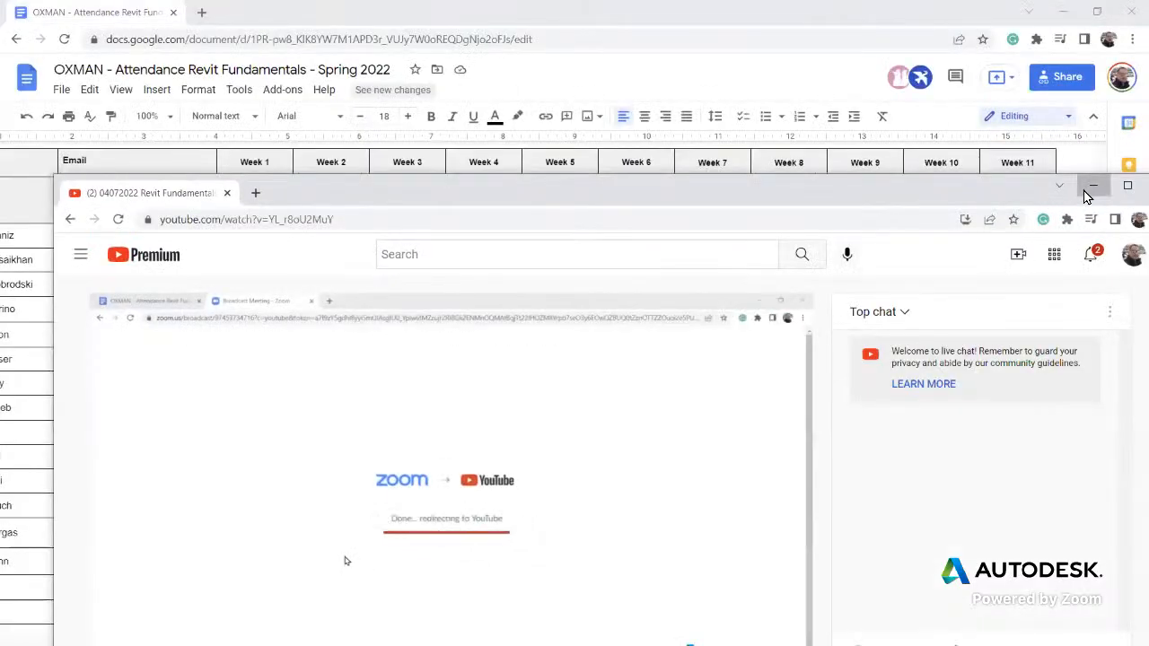
Step: Minimize the browser windows and switch to Revit, dismissing its missing add-in message
left_click(1086, 193)
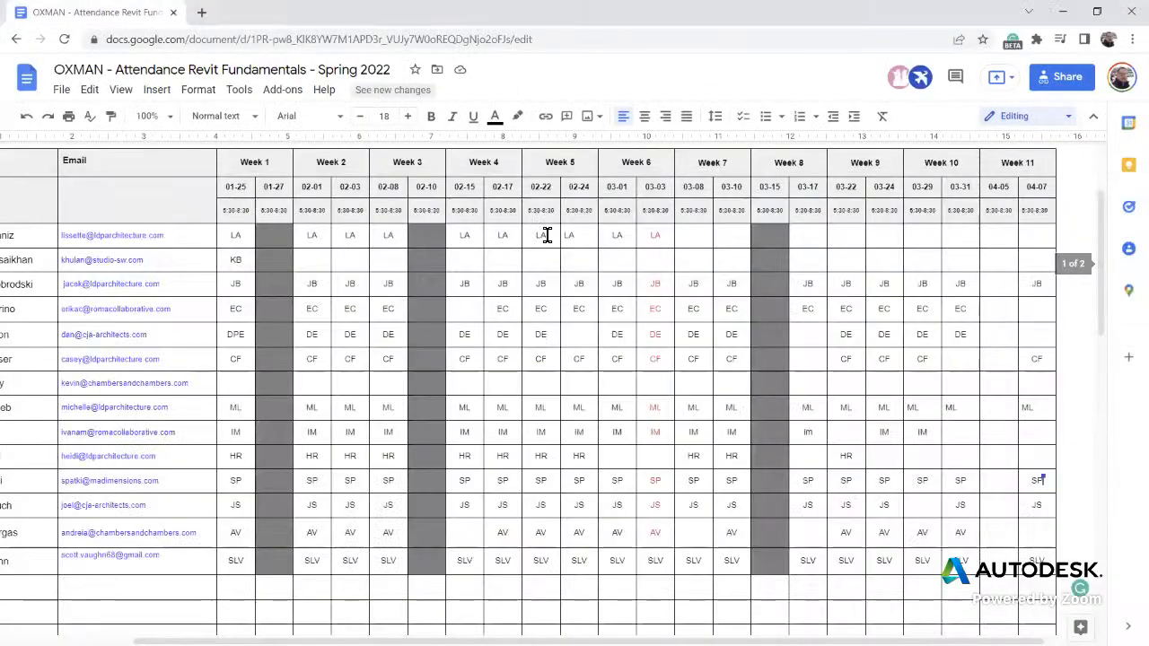
left_click(1064, 13)
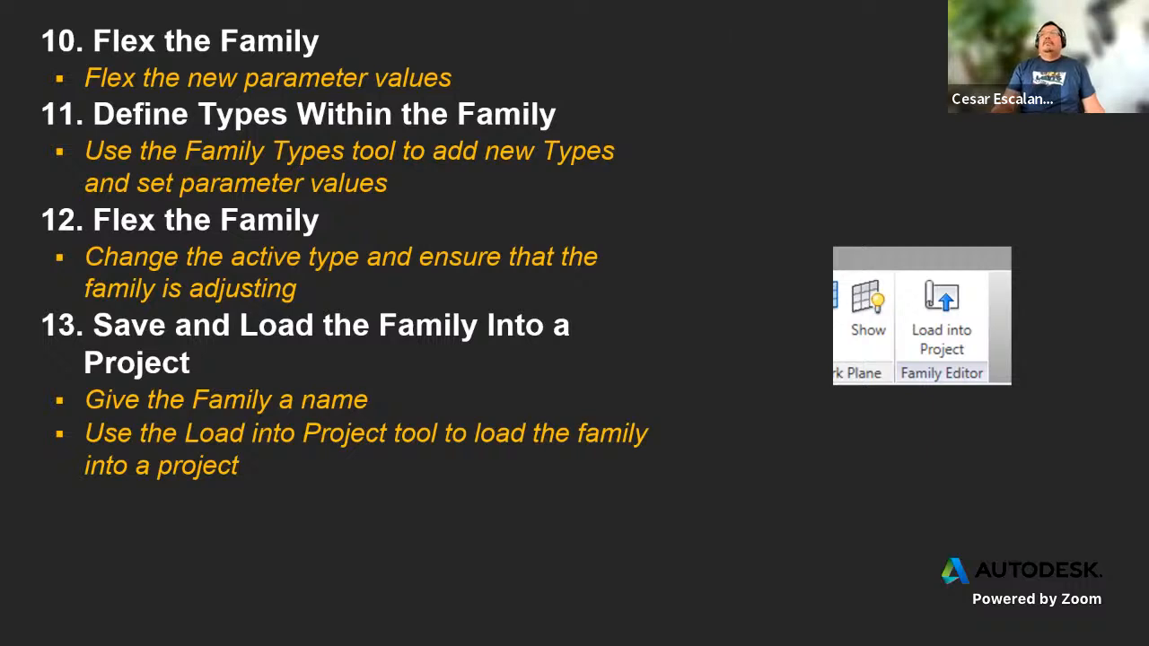
key("alt+Tab")
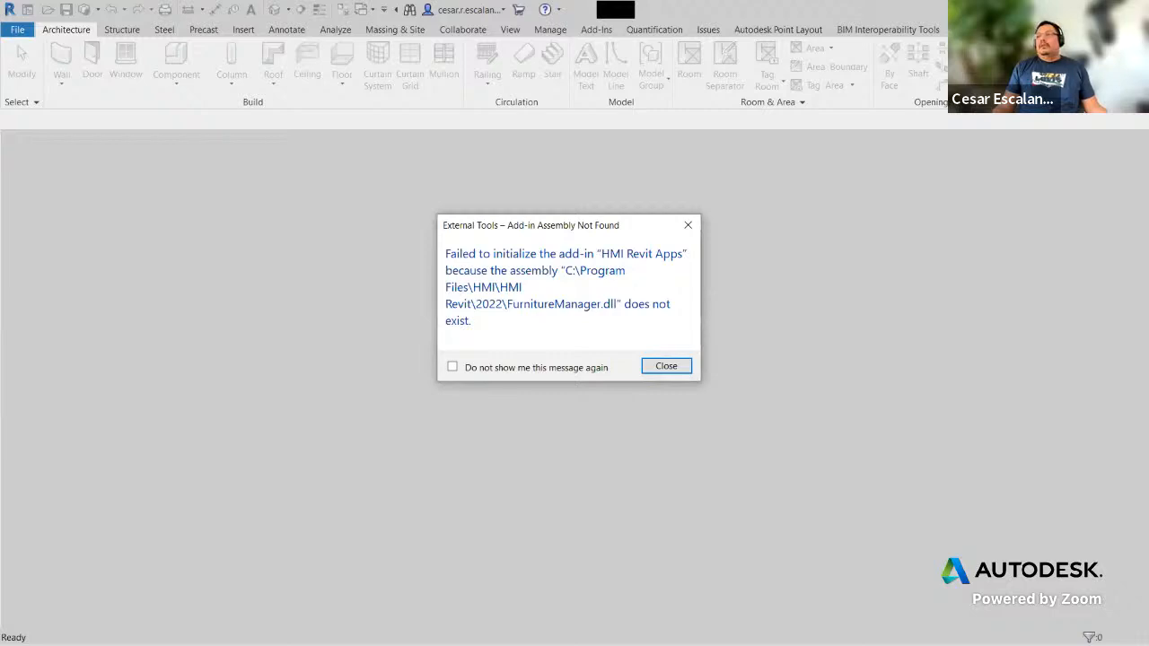
key("Return")
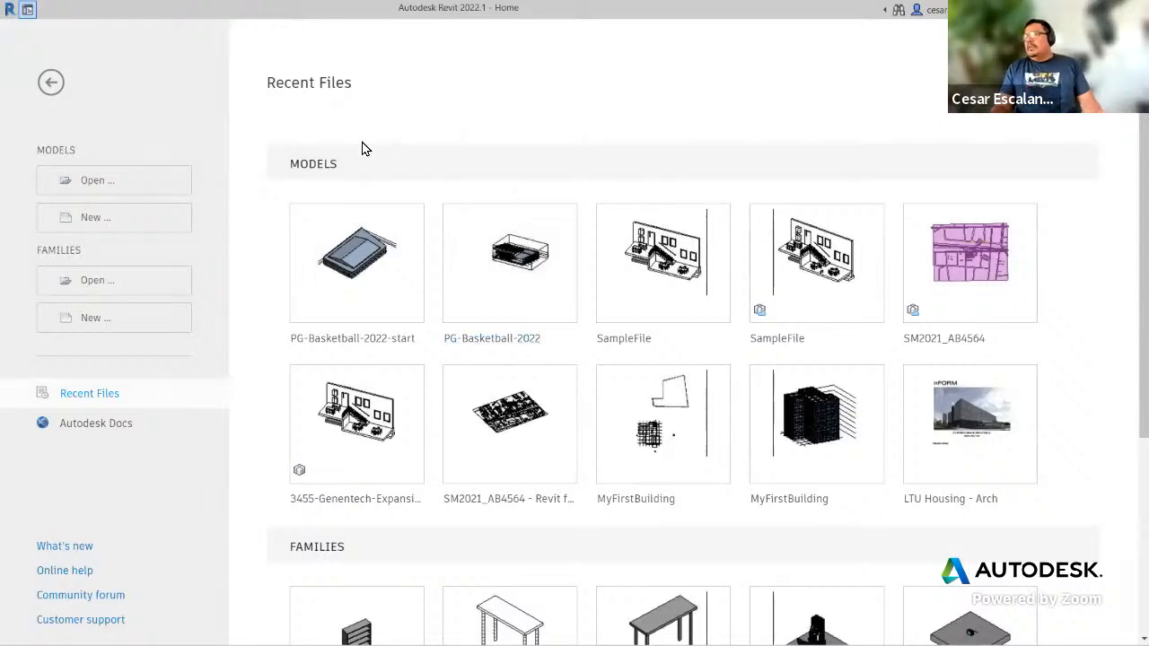
Step: Start opening an existing model and browse the C: and D: drives for the course files
left_click(107, 188)
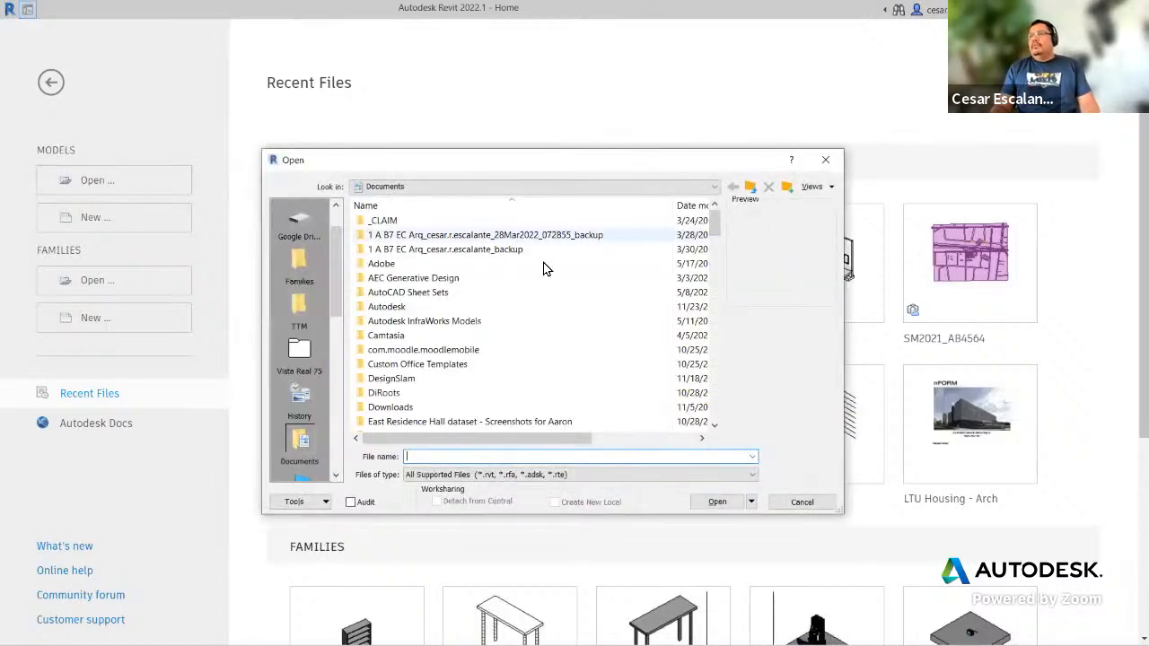
left_click(420, 187)
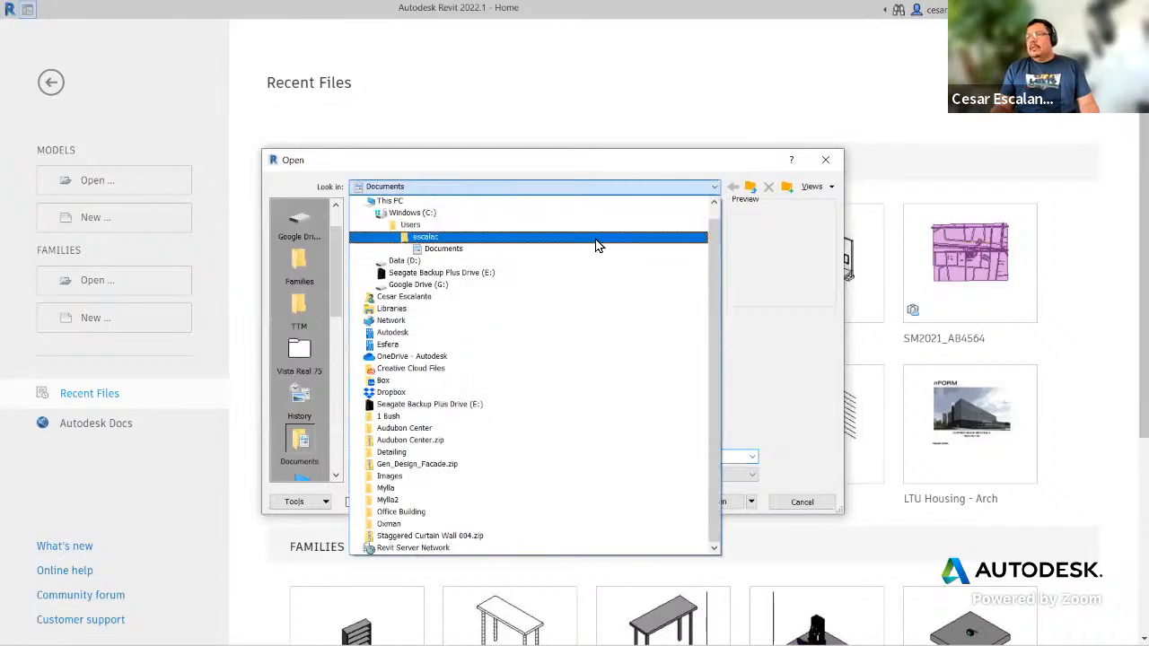
left_click(548, 213)
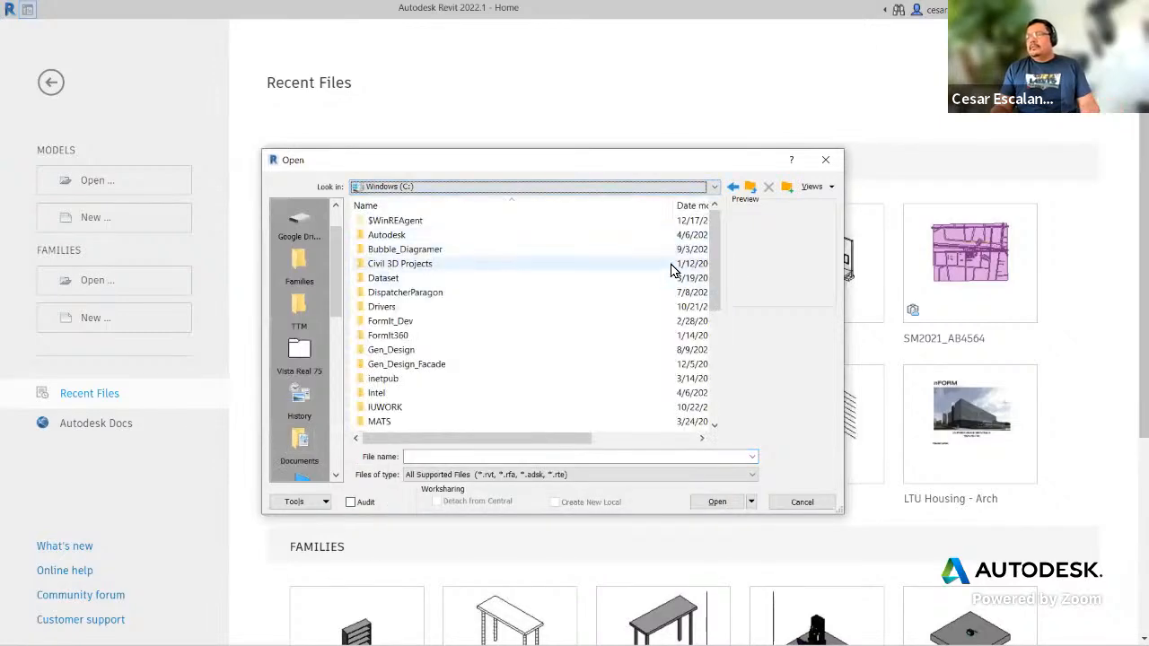
mouse_move(717, 258)
left_mouse_down()
mouse_move(709, 403)
mouse_move(714, 275)
left_mouse_up()
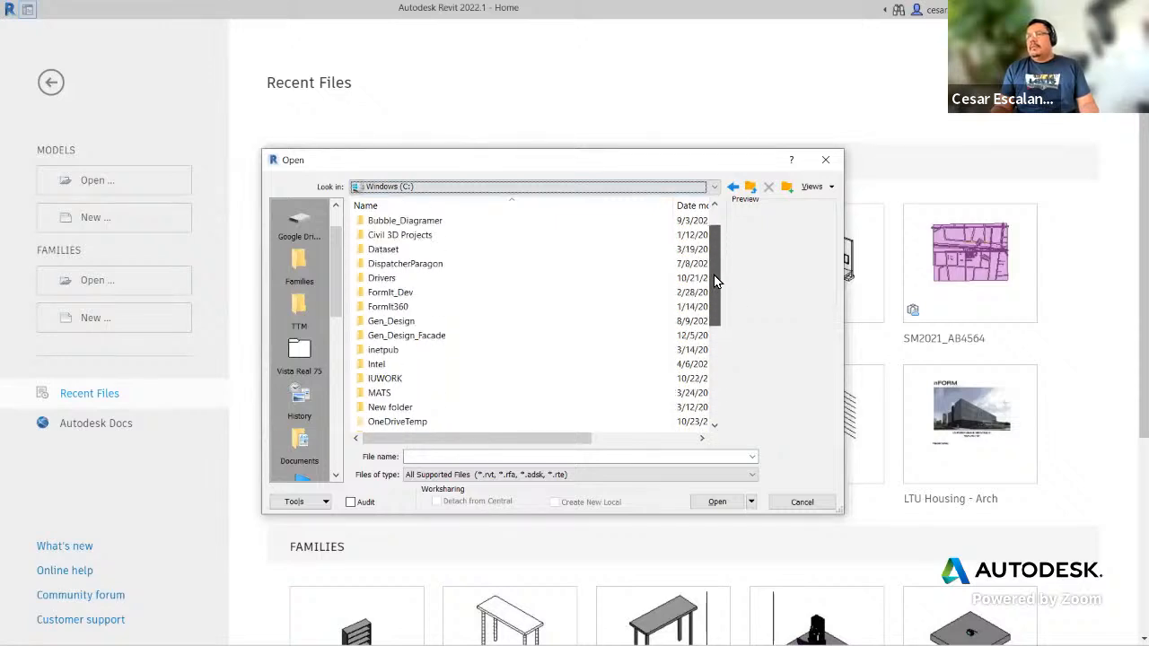
left_click(485, 188)
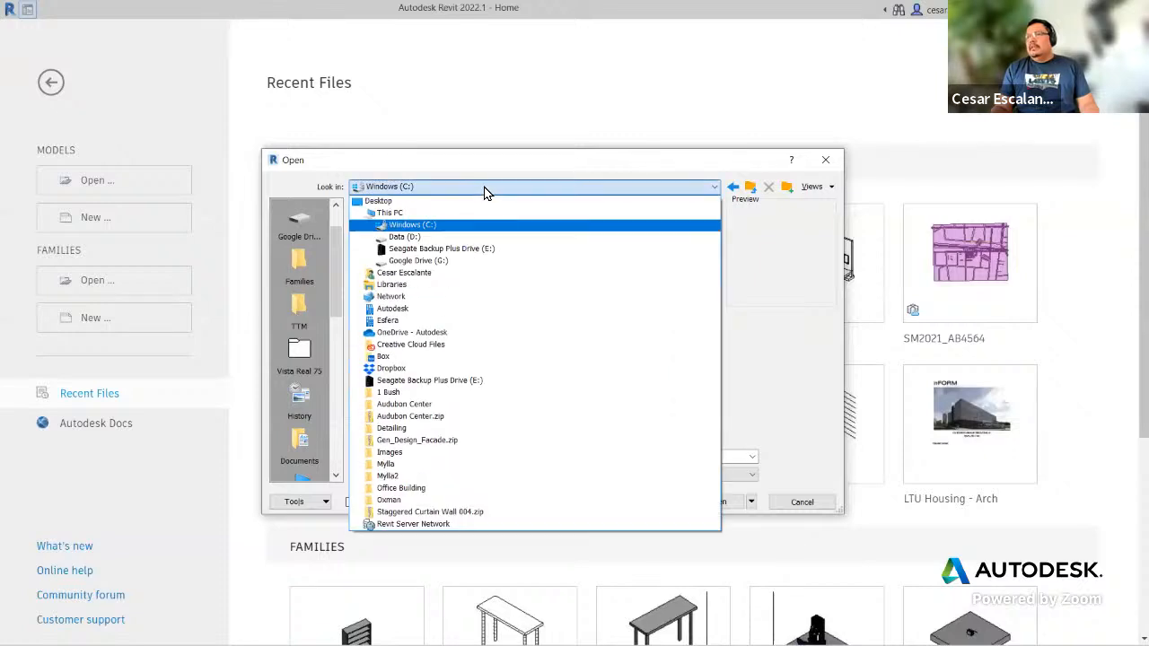
left_click(424, 237)
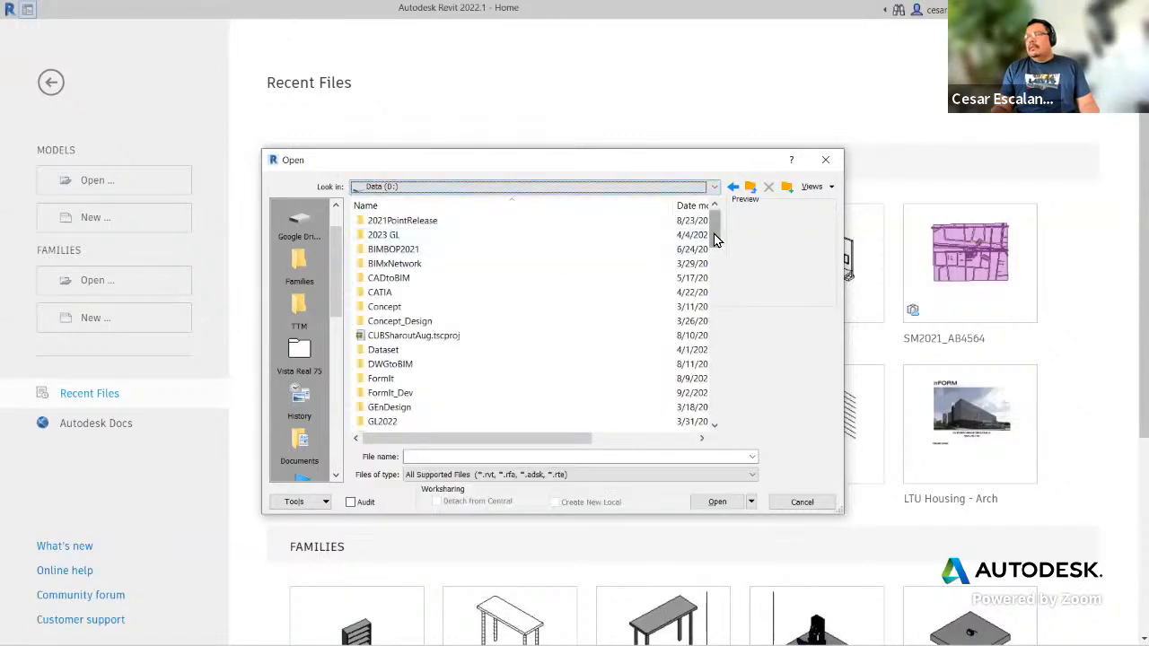
left_click_drag(714, 233, 710, 249)
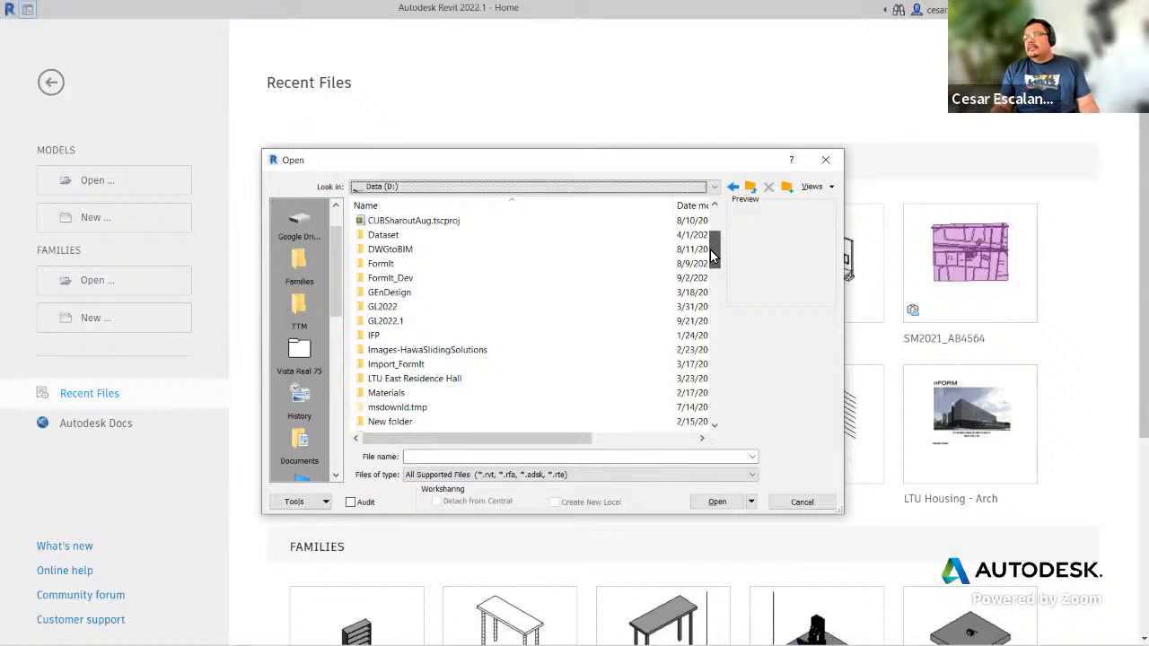
scroll(551, 262, "down", 4)
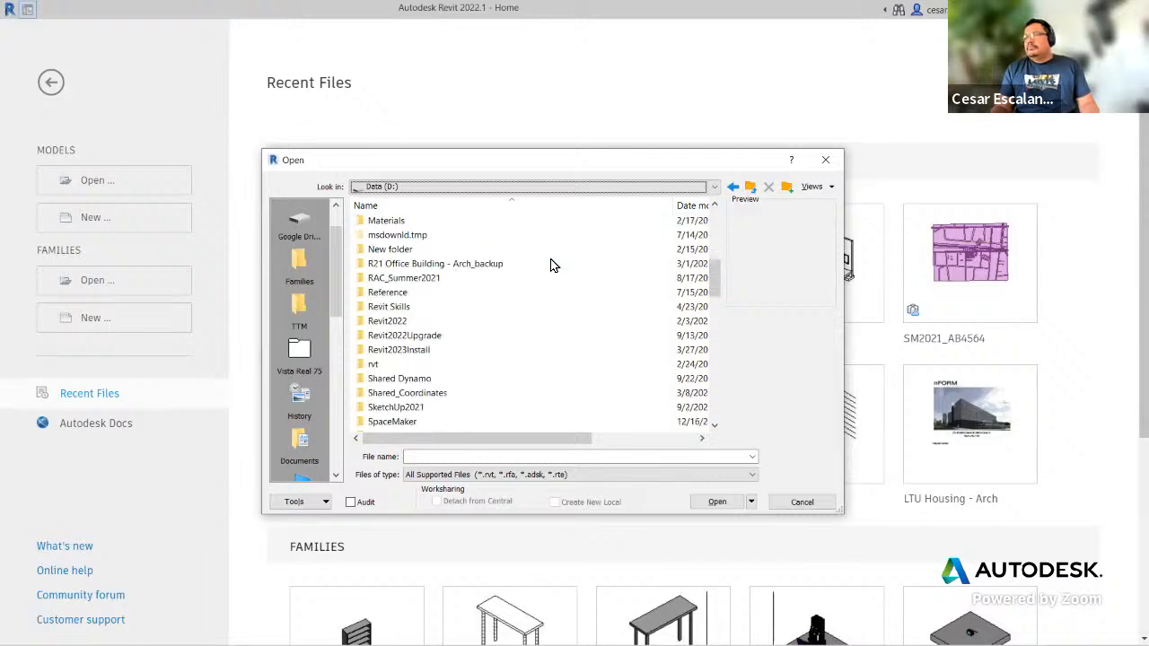
scroll(430, 343, "down", 5)
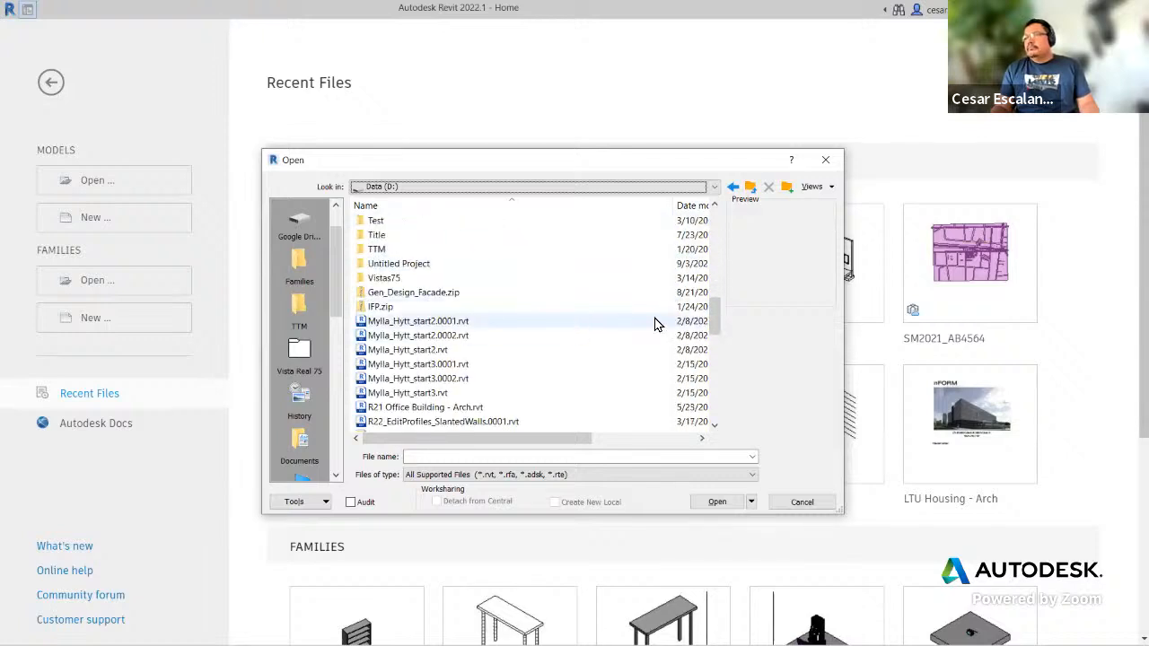
left_click_drag(712, 316, 711, 236)
Step: Open Body-Finish.rfa from the Revit Spring 2022, Family_Creation, Bookcase folder in My Drive on Google Drive (G:)
left_click(537, 186)
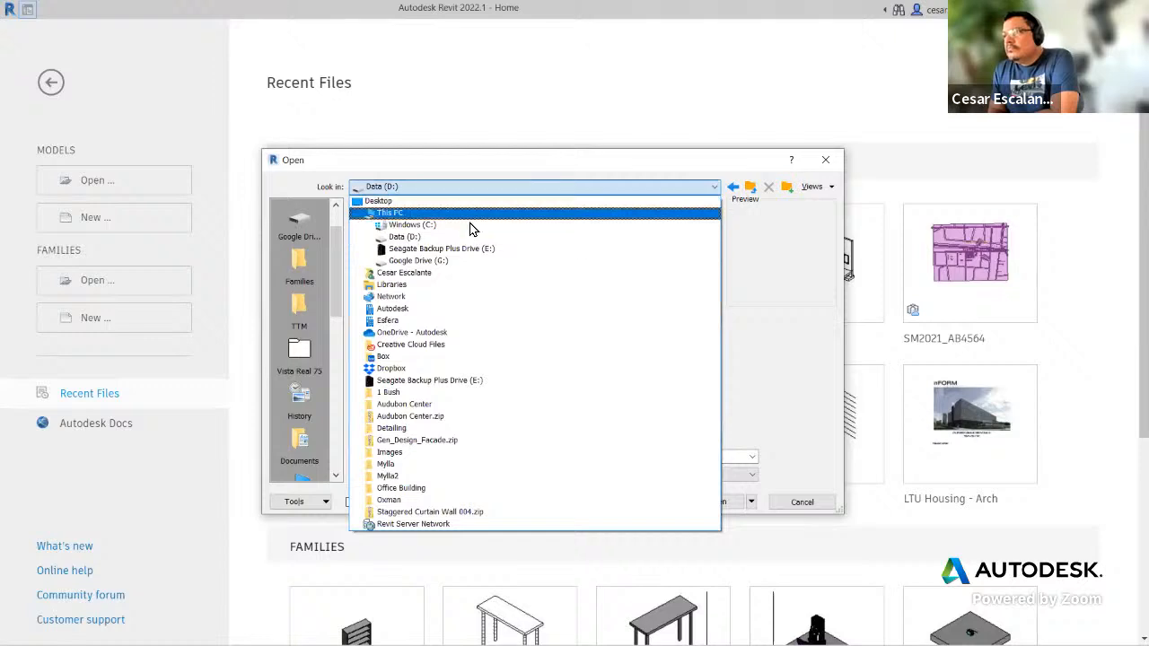
left_click(442, 262)
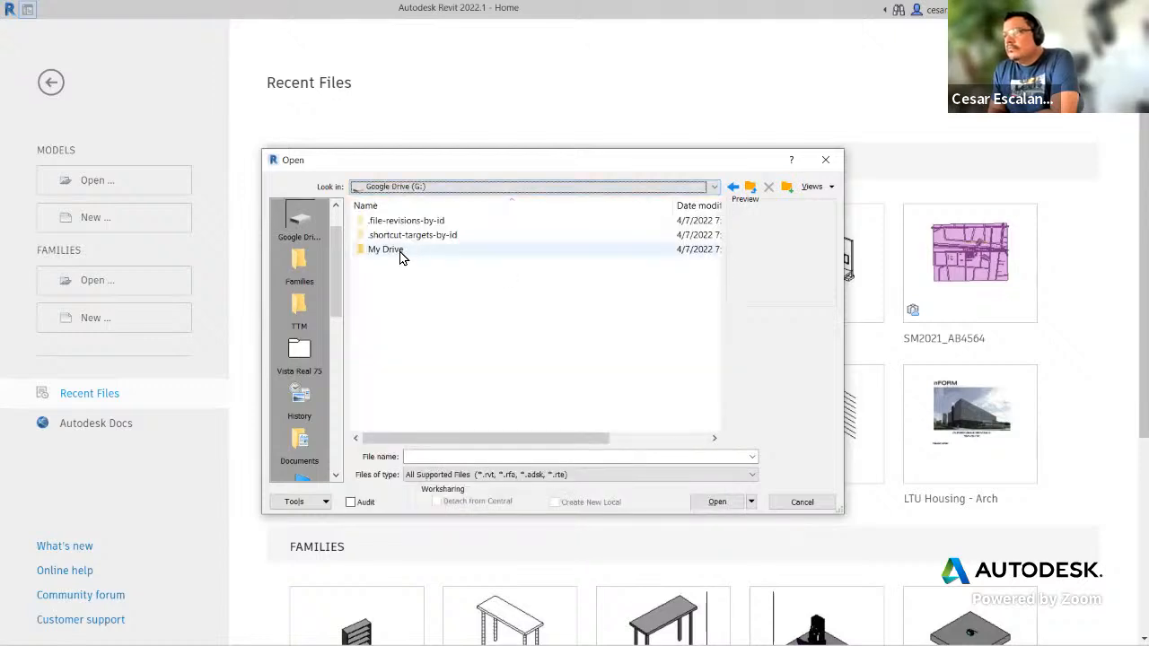
double_click(418, 253)
left_click_drag(715, 262, 693, 392)
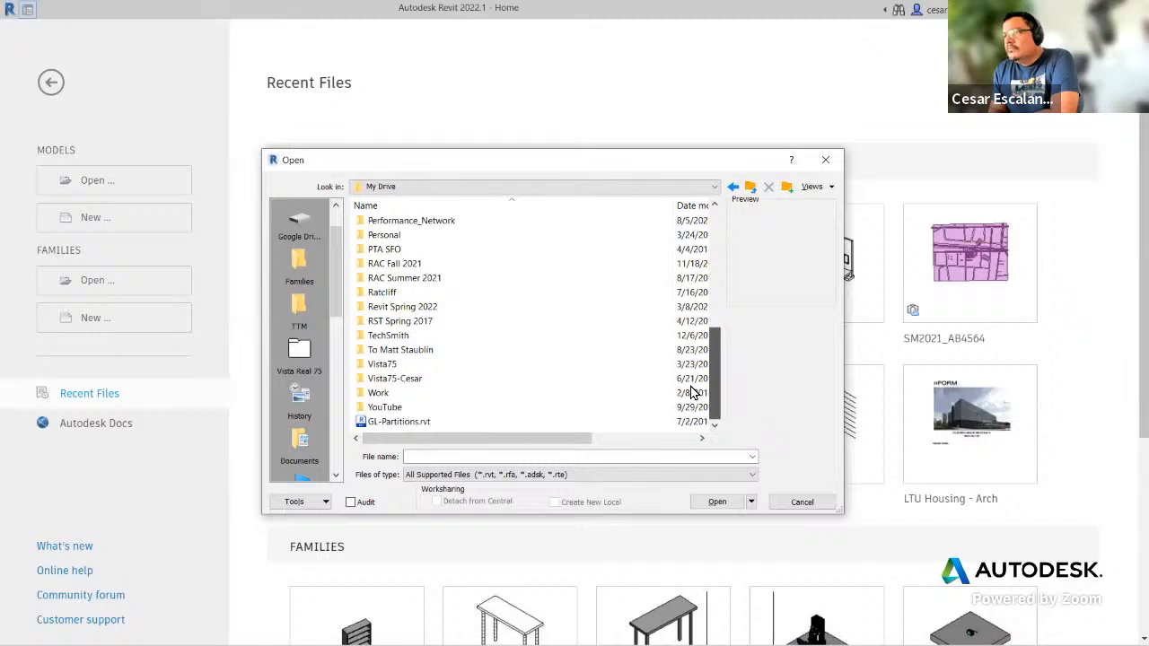
double_click(418, 306)
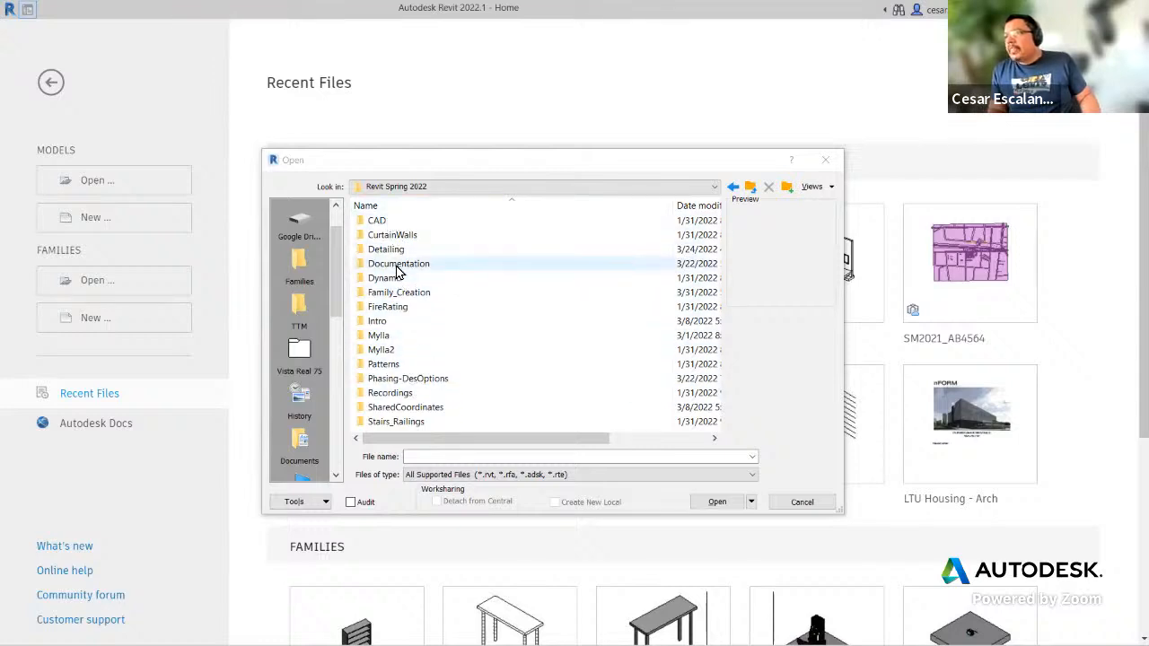
double_click(400, 292)
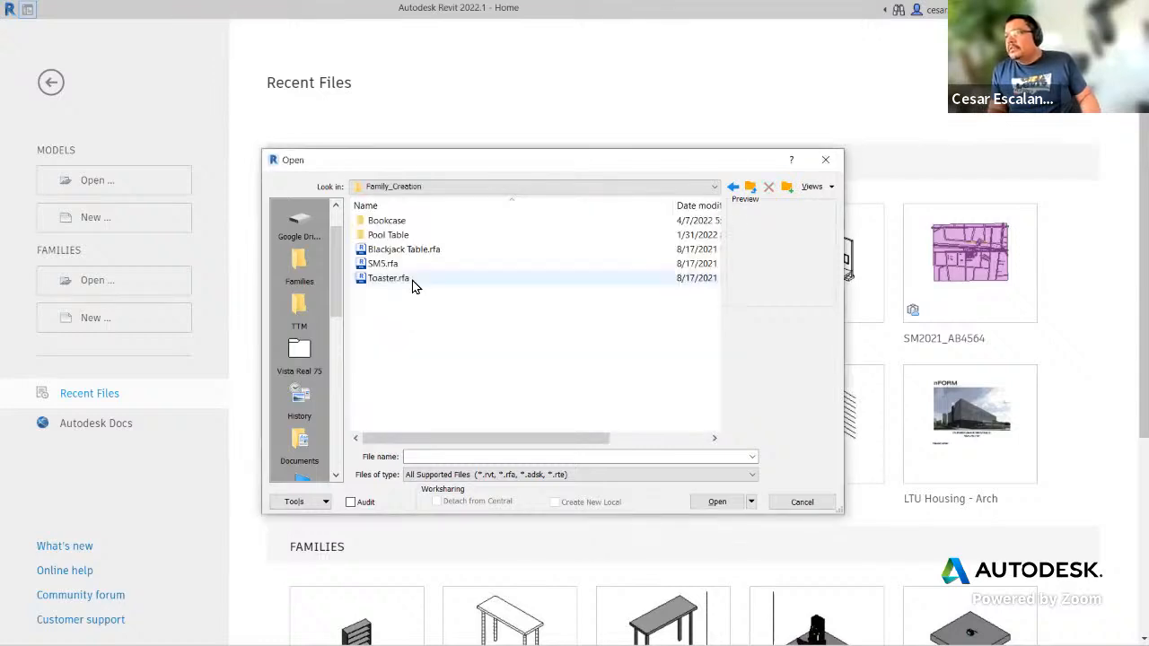
double_click(388, 223)
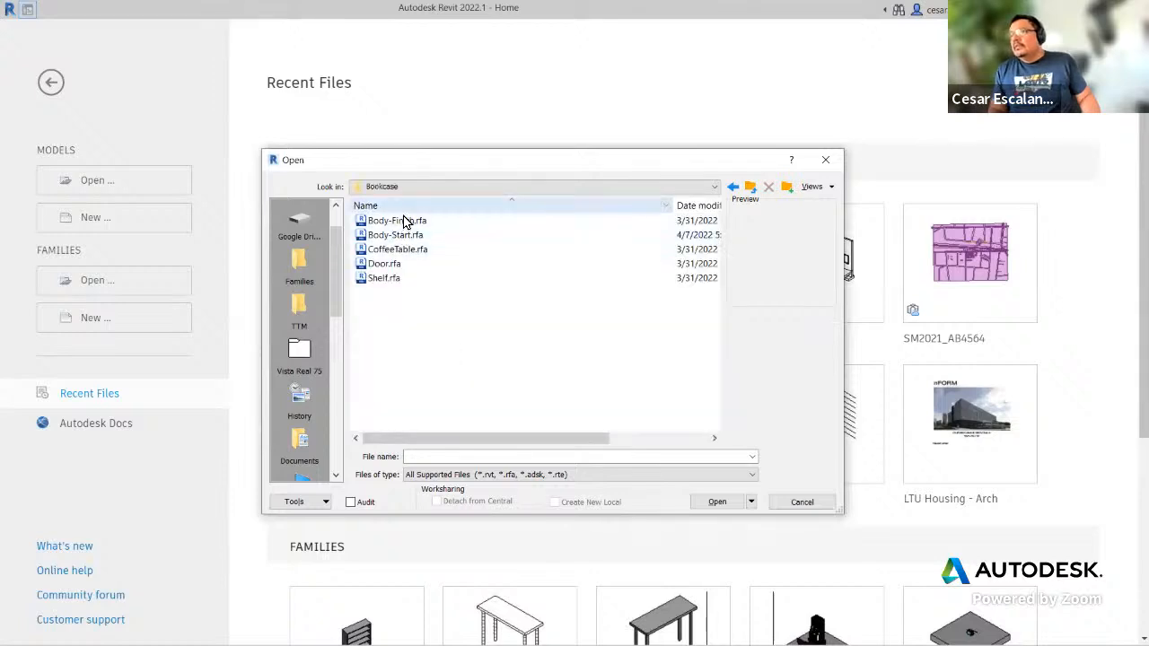
left_click(400, 223)
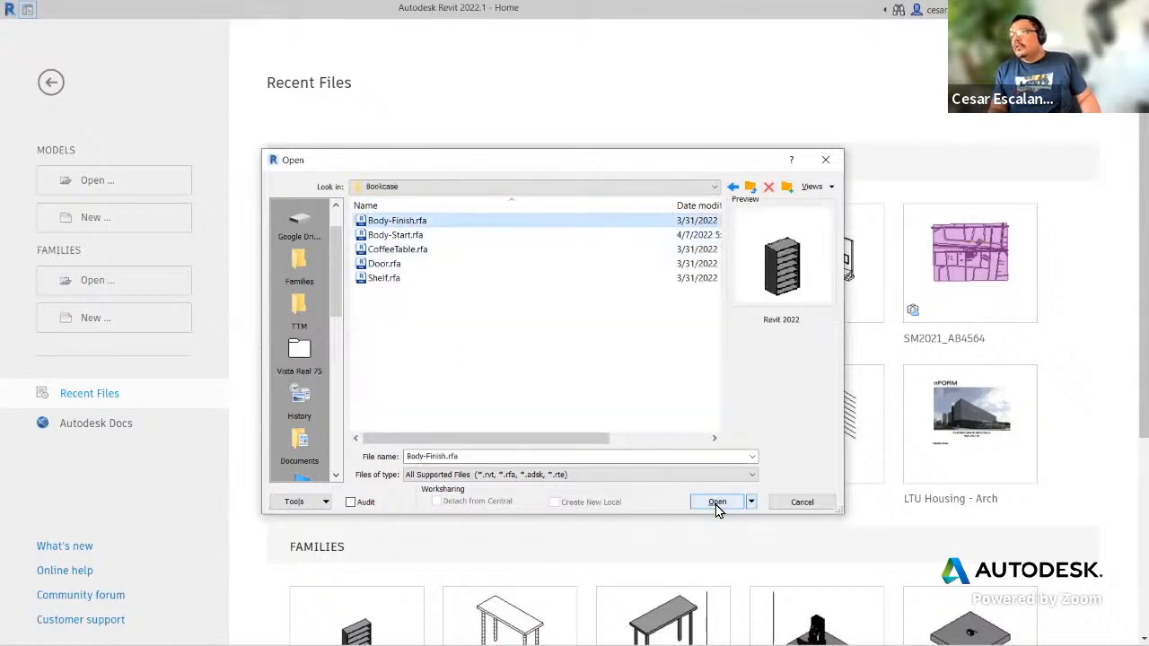
left_click(710, 502)
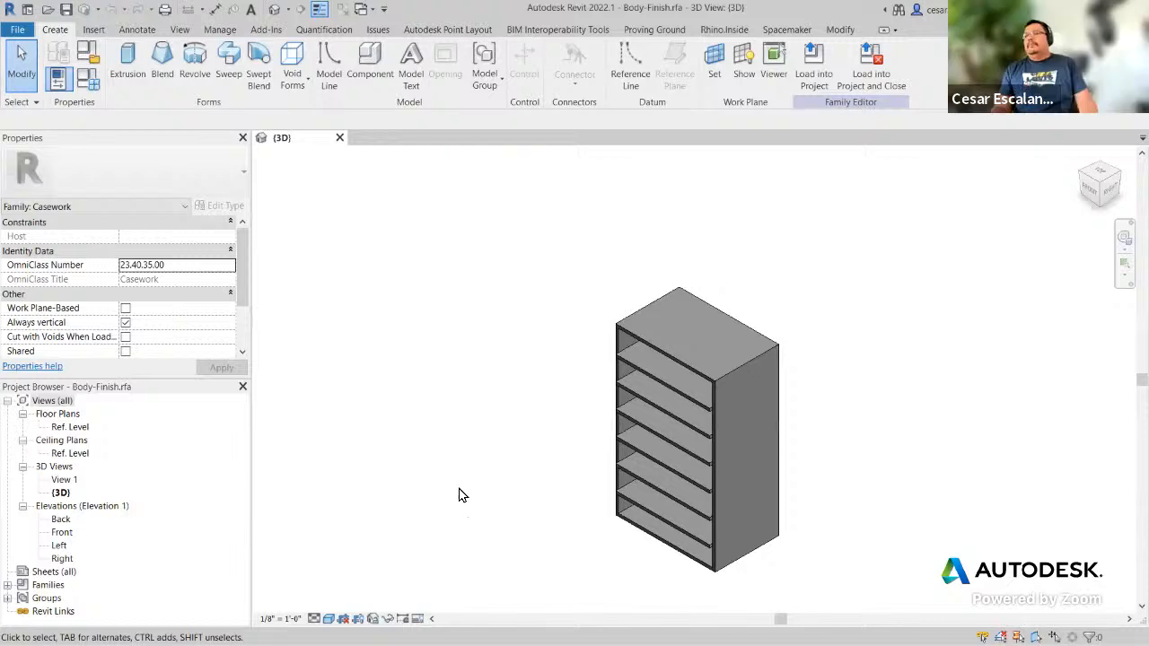
Step: Examine the bookcase in 3D from its open front, including the outer body extrusion and the shelves
middle_click_drag(409, 468, 793, 549, "shift")
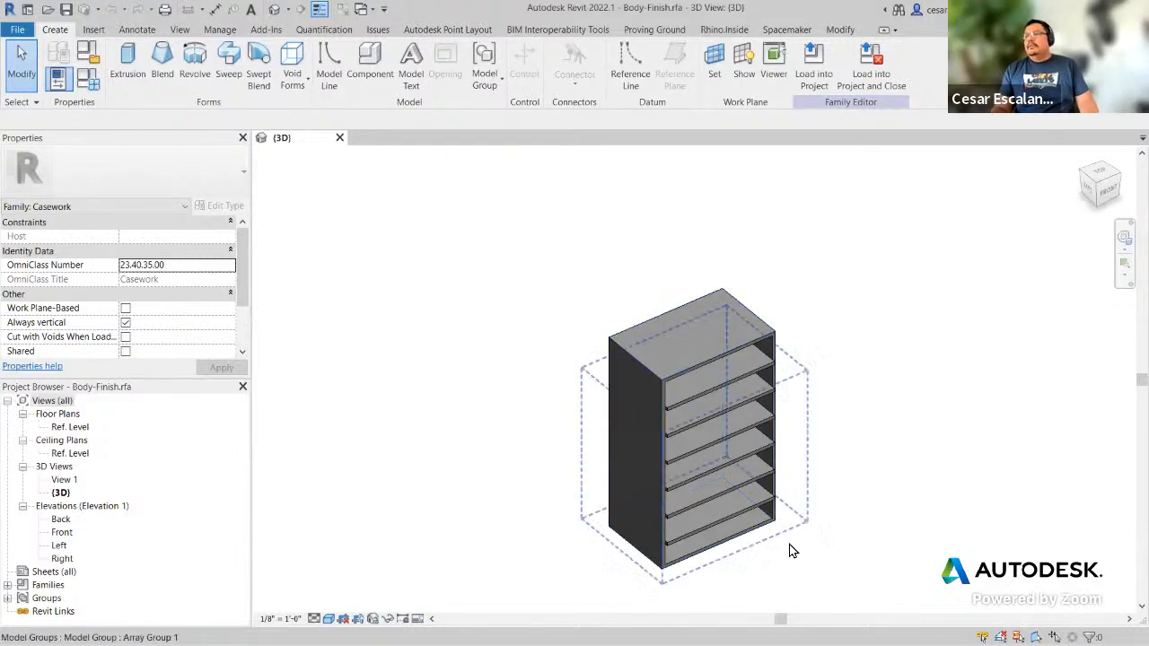
scroll(791, 551, "up", 3)
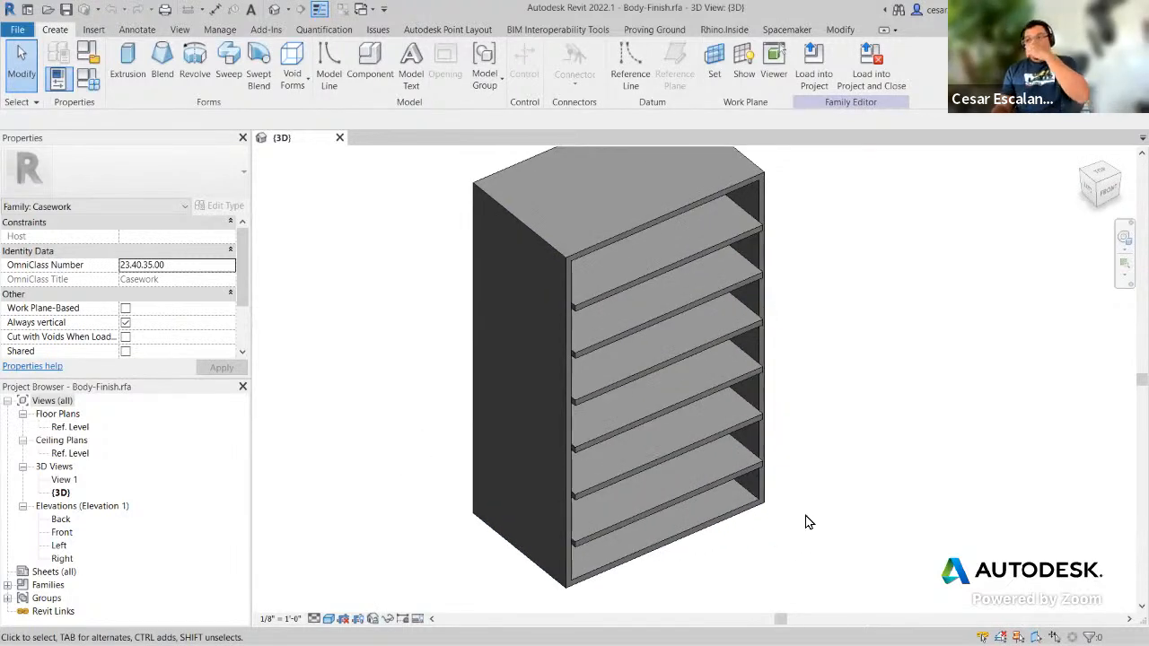
scroll(797, 516, "down", 2)
middle_click_drag(796, 515, 676, 548, "shift")
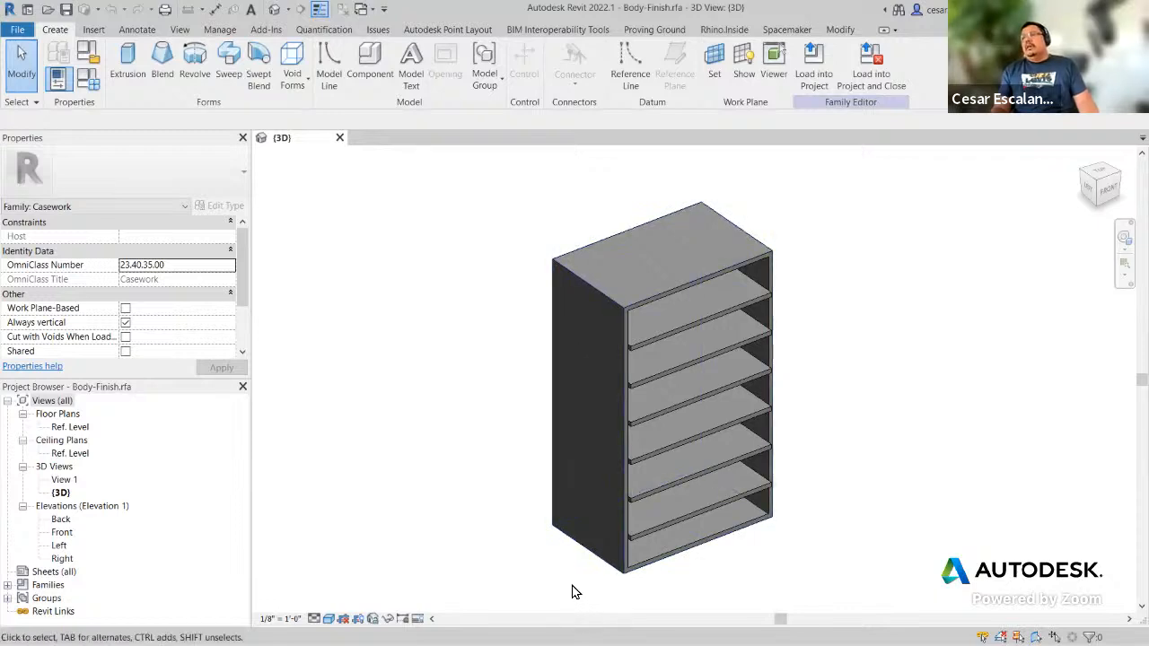
left_click(777, 519)
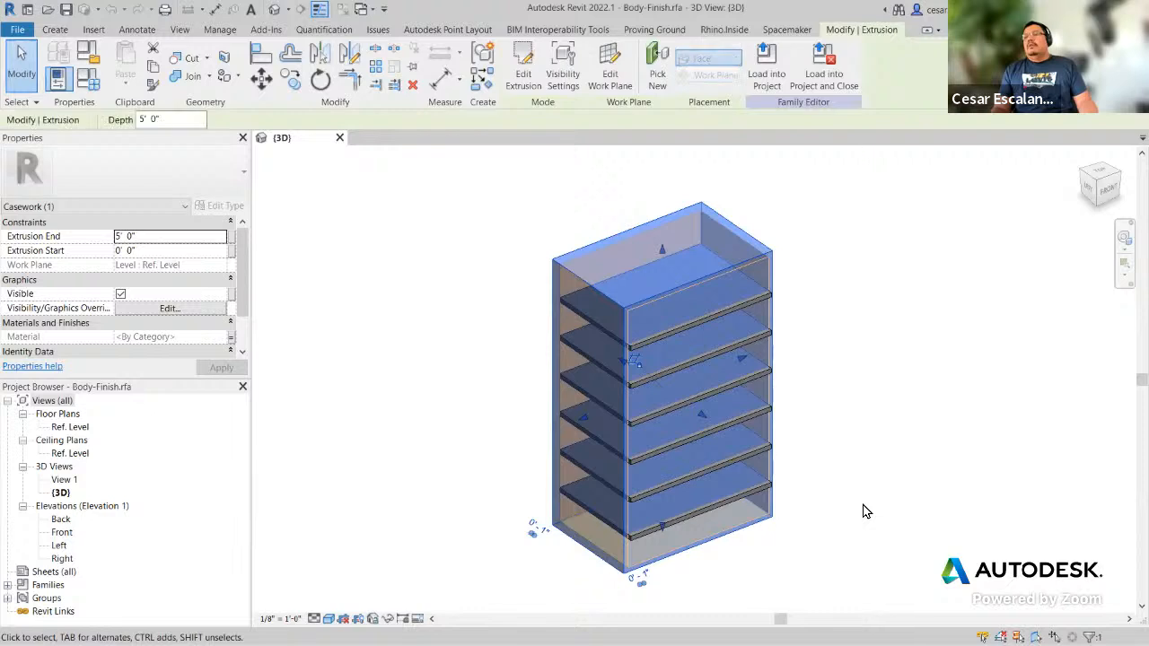
key("Escape")
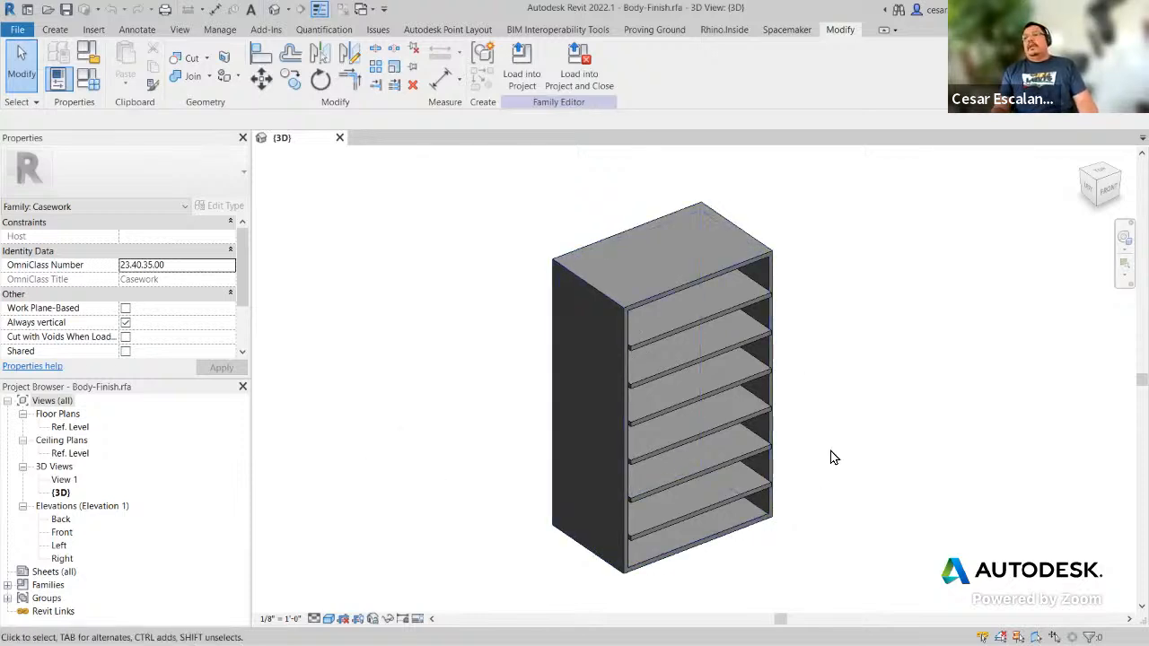
mouse_move(742, 536)
middle_mouse_down("shift")
mouse_move(727, 415)
mouse_move(662, 375)
mouse_move(680, 452)
mouse_move(734, 524)
mouse_move(725, 541)
middle_mouse_up("shift")
scroll(744, 557, "up", 5)
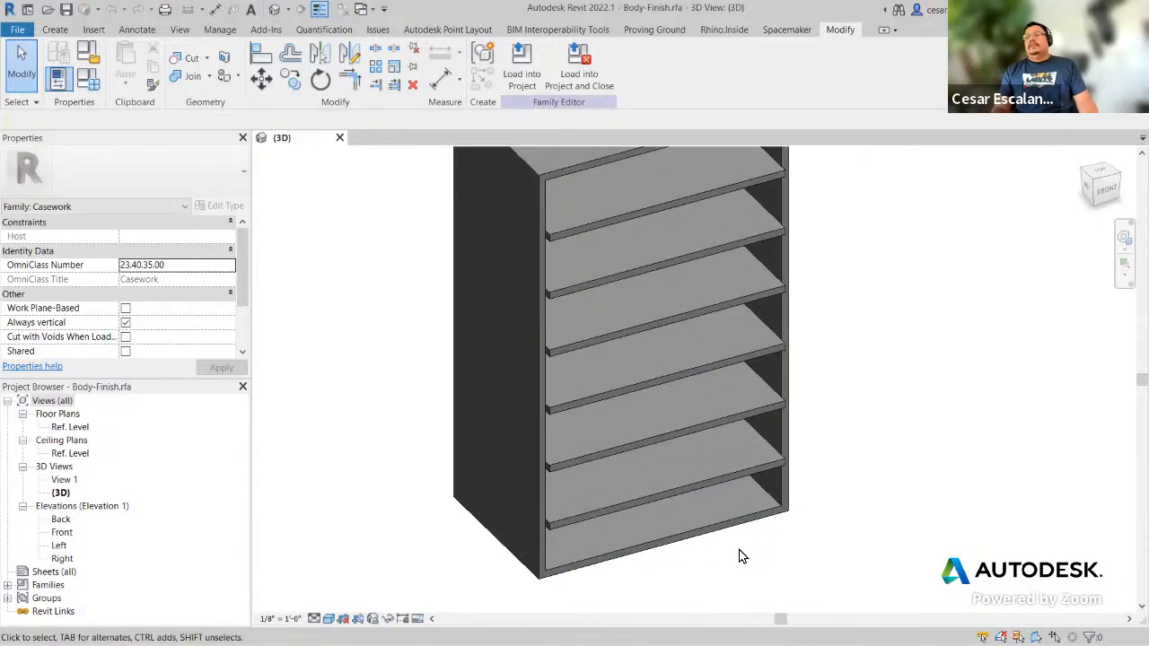
scroll(741, 556, "down", 3)
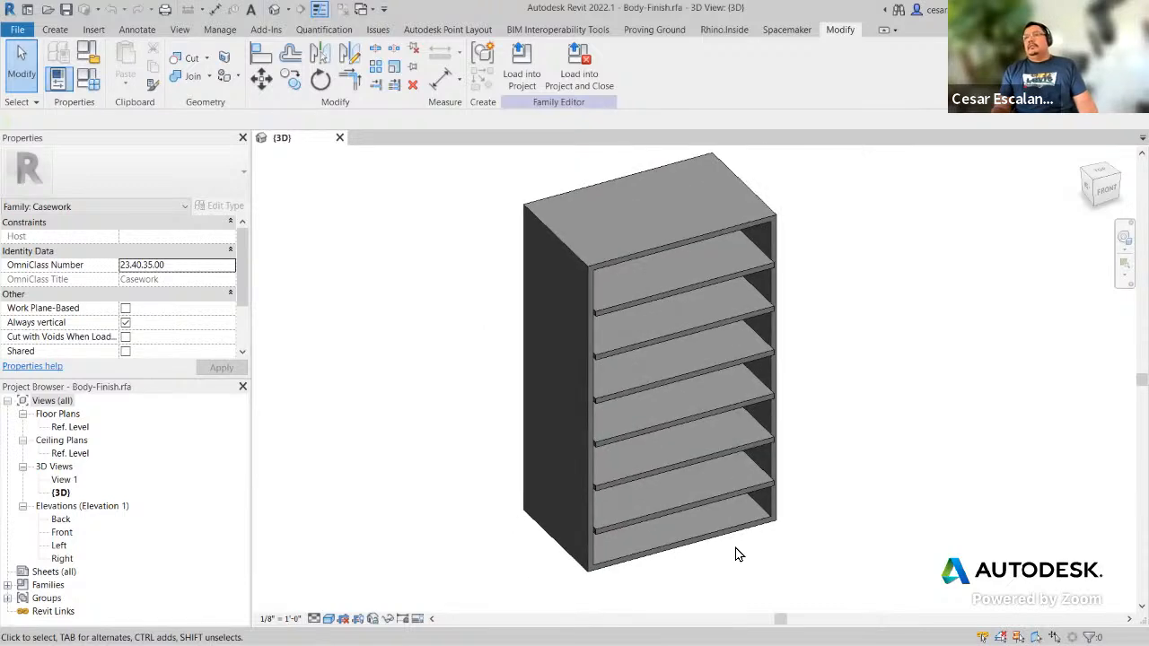
Step: Set the bookcase's Height parameter to 6' 0" in the Family Types and apply it, keeping the dialog clear of the model
left_click(96, 81)
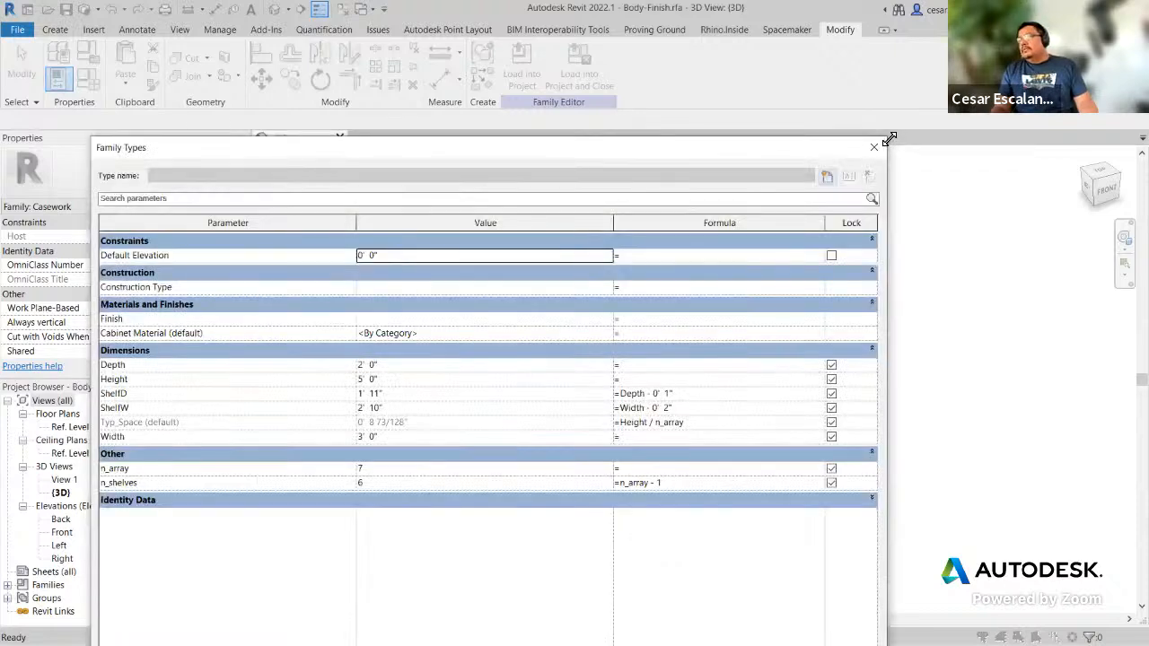
left_click_drag(888, 139, 648, 408)
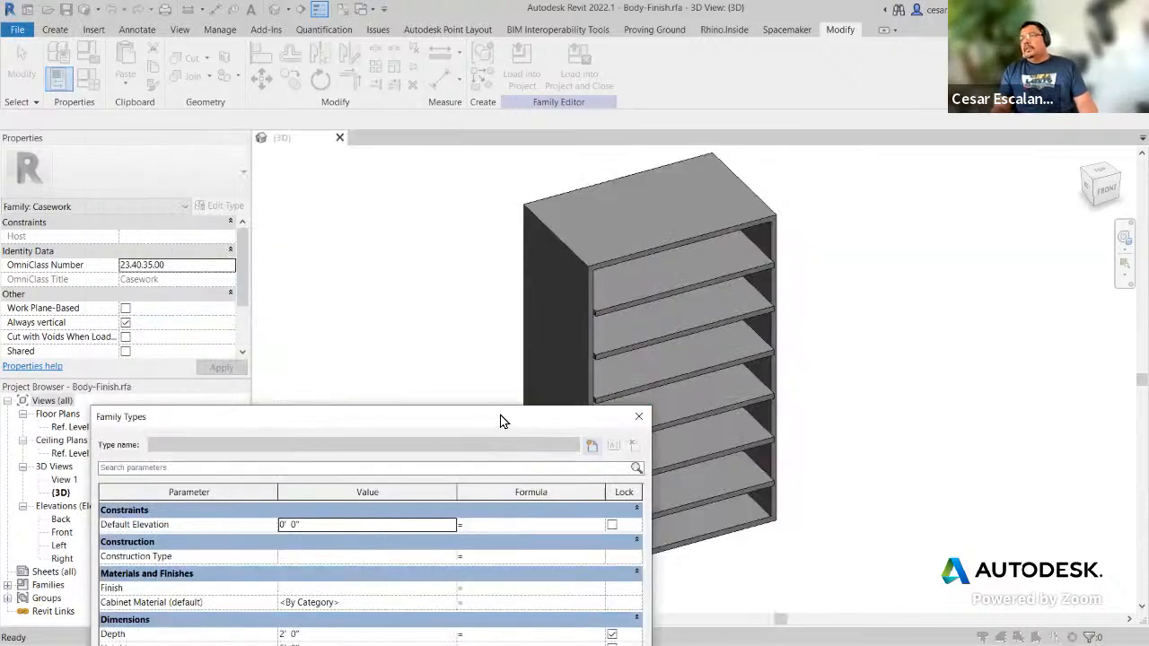
left_click_drag(500, 415, 429, 65)
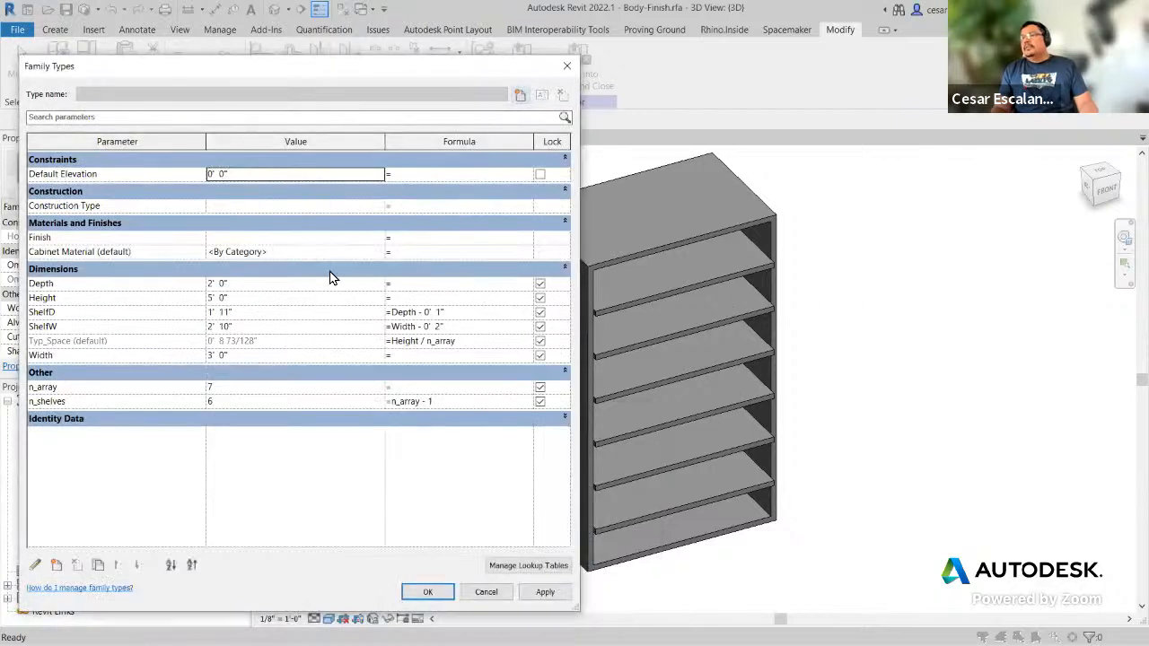
left_click(253, 300)
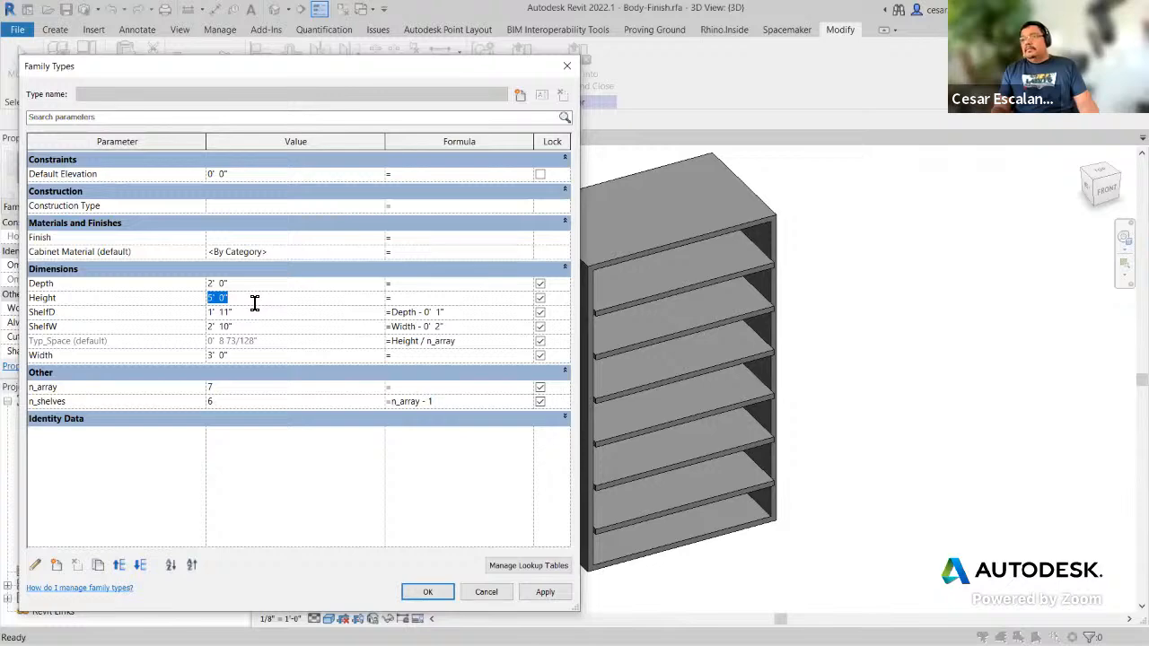
type("6")
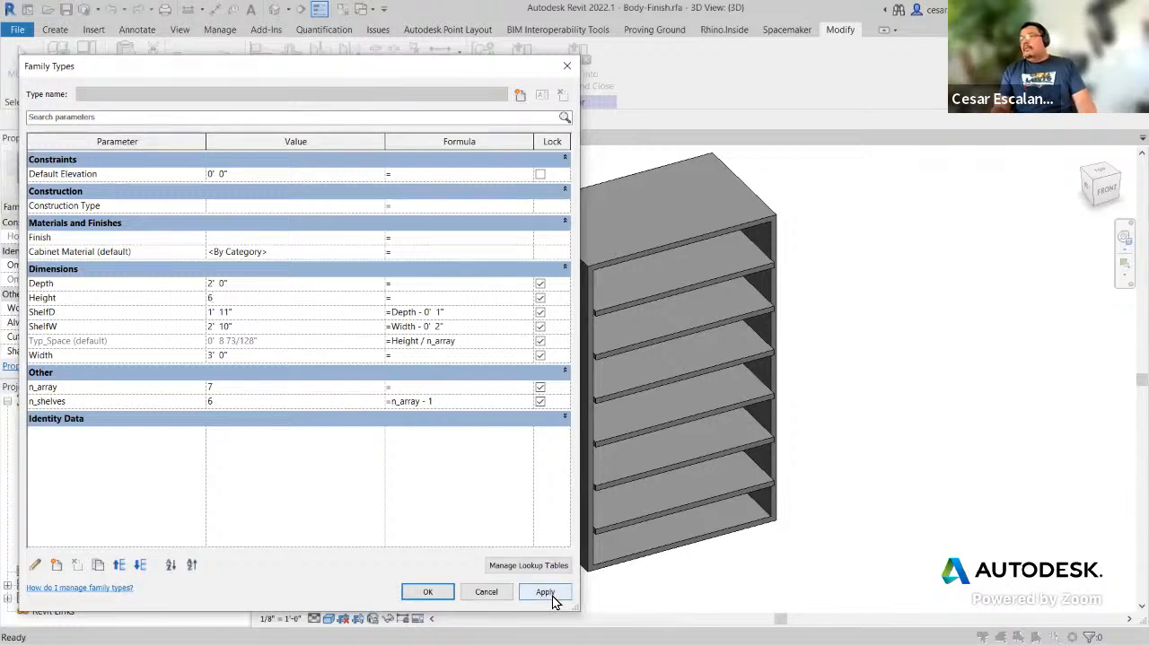
left_click(545, 595)
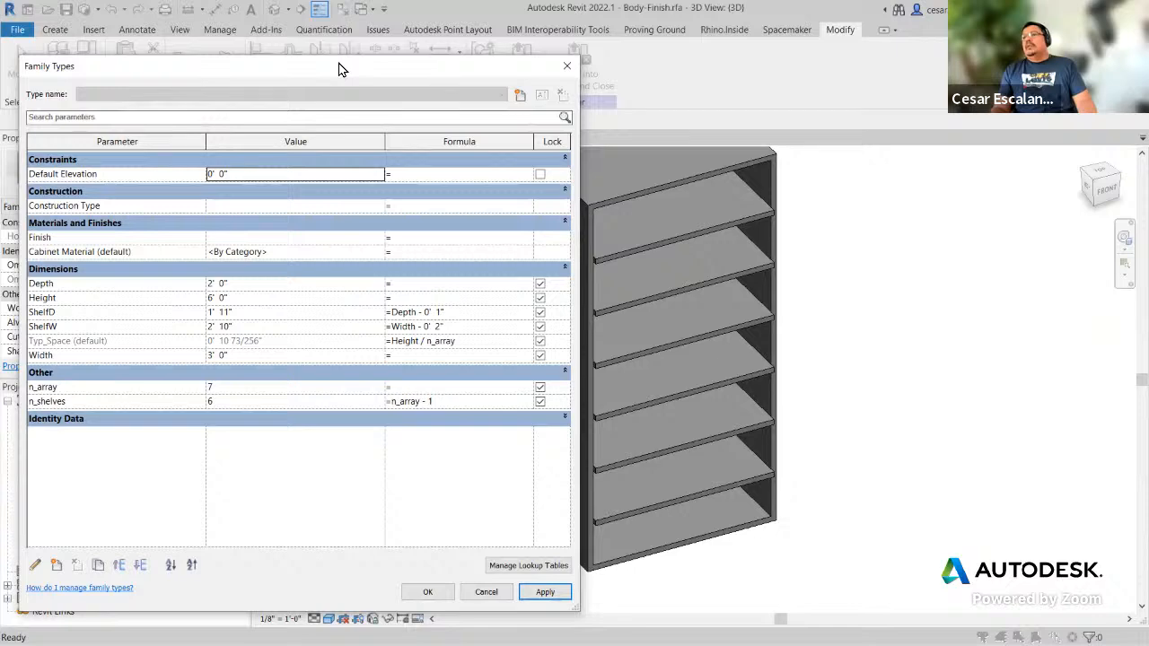
left_click_drag(339, 69, 375, 71)
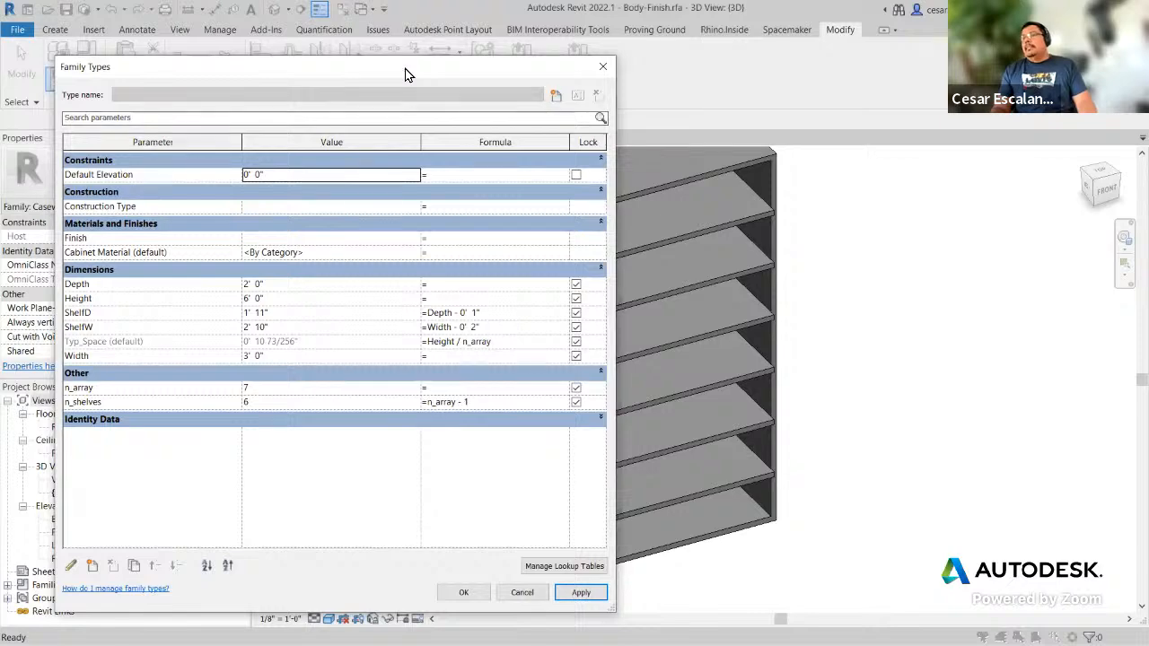
Step: Flex the bookcase's Height parameter to 5' 0" and then 4' 0", applying each value with the dialog clear of the model
left_click_drag(405, 74, 358, 68)
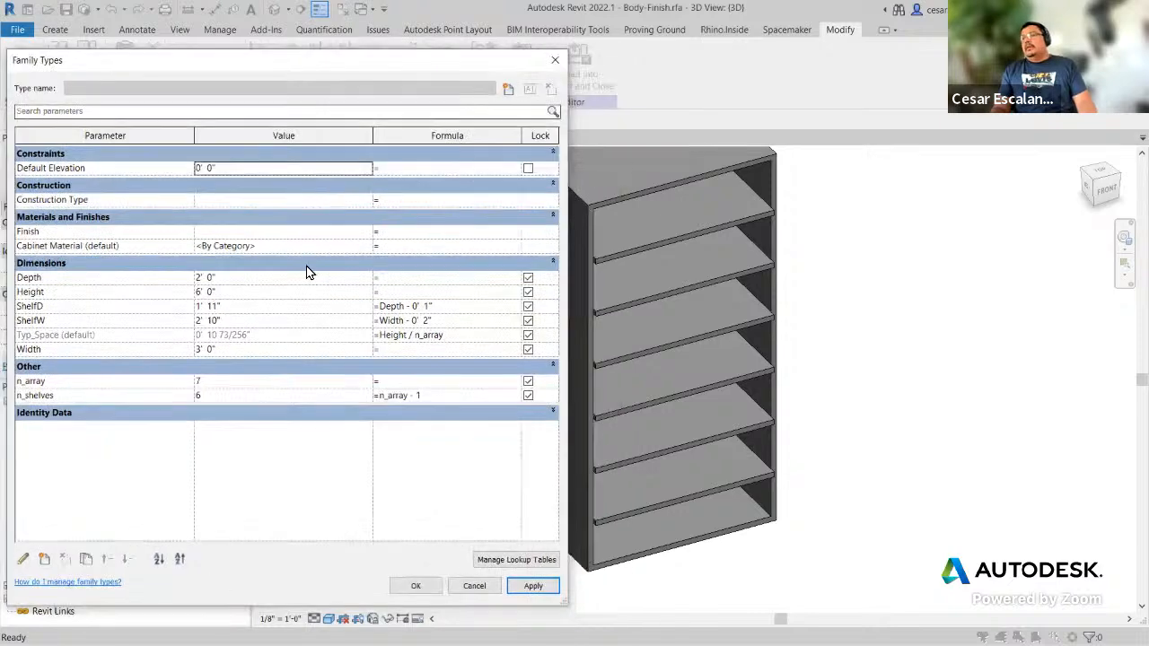
left_click(255, 292)
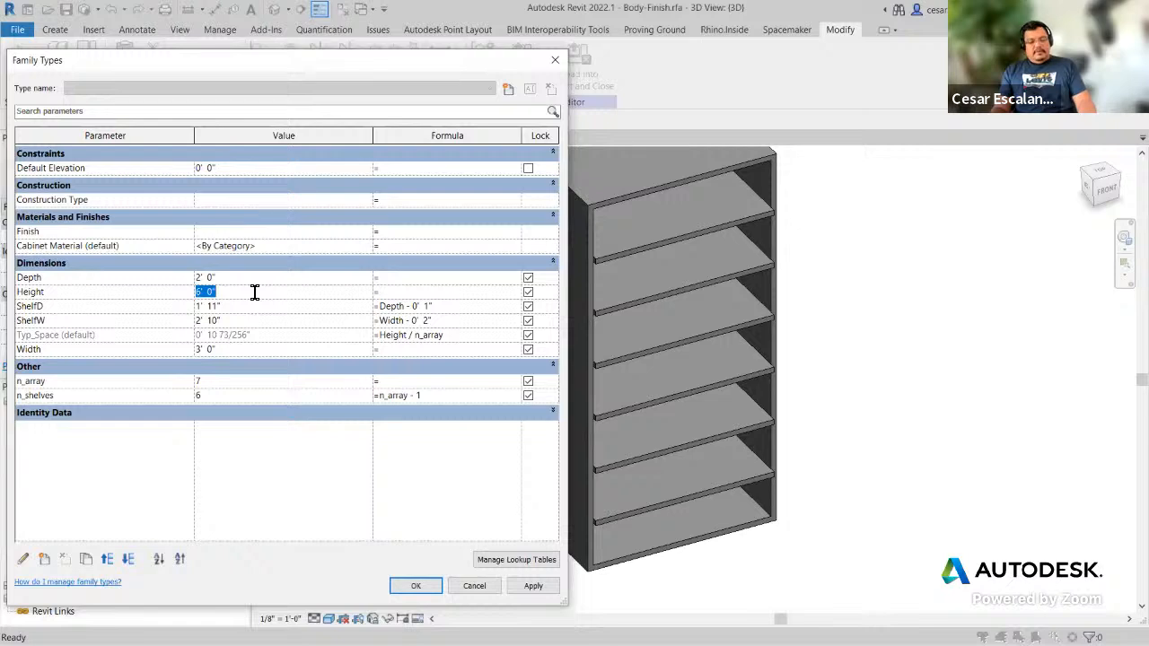
type("5")
left_click(529, 586)
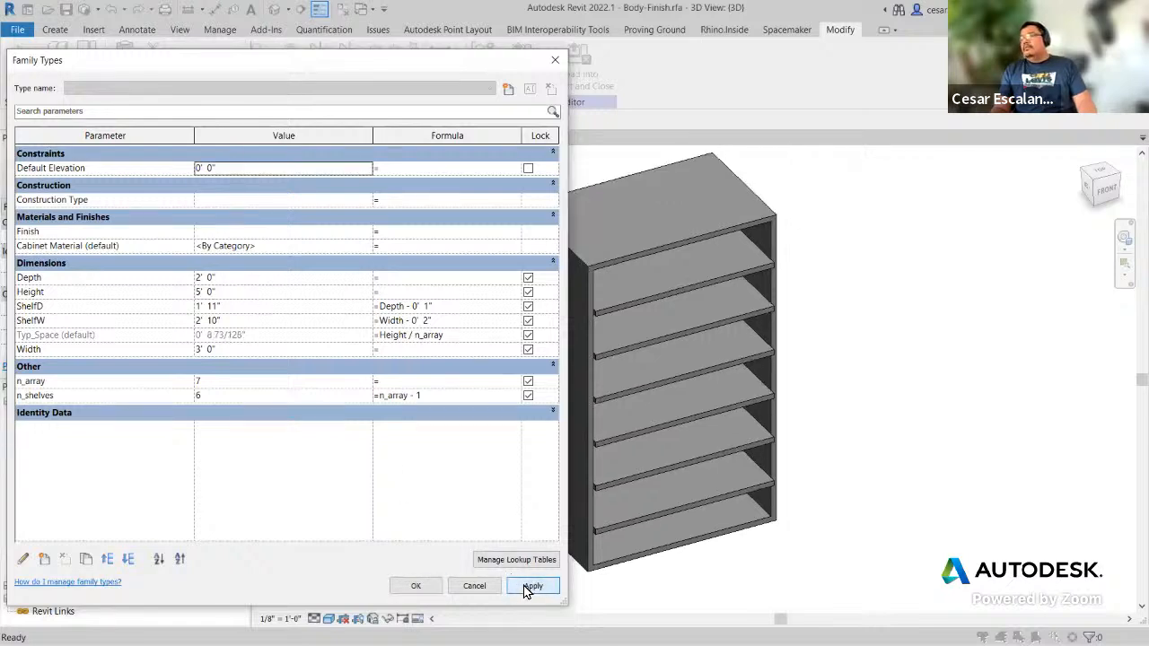
left_click(230, 292)
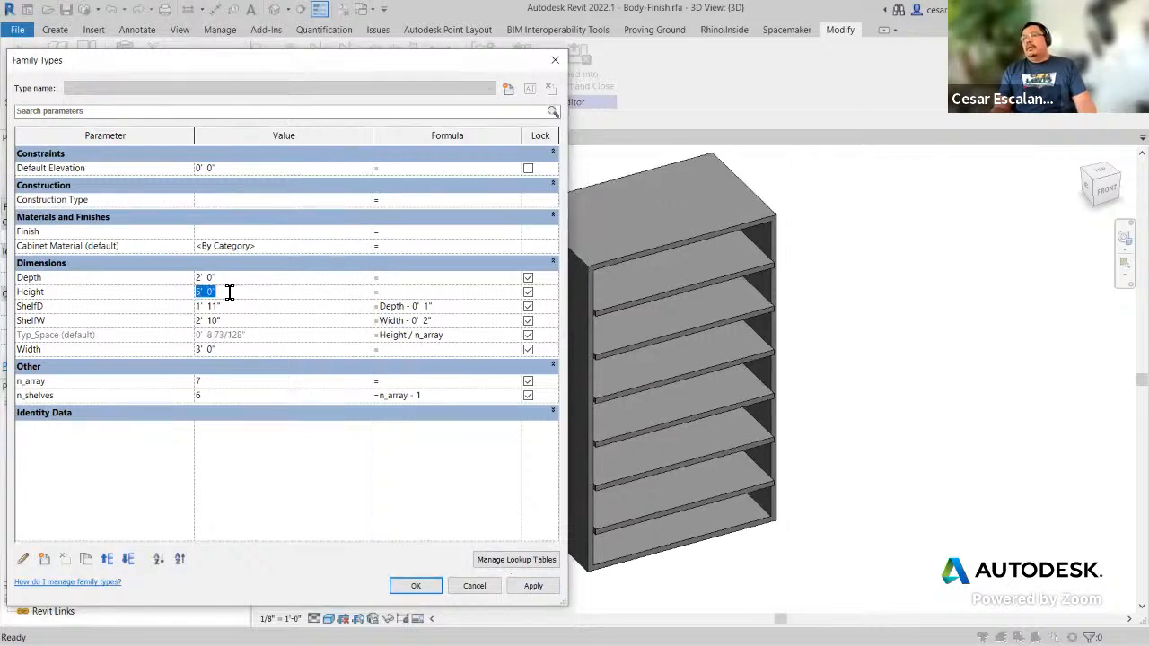
type("4")
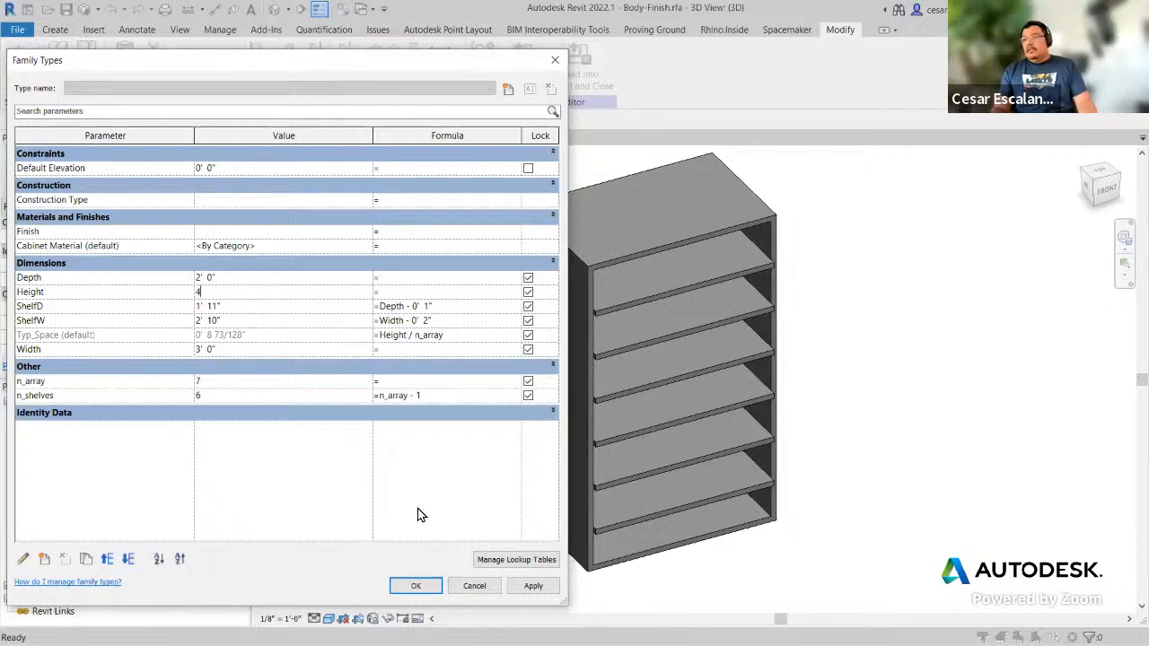
left_click(532, 587)
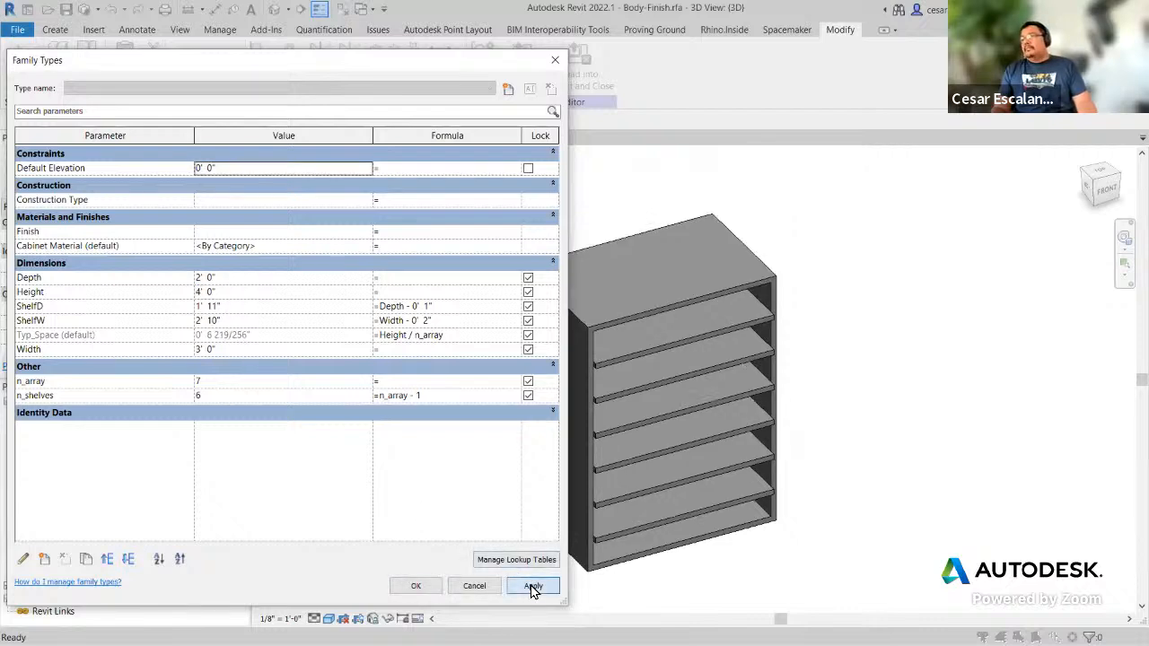
left_click(238, 308)
type("3")
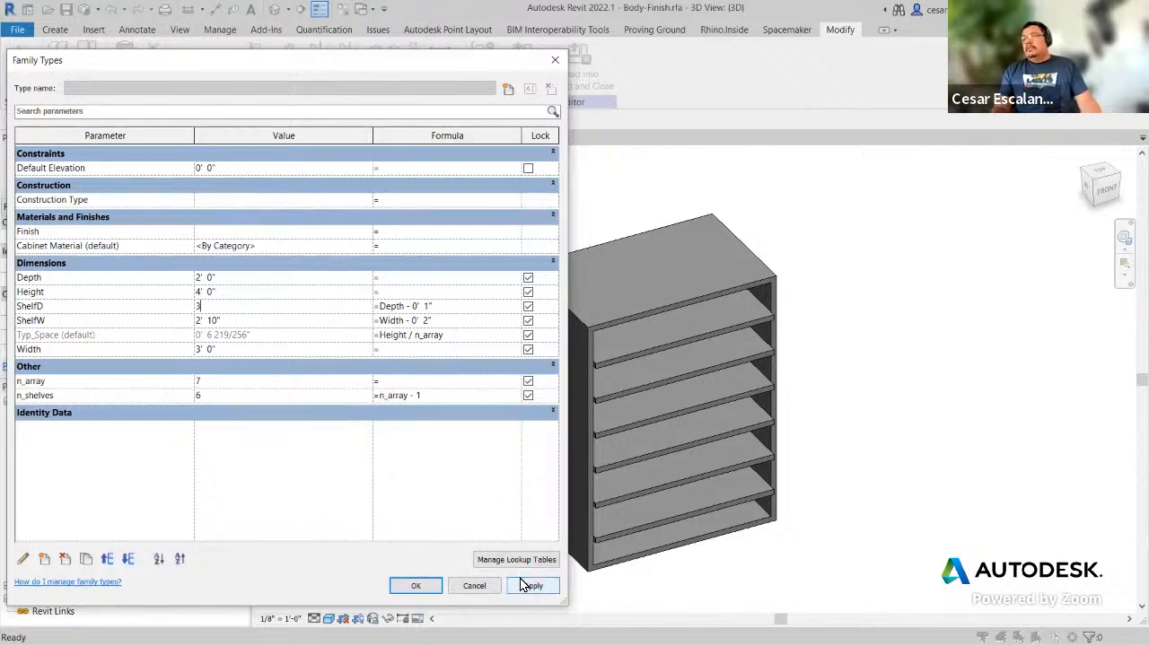
key("Escape")
type("1")
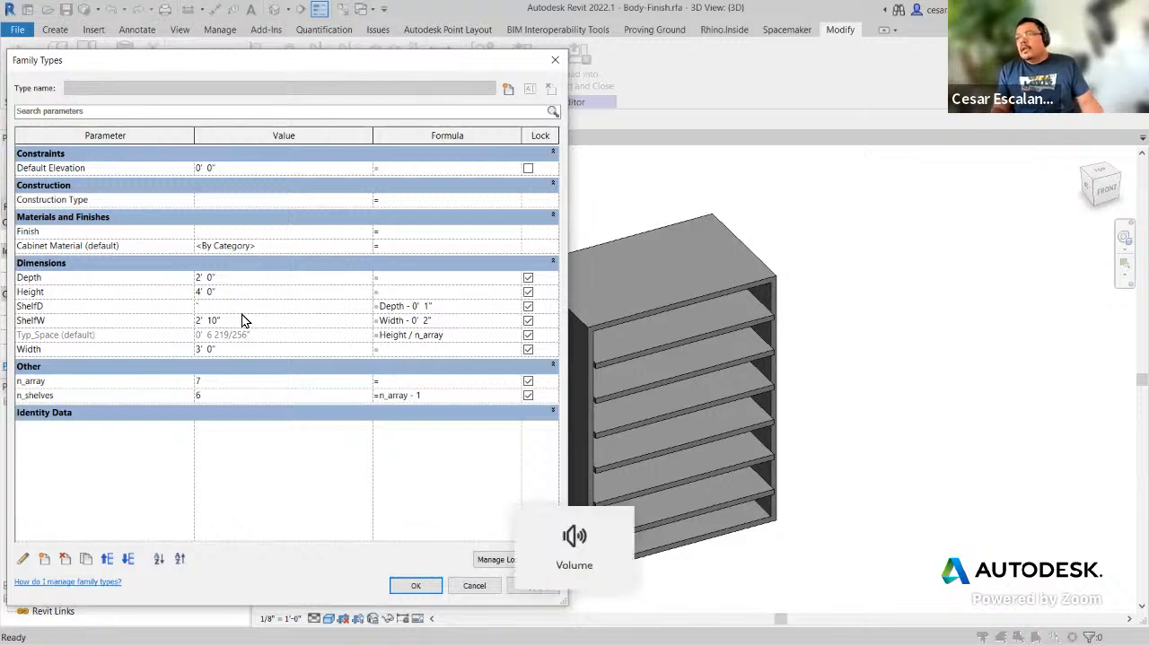
key("Escape")
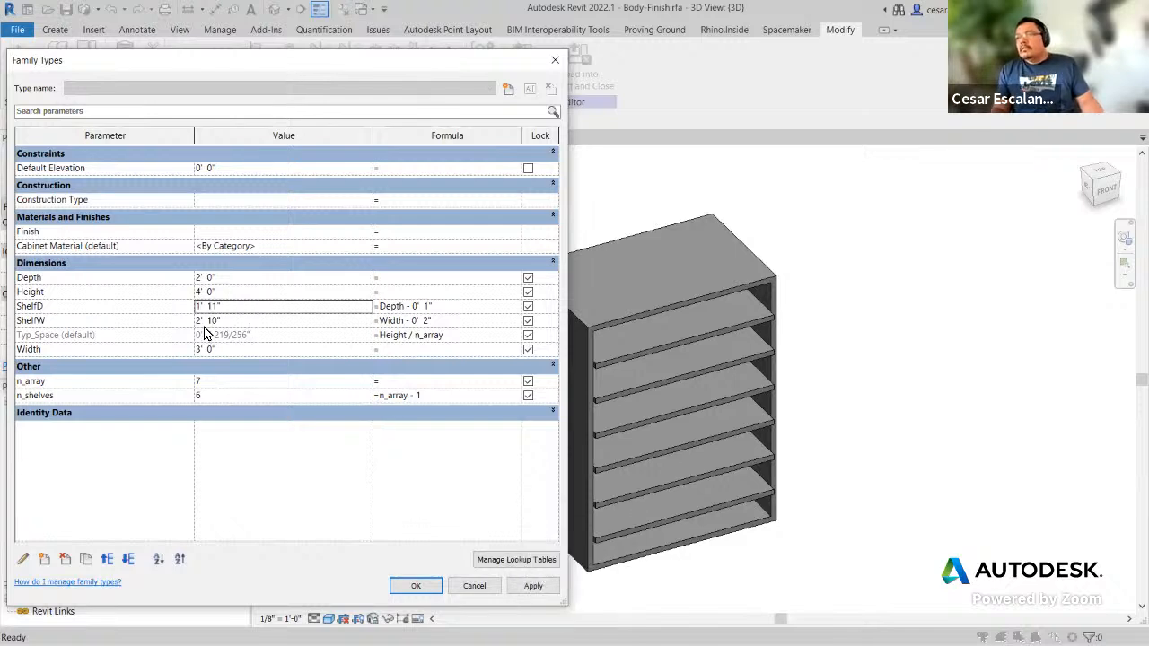
Step: Set the bookcase's Width parameter to 4' 0", apply it and move the dialog clear of the model
left_click(242, 355)
type("4")
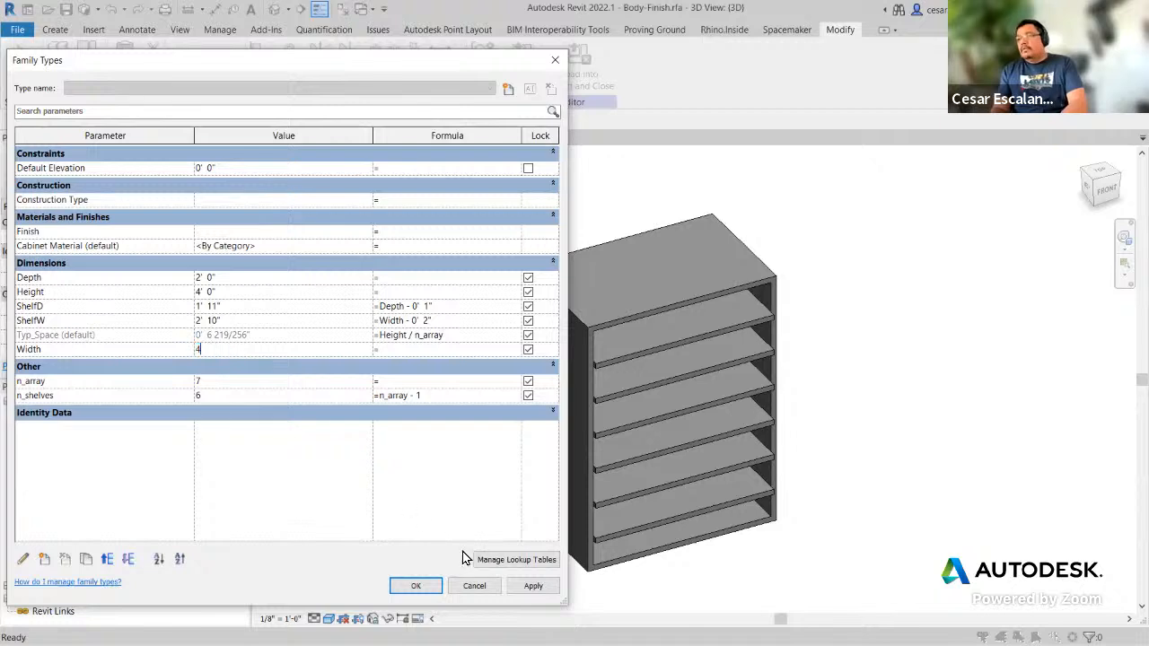
left_click(533, 586)
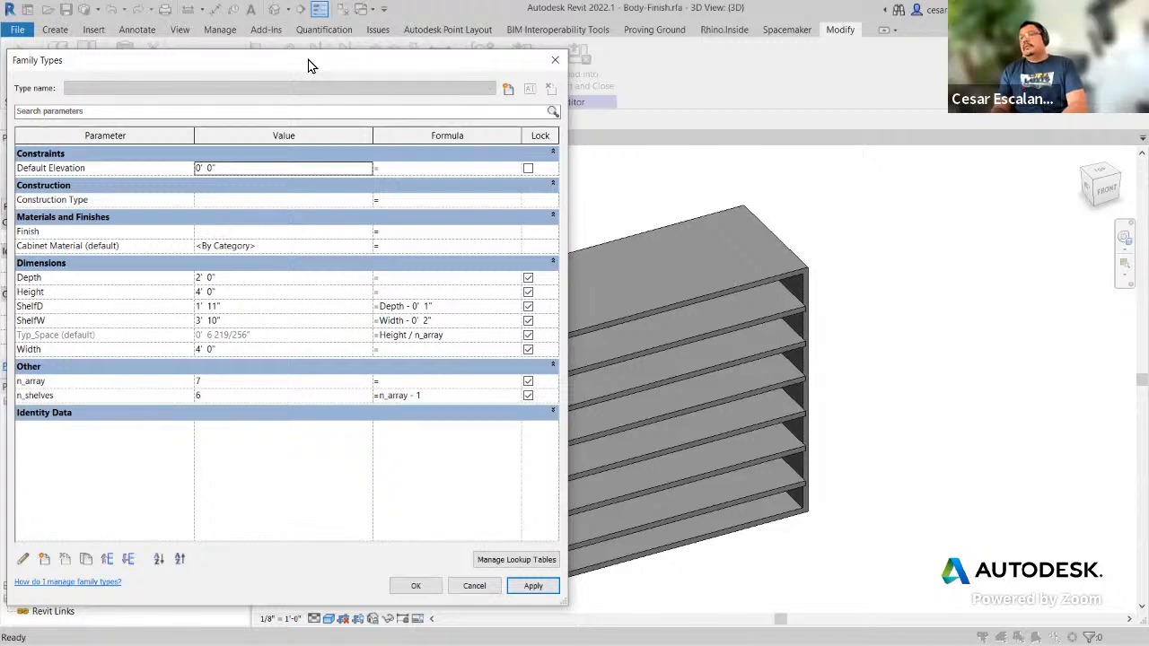
left_click_drag(308, 65, 295, 19)
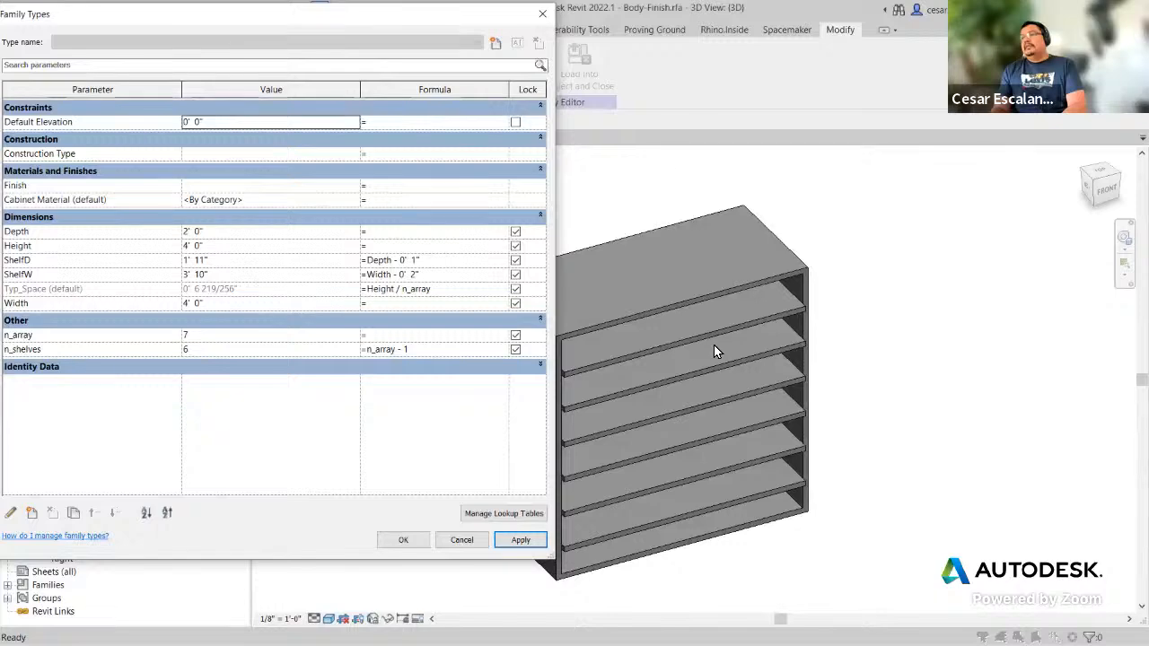
Step: Flex the n_shelves parameter to 5, then 3, then 2, applying each value to the bookcase
left_click(202, 352)
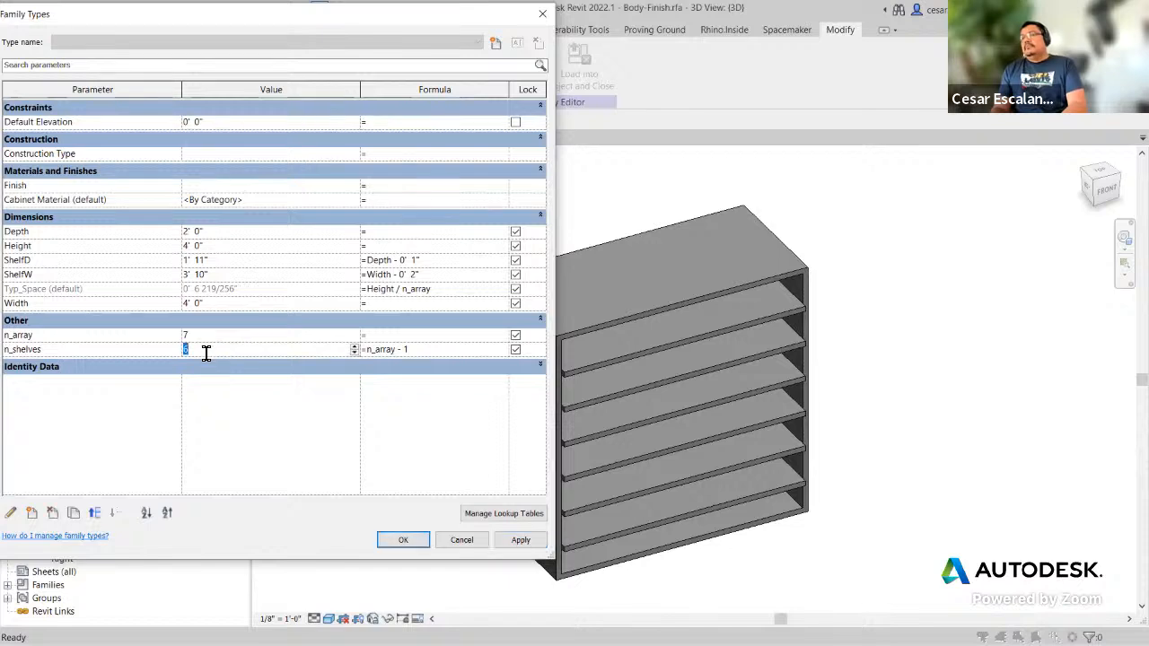
type("5")
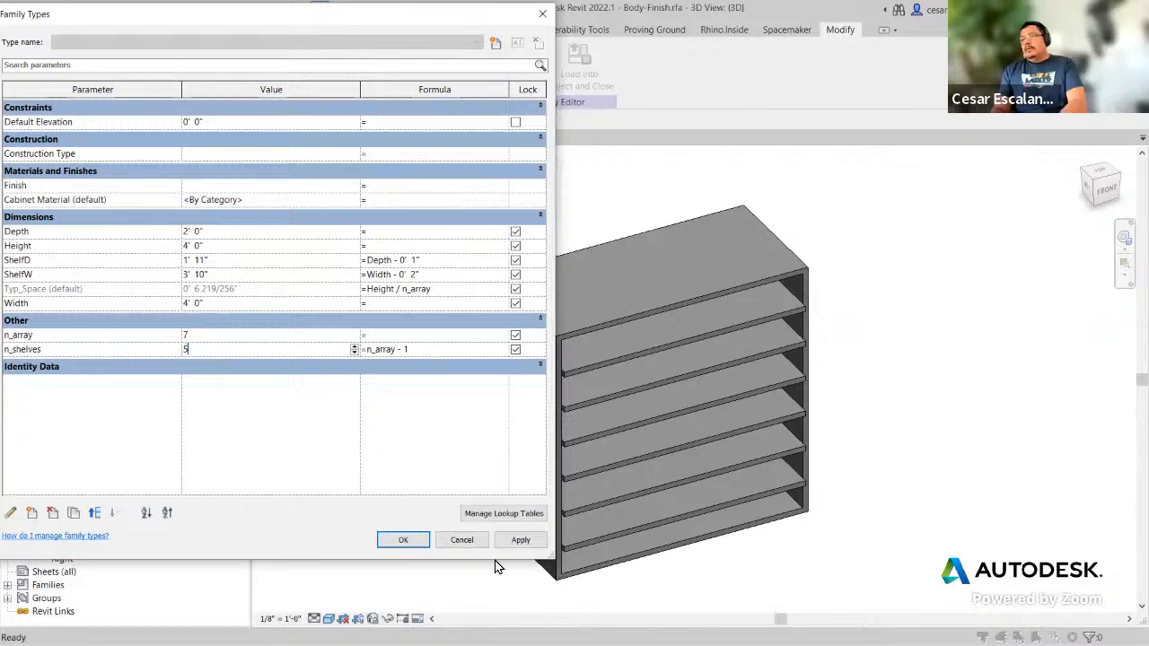
left_click(524, 542)
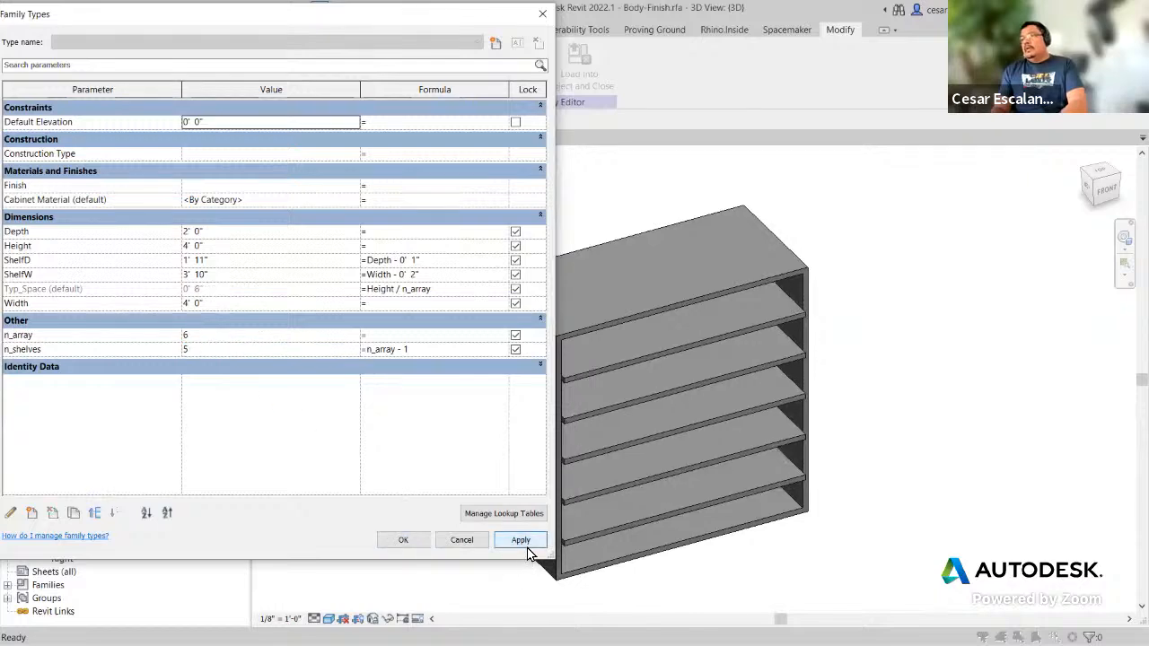
left_click(226, 354)
type("3")
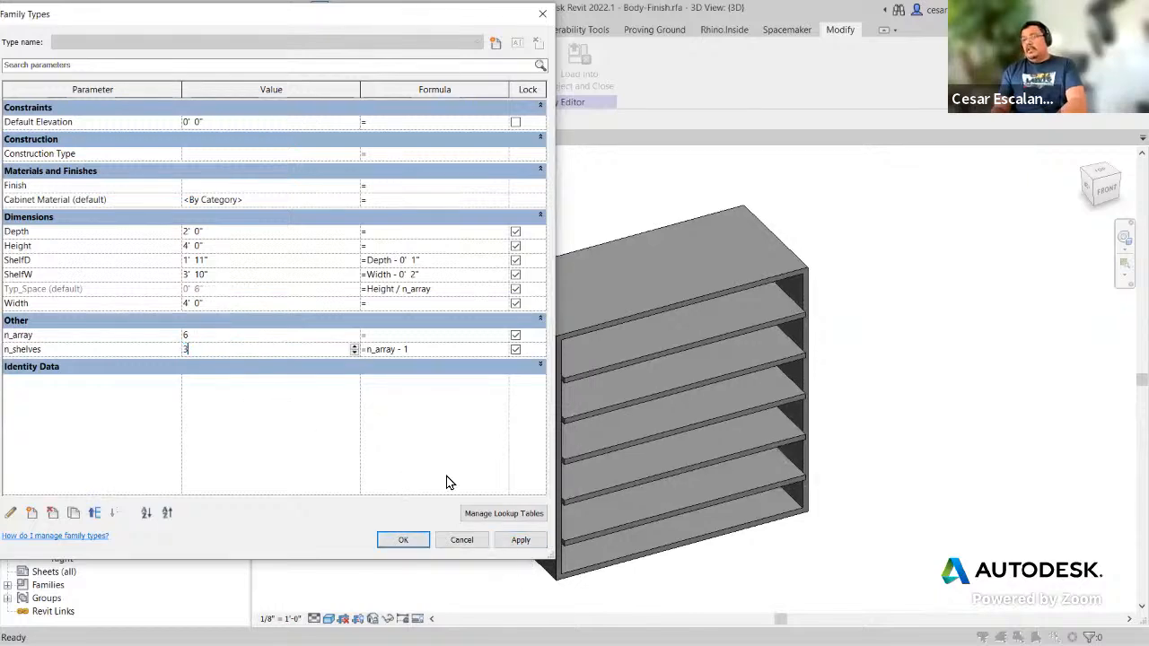
left_click(521, 540)
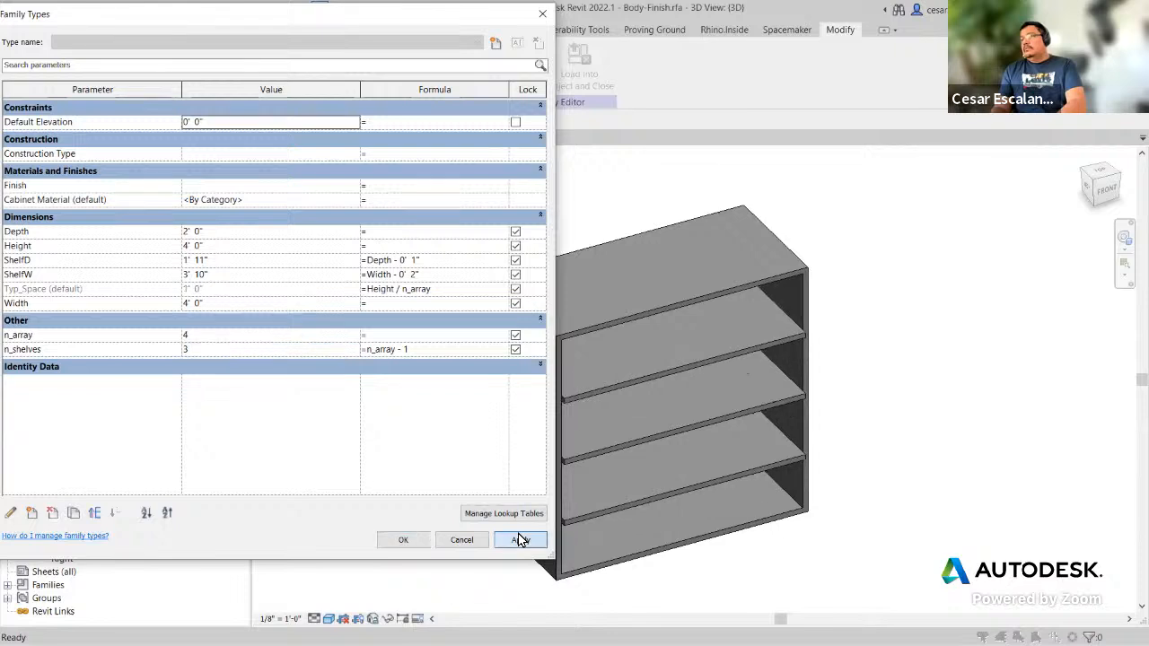
left_click(247, 357)
type("2")
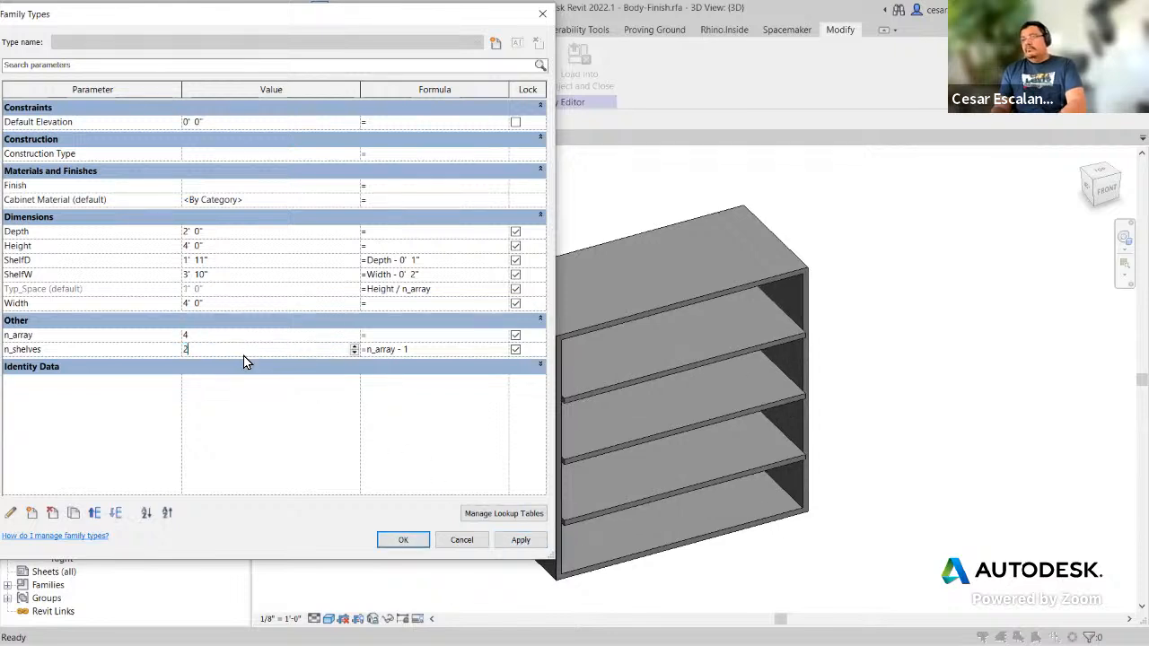
left_click(537, 547)
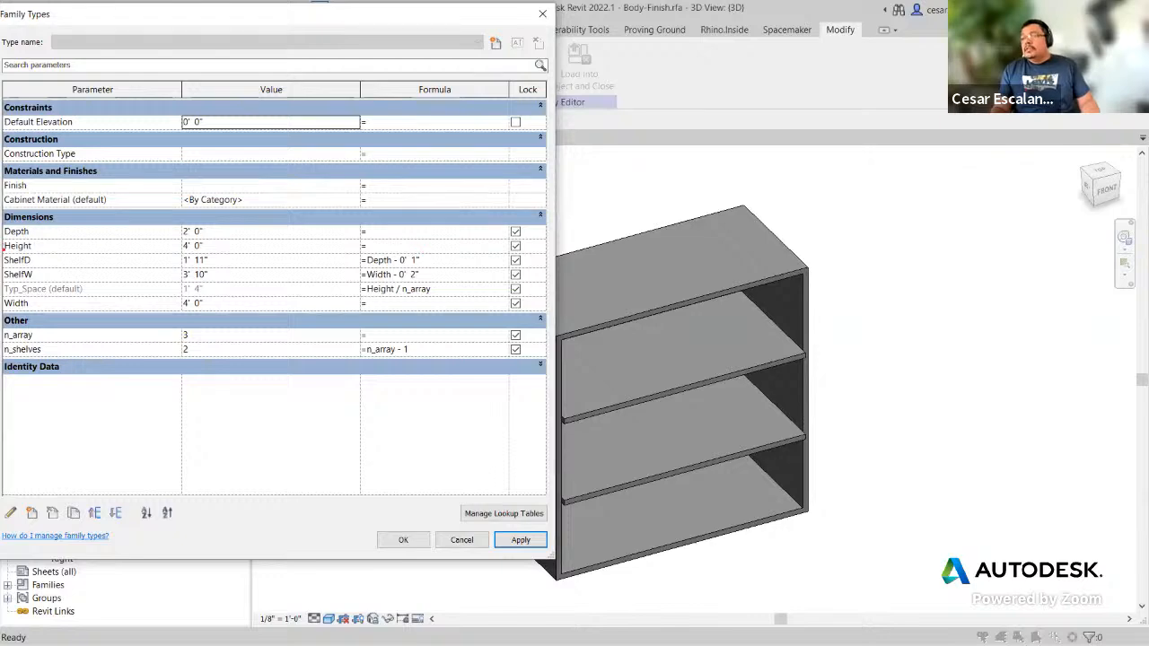
mouse_move(4, 252)
left_mouse_down()
mouse_move(231, 285)
mouse_move(456, 285)
left_mouse_up()
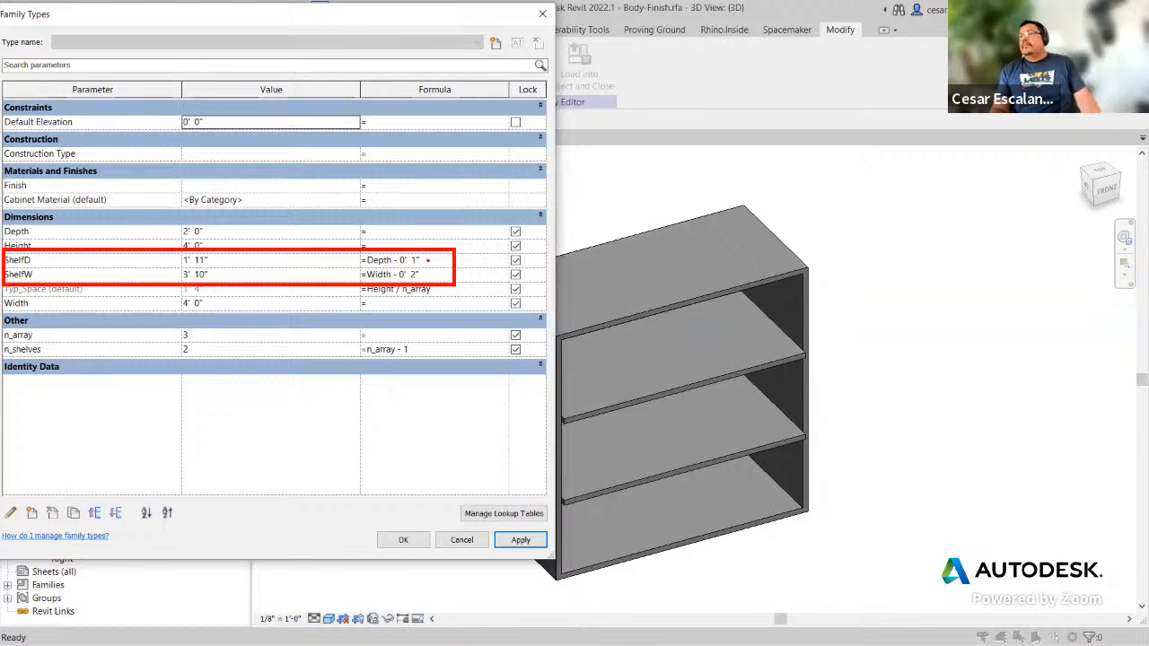
key("Escape")
key("Escape")
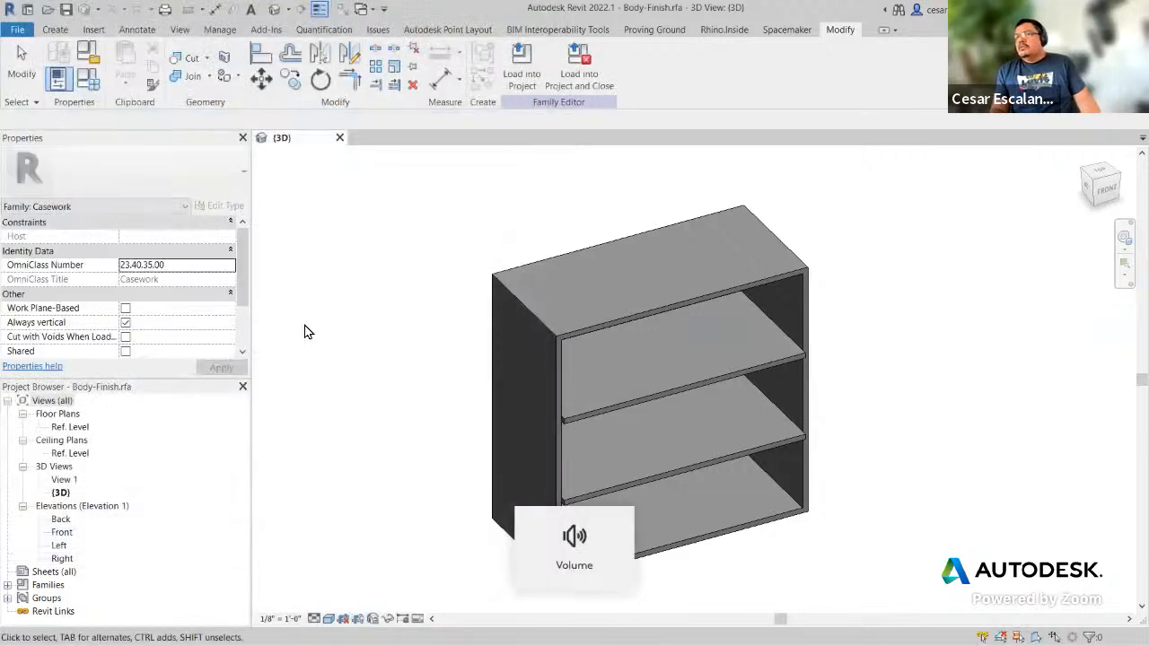
Step: Change the ShelfD formula to Depth - 0' 2" in the Family Types, apply it and close the dialog
left_click(95, 87)
double_click(433, 262)
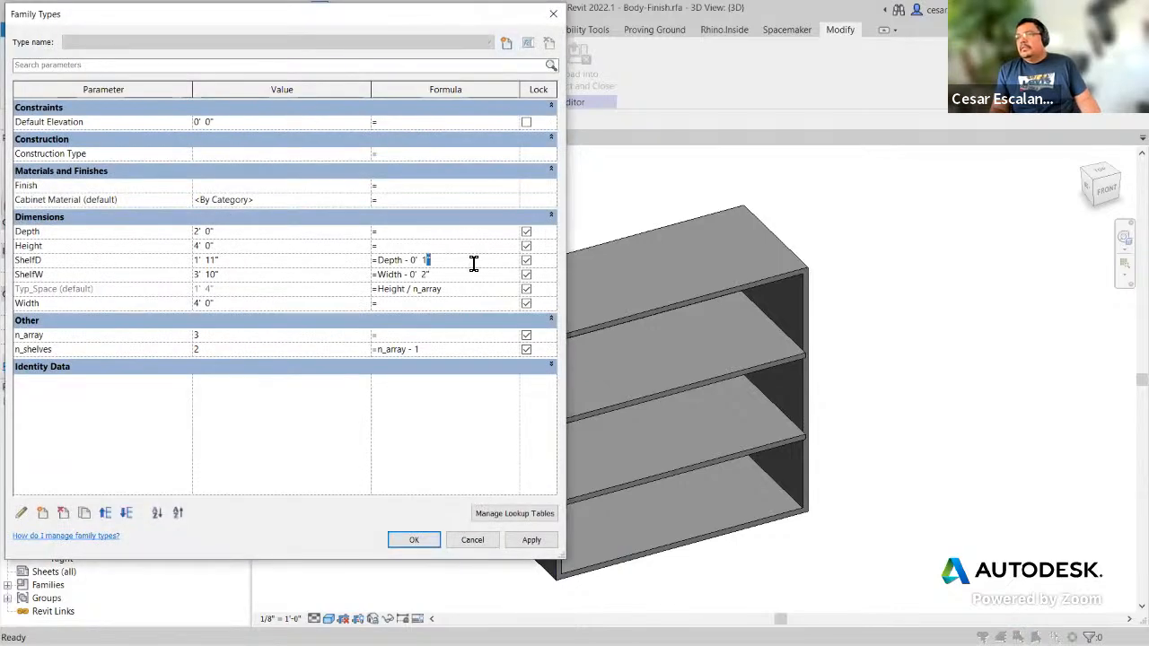
key("BackSpace")
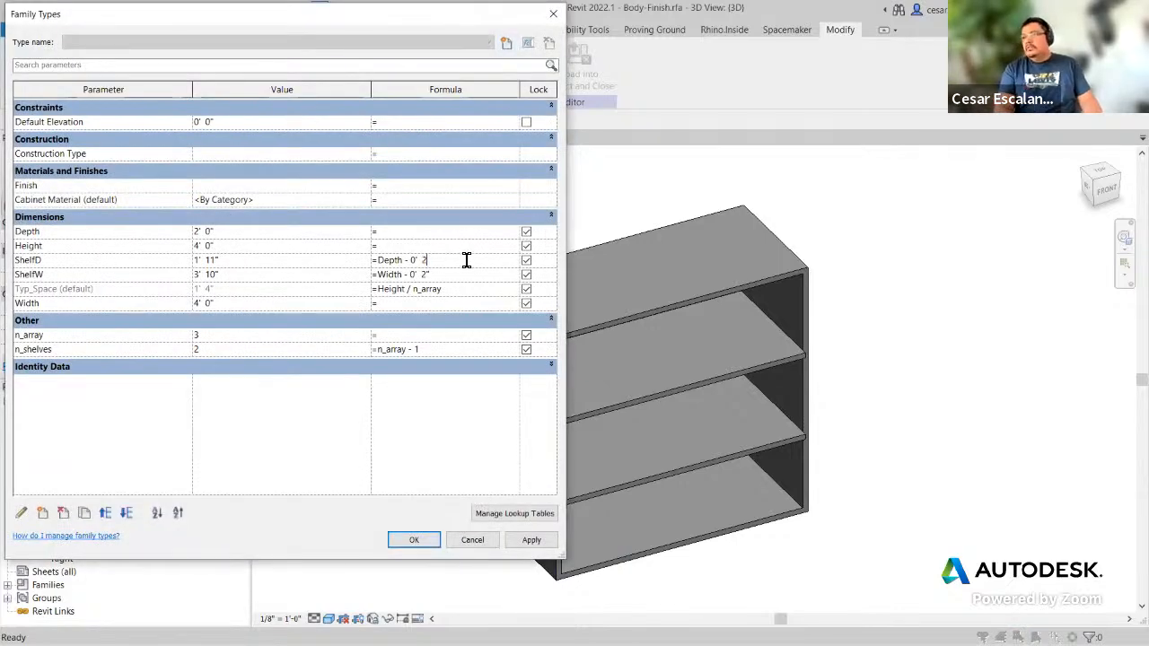
left_click(532, 541)
left_click(414, 539)
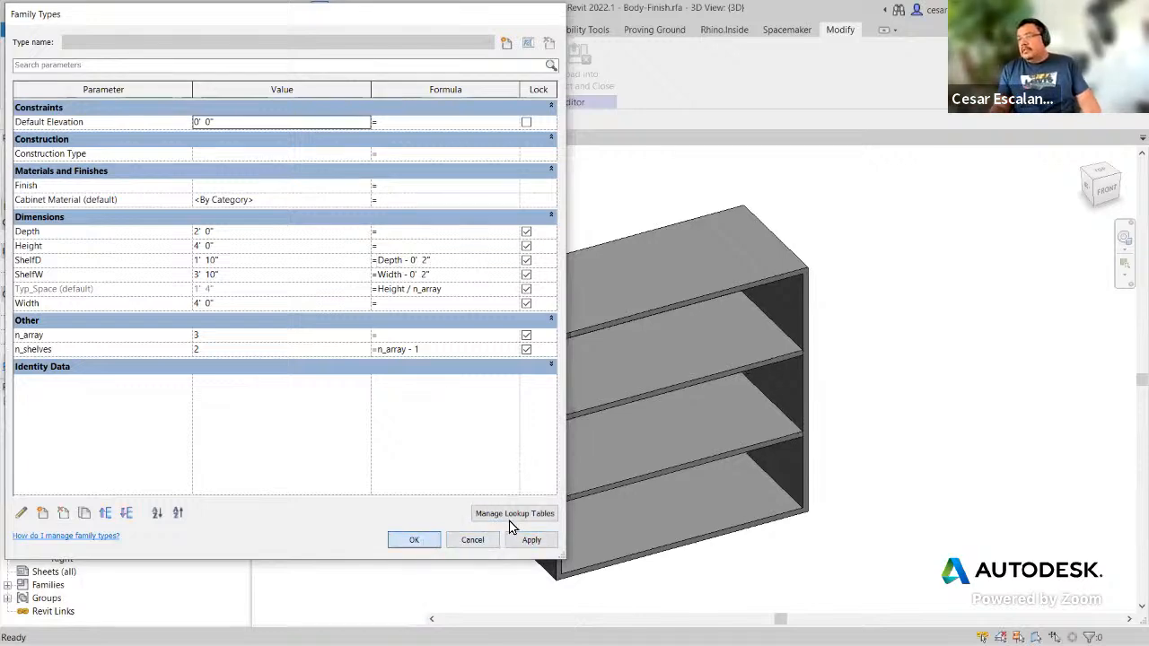
Step: Examine the shelves' setback from the bookcase's front edge up close and from several 3D angles
scroll(816, 307, "up", 3)
scroll(886, 296, "up", 2)
scroll(888, 290, "down", 6)
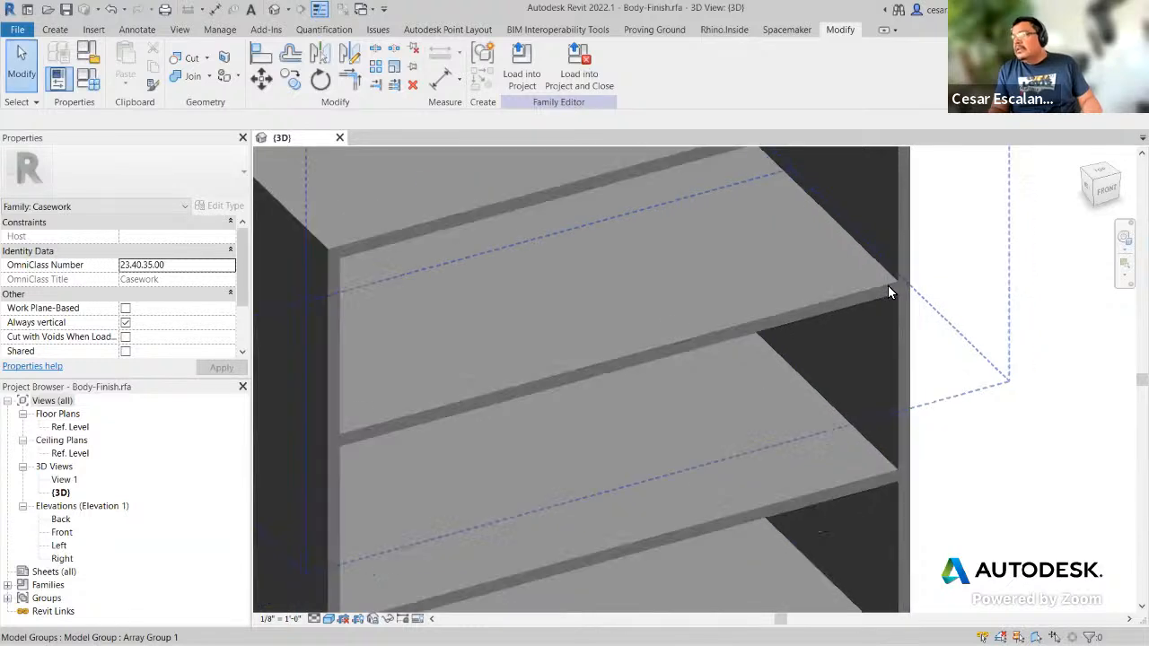
middle_click_drag(824, 493, 723, 530)
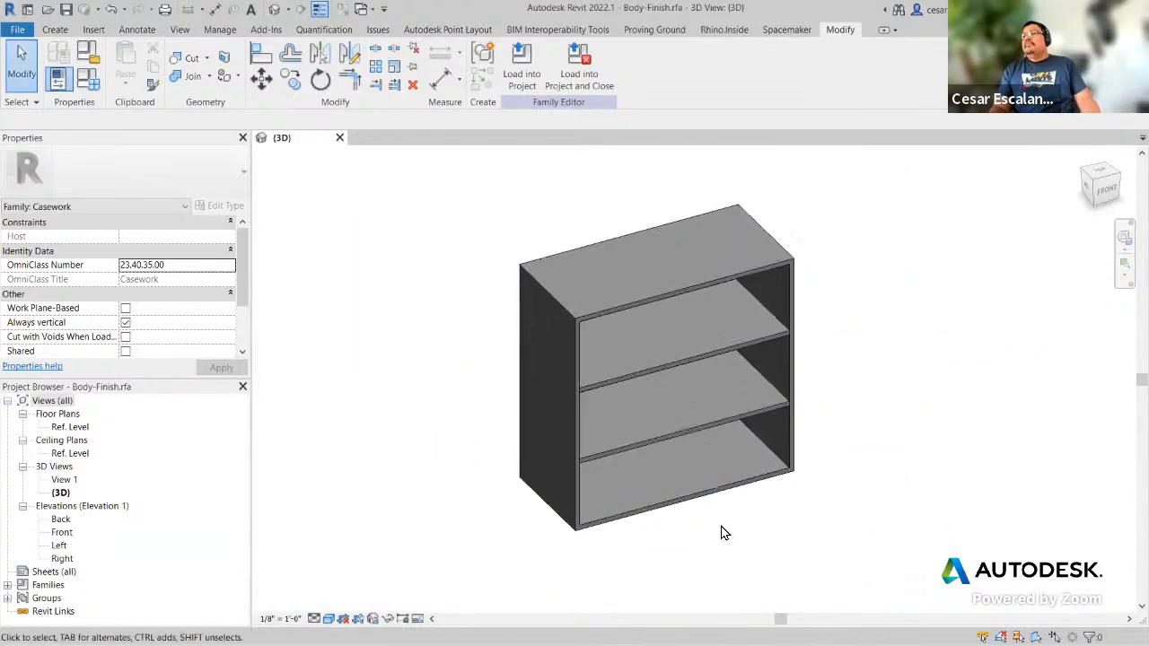
left_click(769, 482)
middle_click_drag(770, 482, 832, 569, "shift")
left_click(832, 569)
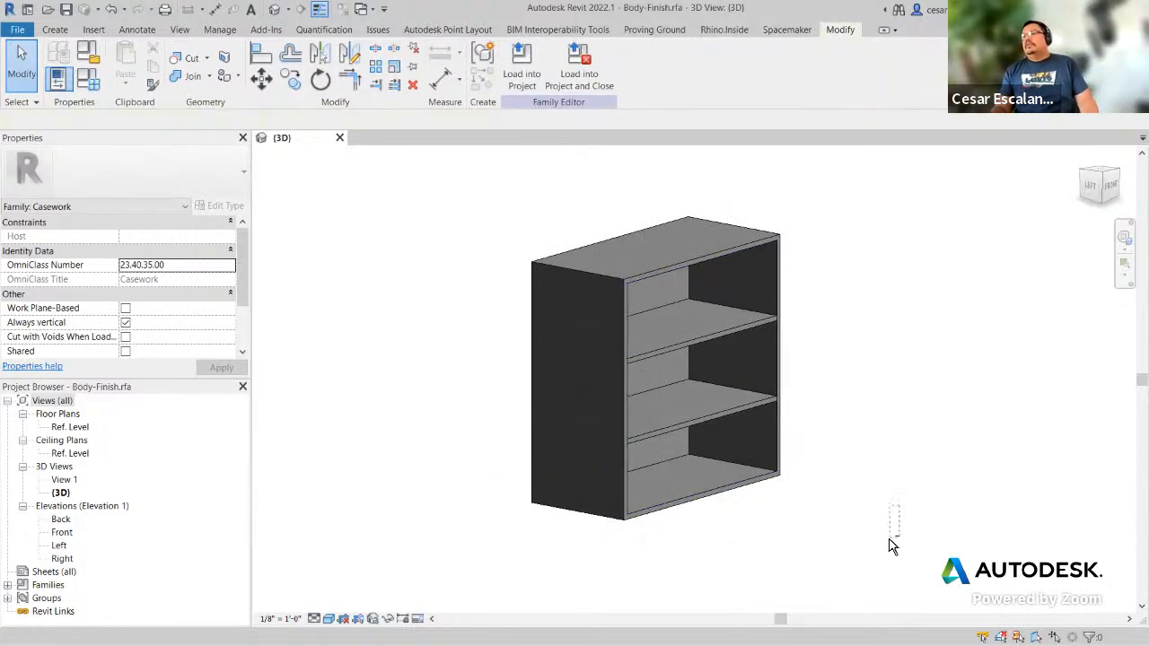
middle_click_drag(806, 510, 721, 502, "shift")
scroll(808, 524, "up", 3)
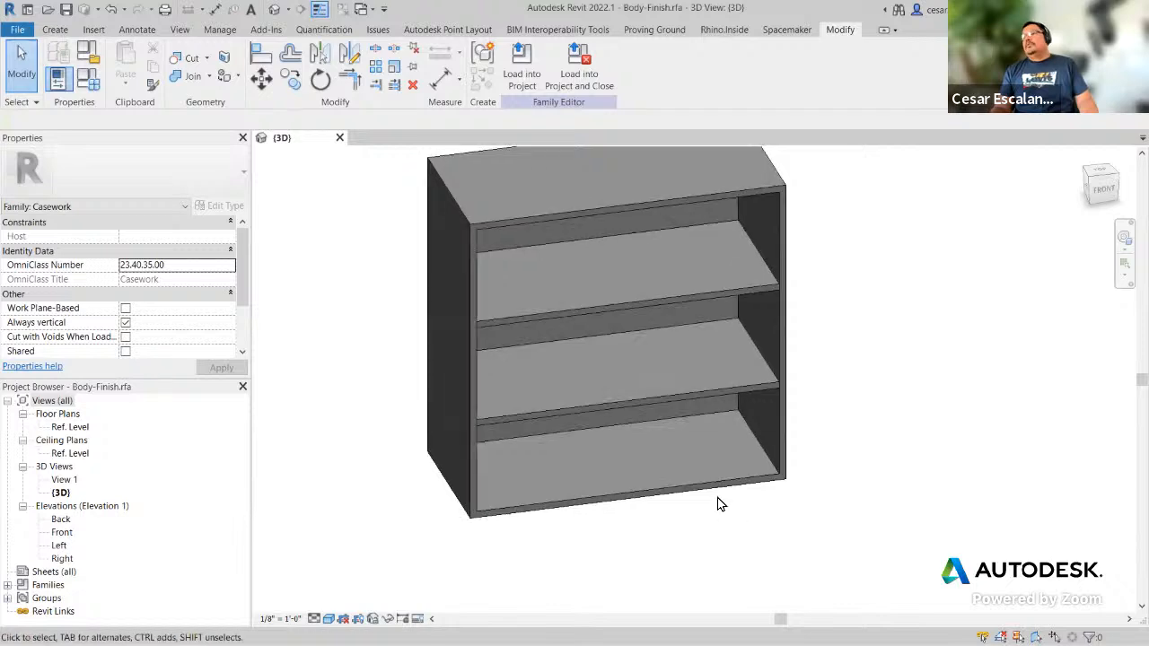
scroll(721, 512, "down", 2)
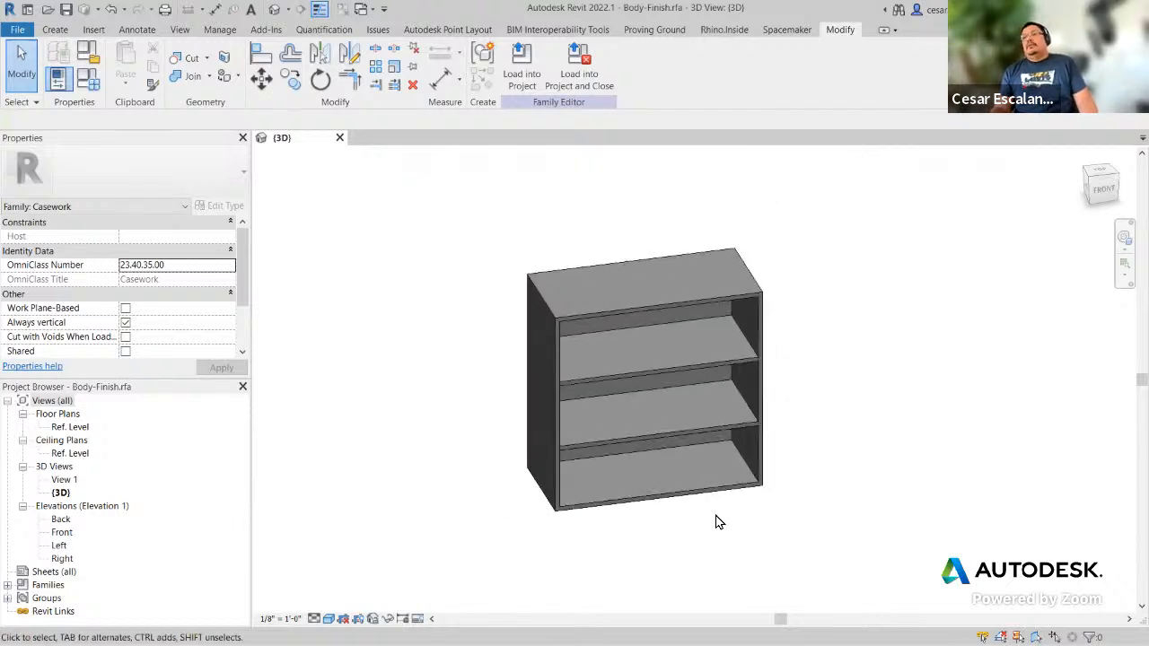
middle_click_drag(754, 549, 757, 574, "shift")
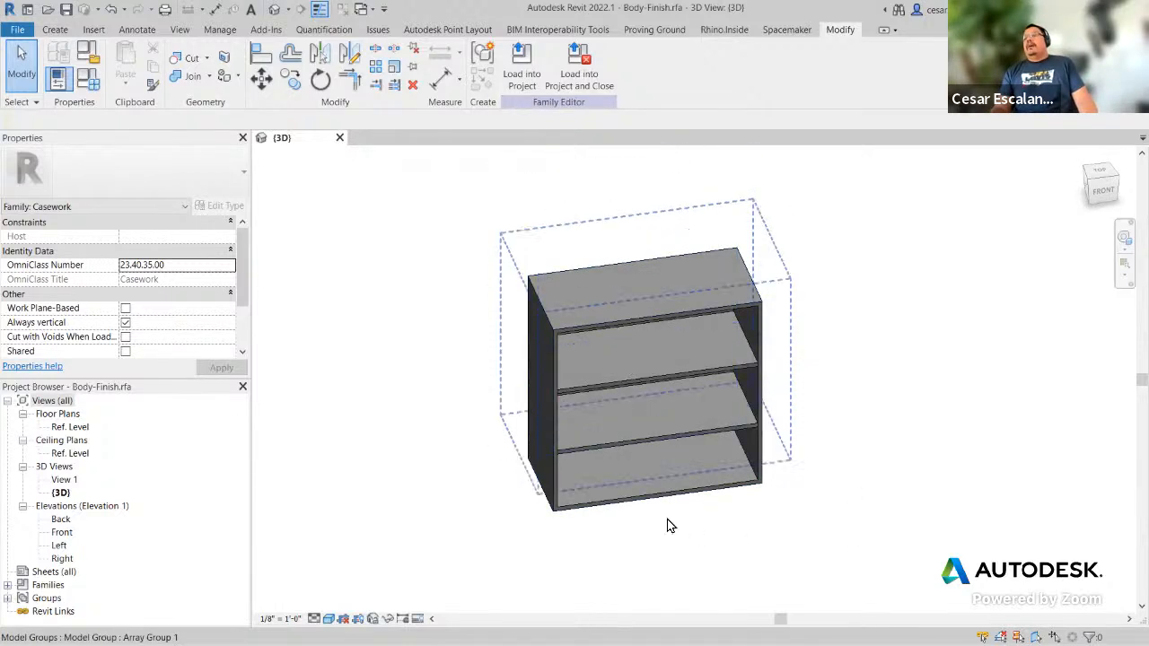
mouse_move(629, 547)
middle_mouse_down("shift")
mouse_move(646, 554)
mouse_move(634, 550)
middle_mouse_up("shift")
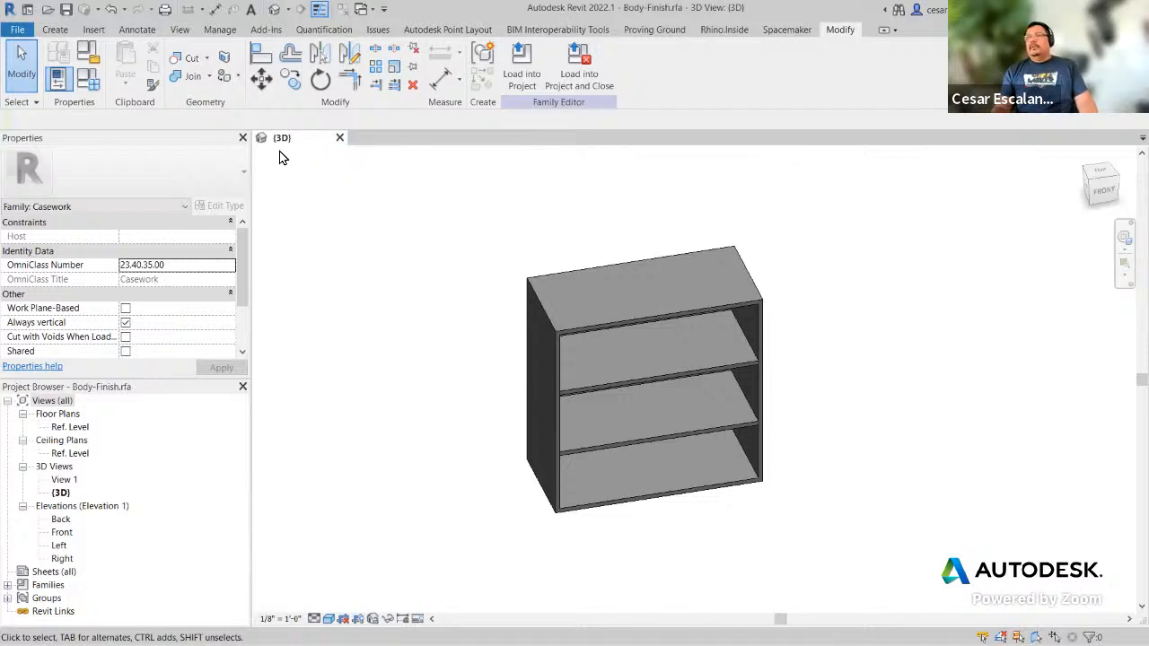
left_click(18, 30)
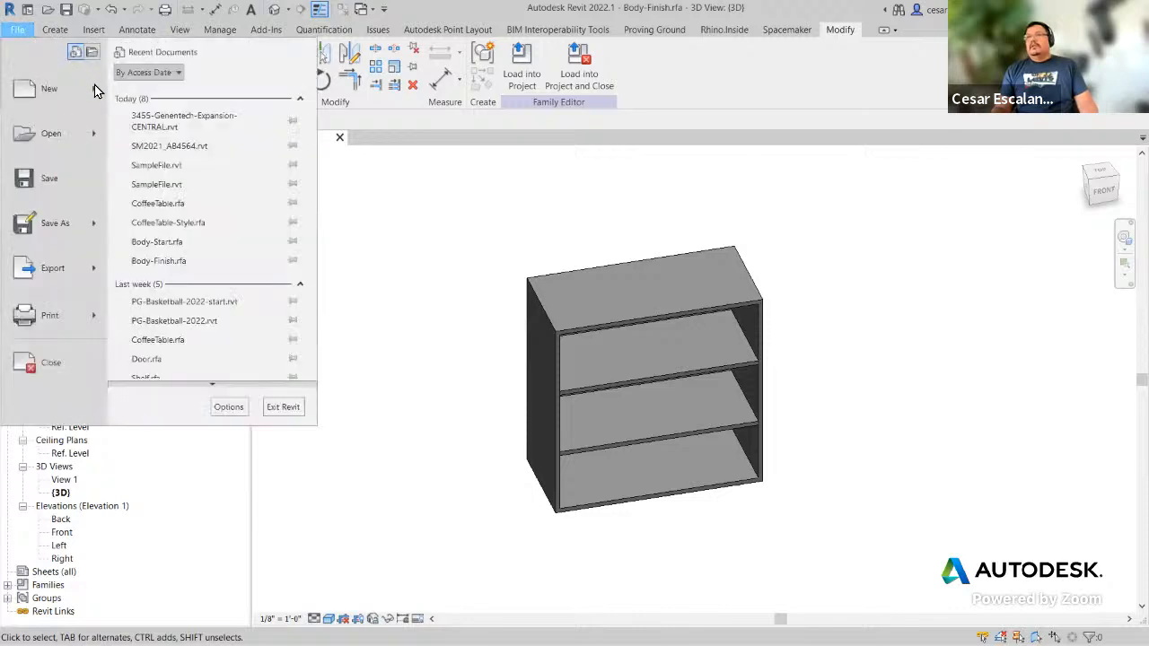
mouse_move(97, 90)
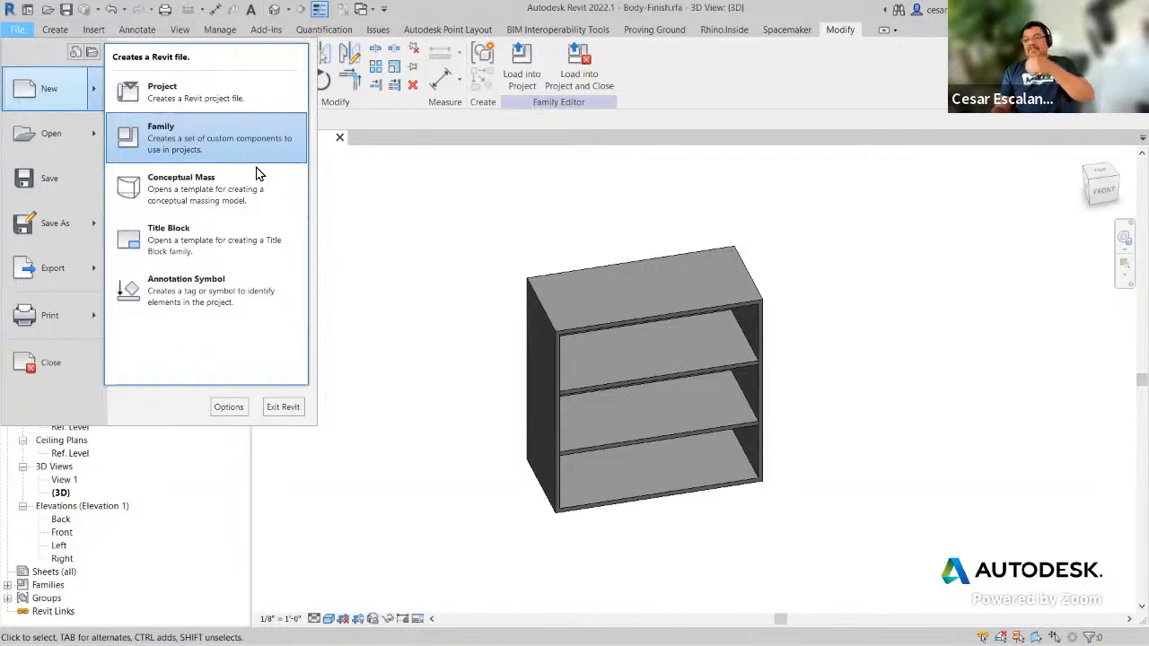
left_click(511, 247)
Step: Move the {3D} view out of the main Revit window and switch to File Explorer at the Family_Creation folder
left_click_drag(305, 141, 1089, 537)
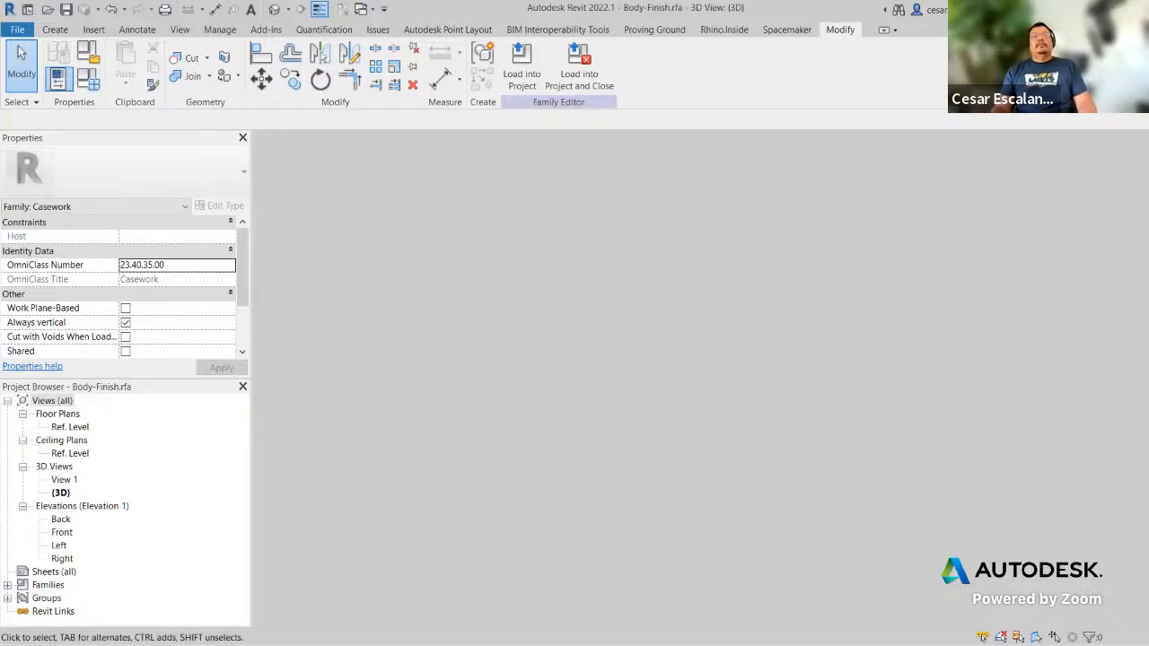
key("alt+Tab")
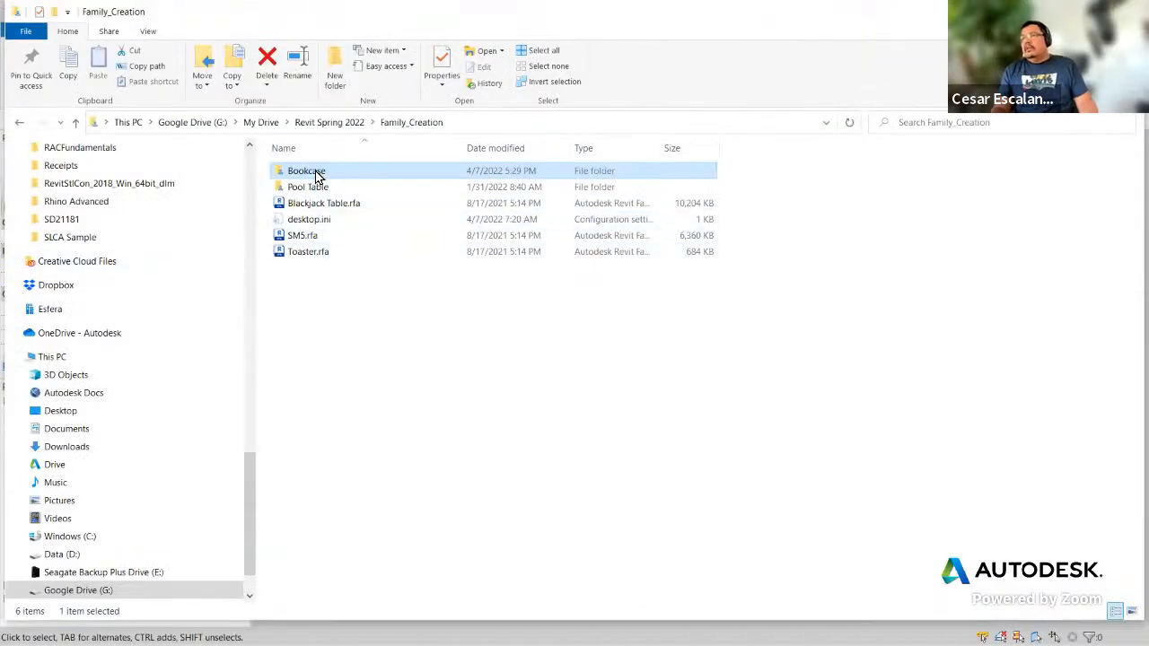
Step: Browse into the Bookcase folder and open Shelf.rfa in Revit, bringing its window to the front
double_click(316, 177)
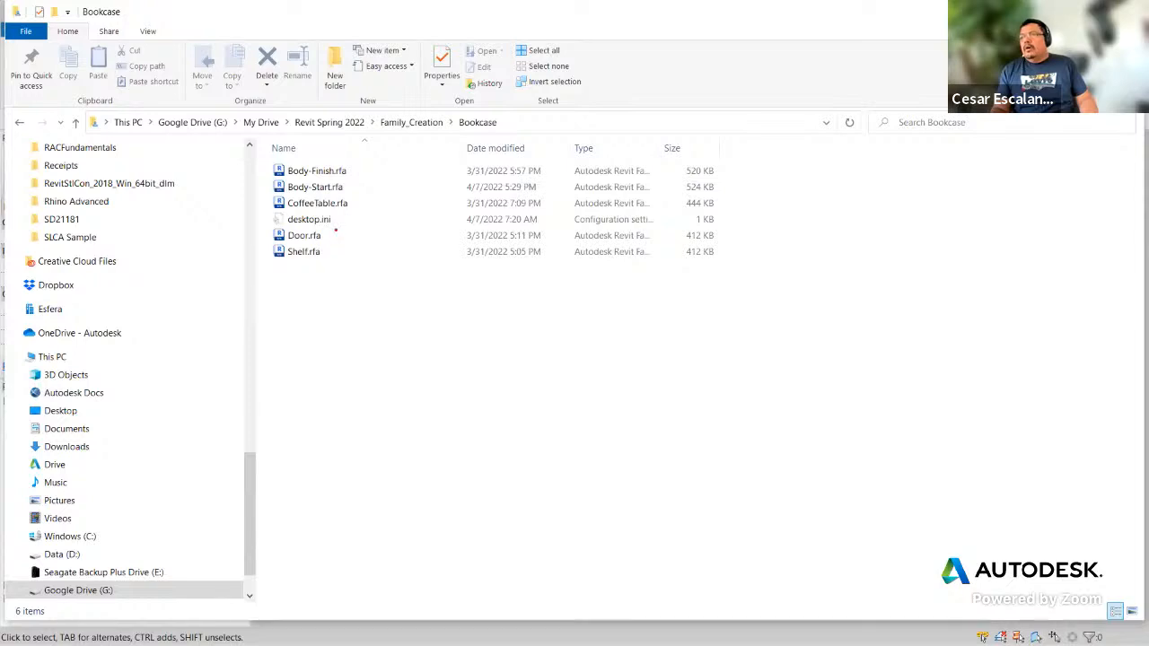
mouse_move(334, 228)
left_mouse_down()
mouse_move(270, 226)
mouse_move(283, 273)
mouse_move(334, 225)
mouse_move(321, 224)
left_mouse_up()
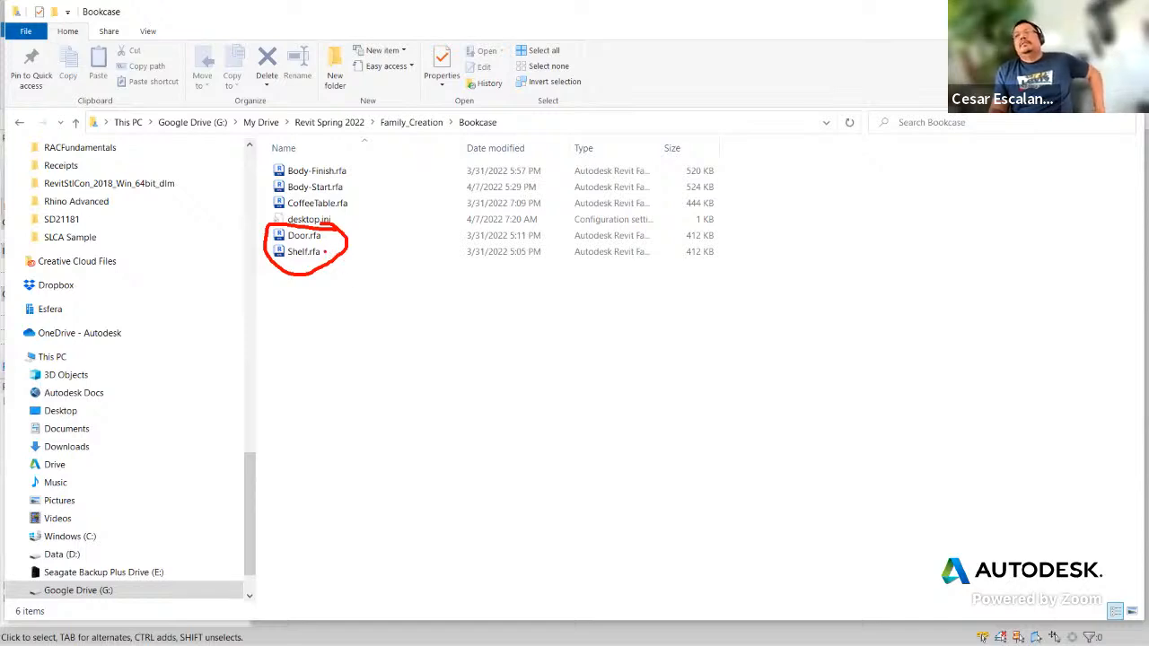
mouse_move(353, 183)
left_mouse_down()
mouse_move(266, 180)
mouse_move(294, 199)
mouse_move(354, 182)
mouse_move(331, 169)
left_mouse_up()
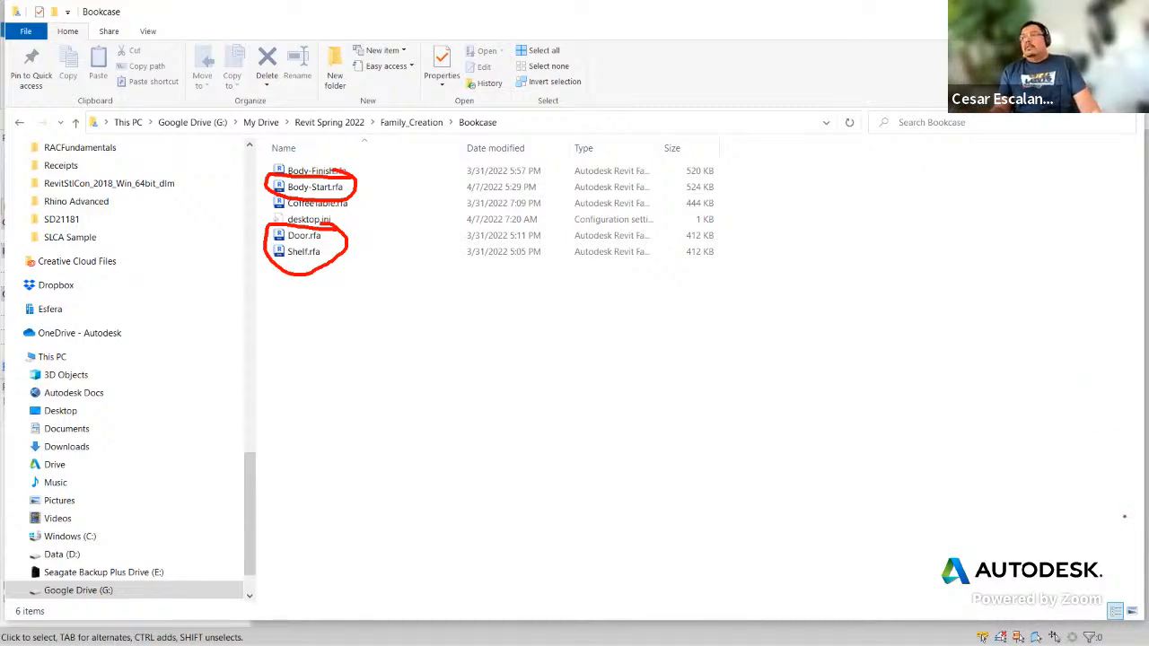
key("Escape")
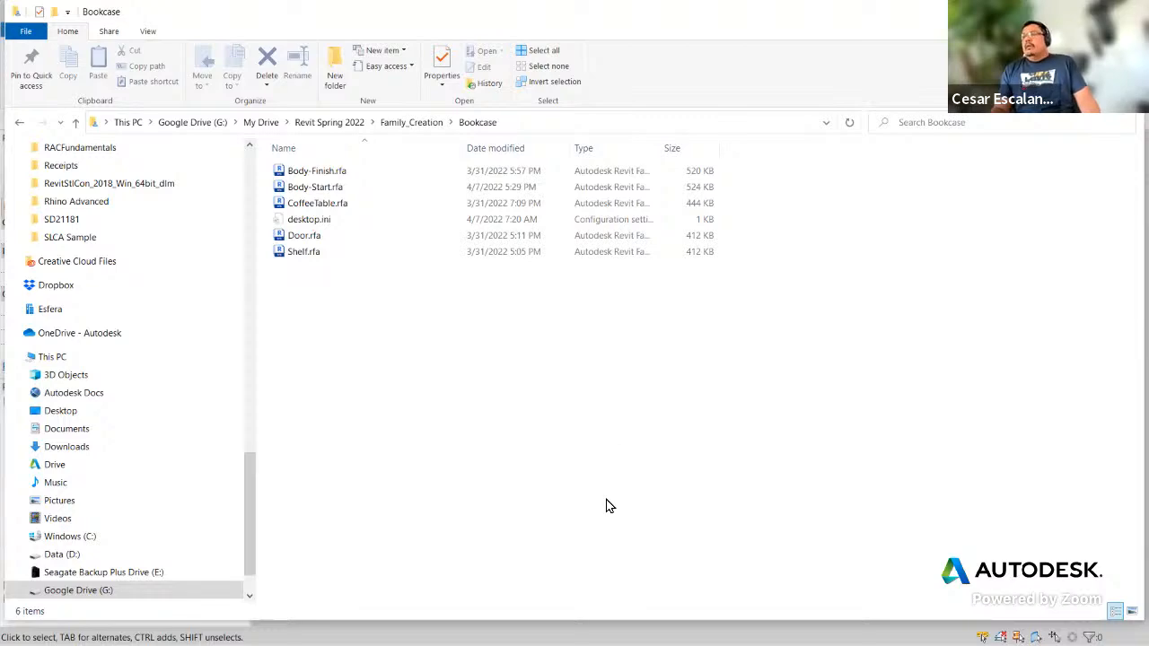
double_click(354, 25)
left_click_drag(427, 386, 709, 117)
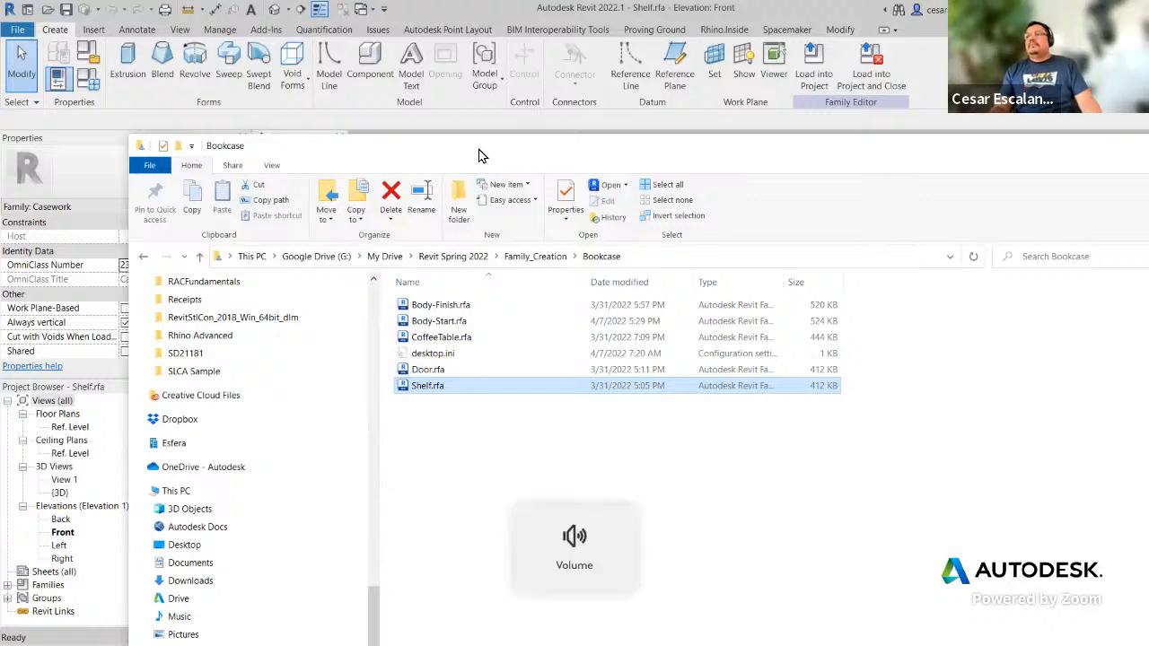
left_click(988, 90)
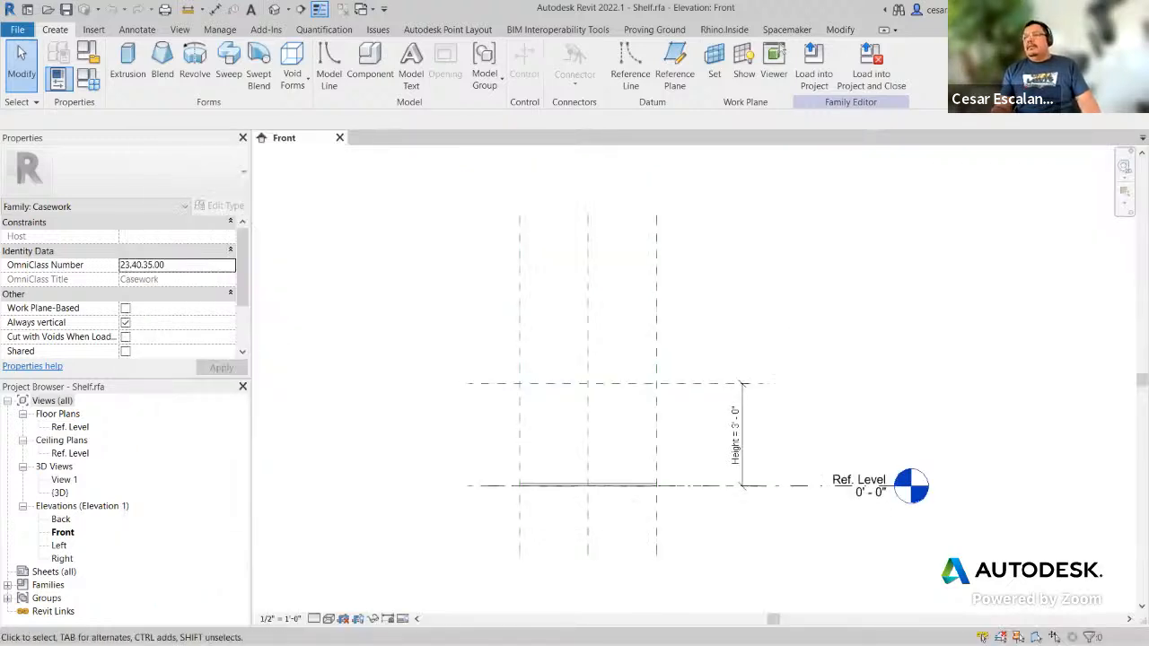
Step: In the Ref. Level floor plan, inspect the shelf extrusion's properties and the family parameter associated with its Material
double_click(70, 428)
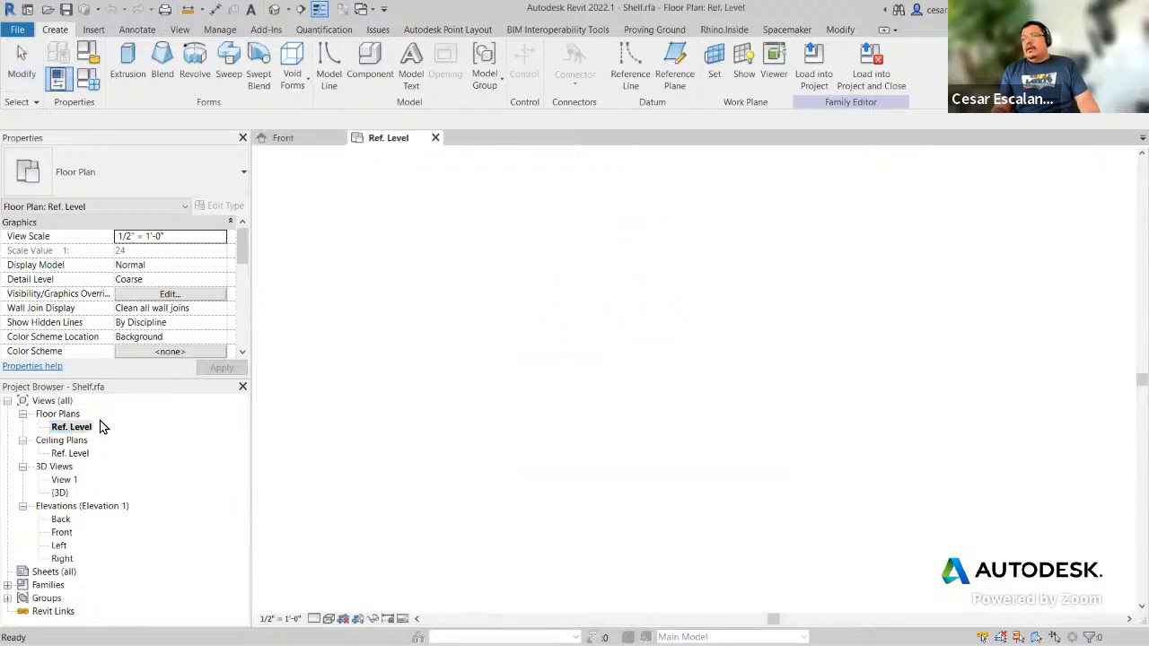
scroll(917, 485, "up", 1)
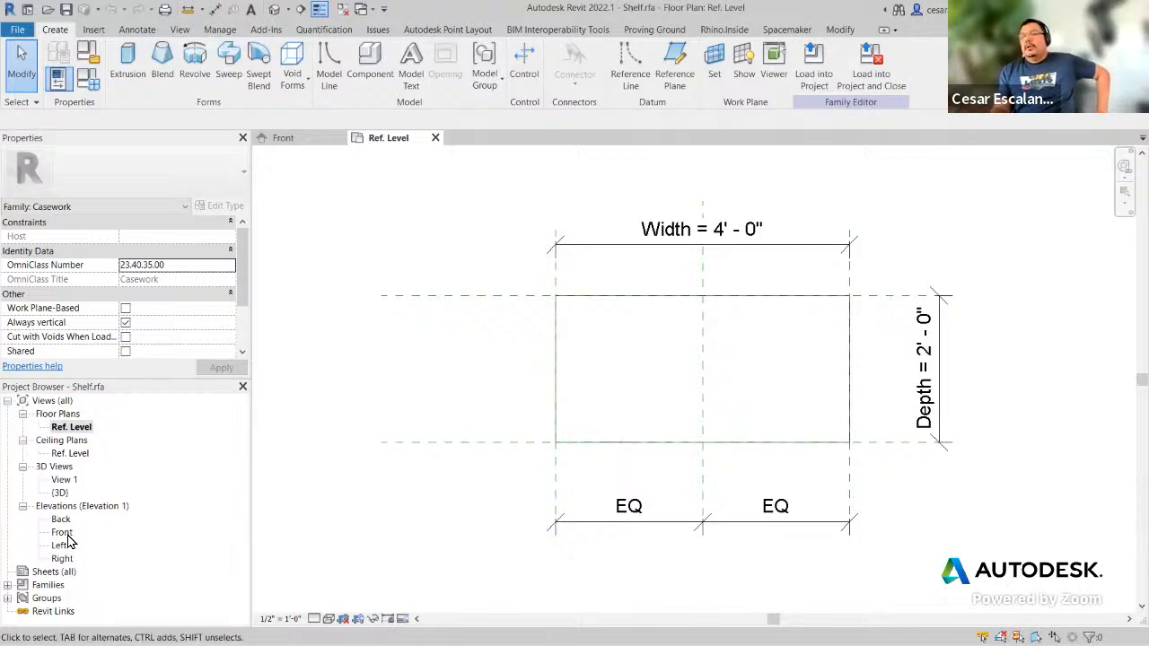
left_click(575, 442)
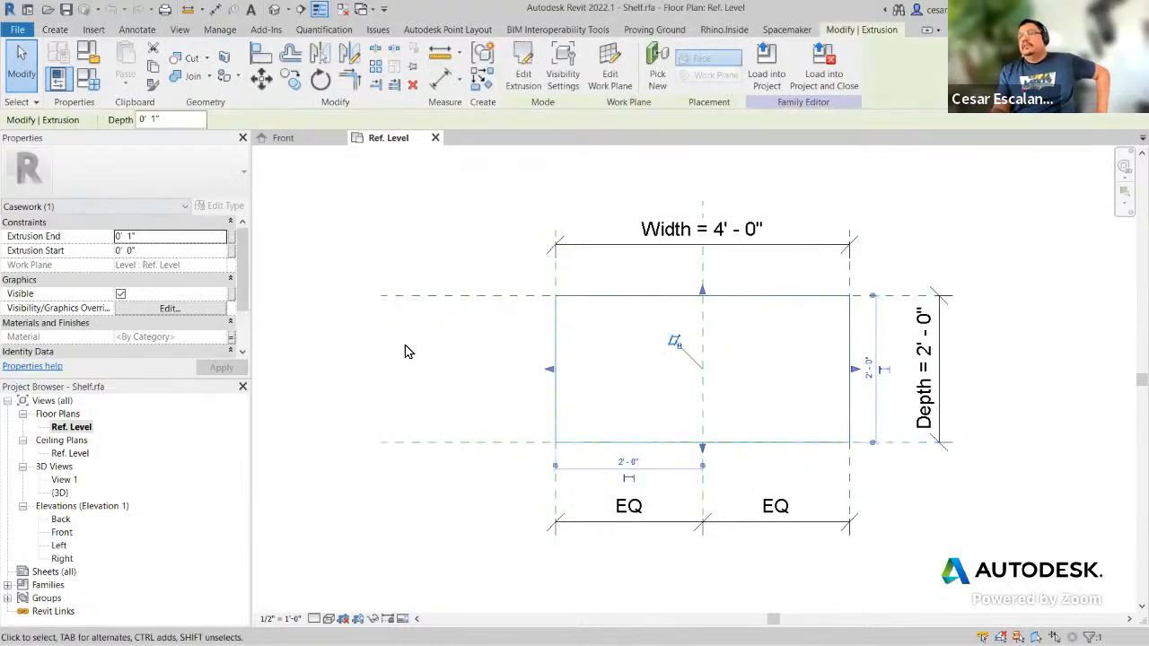
left_click(431, 359)
left_click(556, 393)
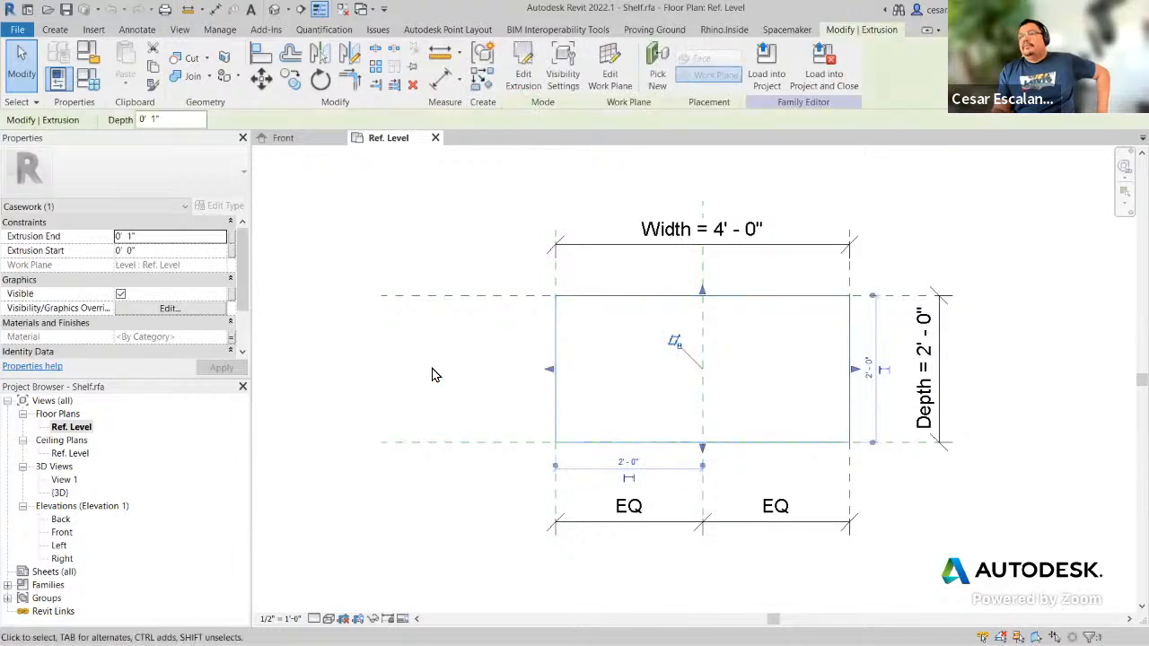
left_click_drag(241, 299, 246, 348)
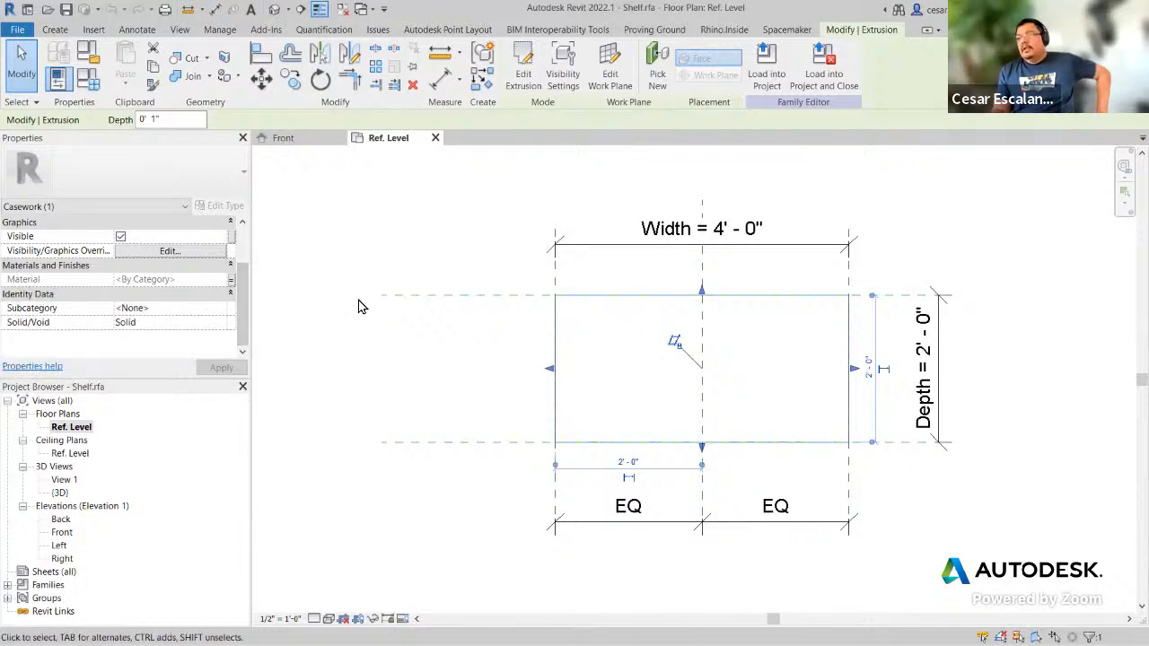
left_click(231, 281)
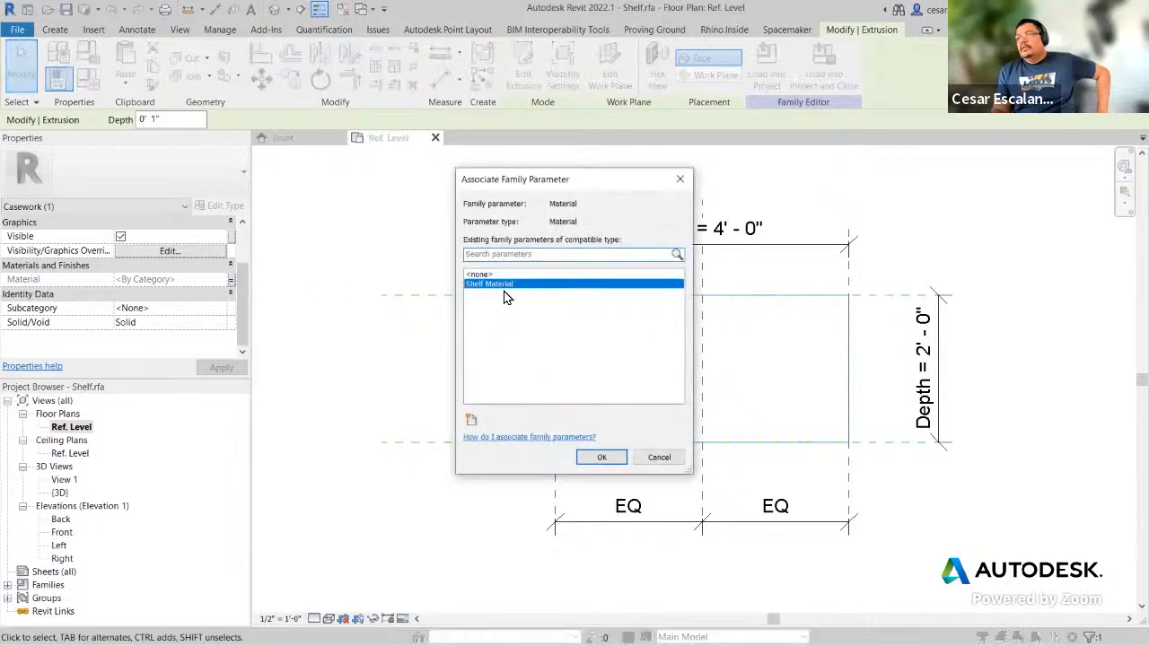
left_click(660, 458)
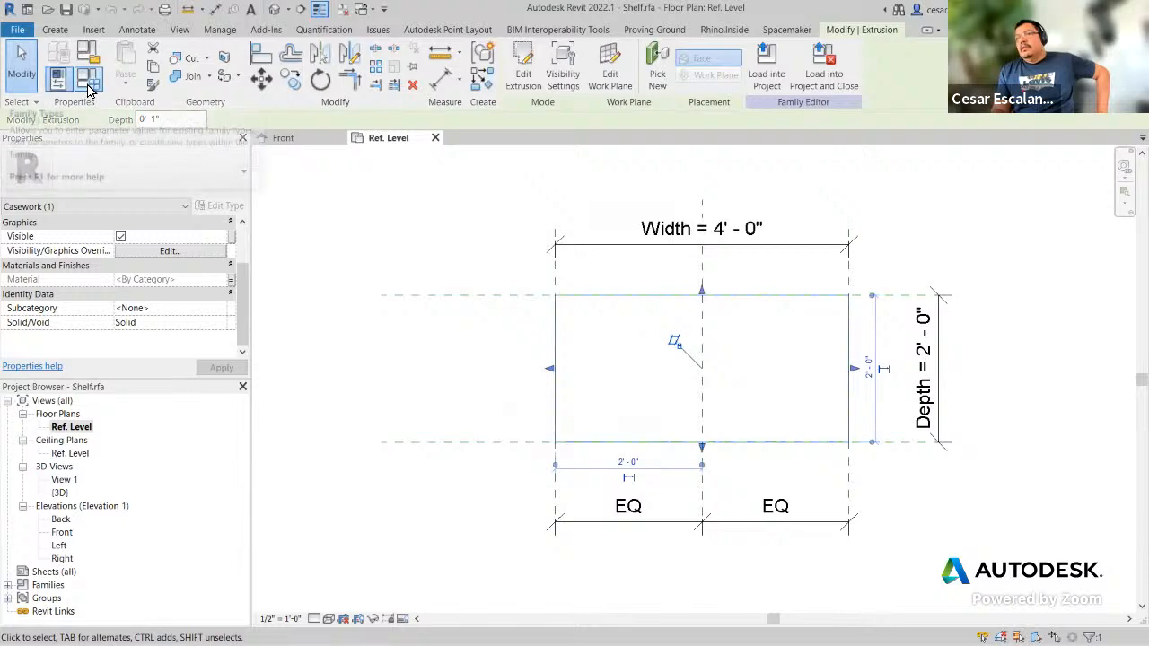
Step: Review the shelf family's dimension and material parameters in Family Types, closing the dialog without changes
left_click(89, 84)
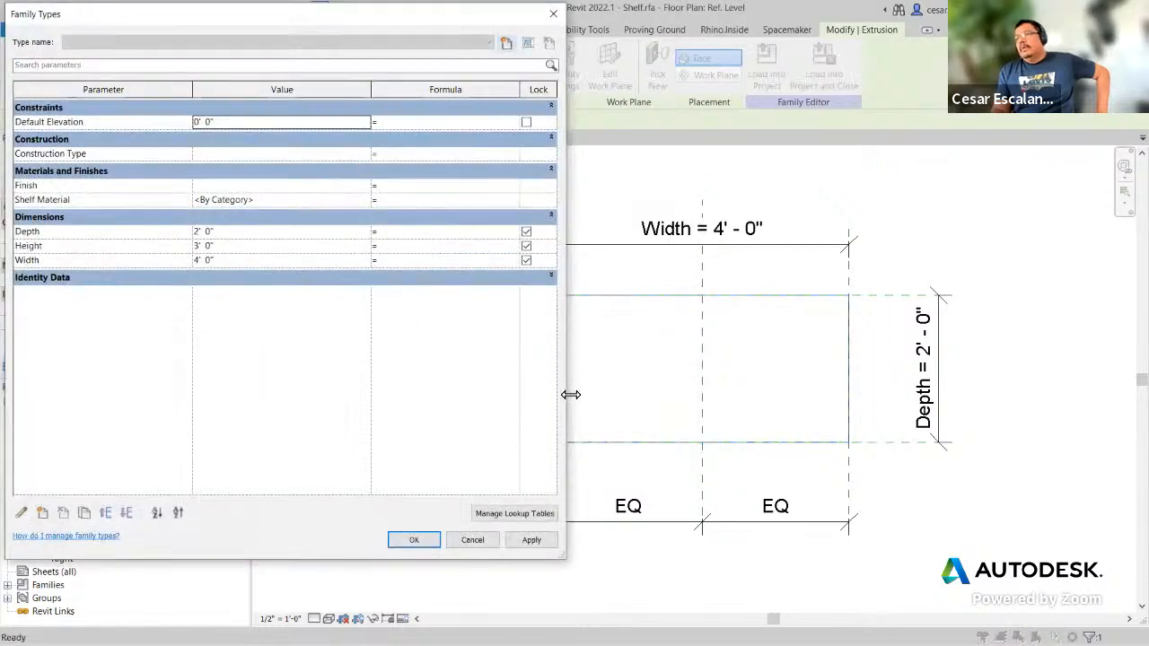
left_click_drag(571, 394, 389, 392)
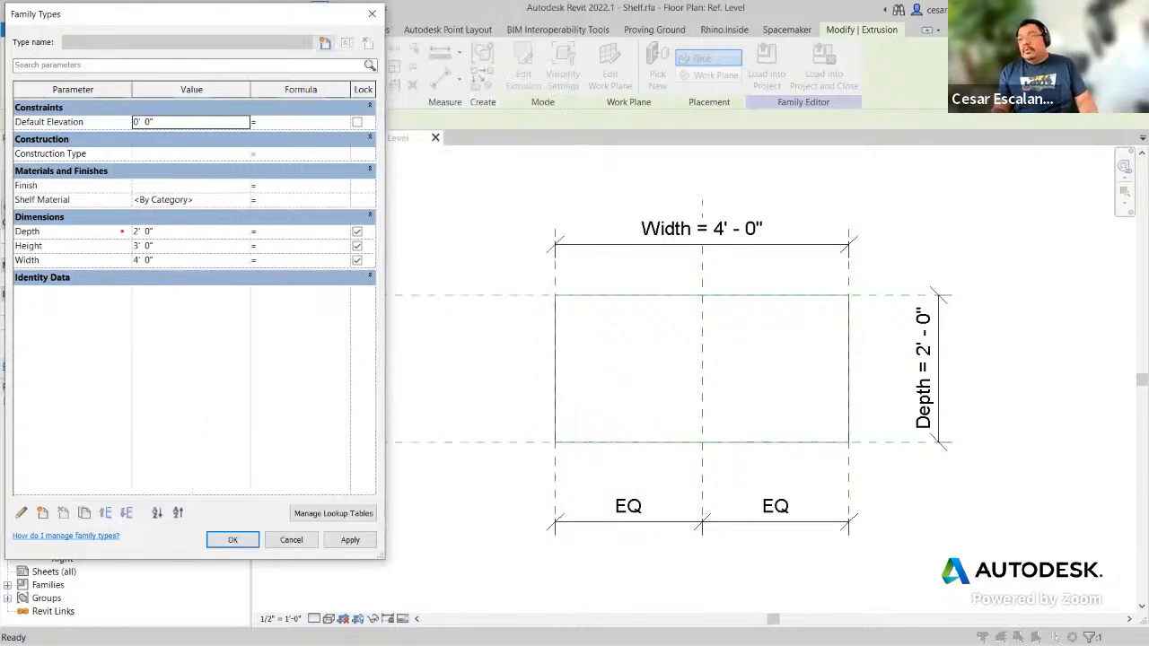
left_click_drag(59, 217, 212, 272)
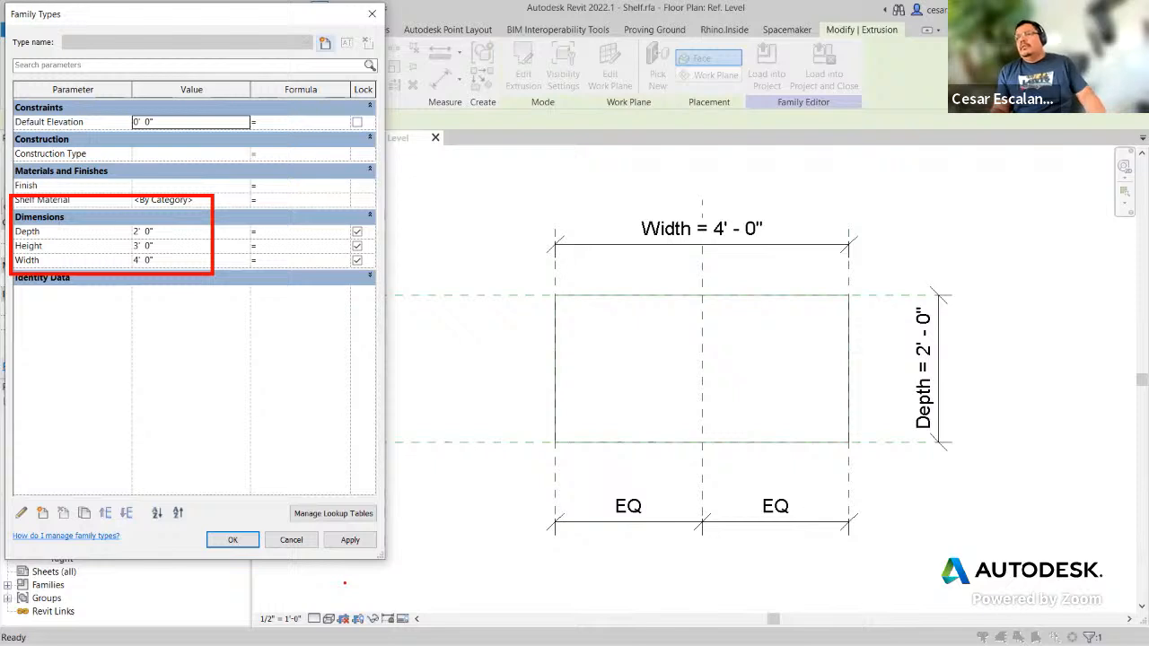
left_click(292, 541)
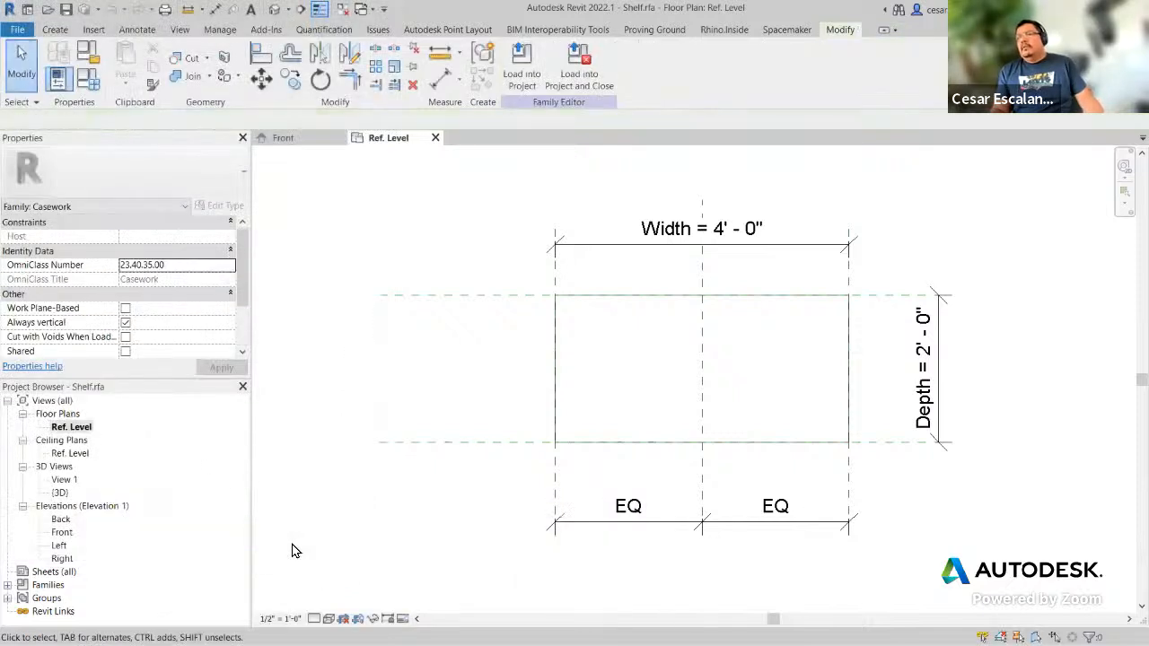
Step: Highlight the shelf family's Width, Height and Depth parameters in Family Types to check which plan dimensions they drive
left_click(83, 78)
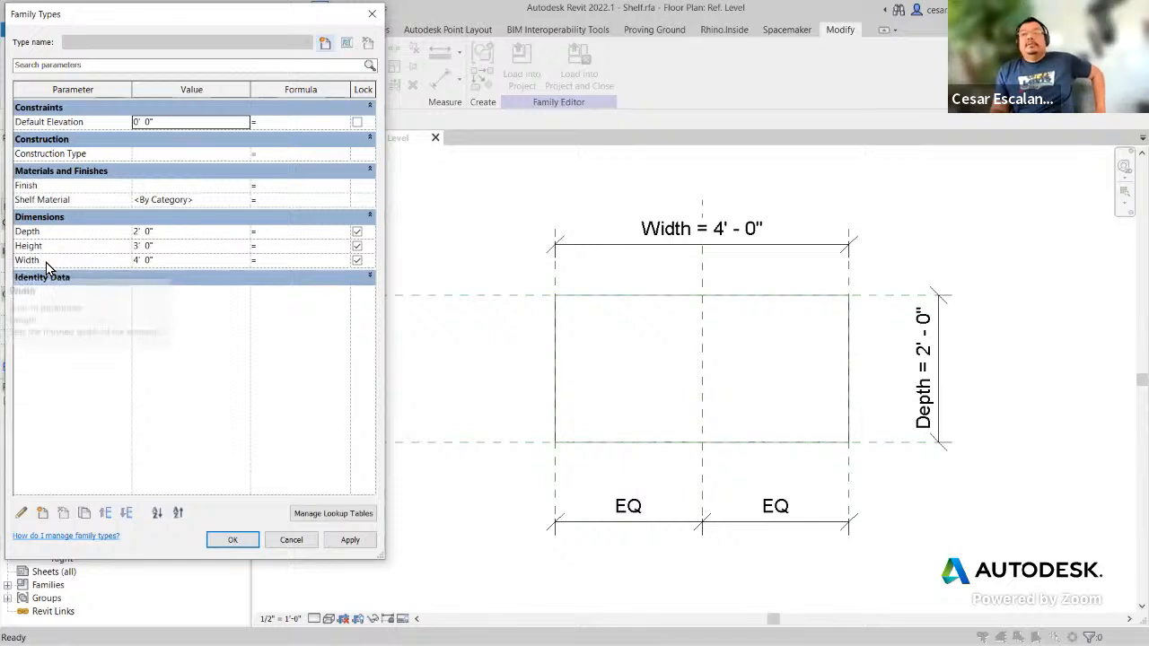
left_click(48, 260)
left_click(54, 245)
left_click(58, 232)
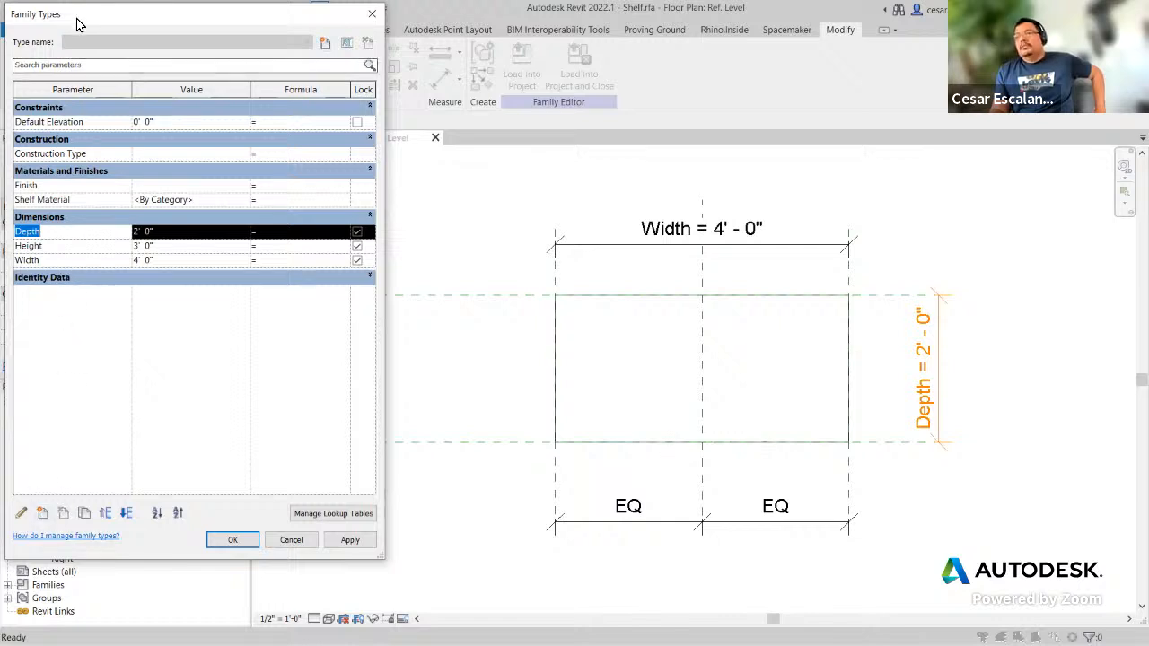
left_click_drag(78, 26, 209, 36)
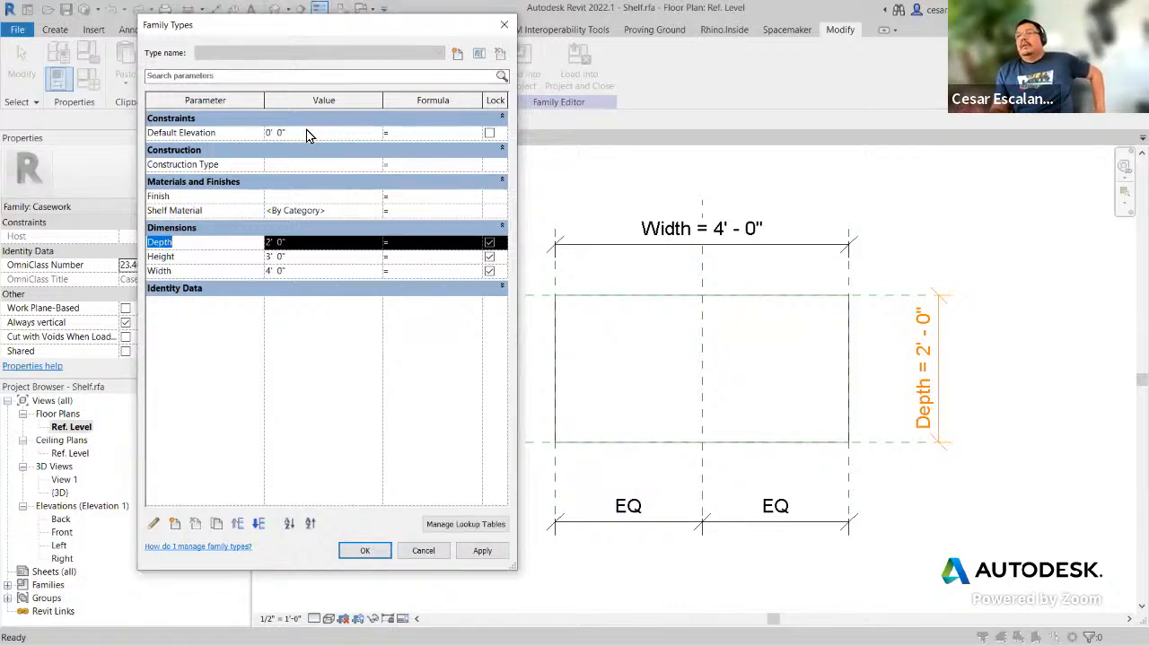
left_click(427, 554)
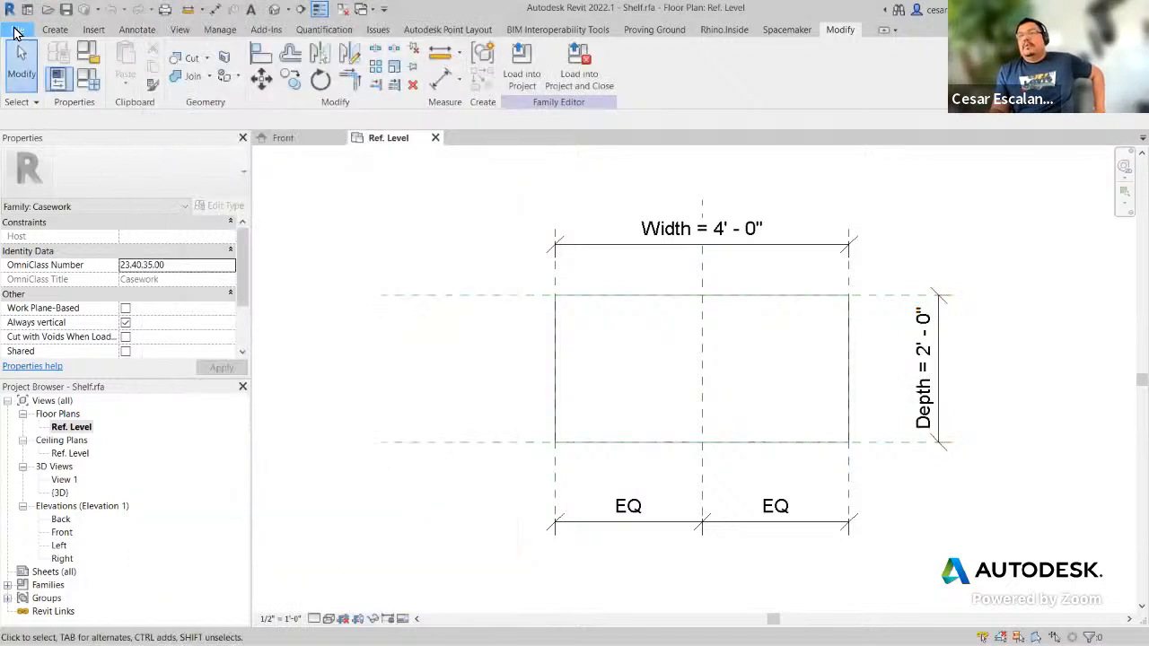
Step: Create a new family from the Casework.rft template in the English-Imperial folder
left_click(18, 30)
mouse_move(100, 92)
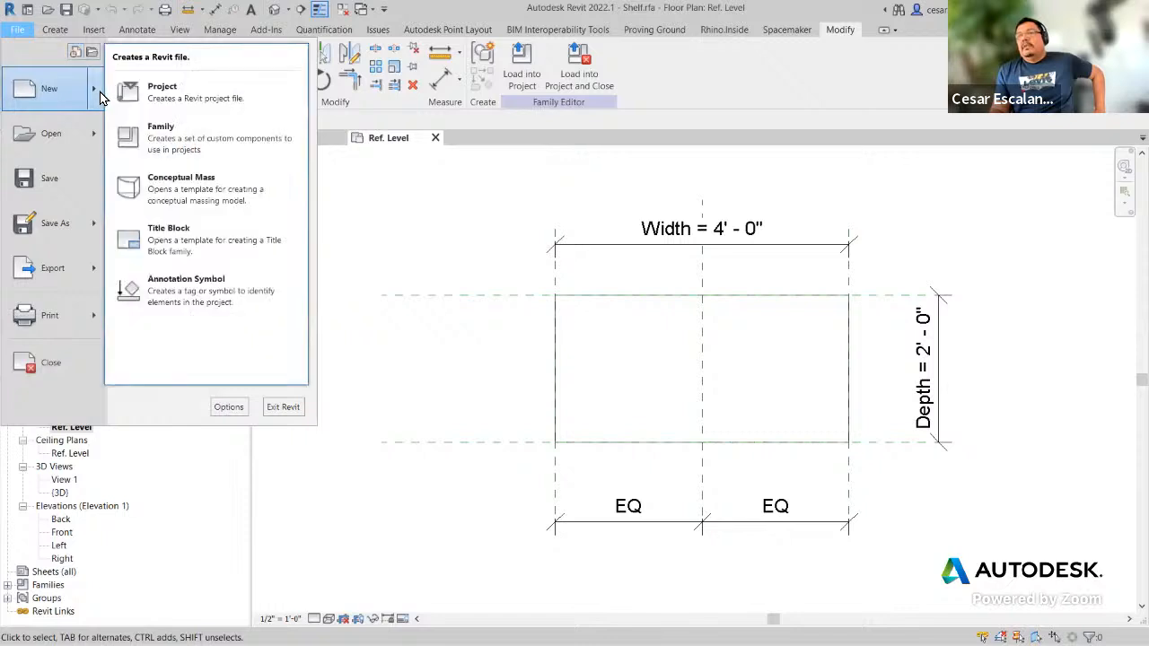
left_click(191, 133)
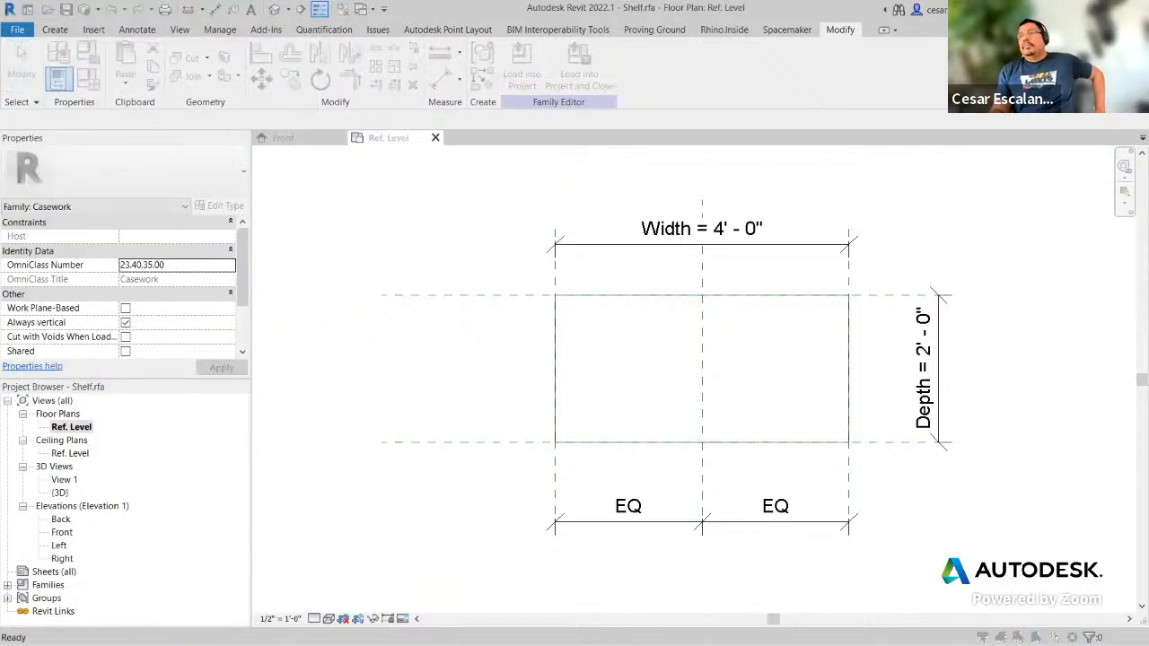
double_click(428, 289)
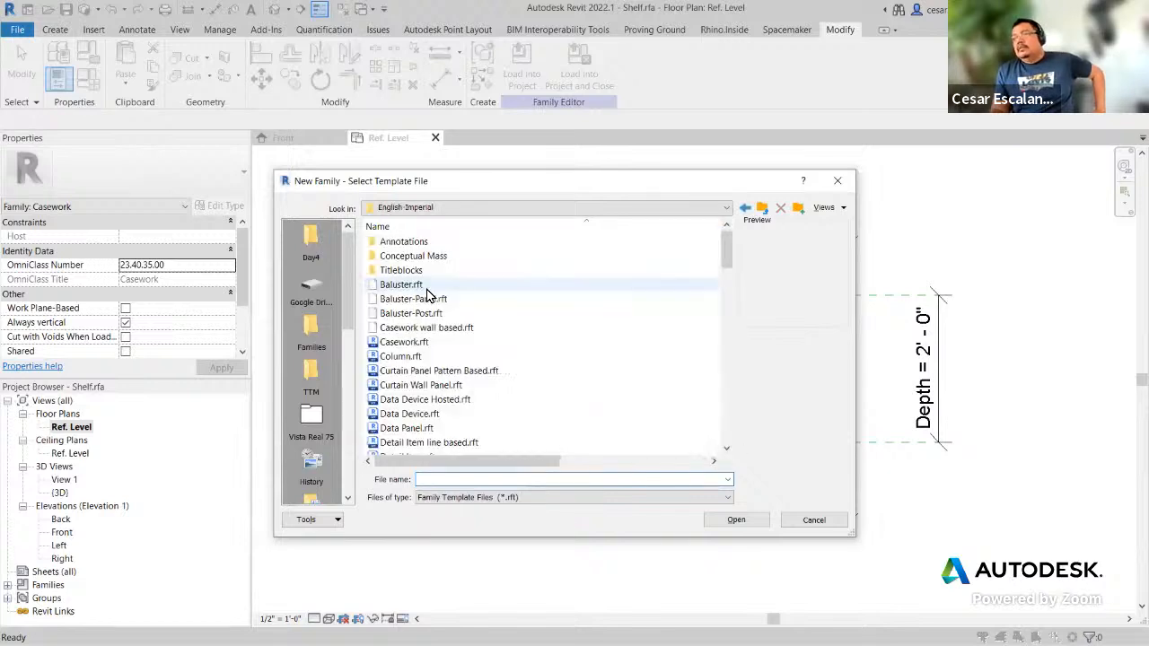
left_click(406, 342)
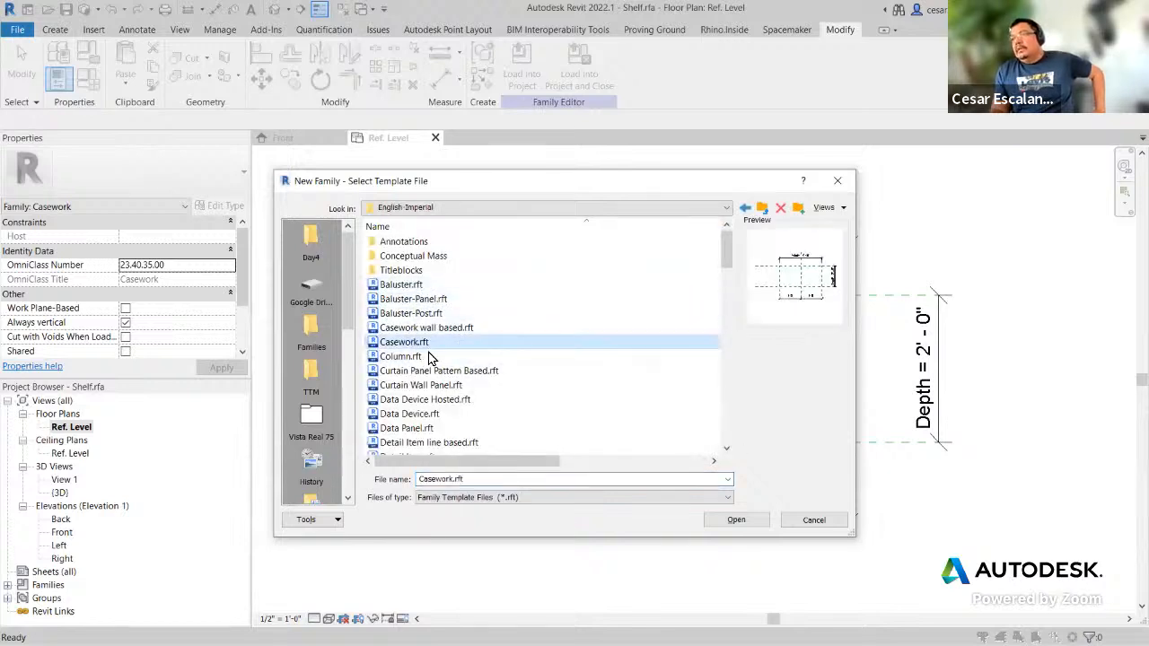
left_click(734, 529)
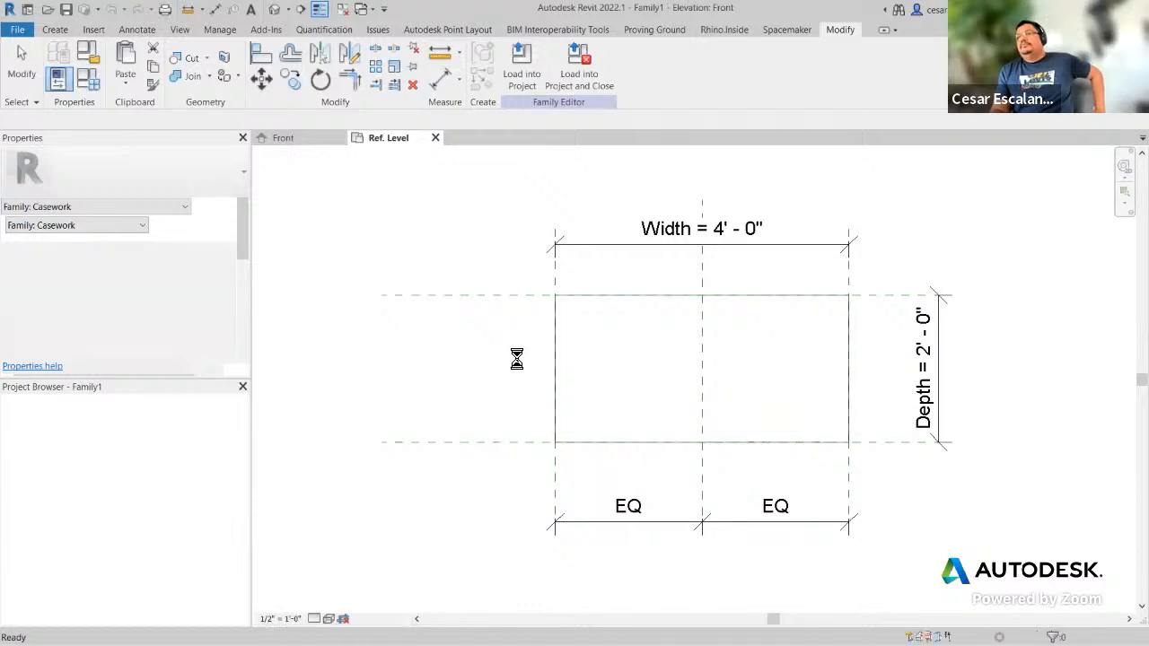
Step: Check the default Depth, Height and Width parameters of the new casework family in Family Types
left_click(89, 80)
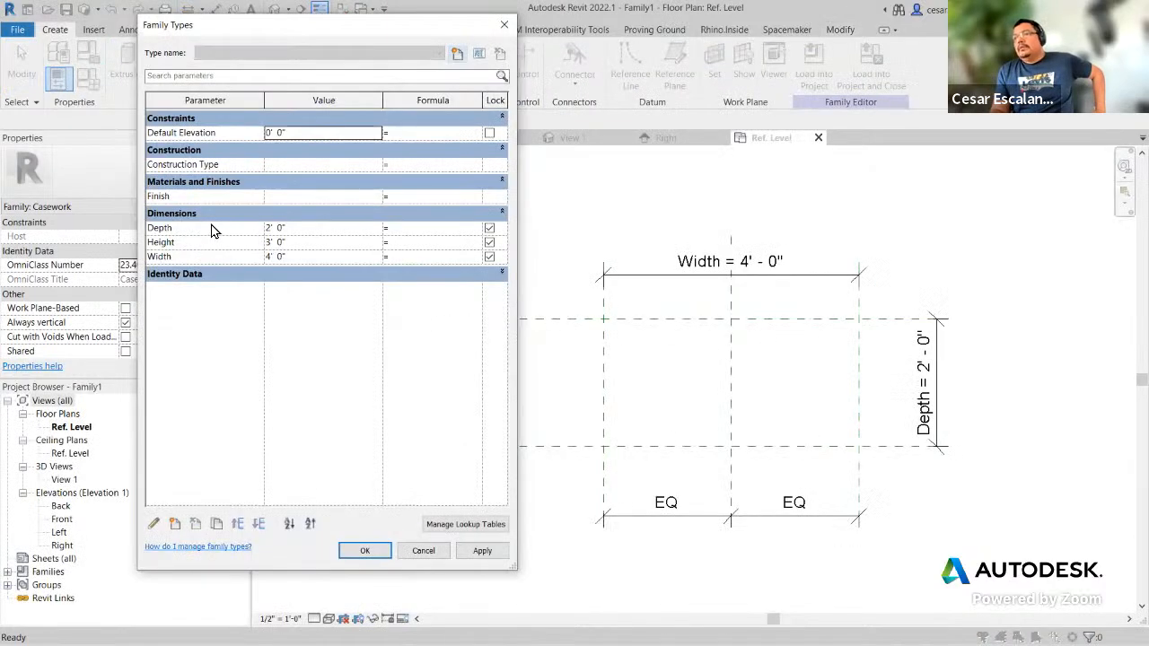
left_click(212, 230)
left_click(192, 243)
left_click(193, 257)
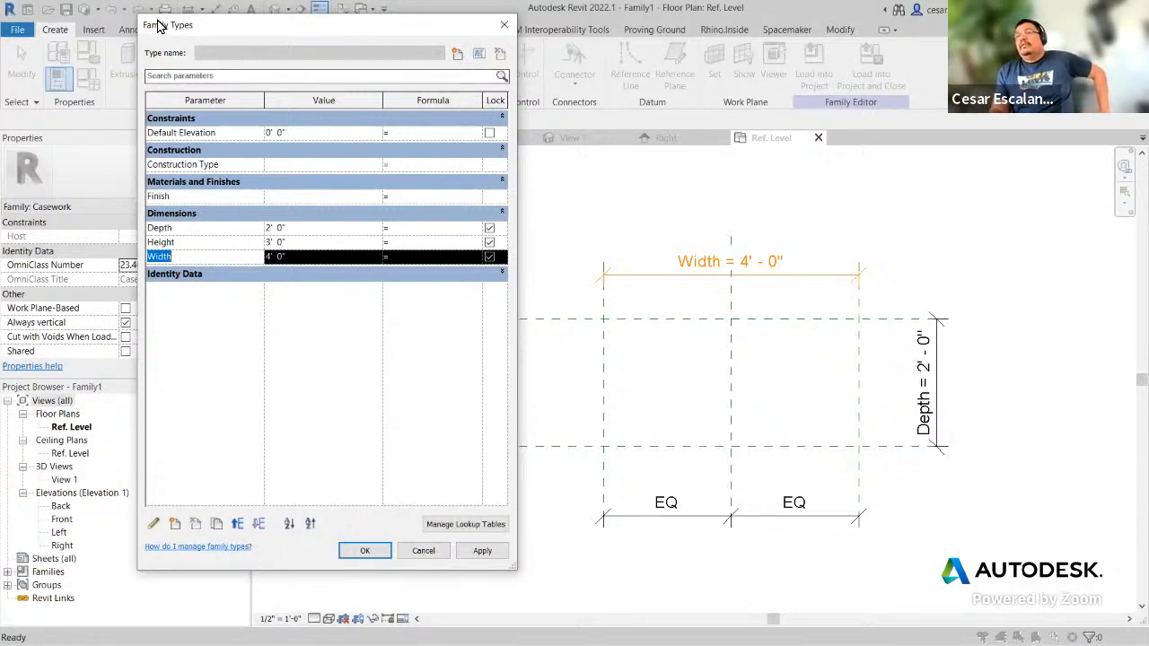
left_click(424, 554)
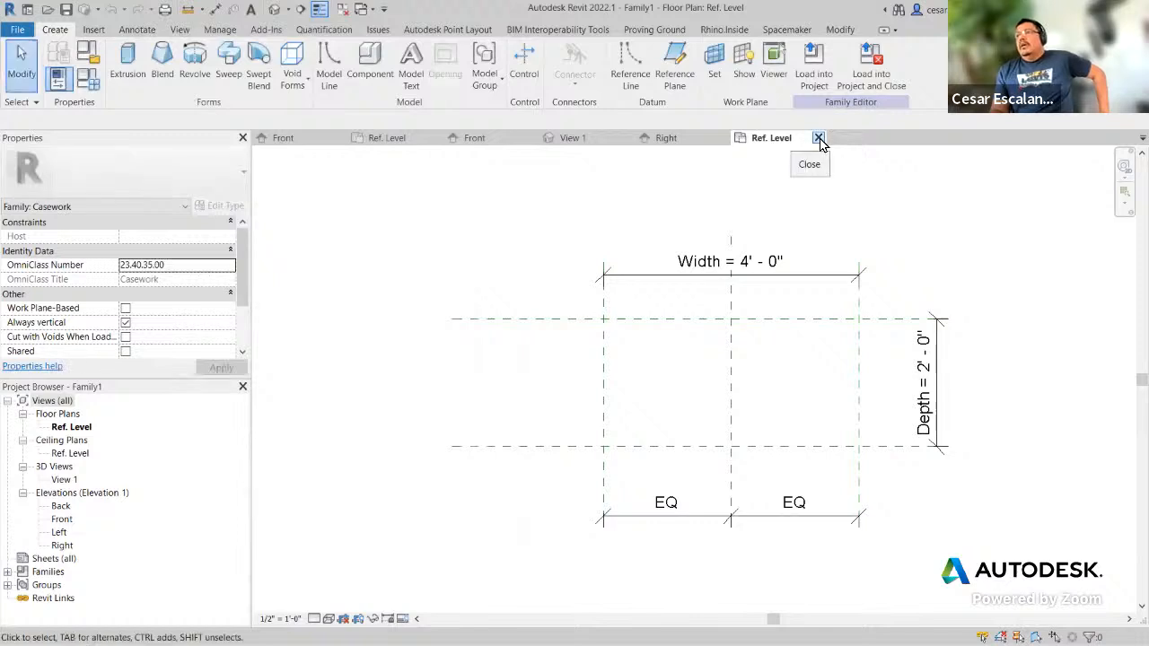
Step: Close the new family's Ref. Level, Right and View 1 views and return to Shelf.rfa's Ref. Level plan
left_click(819, 139)
left_click(724, 139)
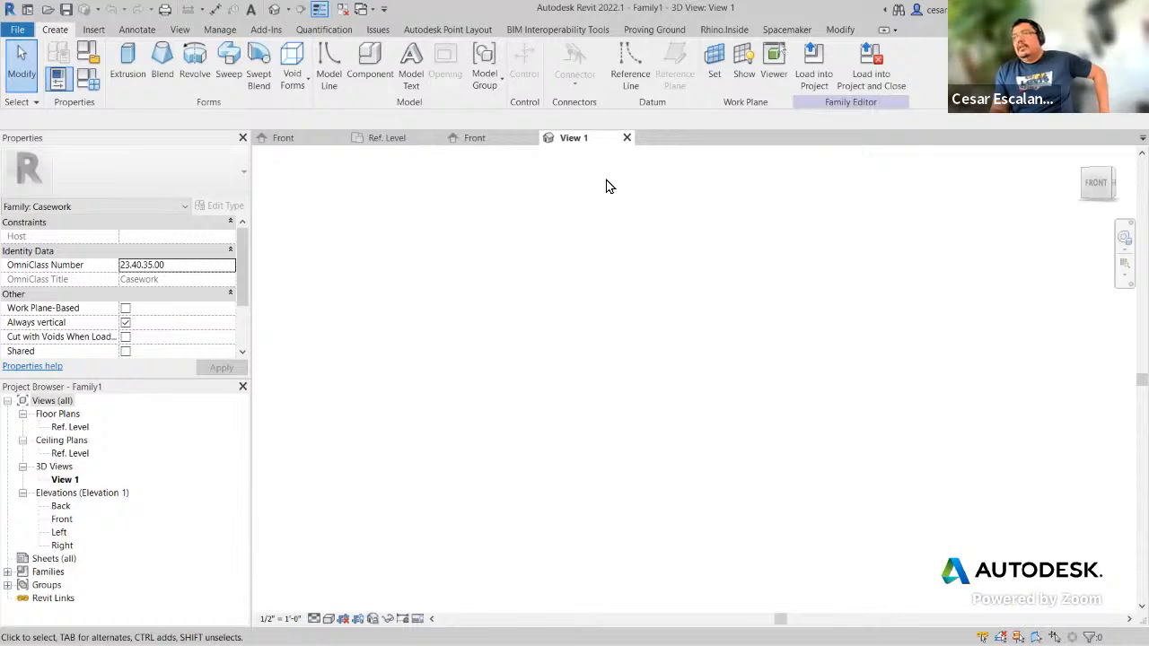
left_click(628, 138)
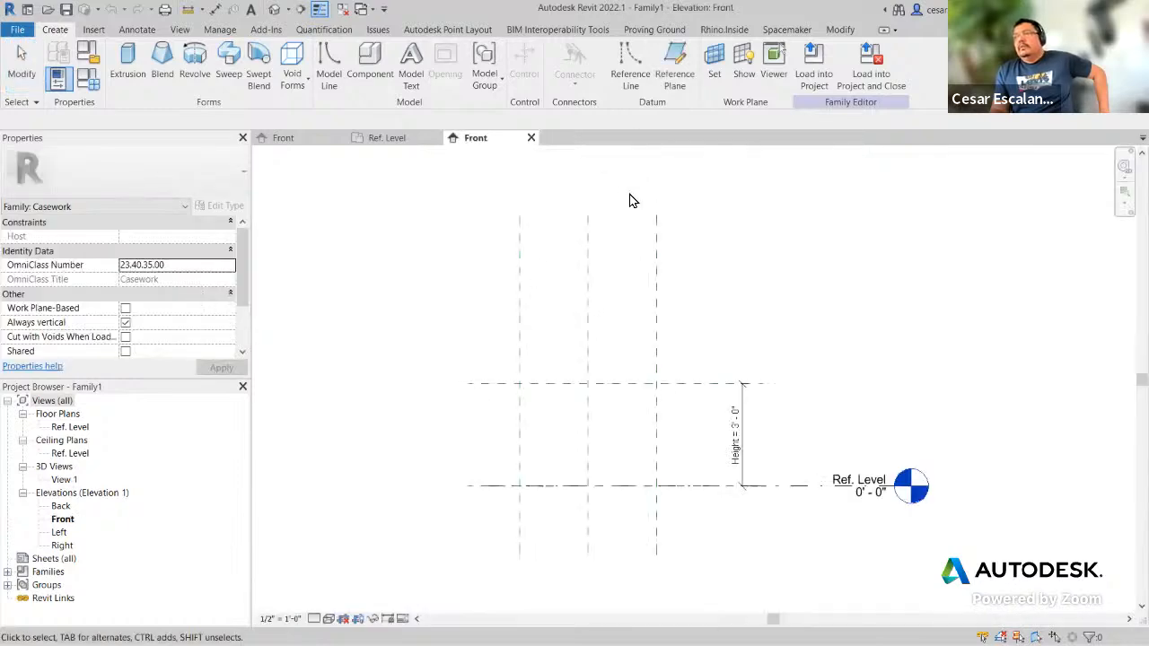
left_click(396, 139)
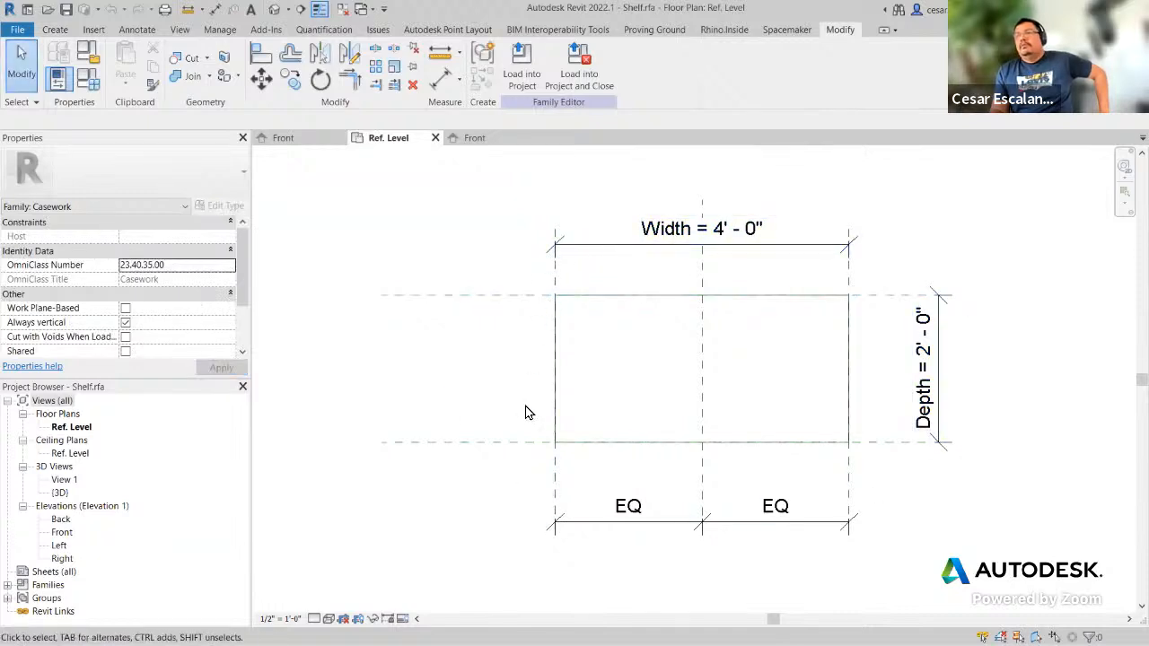
Step: Inspect the shelf extrusion's boundary sketch in edit mode, finishing the sketch without changes
left_click(839, 445)
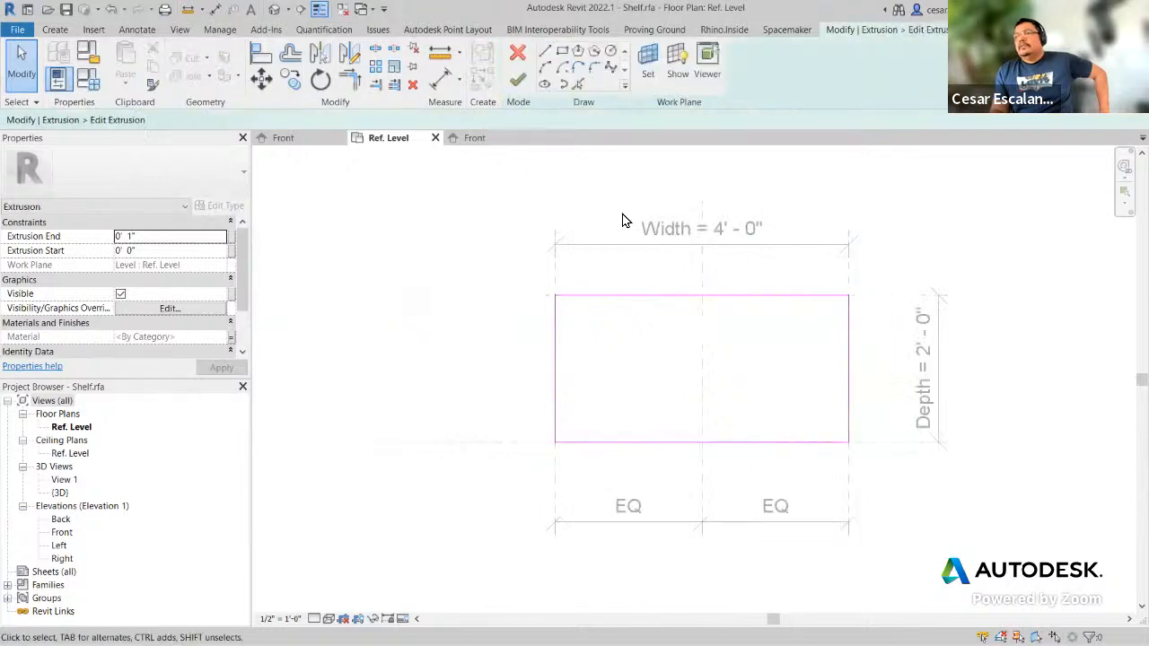
left_click(518, 83)
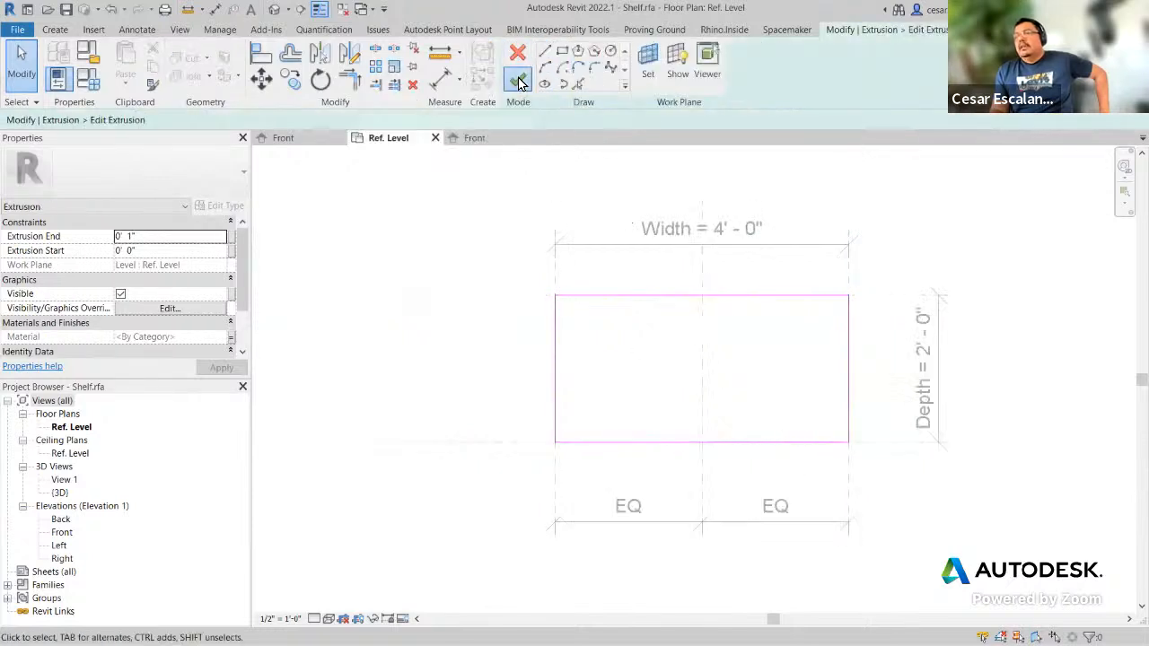
key("Escape")
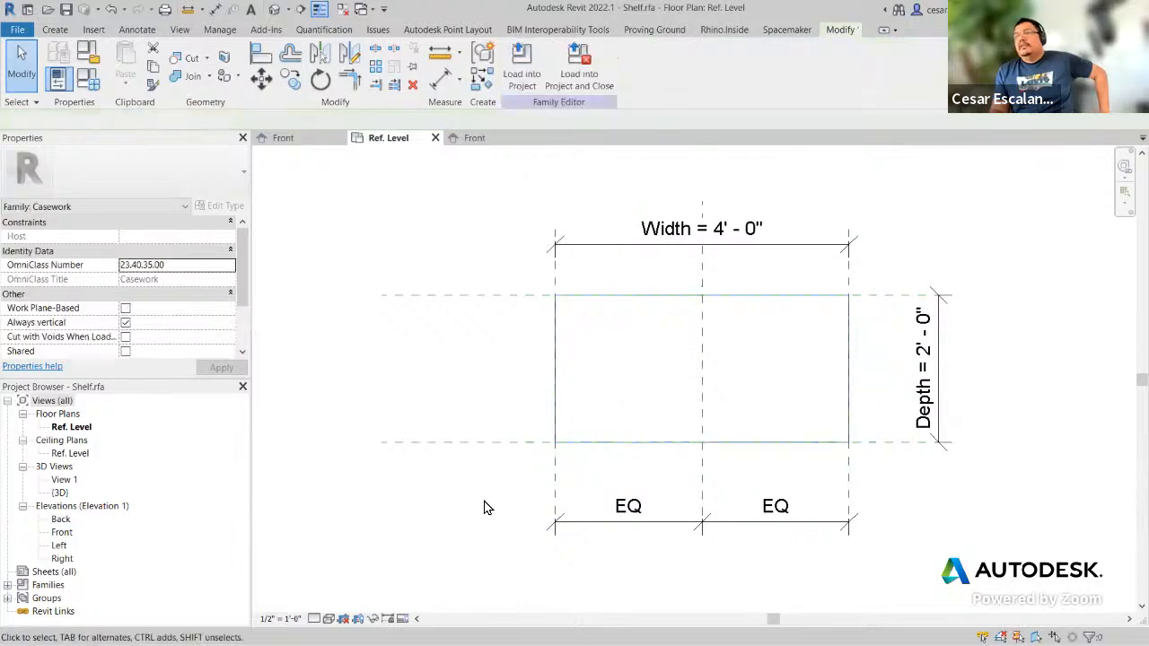
Step: Try to move the Right reference plane toward the shelf's centerline, cancelling the resulting constraint change
left_click(845, 482)
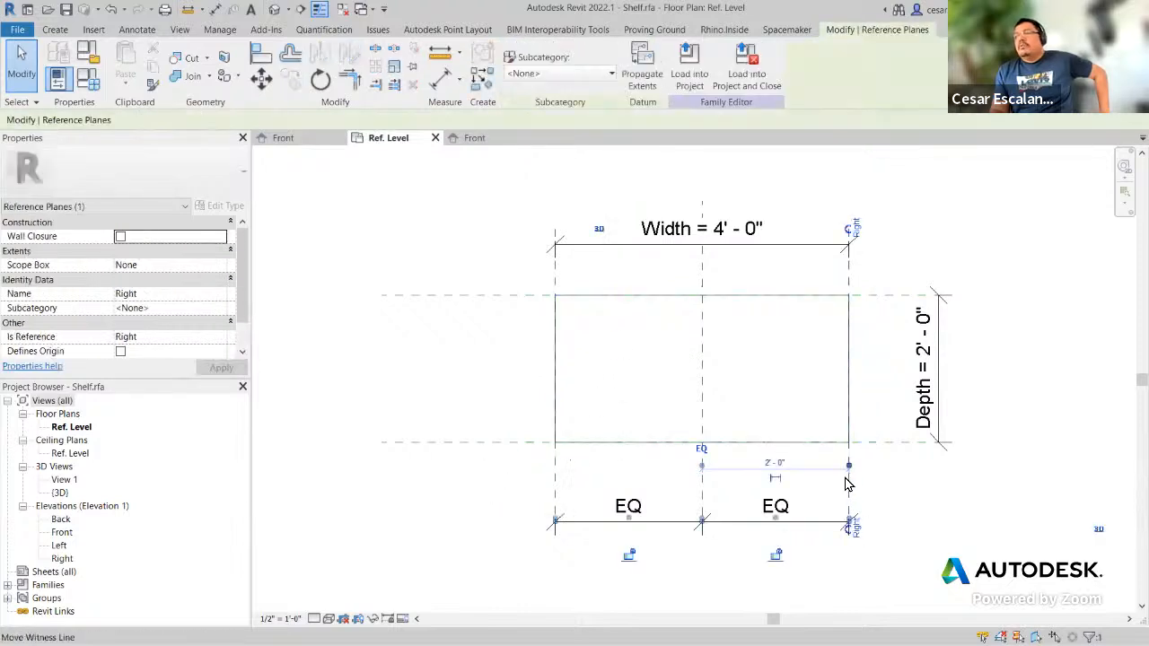
left_click_drag(847, 487, 794, 482)
left_click(1106, 625)
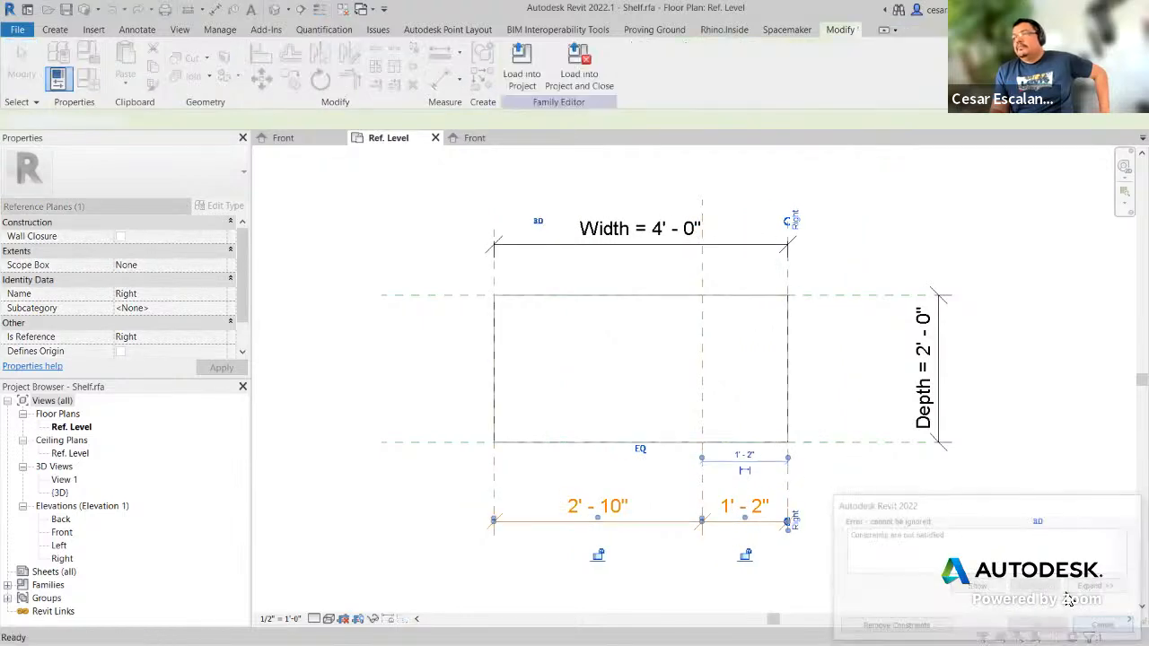
Step: Flex the shelf's Width parameter in Family Types by applying 3', 2' and 3' again
left_click(91, 79)
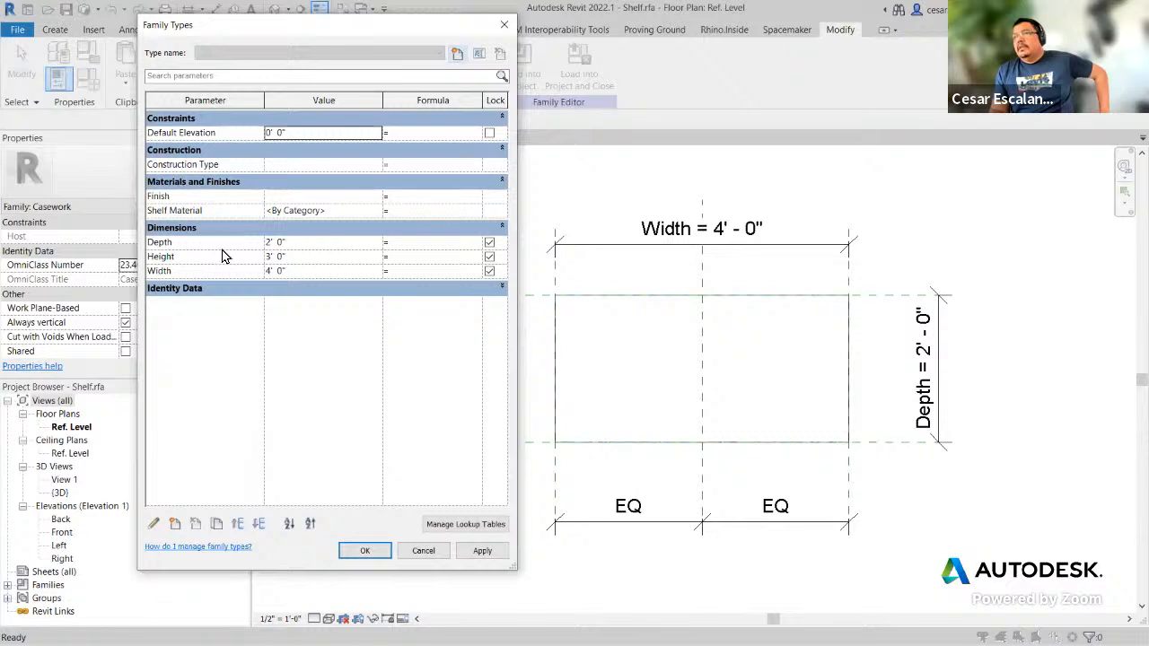
left_click(301, 275)
type("3")
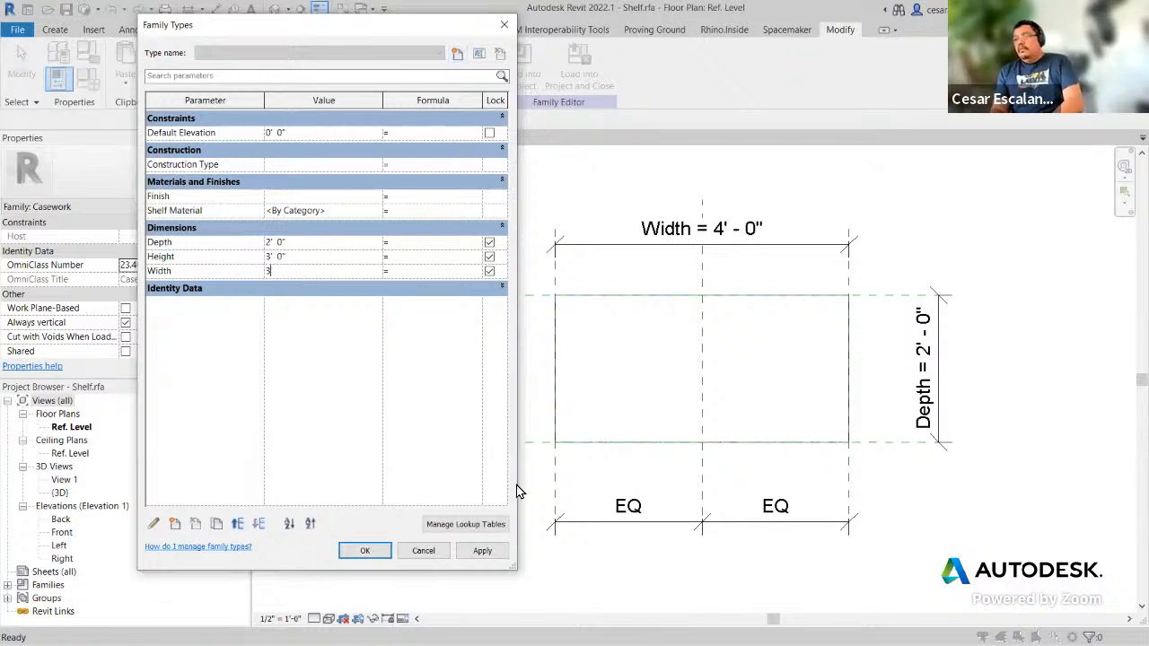
left_click(482, 550)
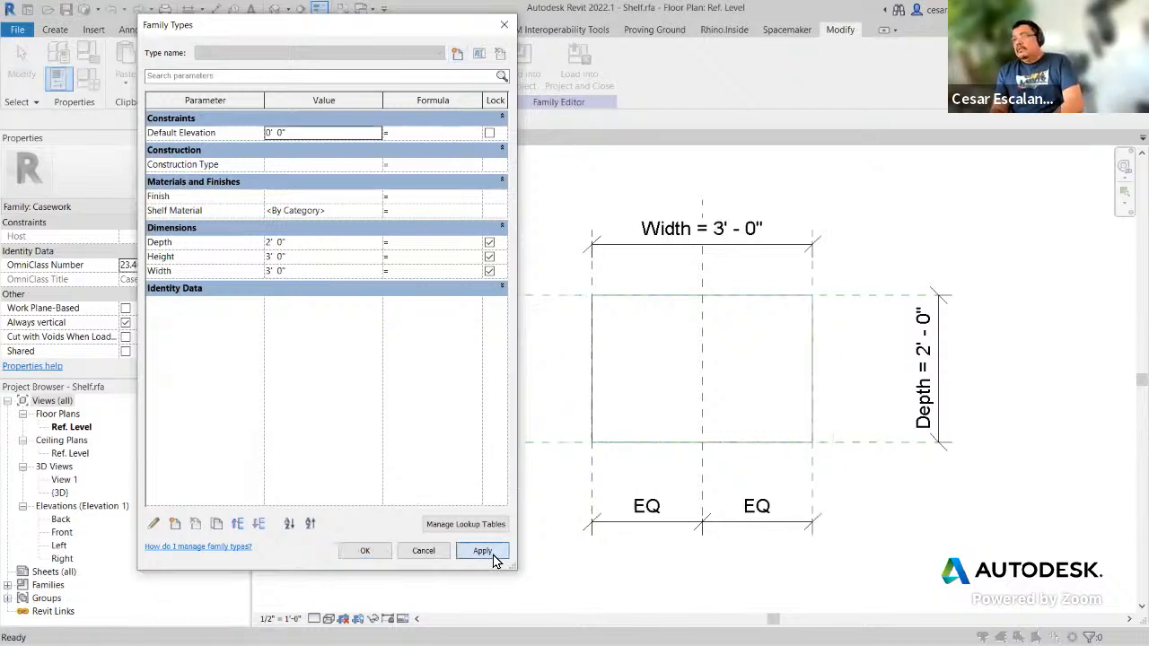
left_click(316, 272)
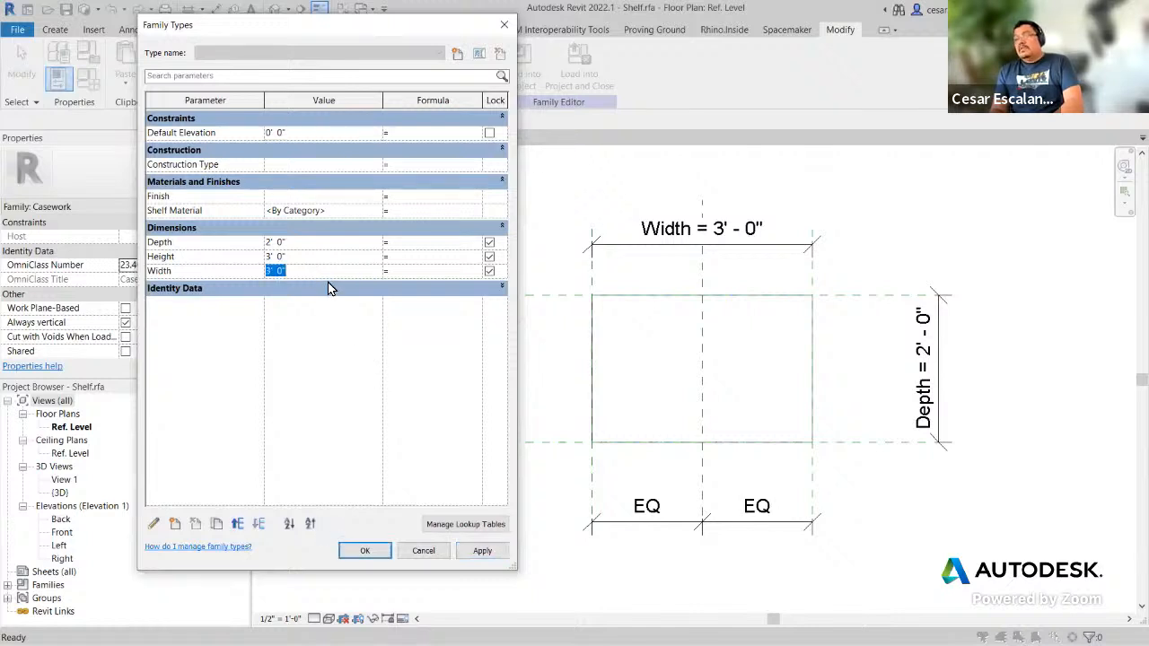
type("2")
left_click(495, 551)
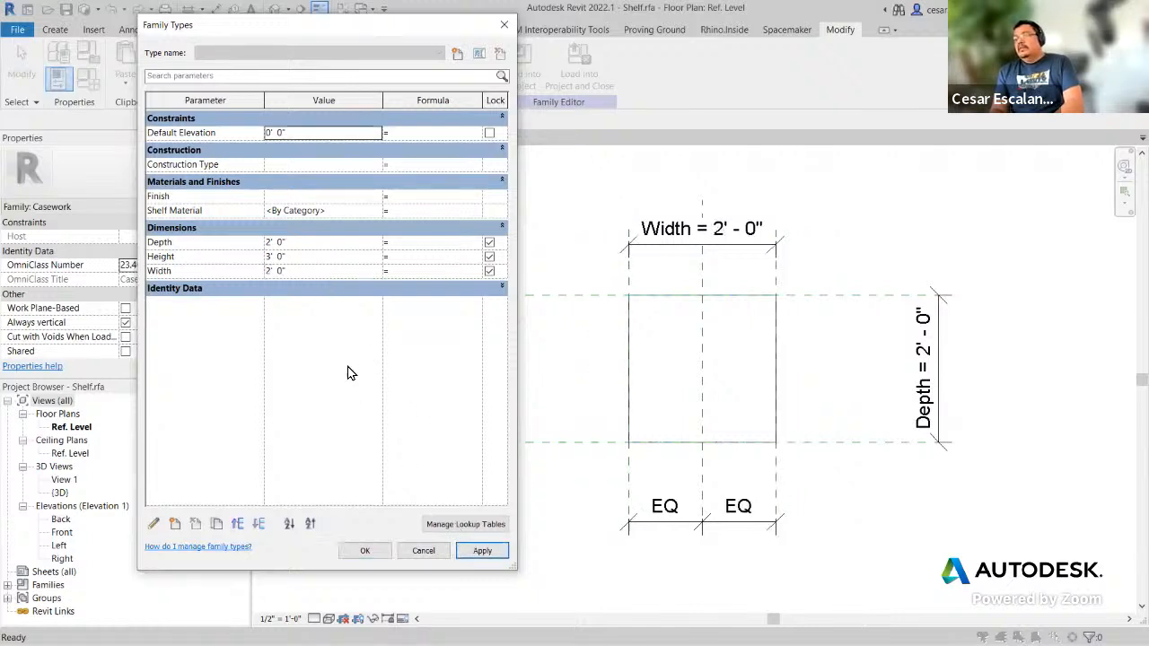
left_click(322, 272)
type("3")
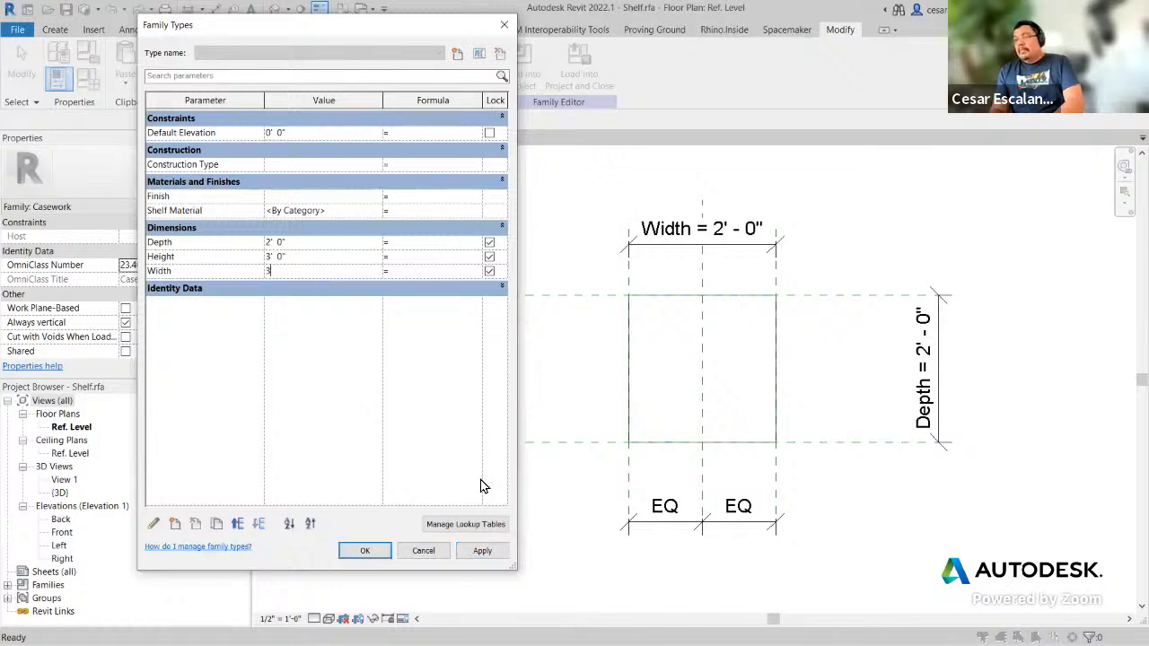
left_click(485, 551)
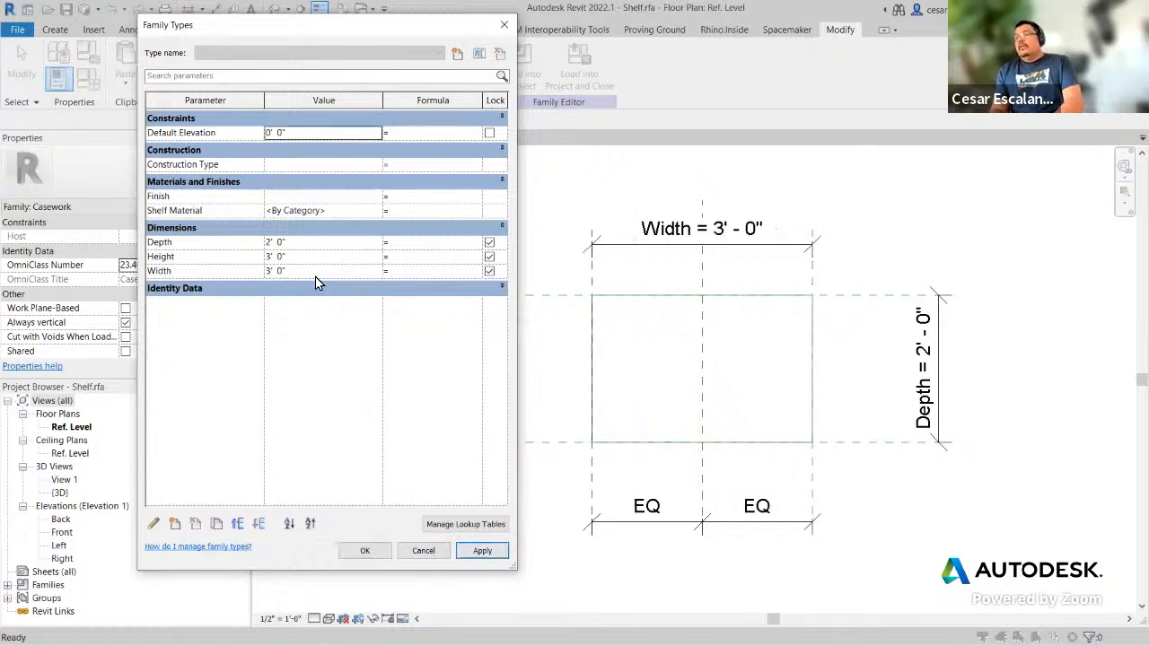
Step: Set the shelf's Depth parameter to 1' and accept the family type changes
left_click(306, 245)
type("1")
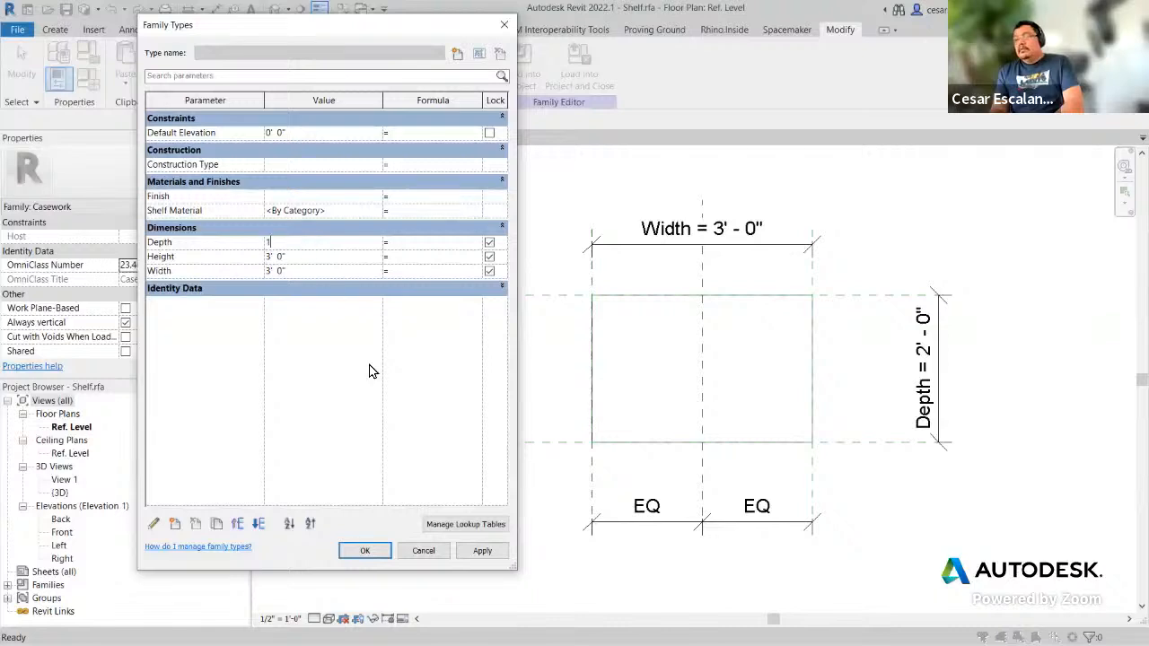
left_click(483, 551)
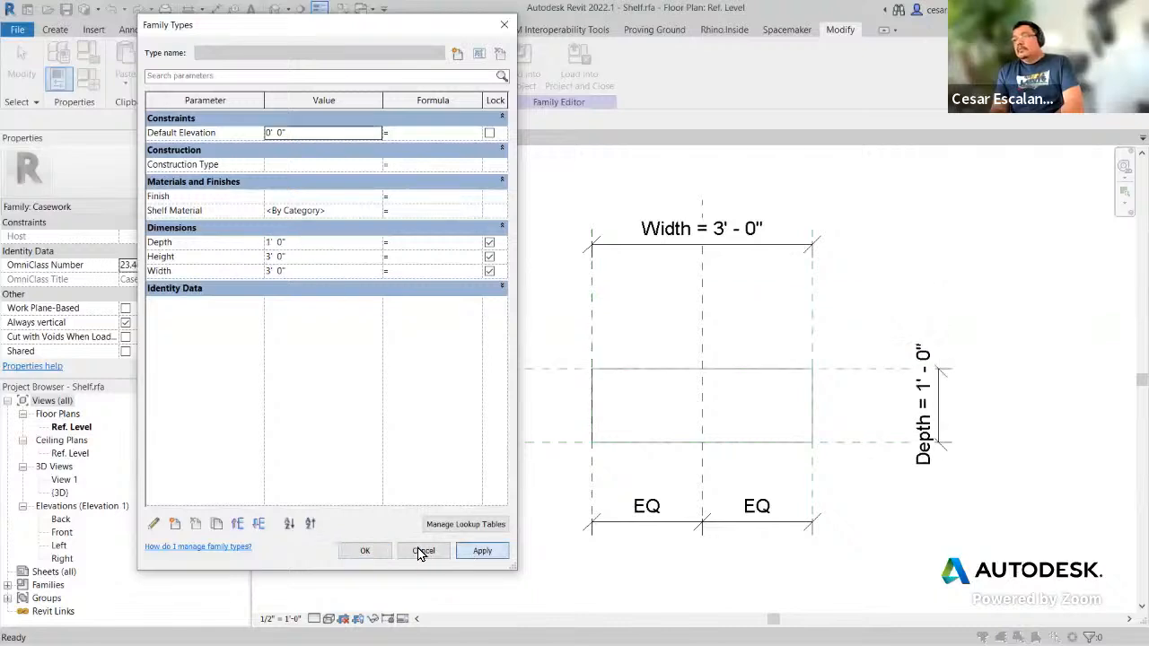
left_click(360, 550)
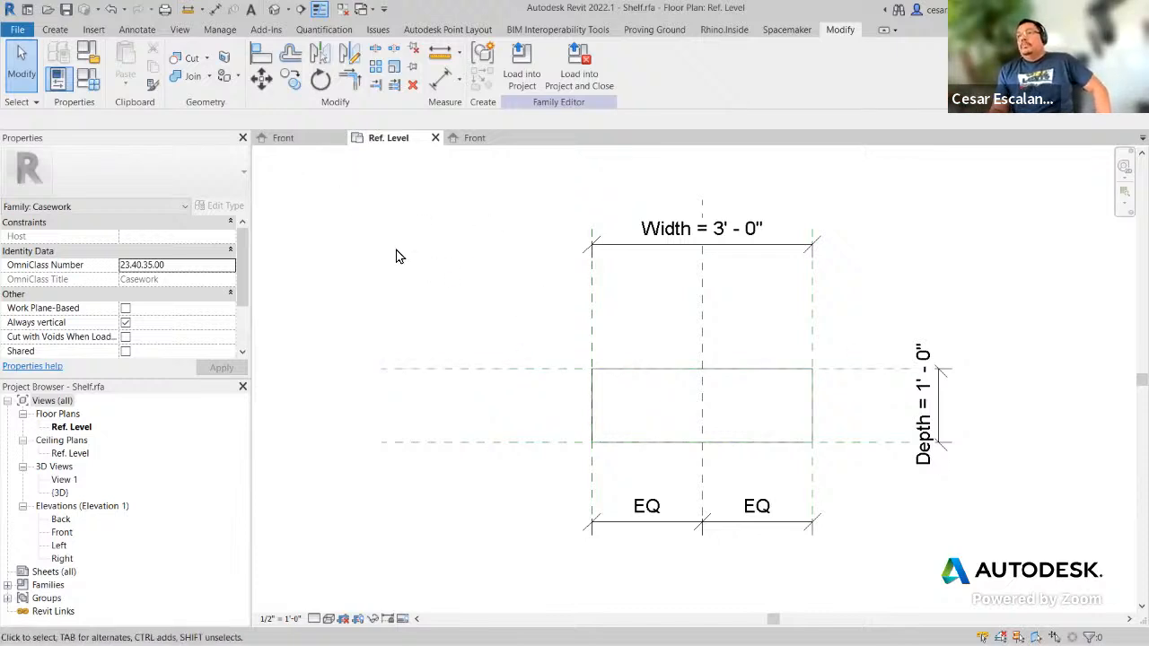
Step: Inspect the Shelf Material parameter's properties and value in Family Types without changing anything
left_click(99, 84)
left_click(175, 211)
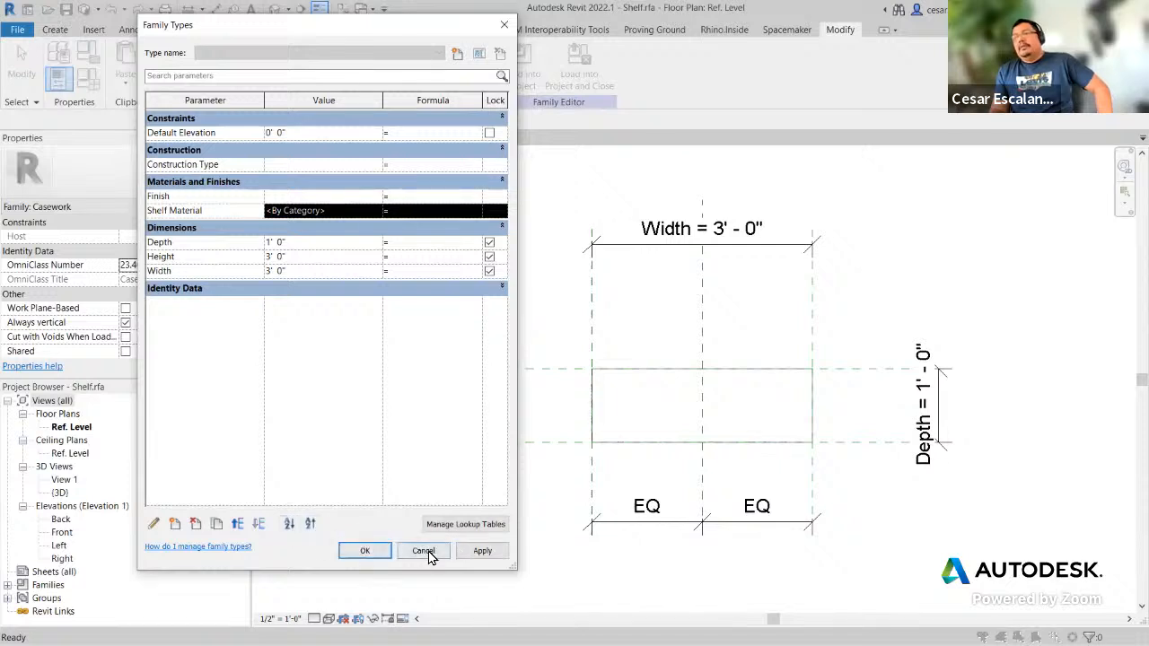
left_click(155, 524)
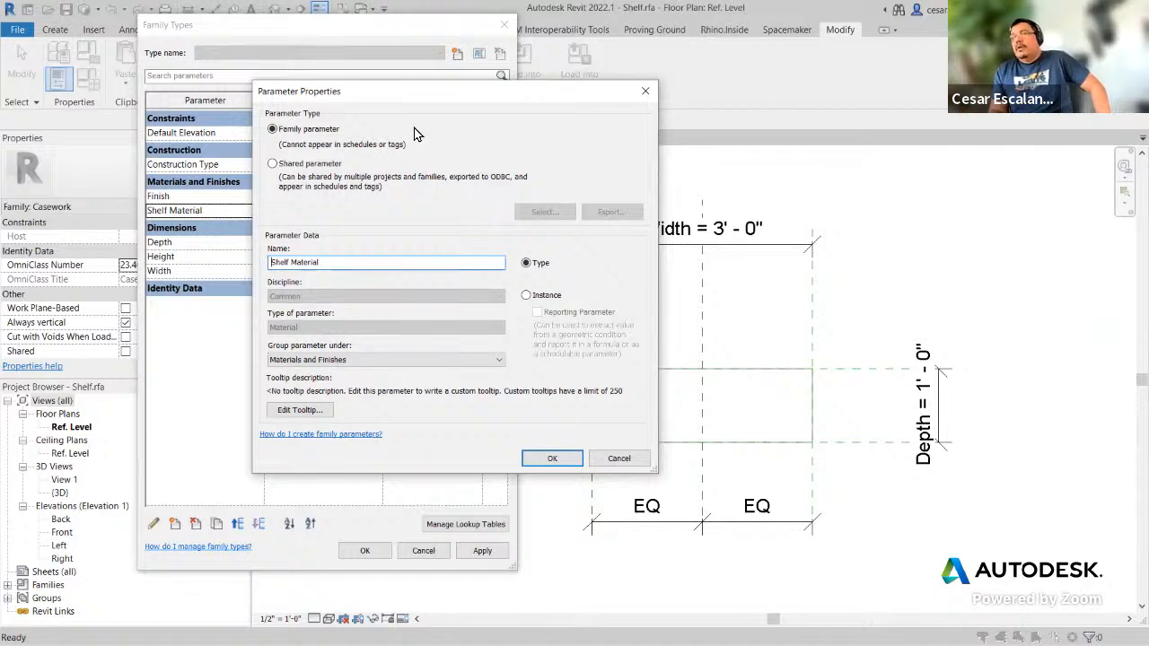
left_click_drag(429, 103, 711, 93)
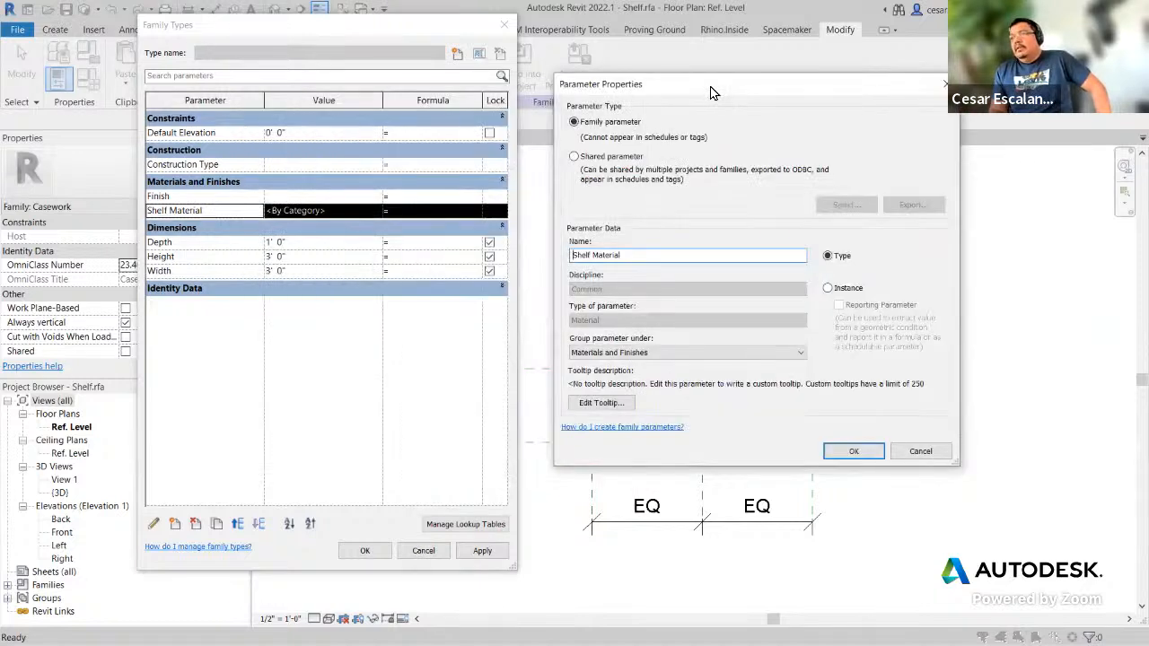
left_click(917, 450)
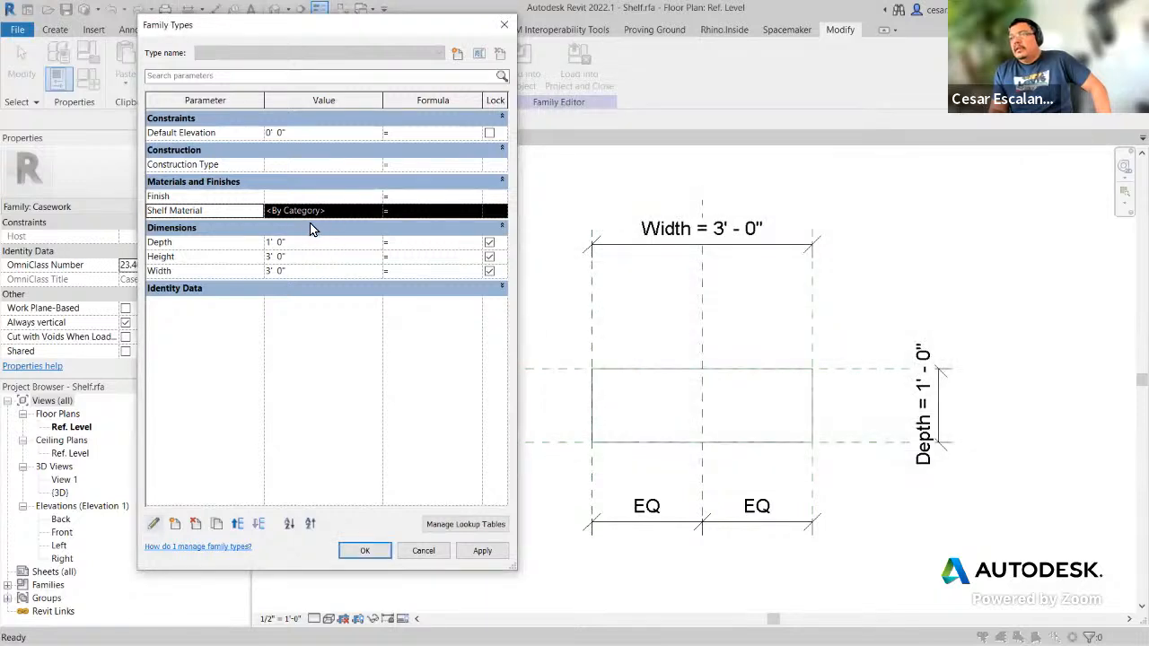
left_click(346, 198)
left_click(347, 212)
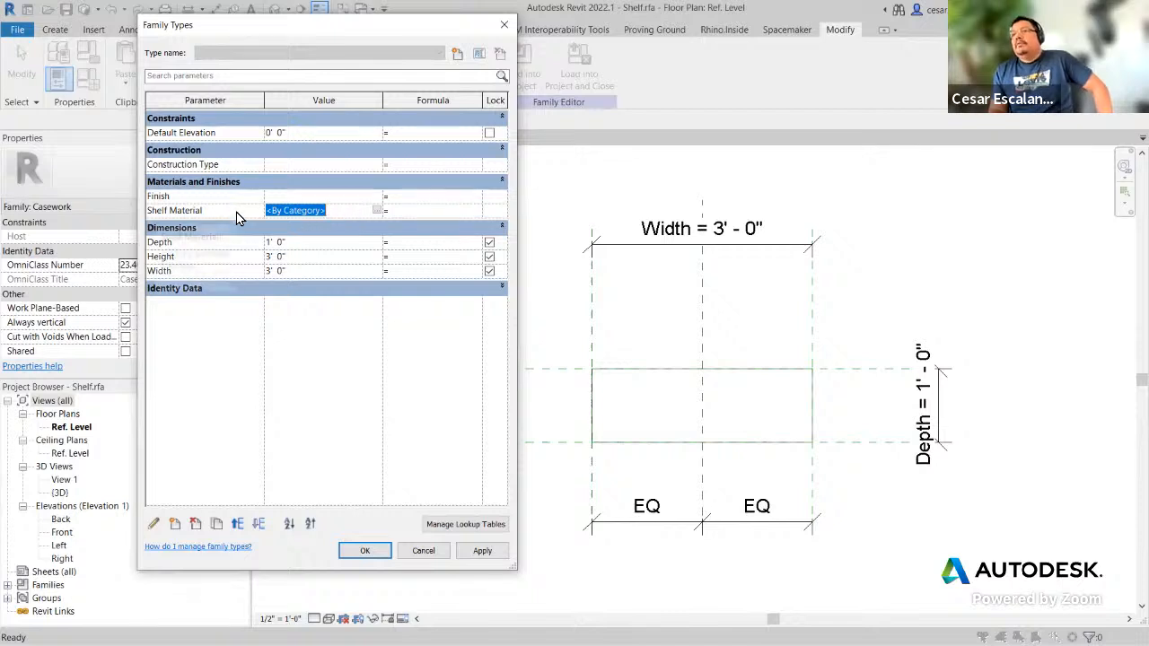
left_click(154, 523)
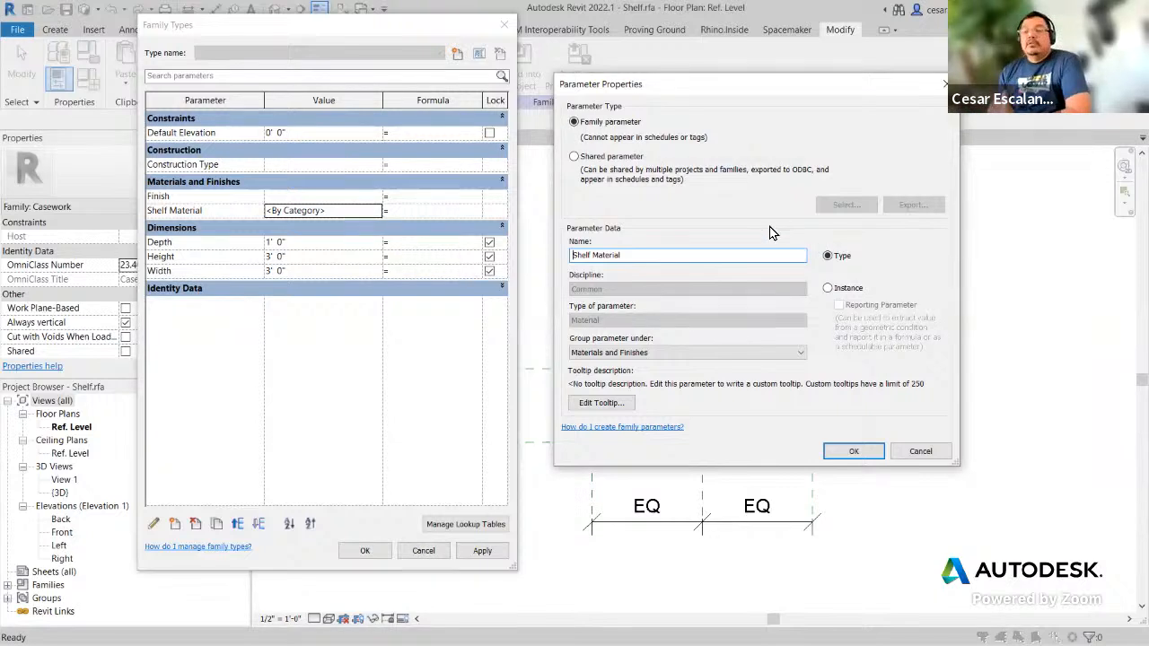
left_click(854, 452)
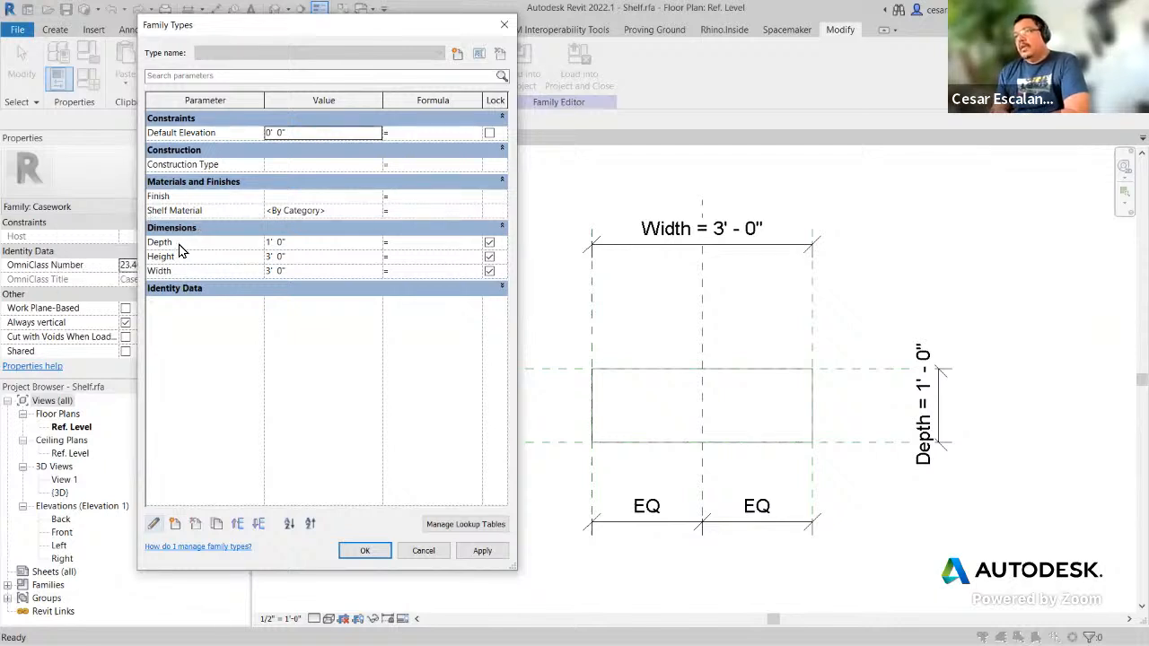
left_click(423, 550)
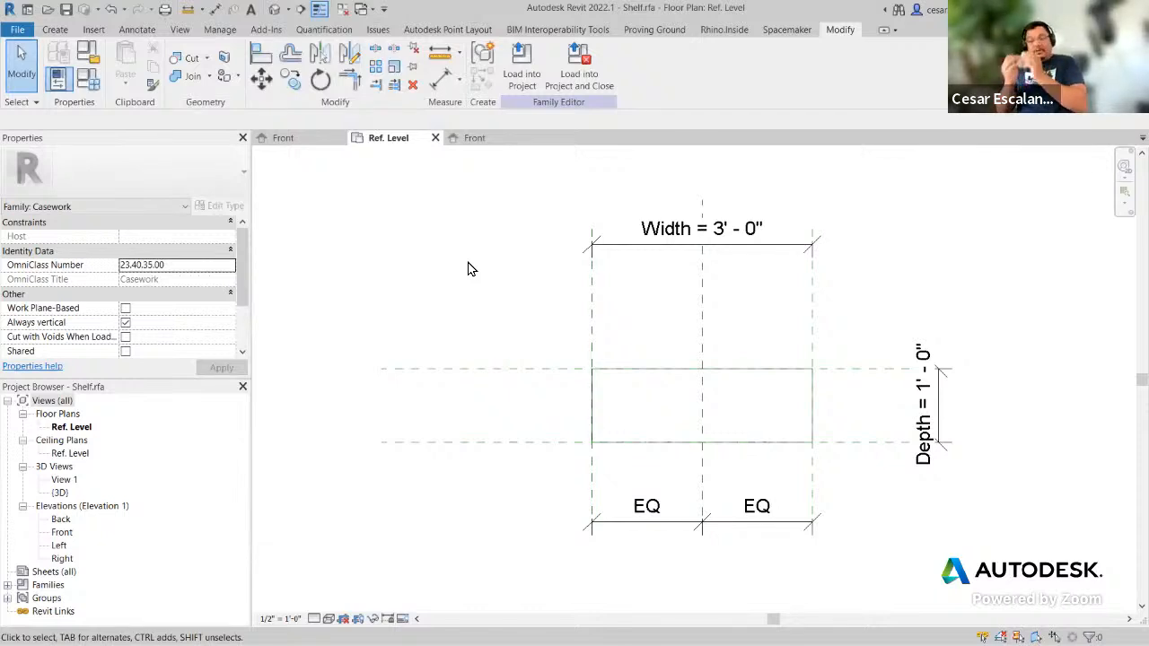
Step: Close the remaining Shelf.rfa and Family1 views, discarding the changes to Shelf.rfa
left_click(435, 138)
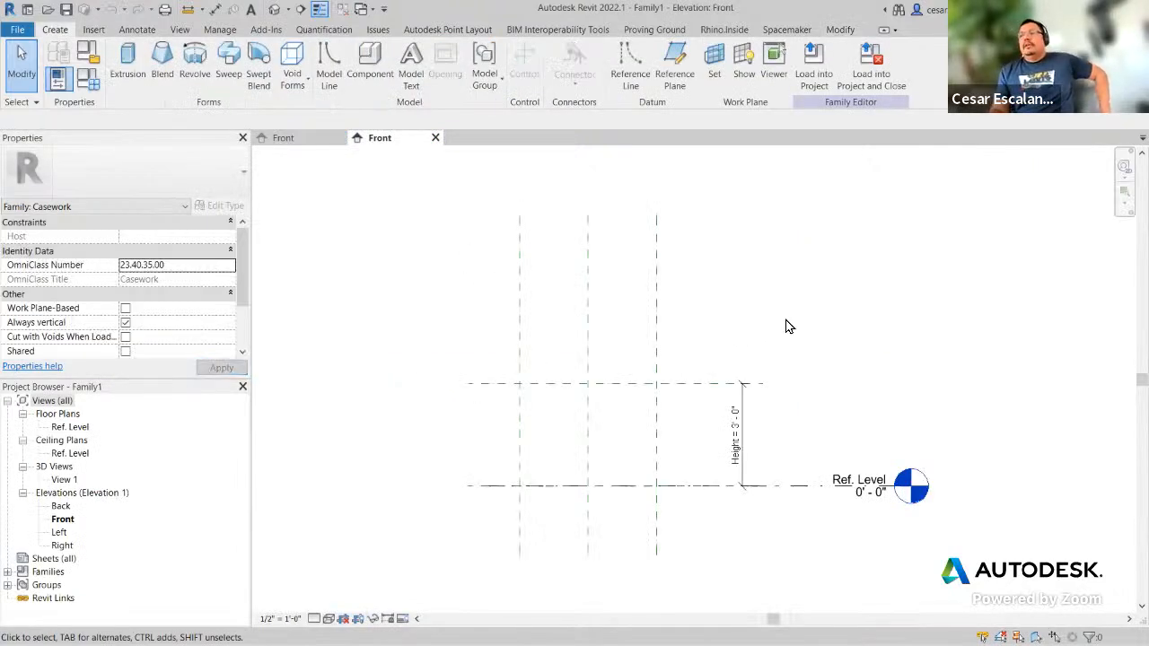
left_click(436, 137)
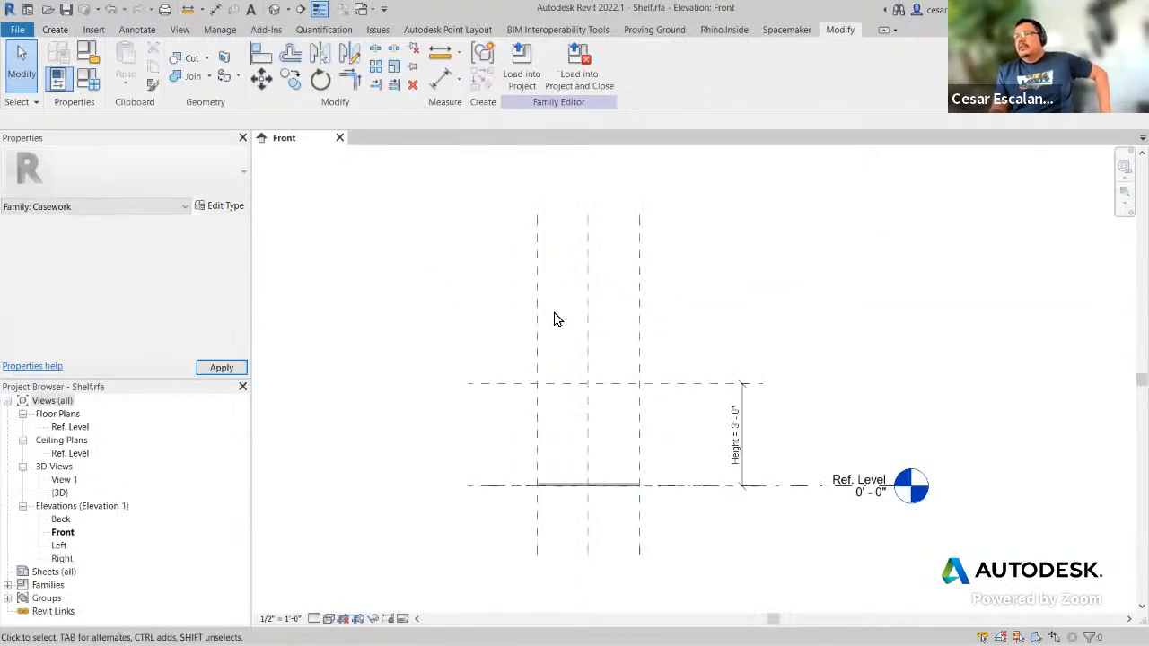
left_click(341, 138)
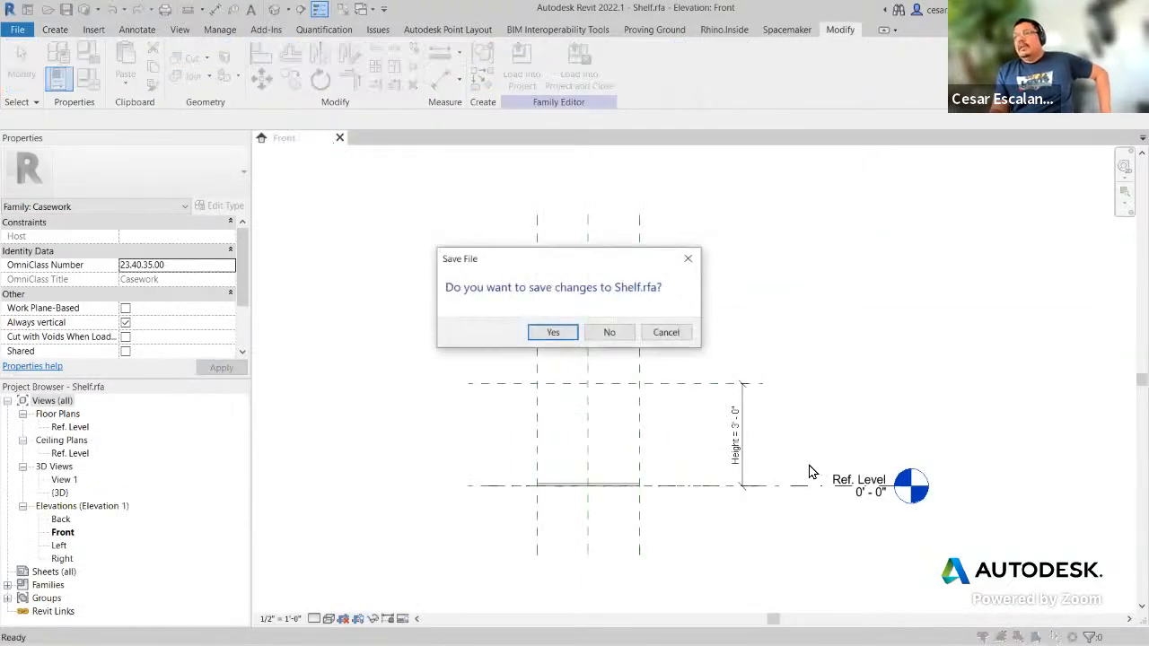
left_click(611, 332)
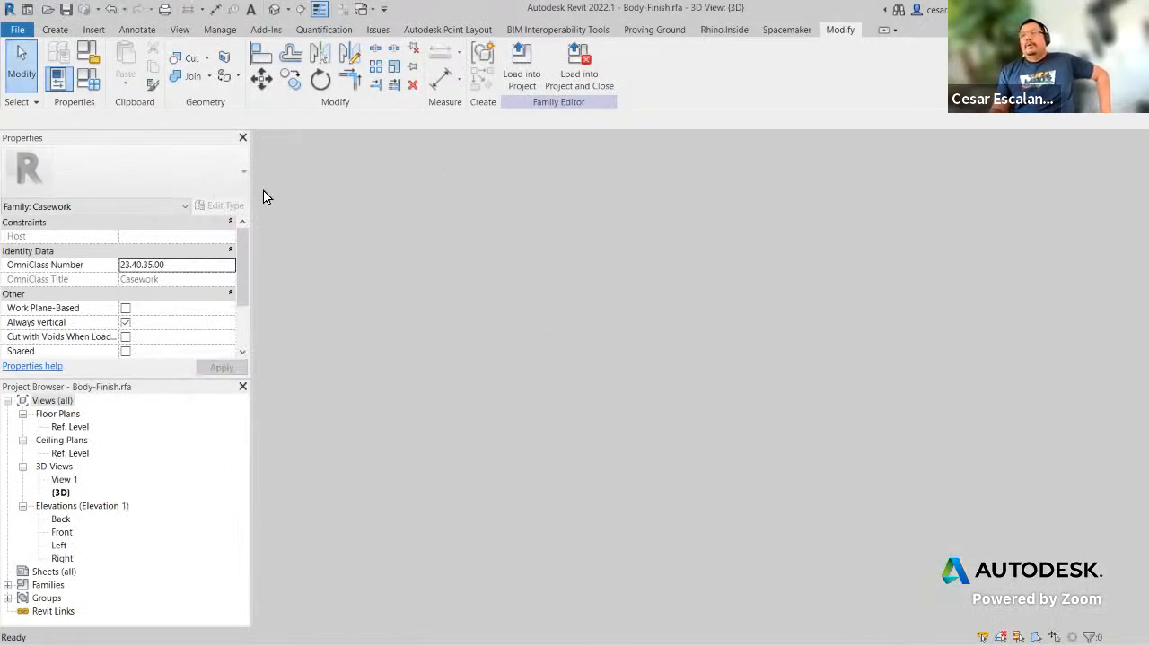
Step: Open Door.rfa from the Bookcase folder
left_click(17, 29)
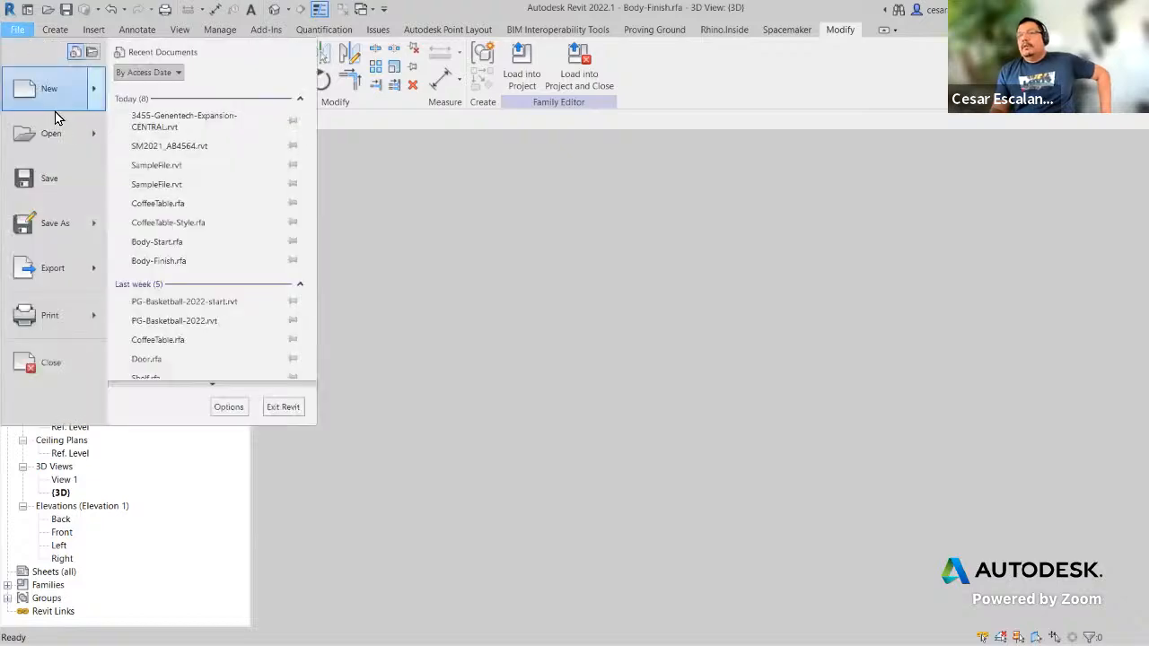
left_click(51, 131)
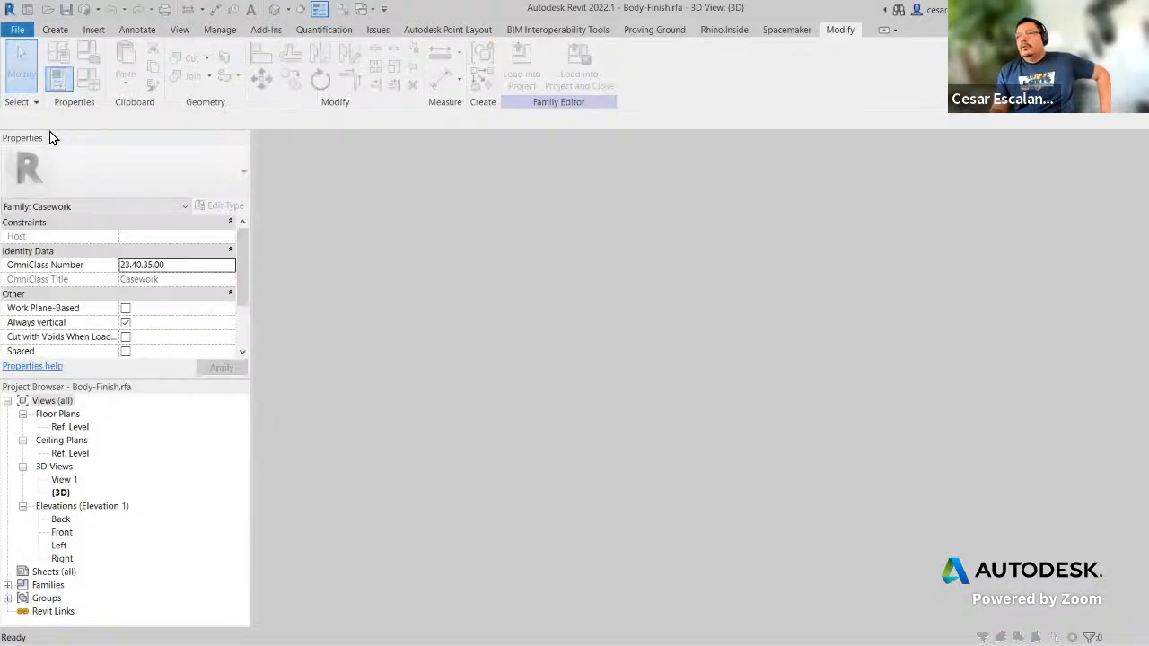
left_click(476, 262)
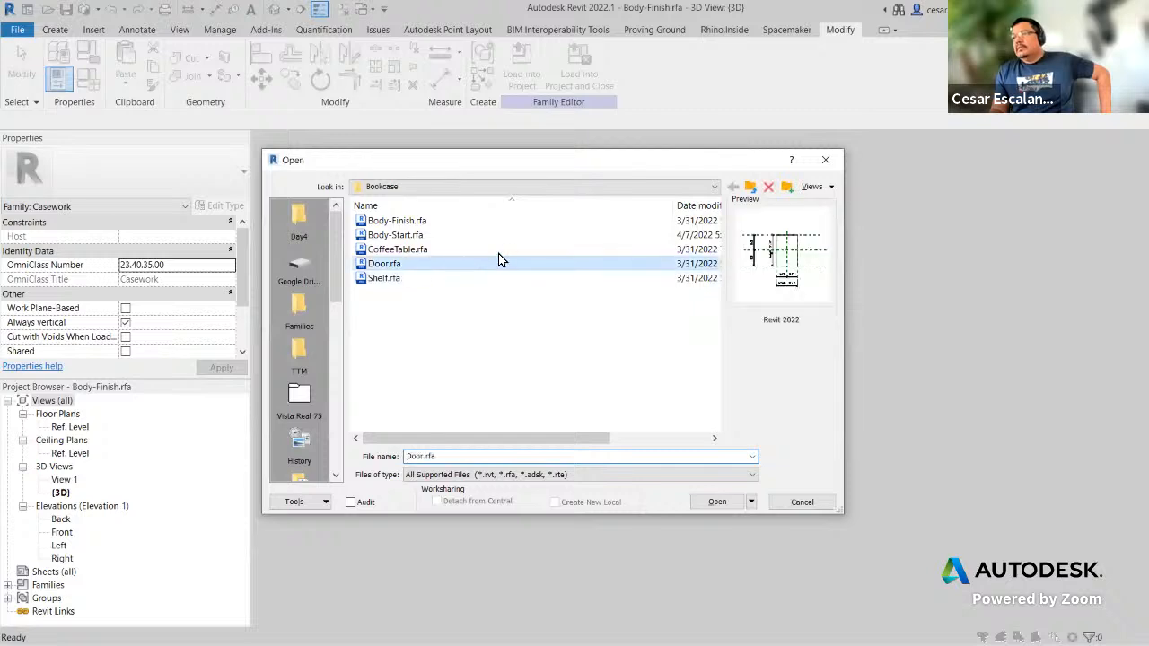
left_click(725, 503)
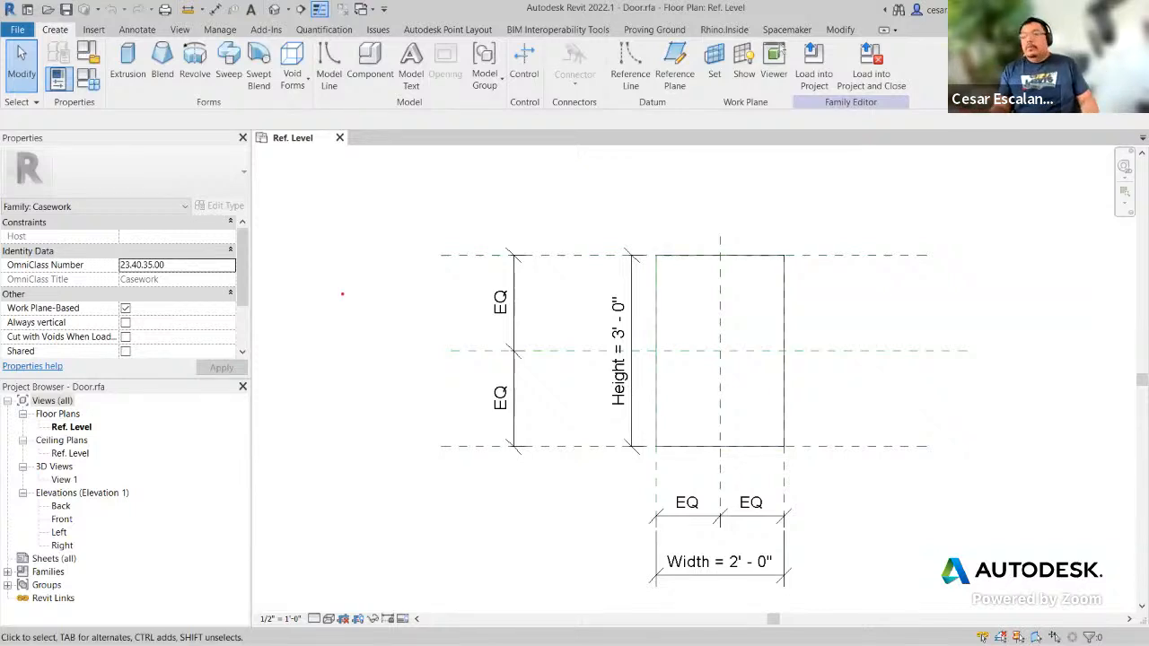
mouse_move(87, 199)
left_mouse_down()
mouse_move(49, 190)
mouse_move(17, 232)
mouse_move(94, 212)
left_mouse_up()
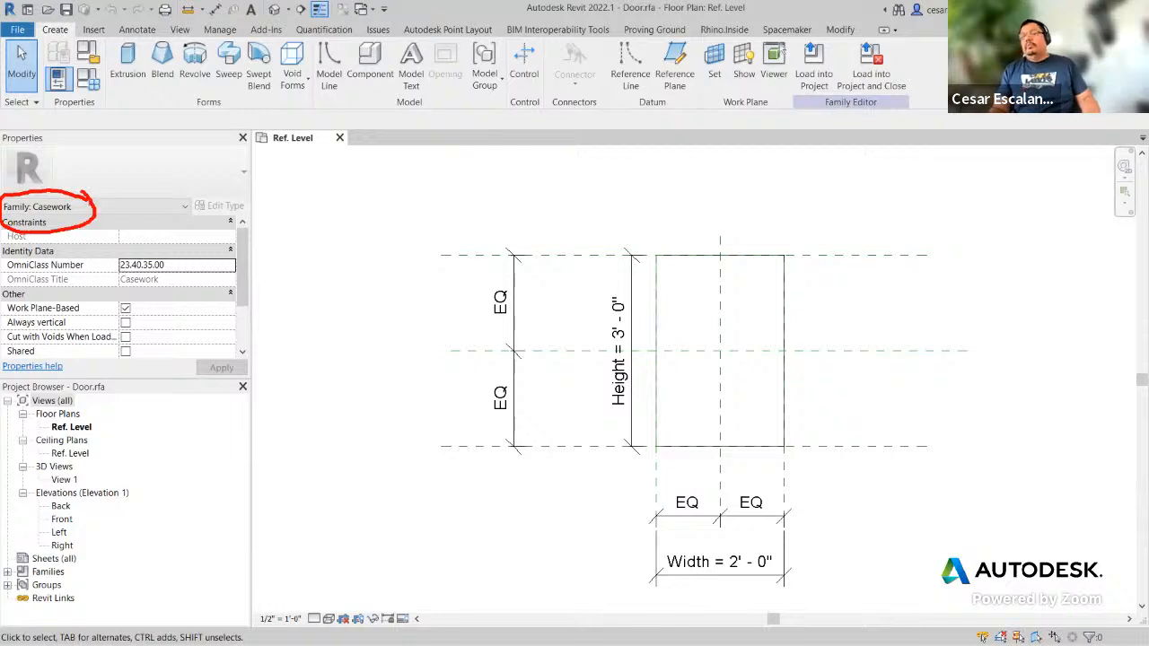
left_click(112, 214)
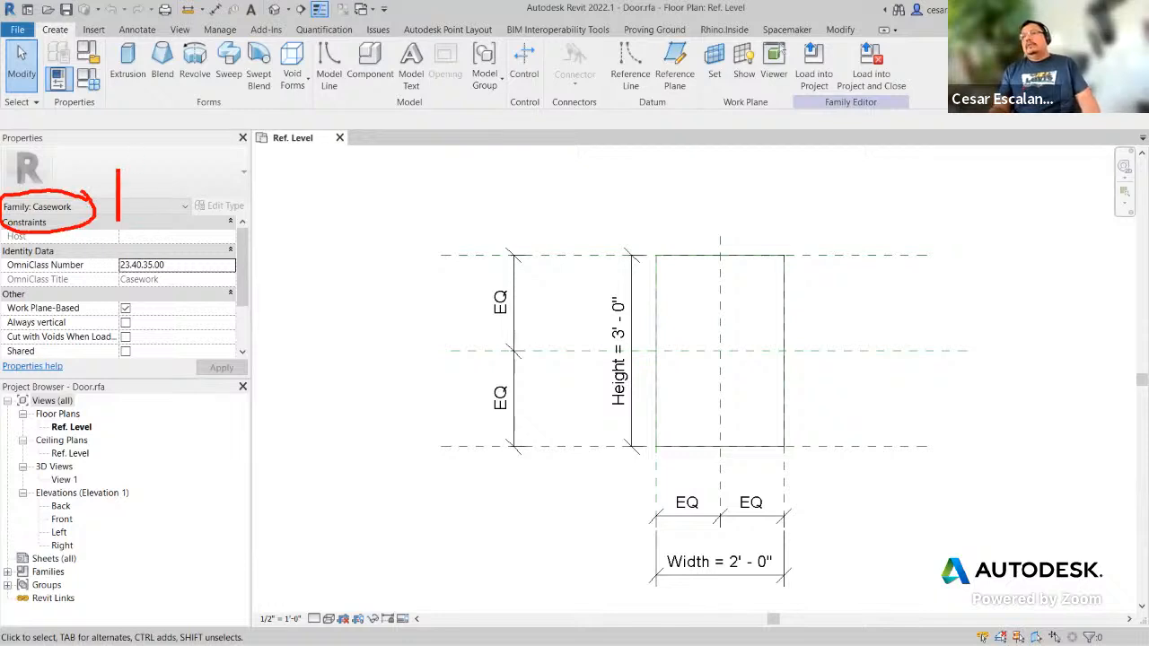
type("Category")
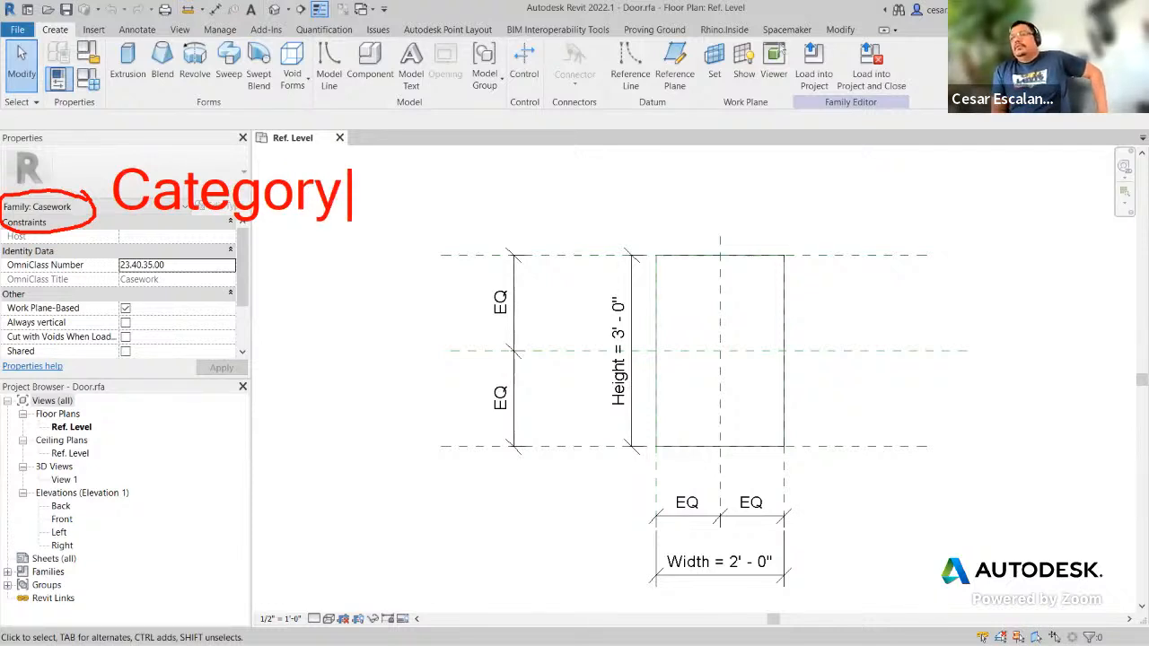
Step: Set the door's Height to 2' and Width to 1' in Family Types, then apply and accept the changes
left_click(57, 79)
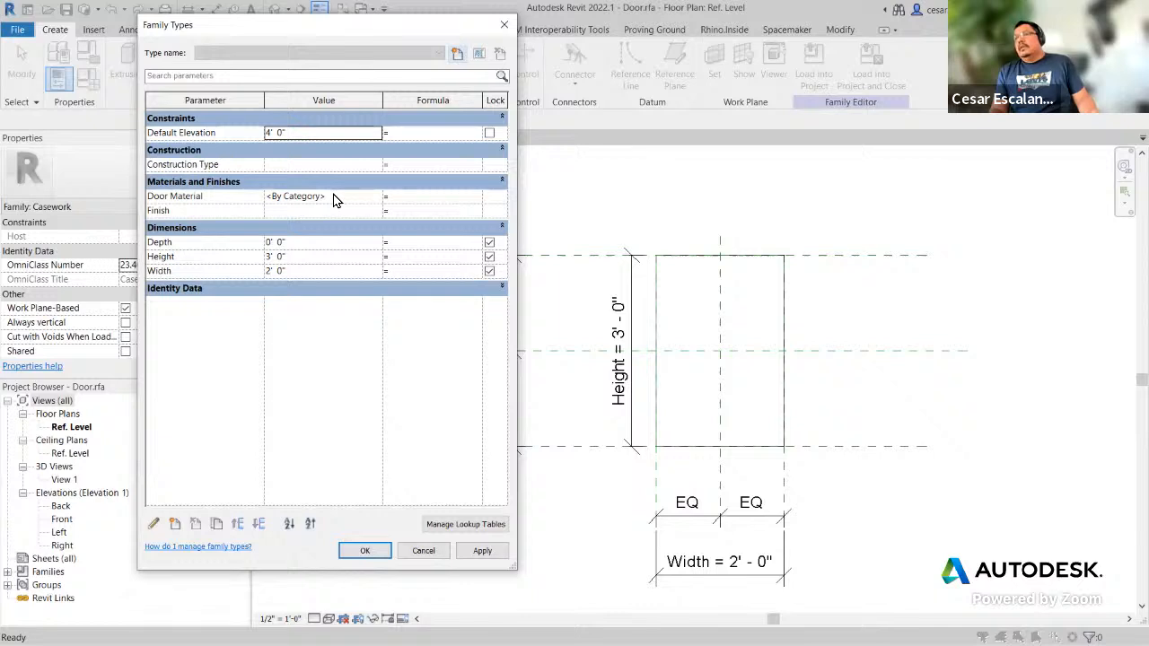
left_click(424, 552)
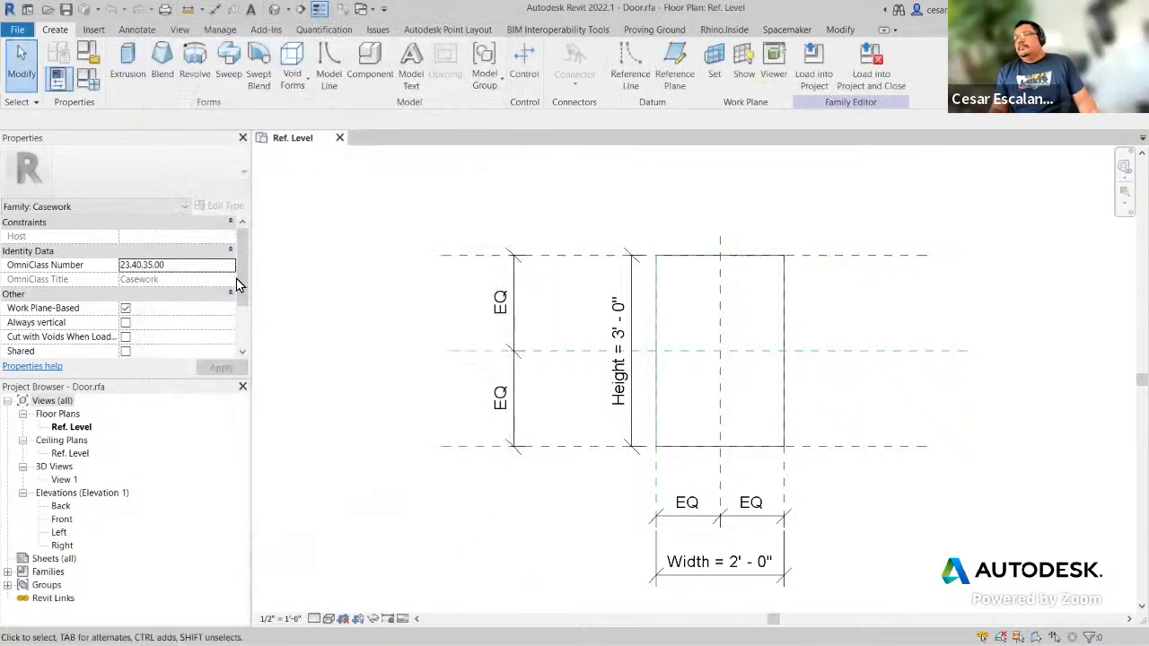
left_click(91, 80)
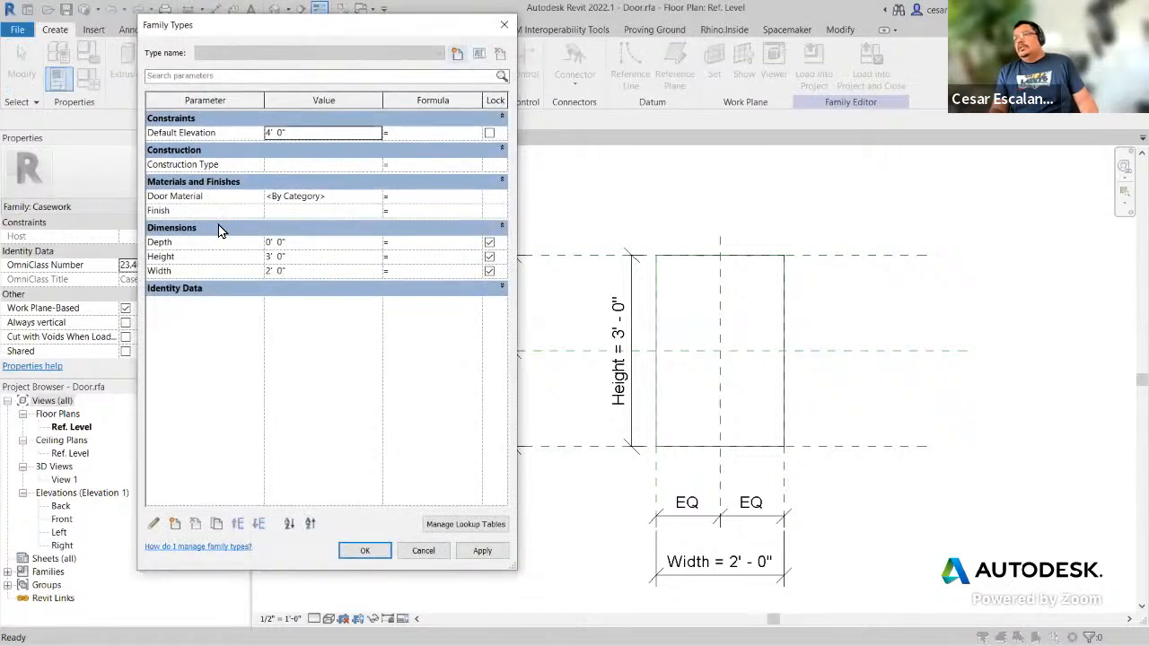
left_click(302, 258)
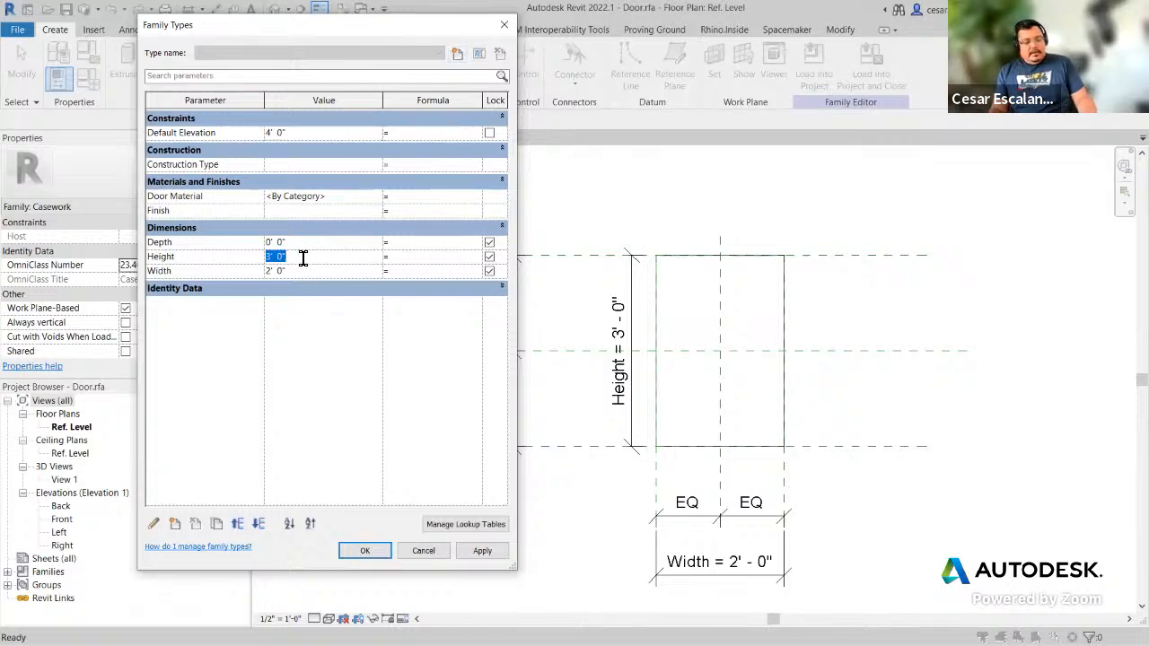
type("2")
left_click(296, 272)
type("1")
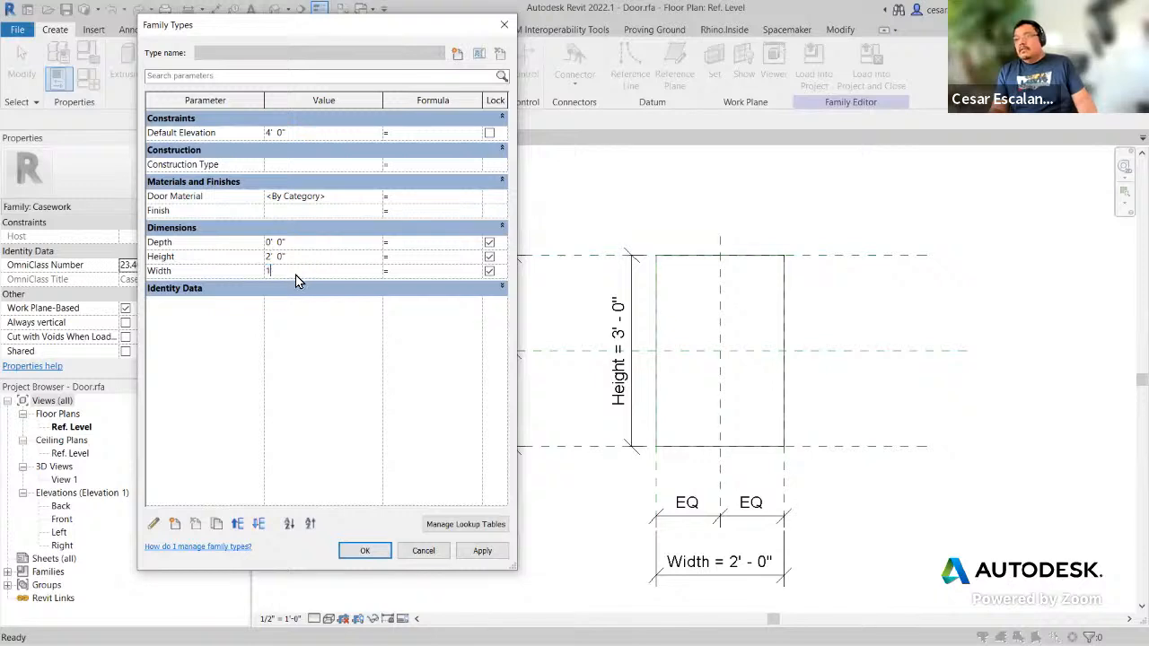
left_click(482, 550)
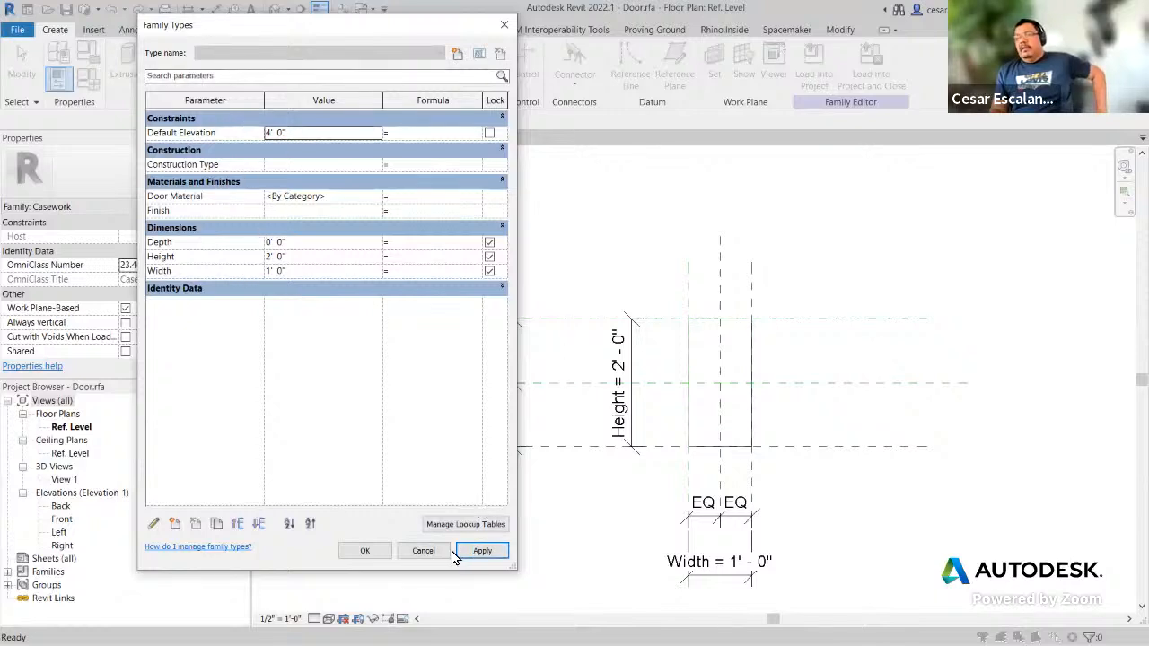
left_click(366, 552)
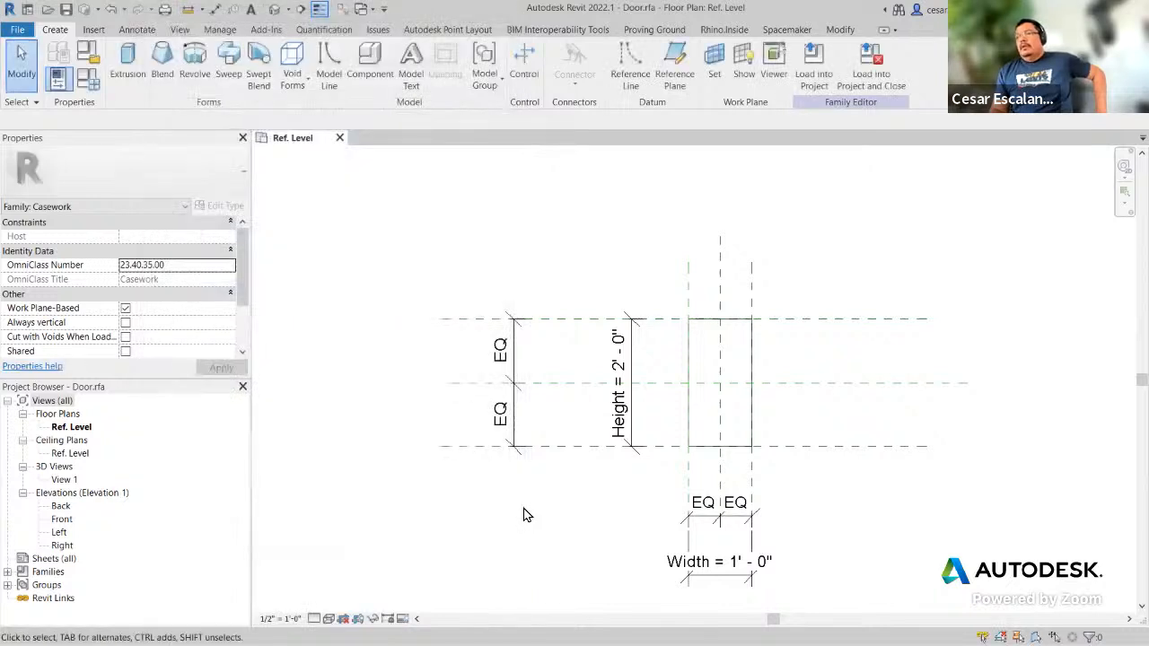
Step: Select the door extrusion in the Ref. Level plan and examine its Material property
mouse_move(241, 282)
left_mouse_down()
mouse_move(237, 340)
mouse_move(241, 270)
left_mouse_up()
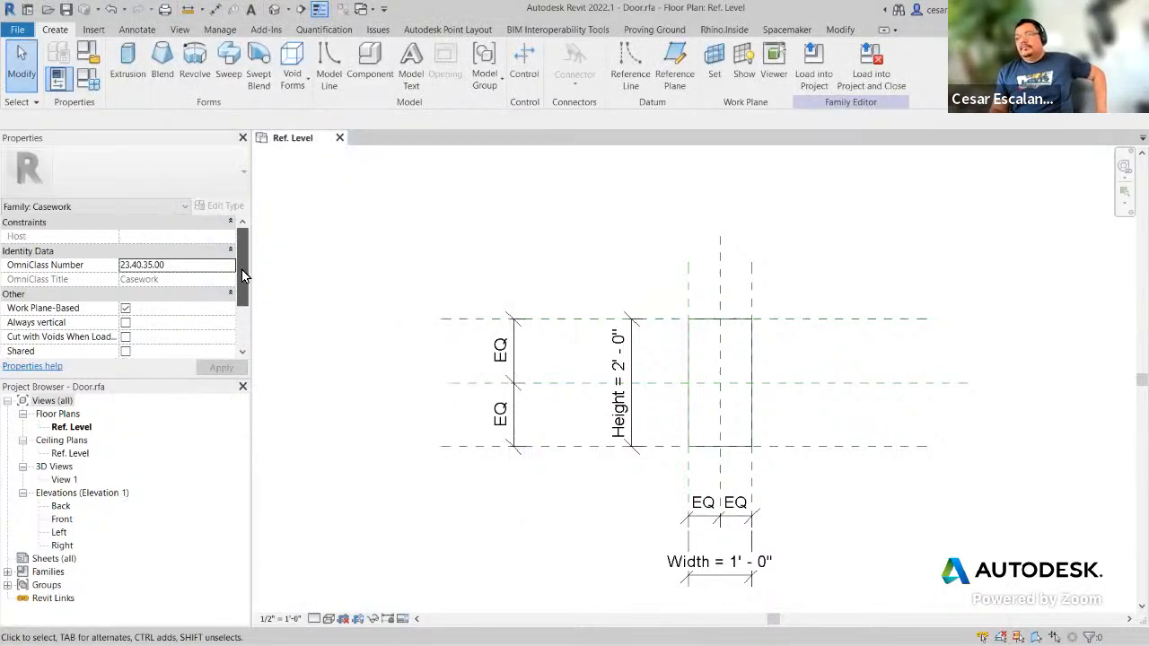
left_click(714, 456)
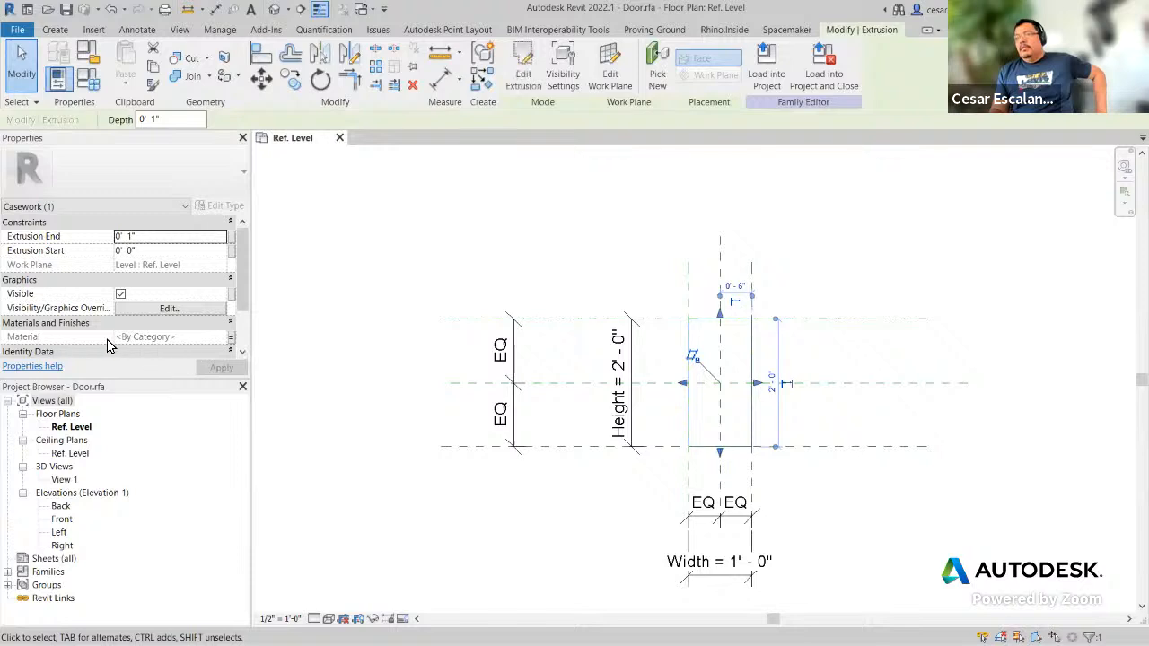
scroll(117, 332, "down", 1)
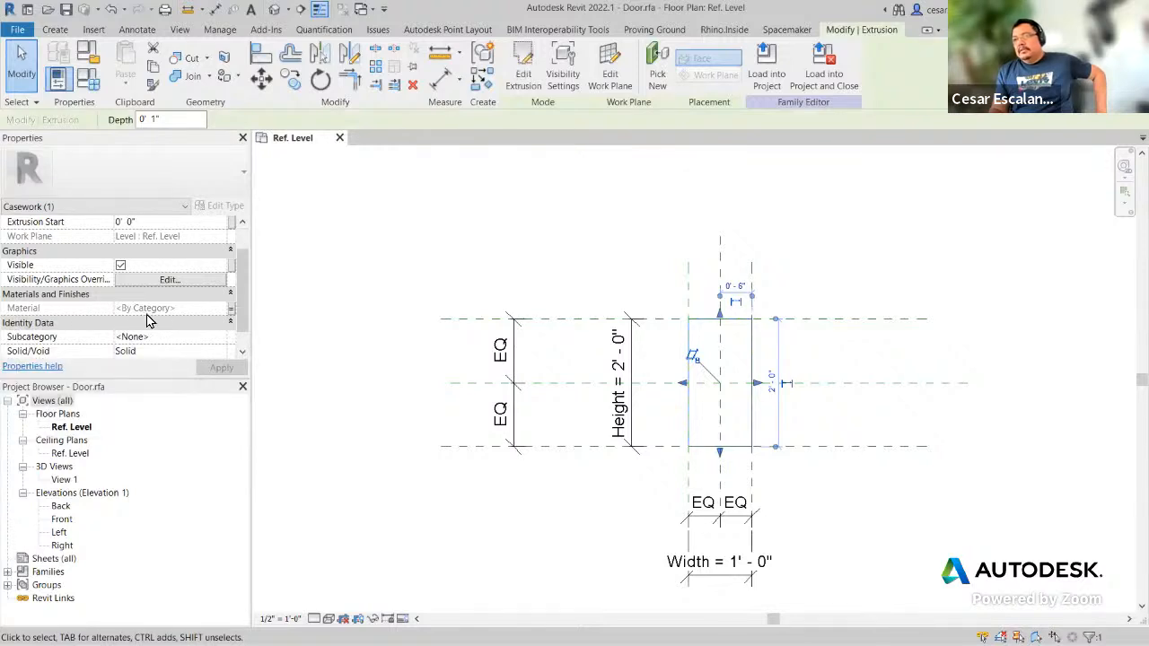
left_click(233, 314)
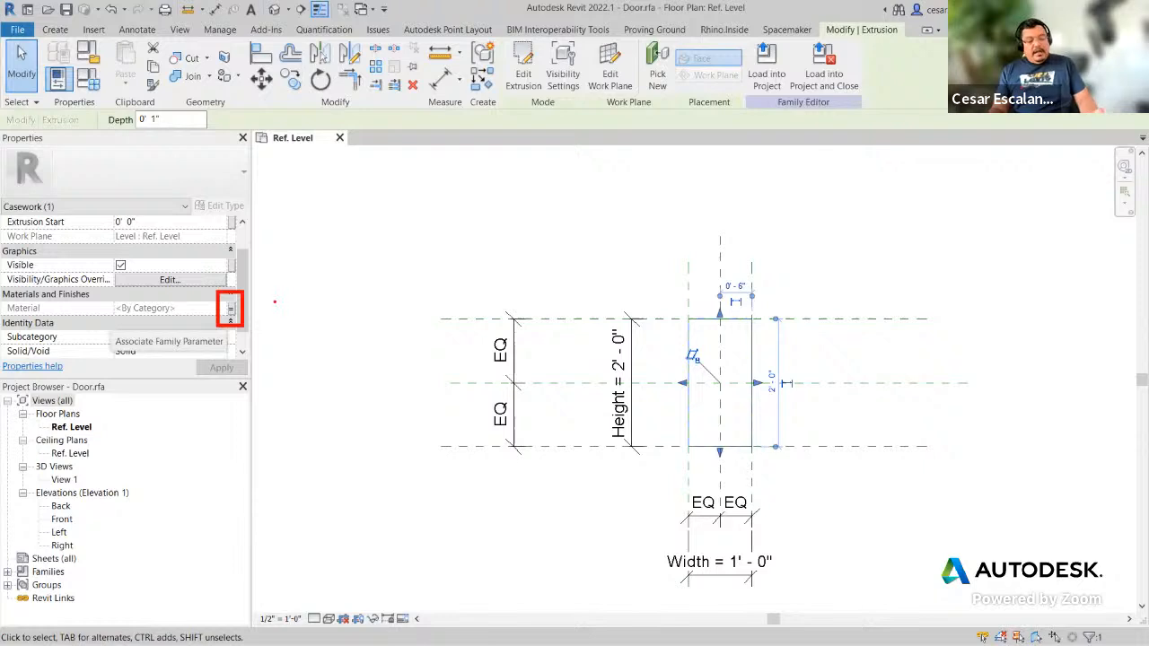
key("t")
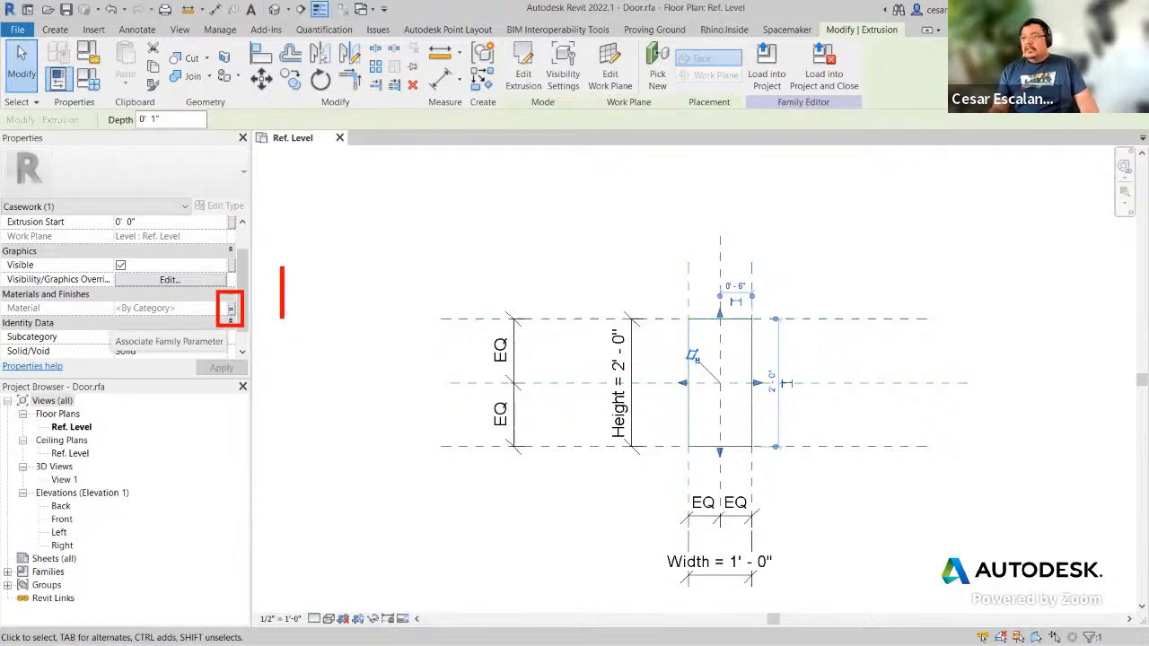
type("Associate ")
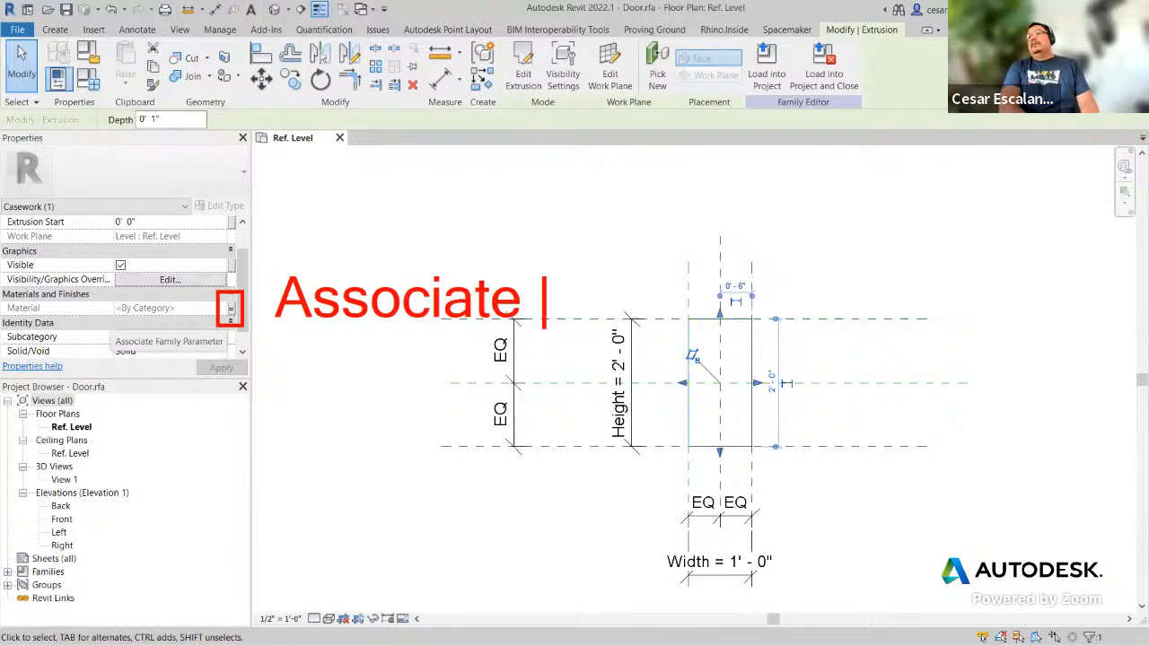
type("F")
key("BackSpace")
type("Parame")
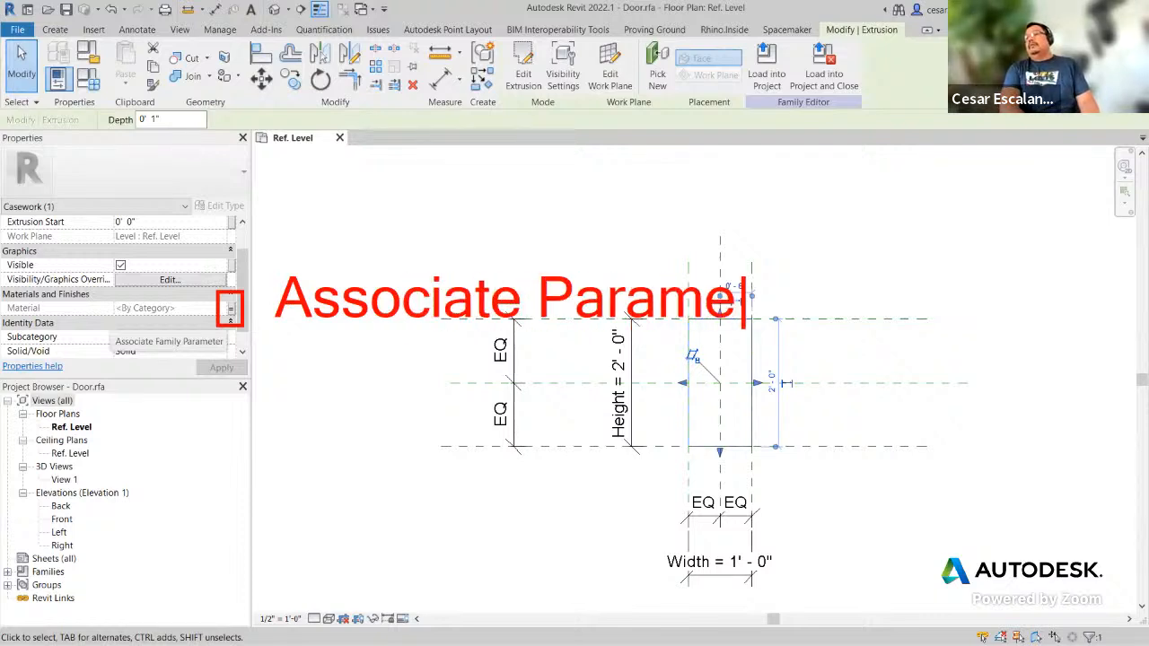
type("ters")
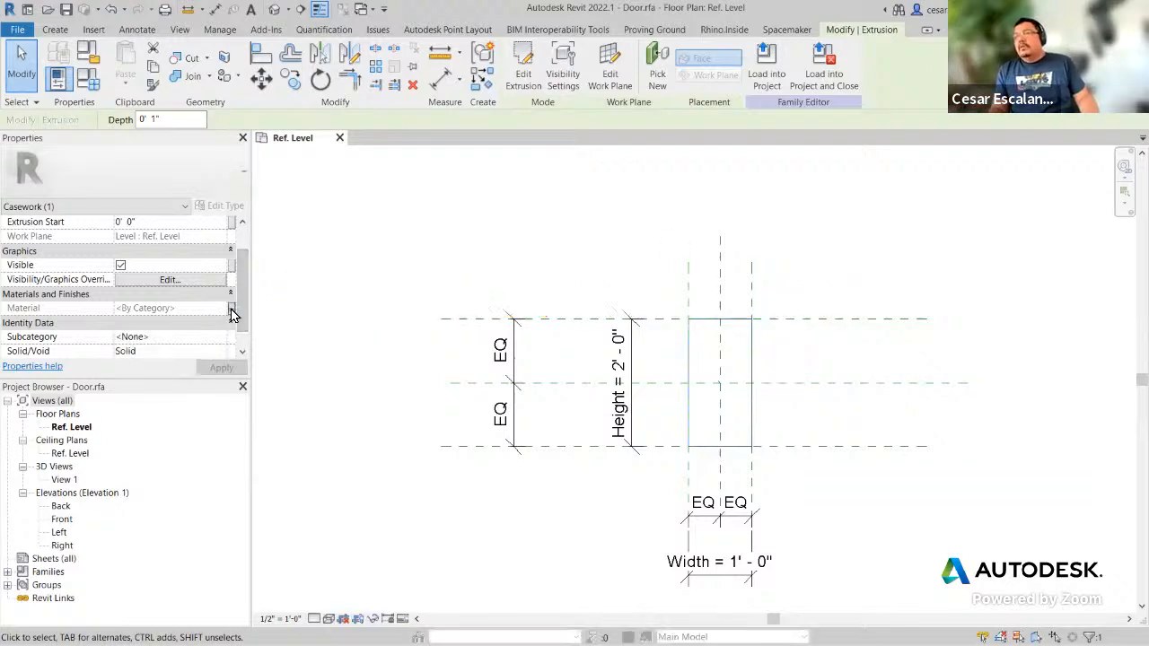
Step: Check that the extrusion's Material is associated with the Door Material family parameter, and review that parameter in Family Types
left_click(232, 310)
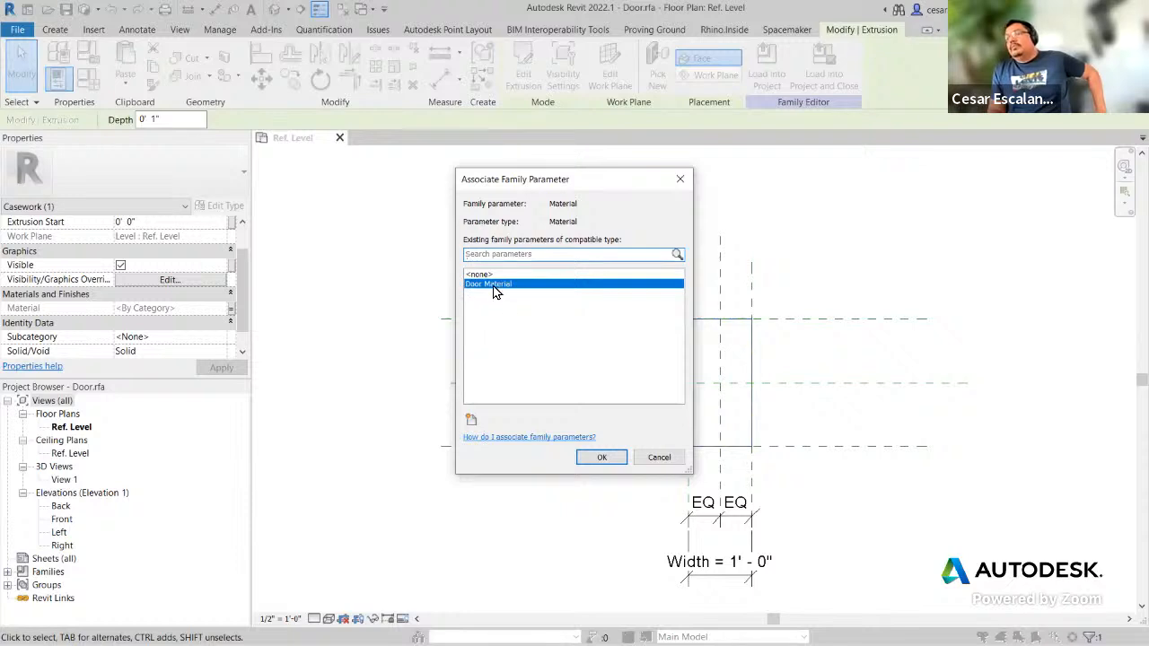
left_click(599, 460)
left_click(88, 79)
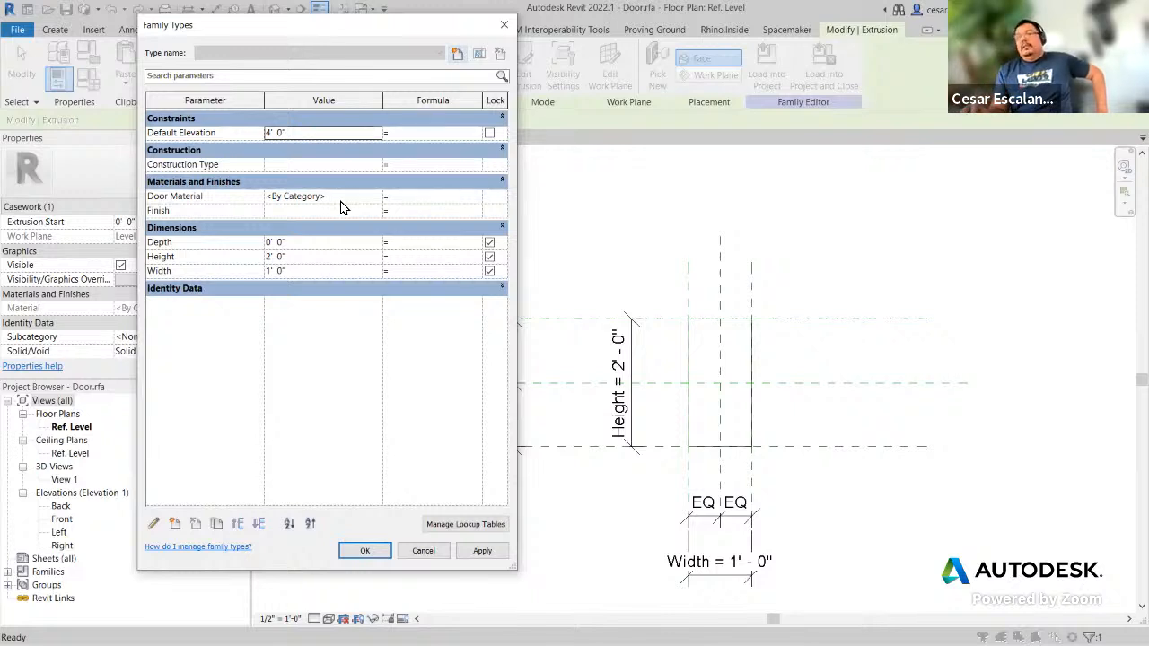
left_click(482, 552)
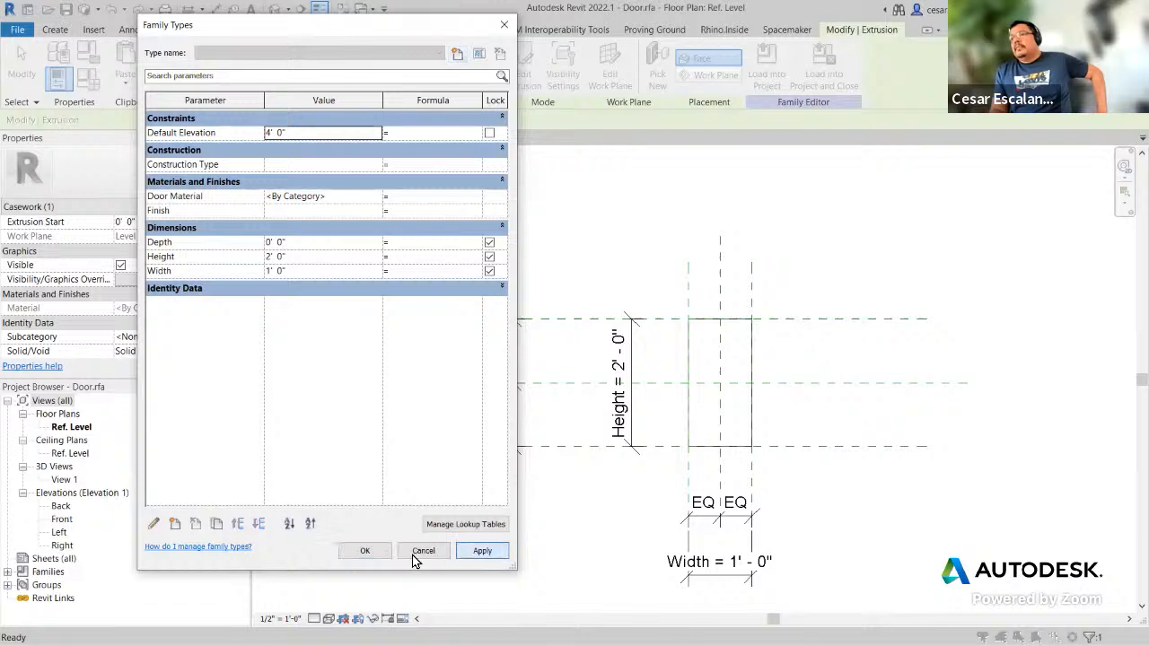
left_click(378, 555)
key("Escape")
Step: Open the door's default 3D view, display it in the Shaded visual style and look at the panel from another angle
scroll(795, 423, "up", 2)
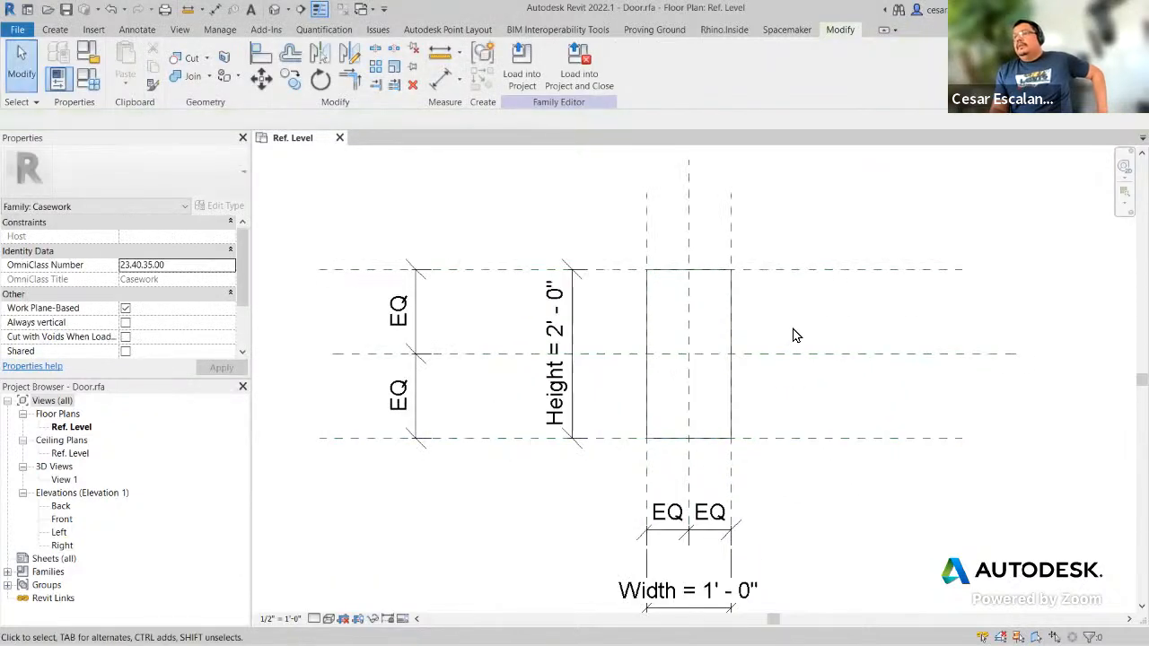
left_click(274, 9)
middle_click_drag(650, 441, 687, 458, "shift")
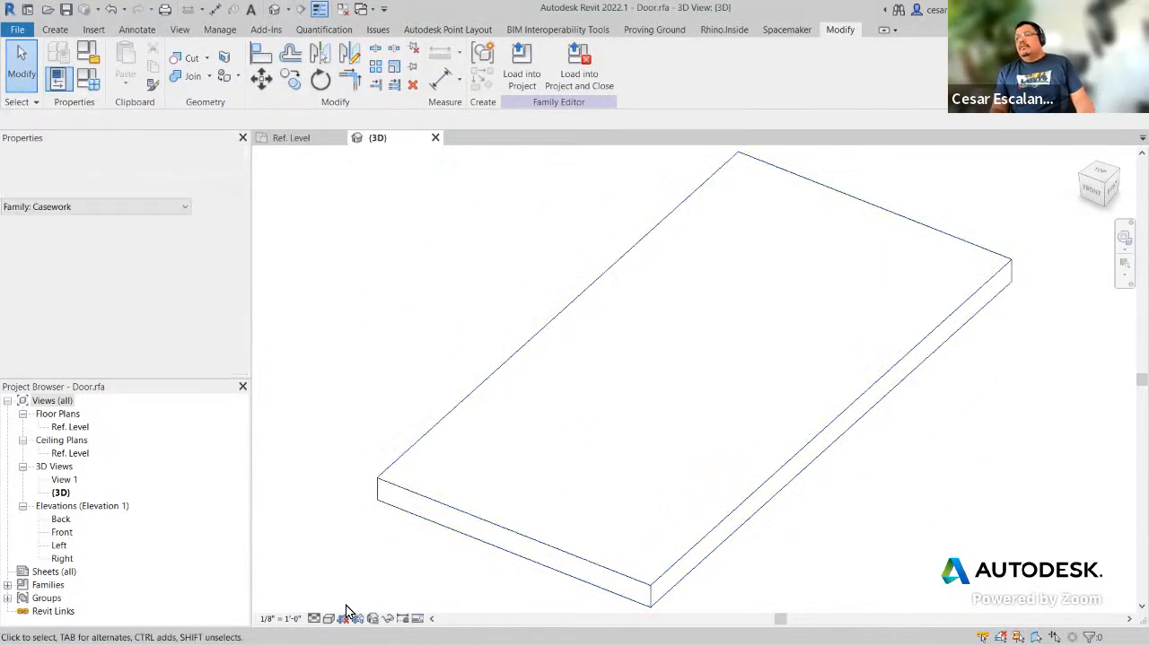
left_click(343, 619)
left_click(359, 571)
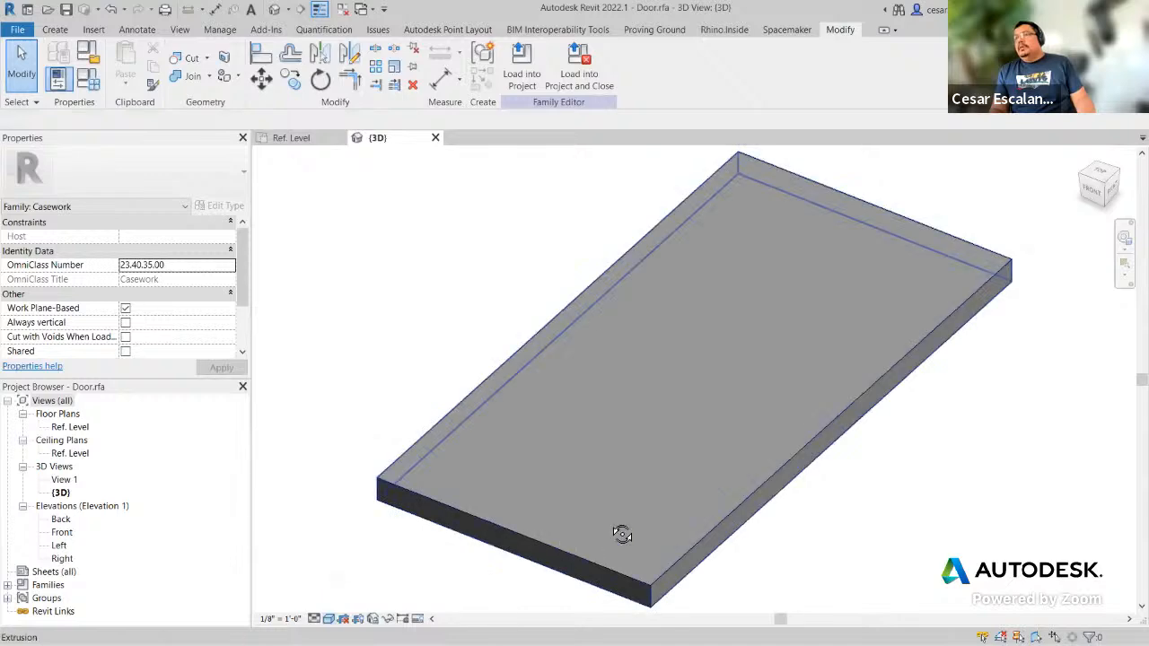
middle_click_drag(623, 535, 710, 550, "shift")
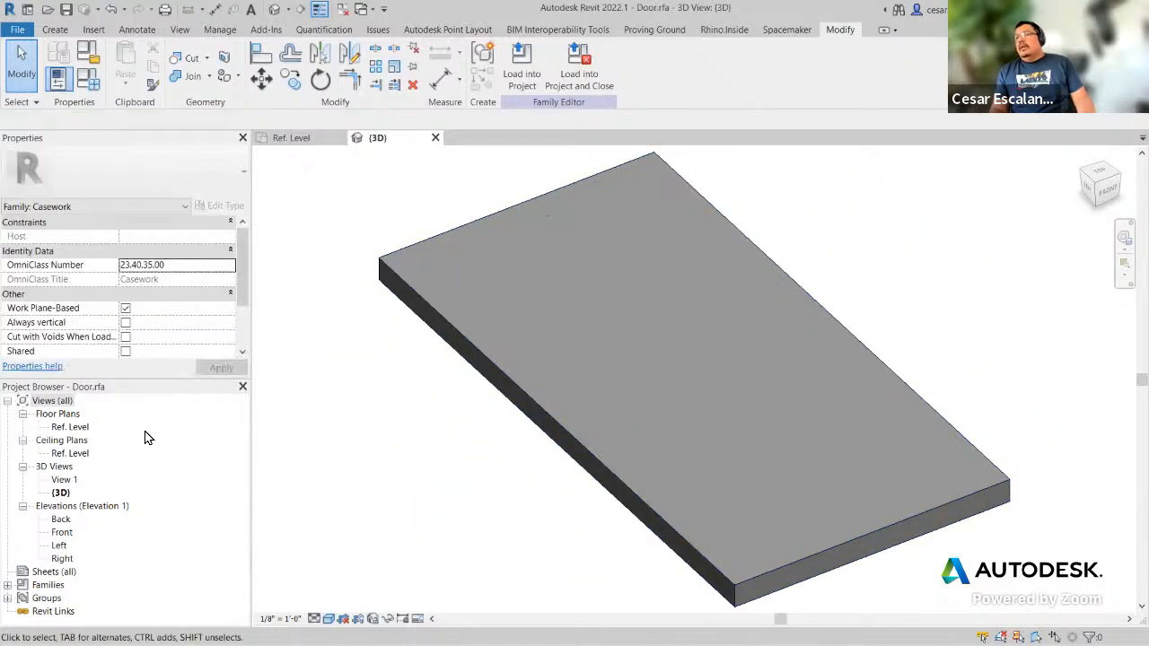
Step: Show the active work plane around the door panel in the 3D view and inspect it from above
double_click(84, 430)
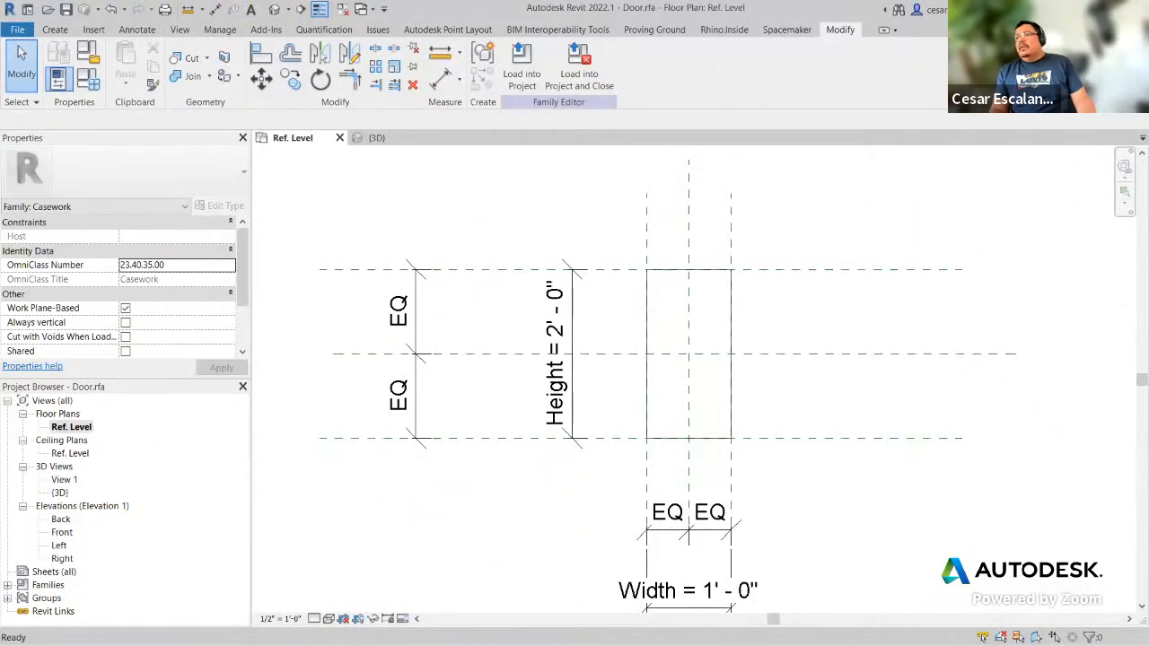
left_click(416, 138)
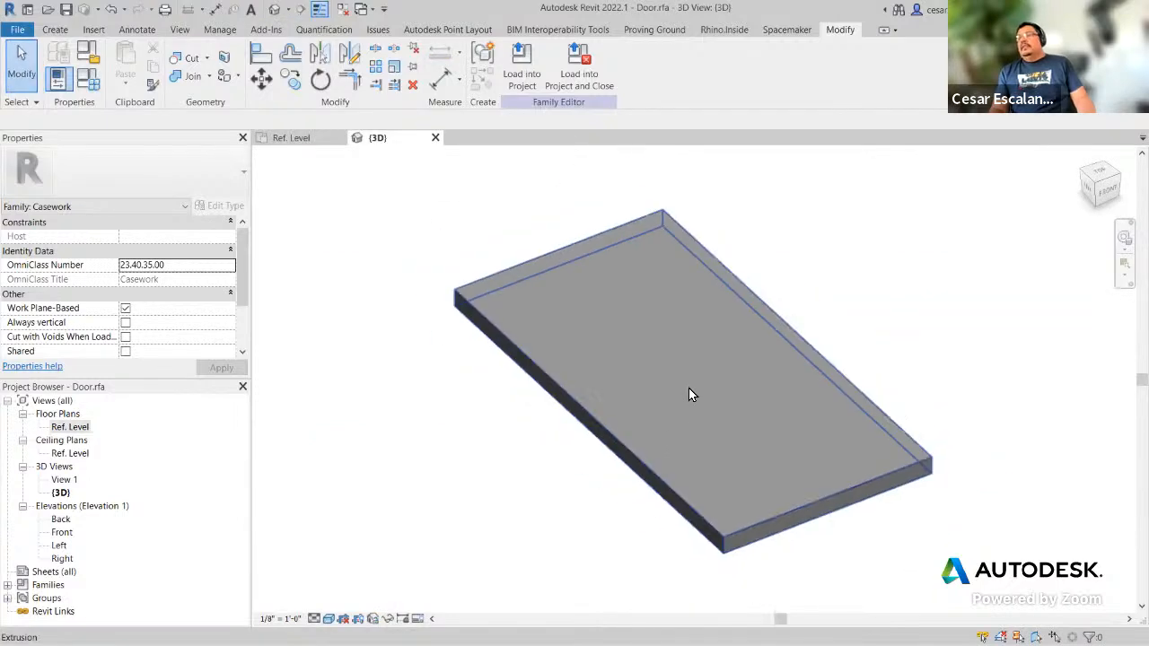
scroll(689, 388, "down", 1)
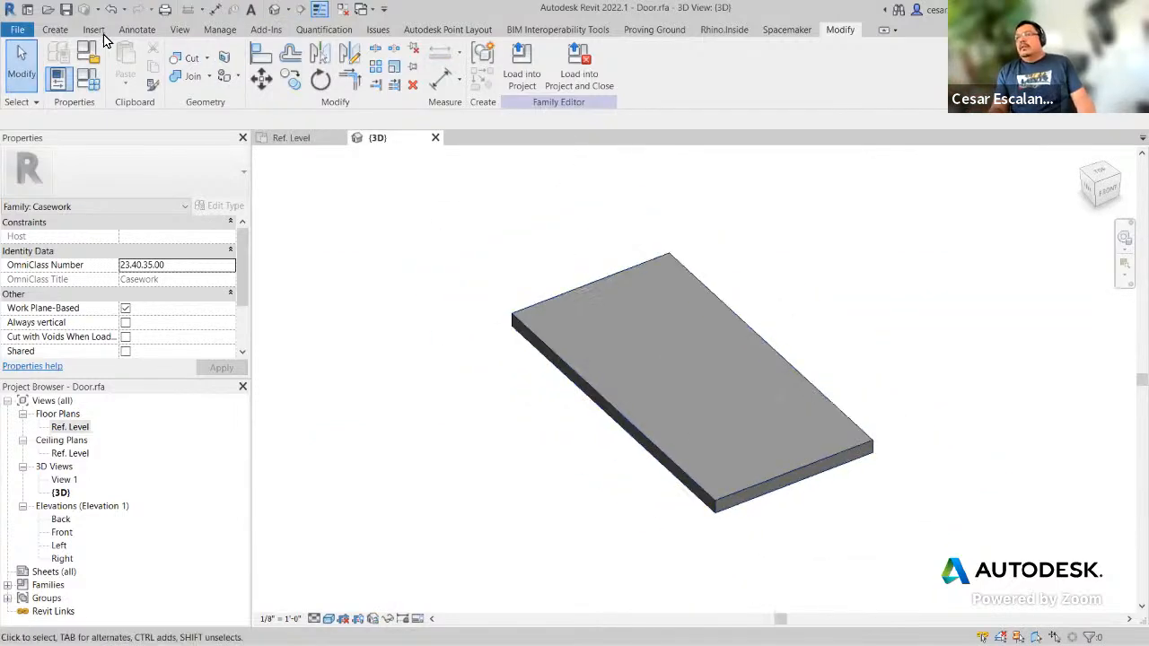
left_click(56, 32)
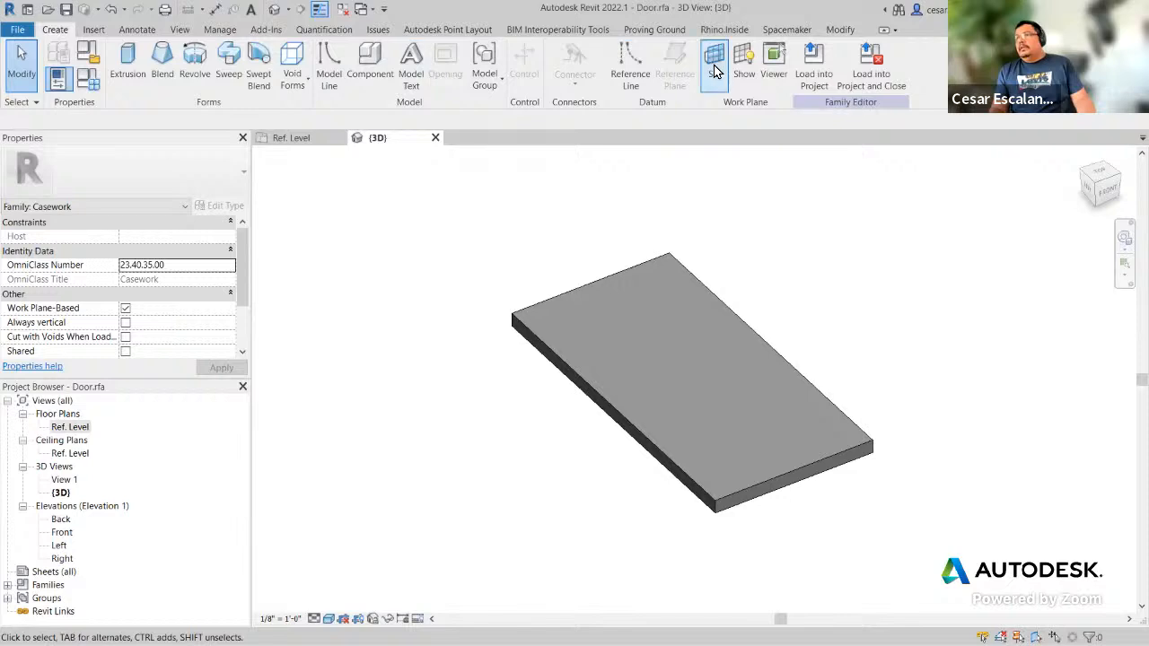
left_click(744, 71)
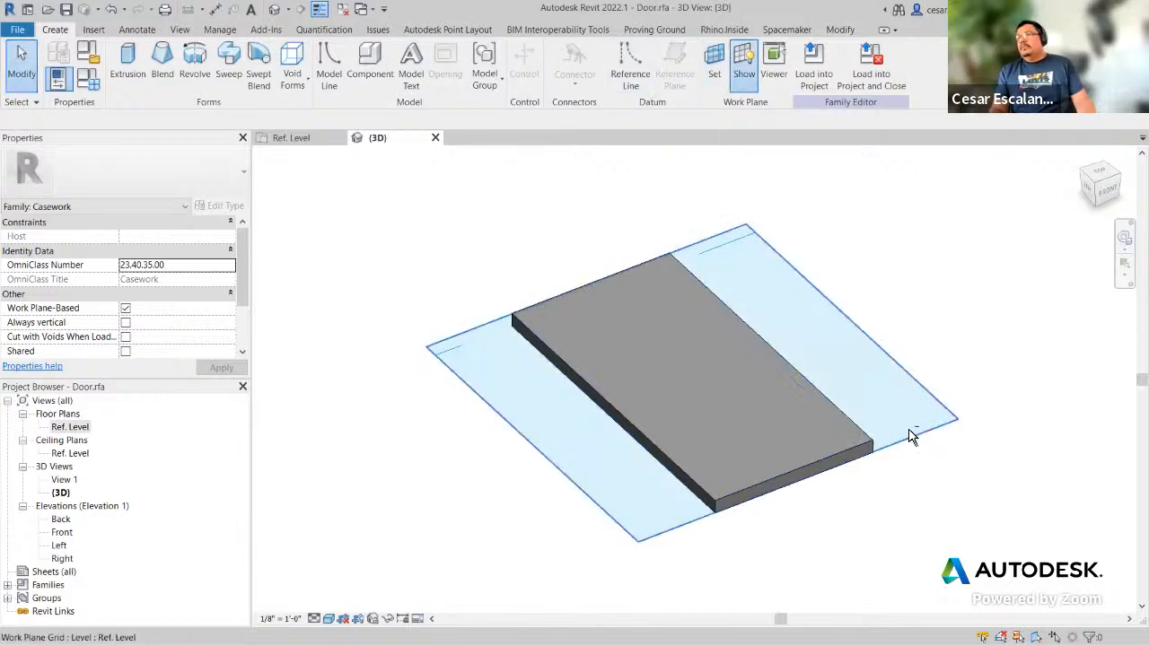
middle_click_drag(910, 436, 764, 325, "shift")
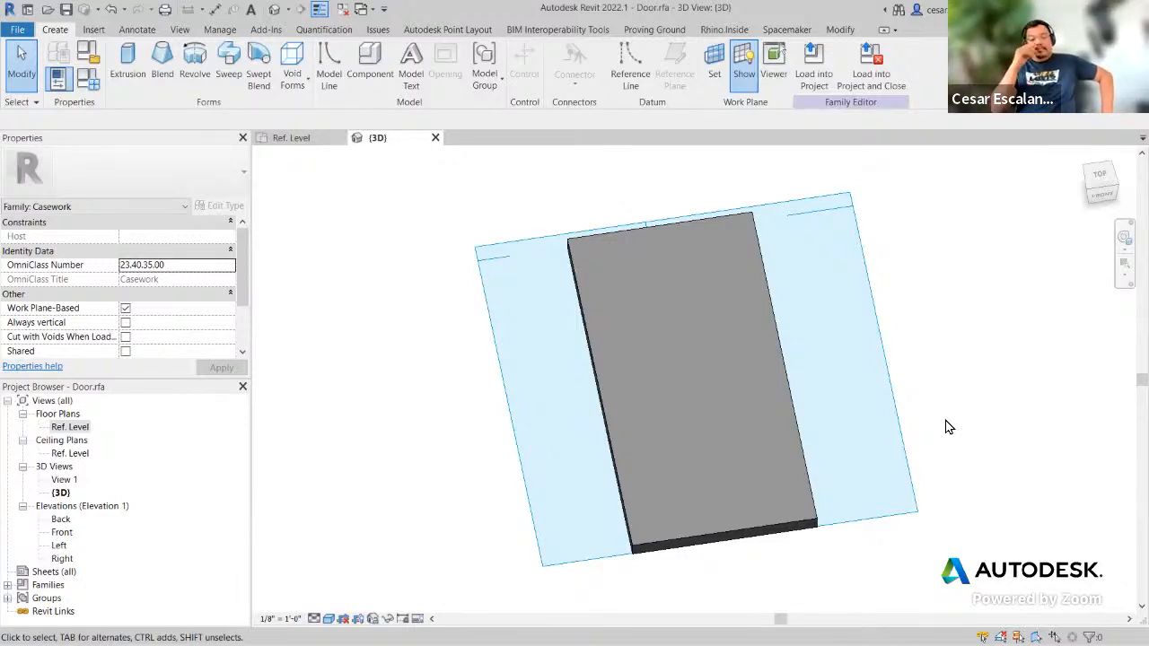
Step: Open the door's Family Category and Parameters settings and try turning Work Plane-Based off and back on
left_click(90, 56)
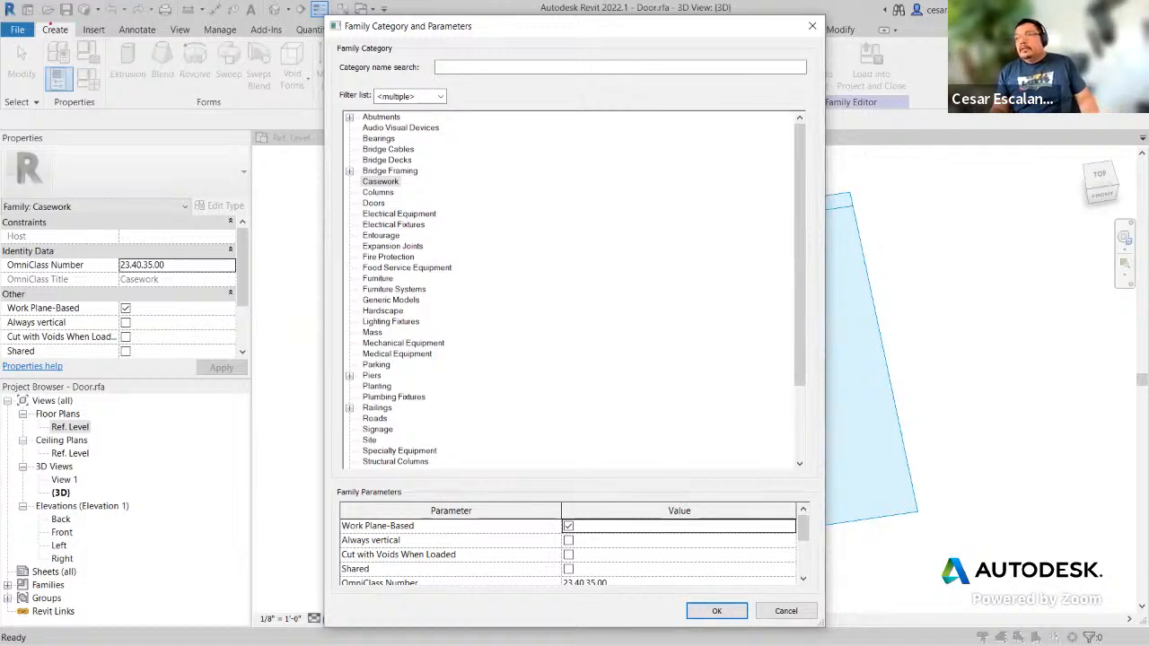
mouse_move(67, 39)
left_mouse_down()
mouse_move(107, 69)
mouse_move(73, 42)
mouse_move(69, 70)
left_mouse_up()
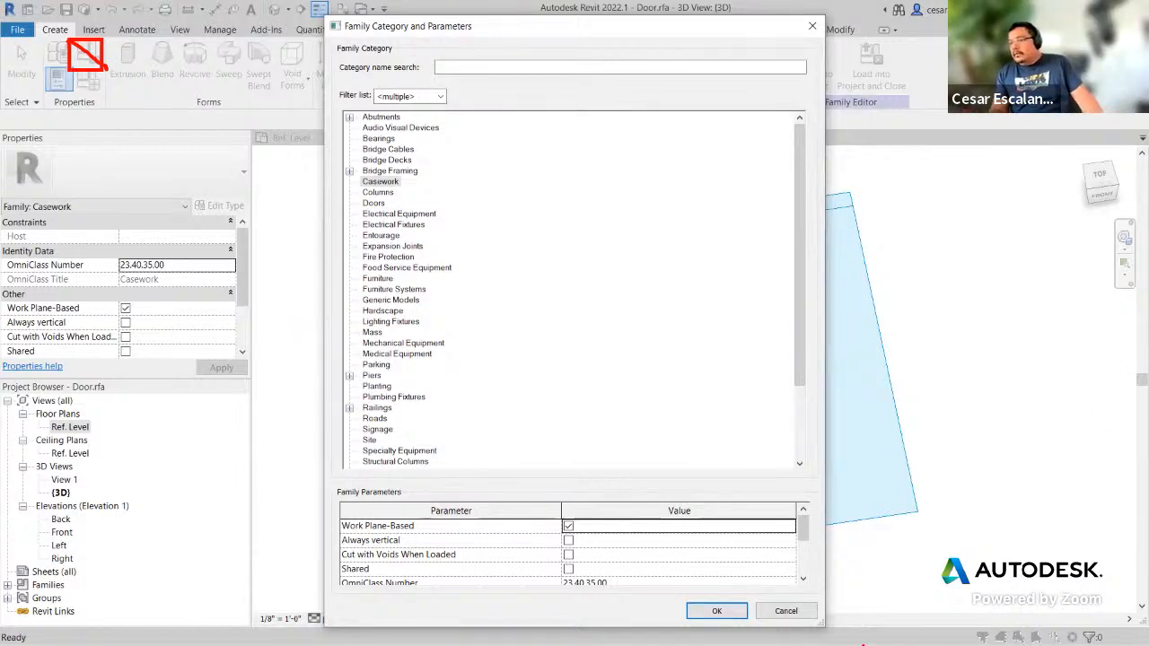
key("Escape")
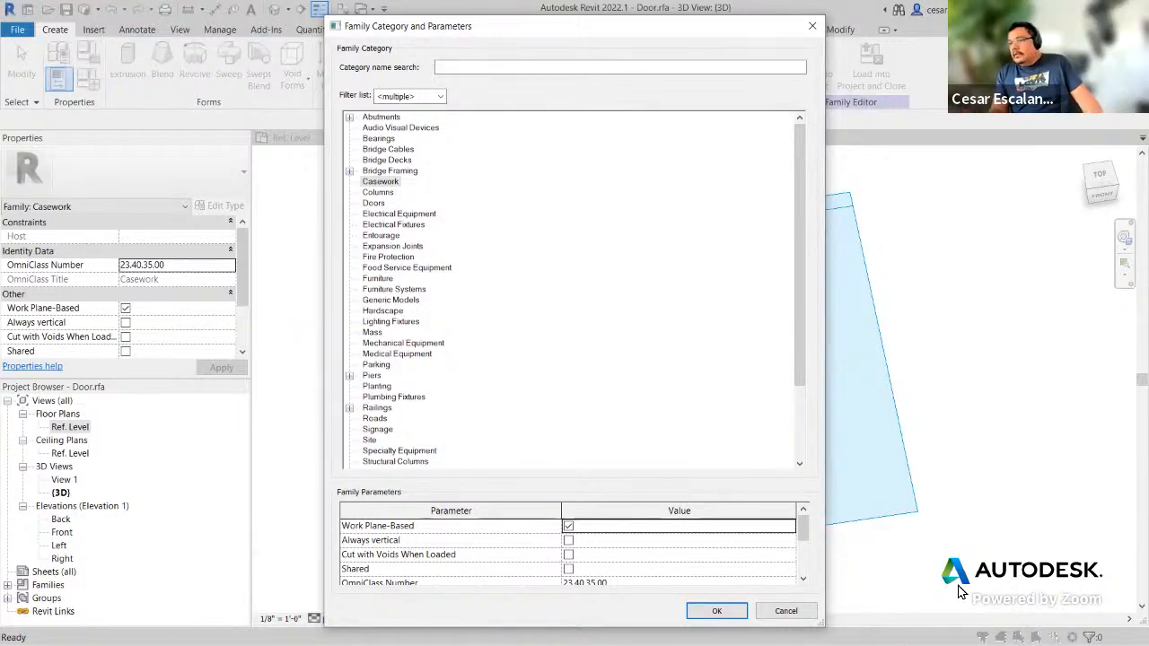
left_click(568, 527)
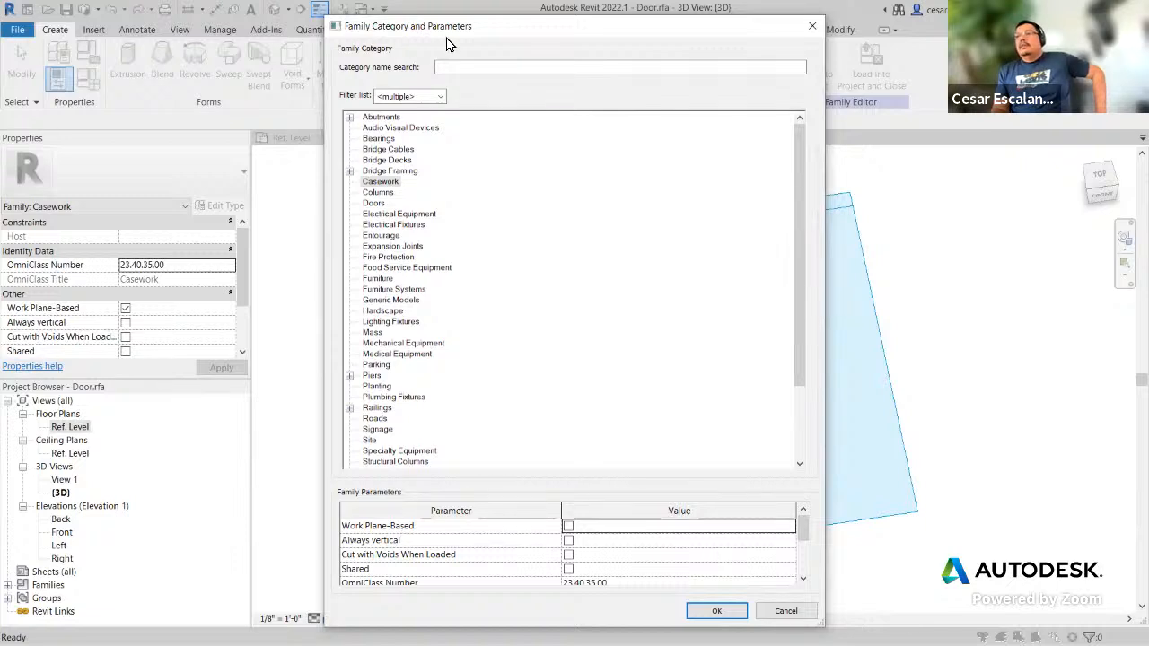
left_click_drag(448, 19, 587, 484)
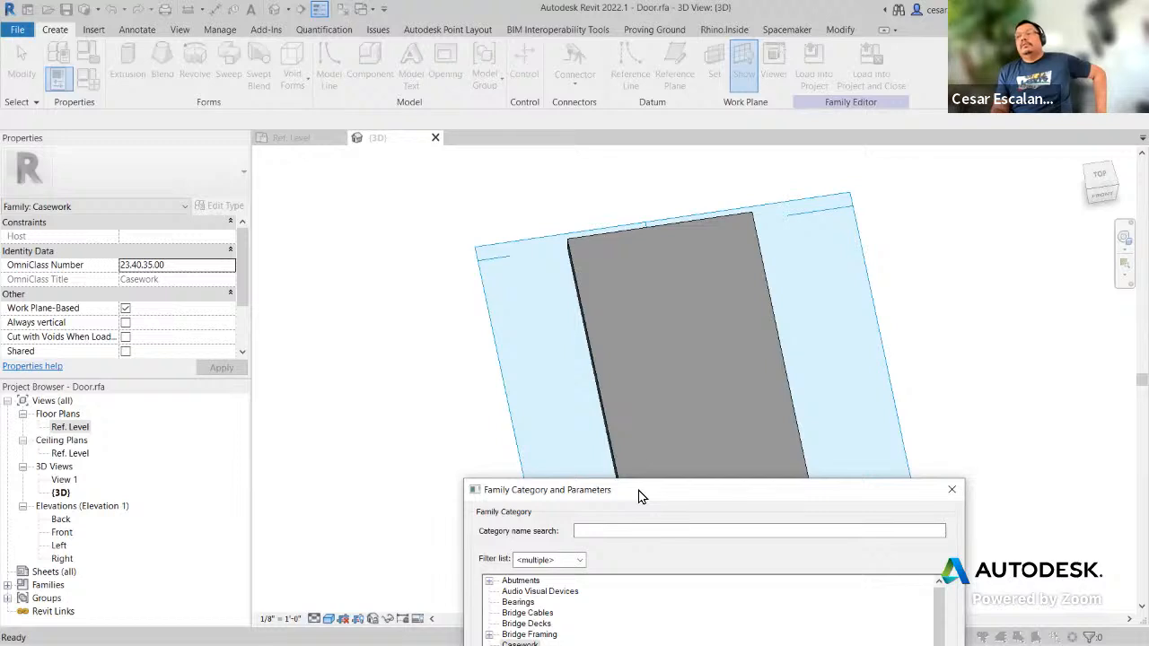
left_click_drag(640, 496, 504, 46)
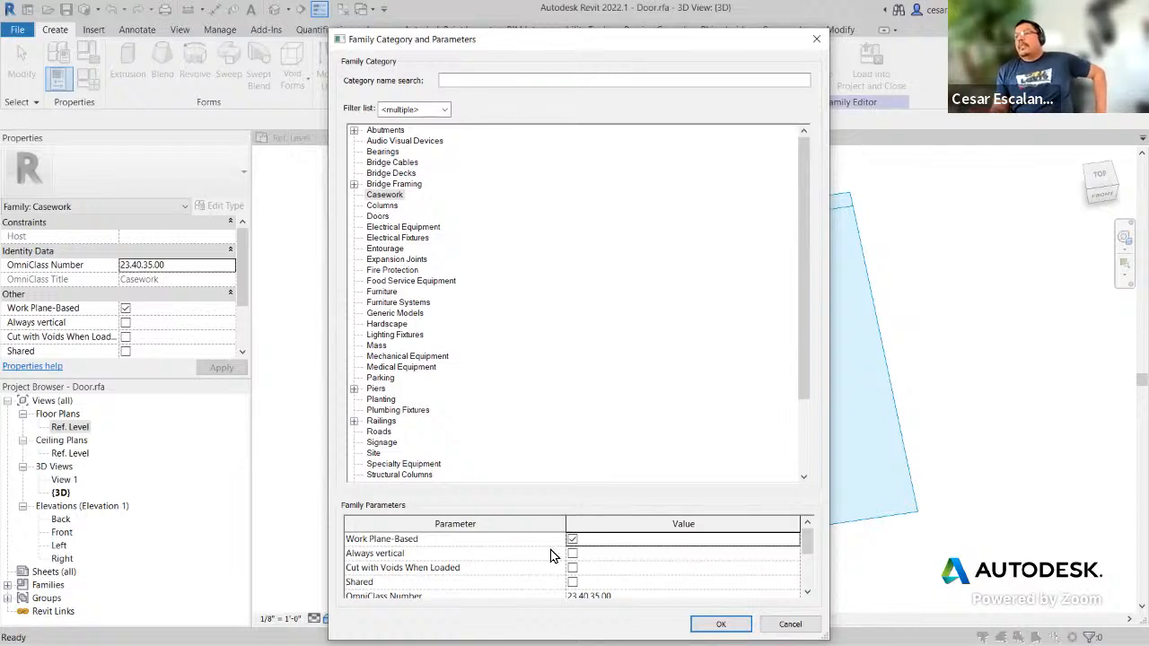
Step: Examine the Work Plane-Based family parameter alongside the door panel and accept the family settings
left_click_drag(585, 52, 256, 46)
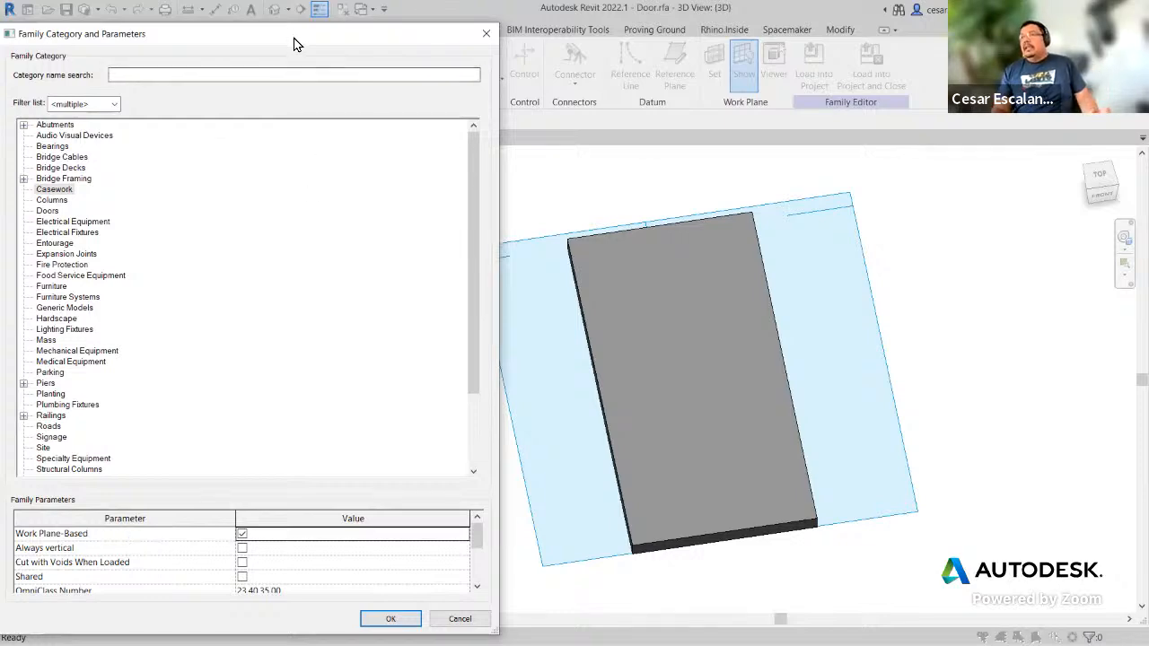
left_click_drag(293, 43, 682, 51)
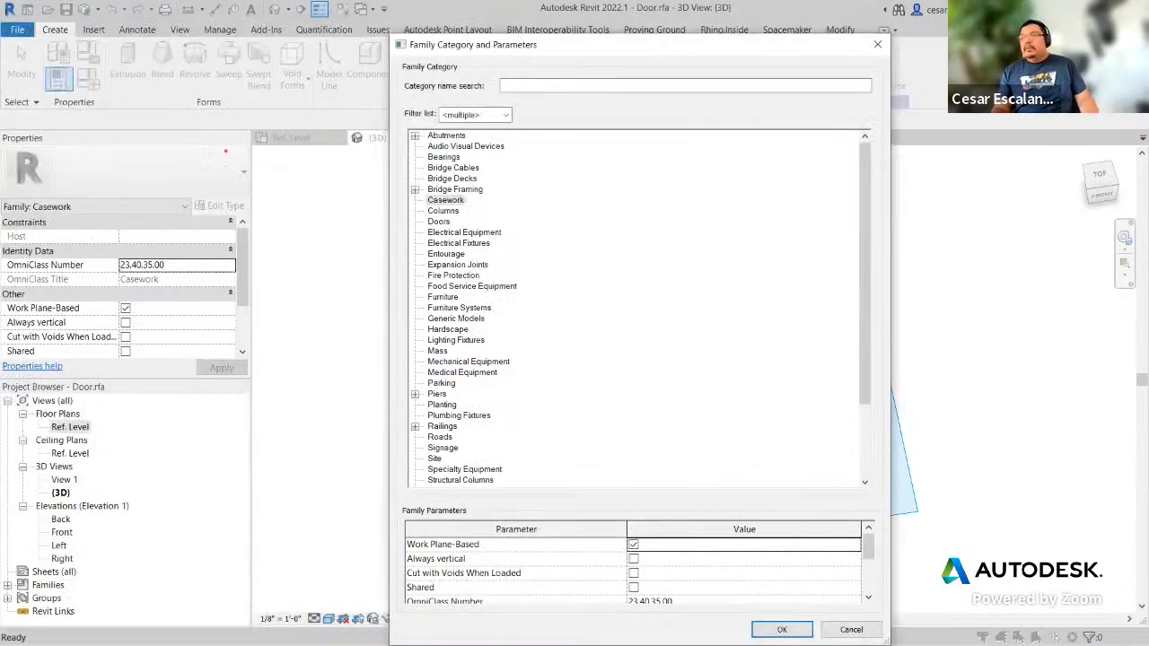
mouse_move(401, 532)
left_mouse_down()
mouse_move(413, 543)
mouse_move(701, 565)
mouse_move(858, 566)
left_mouse_up()
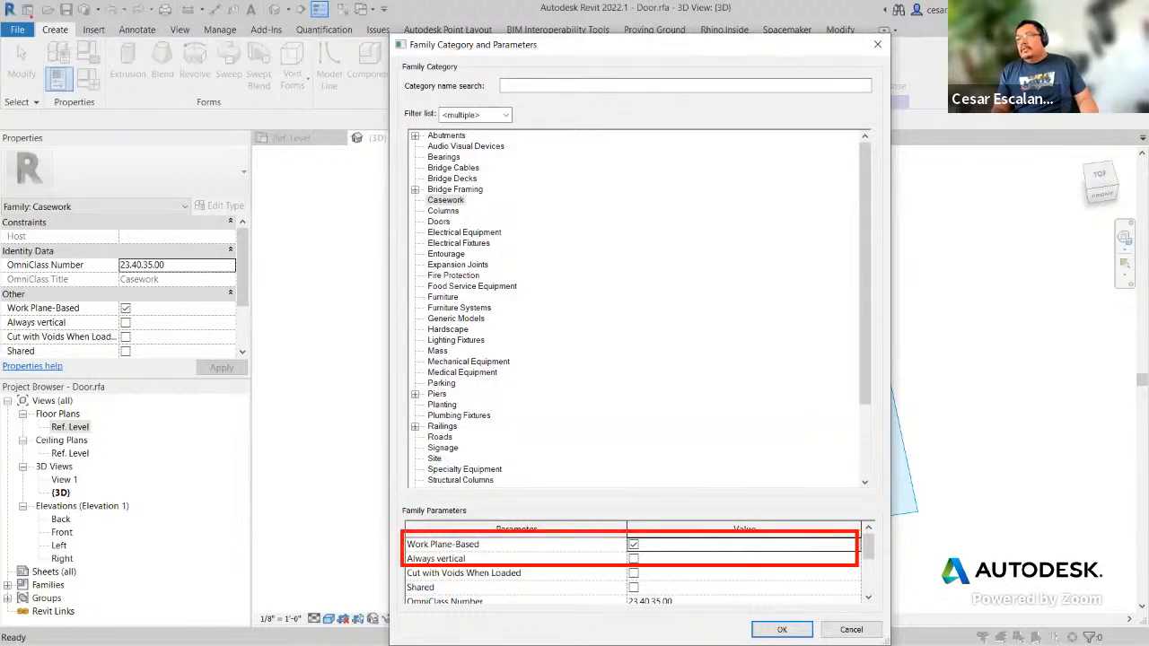
left_click_drag(71, 30, 110, 69)
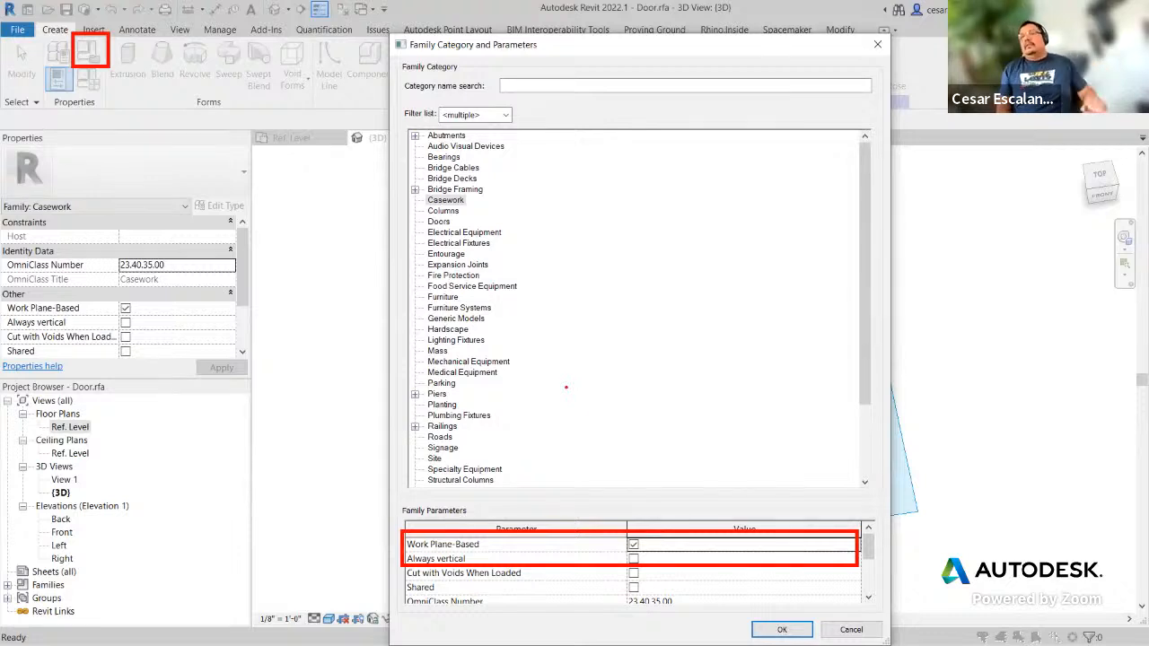
key("XF86AudioRaiseVolume")
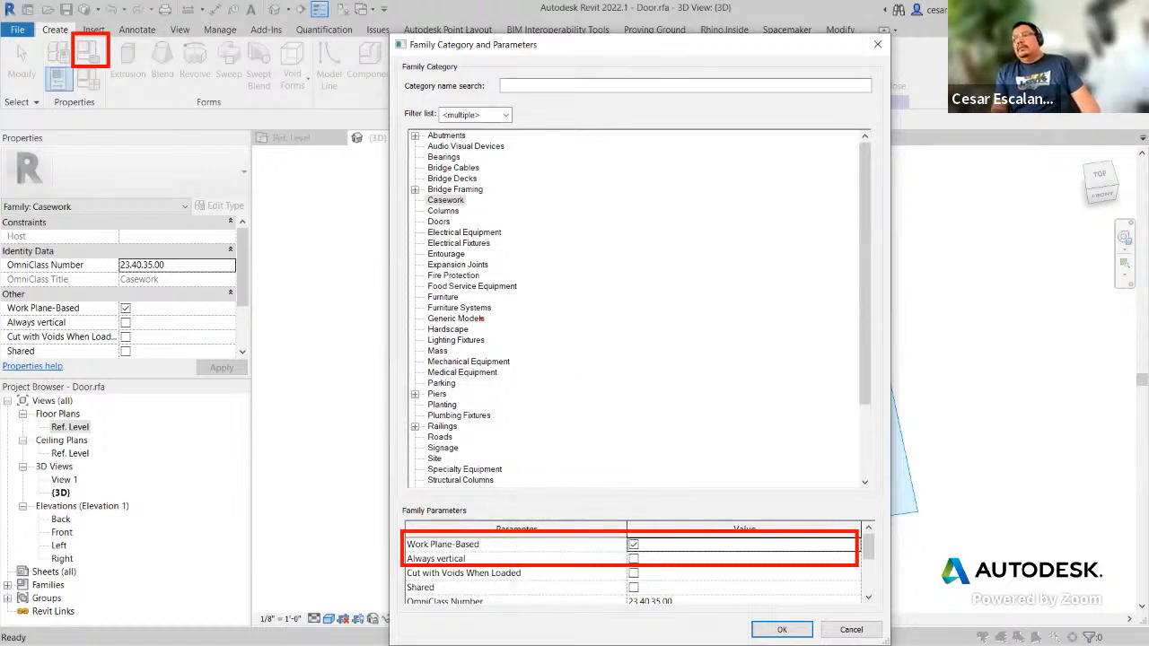
key("Escape")
left_click(782, 629)
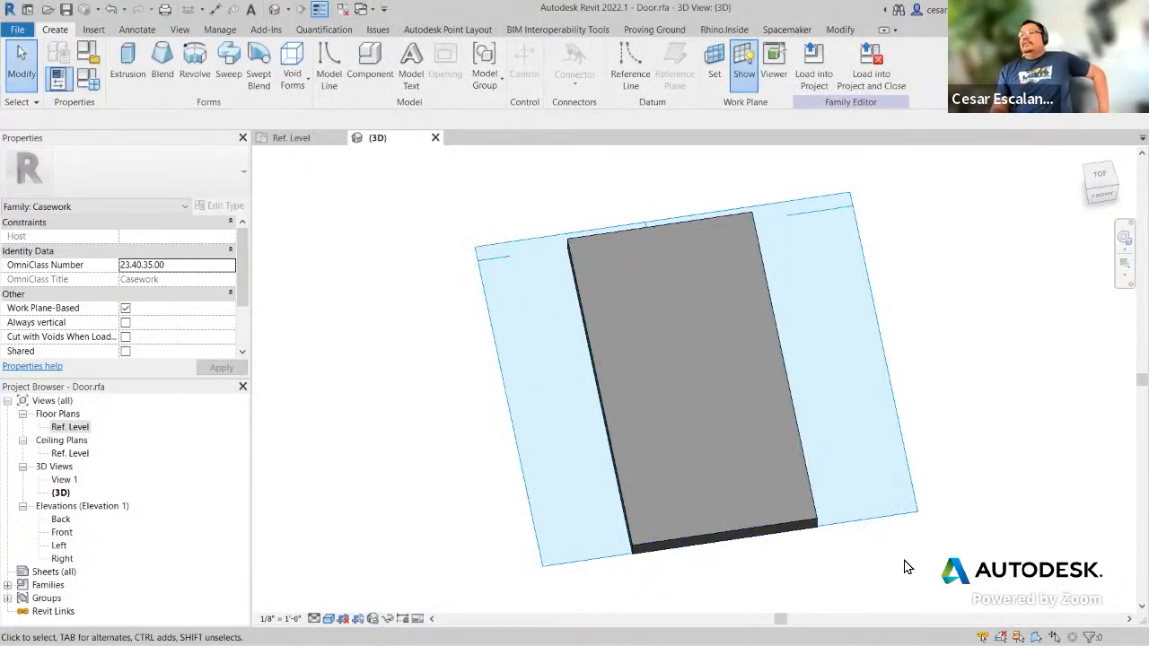
Step: Start a symbolic line in the Ref. Level plan with a 0' 1" offset and the <Hidden Lines> [projection] subcategory
double_click(79, 430)
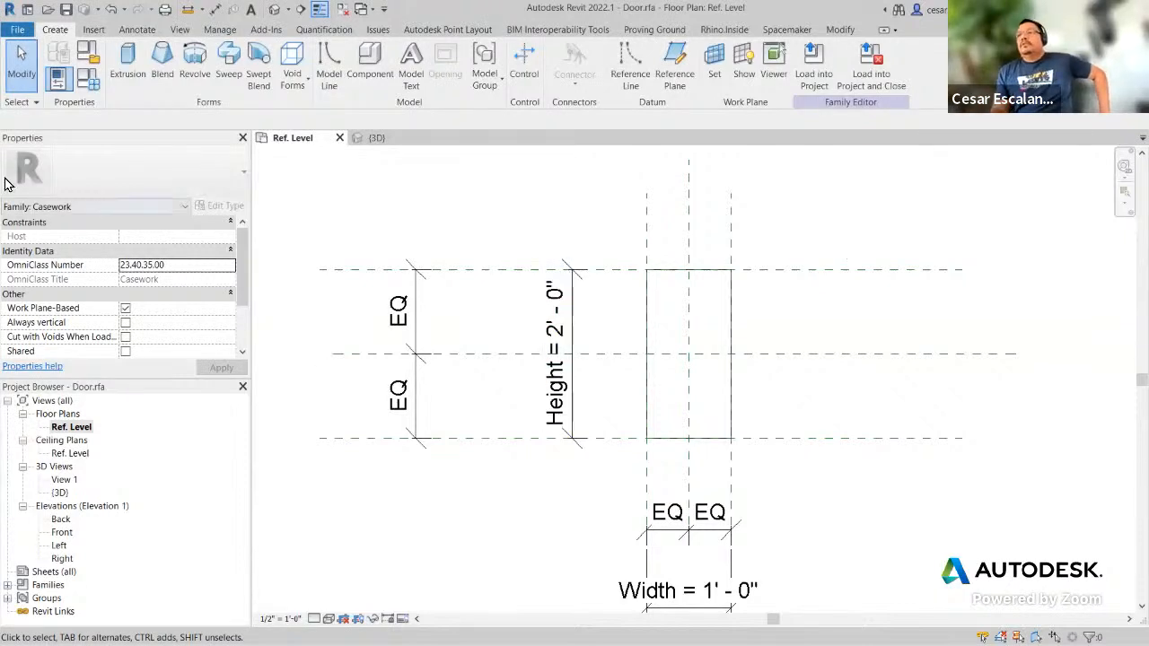
left_click(140, 30)
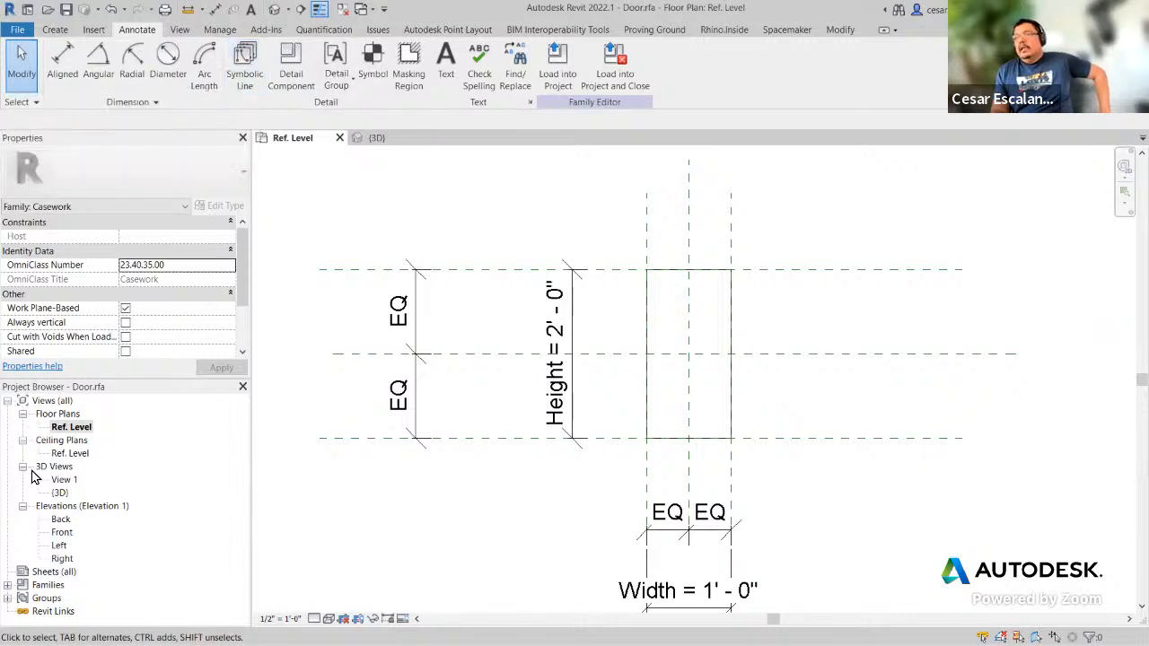
left_click(245, 76)
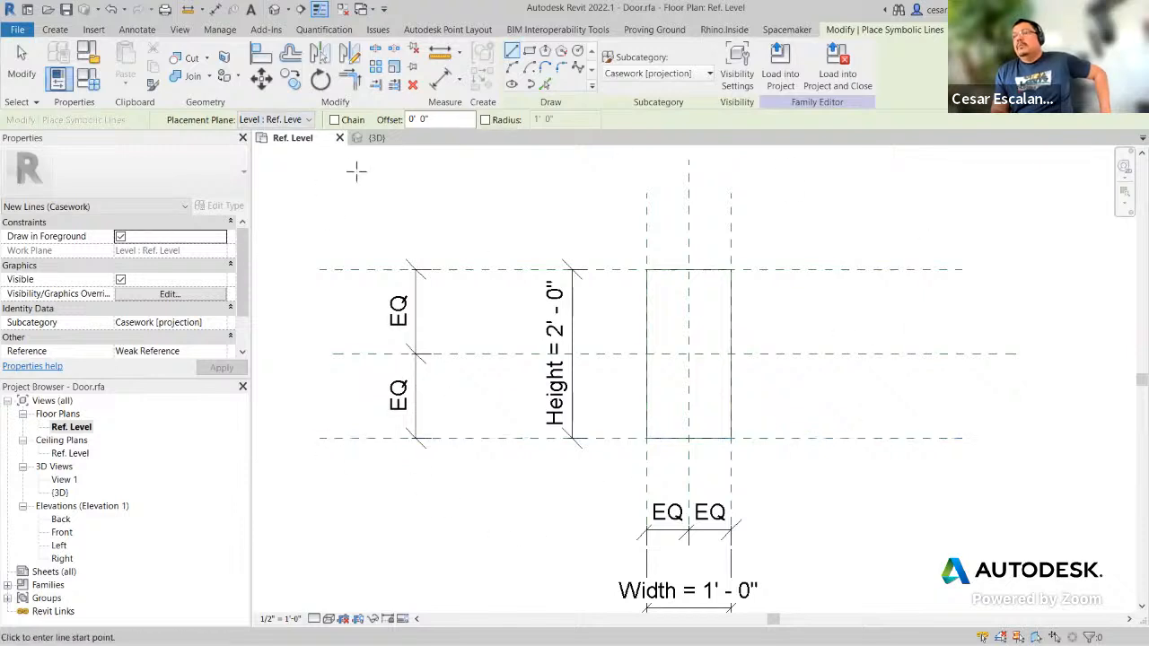
double_click(405, 120)
type("0 1")
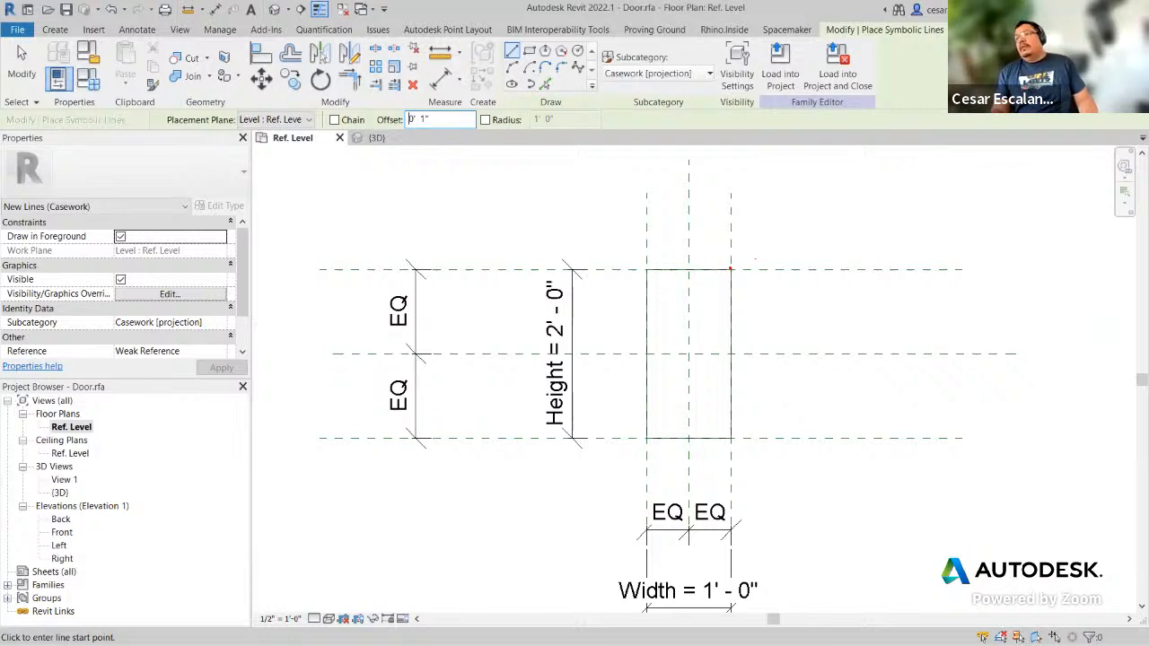
mouse_move(731, 269)
left_mouse_down()
mouse_move(648, 344)
mouse_move(717, 406)
mouse_move(731, 438)
left_mouse_up()
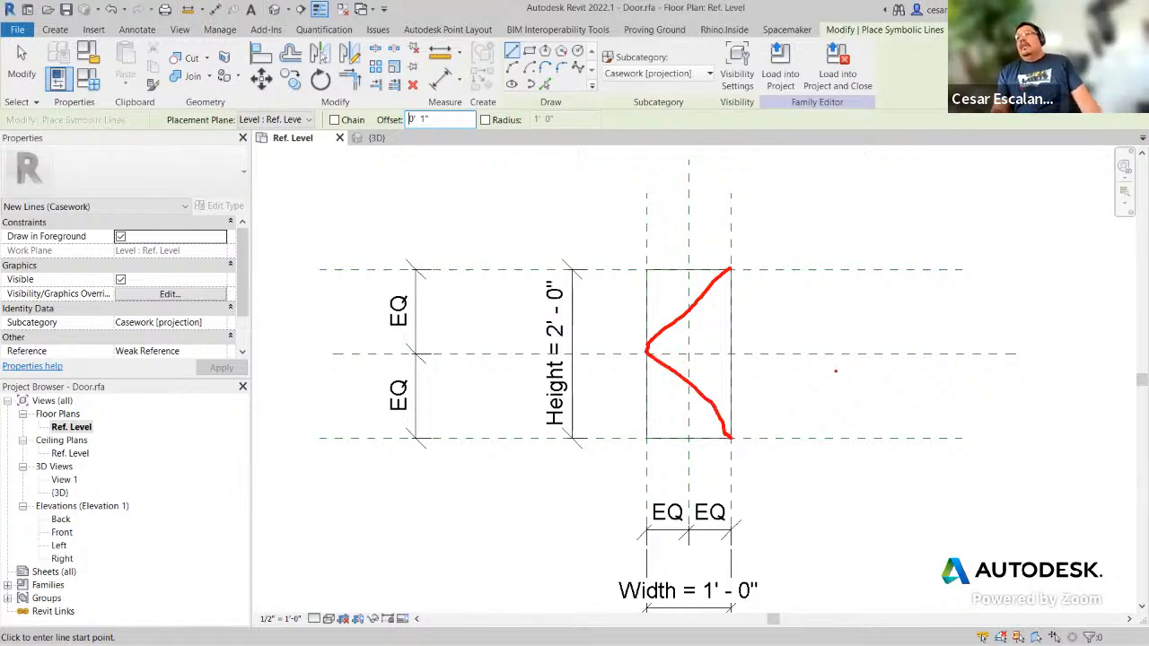
left_click(666, 75)
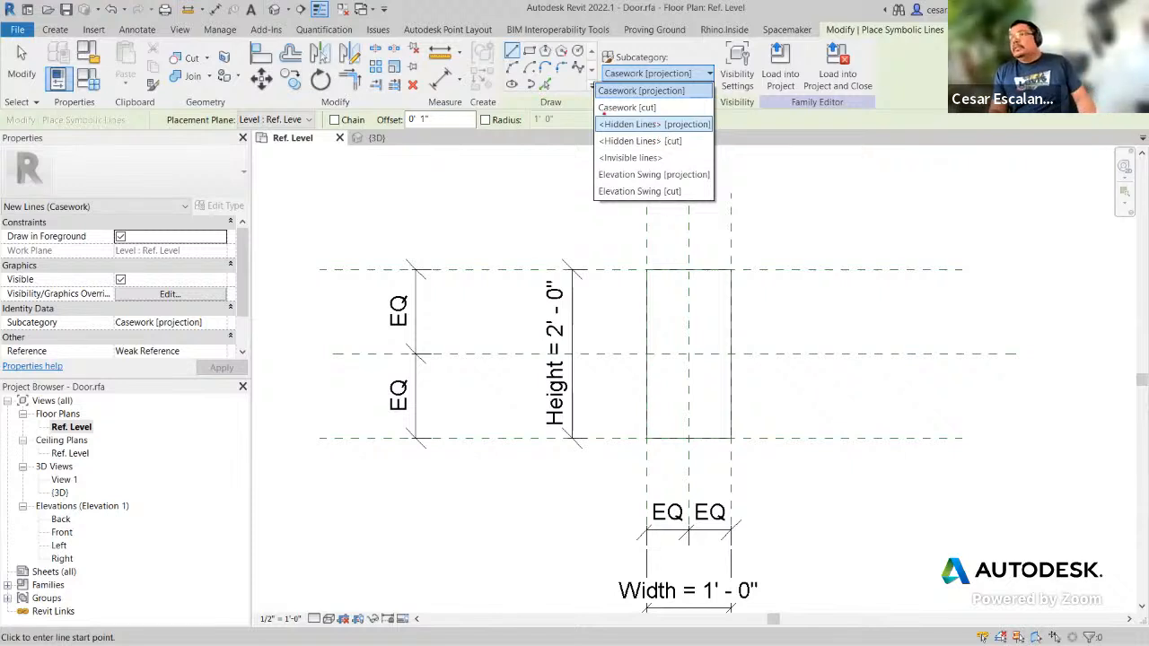
mouse_move(593, 112)
left_mouse_down()
mouse_move(706, 167)
mouse_move(734, 167)
left_mouse_up()
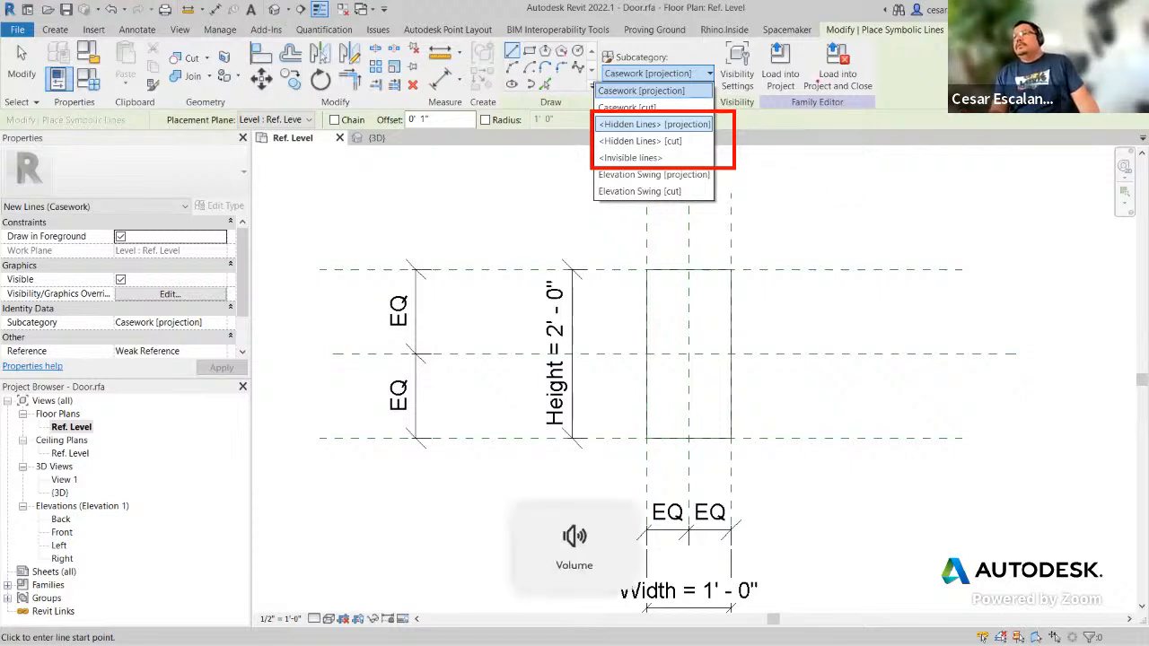
mouse_move(544, 118)
left_mouse_down()
mouse_move(586, 129)
mouse_move(576, 137)
left_mouse_up()
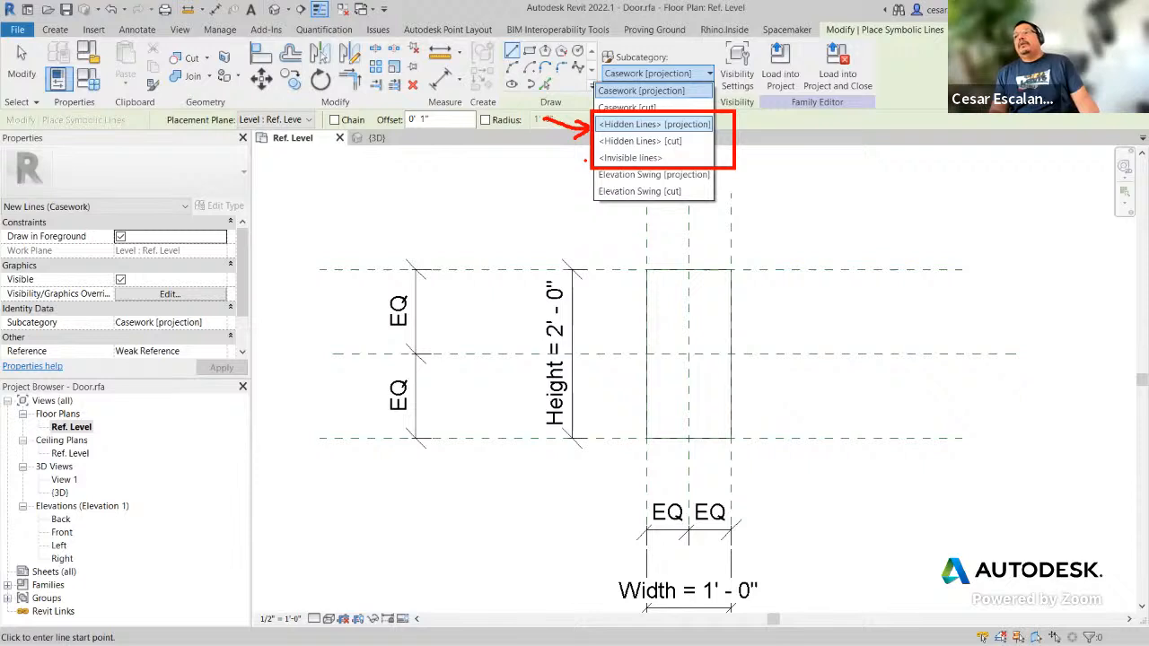
left_click(687, 73)
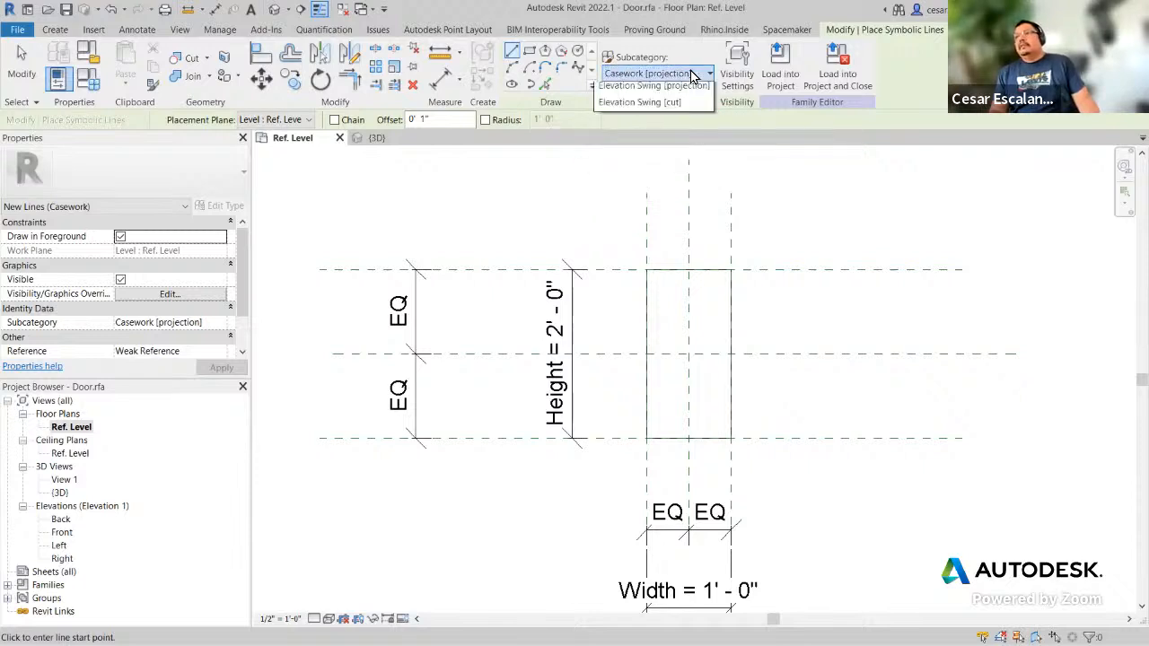
left_click(664, 133)
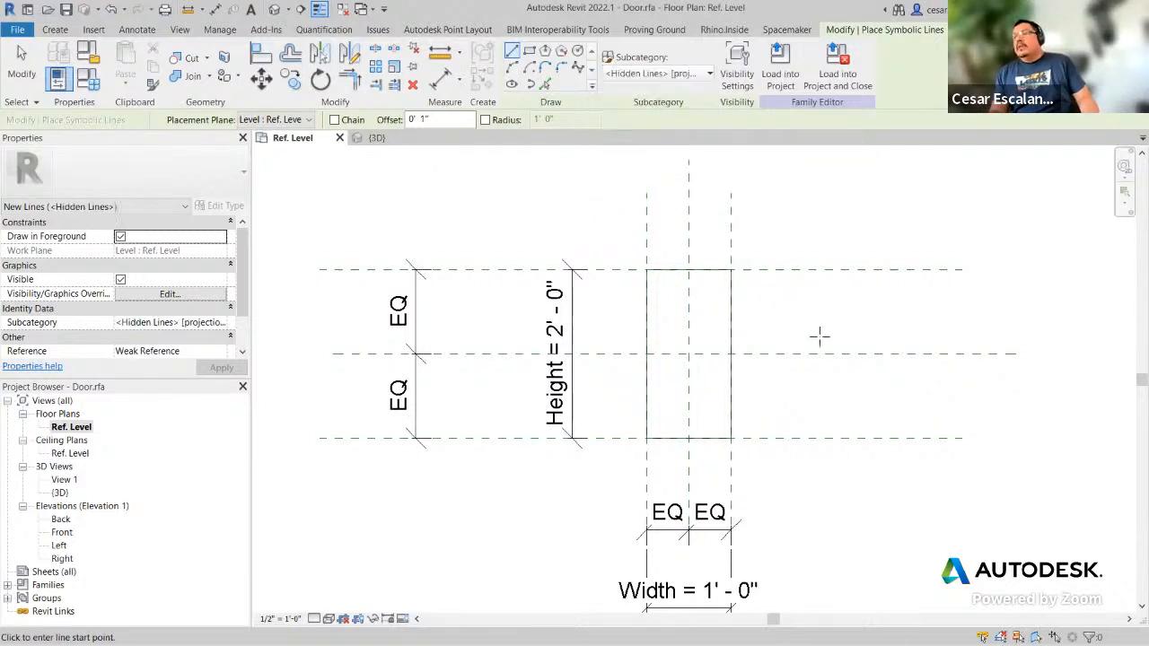
scroll(787, 334, "up", 2)
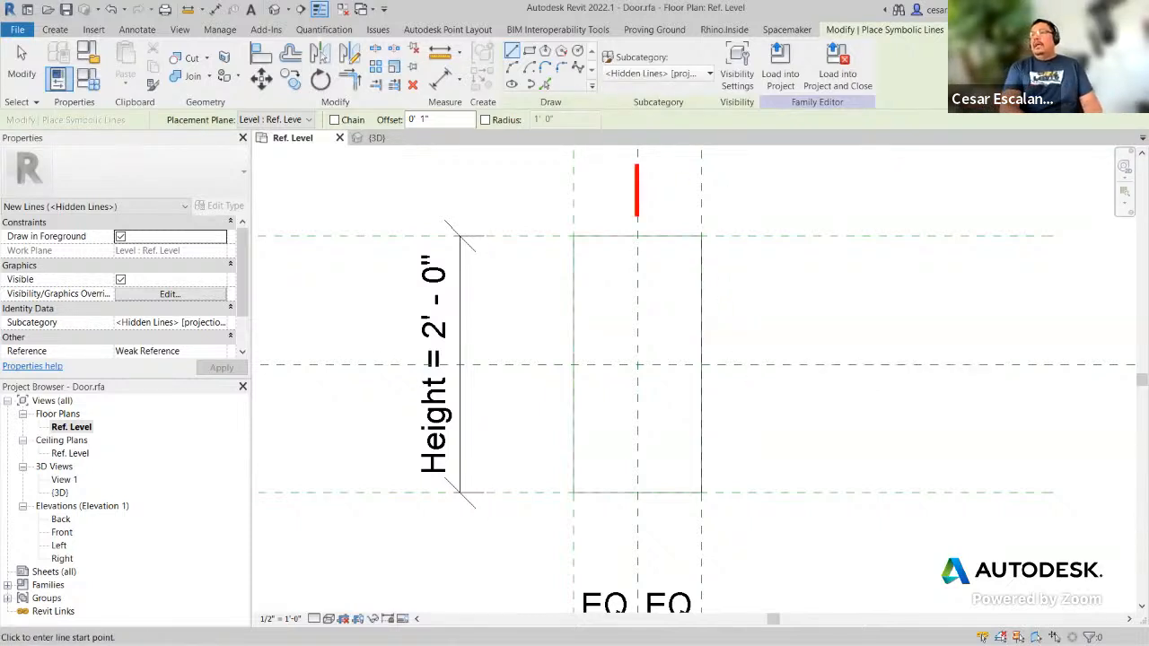
type("SI = ")
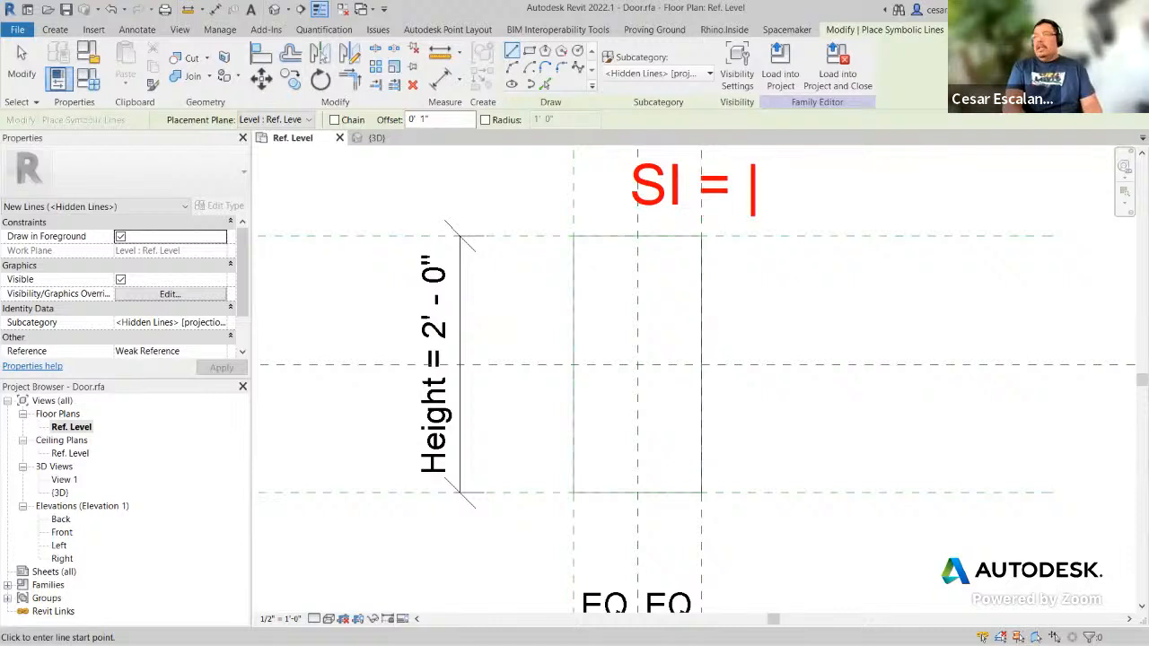
type("Snap Interna")
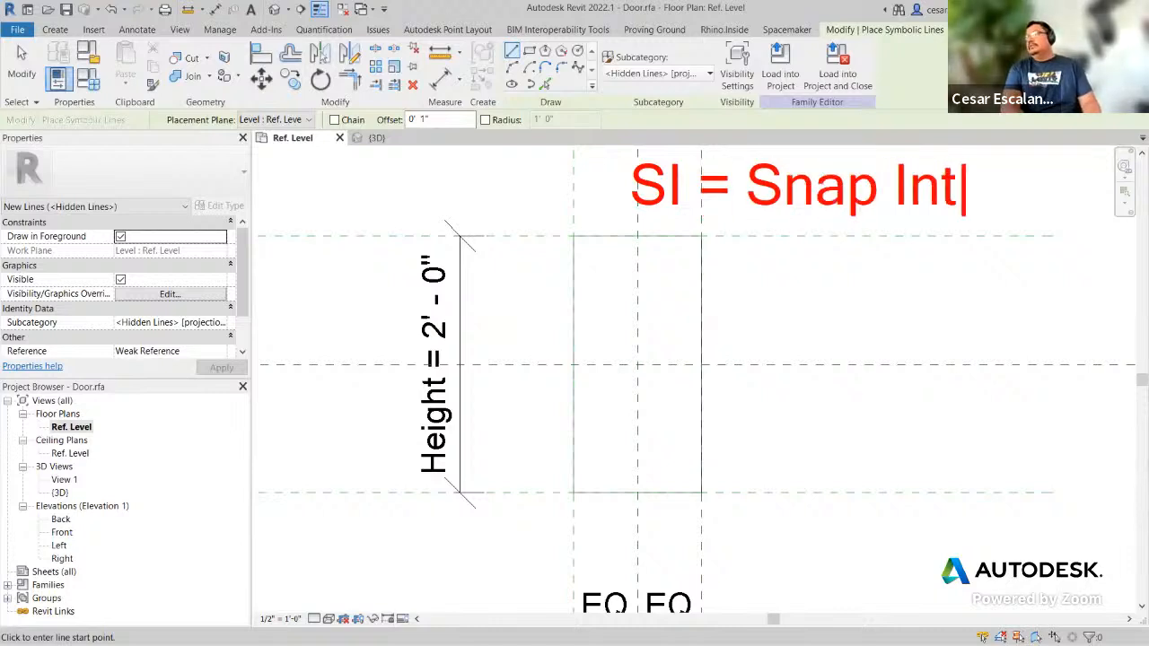
key("BackSpace")
key("BackSpace")
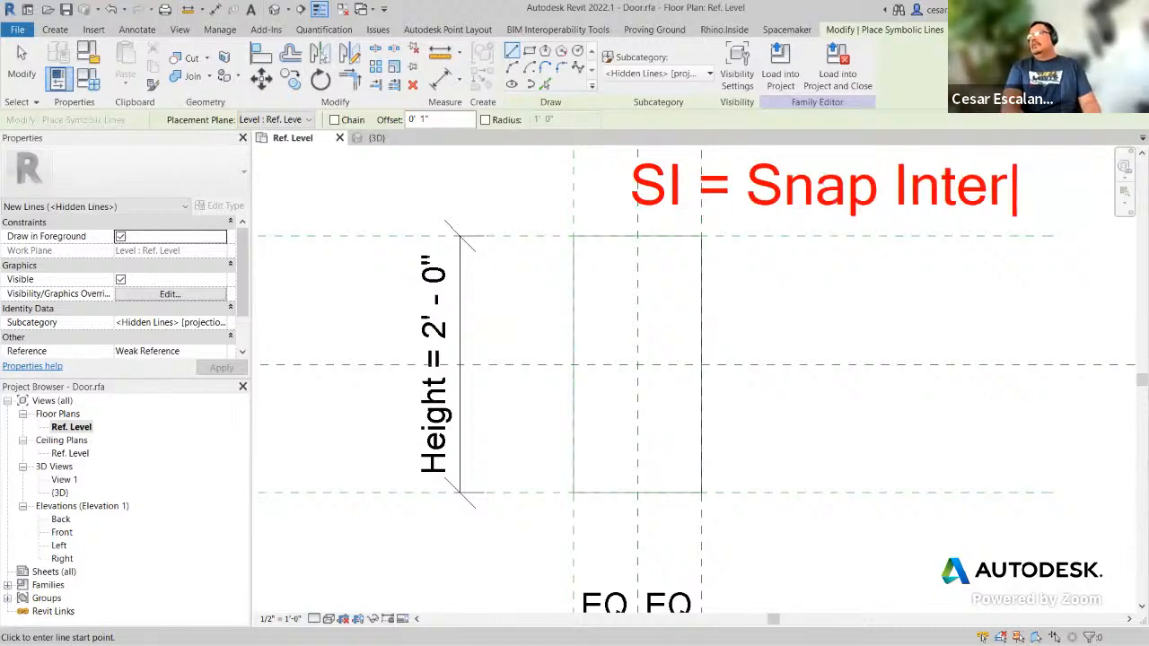
type("sectio")
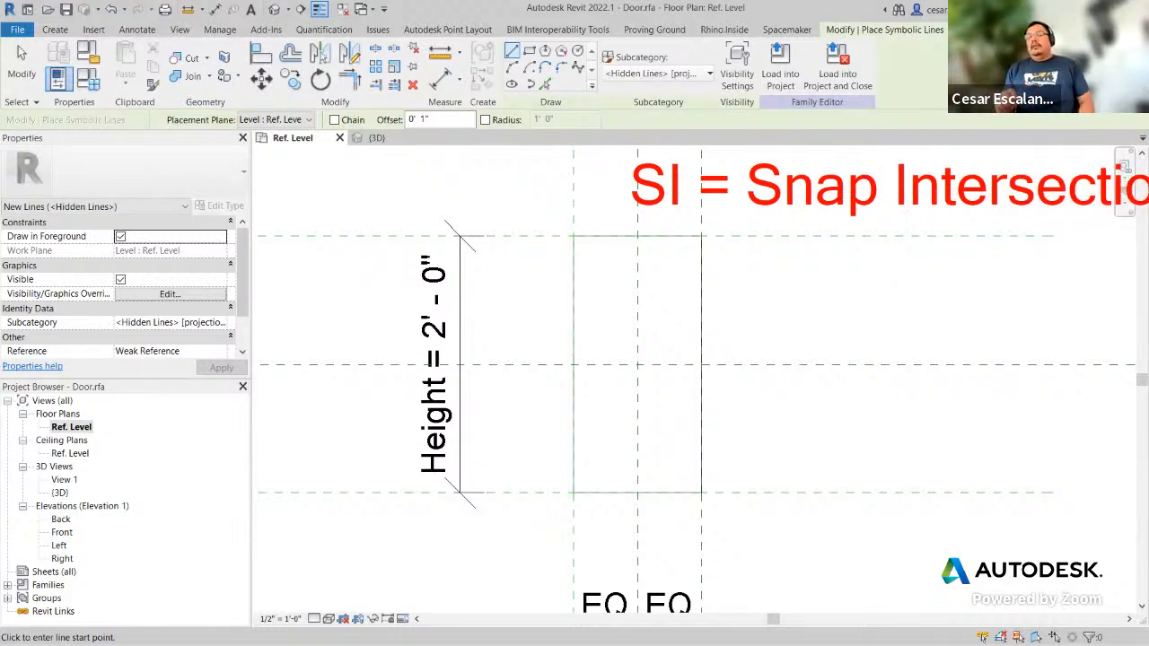
key("XF86AudioMute")
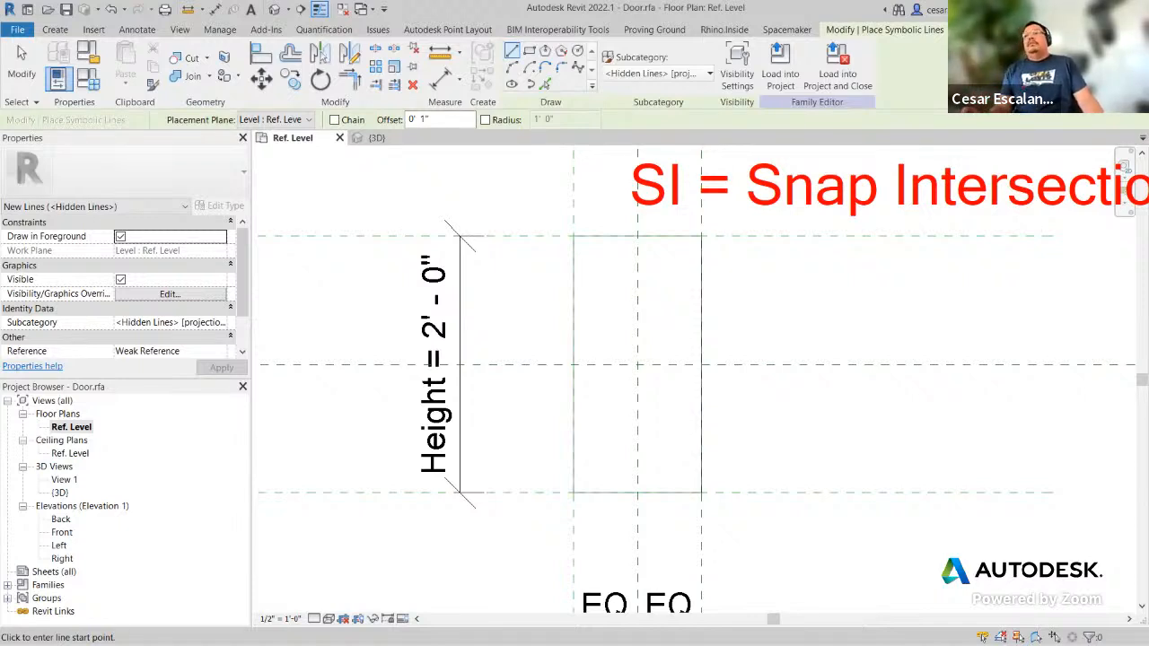
left_click(701, 236)
left_click(837, 236)
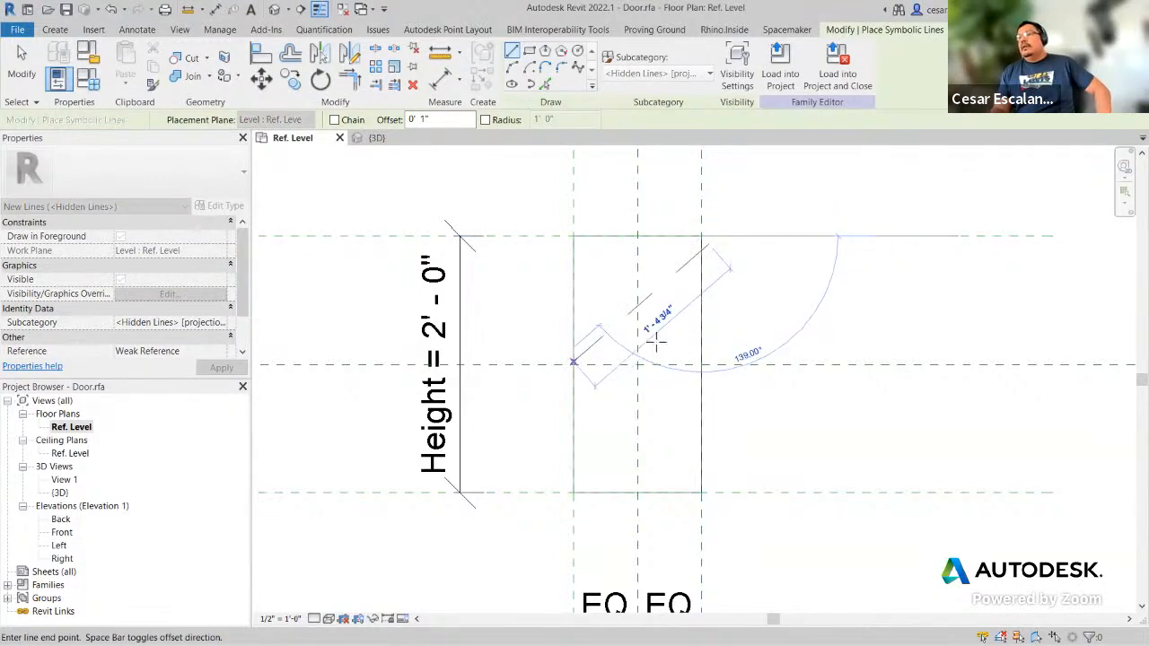
key("Escape")
key("Escape")
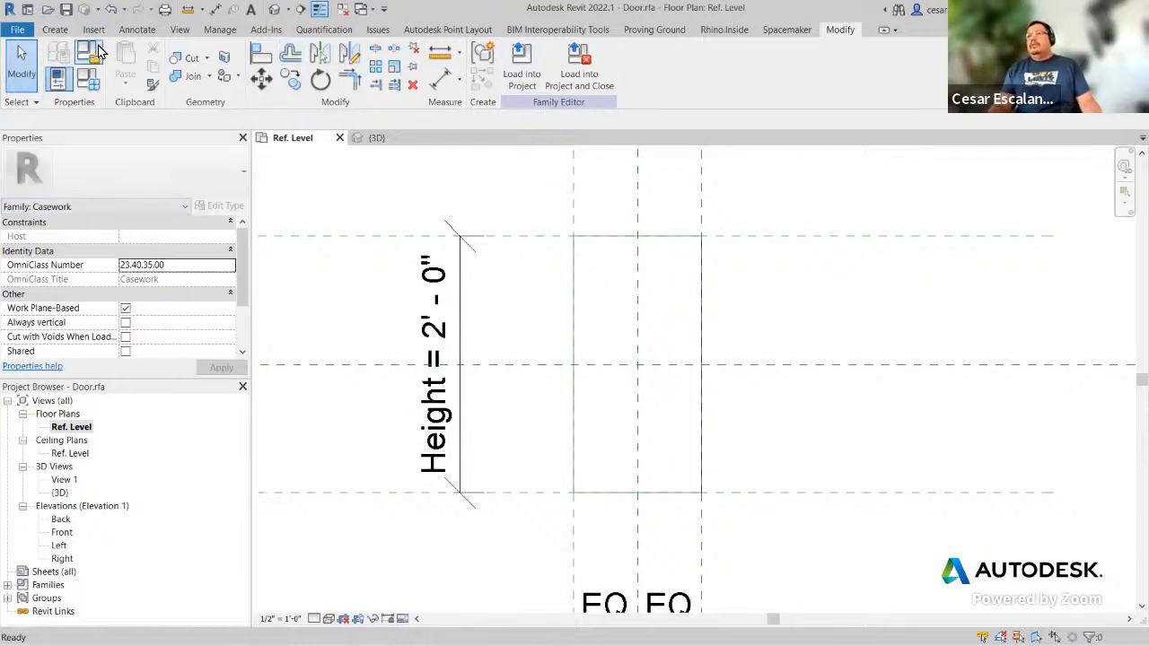
Step: Draw a <Hidden Lines> symbolic line from the door panel's upper-right corner to the reference plane intersection midway up its left edge
left_click(55, 31)
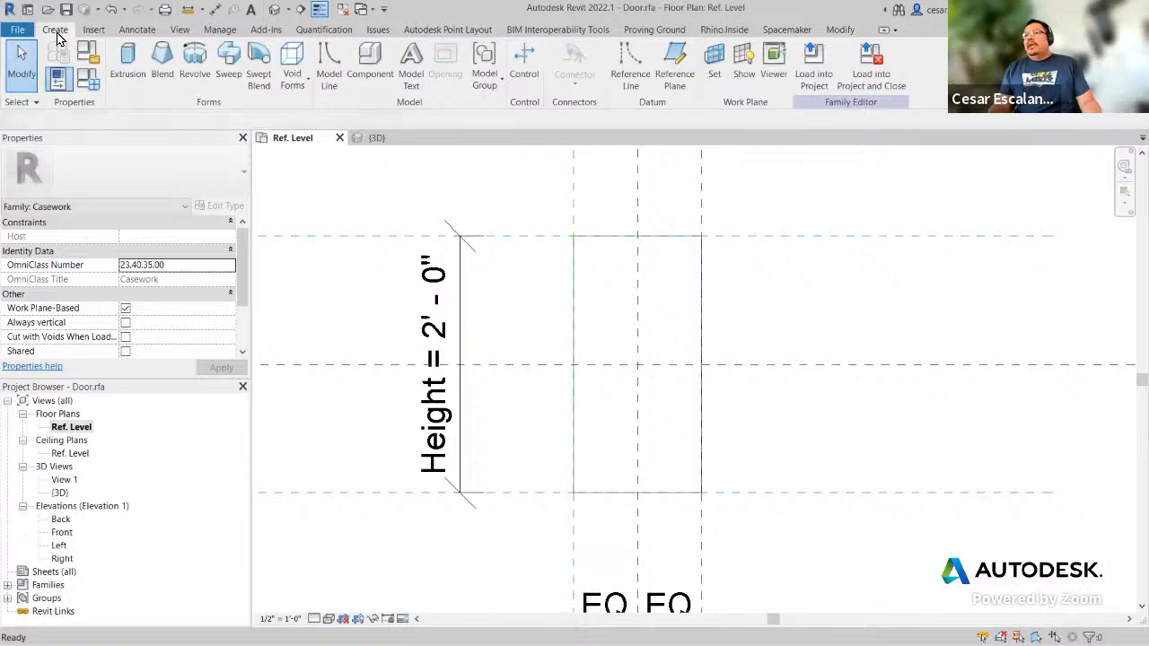
left_click(135, 30)
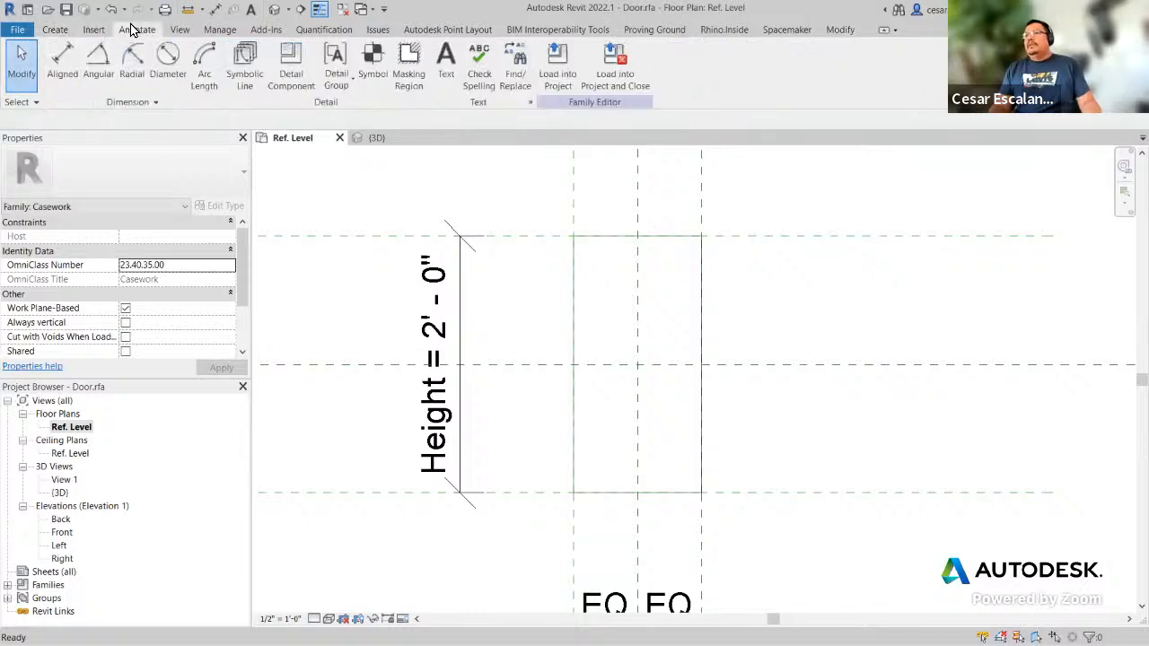
left_click(246, 76)
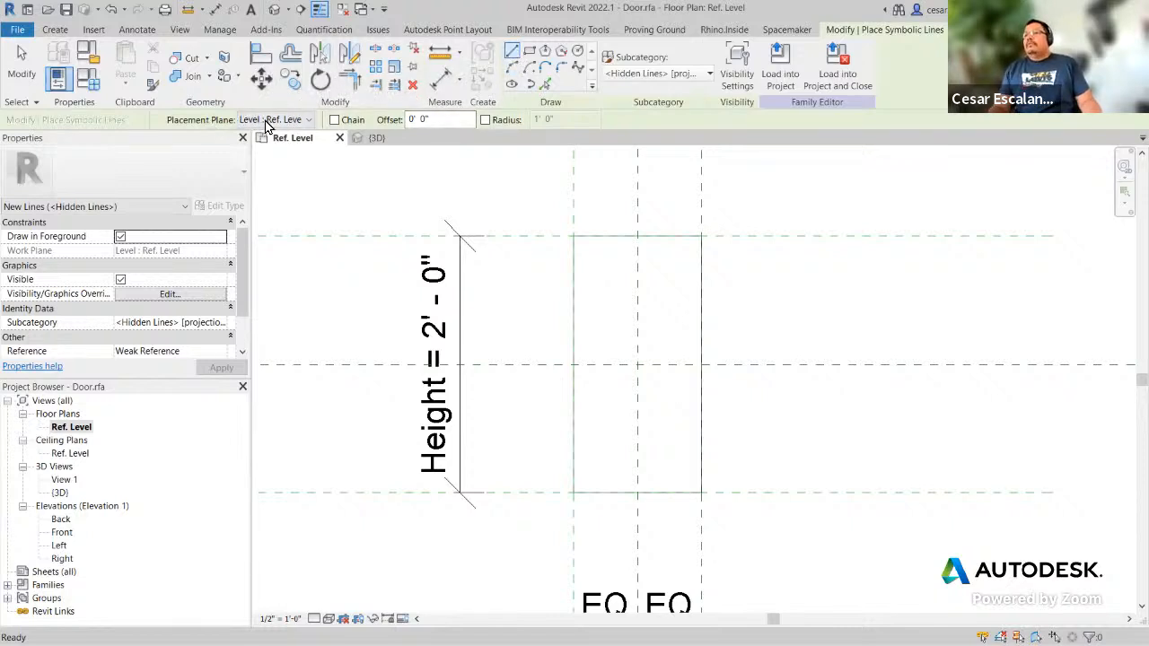
left_click(510, 56)
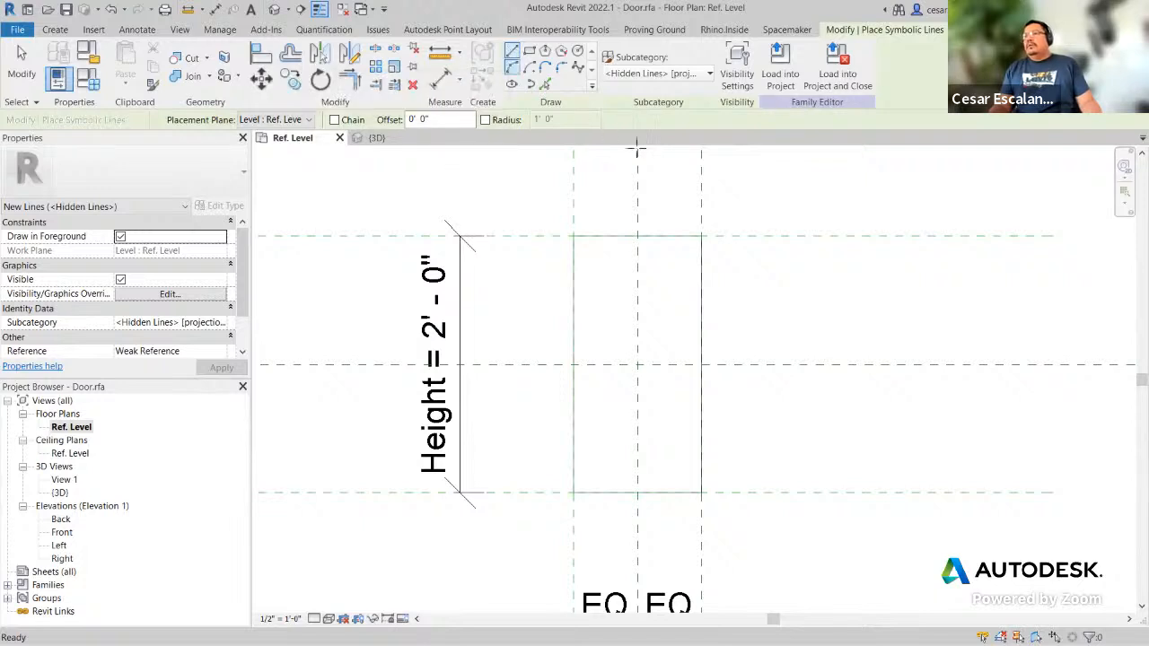
left_click(701, 235)
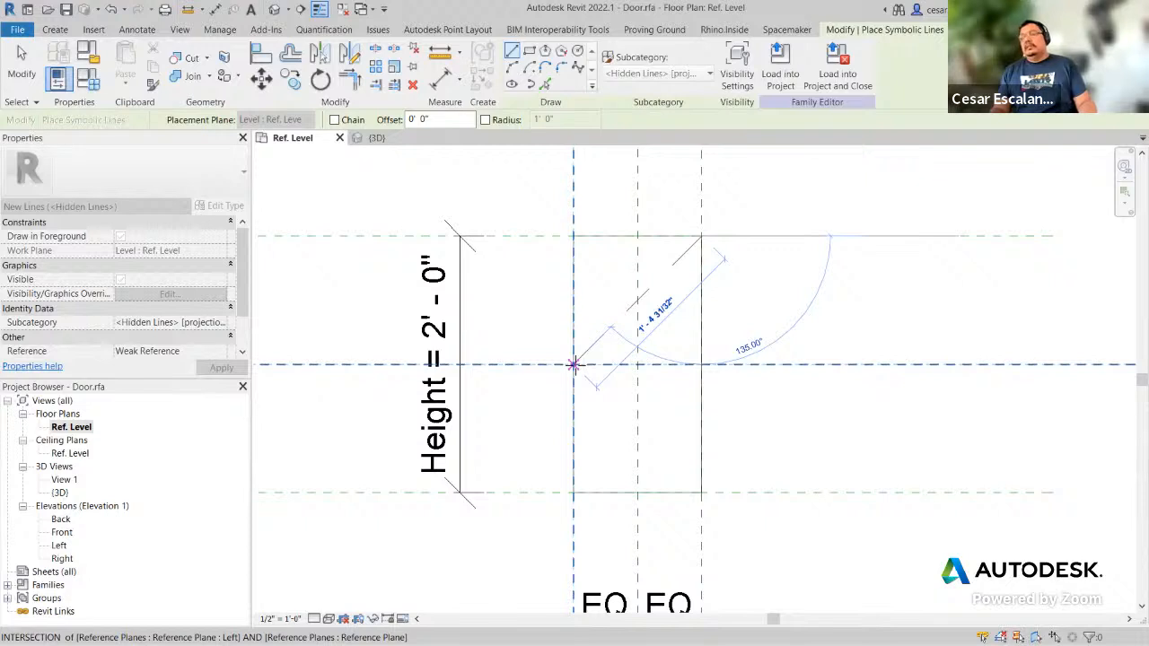
left_click(574, 363)
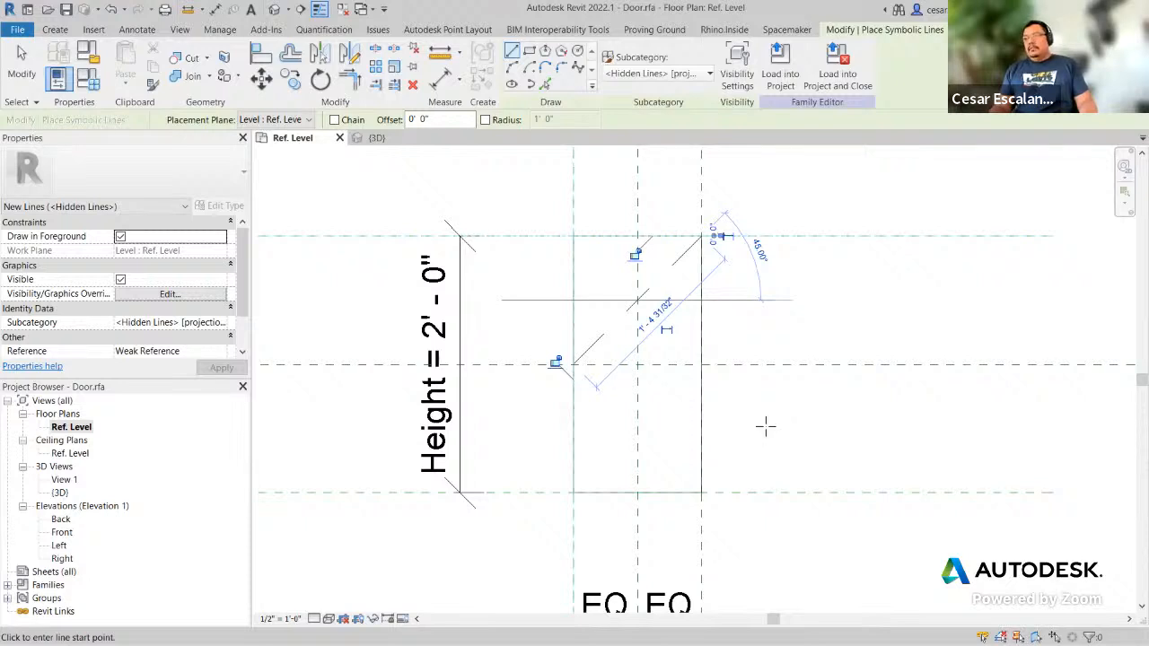
Step: Draw a second hidden symbolic line from the midpoint of the door's left edge to its lower-right corner
left_click(514, 52)
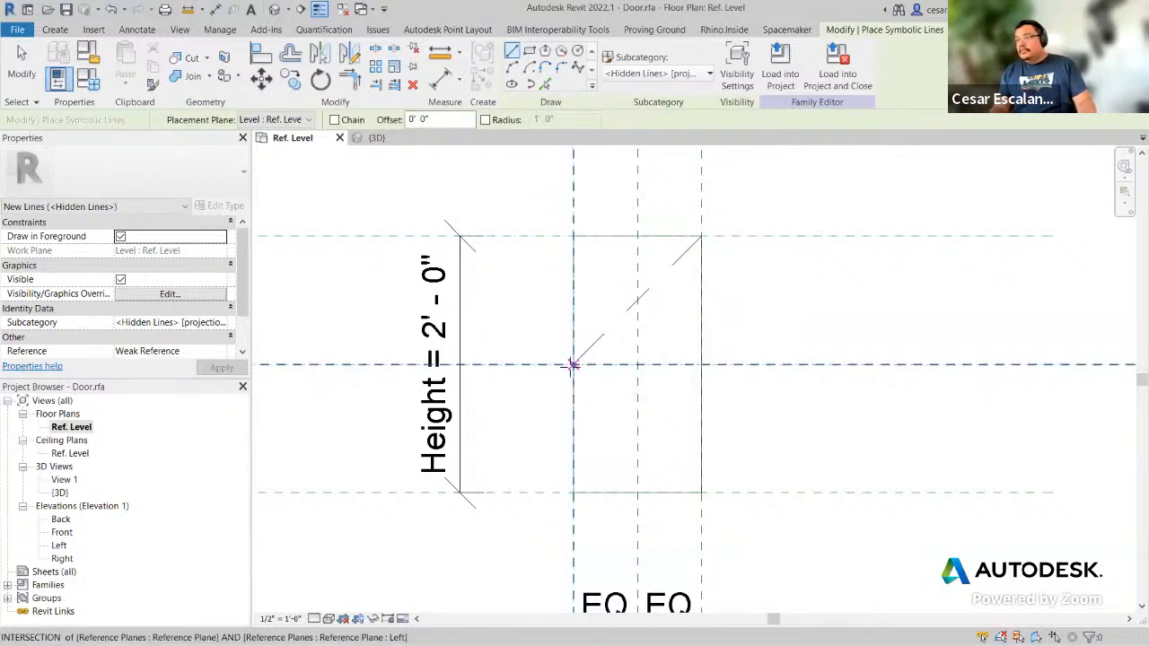
left_click(574, 363)
left_click(701, 493)
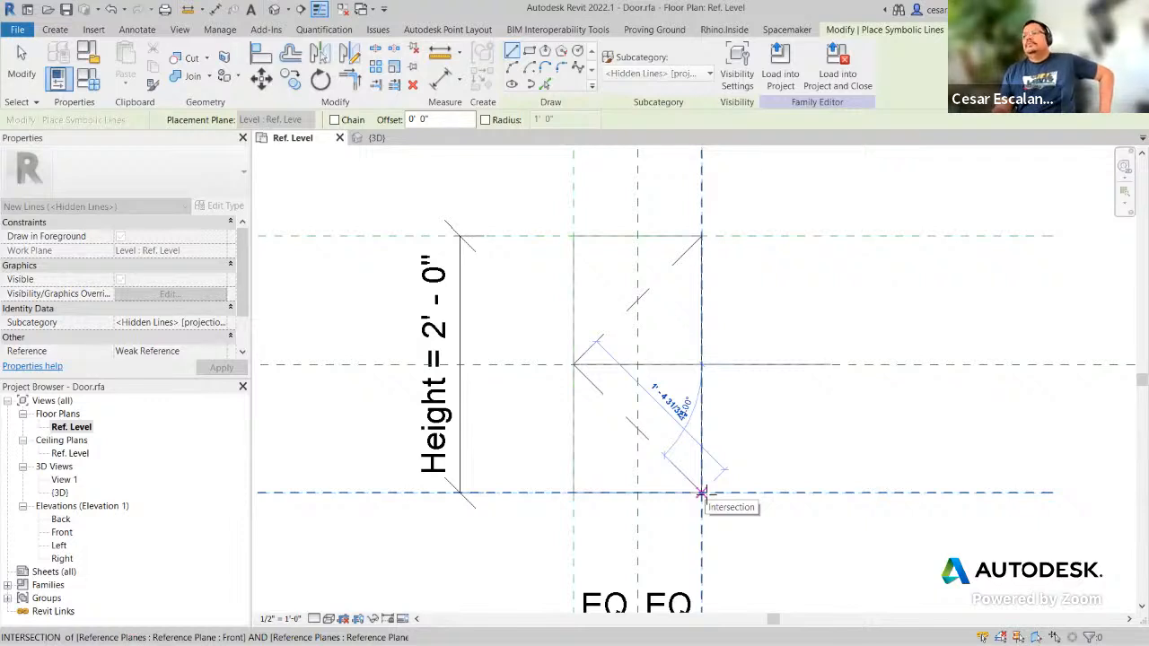
left_click(701, 493)
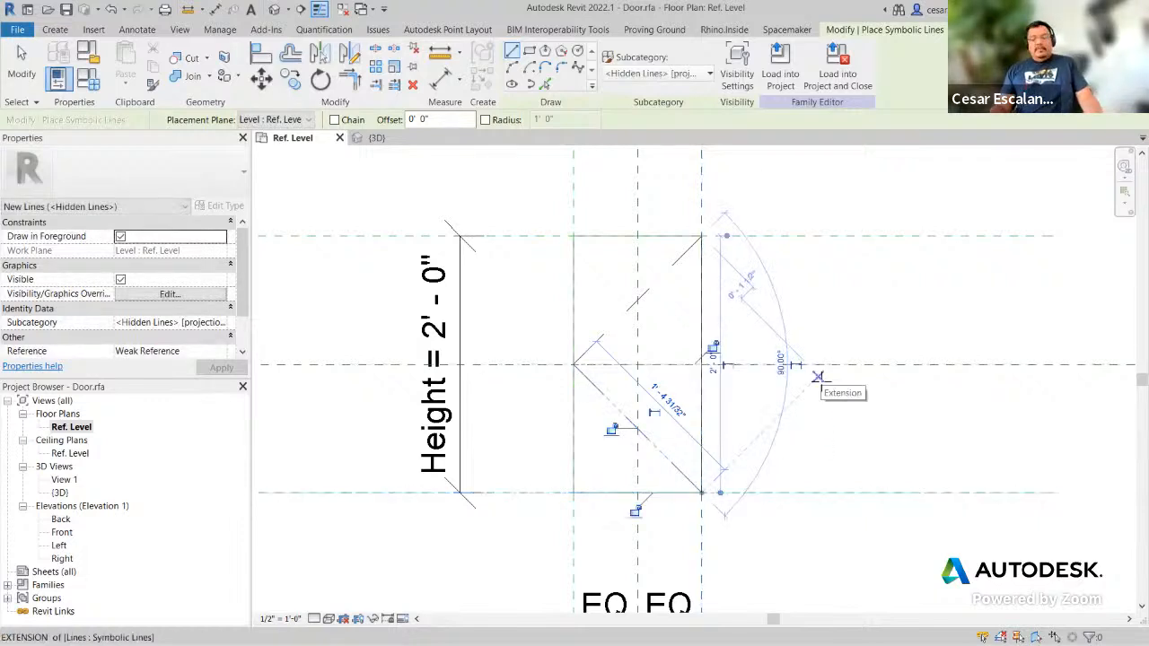
key("Escape")
key("Escape")
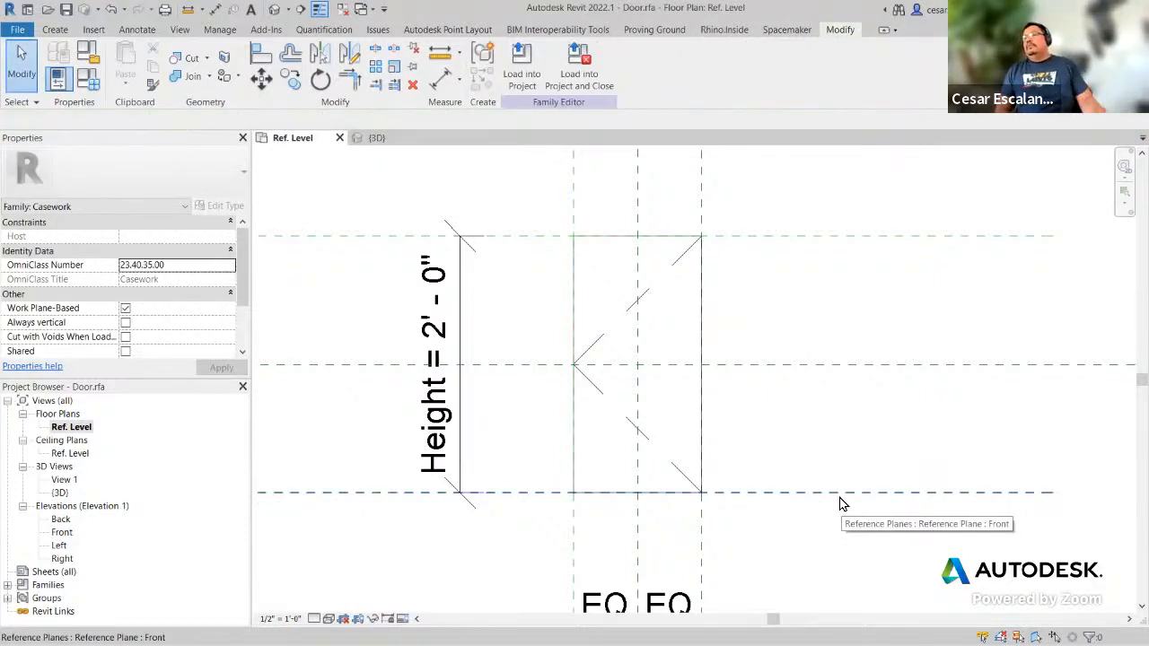
Step: Flex the door family by setting its Width parameter to 2' 0" and accept the family types
left_click(97, 79)
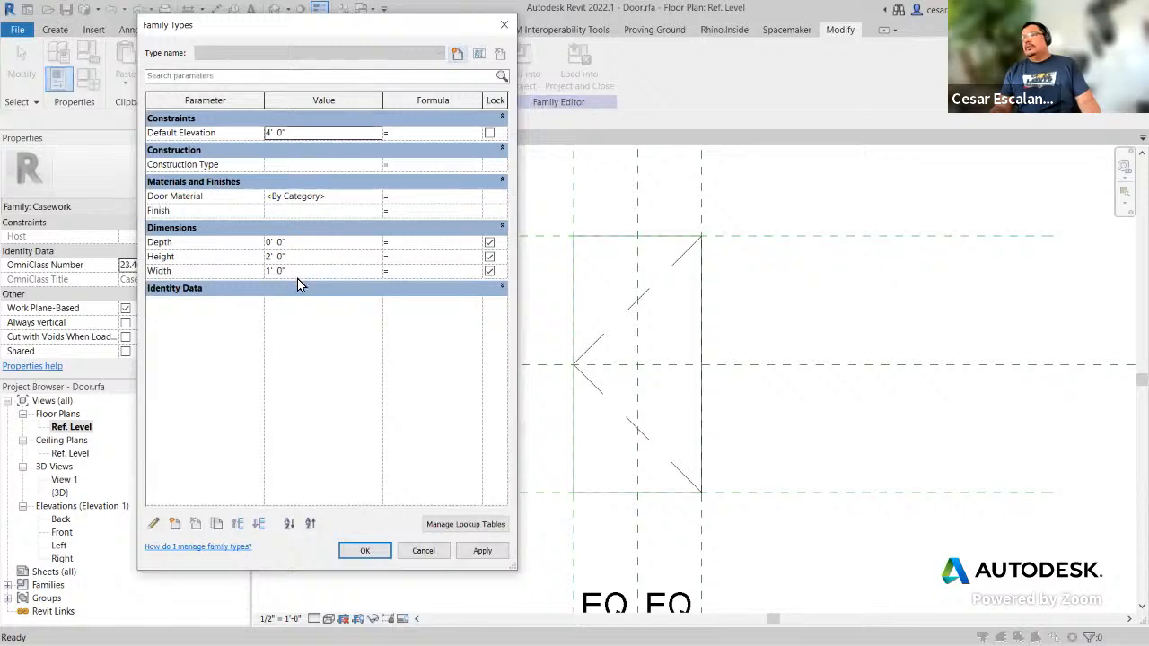
left_click(297, 274)
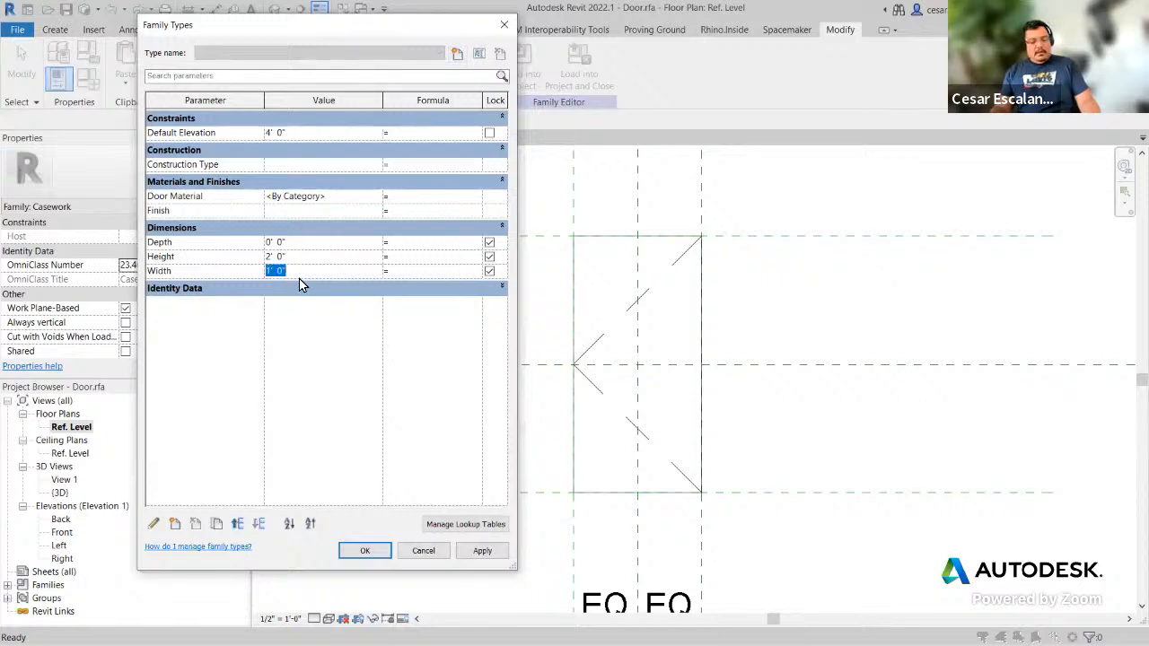
type("2")
left_click(483, 551)
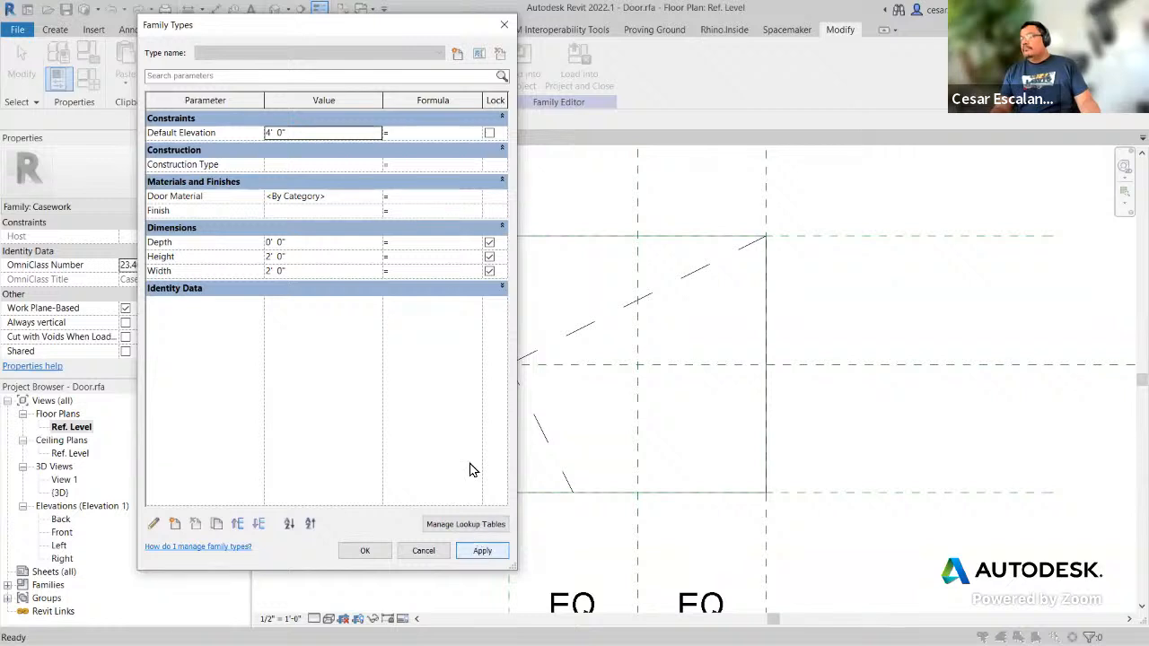
left_click_drag(376, 41, 63, 110)
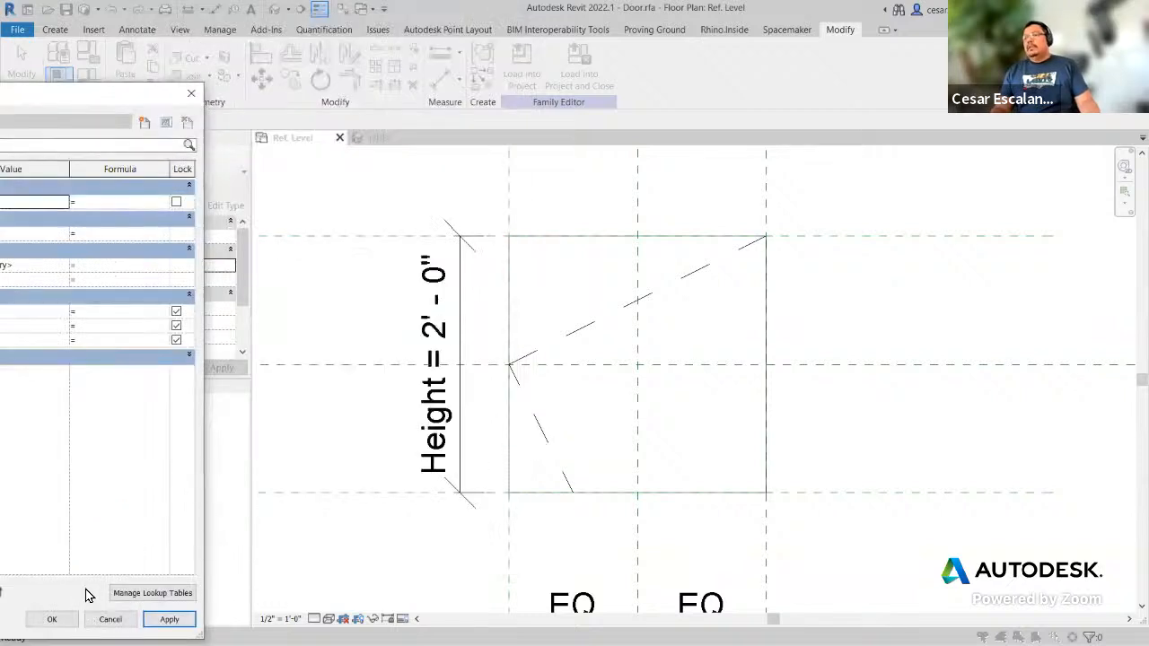
left_click(52, 619)
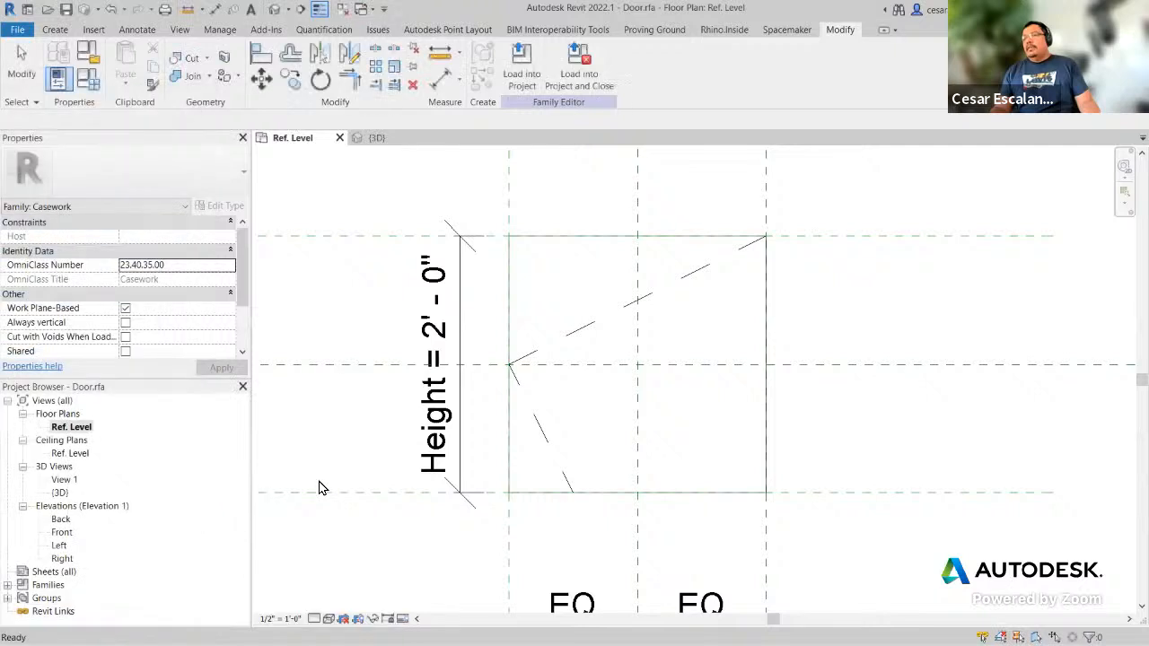
Step: Delete the lower diagonal symbolic line and redraw it from the door's lower-right corner to the reference plane intersection midway up its left edge
left_click(545, 444)
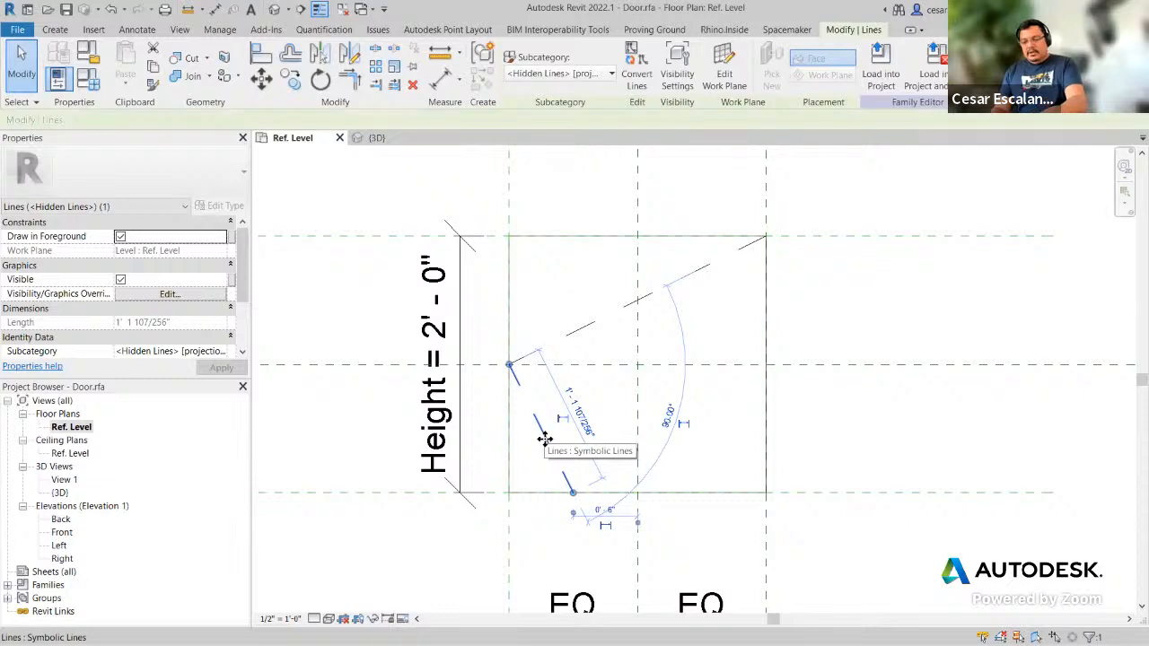
key("Delete")
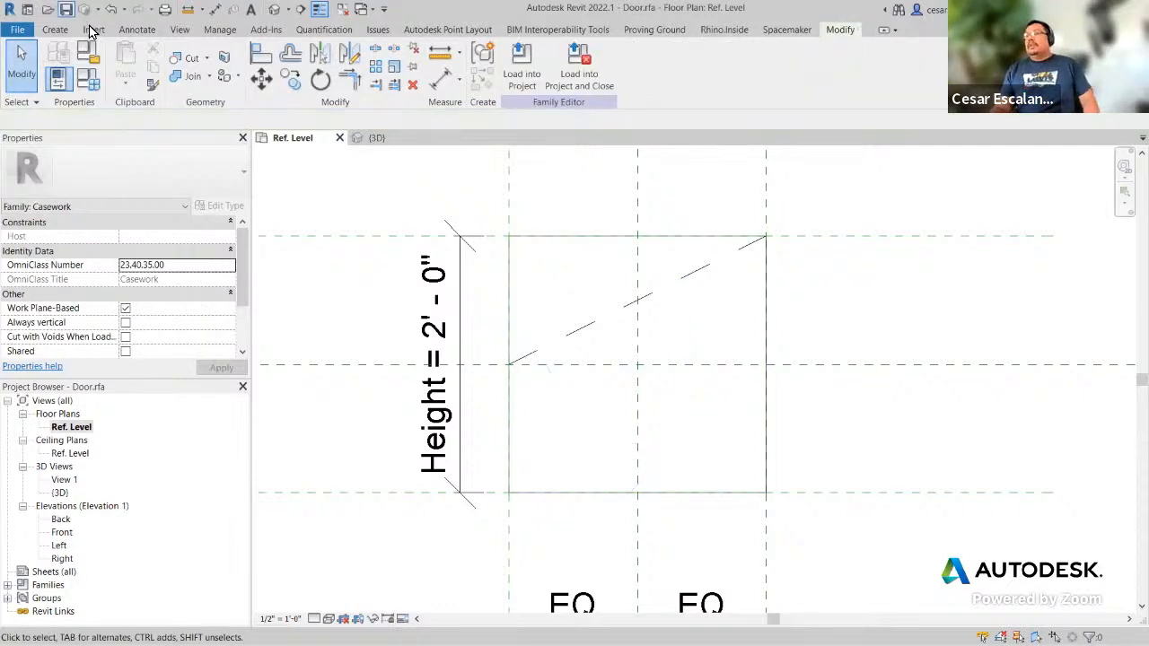
left_click(144, 33)
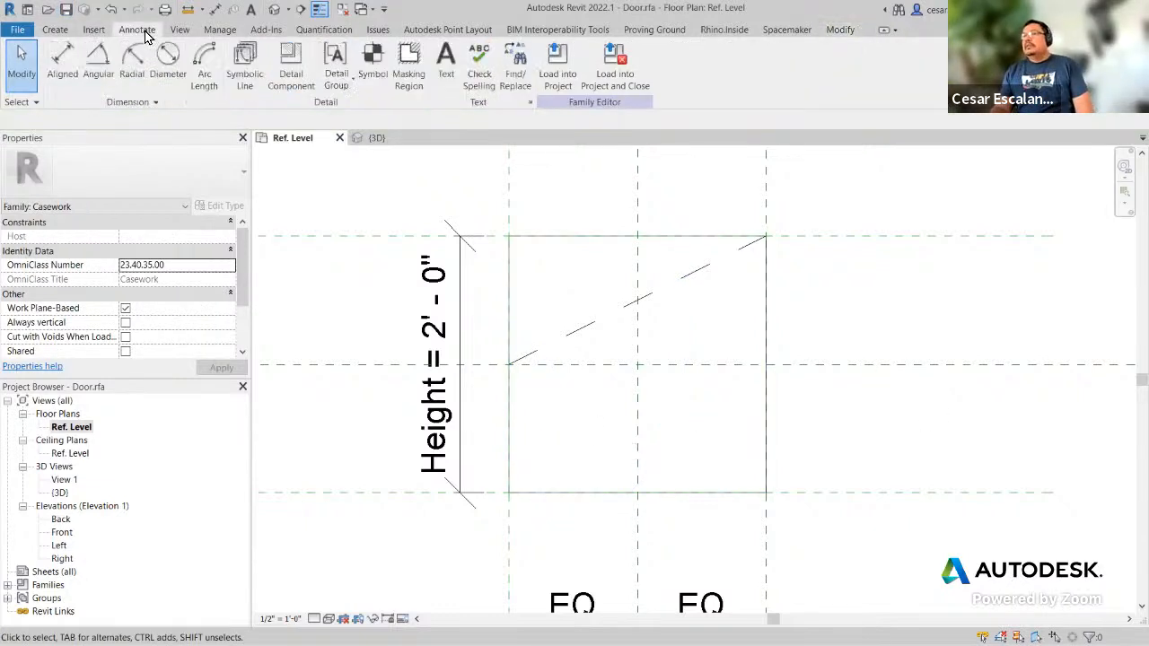
left_click(246, 68)
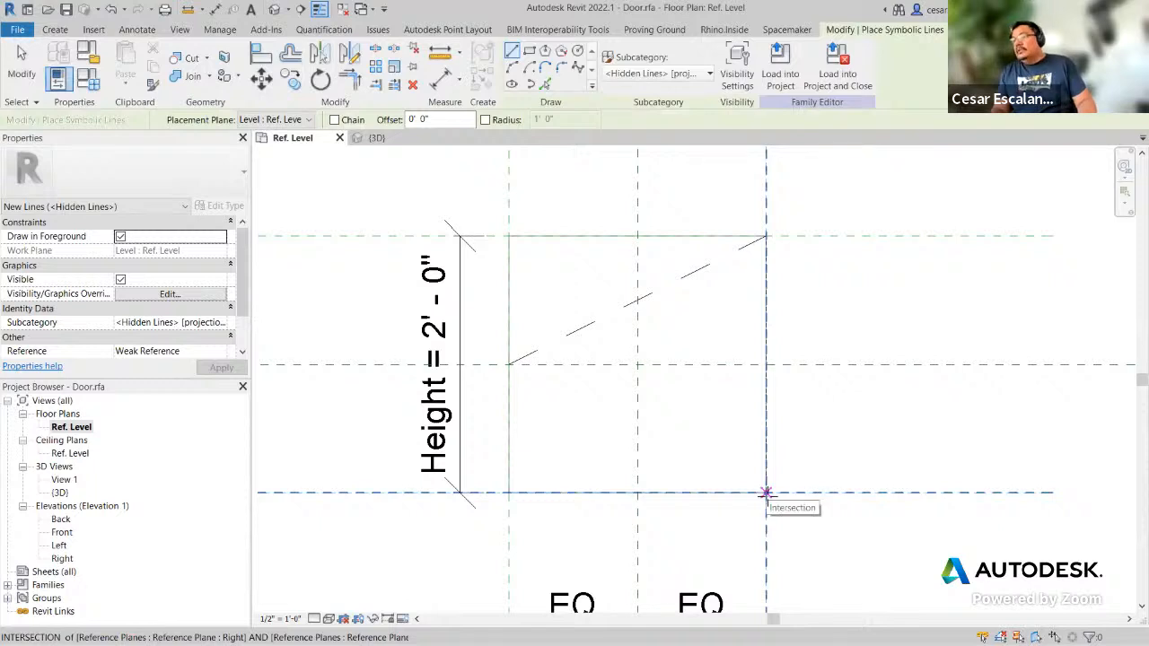
left_click(766, 493)
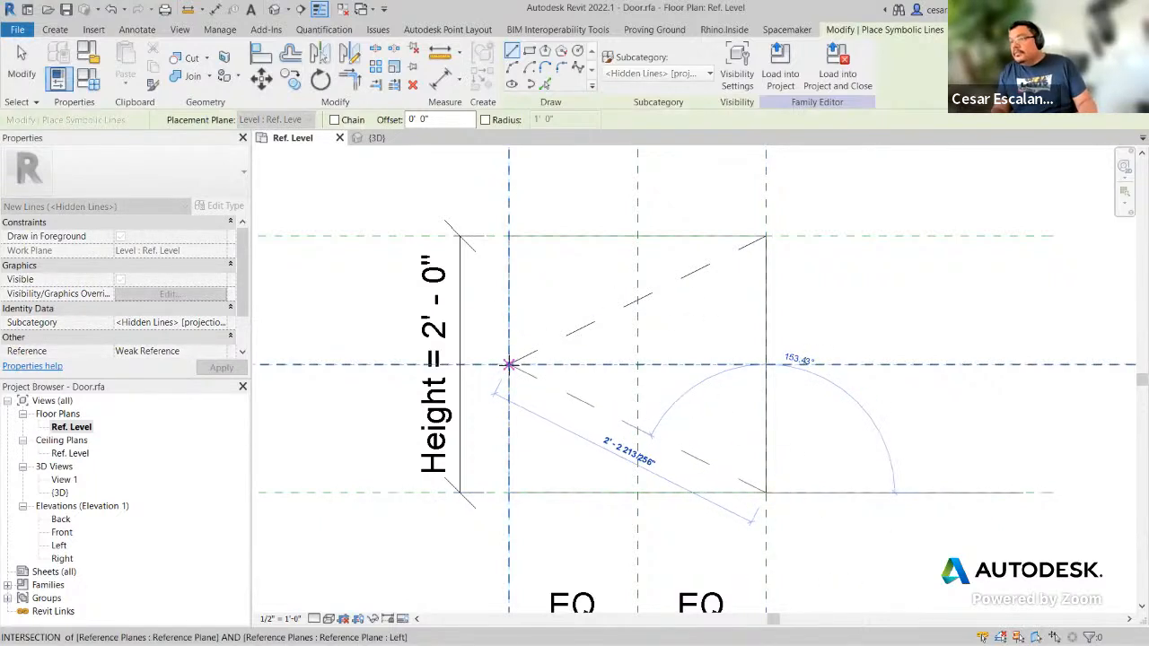
left_click(509, 365)
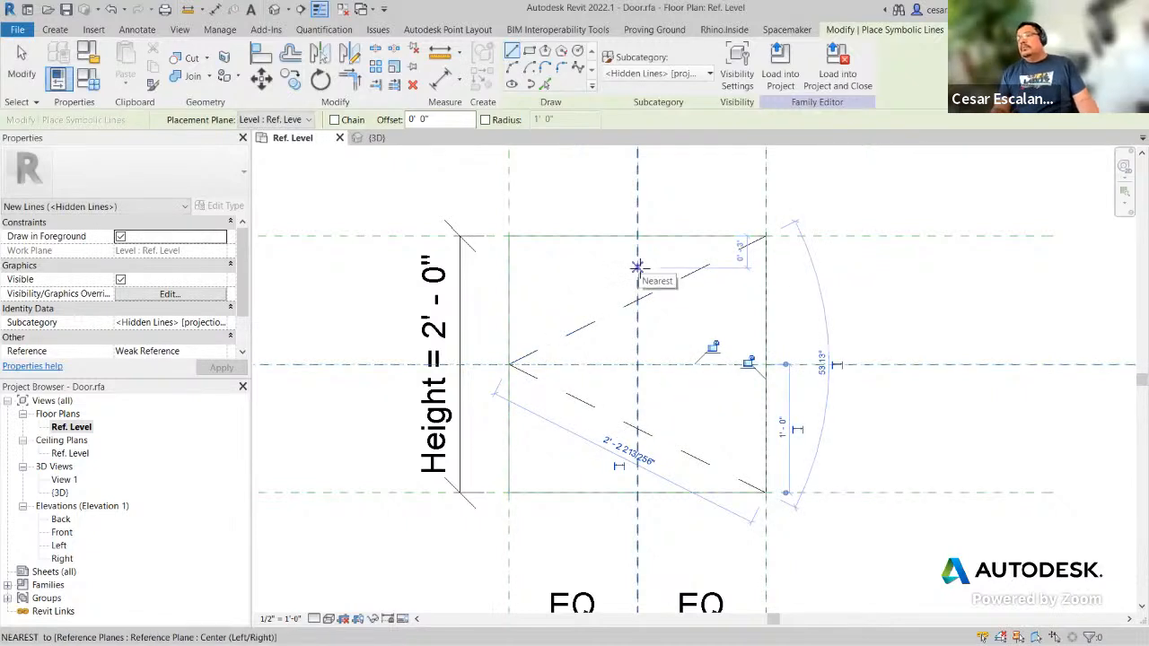
key("Escape")
key("Escape")
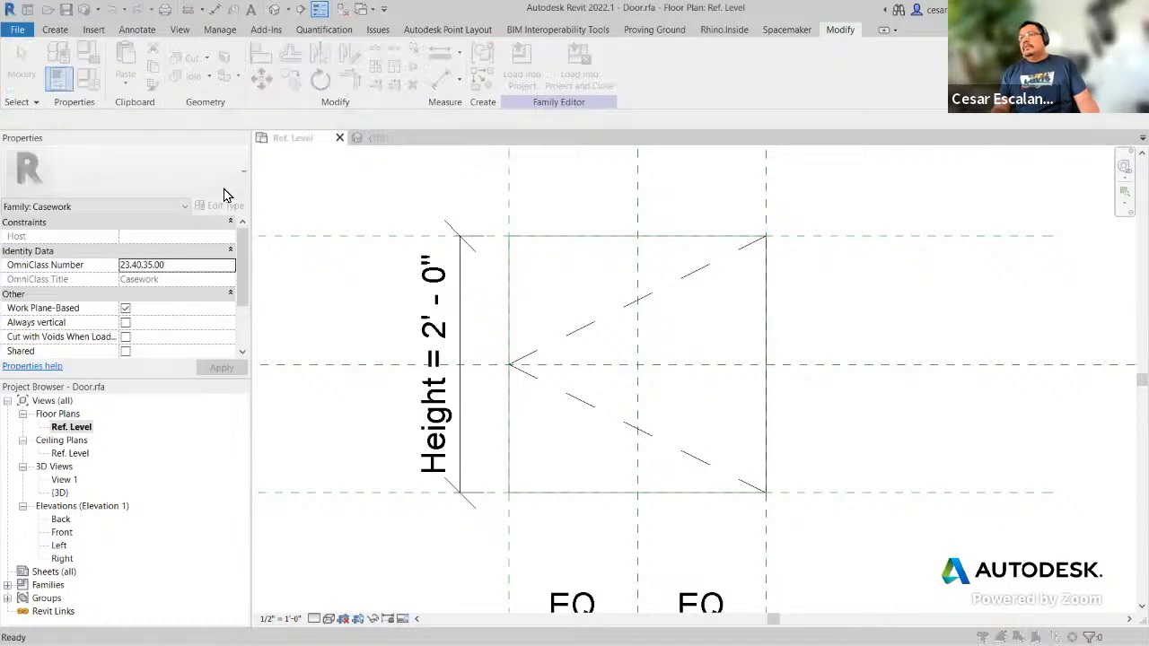
Step: Flex the door's Height parameter in the family types, applying 1' 0" first and 3' 0" second
left_click(221, 205)
left_click(159, 325)
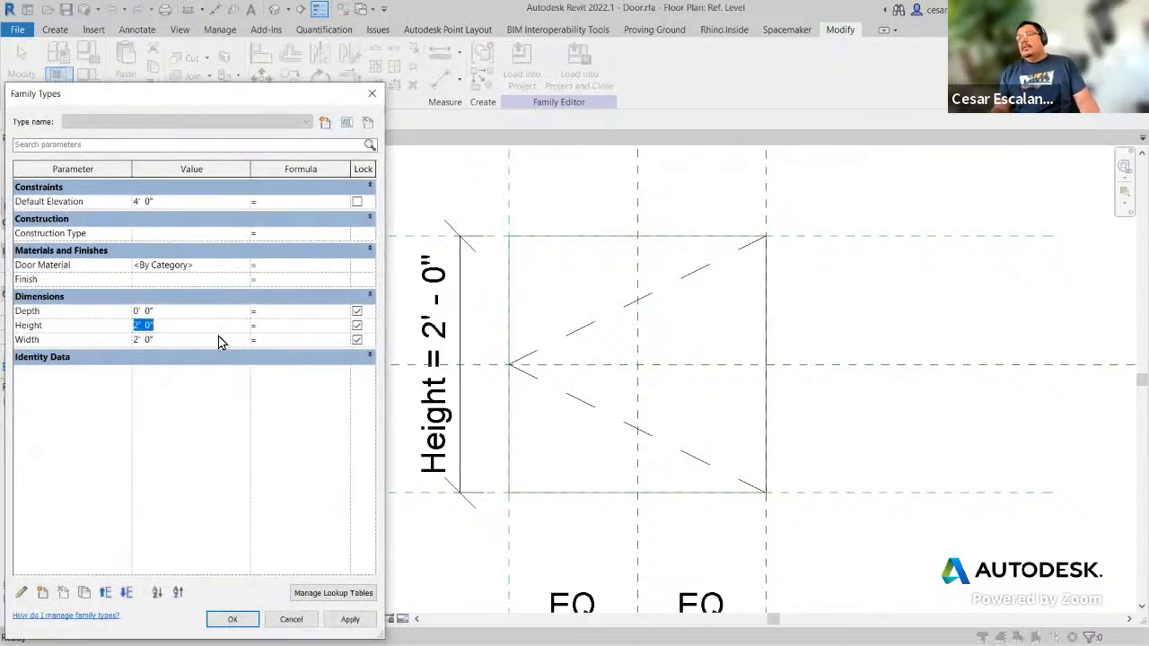
type("1")
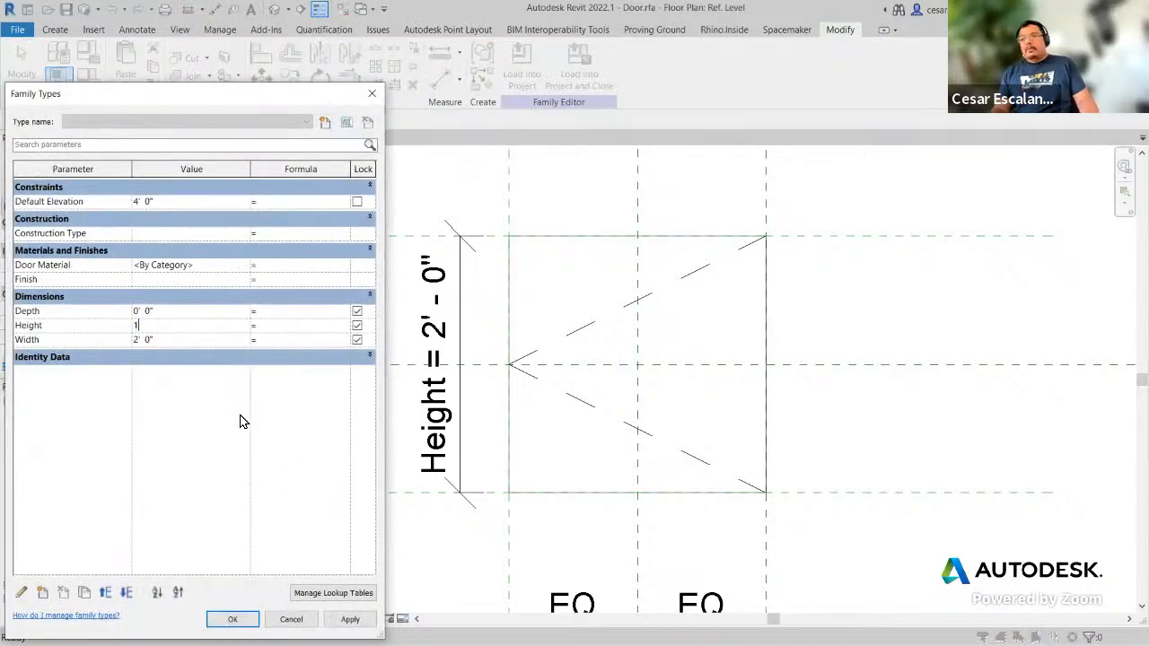
left_click(350, 619)
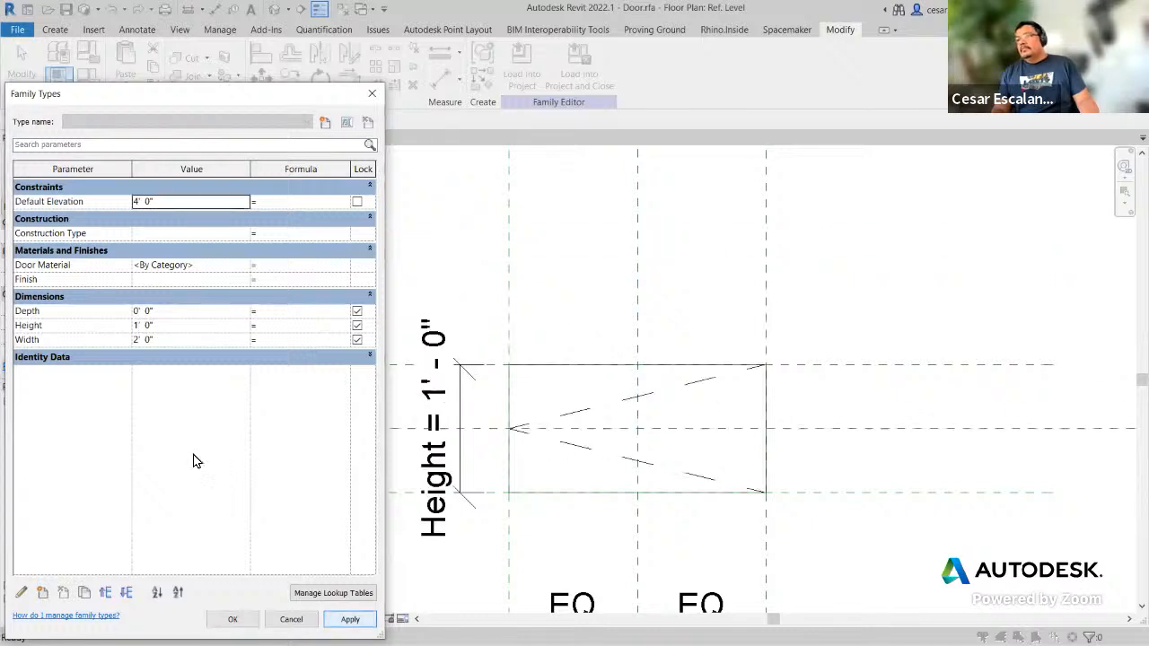
left_click(173, 327)
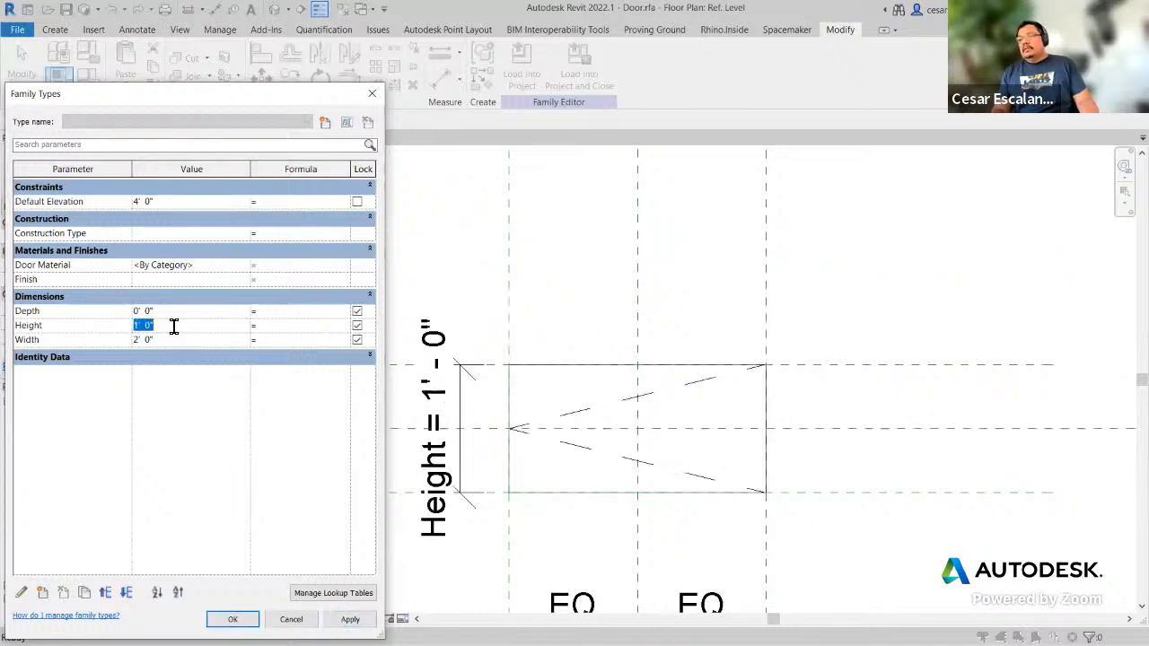
type("3")
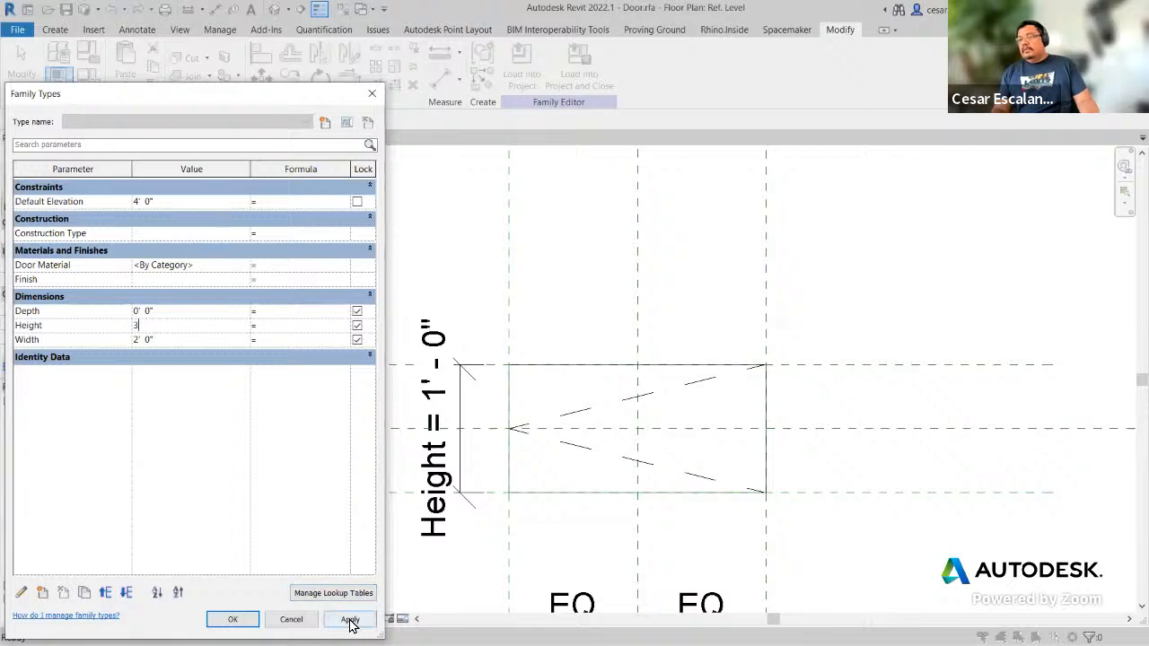
left_click(350, 620)
Step: Flex the door's Width parameter to 1' 0" and back to 2' 0", and accept the family types
left_click(179, 341)
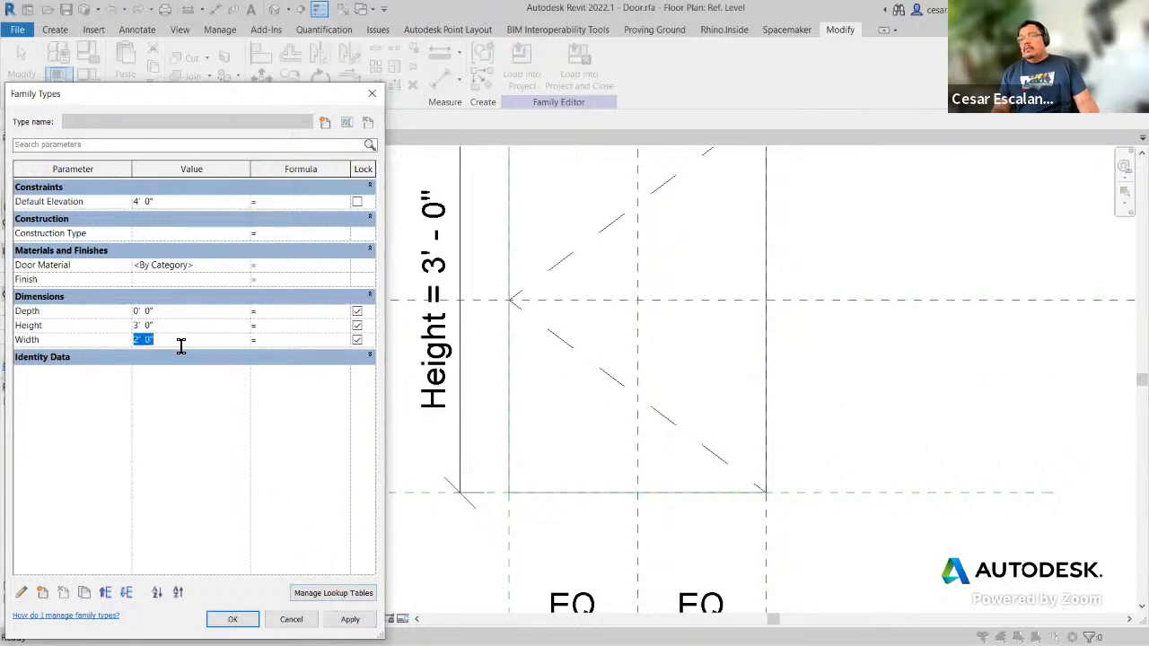
type("1")
left_click(344, 620)
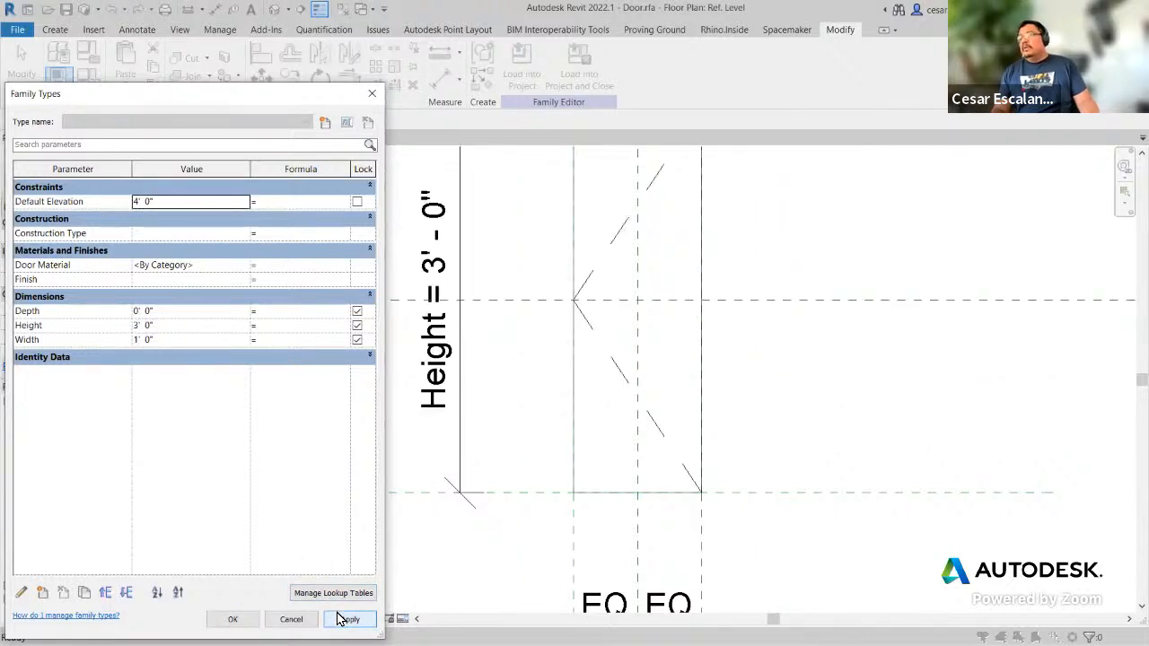
left_click(169, 345)
type("2")
left_click(351, 620)
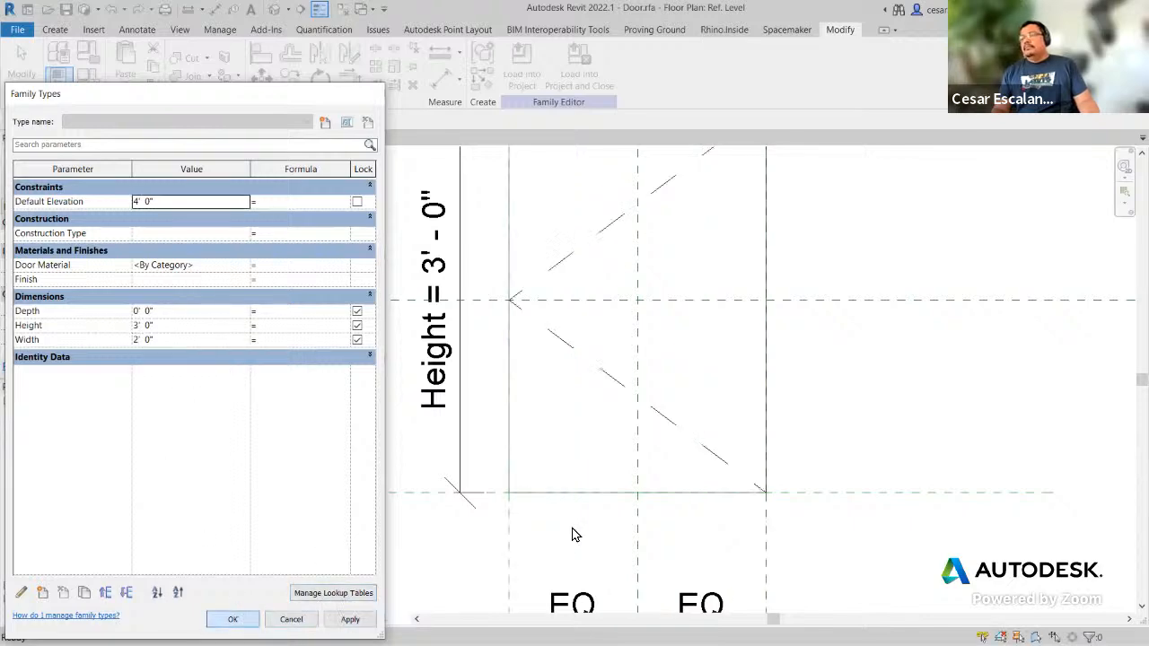
key("Return")
Step: Inspect the two diagonal symbolic lines in relation to the door's EQ and Height dimensions
scroll(805, 414, "down", 3)
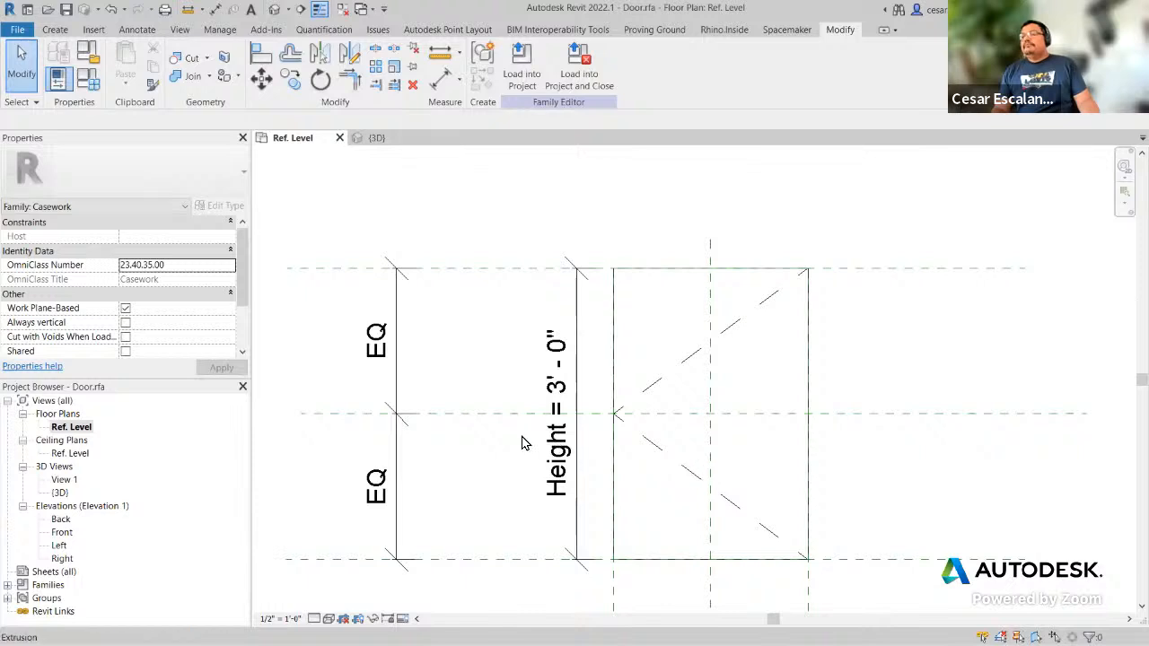
left_click(682, 363)
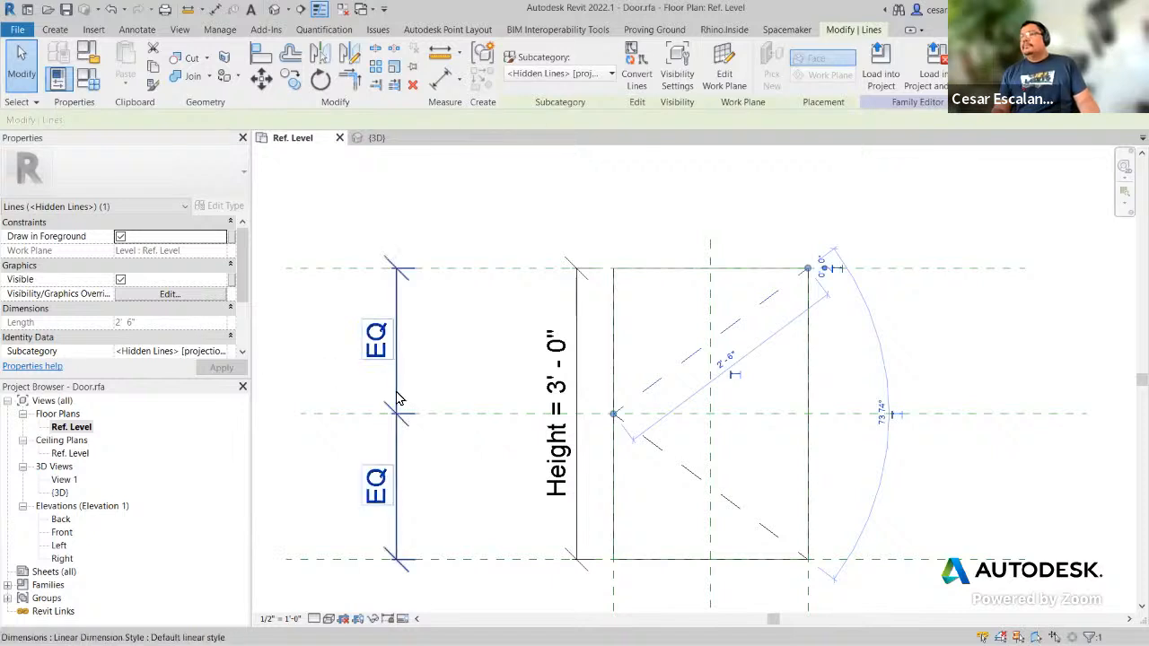
key("Escape")
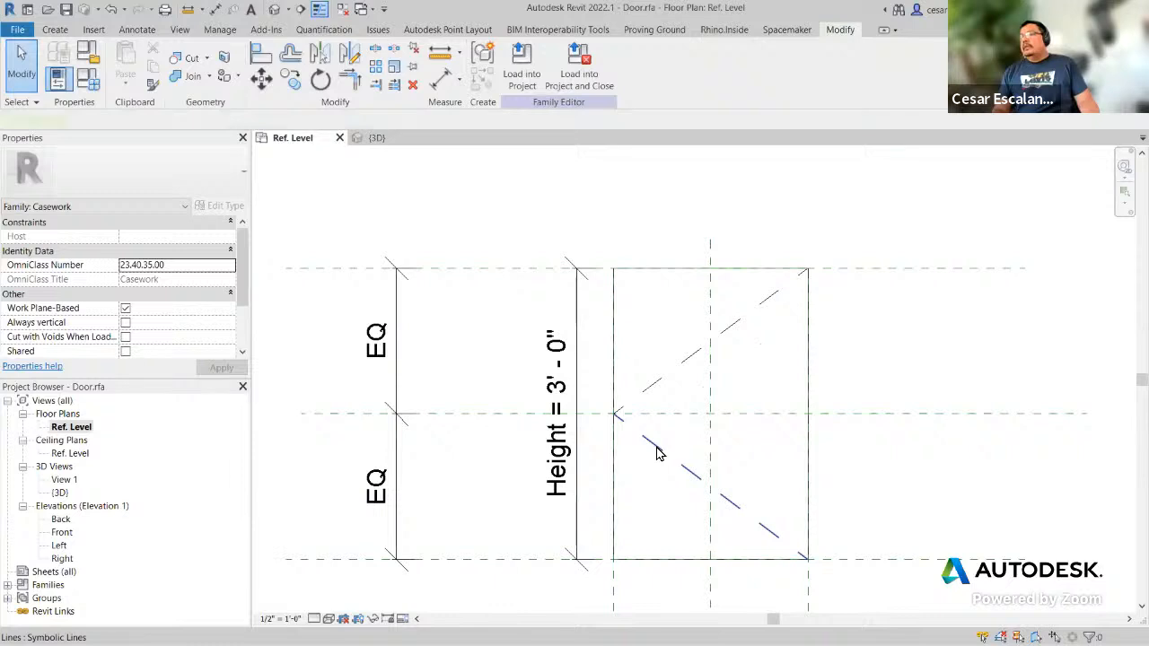
left_click(657, 453)
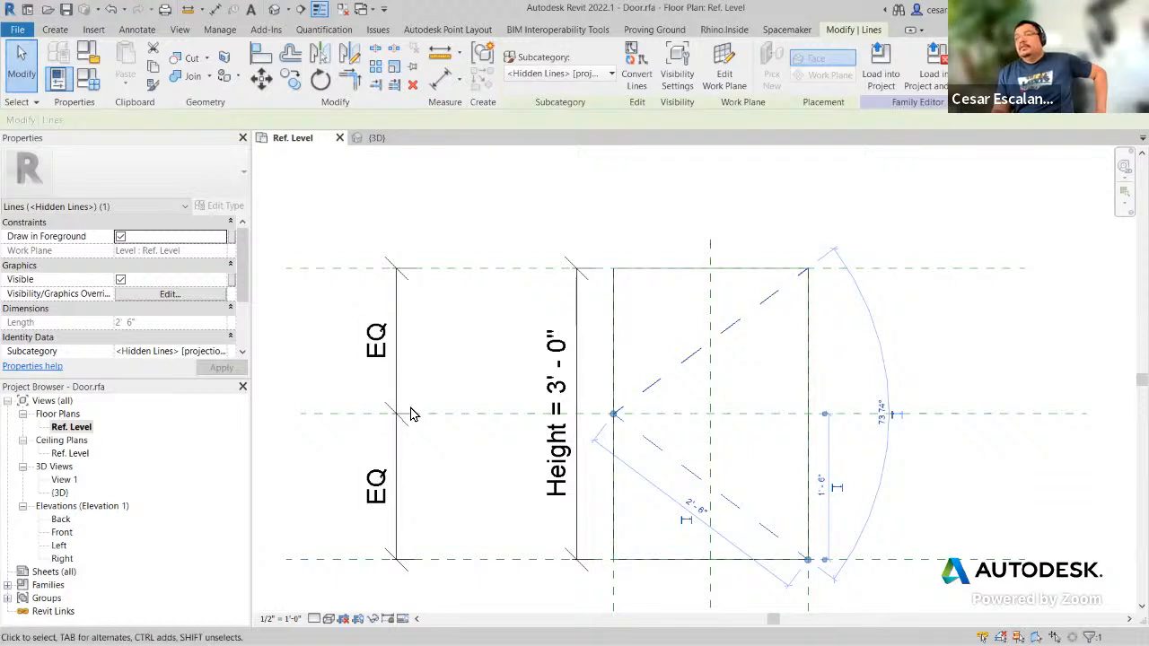
left_click(453, 515)
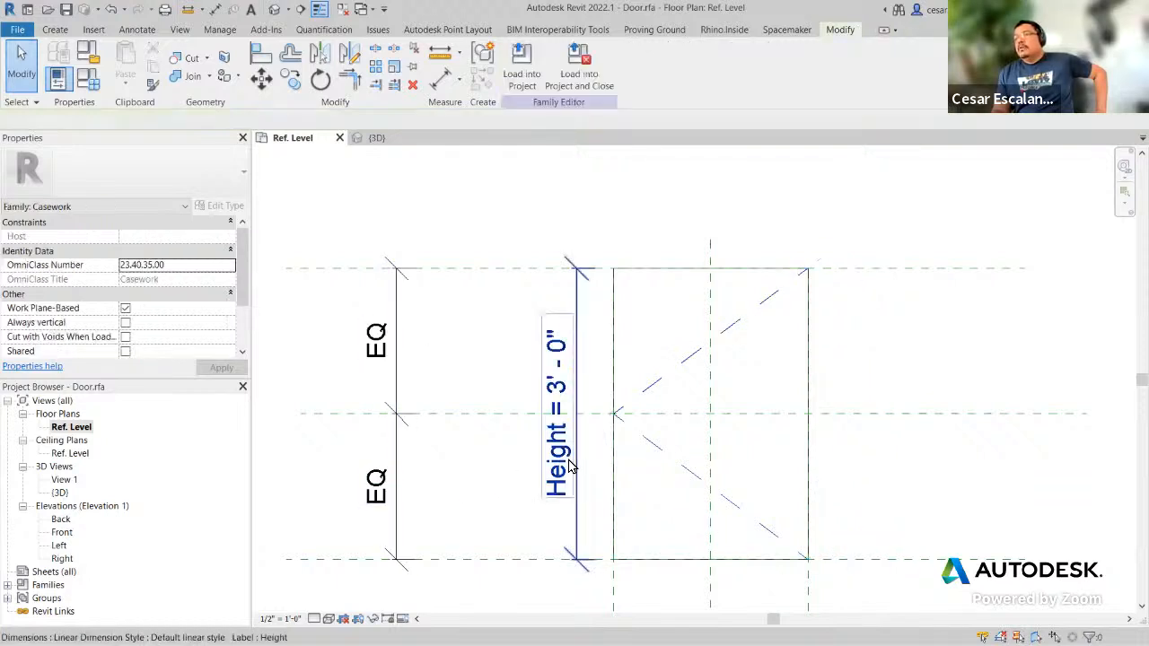
Step: Turn off Draw in Foreground for both diagonal symbolic lines of the door
left_click(648, 445)
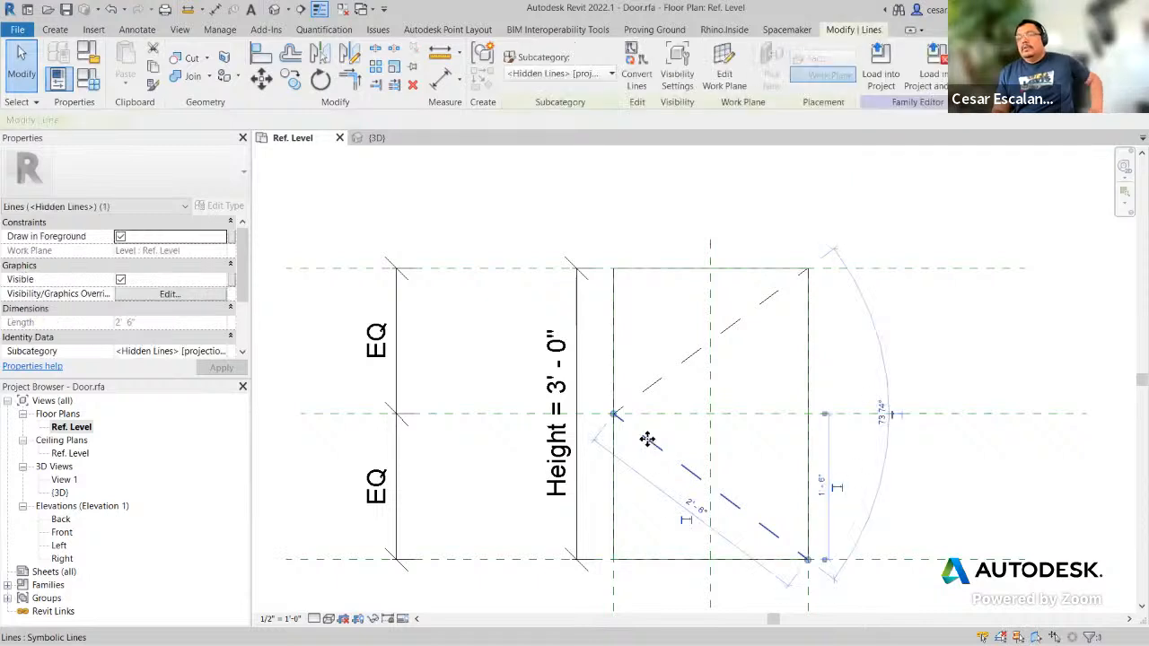
left_click(653, 384, "ctrl")
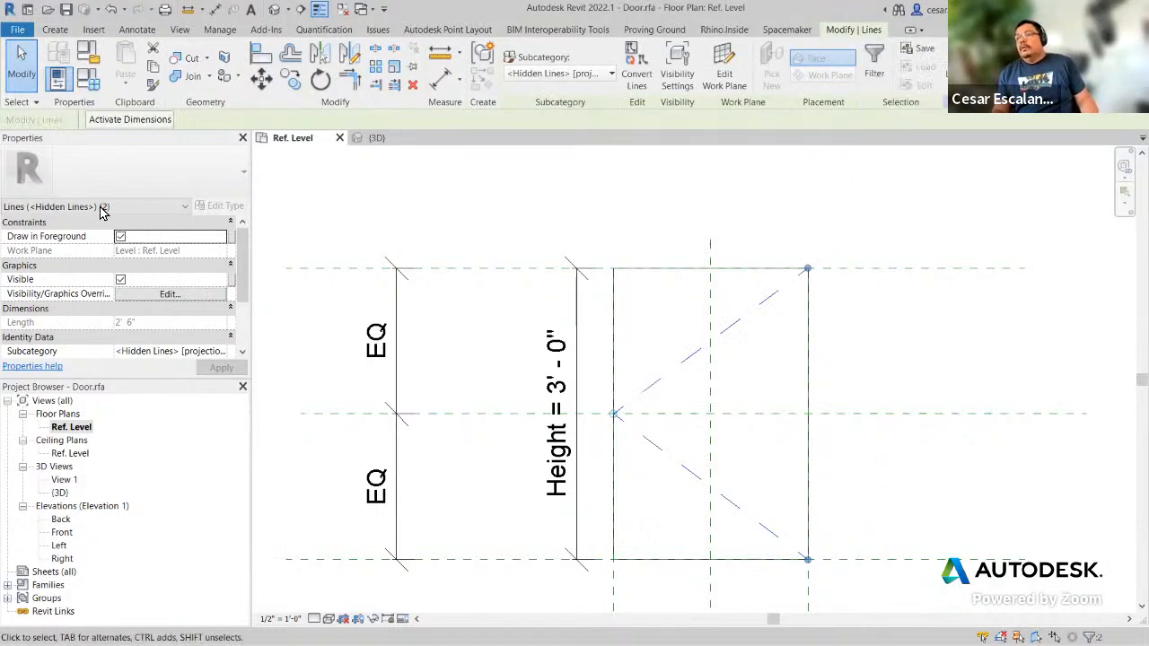
left_click(120, 237)
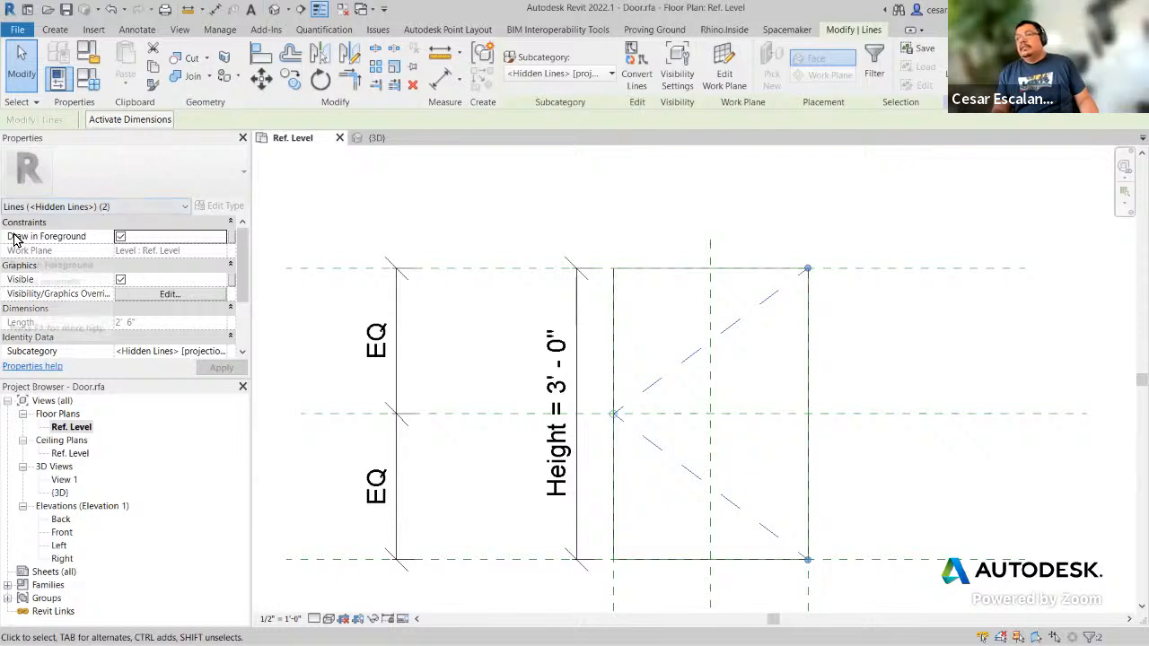
left_click(123, 238)
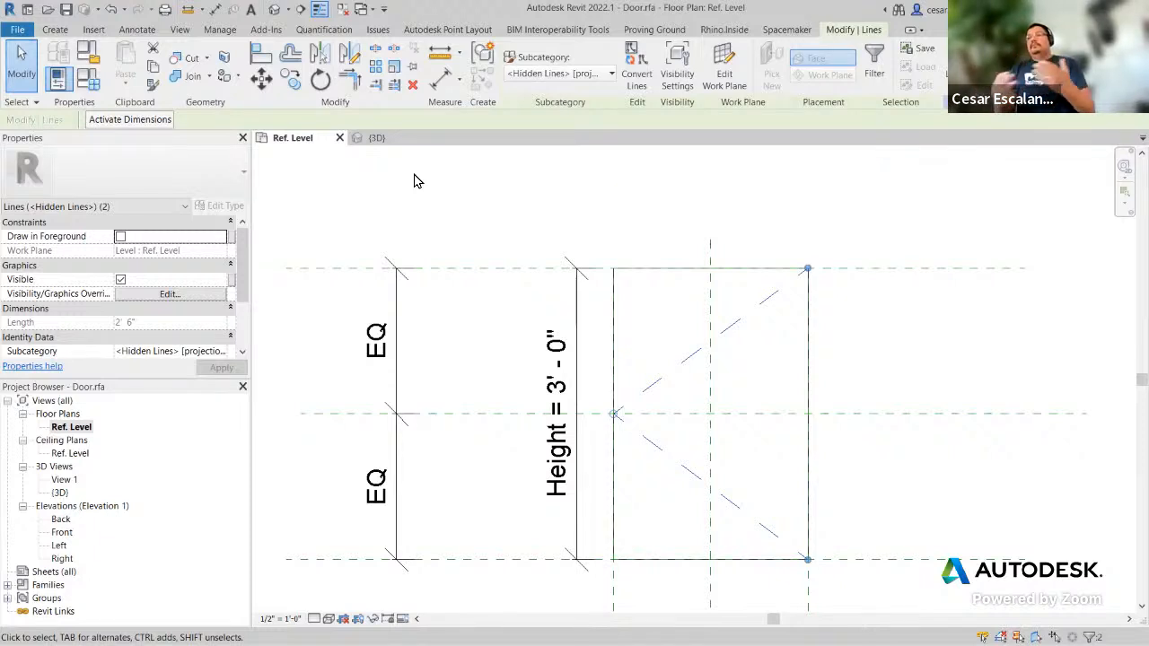
left_click(914, 312)
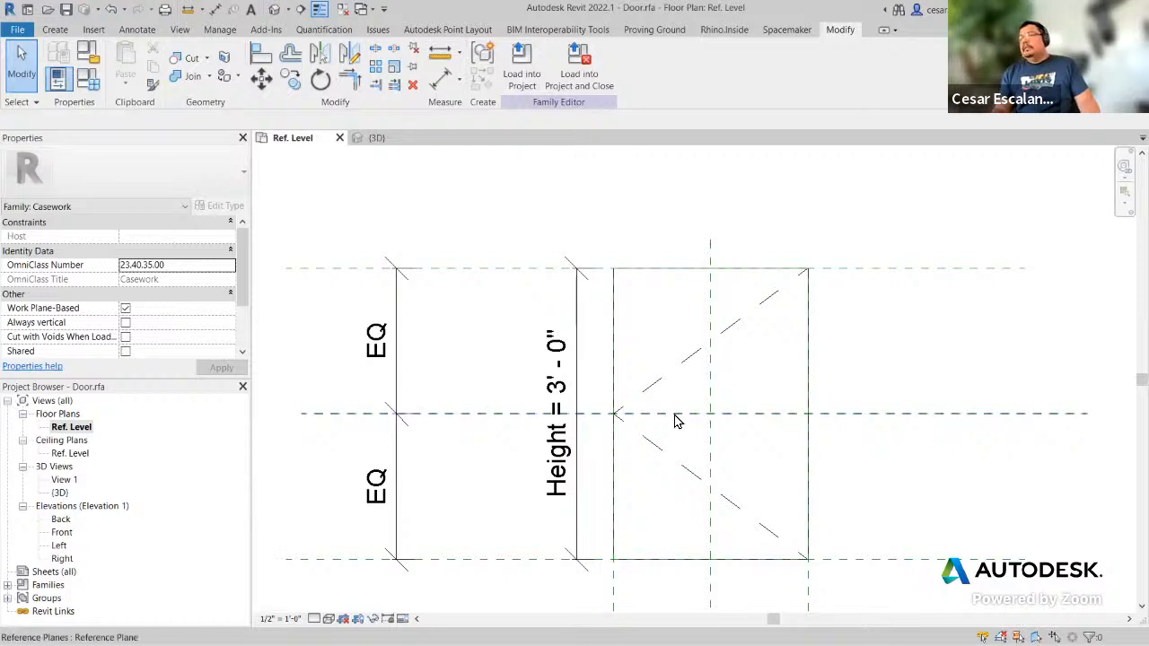
Step: Check the upper diagonal line at the door's corner and save the Door family
scroll(826, 350, "up", 4)
scroll(703, 390, "up", 2)
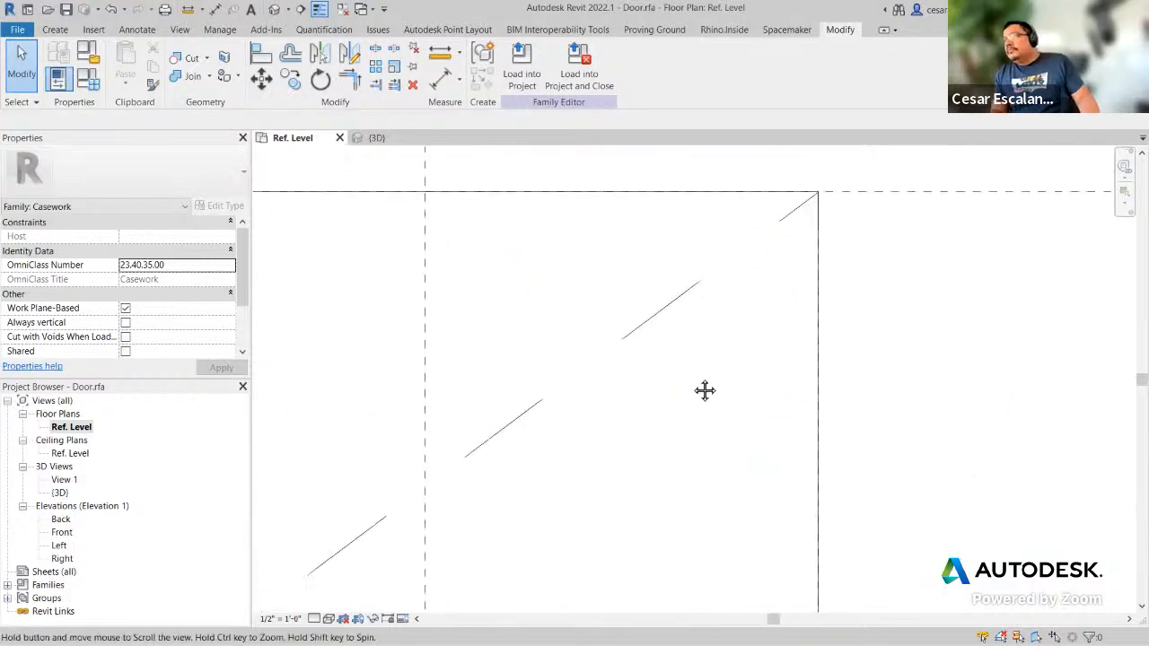
scroll(853, 237, "up", 3)
middle_click_drag(853, 235, 911, 230)
scroll(890, 244, "down", 2)
scroll(860, 253, "down", 1)
scroll(860, 252, "down", 2)
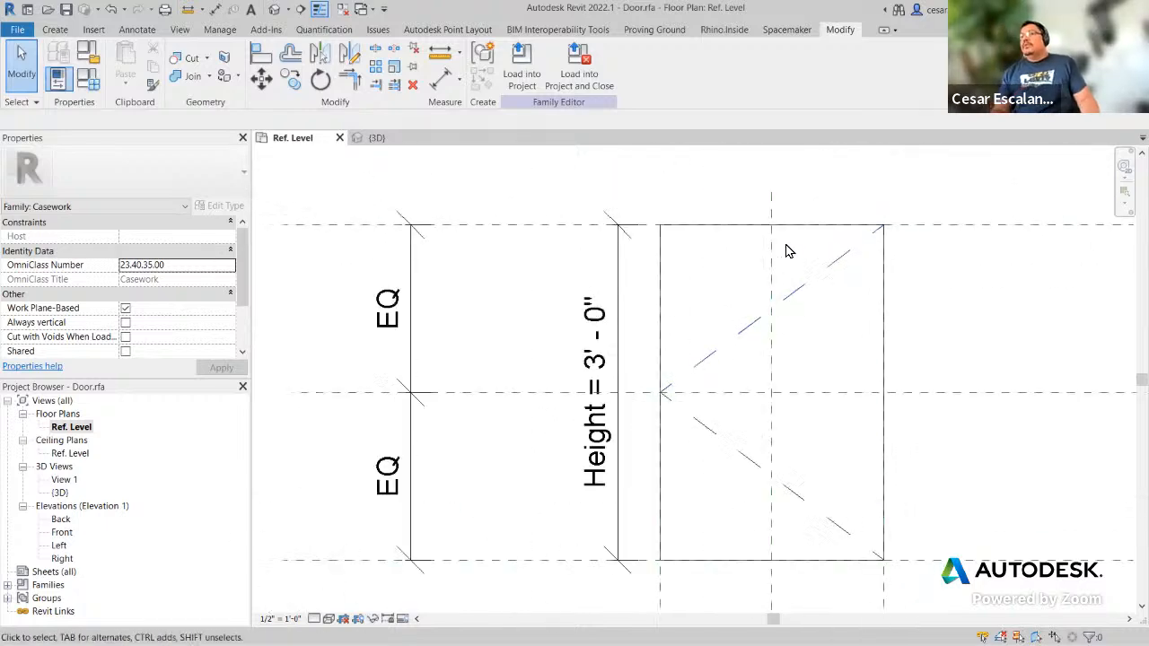
left_click(16, 30)
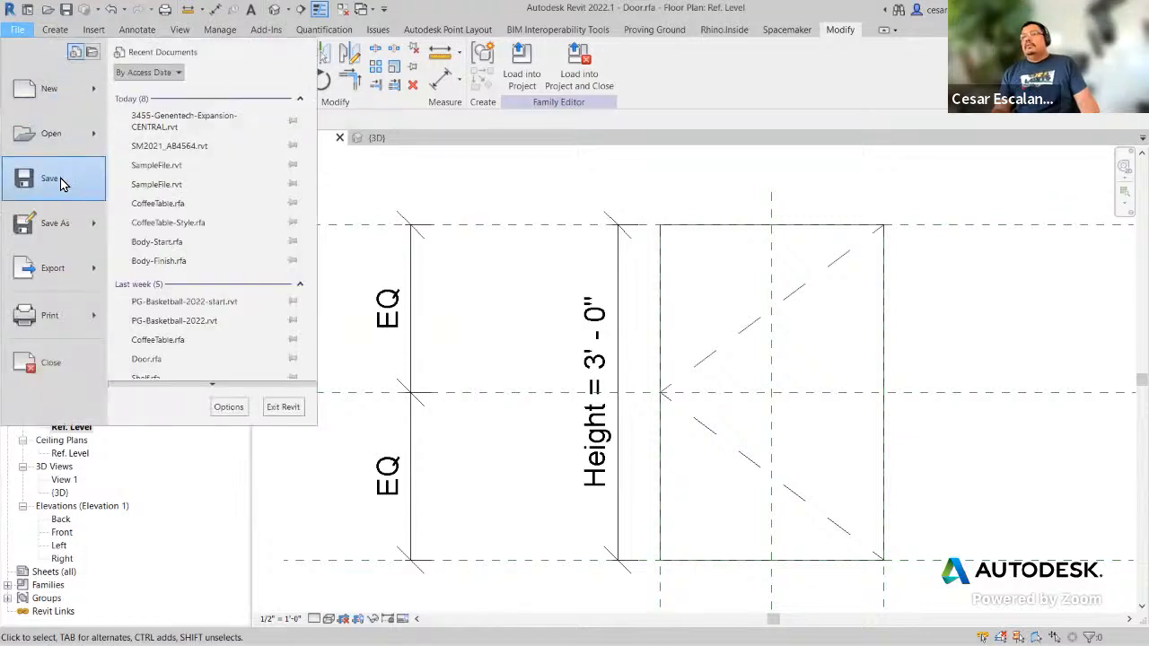
left_click(60, 178)
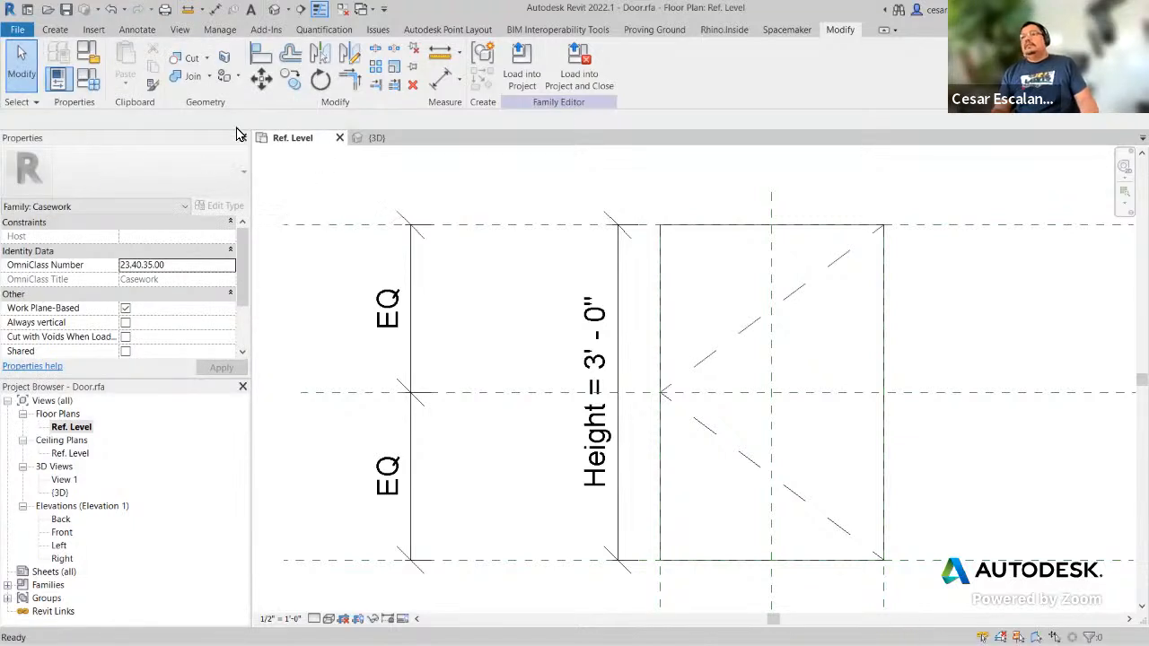
Step: Create a new project from the Imperial-Architectural Template
left_click(17, 30)
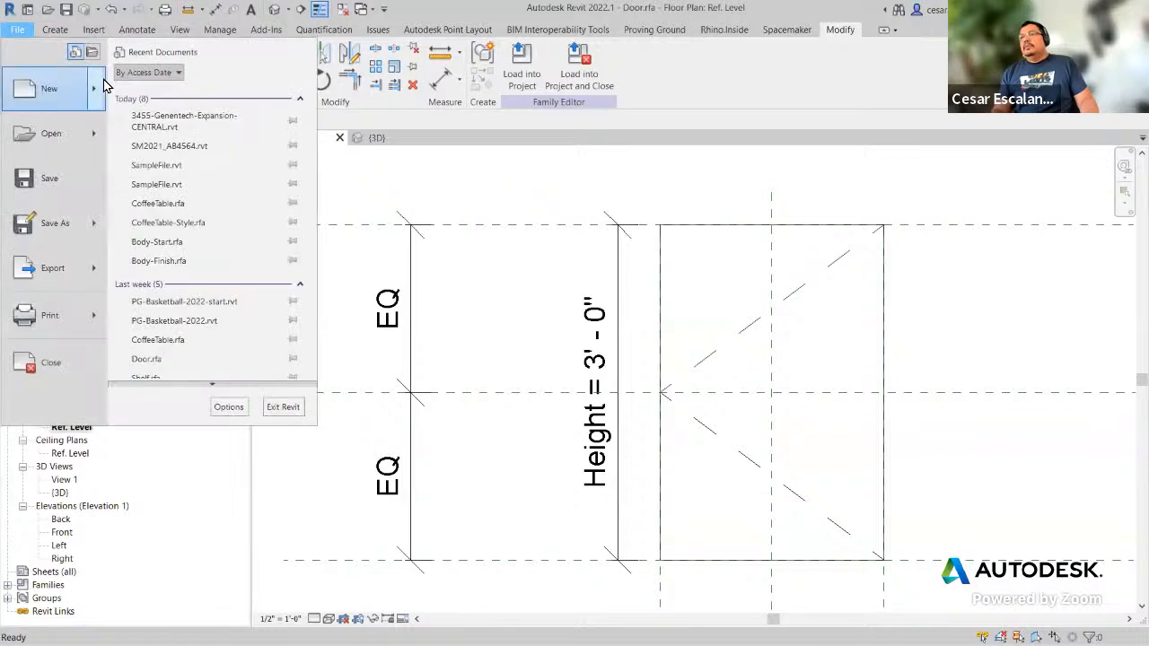
mouse_move(98, 97)
left_click(180, 100)
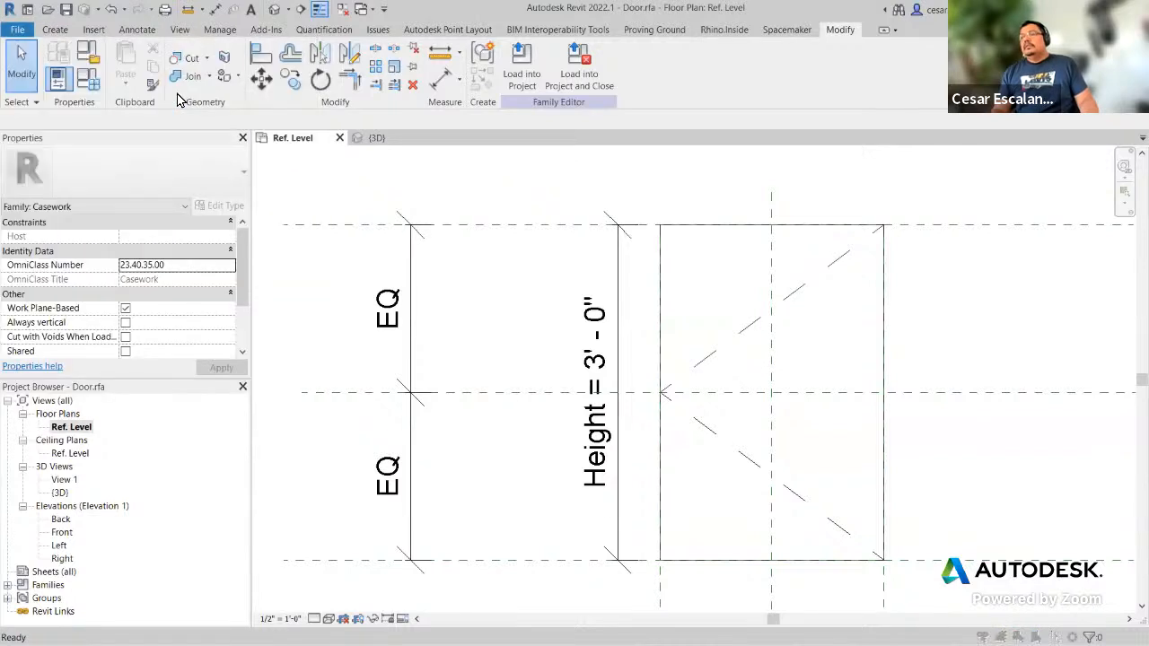
left_click(538, 299)
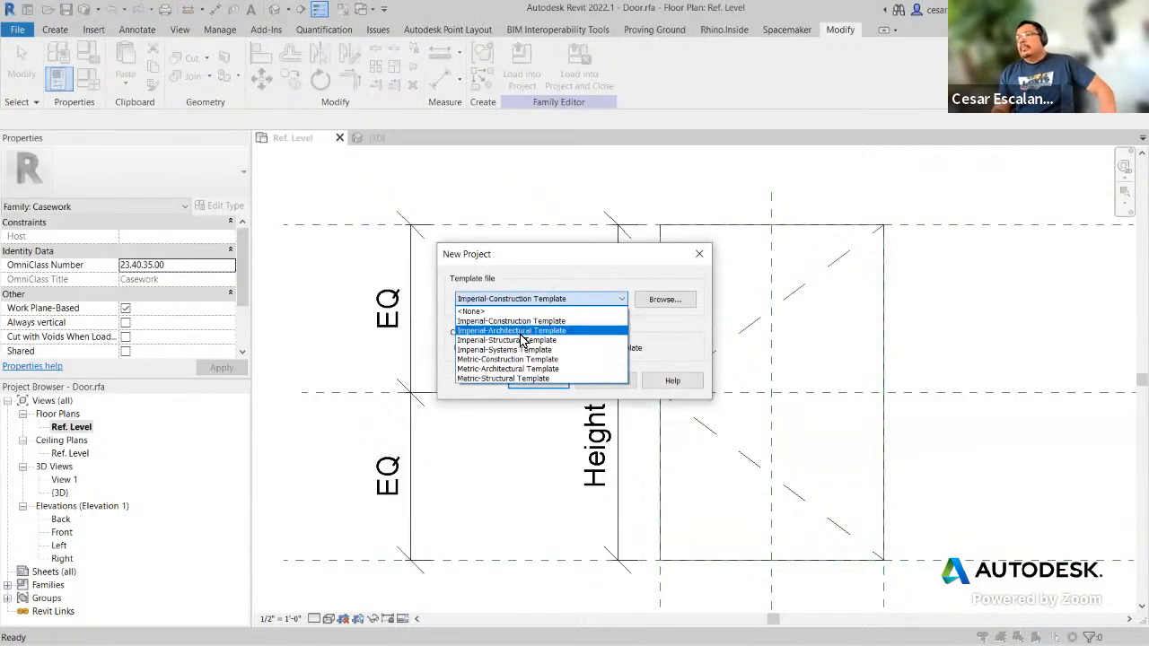
left_click(521, 326)
left_click(540, 382)
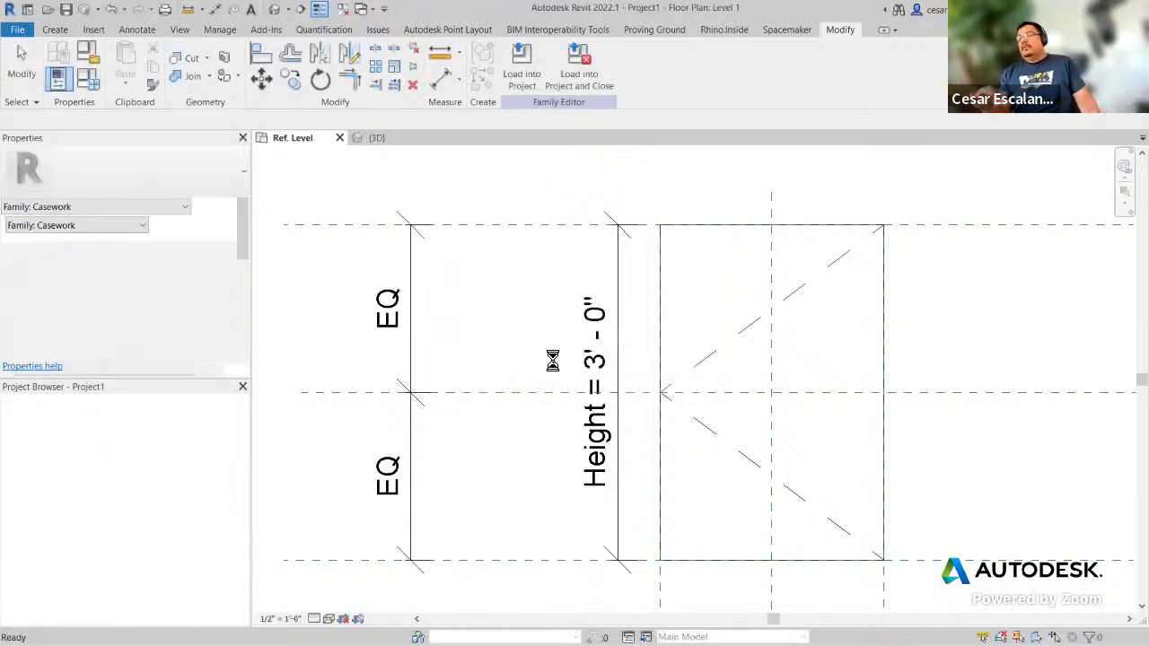
Step: Load the Door.rfa family into Project1 only
left_click(395, 140)
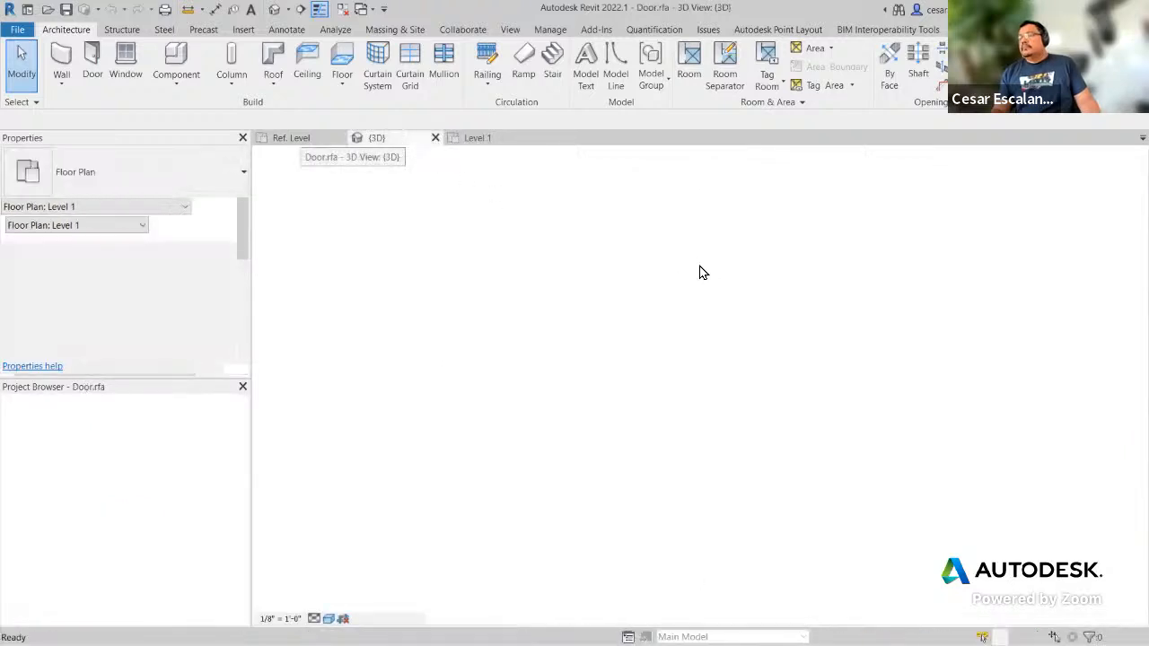
scroll(699, 259, "down", 2)
middle_click_drag(874, 311, 873, 478)
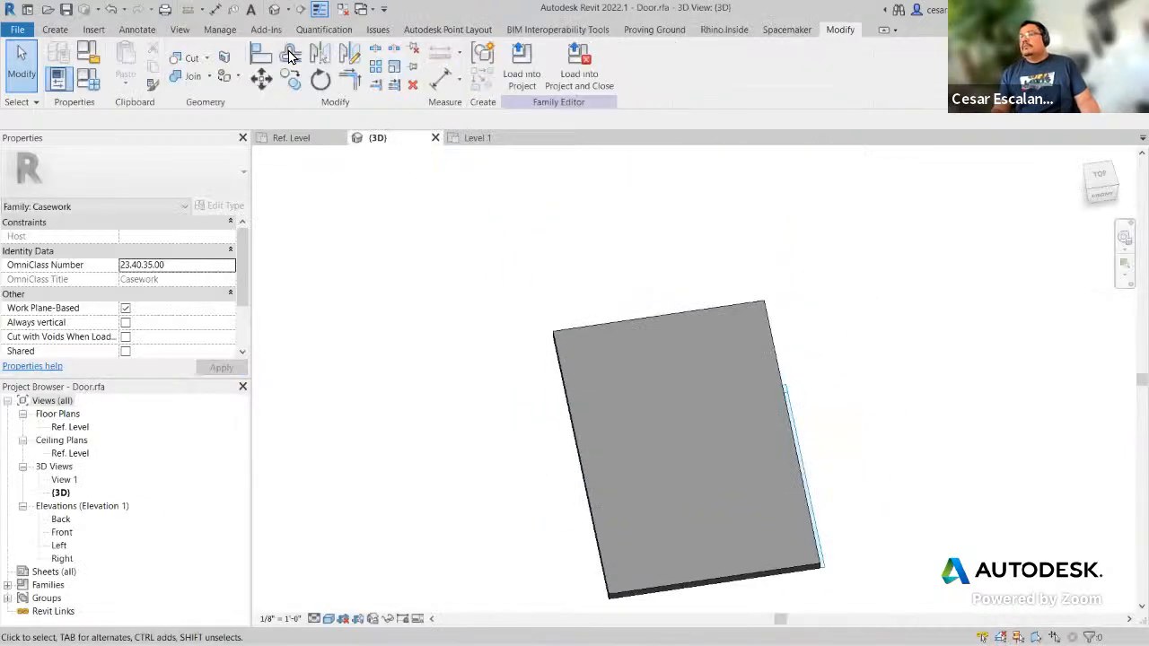
left_click(523, 82)
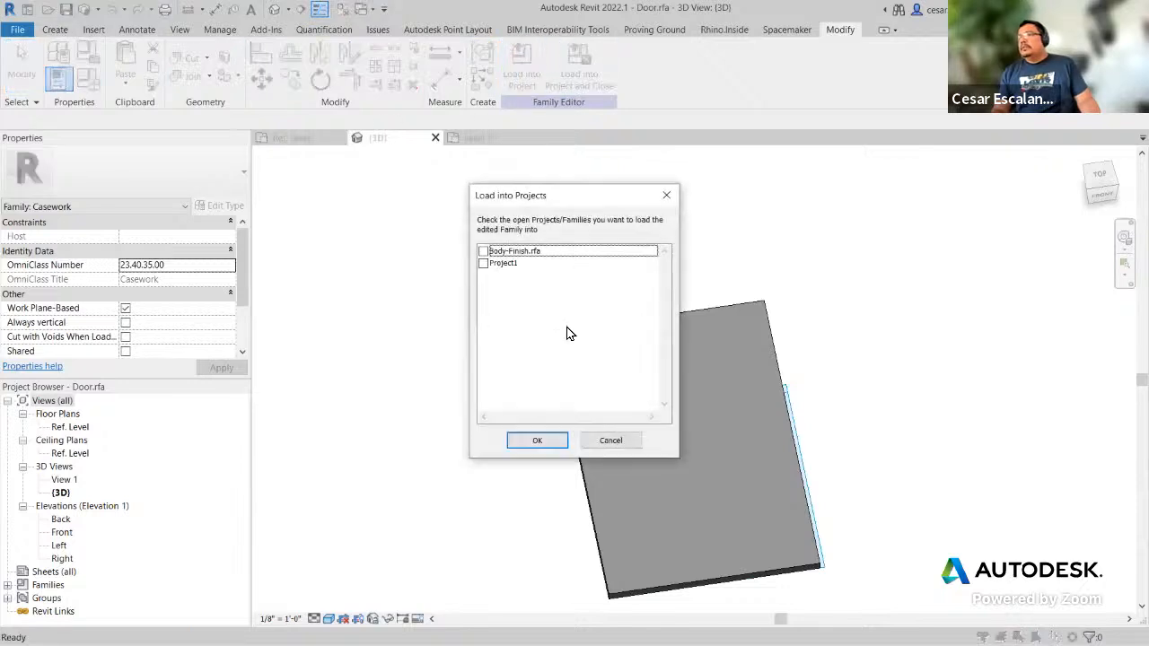
left_click(484, 263)
left_click(537, 440)
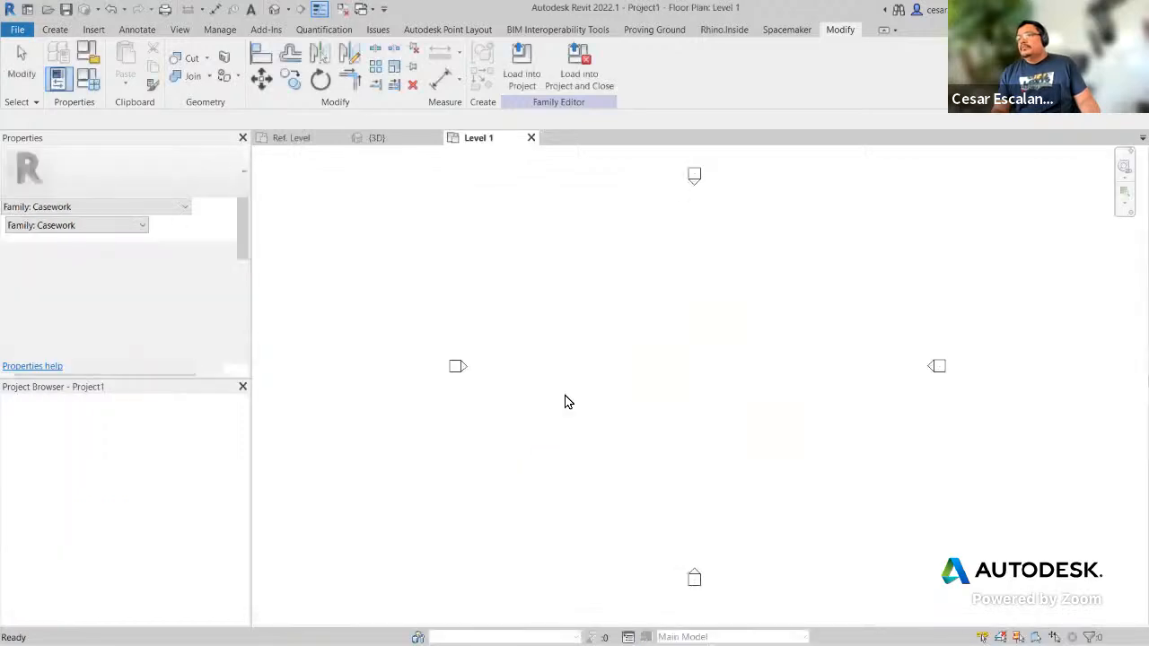
Step: Place one Door instance on the work plane in the middle of the Level 1 floor plan, and end the placement
scroll(619, 377, "up", 2)
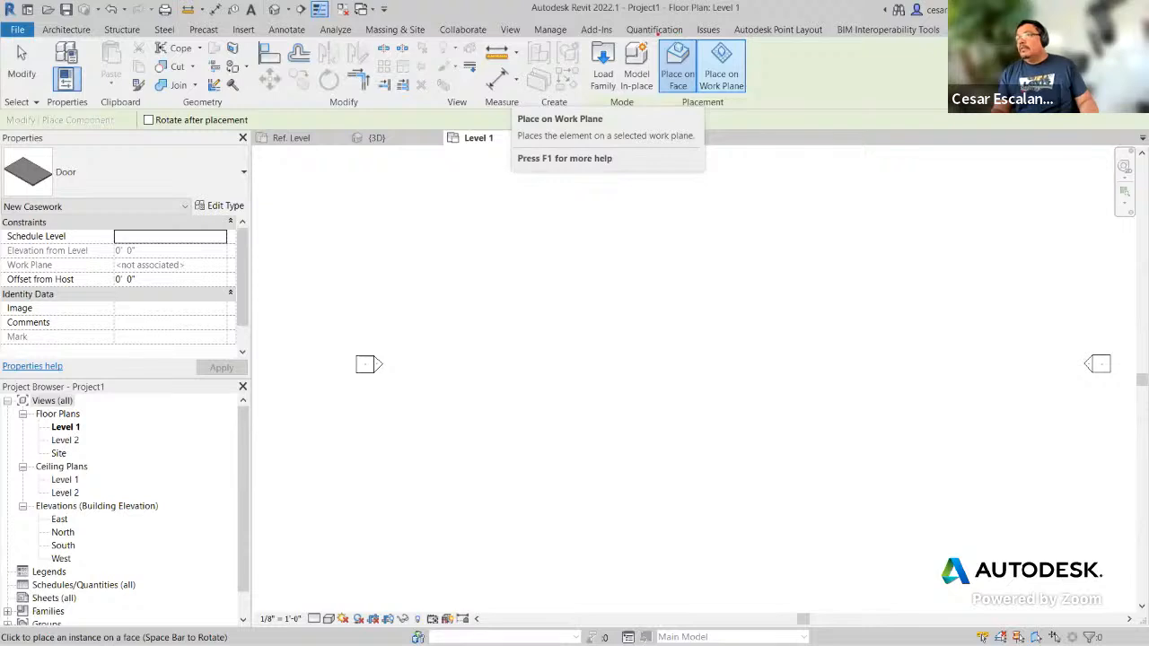
left_click_drag(649, 34, 748, 103, "ctrl")
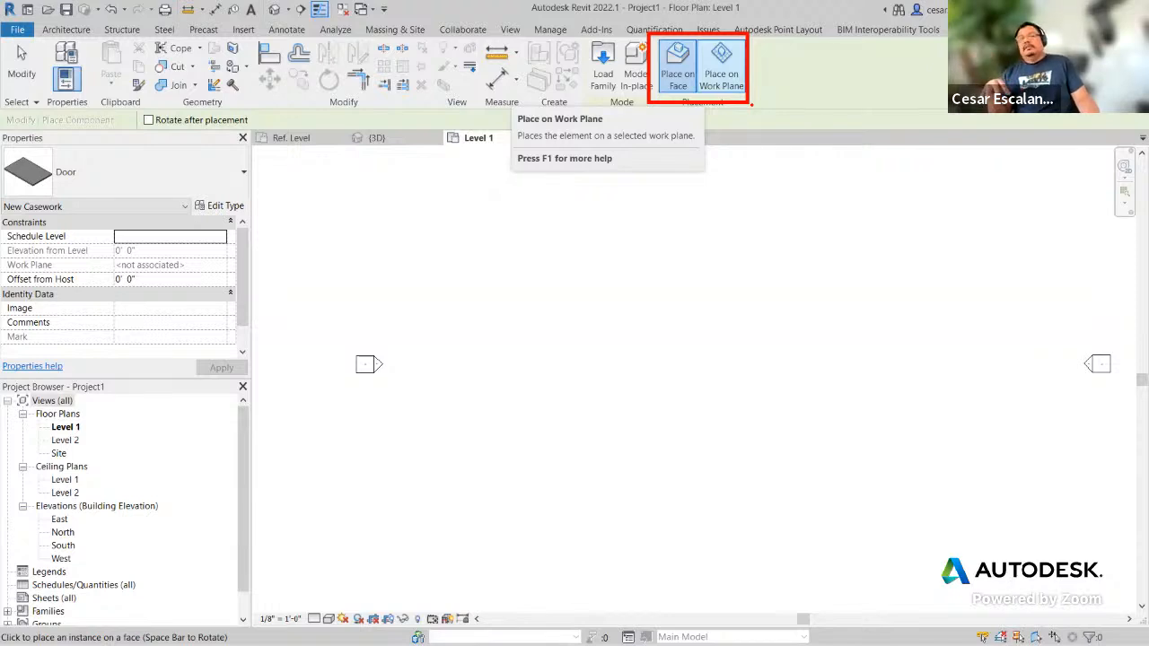
left_click(723, 74)
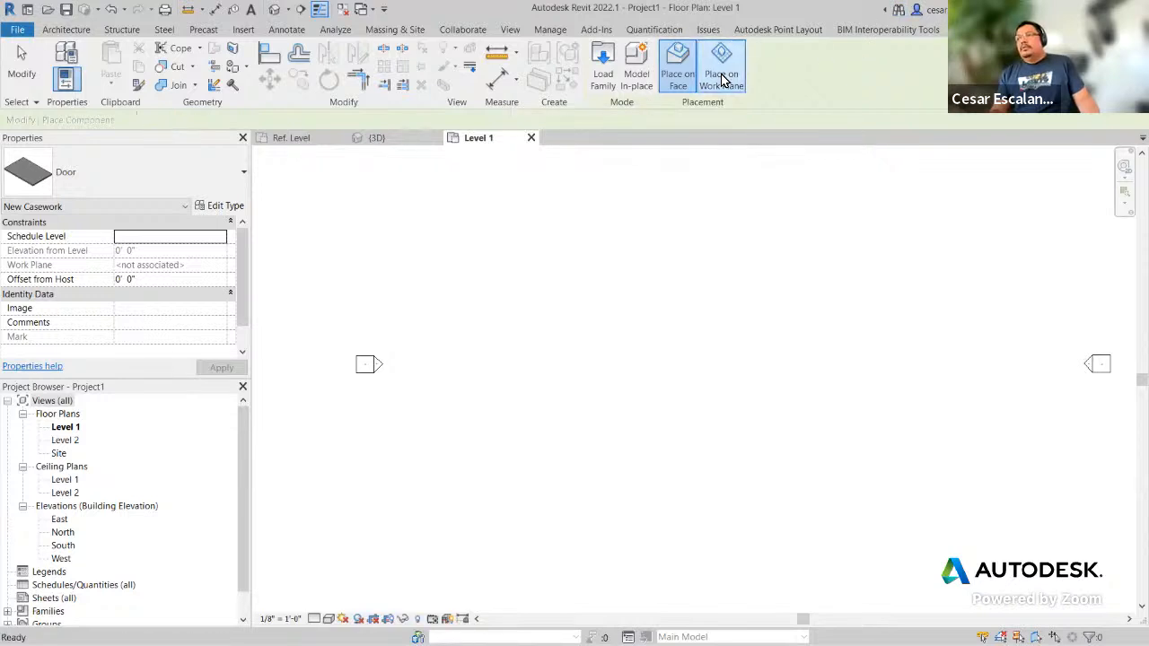
left_click(654, 388)
key("Escape")
key("Escape")
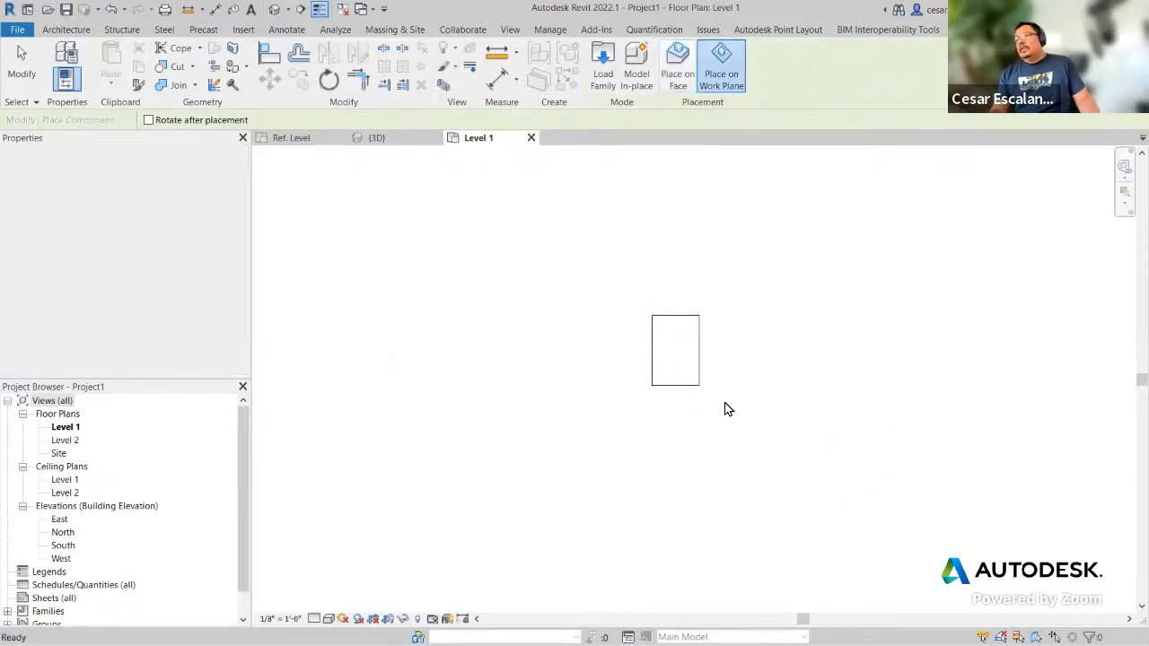
Step: Examine how the placed door shows its symbolic swing lines in the Level 1 plan when selected and unselected
left_click(697, 383)
key("Escape")
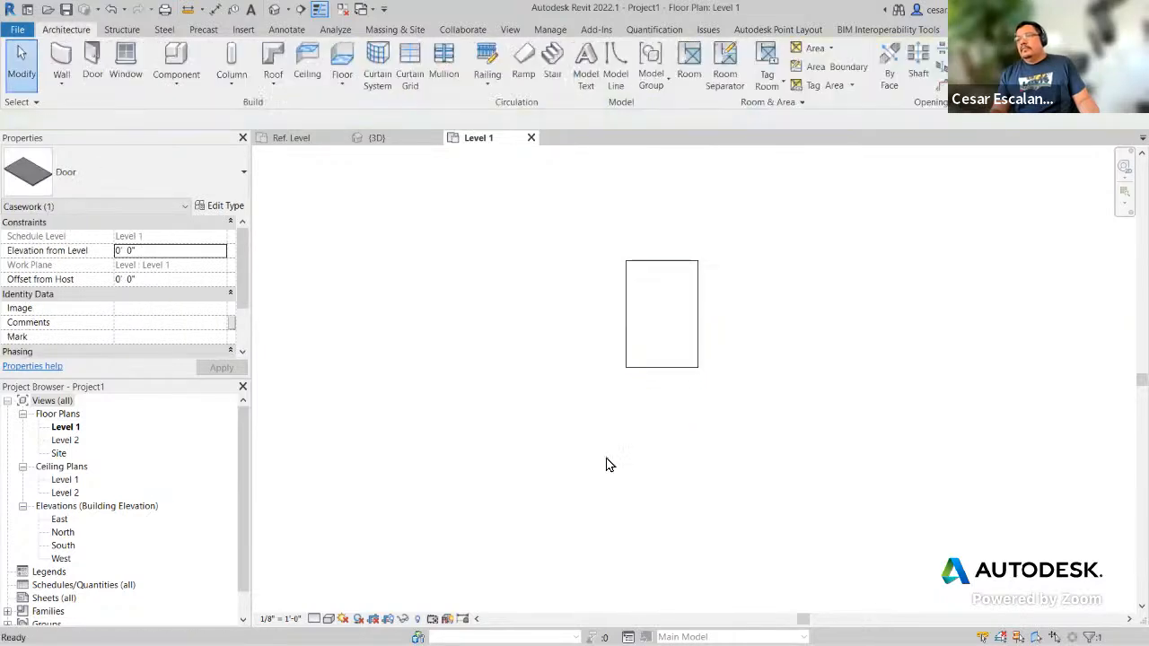
left_click(682, 375)
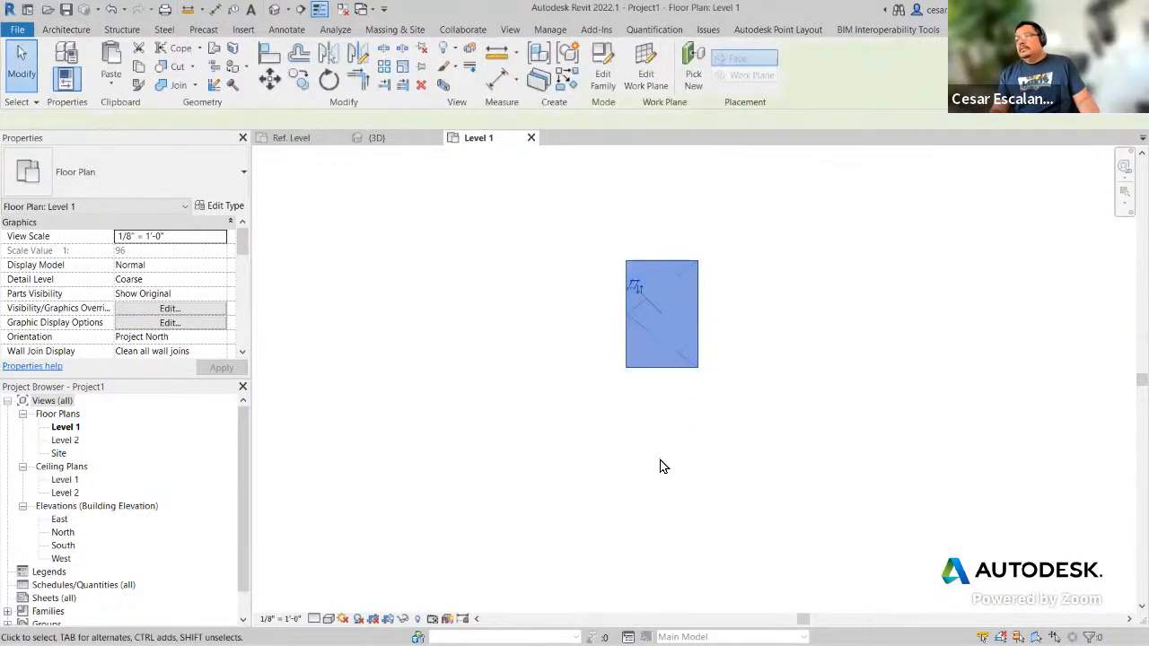
key("Escape")
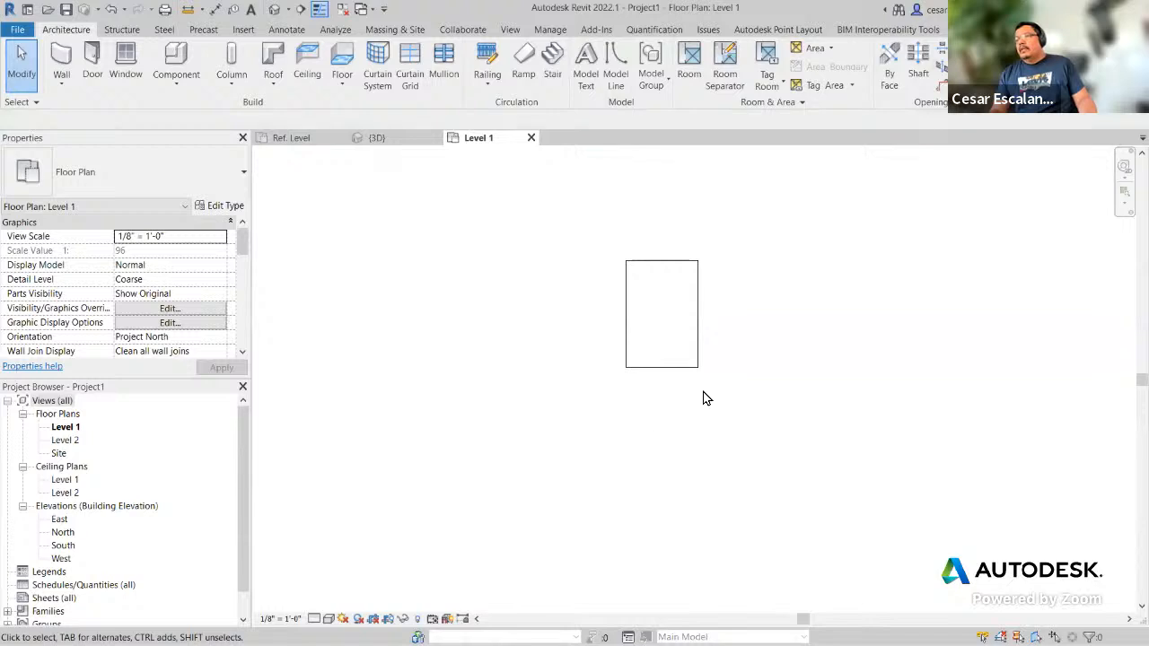
middle_click_drag(702, 401, 662, 491)
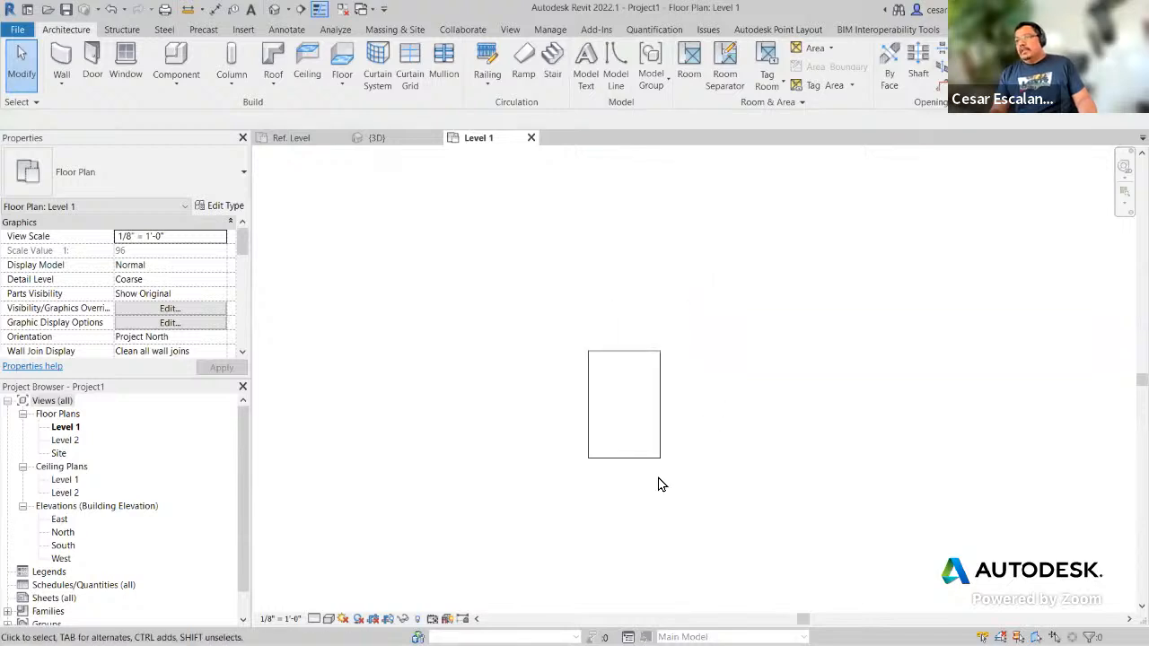
scroll(658, 485, "up", 2)
left_click(651, 462)
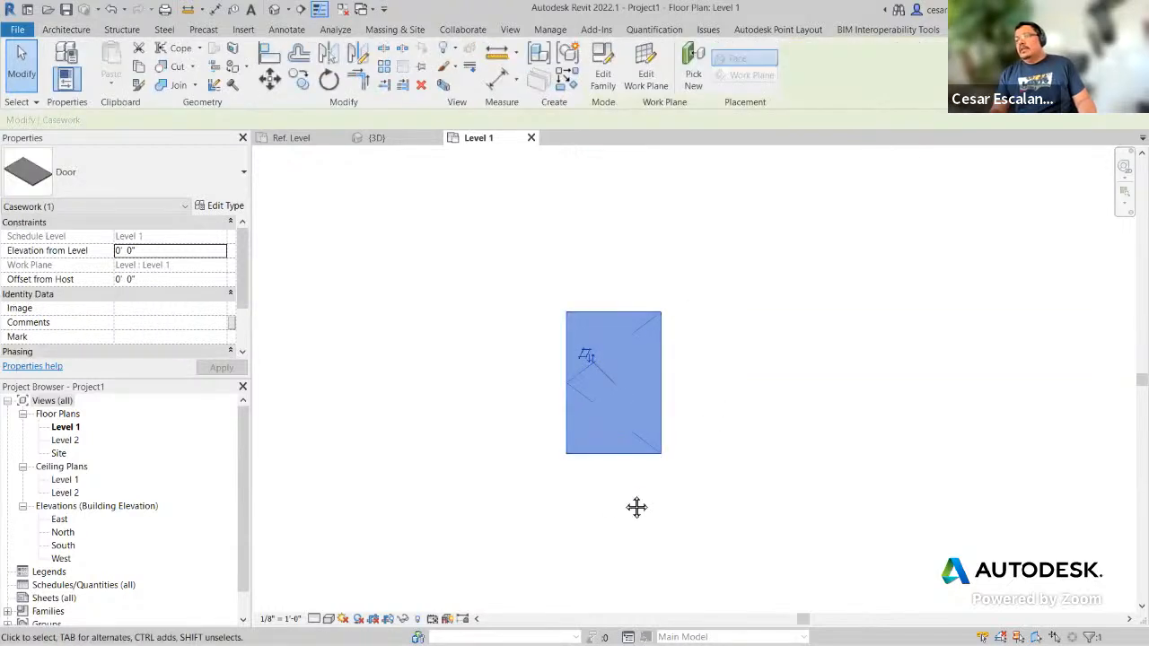
middle_click_drag(637, 508, 622, 497)
left_click(701, 448)
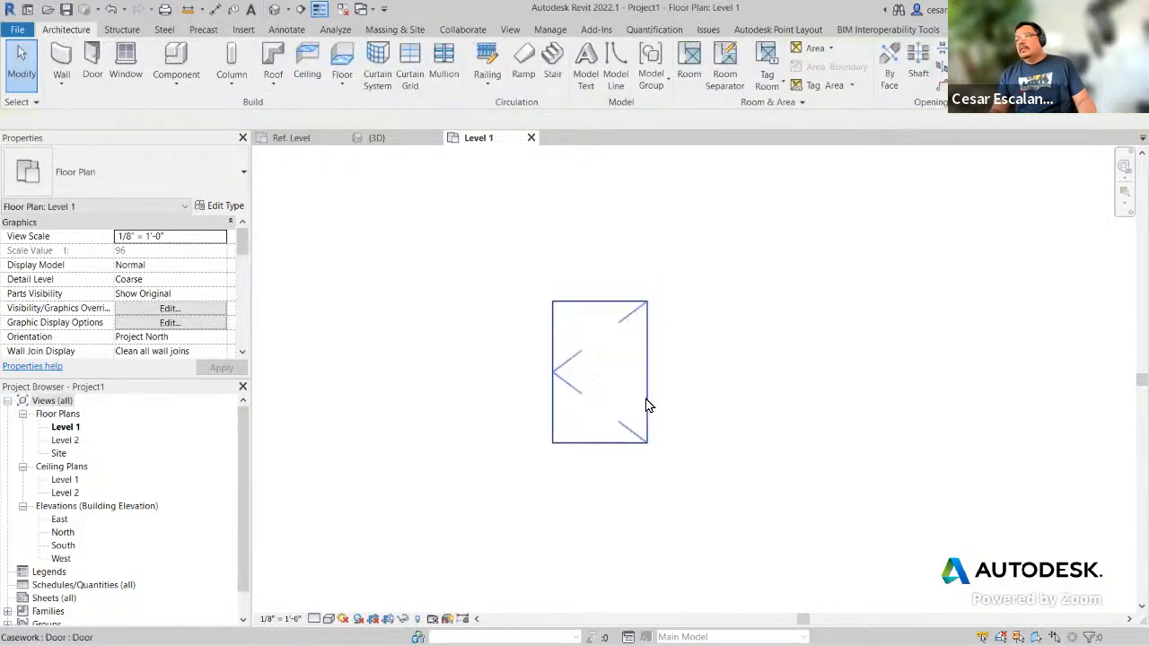
left_click(648, 406)
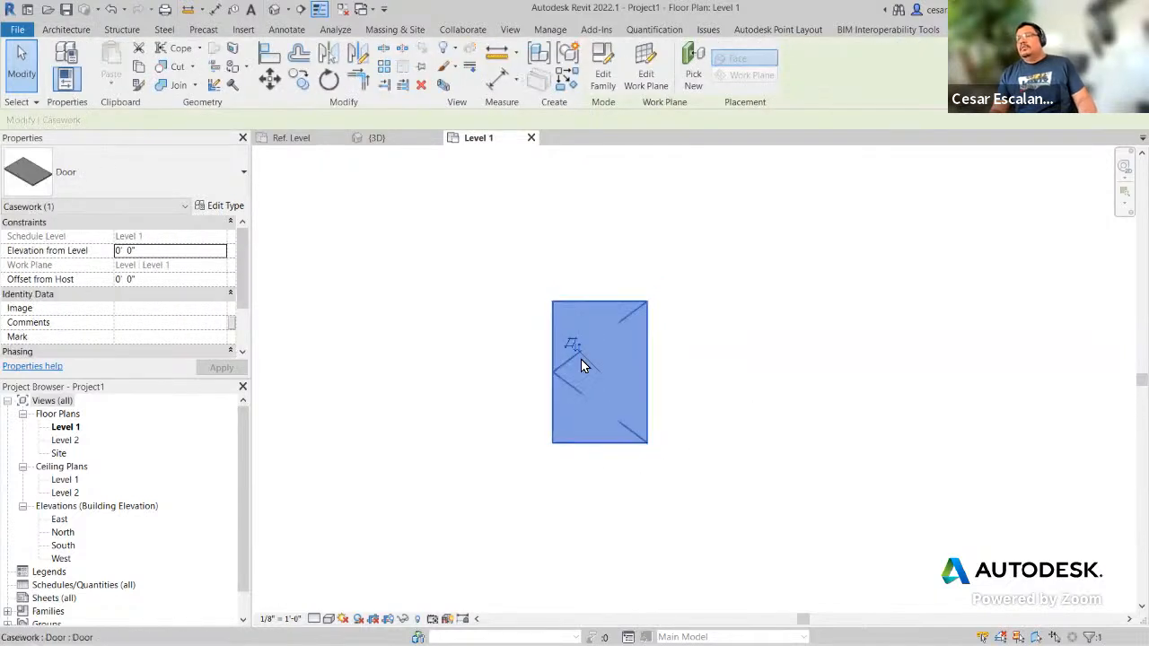
Step: Return to the Ref. Level plan of Door.rfa and turn on Draw in Foreground for the lower diagonal symbolic line
left_click(363, 138)
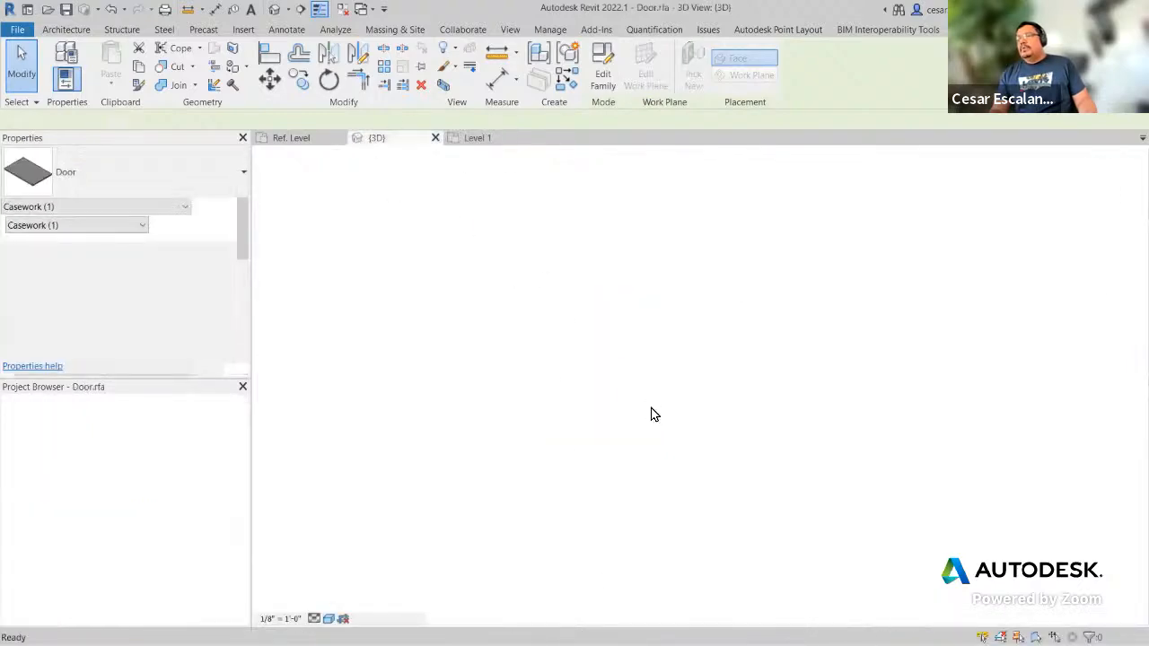
double_click(70, 427)
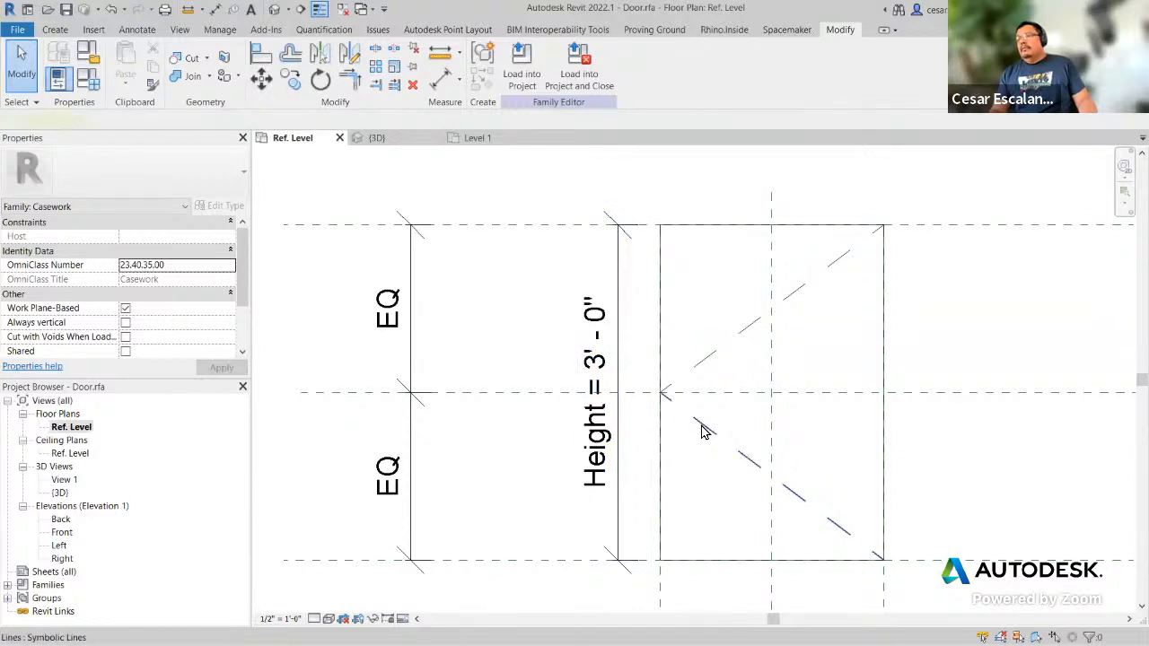
left_click(703, 431)
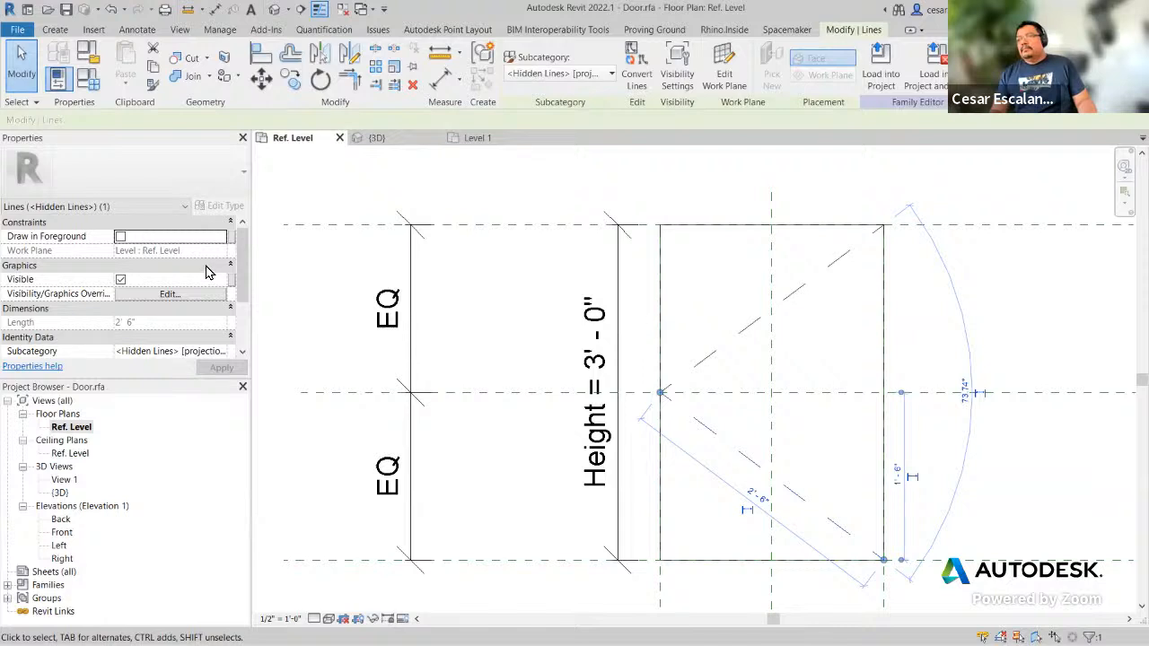
left_click(120, 237)
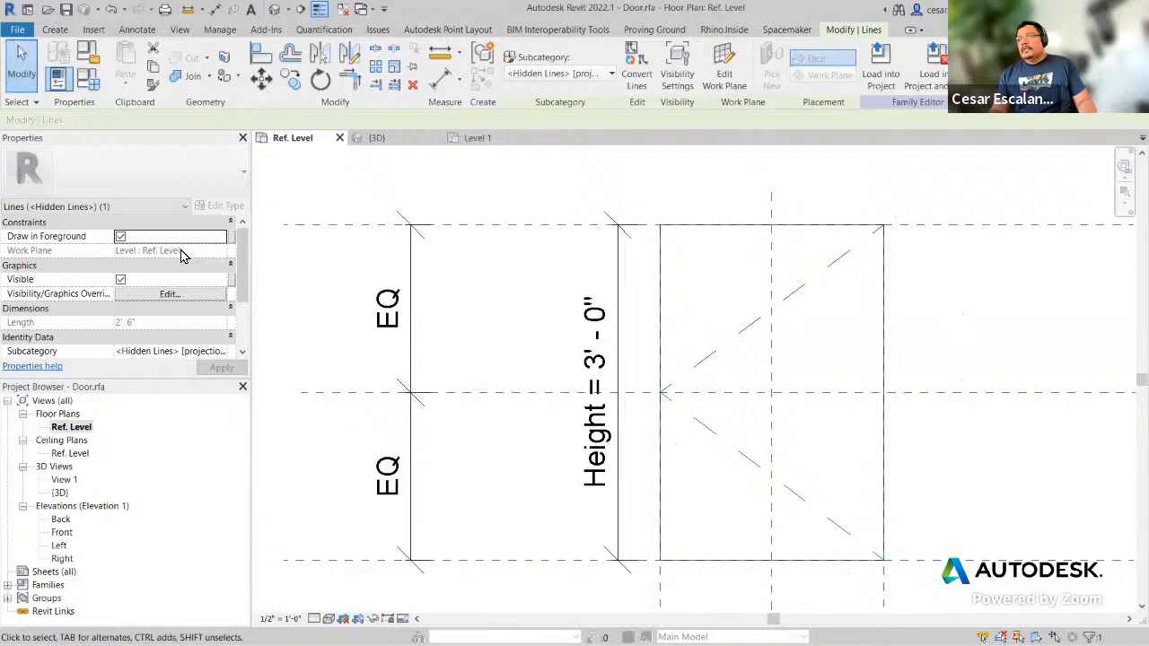
left_click(482, 180)
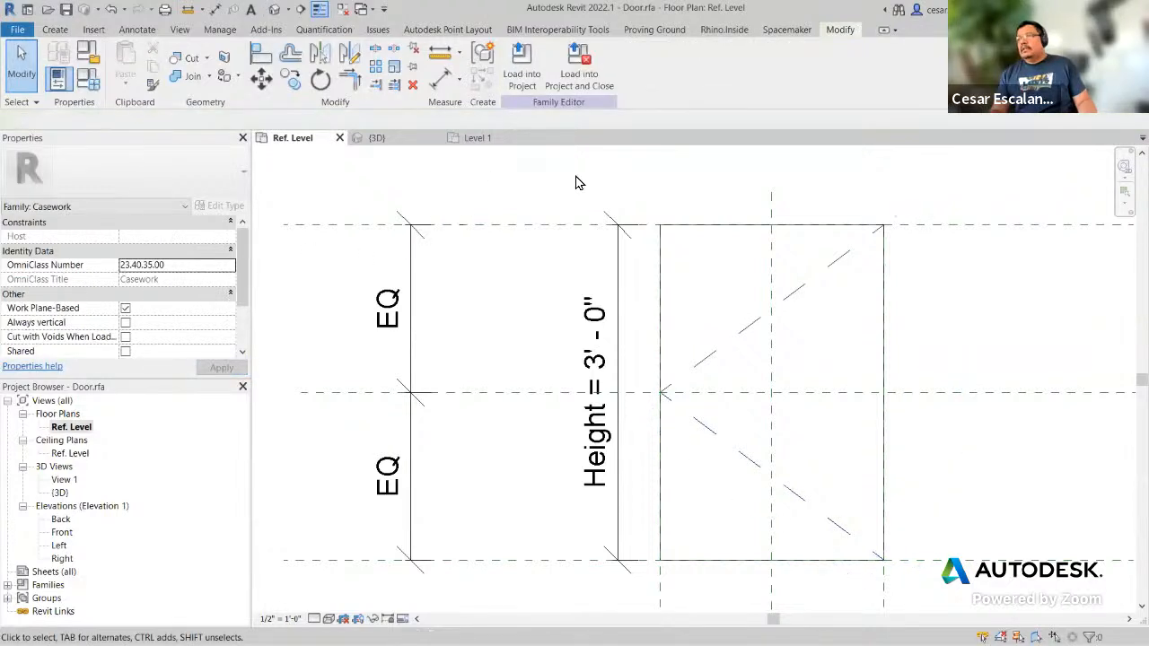
Step: Reload the edited Door family into Project1
left_click(580, 72)
left_click(533, 441)
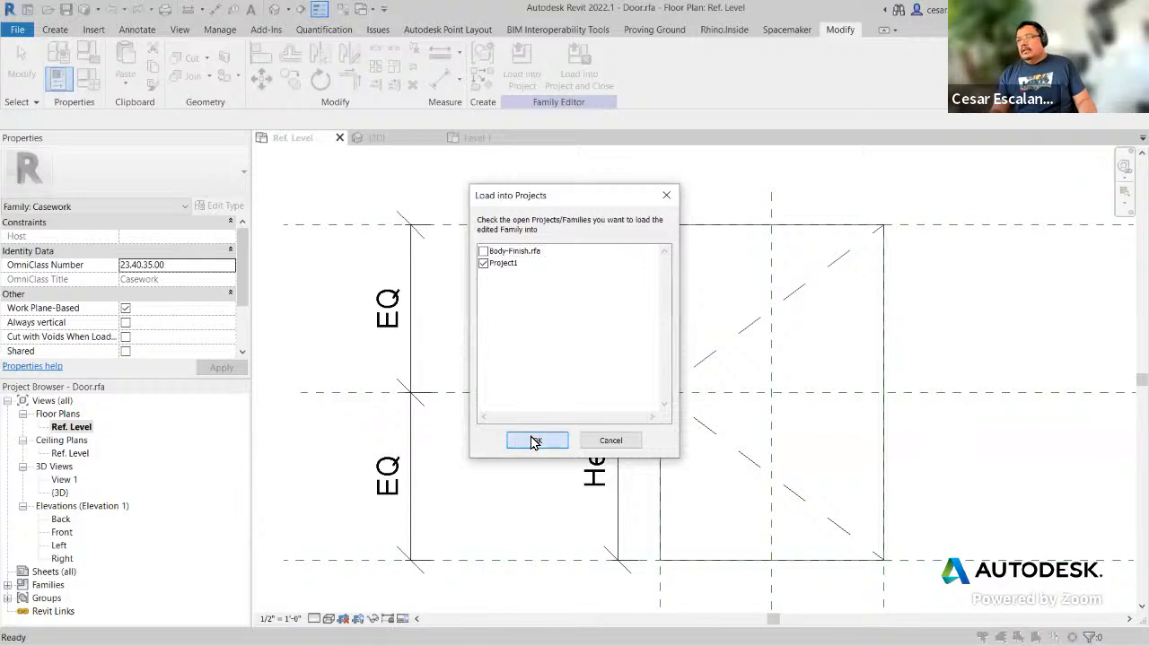
left_click(553, 334)
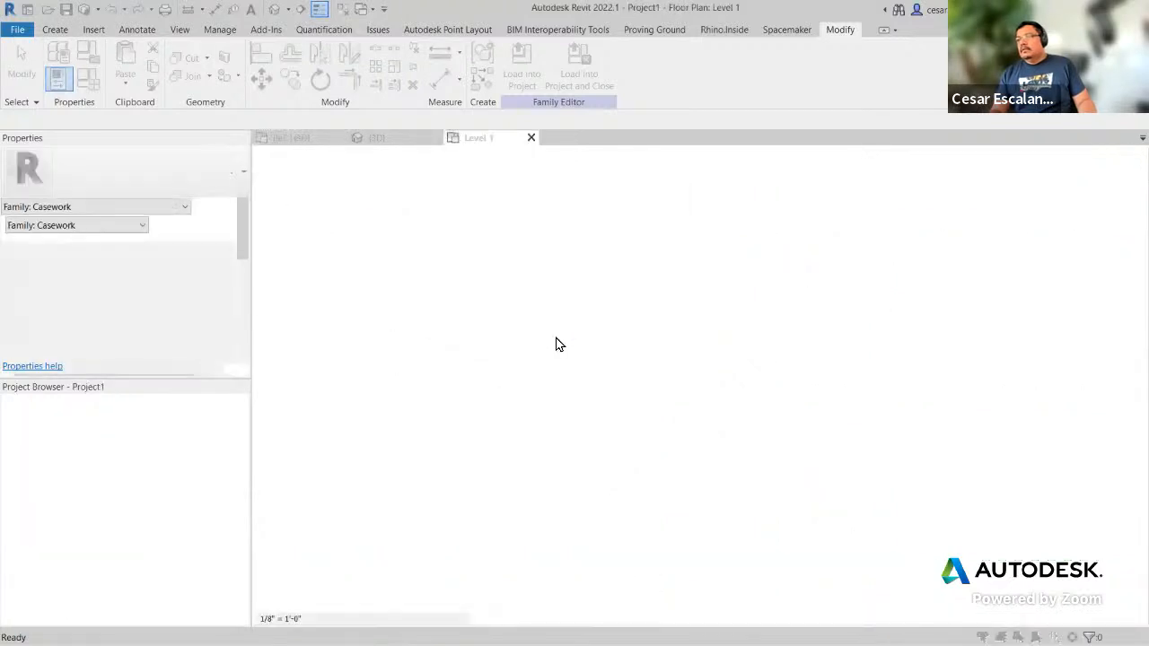
Step: Check the reloaded door's symbolic lines in the Level 1 plan, and close Project1 without saving the changes
left_click(590, 337)
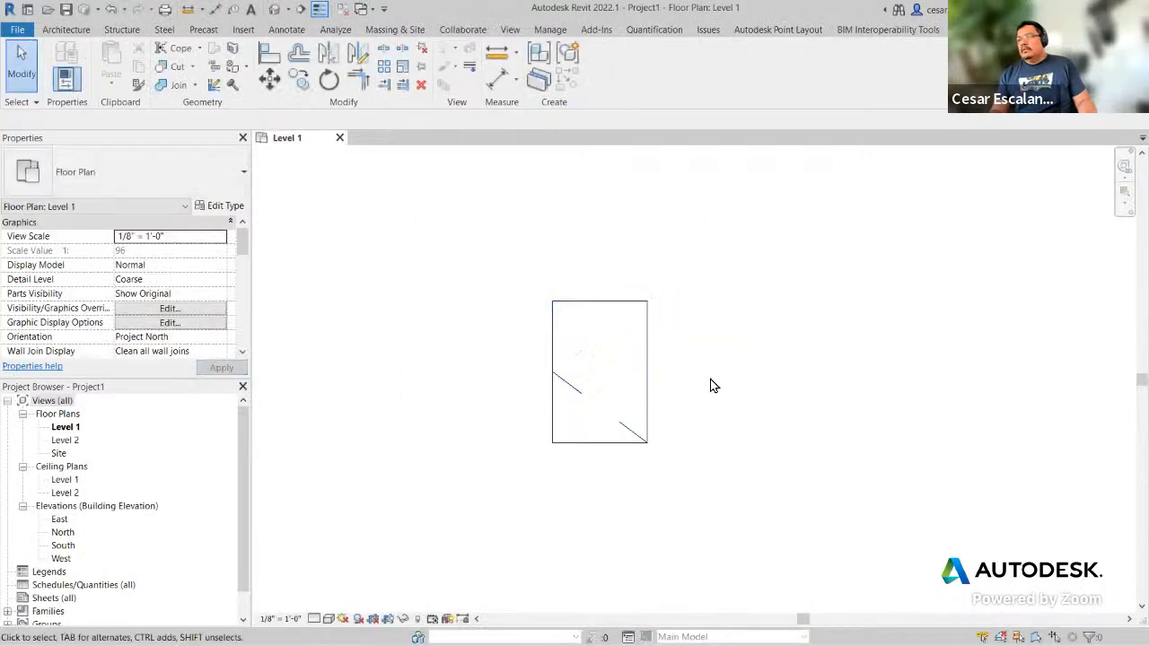
scroll(705, 455, "up", 3)
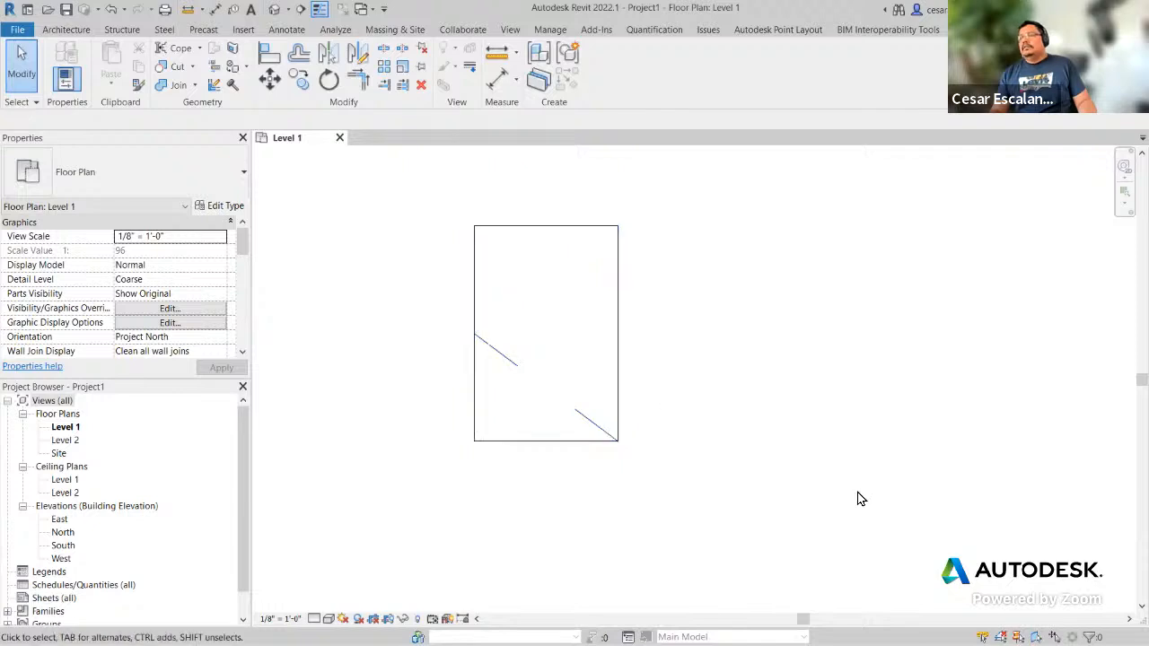
left_click(340, 137)
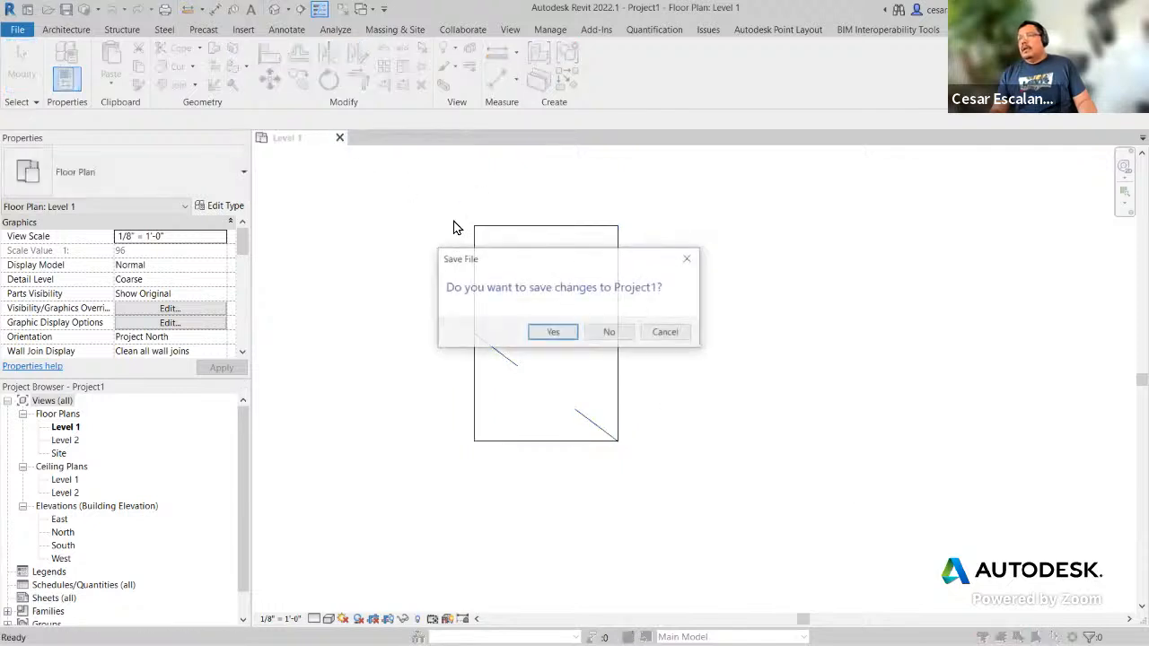
left_click(608, 332)
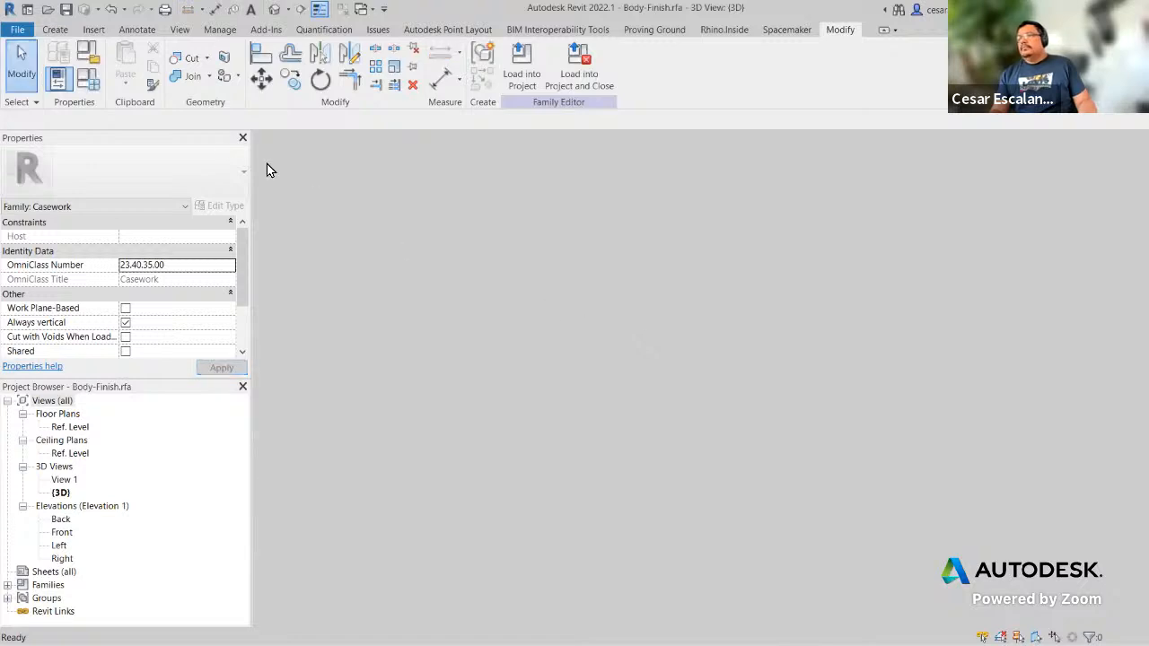
Step: Open the Door.rfa family from the Bookcase folder
left_click(18, 31)
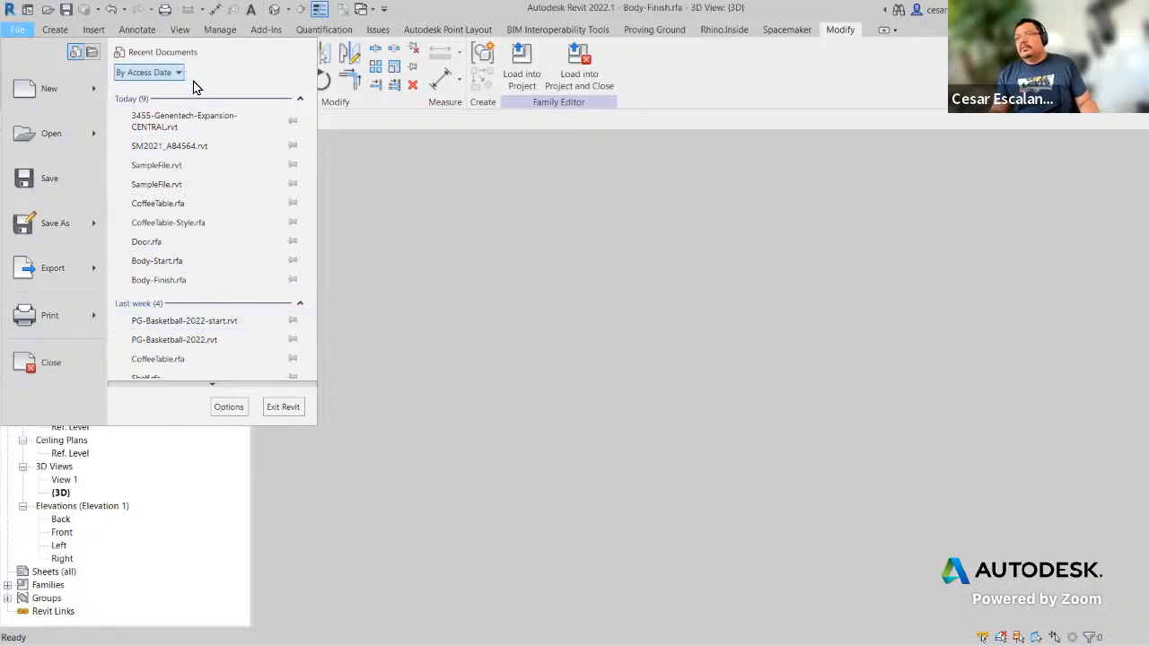
left_click(503, 237)
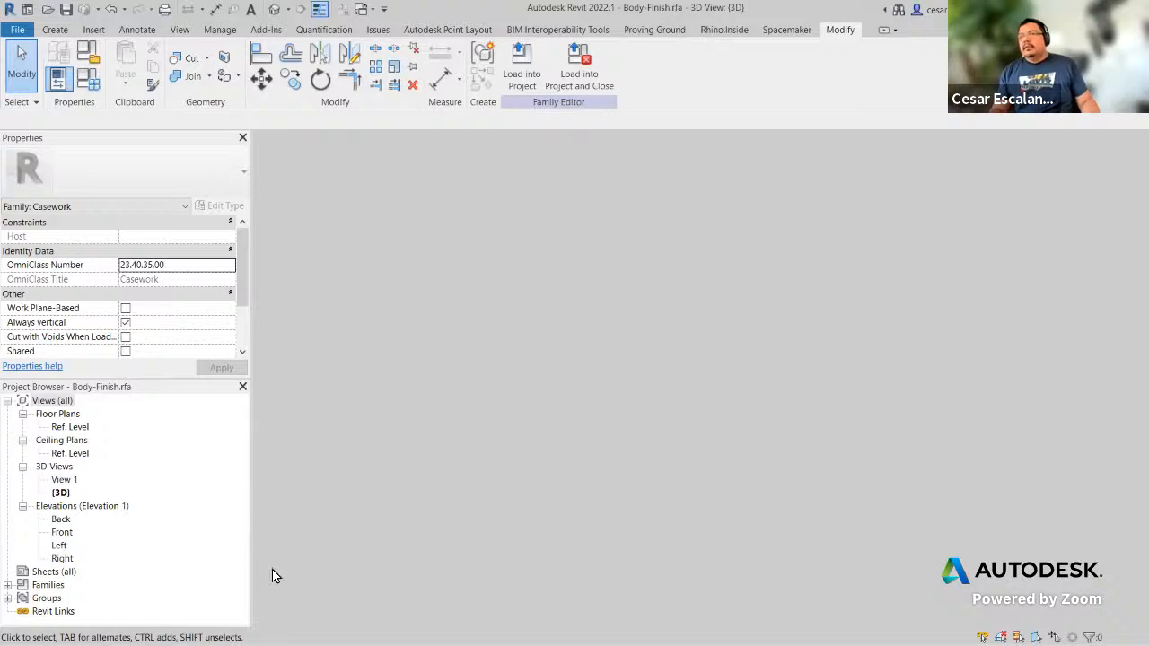
left_click(15, 32)
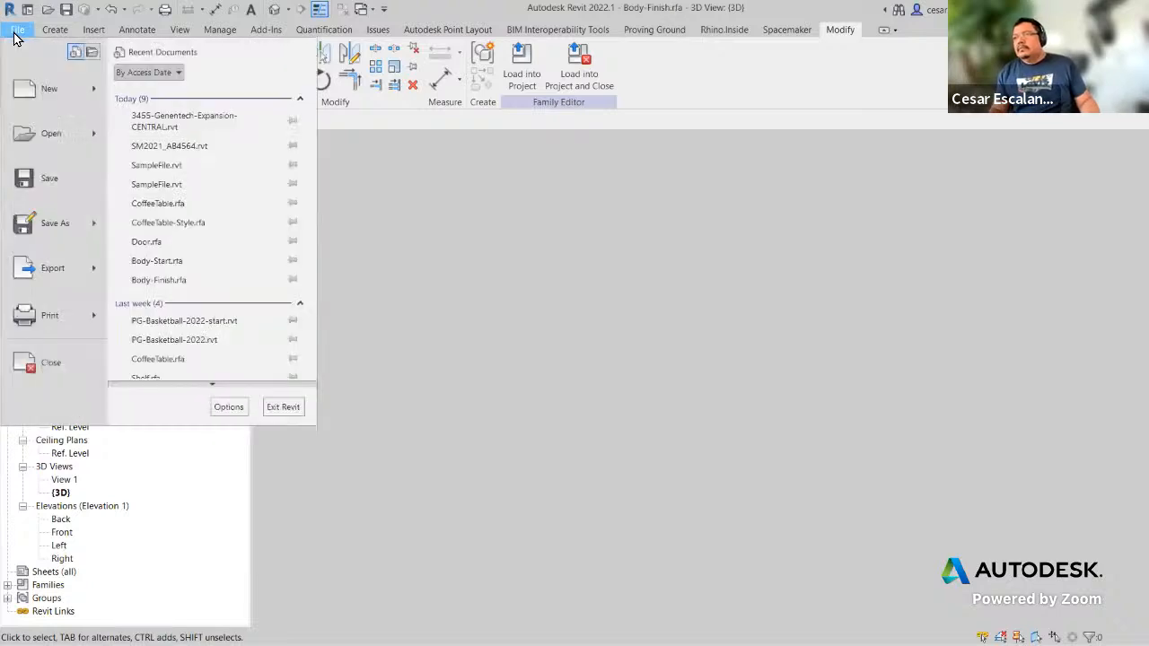
left_click(37, 134)
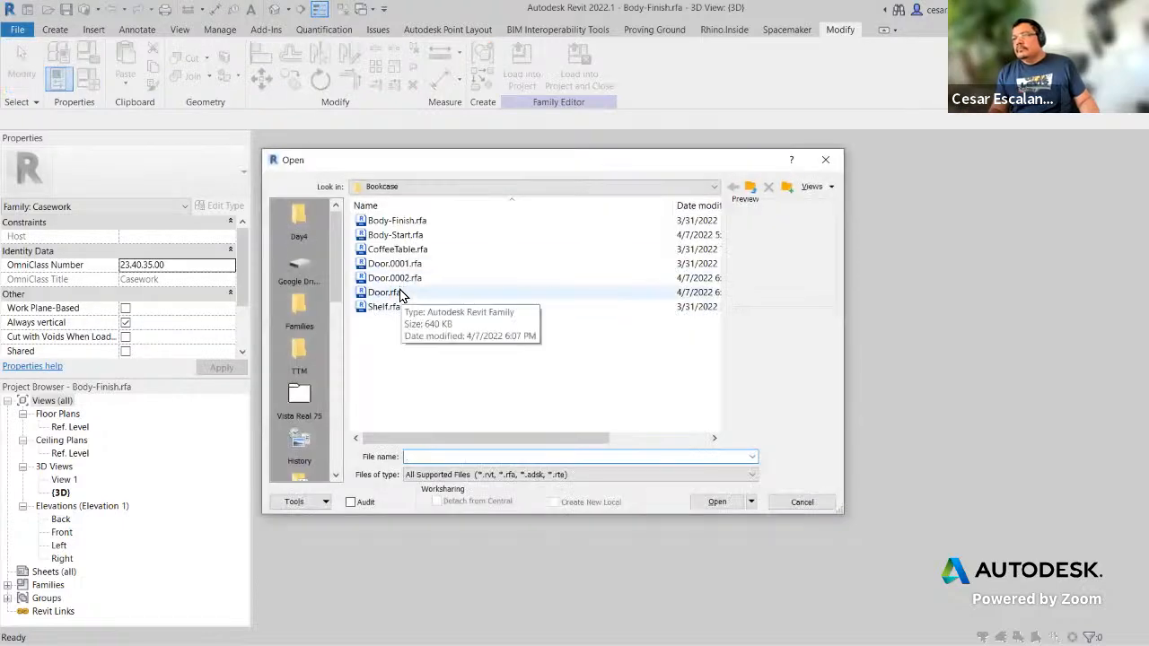
left_click(399, 294)
left_click(716, 502)
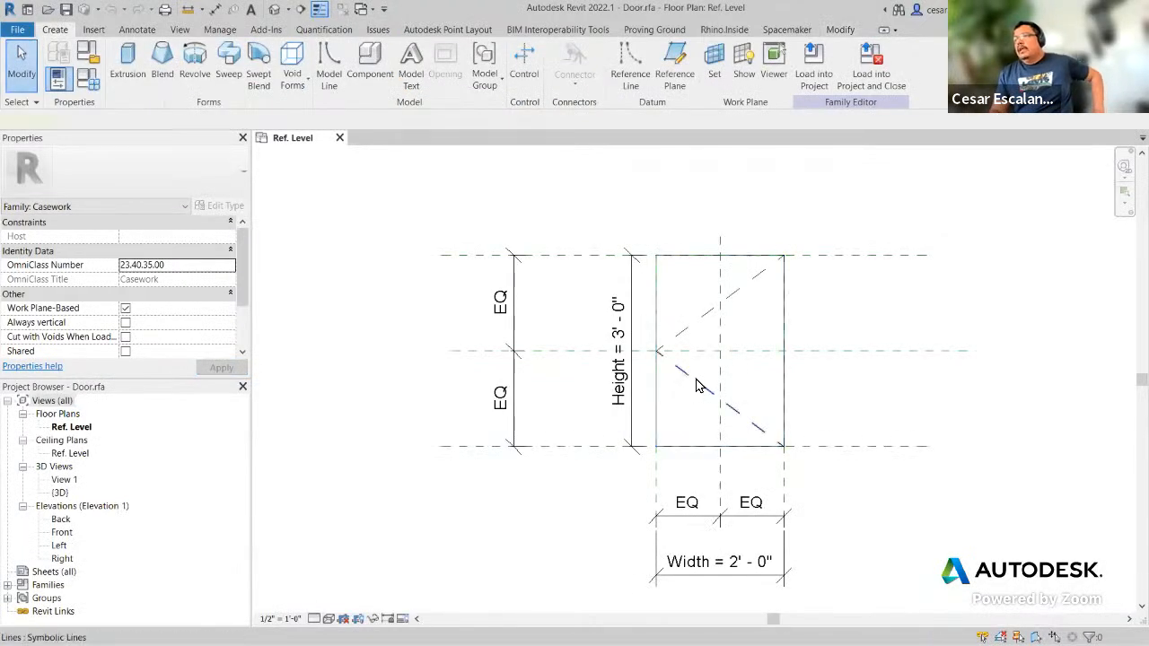
Step: Turn on Draw in Foreground for both diagonal symbolic lines of the door and clear the selection
left_click(699, 387)
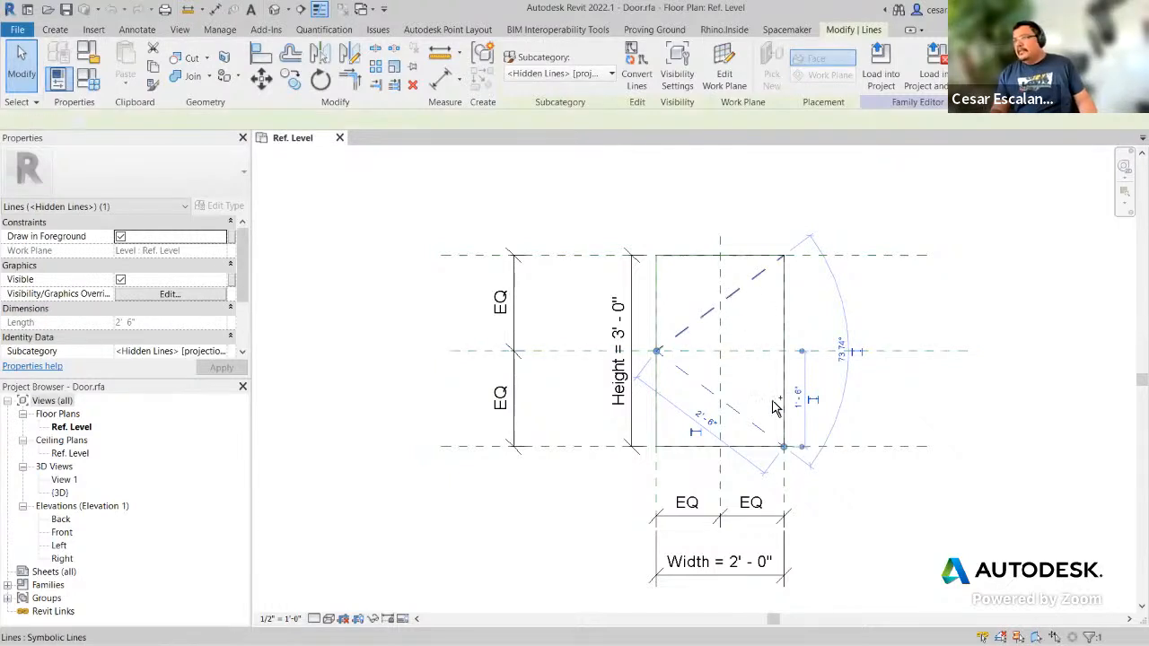
left_click(777, 445, "ctrl")
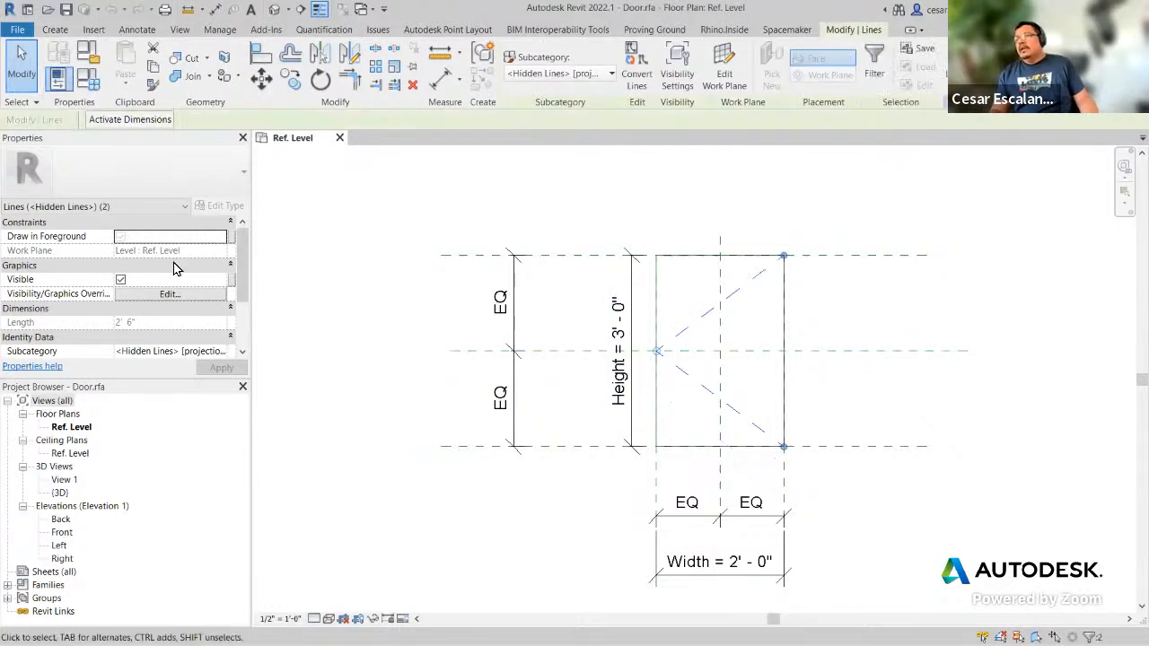
left_click(120, 237)
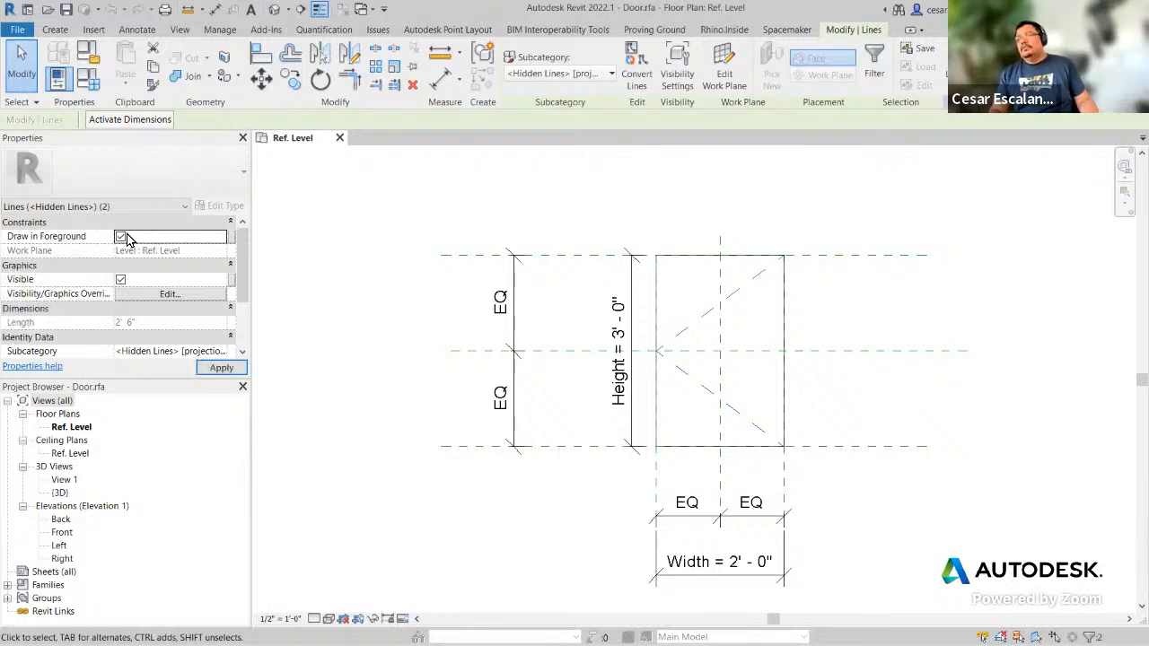
left_click(359, 333)
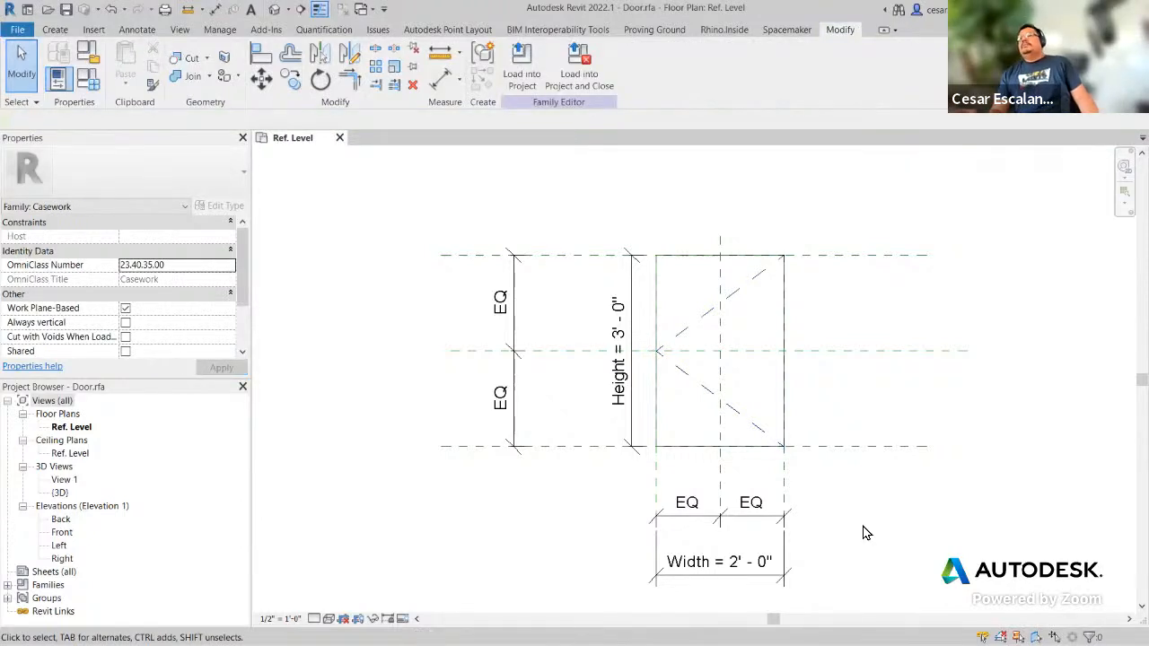
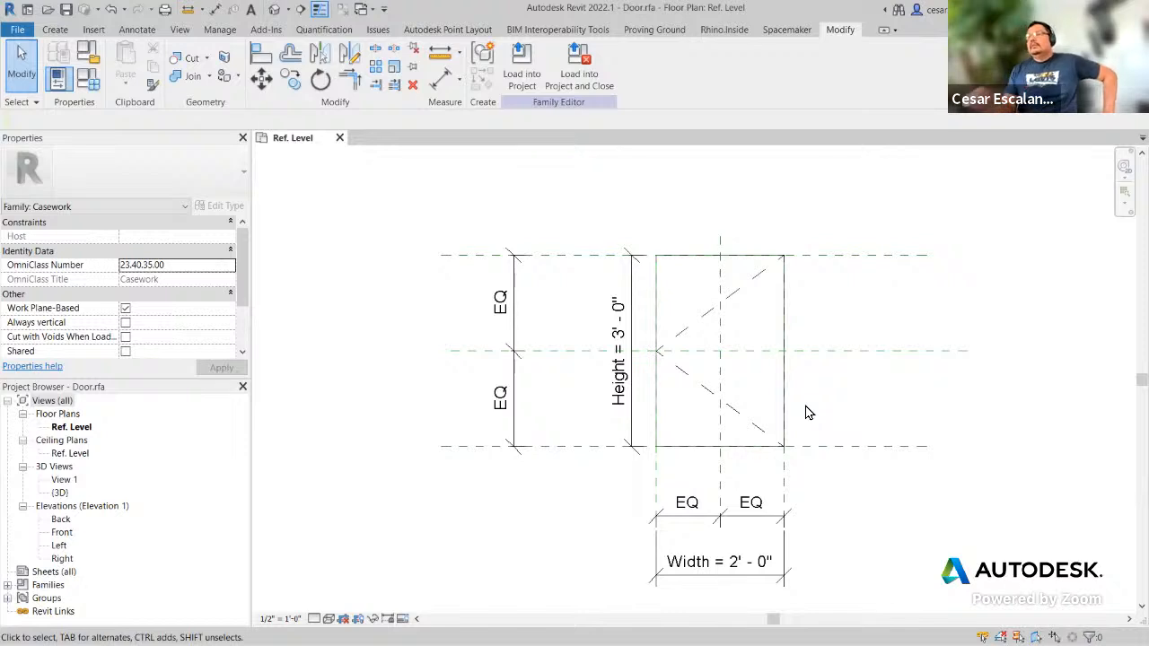
Step: Save the Door.rfa family and close its Ref. Level view
mouse_move(830, 426)
middle_mouse_down()
mouse_move(862, 457)
mouse_move(864, 497)
middle_mouse_up()
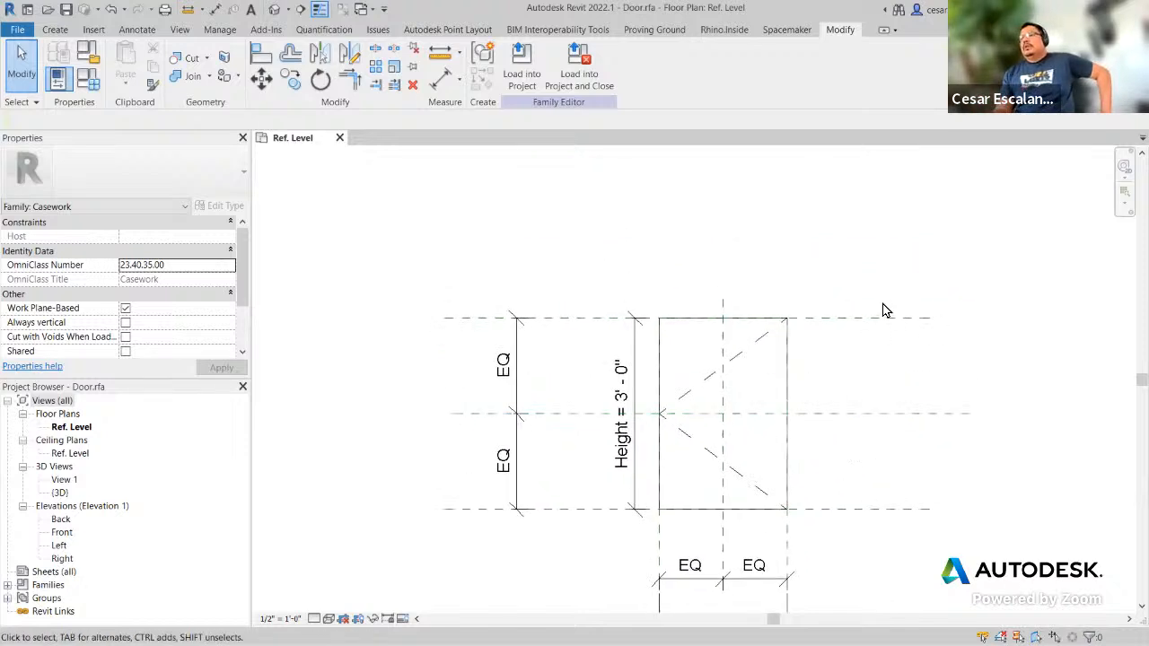
left_click(17, 30)
left_click(50, 180)
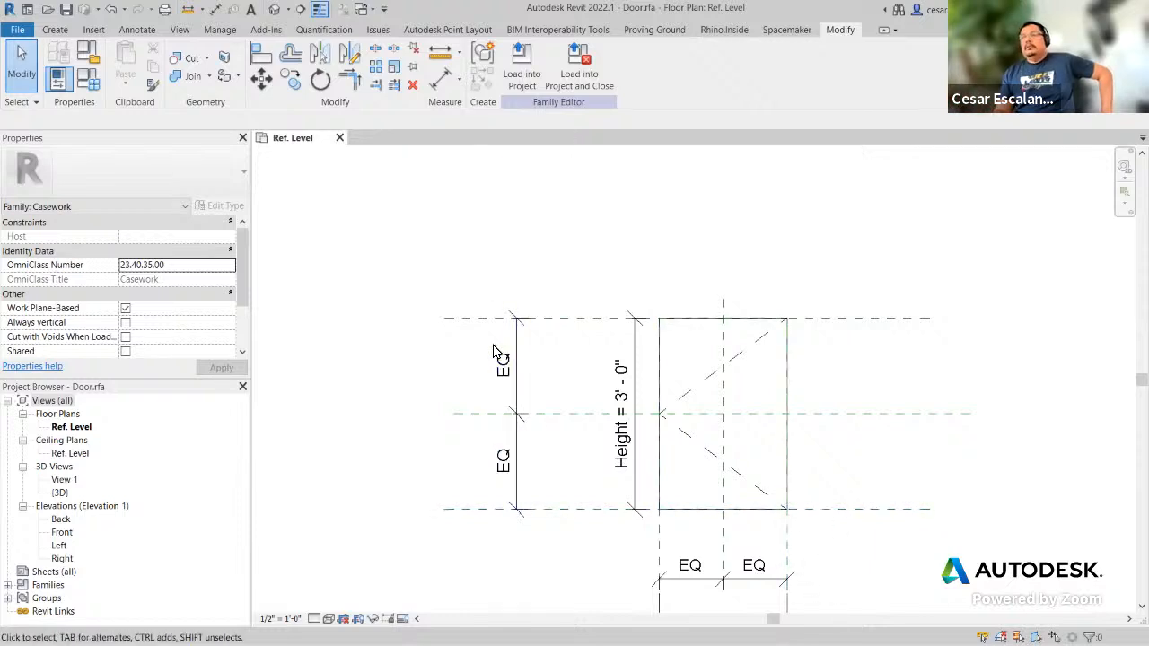
scroll(911, 349, "down", 2)
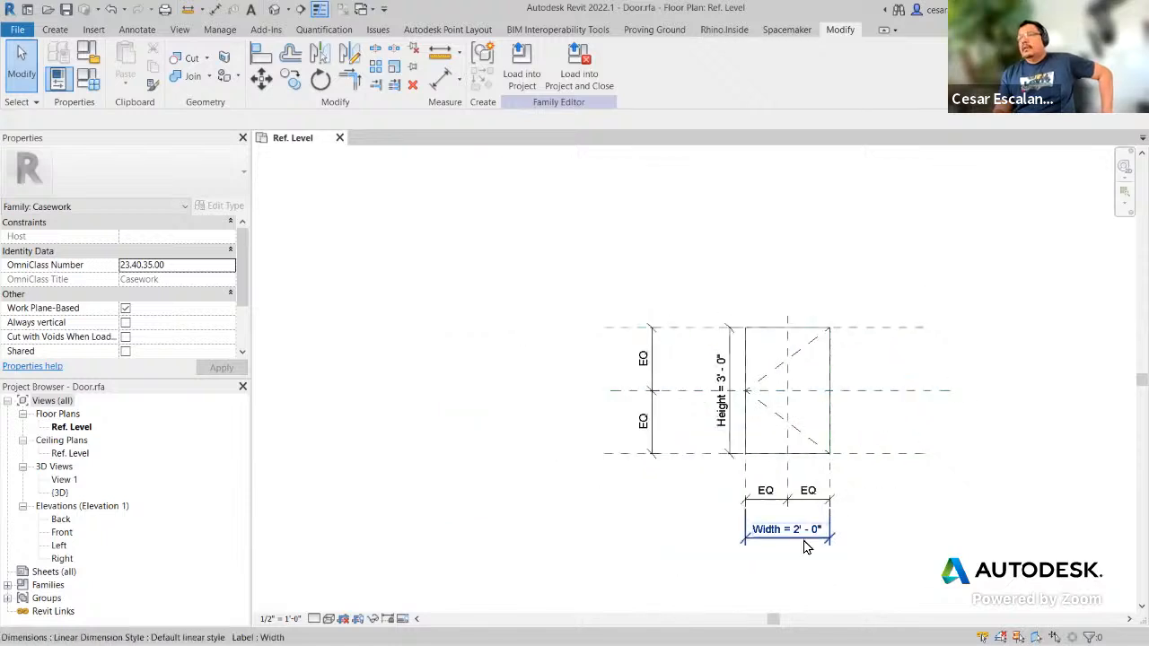
left_click(341, 138)
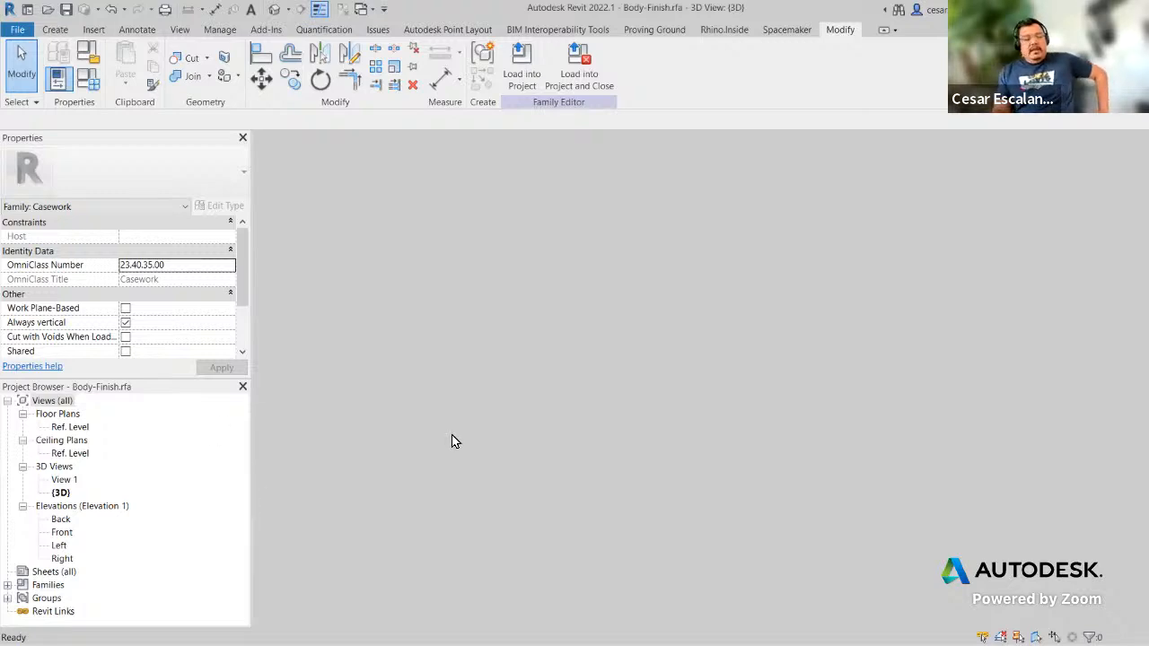
Step: Create a new family from the Casework.rft template in the English-Imperial template folder
left_click(21, 31)
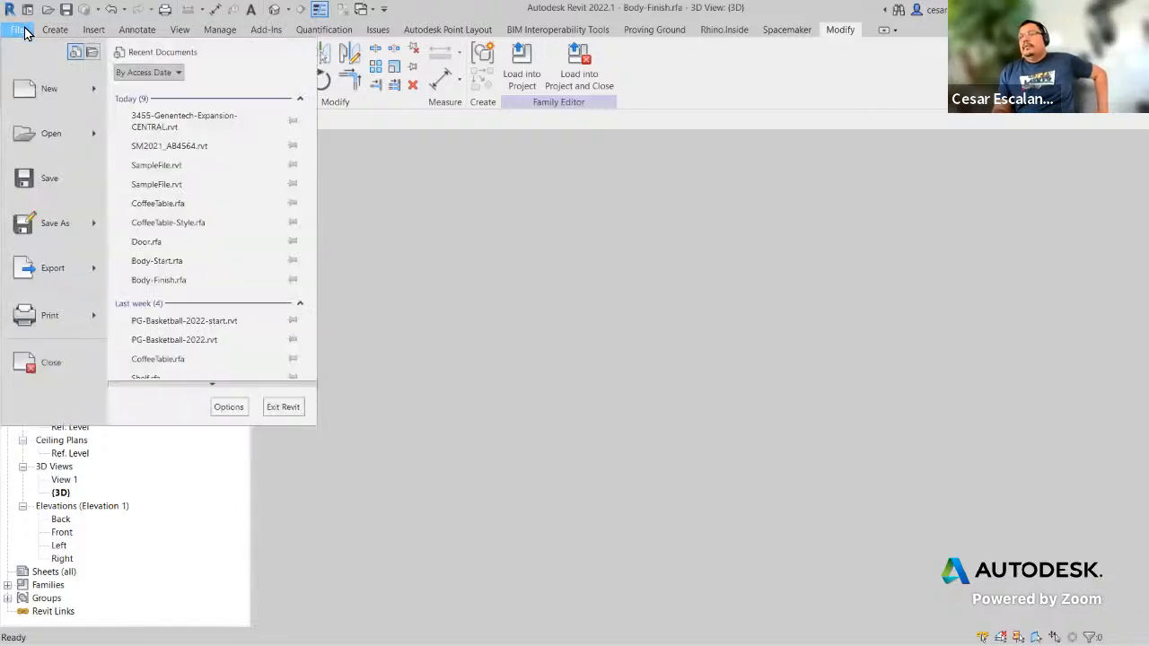
mouse_move(26, 92)
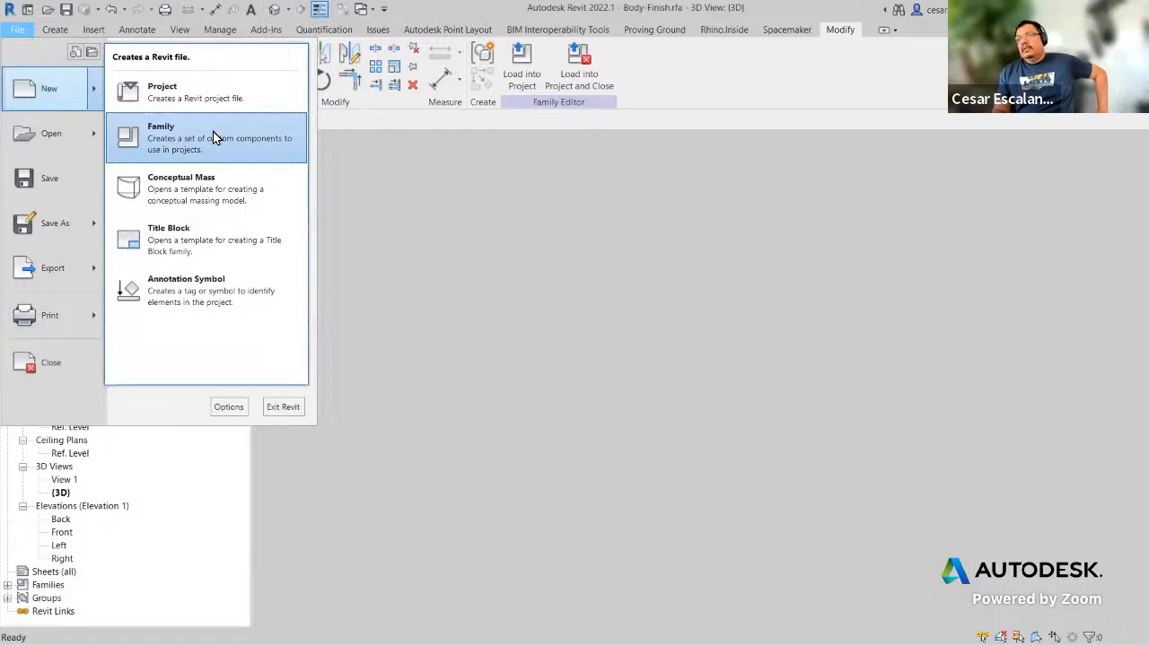
left_click(212, 133)
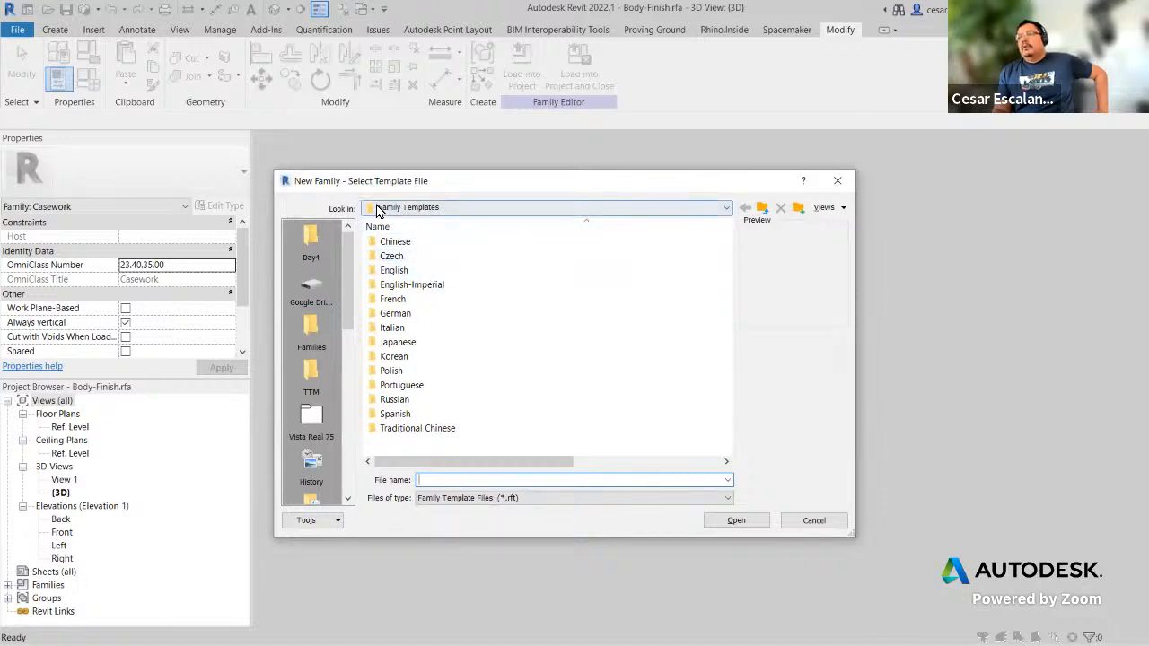
double_click(428, 293)
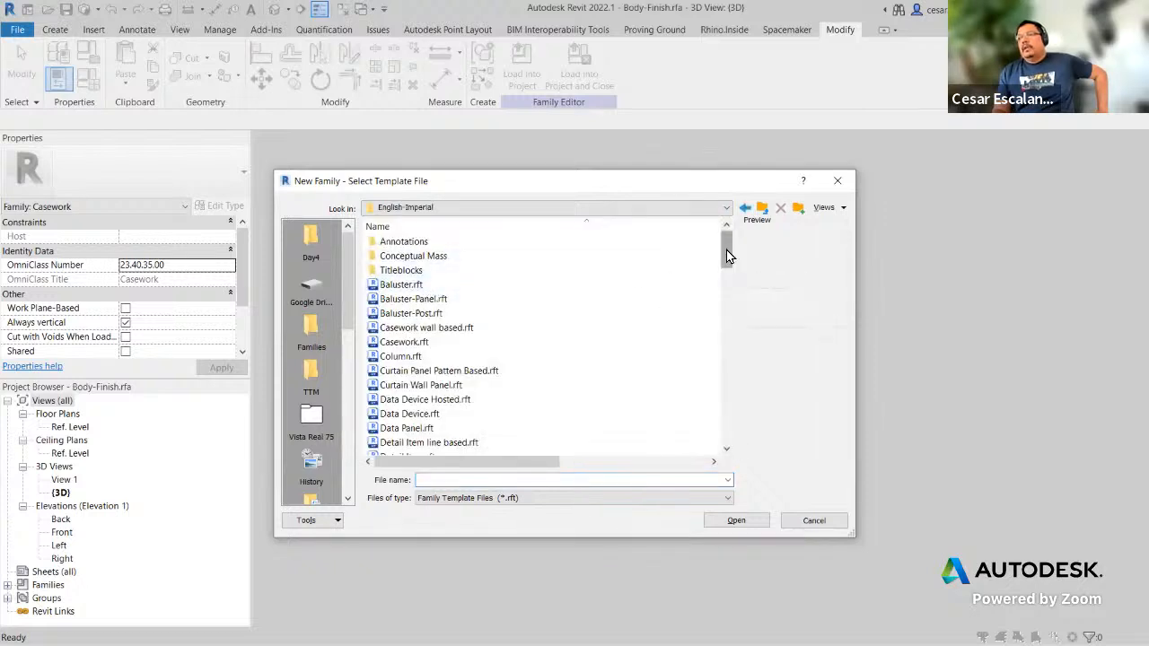
left_click_drag(727, 250, 726, 265)
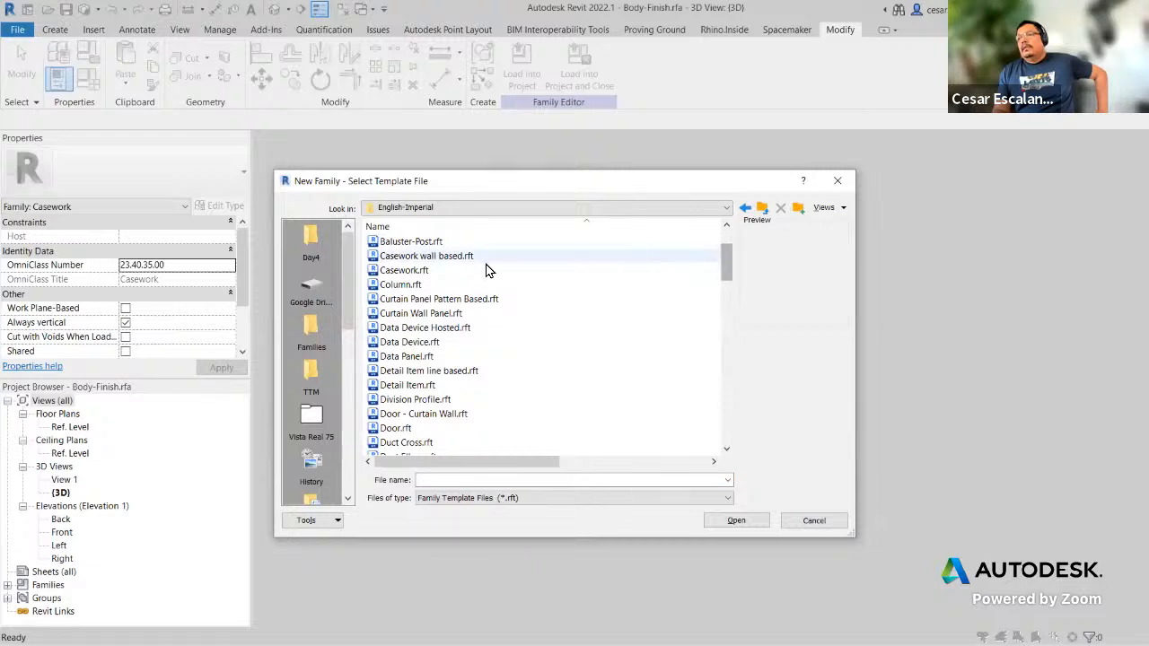
left_click(408, 270)
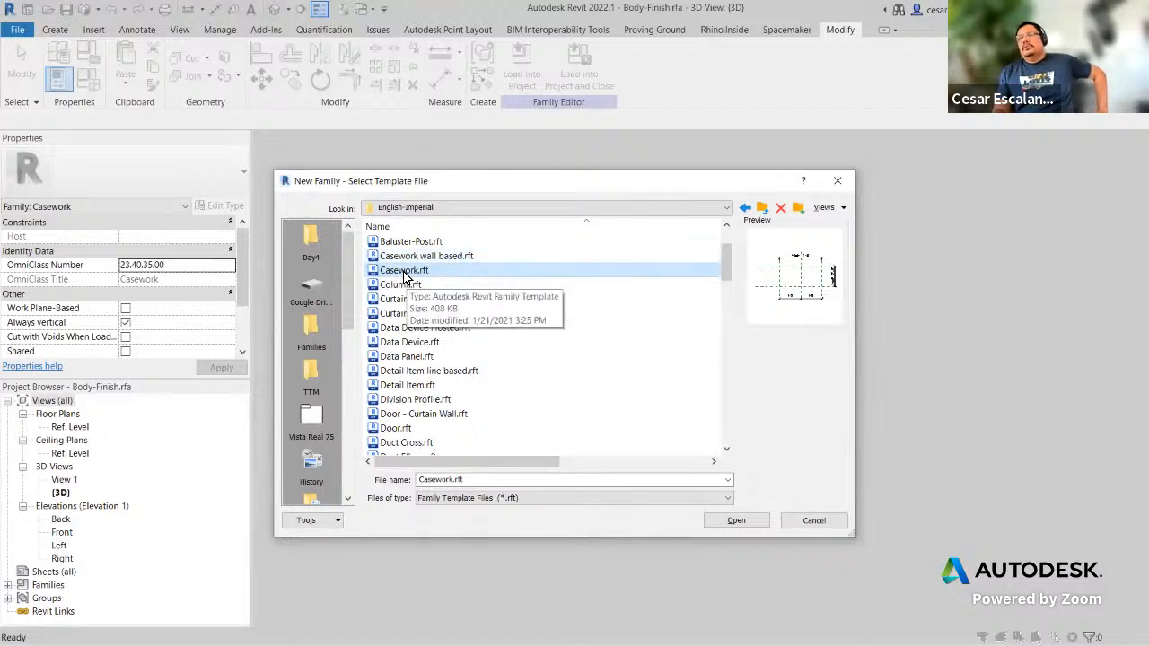
left_click(736, 521)
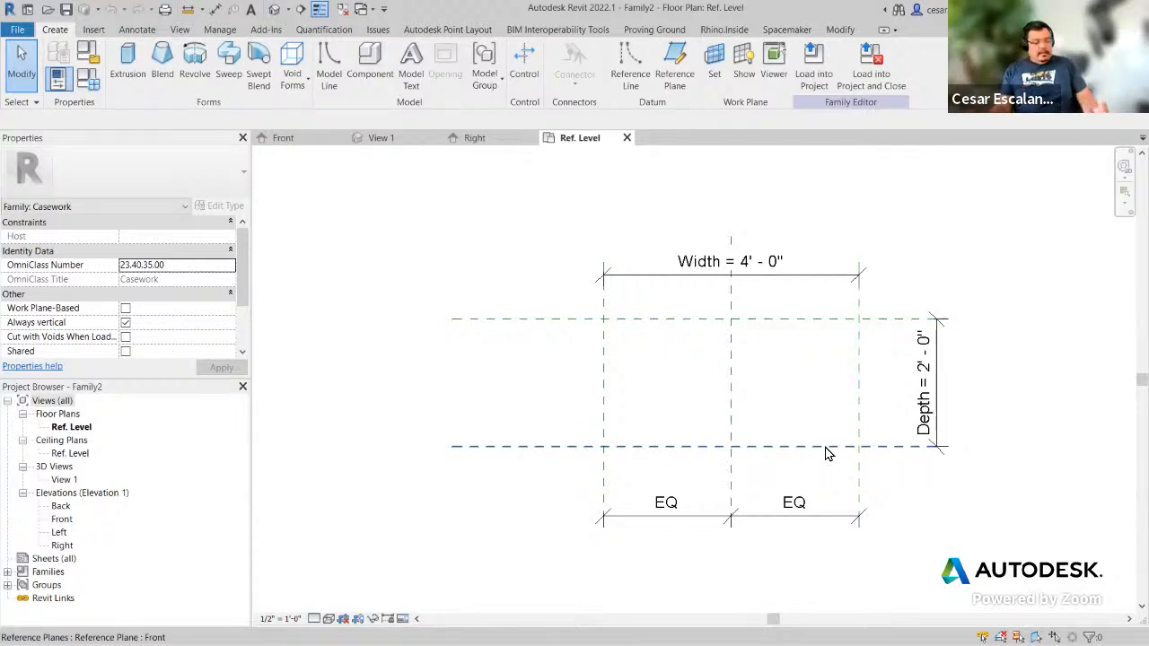
mouse_move(752, 571)
left_mouse_down()
mouse_move(748, 494)
mouse_move(729, 503)
mouse_move(762, 503)
left_mouse_up()
left_click_drag(798, 168, 804, 295)
left_click_drag(817, 268, 804, 294)
mouse_move(827, 191)
left_mouse_down()
mouse_move(833, 221)
mouse_move(853, 229)
left_mouse_up()
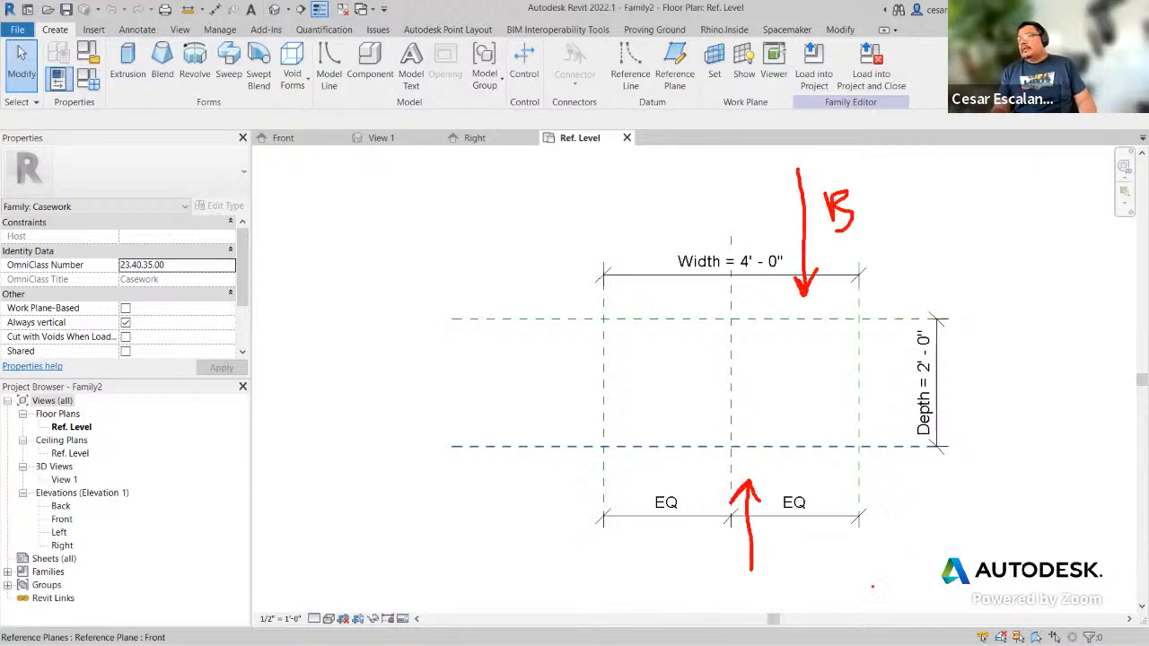
mouse_move(781, 536)
left_mouse_down()
mouse_move(792, 560)
mouse_move(812, 528)
mouse_move(804, 548)
left_mouse_up()
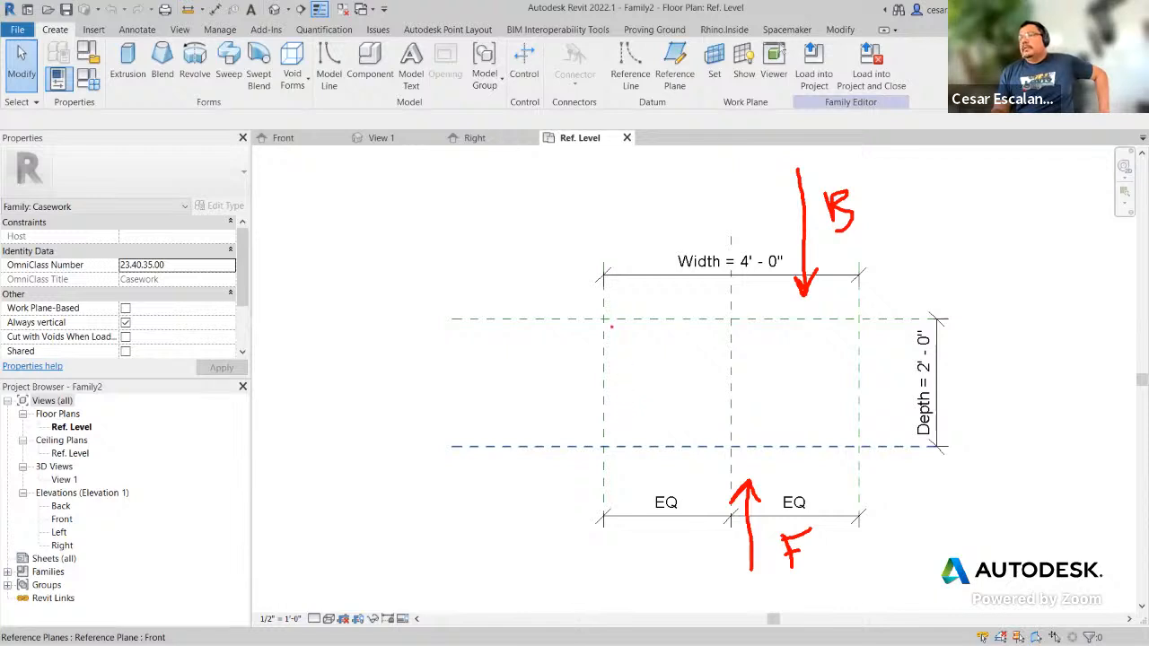
left_click_drag(613, 326, 608, 462)
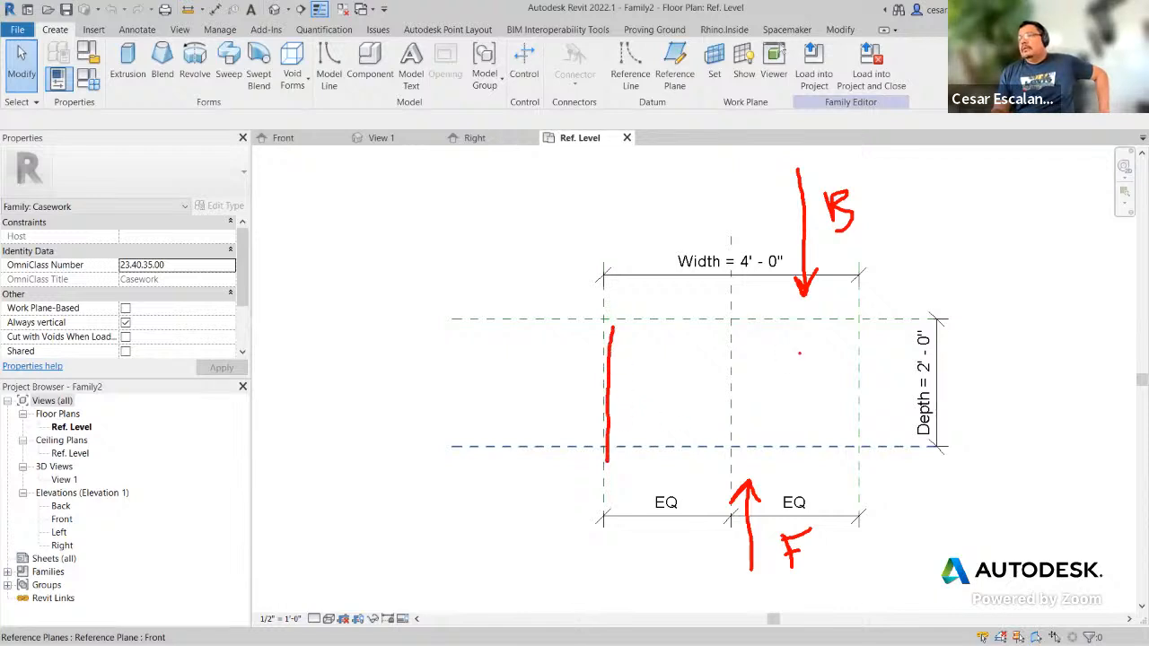
left_click_drag(845, 331, 847, 465)
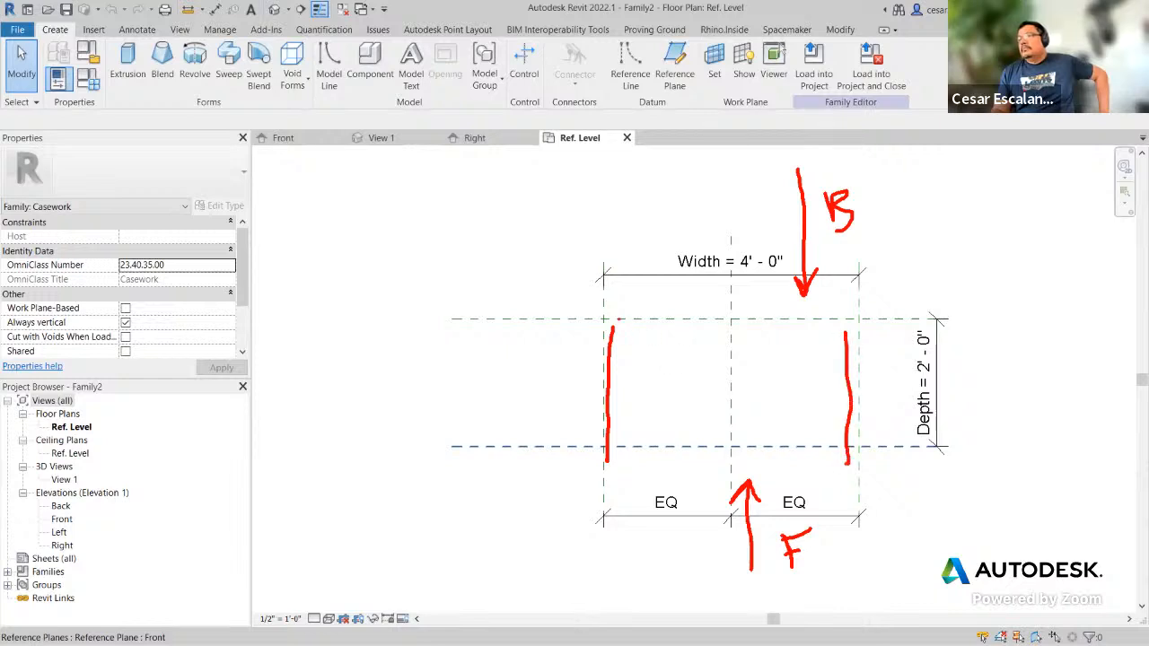
left_click_drag(615, 329, 846, 332)
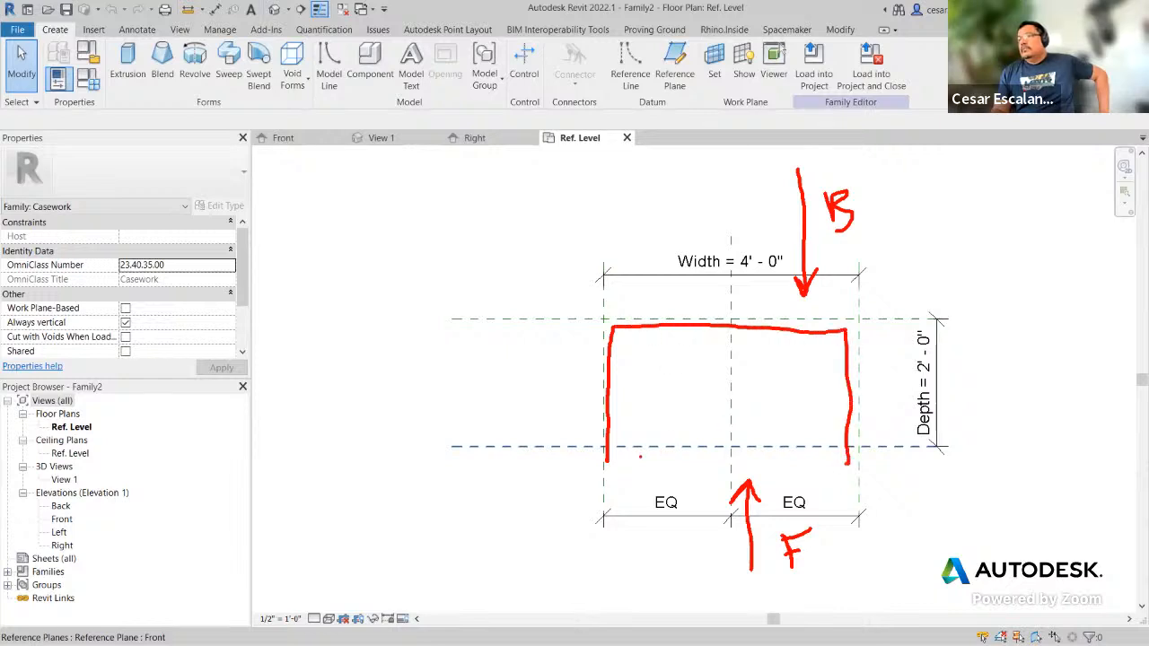
left_click_drag(608, 445, 846, 447)
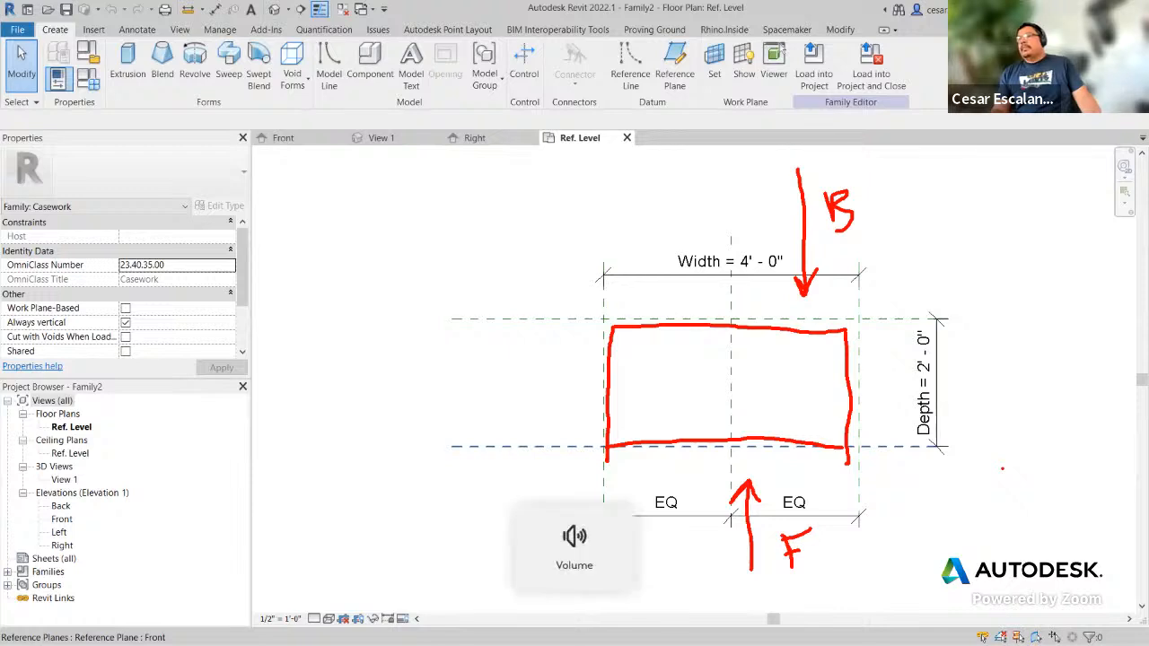
key("Escape")
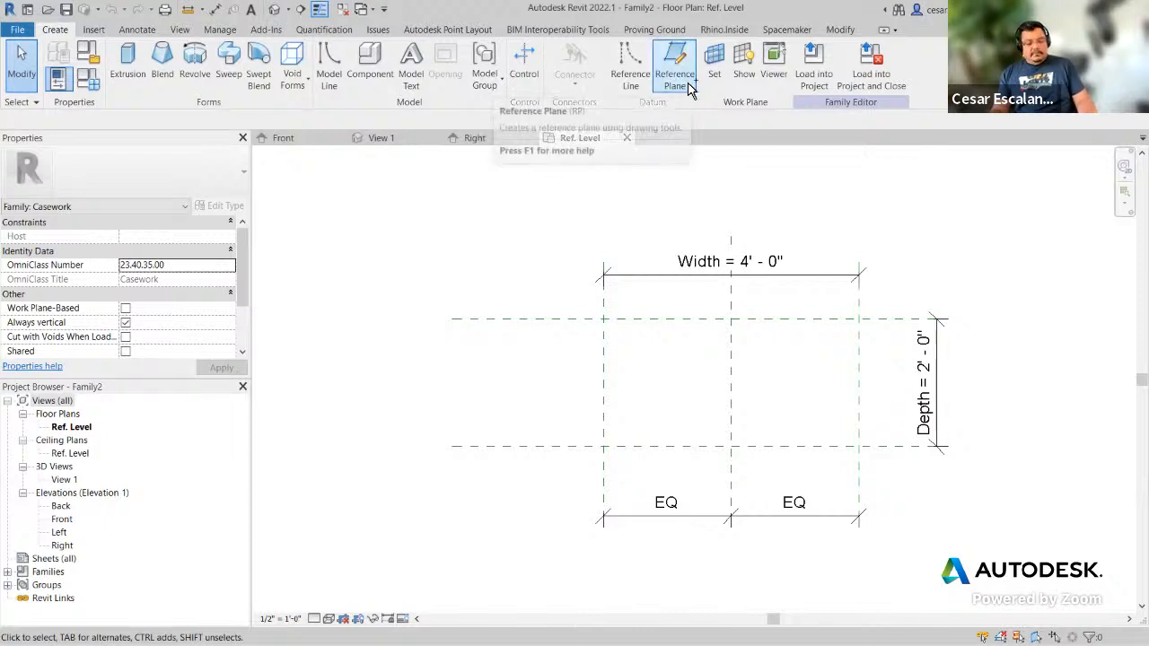
mouse_move(688, 34)
left_mouse_down()
mouse_move(703, 100)
mouse_move(680, 38)
left_mouse_up()
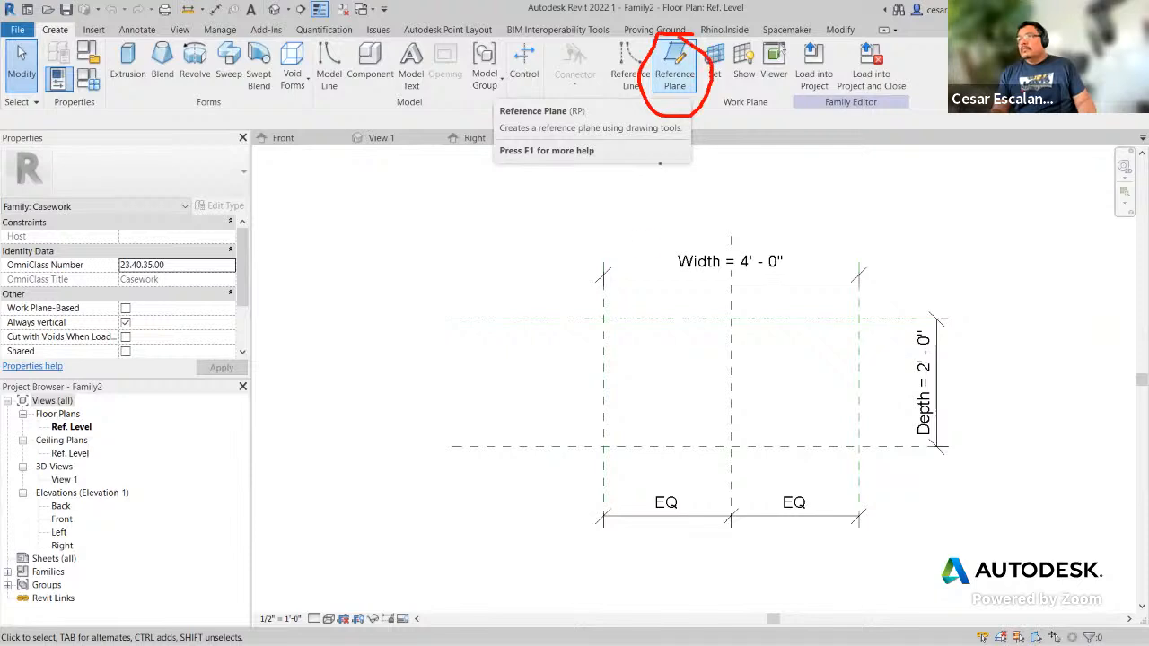
left_click_drag(616, 257, 615, 522)
left_click_drag(559, 335, 898, 330)
left_click_drag(838, 543, 843, 261)
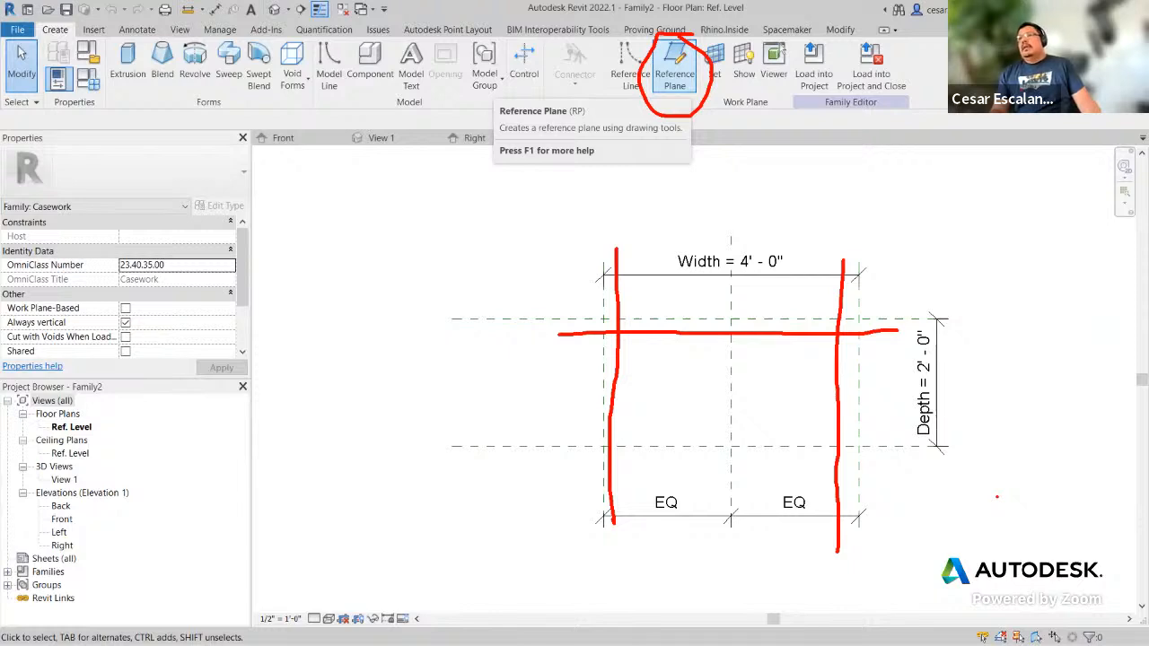
key("Escape")
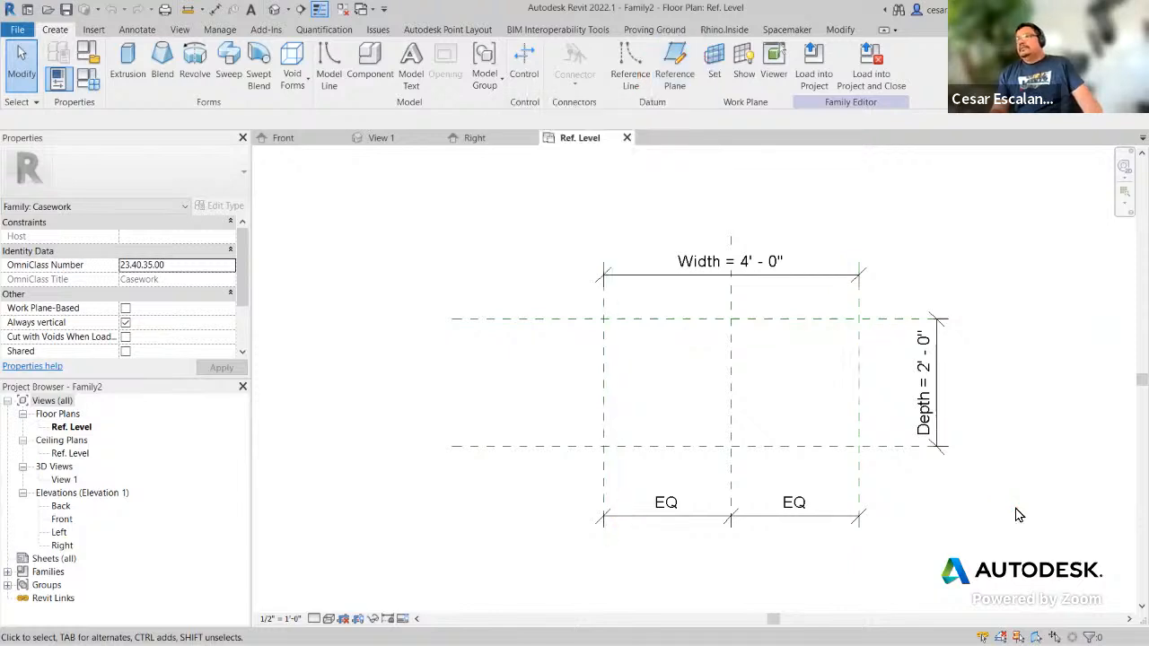
Step: Create reference planes offset 0' 1" inward from the left, right and back reference planes by picking the existing planes
left_click(675, 91)
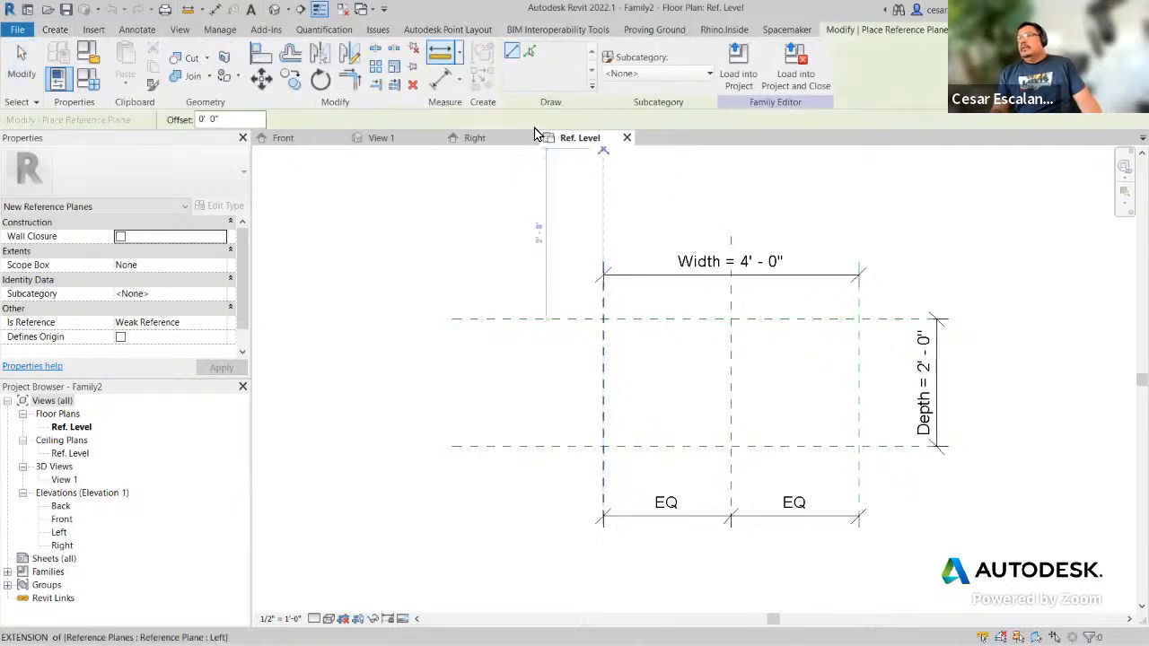
left_click(531, 54)
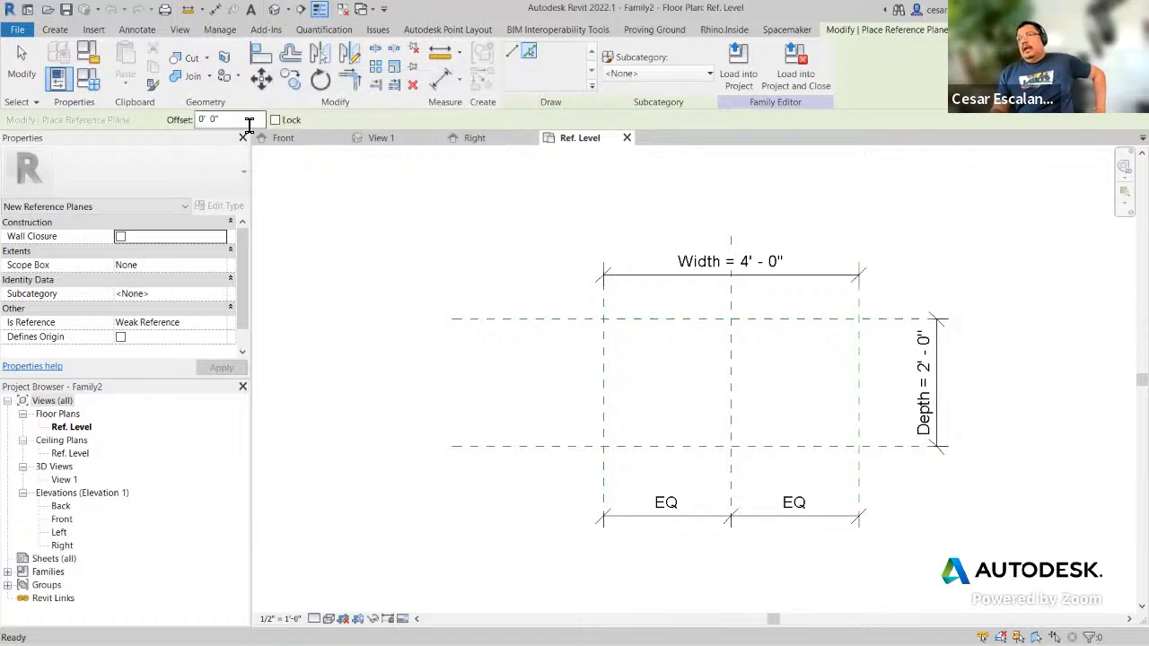
left_click_drag(238, 120, 164, 125)
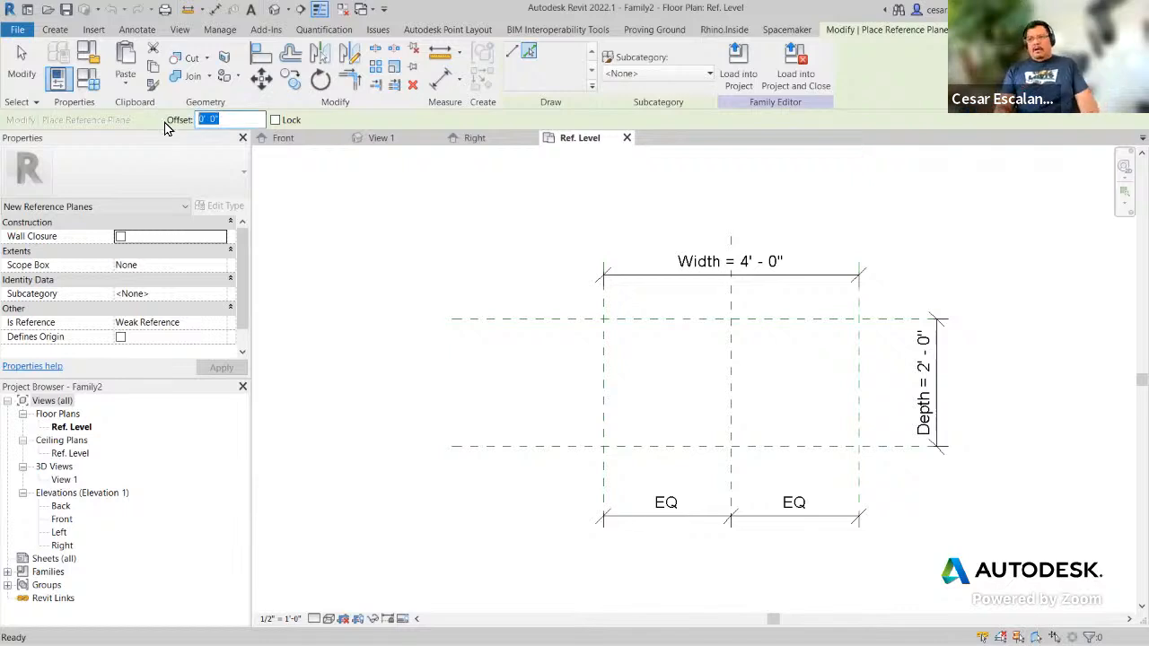
type("0")
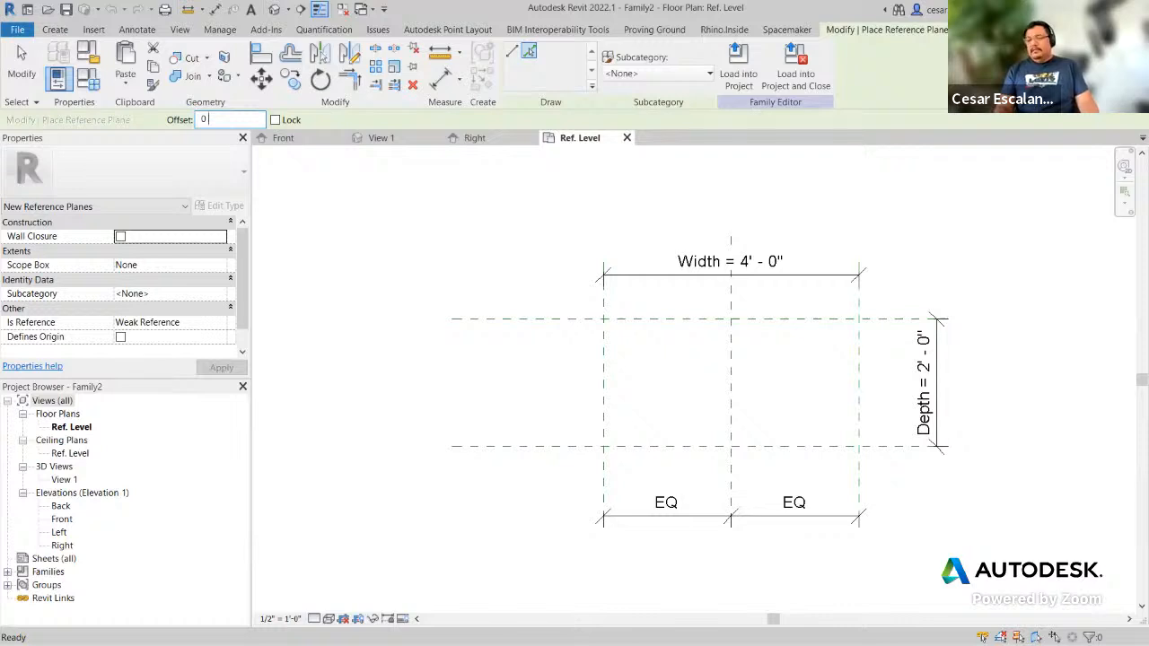
type("1 1")
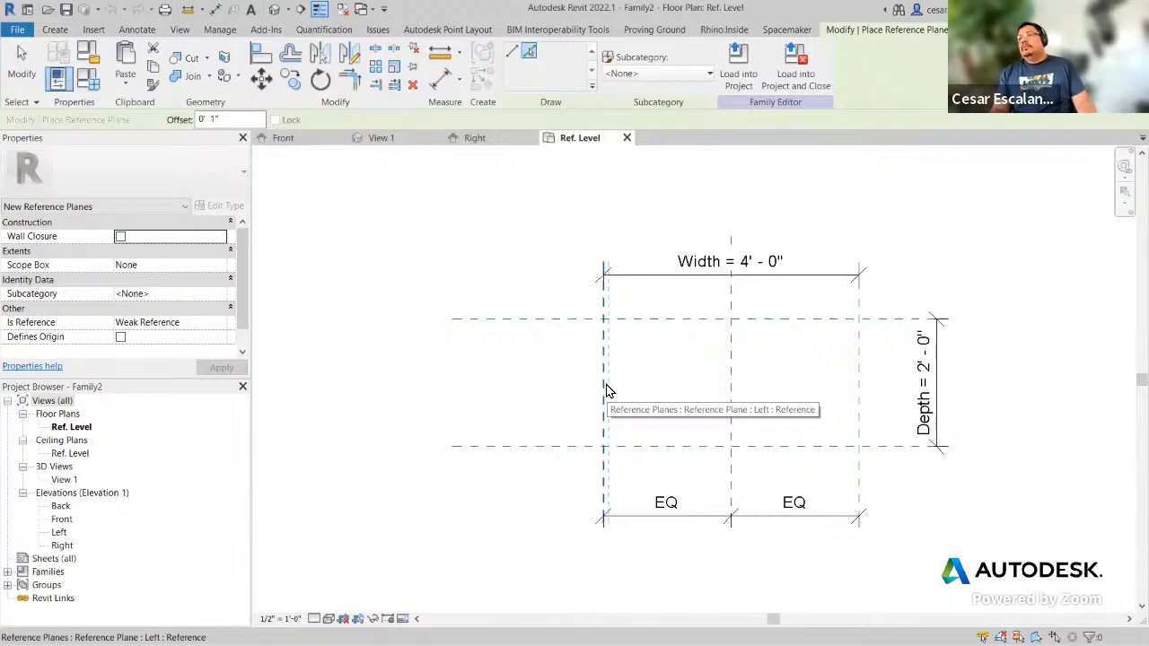
left_click(607, 391)
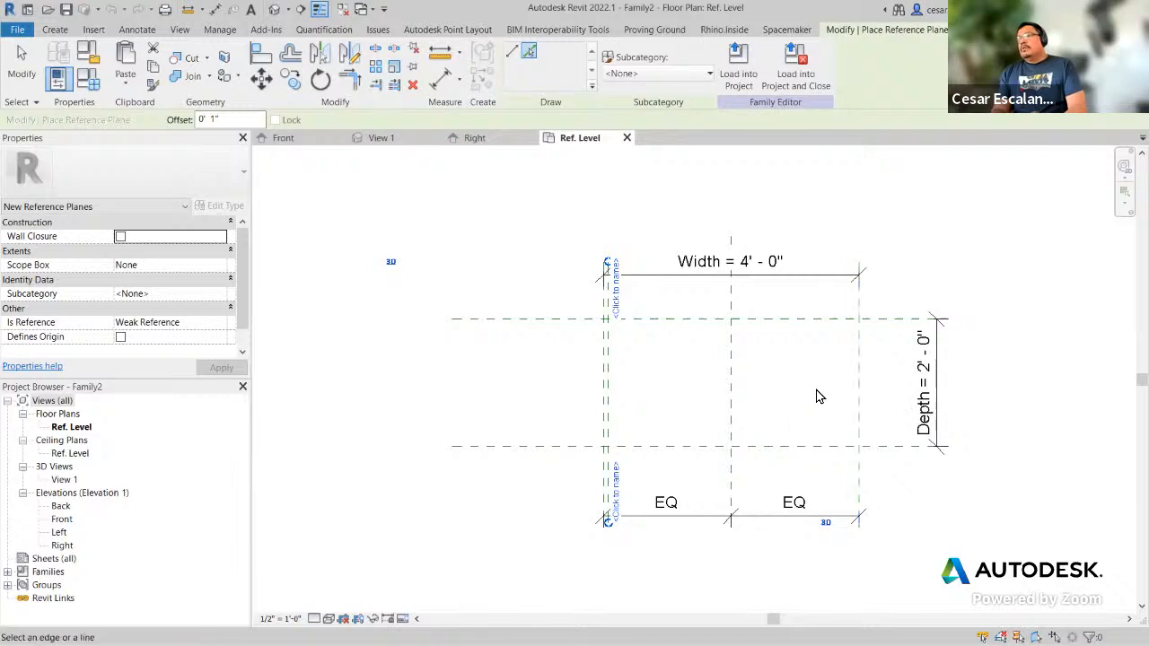
left_click(857, 395)
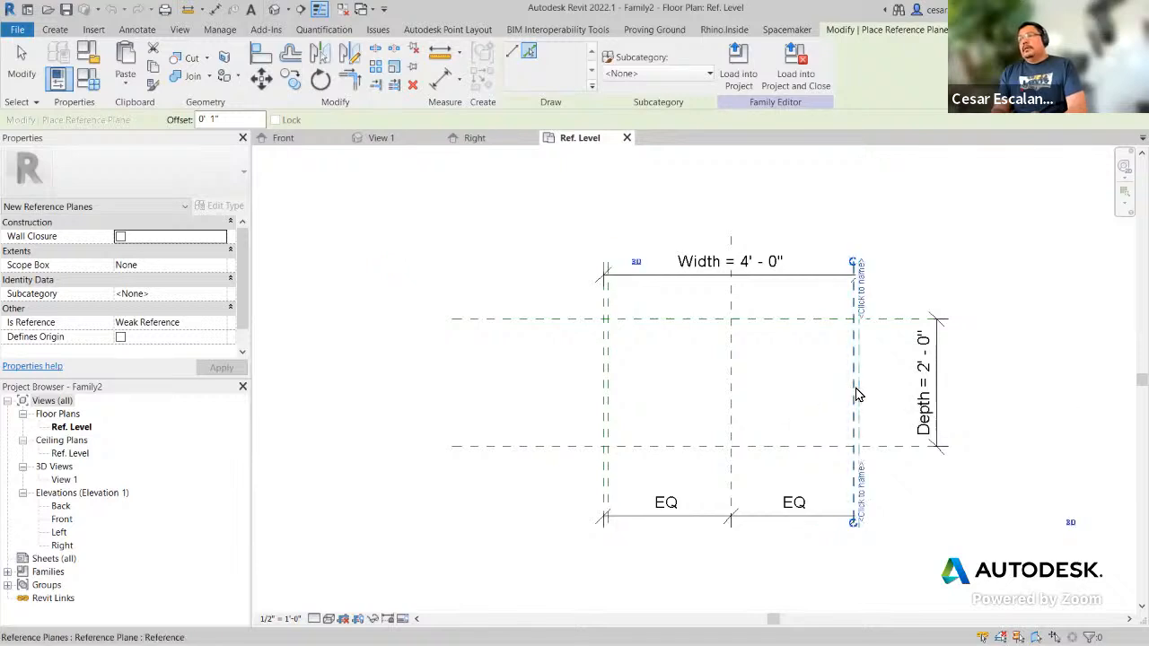
left_click(778, 325)
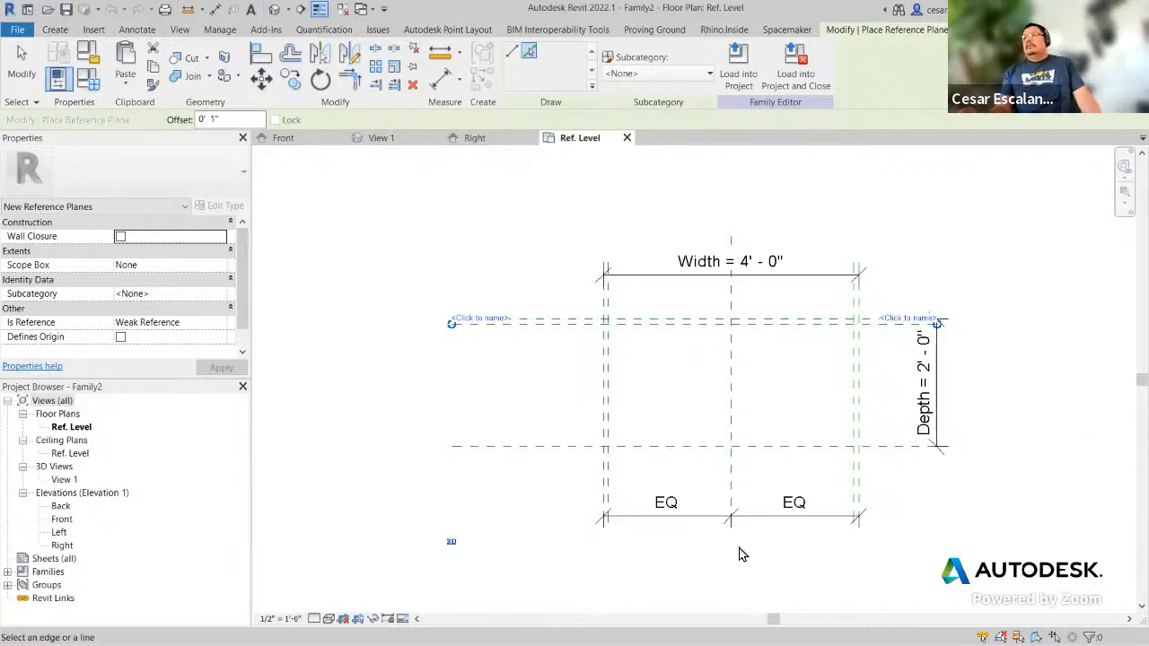
key("Escape")
key("Escape")
Step: Inspect the name and reference setting of the horizontal reference plane at the front of the casework
scroll(903, 481, "up", 2)
middle_click_drag(902, 481, 1008, 555)
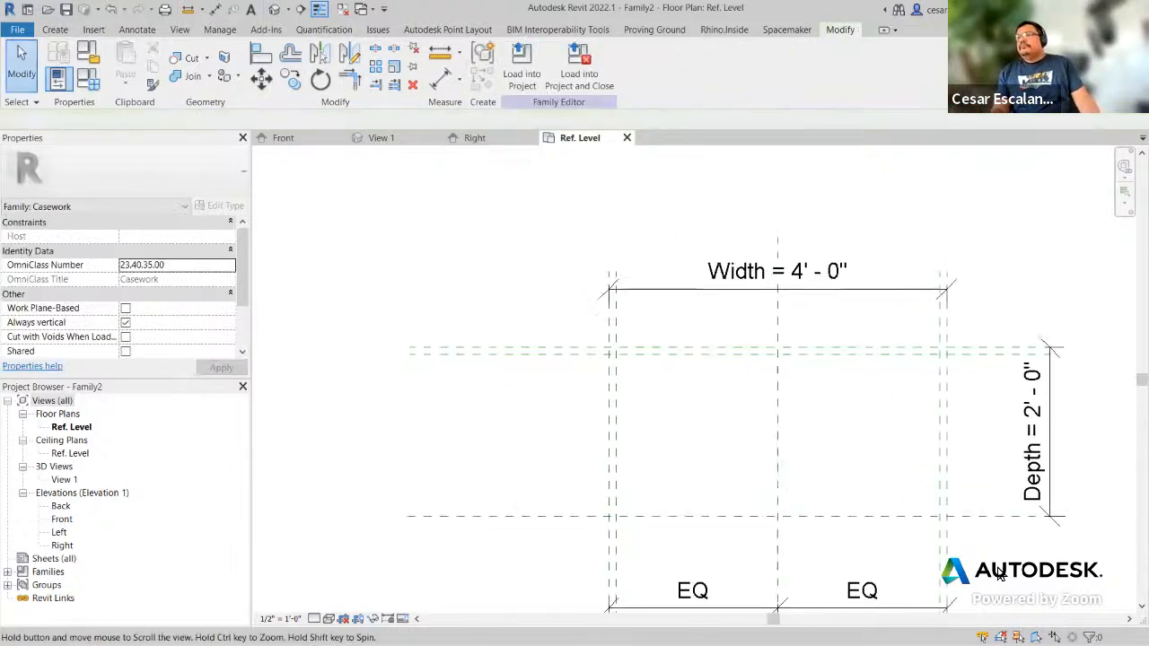
left_click(906, 523)
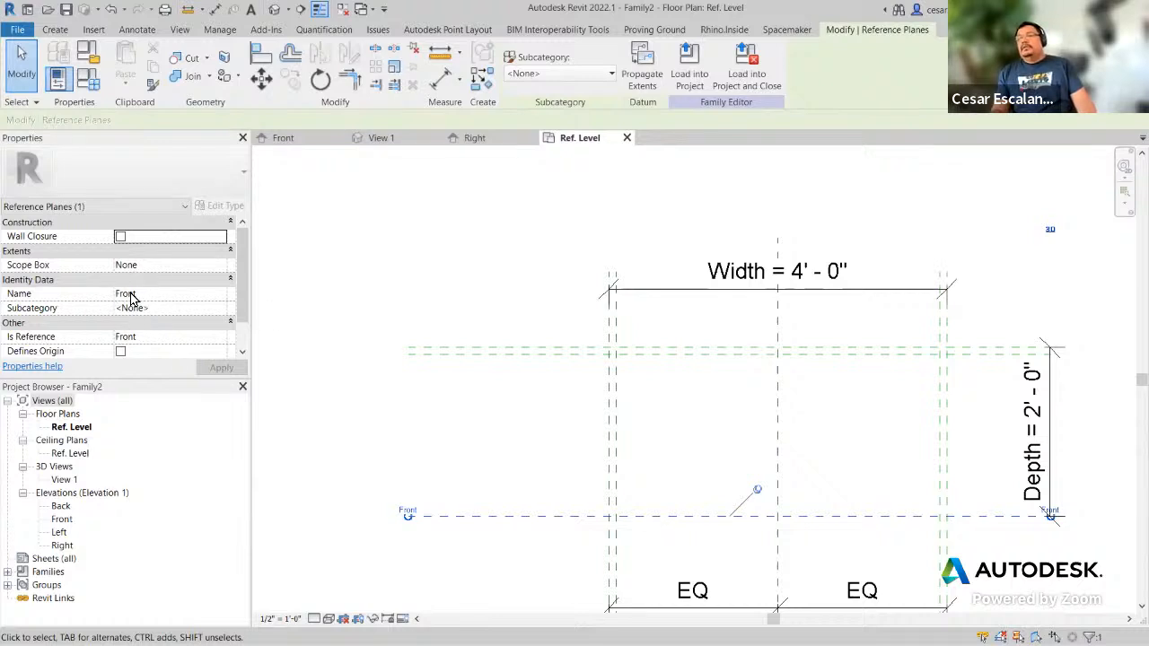
left_click(470, 393)
Step: Place an aligned dimension between the left reference plane and the offset plane just inside it
scroll(682, 363, "up", 4)
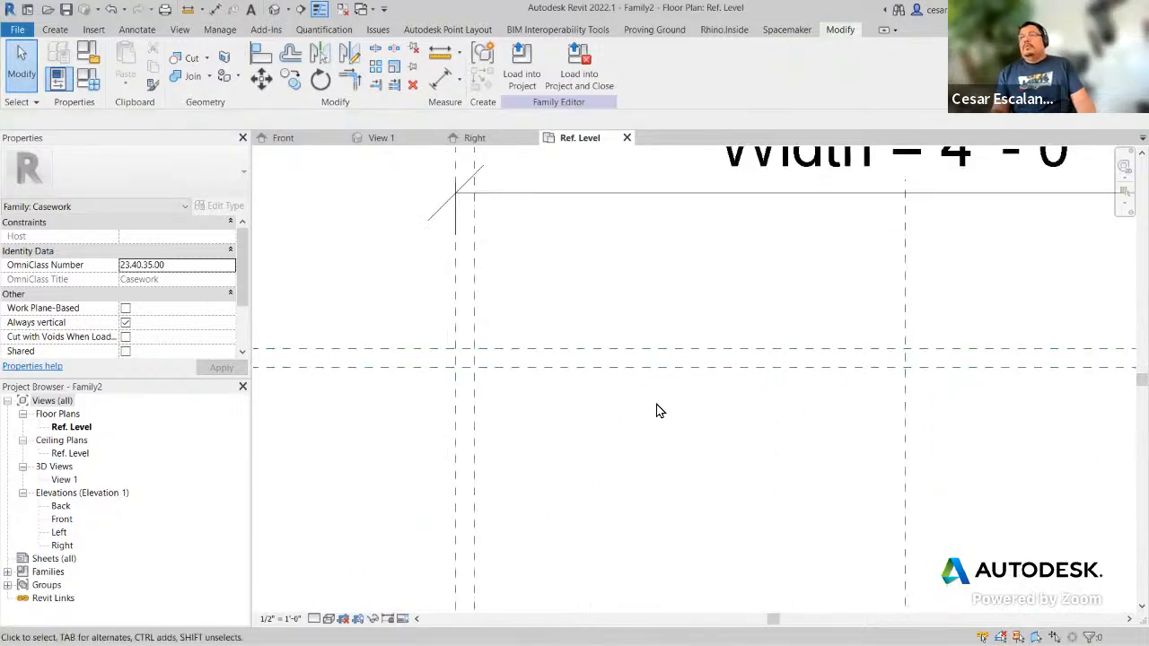
scroll(657, 410, "down", 2)
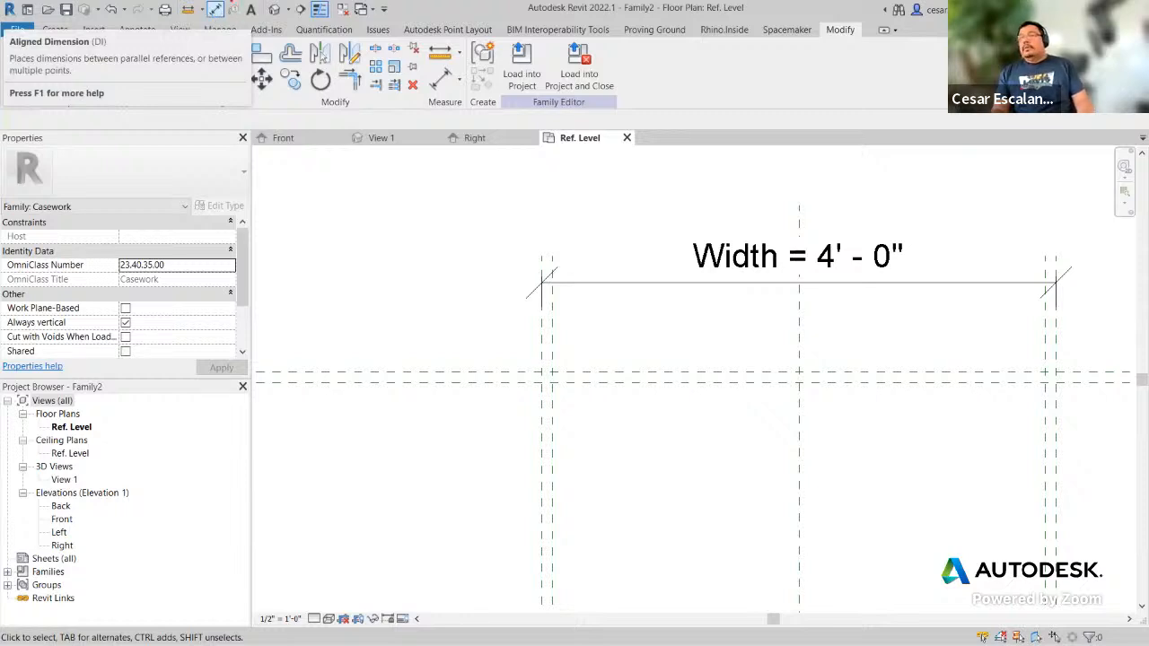
left_click_drag(198, 22, 225, 2)
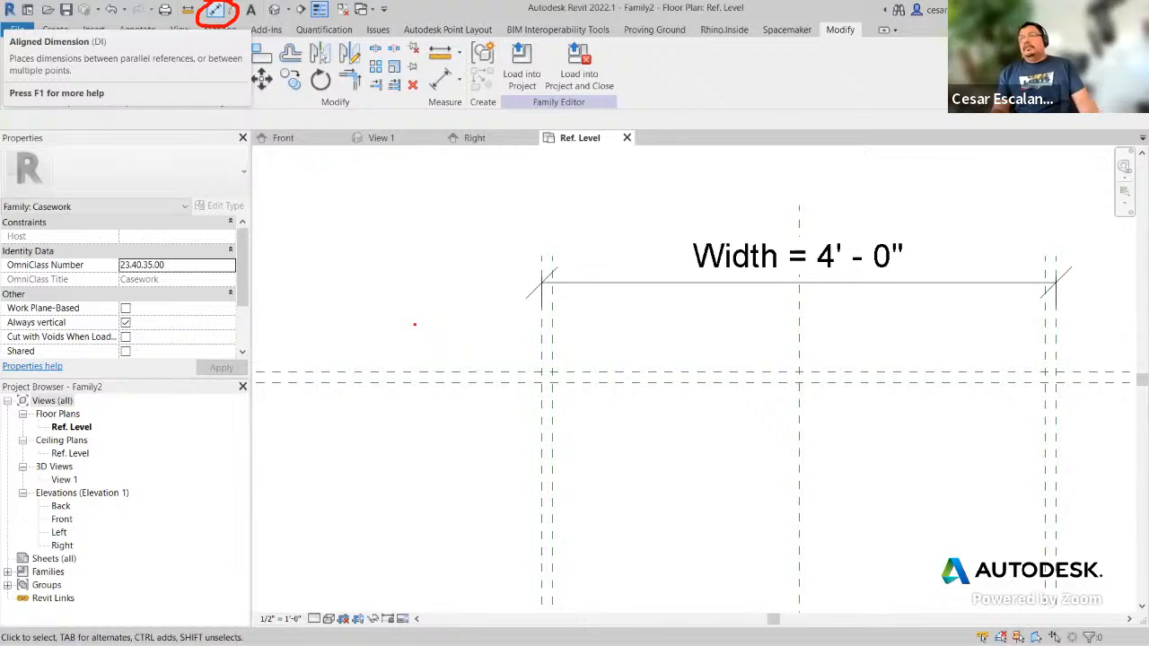
key("Escape")
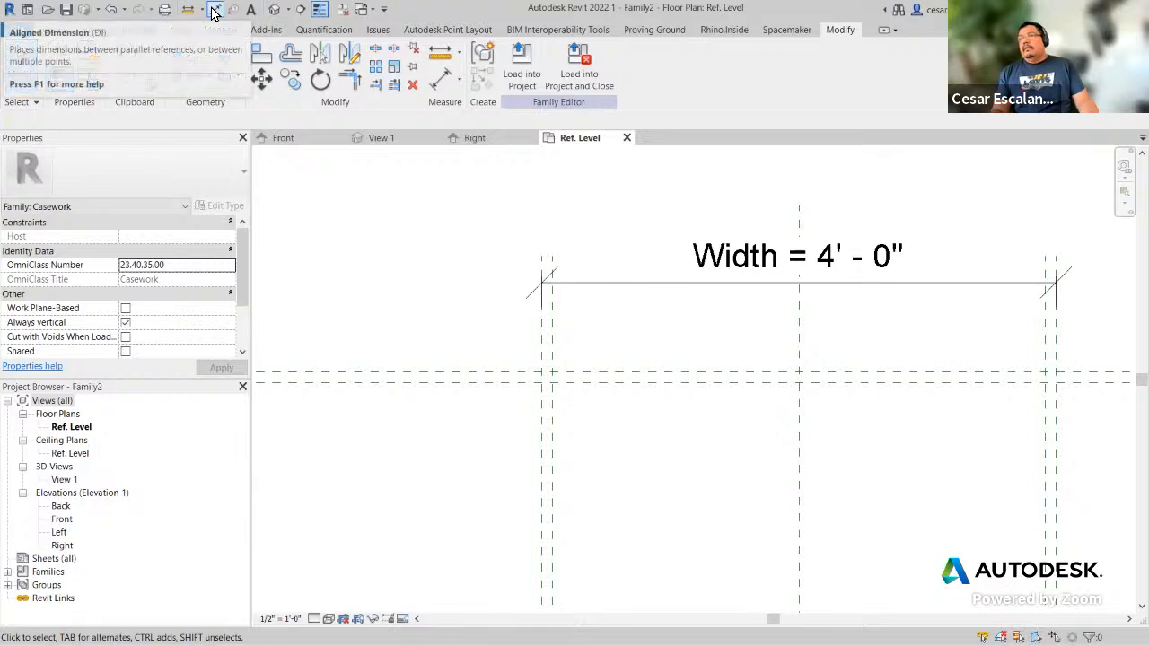
left_click(214, 11)
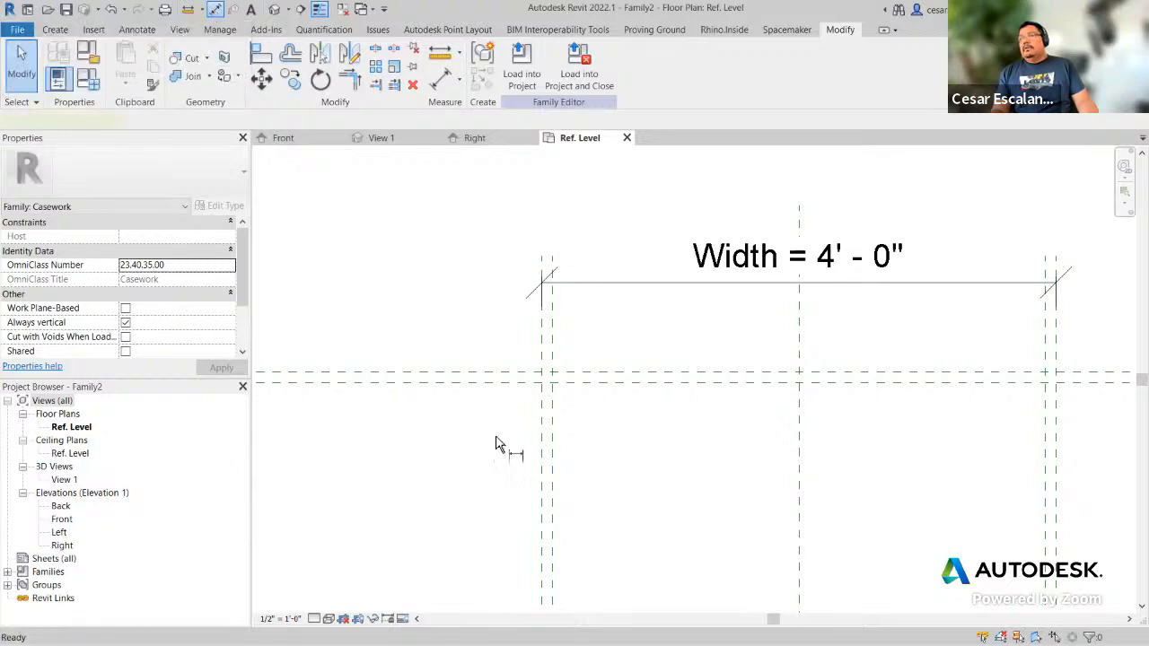
left_click(553, 543)
left_click(543, 544)
left_click(490, 496)
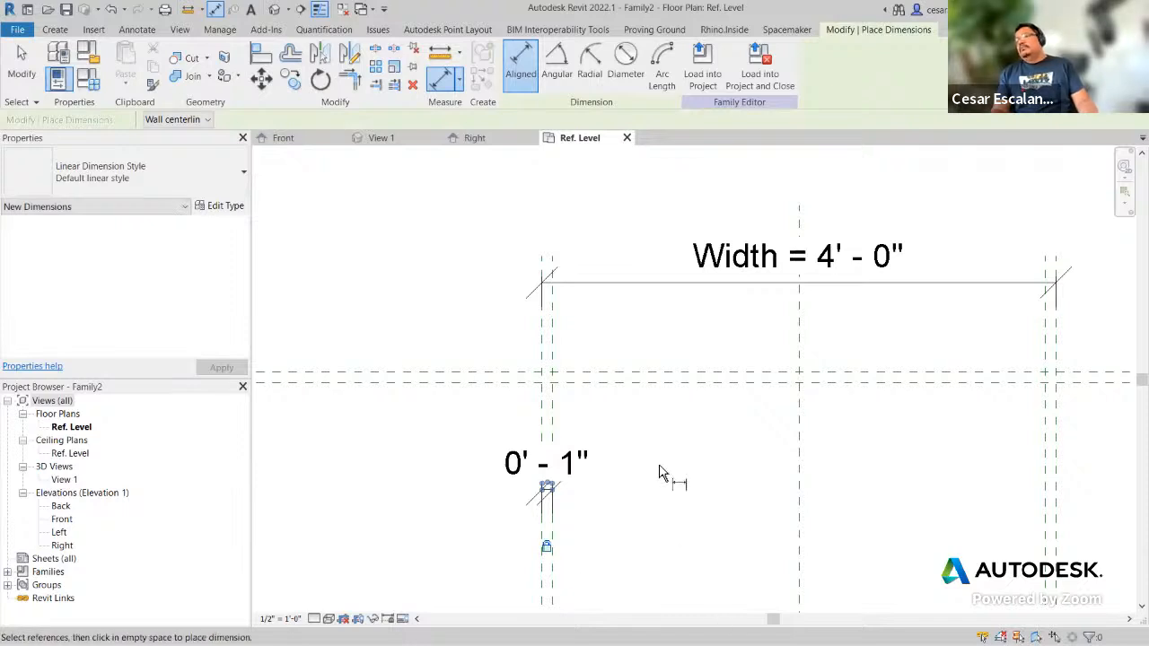
middle_click_drag(721, 488, 526, 488)
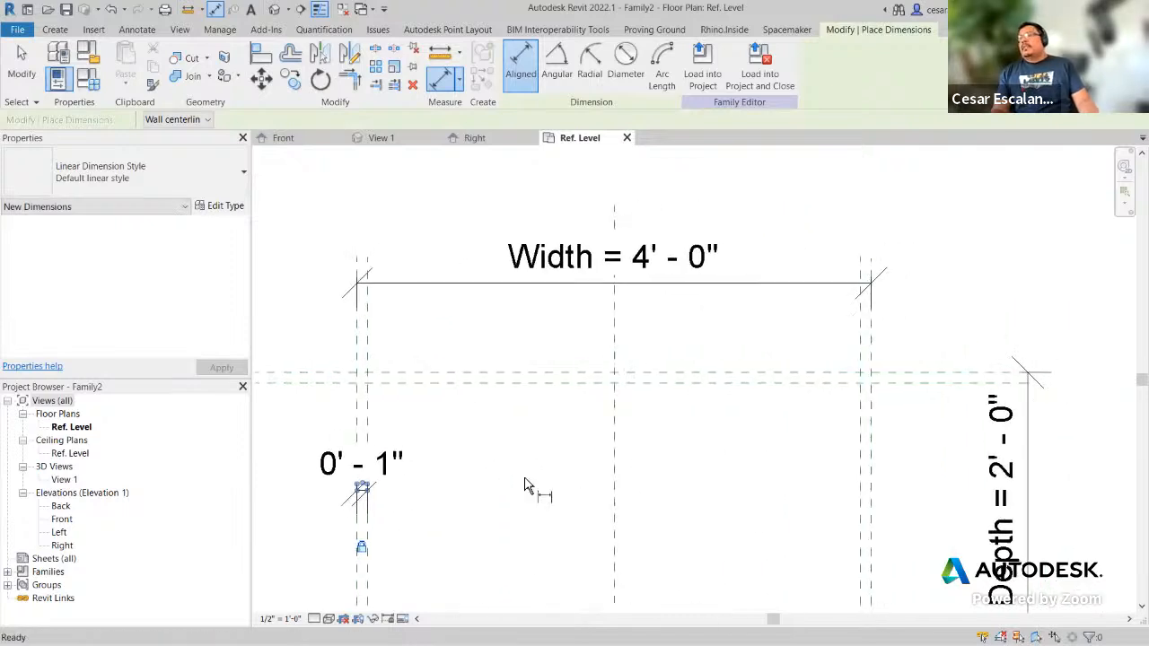
Step: Add an aligned dimension between the right reference plane and its inner offset plane, and lock it
left_click(864, 495)
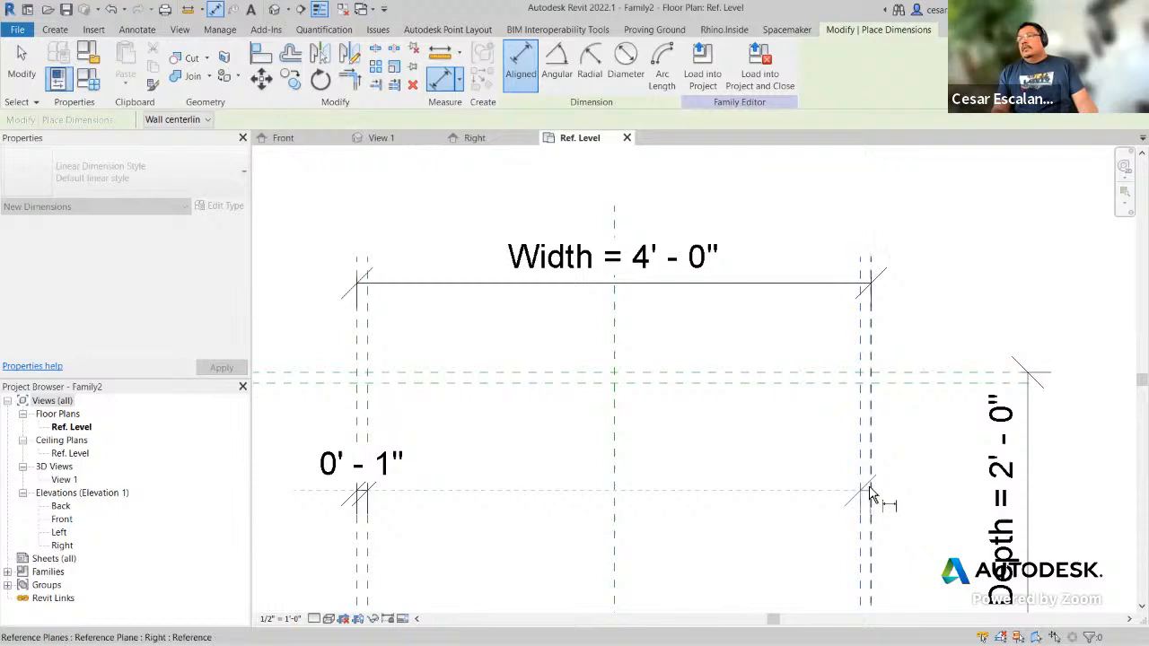
left_click(870, 490)
left_click(891, 468)
left_click(865, 526)
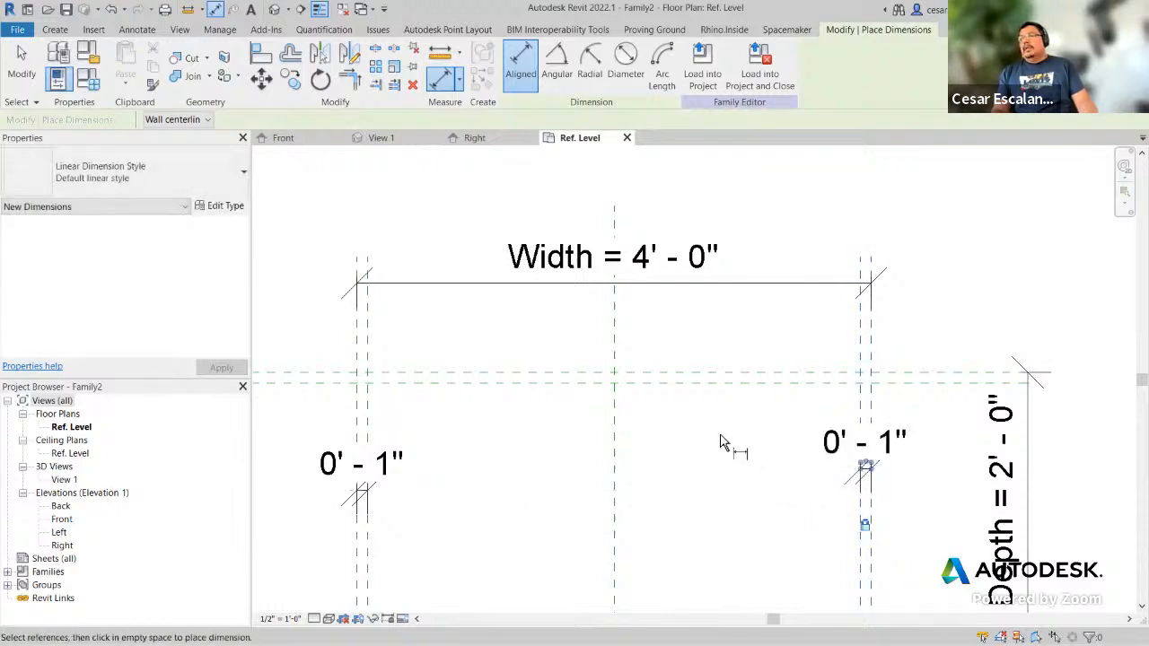
Step: Add an aligned dimension between the back reference plane and its inner offset plane
left_click(686, 383)
left_click(684, 372)
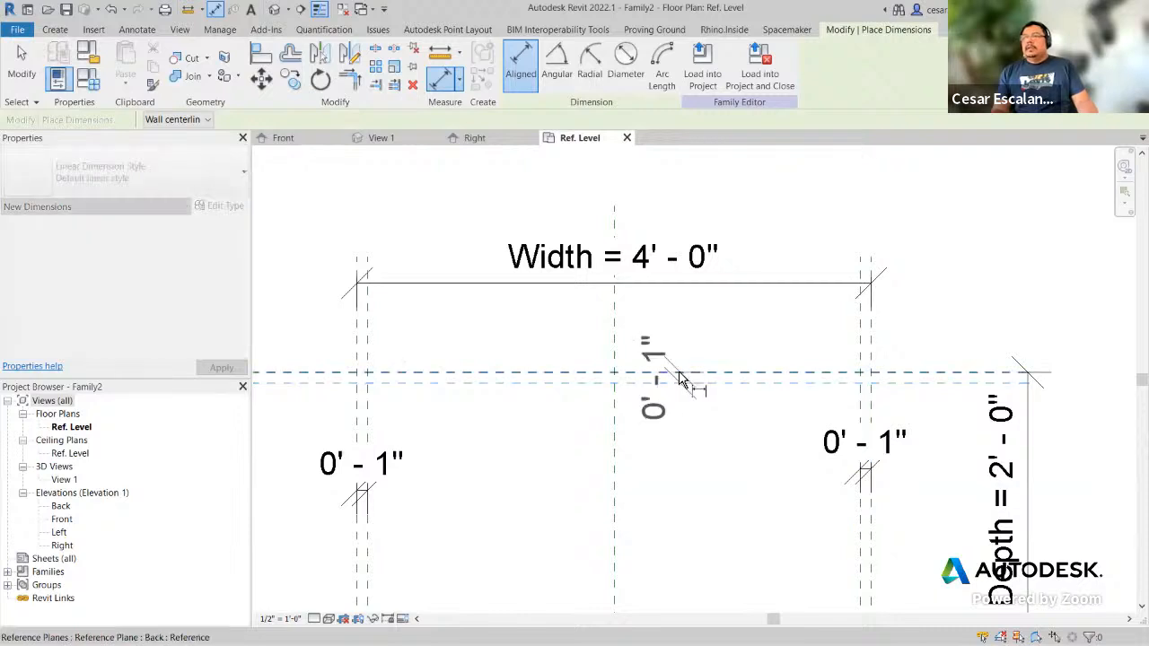
left_click(712, 350)
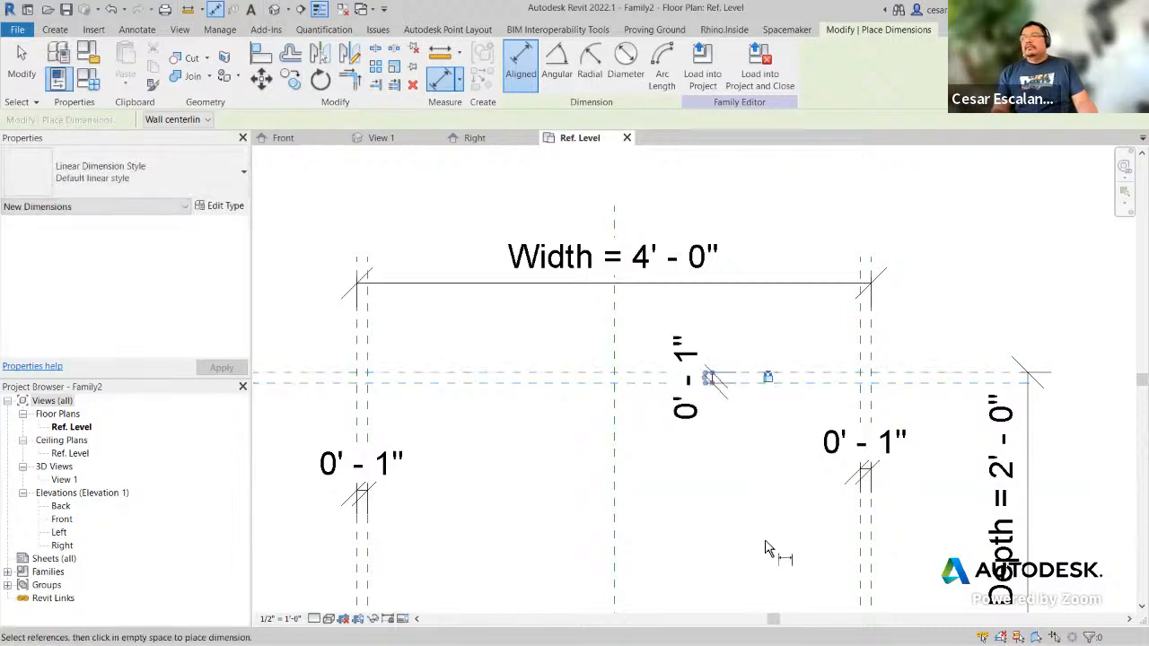
key("Escape")
key("Escape")
scroll(669, 539, "down", 4)
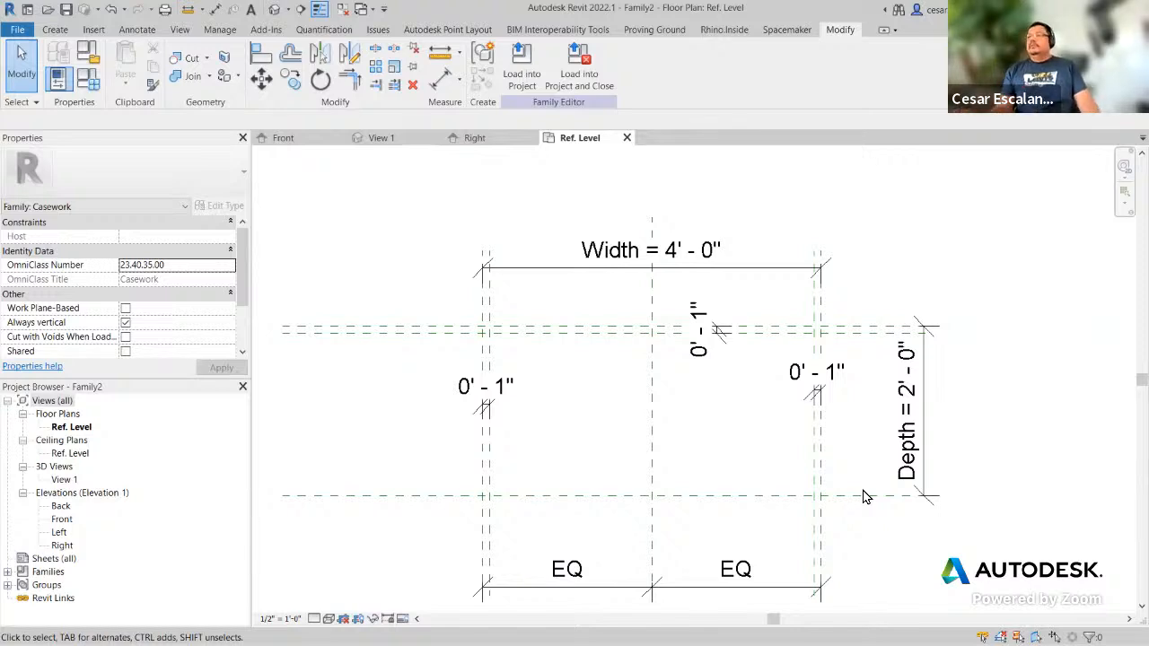
Step: Flex the family by applying a Width of 3' in the family types, and return the Width to 4'
left_click(87, 79)
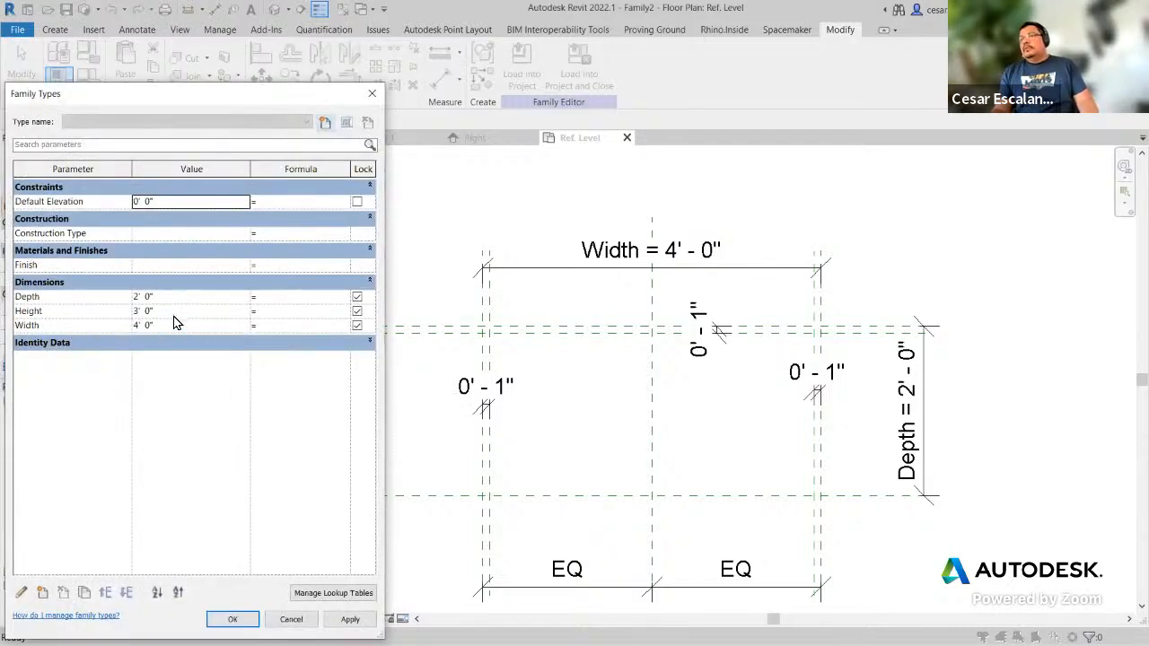
left_click(176, 329)
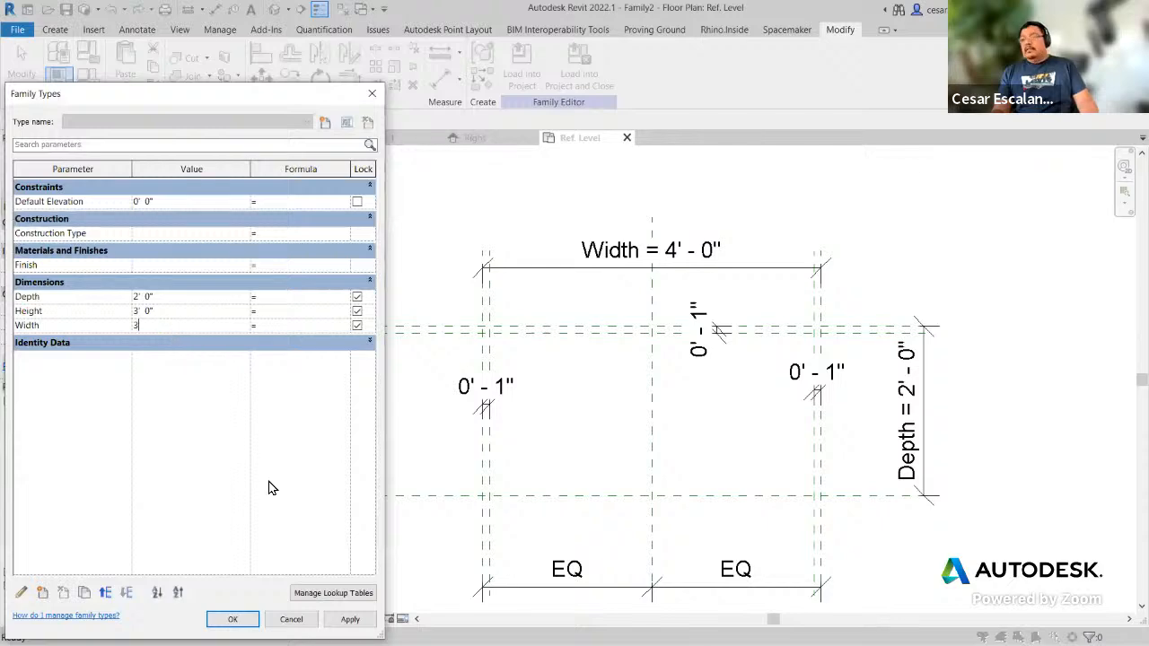
type("3")
key("Return")
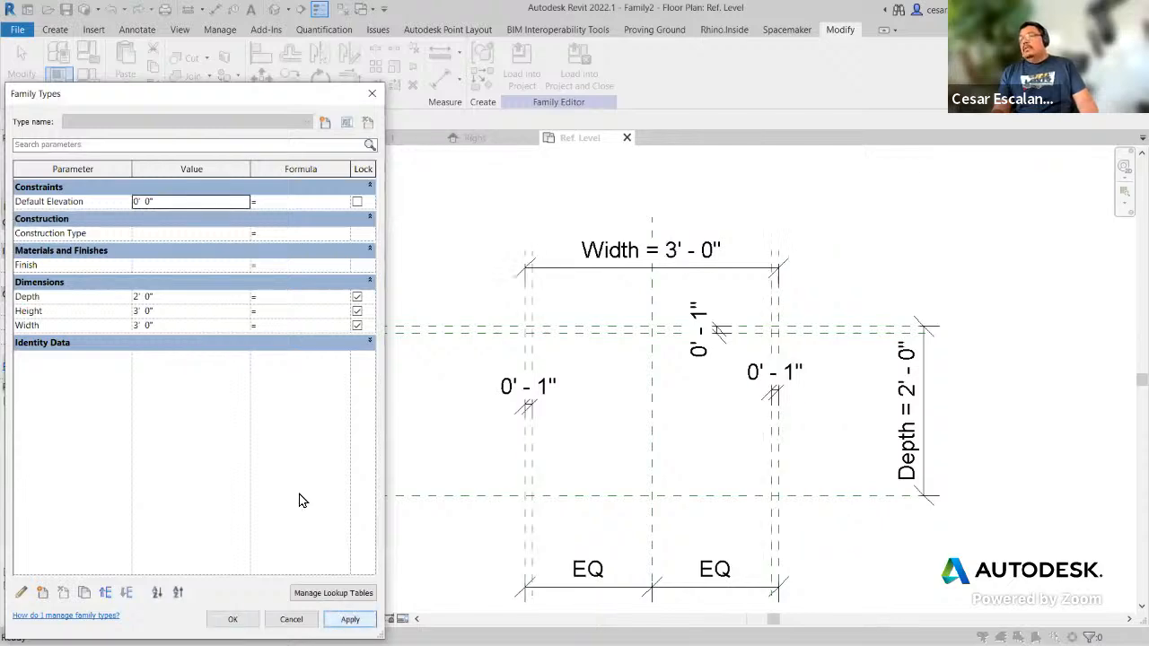
left_click(176, 328)
type("4")
left_click(346, 620)
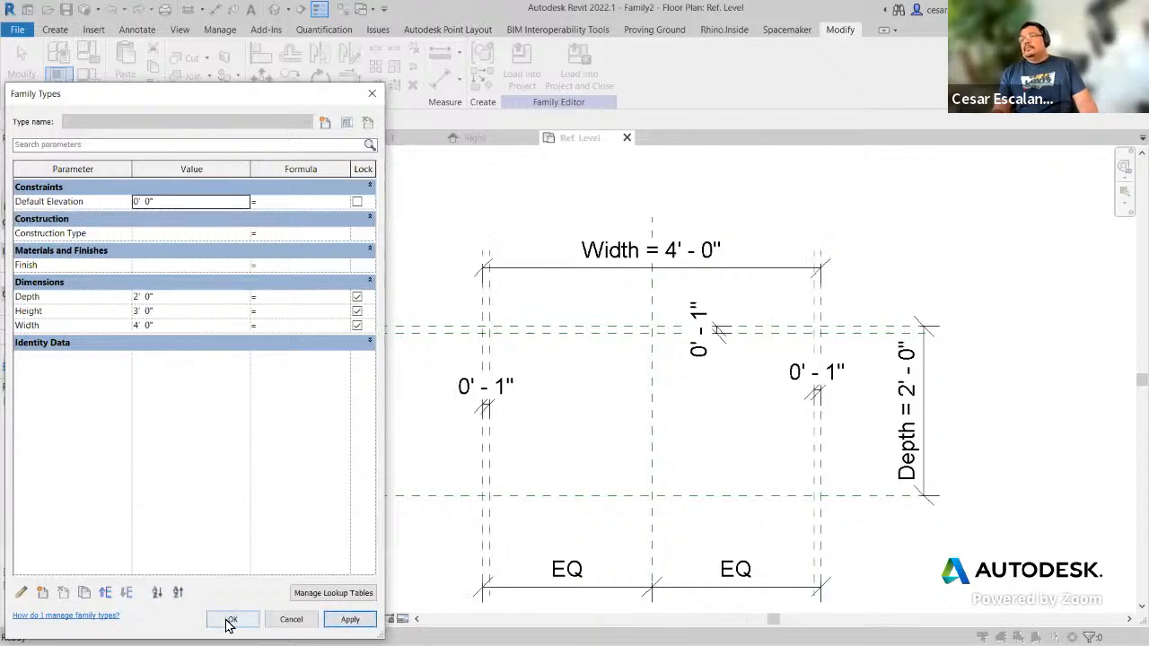
left_click(230, 620)
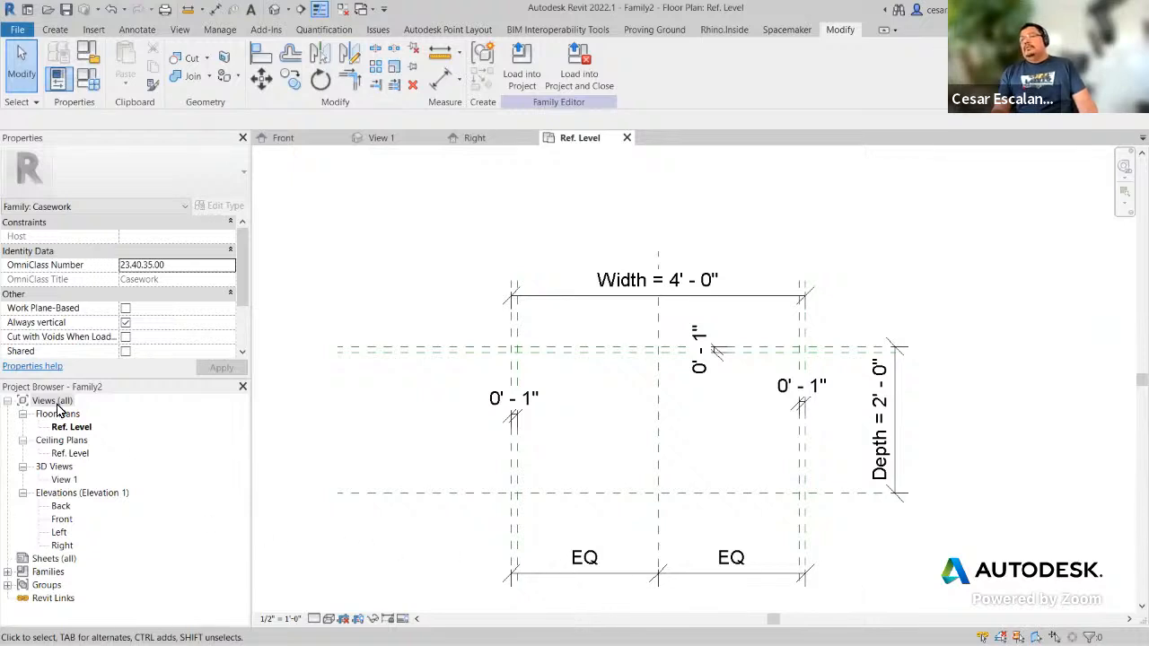
Step: In the Front elevation, add reference planes by picking lines at a 0' 1" offset, one above Ref. Level and one below the top plane
double_click(62, 519)
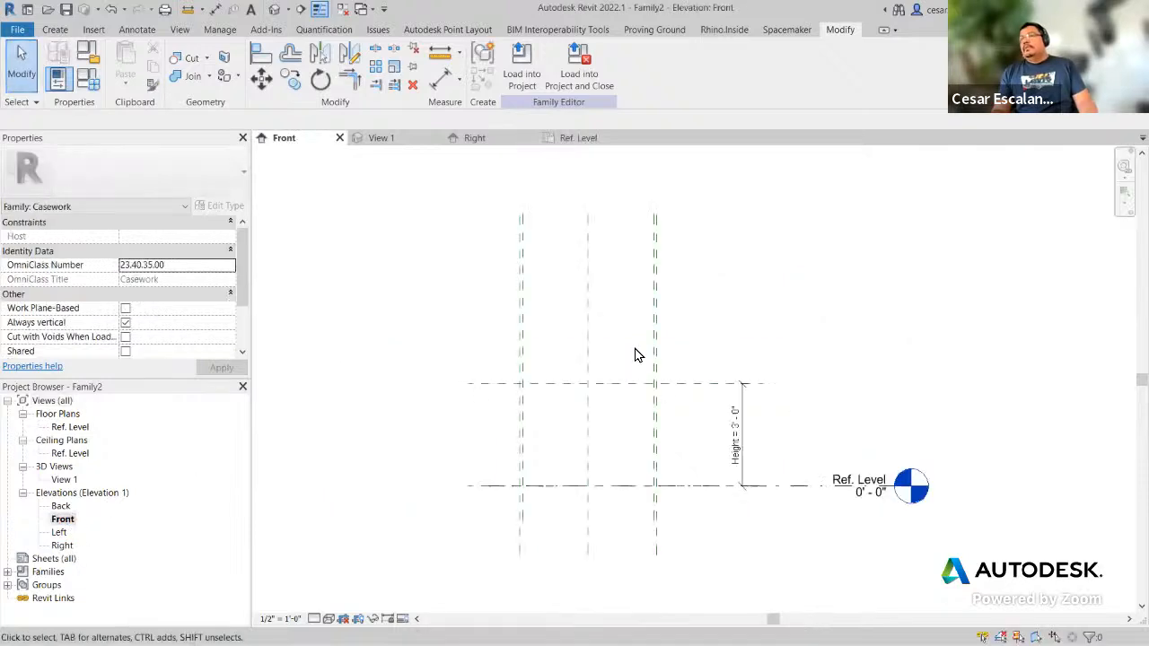
scroll(680, 429, "up", 3)
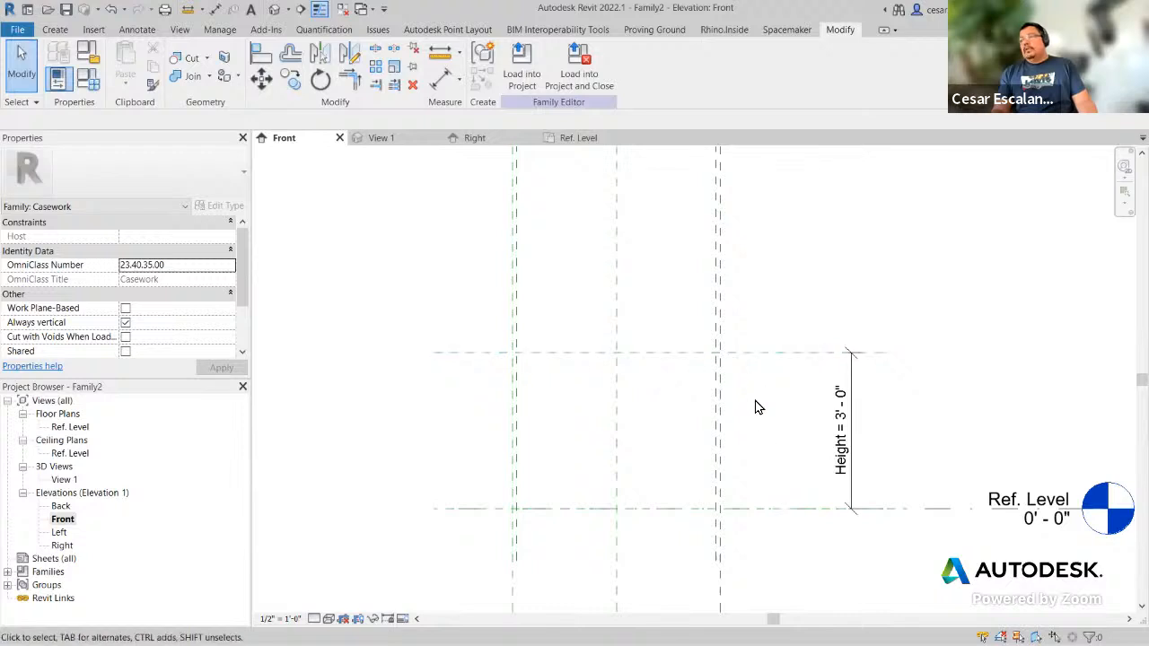
left_click(54, 30)
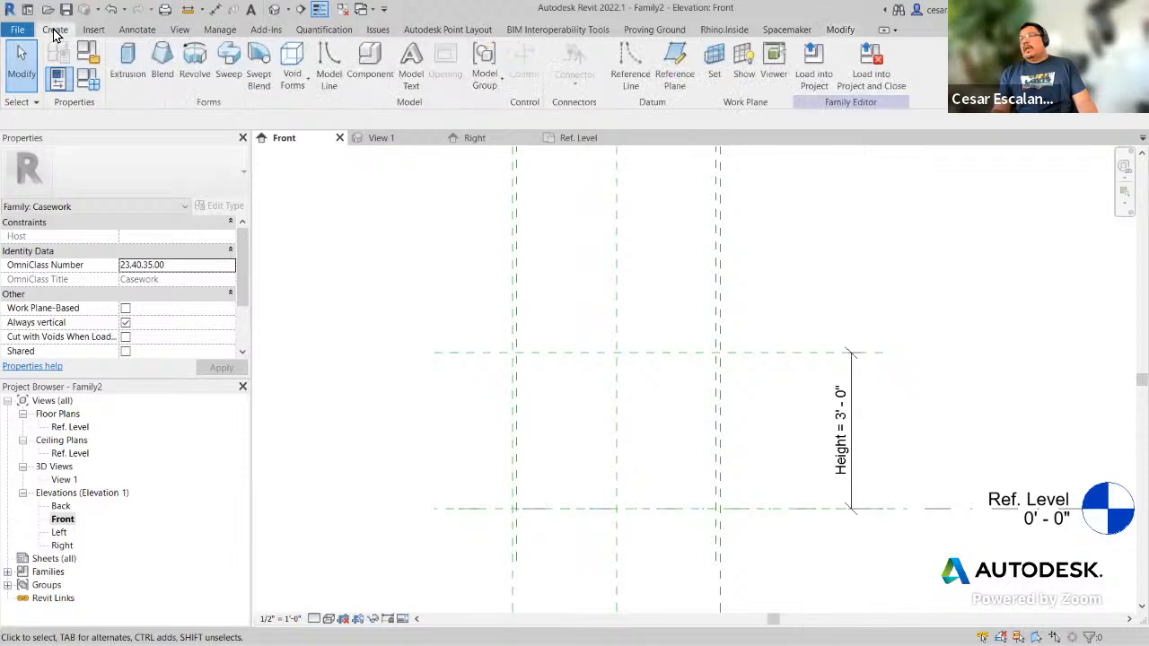
left_click(664, 75)
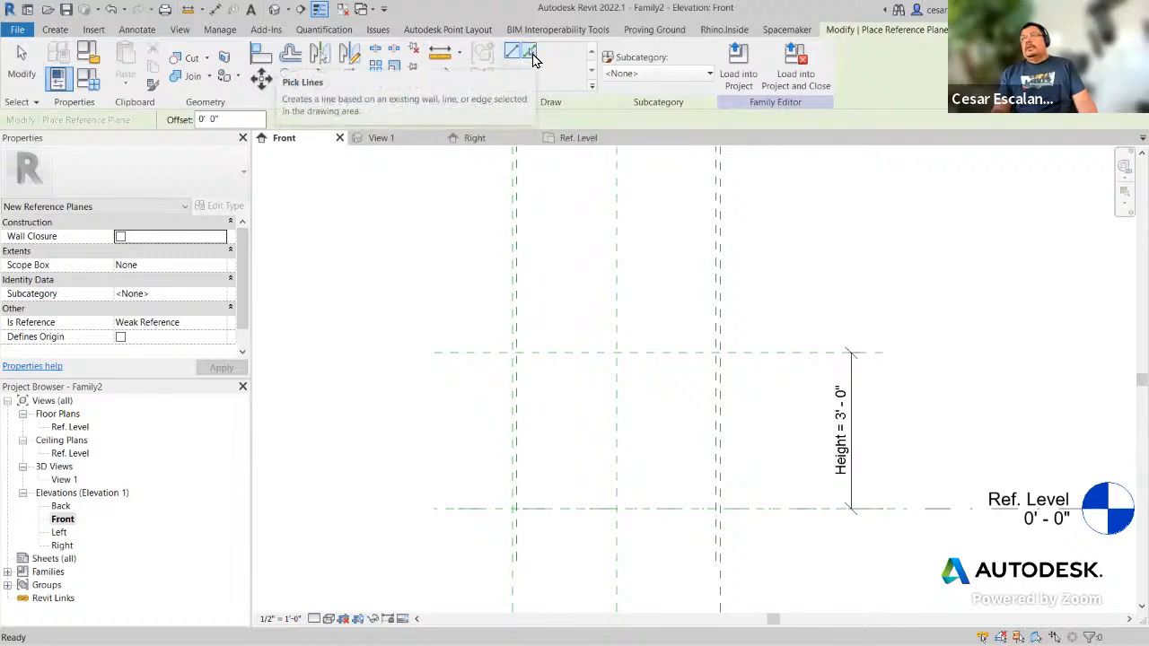
left_click(531, 56)
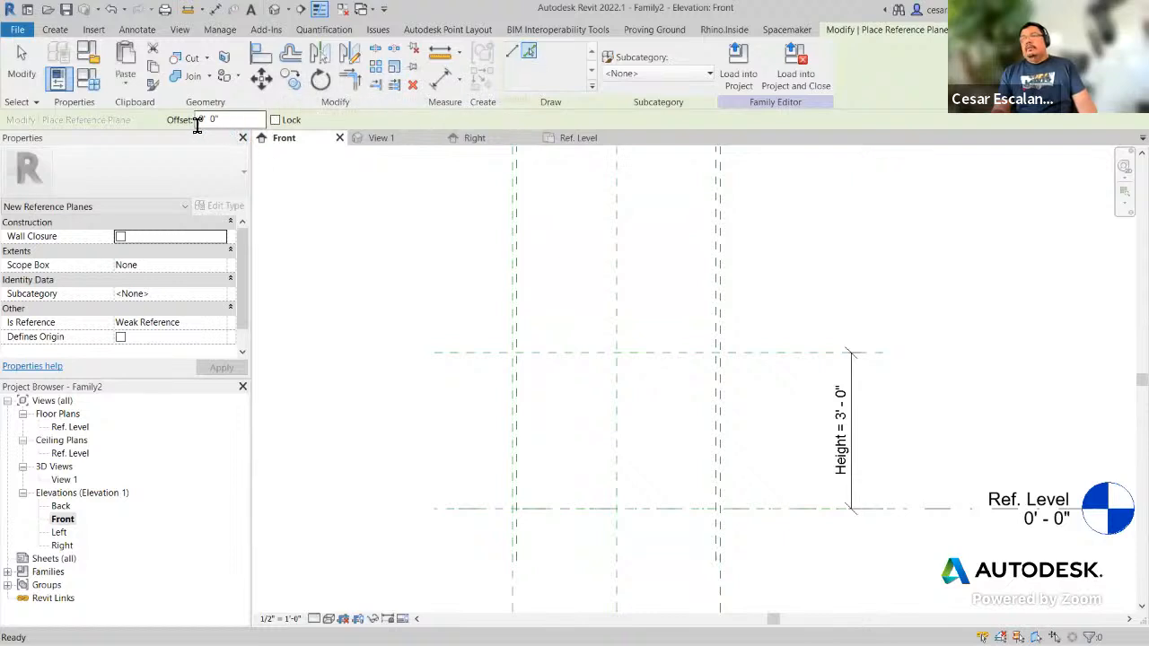
double_click(199, 121)
type("0 1")
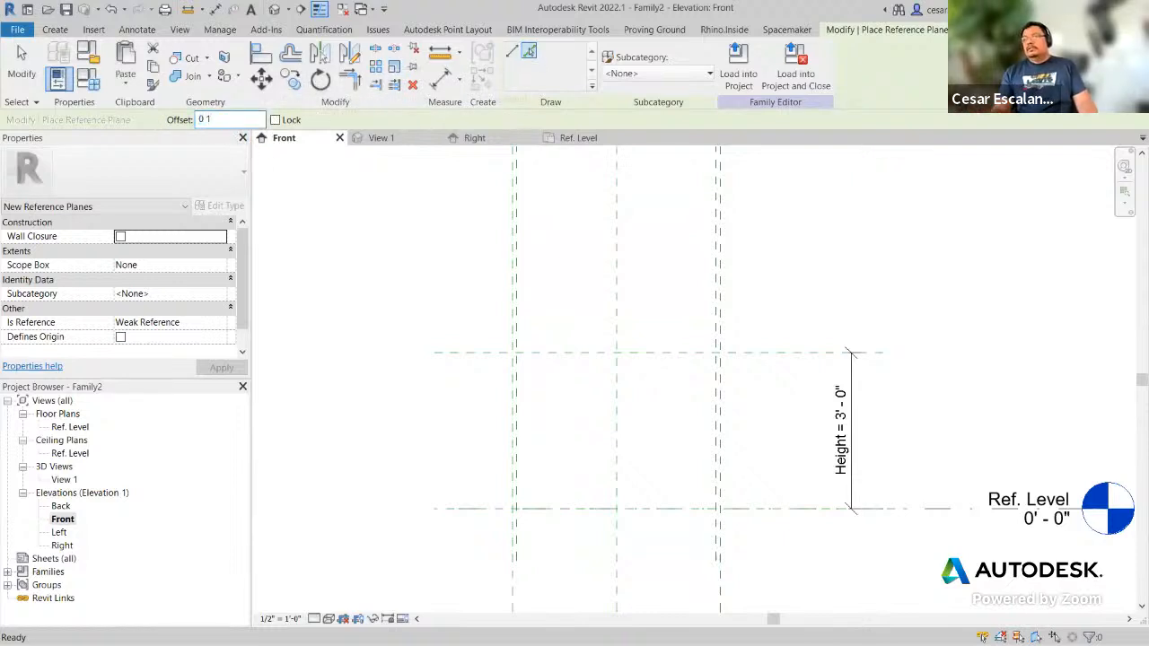
key("Return")
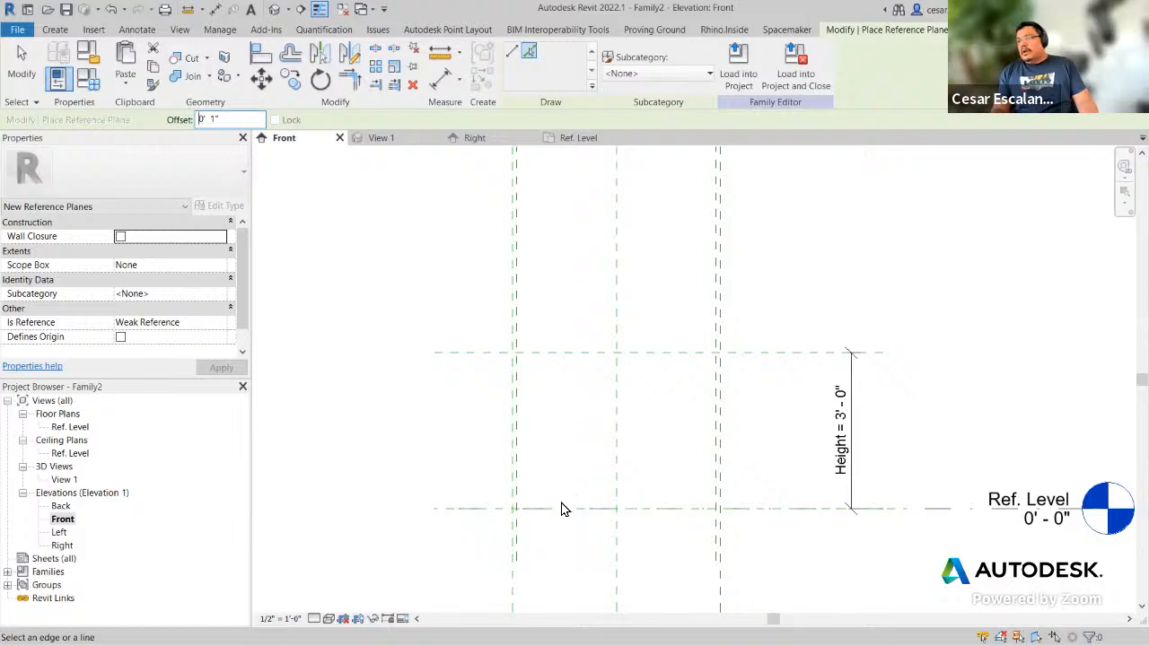
left_click(560, 511)
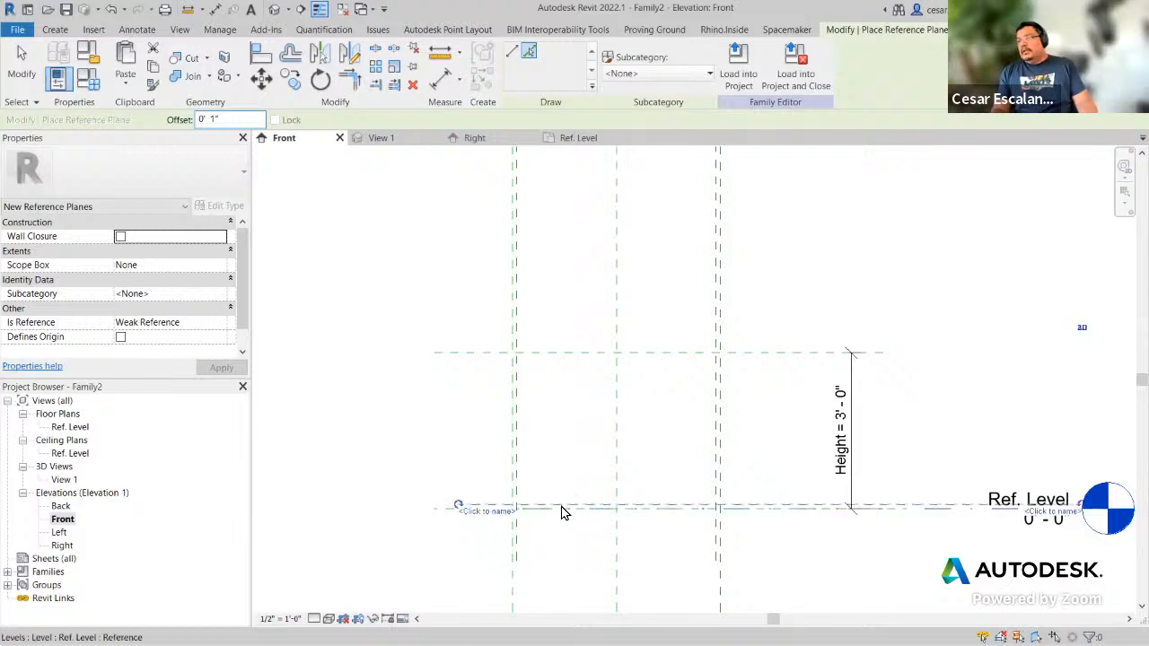
left_click(589, 356)
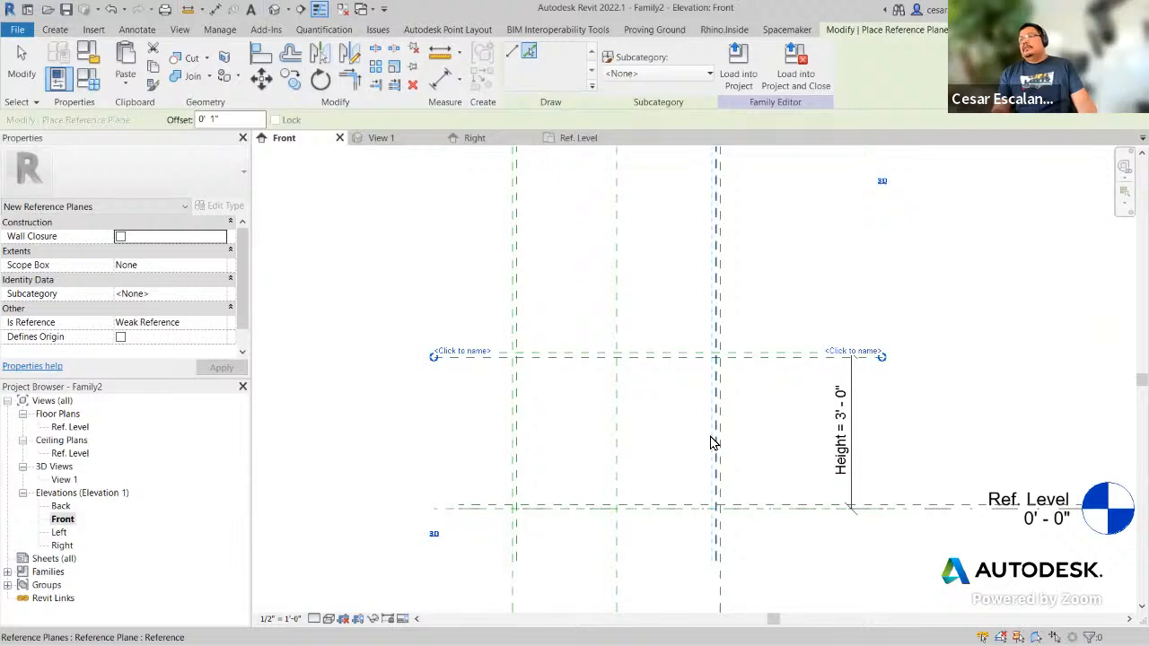
key("Escape")
key("Escape")
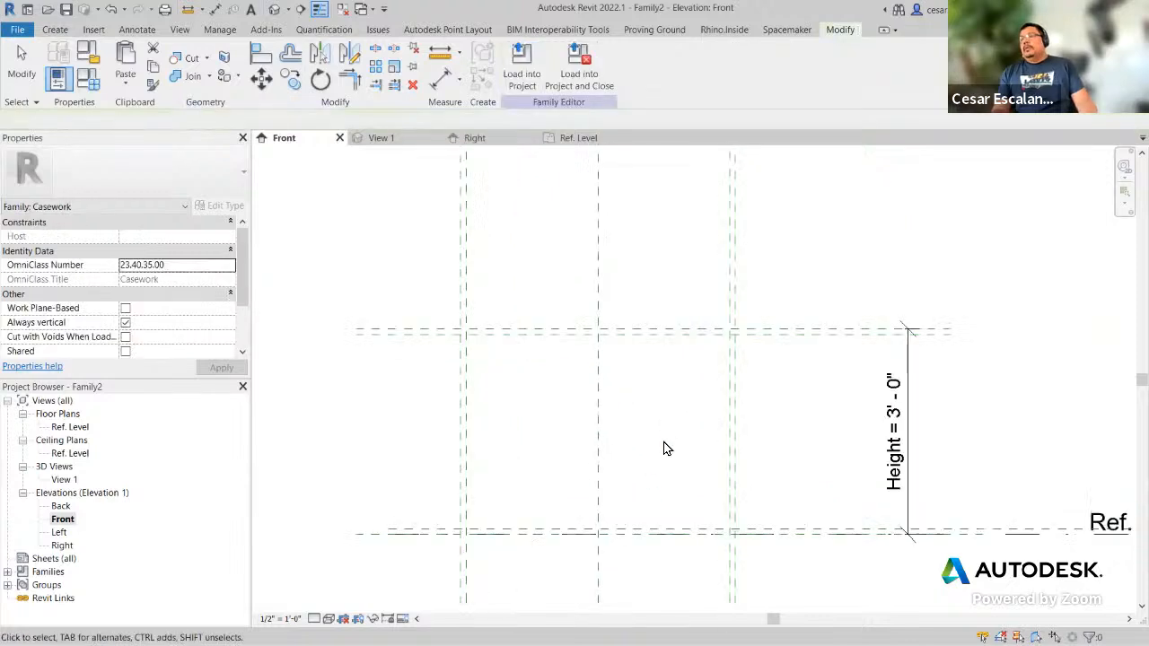
Step: Add aligned dimensions between the two top reference planes and between Ref. Level and the offset plane above it
scroll(665, 449, "up", 3)
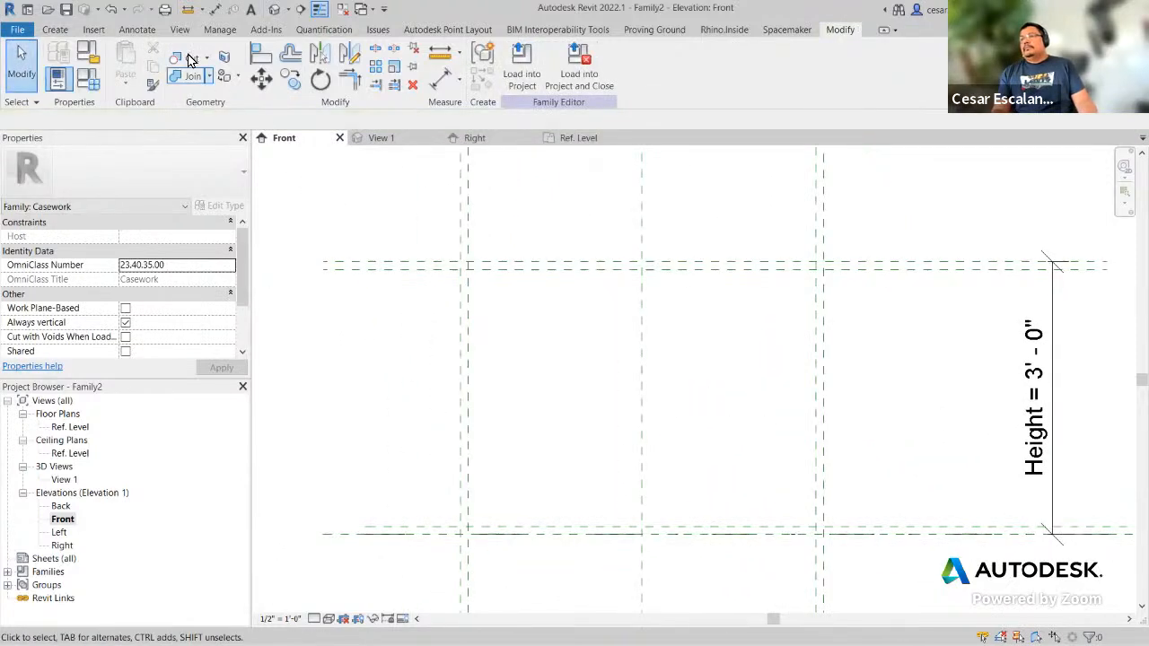
left_click(217, 9)
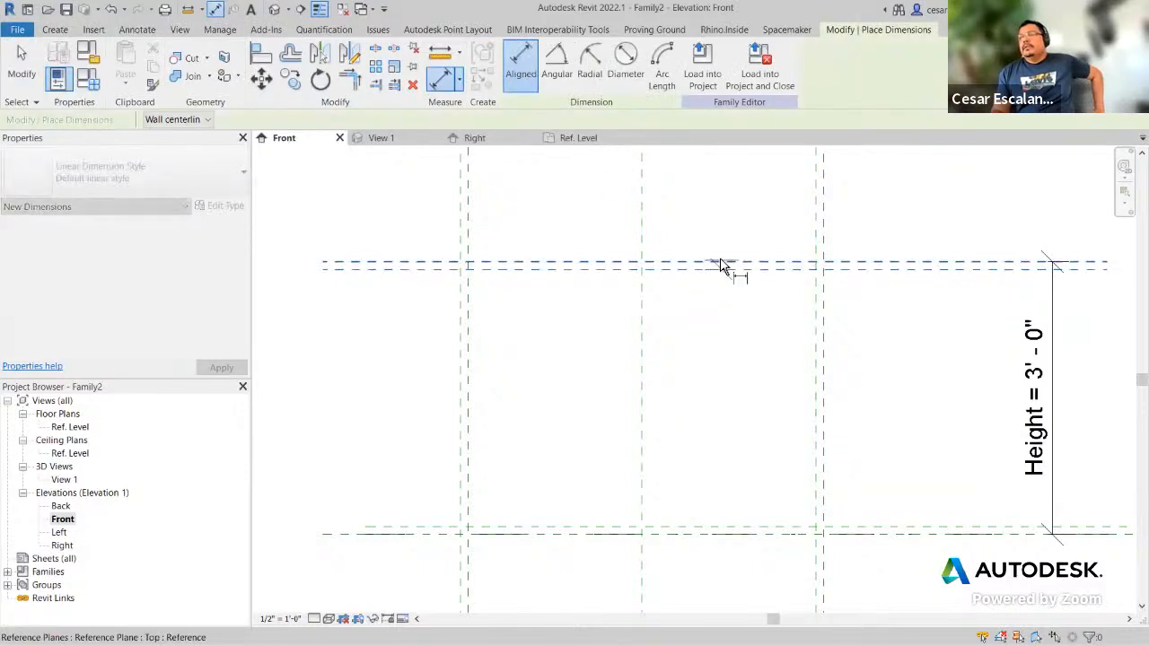
left_click(721, 261)
left_click(719, 235)
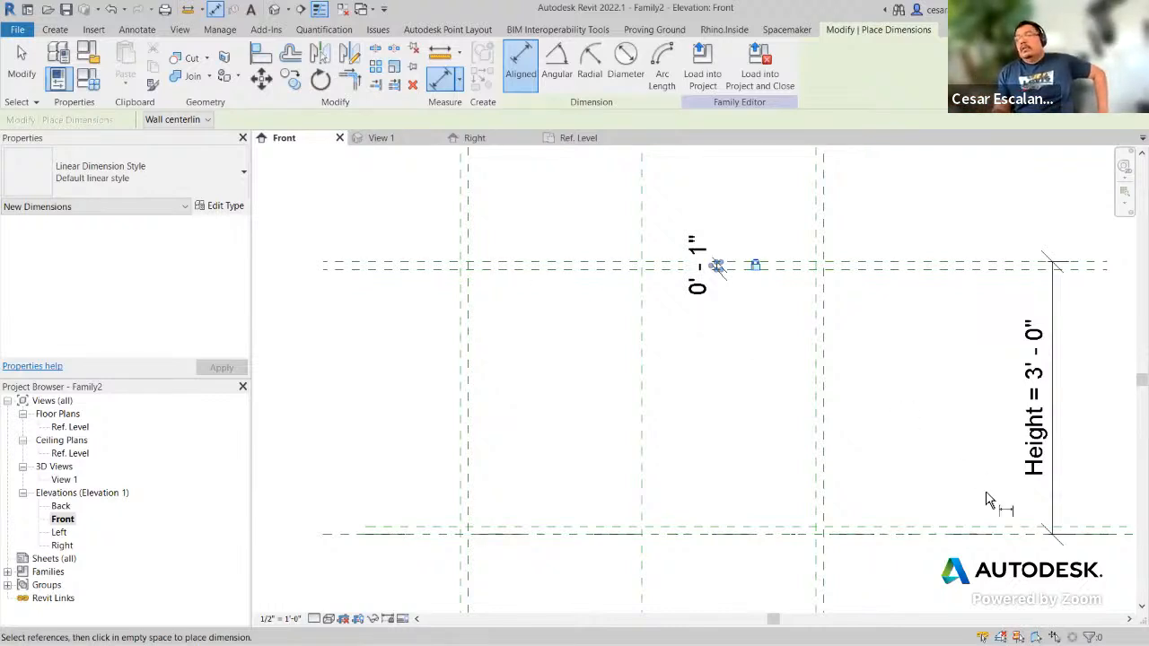
left_click(901, 539)
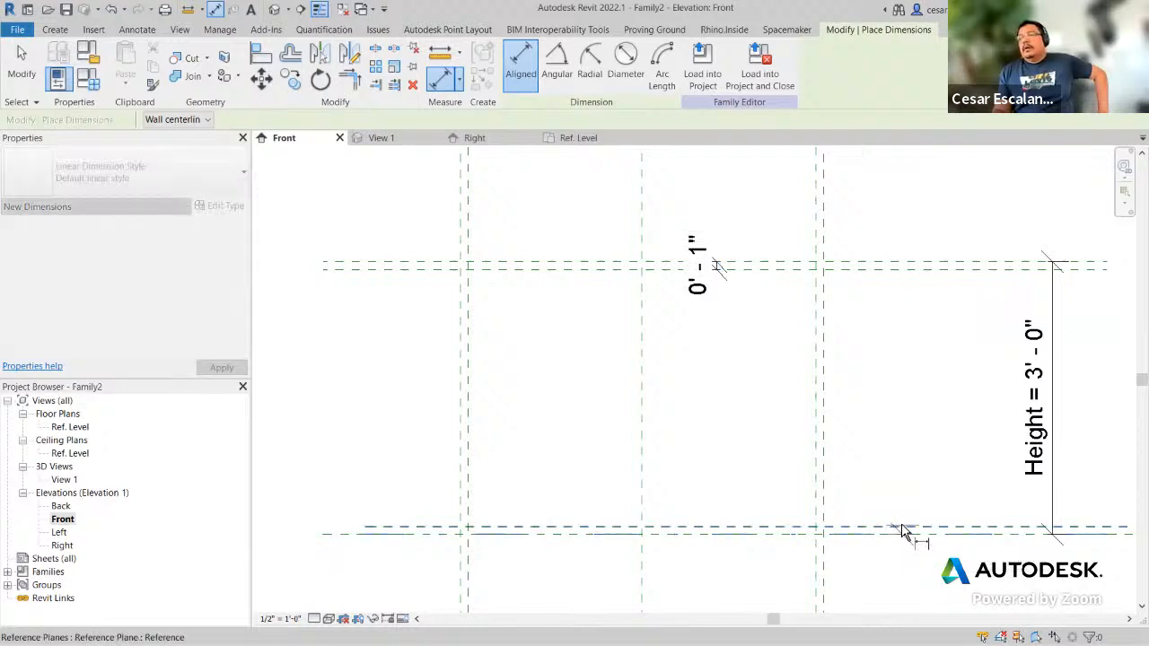
left_click(780, 537)
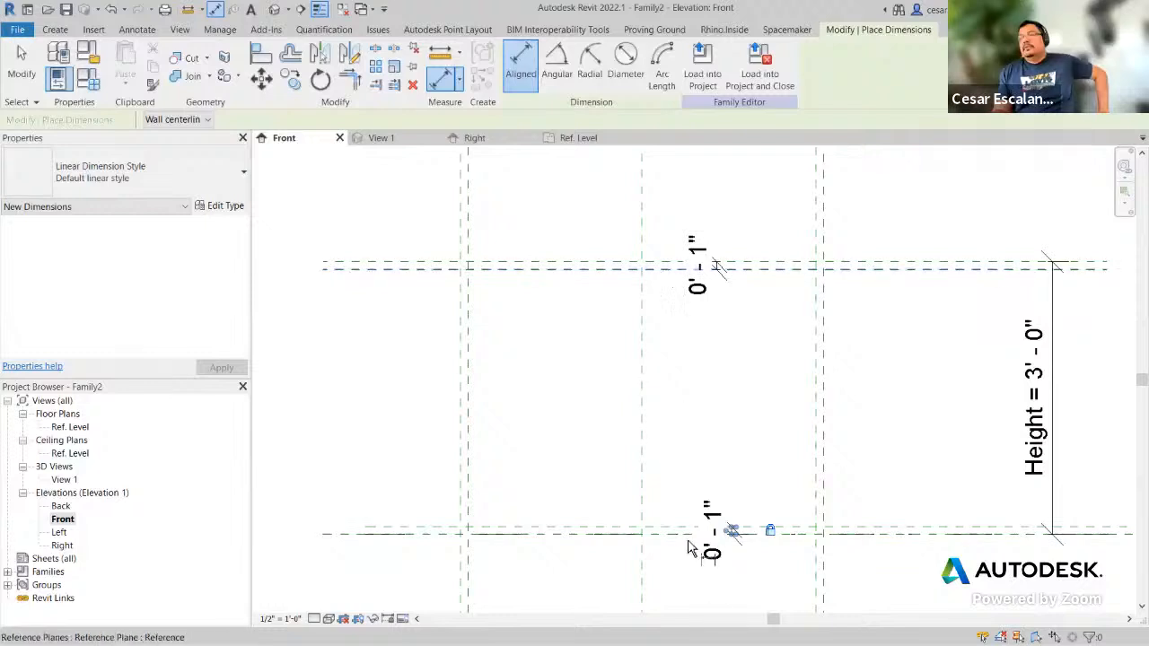
key("Escape")
key("Escape")
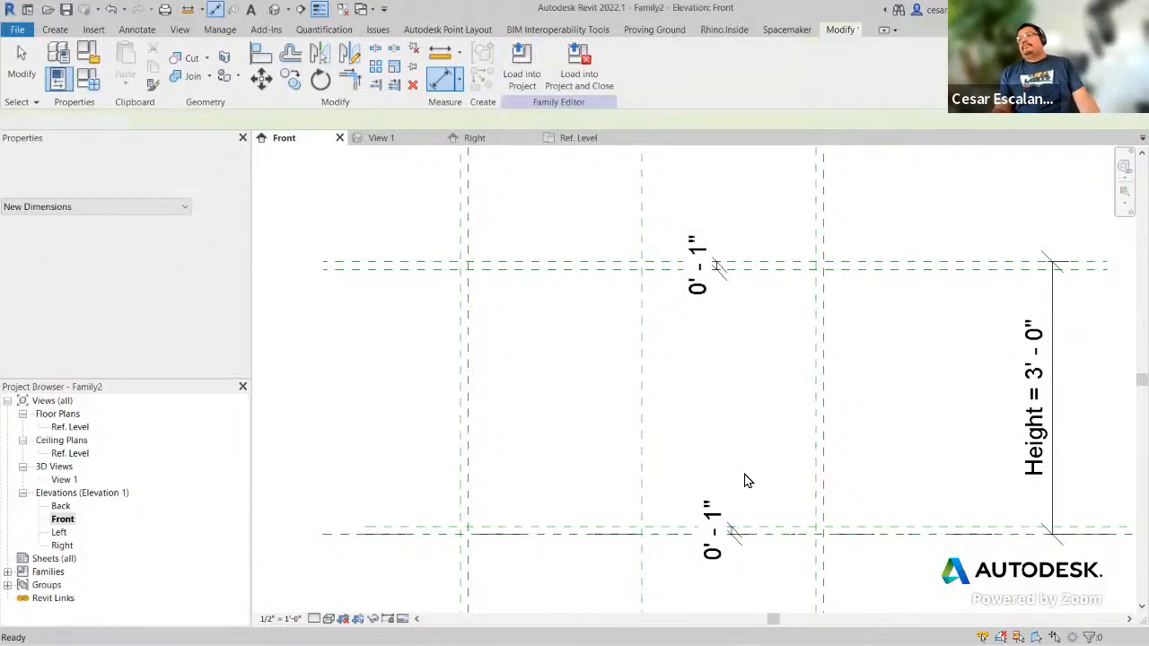
scroll(747, 480, "down", 2)
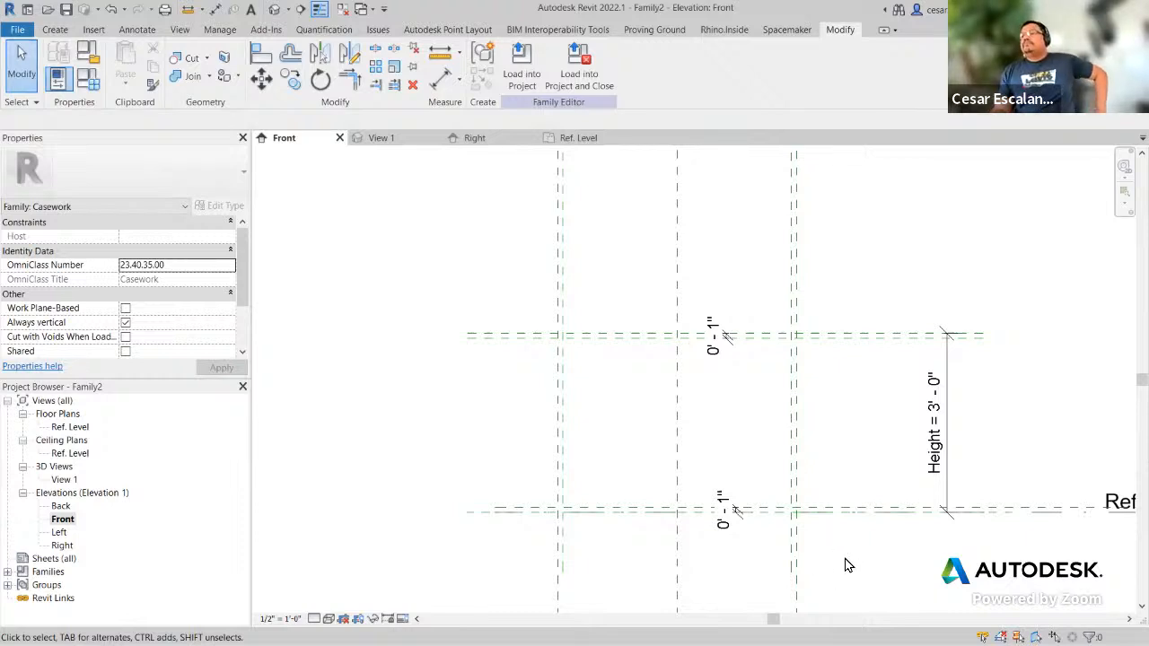
middle_click_drag(858, 564, 811, 550)
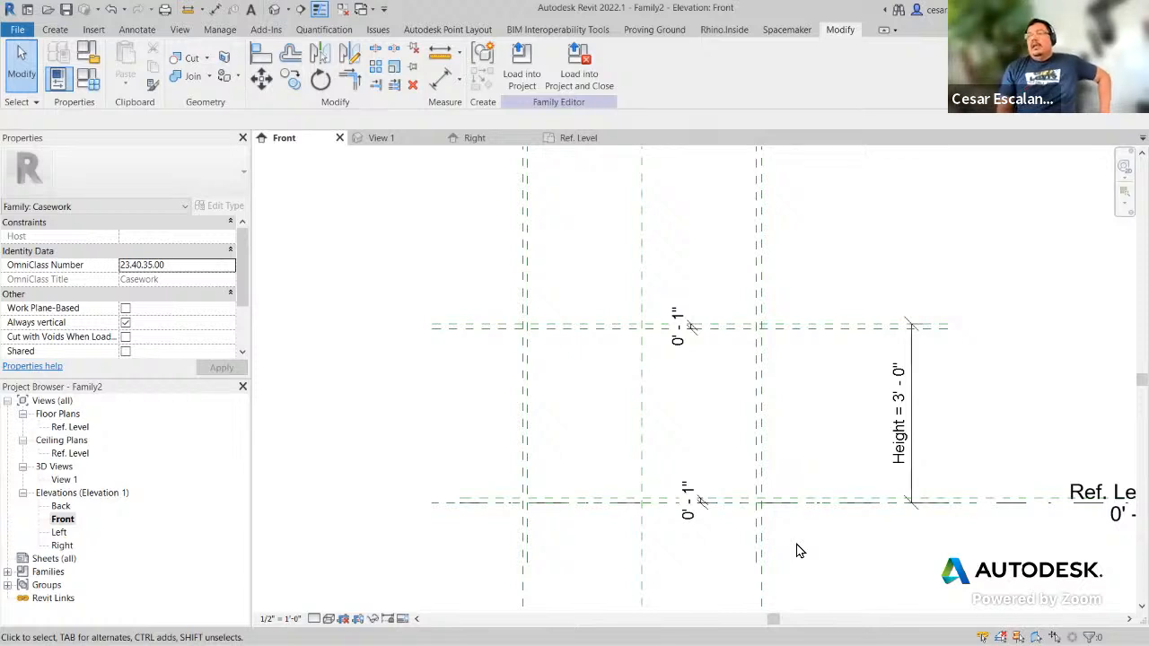
scroll(705, 535, "up", 2)
middle_click_drag(687, 584, 769, 582)
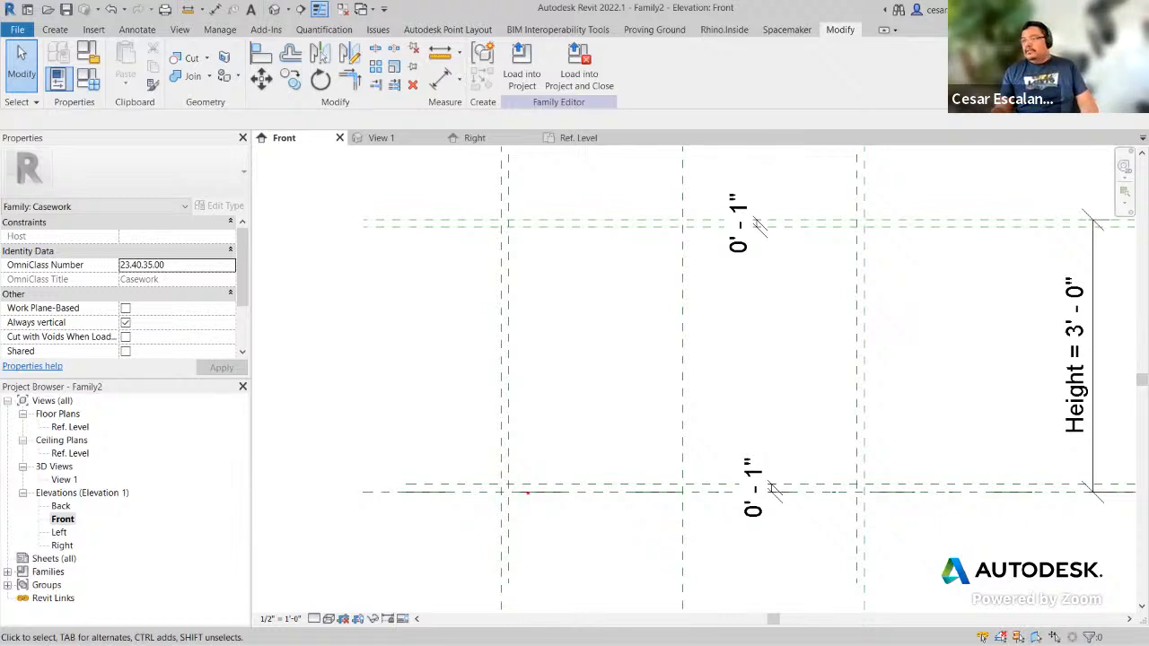
left_click_drag(497, 482, 864, 502)
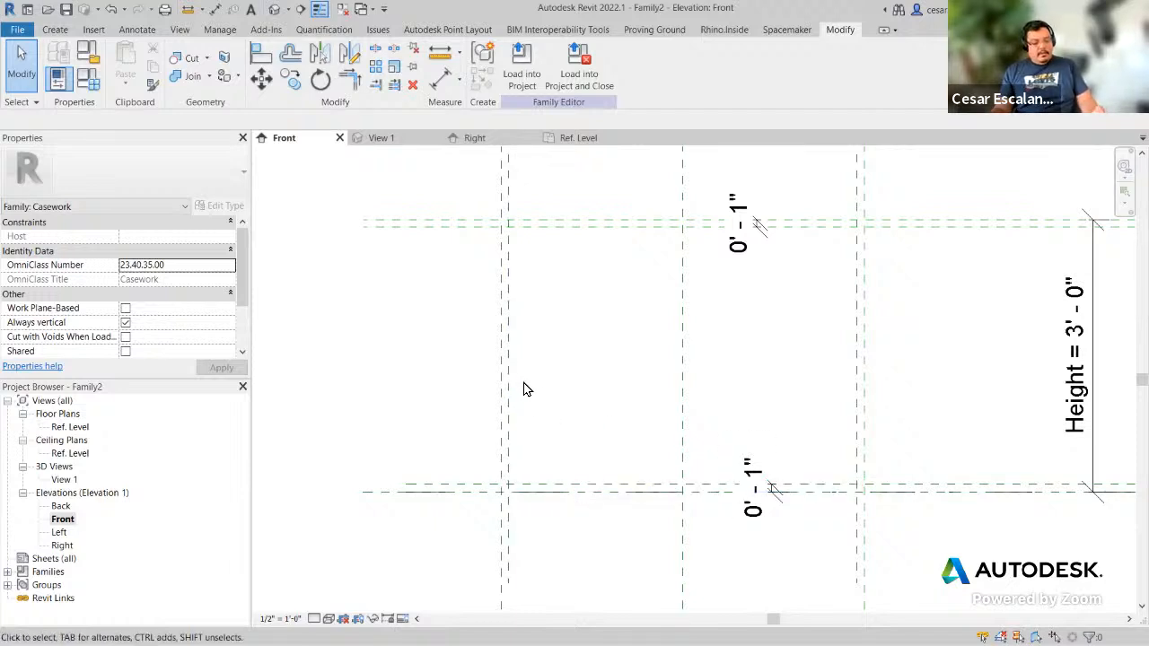
mouse_move(525, 386)
left_mouse_down()
mouse_move(499, 367)
mouse_move(526, 357)
left_mouse_up()
key("Escape")
key("Escape")
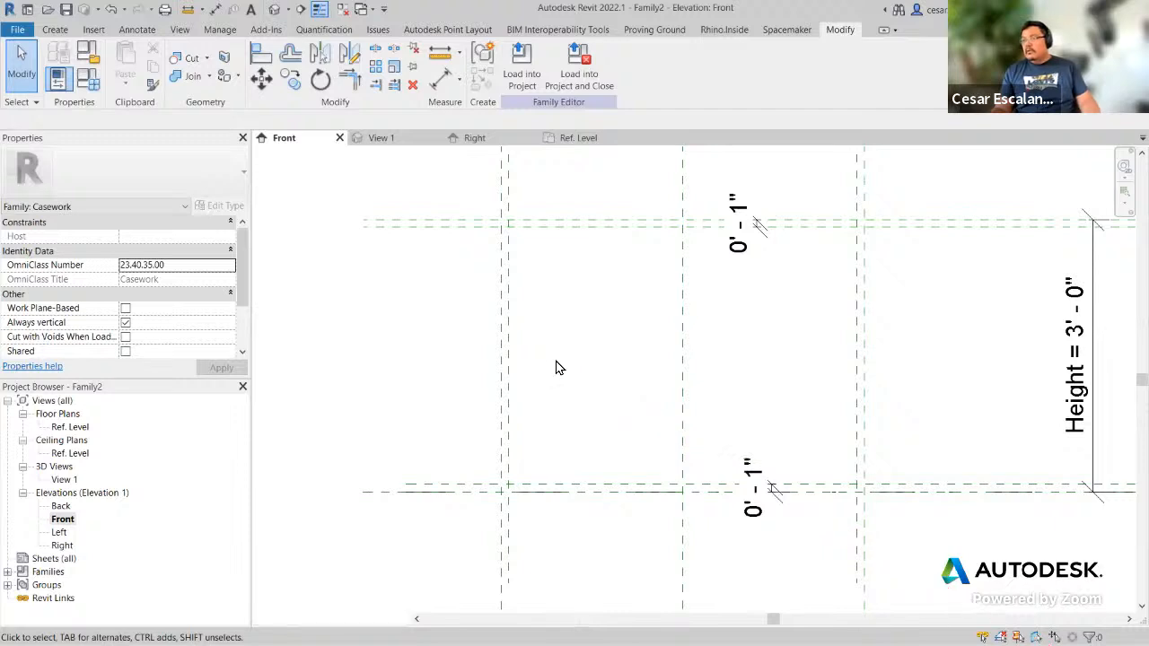
scroll(570, 381, "down", 1)
scroll(574, 377, "down", 1)
scroll(505, 372, "up", 1)
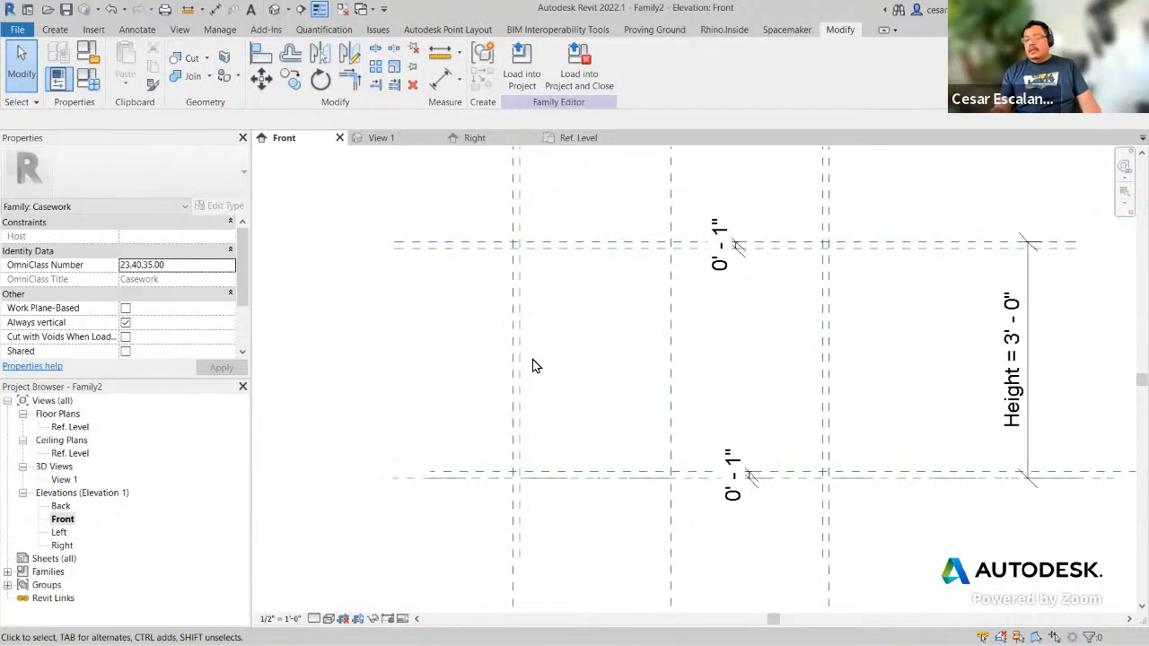
mouse_move(533, 362)
left_mouse_down()
mouse_move(743, 372)
mouse_move(811, 446)
mouse_move(799, 417)
left_mouse_up()
mouse_move(741, 399)
left_mouse_down()
mouse_move(753, 418)
mouse_move(729, 422)
left_mouse_up()
left_click_drag(537, 290, 611, 351)
key("Escape")
scroll(736, 428, "down", 5)
scroll(853, 507, "down", 1)
middle_click_drag(853, 507, 559, 465)
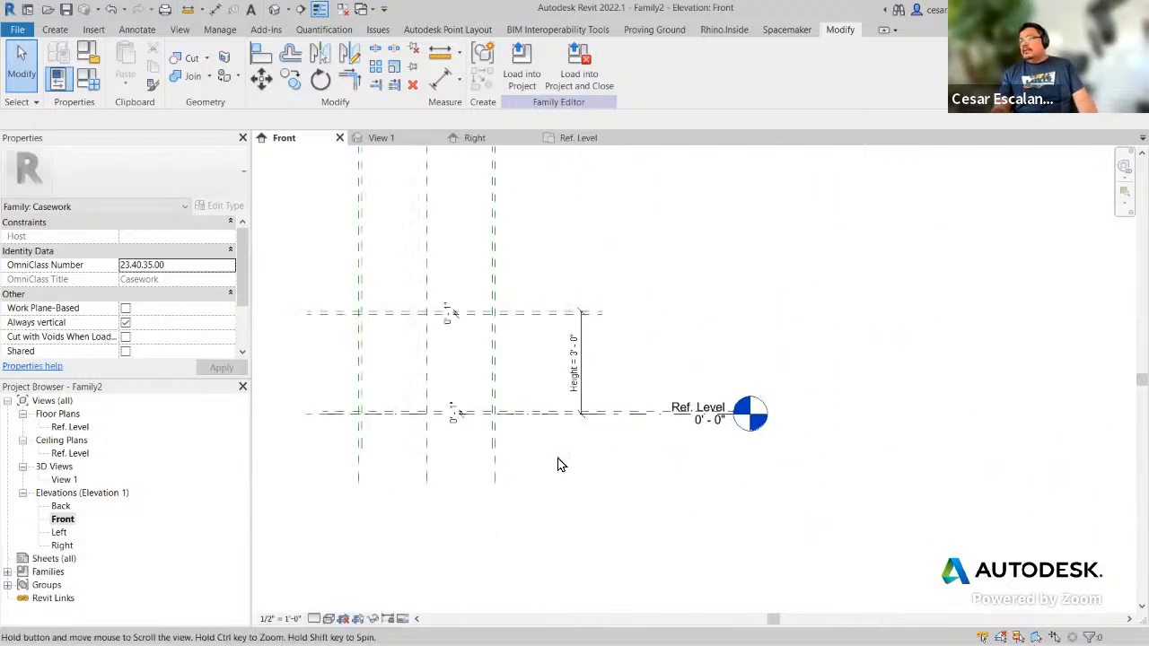
scroll(381, 351, "up", 1)
middle_click_drag(381, 357, 578, 356)
scroll(577, 357, "up", 1)
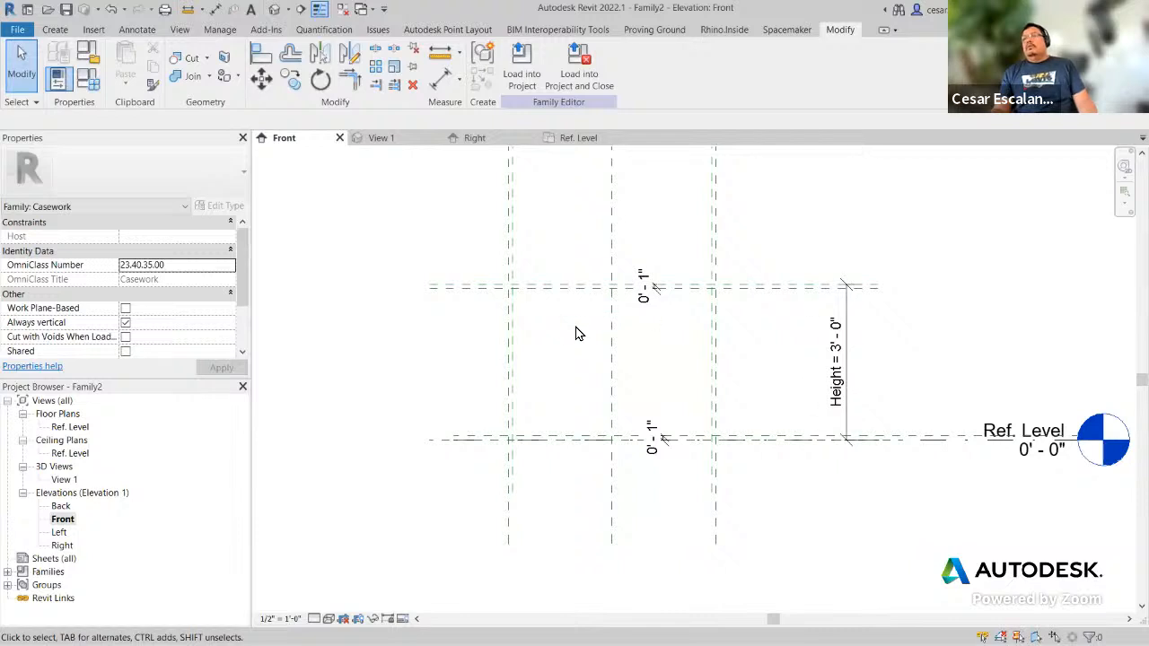
left_click(378, 72)
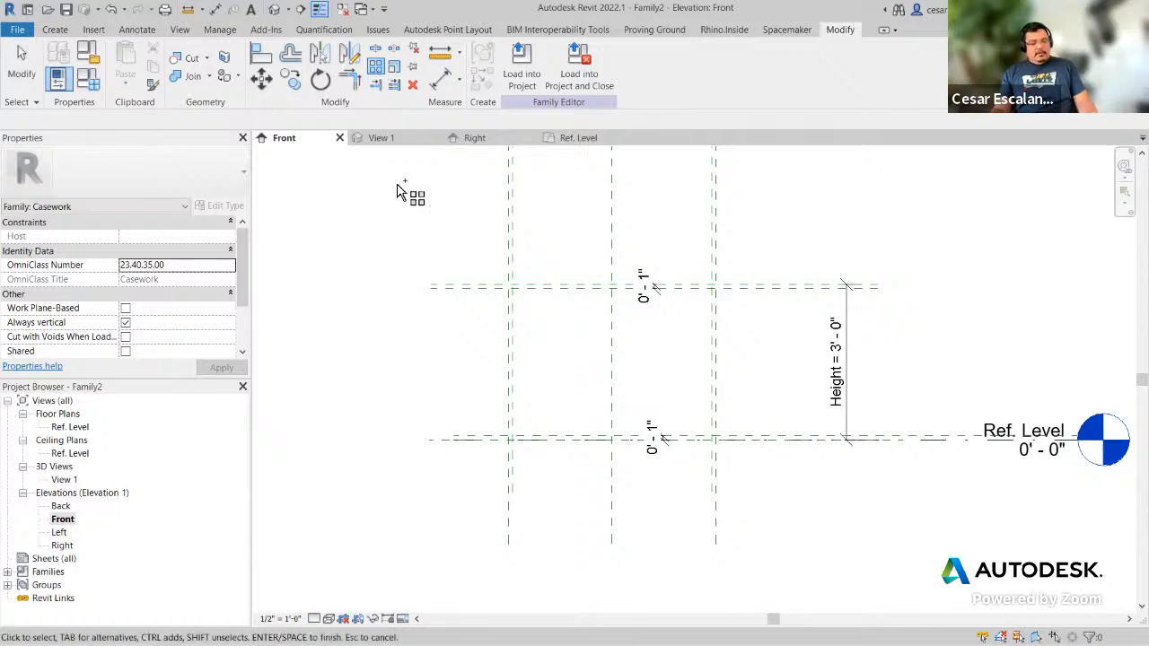
mouse_move(377, 56)
left_mouse_down()
mouse_move(380, 78)
mouse_move(378, 57)
left_mouse_up()
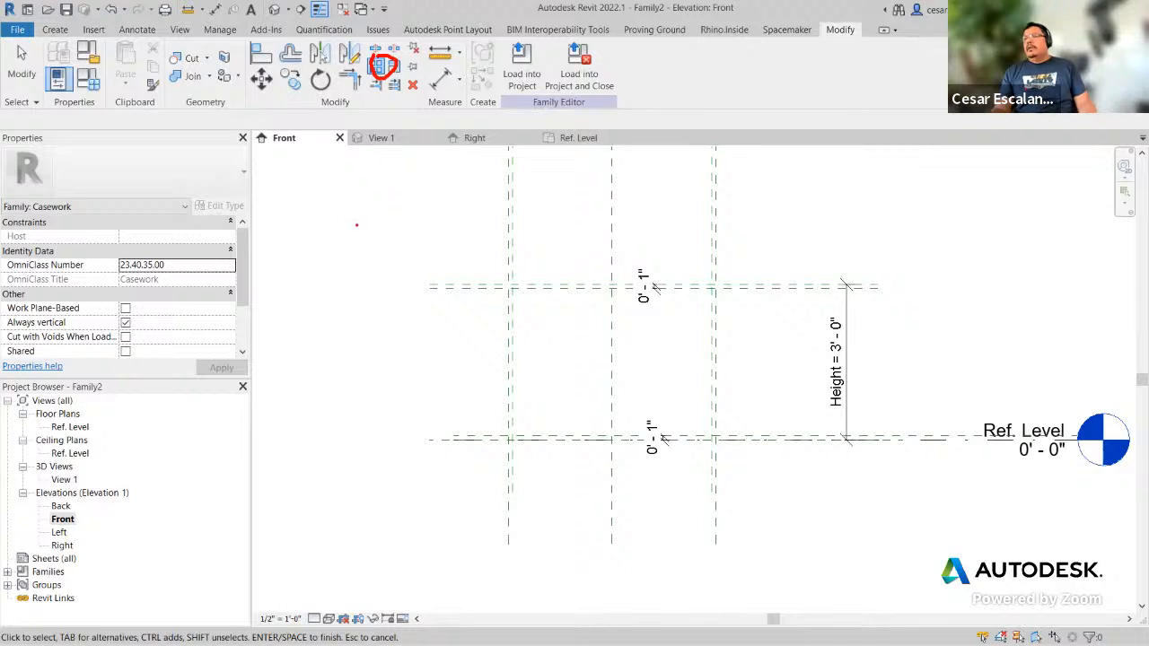
mouse_move(357, 215)
left_mouse_down()
mouse_move(364, 231)
mouse_move(358, 216)
left_mouse_up()
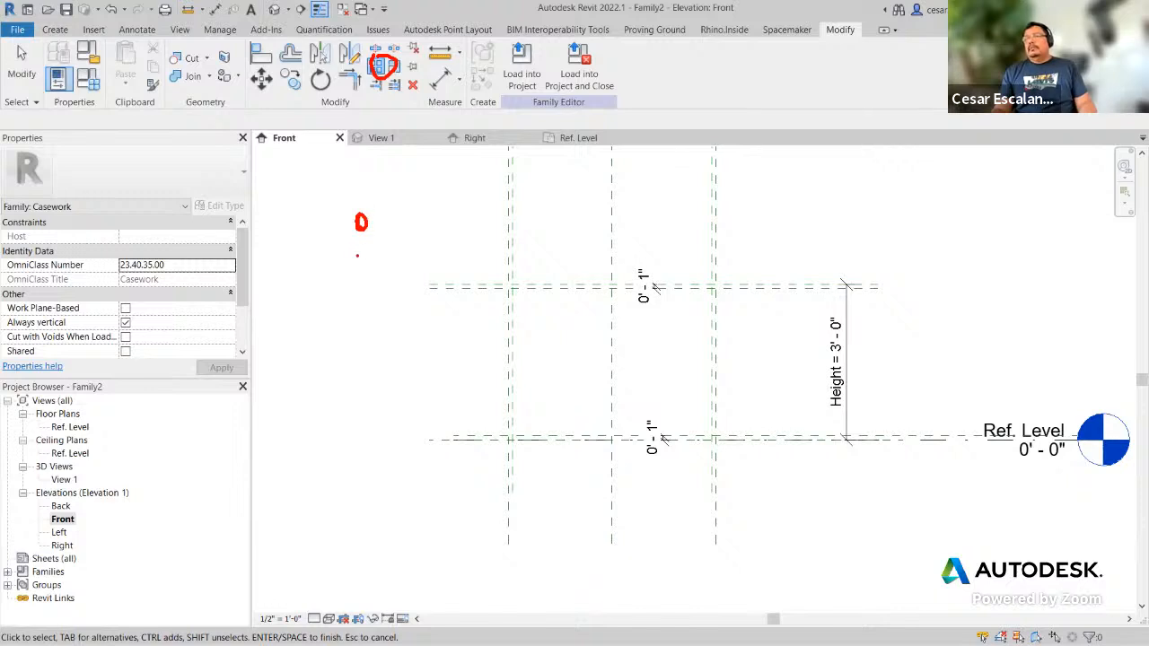
left_click_drag(357, 246, 363, 268)
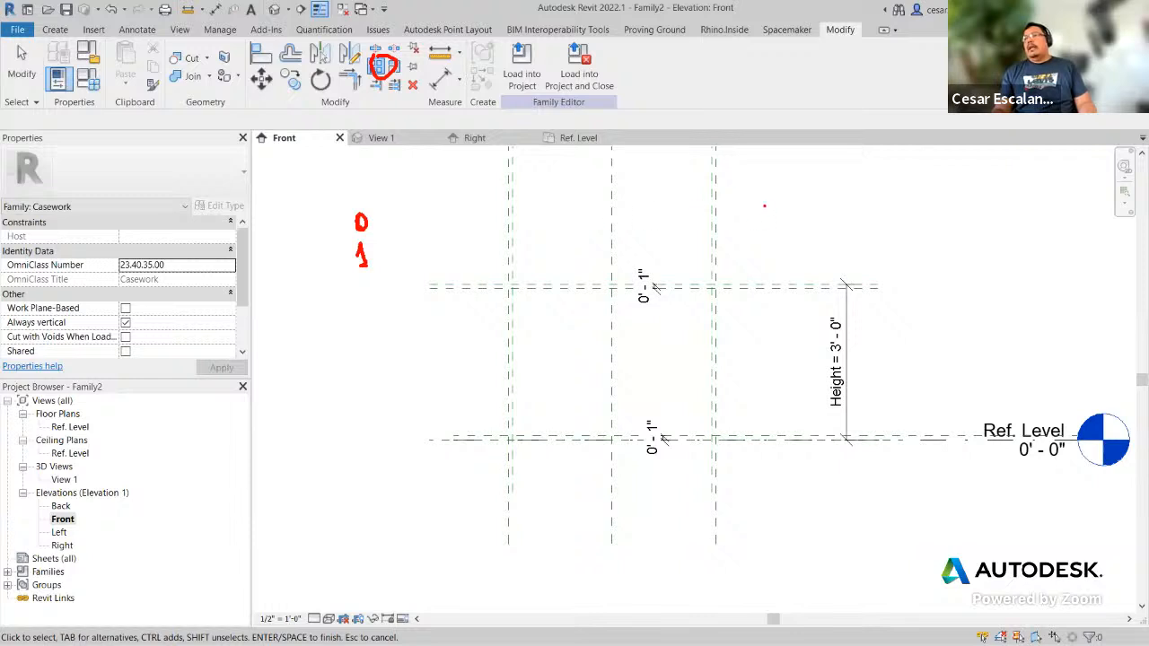
left_click_drag(764, 206, 780, 262)
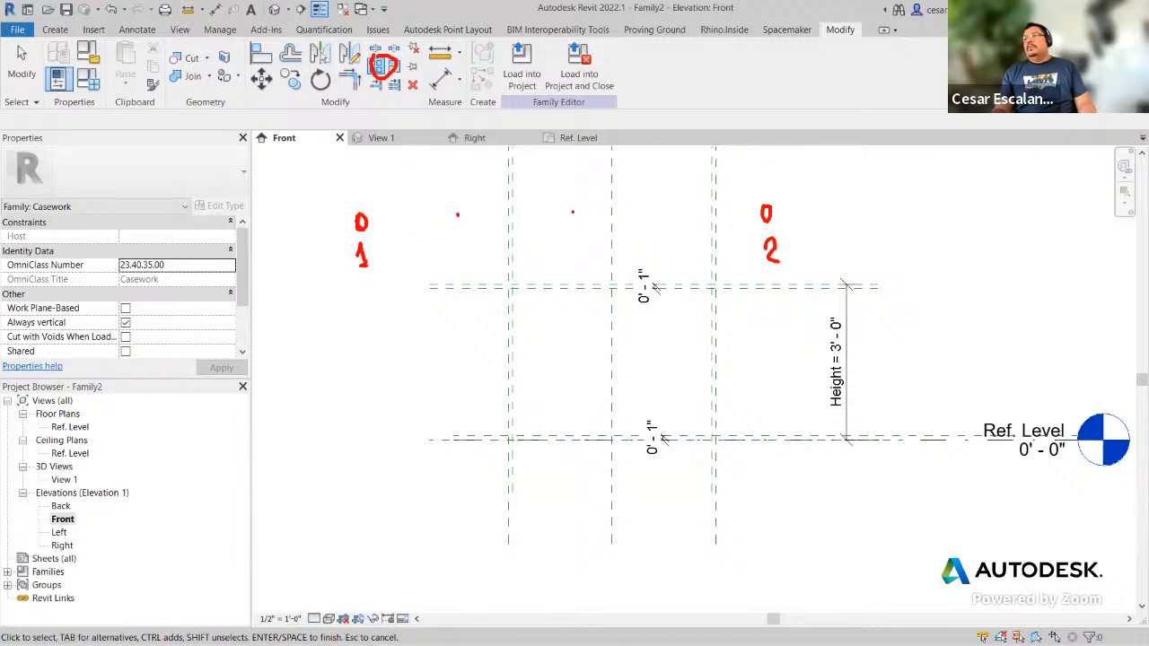
left_click_drag(573, 212, 572, 222)
mouse_move(552, 165)
left_mouse_down()
mouse_move(568, 181)
mouse_move(560, 192)
left_mouse_up()
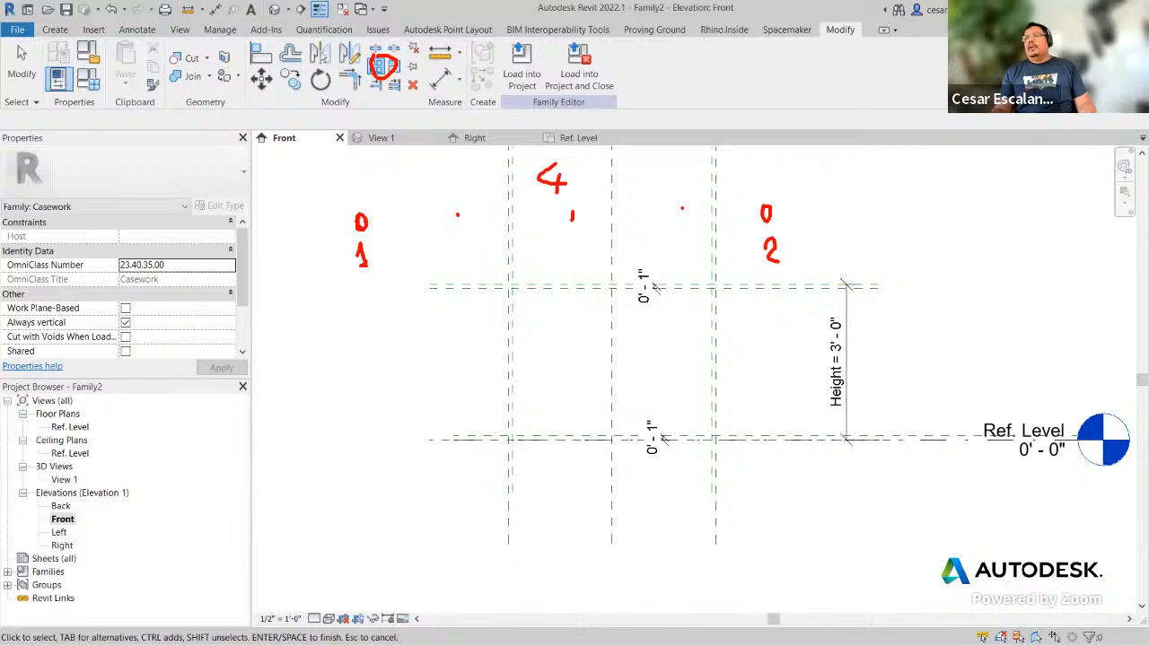
left_click_drag(361, 222, 666, 220)
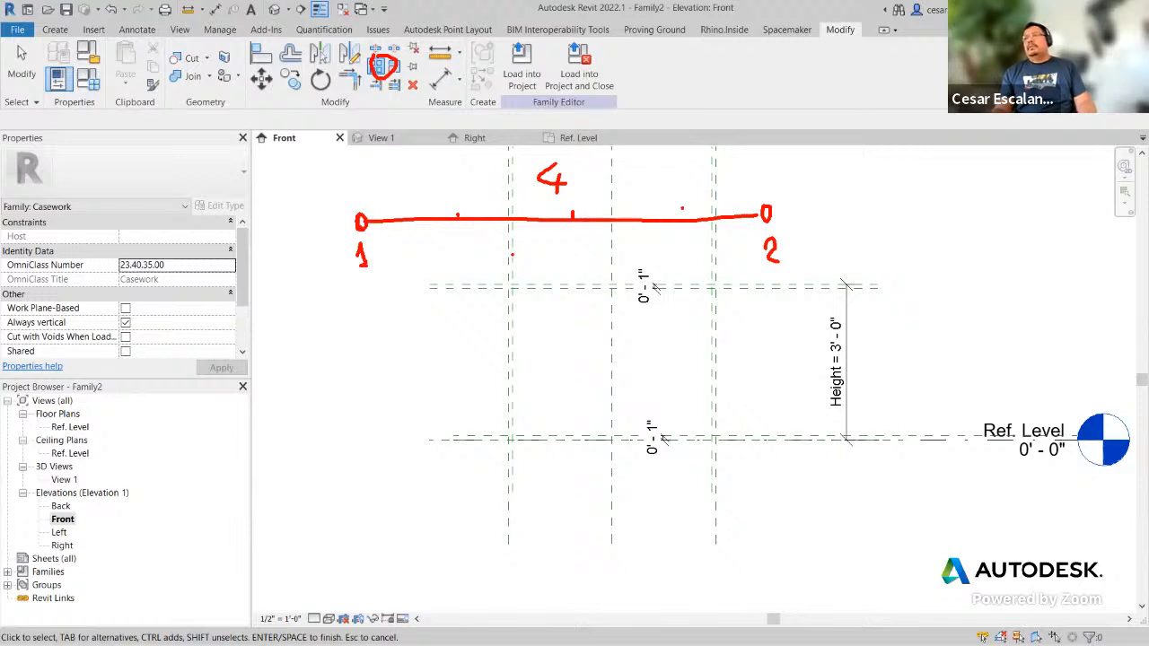
left_click(356, 312)
type("Arra")
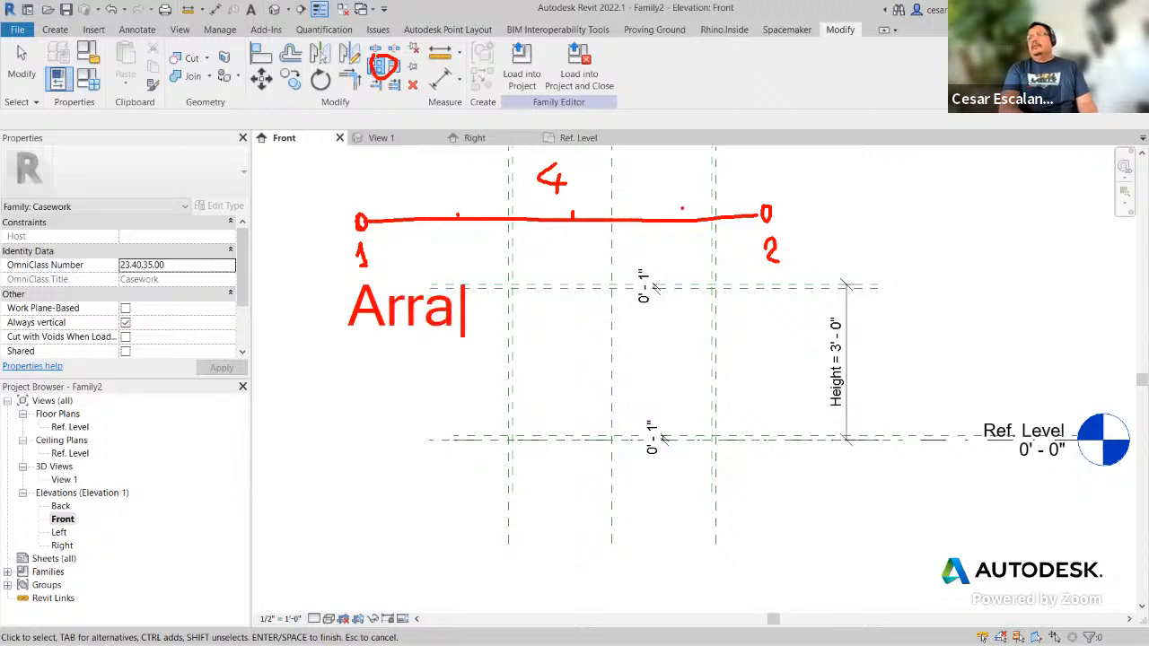
type("y = ")
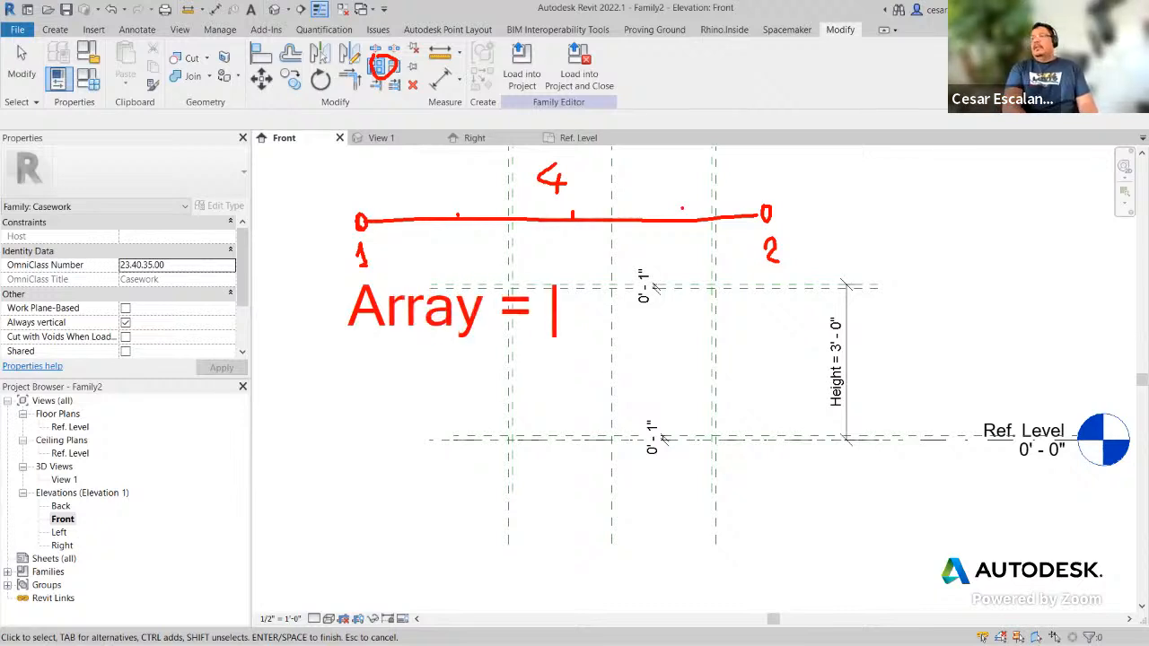
type("First ")
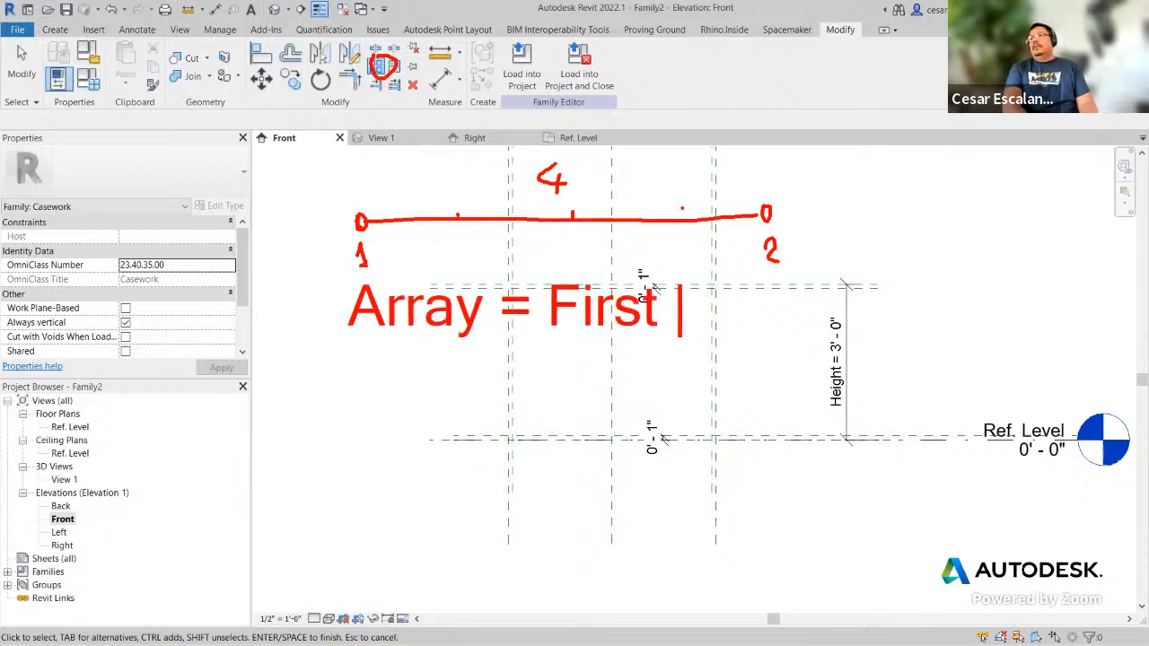
type("and Last")
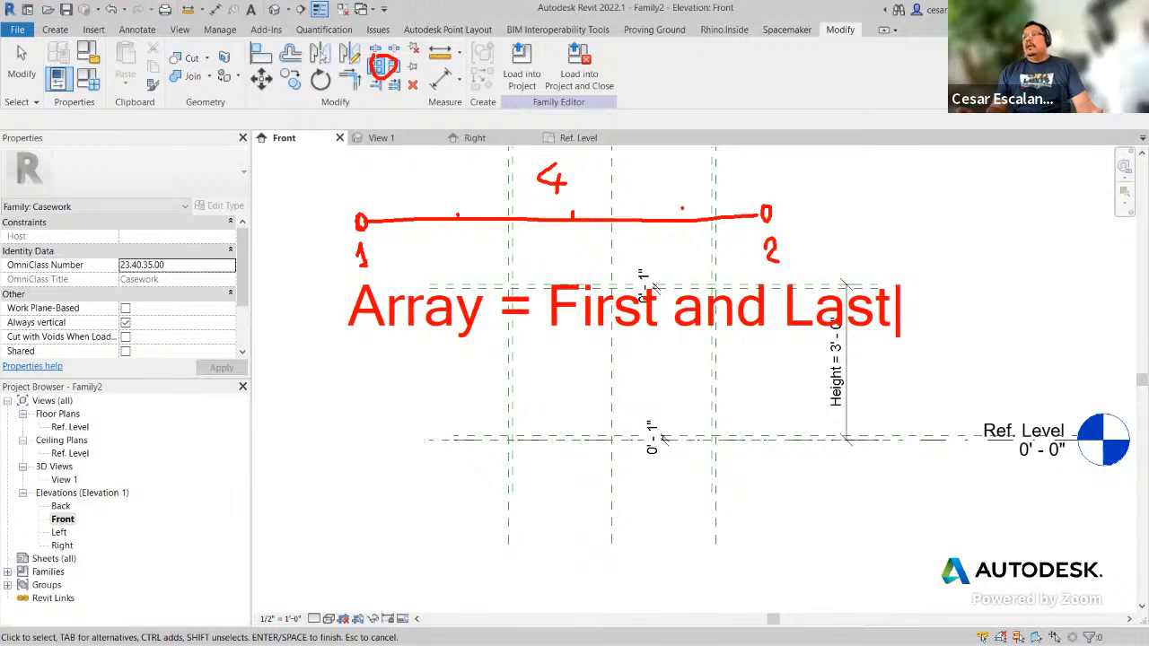
key("XF86AudioRaiseVolume")
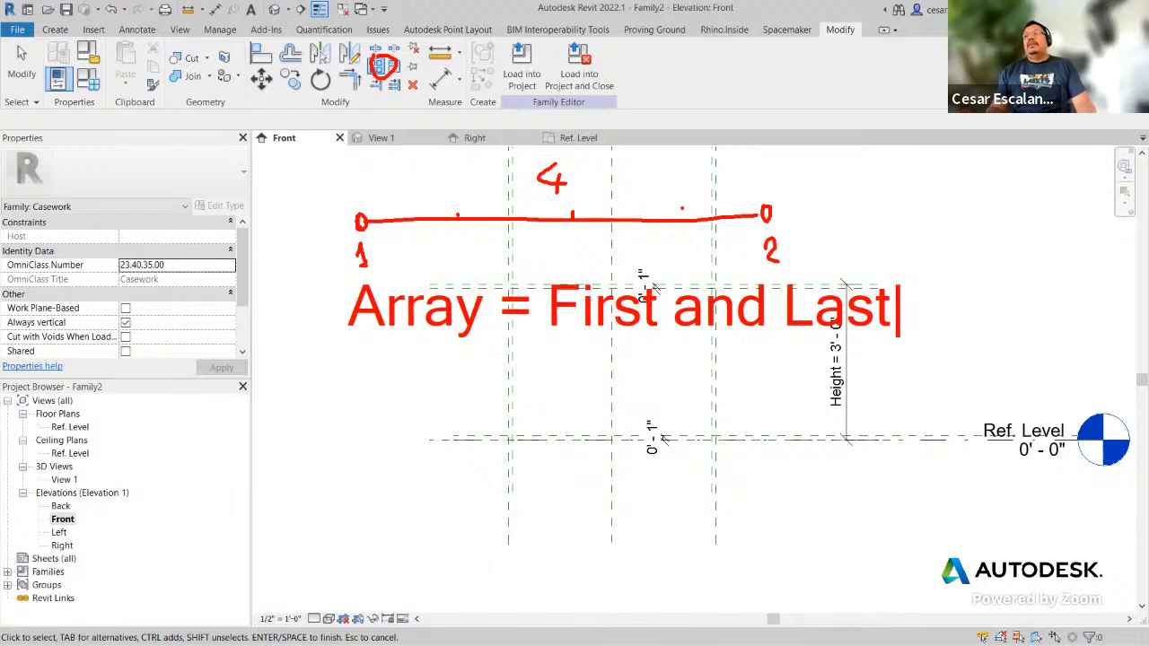
key("Escape")
key("Escape")
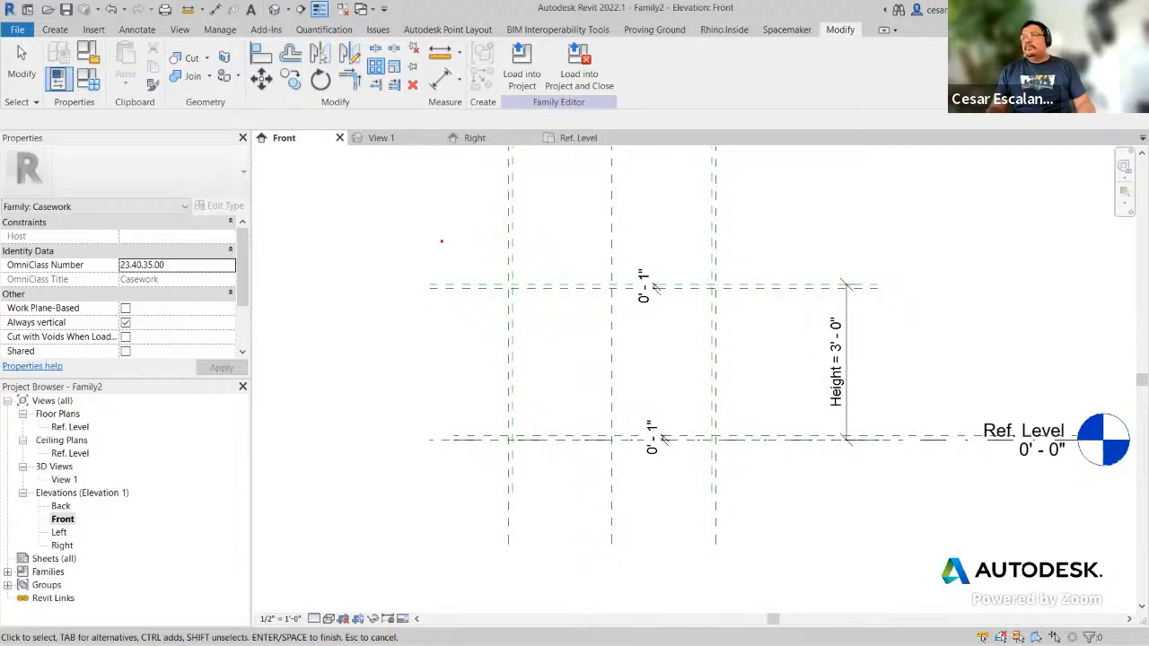
mouse_move(436, 230)
left_mouse_down()
mouse_move(436, 242)
mouse_move(416, 225)
mouse_move(449, 271)
left_mouse_up()
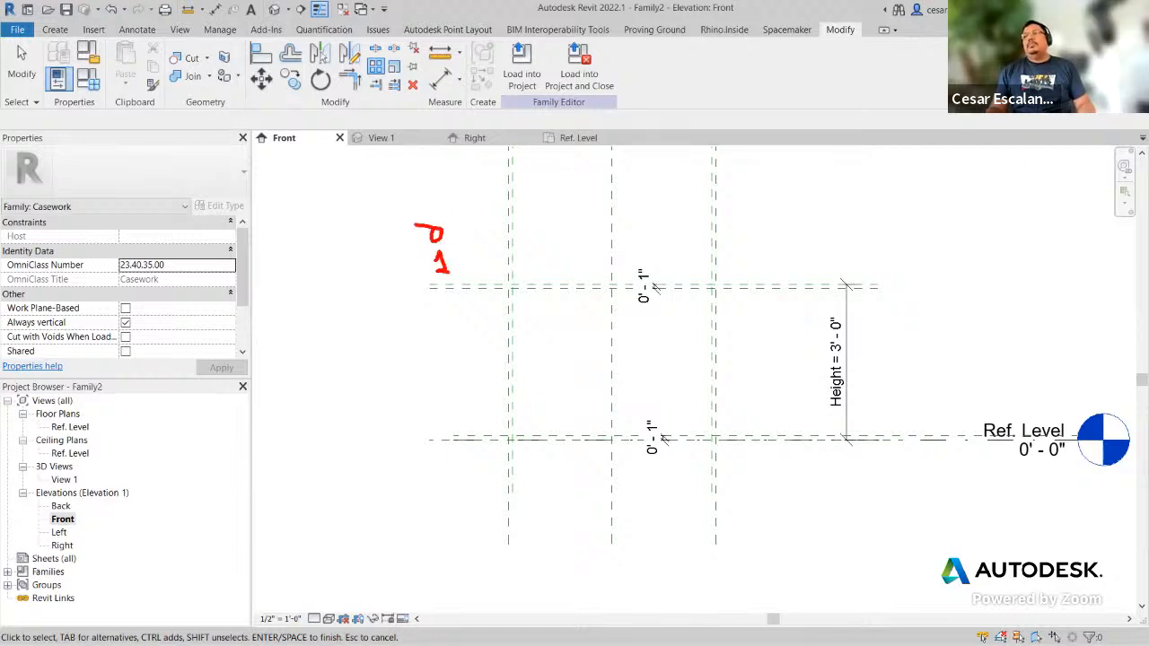
mouse_move(546, 228)
left_mouse_down()
mouse_move(548, 267)
mouse_move(561, 269)
left_mouse_up()
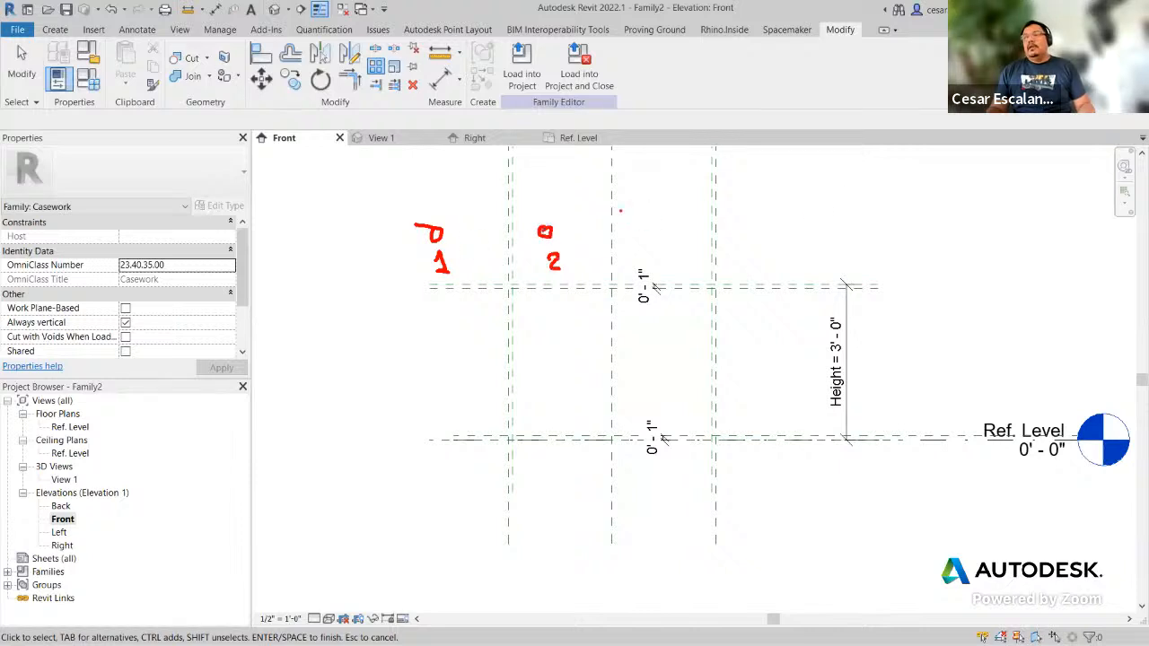
mouse_move(453, 236)
left_mouse_down()
mouse_move(607, 203)
mouse_move(820, 214)
mouse_move(841, 239)
mouse_move(867, 236)
left_mouse_up()
mouse_move(852, 245)
left_mouse_down()
mouse_move(925, 240)
mouse_move(904, 241)
mouse_move(903, 255)
left_mouse_up()
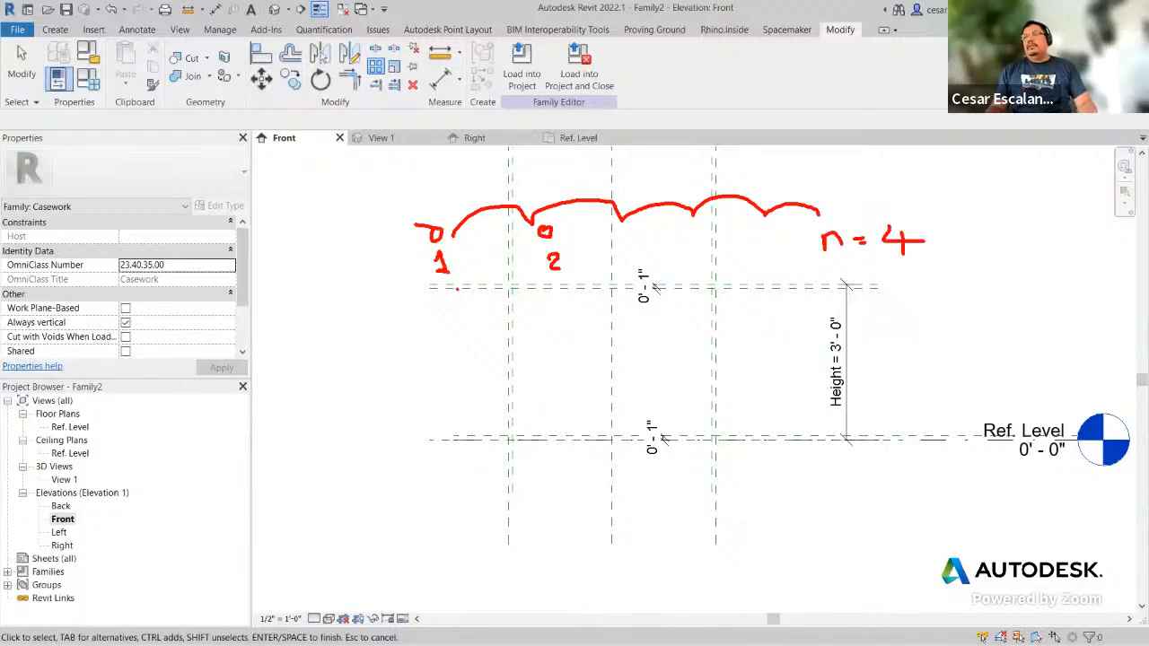
left_click(410, 321)
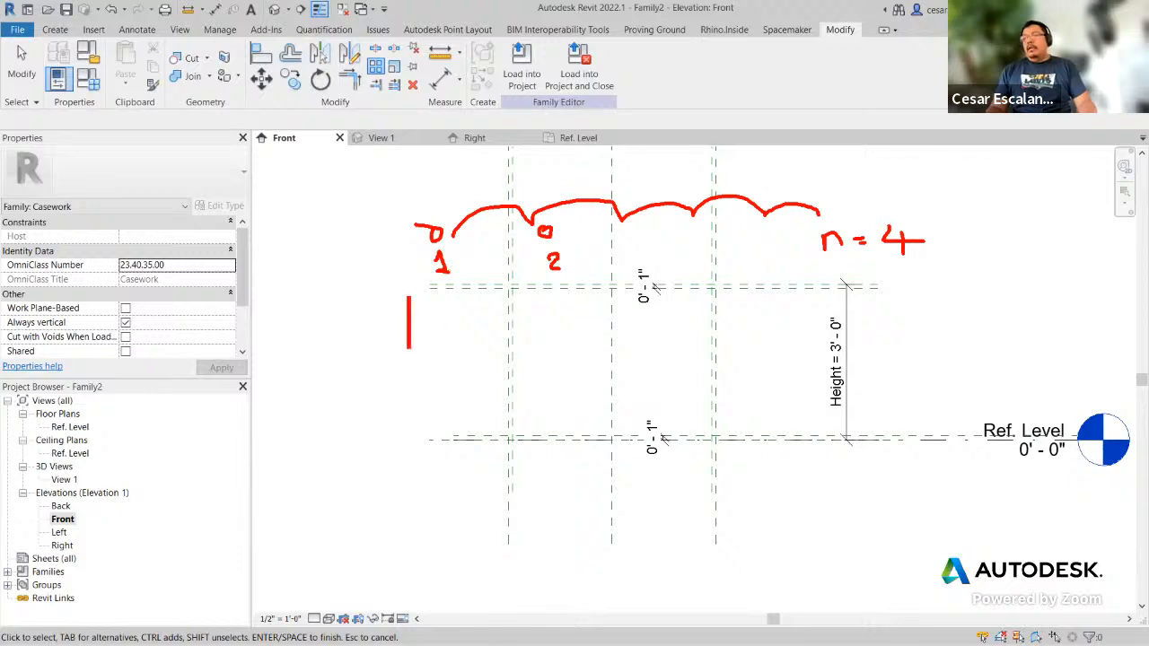
type("Arra")
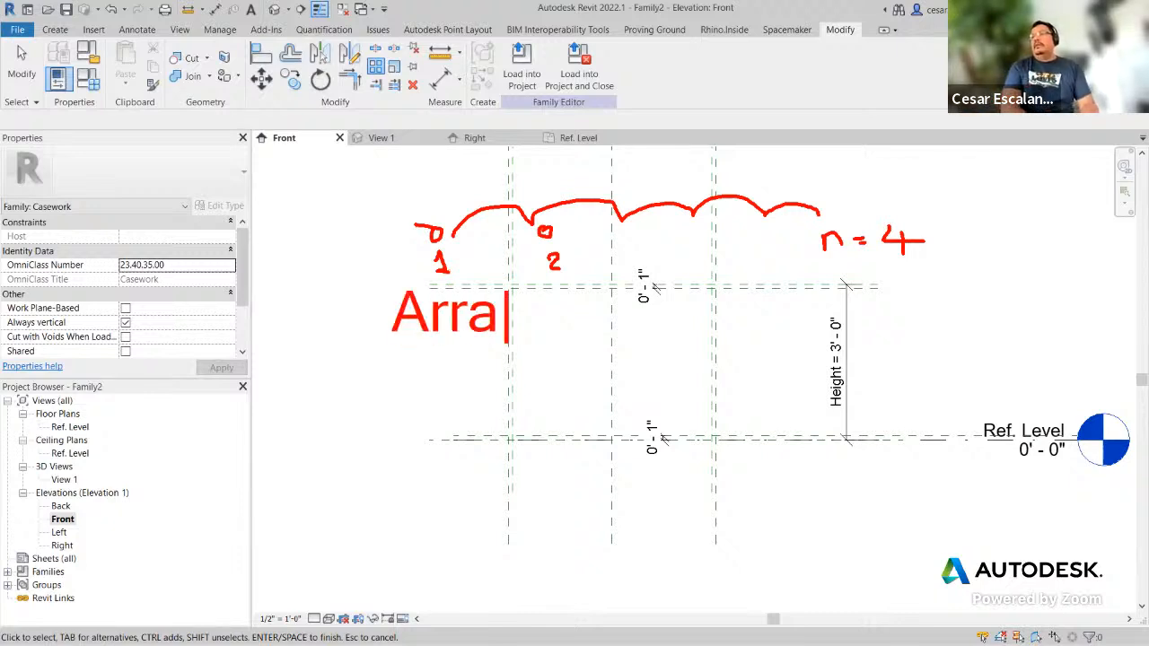
type("y First and Second")
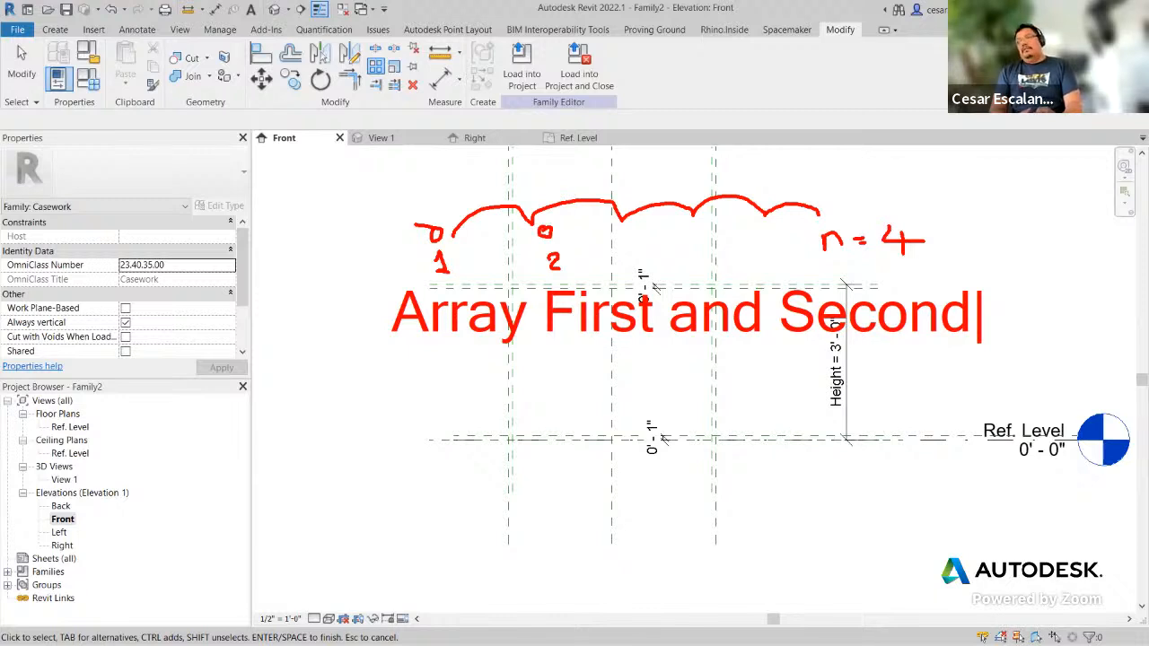
key("XF86AudioRaiseVolume")
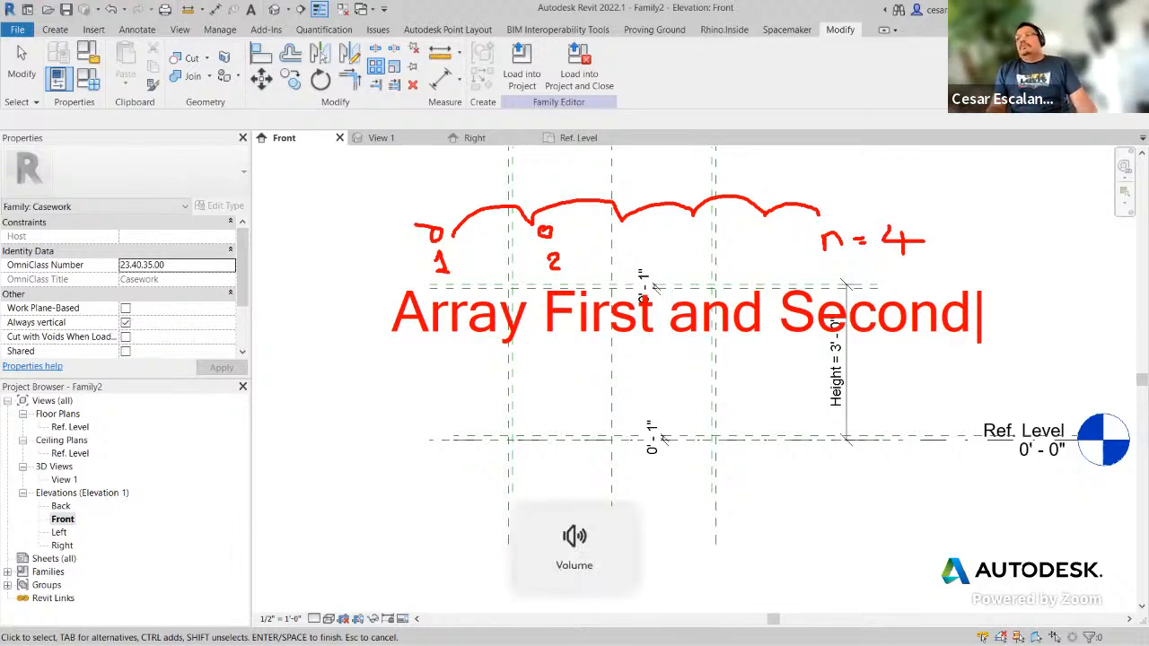
key("Escape")
key("Escape")
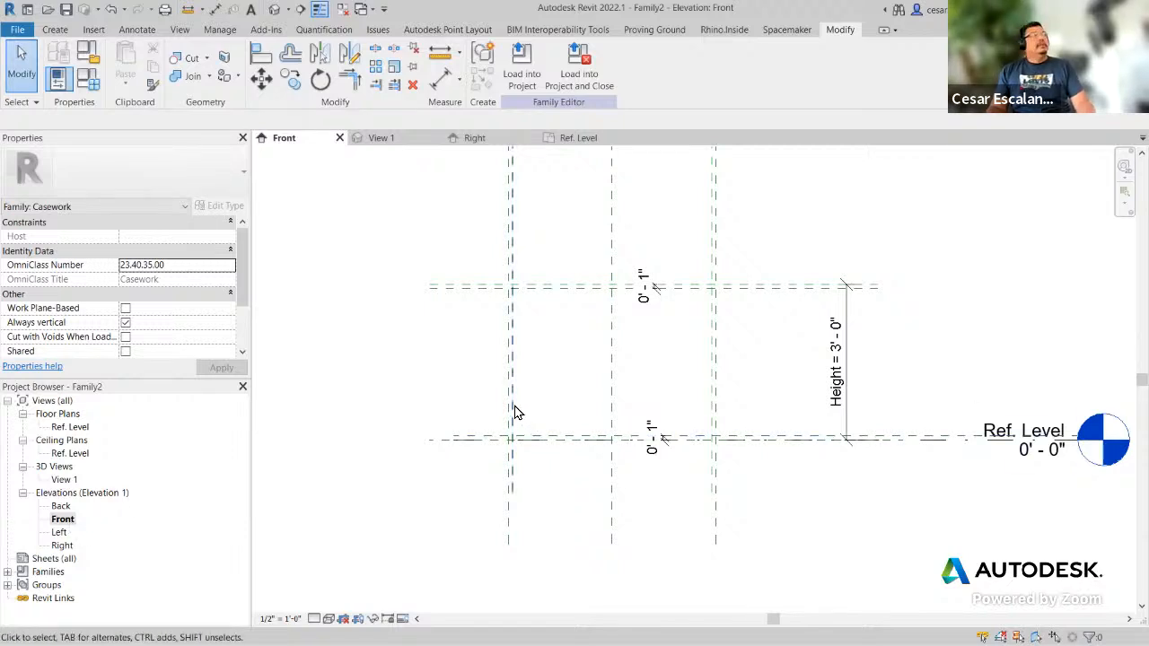
Step: Draw two horizontal reference planes across the cabinet, one about 1' above the lower offset plane and one 1' below the upper offset plane
left_click(55, 31)
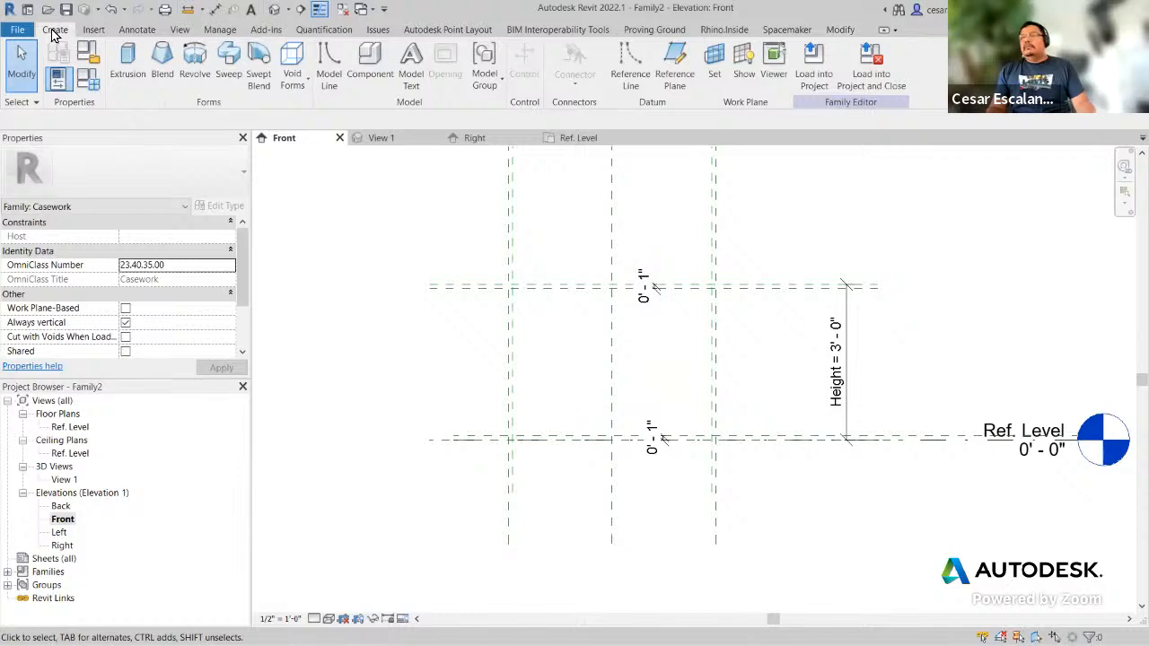
left_click(714, 77)
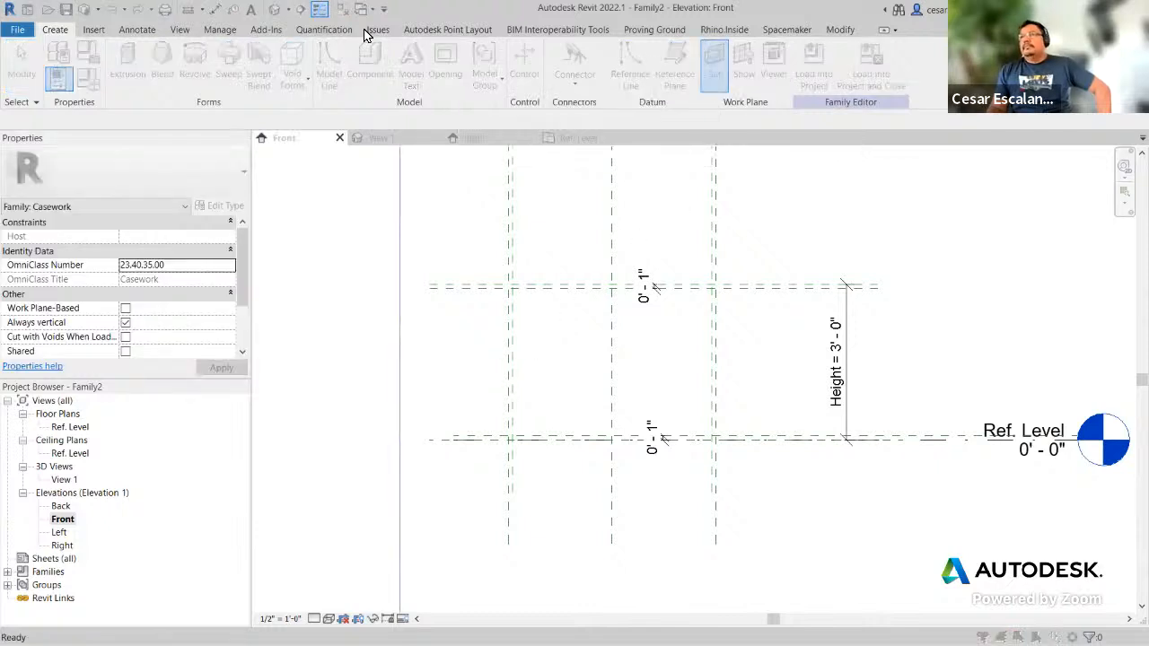
left_click(541, 277)
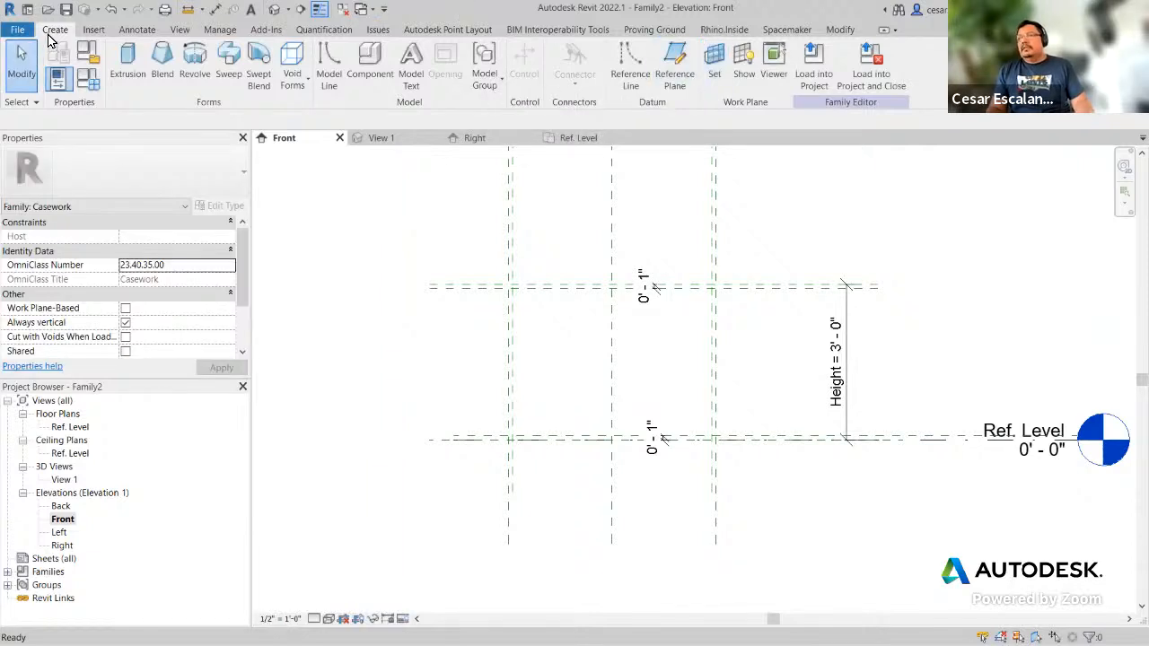
left_click(672, 72)
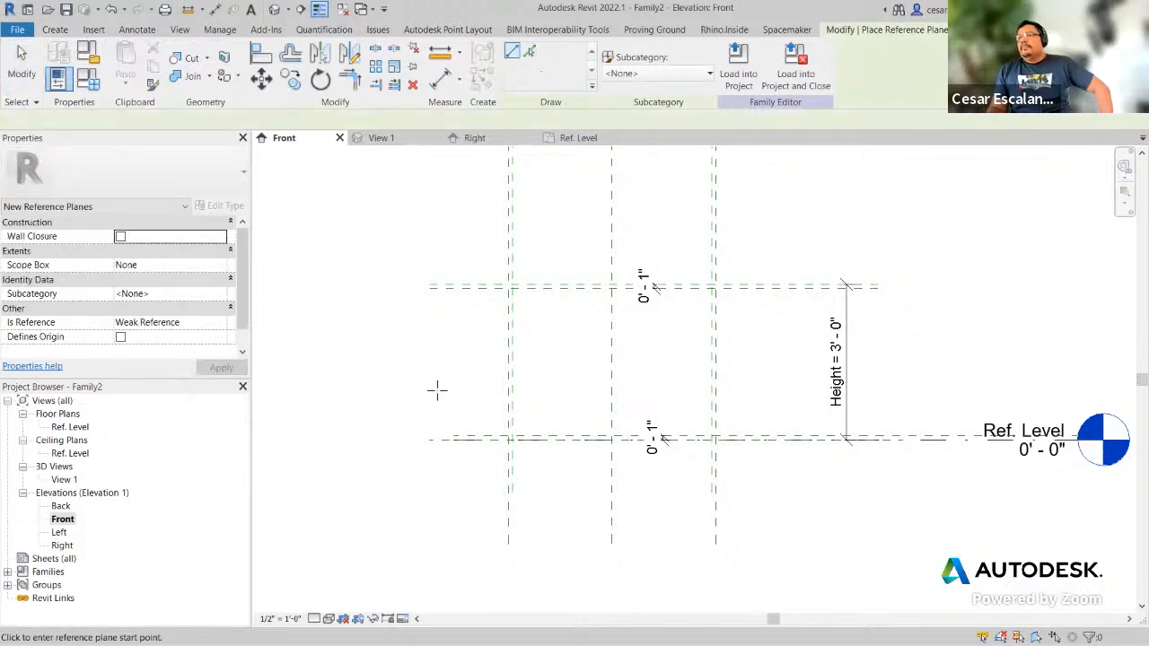
left_click(439, 386)
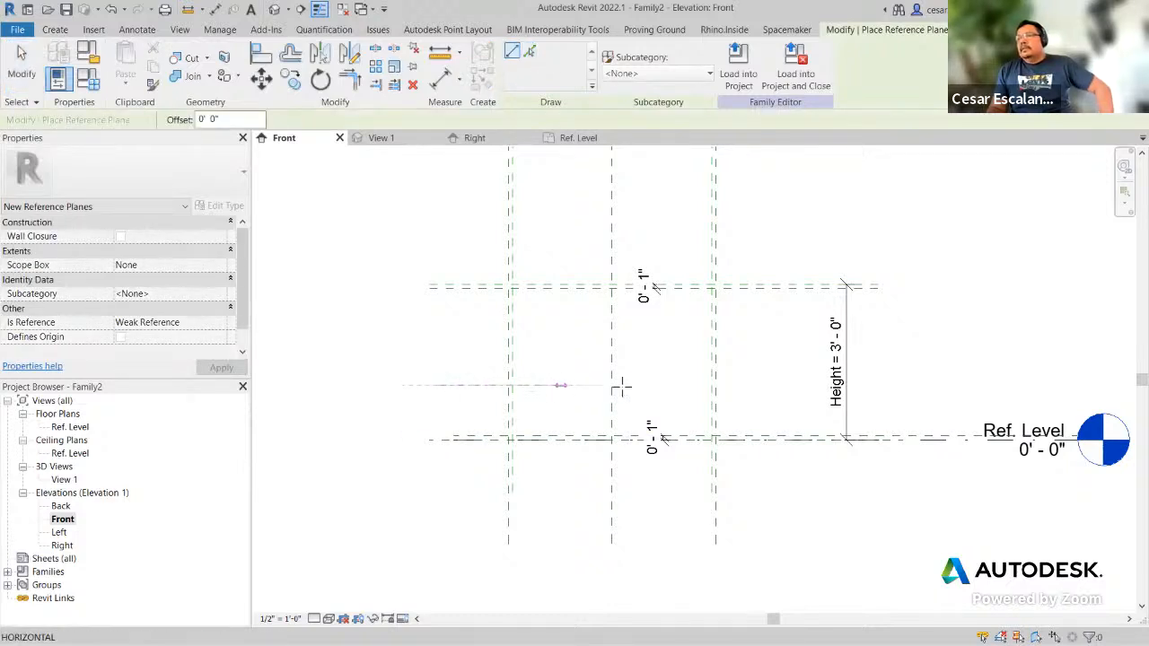
left_click(783, 387)
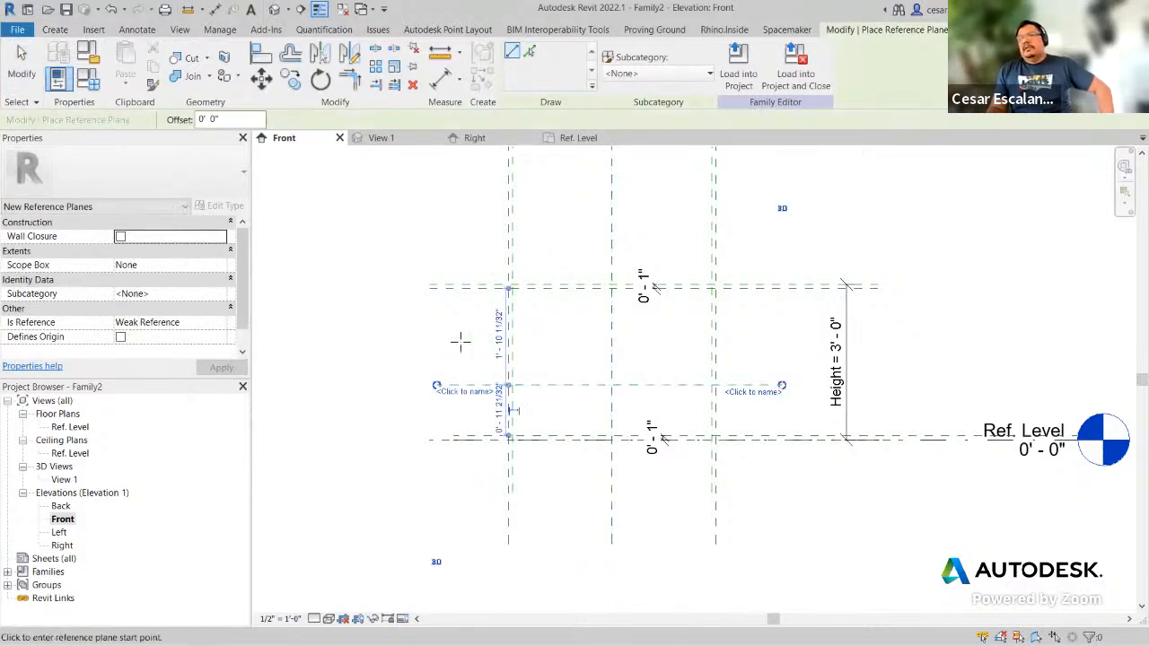
left_click(431, 341)
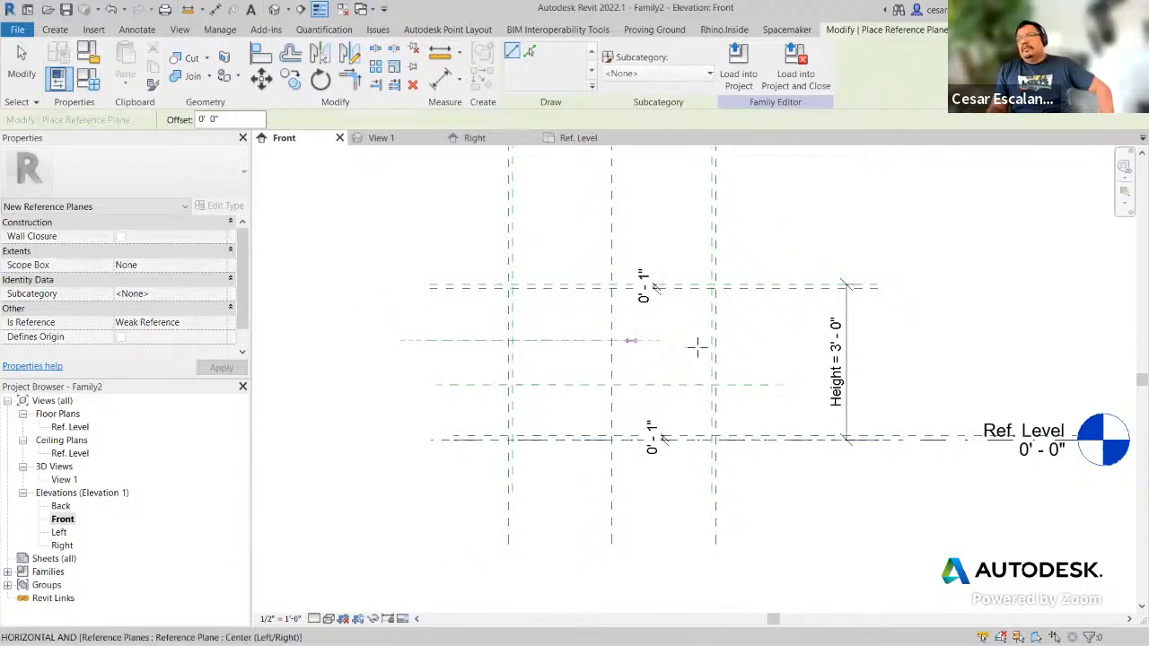
left_click(772, 342)
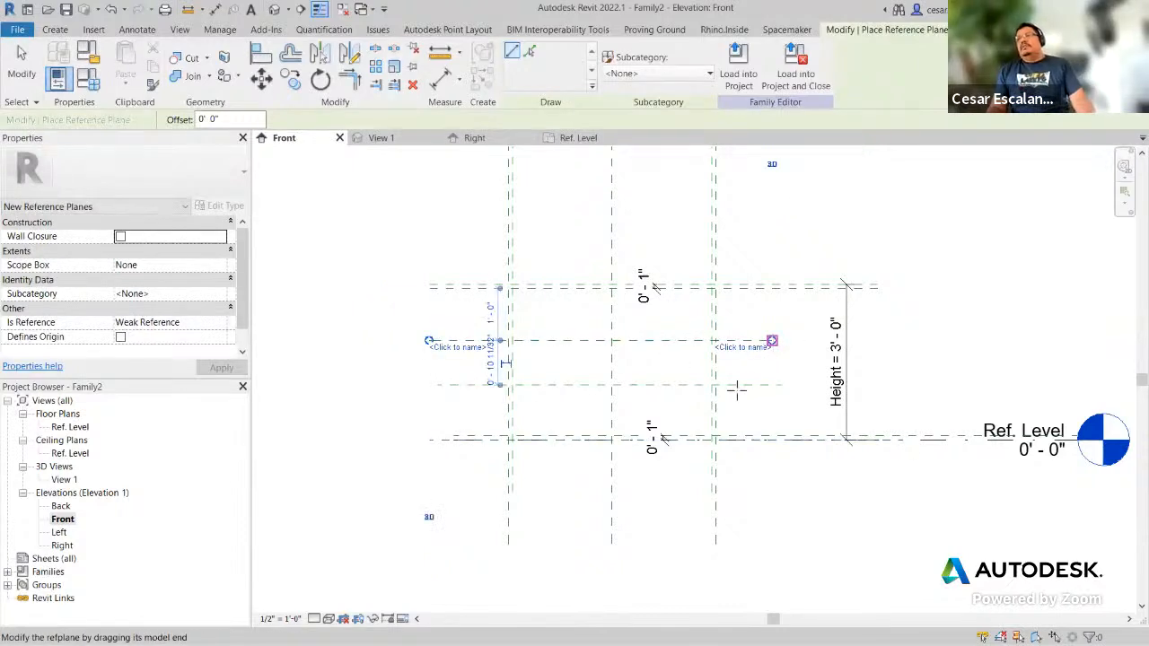
key("Escape")
key("Escape")
scroll(777, 405, "up", 4)
middle_click_drag(755, 503, 768, 517)
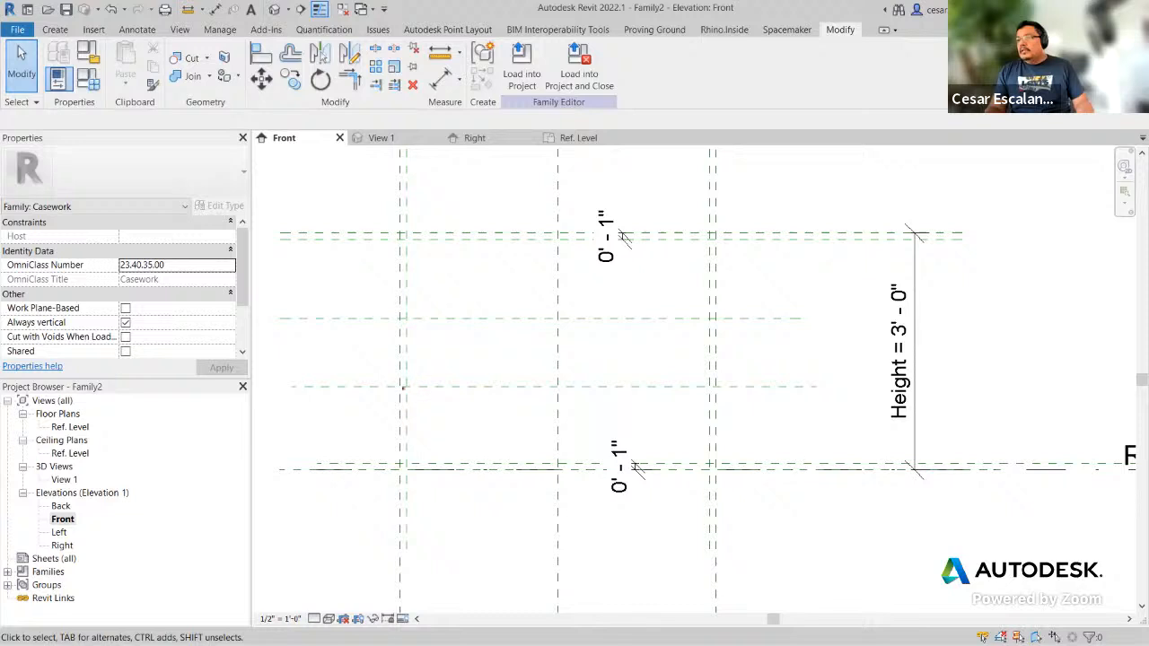
left_click_drag(401, 388, 712, 398)
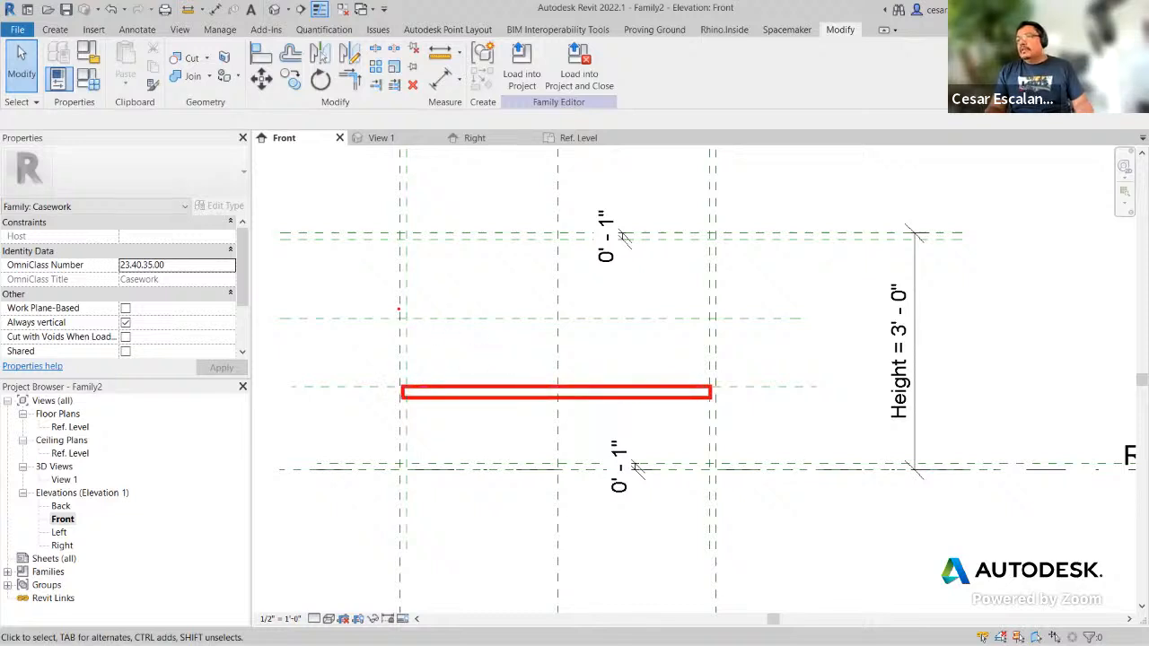
left_click_drag(399, 310, 715, 320)
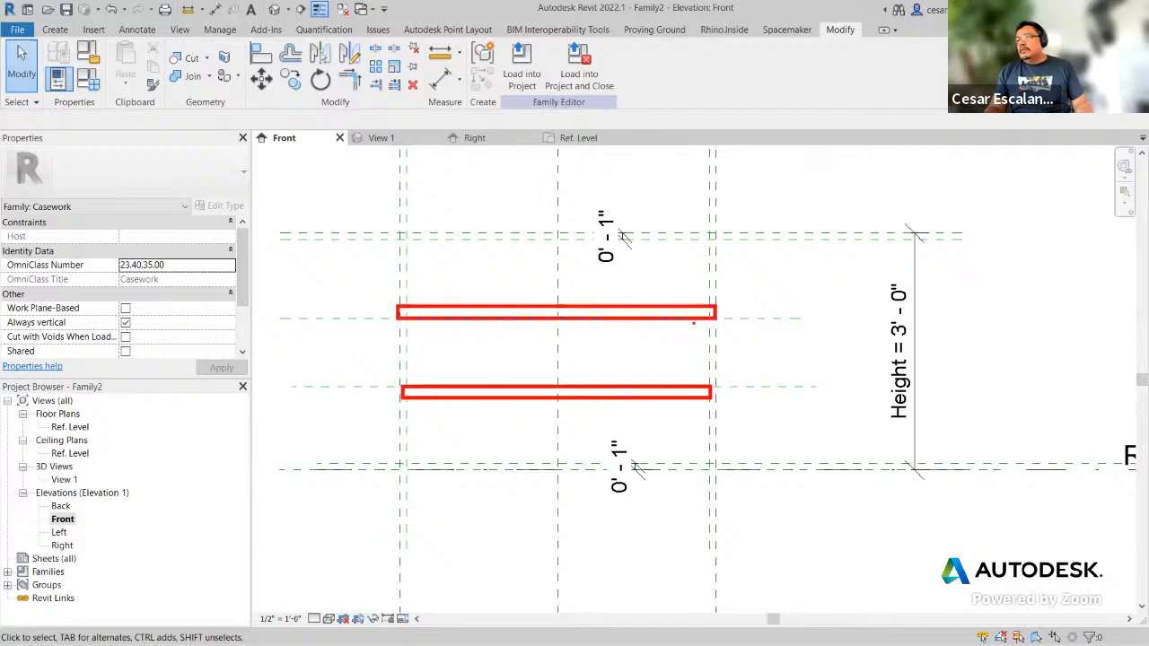
left_click_drag(395, 379, 714, 389)
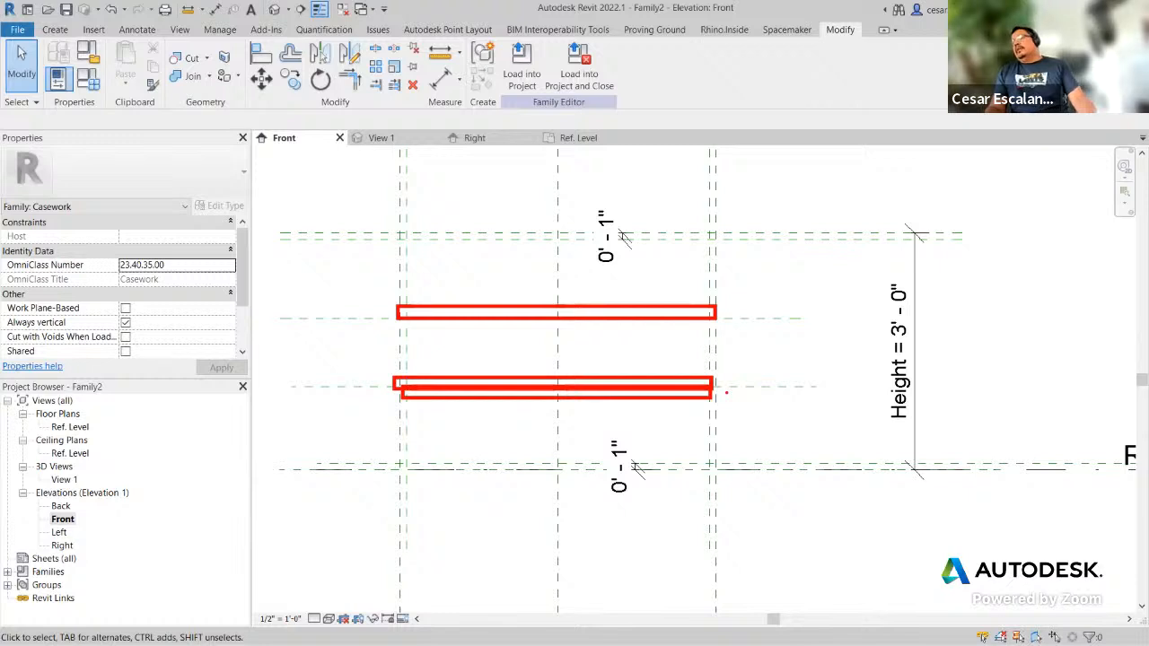
key("Escape")
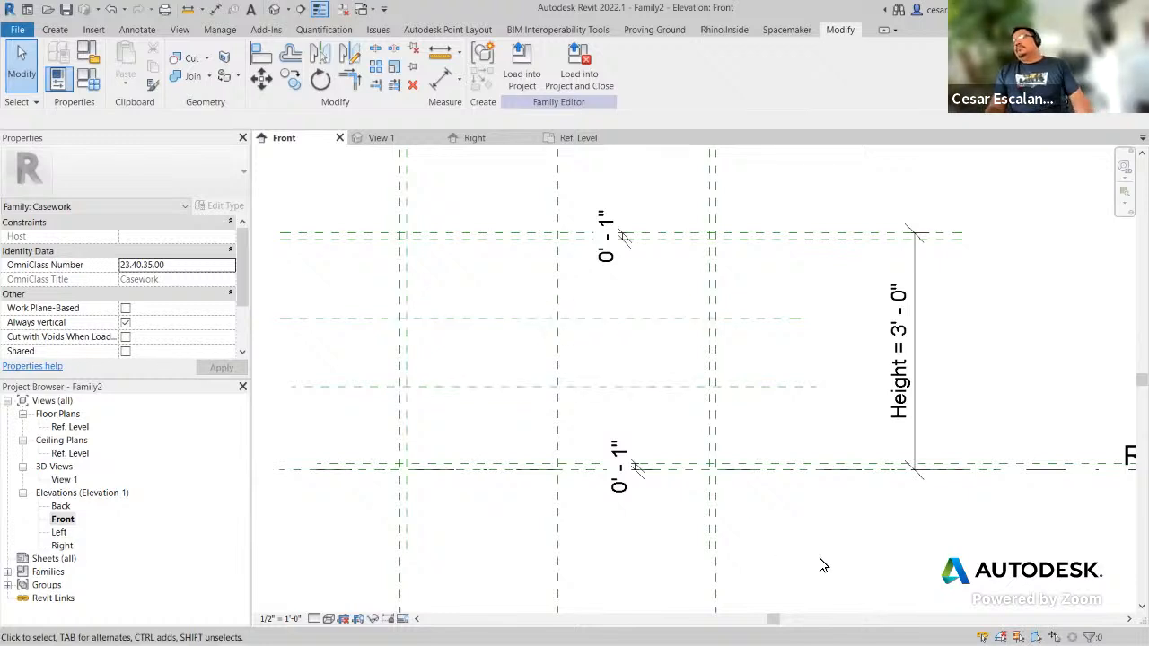
scroll(812, 564, "down", 2)
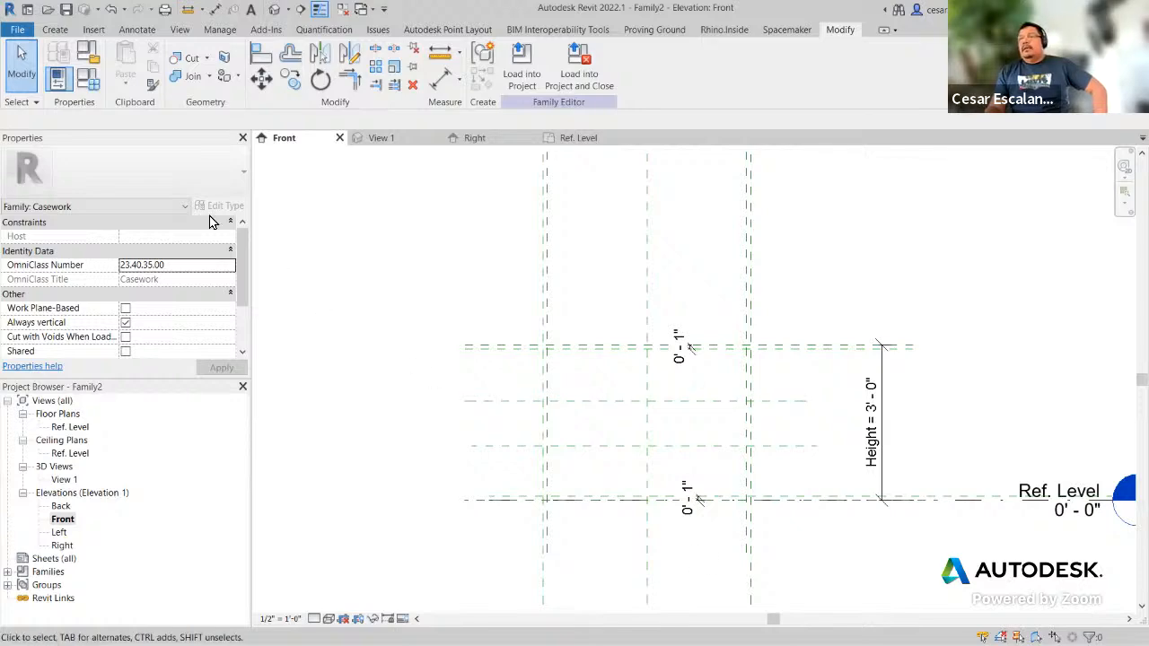
left_click(101, 90)
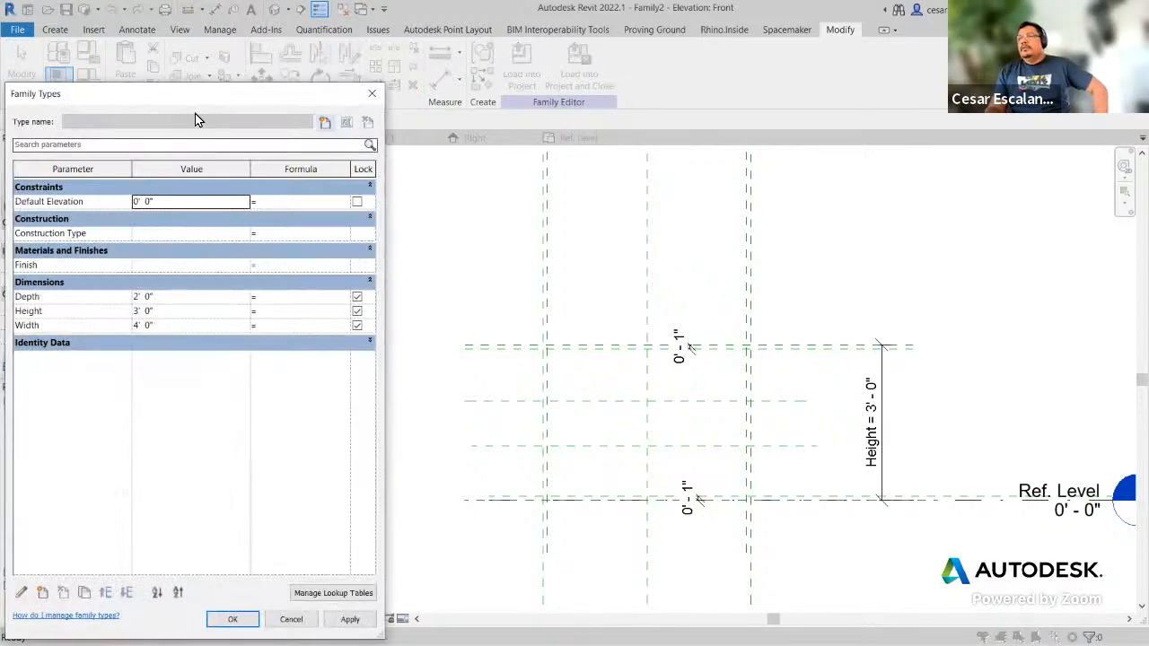
left_click_drag(209, 106, 361, 30)
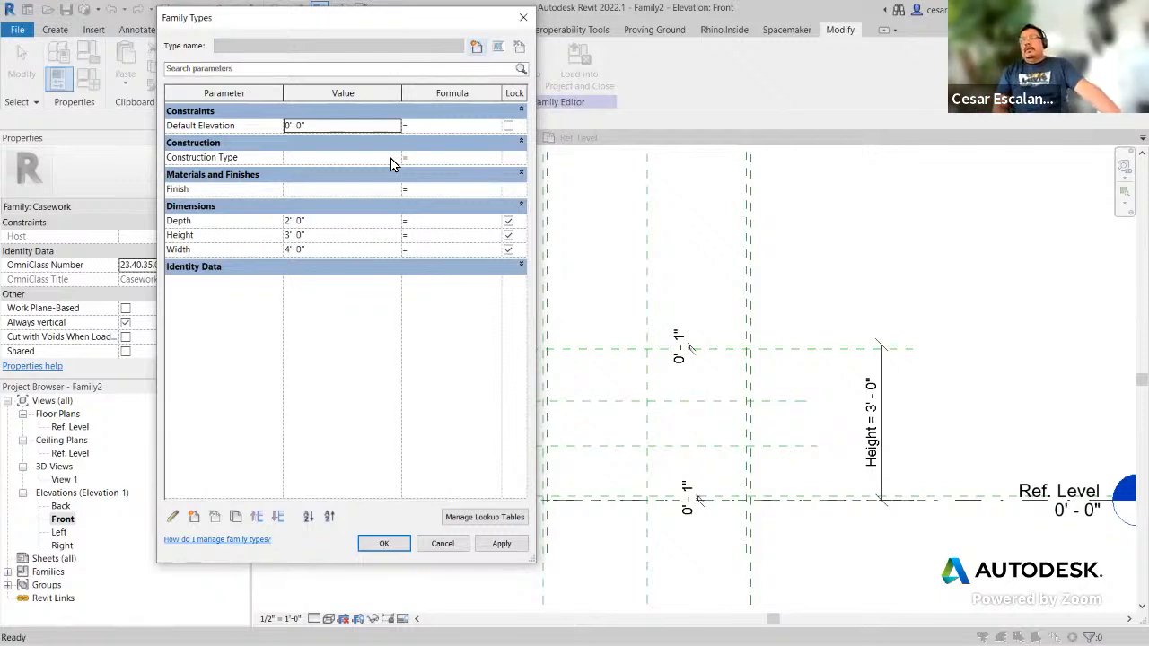
key("XF86AudioRaiseVolume")
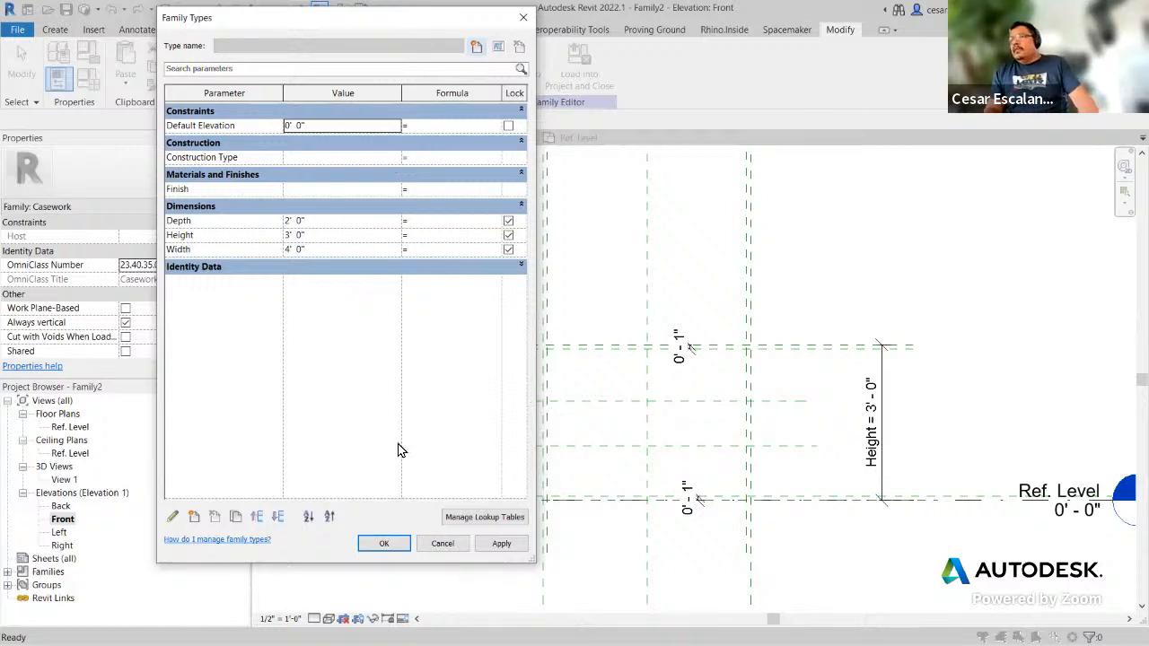
left_click(447, 550)
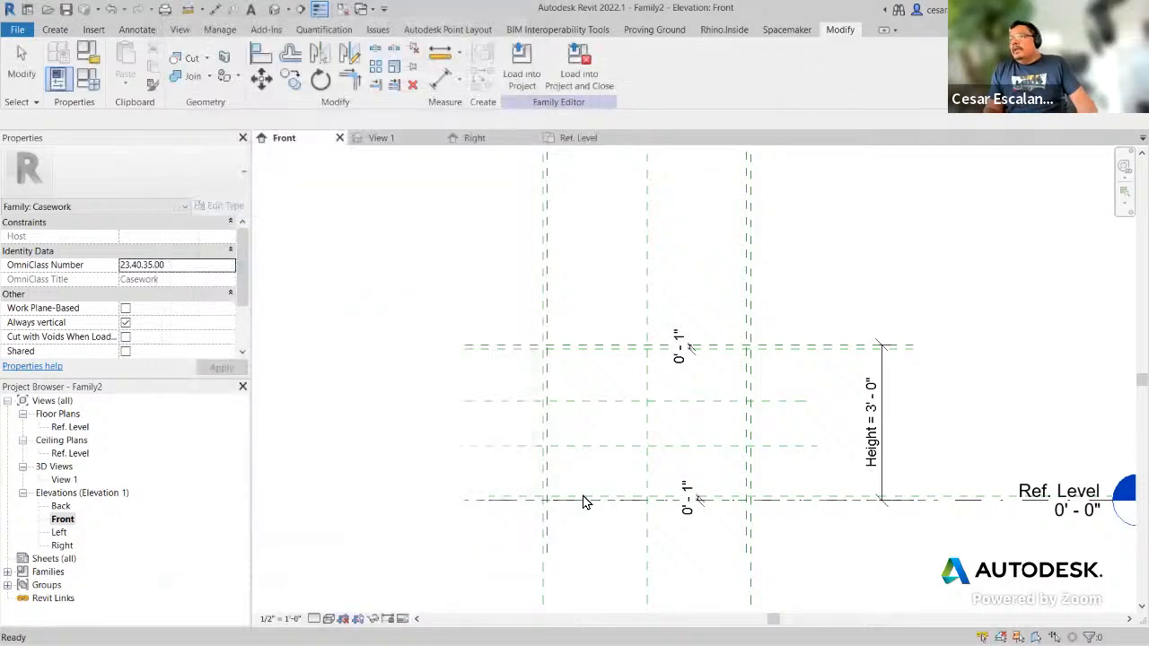
Step: Add an aligned dimension between Ref. Level and the lower of the two intermediate shelf reference planes
scroll(822, 456, "up", 3)
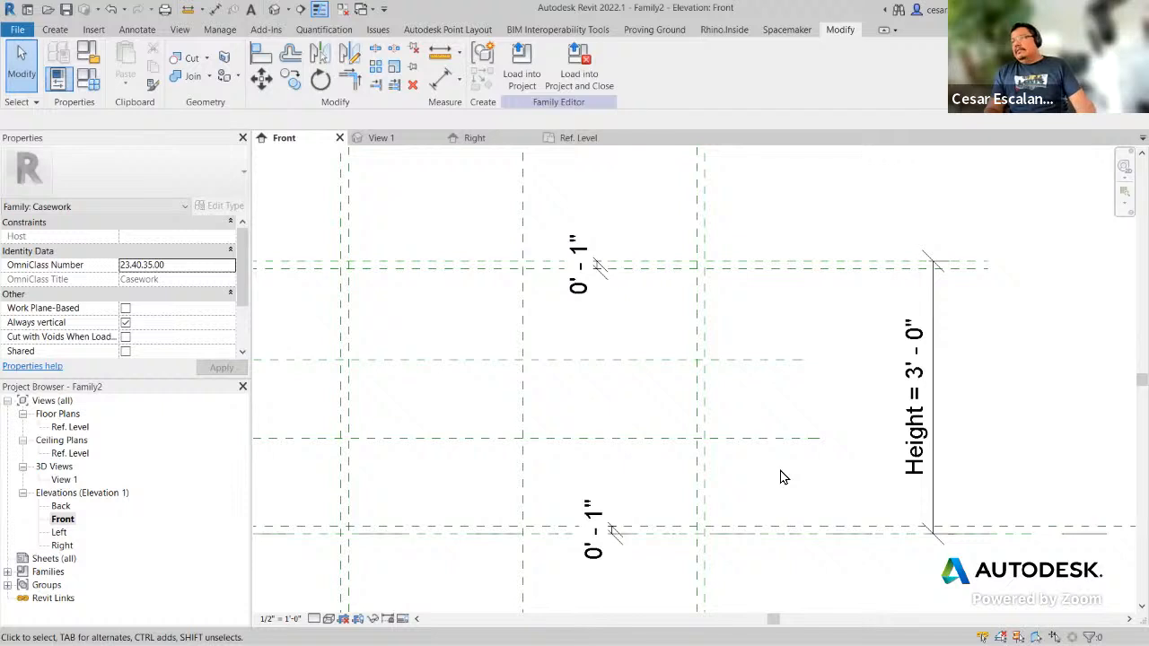
middle_click_drag(795, 464, 539, 456)
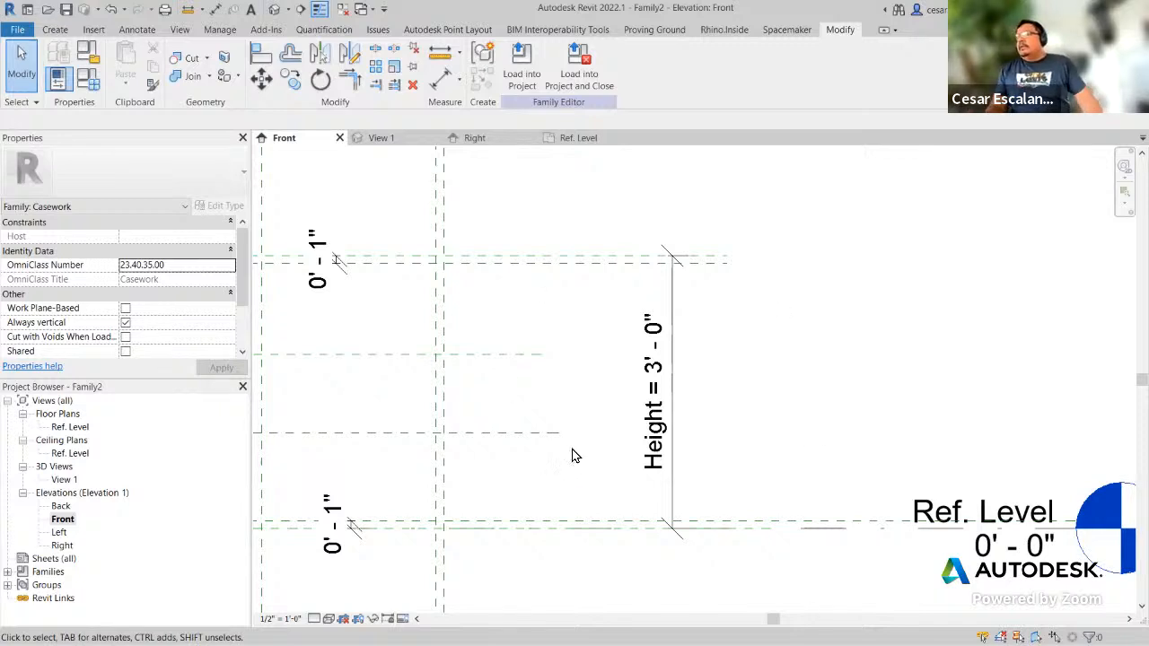
middle_click_drag(530, 554, 713, 593)
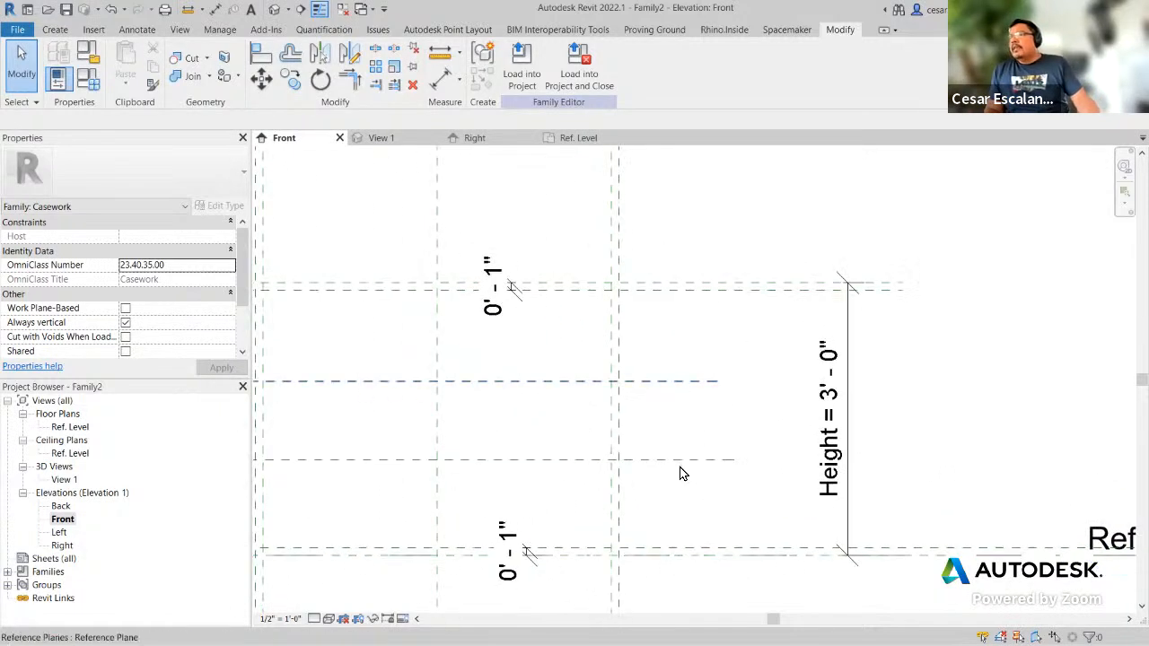
left_click(216, 9)
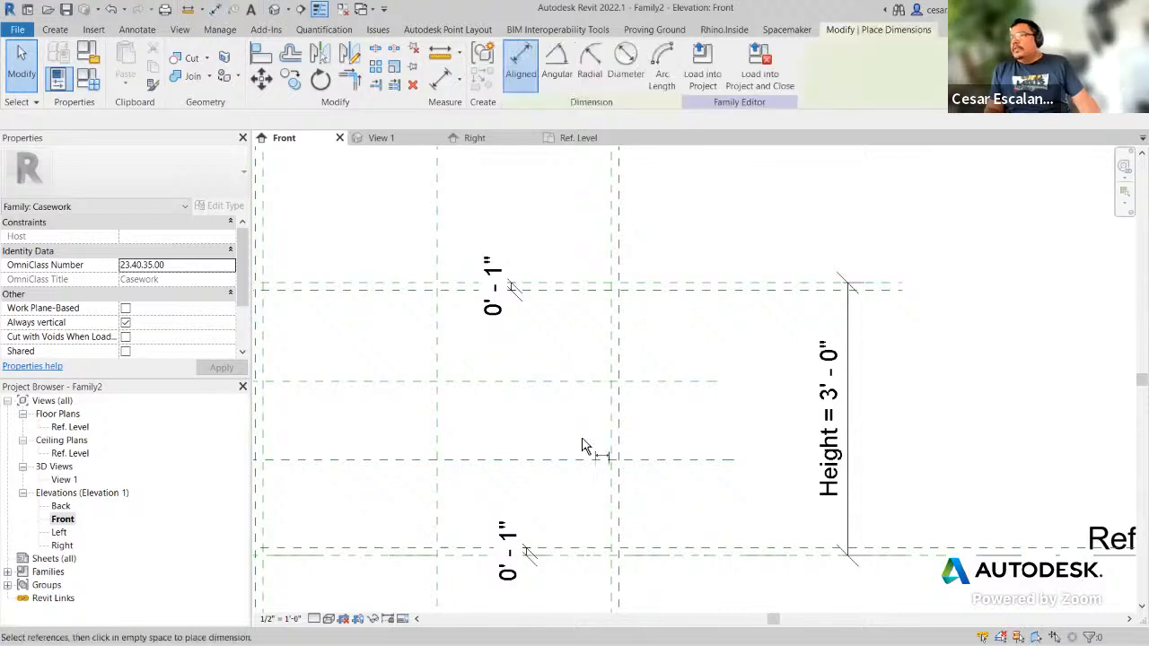
left_click(673, 557)
left_click(690, 461)
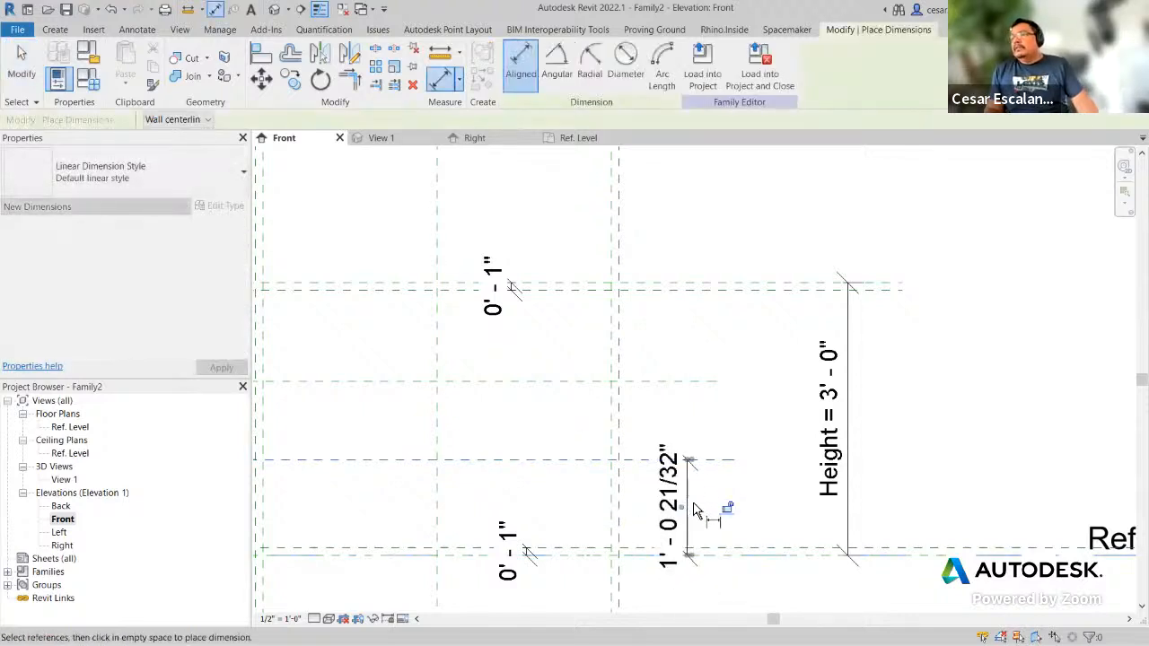
left_click(714, 530)
key("Escape")
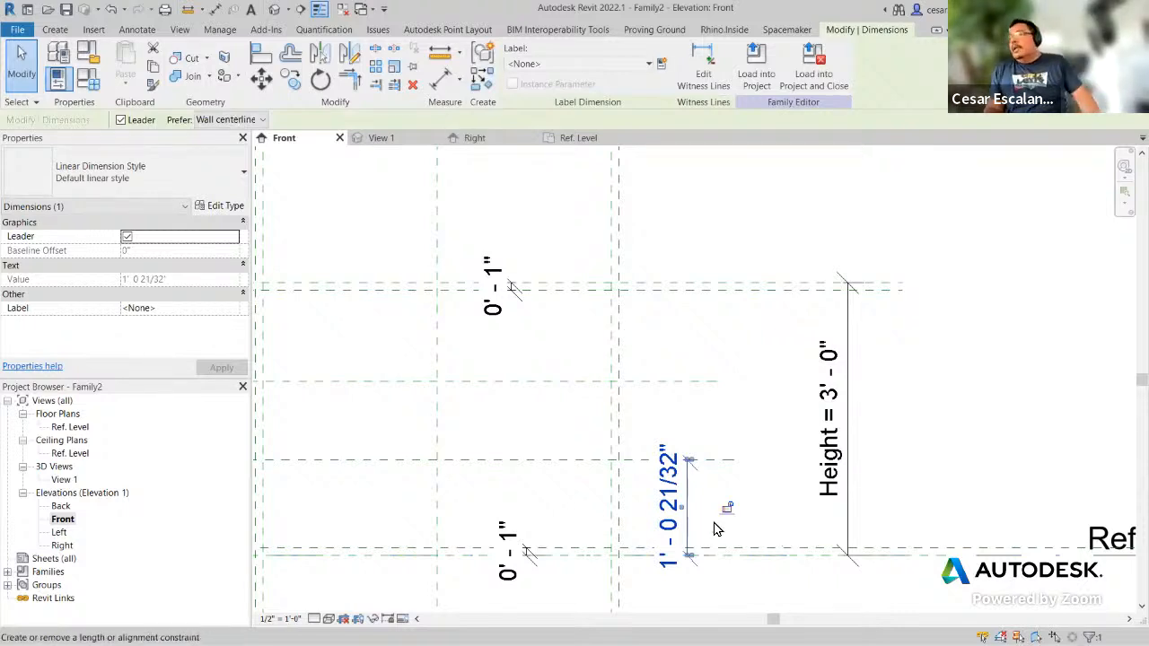
key("Escape")
scroll(680, 518, "up", 2)
left_click(683, 521)
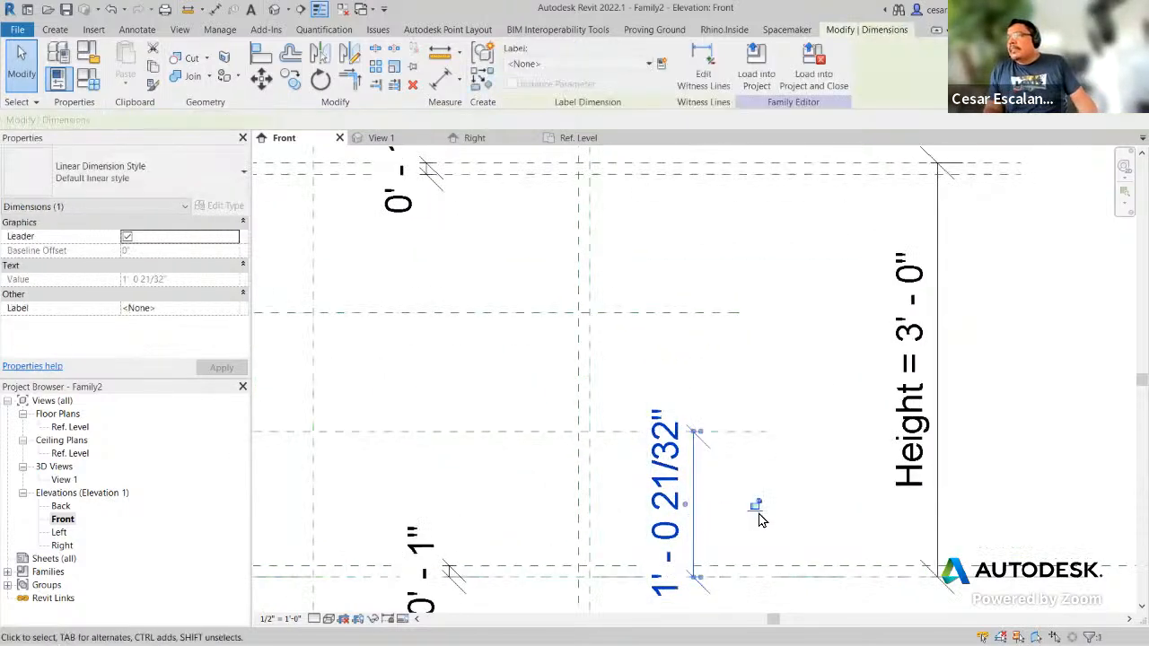
scroll(799, 514, "down", 3)
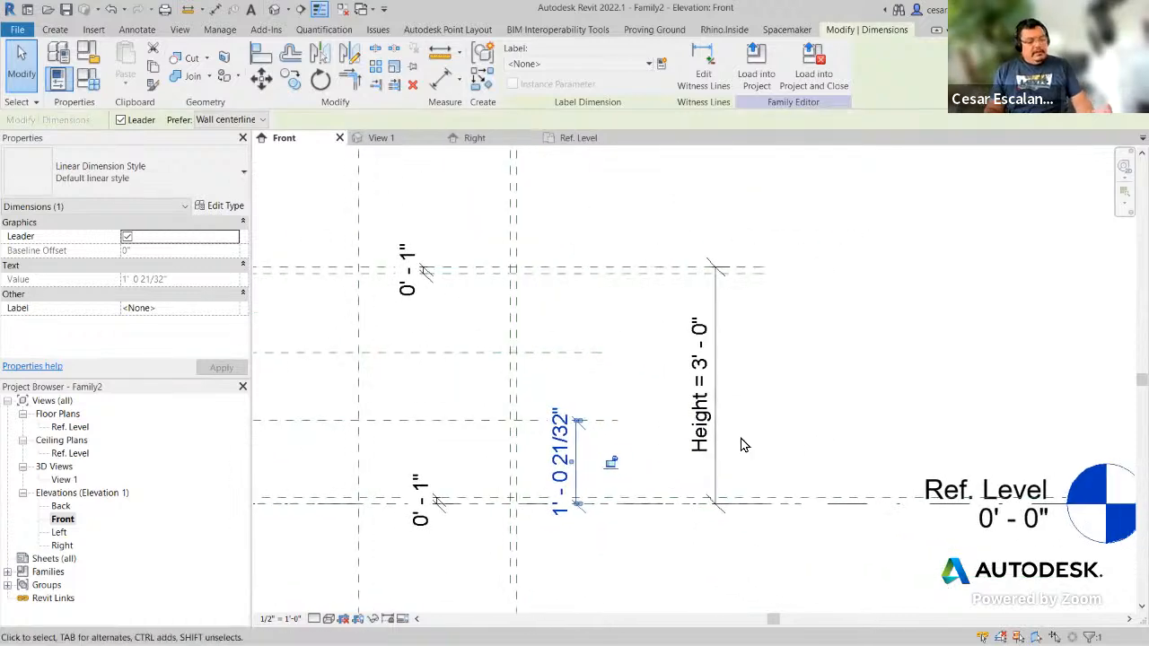
mouse_move(767, 333)
left_mouse_down()
mouse_move(768, 374)
mouse_move(792, 362)
left_mouse_up()
left_click_drag(838, 325, 811, 401)
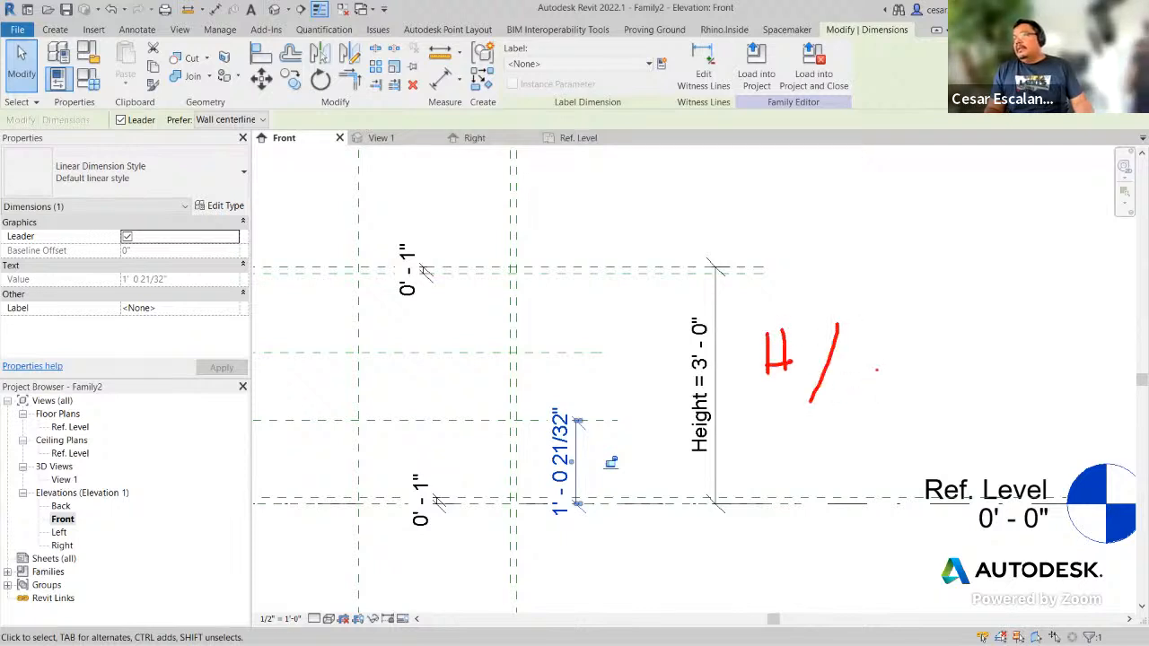
mouse_move(860, 361)
left_mouse_down()
mouse_move(863, 373)
mouse_move(904, 386)
mouse_move(940, 337)
mouse_move(923, 381)
left_mouse_up()
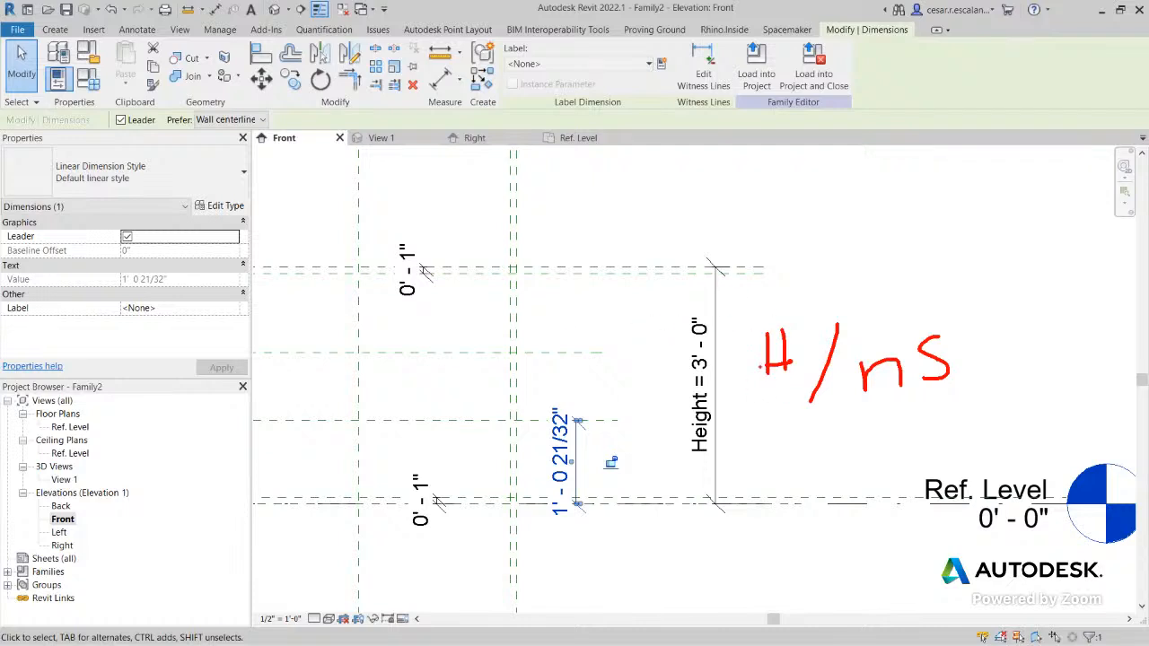
mouse_move(697, 385)
left_mouse_down()
mouse_move(666, 440)
mouse_move(702, 381)
mouse_move(770, 374)
left_mouse_up()
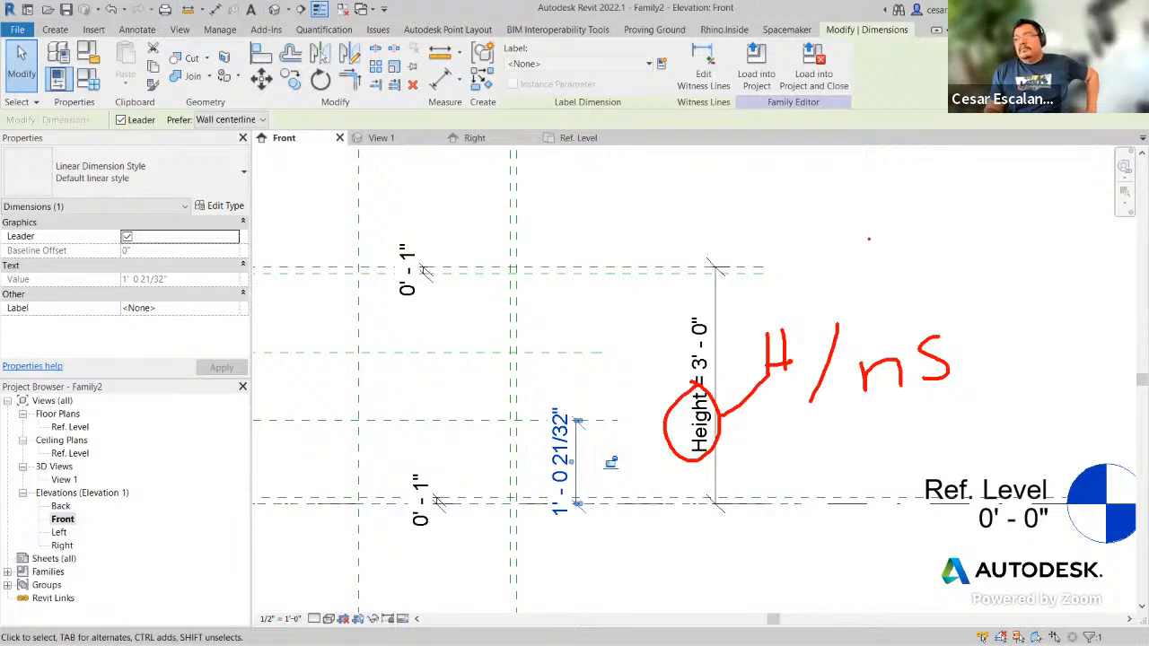
mouse_move(869, 239)
left_mouse_down()
mouse_move(870, 259)
mouse_move(887, 256)
mouse_move(894, 234)
mouse_move(905, 255)
left_mouse_up()
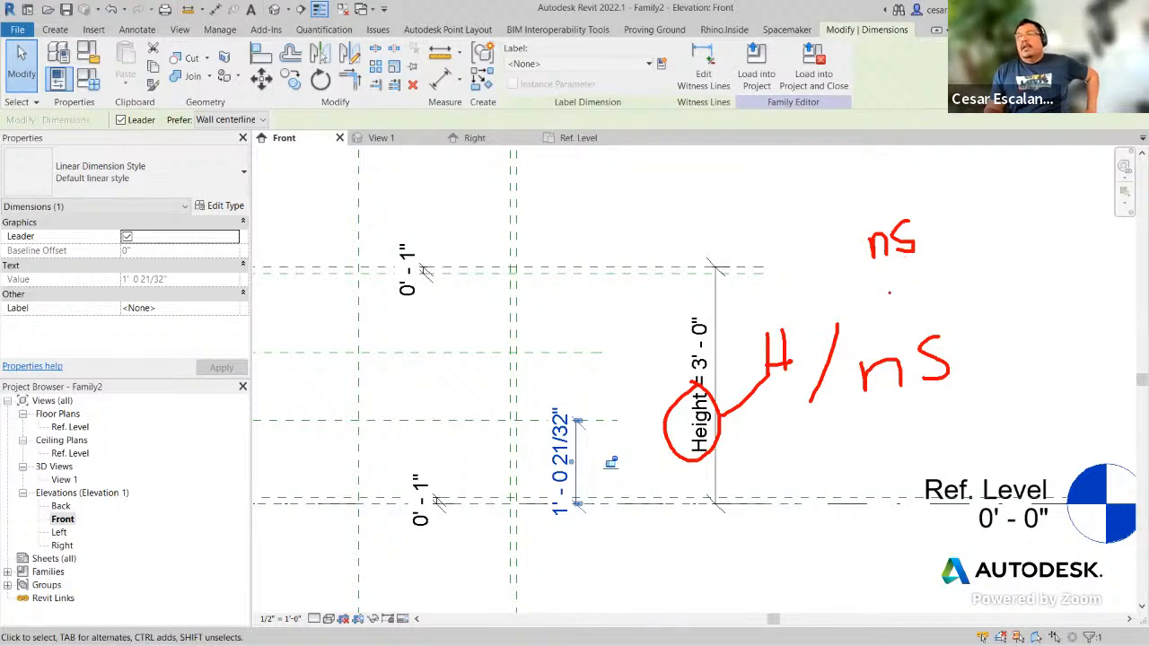
mouse_move(882, 285)
left_mouse_down()
mouse_move(880, 298)
mouse_move(895, 282)
mouse_move(899, 300)
mouse_move(909, 280)
mouse_move(902, 296)
mouse_move(962, 263)
mouse_move(966, 301)
left_mouse_up()
left_click_drag(952, 300, 974, 299)
mouse_move(962, 234)
left_mouse_down()
mouse_move(976, 232)
mouse_move(970, 226)
left_mouse_up()
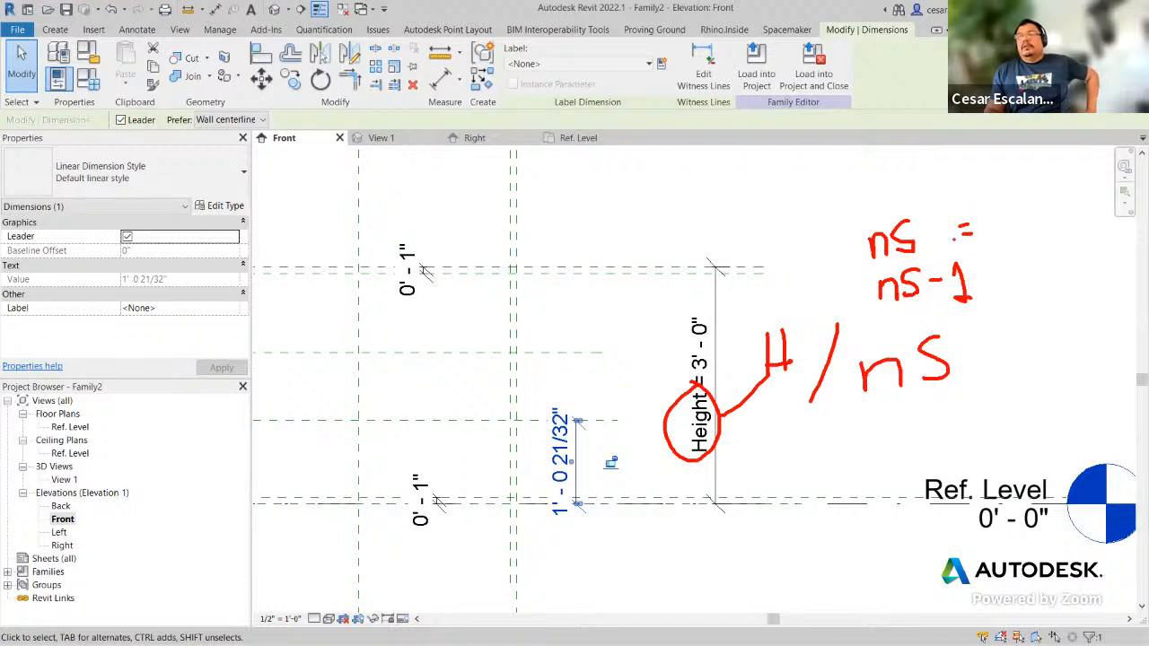
mouse_move(621, 320)
left_mouse_down()
mouse_move(631, 339)
mouse_move(608, 362)
left_mouse_up()
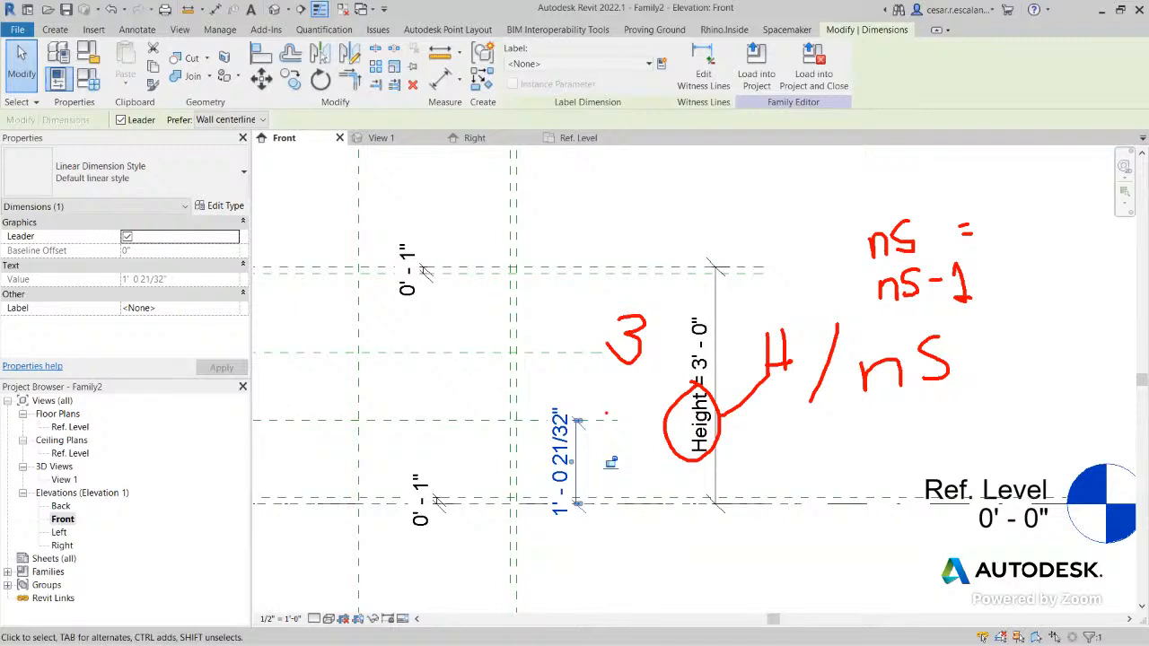
mouse_move(620, 406)
left_mouse_down()
mouse_move(623, 421)
mouse_move(653, 423)
left_mouse_up()
left_click_drag(440, 321, 477, 331)
left_click_drag(469, 312, 466, 343)
left_click_drag(455, 400, 461, 432)
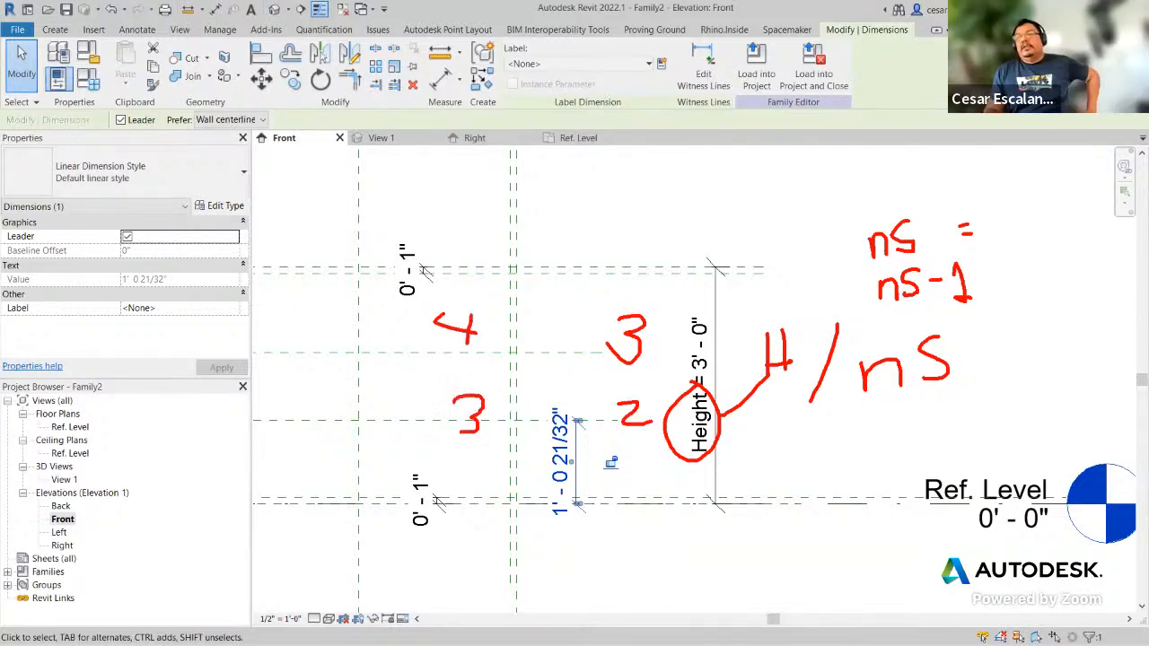
mouse_move(364, 313)
left_mouse_down()
mouse_move(336, 323)
mouse_move(332, 344)
left_mouse_up()
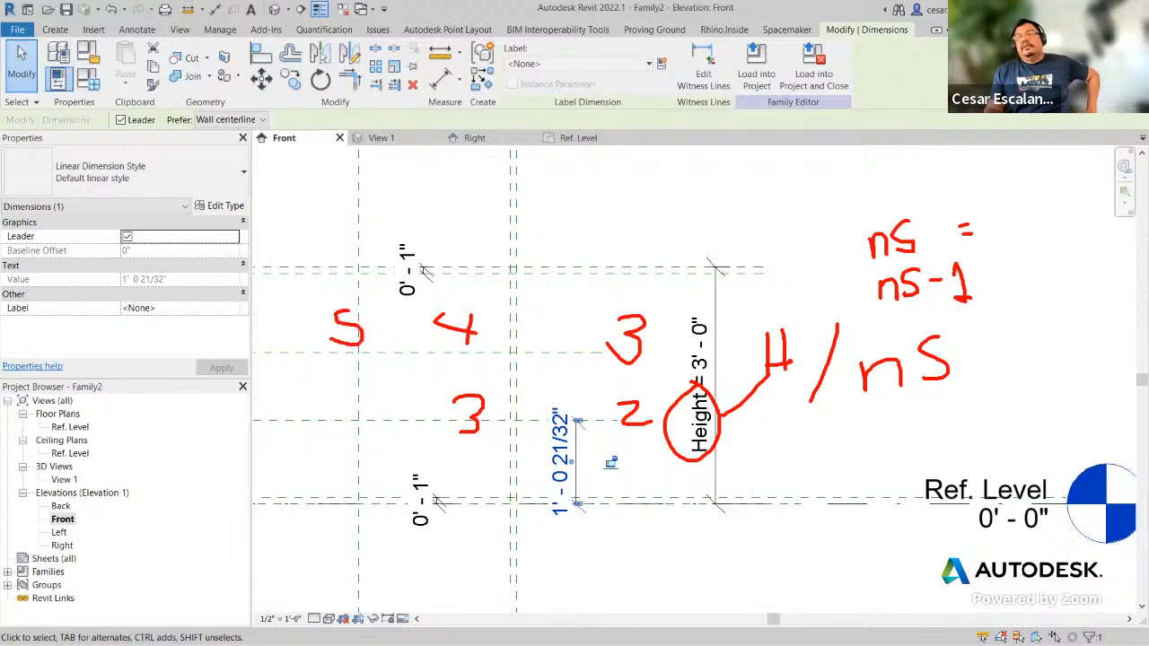
mouse_move(359, 395)
left_mouse_down()
mouse_move(341, 400)
mouse_move(363, 406)
mouse_move(349, 442)
left_mouse_up()
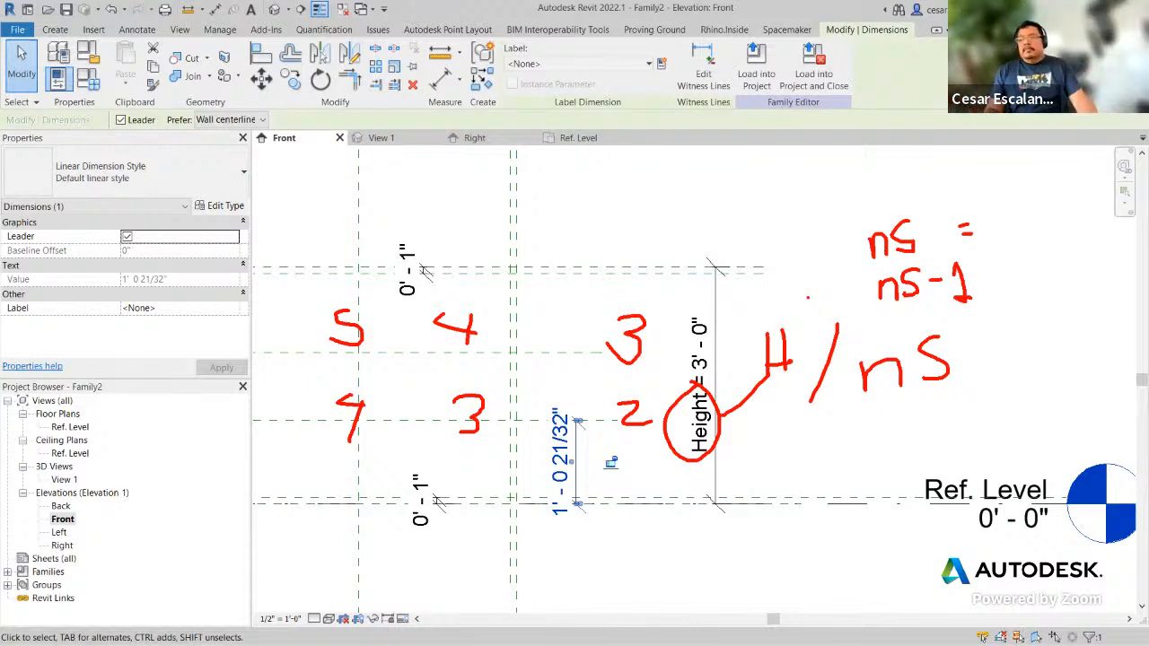
key("Escape")
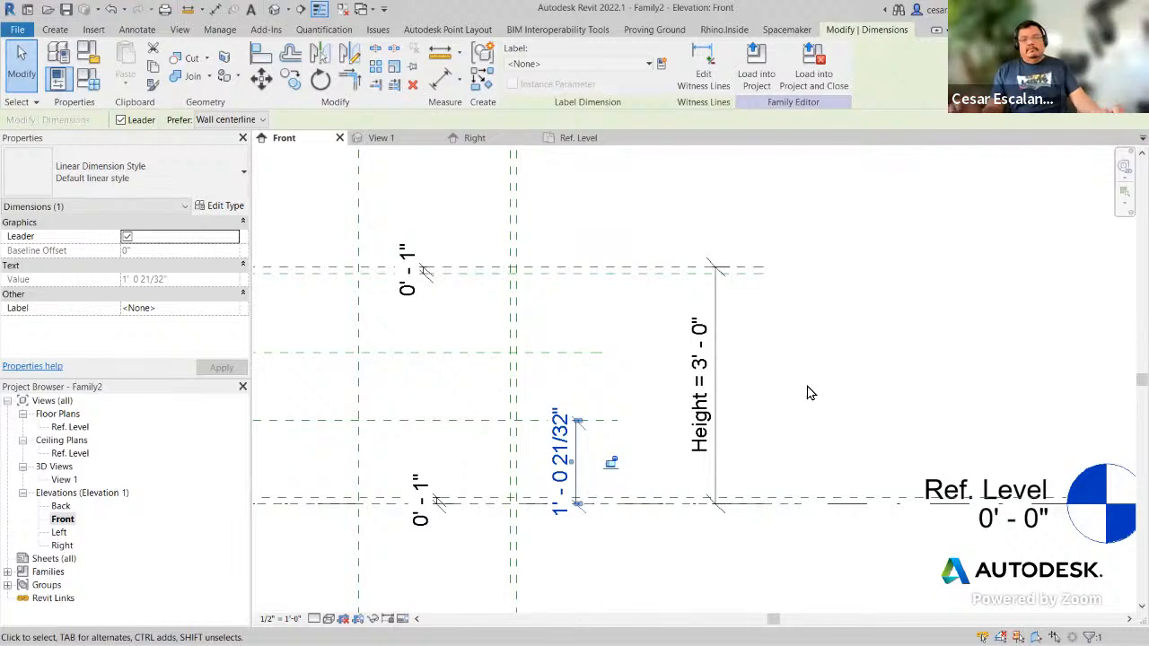
Step: Open the family types with the lower shelf plane's dimension selected, and expand the Identity Data parameters
left_click(814, 444)
scroll(565, 456, "up", 2)
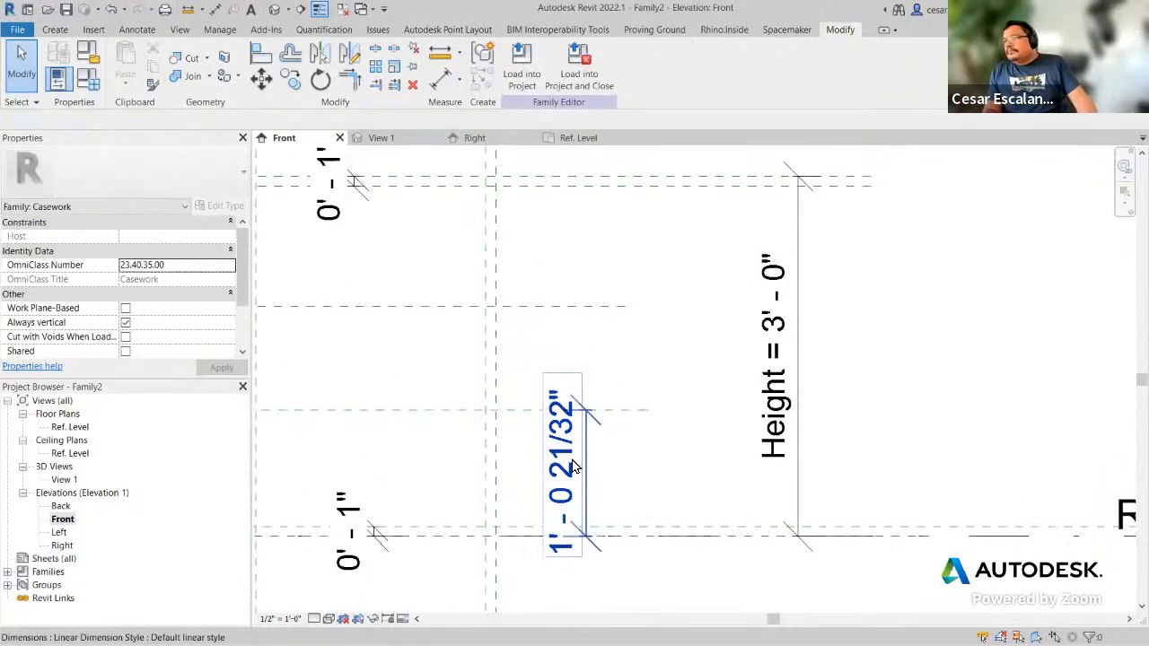
left_click(567, 462)
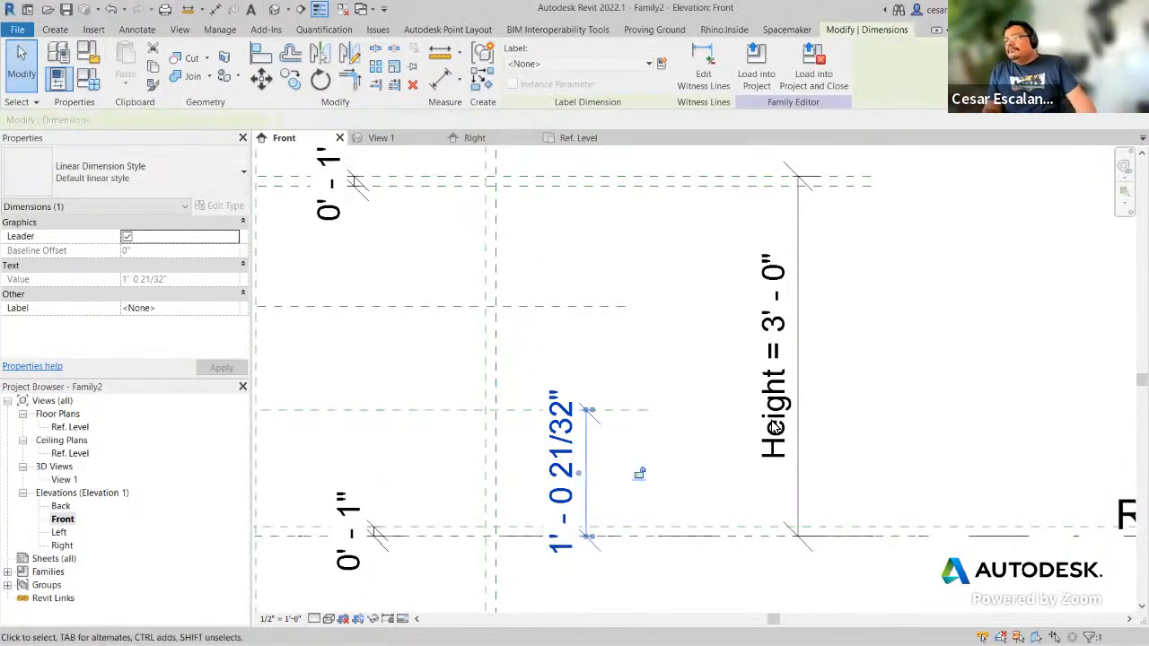
left_click(81, 71)
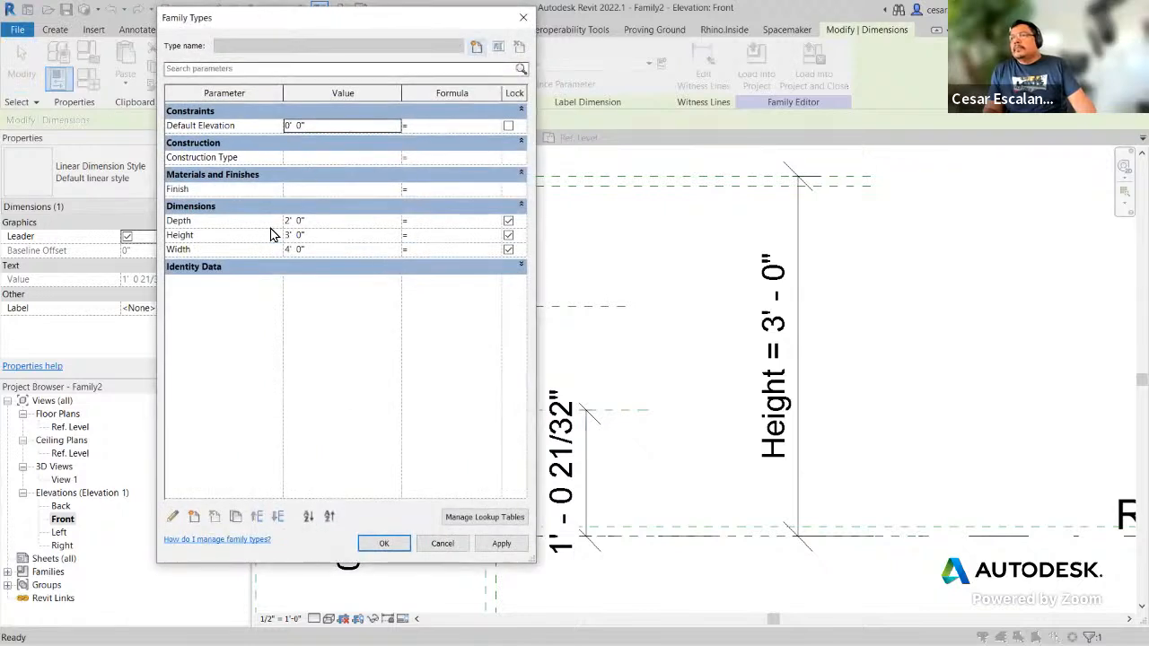
left_click(521, 268)
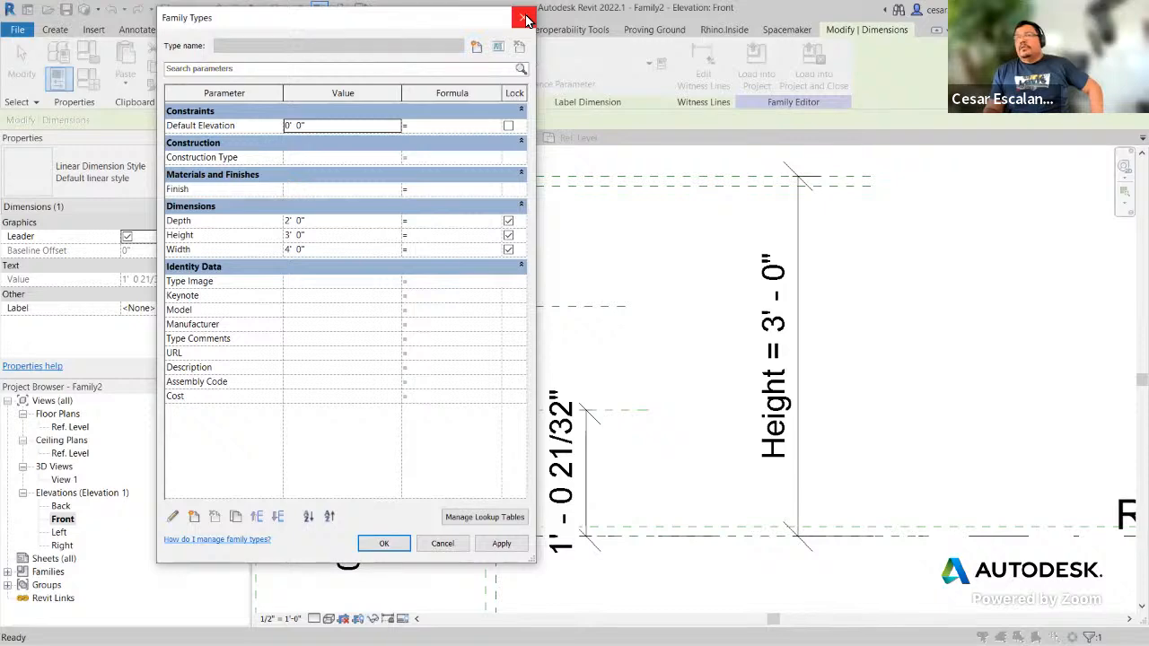
left_click_drag(388, 17, 602, 64)
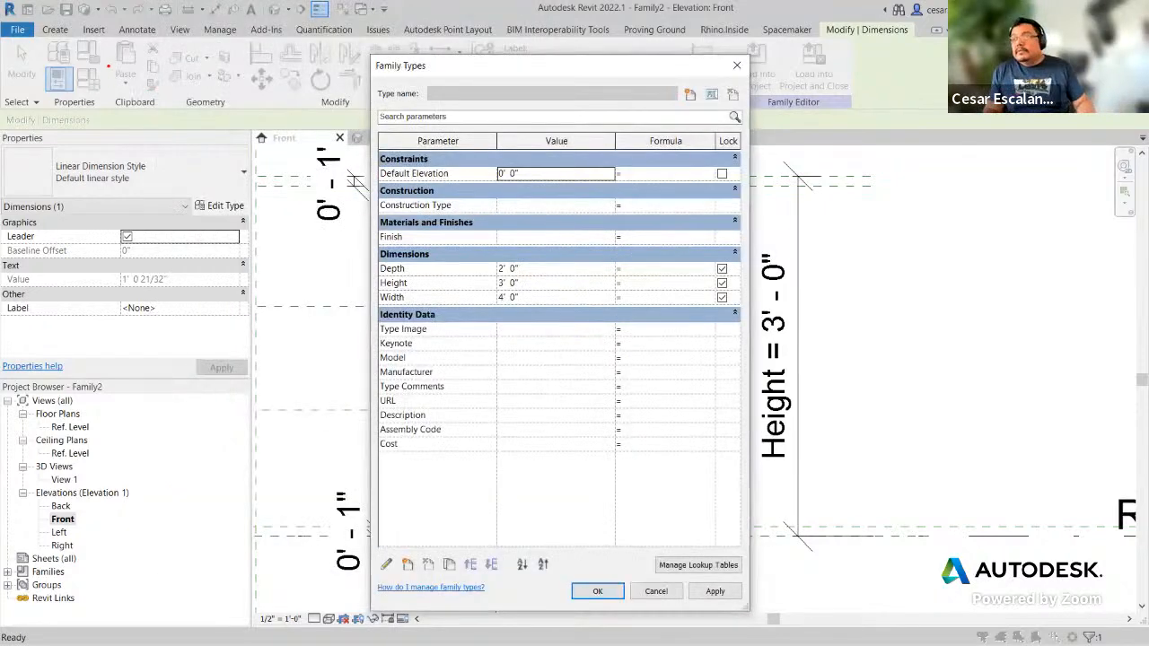
mouse_move(106, 63)
left_mouse_down()
mouse_move(67, 72)
mouse_move(106, 103)
mouse_move(99, 65)
mouse_move(287, 84)
mouse_move(370, 76)
left_mouse_up()
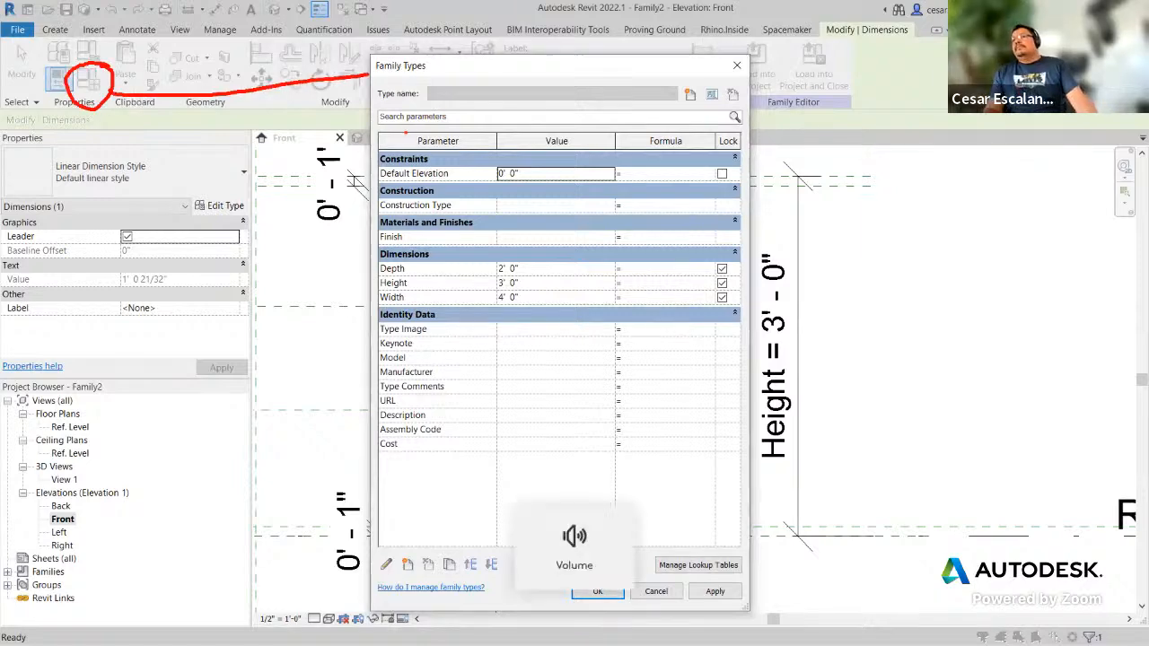
key("Escape")
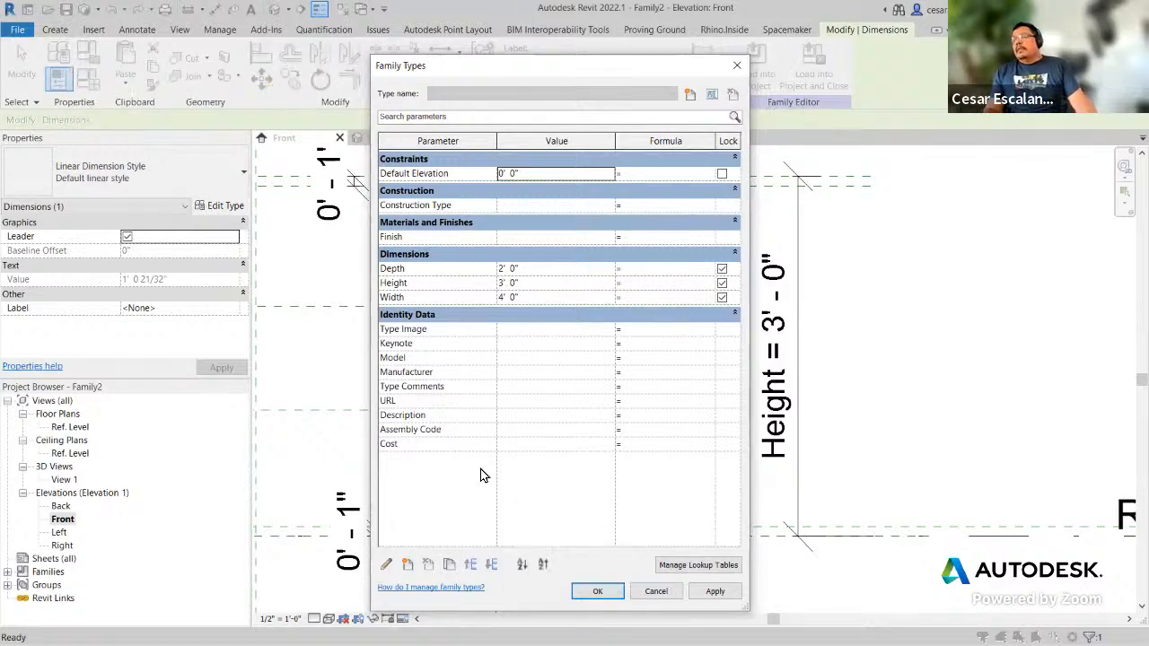
Step: Create a Length family parameter named nSub as a type parameter grouped under Dimensions
left_click(408, 566)
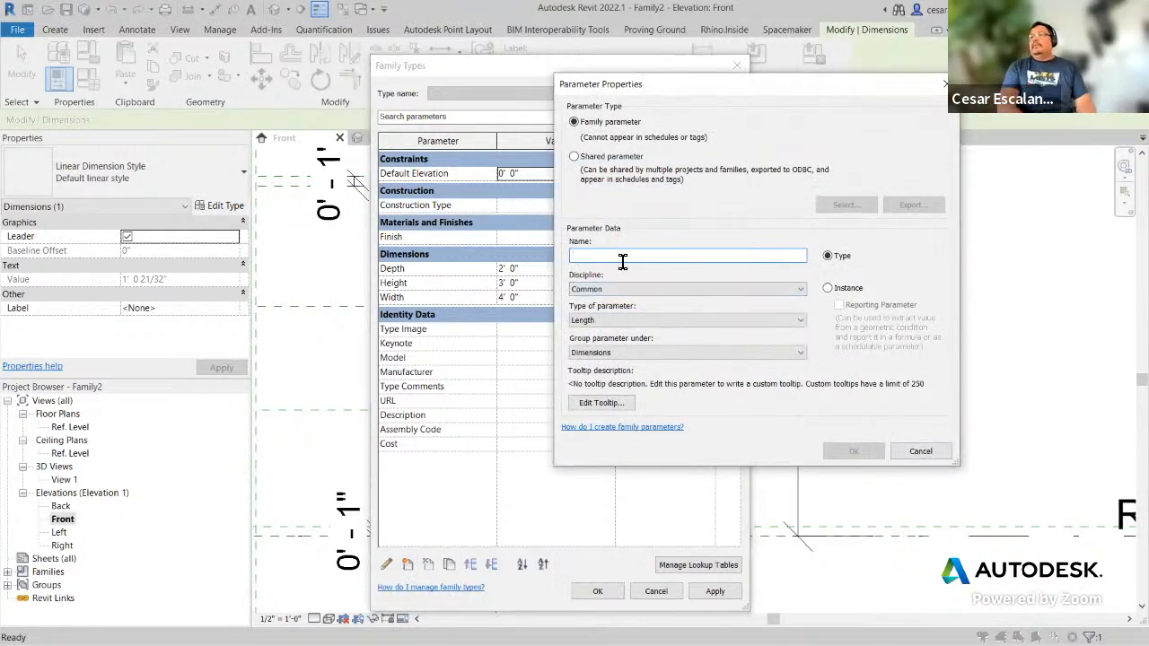
type("N")
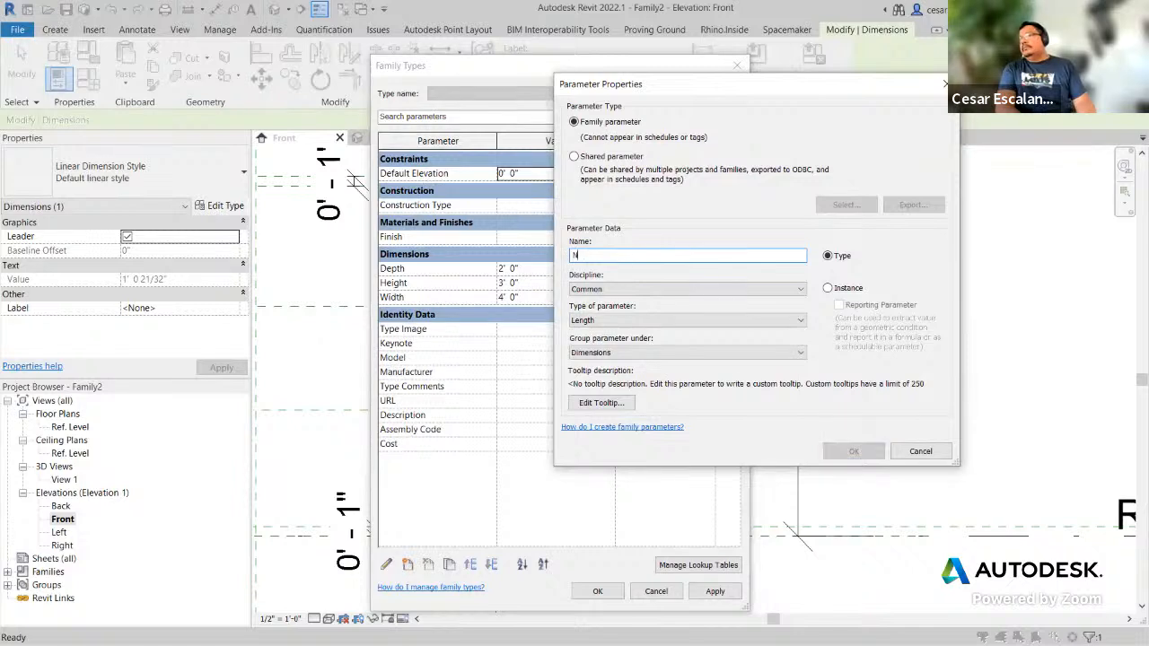
key("BackSpace")
key("Tab")
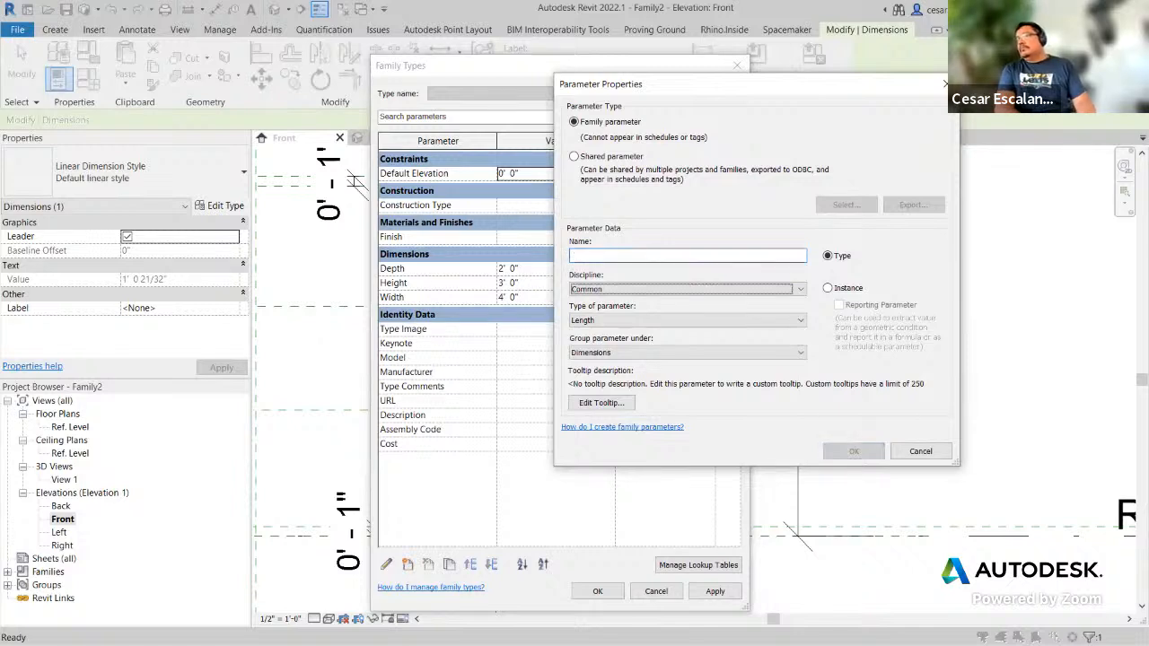
left_click(623, 261)
type("n")
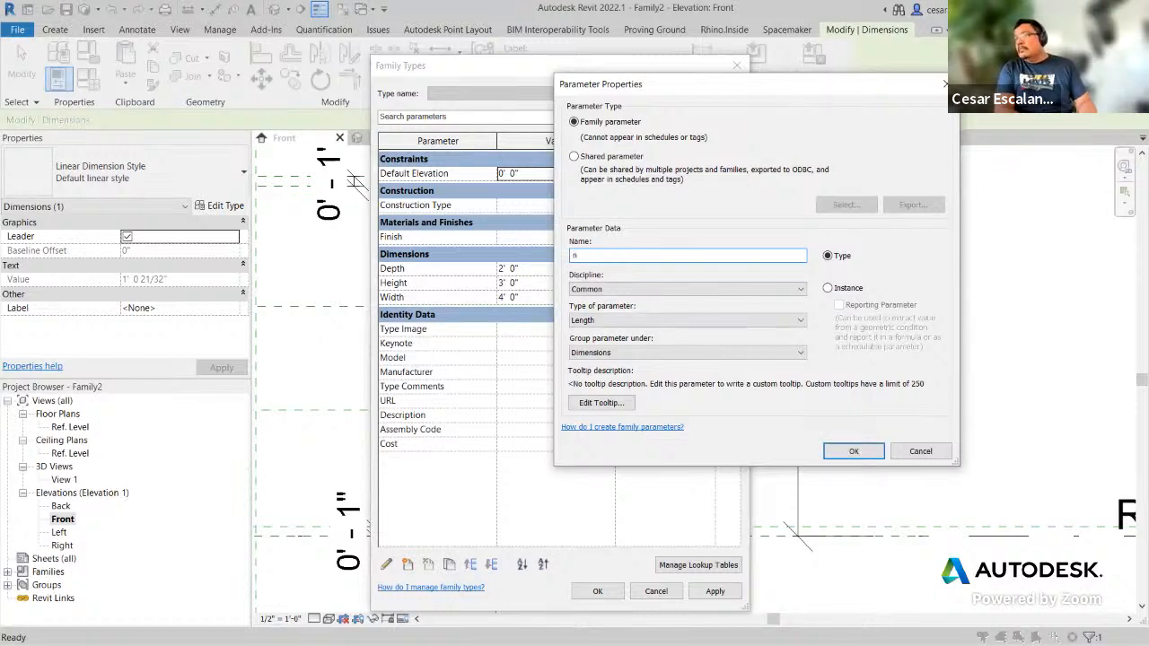
type("Sub")
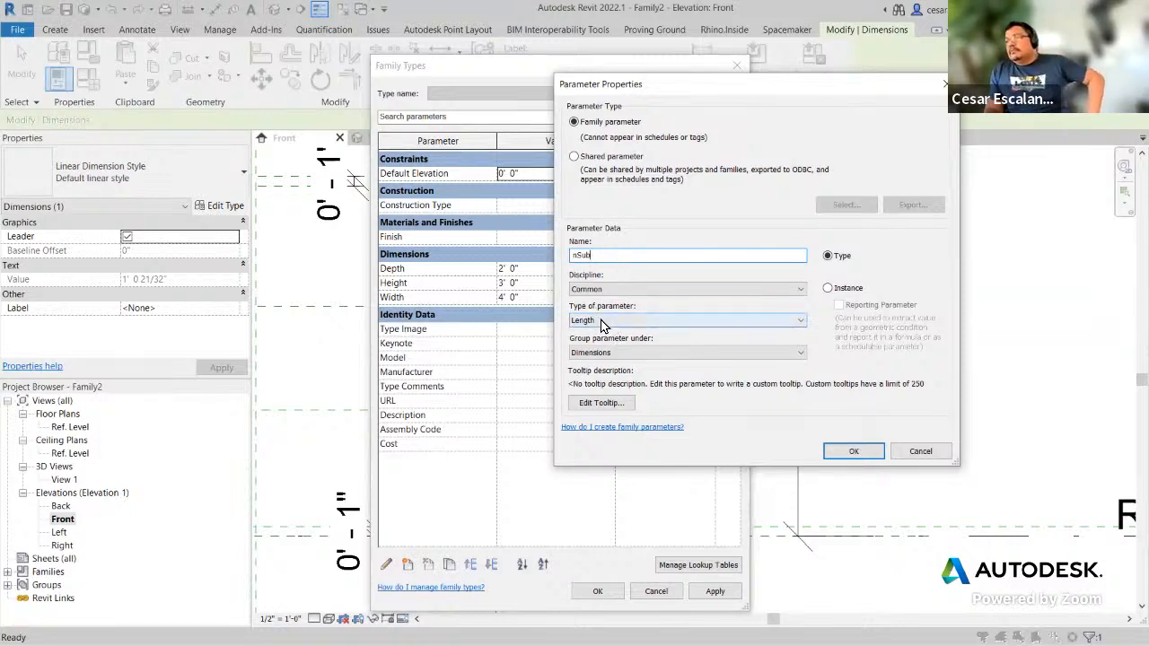
left_click(844, 451)
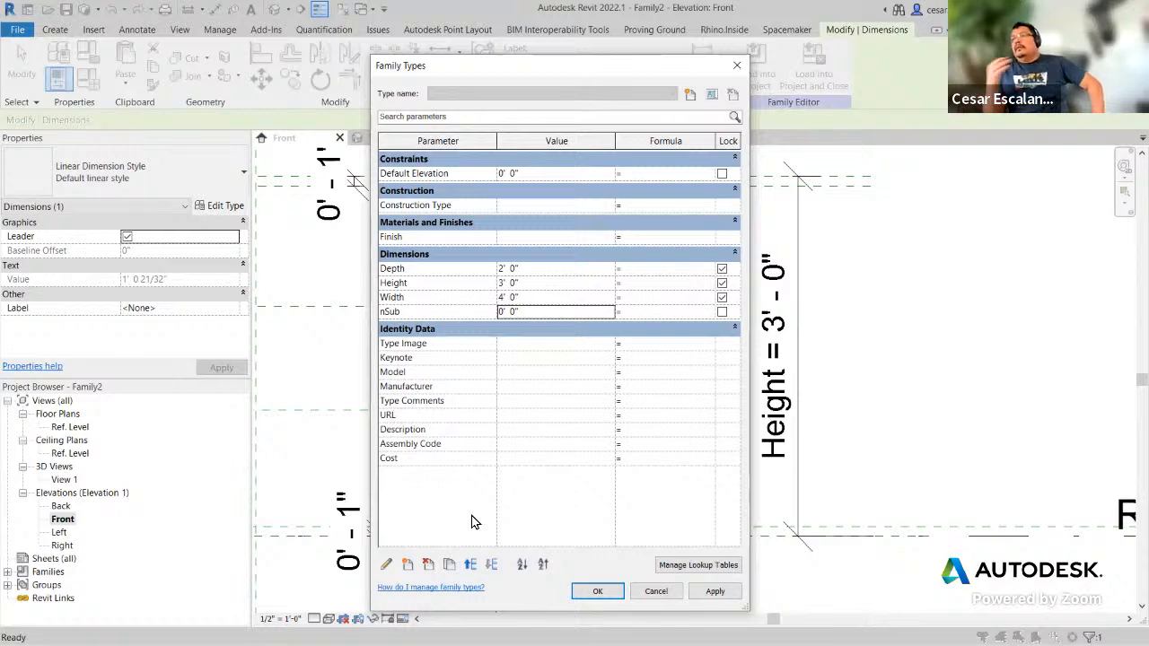
Step: Delete the Length parameter nSub from the family types
left_click(484, 316)
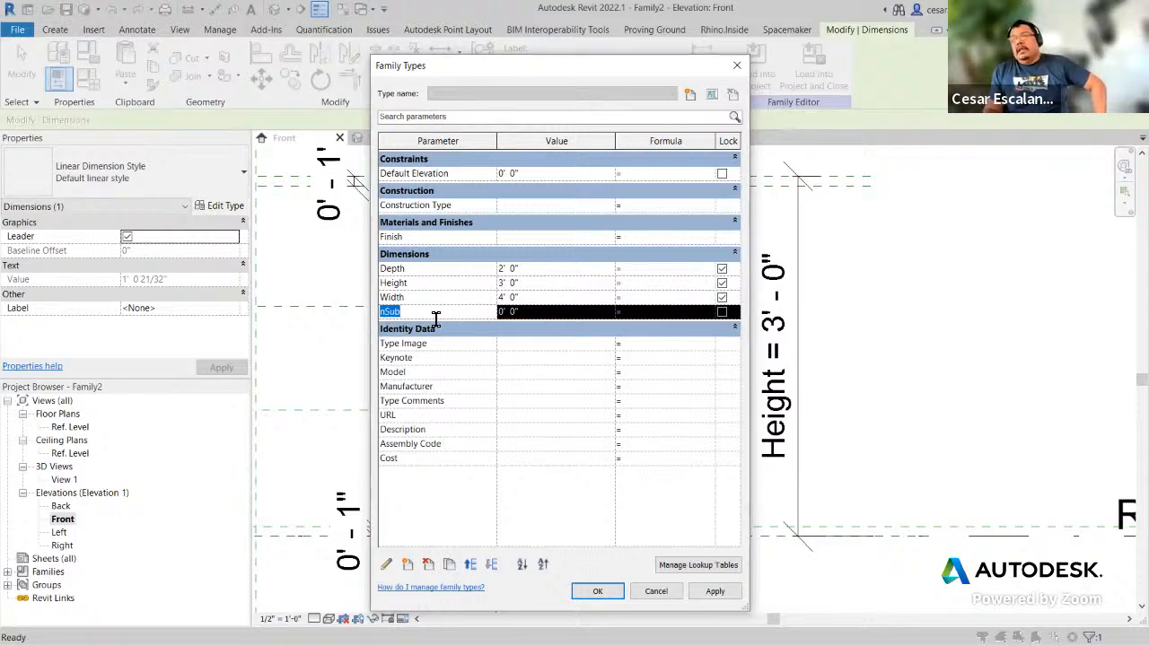
left_click(428, 566)
left_click(616, 334)
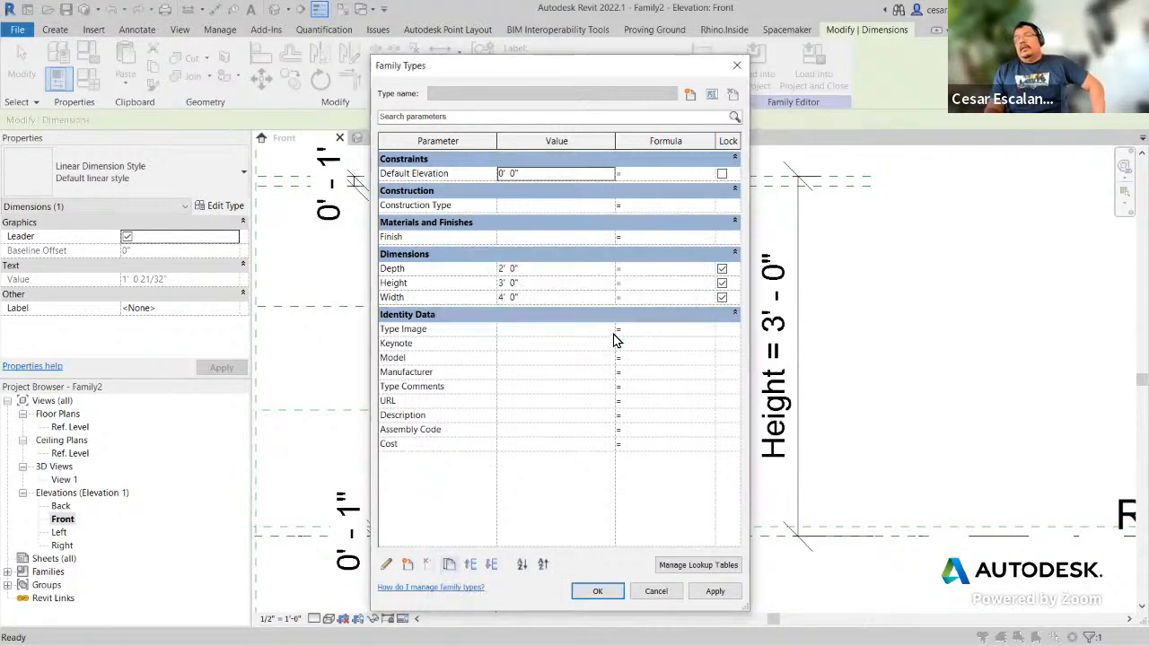
Step: Create a family parameter named nSub as an Integer type parameter grouped under Other
left_click(406, 566)
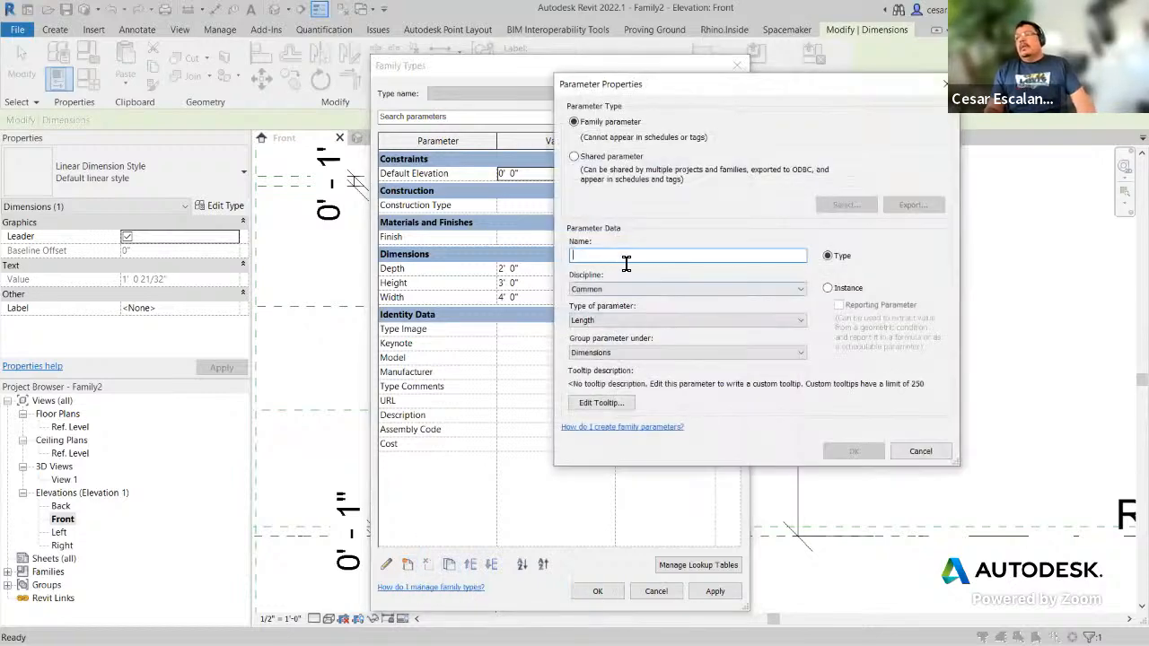
type("nSub")
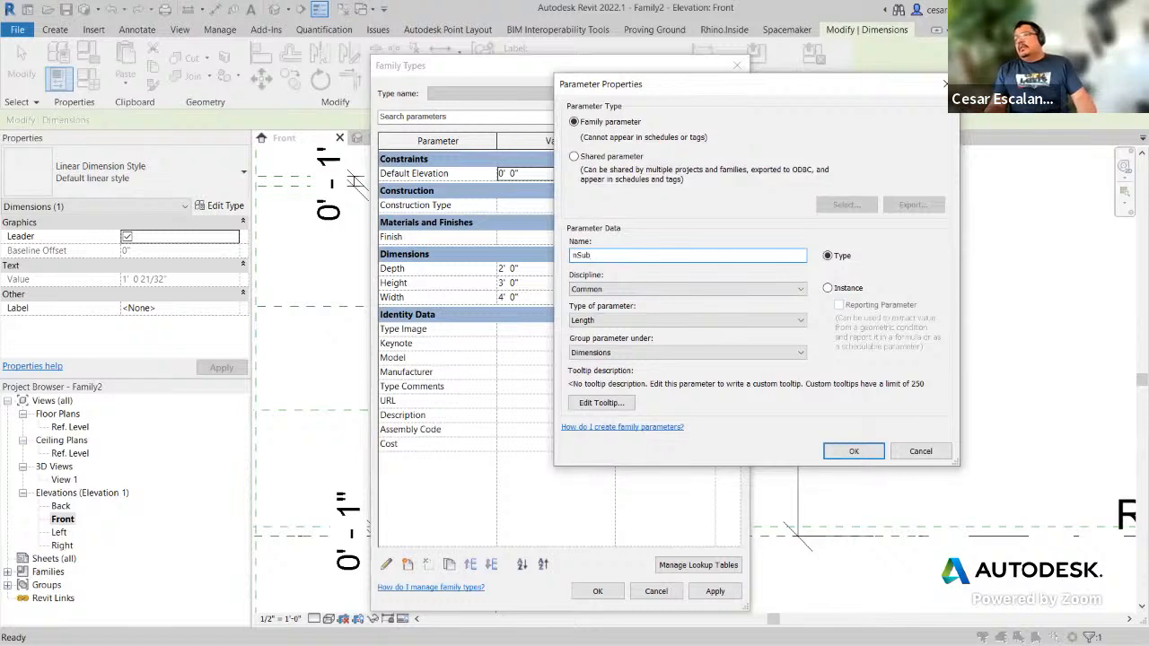
left_click(616, 321)
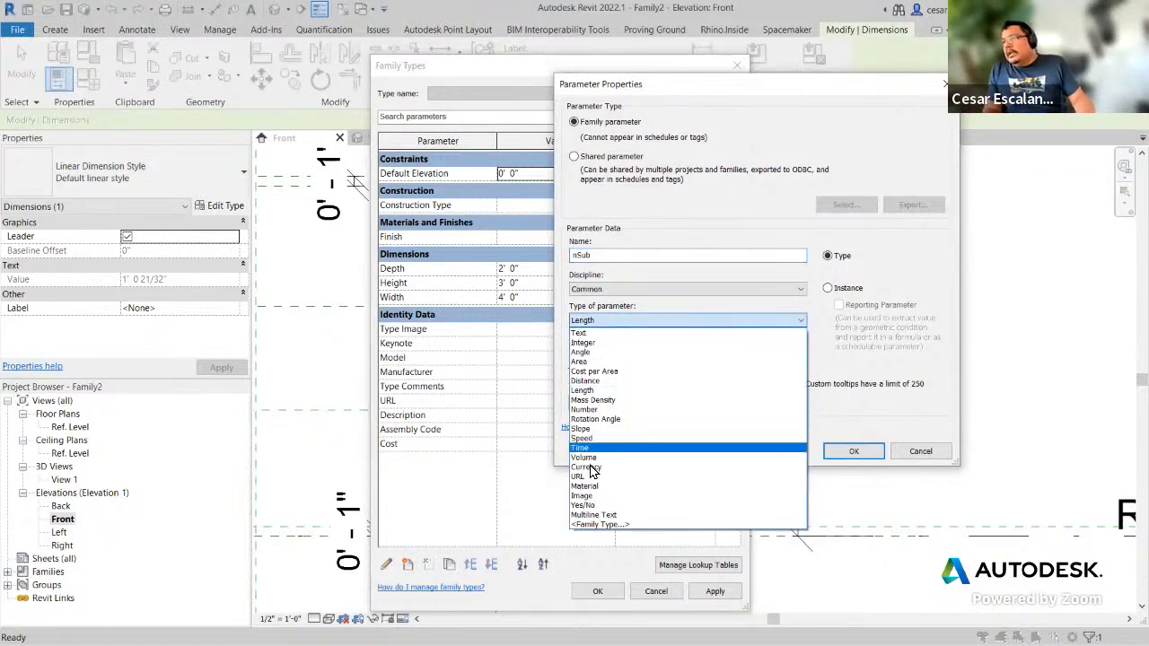
left_click(593, 343)
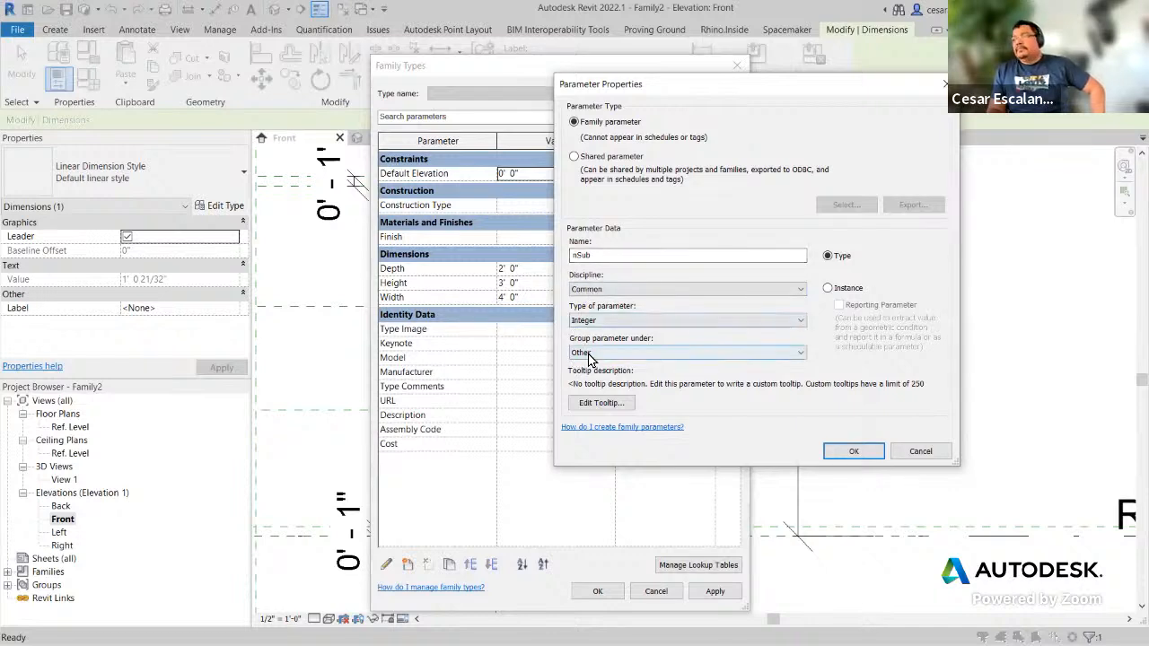
left_click(854, 452)
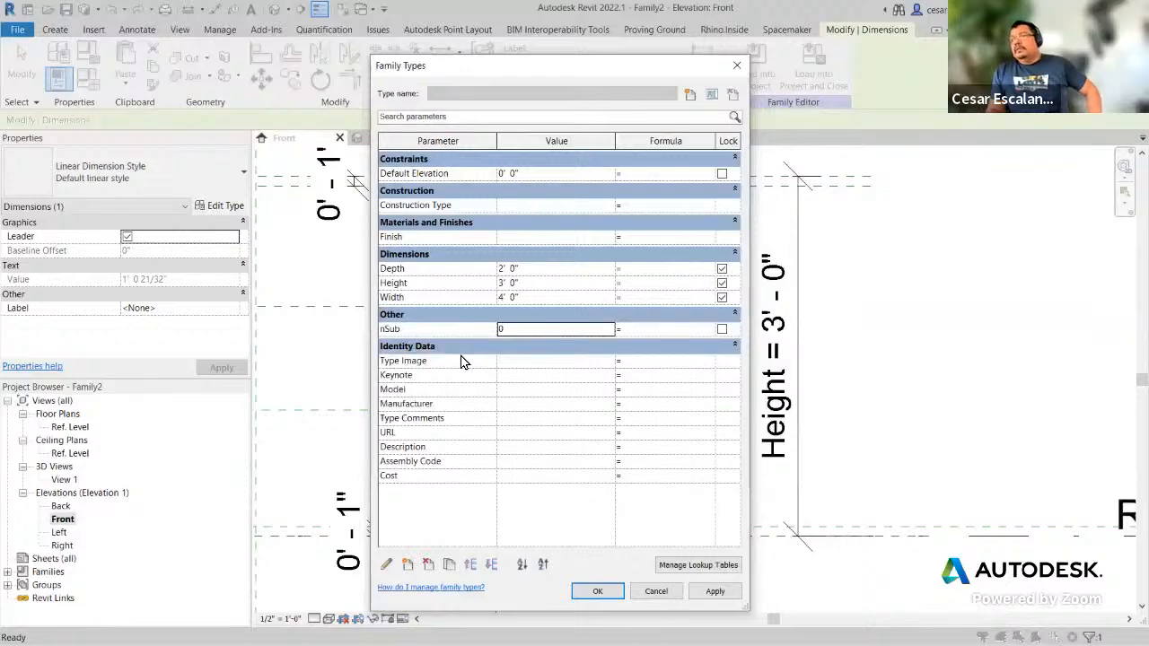
left_click(413, 565)
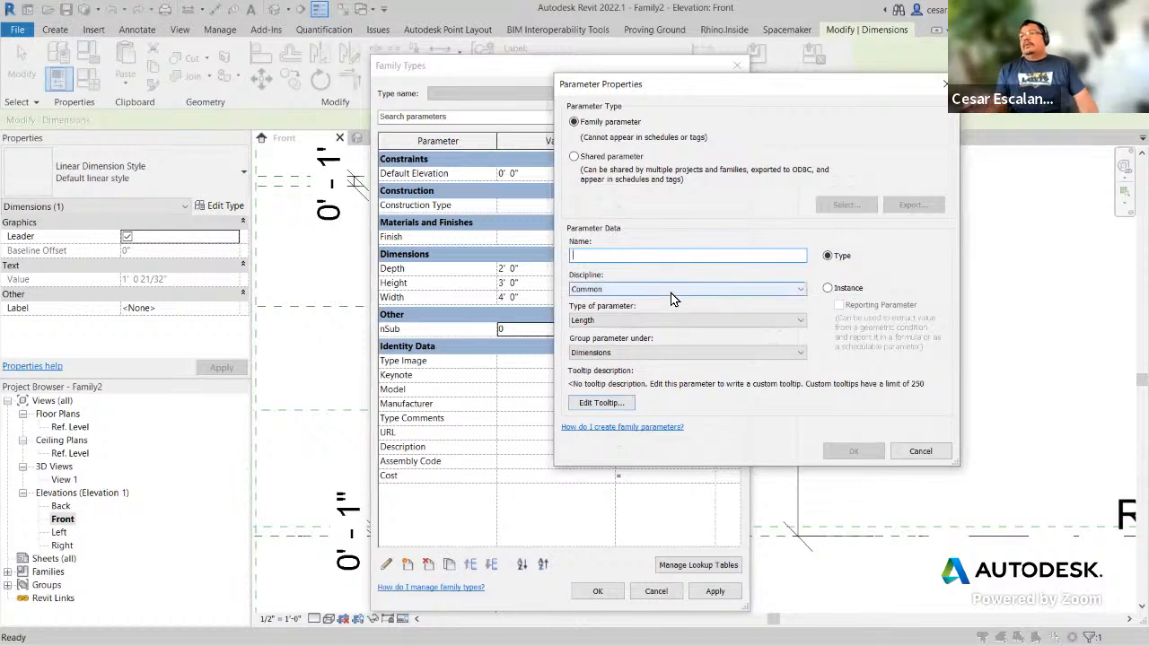
type("nShelves")
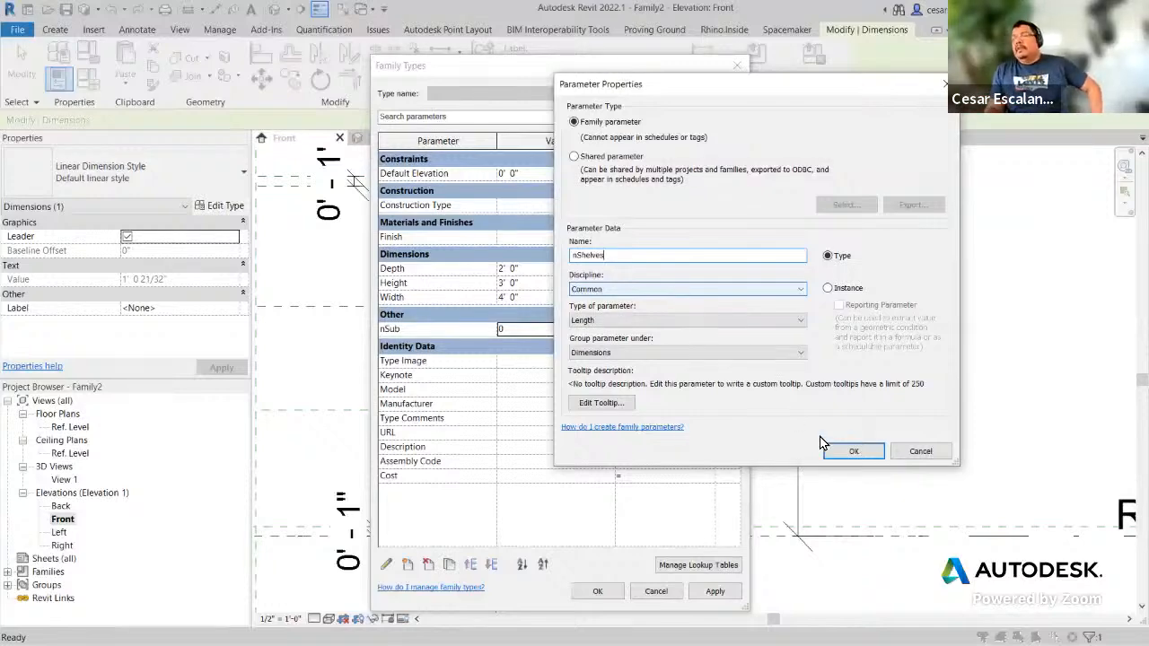
left_click(857, 452)
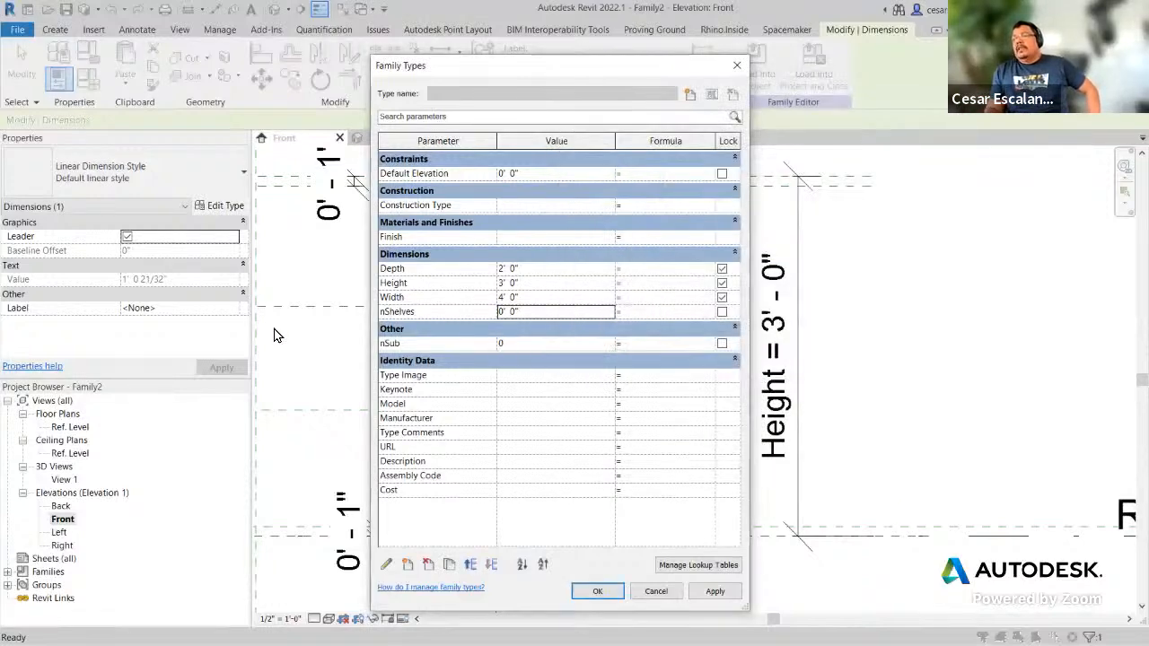
left_click(412, 315)
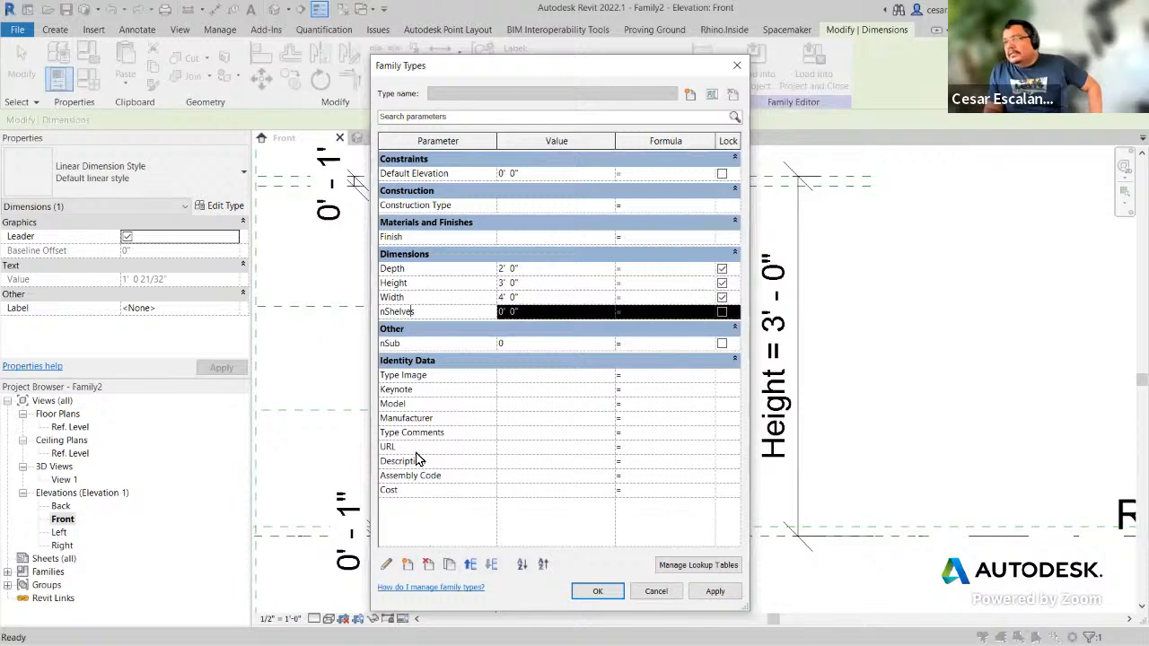
left_click(429, 564)
left_click(608, 331)
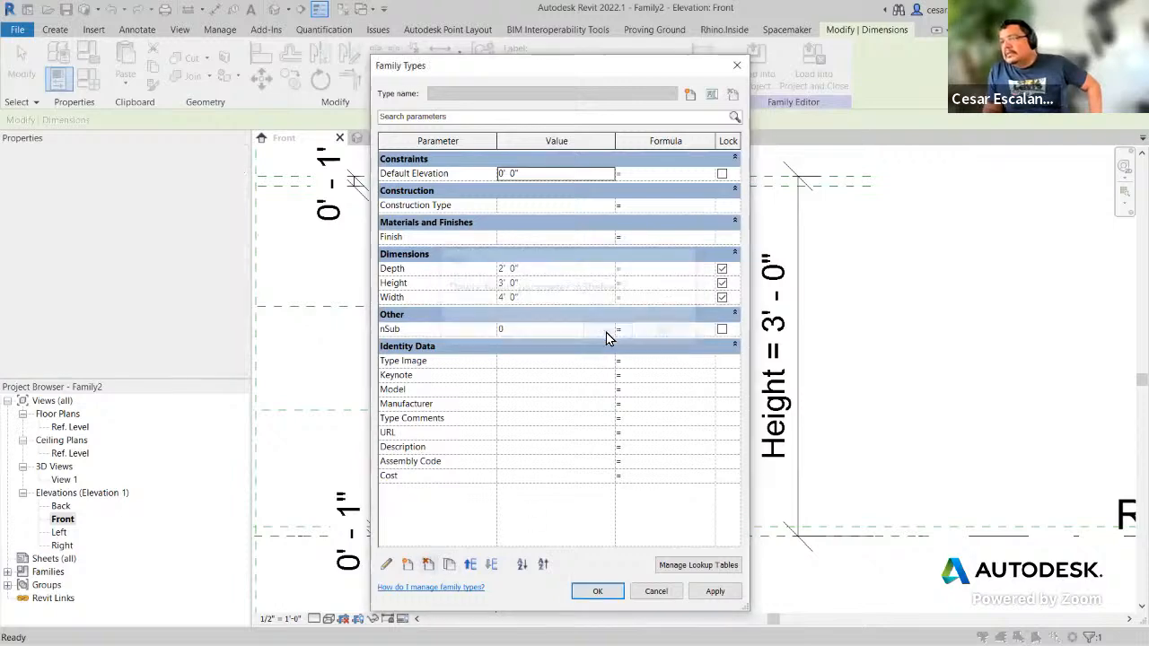
Step: Create a family parameter named nShelves as an Integer type parameter grouped under Other
left_click(406, 564)
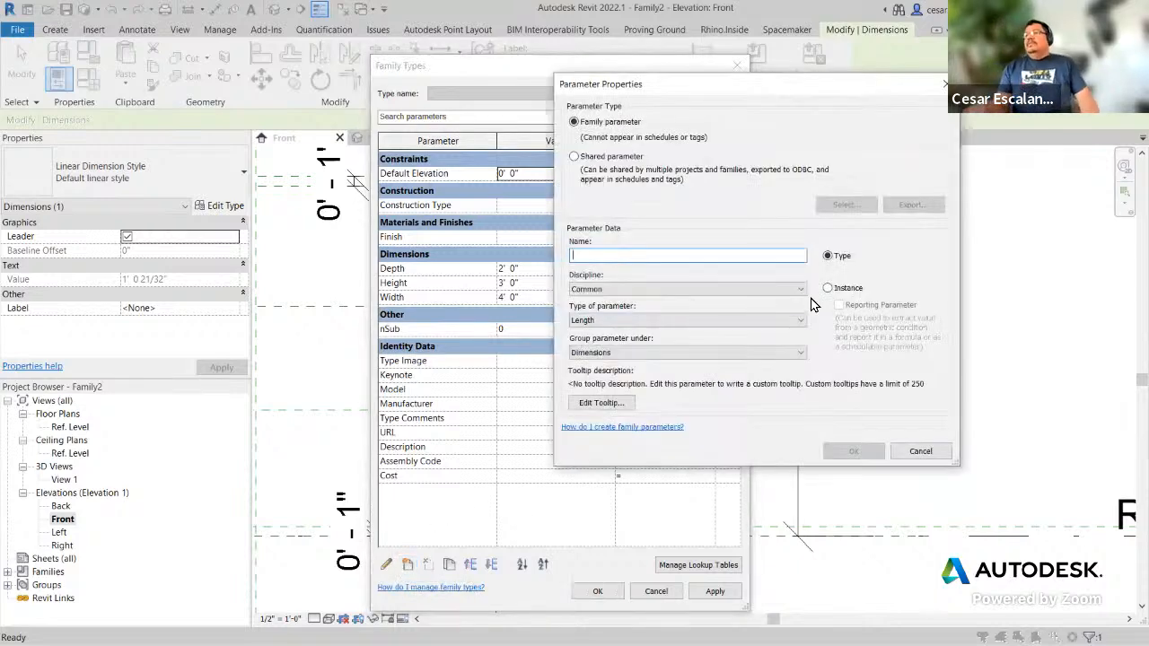
type("nShel")
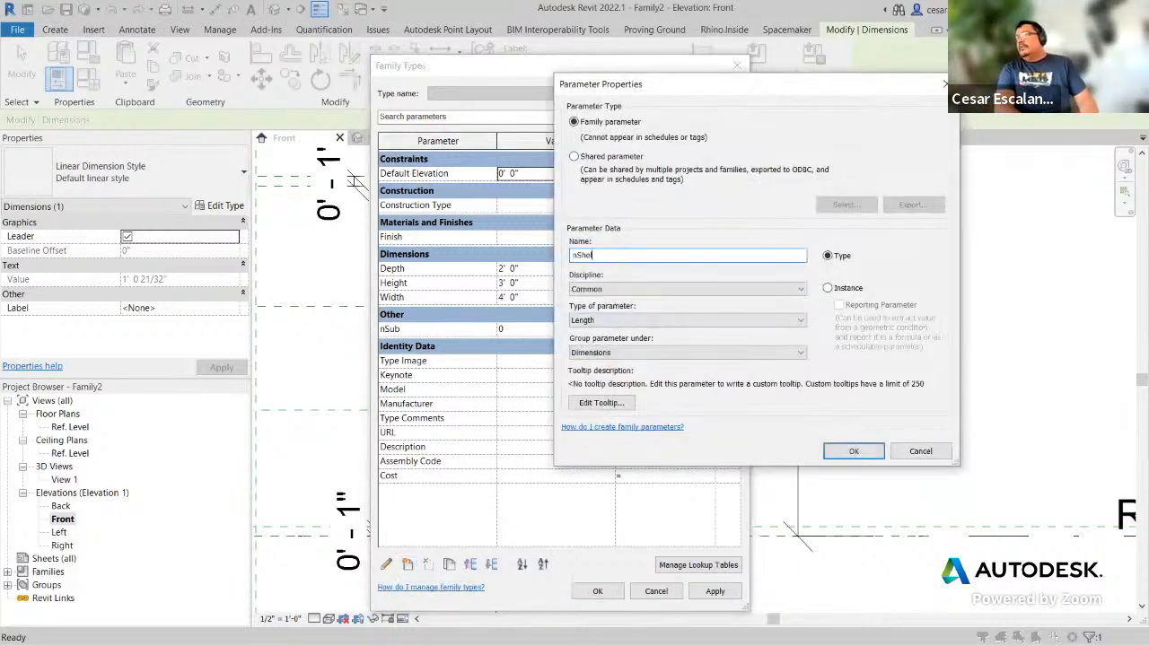
type("ves")
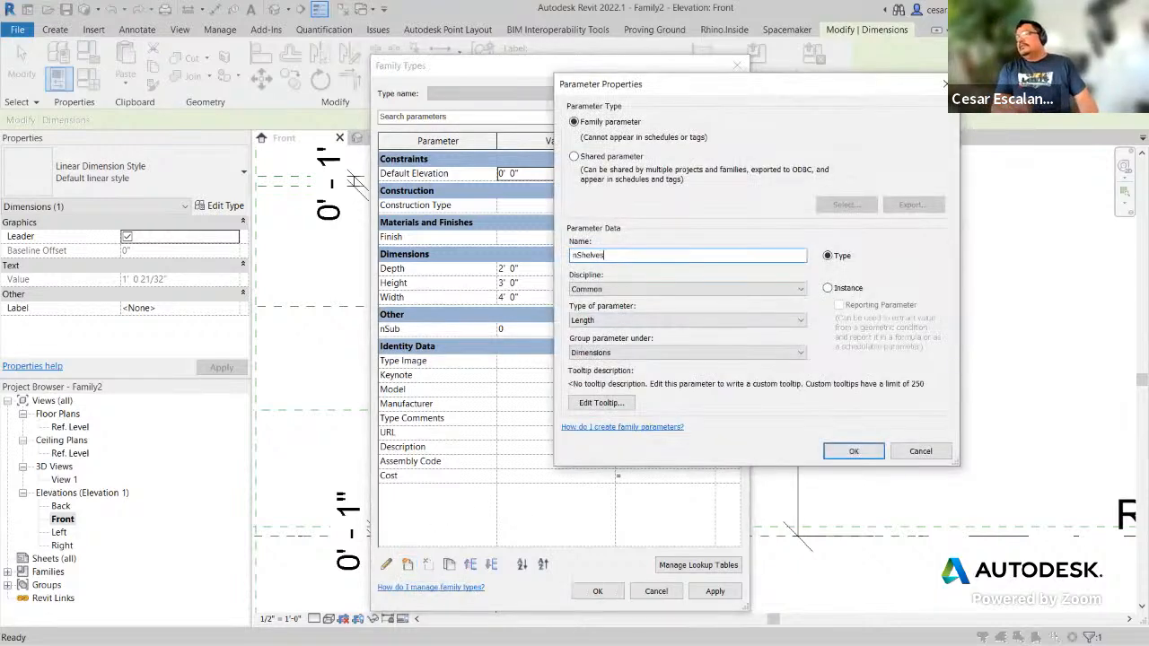
left_click(653, 321)
left_click(646, 342)
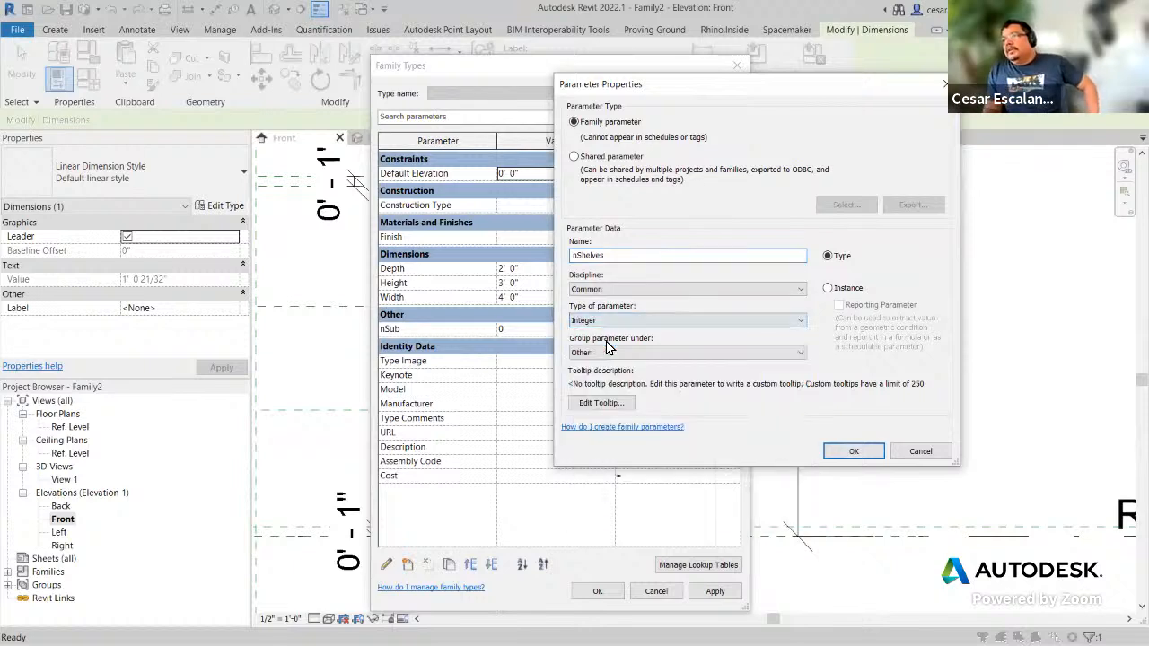
left_click(853, 455)
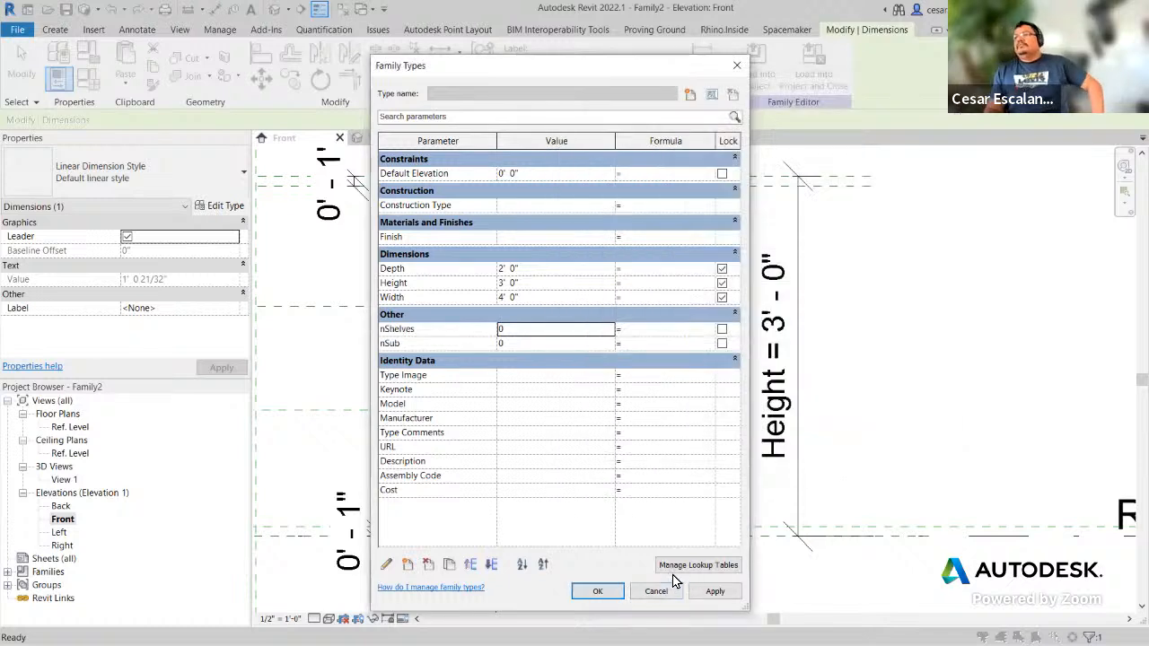
Step: Give the nShelves parameter the formula nSub - 1
left_click(507, 344)
left_click_drag(518, 344, 500, 350)
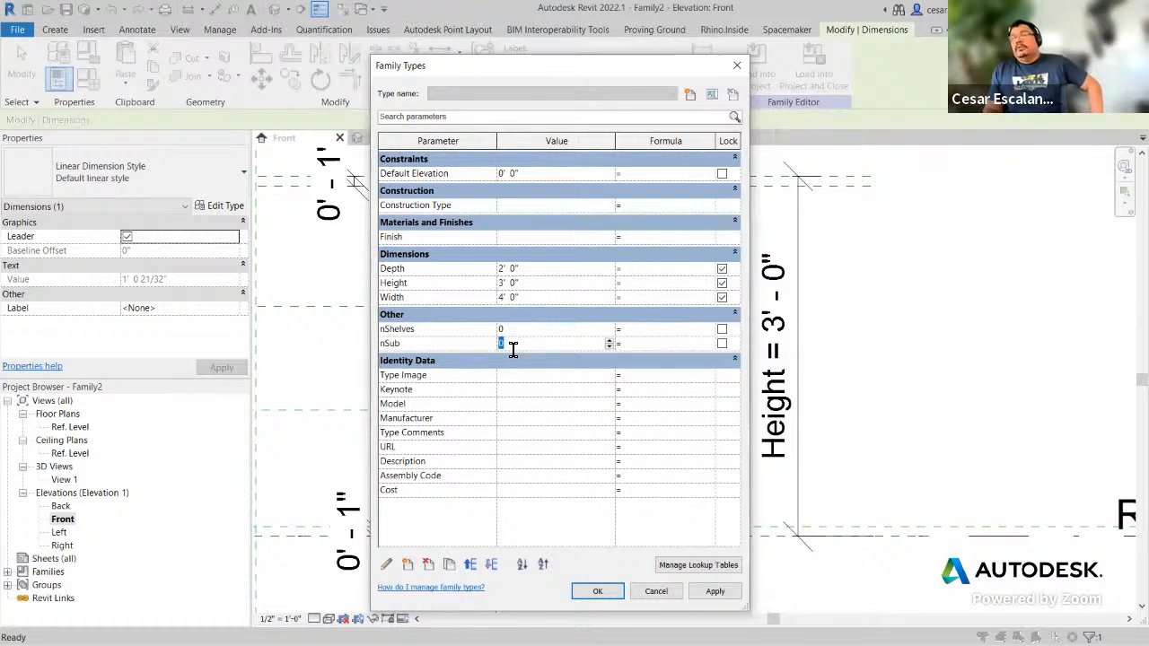
left_click(533, 332)
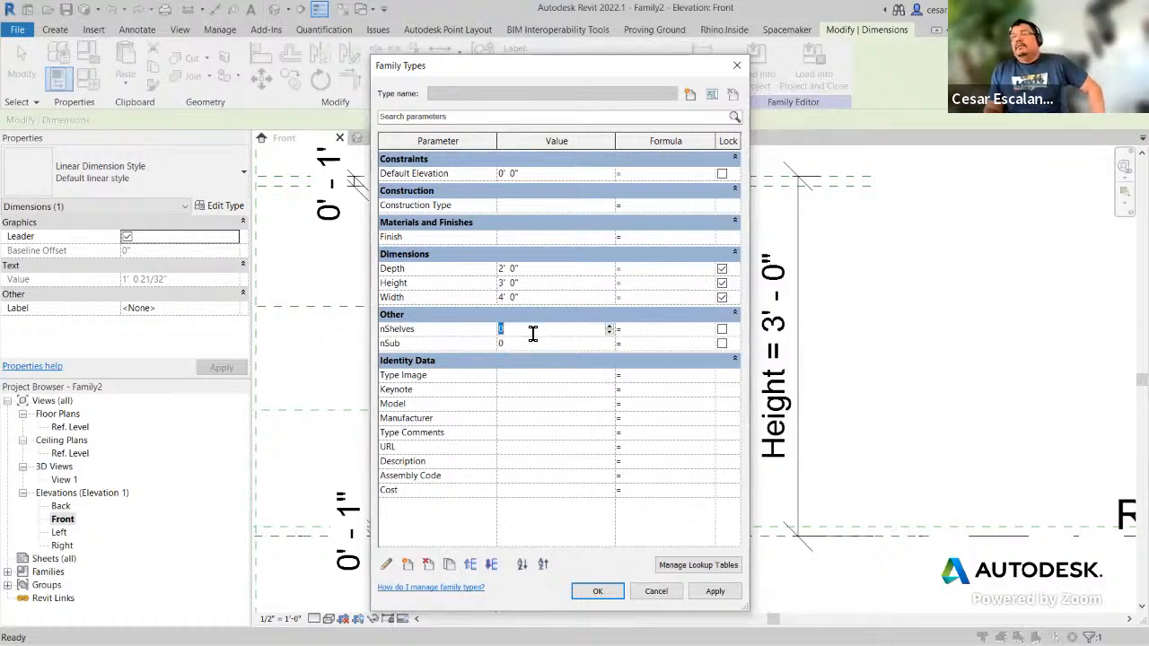
left_click(651, 334)
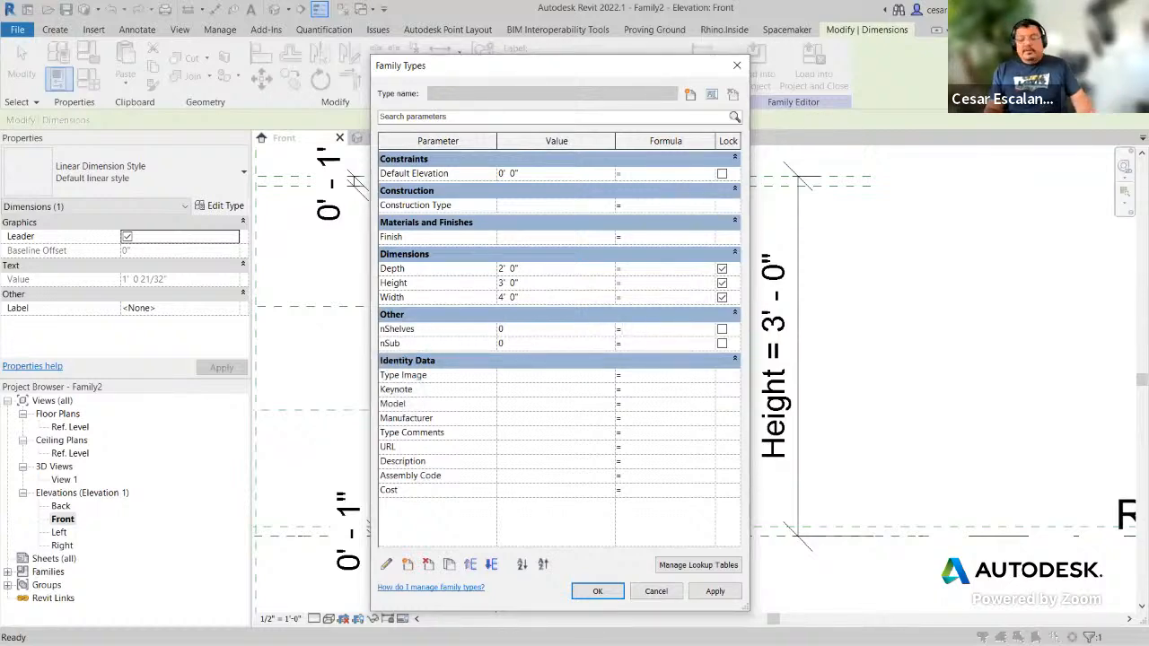
left_click_drag(611, 318, 734, 342, "ctrl")
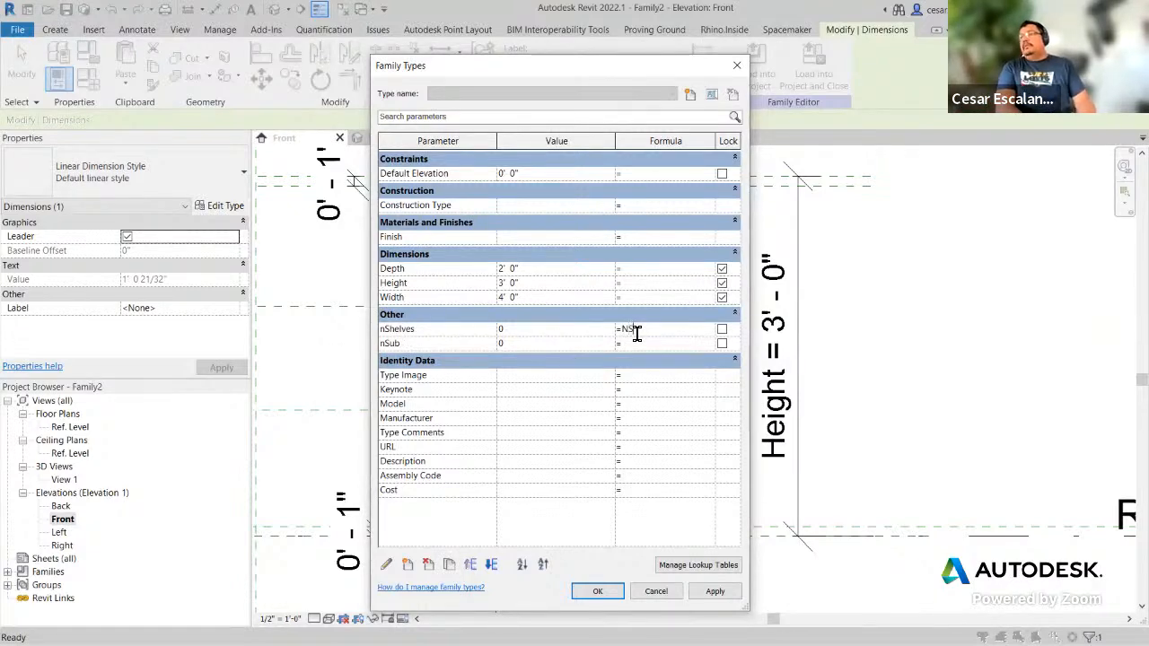
key("BackSpace")
key("BackSpace")
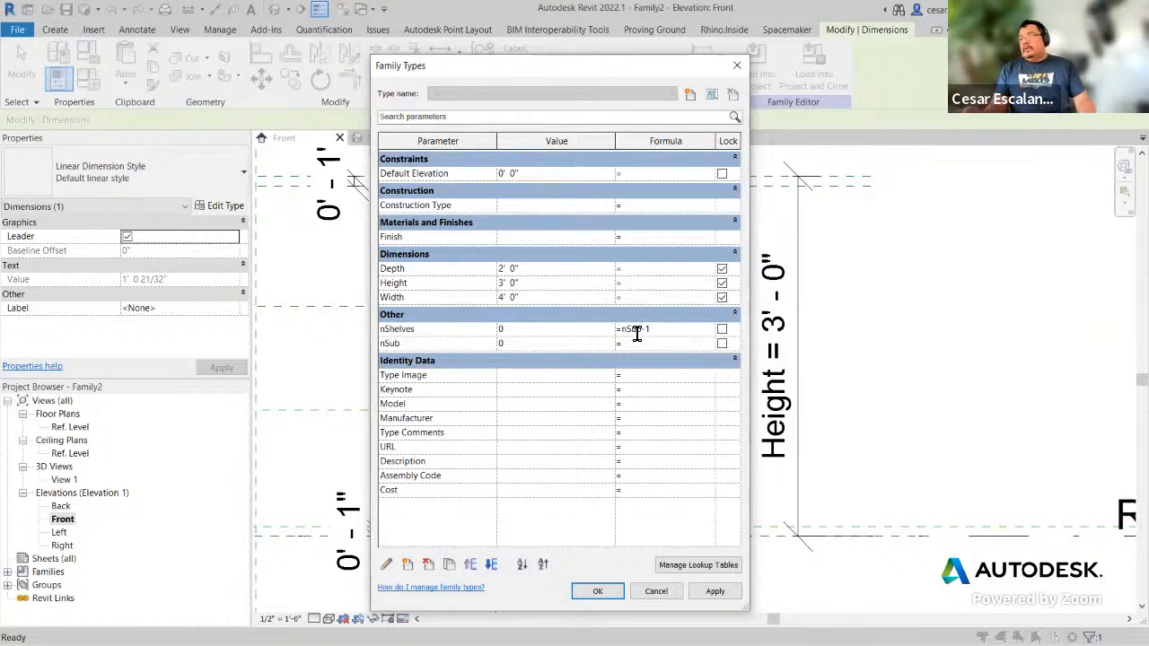
left_click(655, 344)
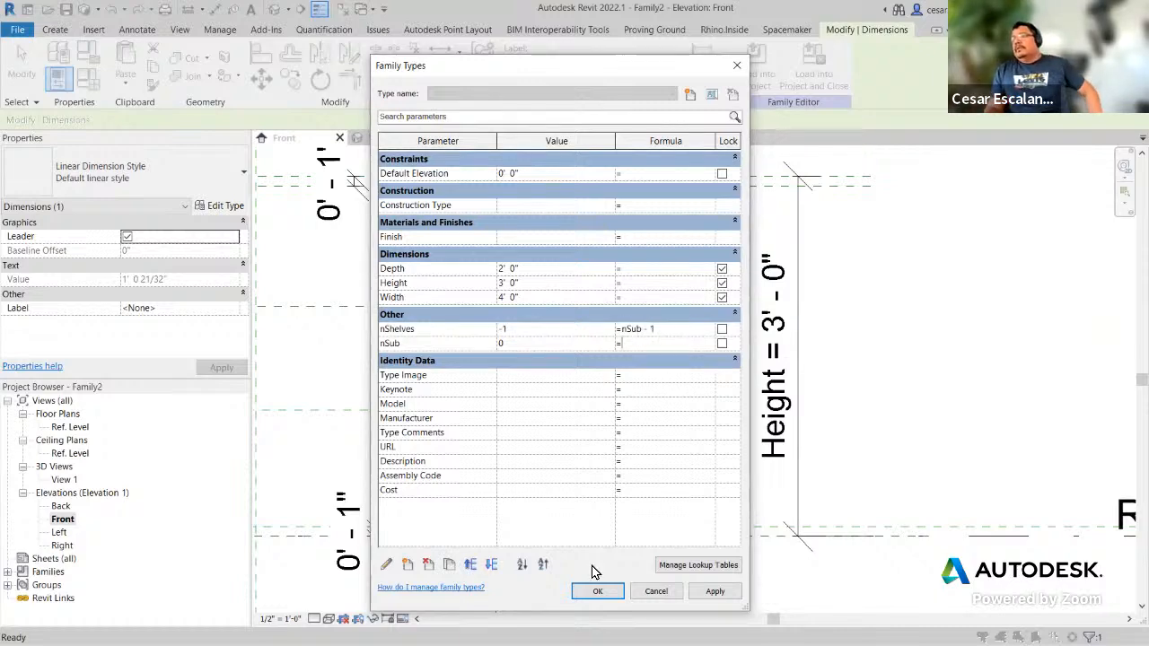
Step: Test the nShelves formula with nSub at 2, and set nSub to 3
left_click(528, 344)
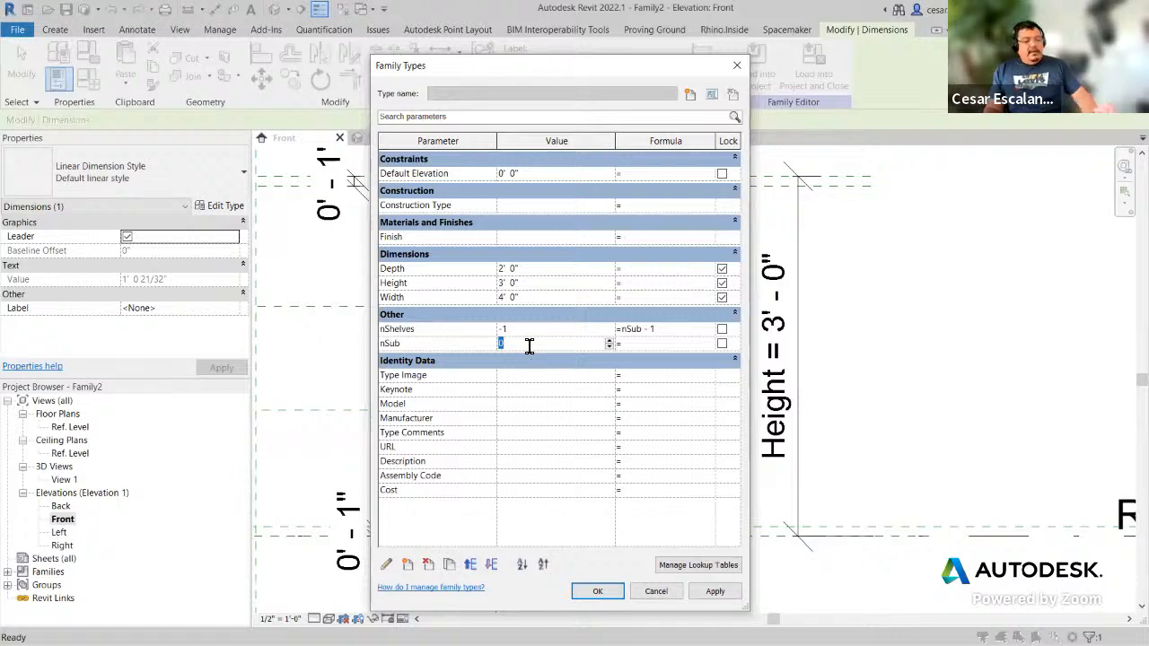
type("2")
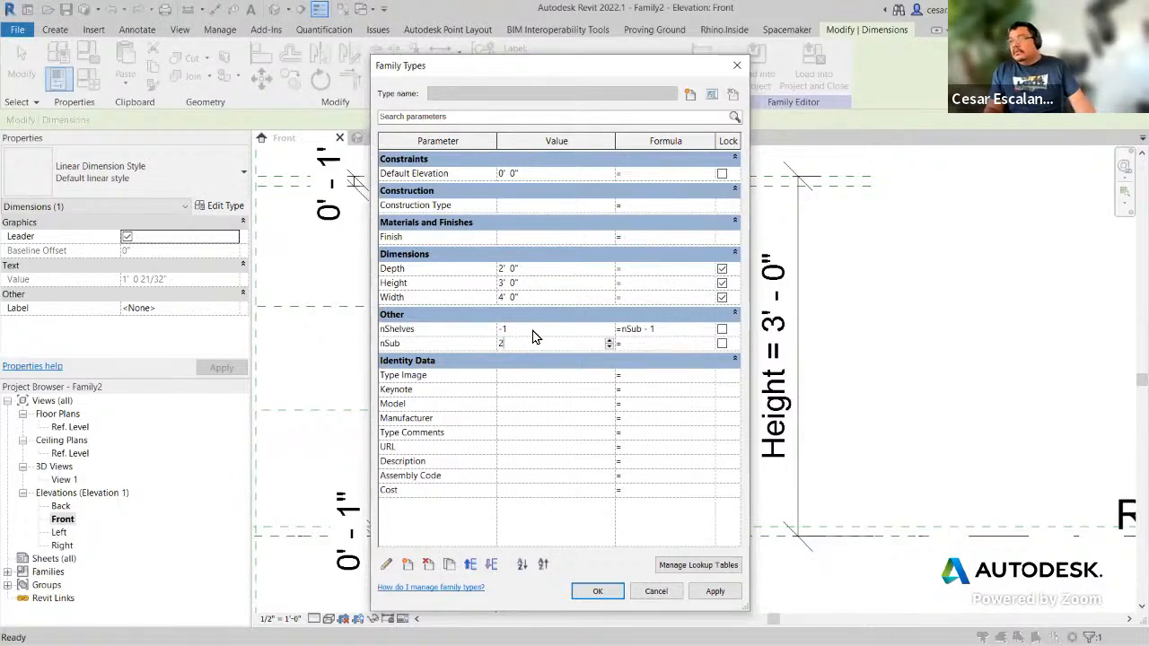
left_click(532, 330)
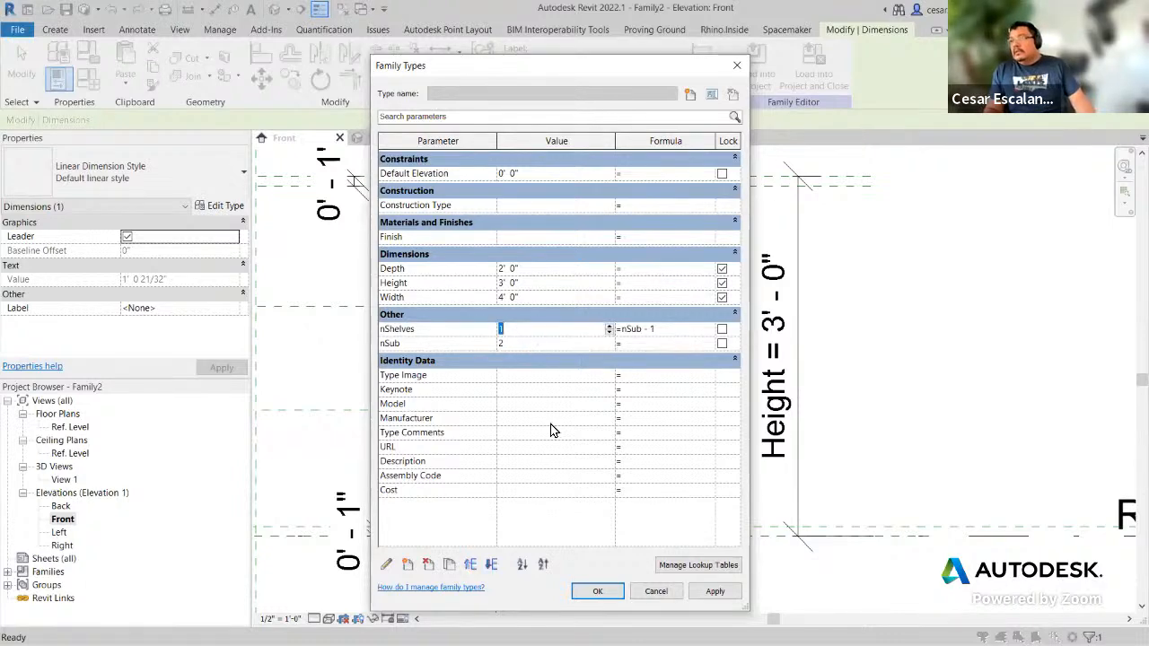
left_click(510, 347)
type("3")
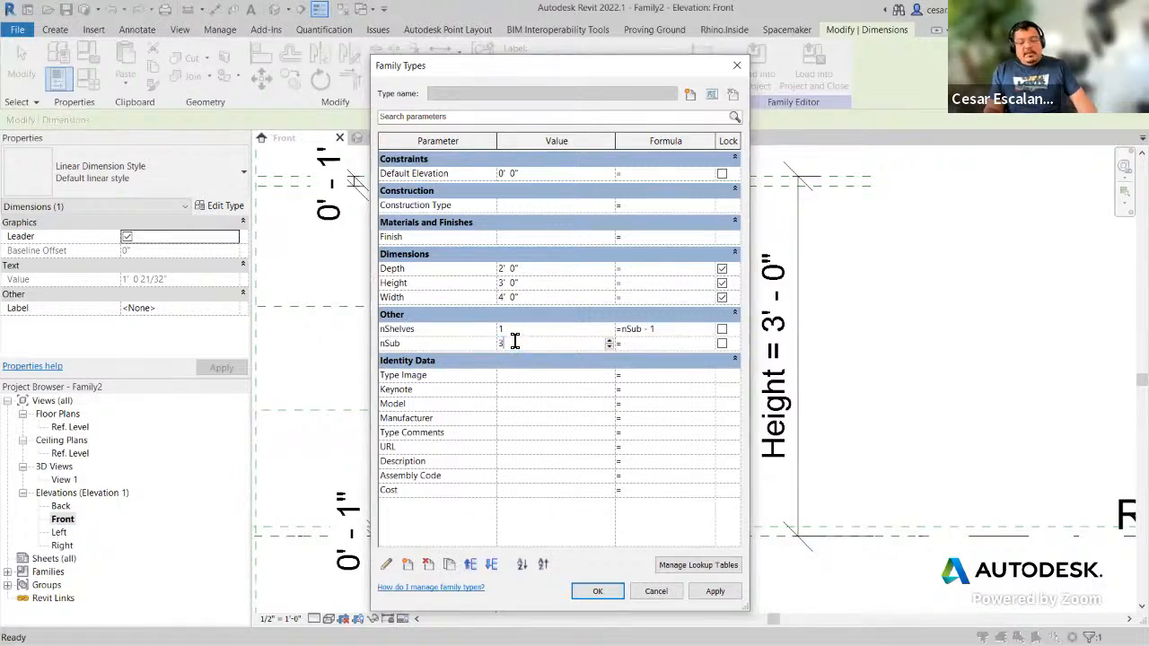
left_click(638, 349)
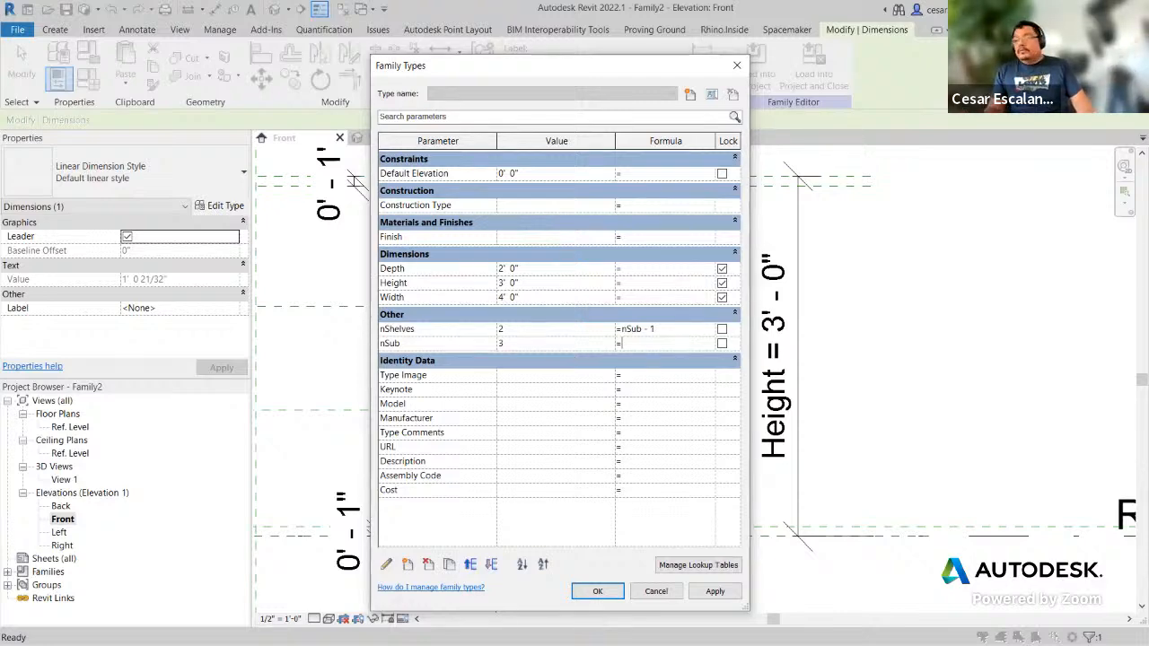
mouse_move(367, 316)
left_mouse_down()
mouse_move(400, 336)
mouse_move(528, 339)
left_mouse_up()
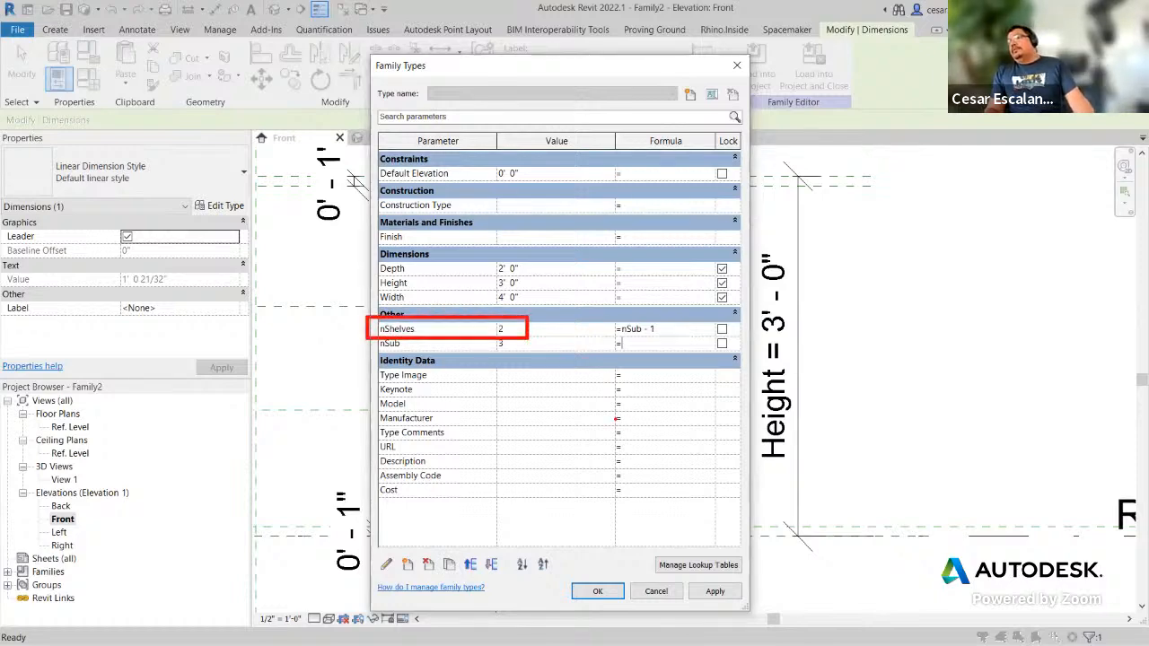
left_click(537, 405)
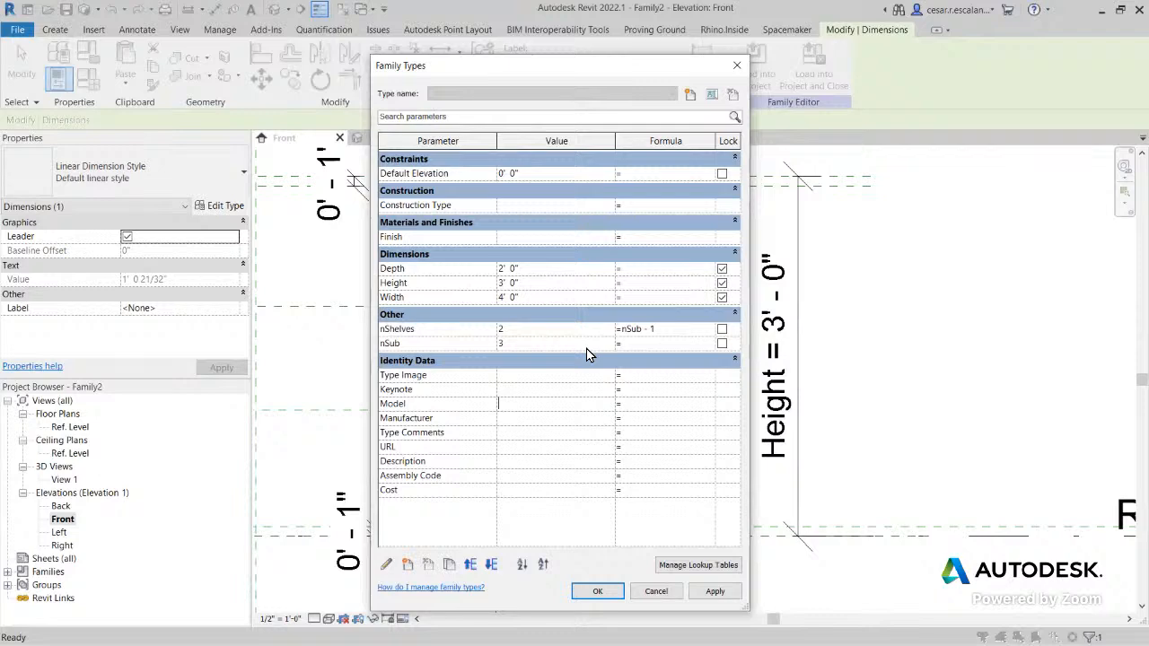
left_click(402, 349)
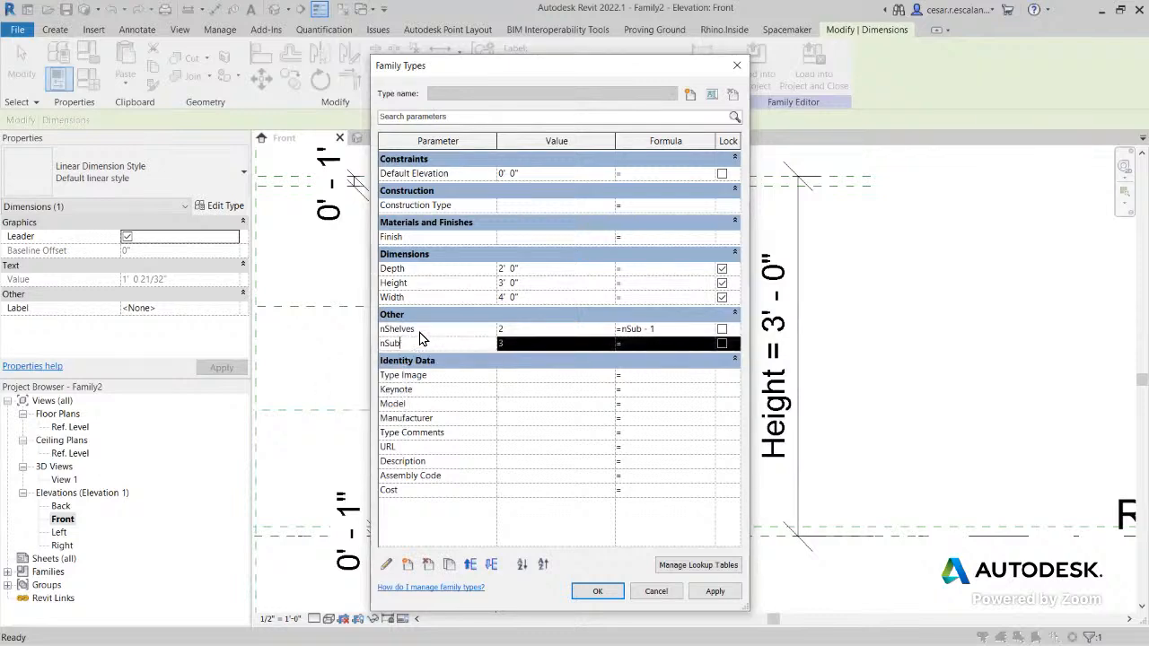
left_click(418, 329)
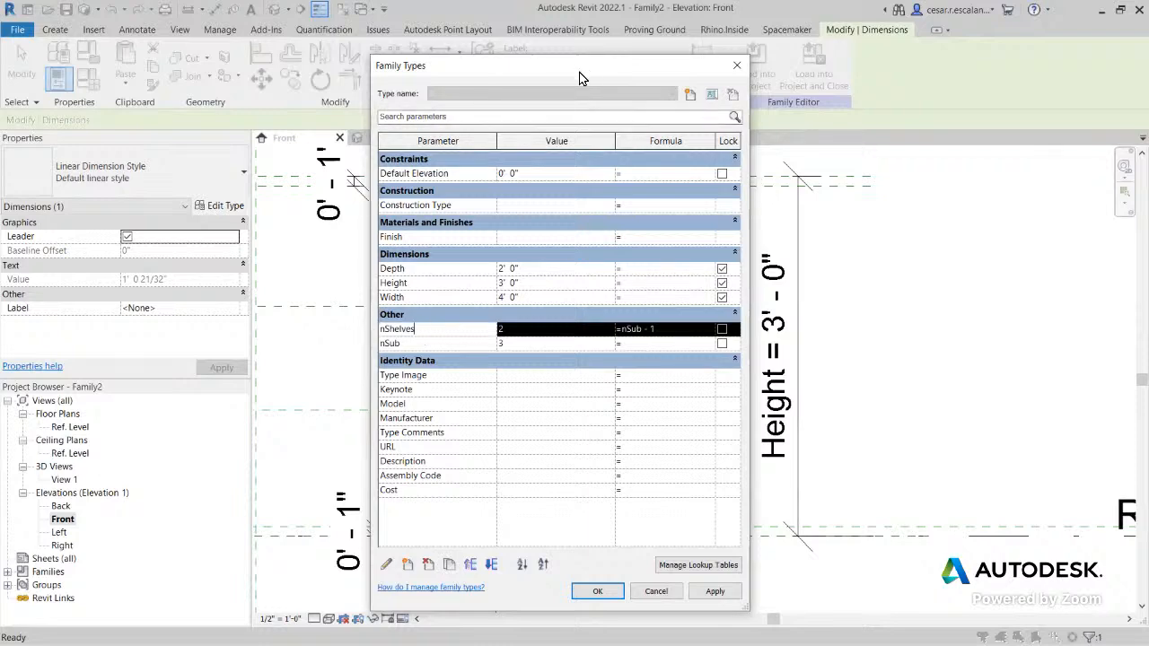
Step: Accept the nSub and nShelves parameter changes and return to the shelf reference planes in the Front elevation
left_click_drag(603, 59, 1043, 93)
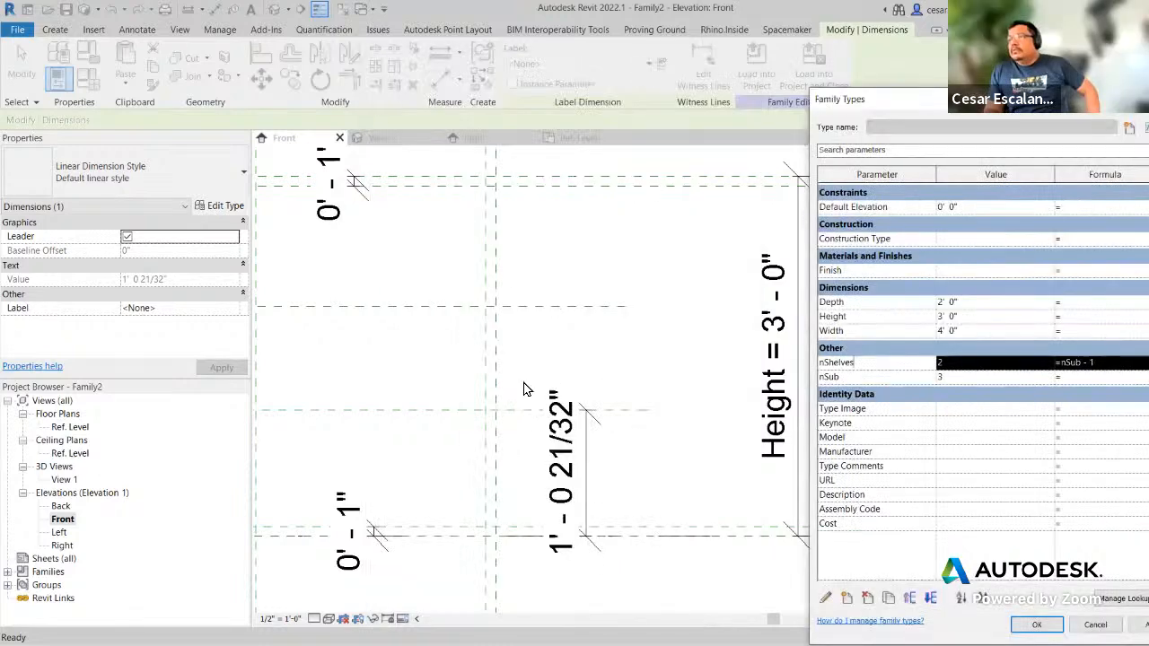
left_click_drag(904, 104, 686, 76)
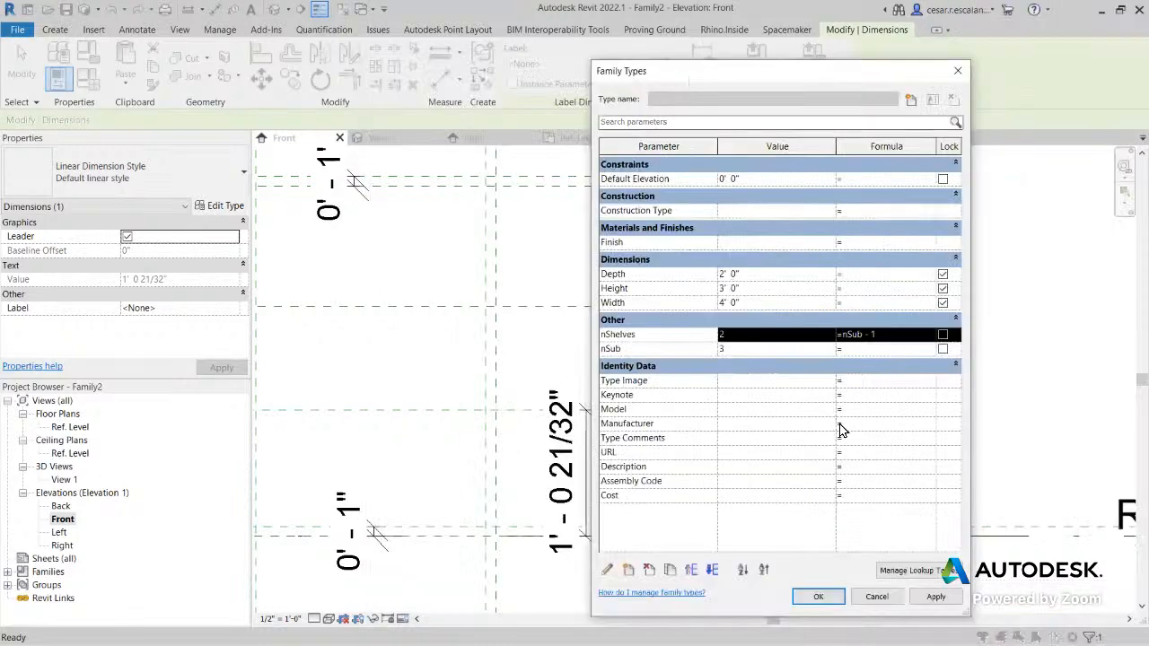
left_click(819, 596)
scroll(777, 545, "down", 4)
middle_click_drag(743, 515, 893, 507)
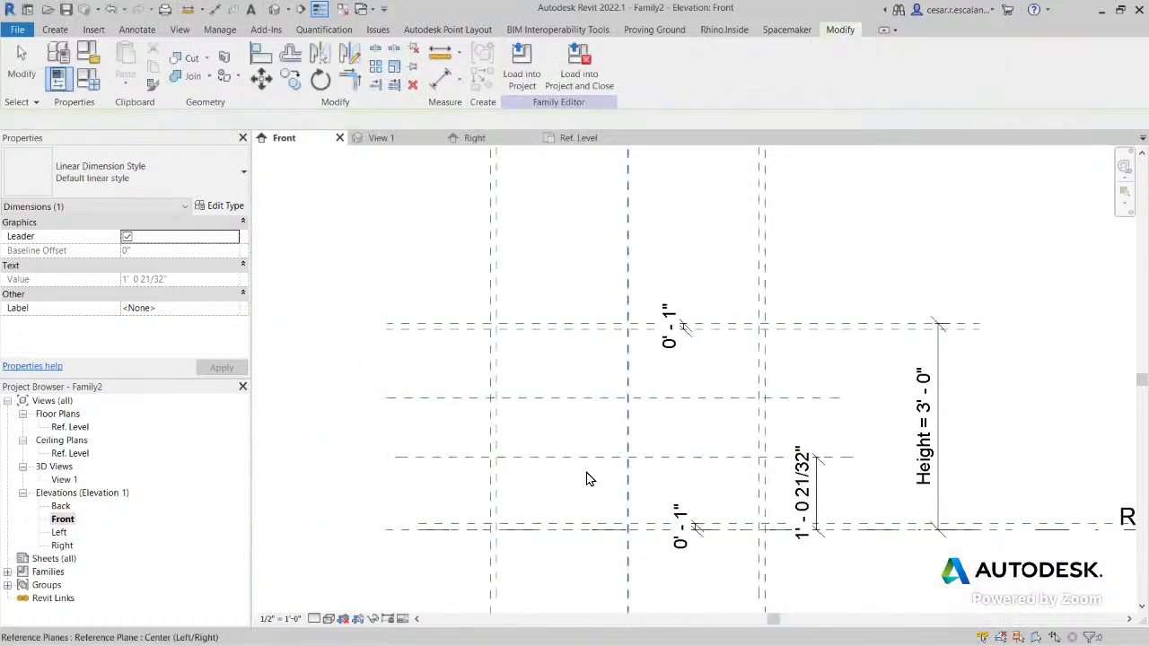
Step: Delete the two shelf reference planes between the cabinet's base and top in the Front elevation
left_click(588, 479)
left_click(577, 459)
key("Delete")
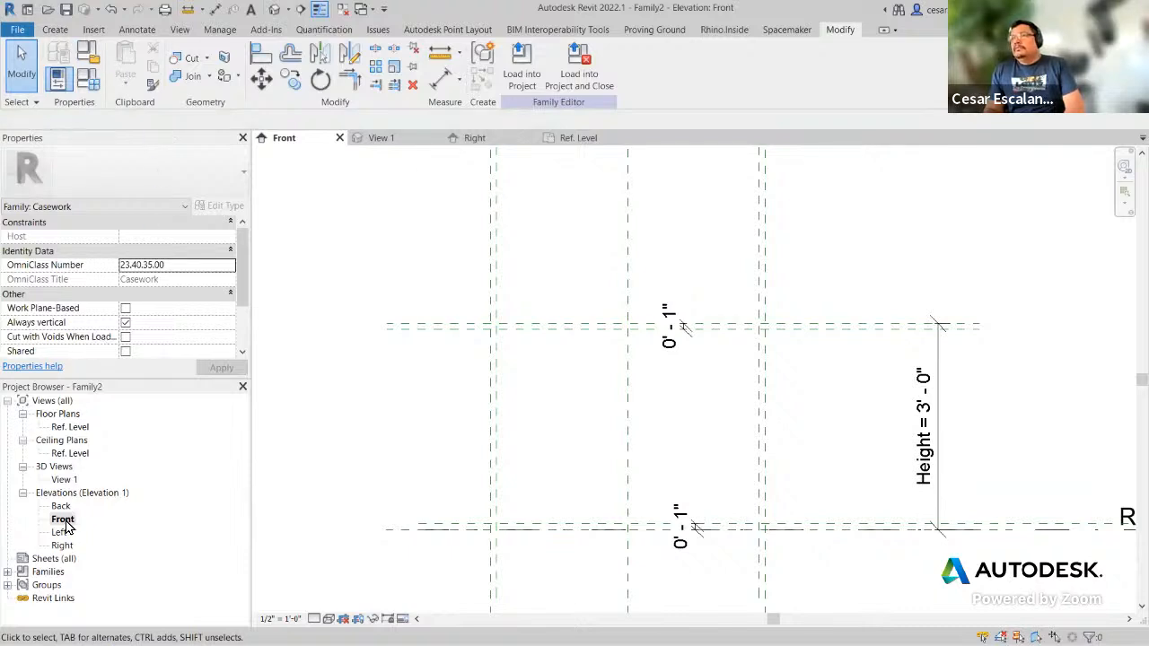
Step: Draw two horizontal shelf reference planes, one about 11" above the inner base plane and another about 9" above the first
left_click(52, 31)
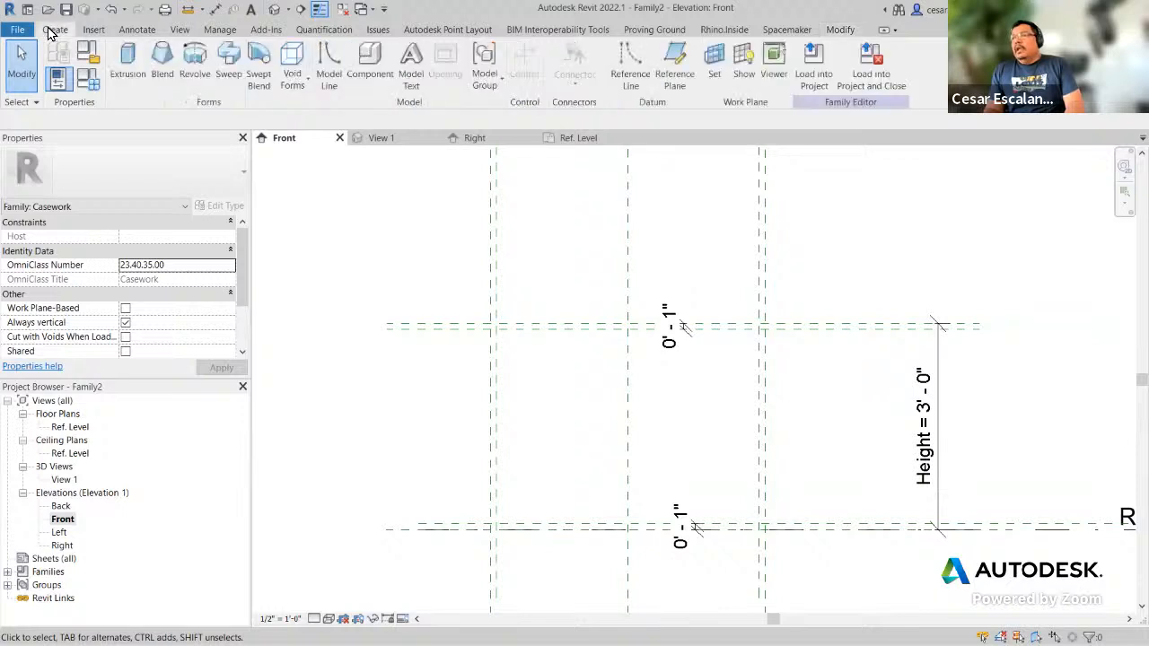
left_click(681, 85)
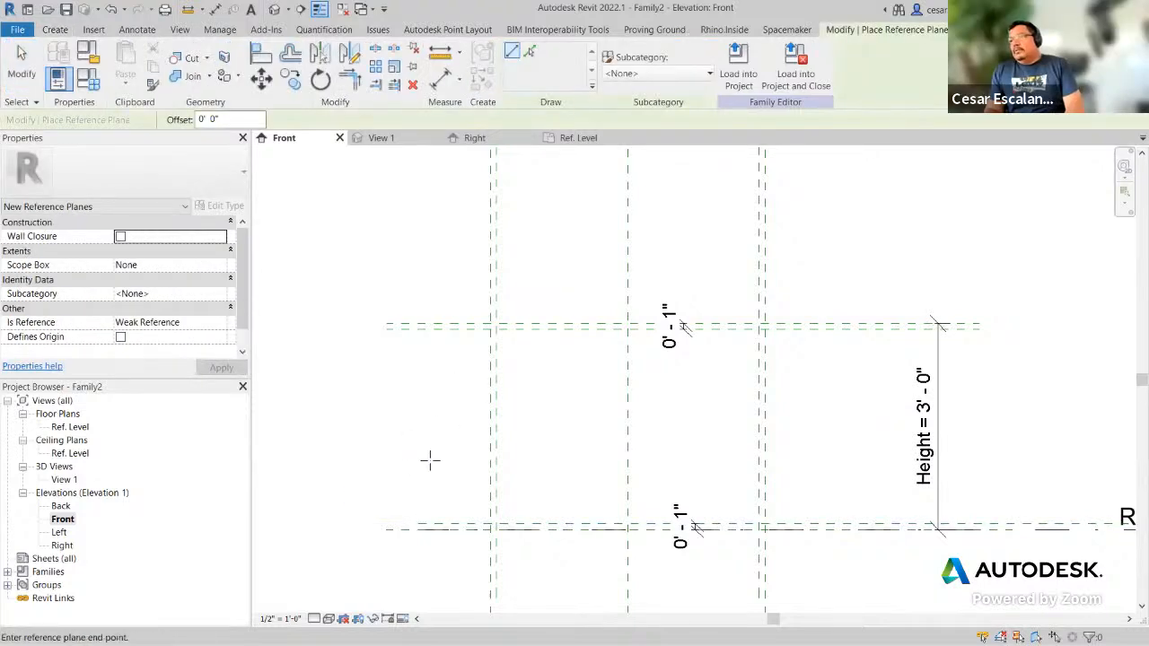
left_click(840, 460)
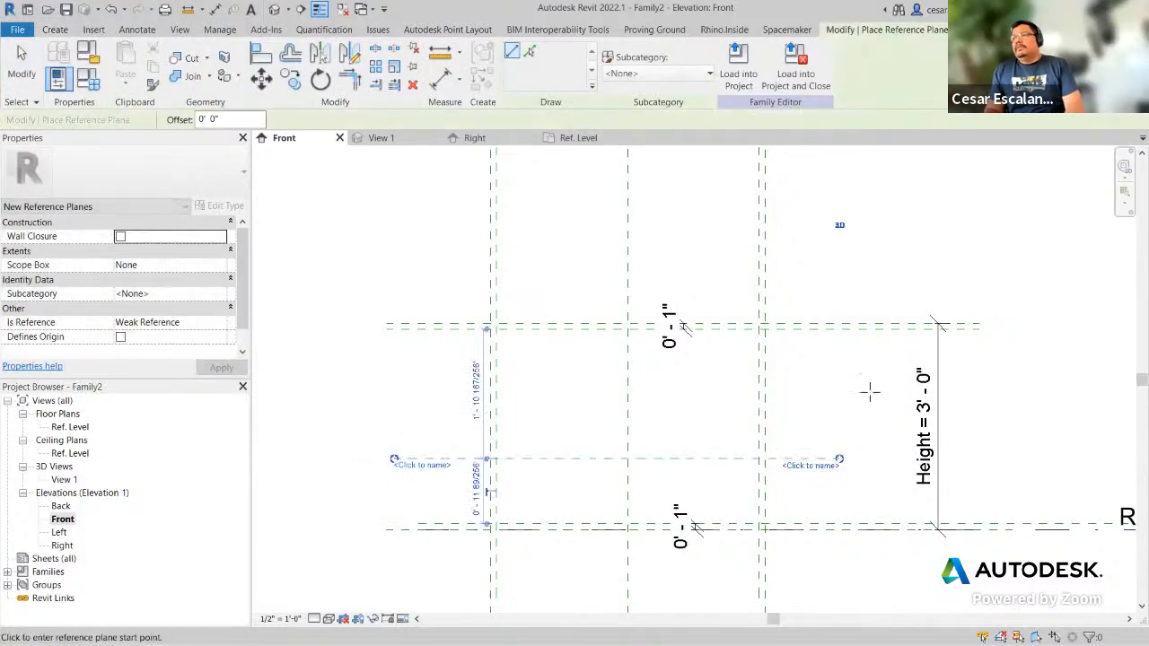
left_click(370, 406)
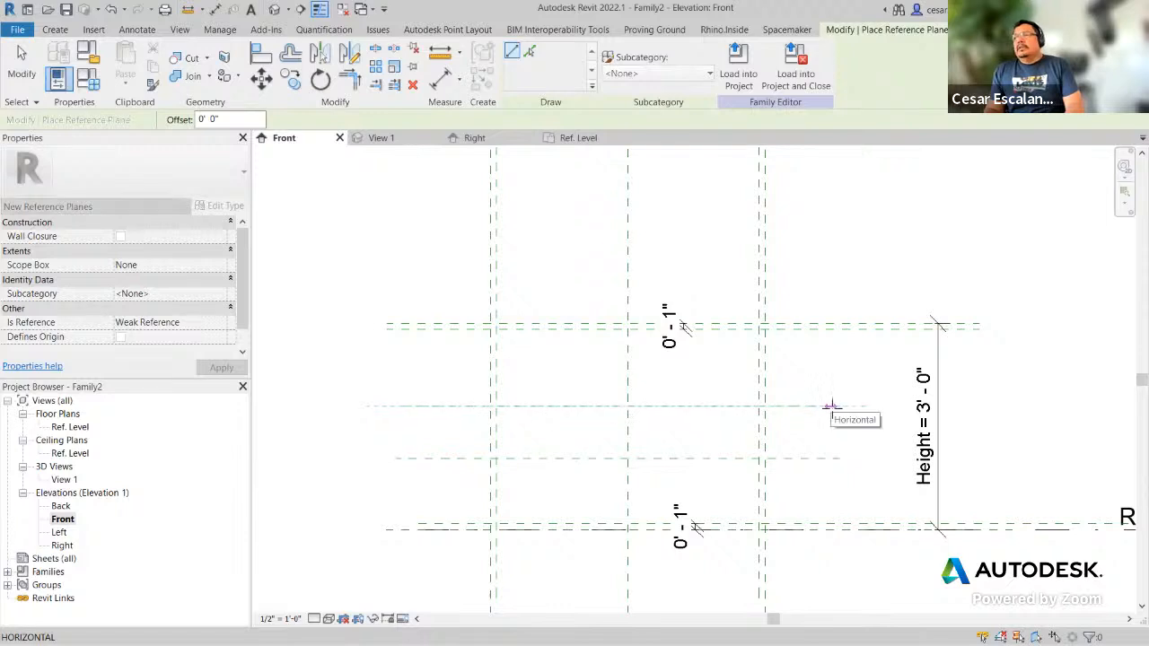
left_click(831, 406)
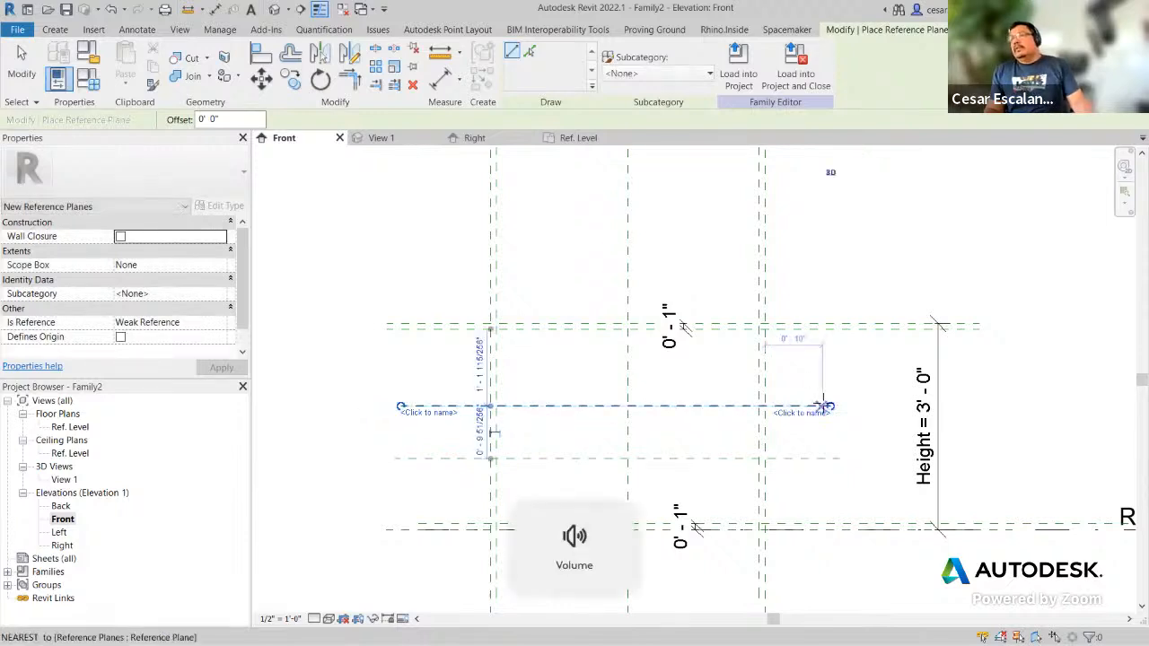
key("Escape")
key("Escape")
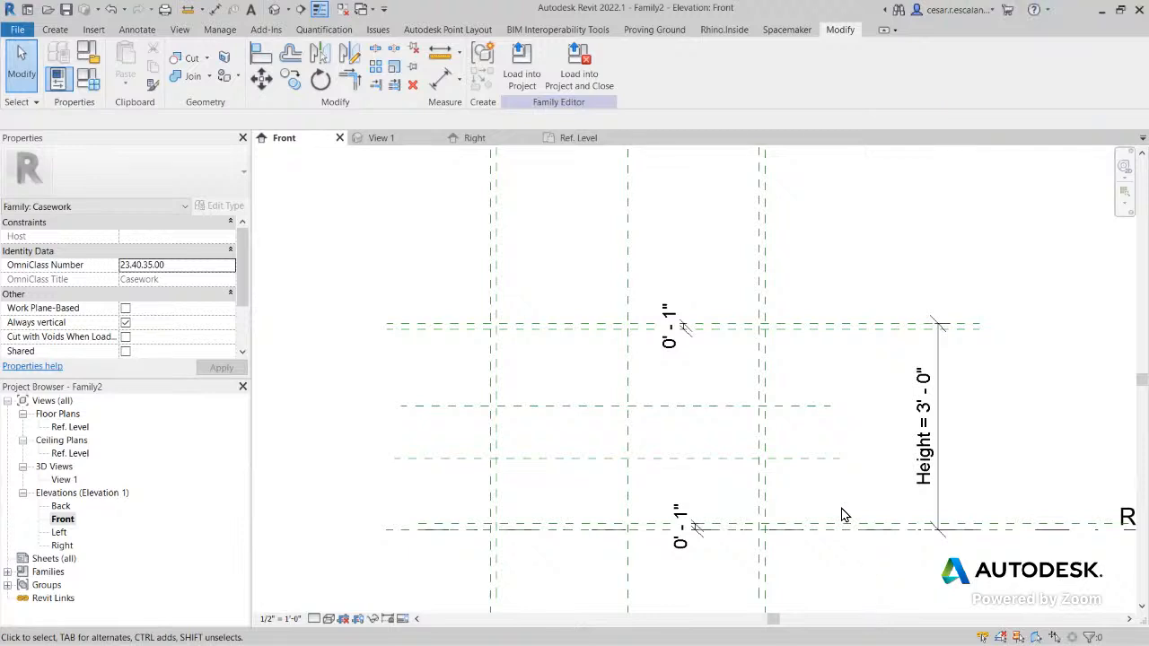
Step: Check the length constraints on the 1" thickness dimensions at the cabinet's base and top in the Front elevation
left_click(686, 530)
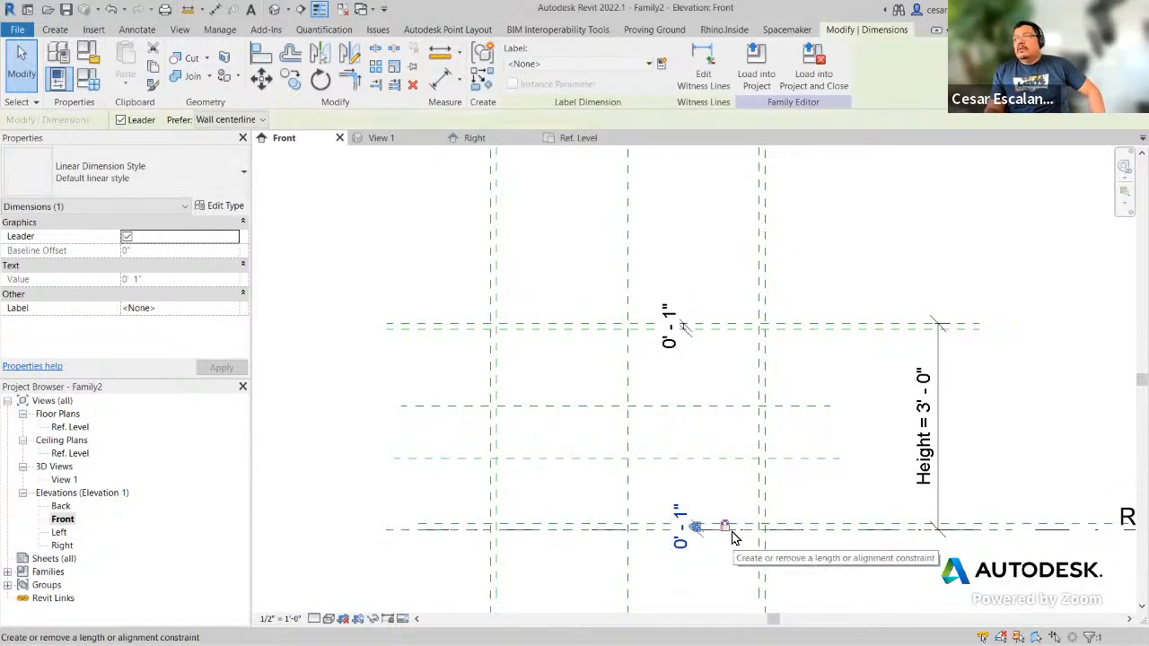
left_click(726, 527)
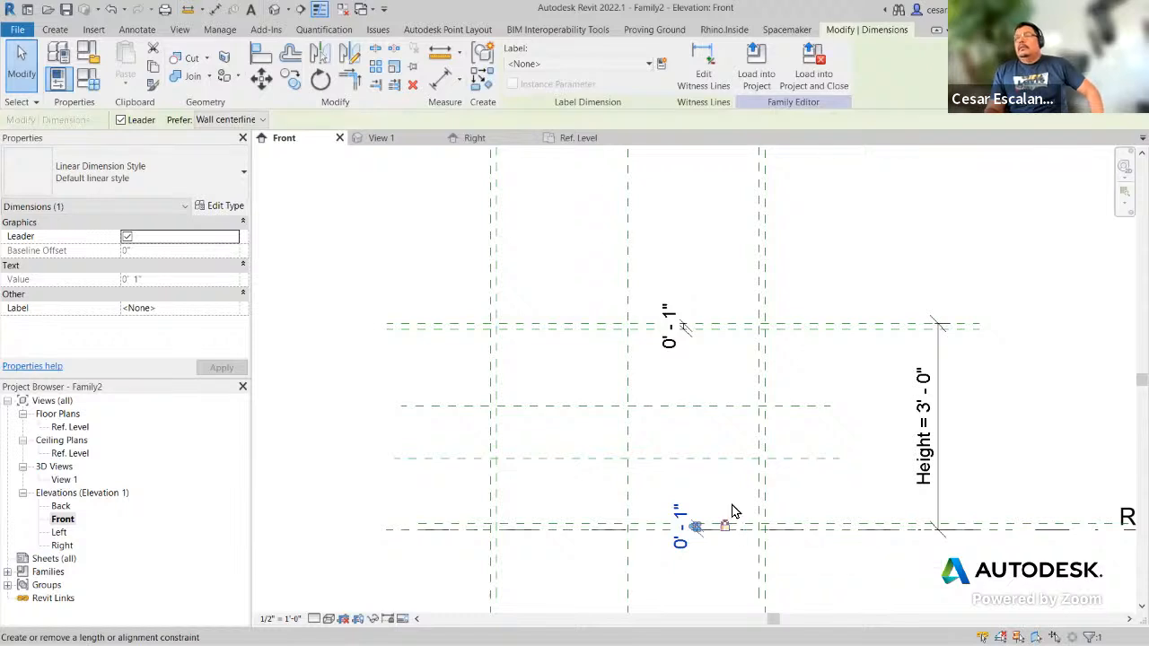
left_click(680, 328)
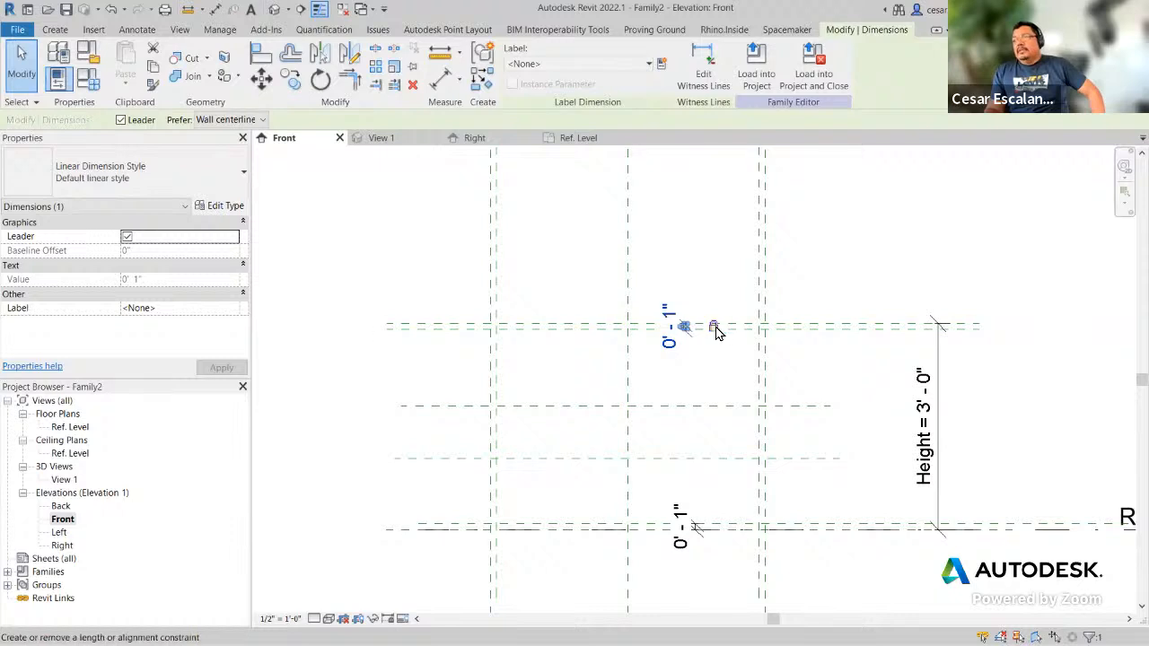
left_click(693, 529)
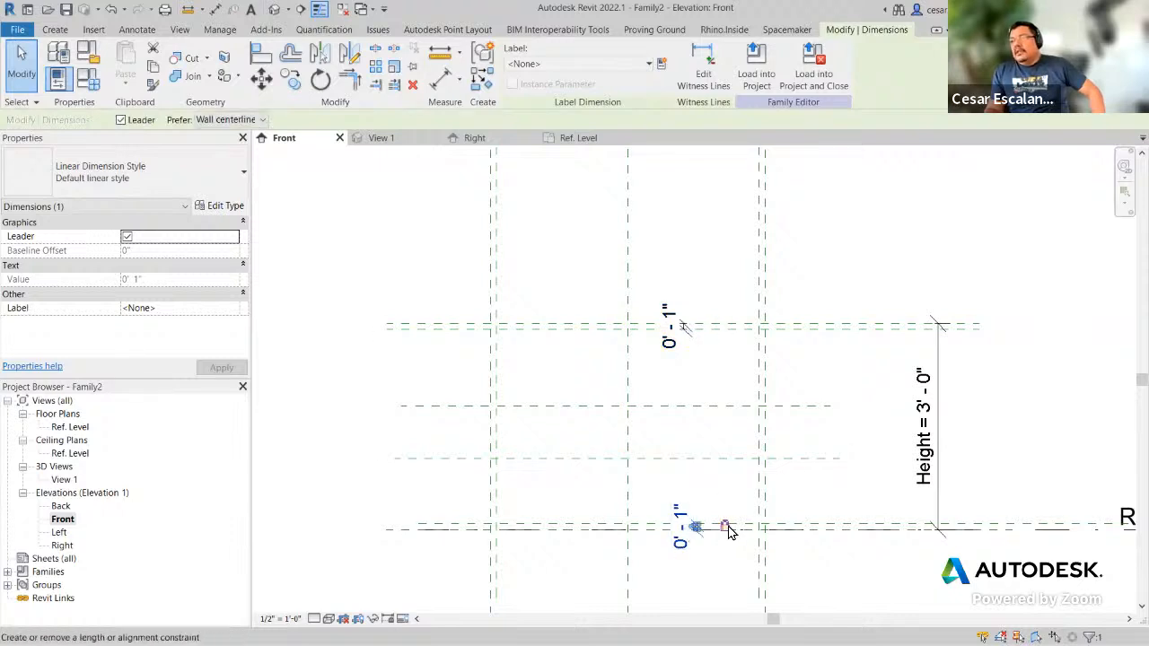
left_click(674, 327)
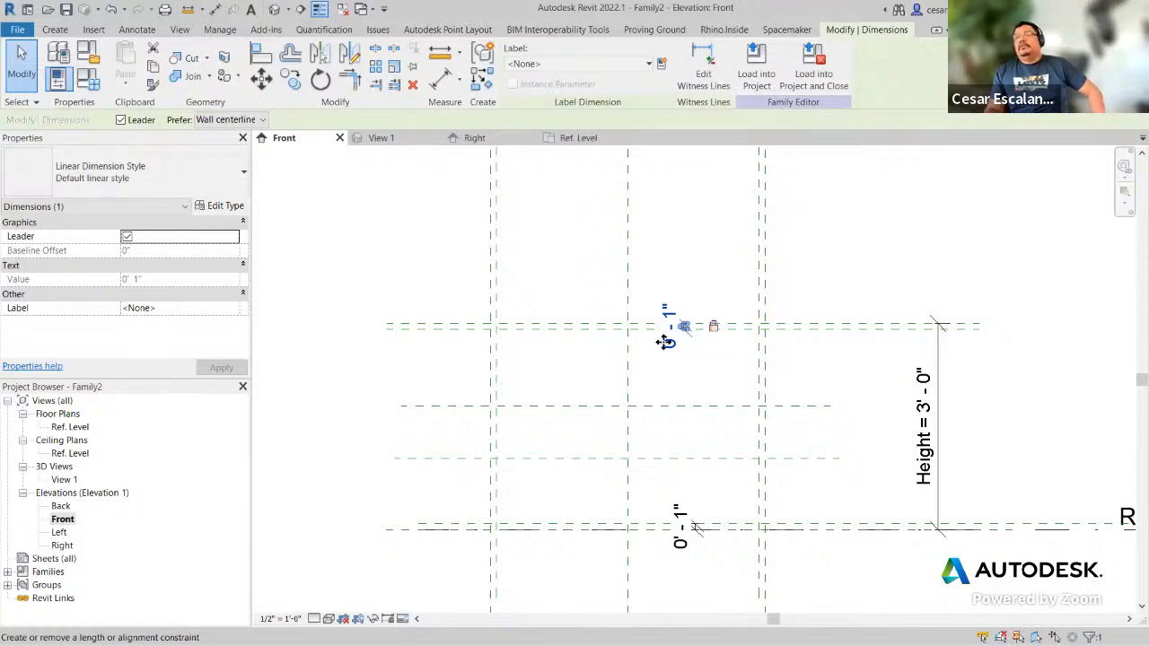
Step: Close the 3D view and the Right elevation, and tile the Front elevation beside the Ref. Level plan
left_click(388, 139)
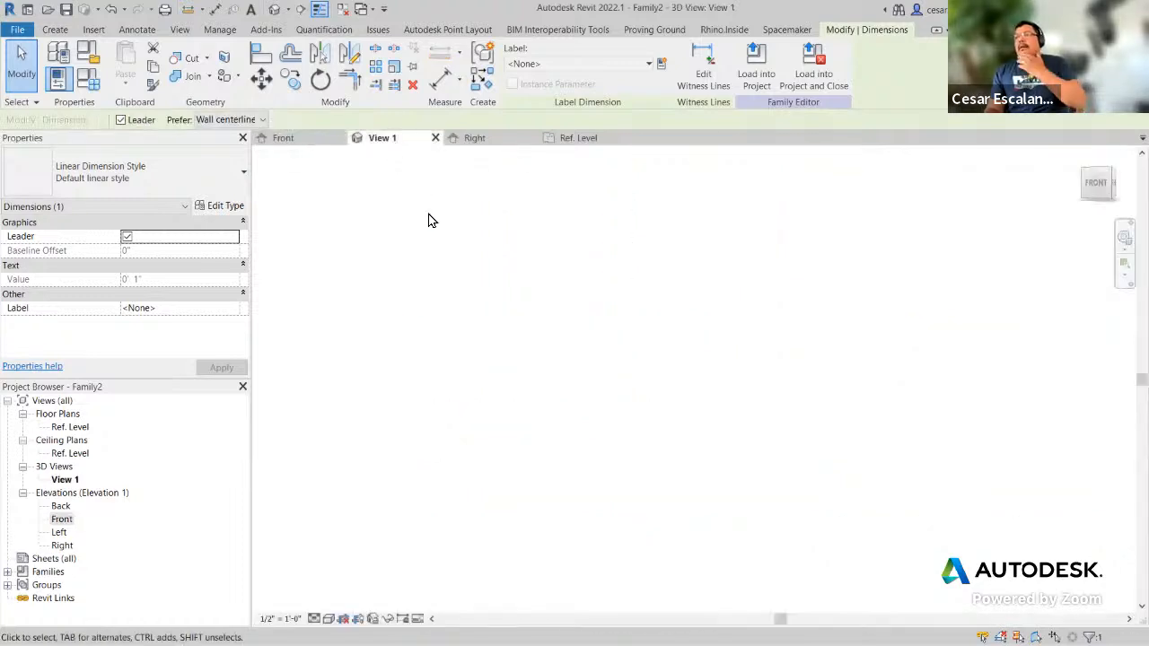
left_click(435, 137)
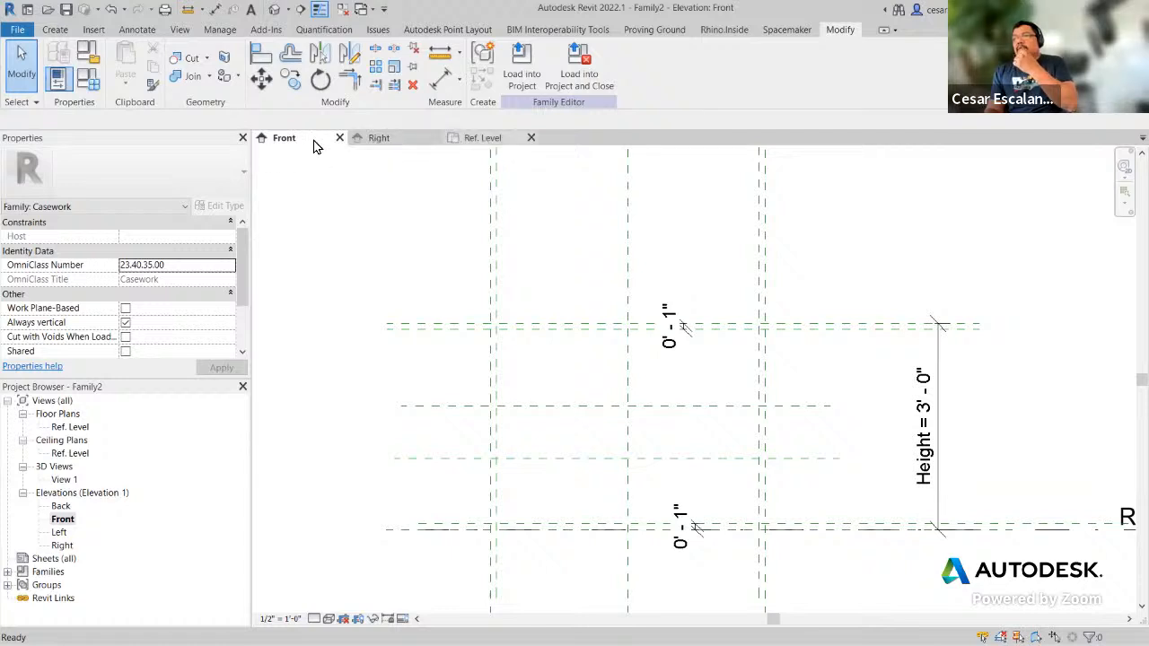
left_click(435, 138)
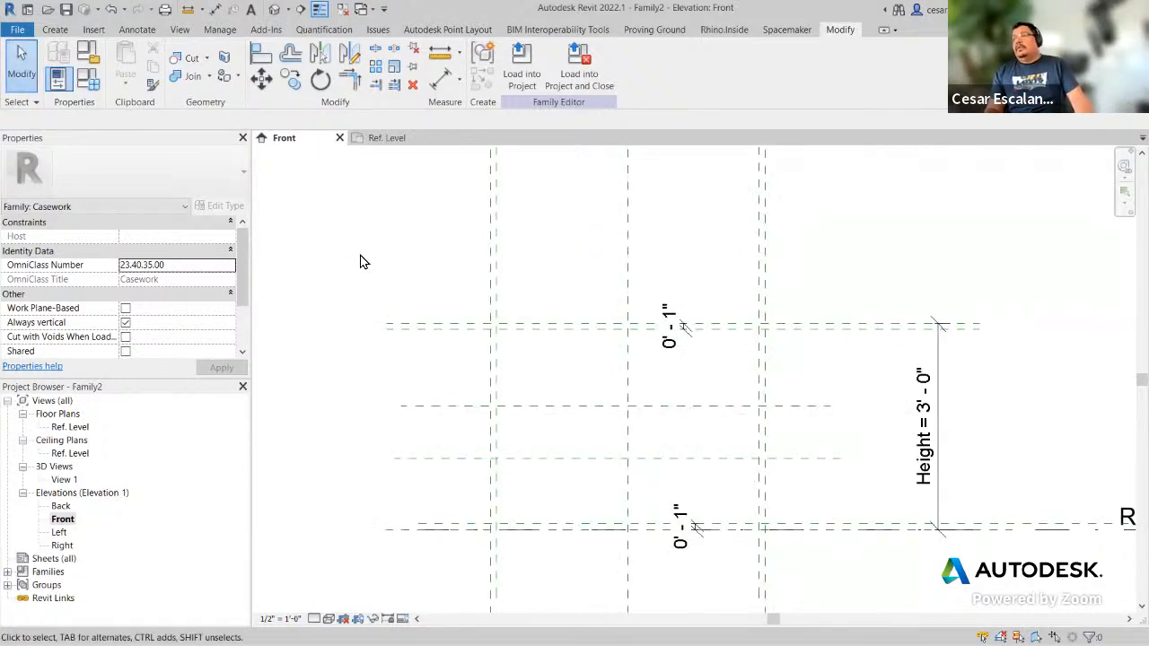
key("w")
key("t")
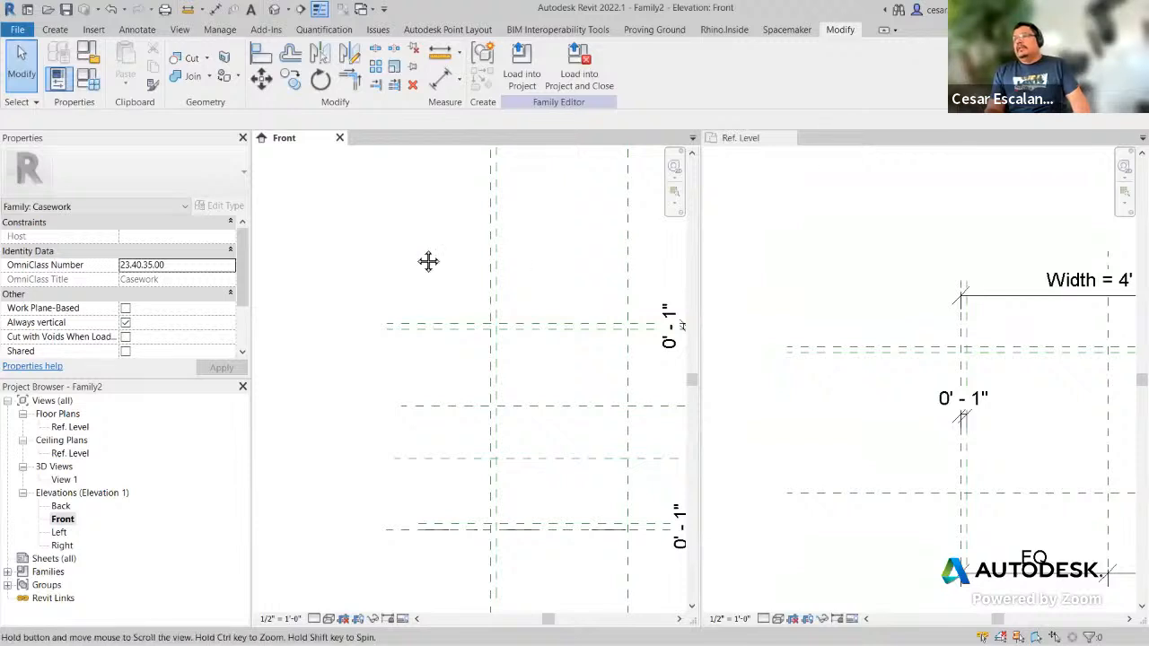
scroll(396, 255, "down", 1)
scroll(468, 316, "up", 1)
middle_click_drag(485, 323, 542, 349)
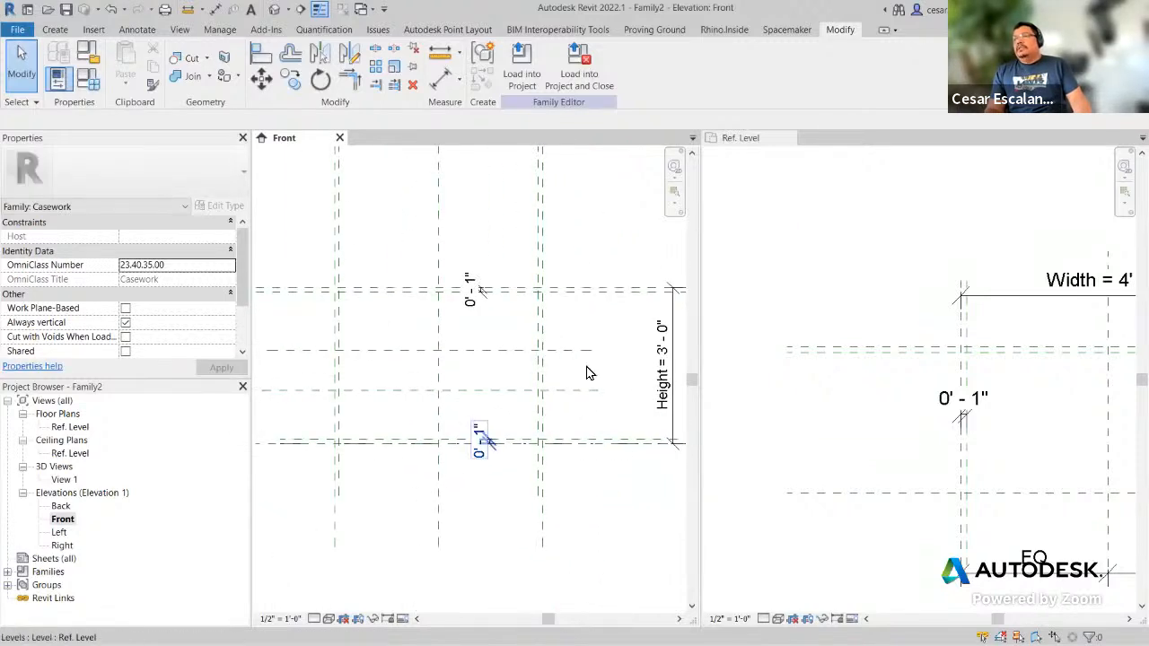
left_click(809, 257)
scroll(812, 257, "down", 1)
middle_click_drag(855, 250, 739, 210)
scroll(1001, 525, "up", 1)
middle_click_drag(1001, 525, 1037, 550)
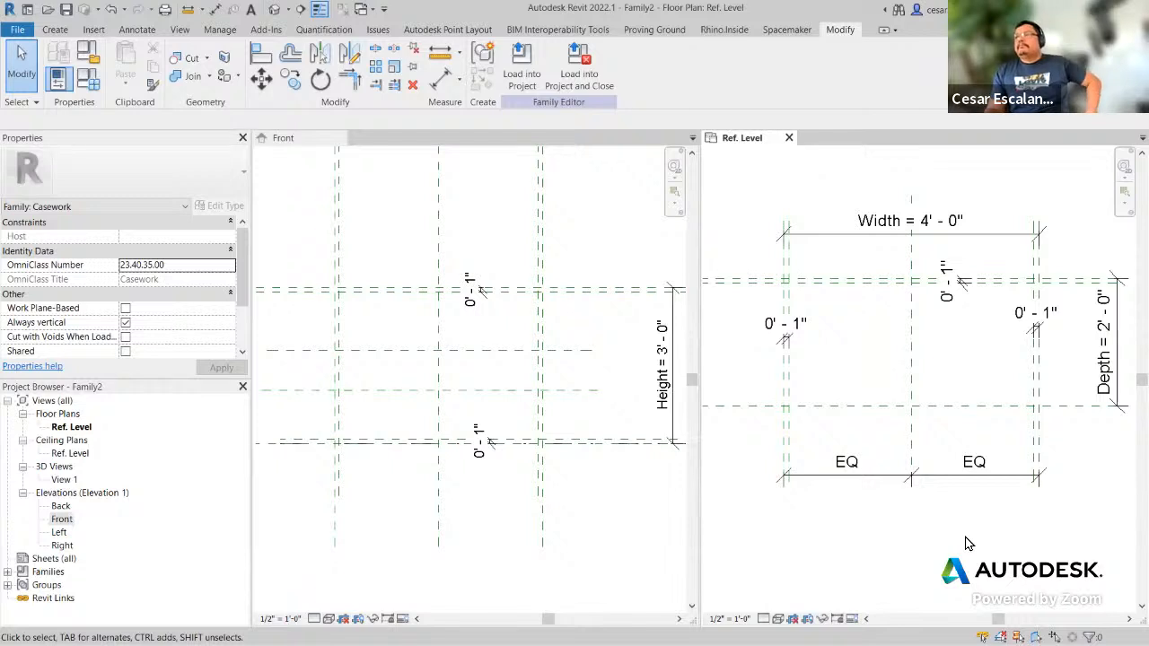
scroll(871, 580, "down", 1)
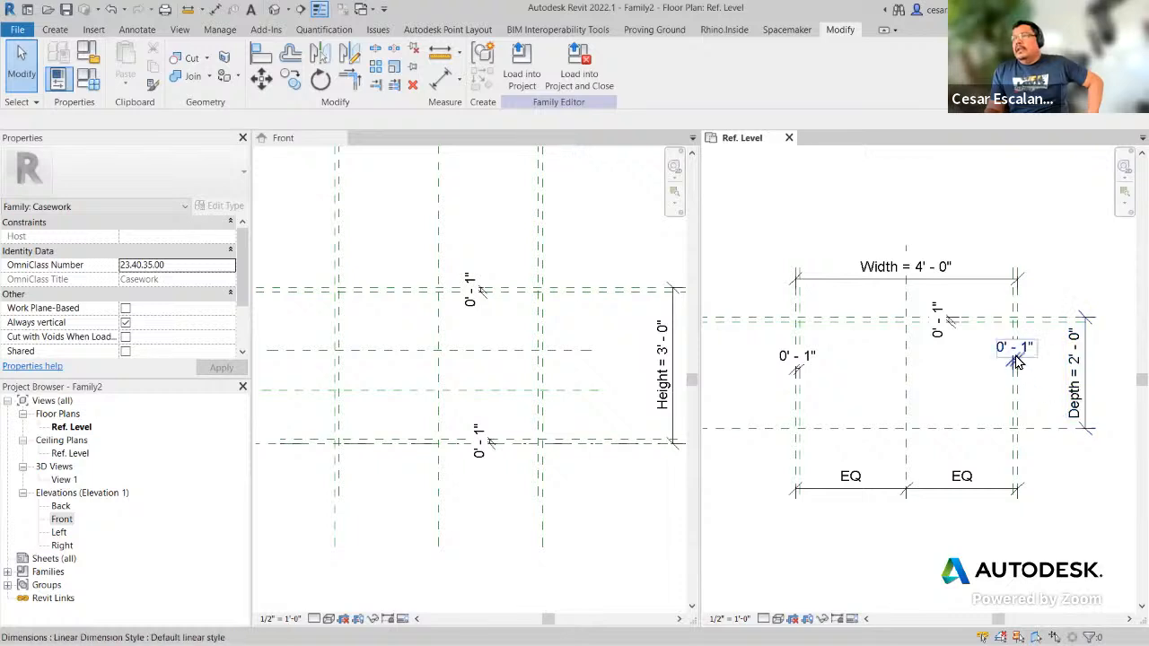
Step: Check the locks on the 1" thickness dimensions in the Ref. Level plan and inspect the upper one in the Front elevation
left_click(1018, 363)
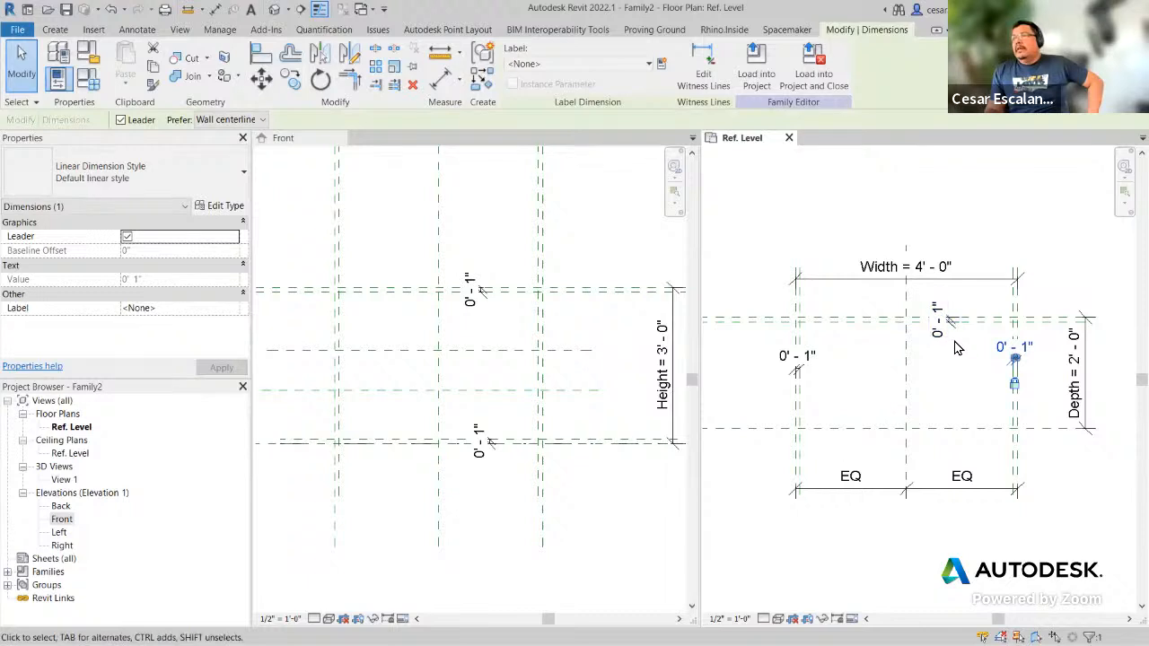
left_click(940, 319)
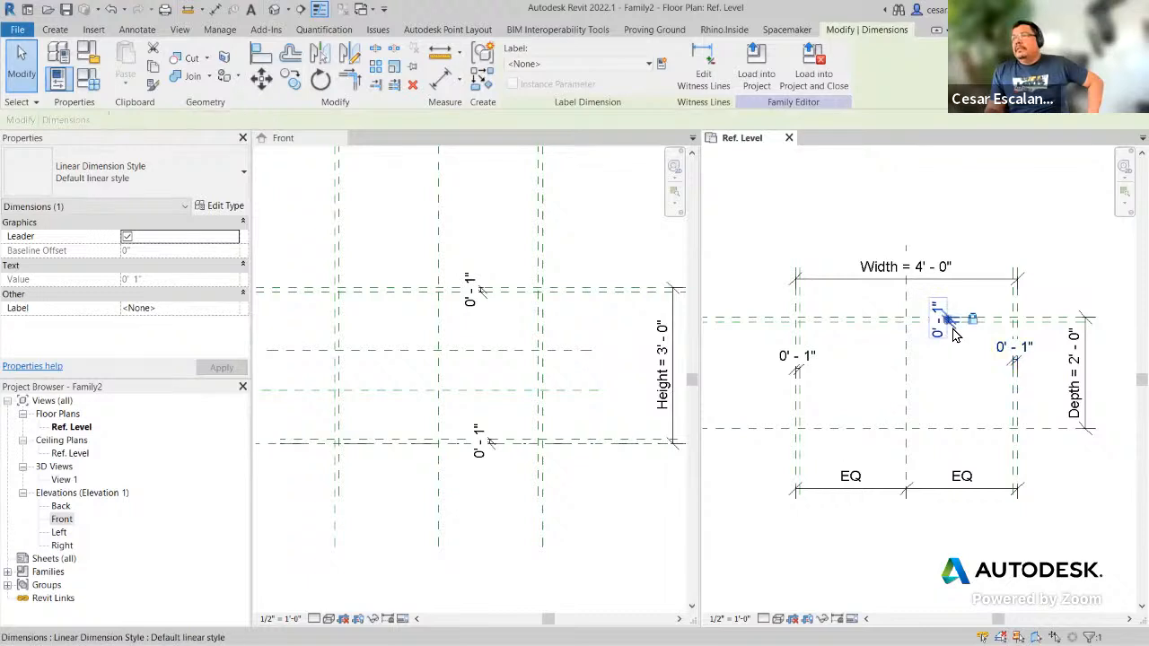
left_click(798, 365)
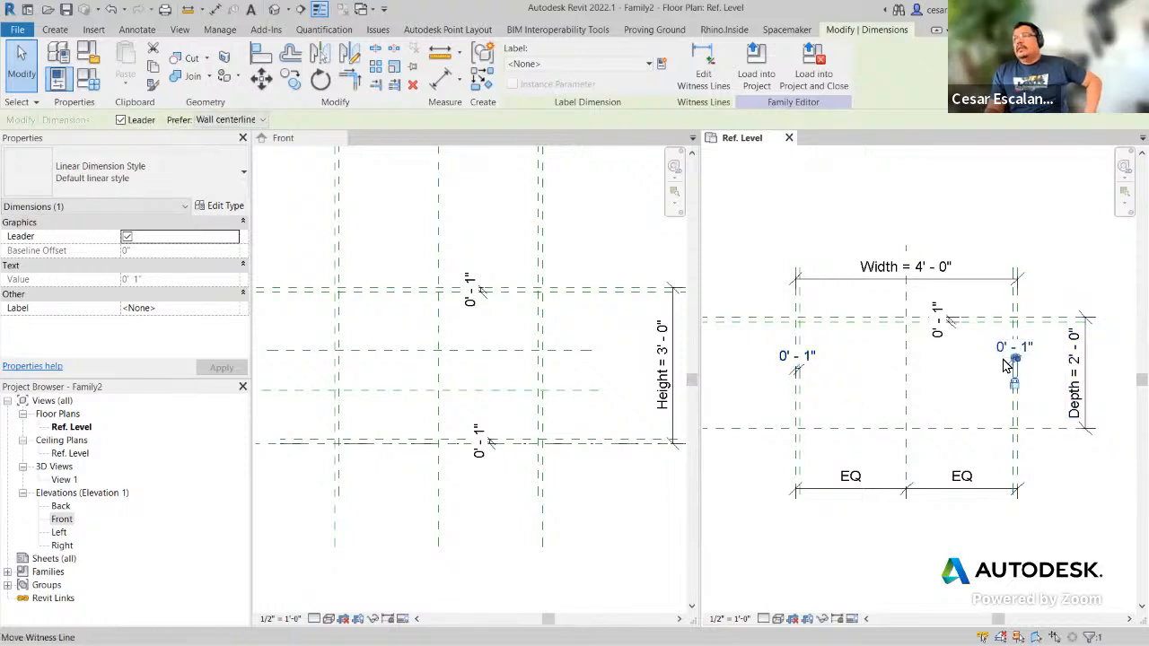
left_click(940, 320)
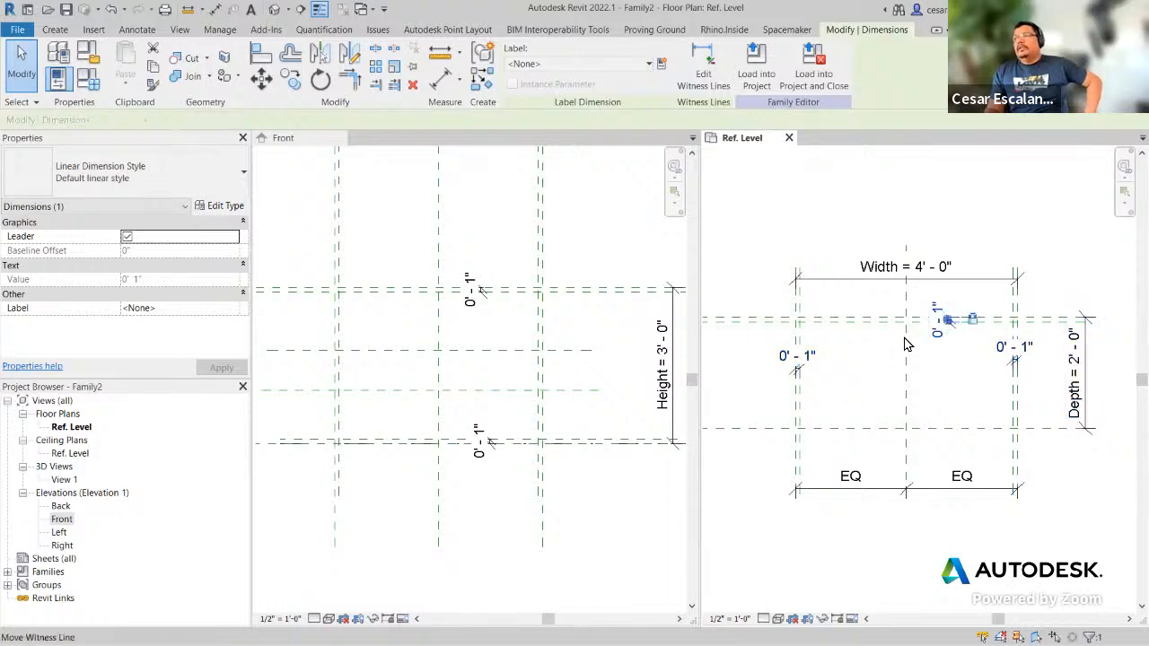
left_click(819, 366)
left_click(470, 308)
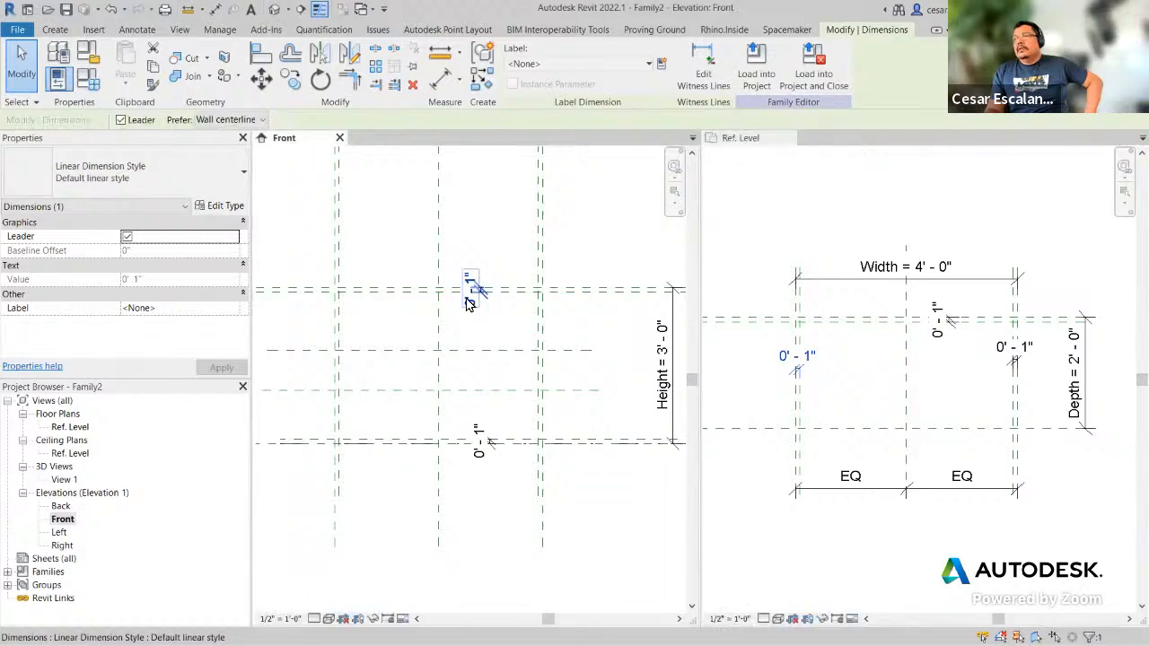
left_click(526, 530)
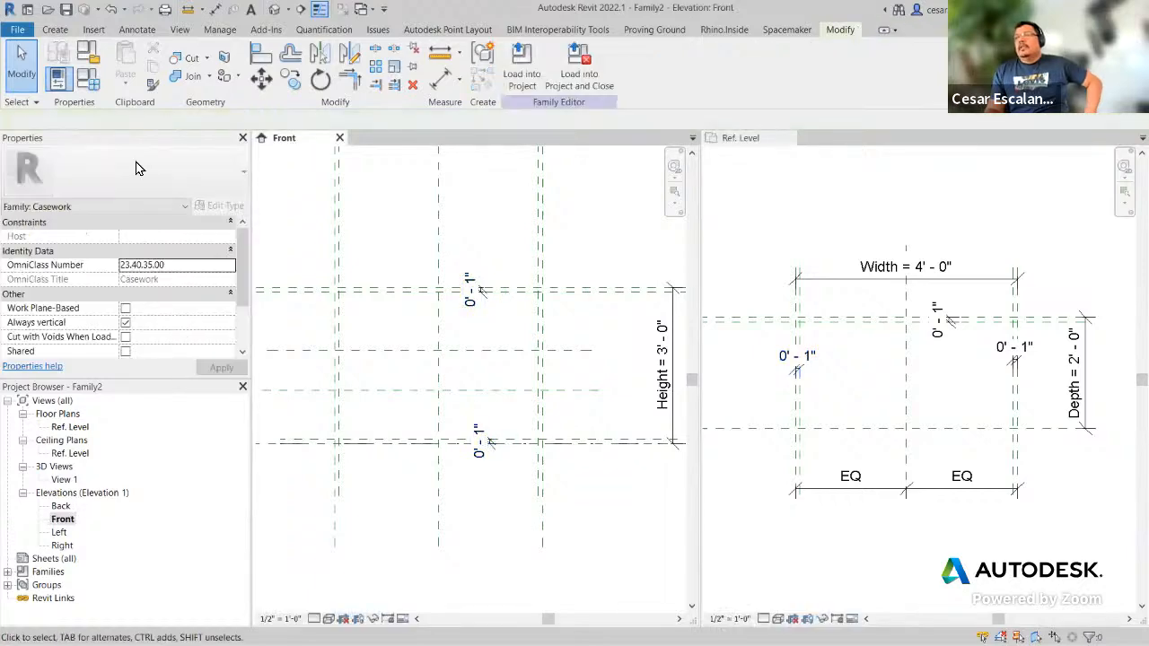
Step: Review the family types, including the nSub value and the nShelves formula
left_click(93, 87)
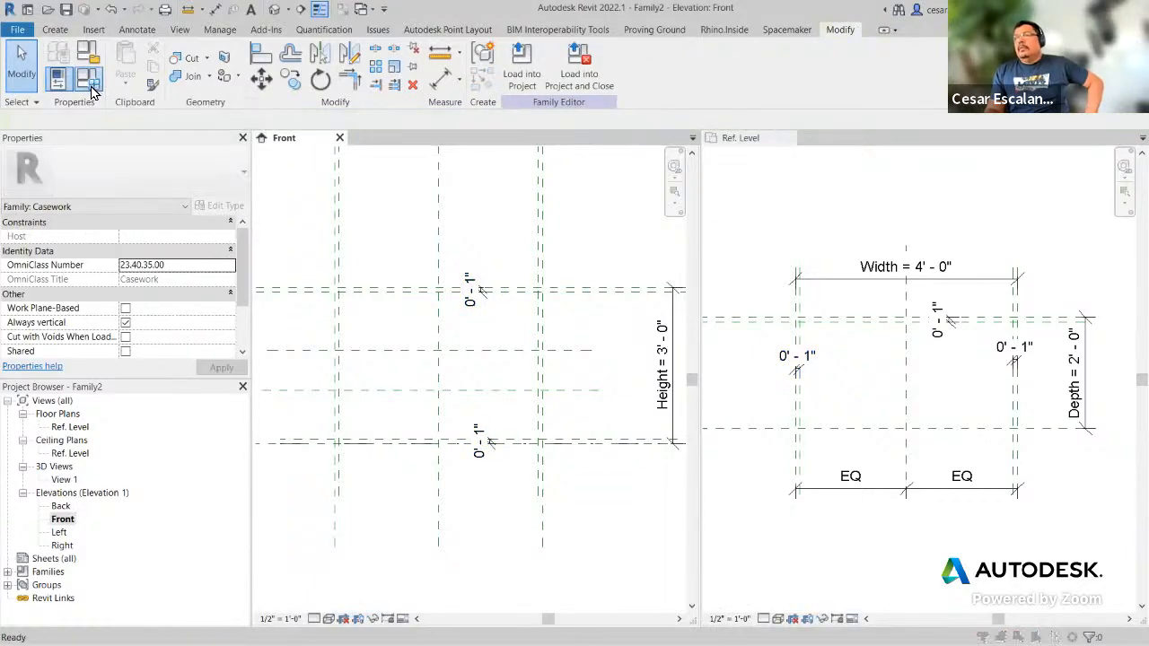
left_click_drag(706, 83, 312, 47)
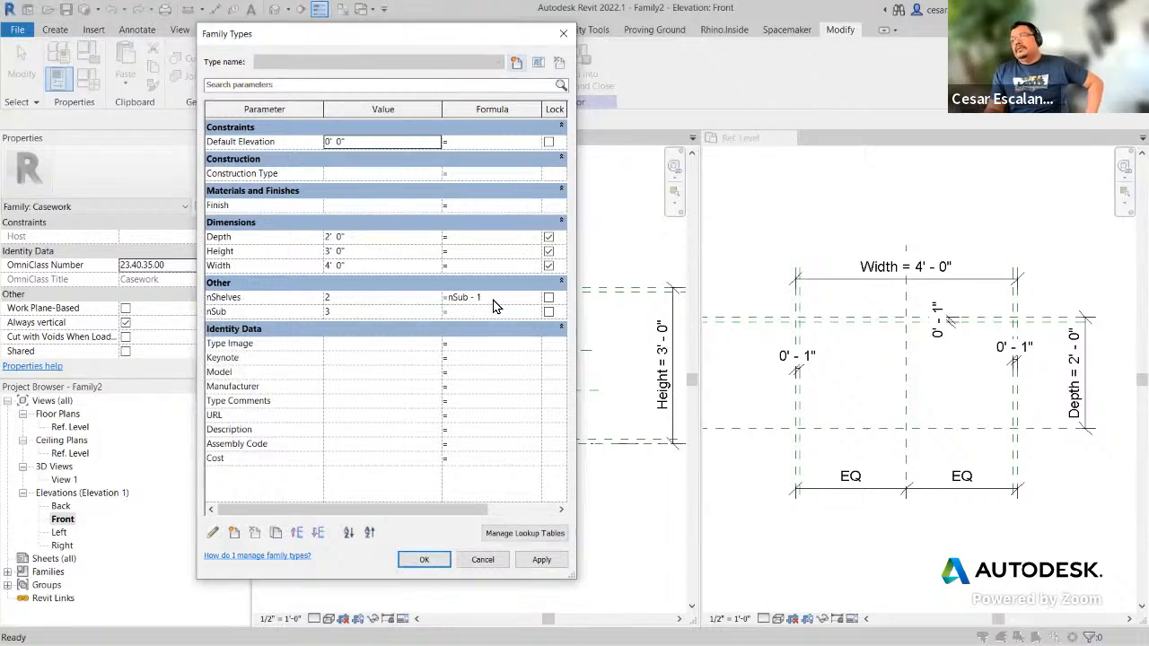
left_click(425, 561)
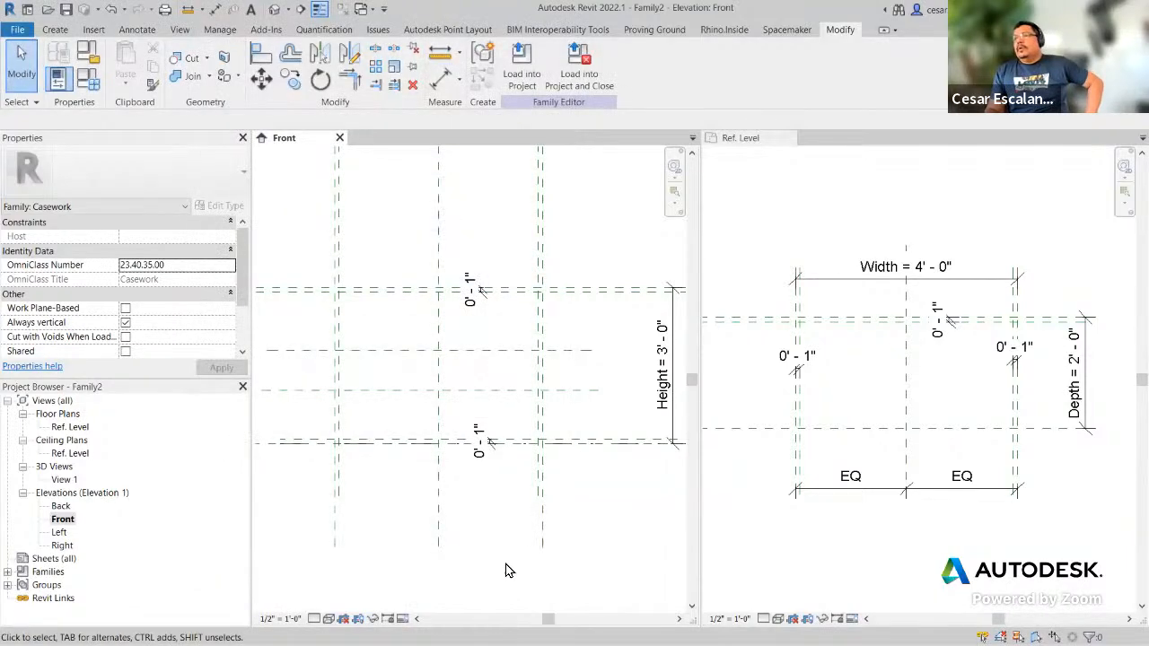
scroll(595, 528, "down", 1)
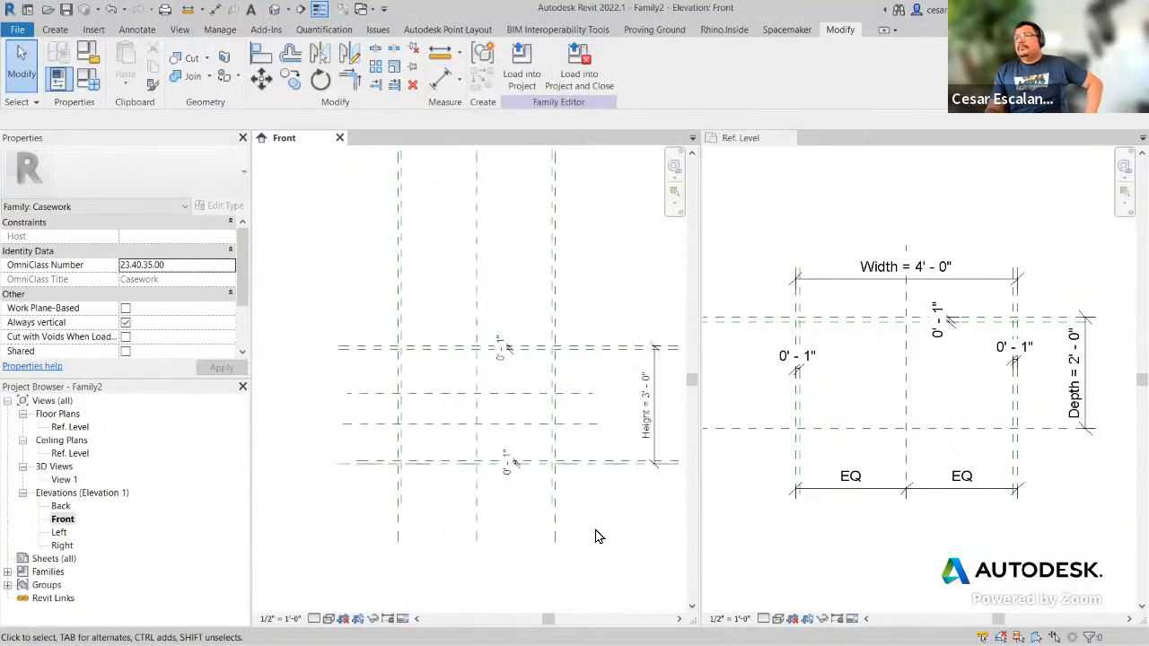
middle_click_drag(595, 529, 580, 560)
scroll(593, 529, "up", 1)
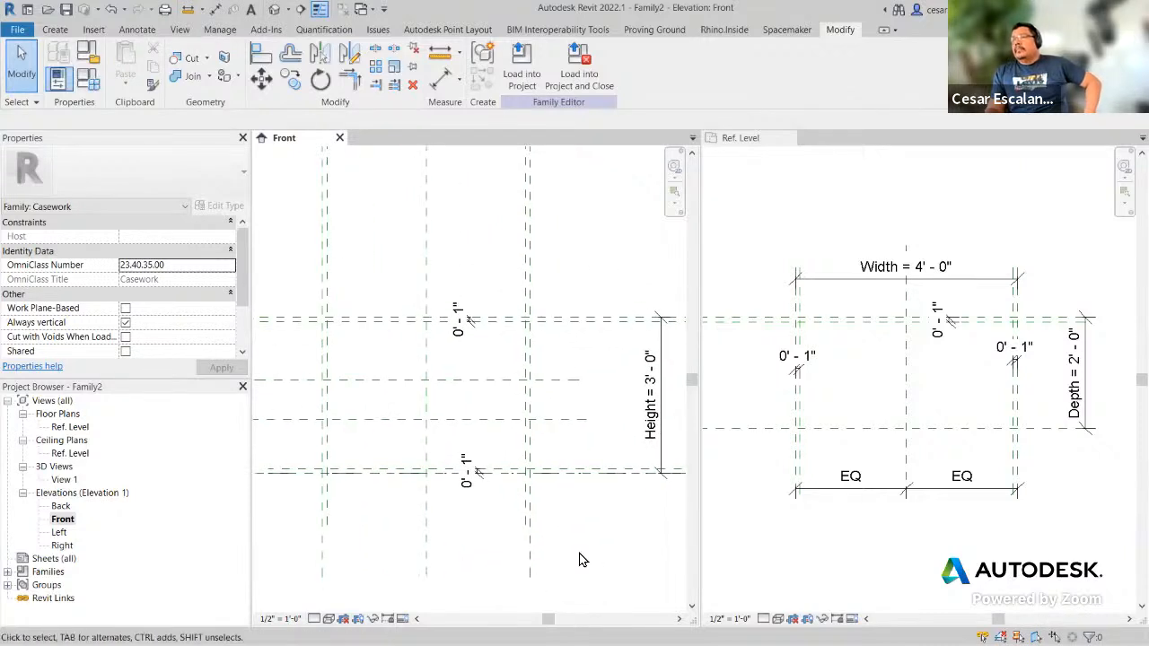
middle_click_drag(579, 449, 545, 466)
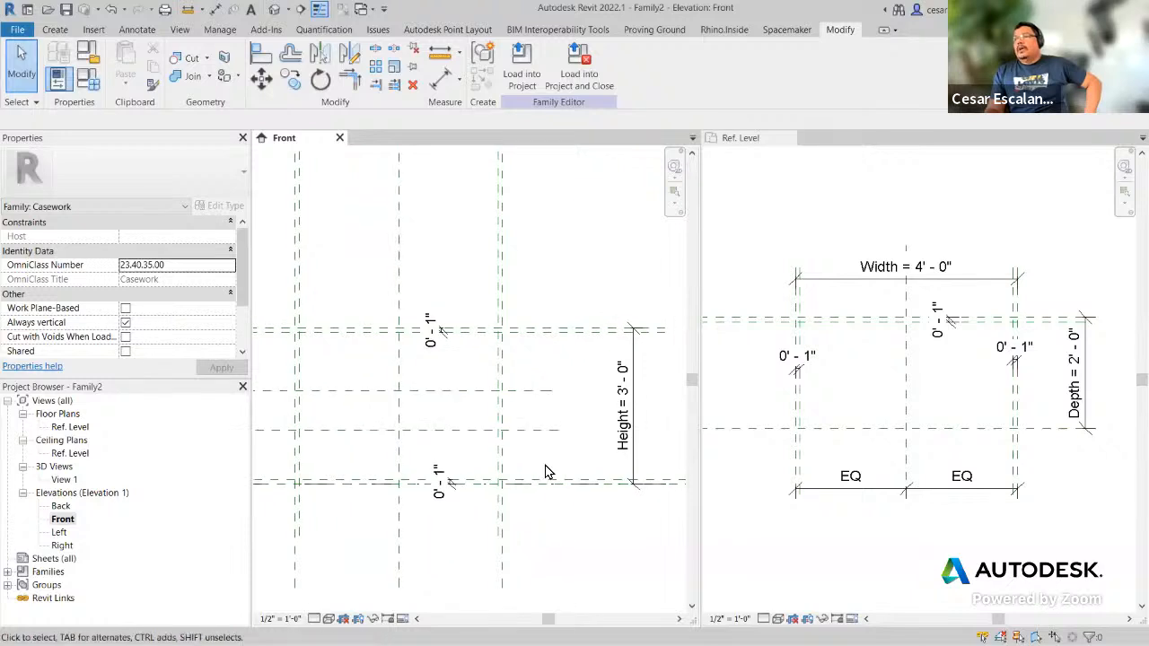
scroll(539, 525, "up", 1)
scroll(536, 528, "up", 1)
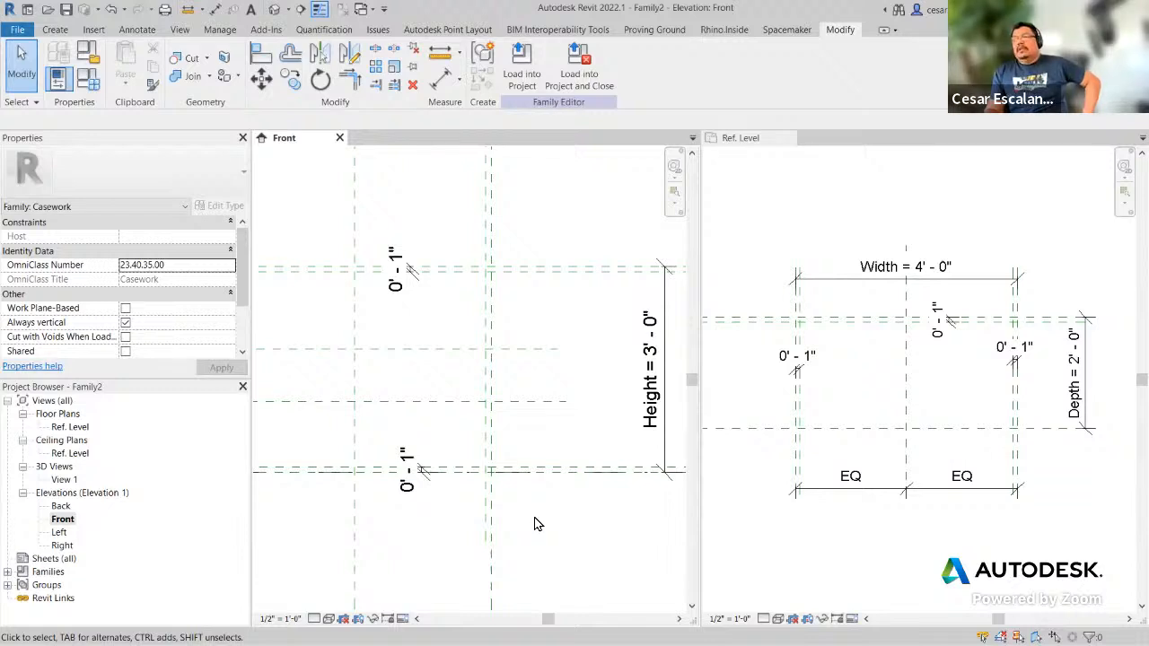
middle_click_drag(546, 526, 485, 532)
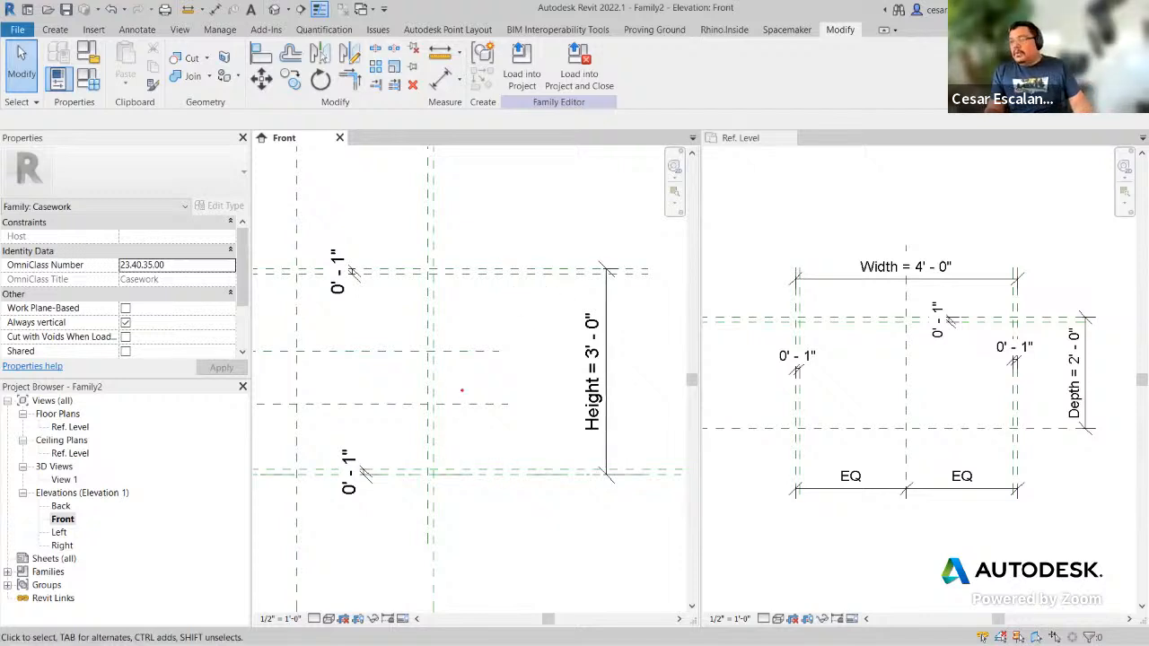
left_click_drag(462, 390, 458, 496)
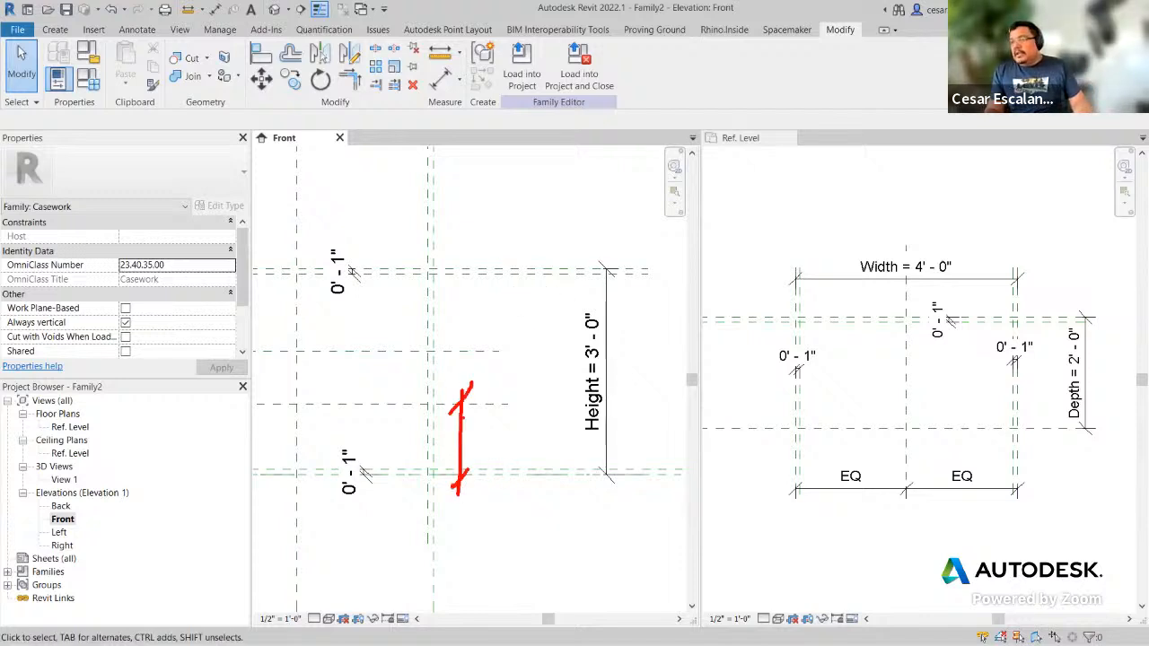
mouse_move(483, 421)
left_mouse_down()
mouse_move(468, 448)
mouse_move(506, 444)
left_mouse_up()
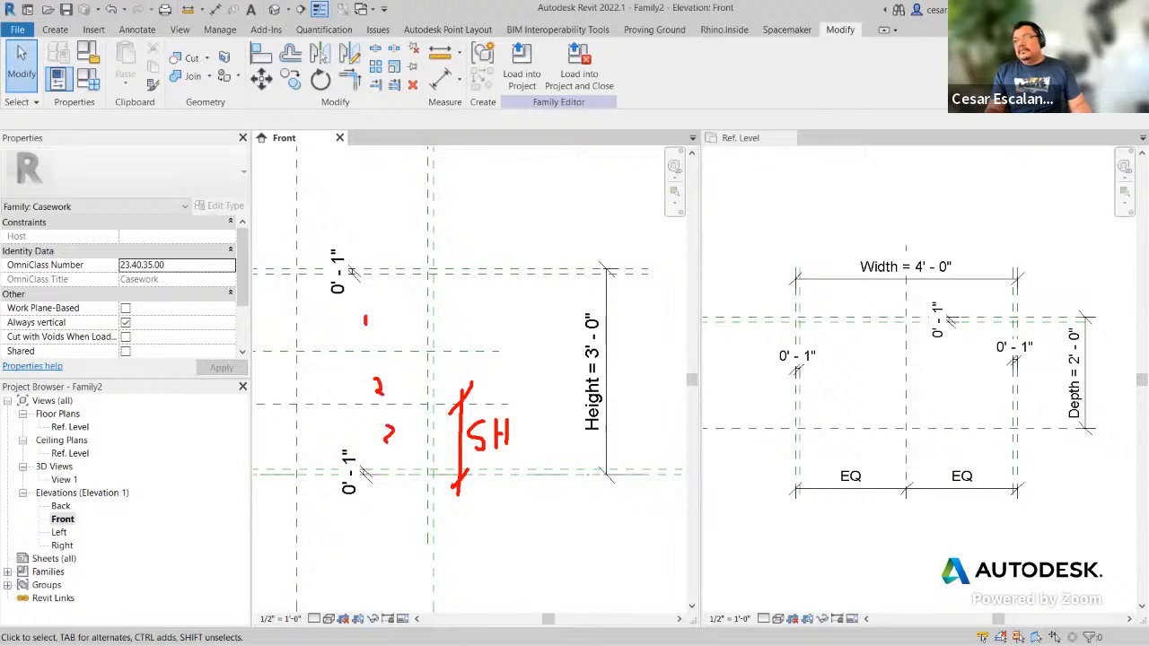
left_click_drag(387, 437, 378, 451)
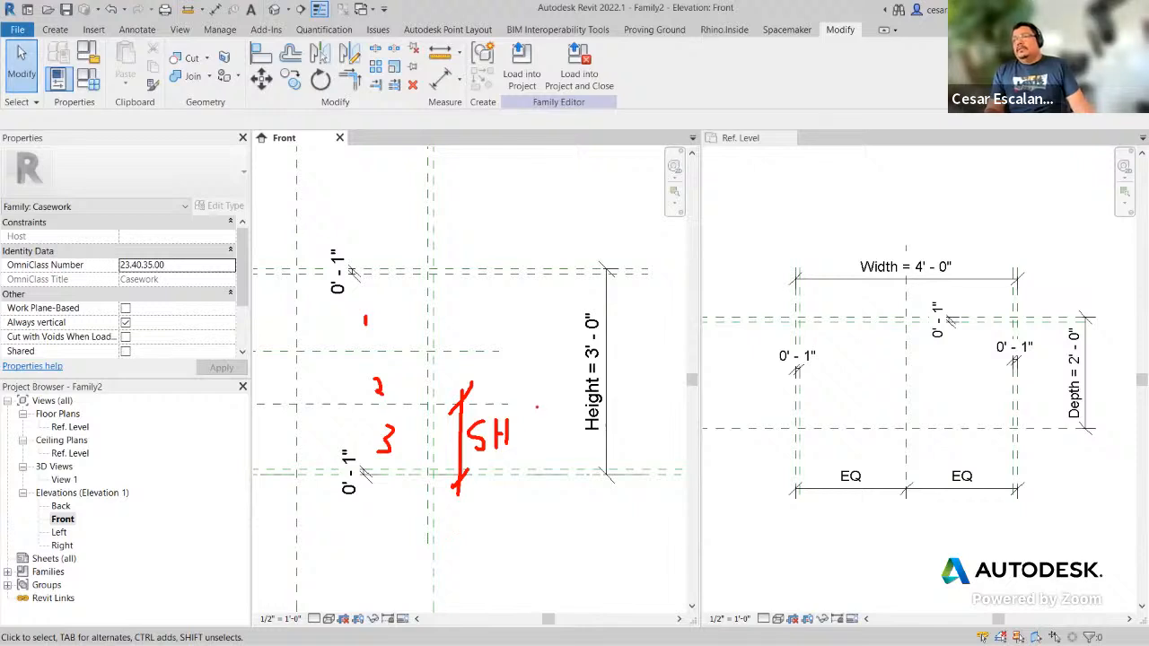
mouse_move(536, 407)
left_mouse_down()
mouse_move(463, 430)
mouse_move(525, 405)
left_mouse_up()
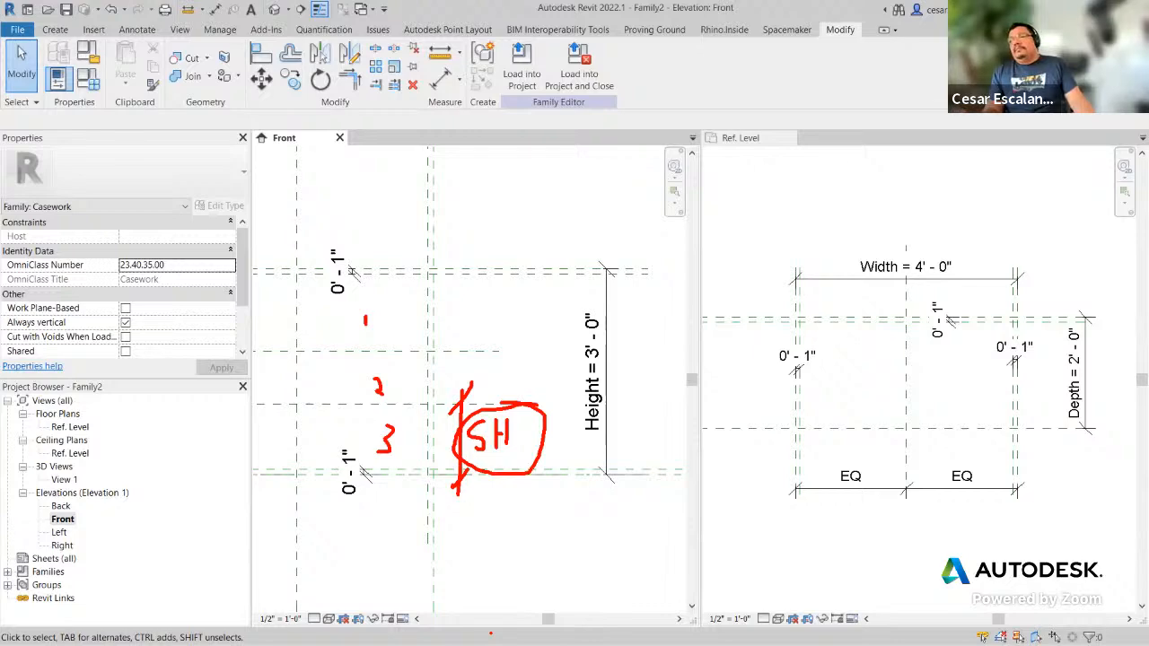
scroll(565, 438, "down", 2)
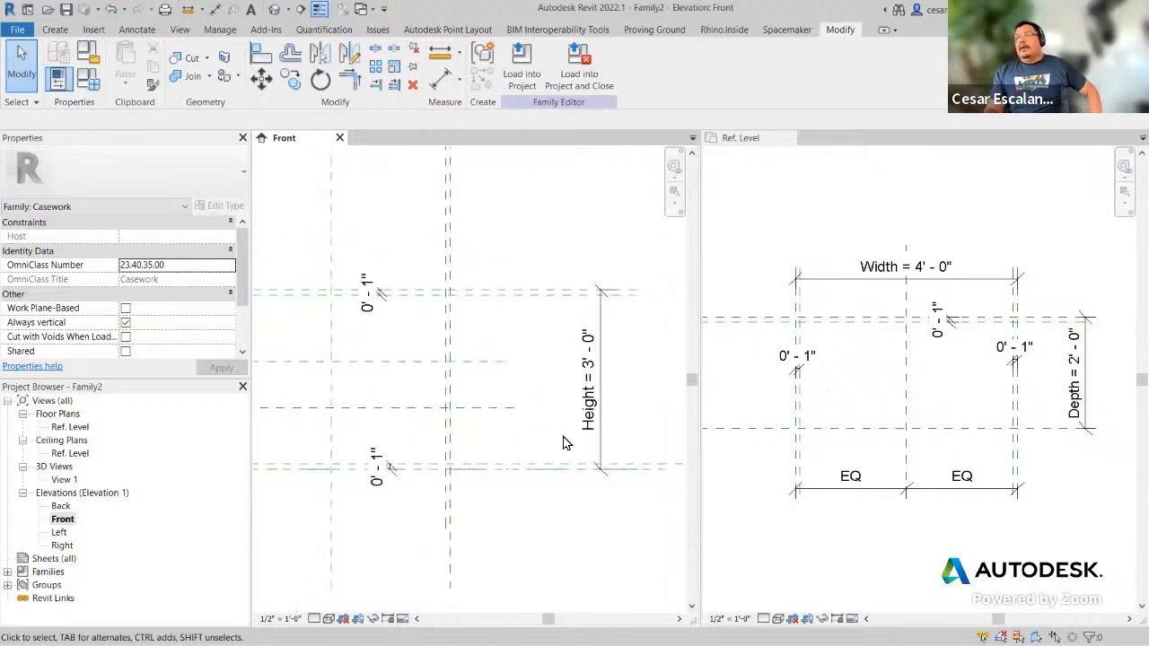
middle_click_drag(577, 462, 700, 472)
middle_click_drag(579, 538, 474, 533)
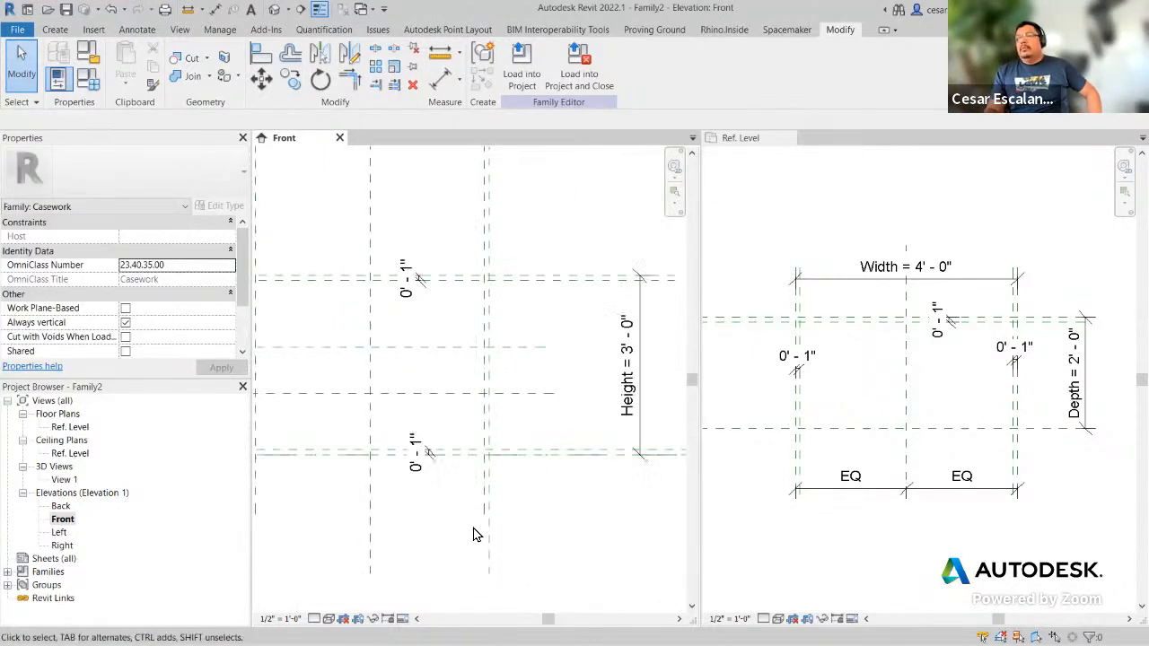
Step: Add a family type parameter named Shelf_H, with the Length type, grouped under Dimensions
left_click(90, 92)
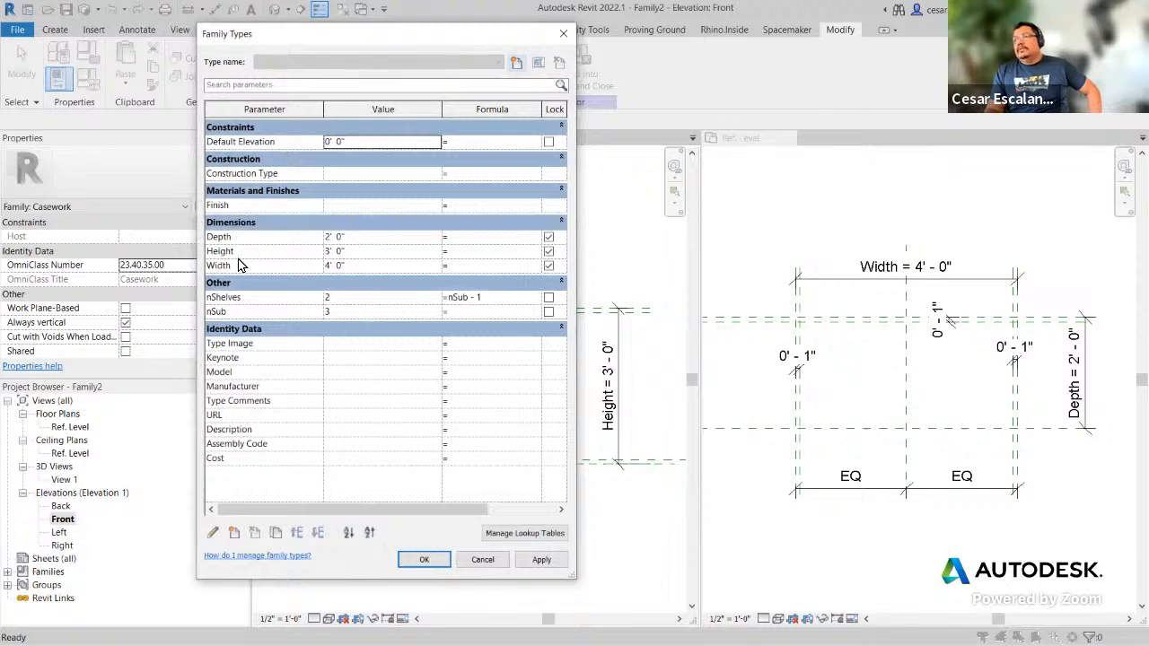
left_click(234, 536)
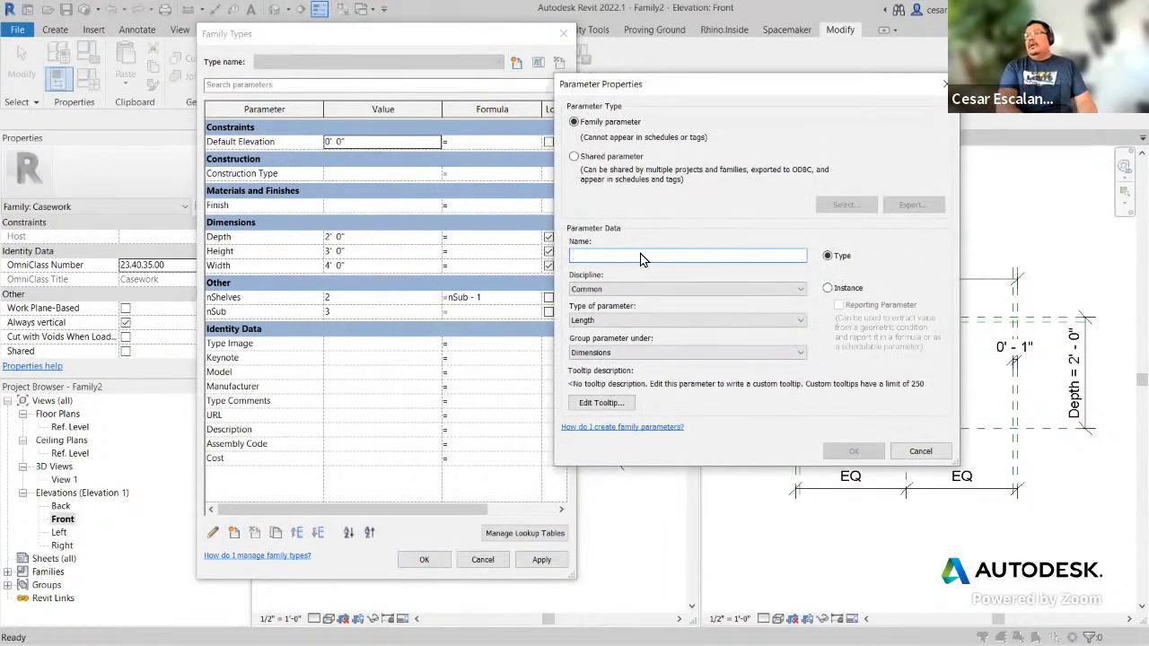
type("Shelf")
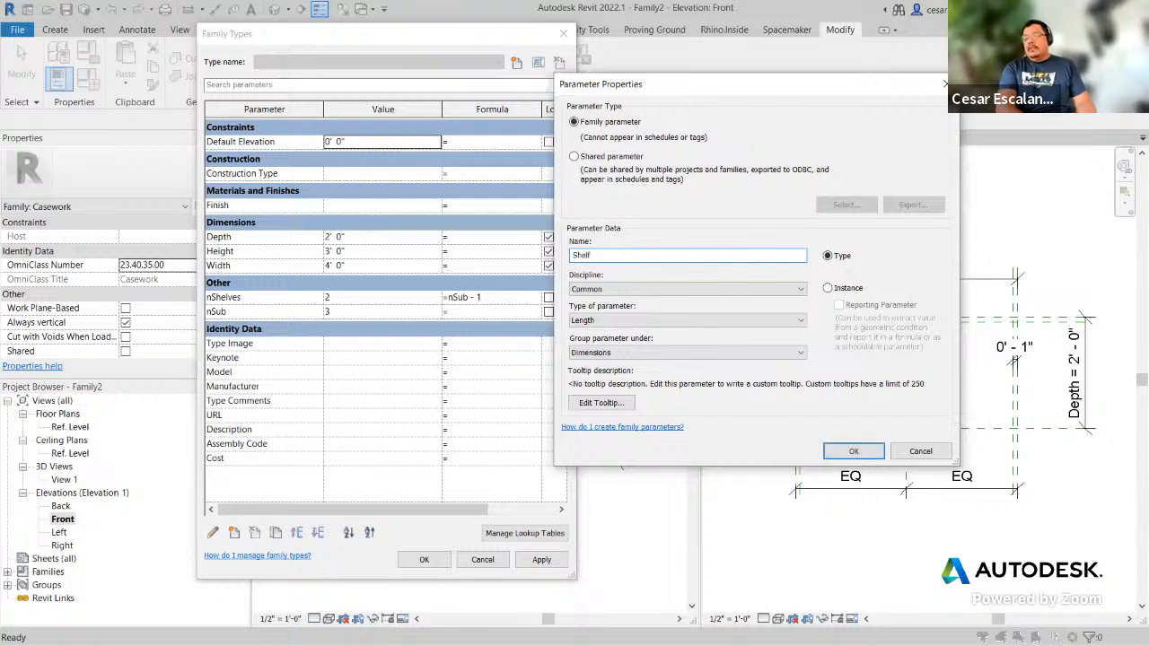
type("_")
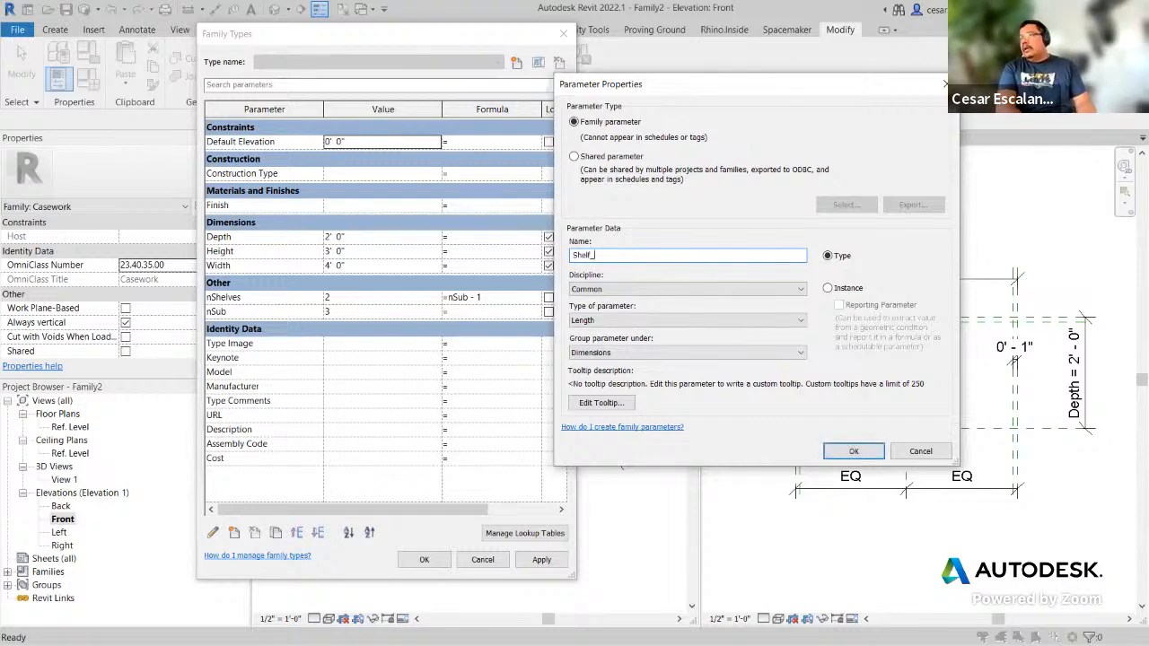
type("H")
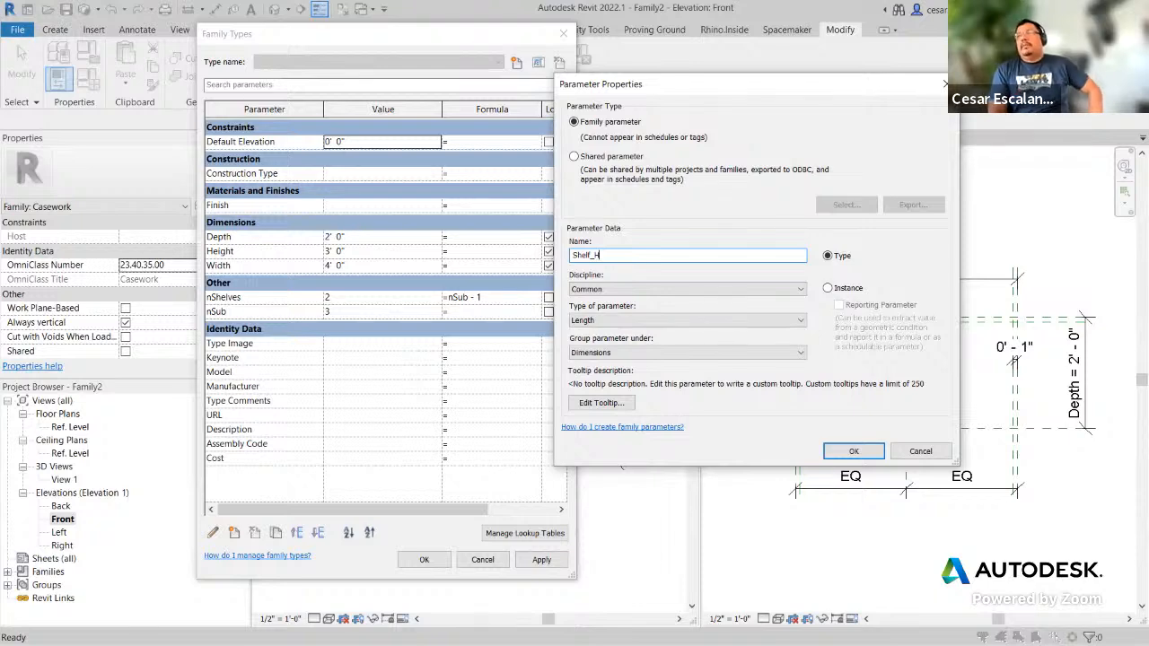
left_click(849, 452)
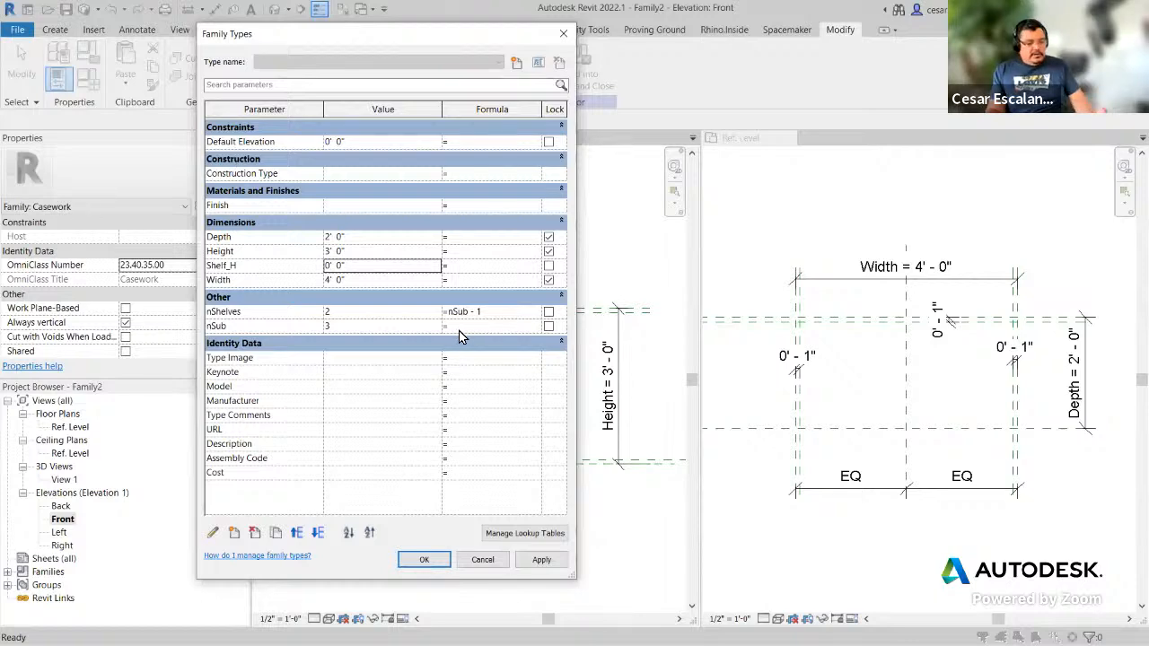
Step: Reorder the Dimensions parameters so that Width comes first, above Depth
left_click_drag(288, 516, 333, 546, "ctrl")
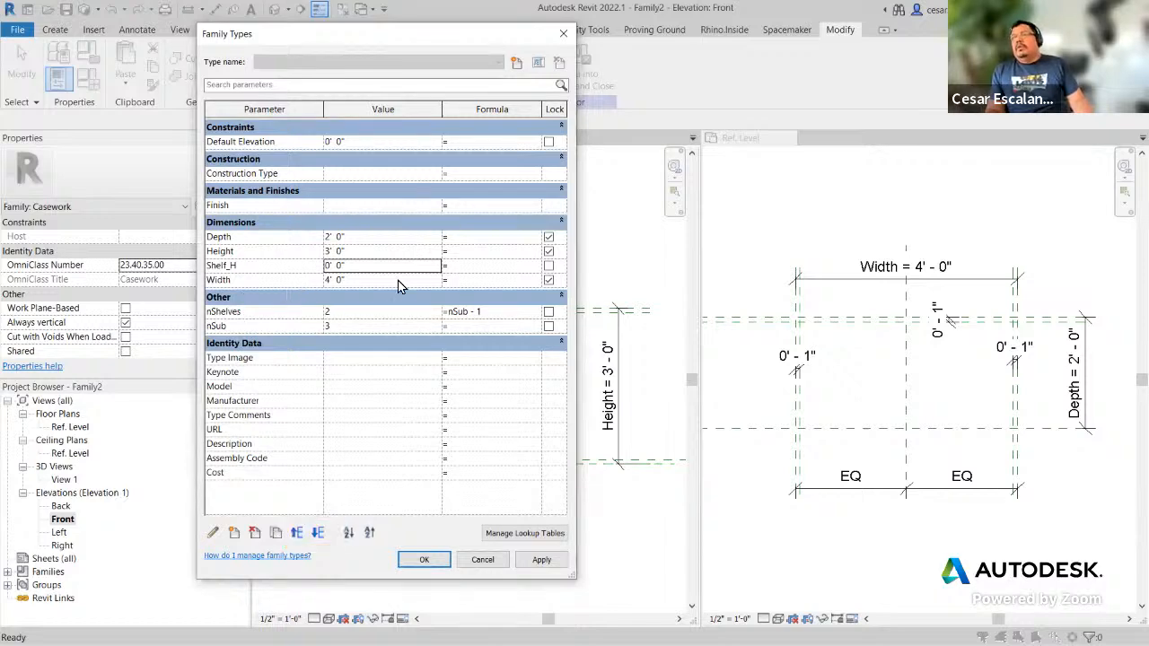
left_click(224, 282)
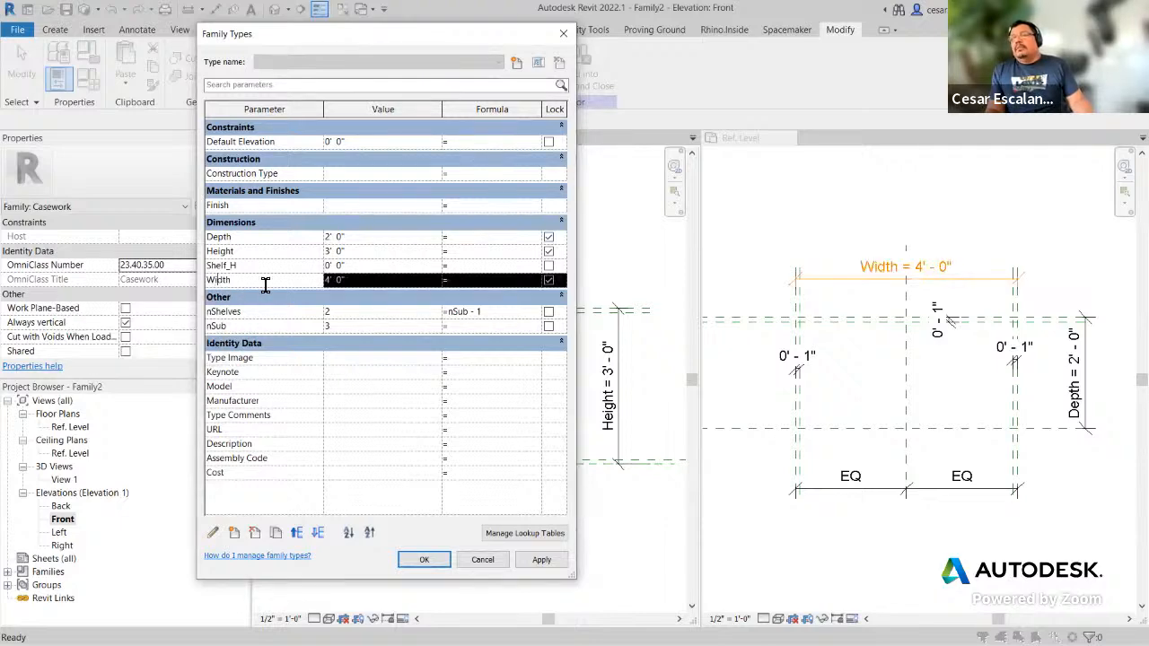
left_click(298, 535)
left_click(297, 534)
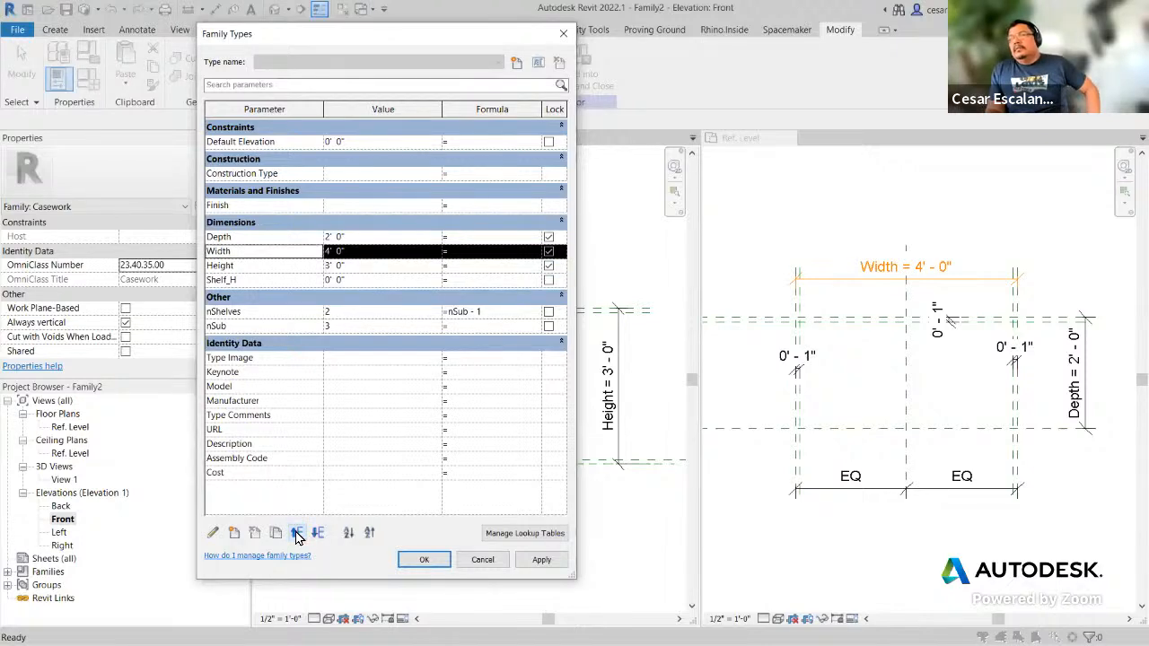
left_click(297, 534)
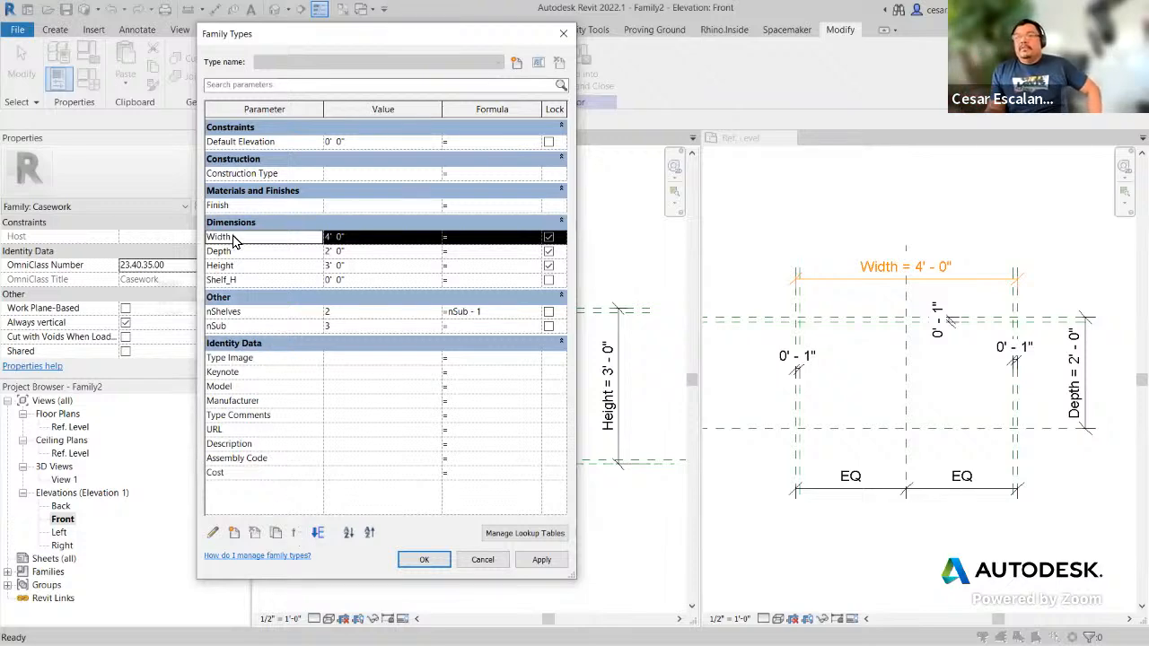
mouse_move(233, 240)
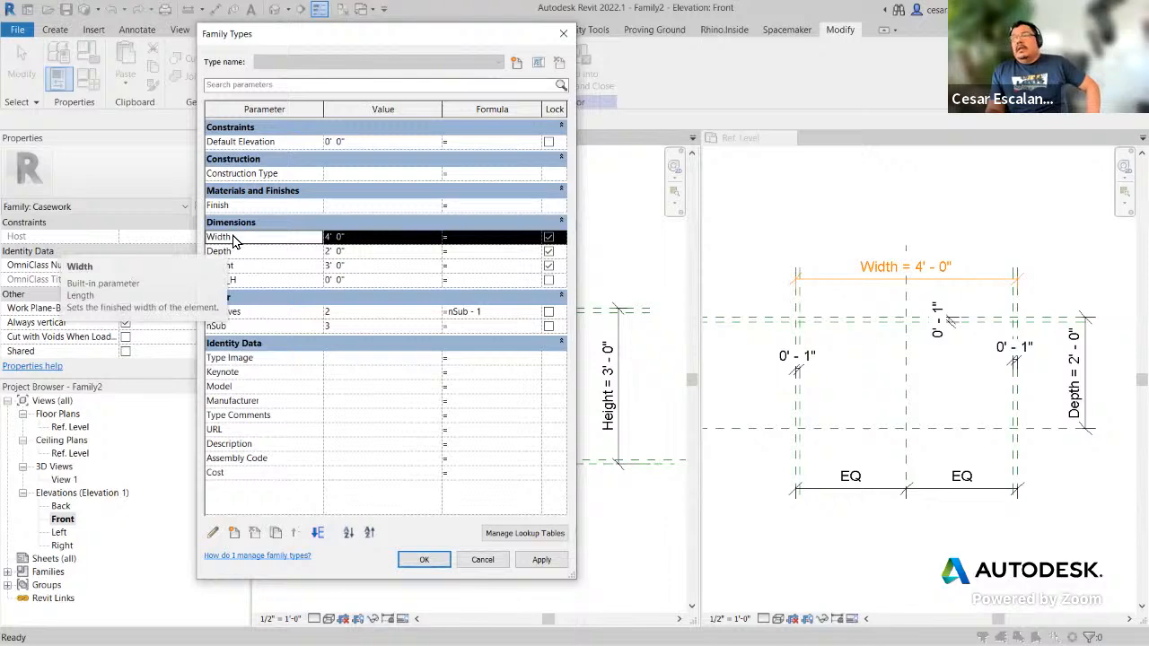
Step: Give Shelf_H the formula Height/nSub and apply it
left_click(233, 283)
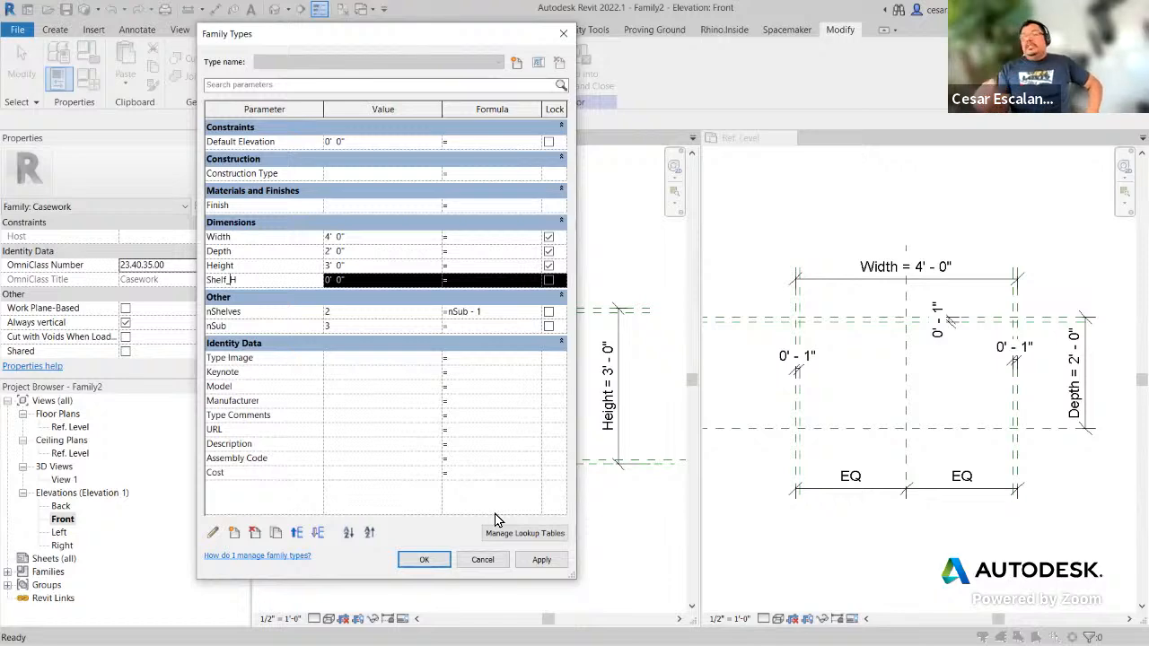
left_click(473, 280)
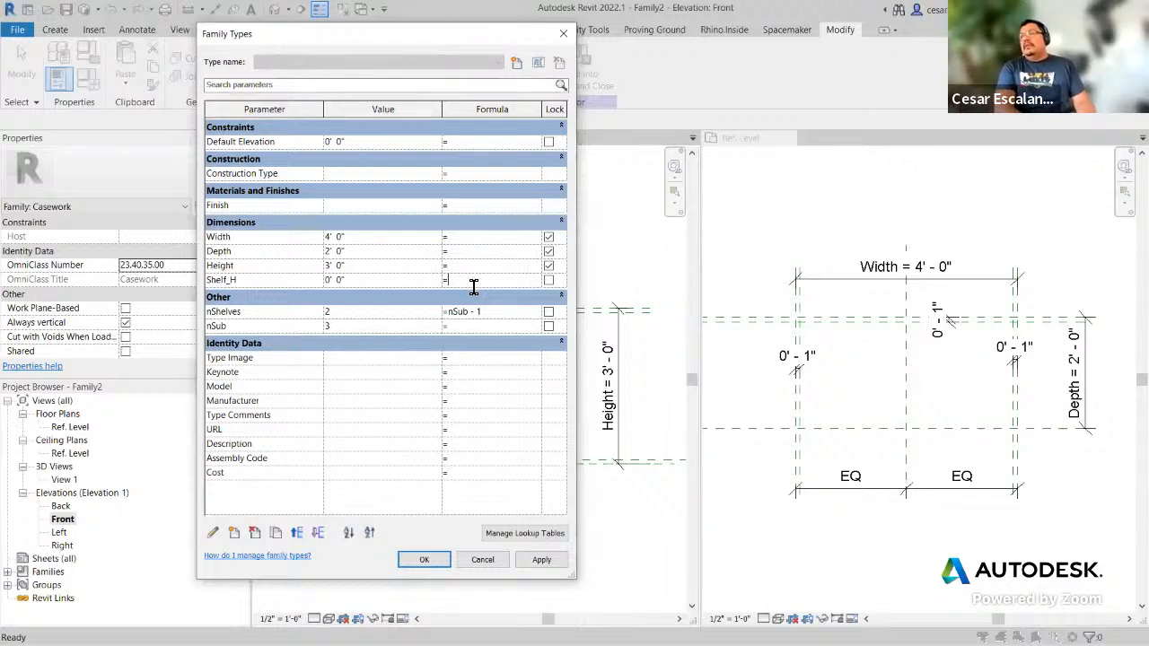
type("Height")
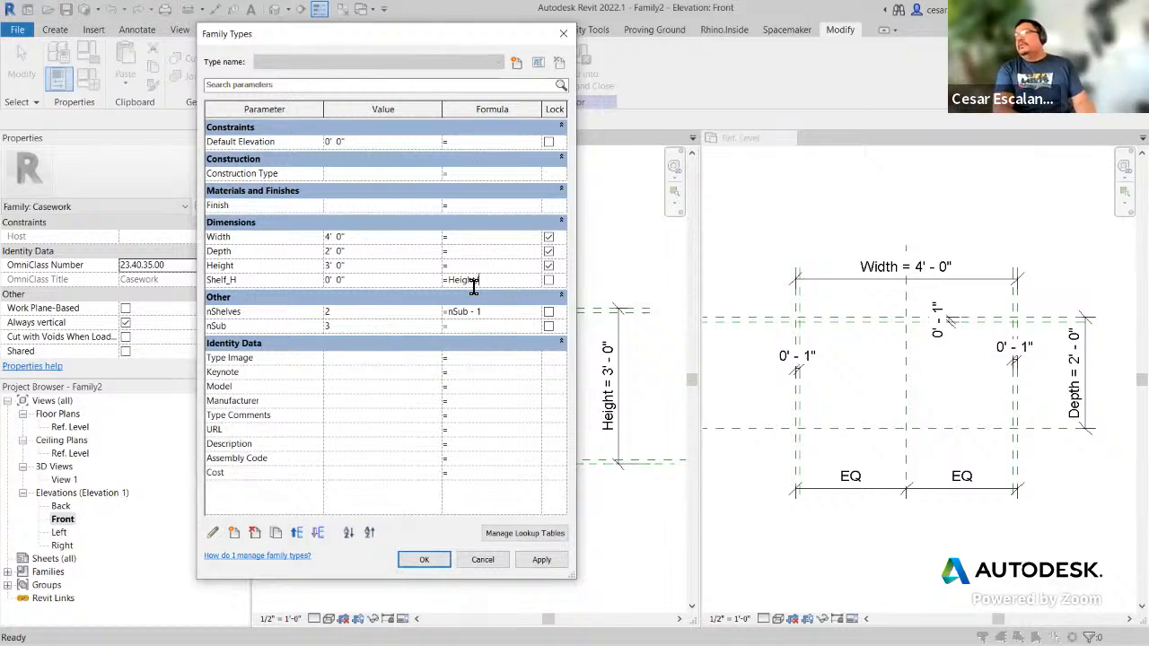
type("/nSub")
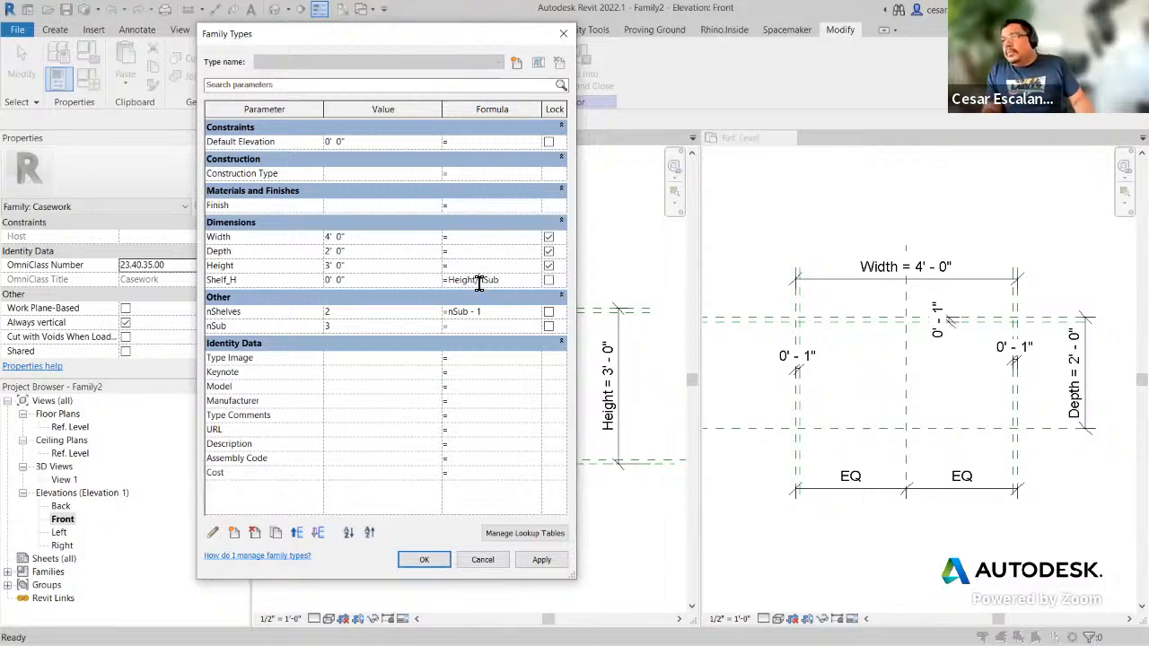
left_click_drag(478, 280, 505, 280)
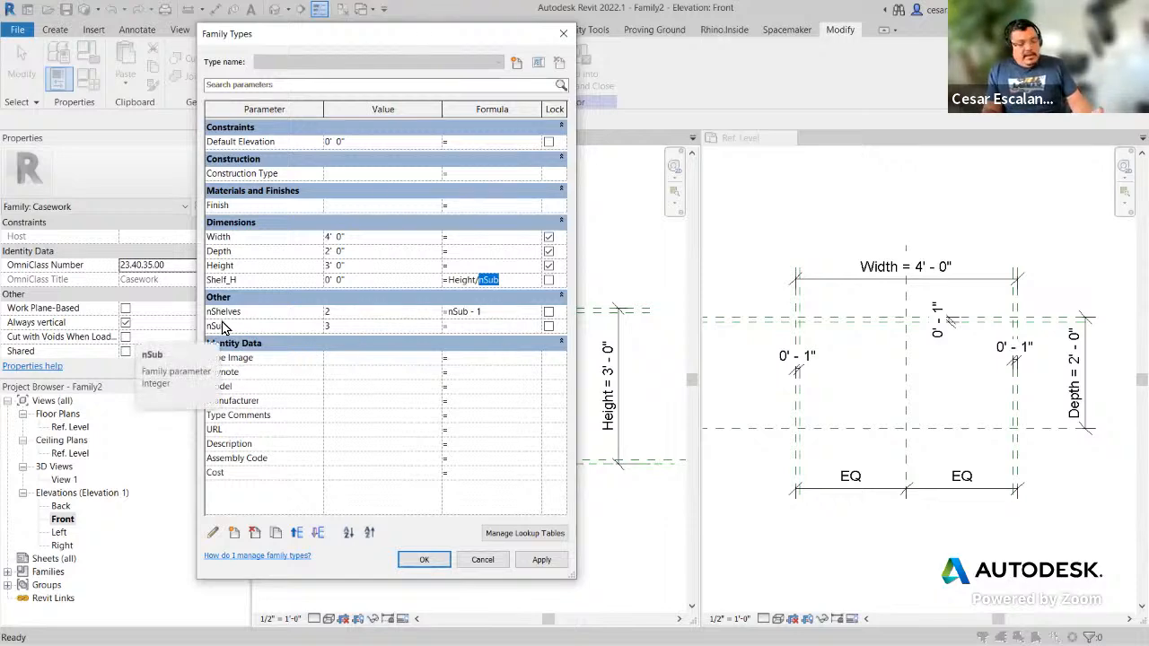
left_click_drag(198, 318, 240, 338)
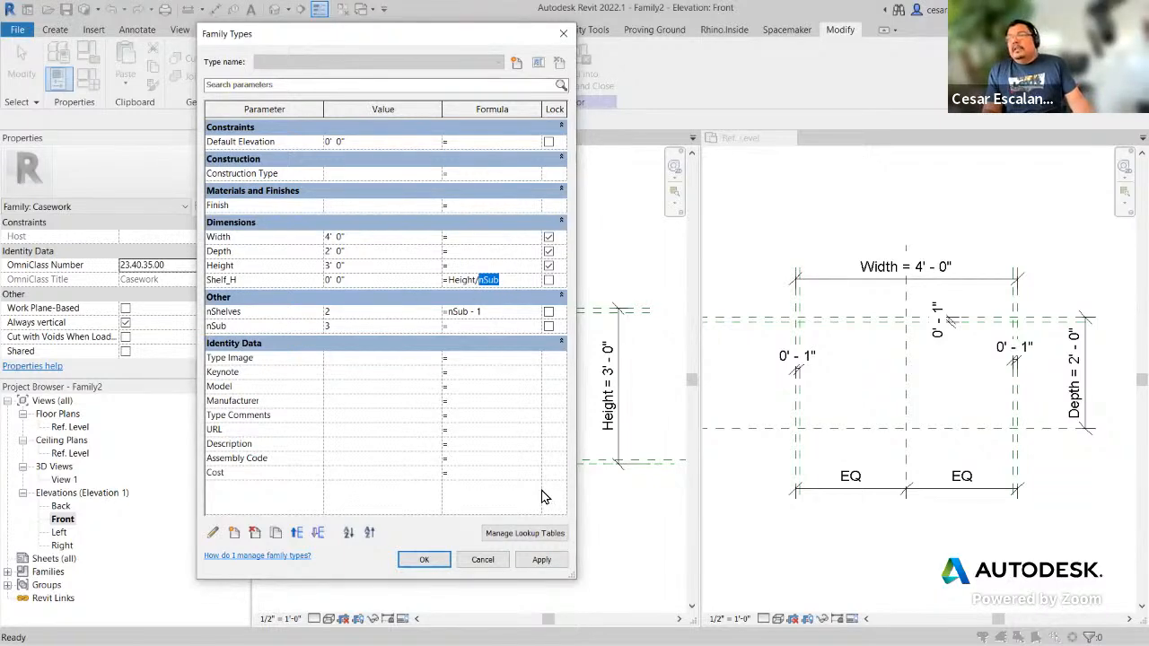
left_click(541, 560)
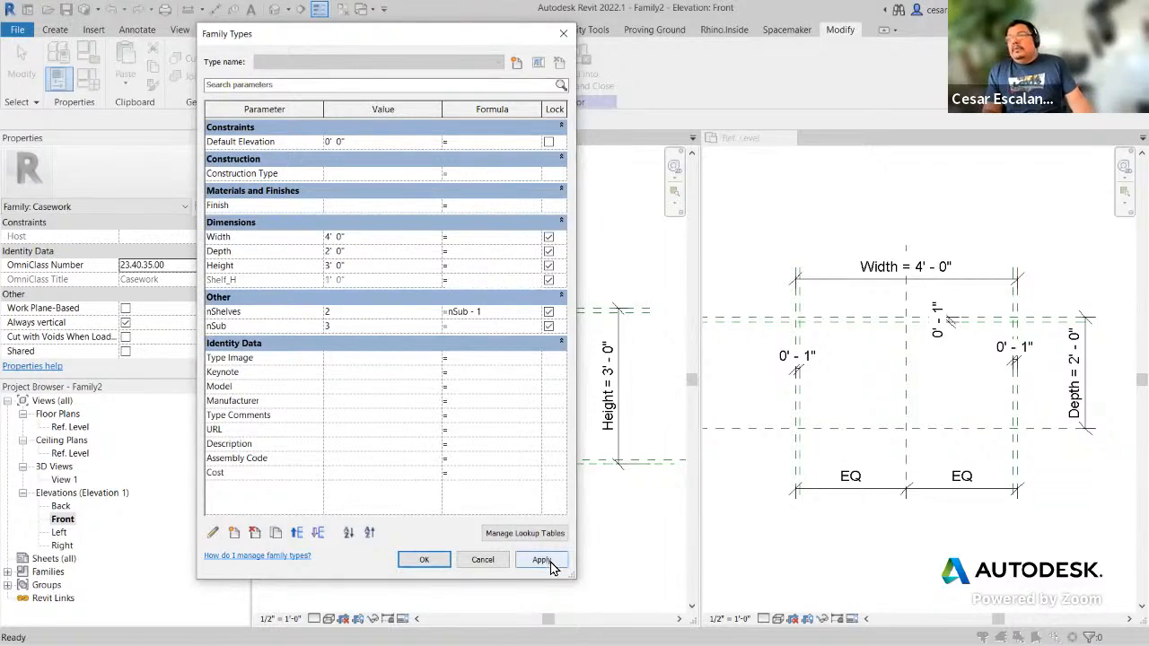
Step: Test the Shelf_H formula by applying Height values of 4' and 5' in turn
left_click(366, 267)
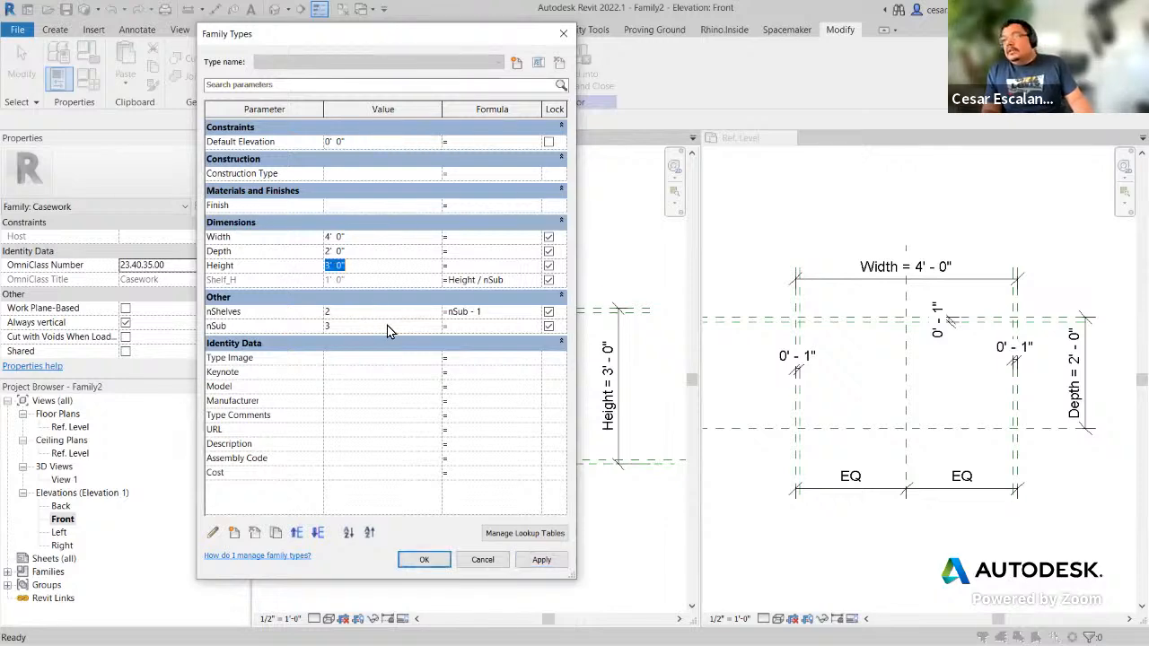
type("4")
left_click(542, 560)
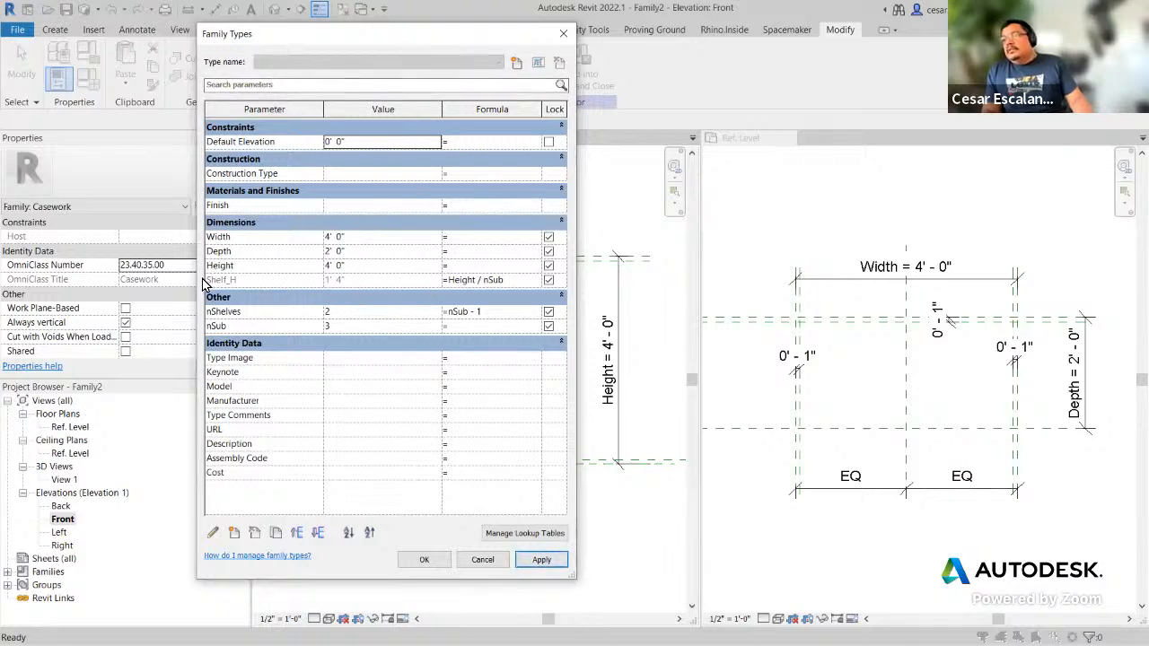
left_click(351, 266)
type("5")
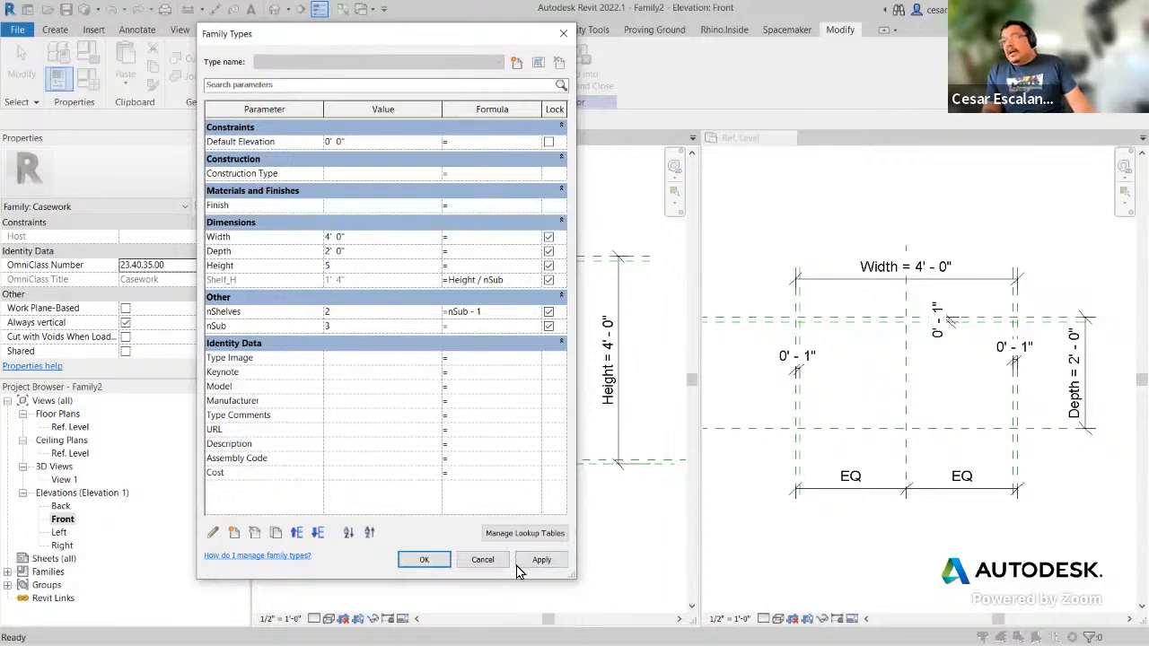
left_click(542, 559)
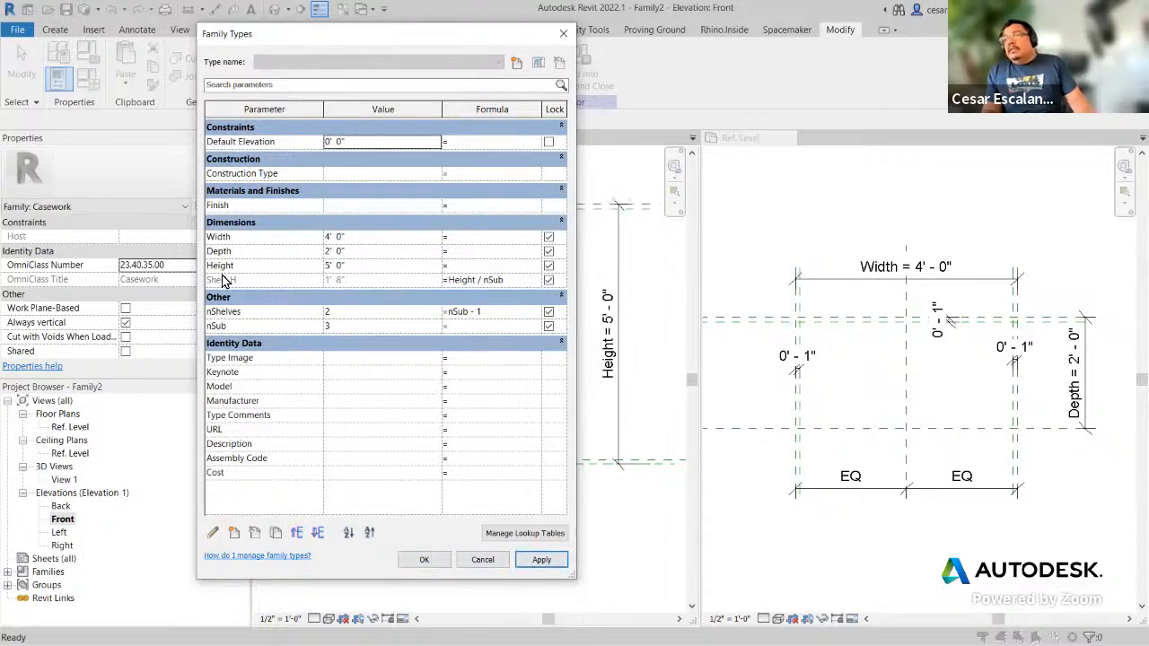
Step: Set Height to 3' and accept the family type changes
left_click(355, 266)
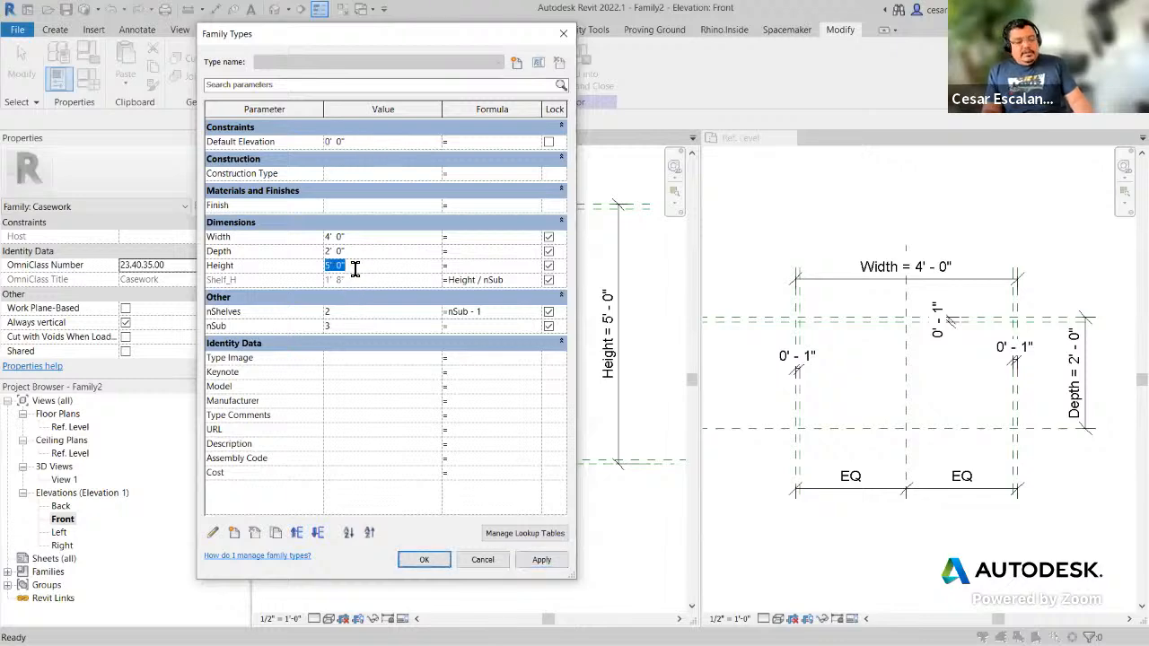
type("3")
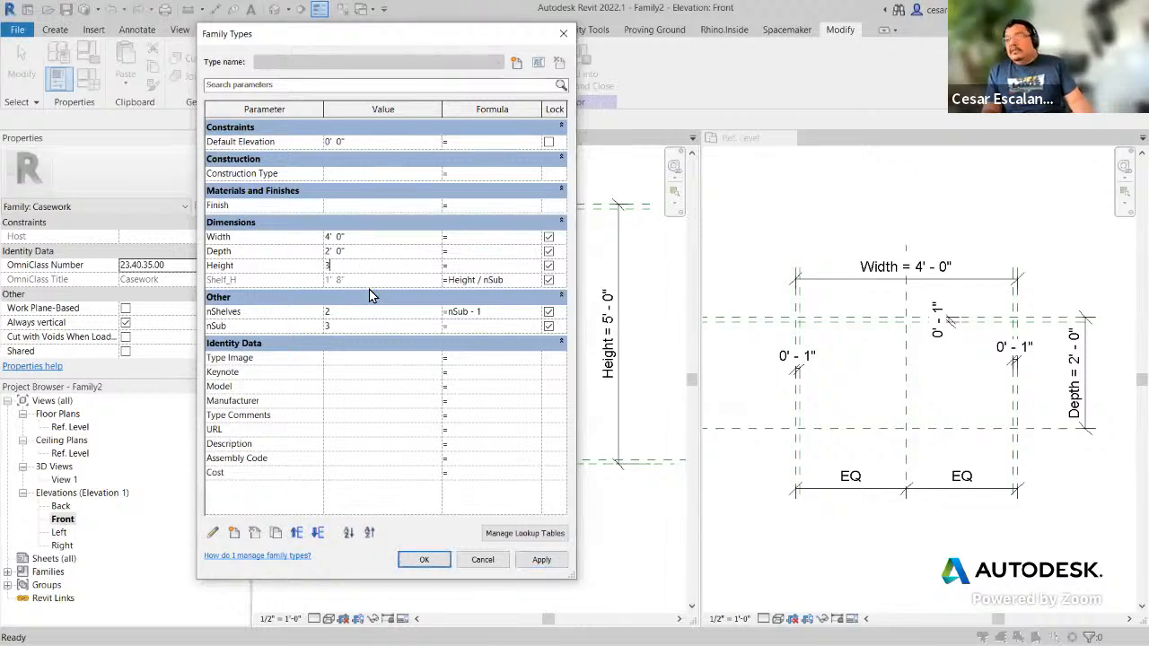
left_click(542, 559)
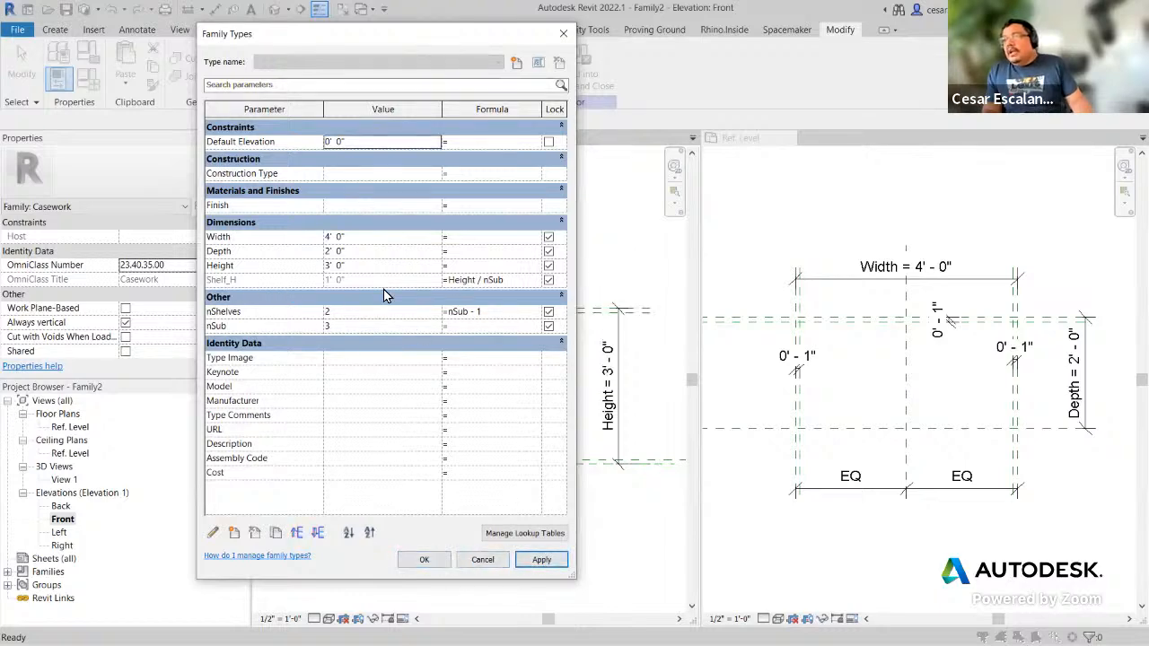
left_click(420, 557)
Step: Place an aligned dimension in the Front elevation from the Ref. Level to the lower shelf reference plane
middle_click_drag(592, 547, 666, 586)
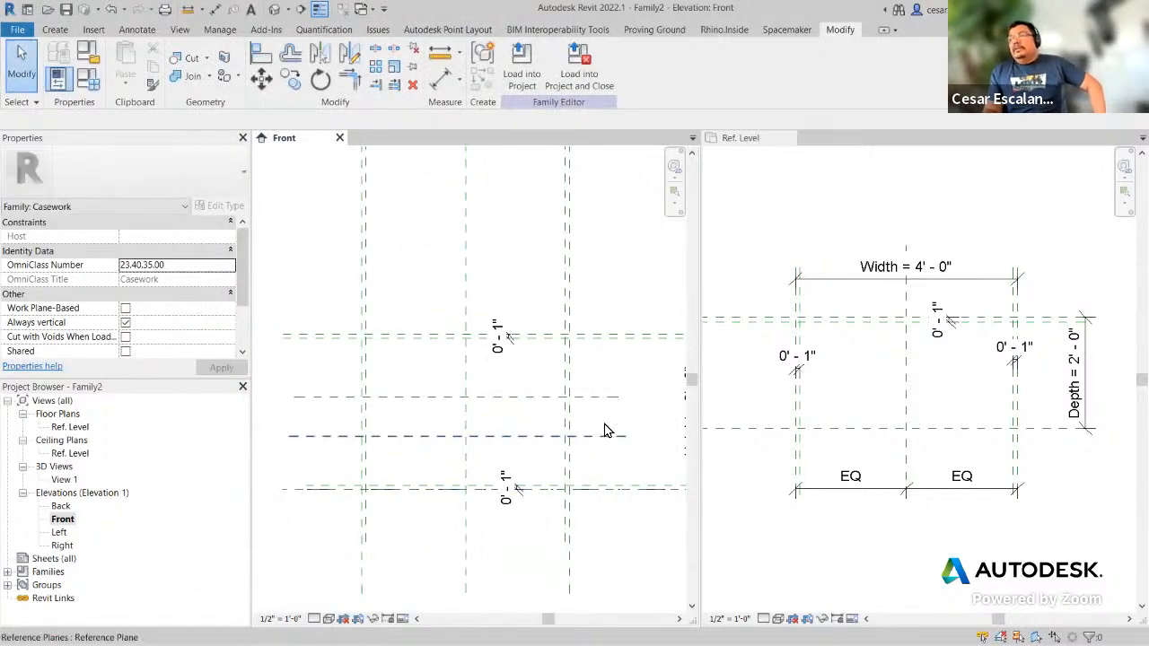
middle_click_drag(619, 523, 614, 497)
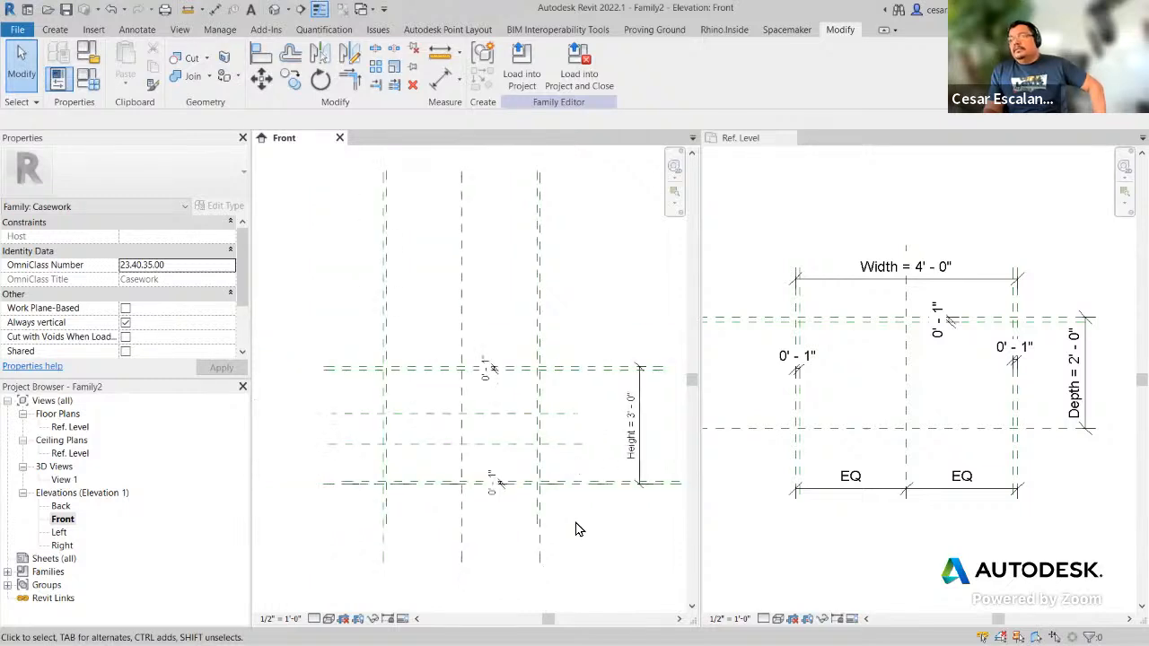
scroll(585, 539, "up", 2)
scroll(654, 451, "up", 2)
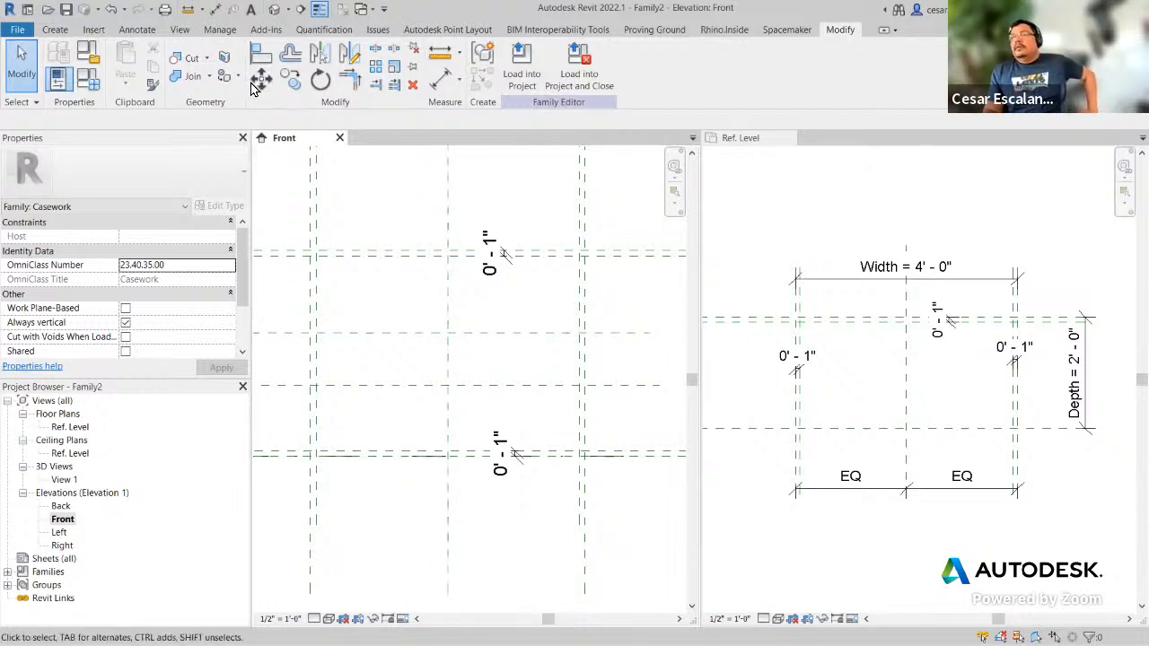
left_click(217, 14)
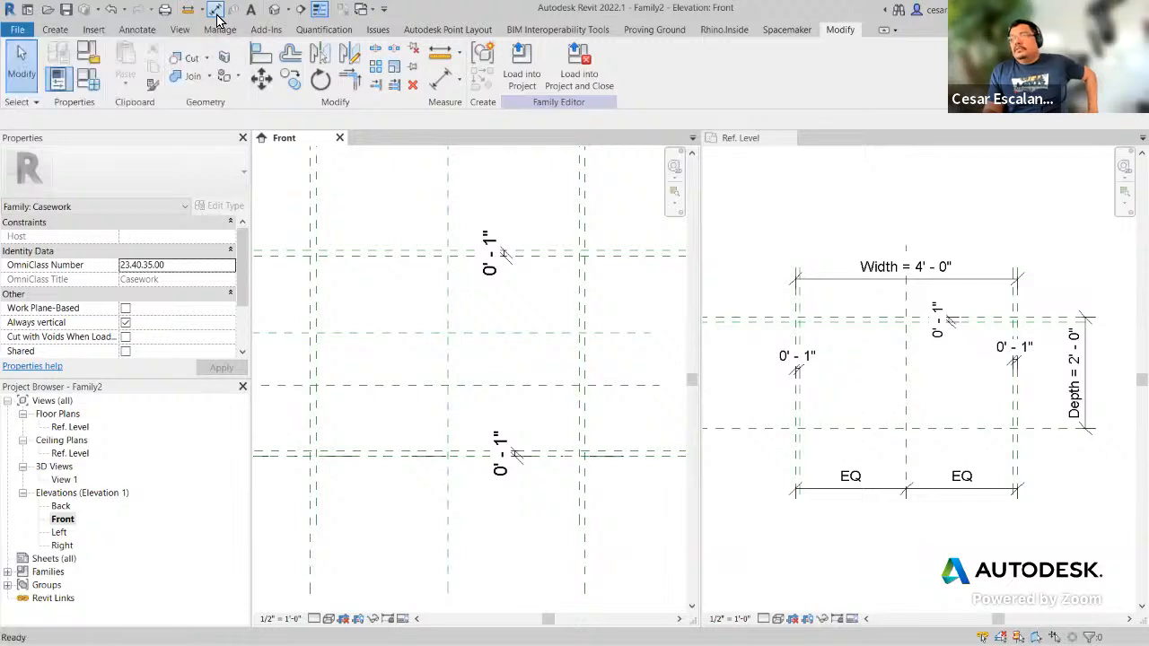
middle_click_drag(517, 445, 325, 494)
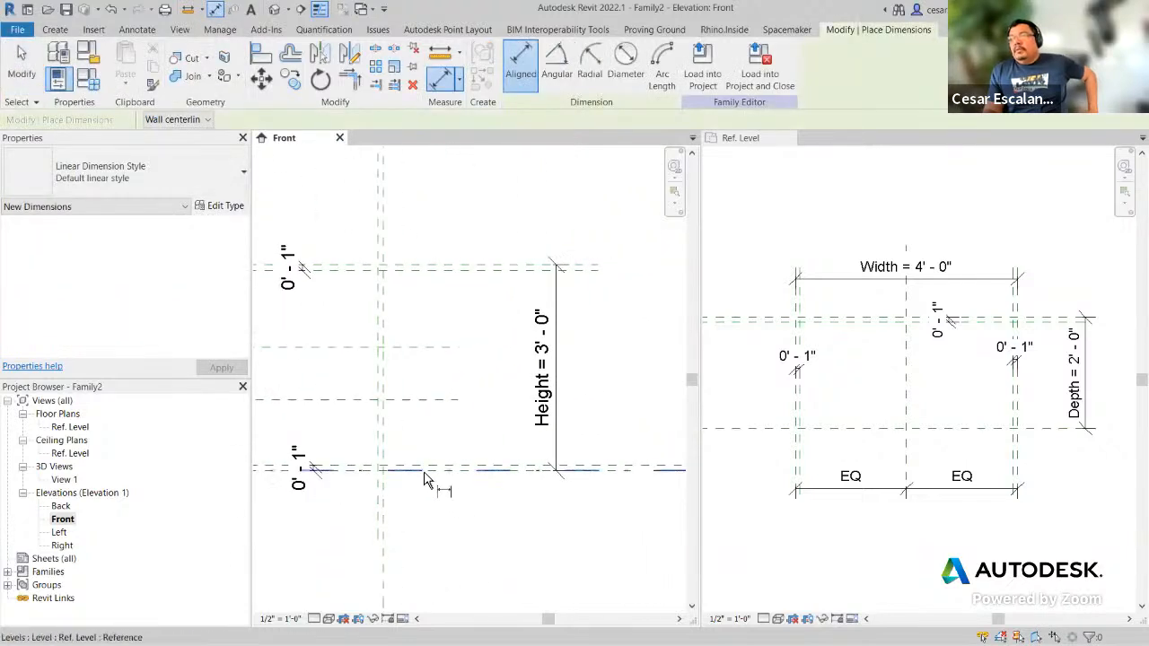
left_click(428, 477)
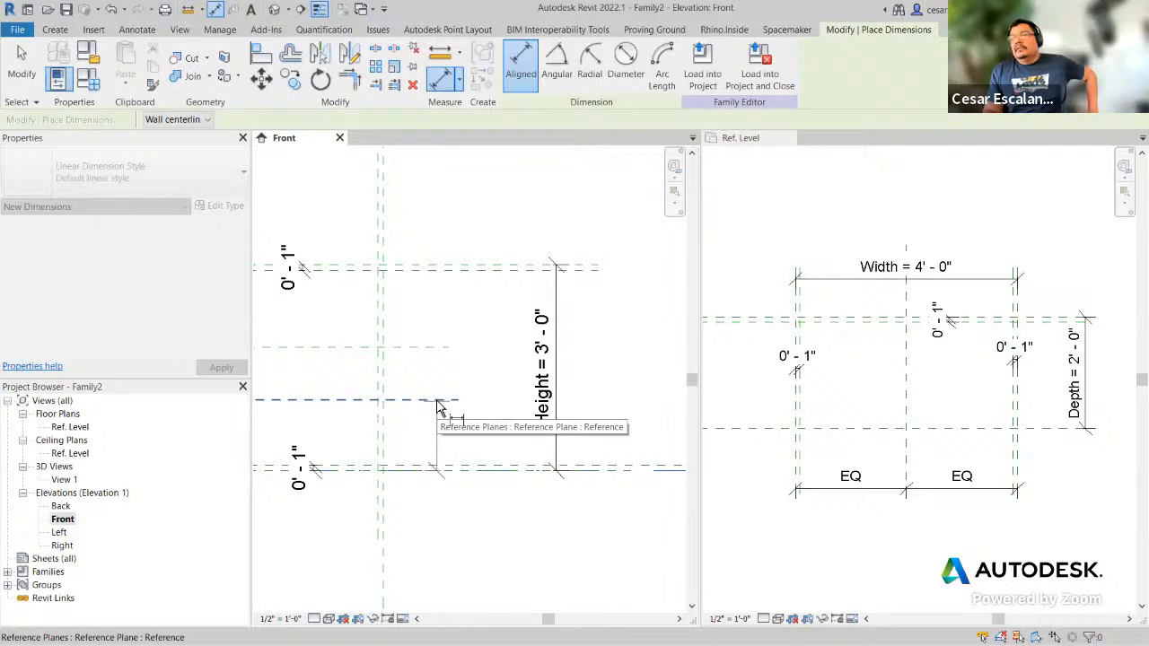
left_click(437, 404)
left_click(423, 446)
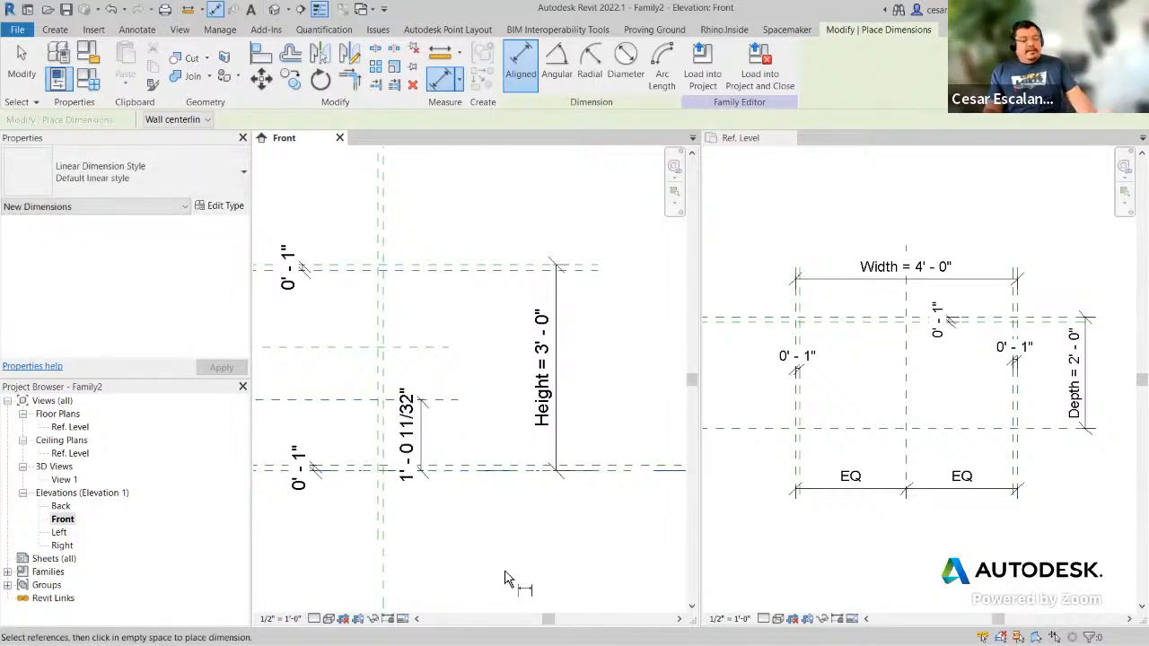
key("Escape")
key("Escape")
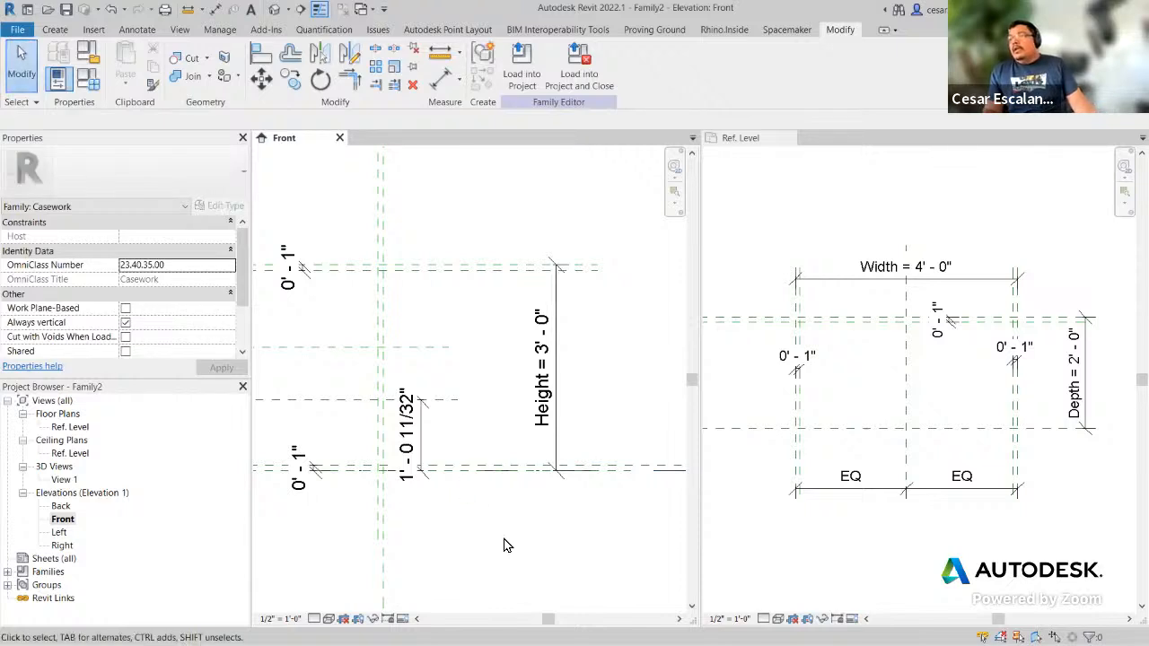
Step: Label the dimension between the Ref. Level and the lower shelf plane with the Shelf_H parameter
middle_click_drag(508, 545, 345, 541)
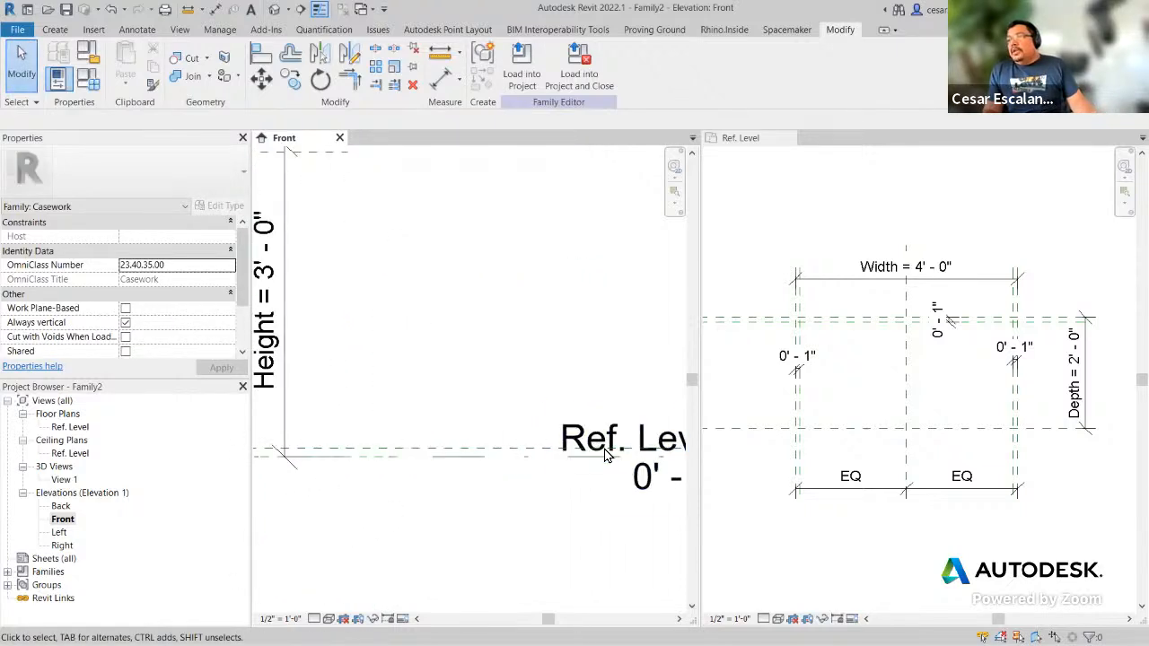
scroll(654, 489, "down", 1)
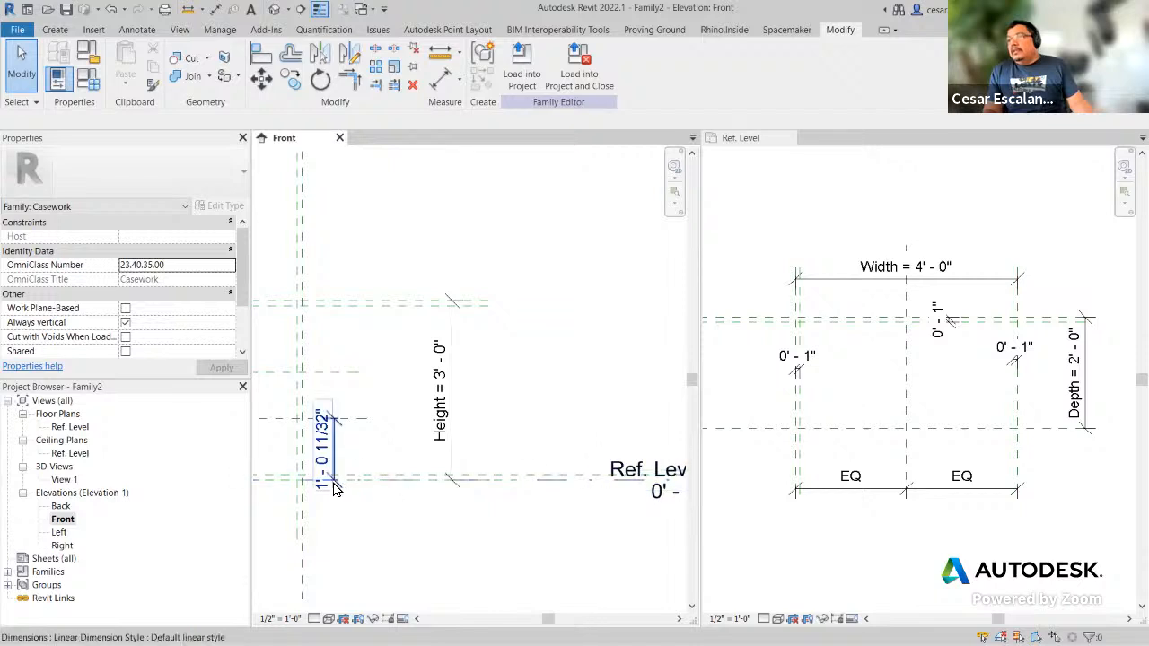
middle_click_drag(413, 510, 539, 546)
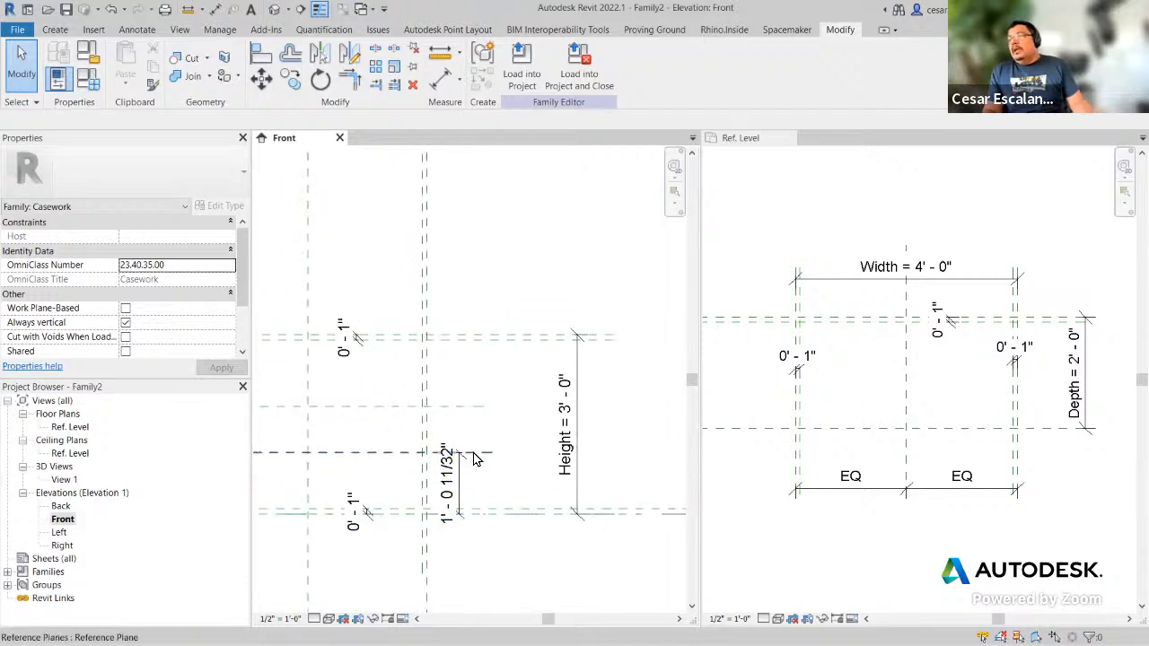
scroll(496, 578, "up", 1)
middle_click_drag(507, 587, 589, 596)
left_click(531, 492)
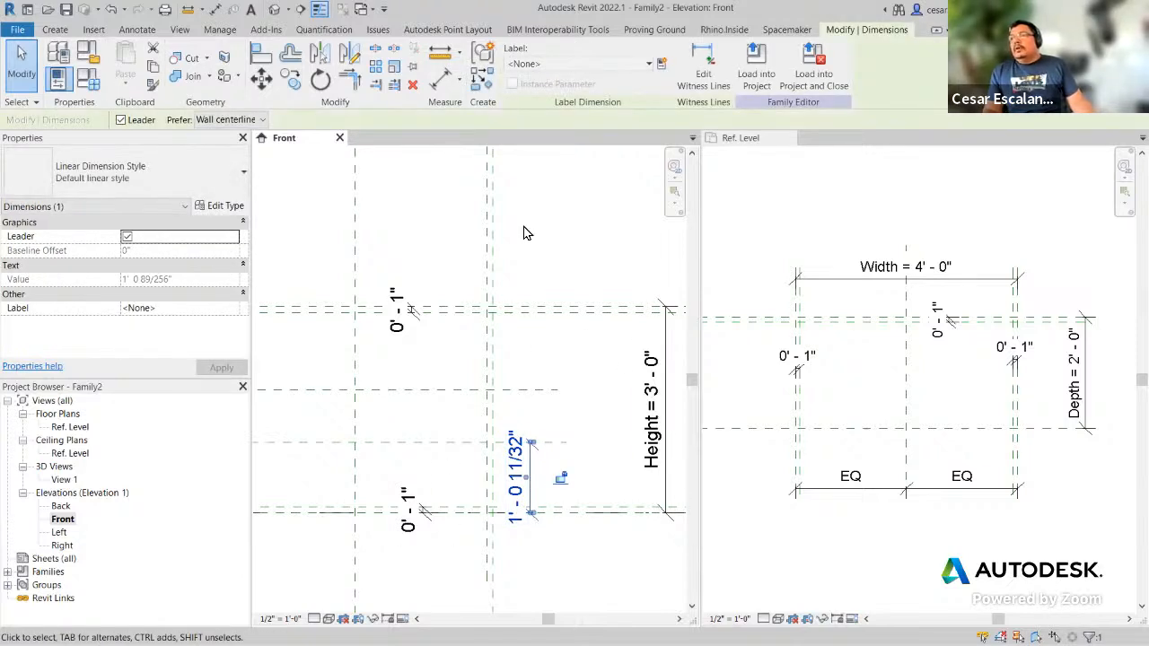
left_click(618, 65)
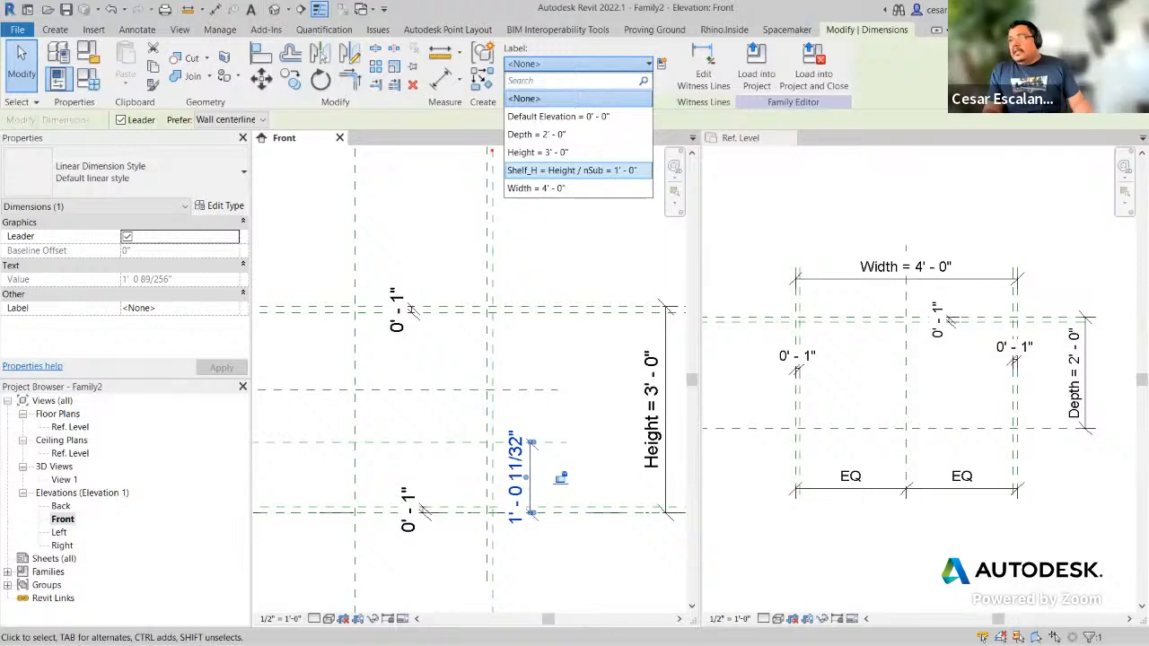
left_click_drag(499, 163, 649, 183, "ctrl")
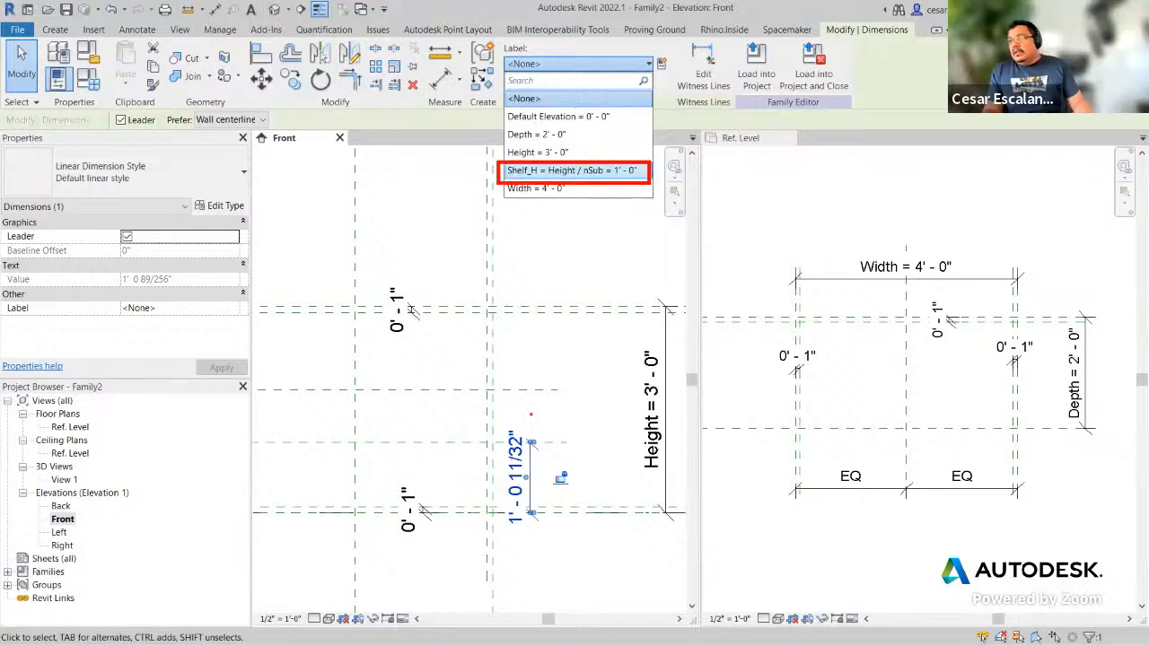
mouse_move(531, 414)
left_mouse_down()
mouse_move(537, 557)
mouse_move(524, 416)
left_mouse_up()
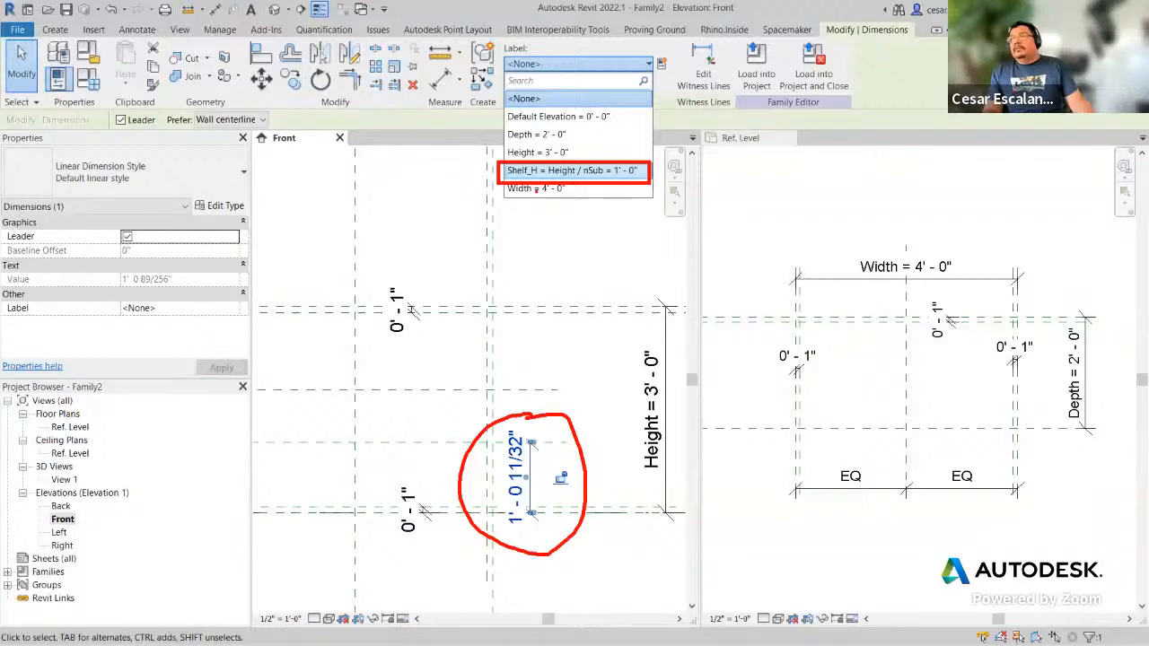
left_click(581, 68)
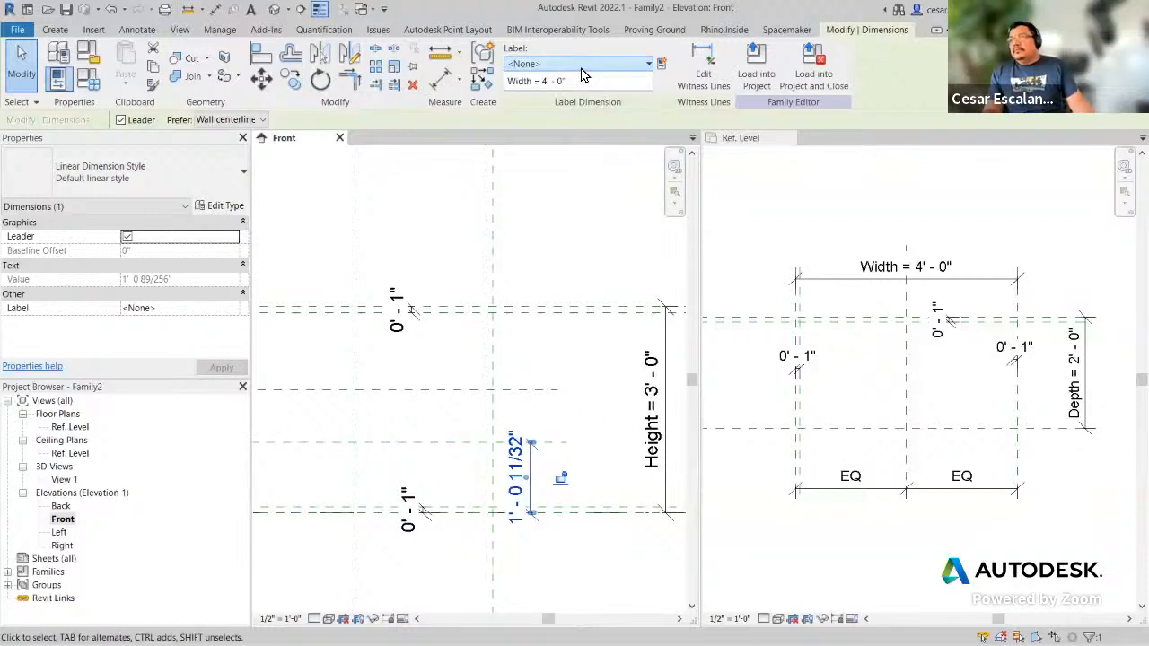
left_click(575, 167)
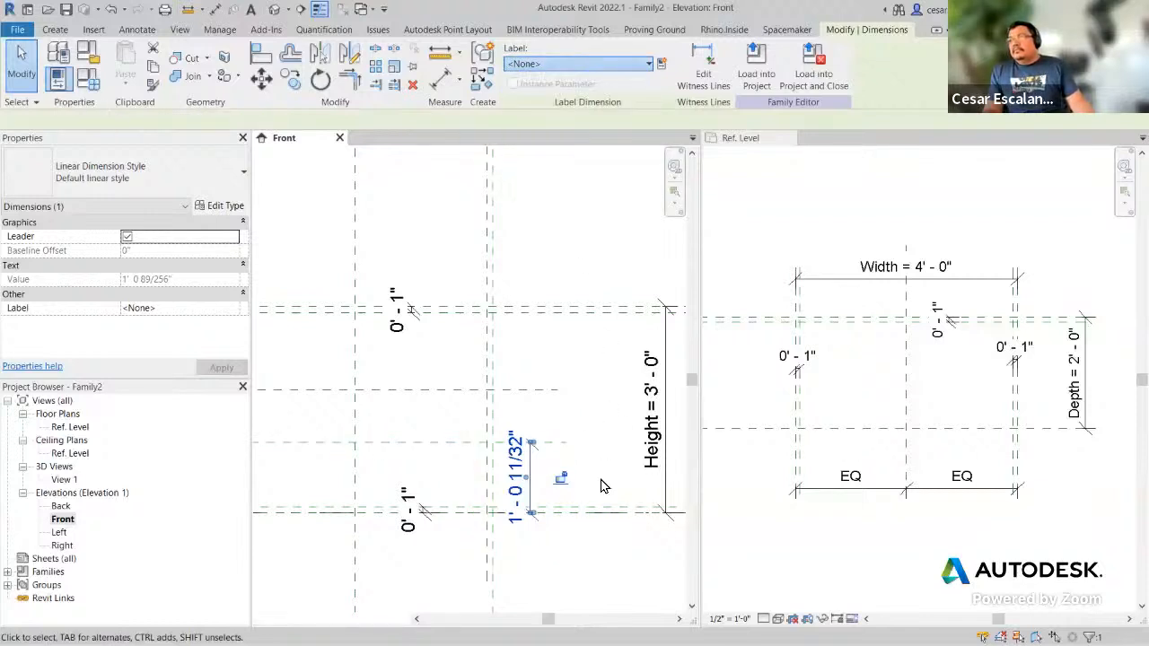
left_click(580, 569)
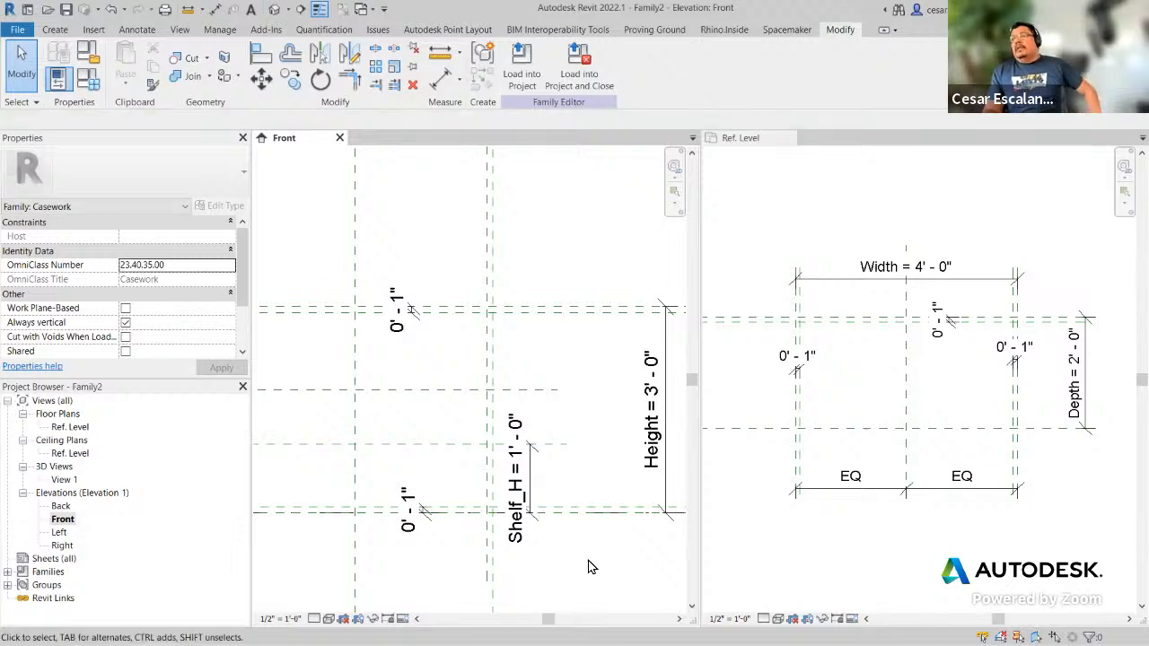
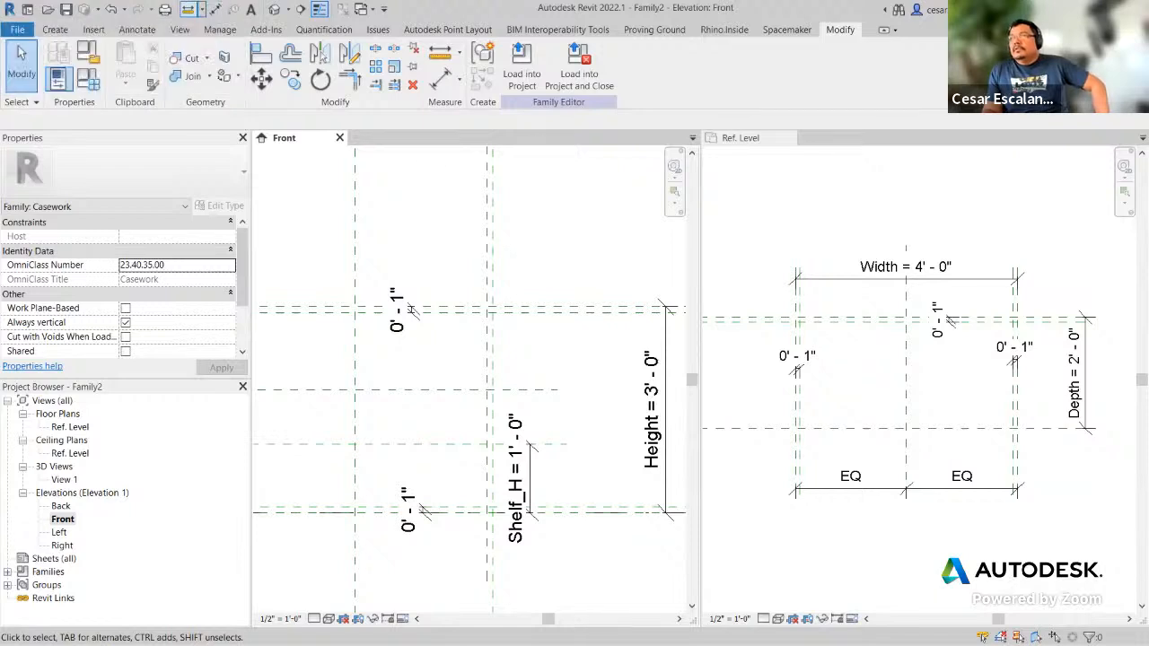
Step: Add an aligned dimension between the lower and upper shelf reference planes in the Front elevation
left_click(215, 11)
left_click(558, 452)
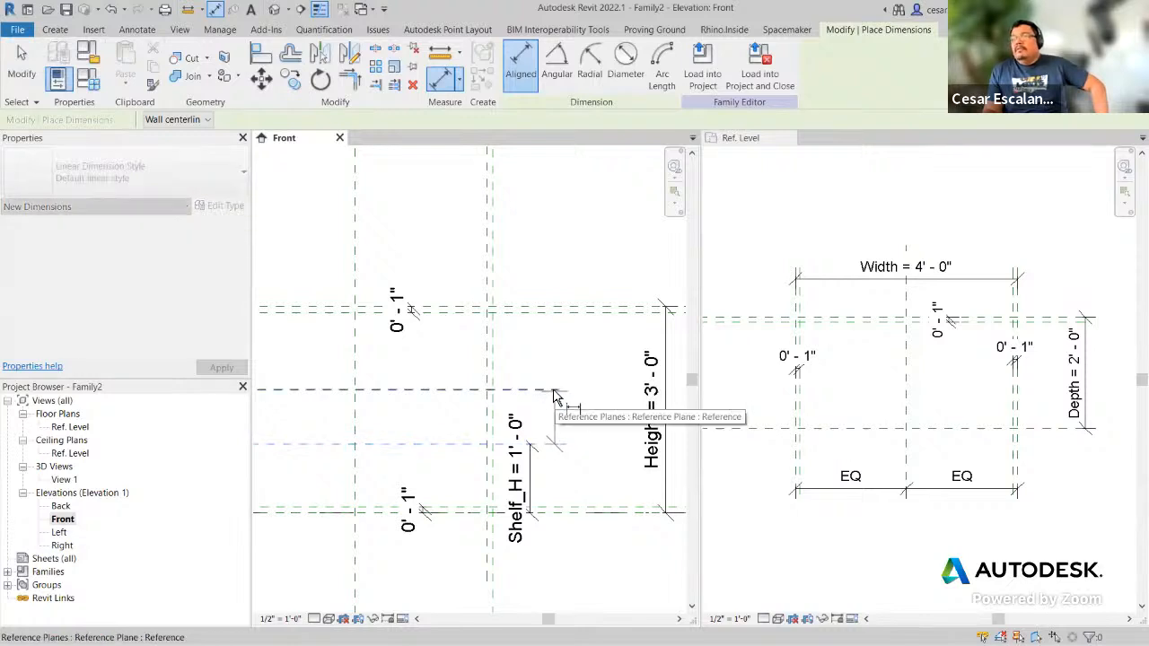
left_click(554, 392)
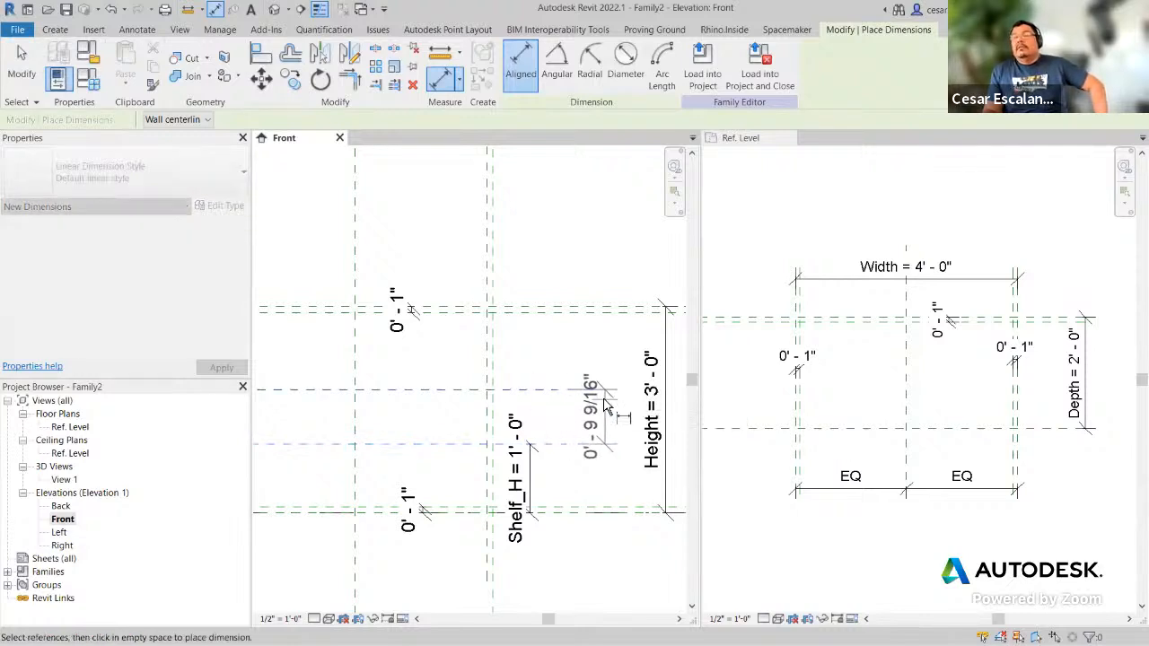
left_click(606, 405)
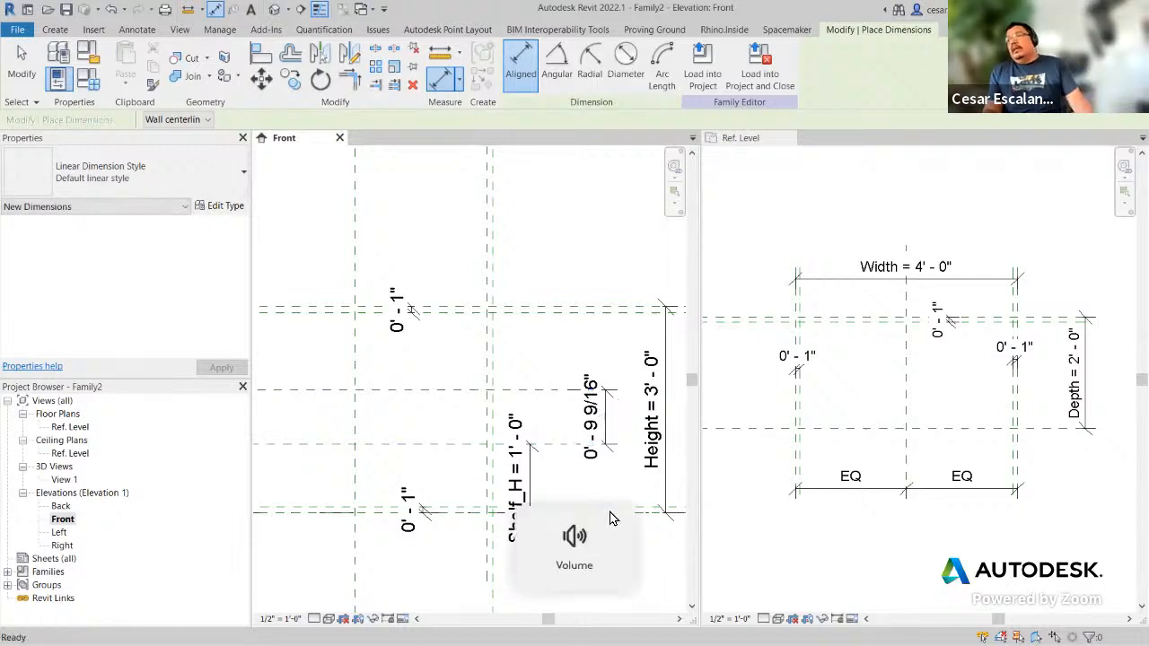
key("Escape")
key("Escape")
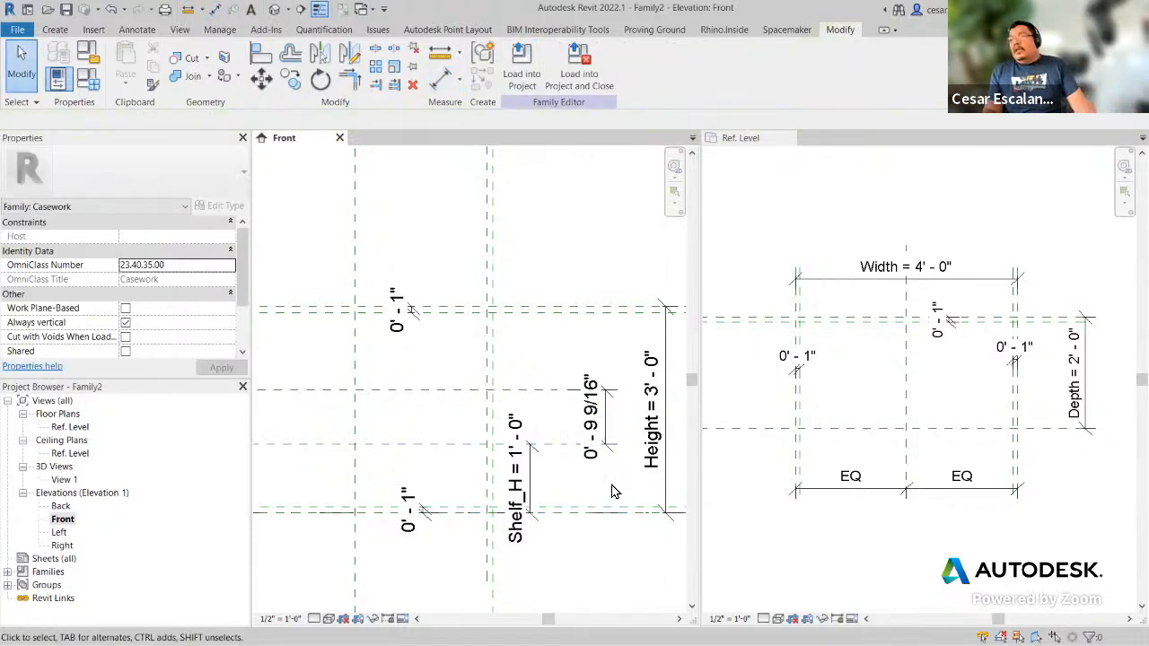
Step: Assign the Shelf_H parameter as label to the dimension between the two shelf planes
left_click(610, 440)
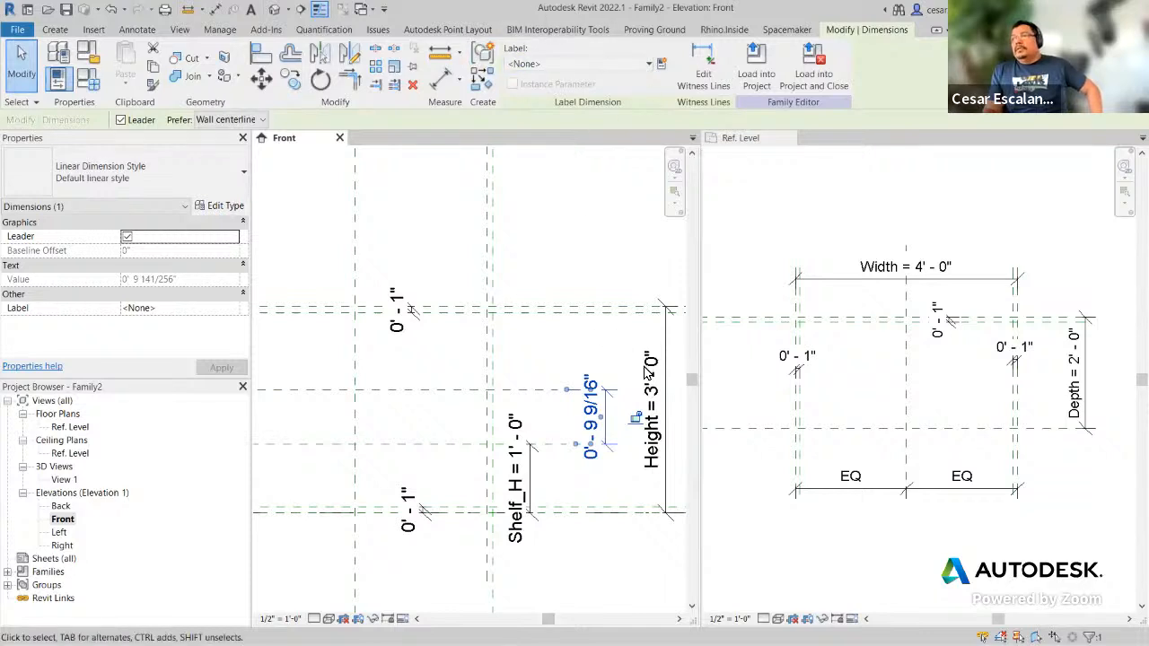
left_click(593, 66)
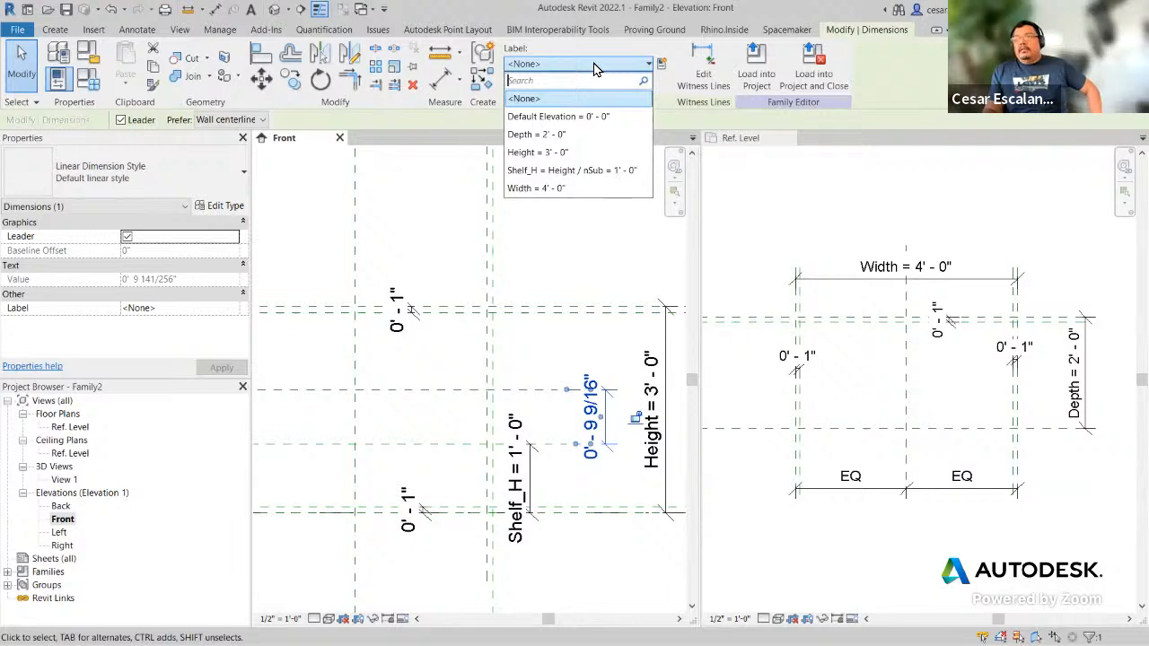
left_click(547, 171)
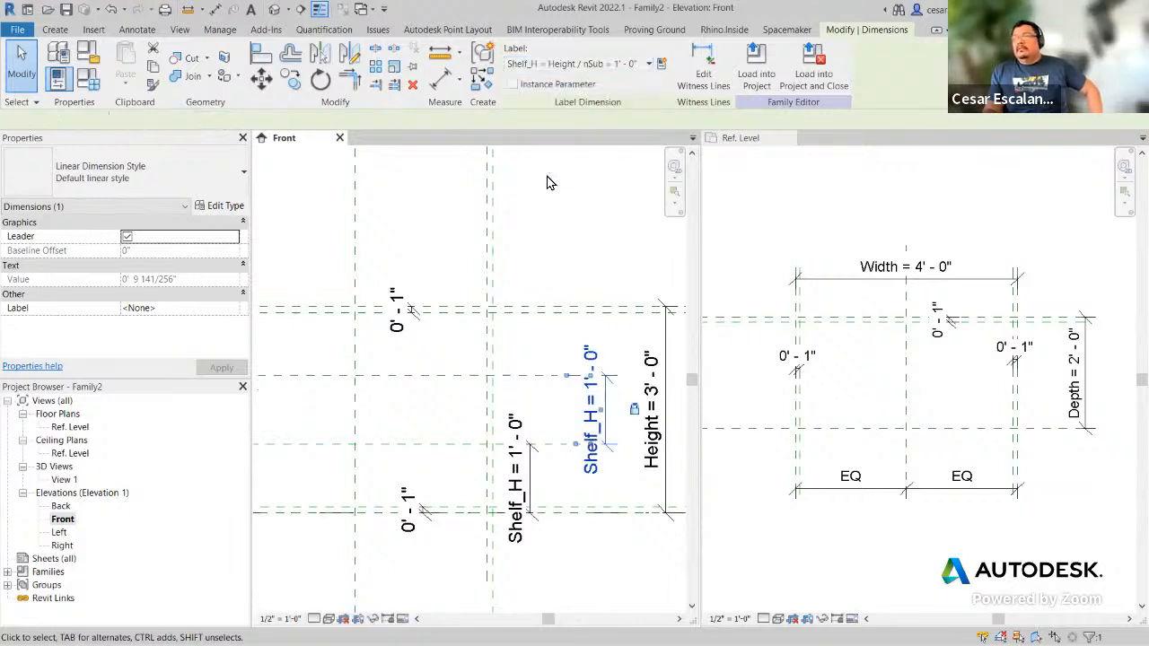
key("Escape")
middle_click_drag(610, 577, 579, 552)
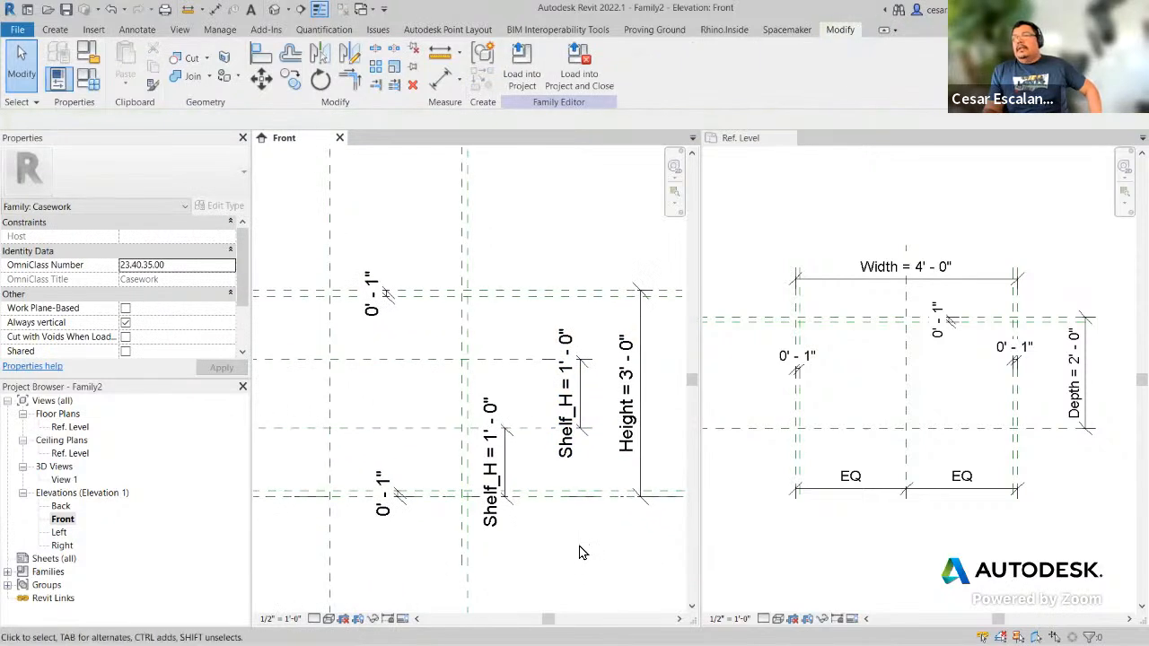
Step: Flex the shelf planes by applying Height values of 4' and 5' in turn in the family types
left_click(89, 79)
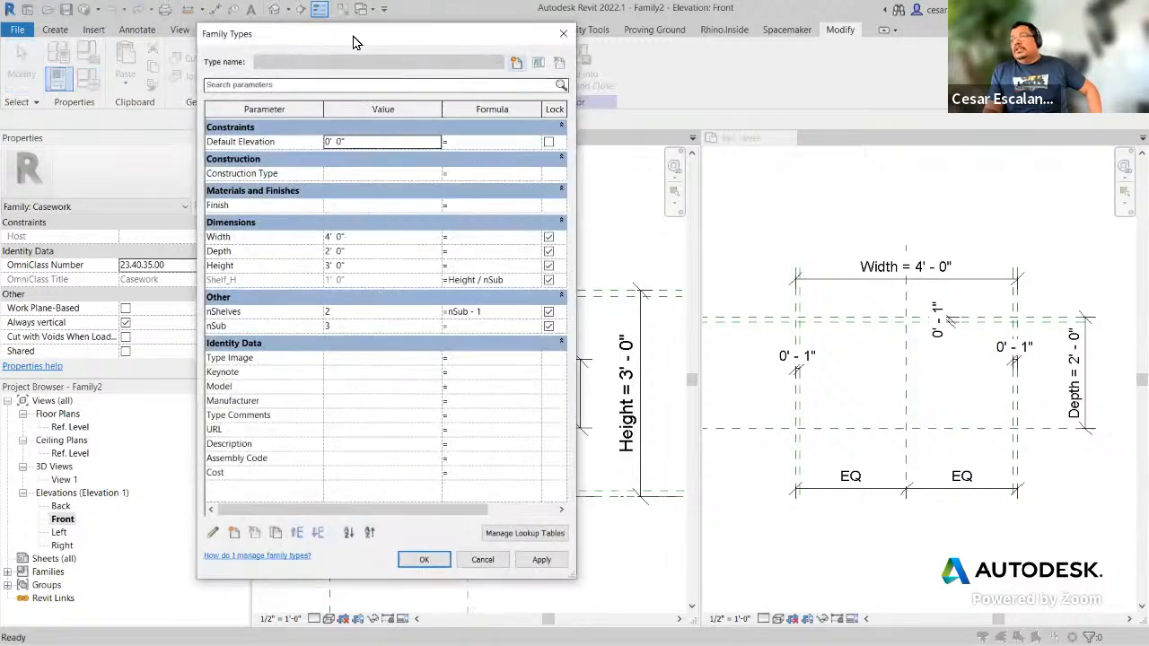
left_click_drag(352, 41, 174, 29)
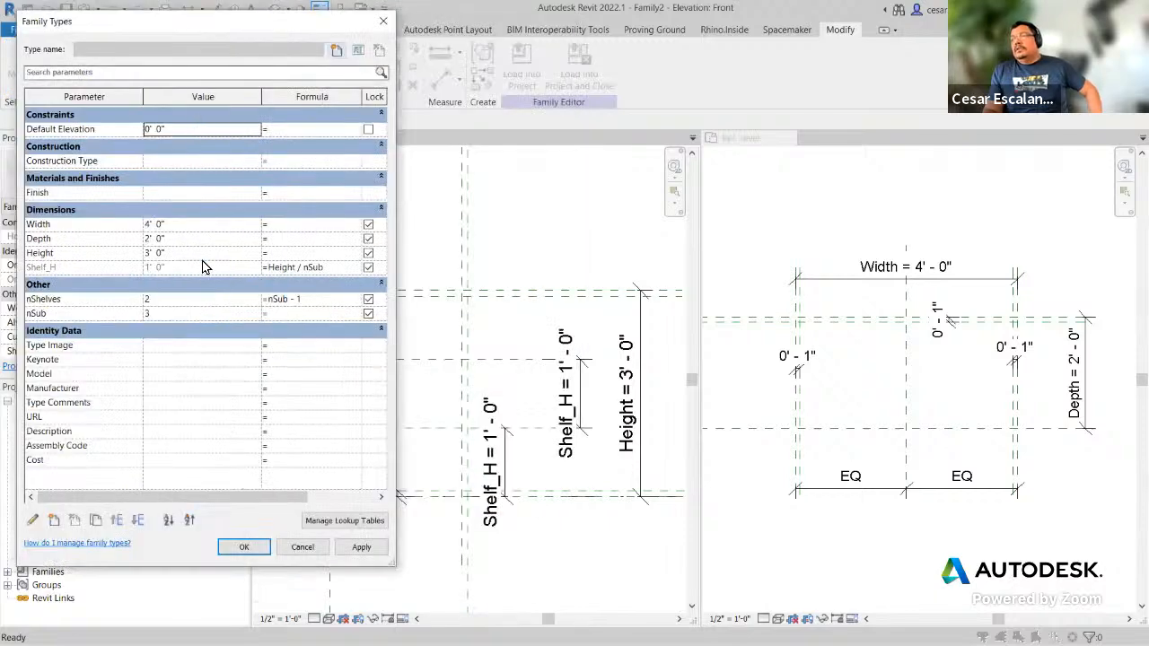
left_click(189, 253)
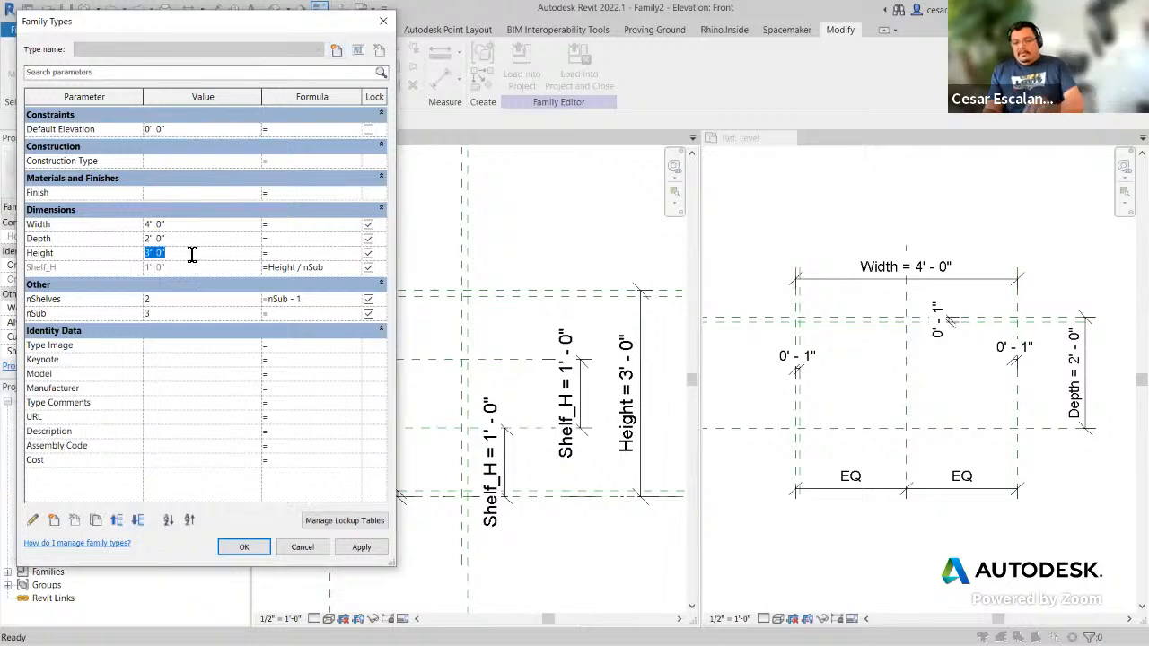
type("4")
left_click(361, 546)
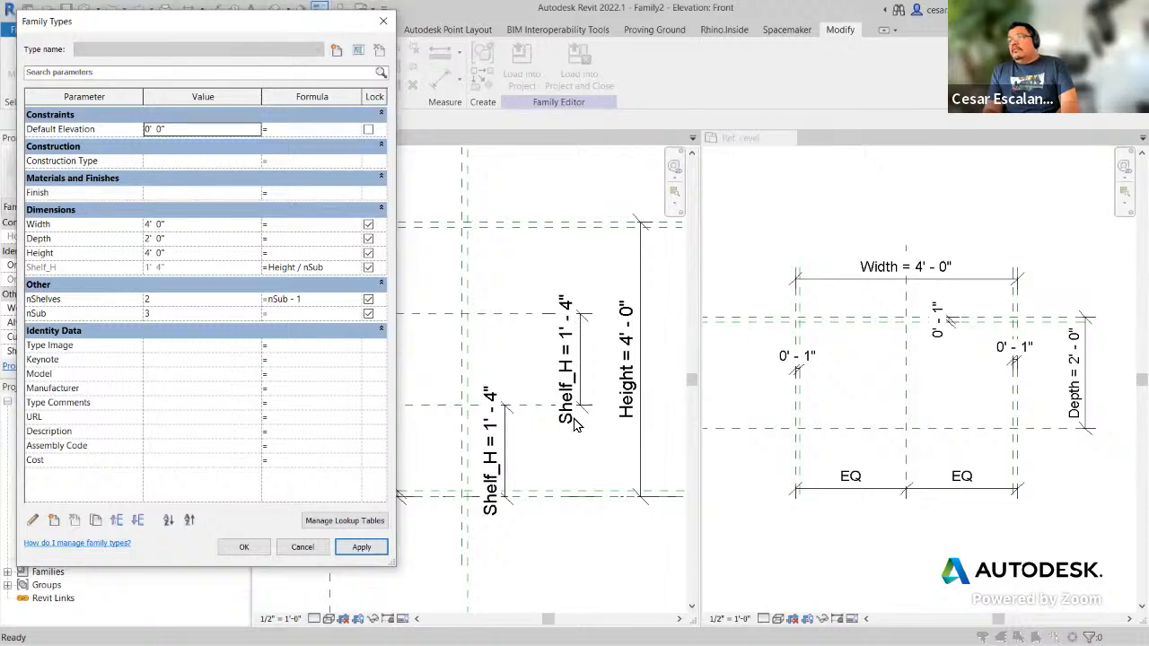
left_click(194, 255)
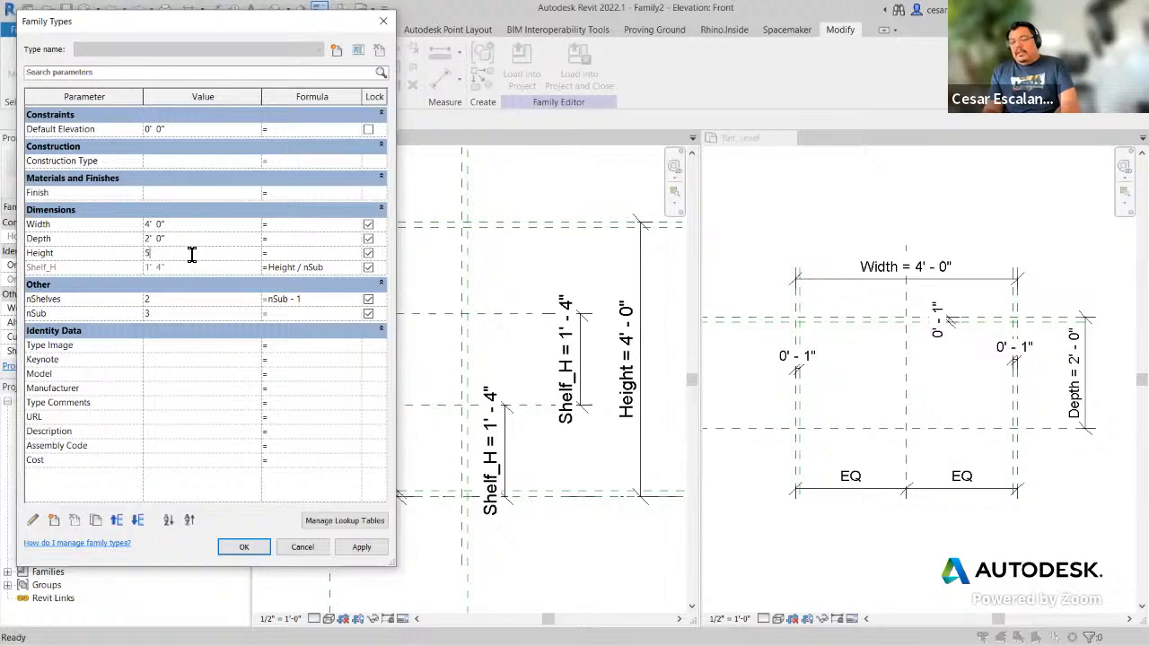
left_click(313, 549)
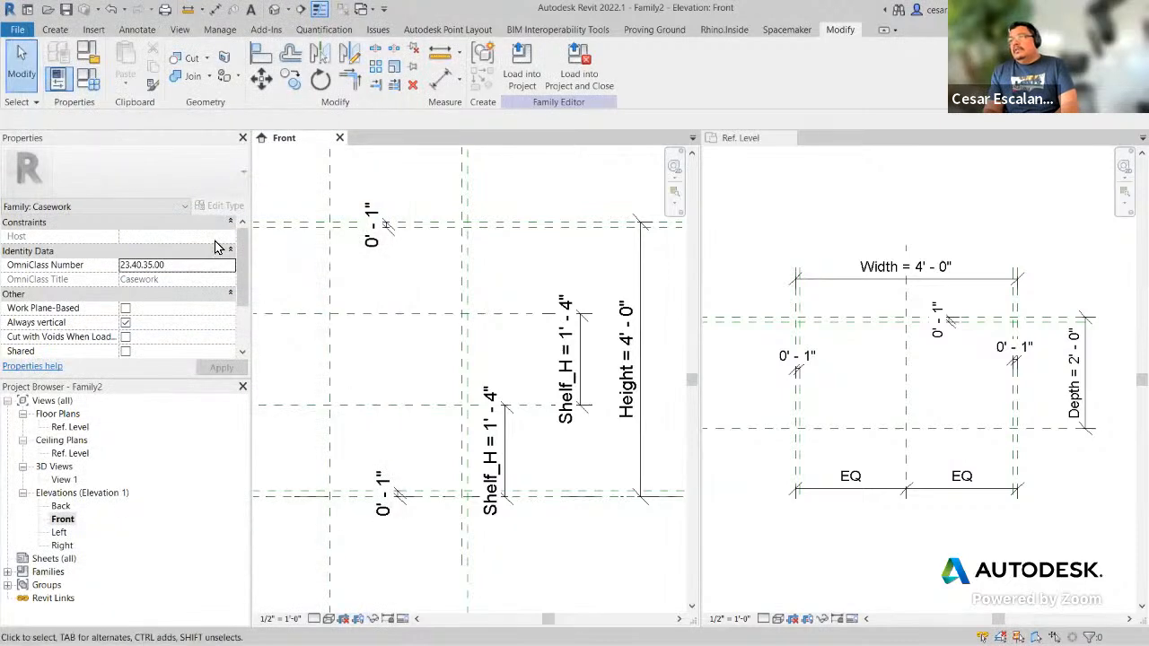
left_click(88, 79)
left_click(187, 254)
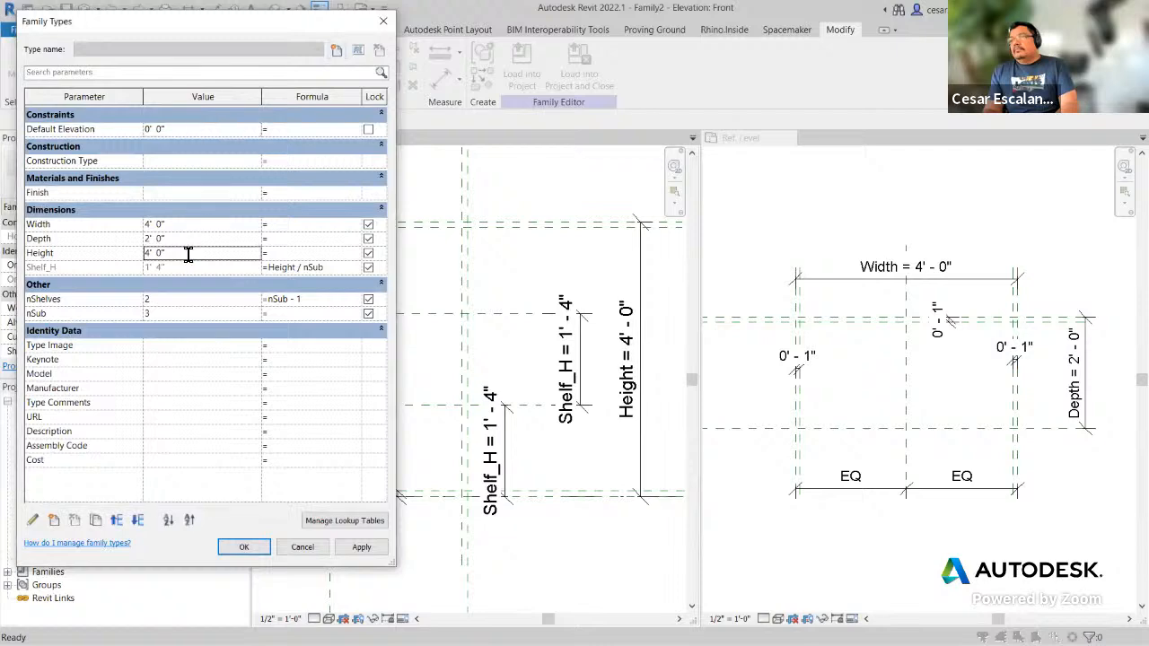
type("5")
left_click(373, 548)
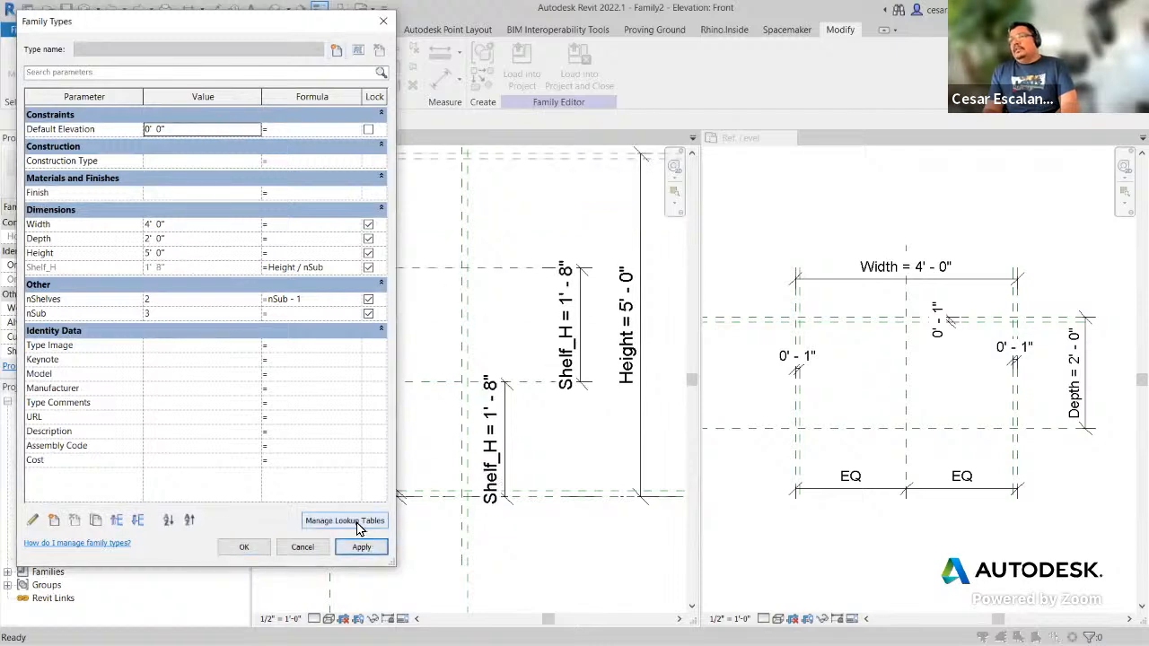
Step: Flex the shelf planes by applying nSub values of 4 and 5 in turn, and accept the family types
left_click(167, 314)
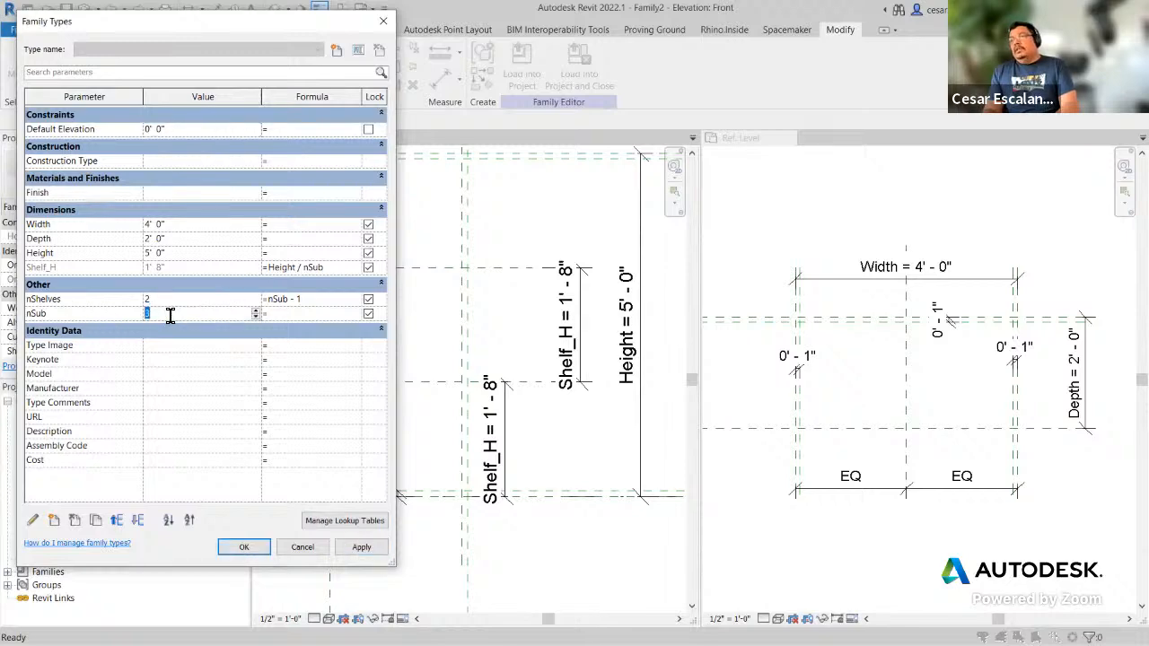
left_click(359, 547)
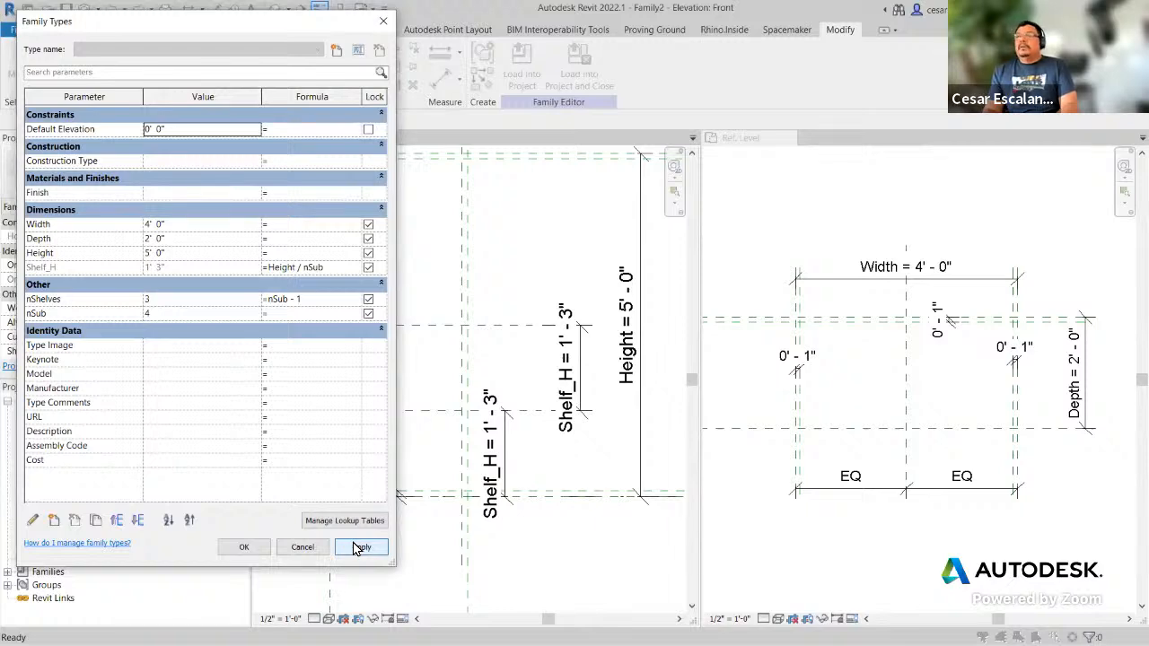
left_click(356, 547)
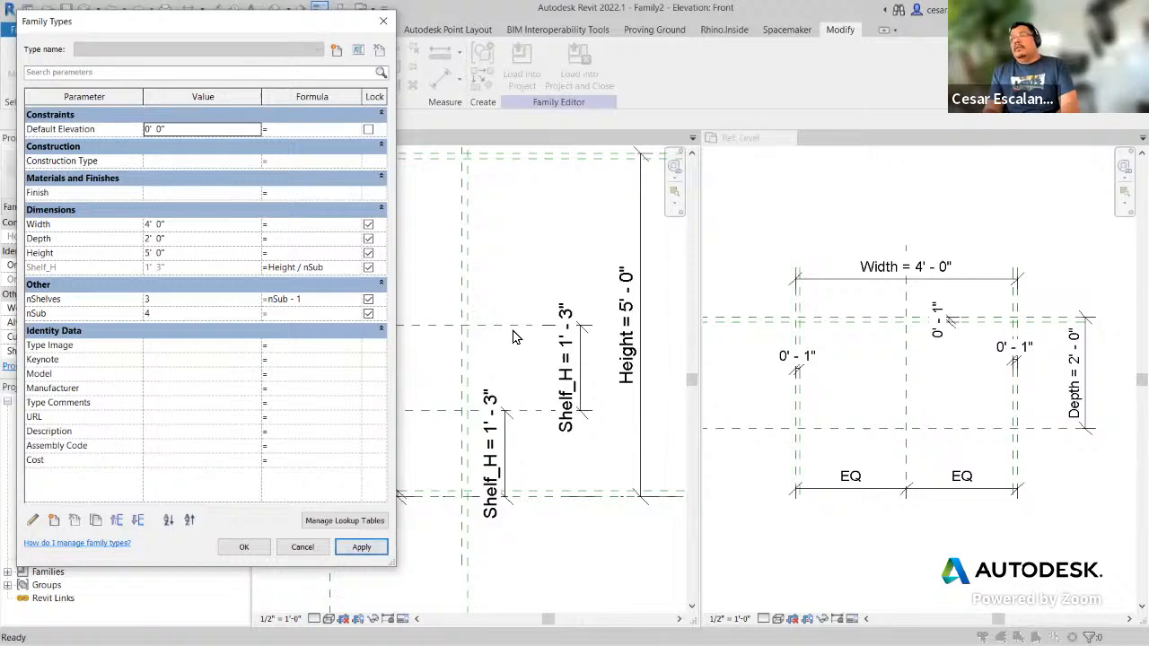
left_click(183, 313)
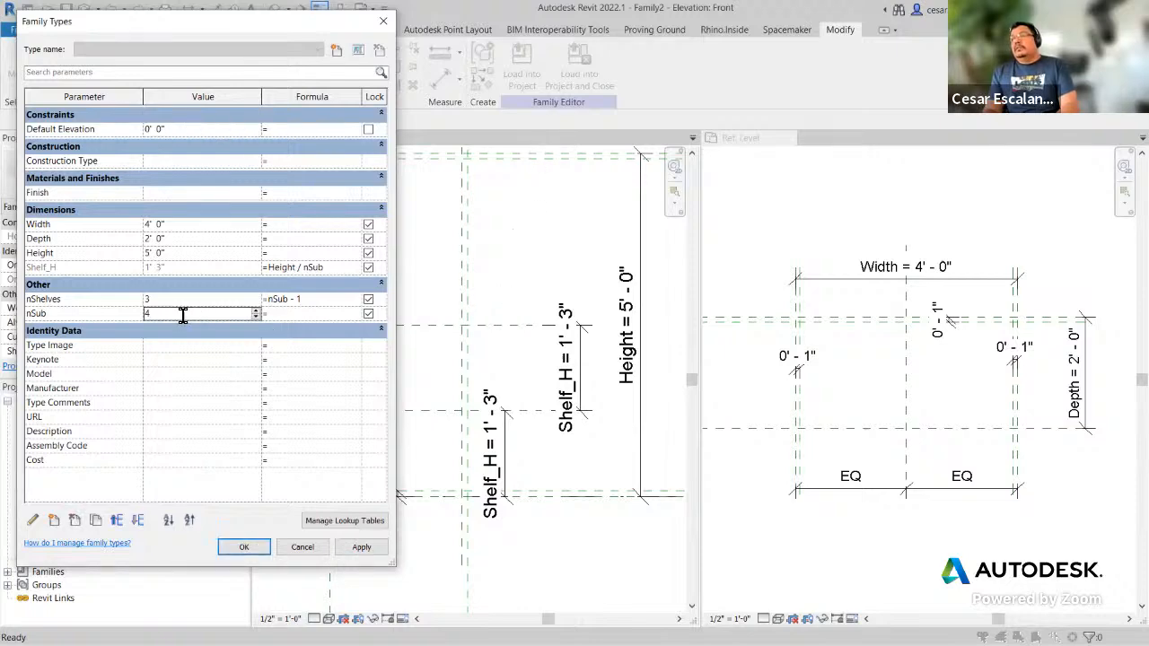
type("5")
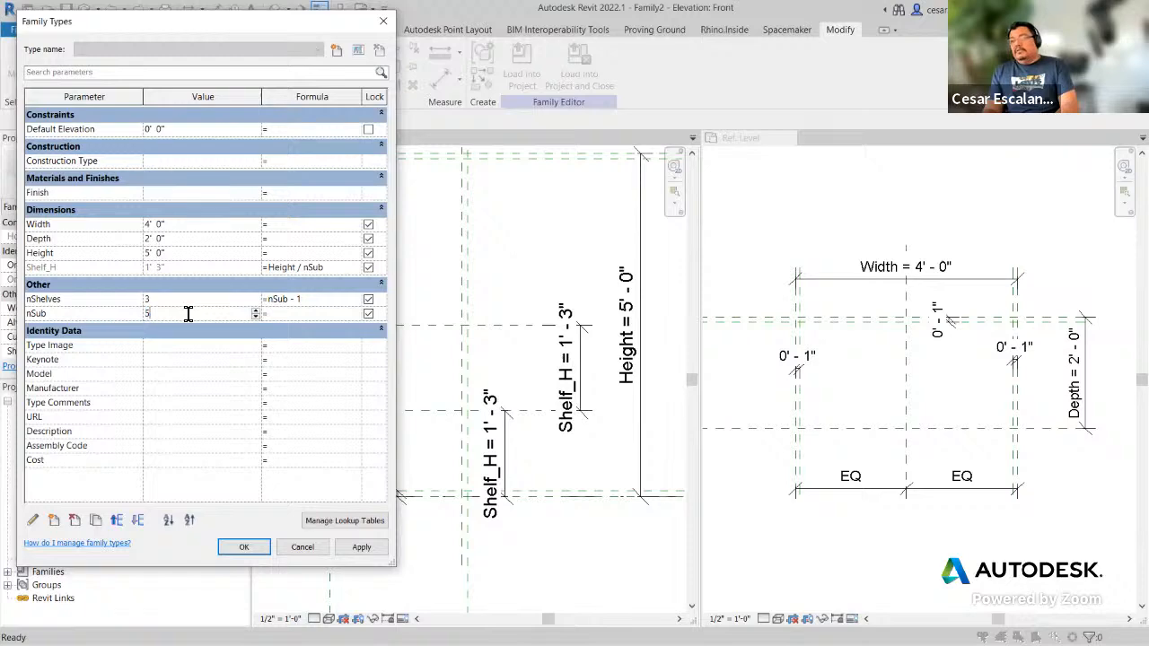
left_click(361, 547)
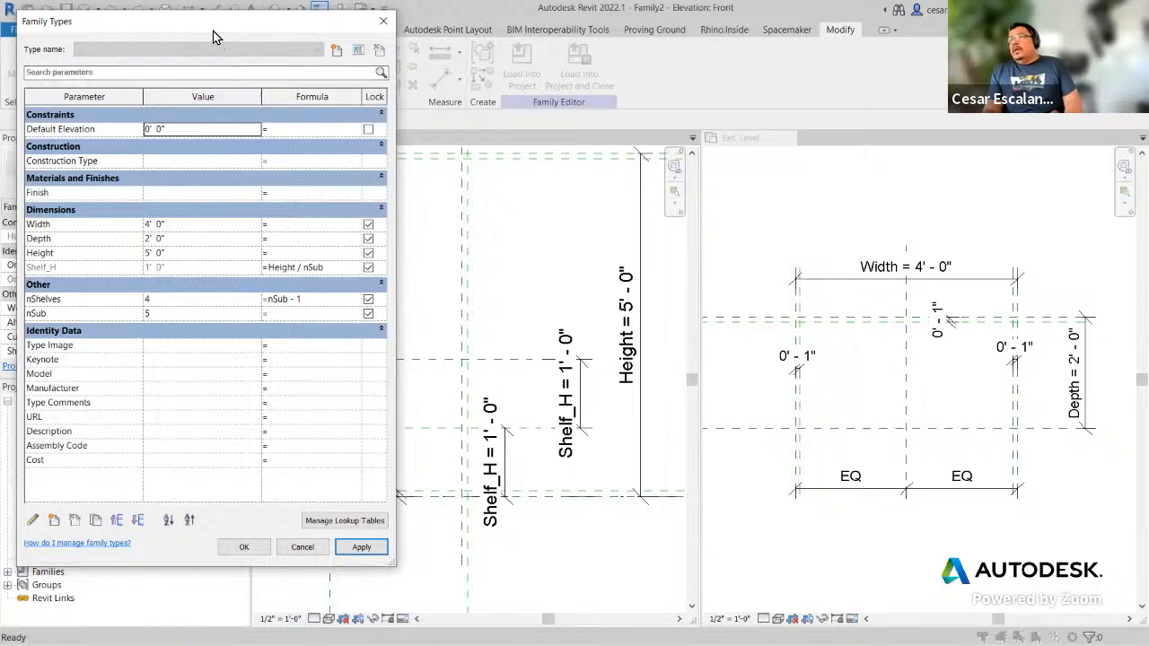
left_click_drag(212, 36, 917, 58)
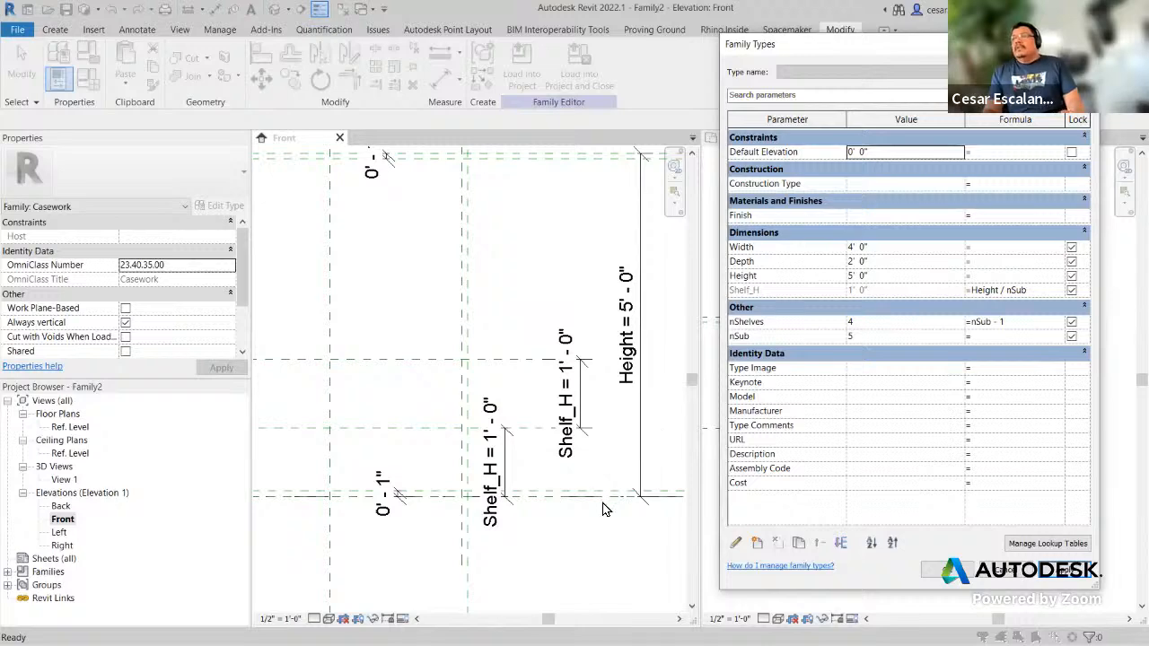
left_click(943, 571)
Step: Name the lower shelf reference plane in the Front elevation First_Shelf
scroll(579, 570, "down", 2)
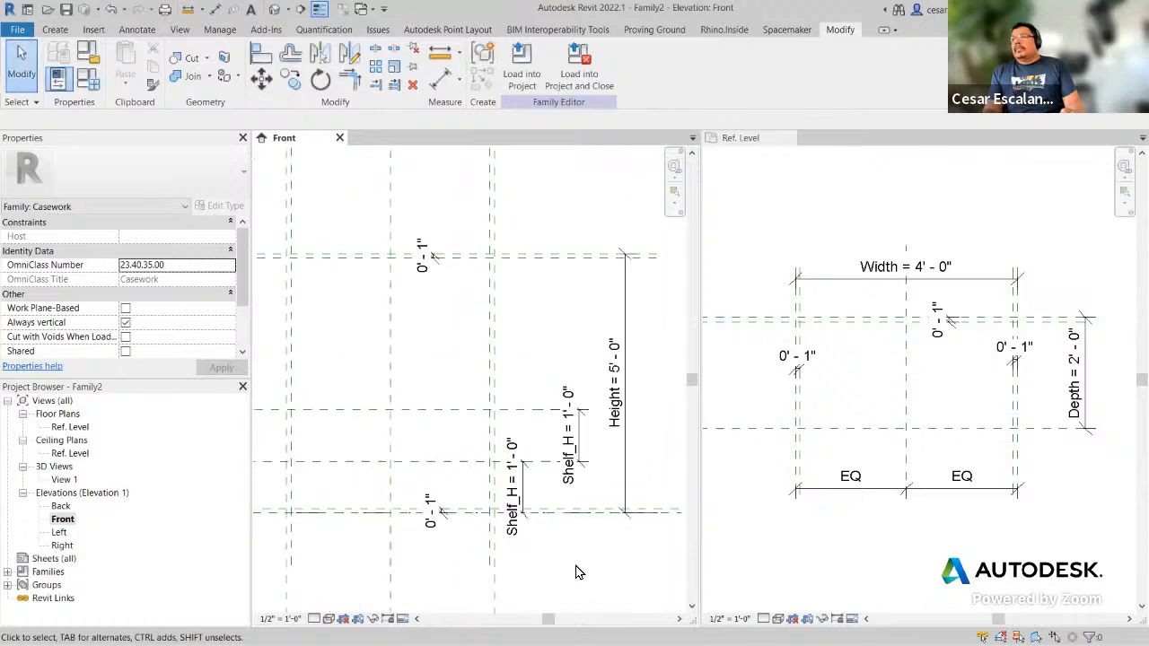
middle_click_drag(598, 567, 613, 566)
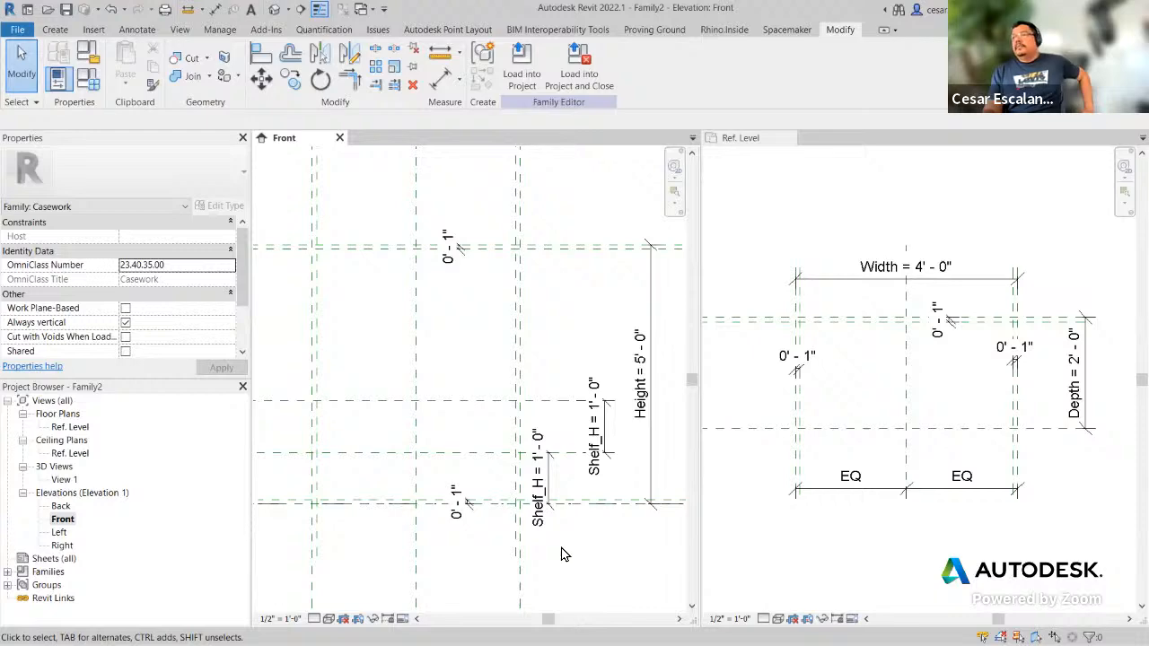
scroll(562, 554, "down", 1)
scroll(451, 583, "up", 2)
scroll(450, 584, "down", 1)
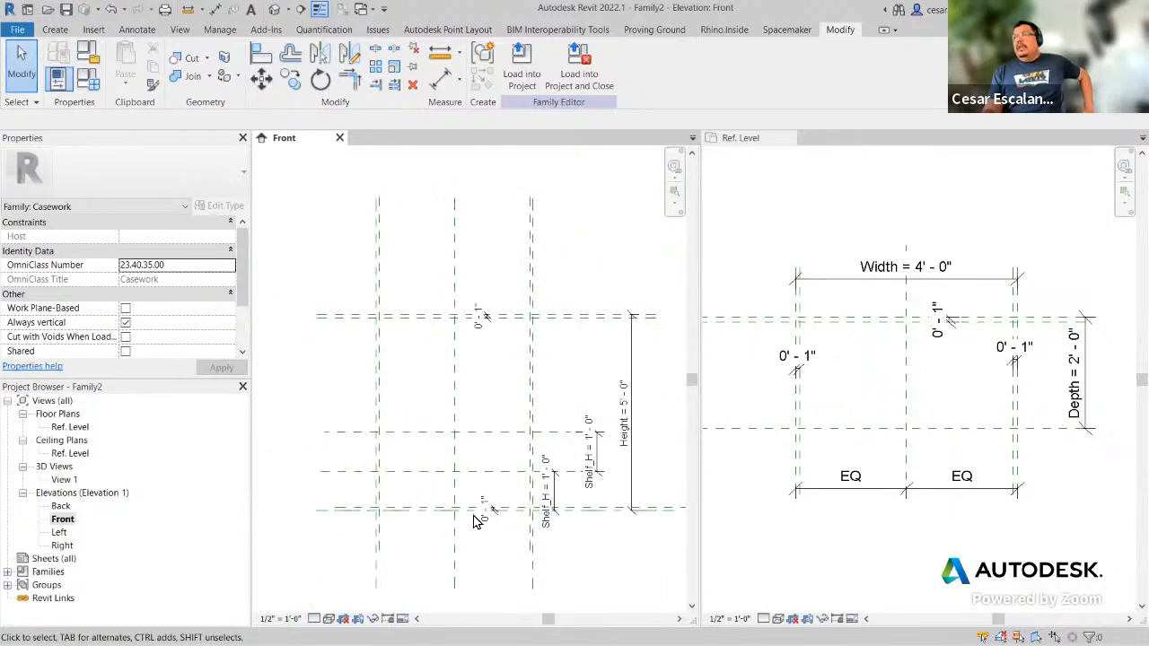
scroll(479, 560, "up", 2)
scroll(536, 549, "down", 2)
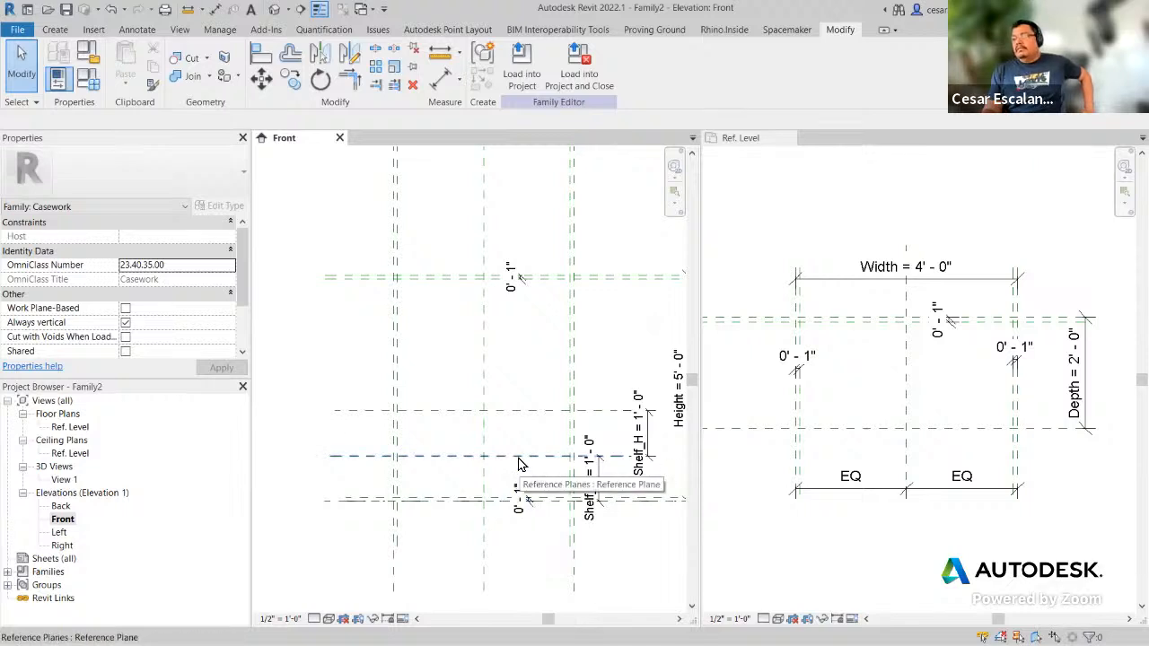
left_click(518, 460)
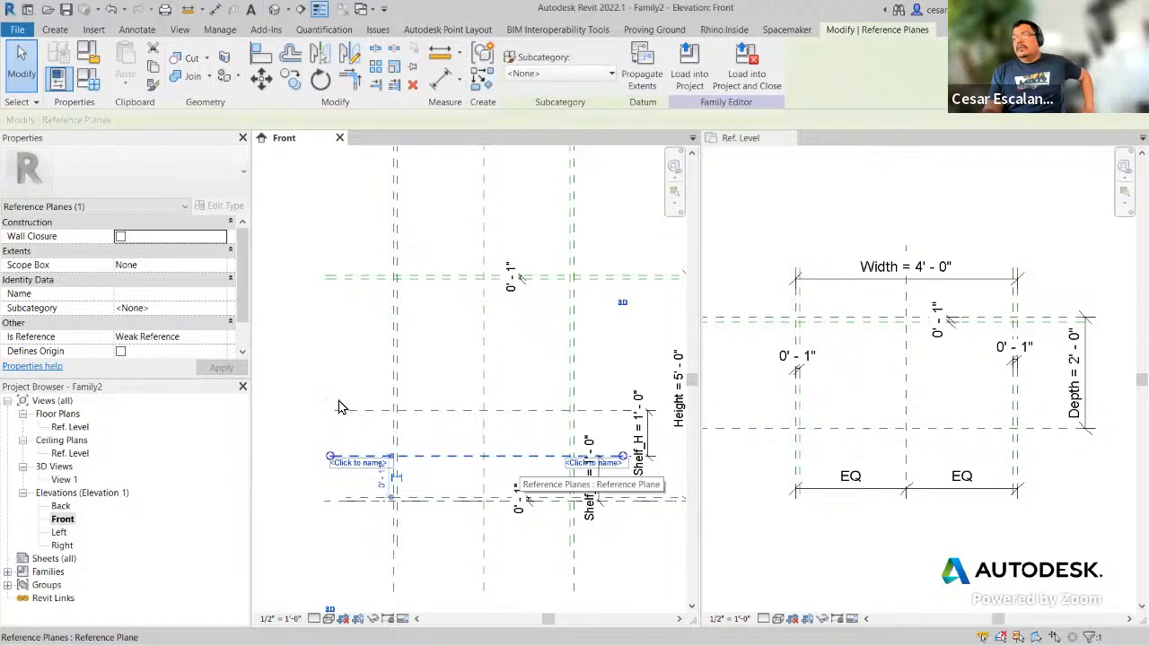
left_click(155, 296)
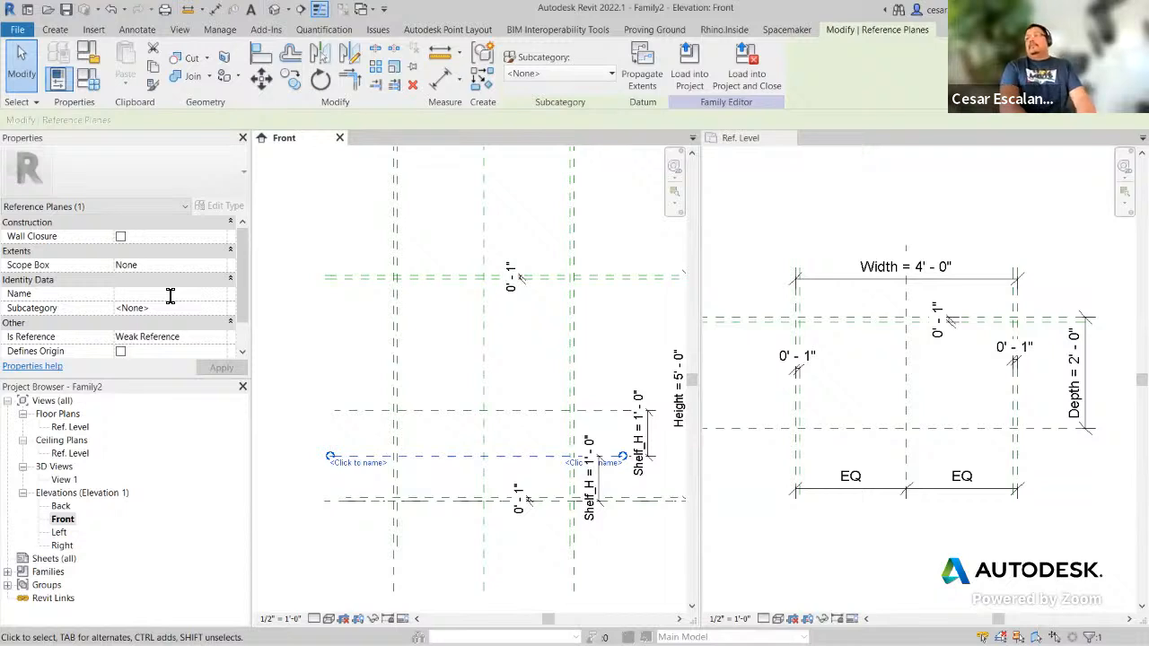
type("First_Shelf")
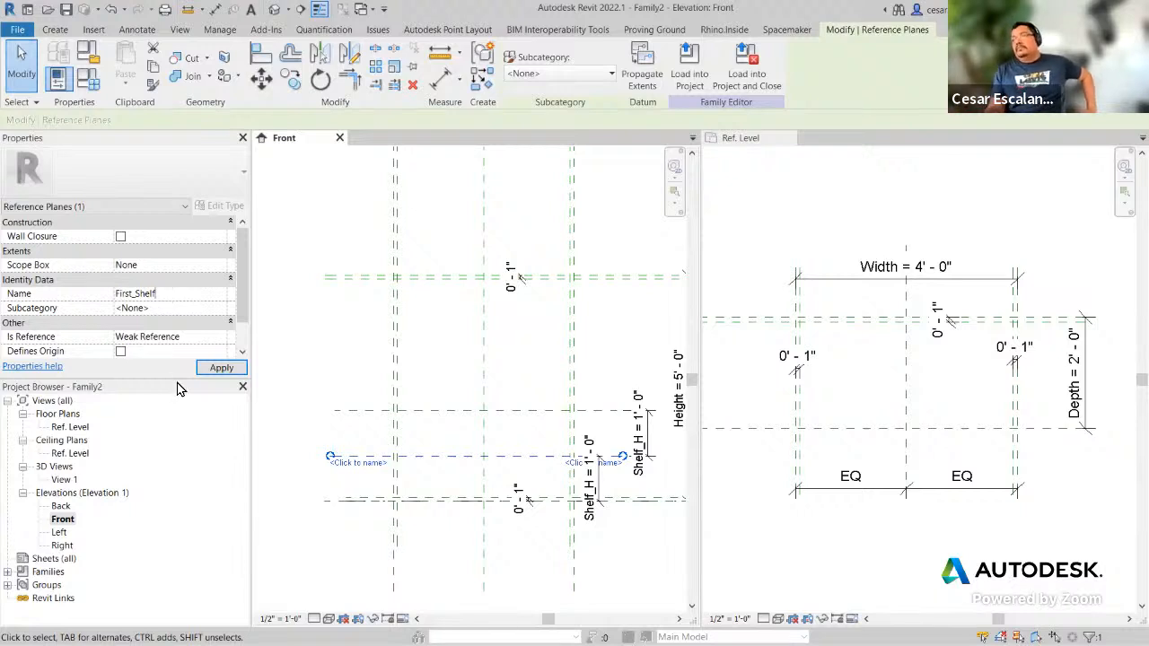
left_click(221, 368)
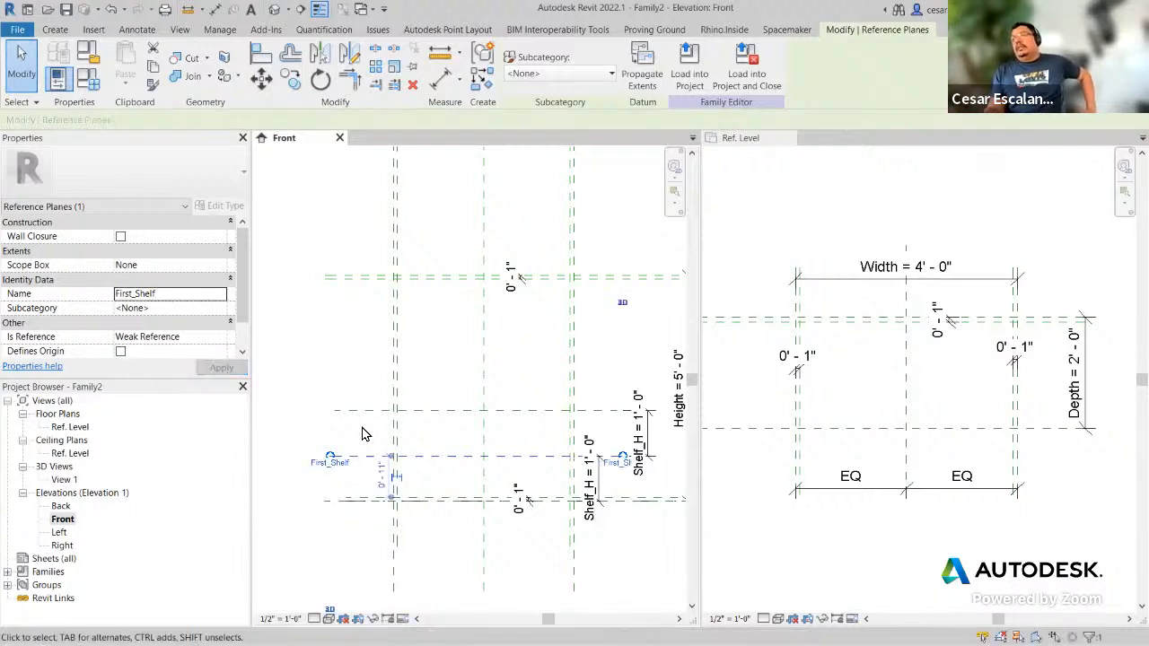
Step: Name the upper shelf reference plane in the Front elevation Second_Shelf and clear the selection
left_click(363, 430)
left_click(367, 414)
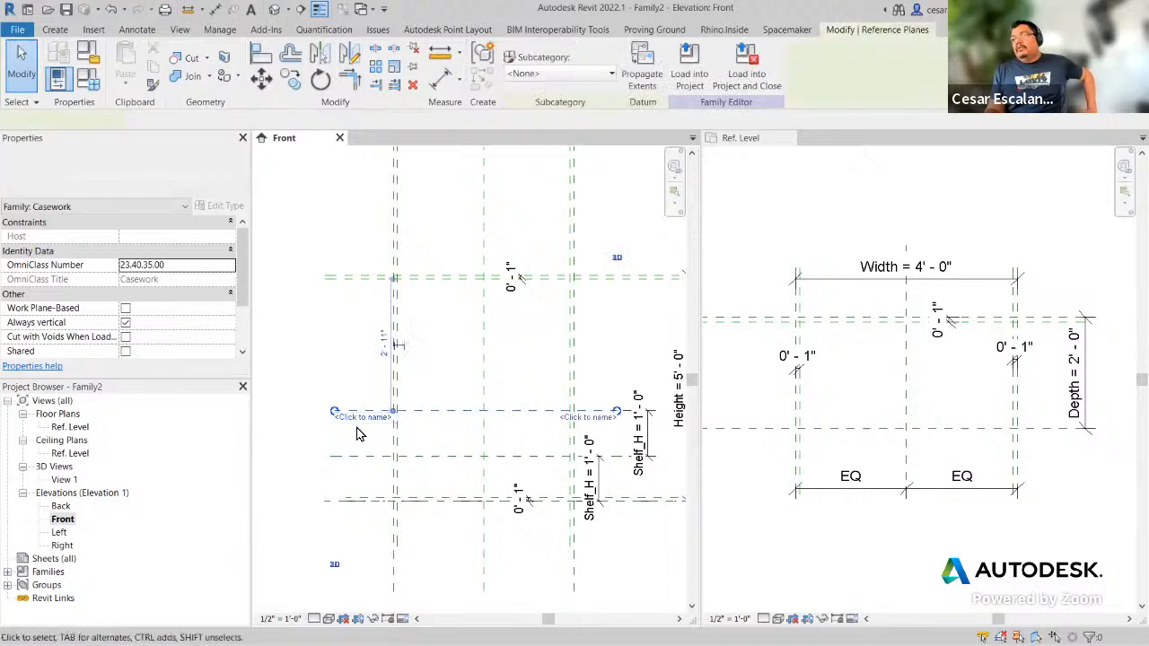
left_click(173, 297)
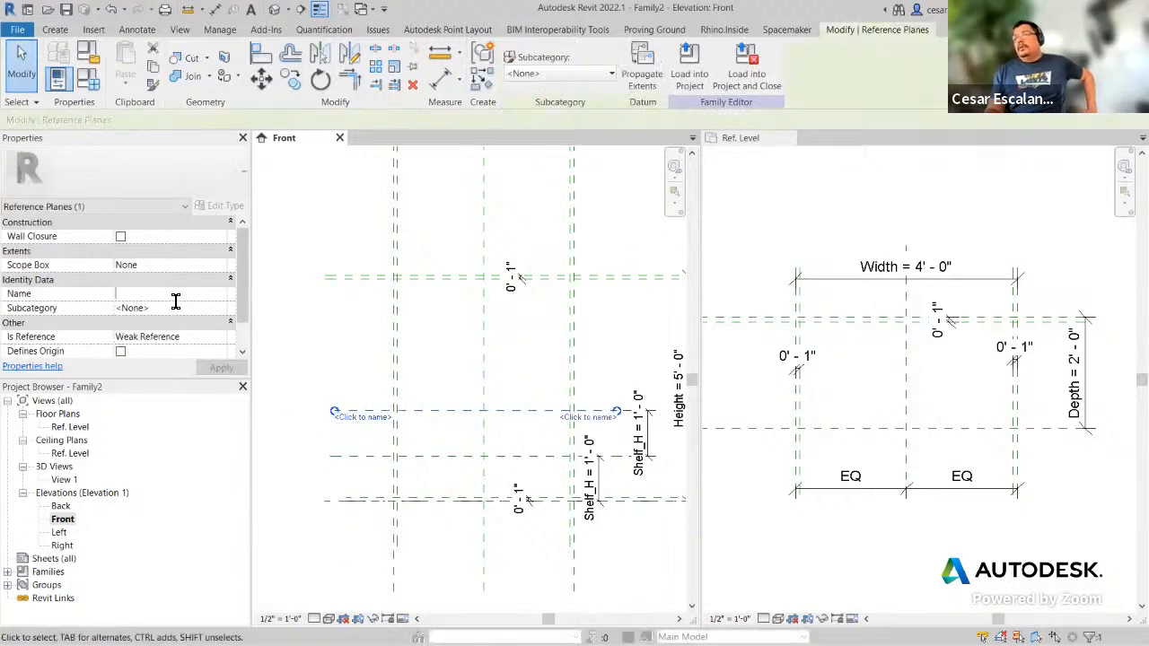
type("Second")
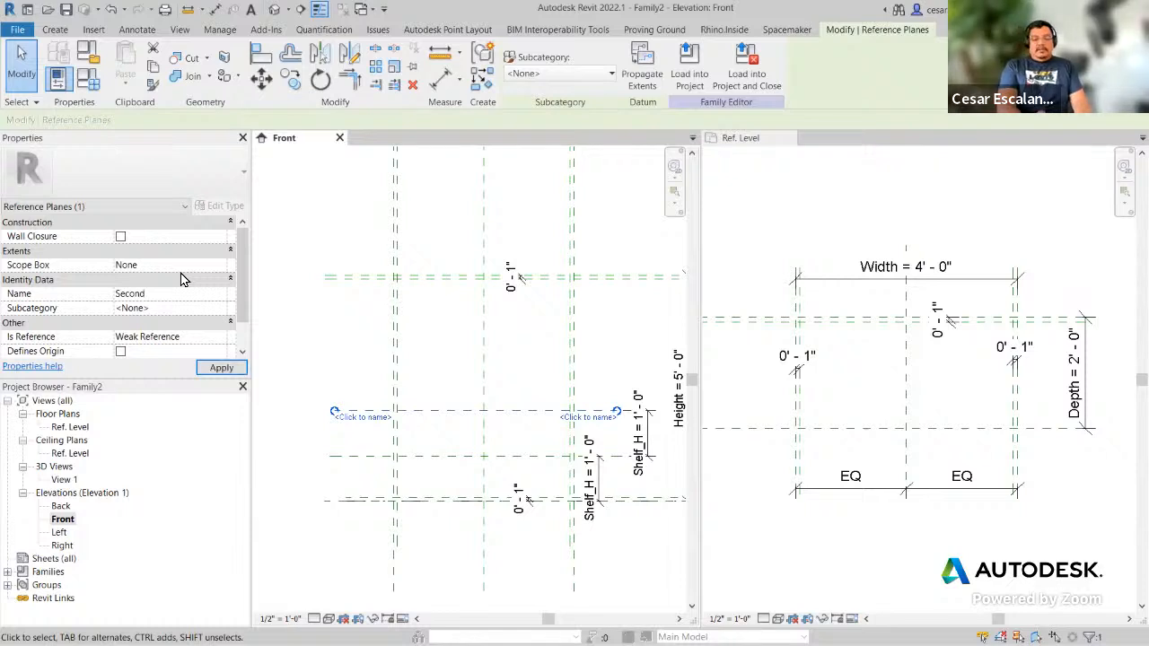
type("_Shel")
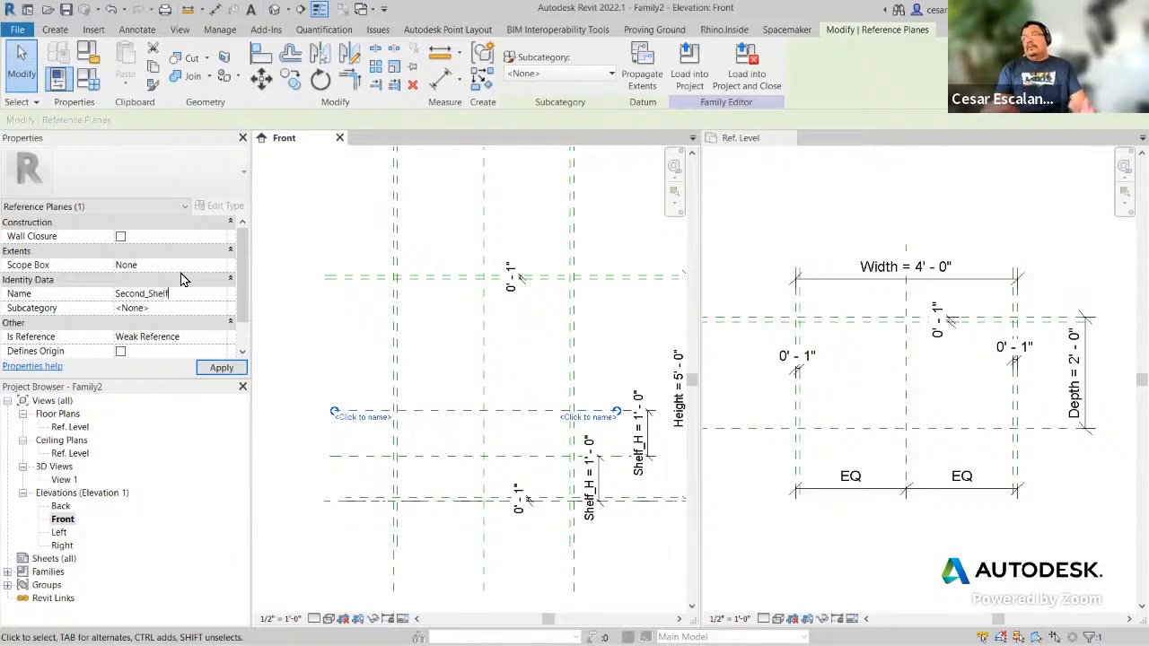
type("f")
left_click(224, 369)
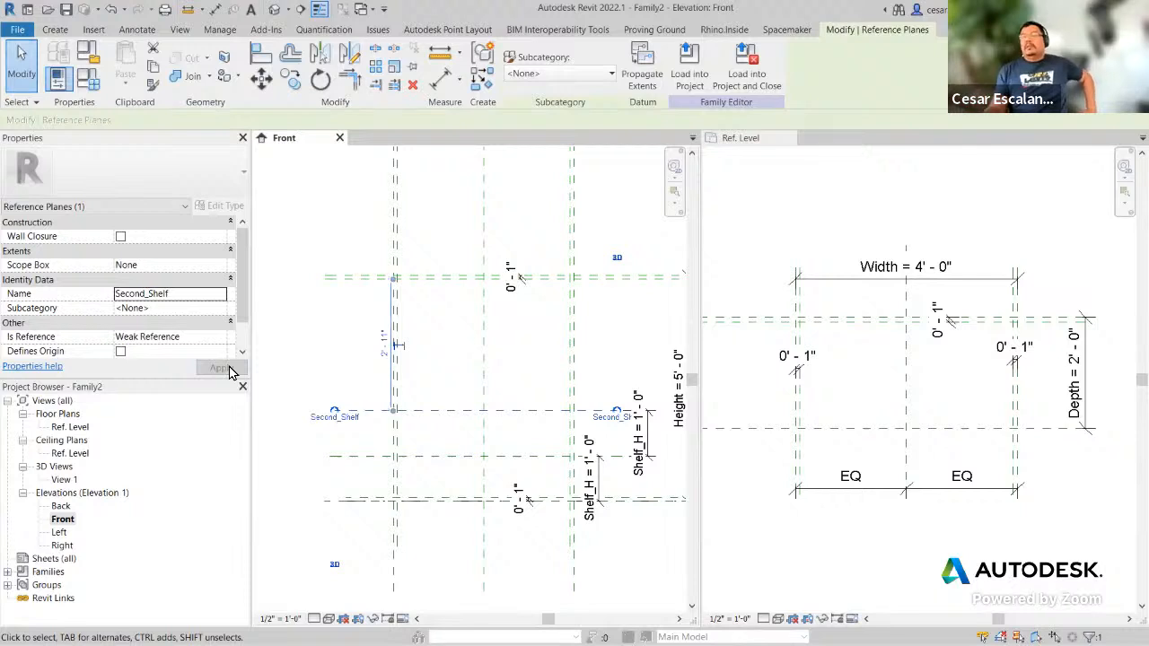
left_click(526, 564)
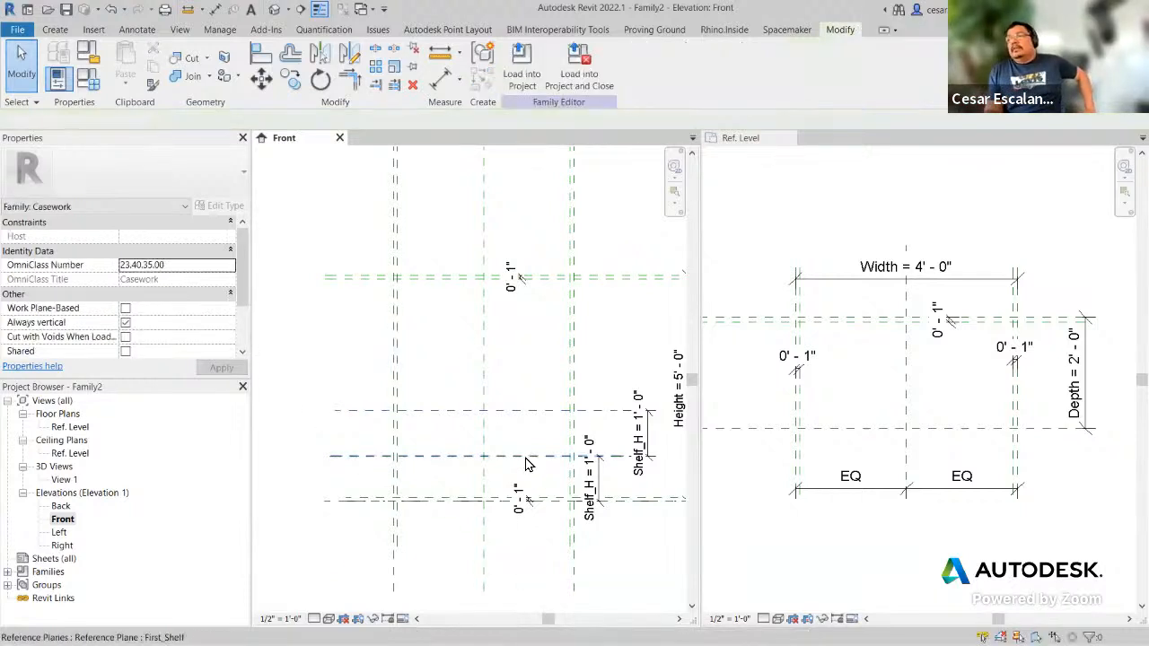
left_click(527, 463)
left_click(539, 548)
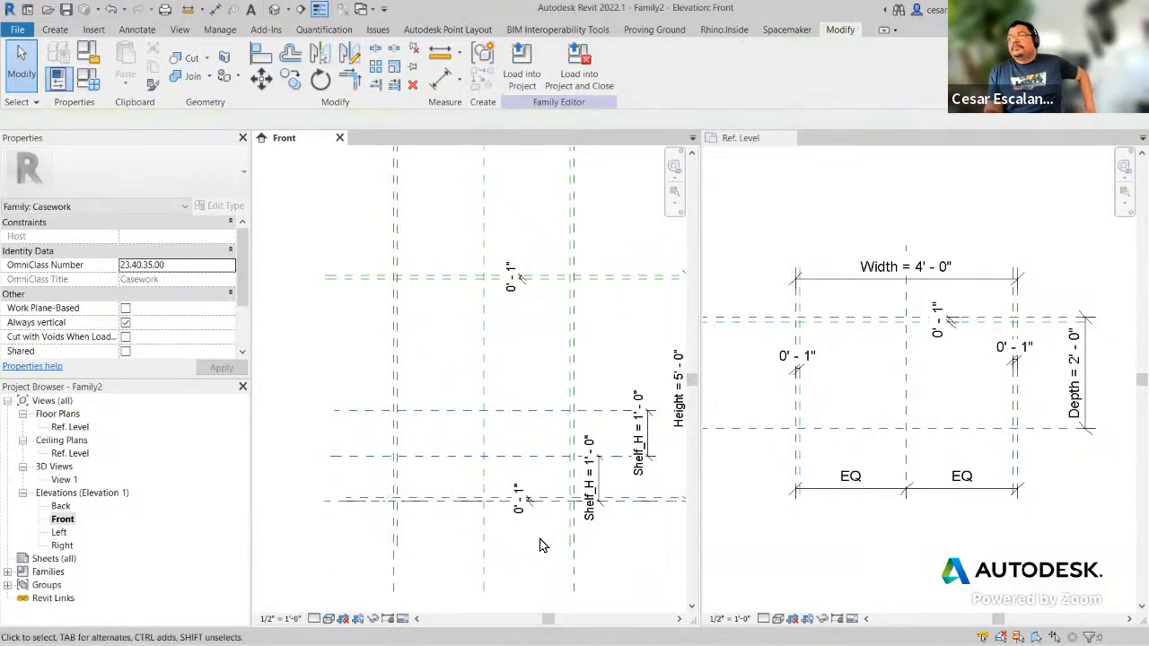
Step: Set the work plane of the Ref. Level floor plan to Reference Plane : First_Shelf
left_click(970, 580)
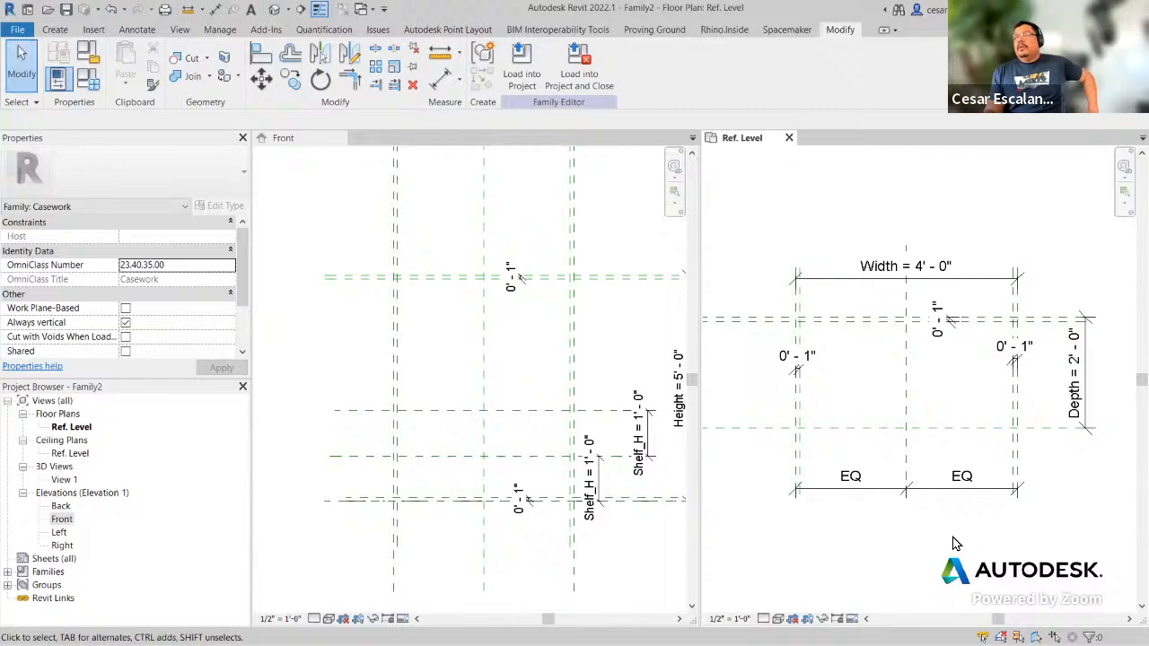
left_click(55, 32)
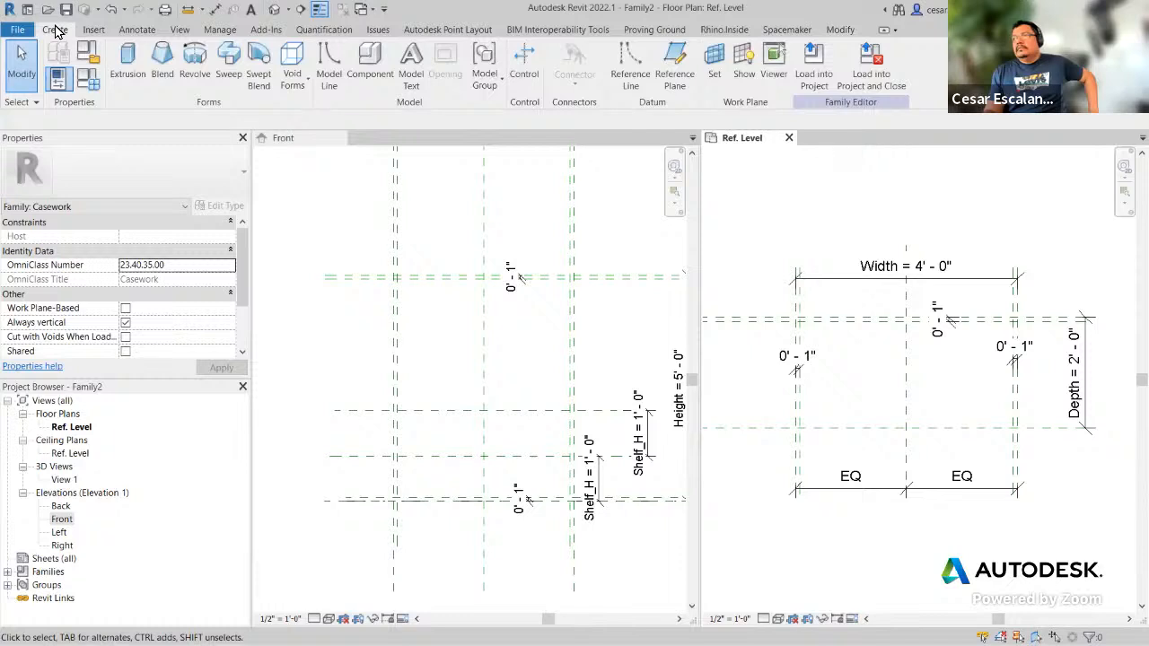
left_click(718, 81)
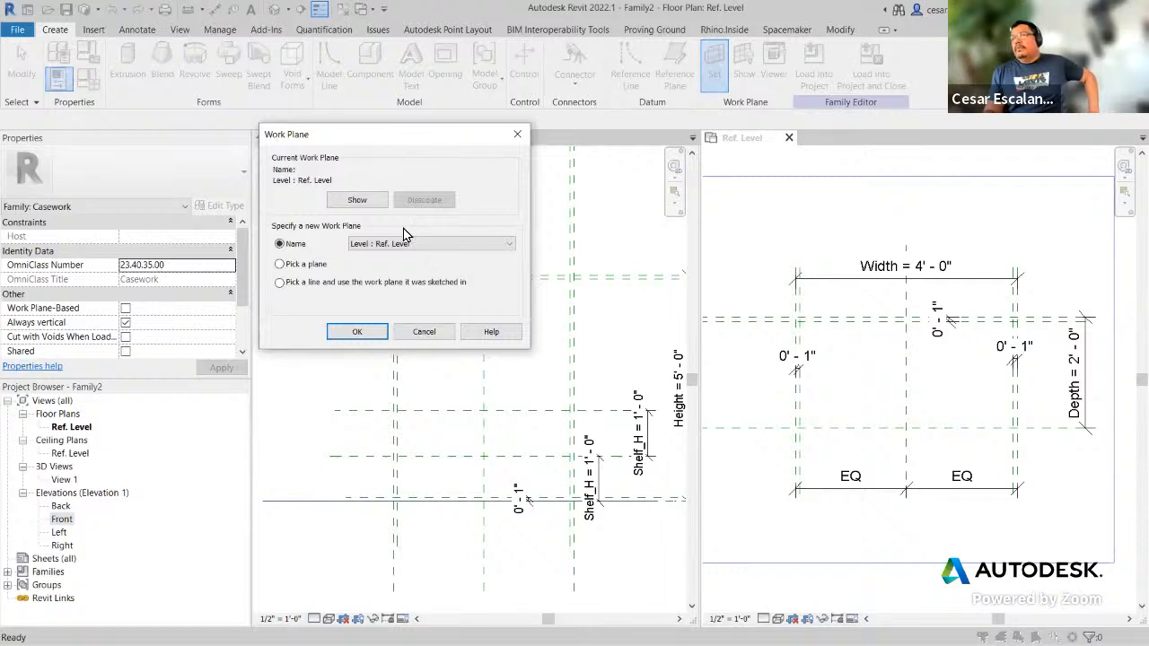
left_click(413, 245)
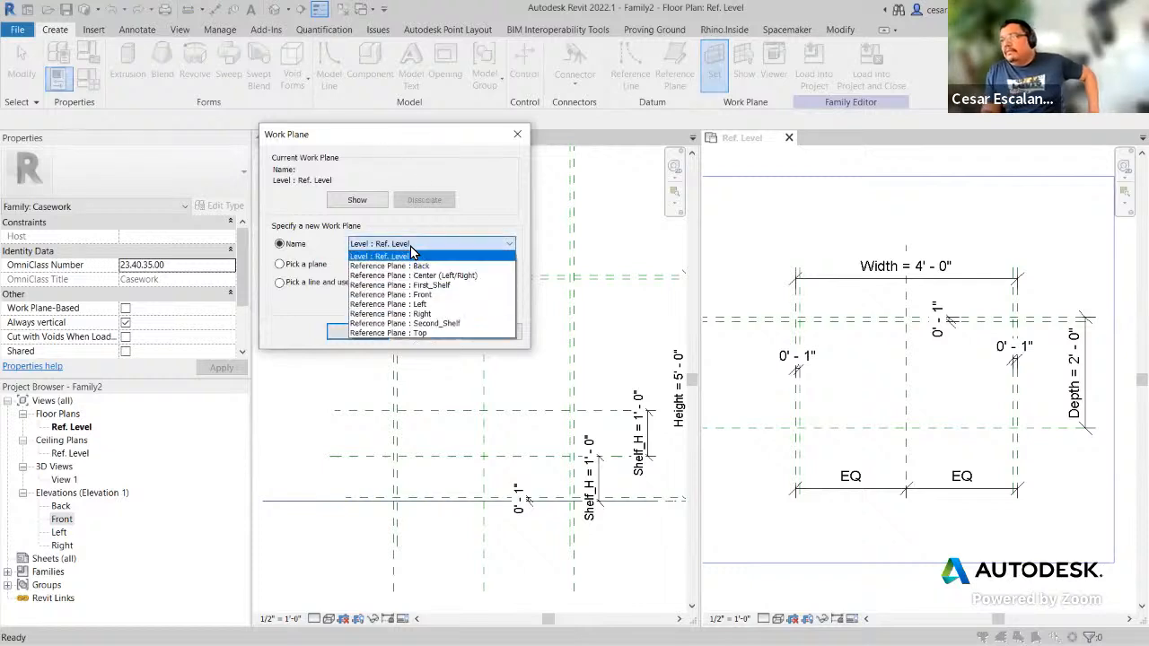
left_click(437, 285)
left_click(368, 330)
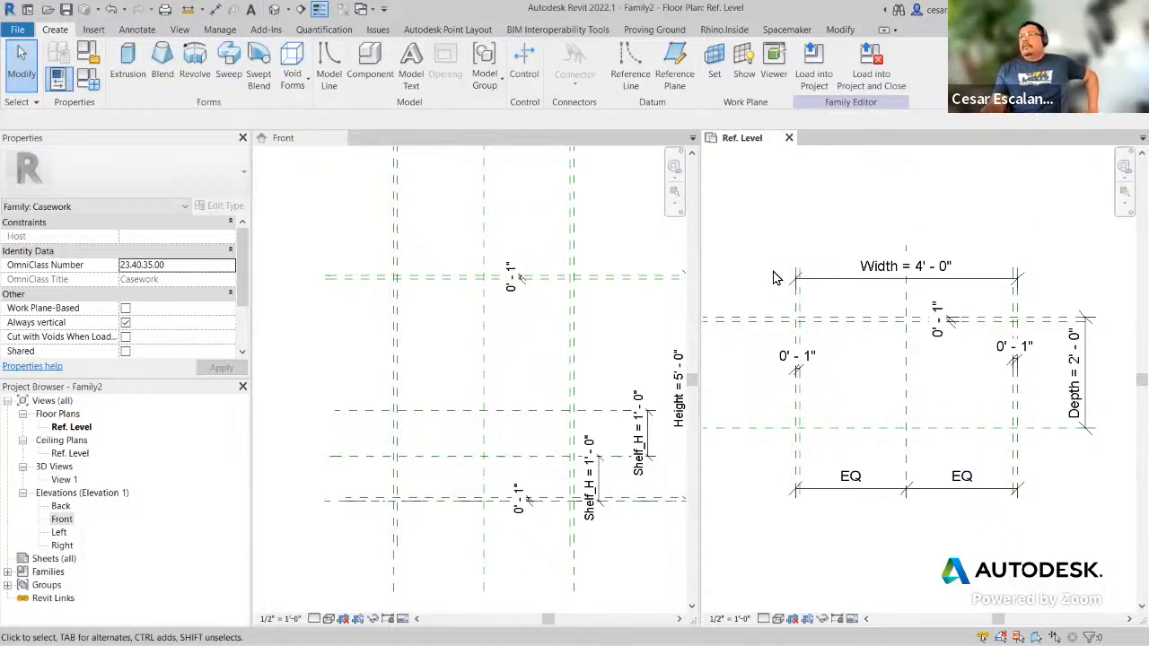
Step: Show the active work plane in the Ref. Level plan to check it, and hide it again
left_click(737, 79)
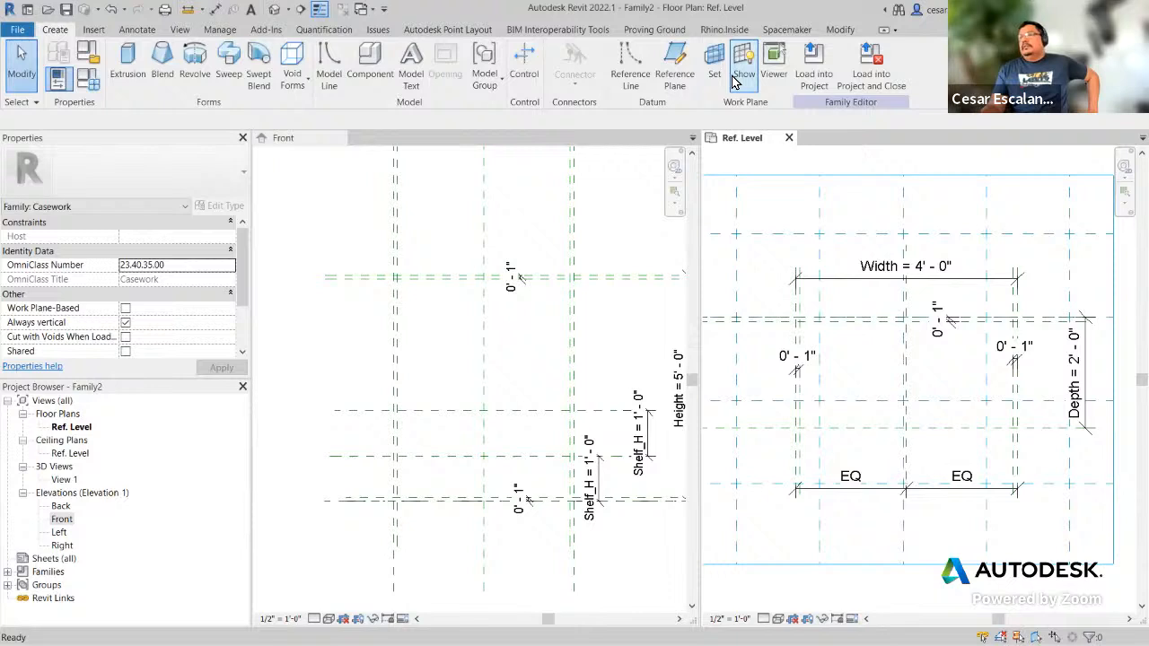
left_click(876, 177)
left_click(869, 162)
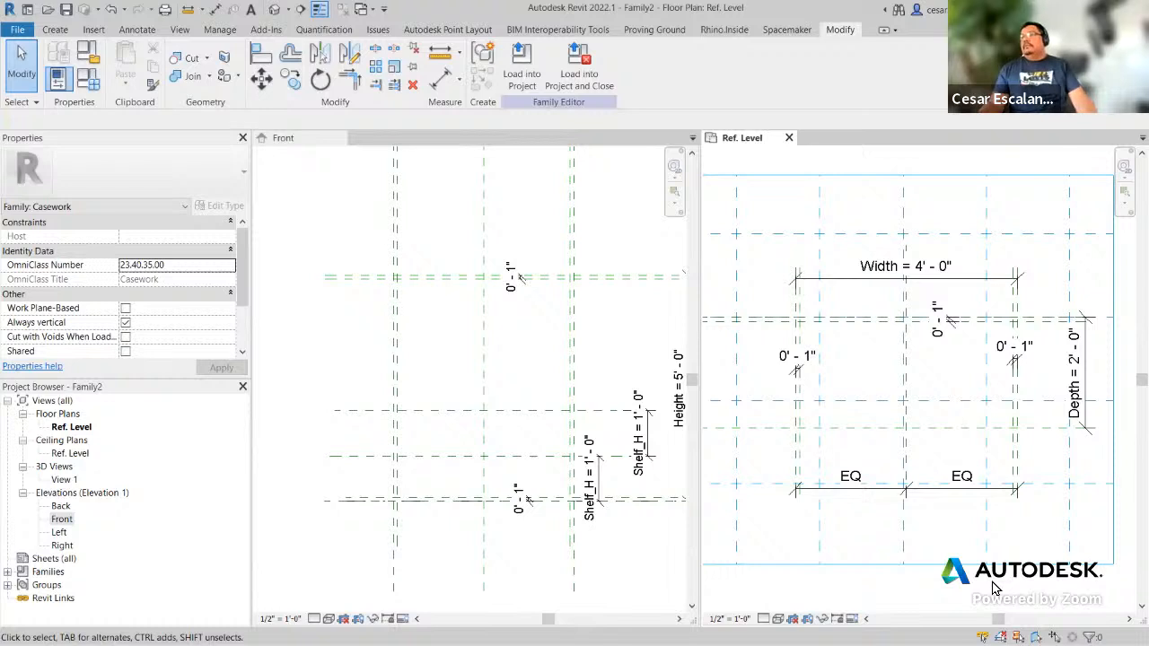
left_click(61, 32)
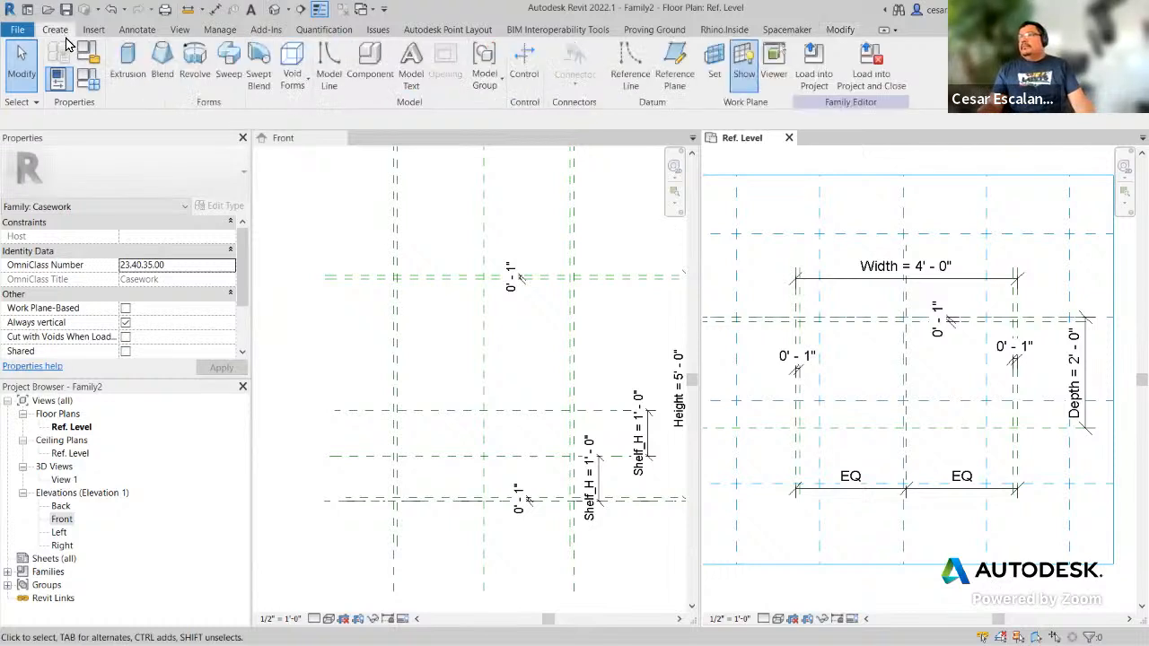
left_click(745, 64)
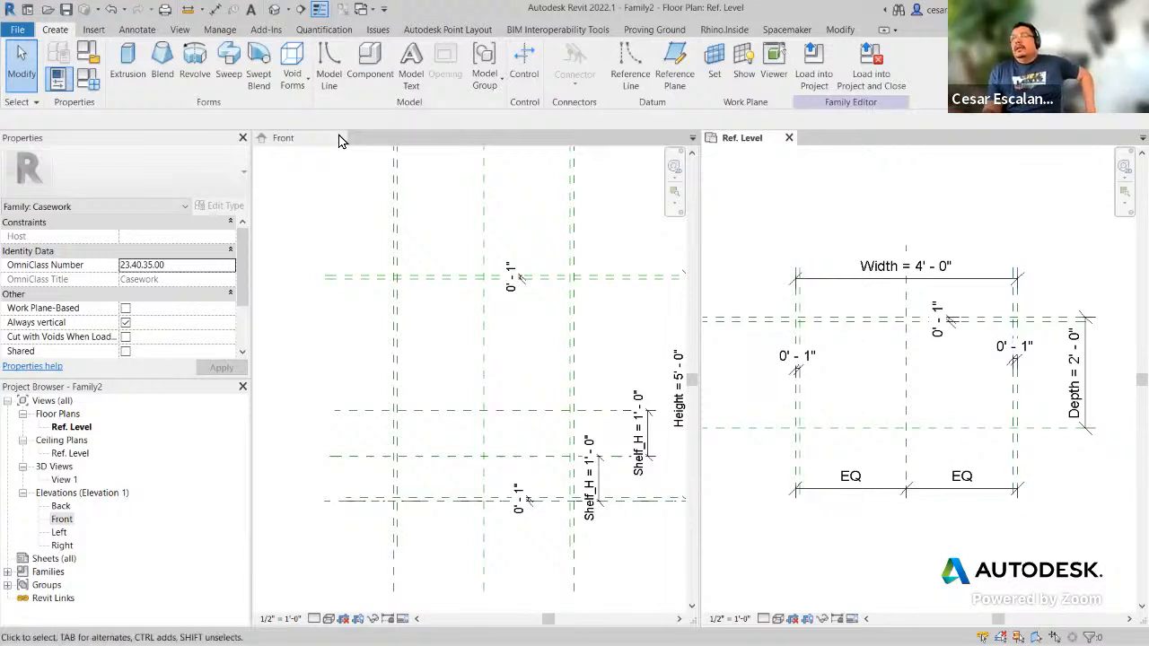
Step: Start loading a family from file and browse to the My Drive folder on Google Drive (G:)
left_click(93, 30)
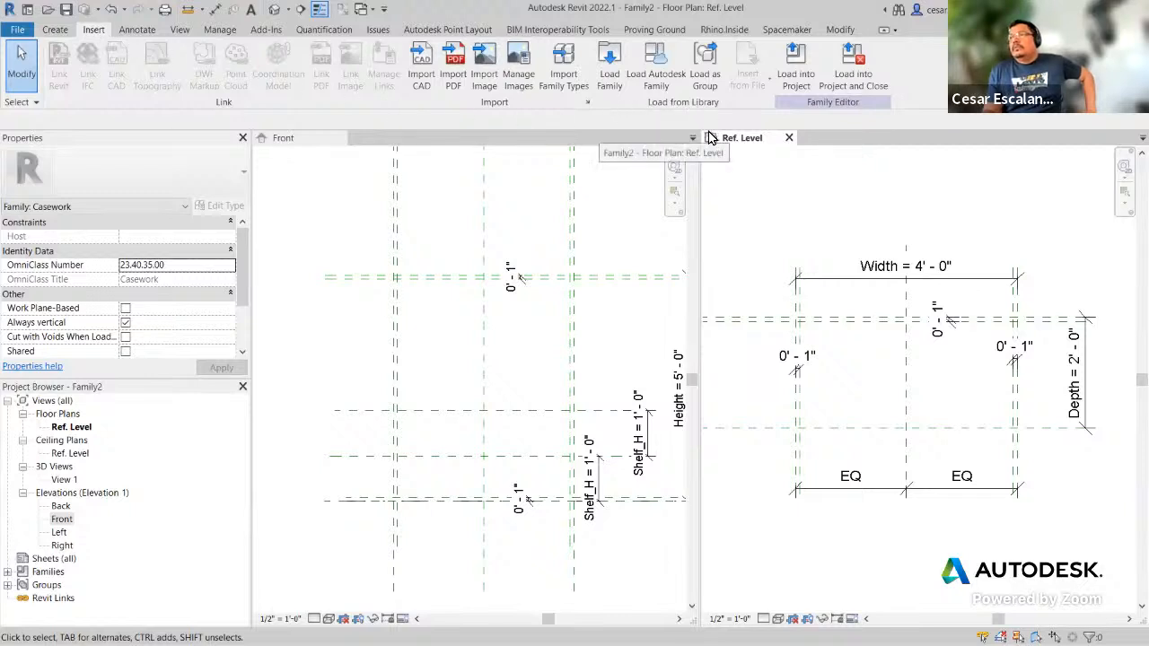
left_click(611, 79)
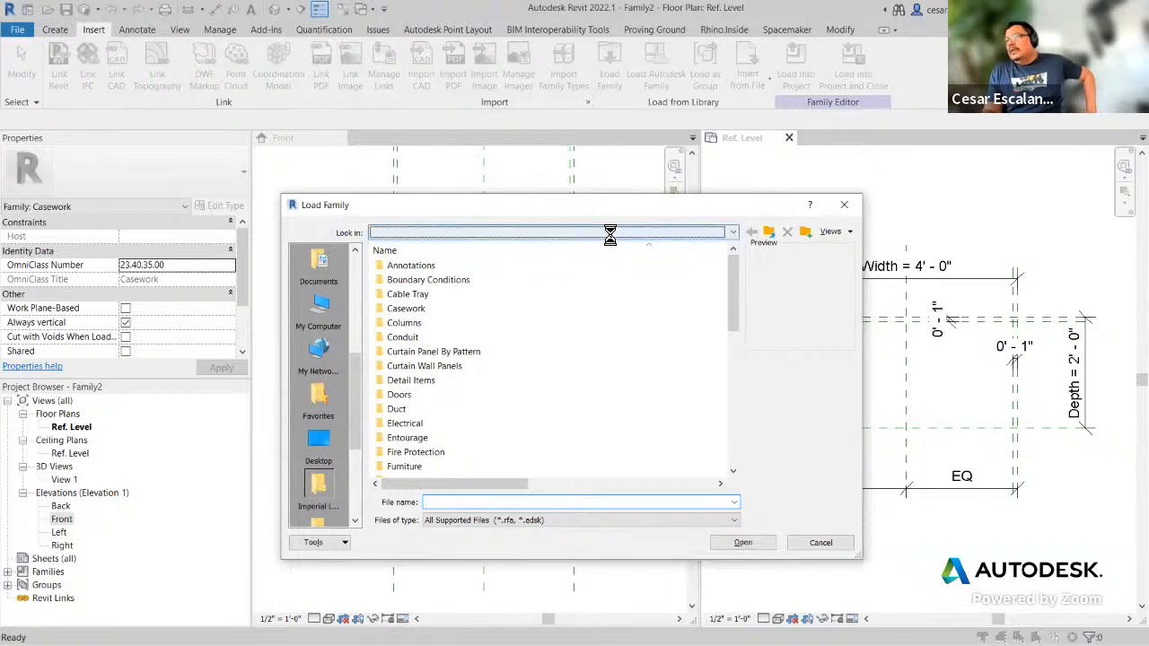
left_click(608, 231)
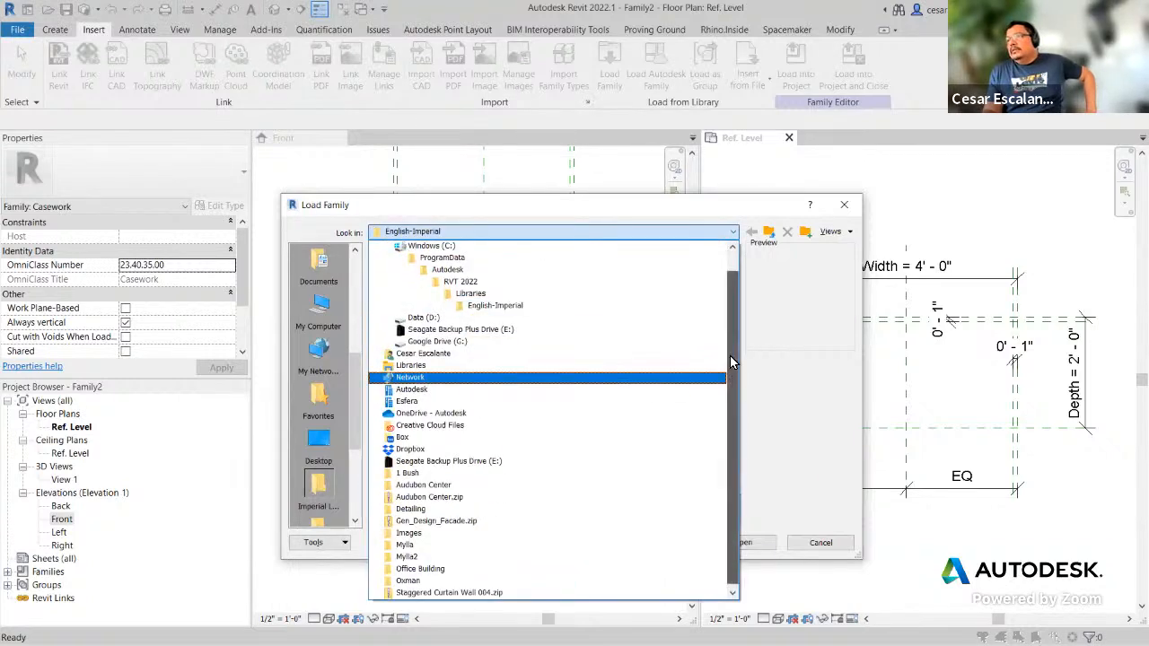
scroll(730, 355, "up", 1)
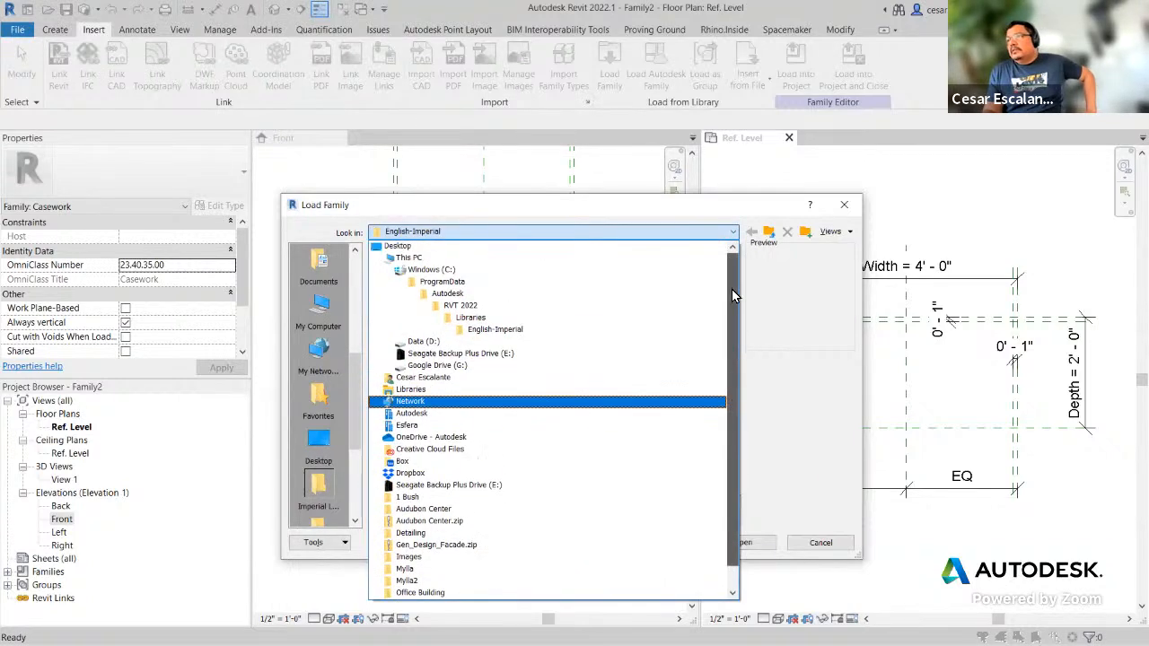
left_click(454, 356)
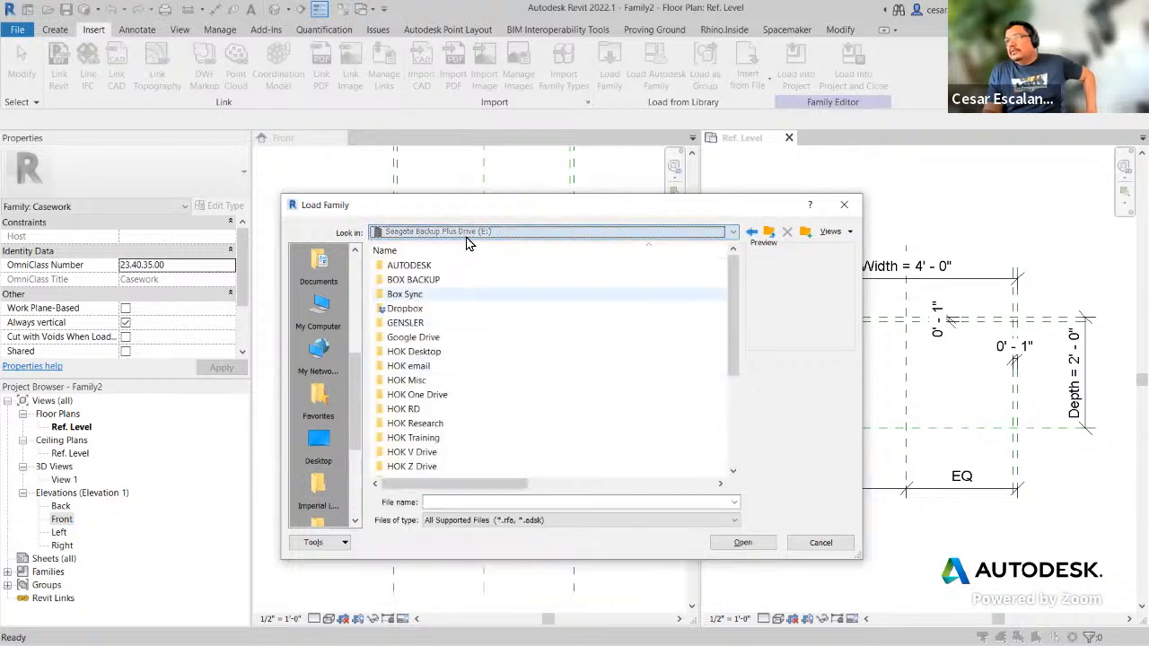
left_click(468, 232)
left_click(439, 307)
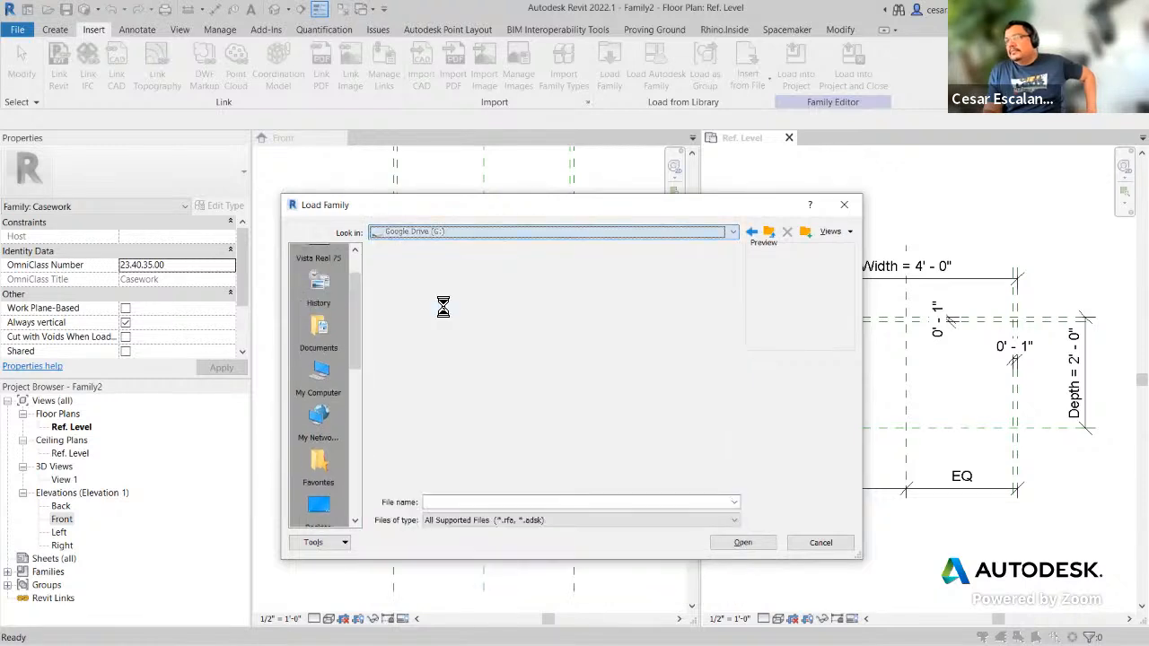
double_click(423, 299)
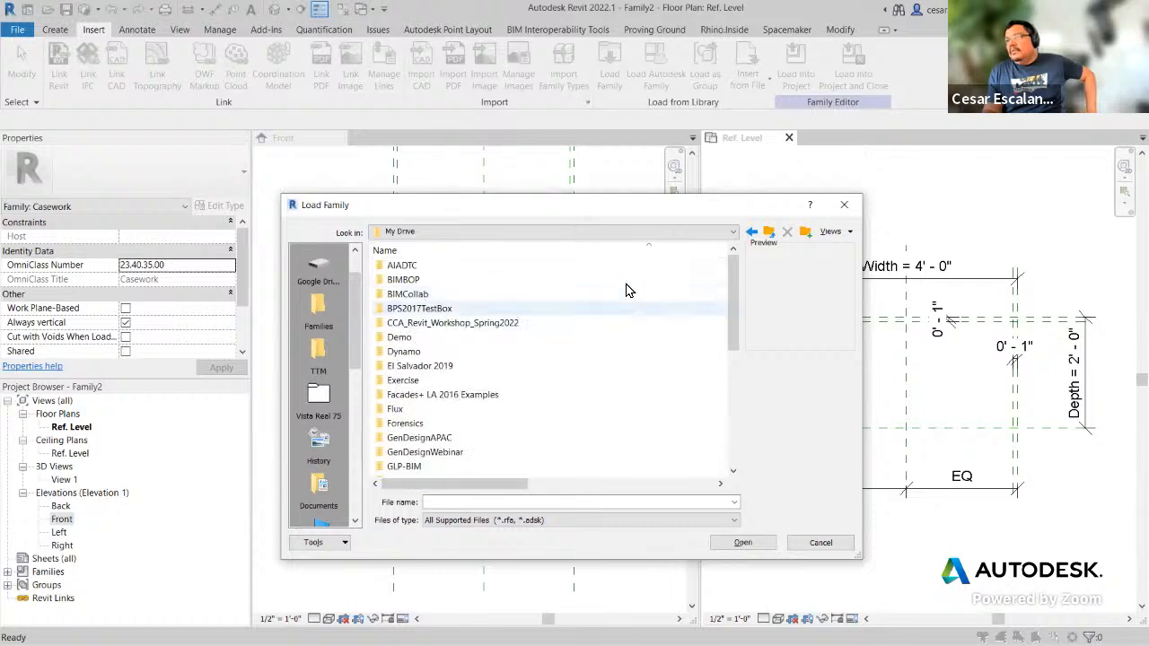
Step: Load Shelf.rfa from the Bookcase folder inside Revit Spring 2022 into the casework family
left_click_drag(734, 340, 714, 454)
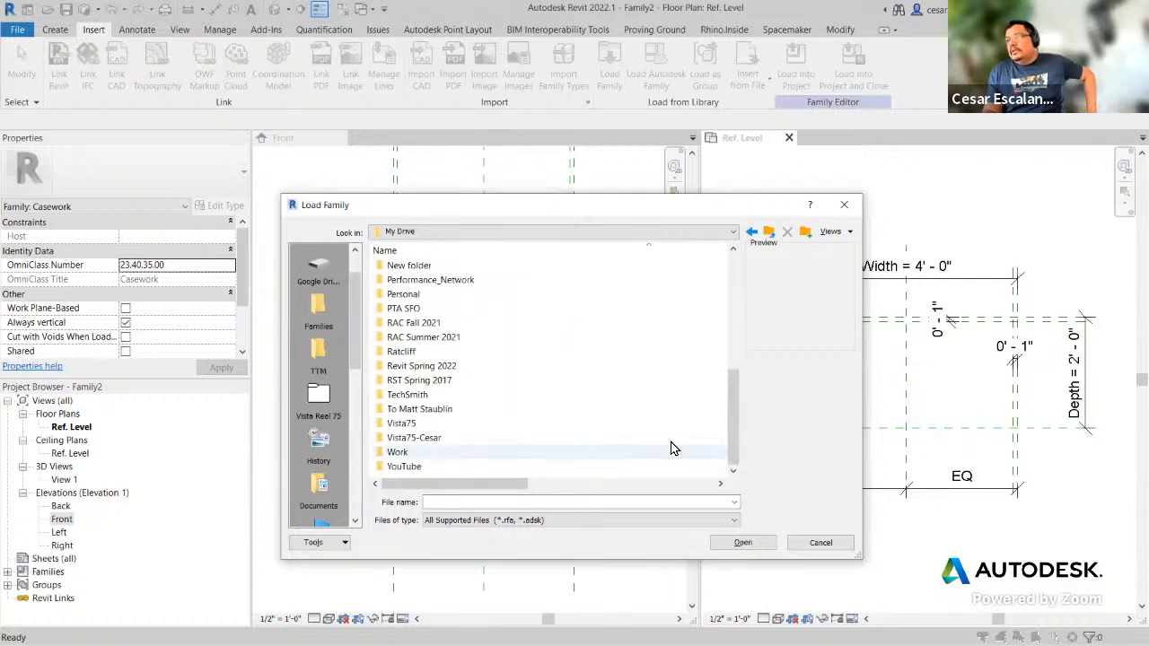
double_click(452, 371)
double_click(440, 345)
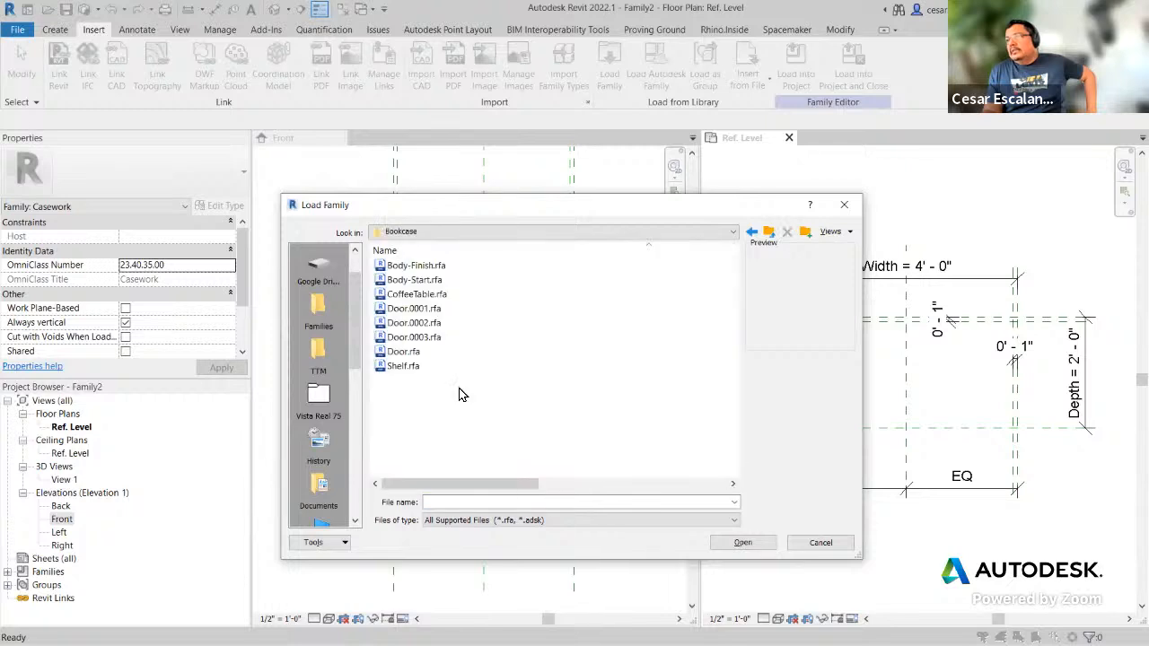
left_click(441, 375)
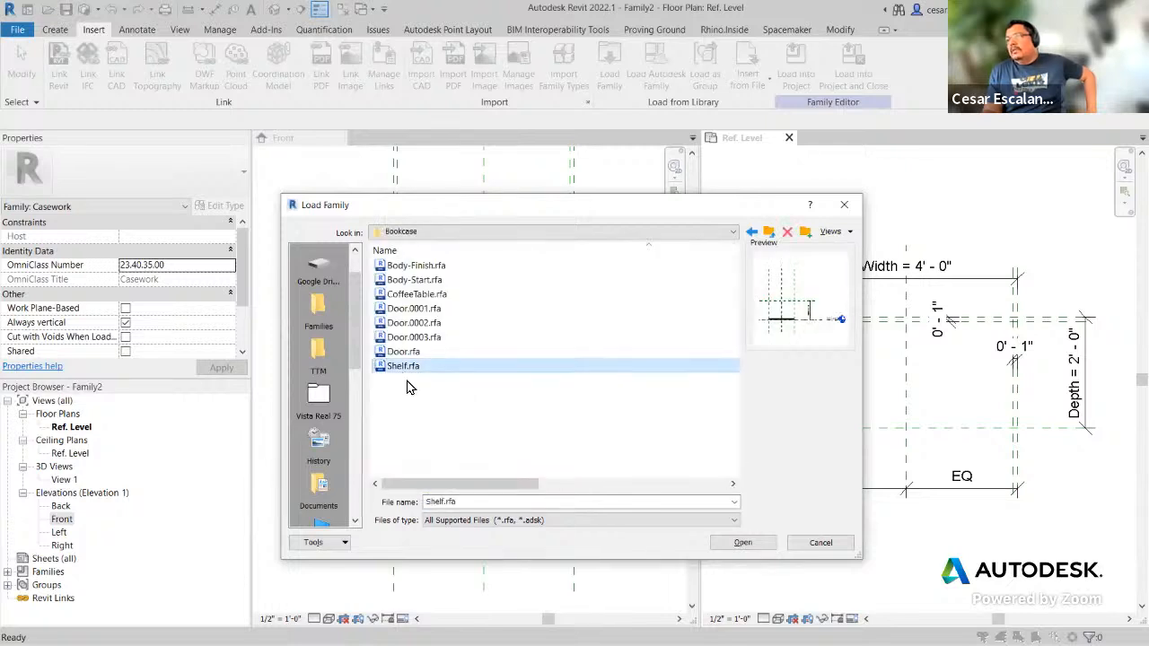
left_click(742, 546)
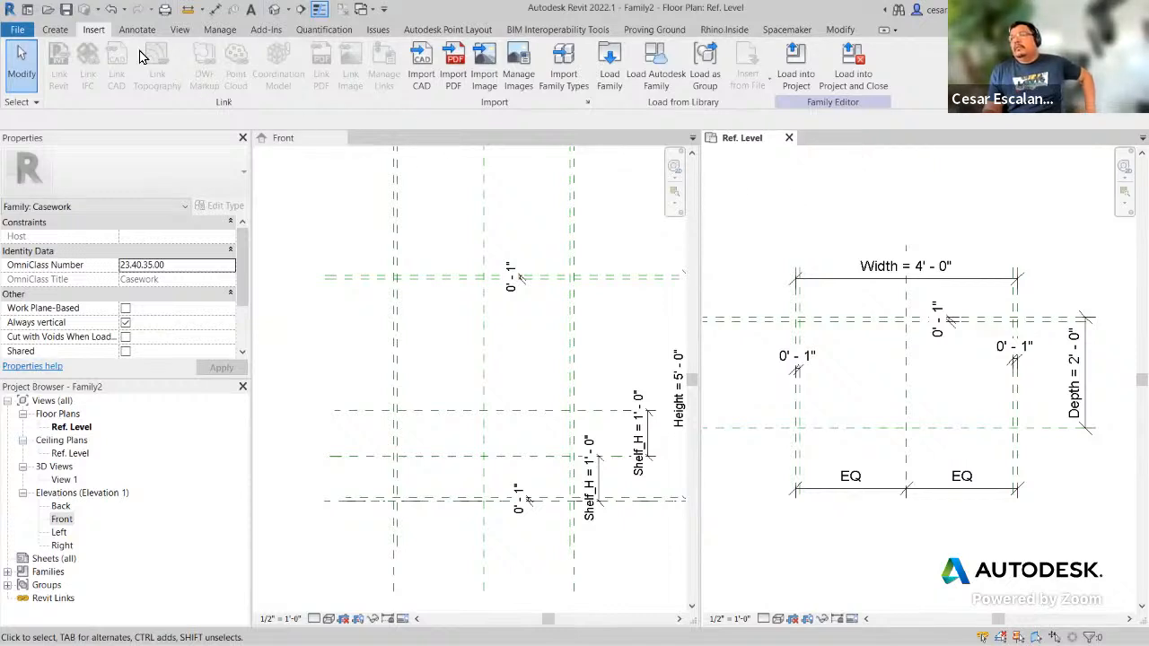
Step: Place one Shelf component freely over the upper part of the casework outline in the Ref. Level plan and end placement
left_click(56, 30)
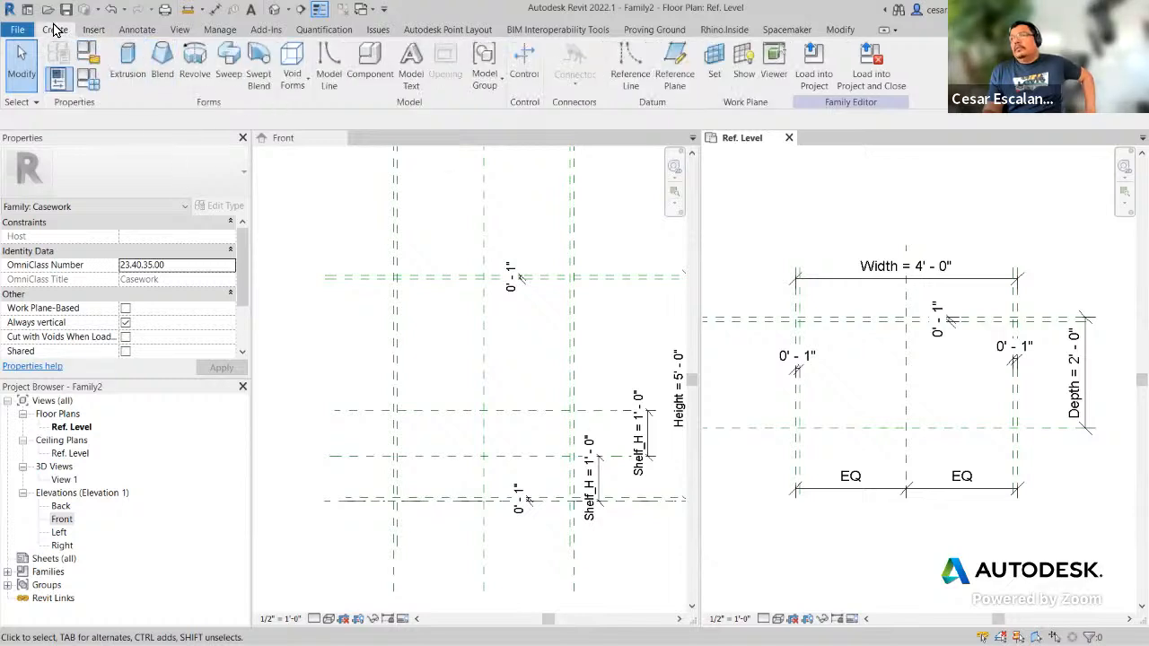
left_click(381, 73)
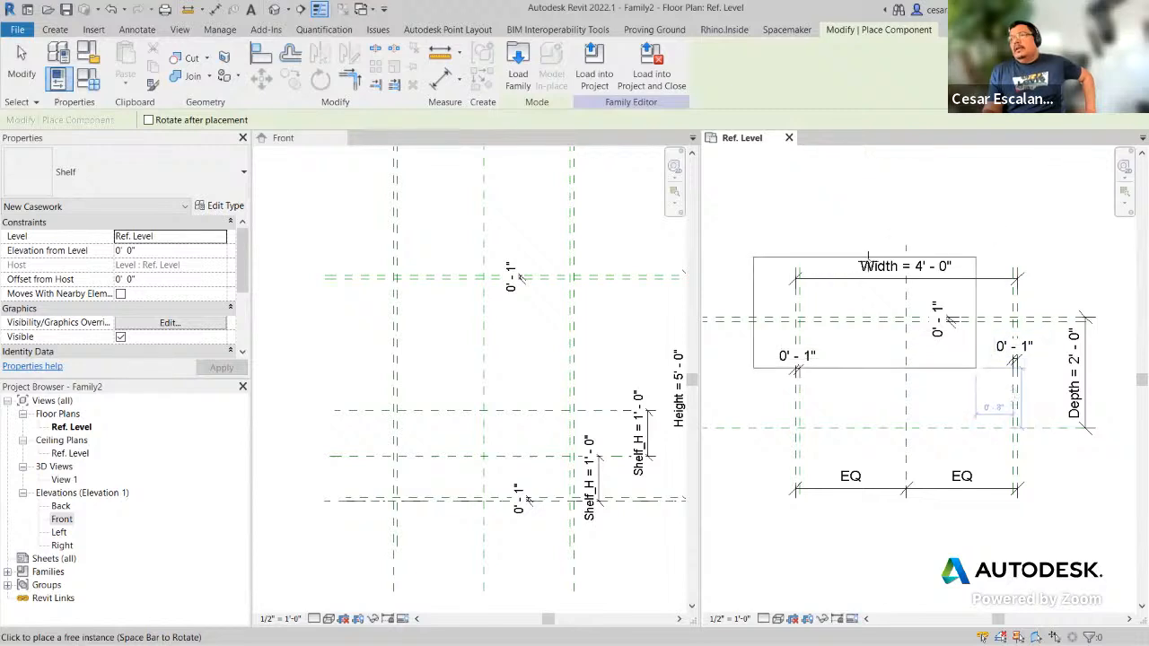
left_click(868, 258)
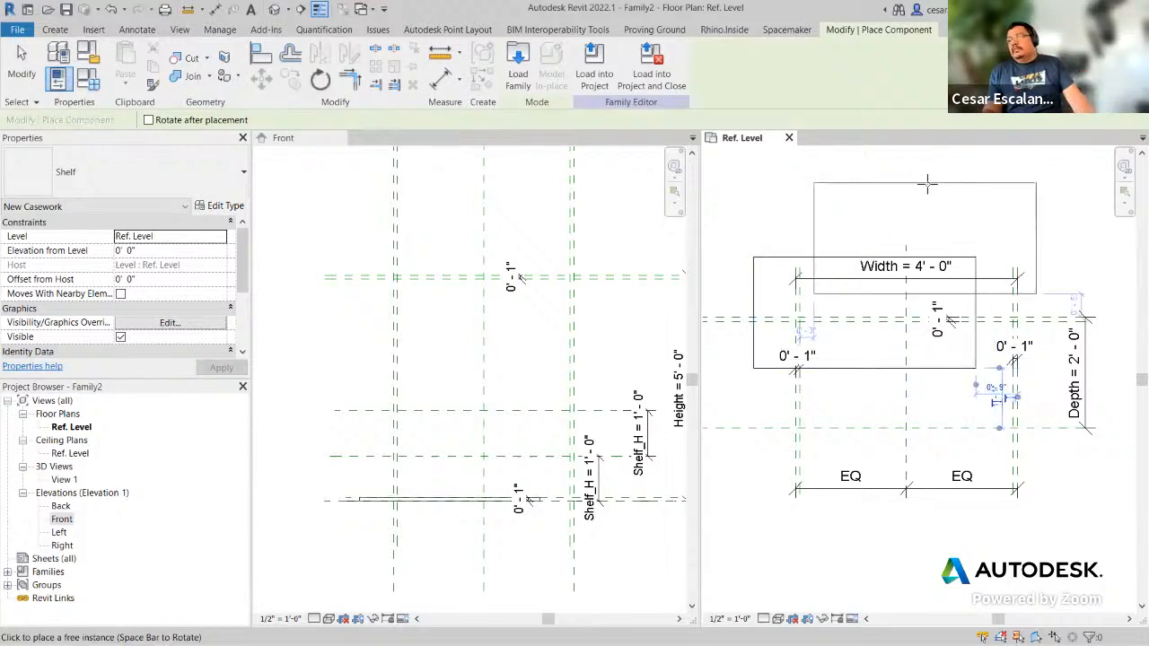
key("Escape")
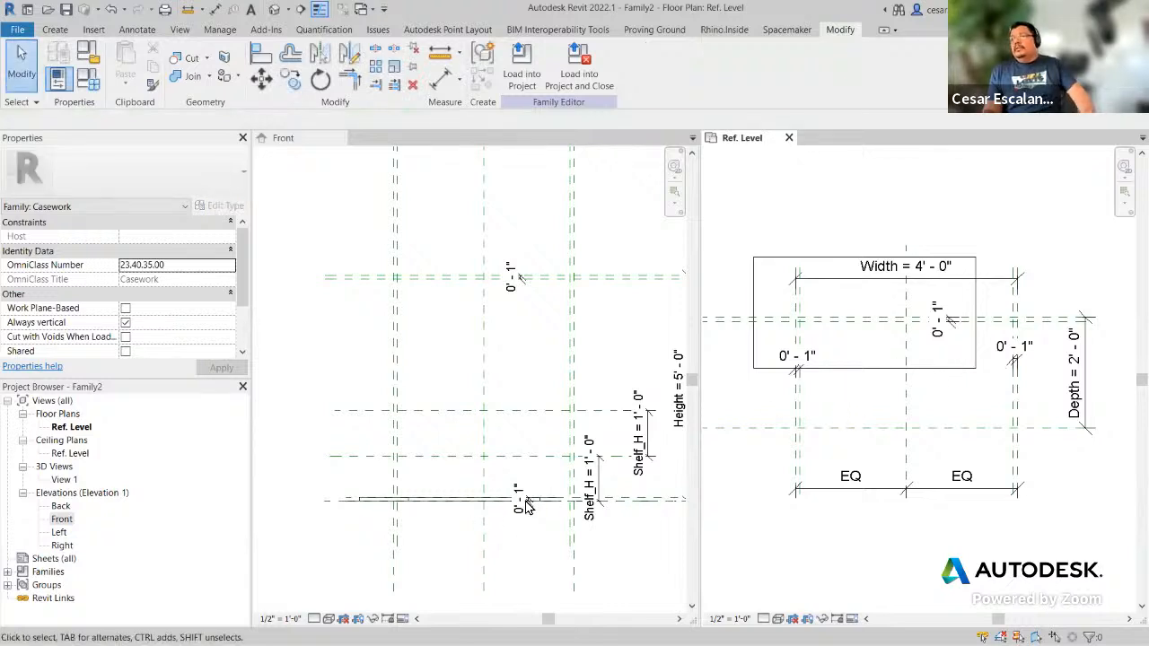
Step: Select the placed shelf in the Front elevation and examine its height relative to the Ref. Level line
left_click(501, 539)
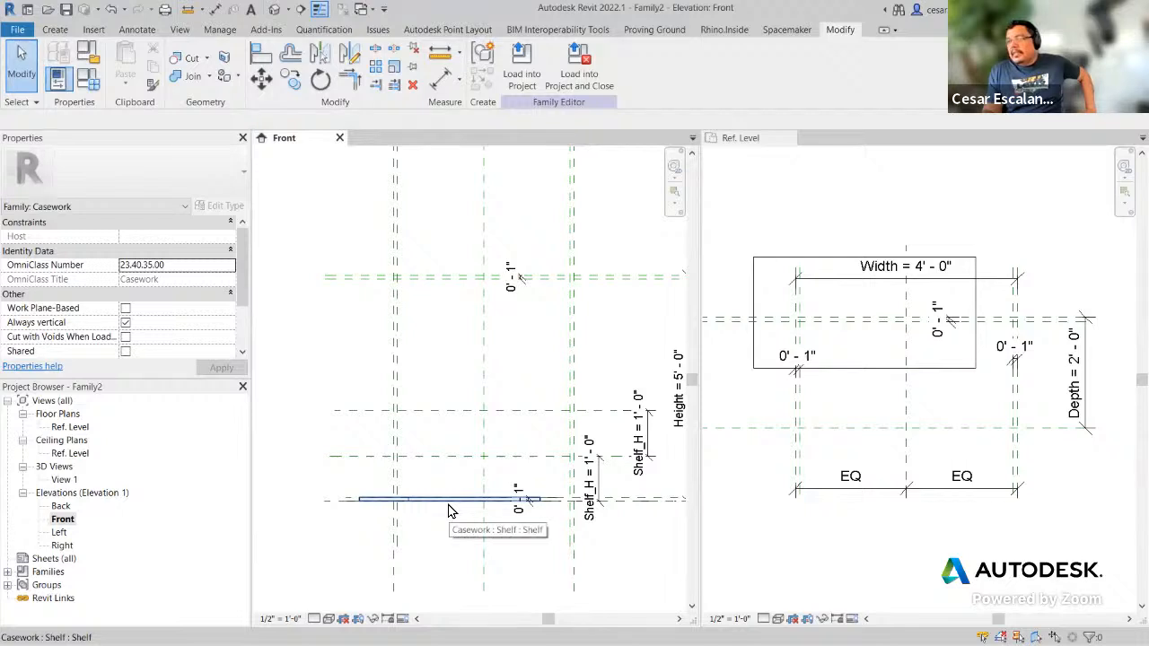
left_click(451, 511)
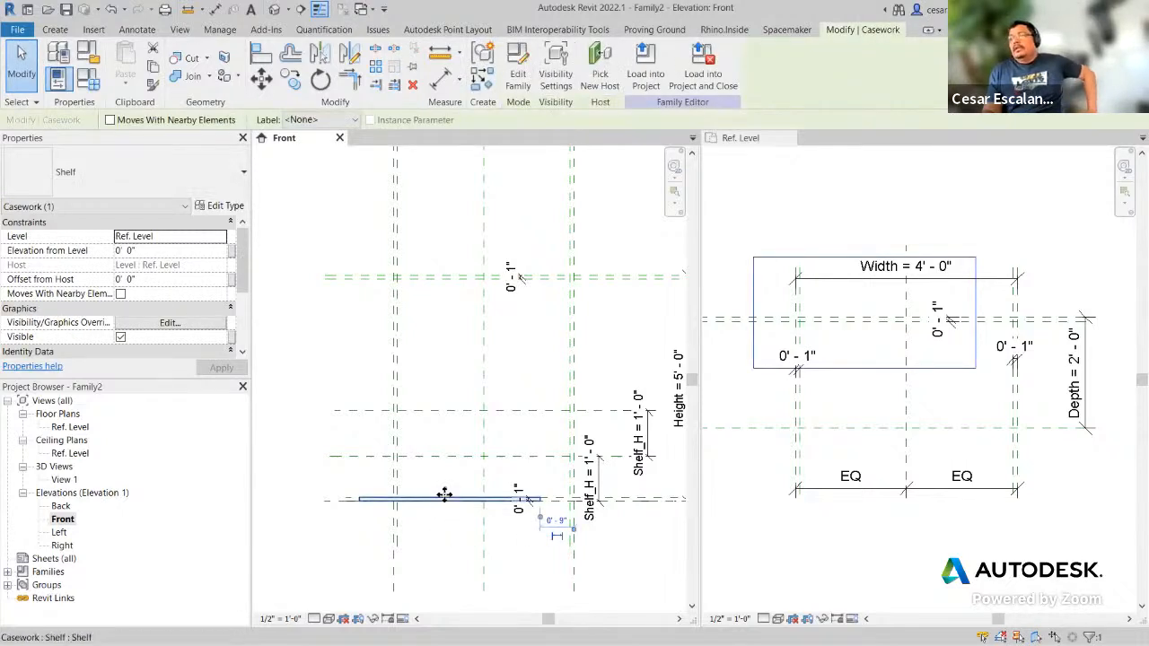
middle_click_drag(467, 534, 362, 517)
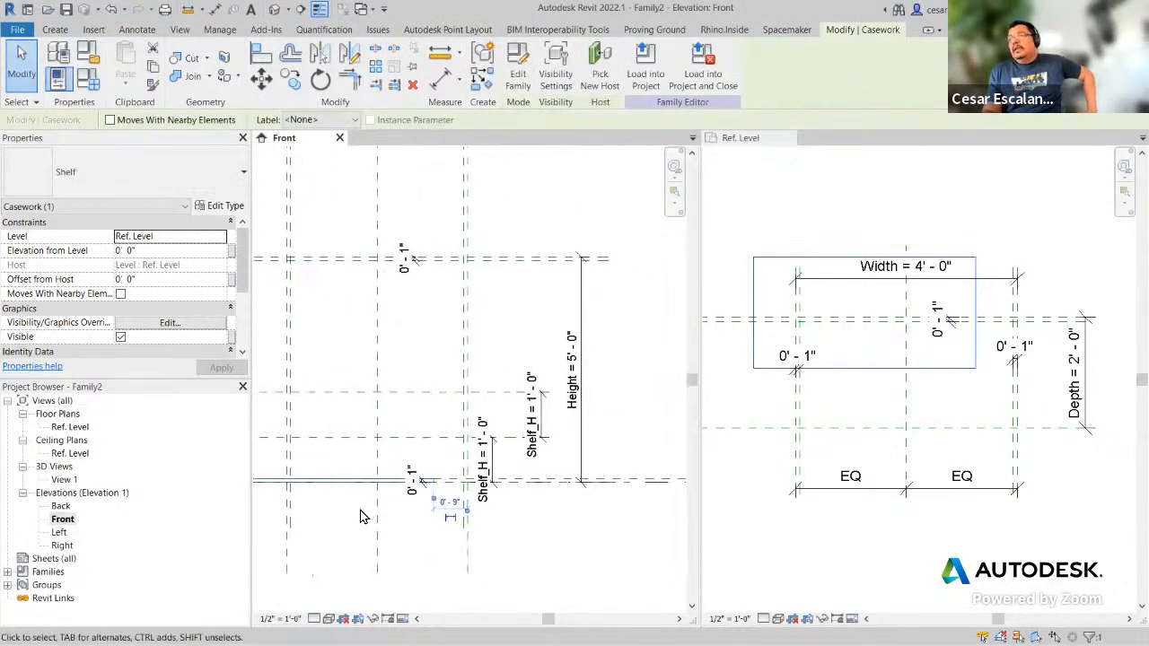
middle_click_drag(660, 523, 544, 539)
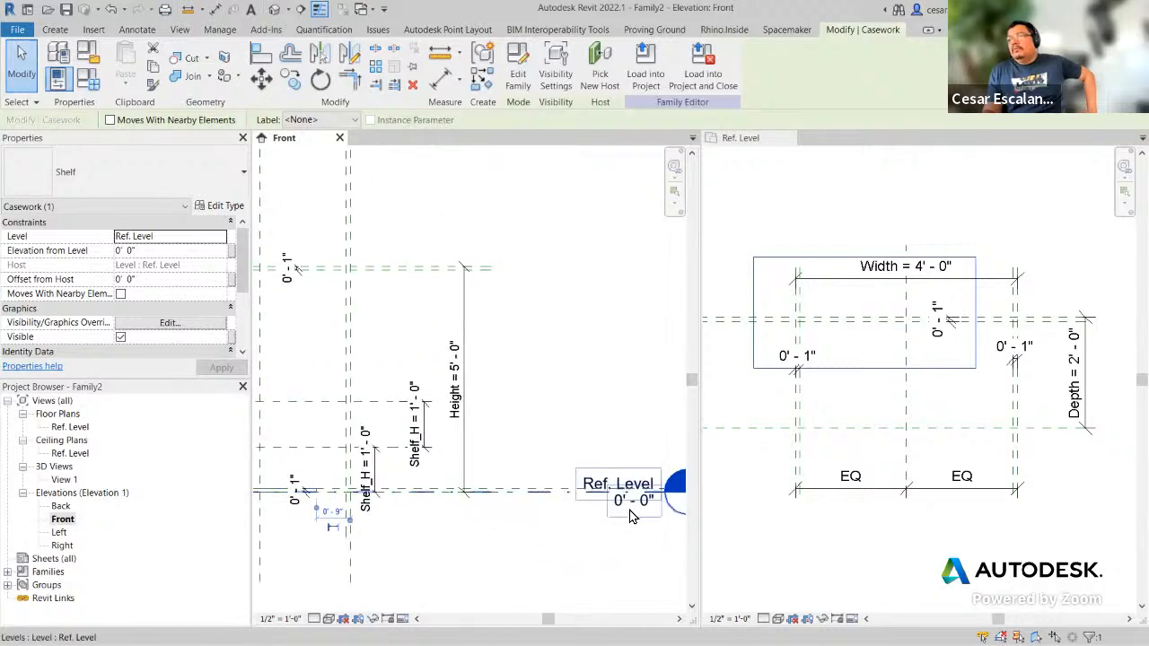
left_click(859, 546)
scroll(880, 577, "down", 1)
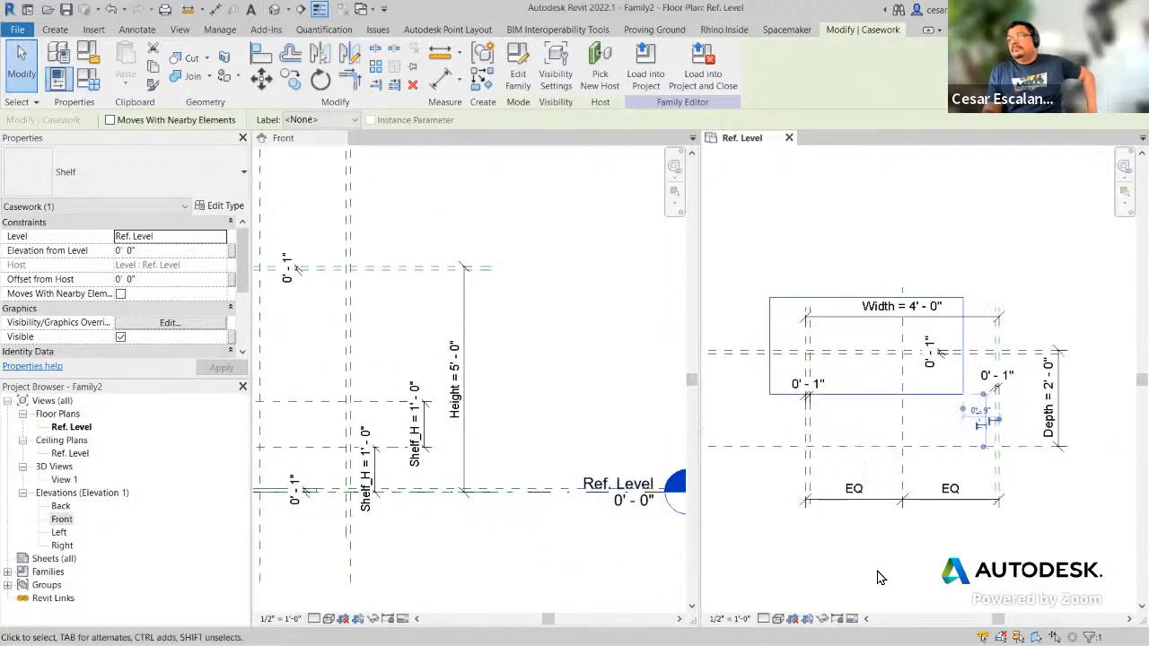
scroll(880, 577, "down", 1)
left_click(479, 575)
middle_click_drag(480, 575, 690, 572)
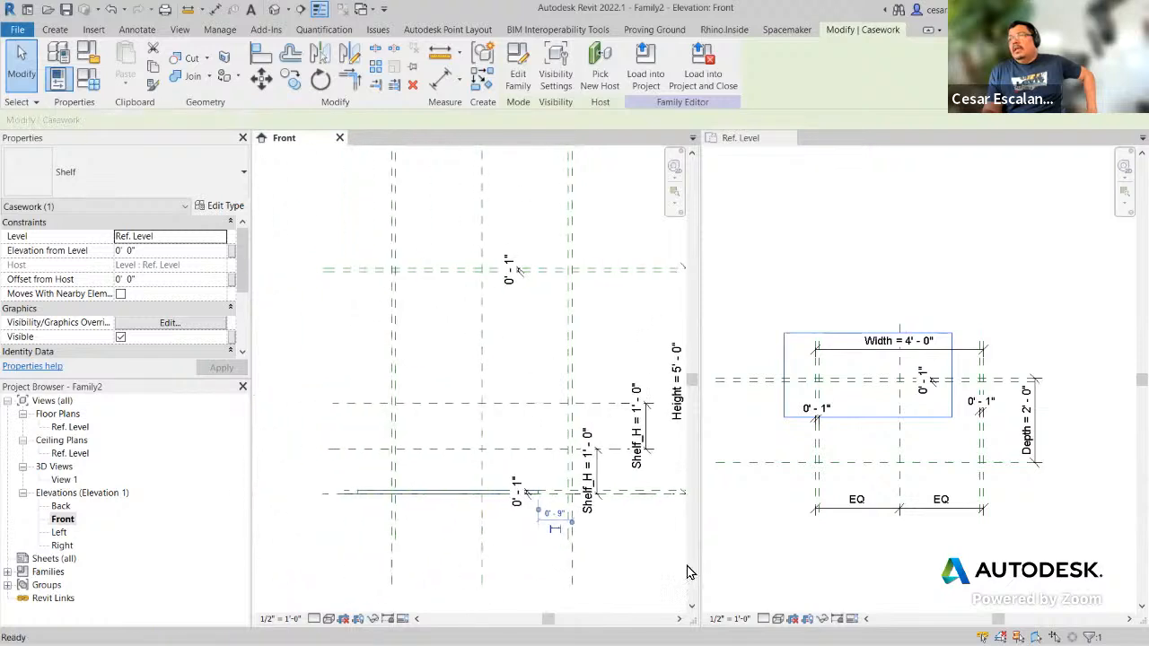
Step: Reselect the shelf and check which choices its Level constraint offers
left_click(441, 545)
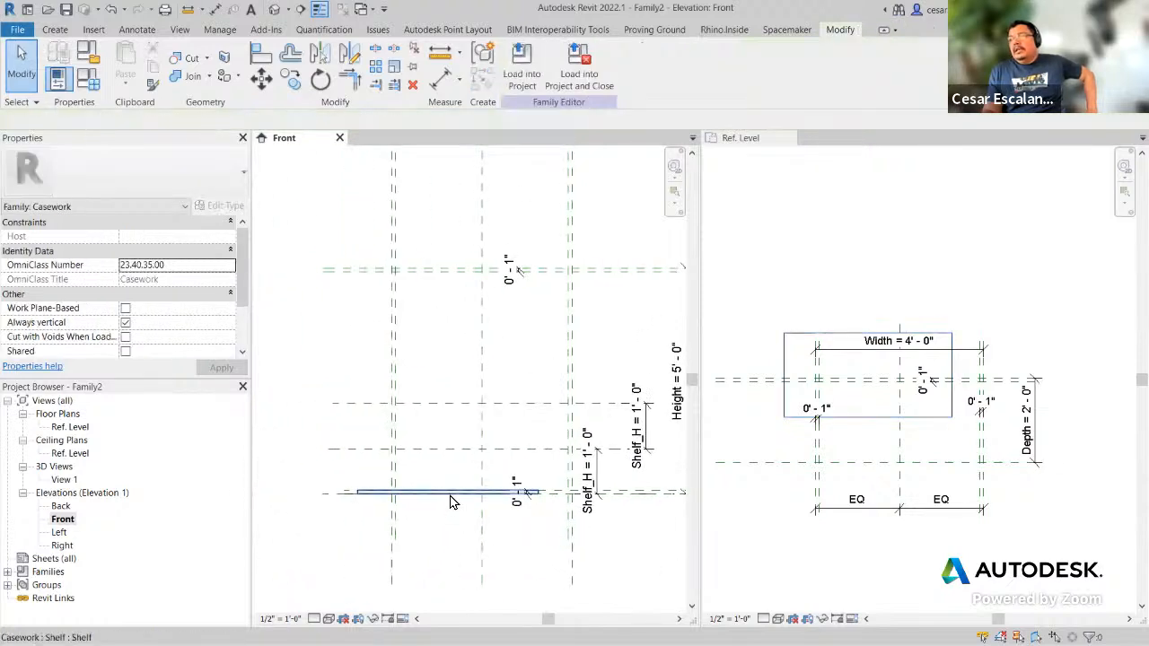
left_click(452, 503)
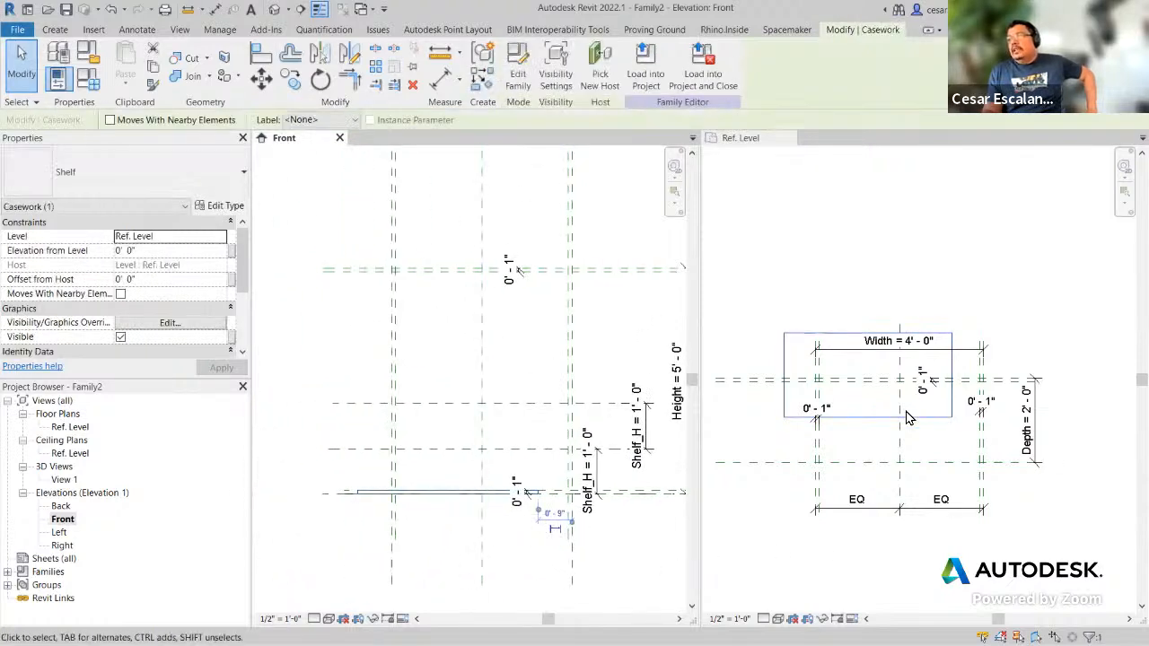
left_click(937, 416)
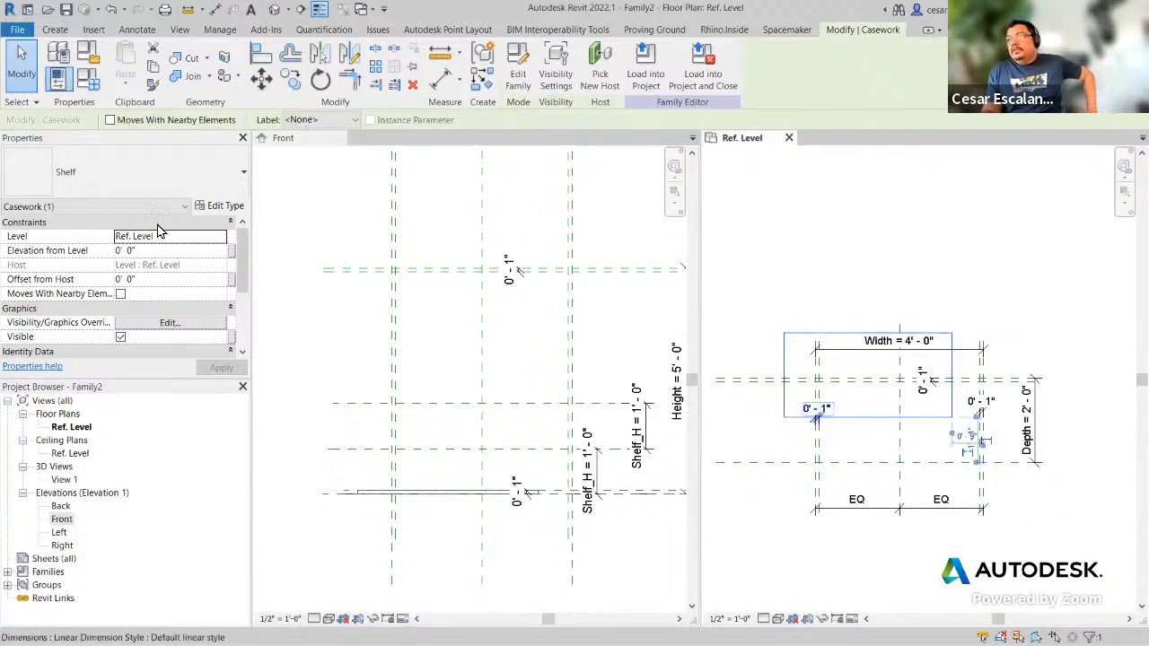
left_click(186, 236)
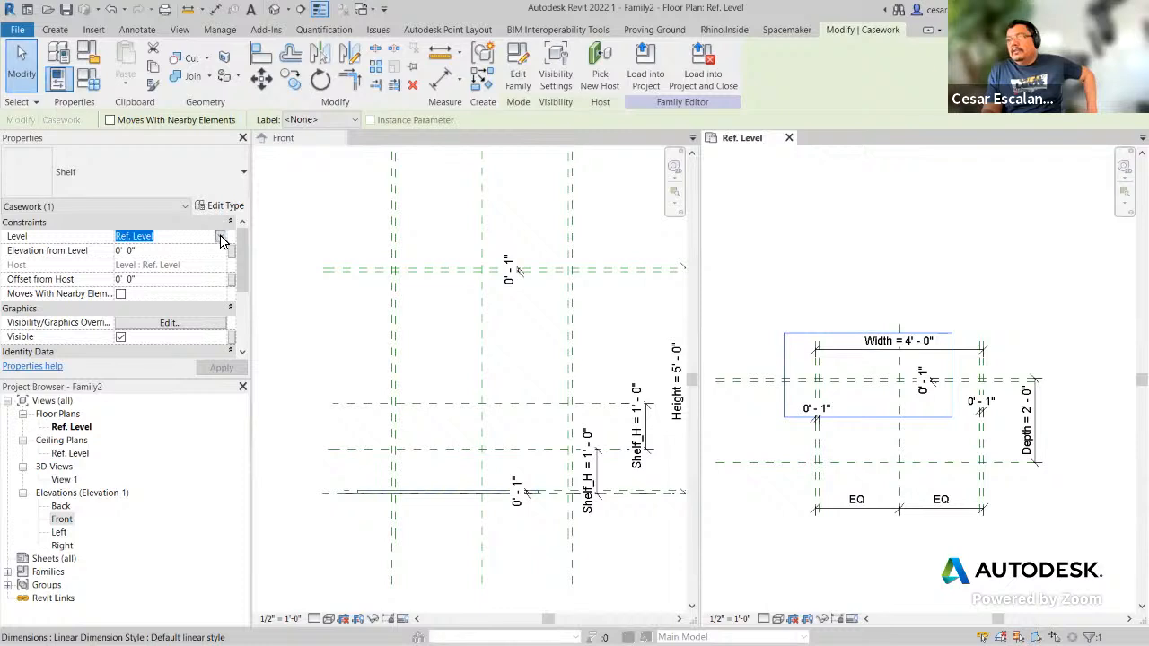
left_click(221, 237)
left_click(221, 237)
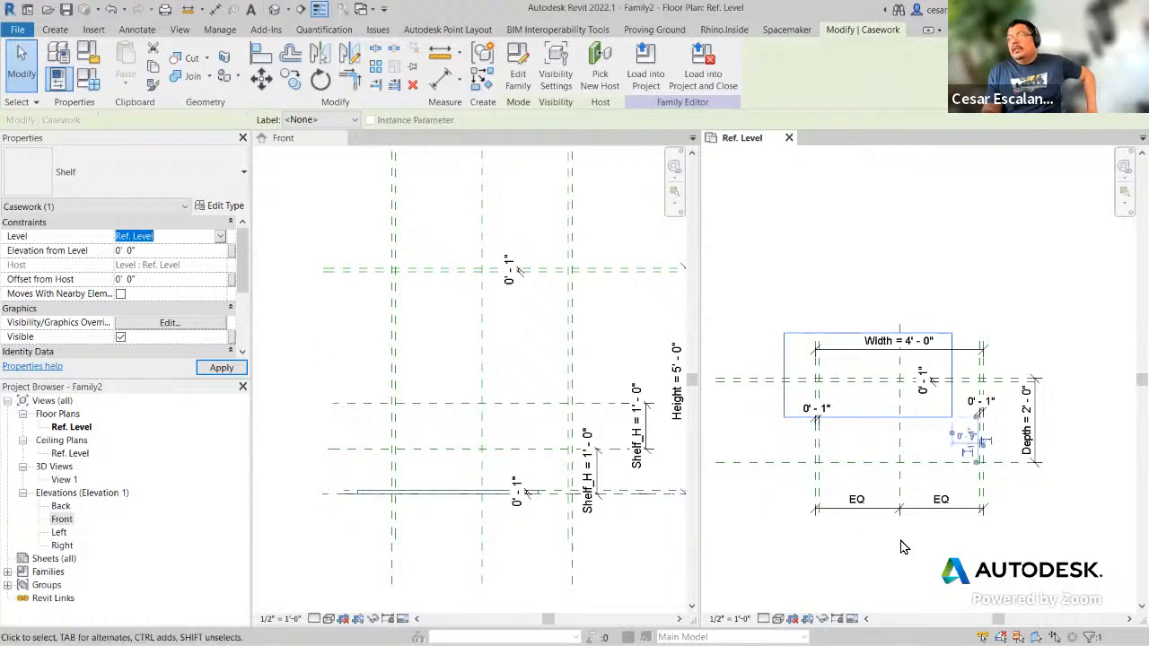
Step: Move the shelf up in the Front elevation to between the First_Shelf and Second_Shelf reference planes and clear the selection
left_click(439, 513)
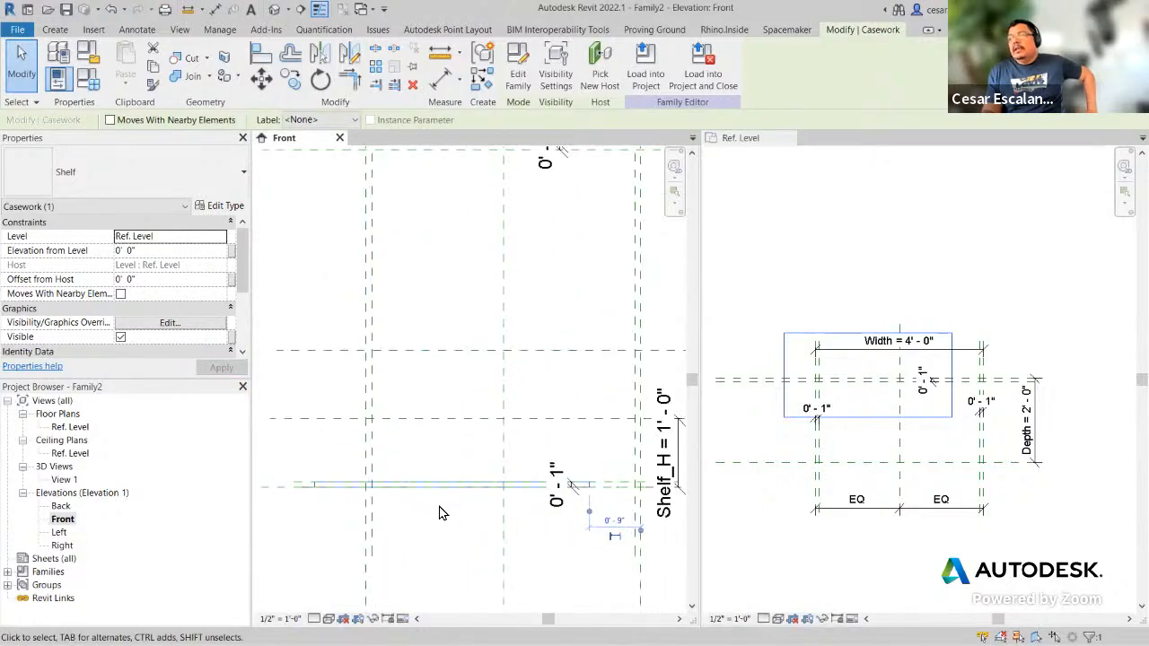
scroll(440, 505, "up", 2)
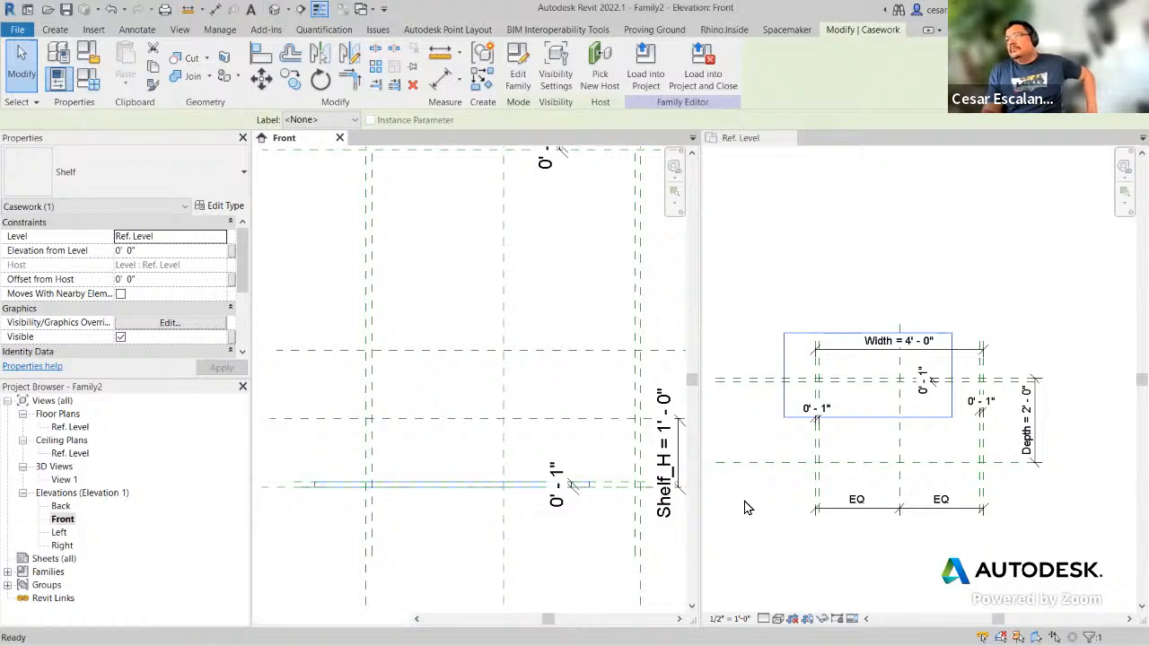
left_click(790, 548)
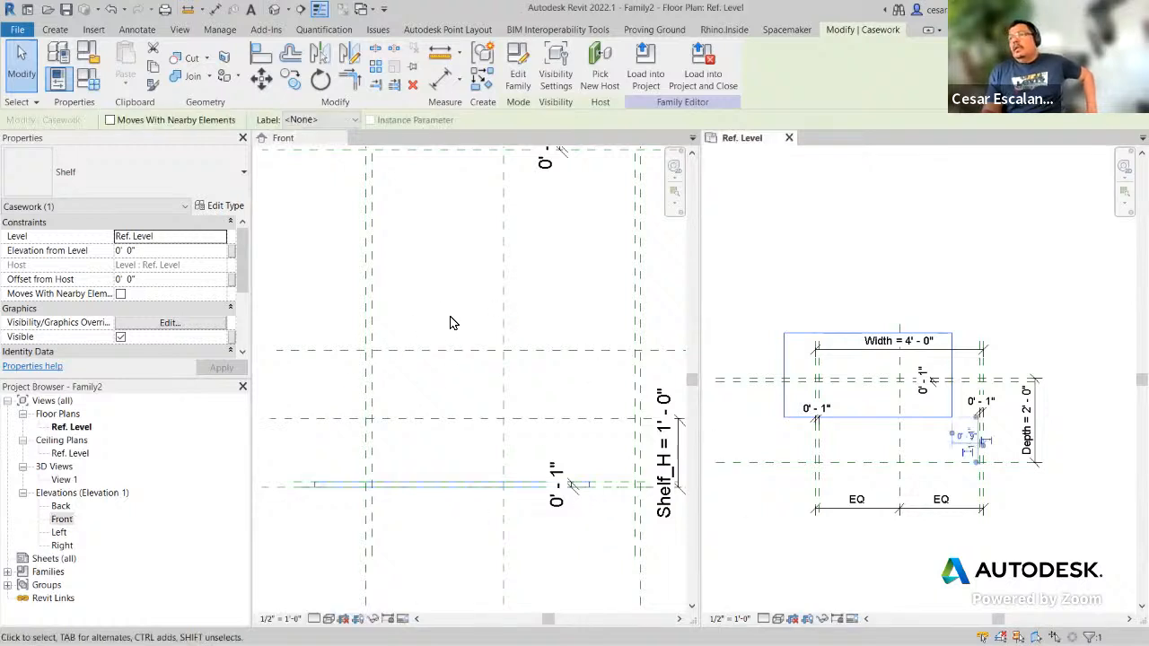
scroll(452, 320, "down", 2)
left_click(457, 431)
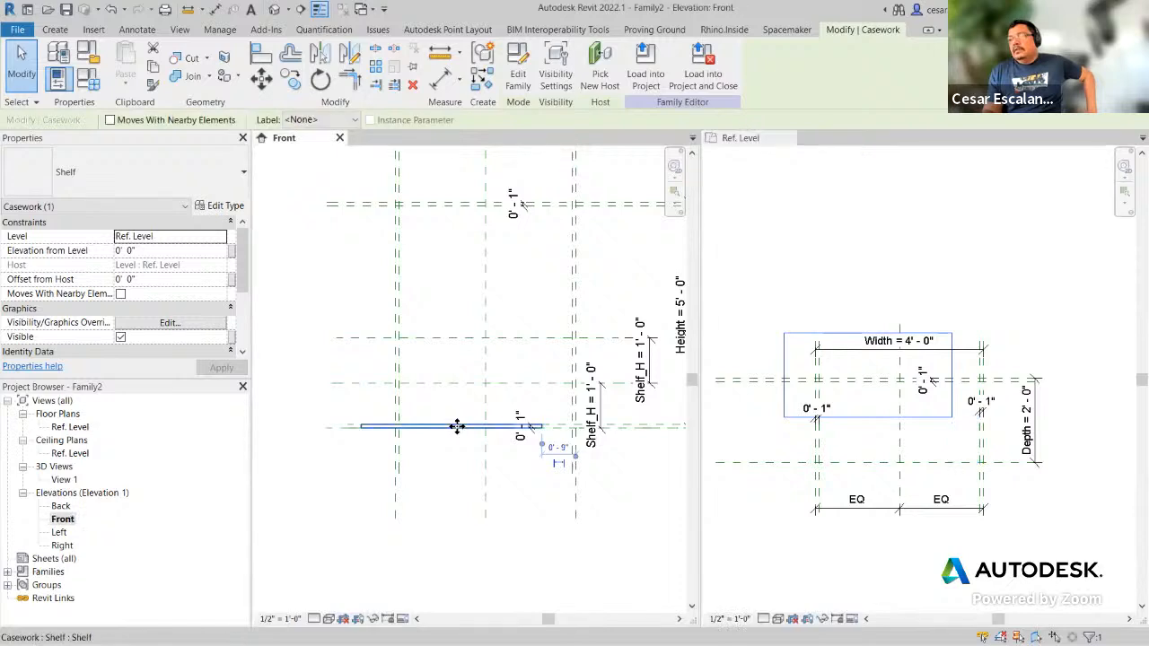
left_click_drag(457, 428, 464, 370)
left_click(449, 505)
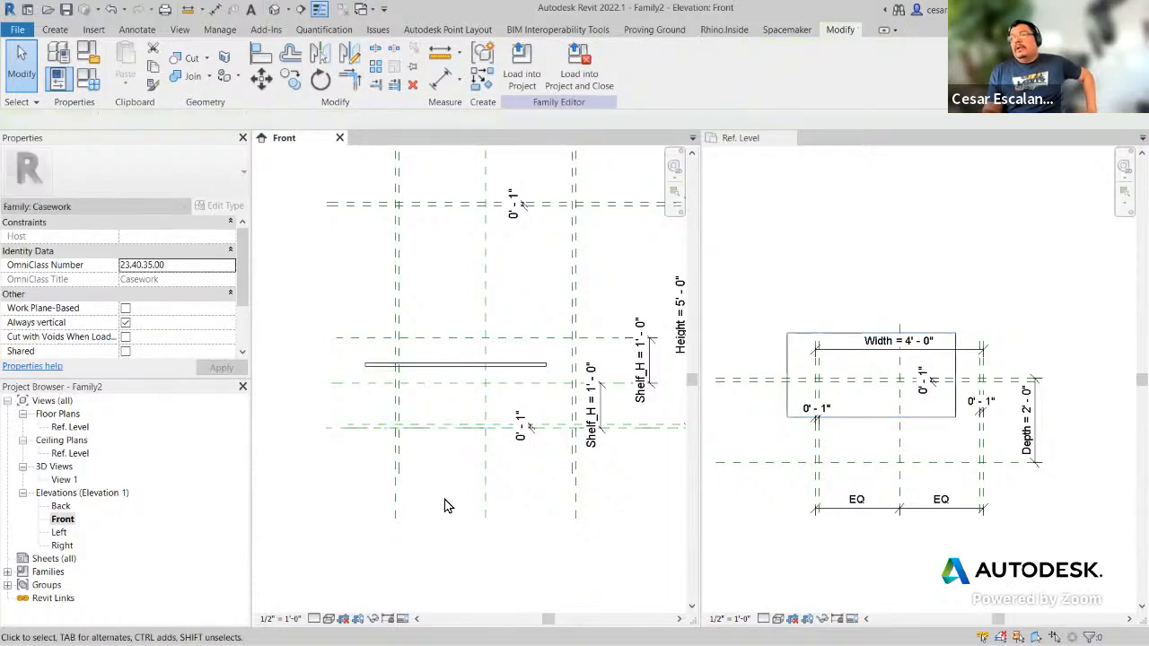
scroll(449, 501, "up", 2)
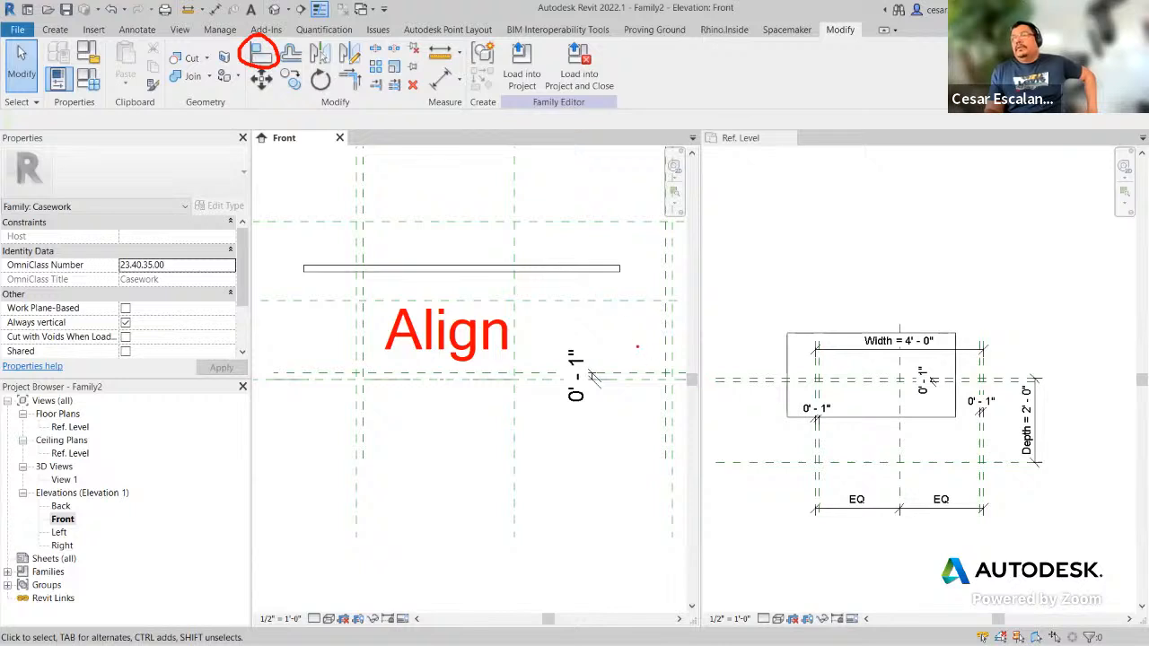
left_click_drag(607, 302, 649, 344)
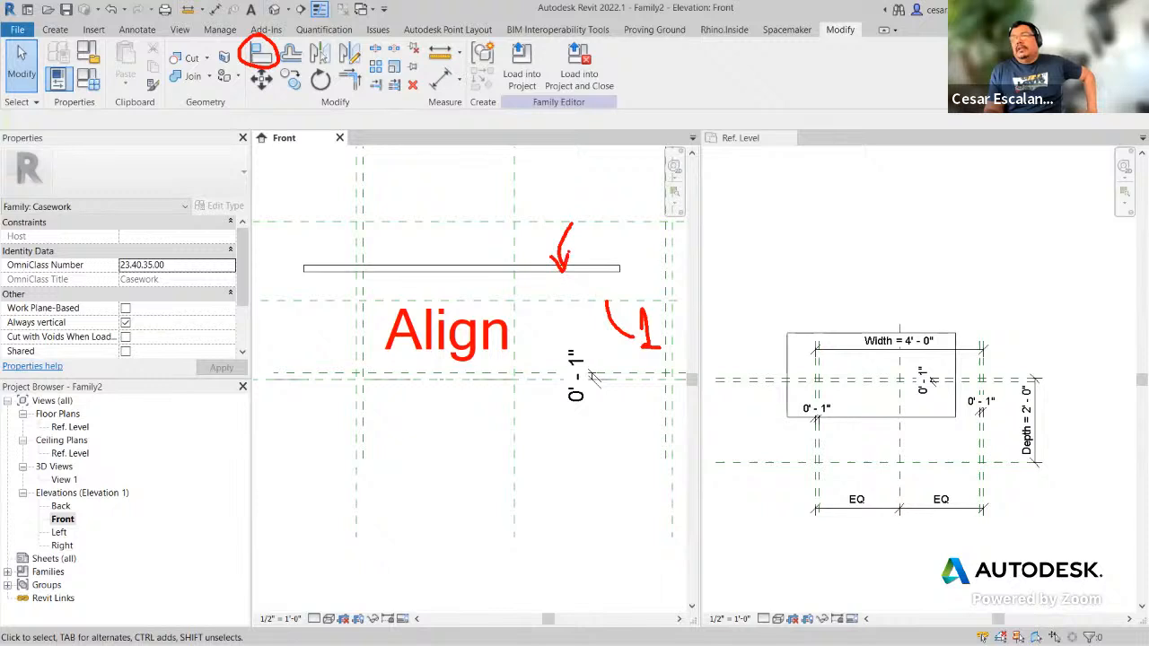
left_click_drag(577, 204, 599, 227)
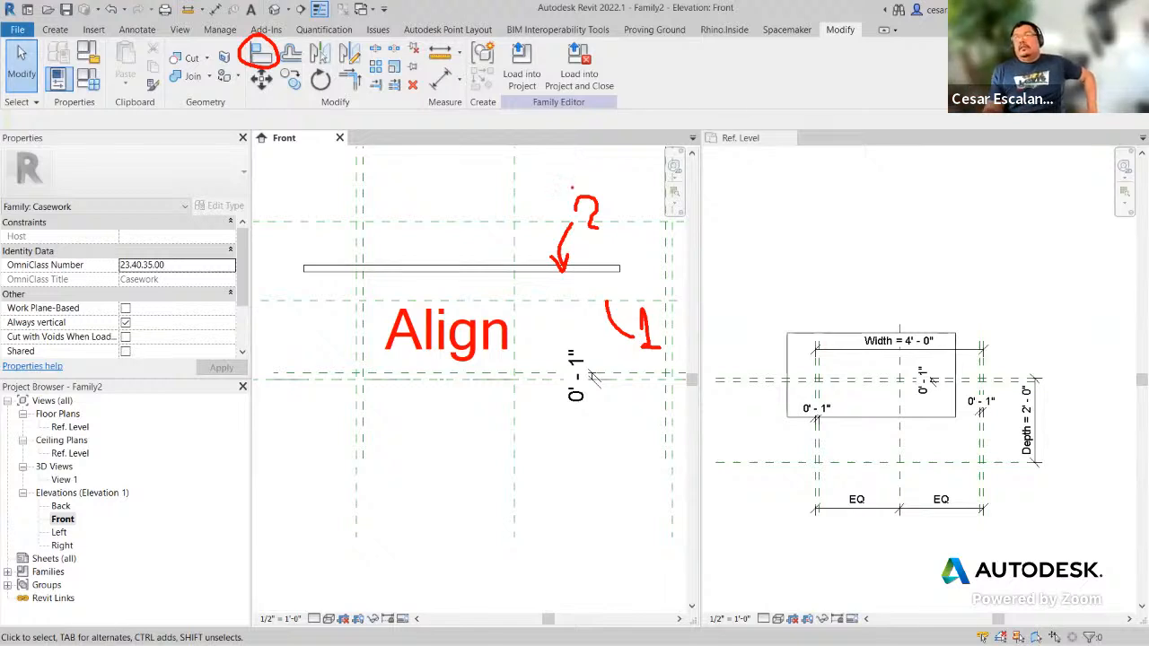
mouse_move(417, 232)
left_mouse_down()
mouse_move(453, 240)
mouse_move(424, 232)
mouse_move(453, 190)
mouse_move(453, 226)
left_mouse_up()
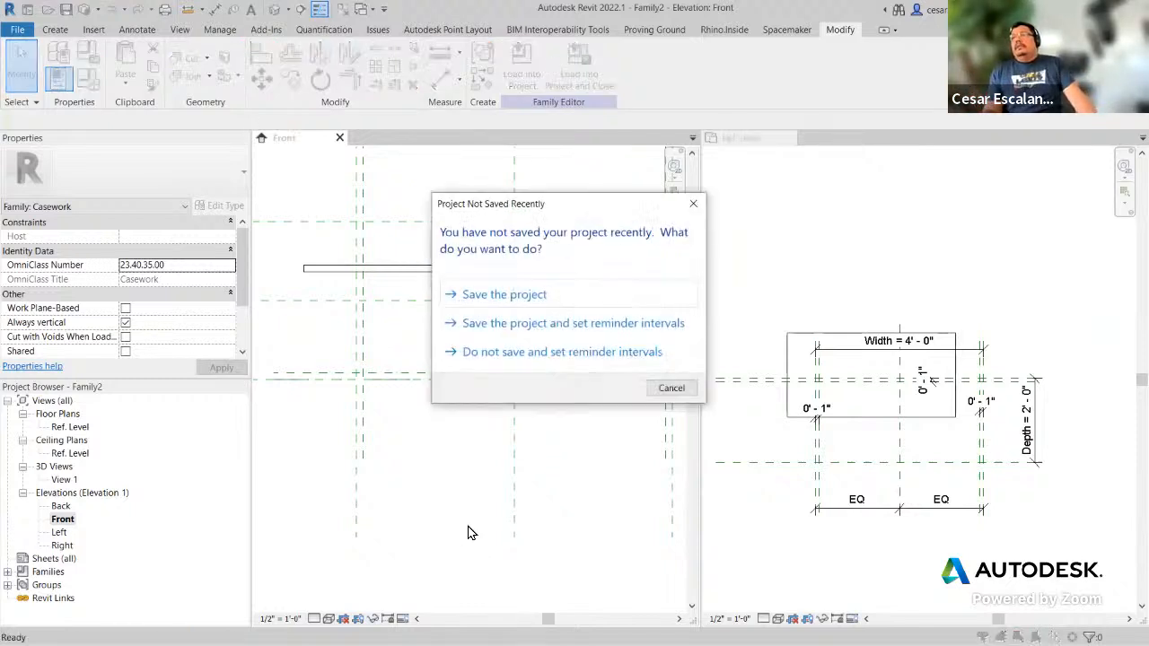
Step: Dismiss the save reminder without saving and align the shelf's top face to the First_Shelf reference plane in the Front elevation
left_click(670, 389)
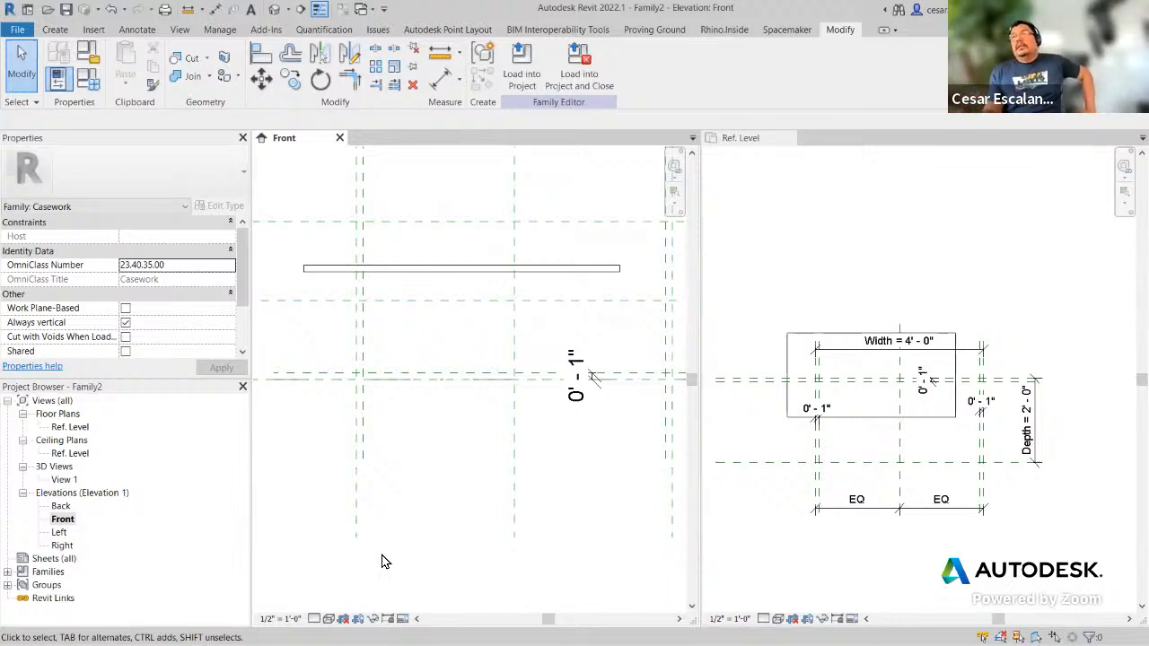
left_click(55, 30)
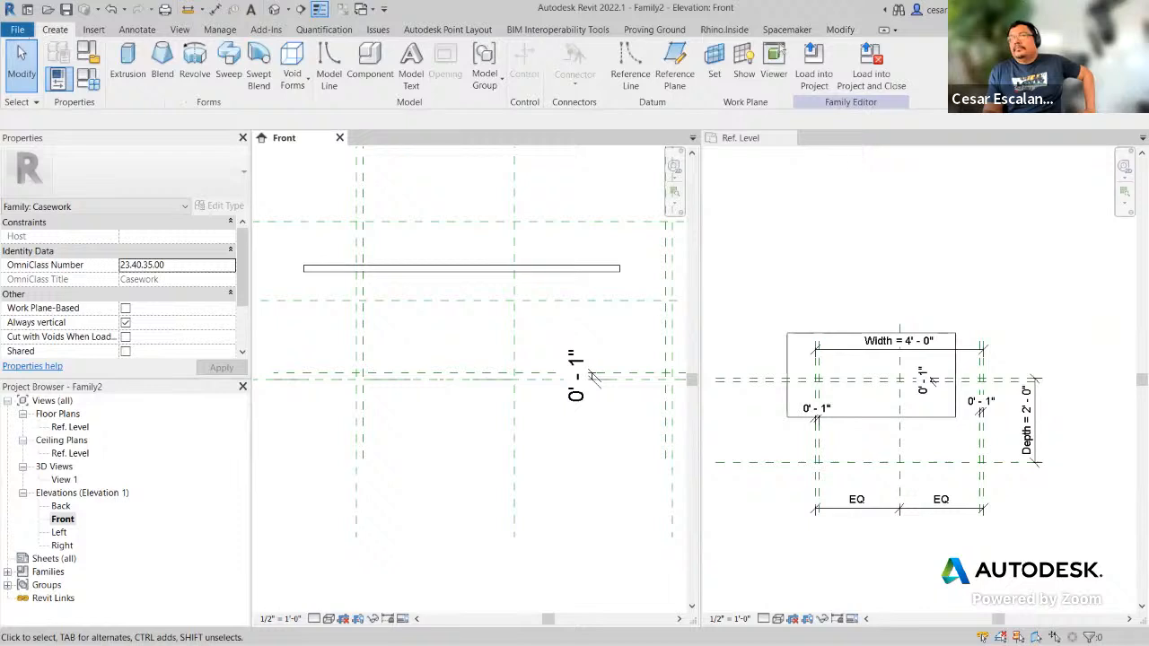
left_click(17, 29)
left_click(852, 32)
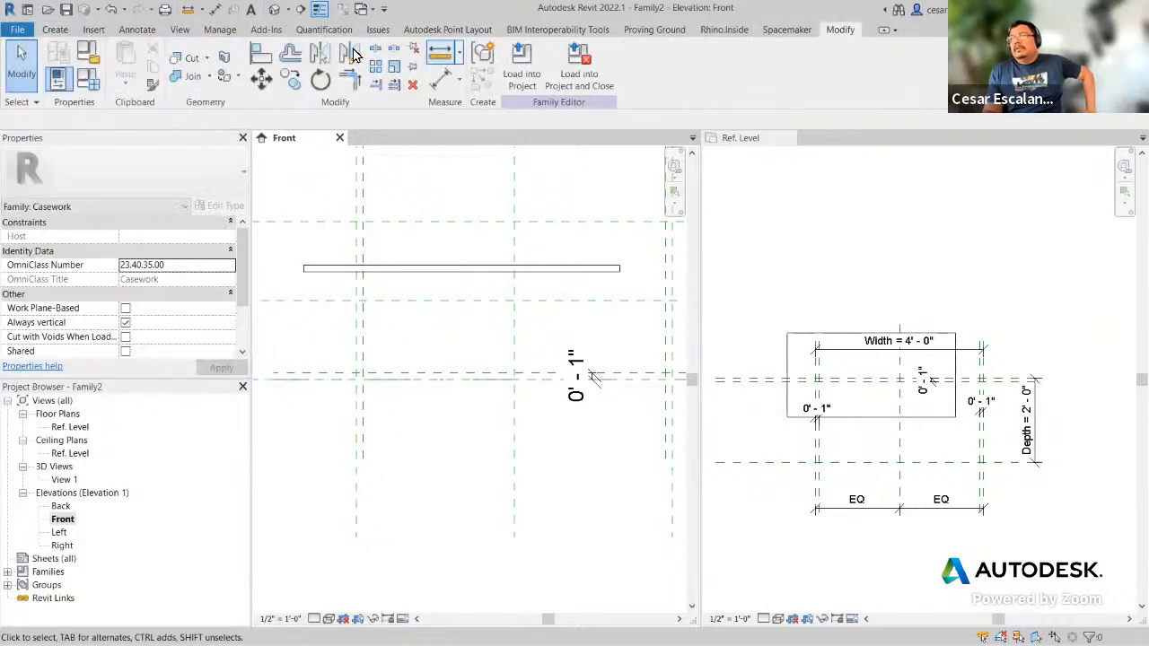
left_click(260, 61)
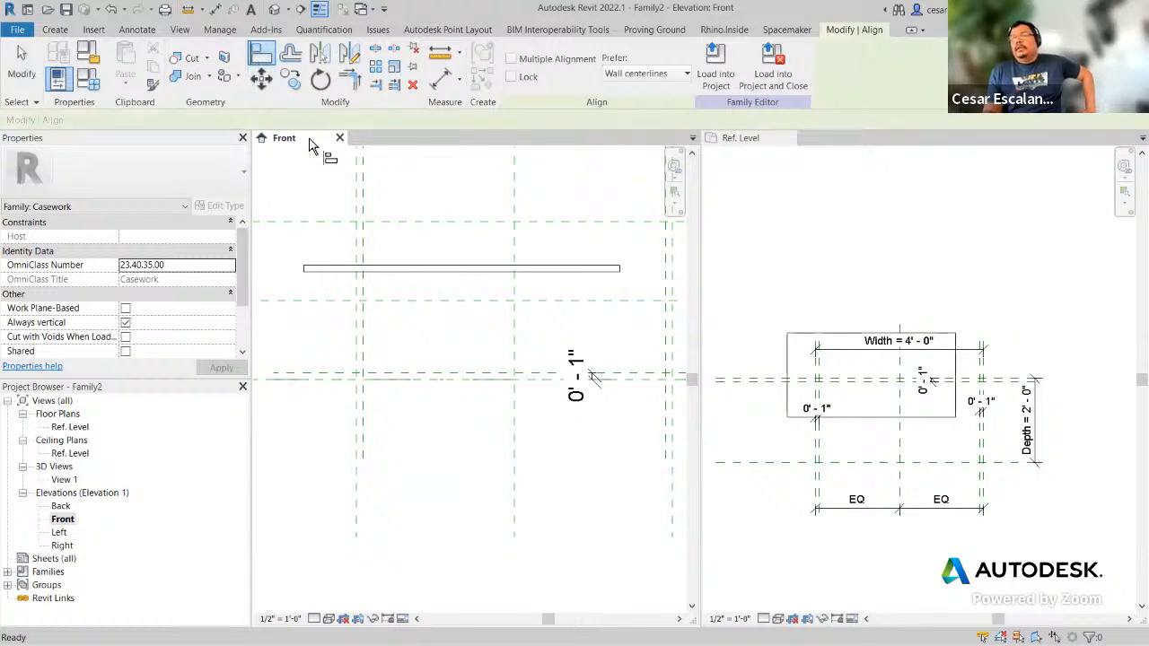
left_click(574, 302)
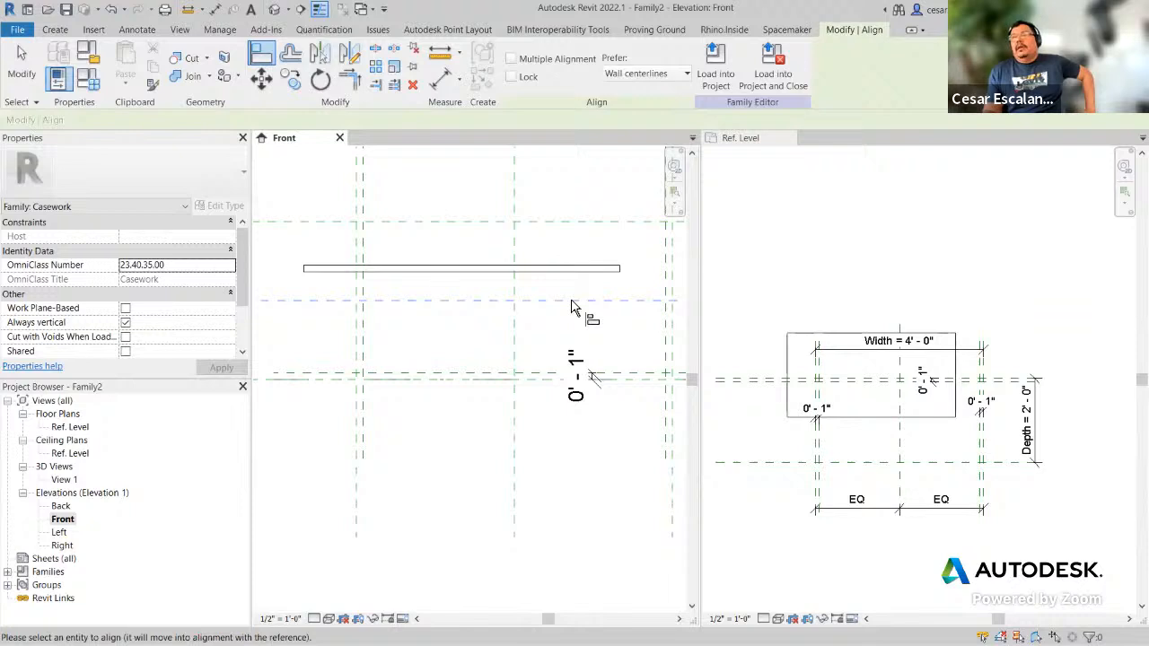
scroll(575, 307, "up", 1)
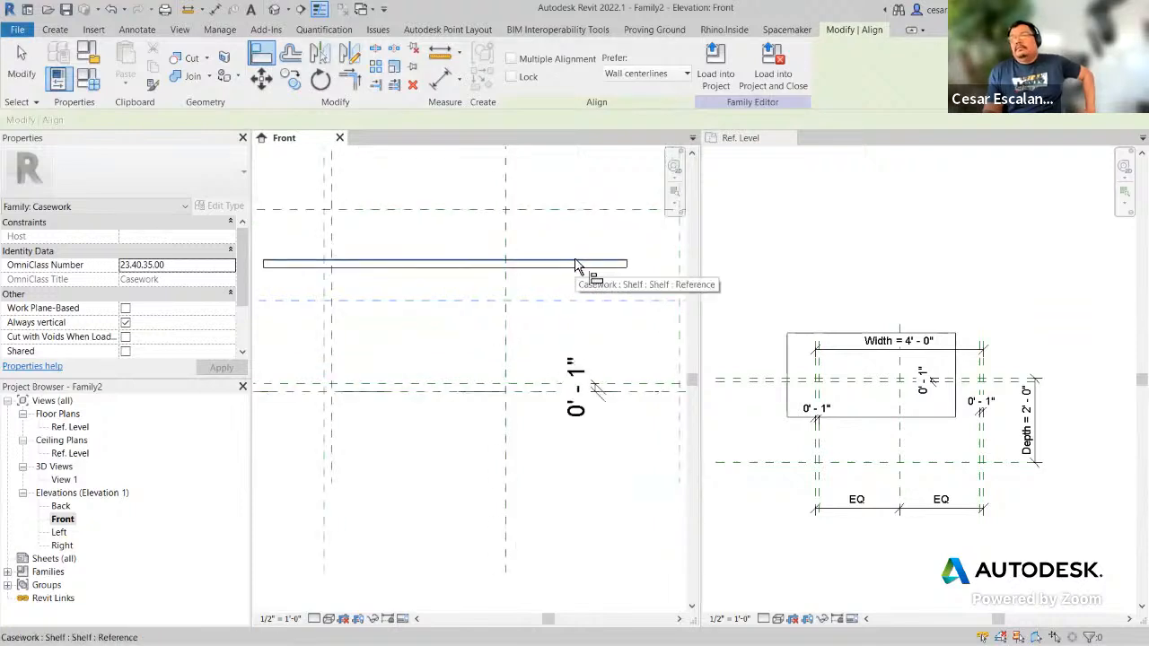
left_click(575, 264)
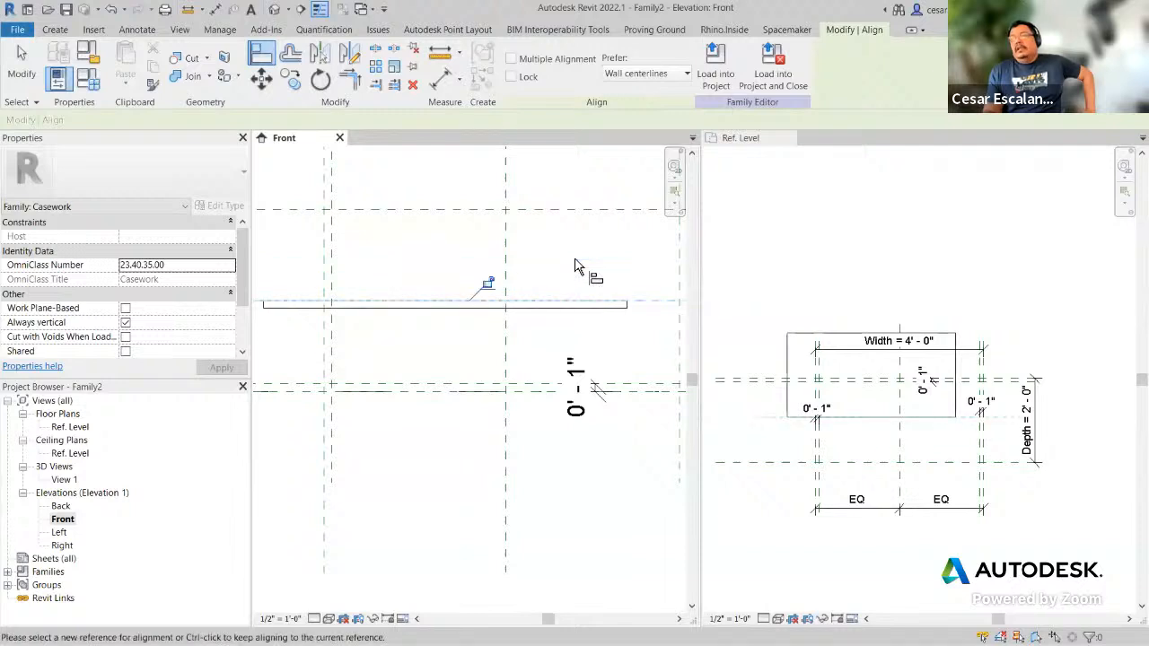
Step: Lock the shelf's top face to the First_Shelf reference plane and end the Align command
left_click(486, 283)
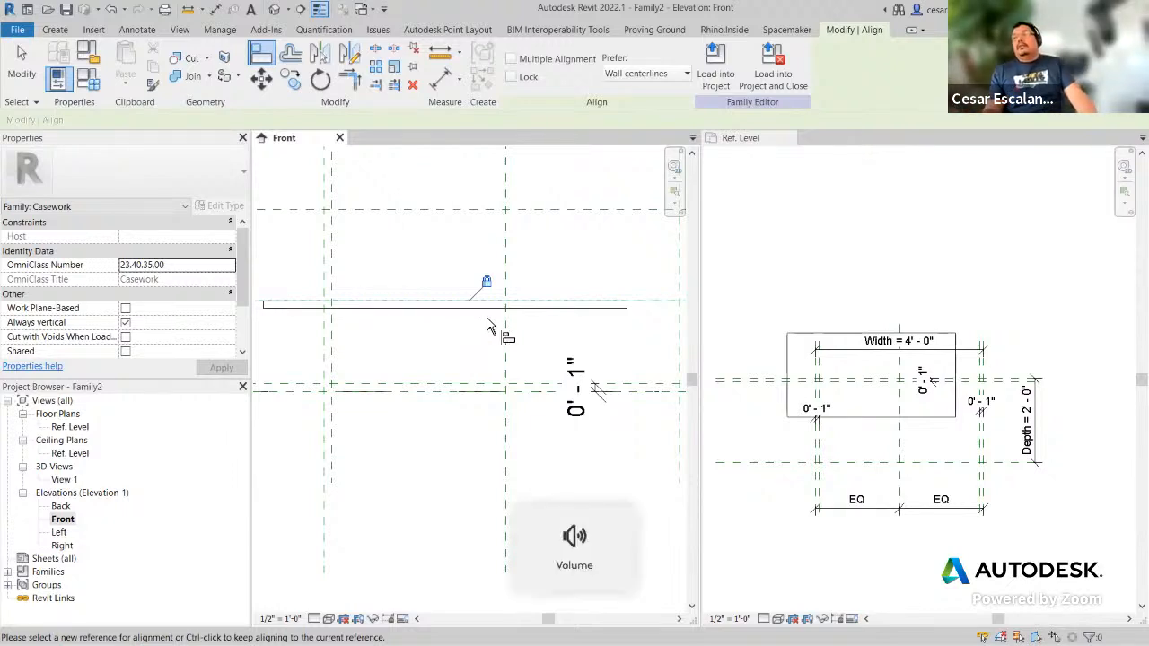
key("Escape")
key("Escape")
Step: Examine the shelf's position against the width and depth reference planes in the Ref. Level plan
scroll(454, 338, "down", 2)
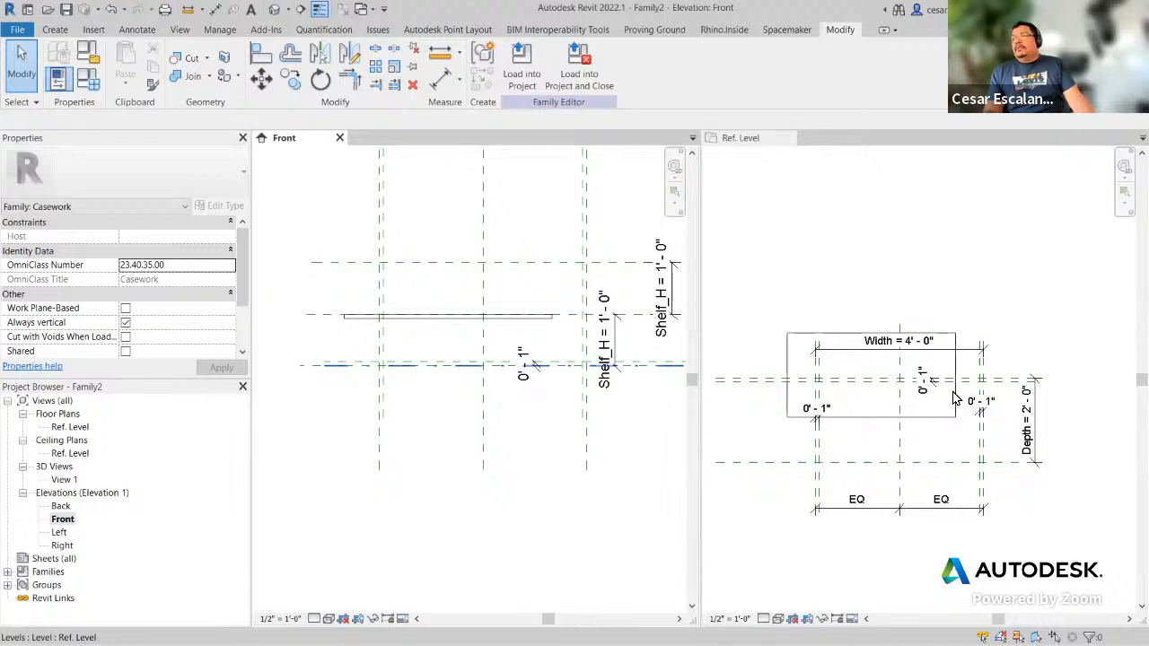
left_click(976, 450)
scroll(1029, 476, "up", 2)
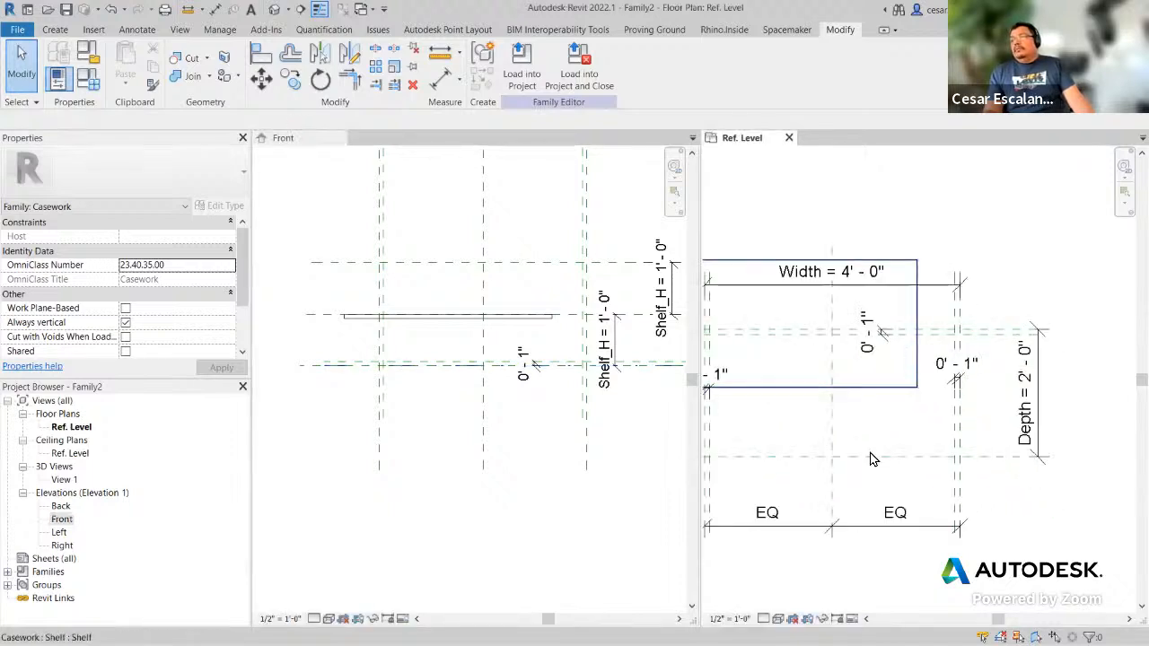
scroll(931, 466, "down", 2)
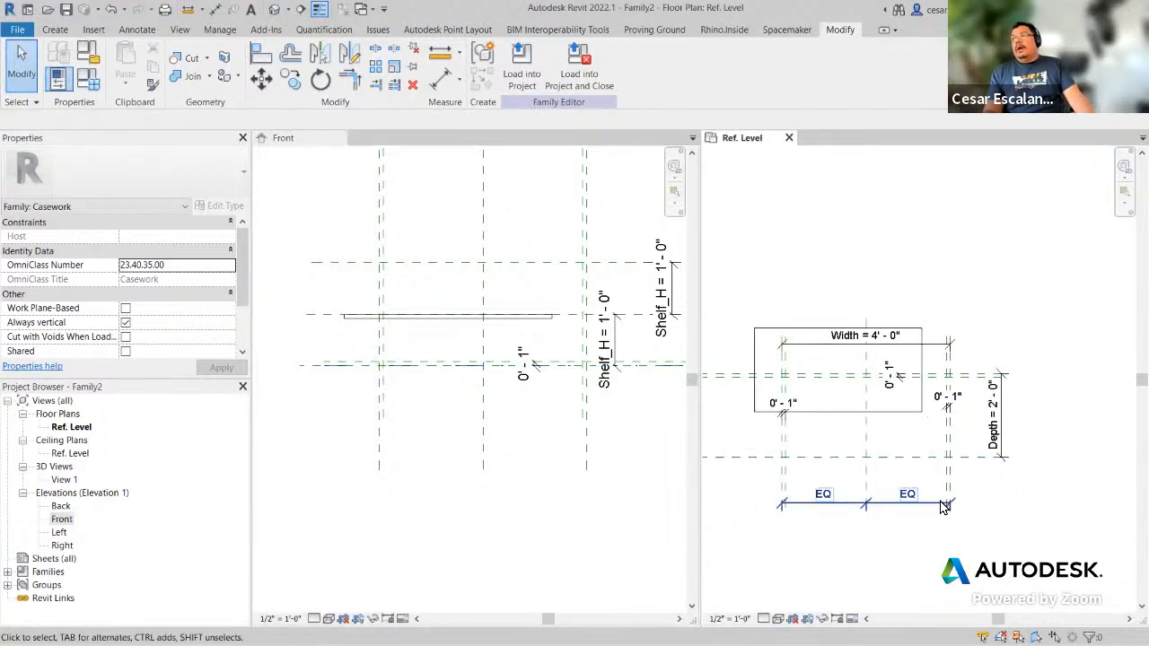
middle_click_drag(943, 505, 944, 539)
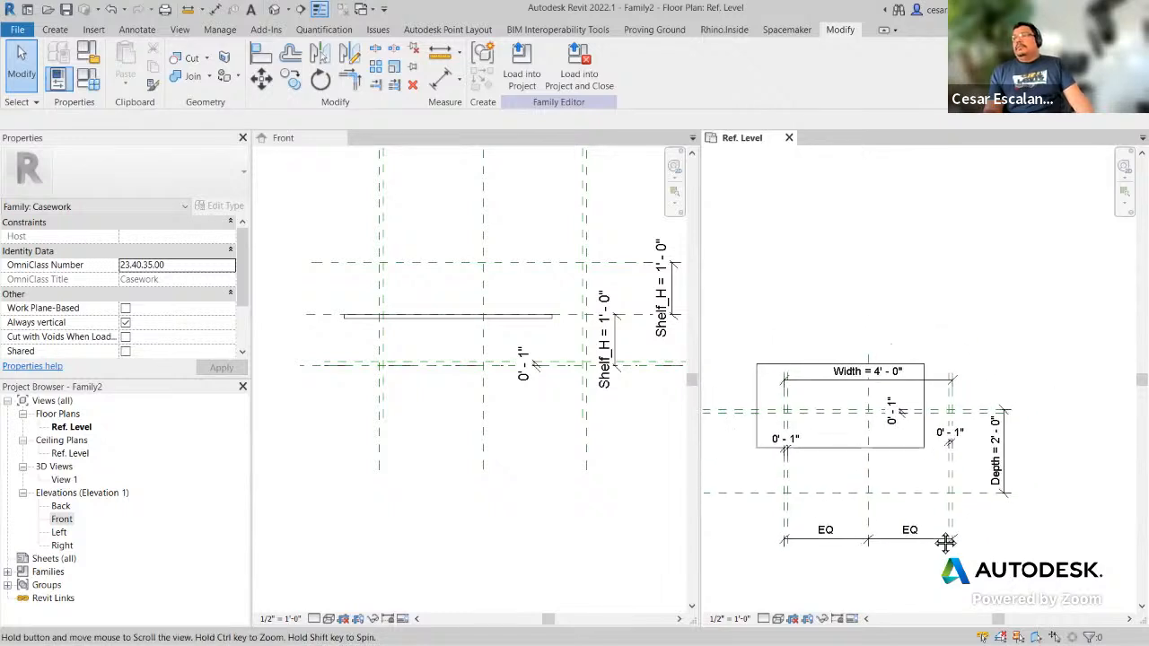
scroll(870, 488, "up", 1)
scroll(870, 488, "up", 1)
middle_click_drag(937, 455, 985, 467)
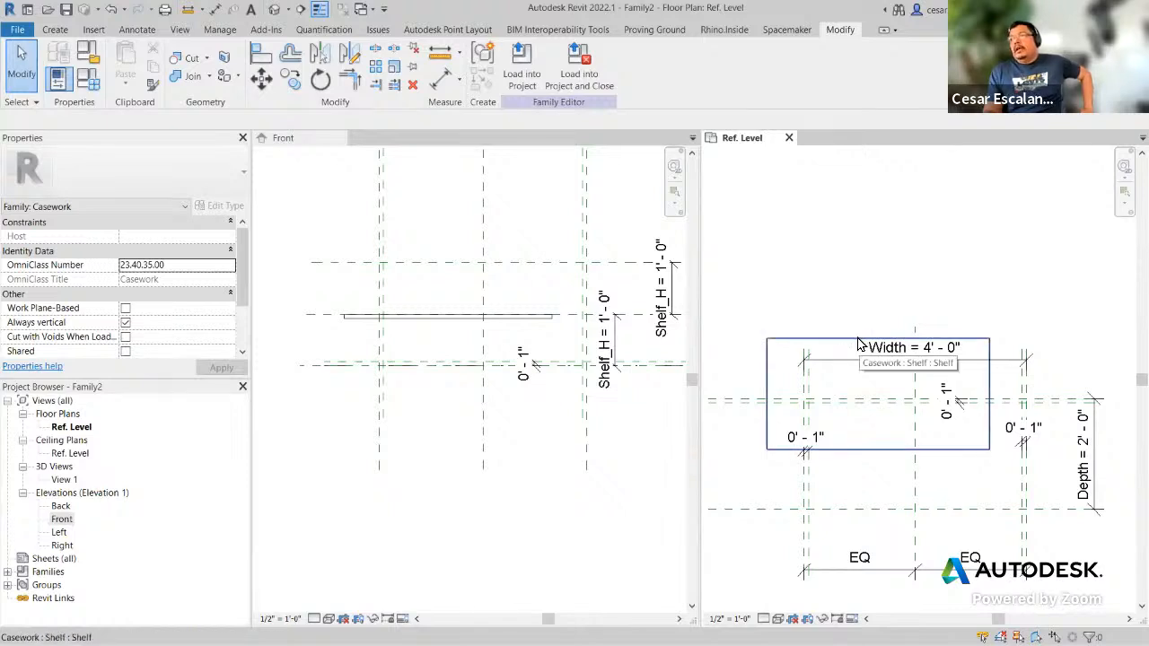
Step: Align the shelf's back edge to the inner back reference plane, offset 1" from the outer one, in the Ref. Level plan
scroll(997, 430, "up", 2)
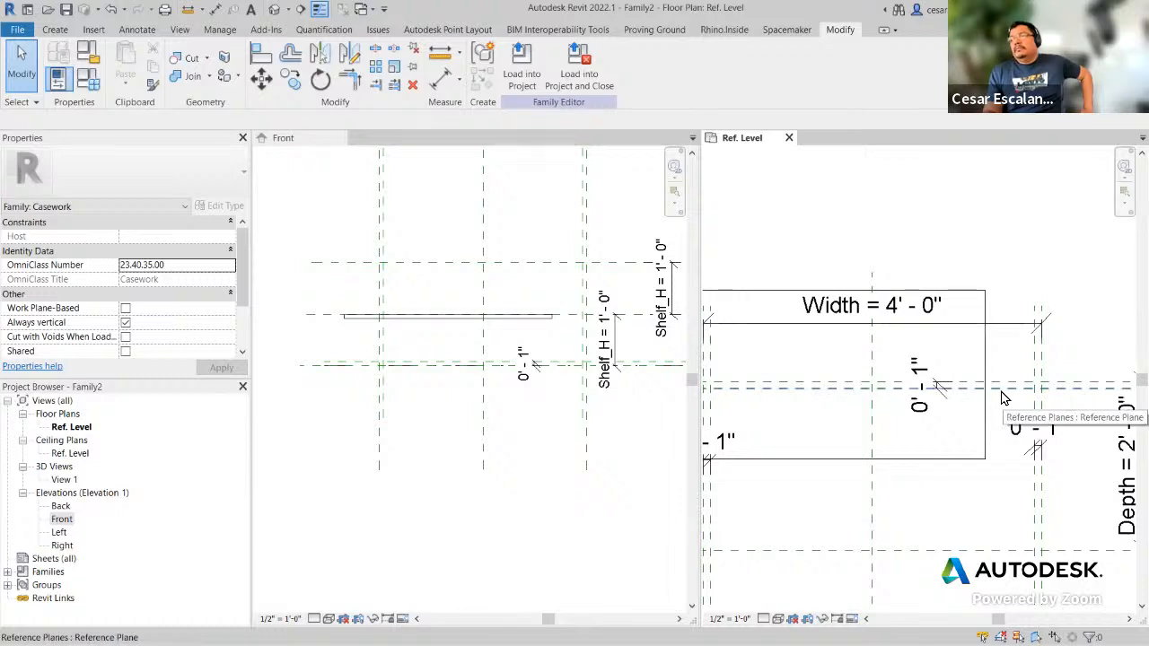
scroll(1004, 400, "down", 3)
scroll(1004, 400, "up", 1)
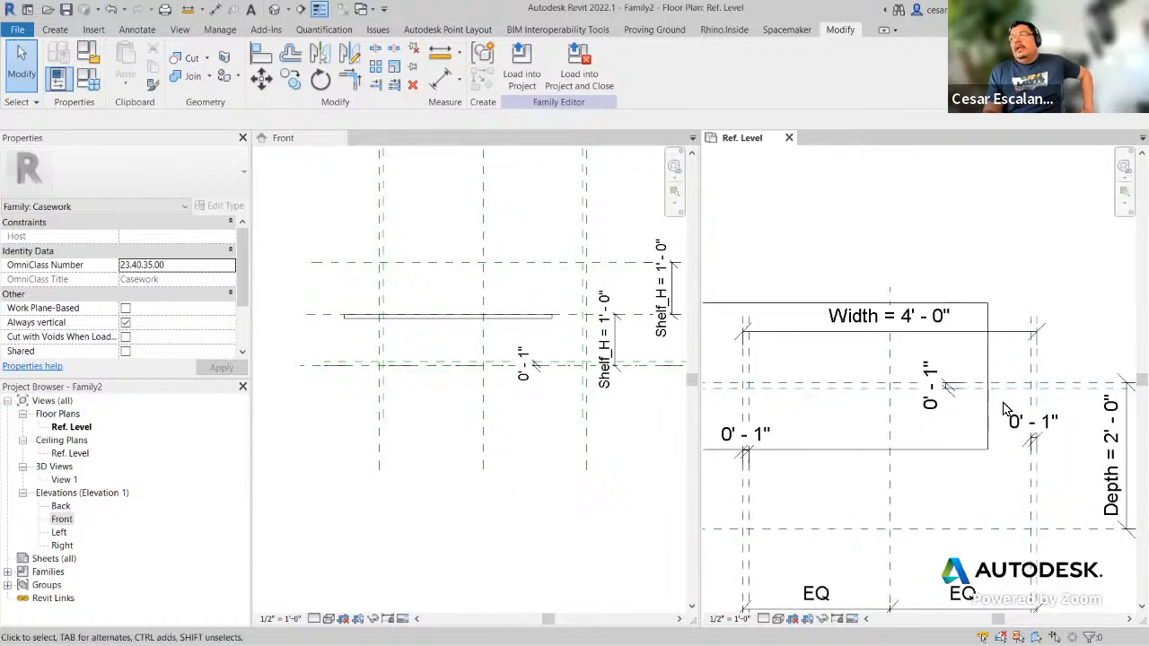
scroll(997, 422, "down", 1)
scroll(968, 473, "up", 1)
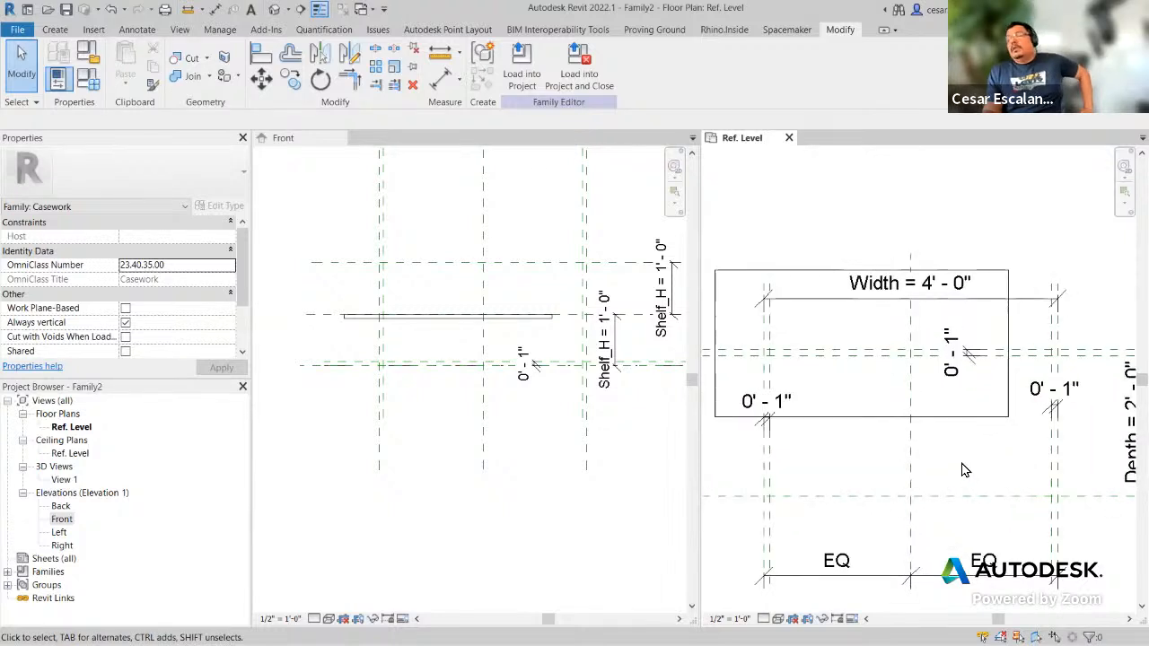
scroll(965, 476, "down", 1)
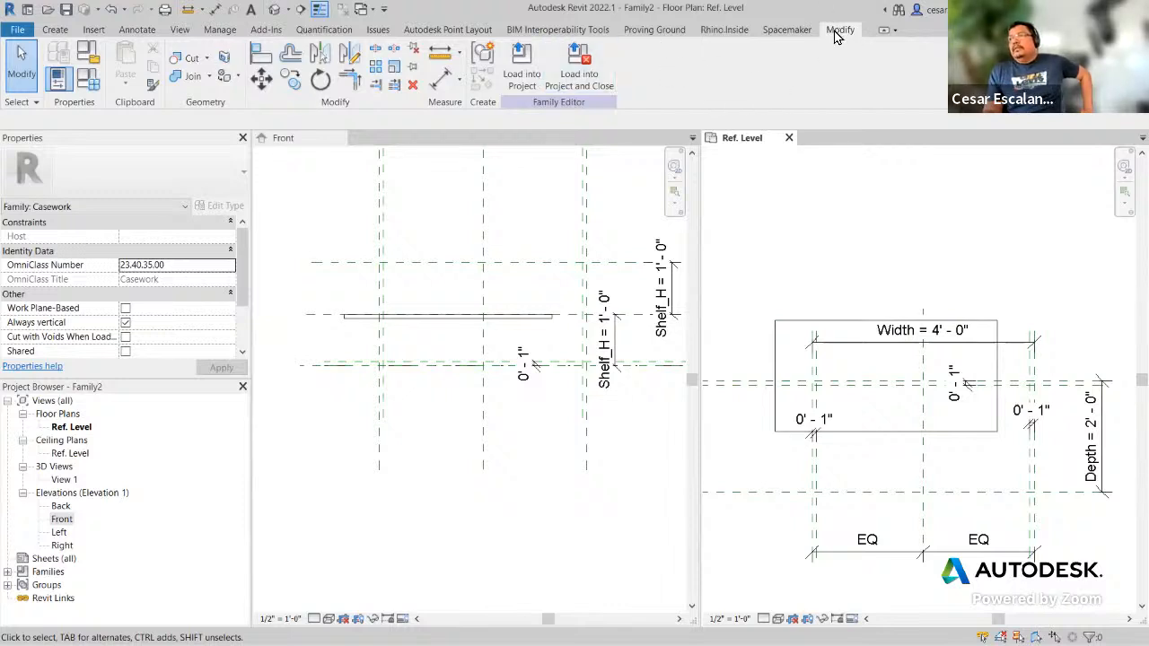
left_click(261, 56)
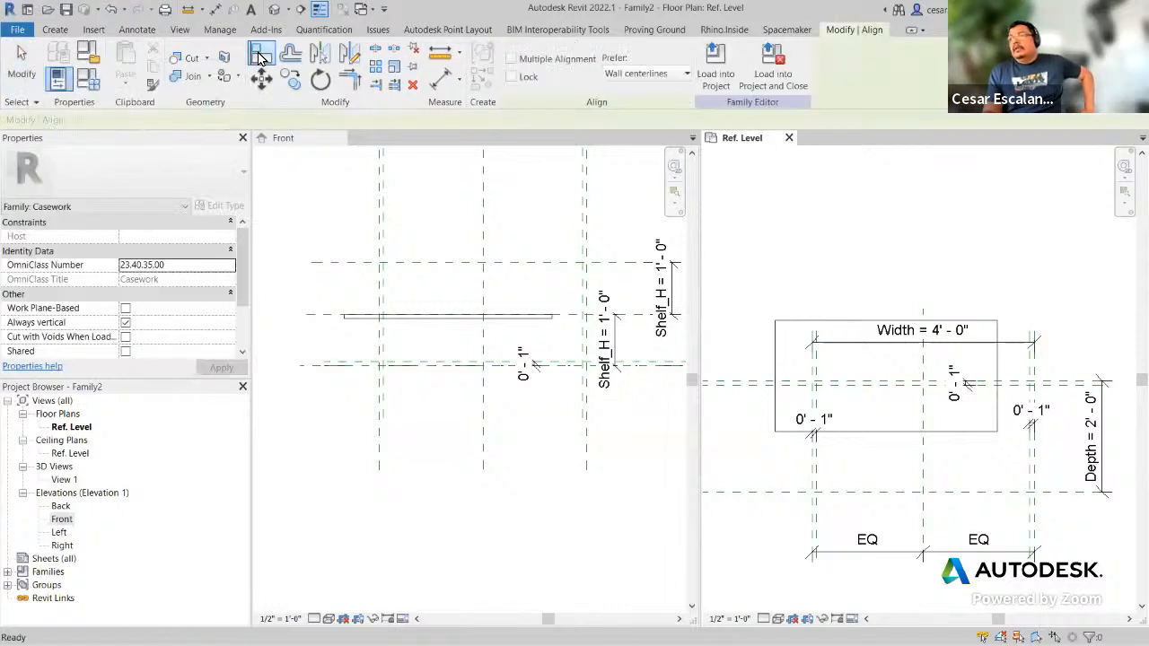
left_click(1057, 396)
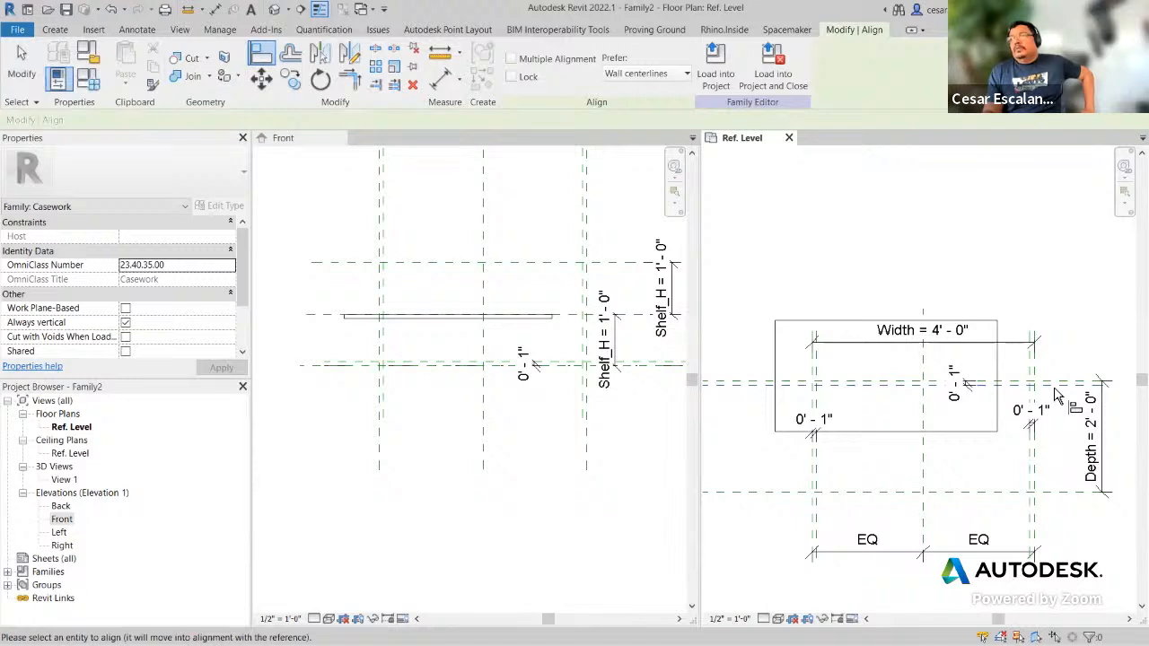
left_click(981, 325)
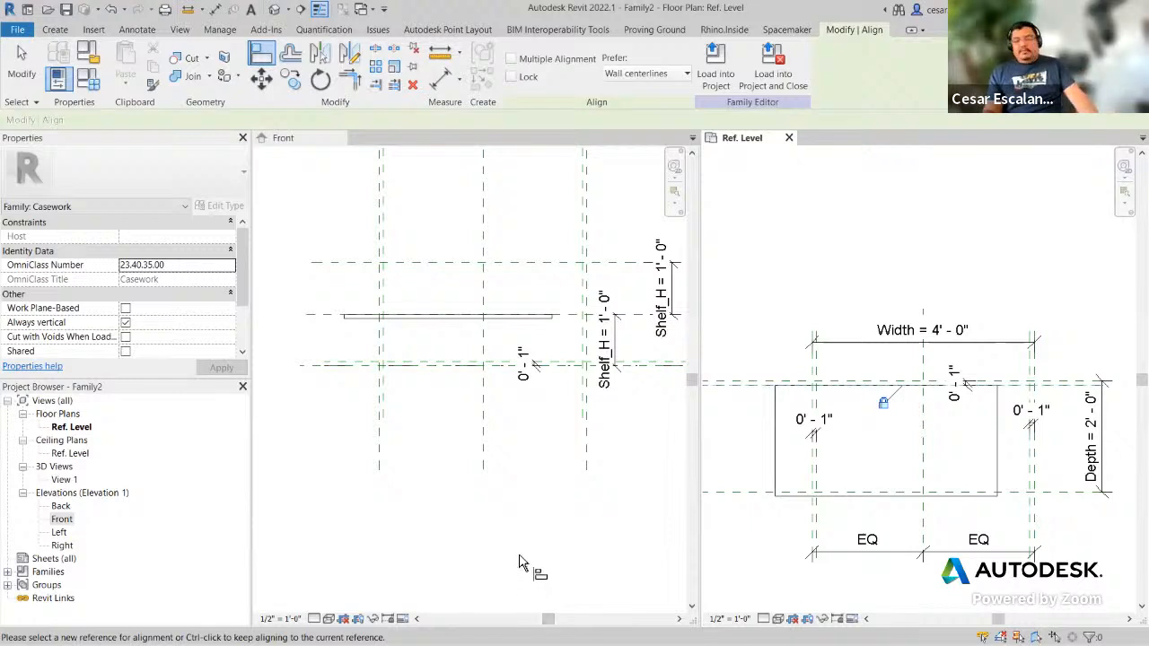
key("Escape")
key("Escape")
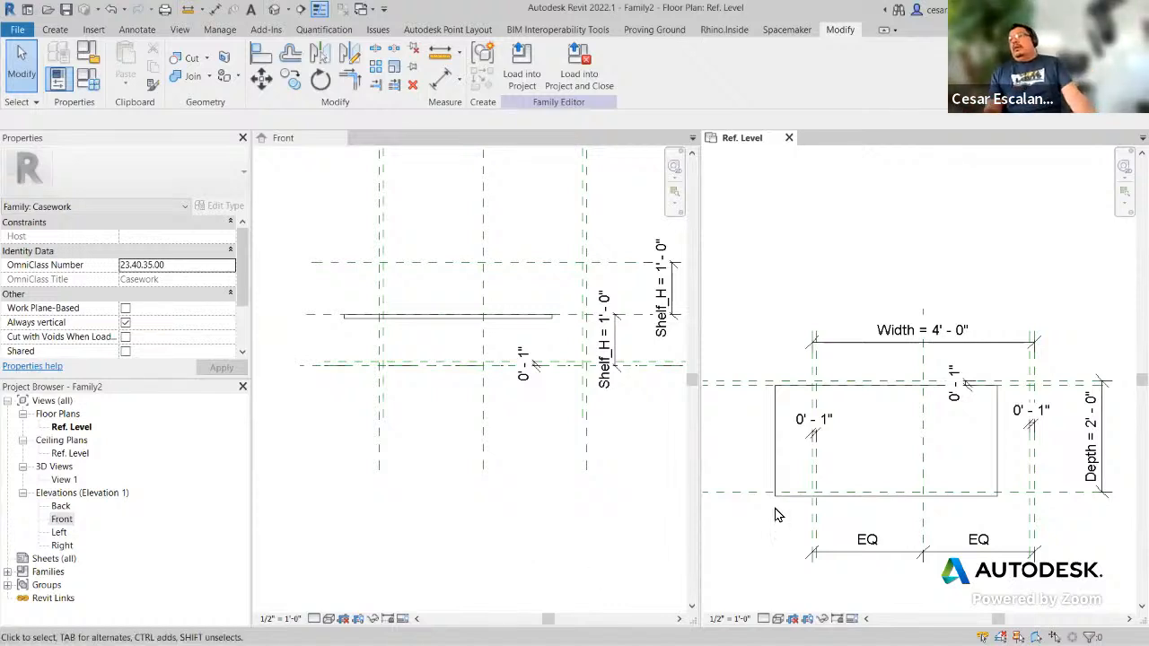
key("Escape")
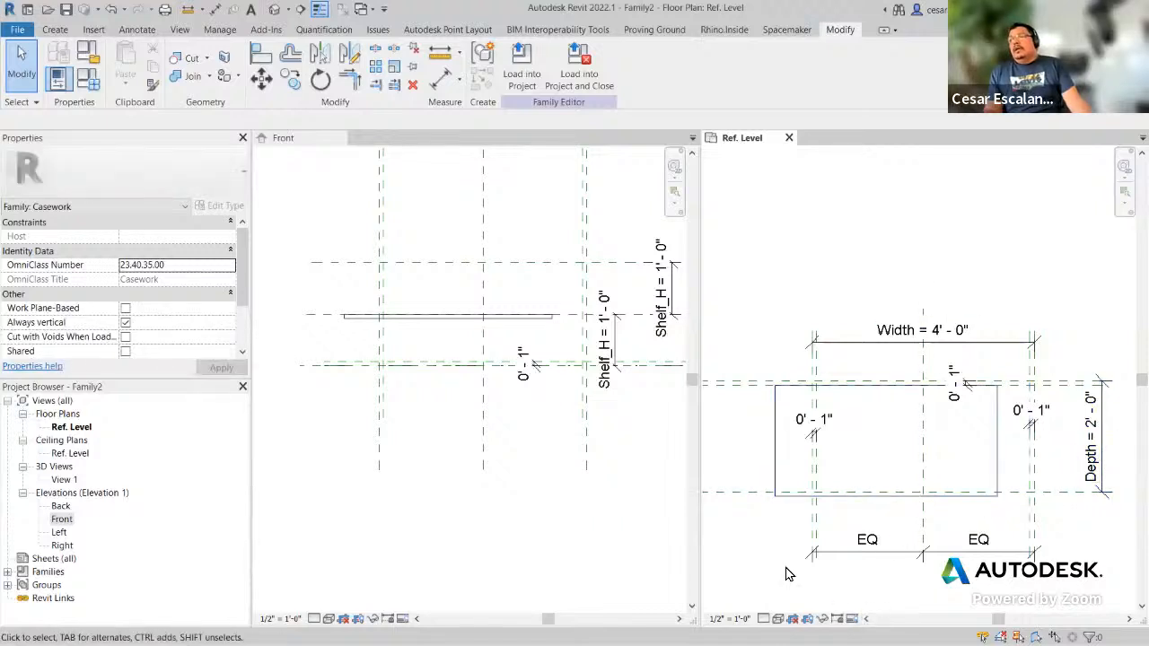
Step: Select the shelf in the Front elevation and examine the Depth, Height and Width dimensions in its type properties
left_click(535, 489)
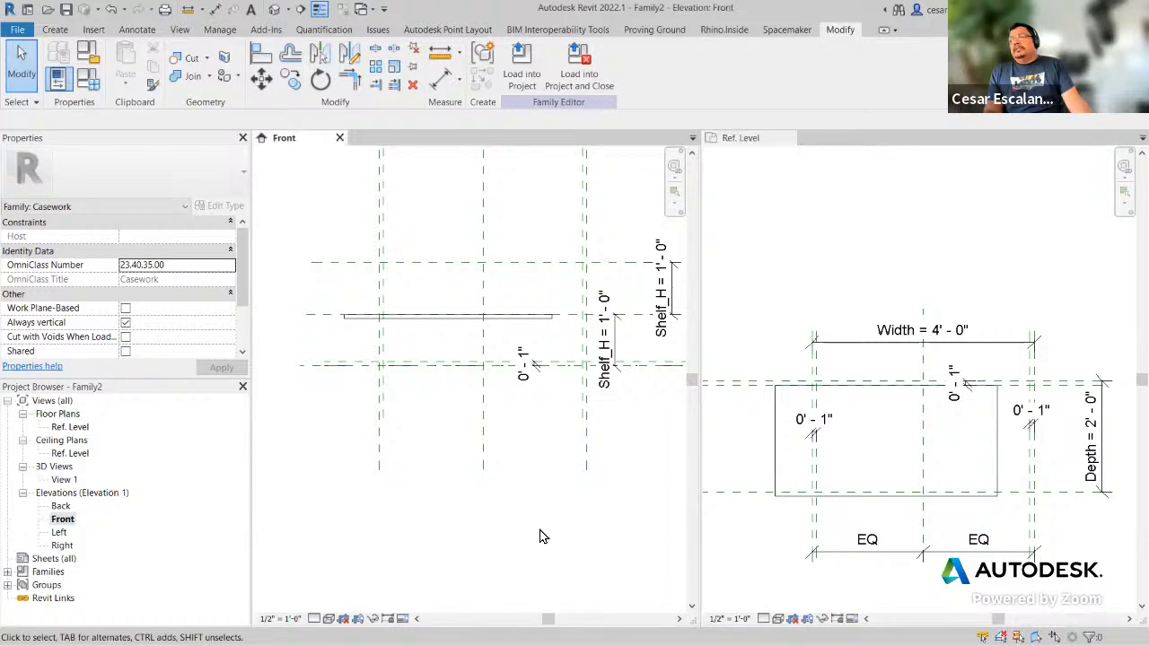
scroll(543, 536, "down", 1)
scroll(624, 445, "up", 2)
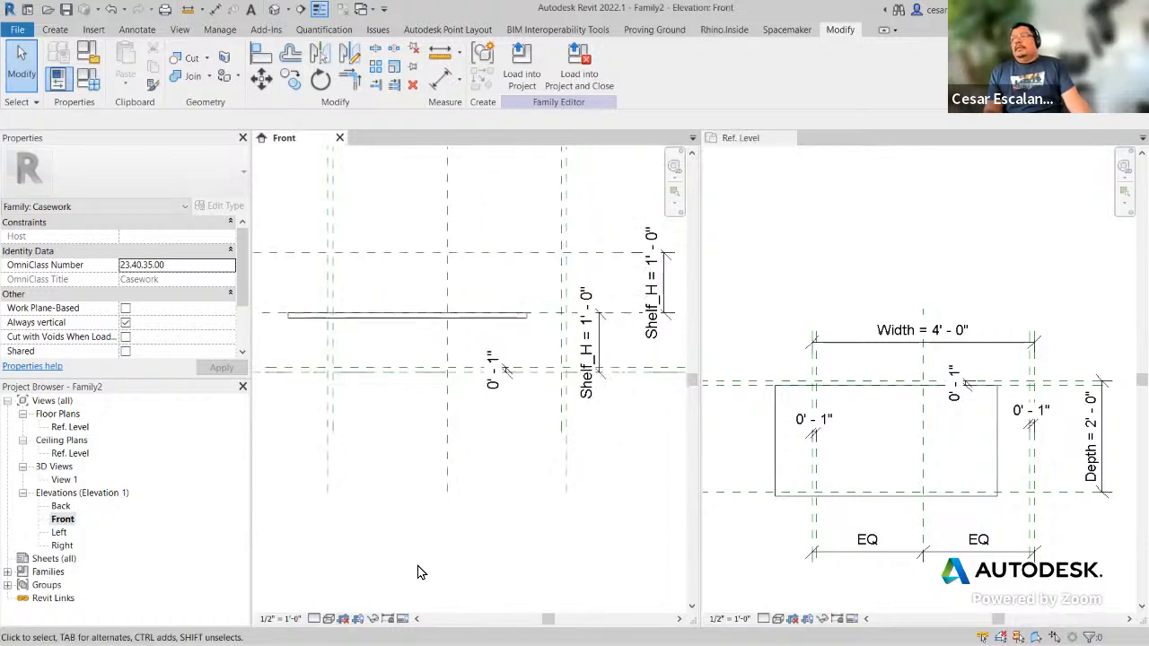
middle_click_drag(423, 569, 493, 613)
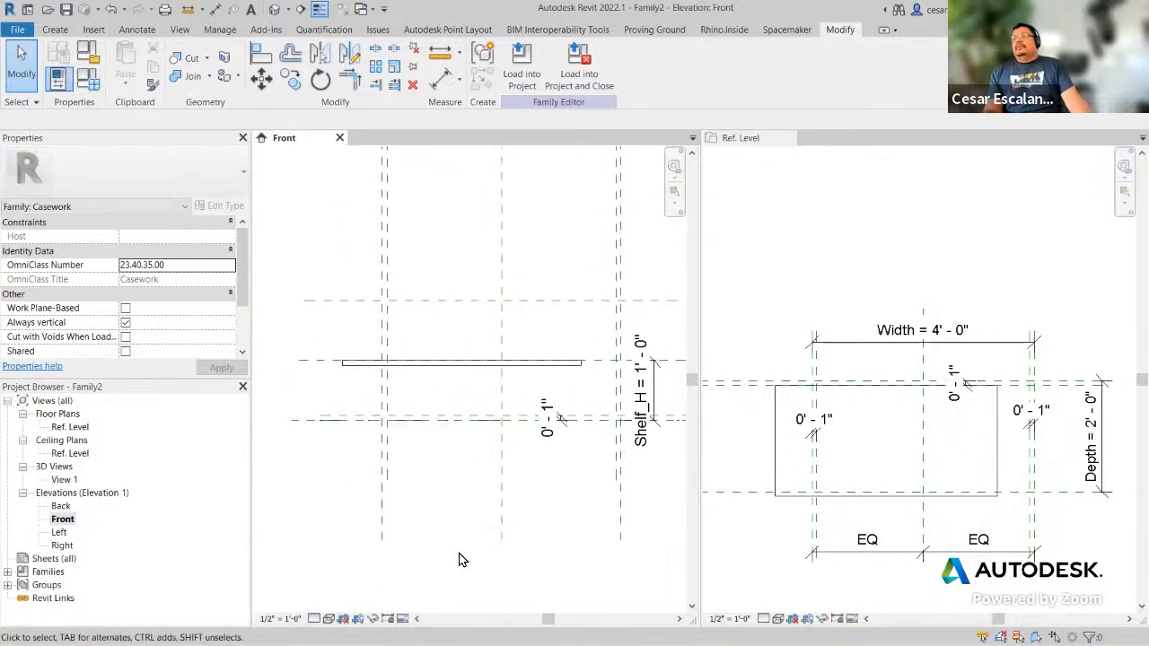
left_click(557, 374)
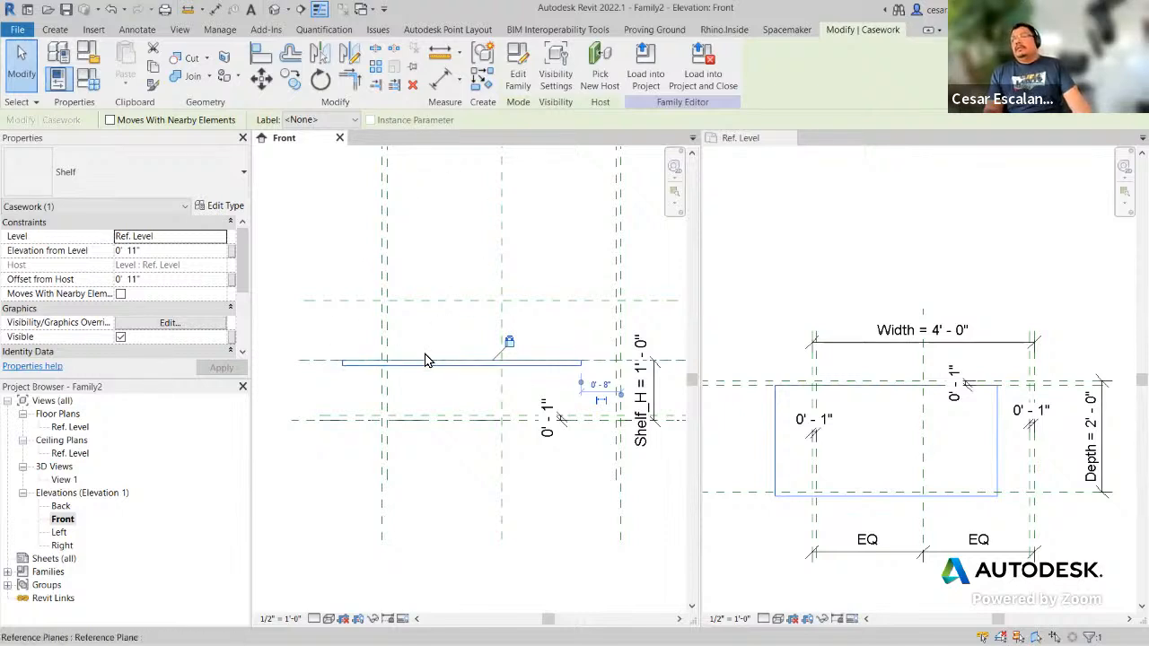
left_click(441, 505)
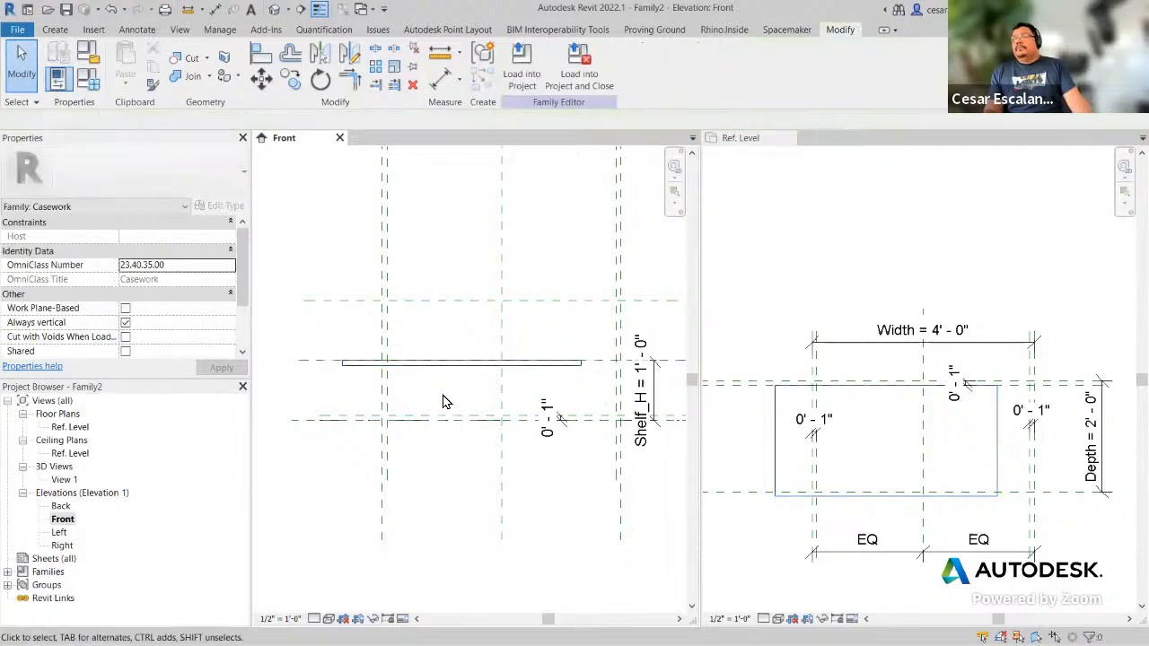
left_click(449, 365)
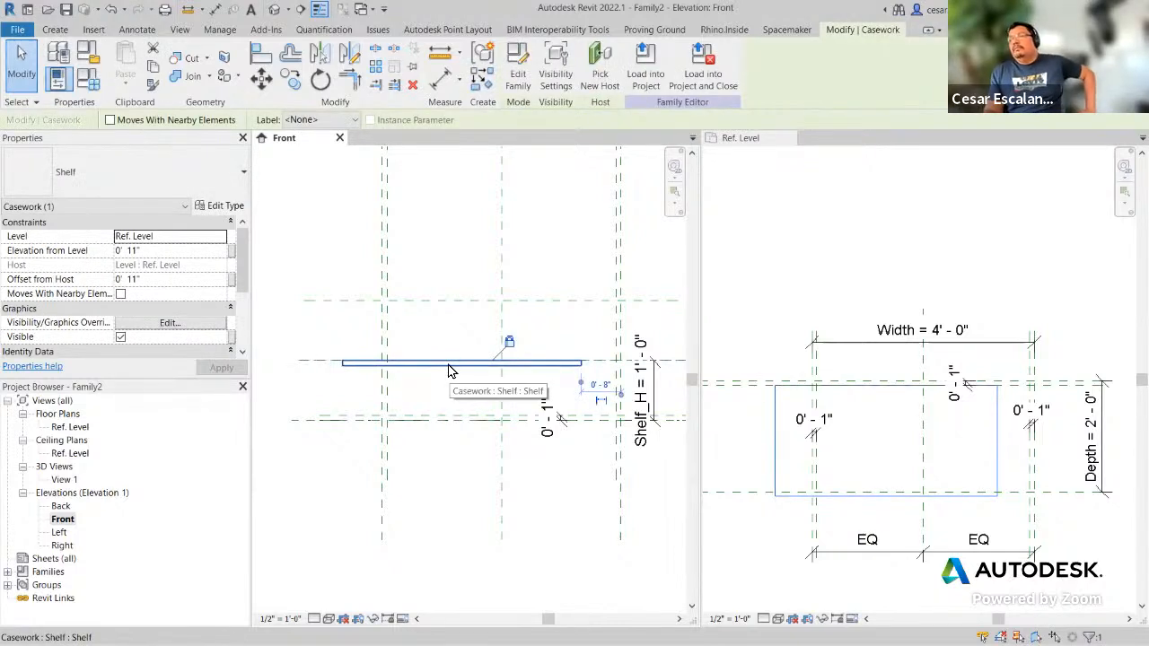
left_click(227, 207)
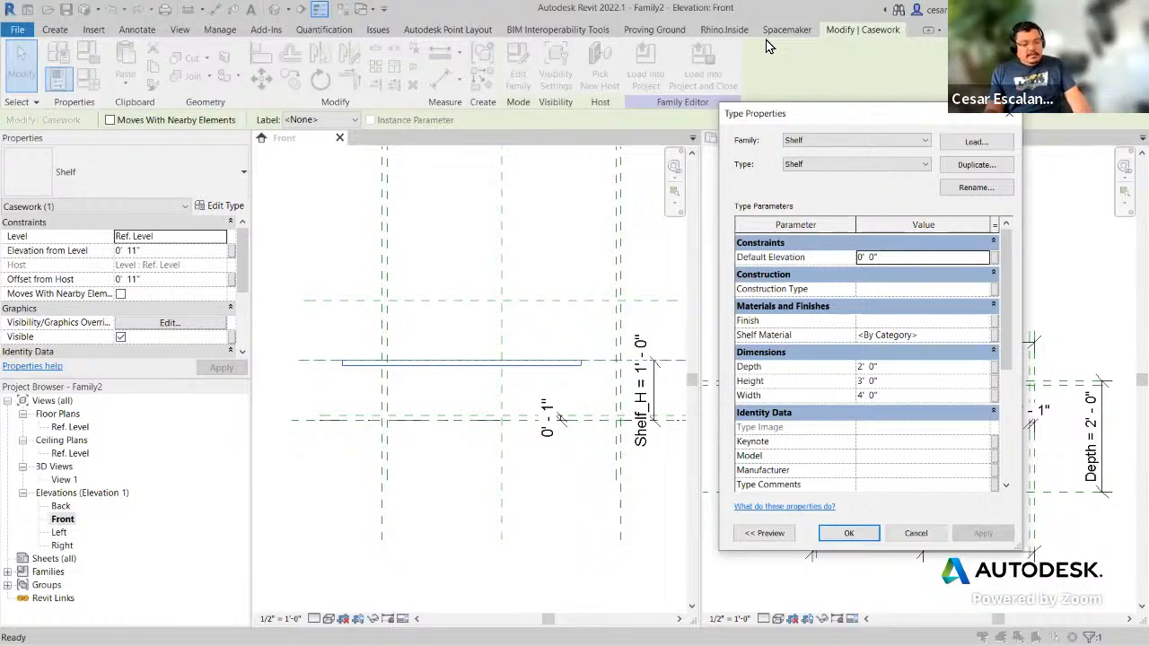
left_click(976, 370)
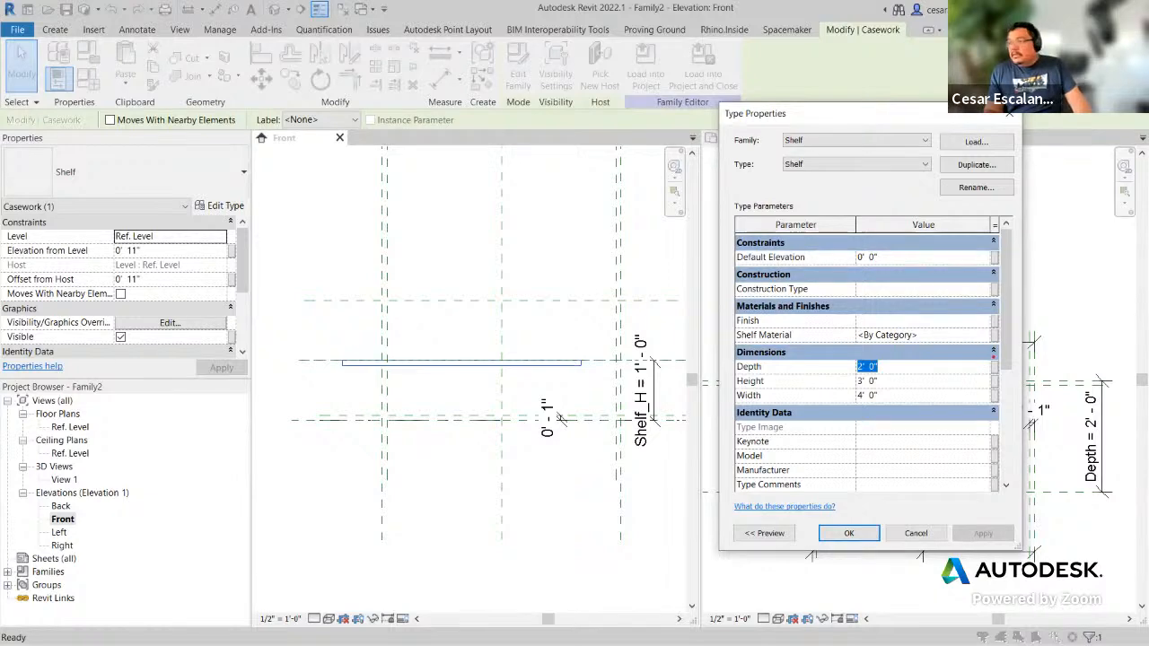
left_click_drag(983, 356, 1012, 409)
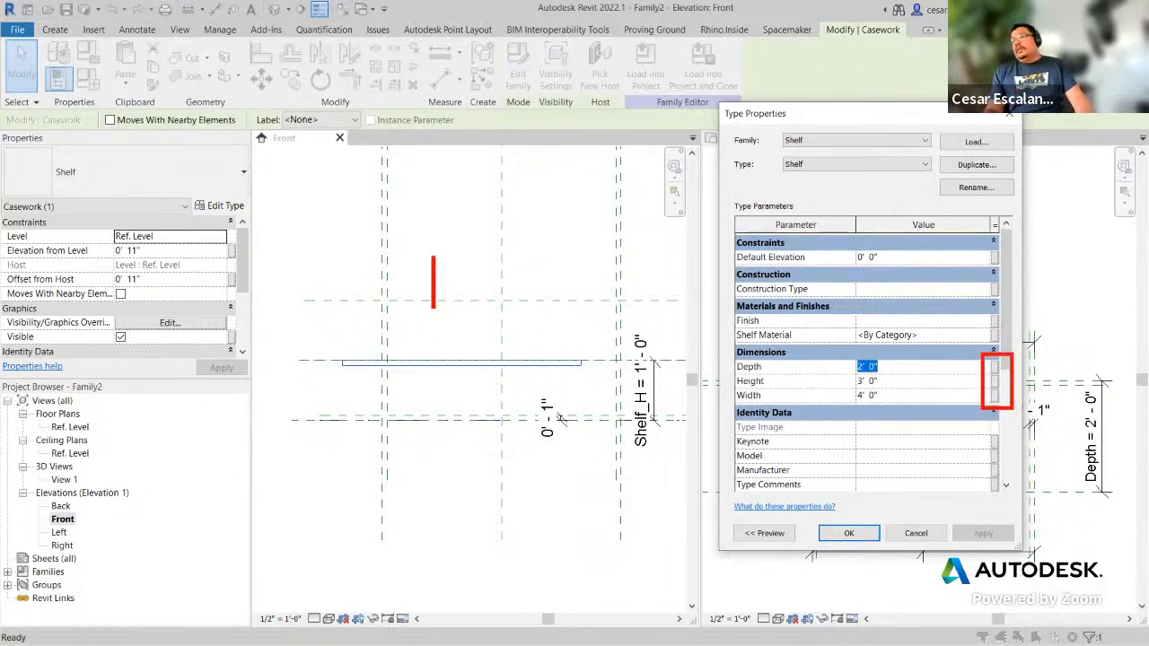
left_click(488, 275)
type("cONC")
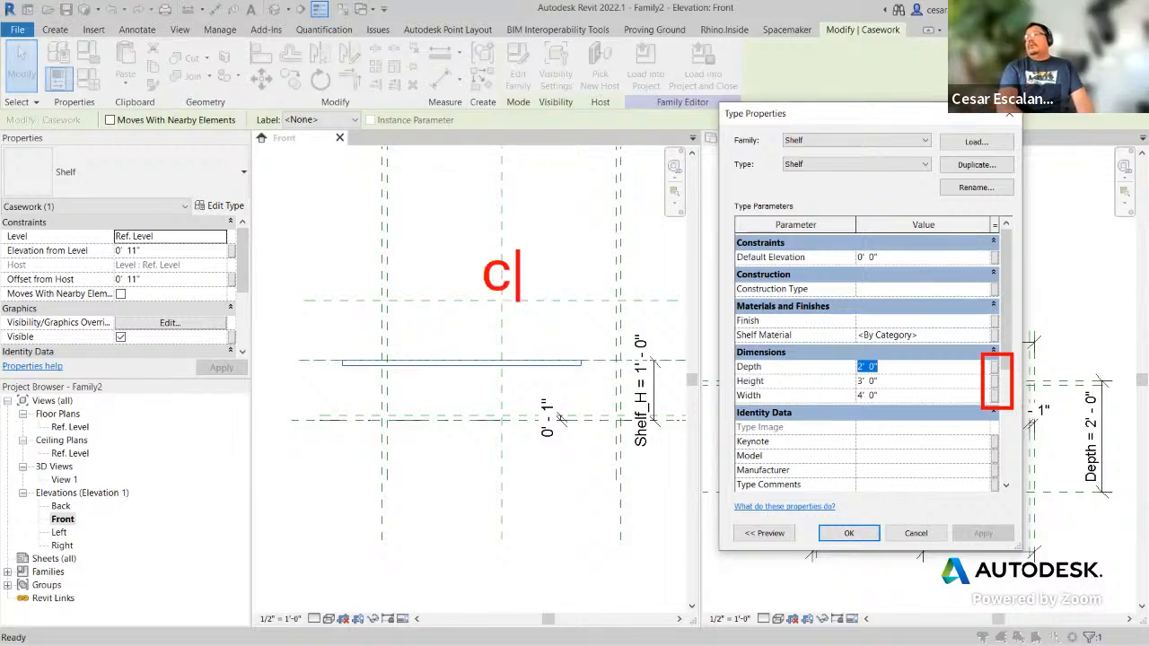
key("BackSpace")
key("BackSpace")
key("BackSpace")
key("BackSpace")
type("Co")
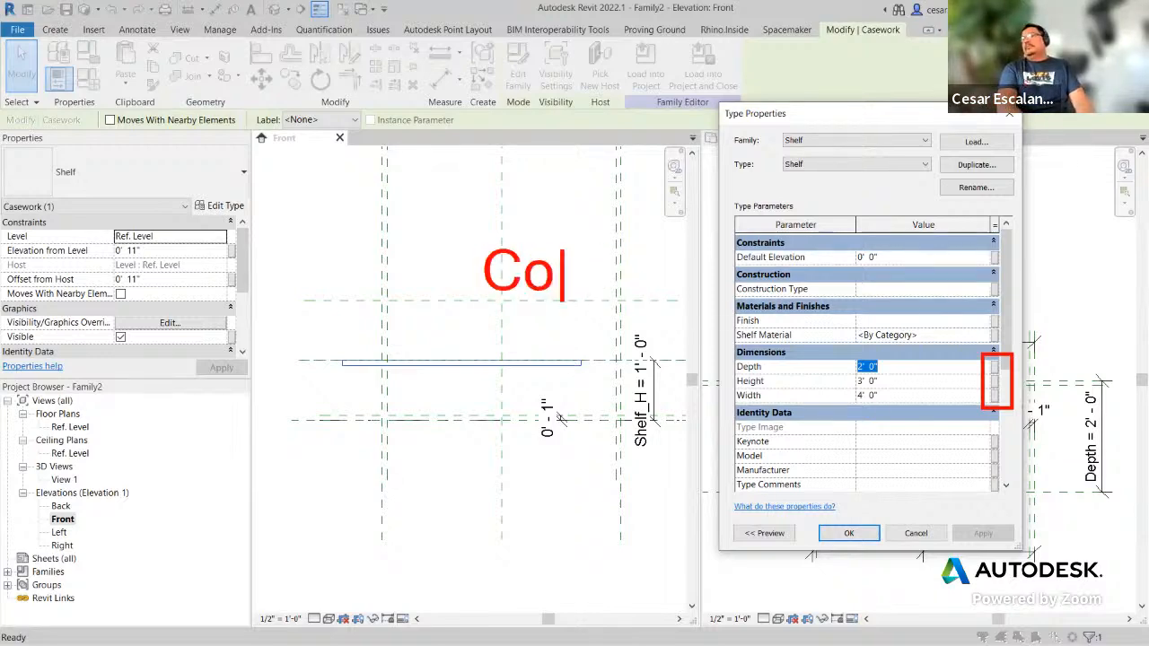
type("ncatenate")
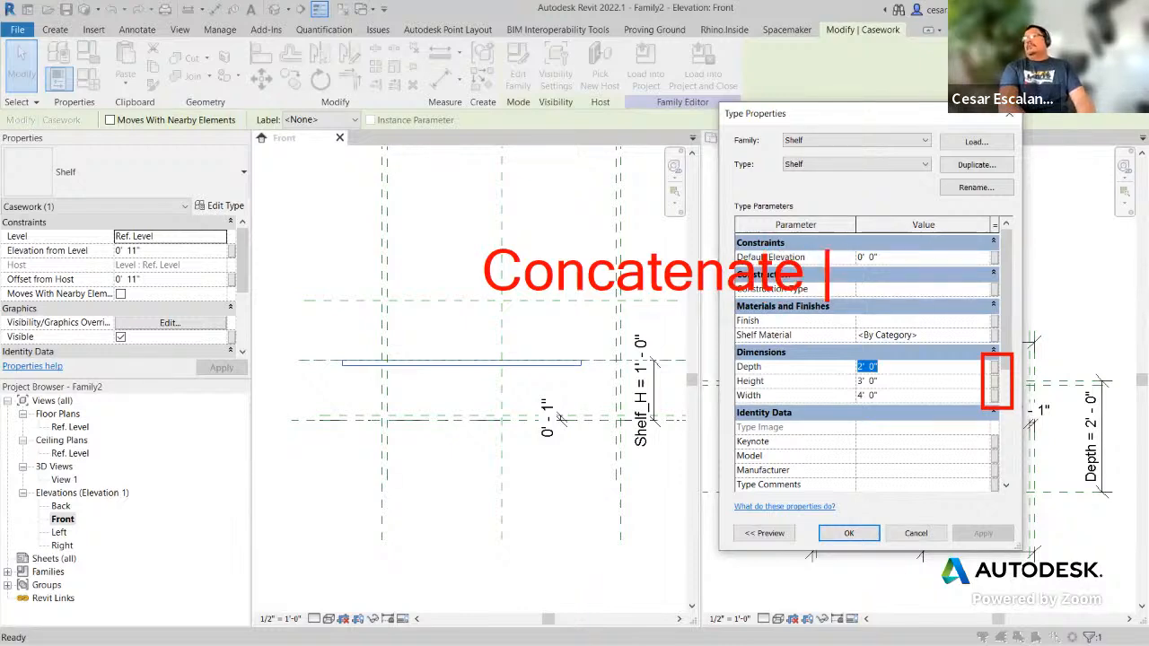
type(" type")
key("Return")
type("valu")
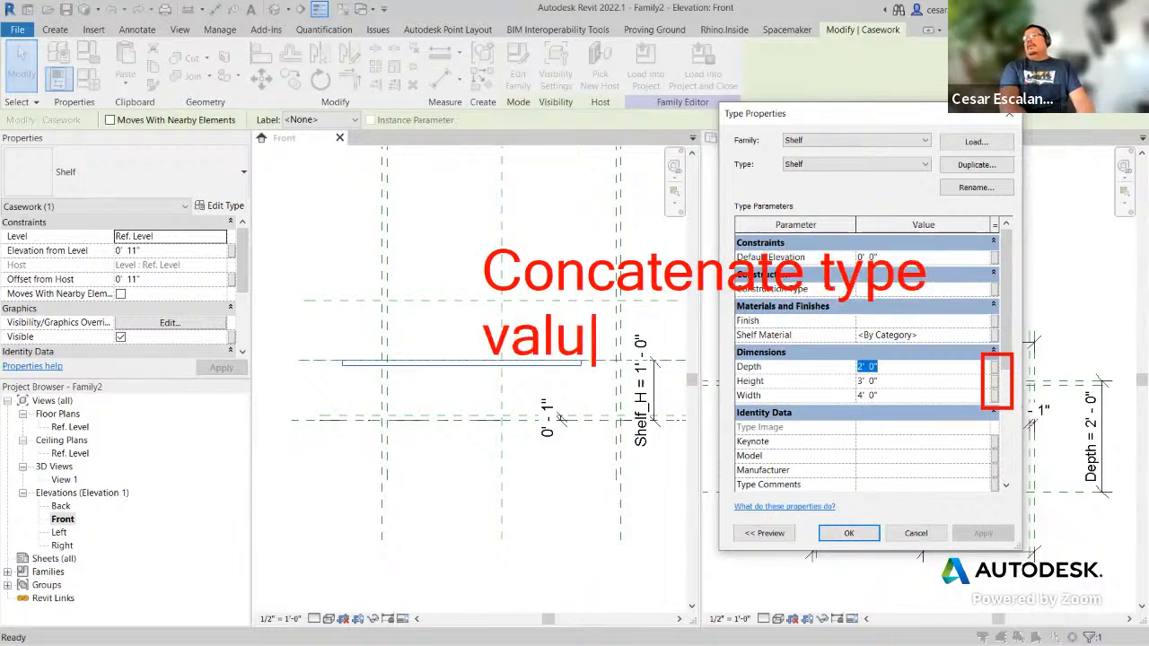
type("es with the f")
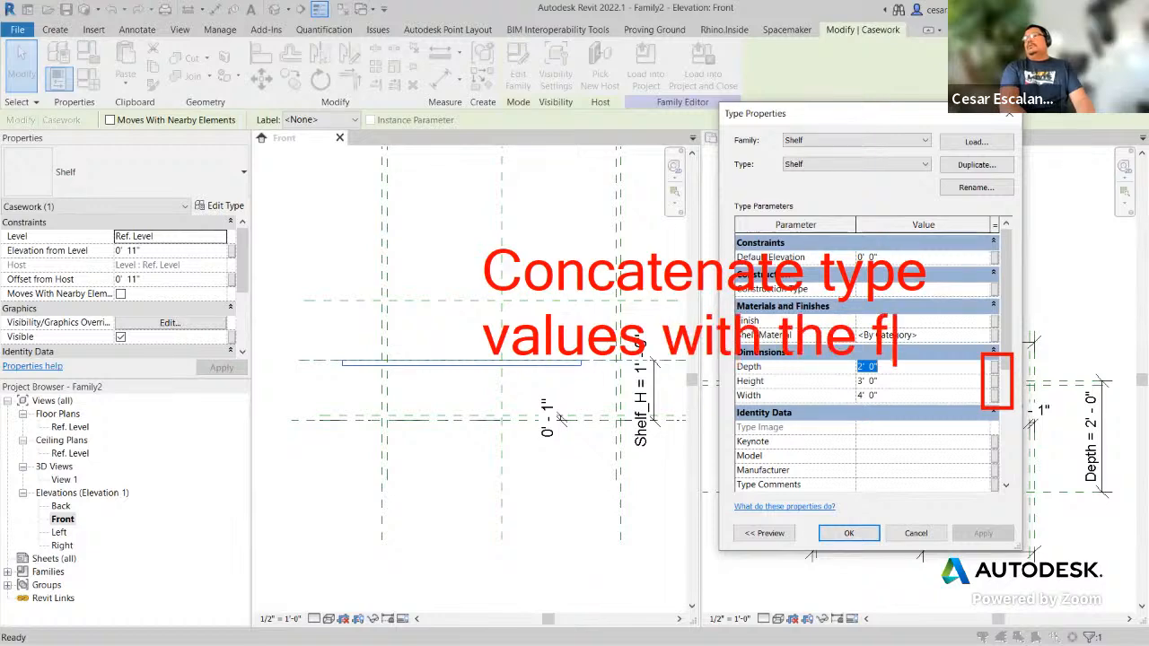
key("BackSpace")
type("host family")
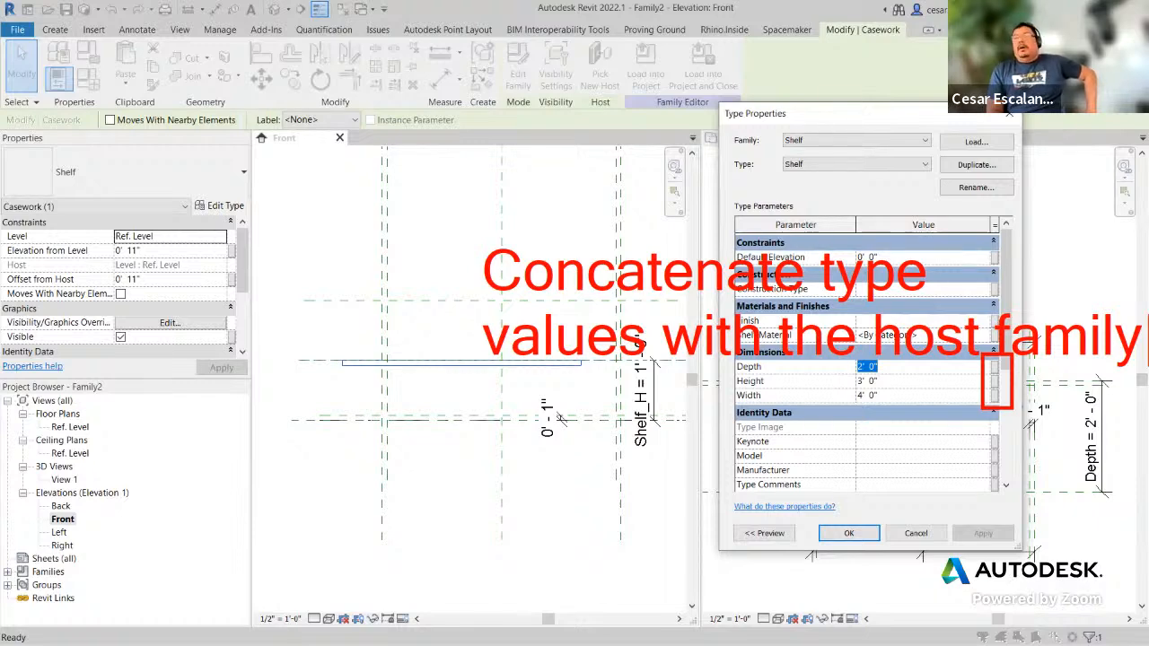
key("XF86AudioRaiseVolume")
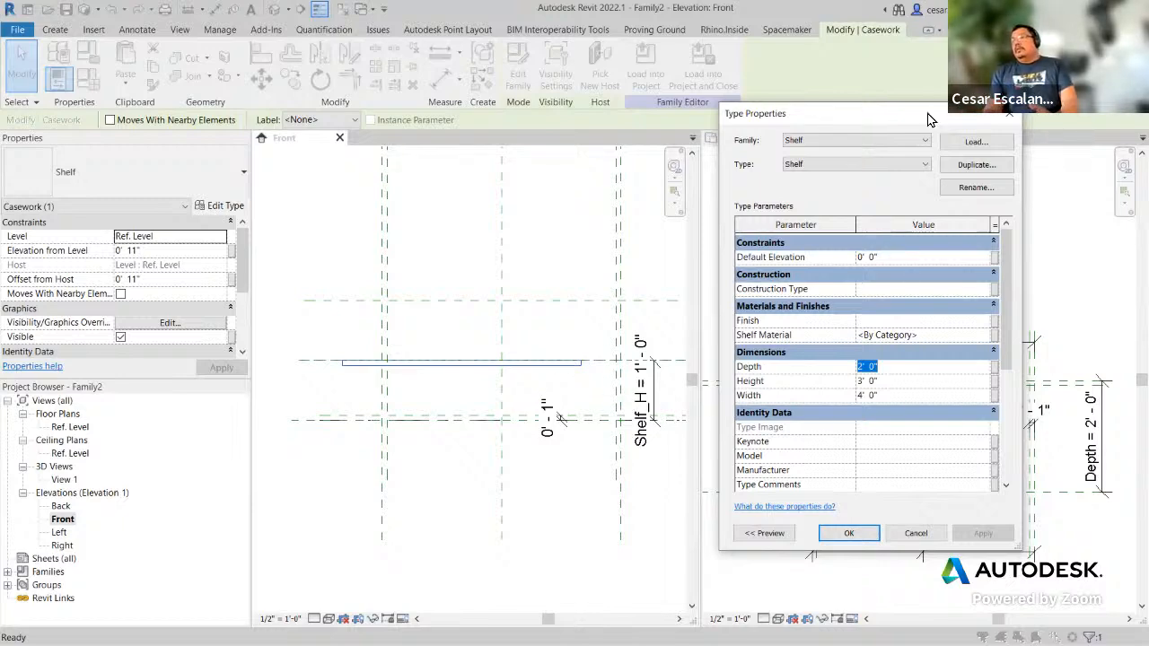
Step: Dismiss the shelf's type properties without changing them
left_click_drag(935, 117, 417, 110)
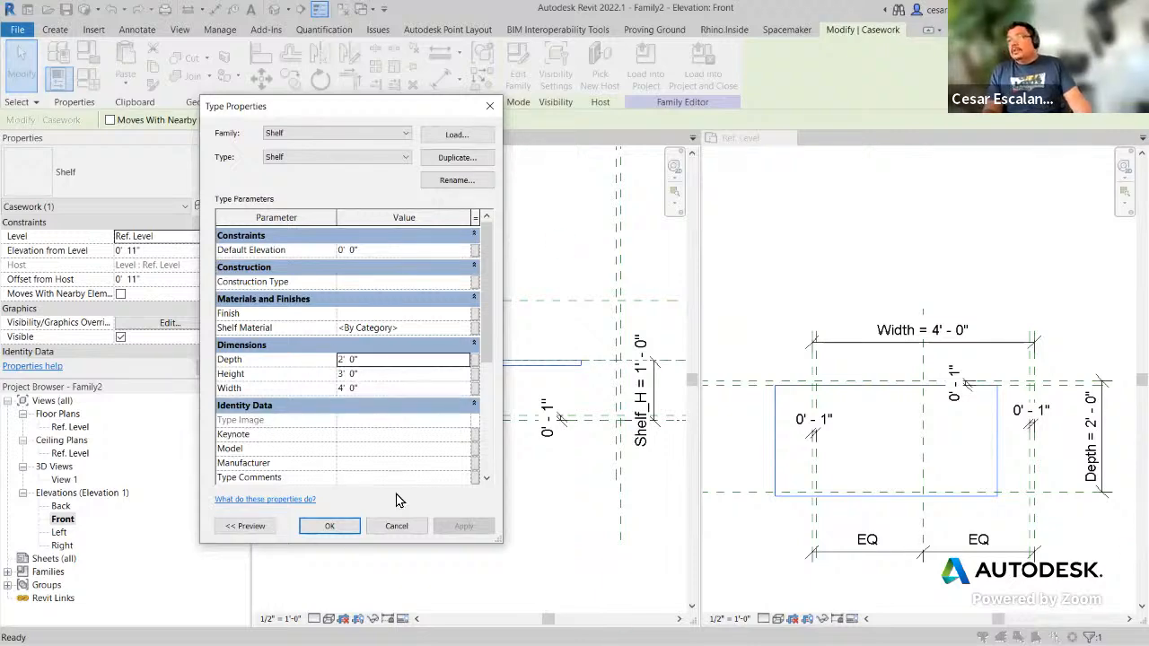
left_click(397, 526)
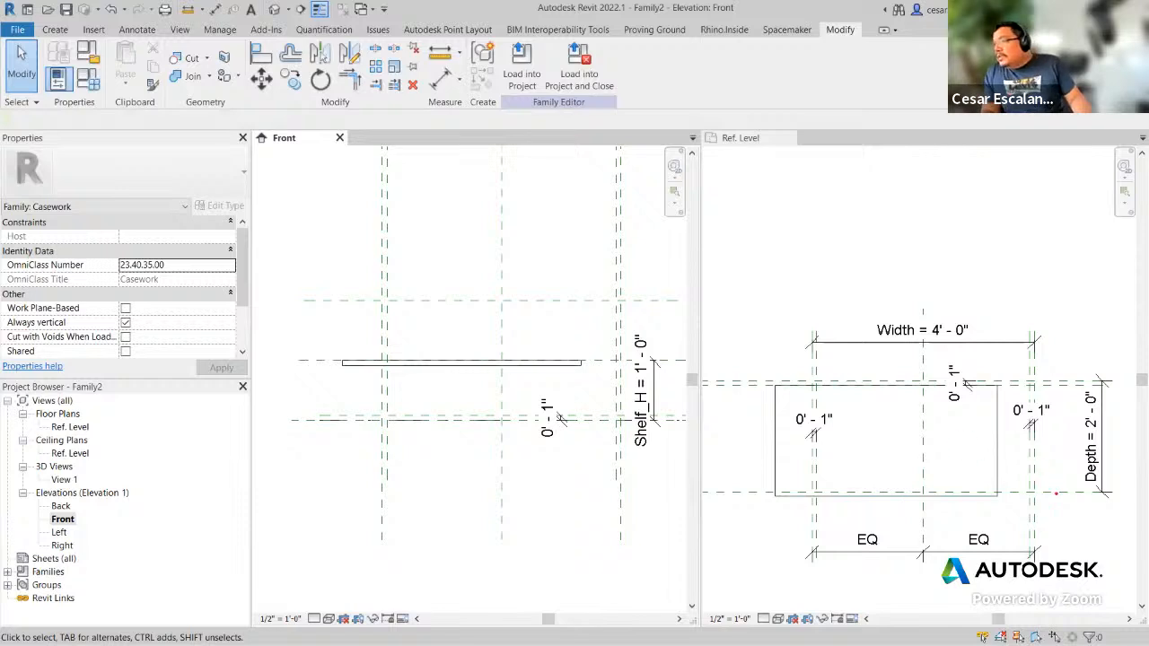
mouse_move(1056, 494)
left_mouse_down()
mouse_move(1058, 395)
mouse_move(1072, 399)
left_mouse_up()
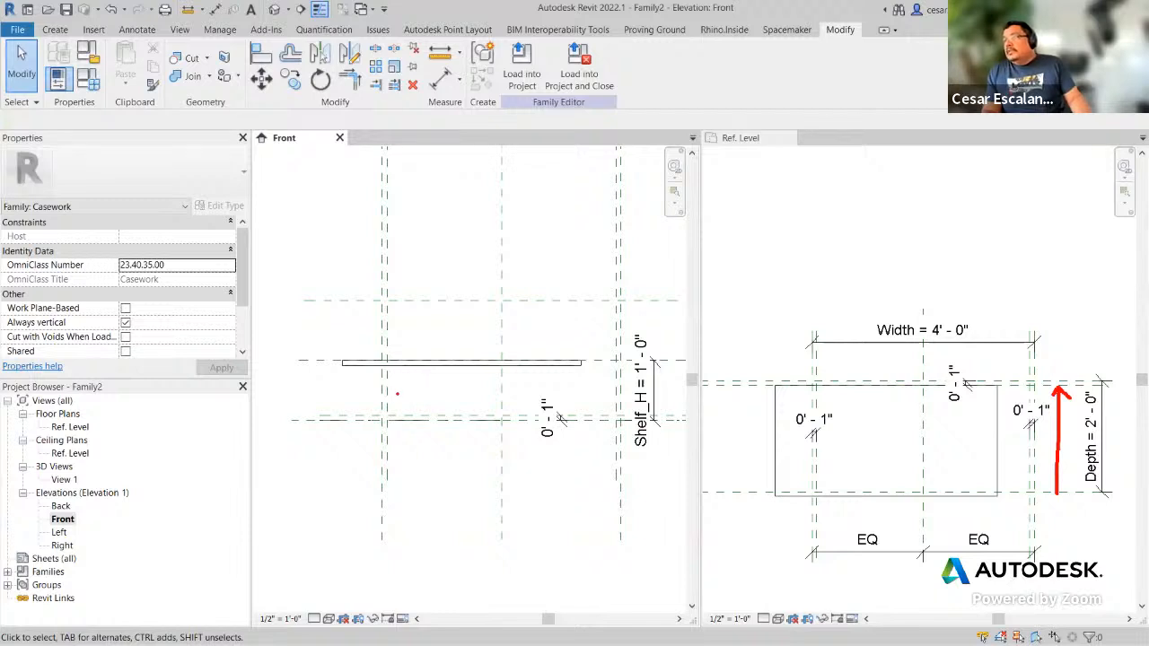
mouse_move(389, 332)
left_mouse_down()
mouse_move(626, 332)
mouse_move(613, 343)
left_mouse_up()
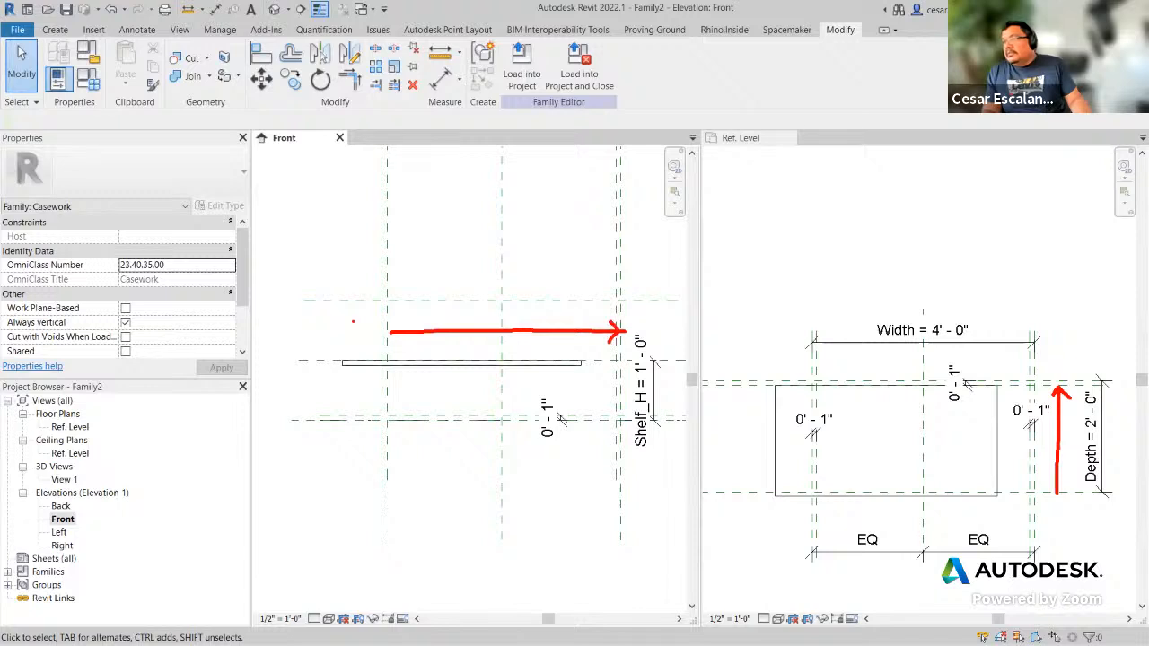
mouse_move(396, 320)
left_mouse_down()
mouse_move(388, 333)
mouse_move(403, 350)
left_mouse_up()
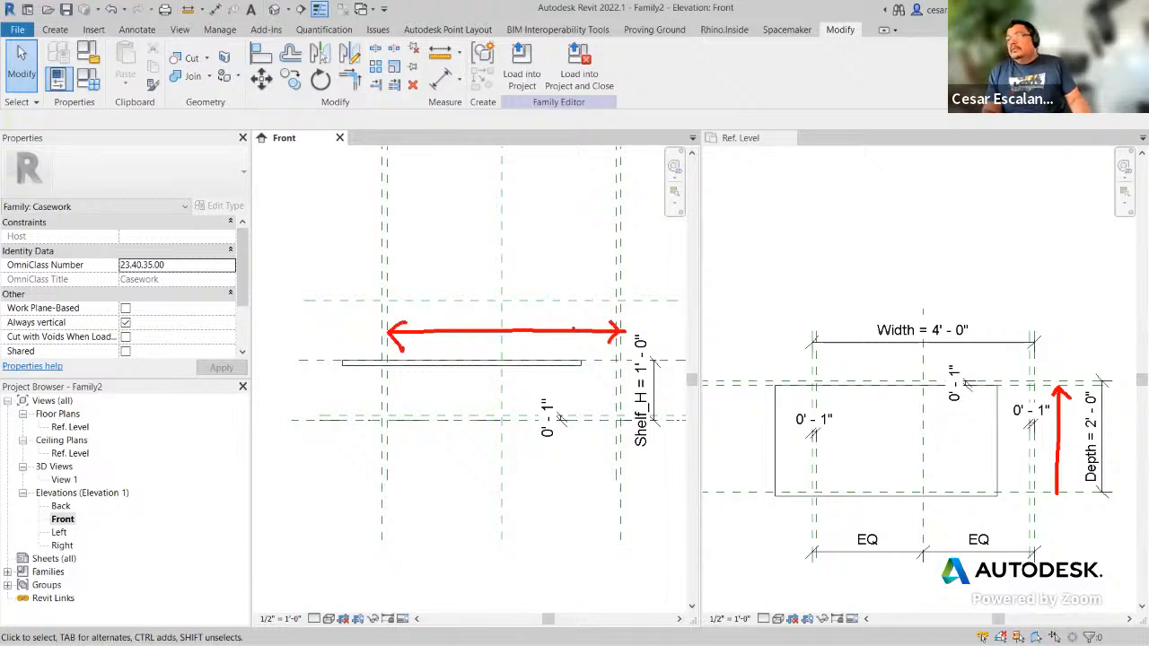
mouse_move(429, 238)
left_mouse_down()
mouse_move(441, 271)
mouse_move(457, 271)
mouse_move(465, 238)
mouse_move(496, 254)
left_mouse_up()
left_click_drag(504, 234, 530, 264)
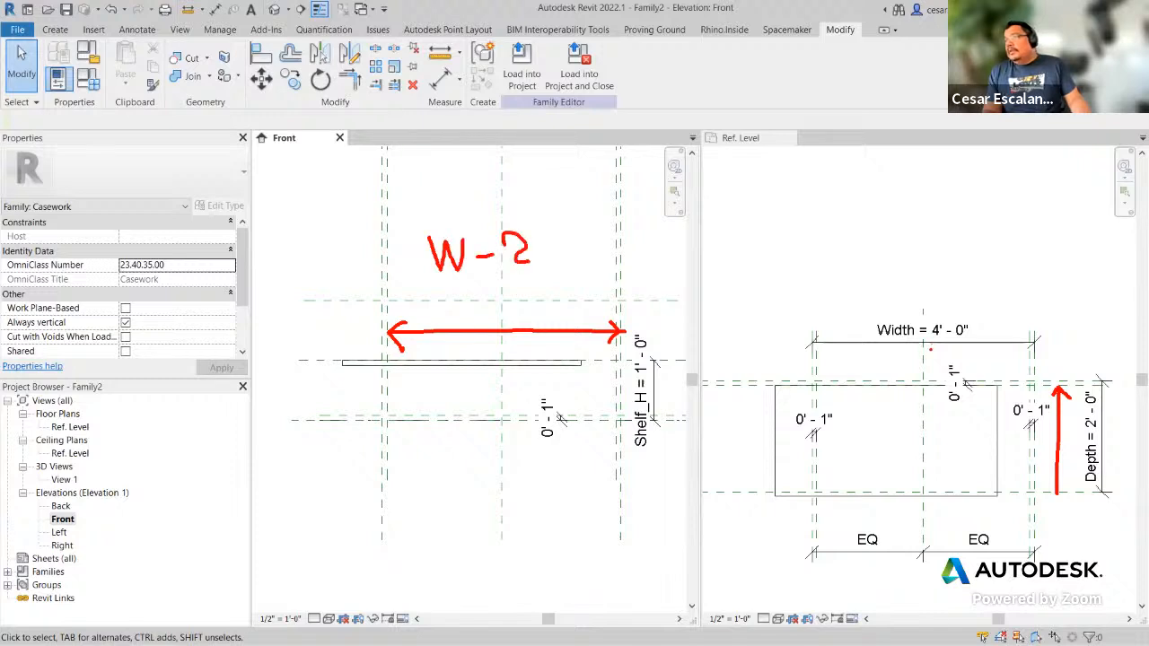
mouse_move(986, 262)
left_mouse_down()
mouse_move(987, 292)
mouse_move(1012, 286)
mouse_move(988, 294)
mouse_move(1060, 273)
mouse_move(1093, 302)
left_mouse_up()
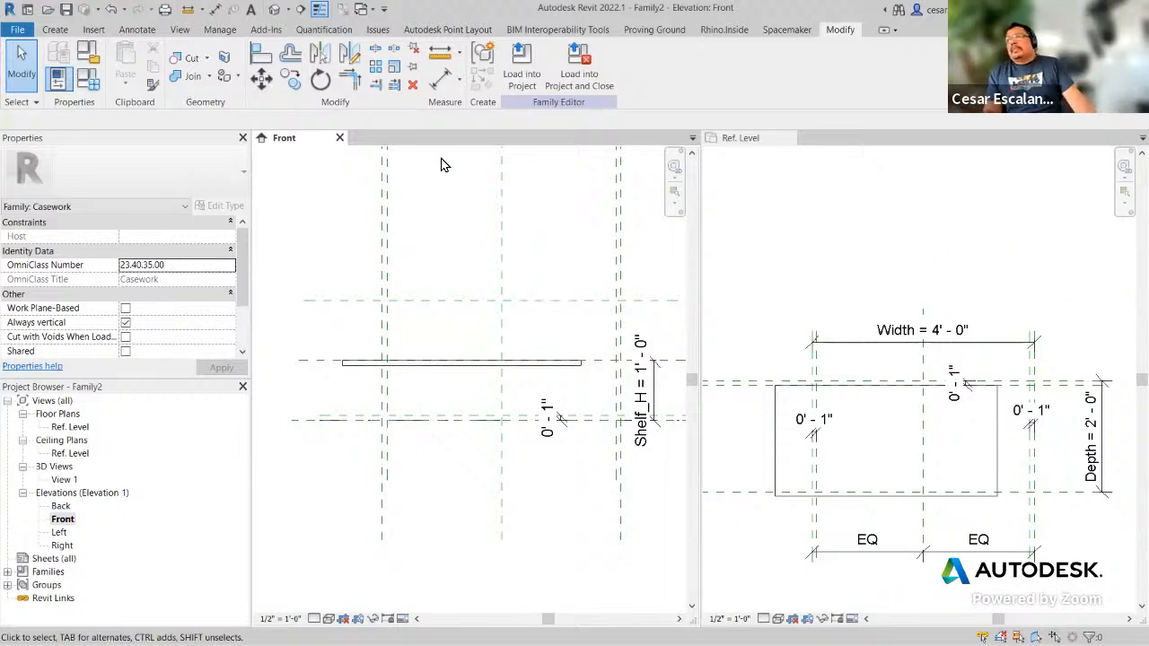
Step: Create a family type parameter named Shelf_W, of type Length and grouped under Dimensions
left_click(88, 81)
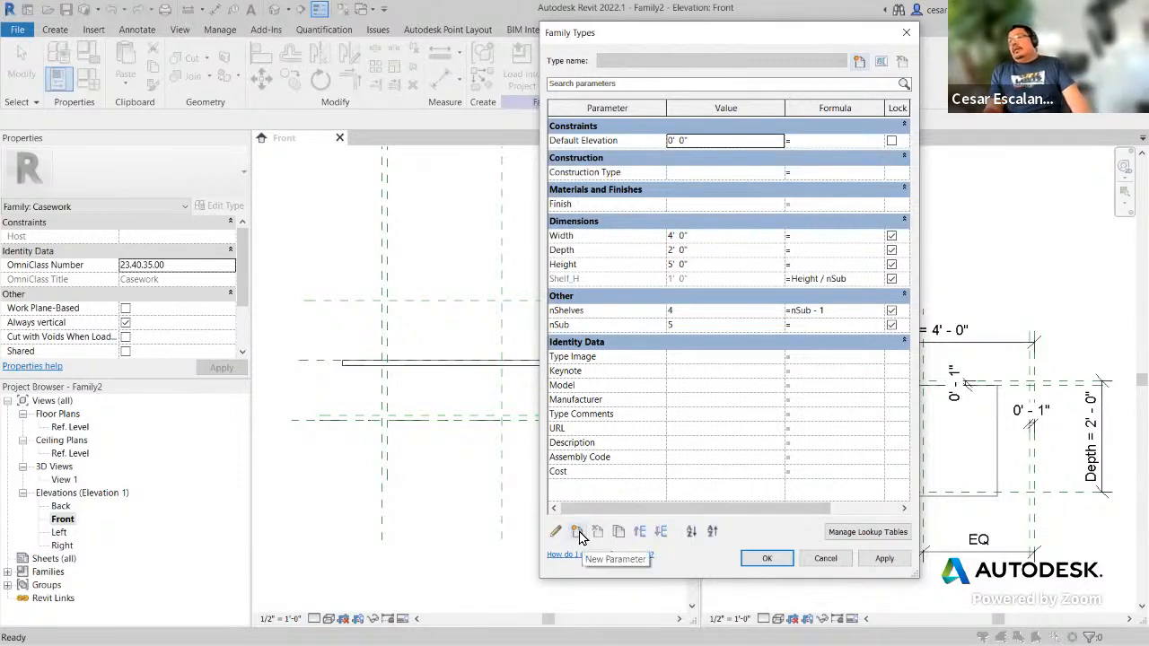
left_click(578, 534)
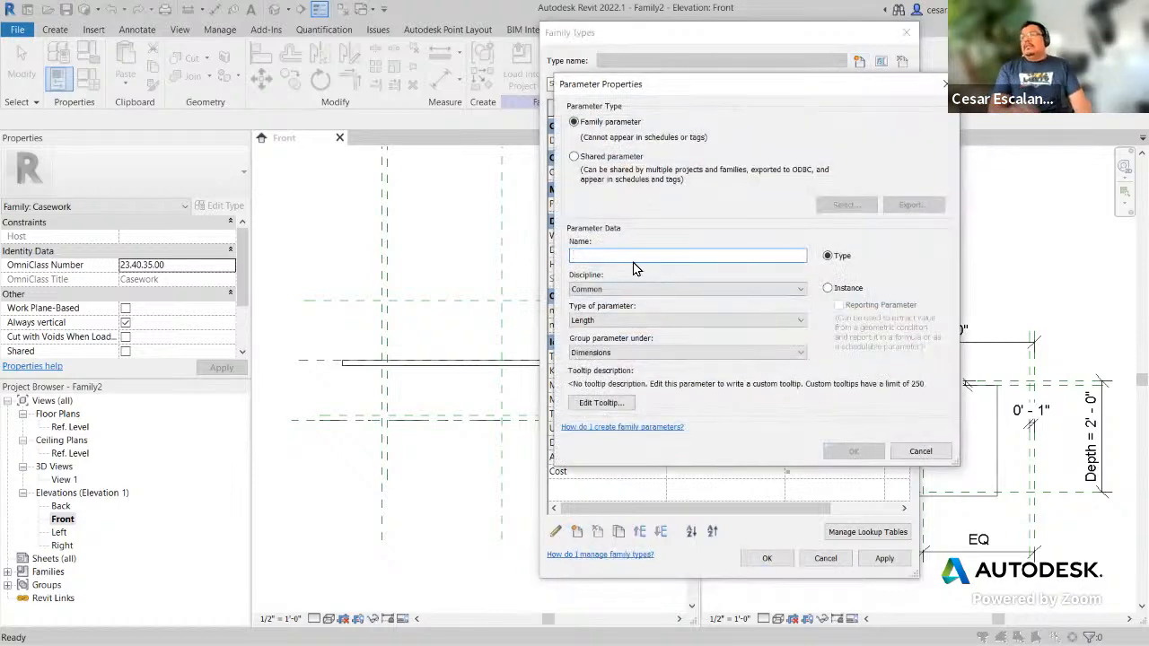
type("Shelf")
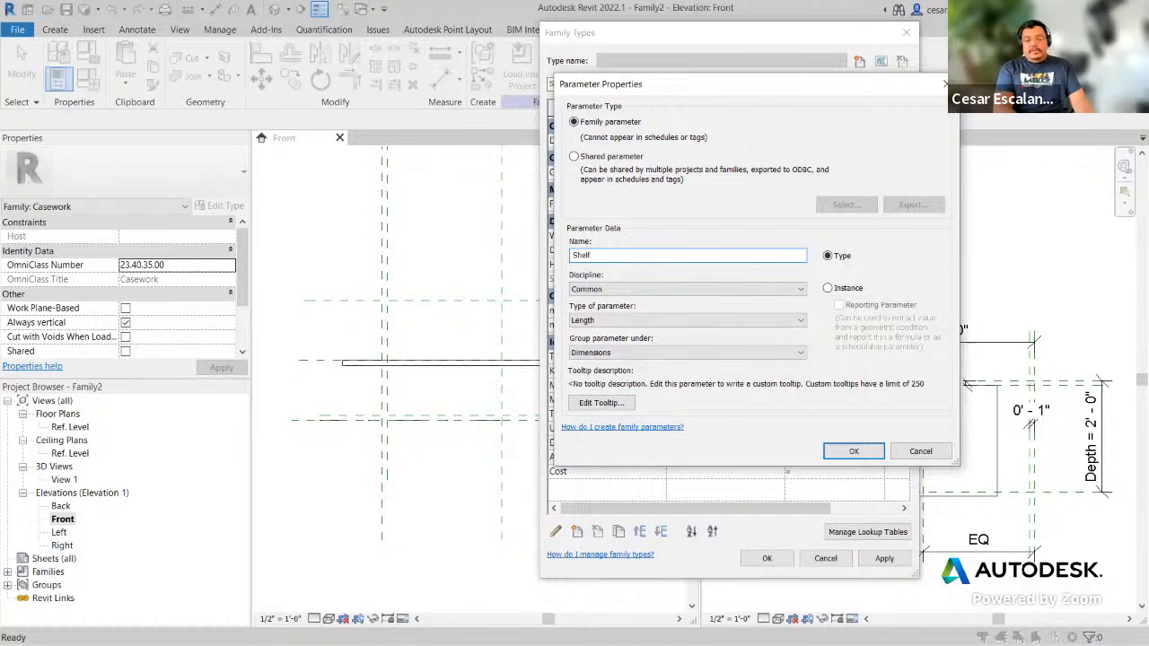
type("_W")
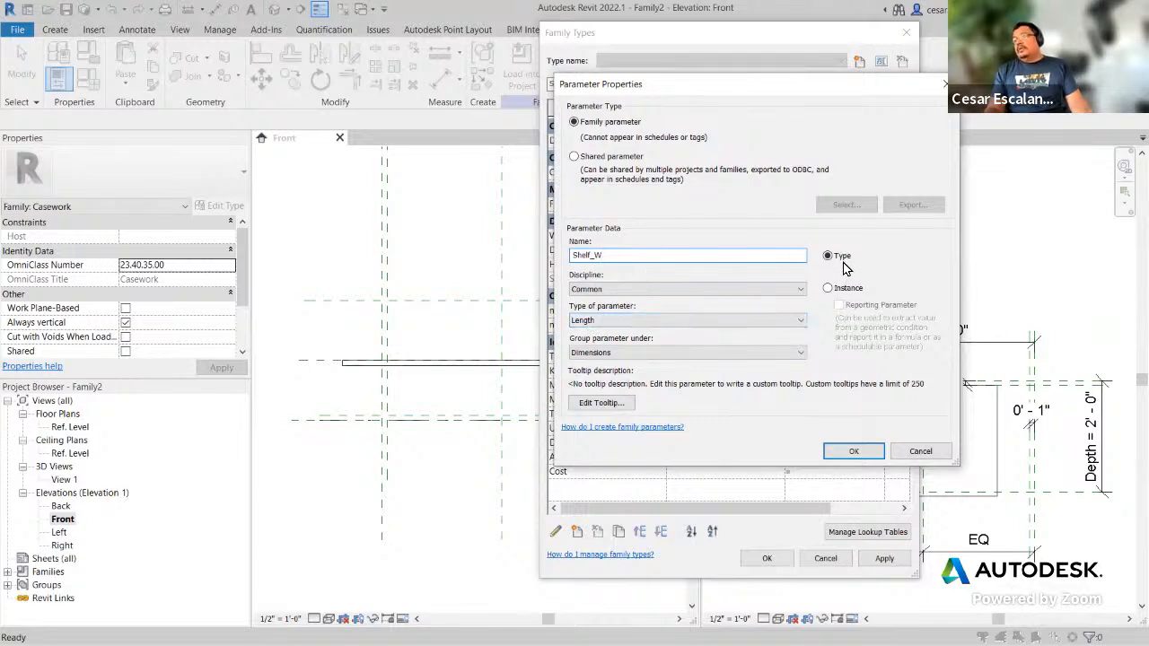
double_click(628, 262)
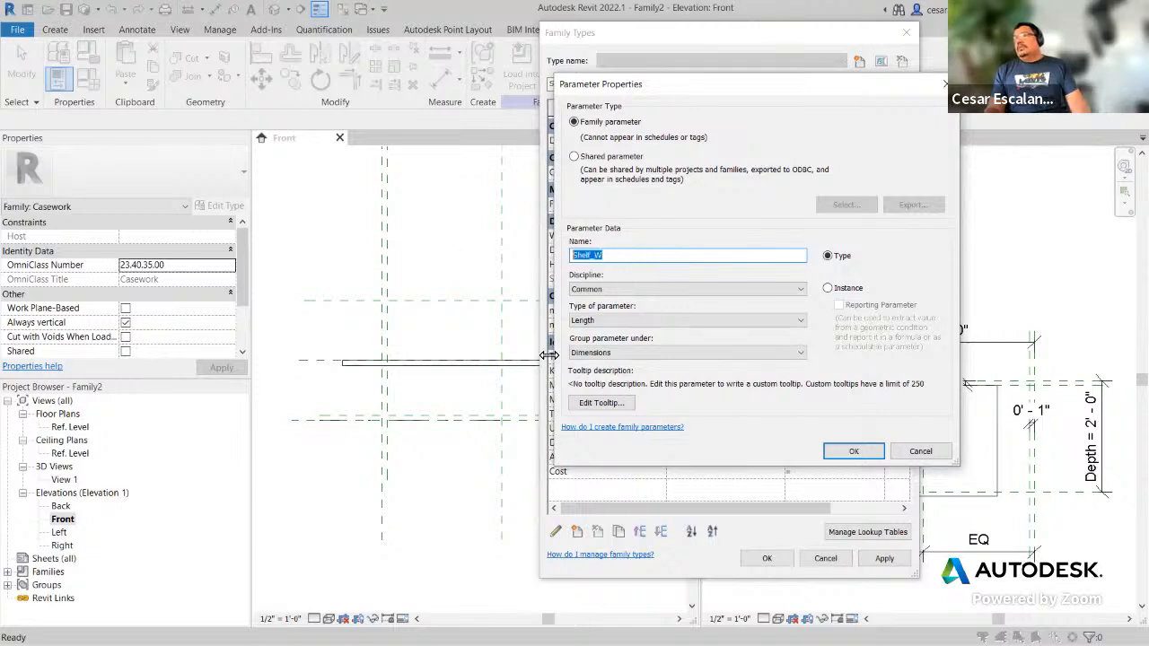
left_click(851, 452)
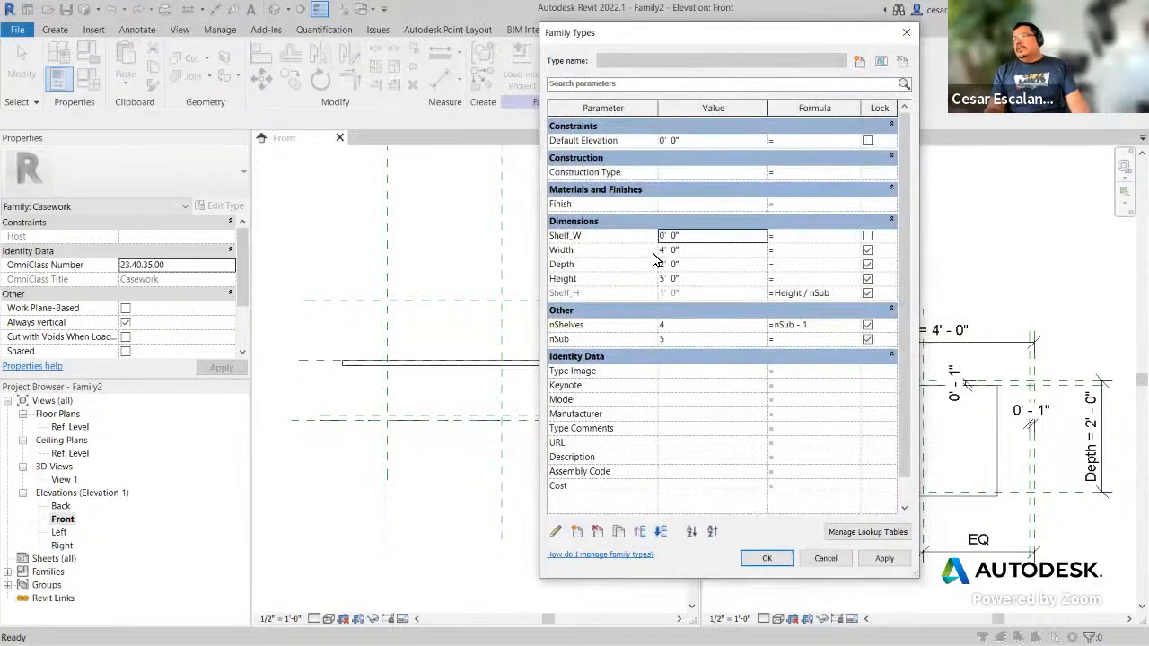
Step: Move the Shelf_W parameter below Shelf_H at the end of the Dimensions group
left_click(637, 237)
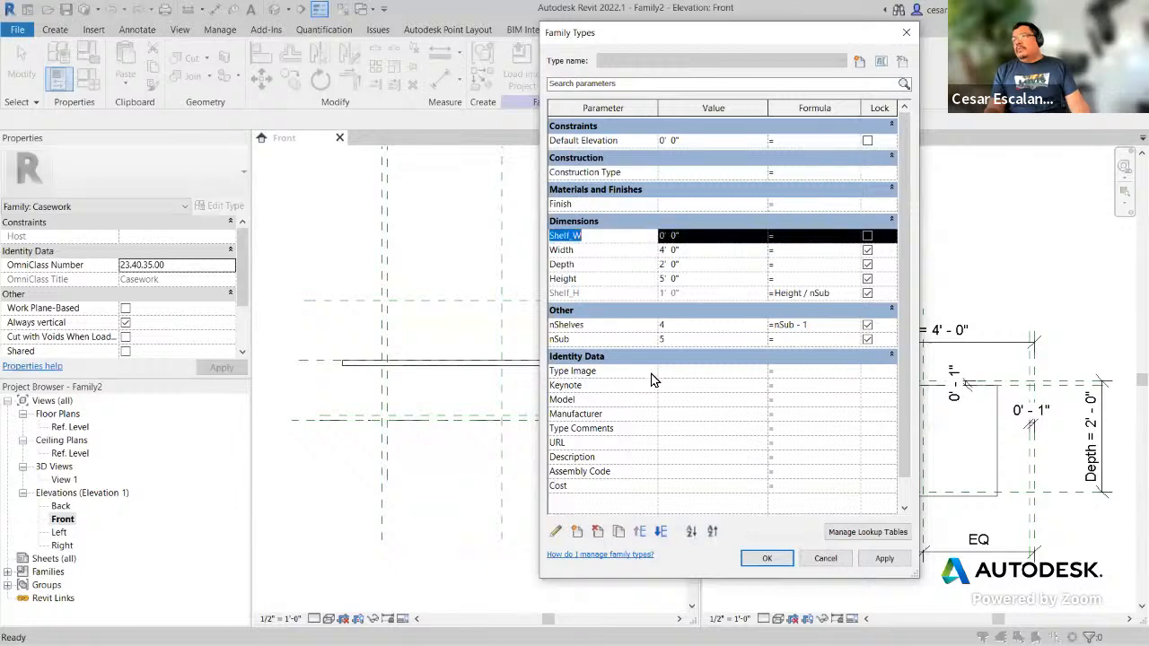
left_click(662, 532)
left_click(662, 531)
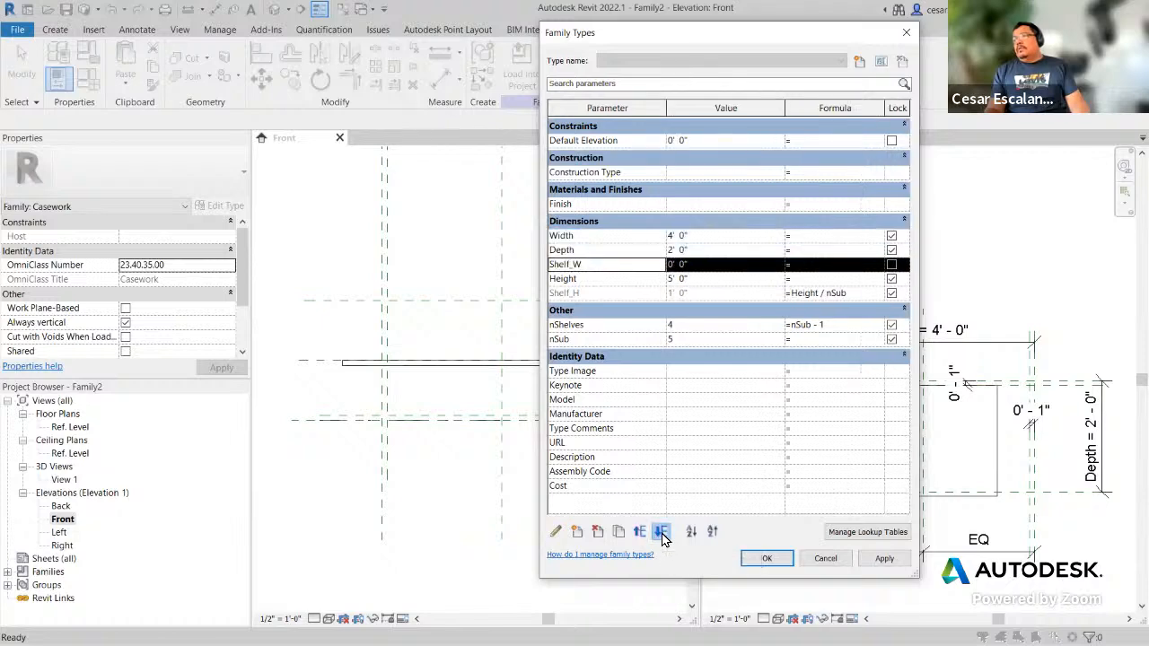
left_click(662, 531)
left_click(662, 531)
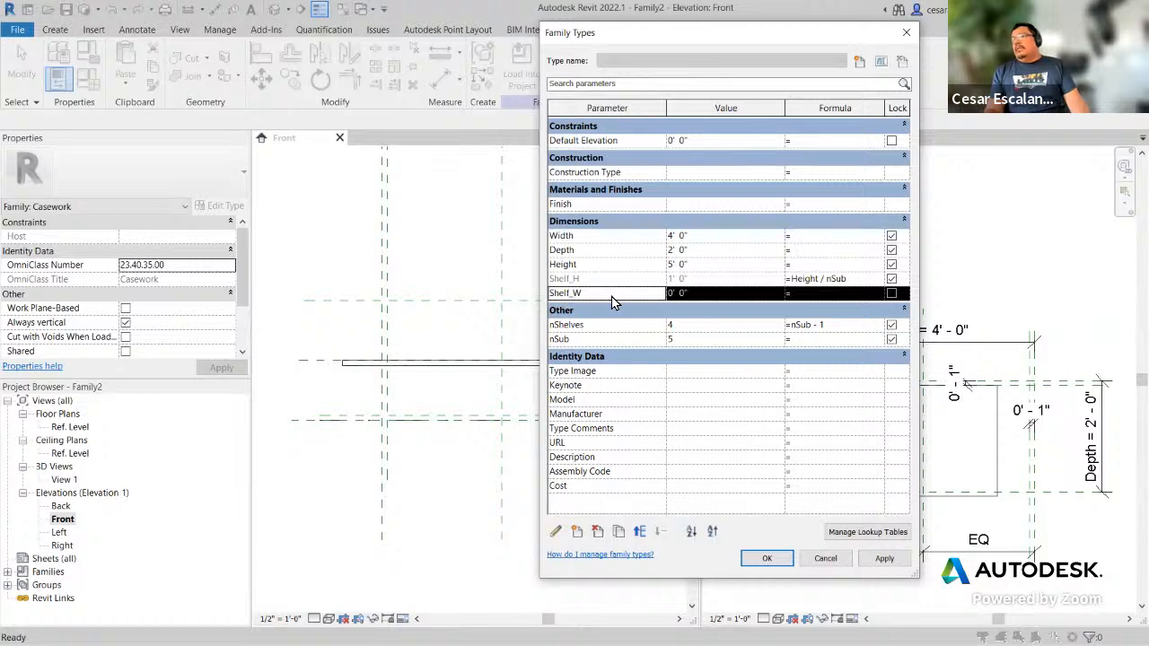
Step: Set the Shelf_W formula to Width-2" and apply it
left_click(798, 299)
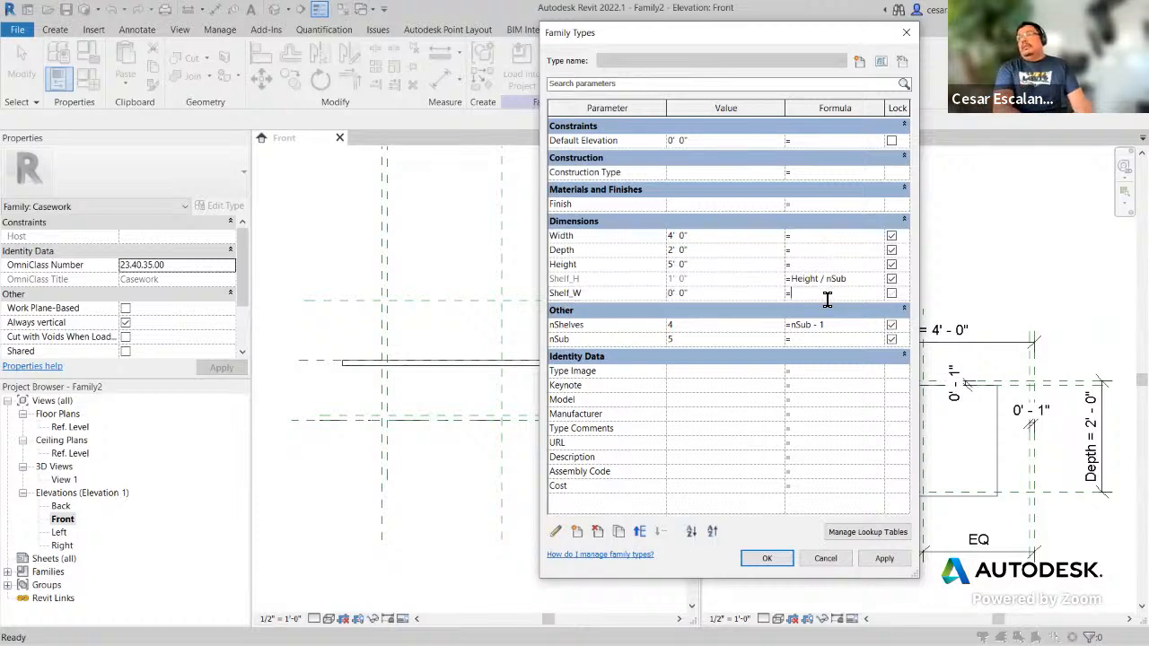
type("Wid")
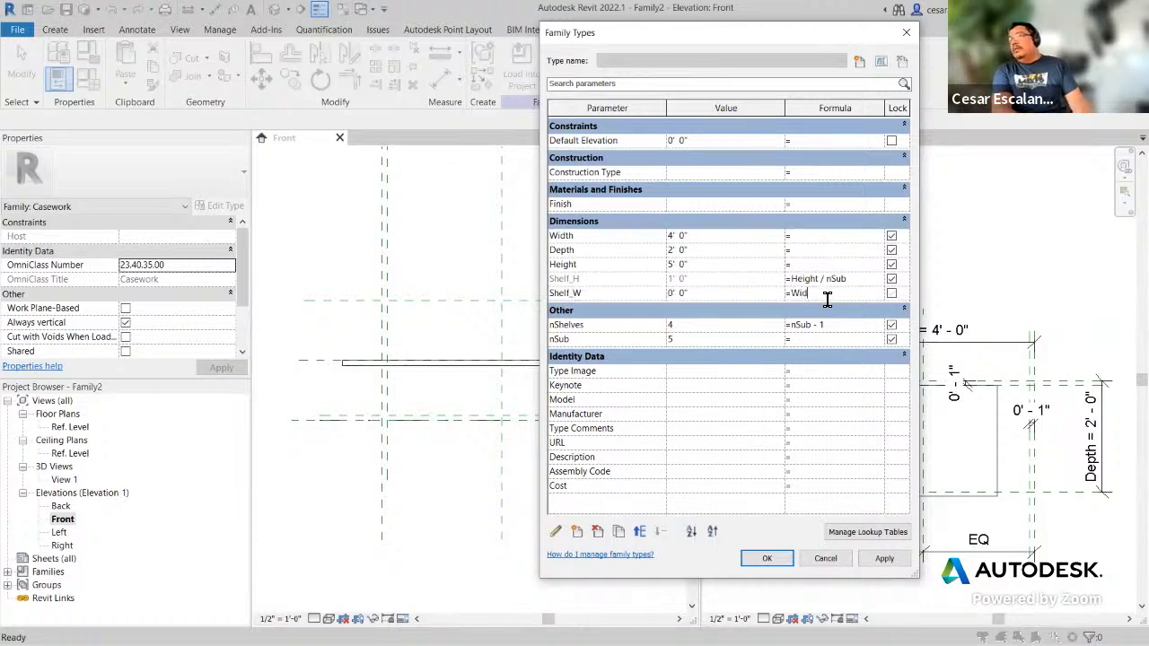
type("th-")
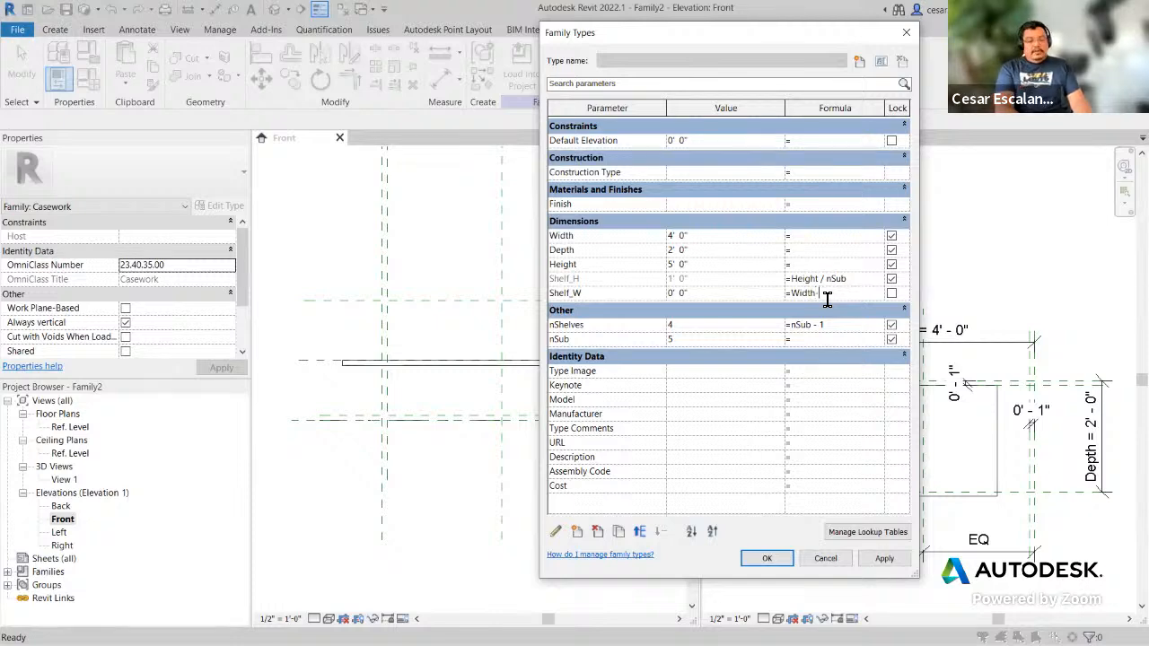
type("2")
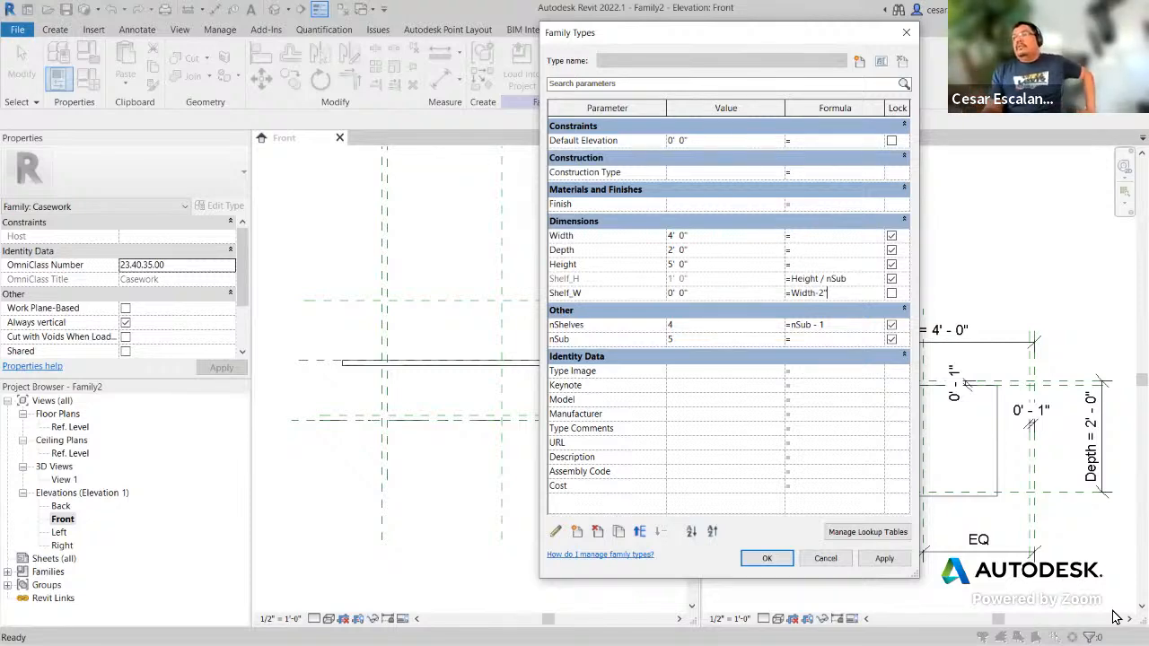
left_click(884, 559)
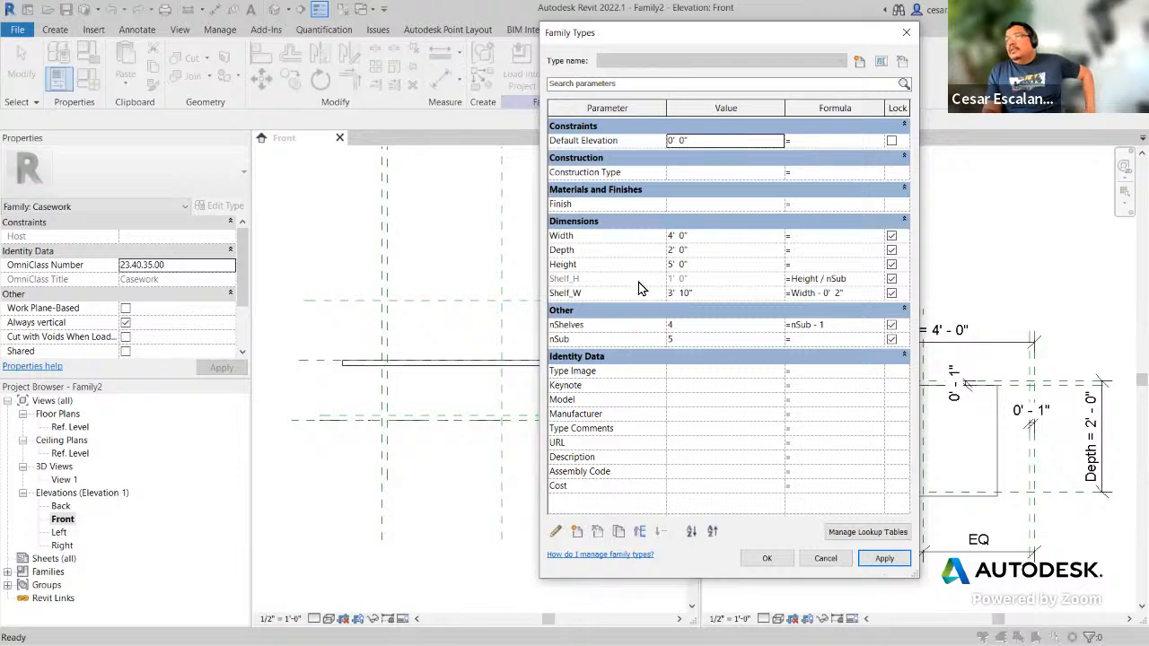
Step: Create a family type parameter named Shelf_D, of type Length and grouped under Dimensions
left_click(708, 239)
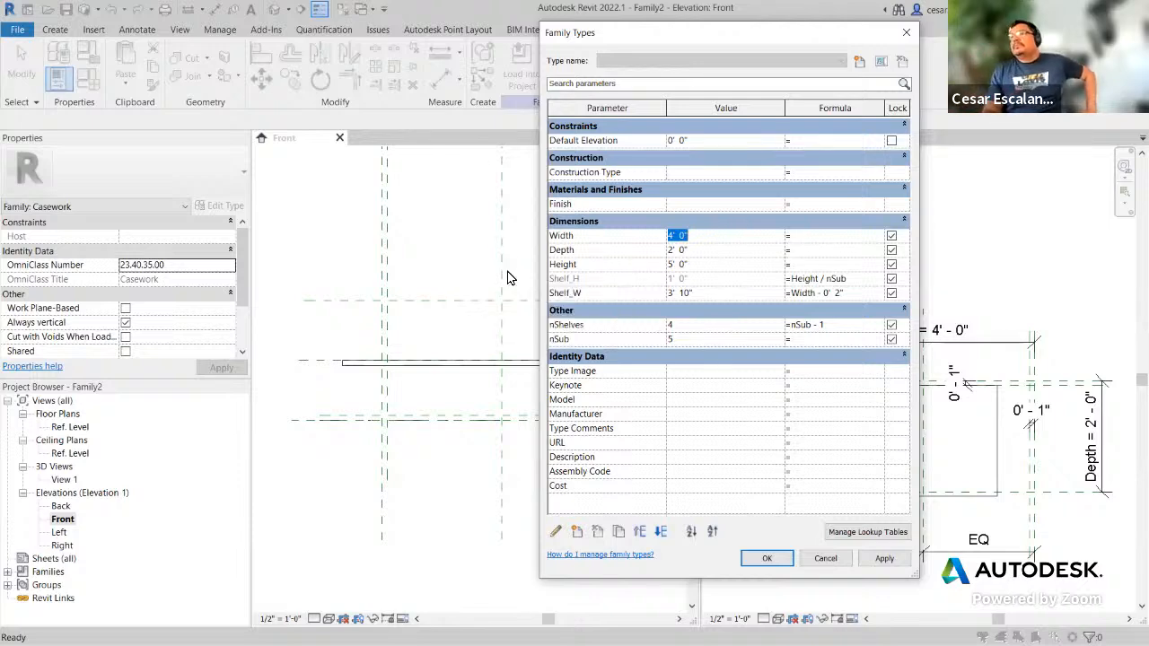
left_click(578, 294)
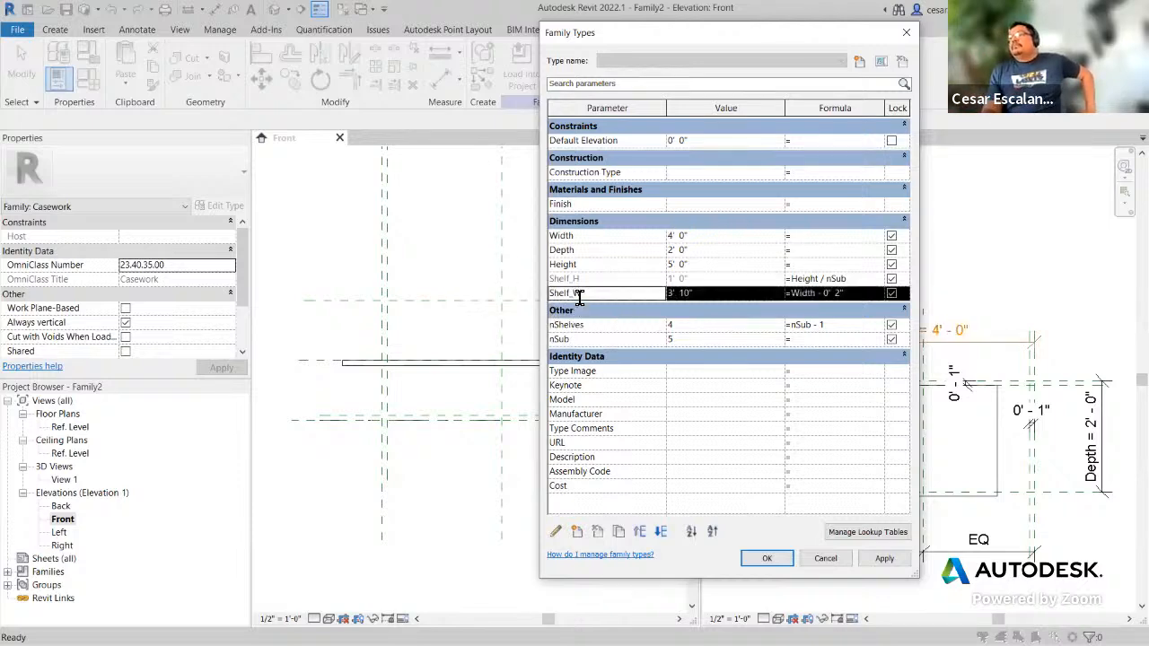
left_click(577, 533)
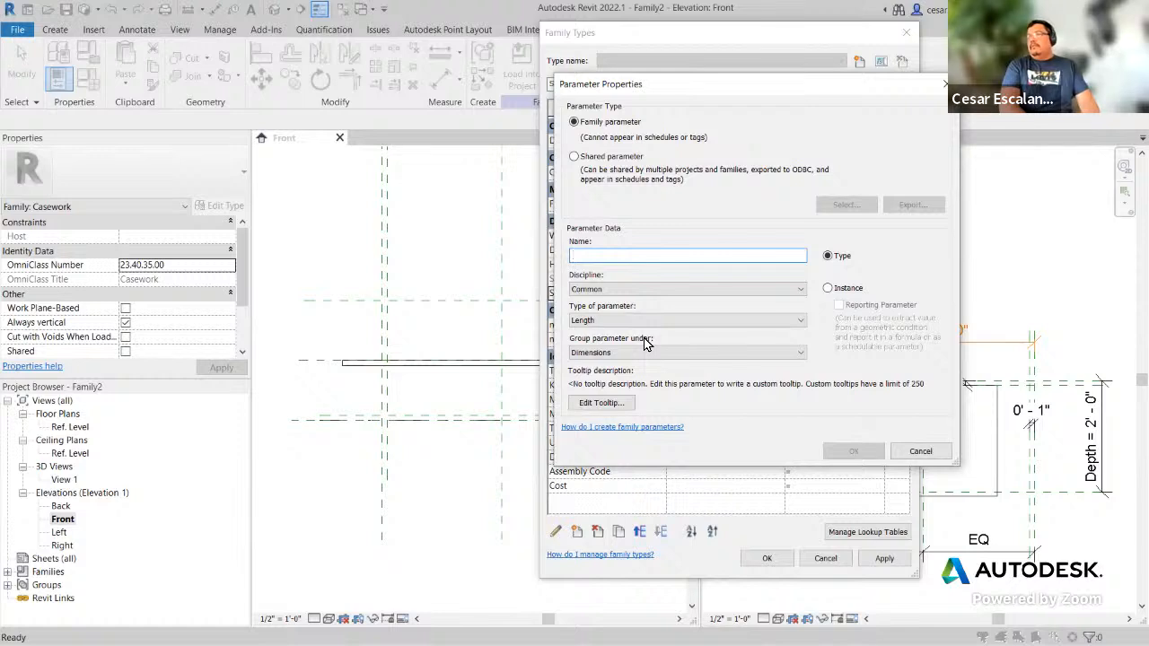
type("Shelf")
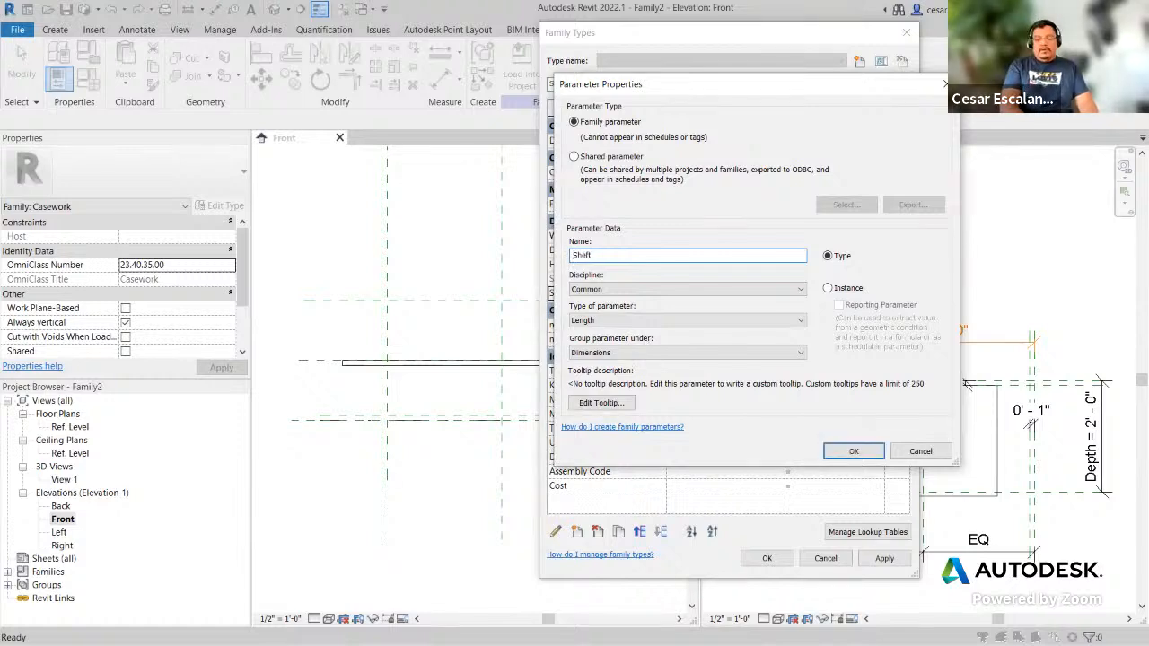
type("_D")
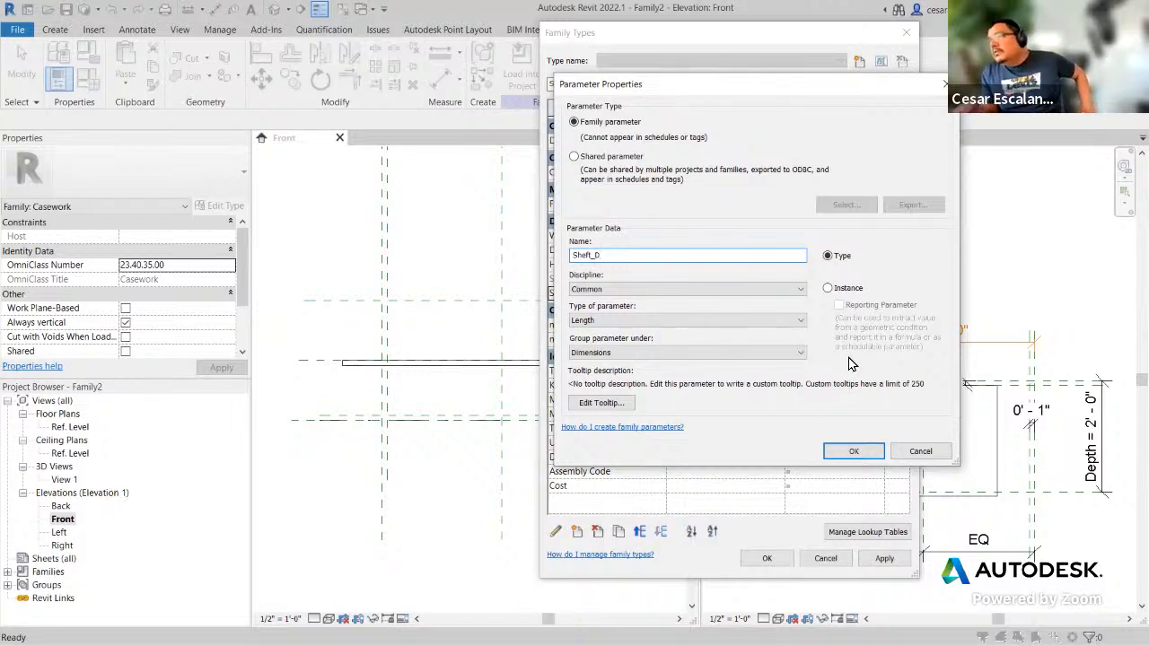
key("BackSpace")
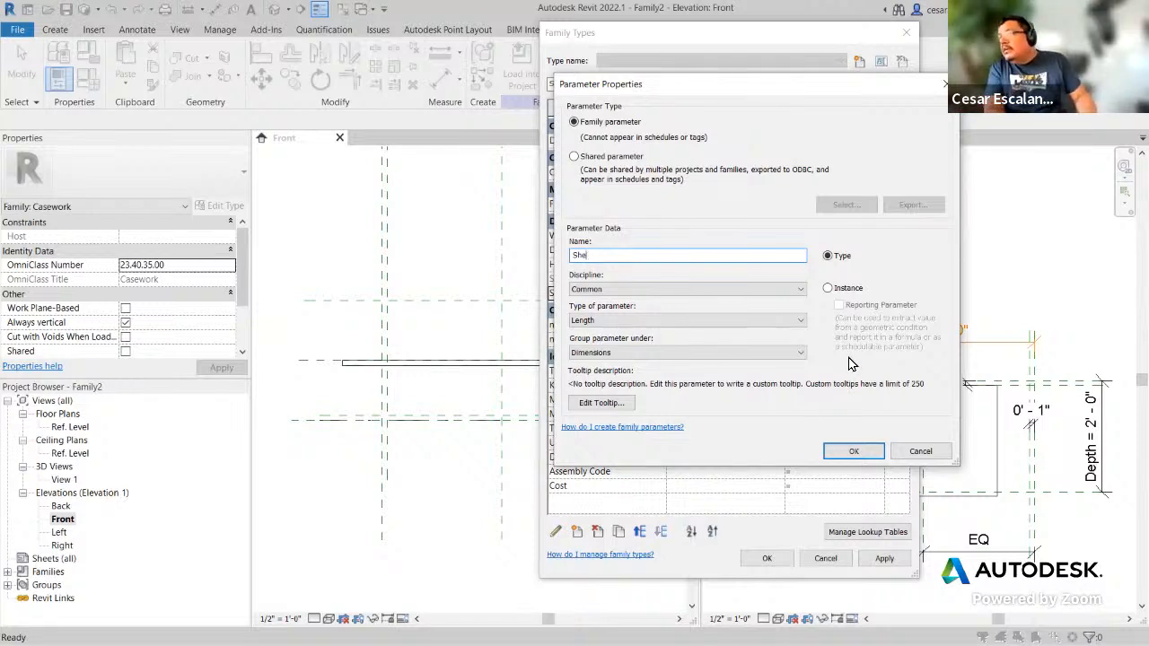
type("lf")
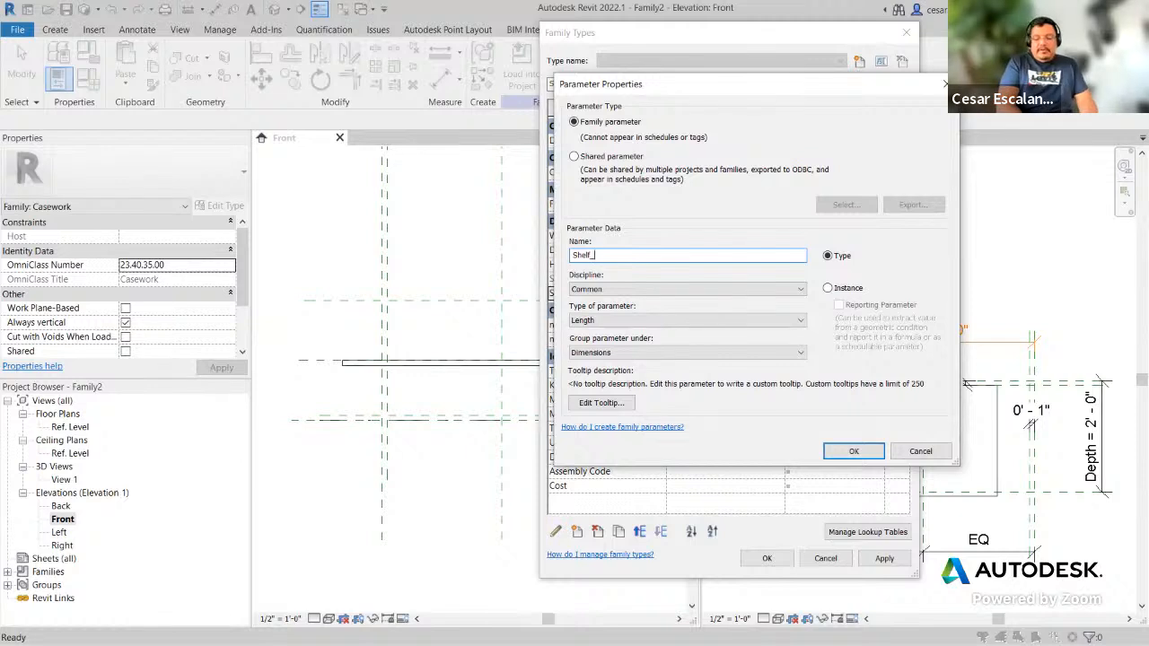
type("_D")
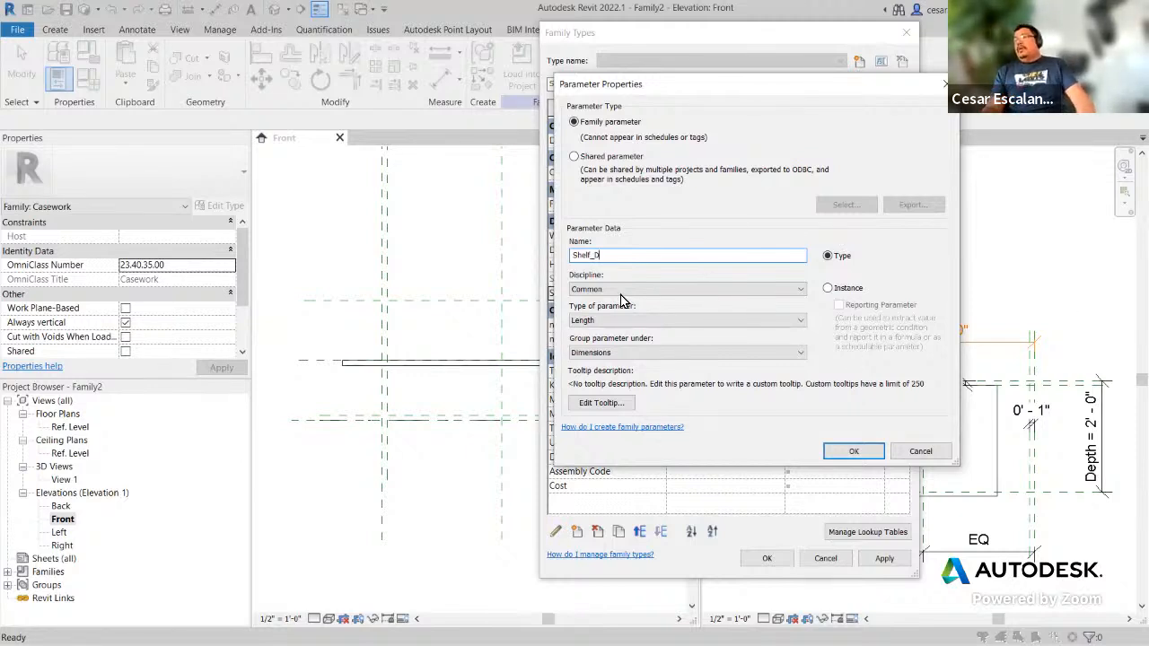
left_click(860, 451)
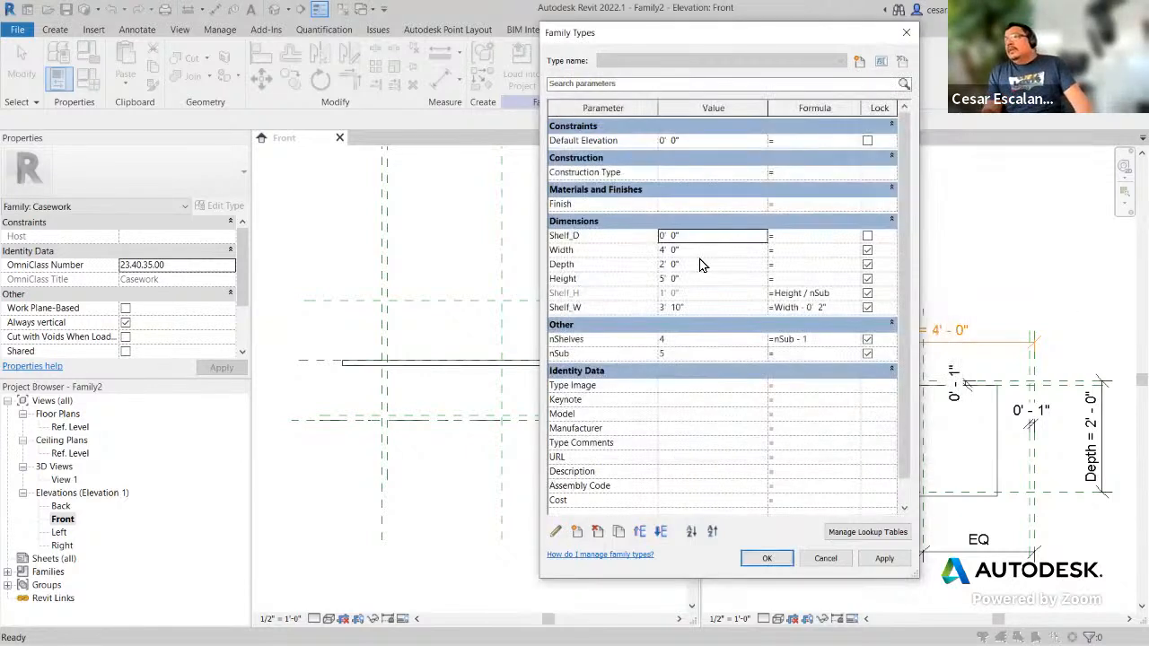
Step: Move the Shelf_D parameter below Shelf_W at the end of the Dimensions group
left_click(603, 237)
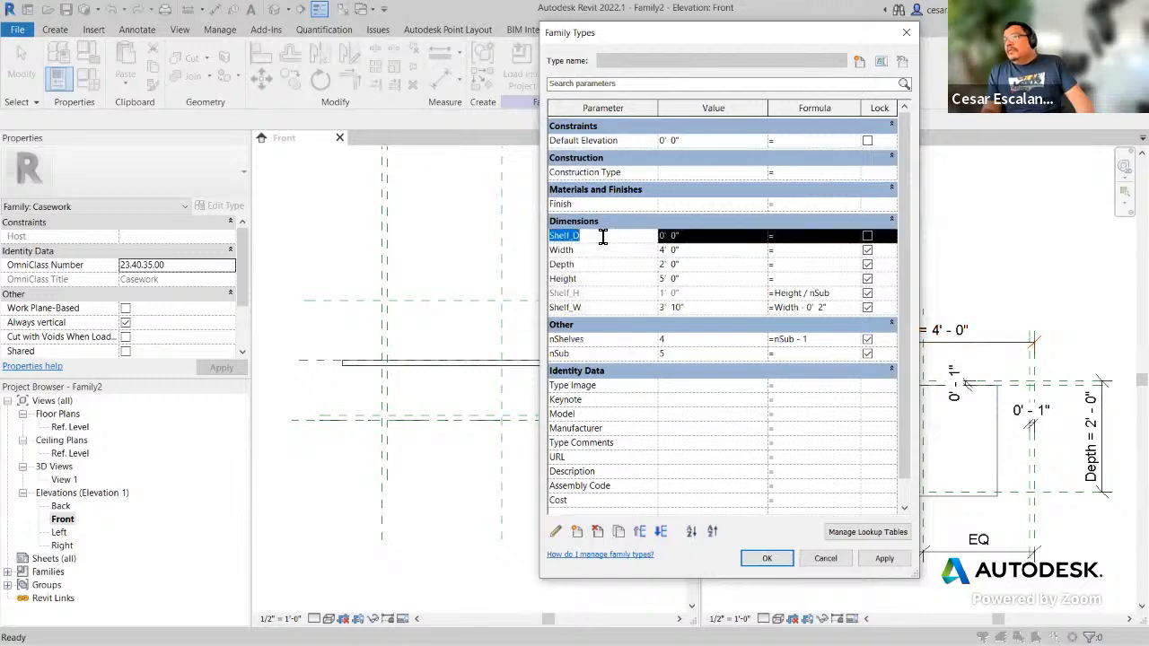
left_click(662, 533)
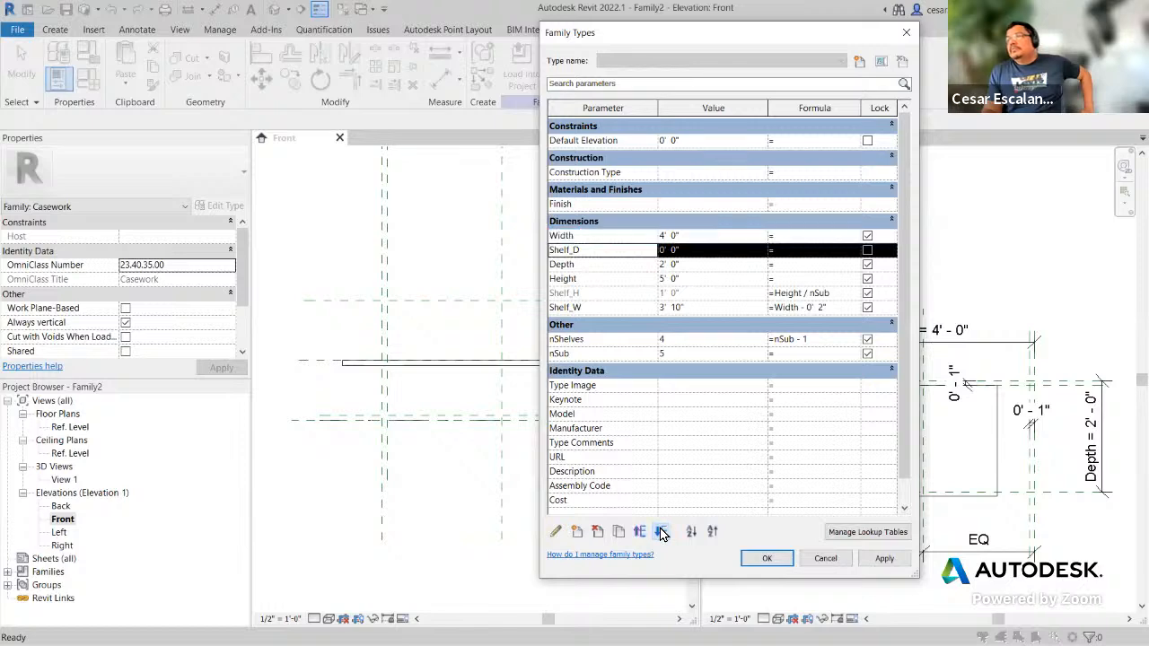
left_click(662, 533)
left_click(662, 533)
left_click(661, 532)
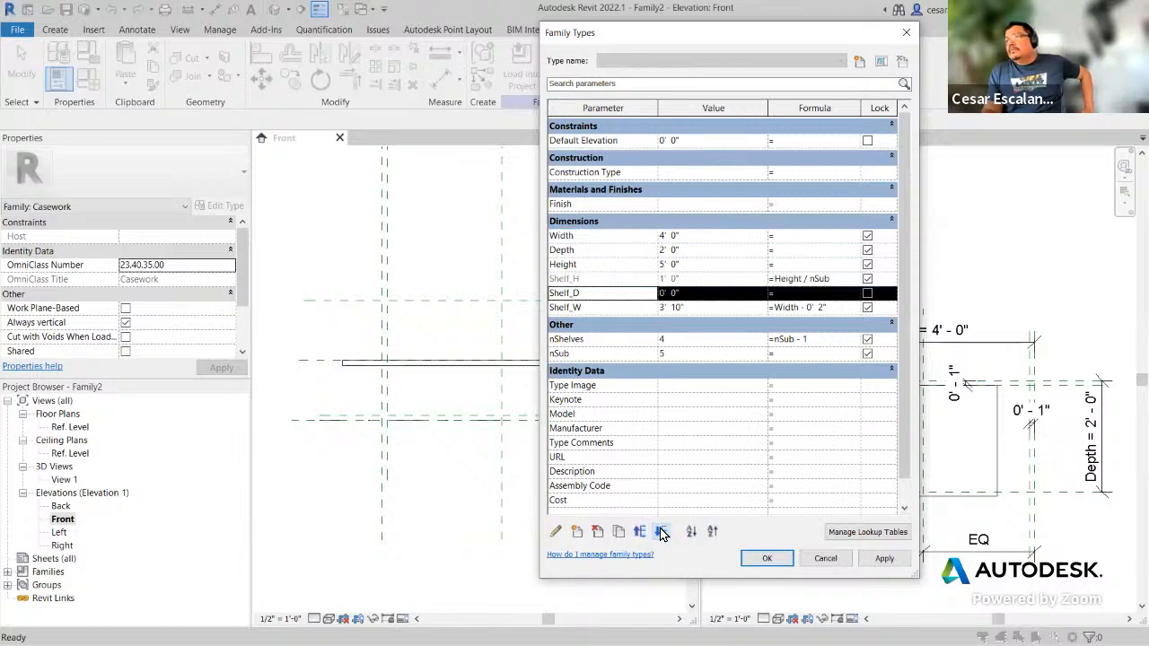
left_click(662, 533)
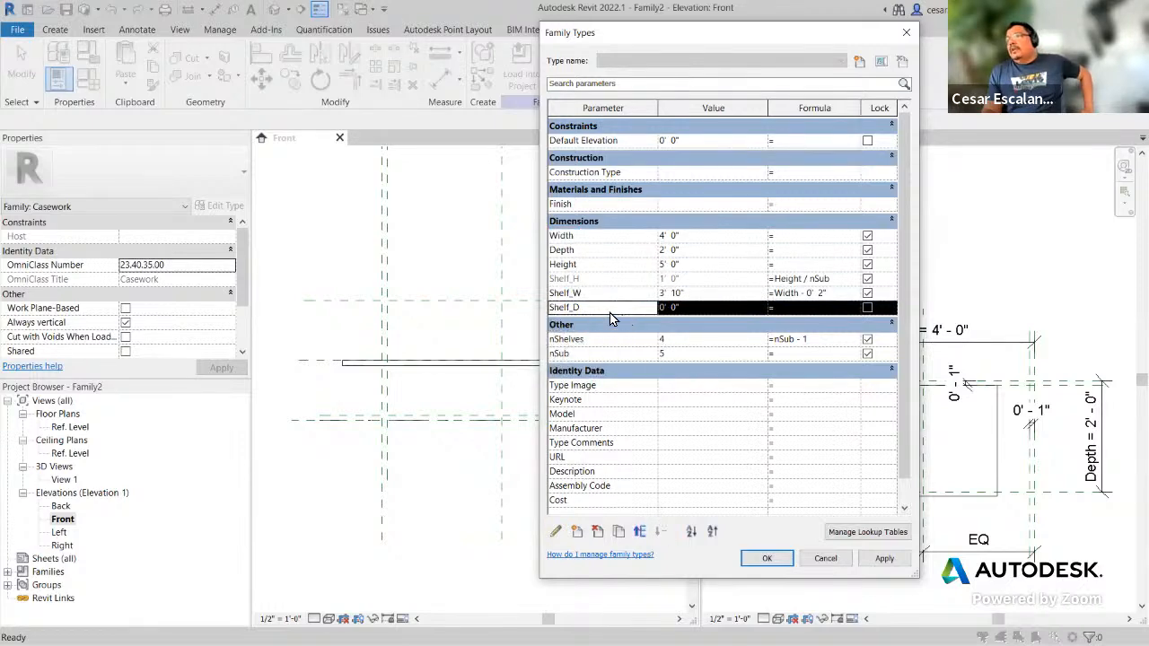
Step: Set the Shelf_D formula to Depth-1"
left_click(796, 310)
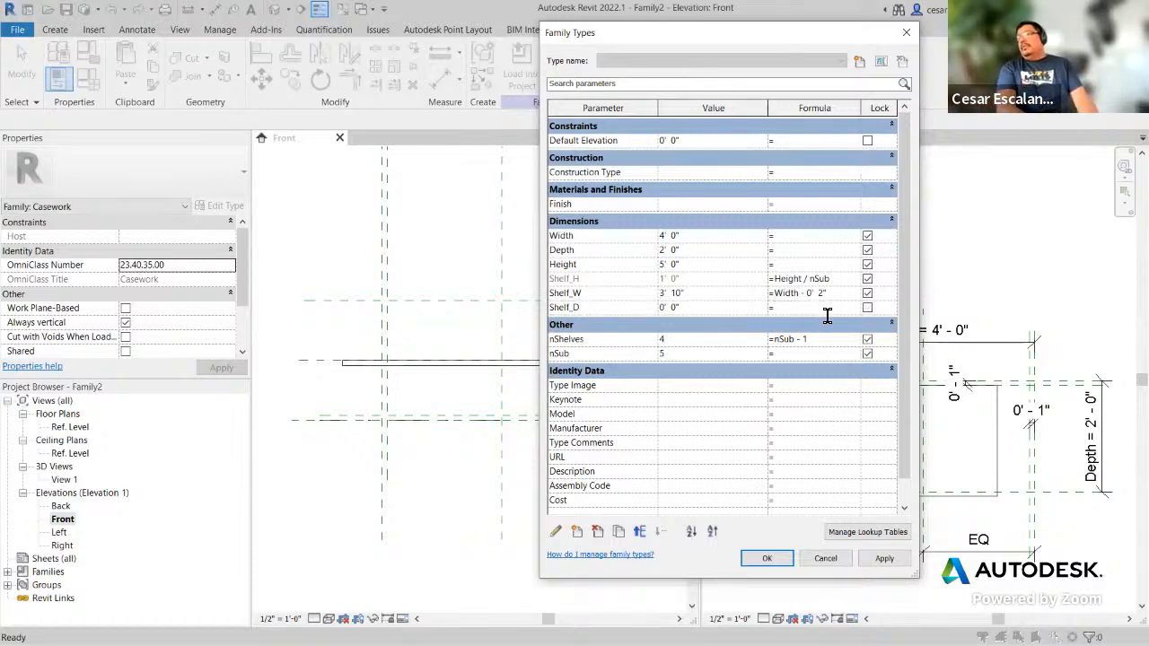
type("De")
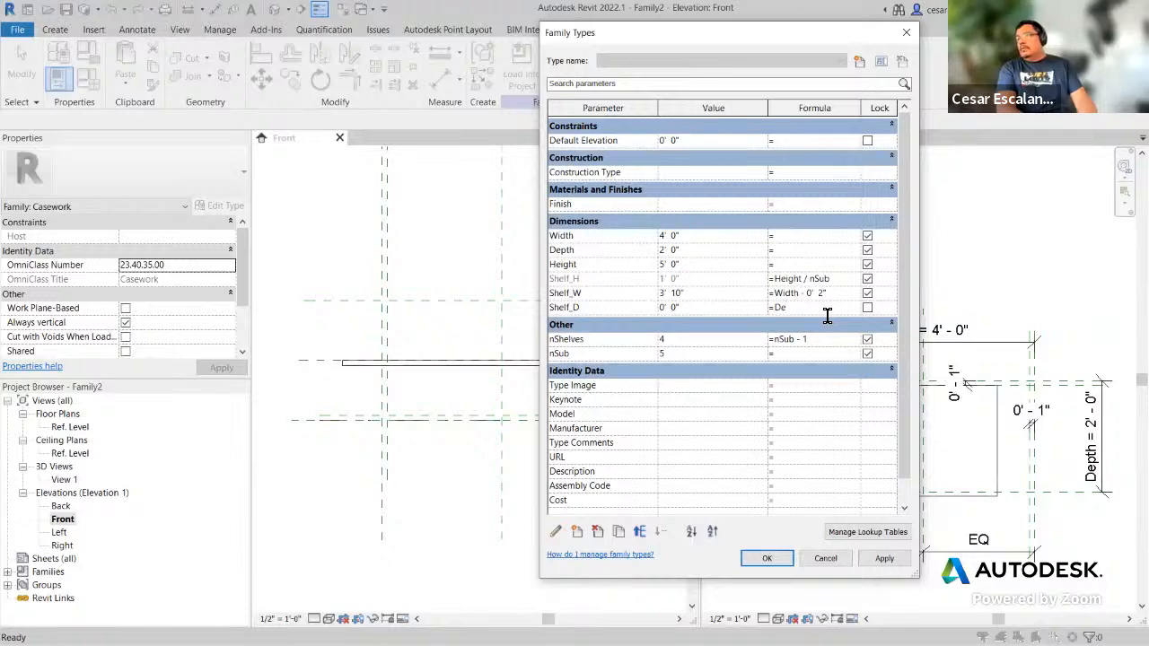
type("pth")
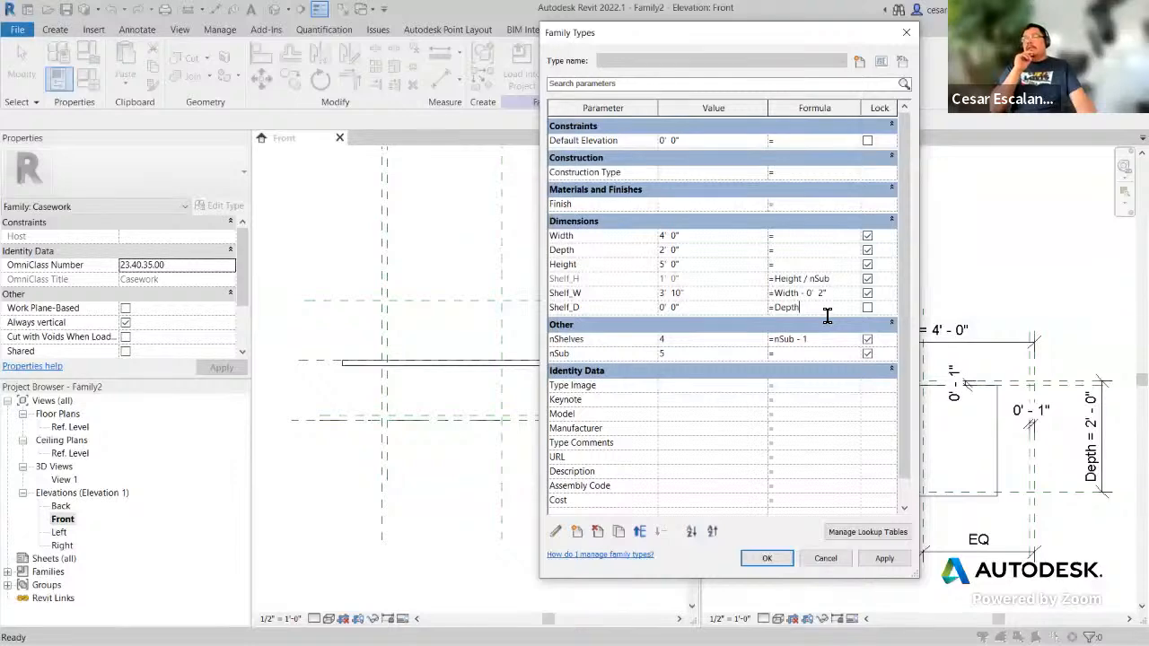
type("- 0' 1")
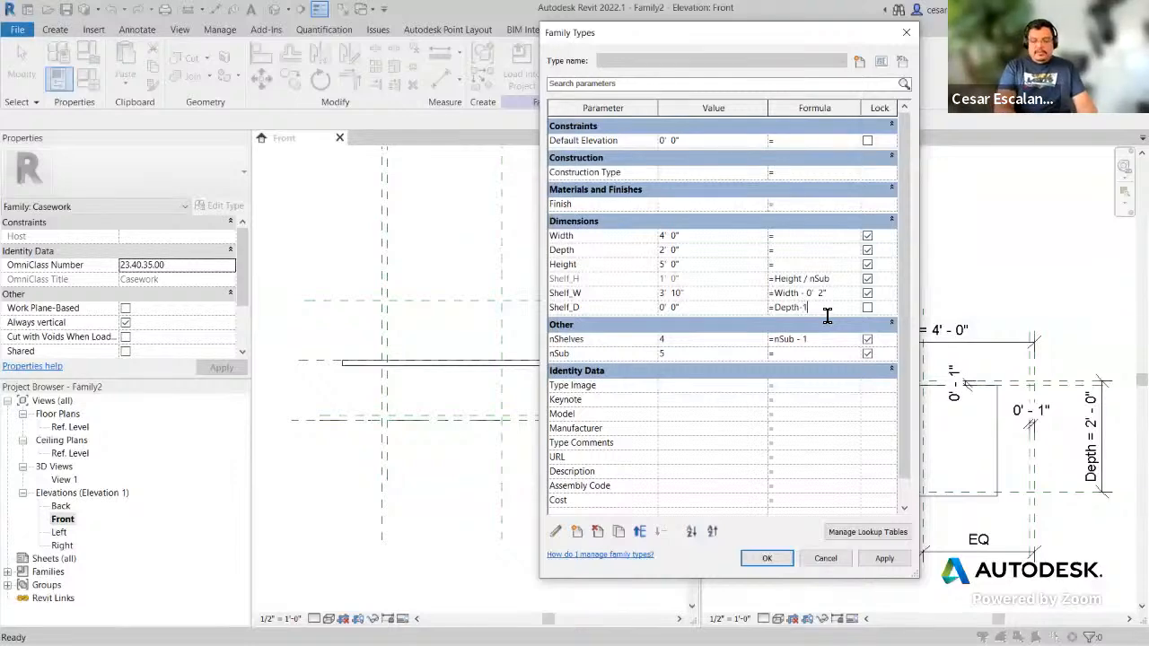
type("\"")
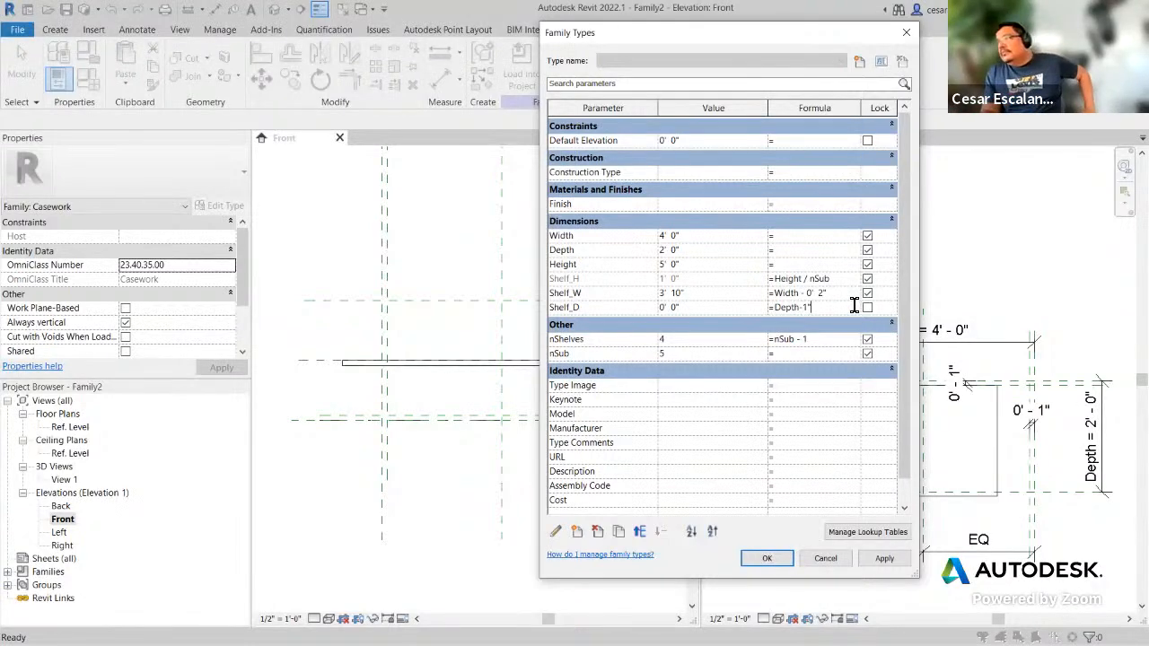
left_click(853, 299)
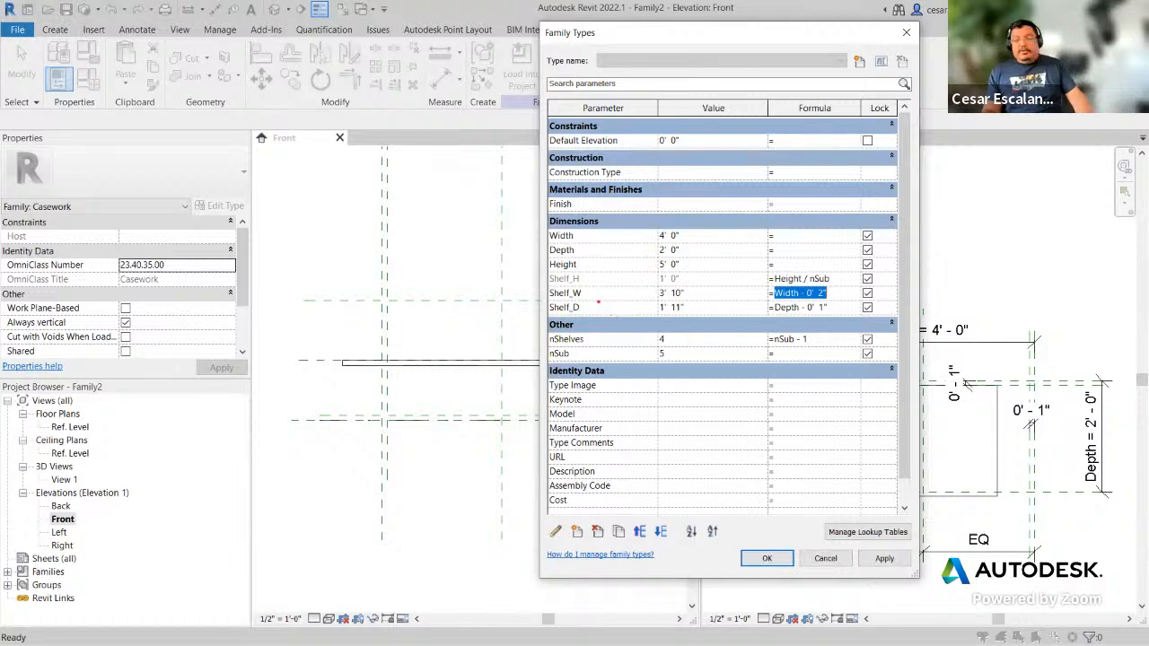
left_click_drag(547, 281, 612, 320)
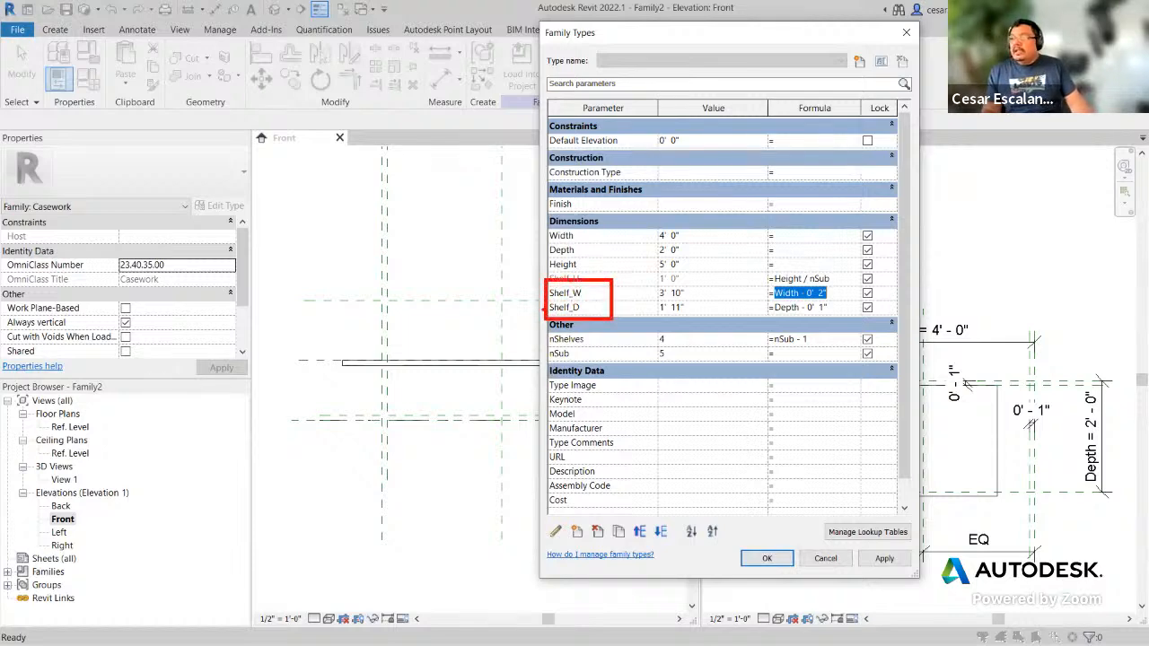
mouse_move(544, 296)
left_mouse_down()
mouse_move(453, 325)
mouse_move(431, 364)
mouse_move(444, 355)
left_mouse_up()
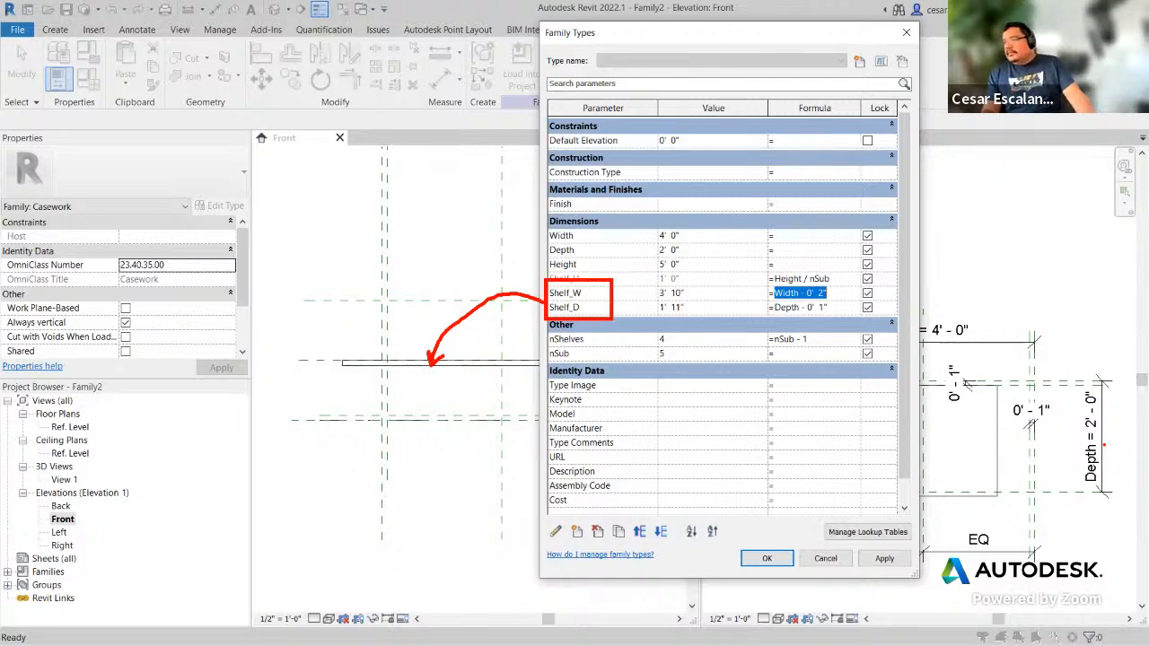
Step: Confirm the family type settings and select the nested shelf in the Ref. Level plan
left_click(780, 558)
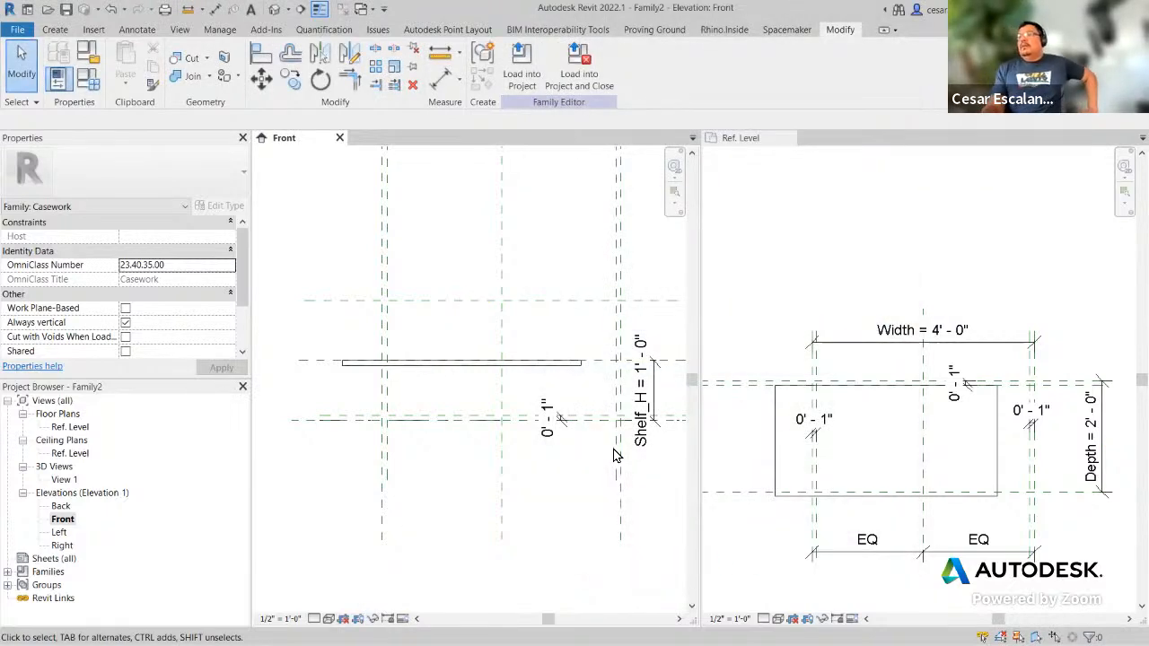
left_click(642, 409)
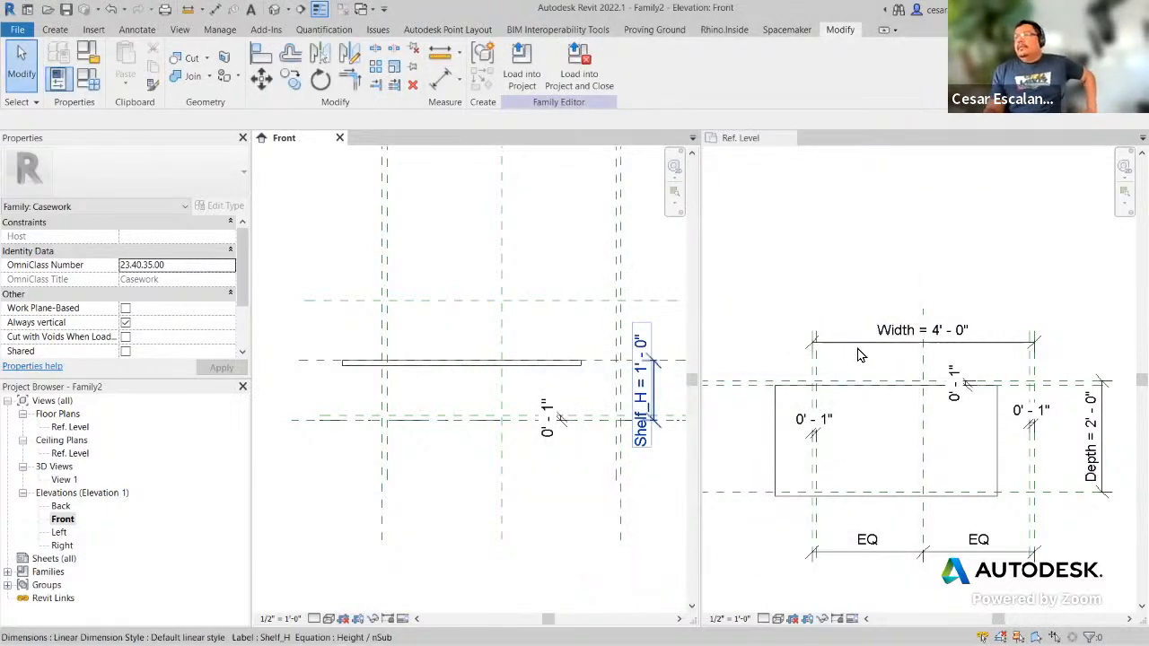
left_click(965, 462)
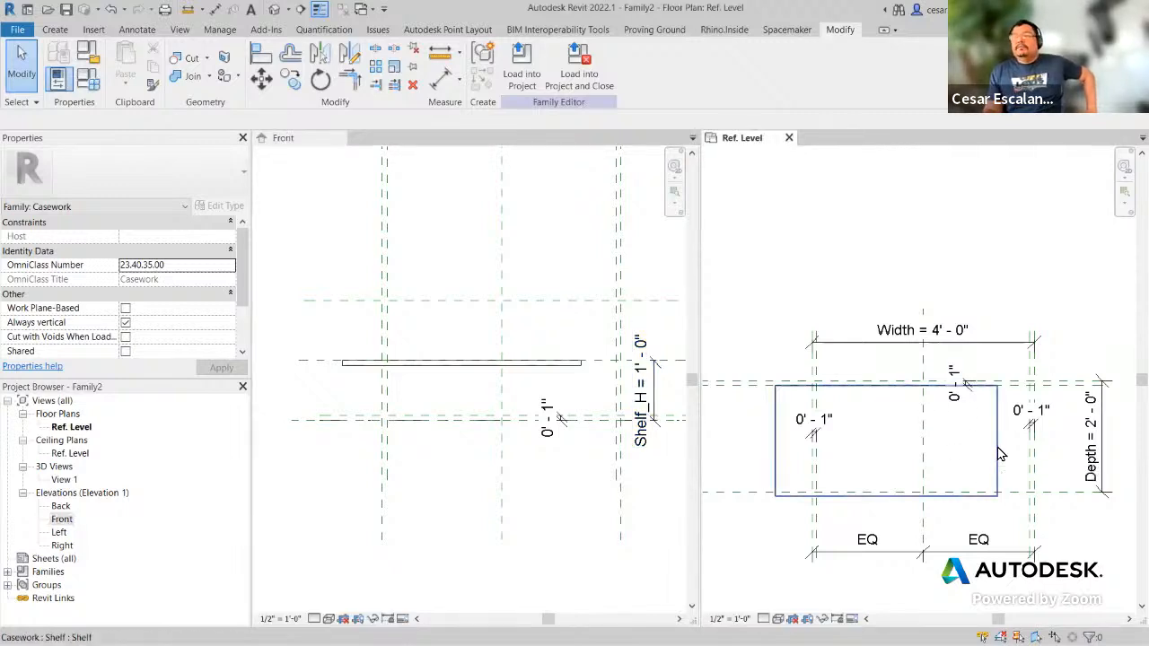
left_click(999, 456)
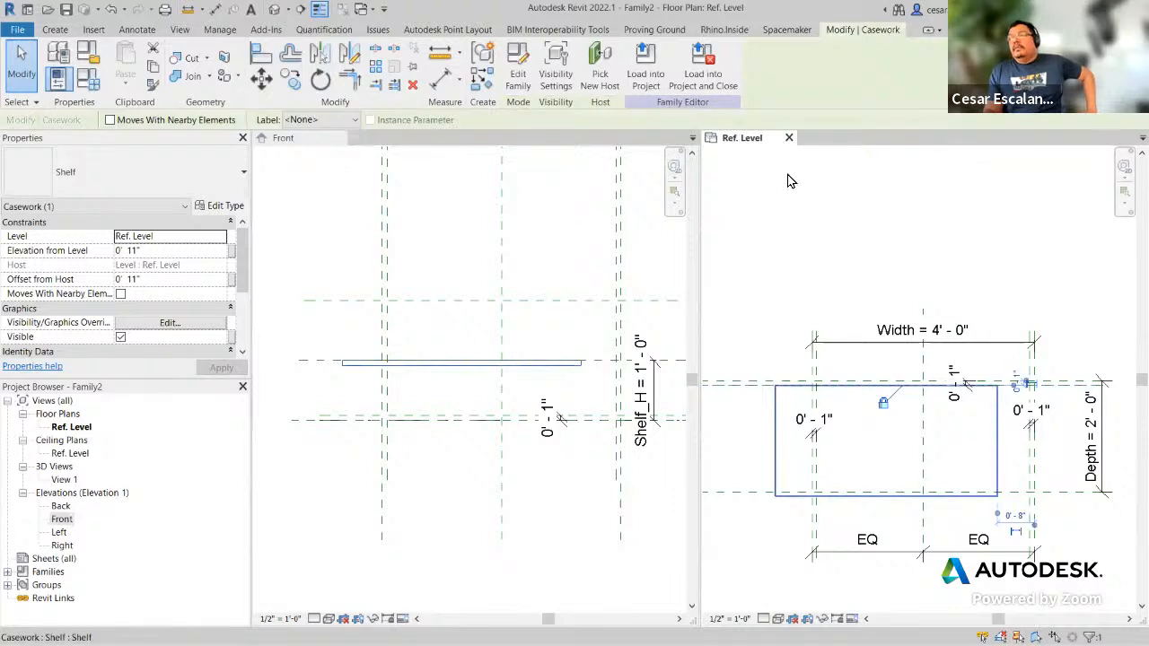
Step: Try to associate the nested shelf type's Width with Shelf_W and its Depth with Shelf_D
left_click(217, 206)
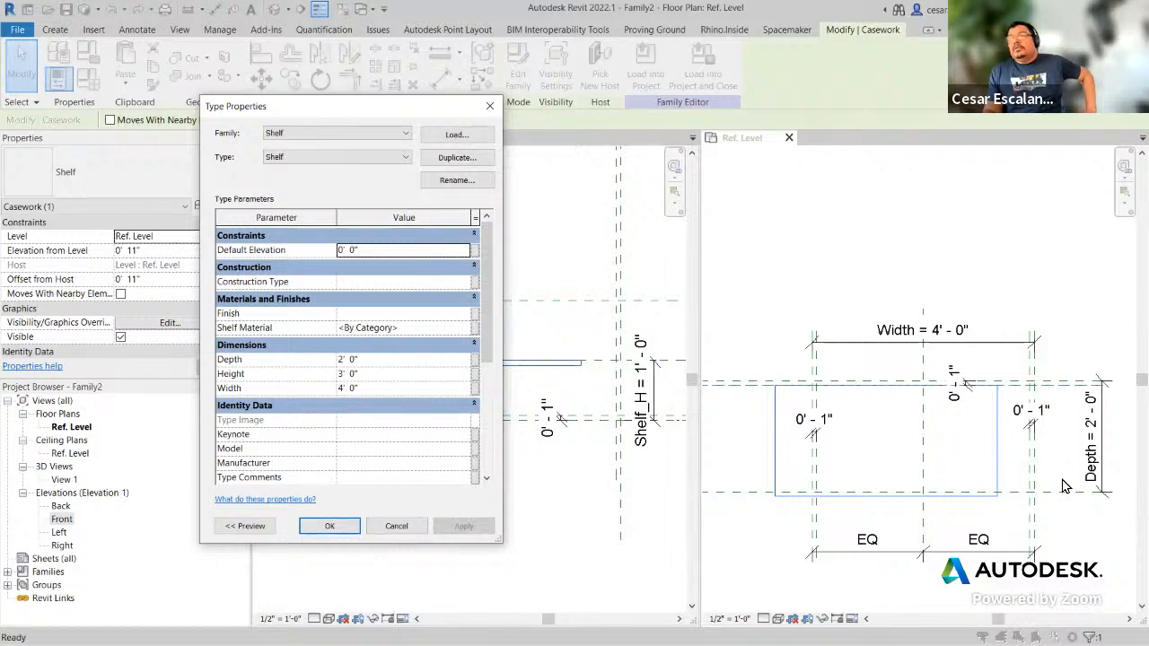
left_click(476, 397)
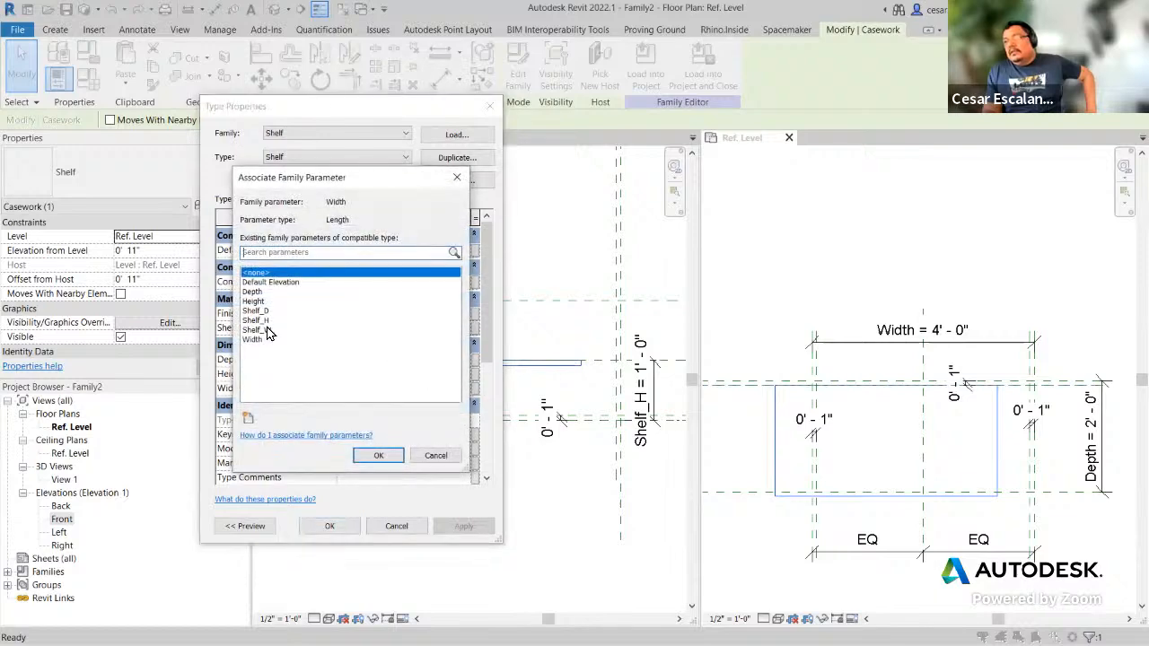
left_click(263, 329)
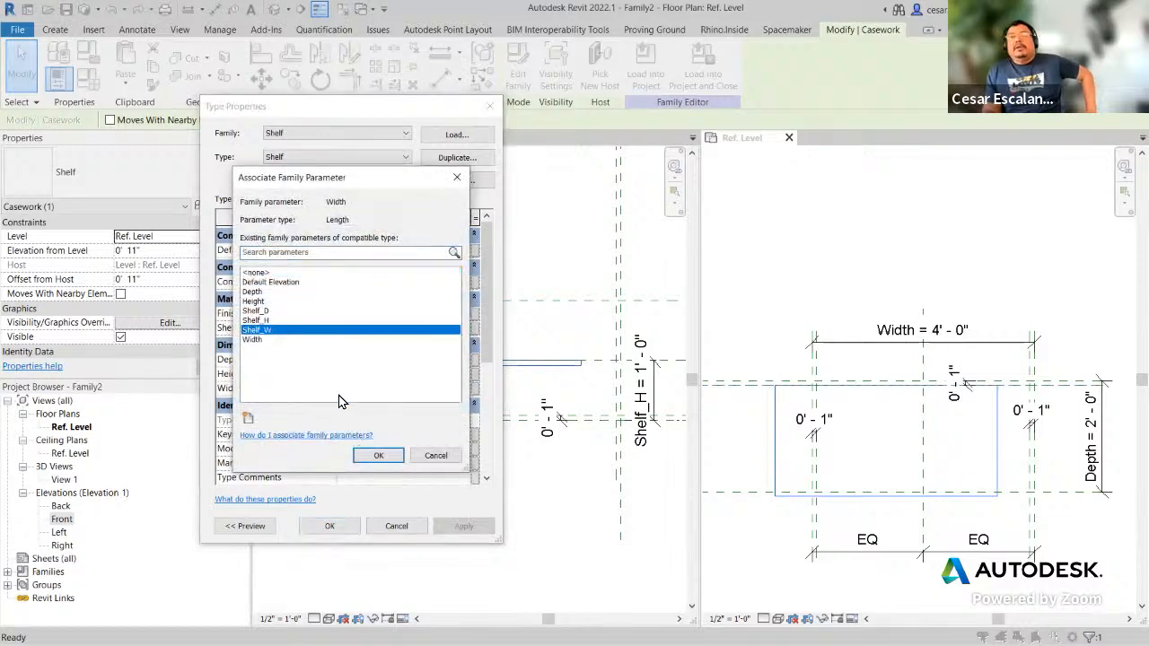
left_click(378, 458)
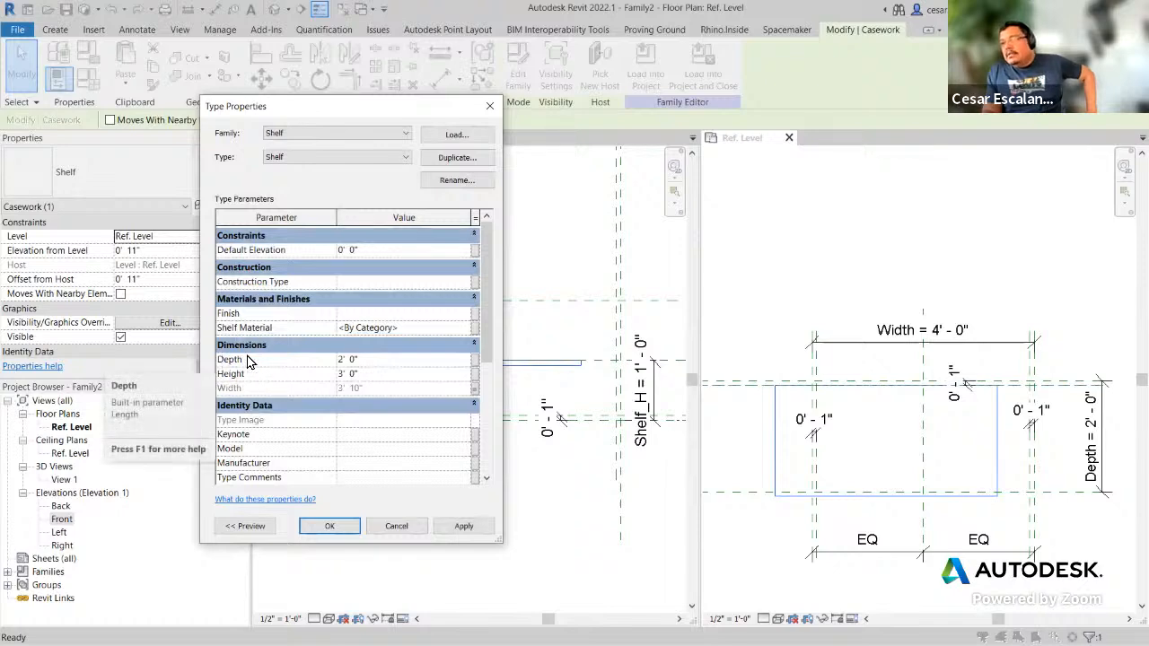
left_click(475, 360)
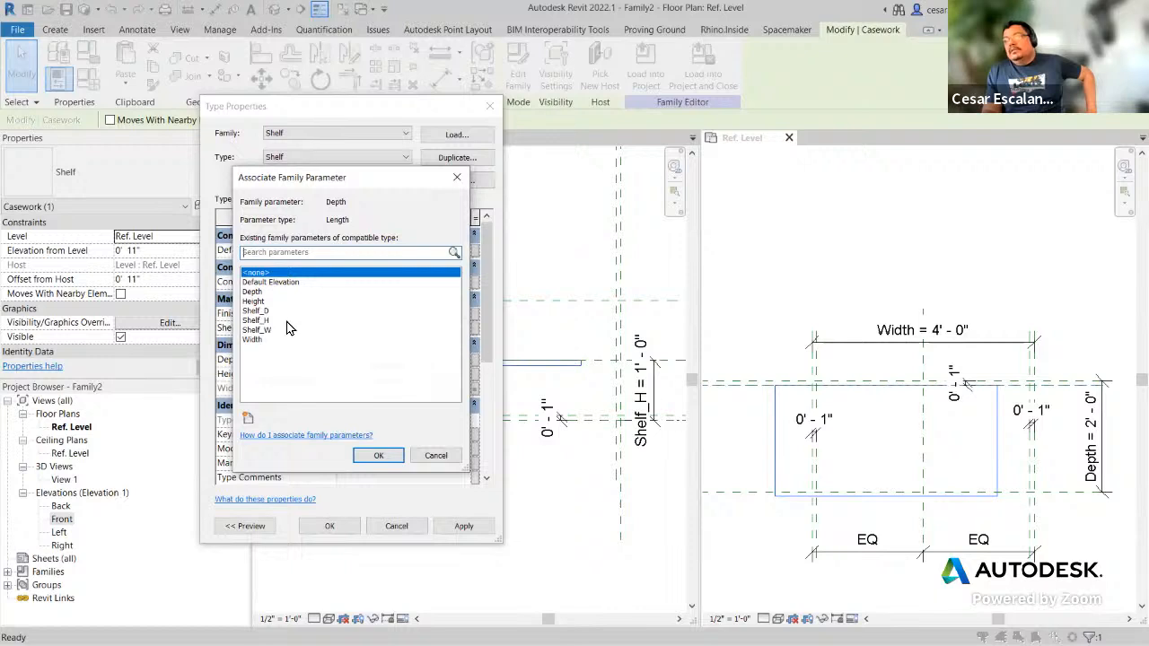
left_click(257, 311)
left_click(378, 456)
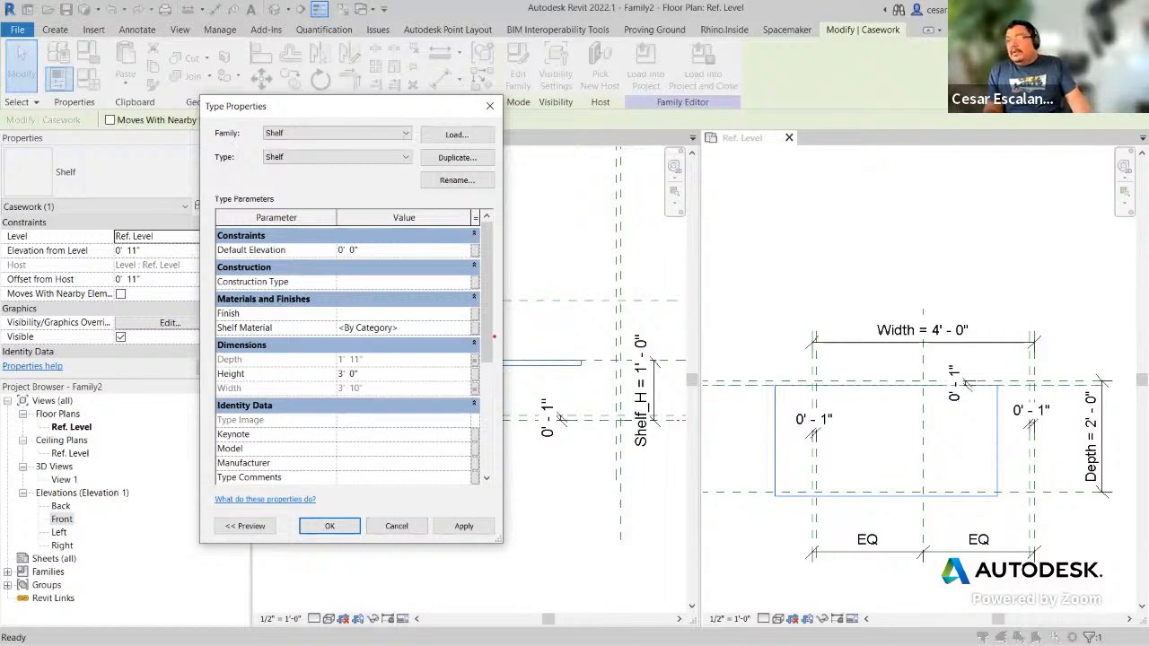
left_click_drag(459, 316, 491, 340, "ctrl")
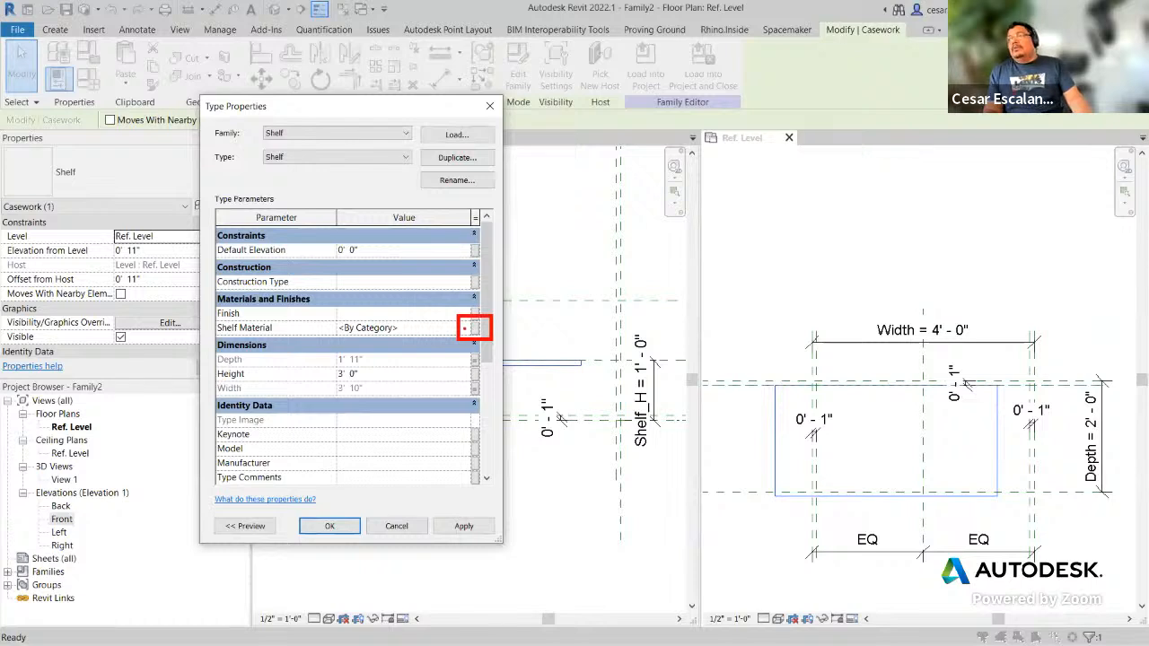
left_click_drag(213, 316, 279, 339, "ctrl")
left_click_drag(473, 329, 559, 252)
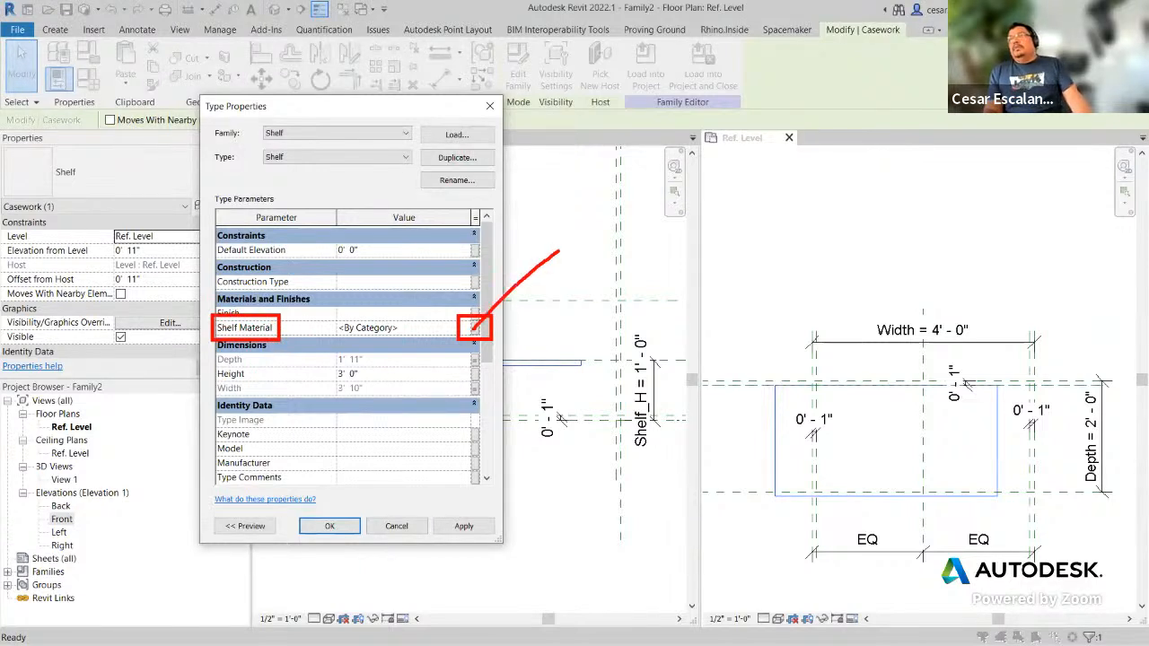
left_click_drag(474, 327, 508, 334)
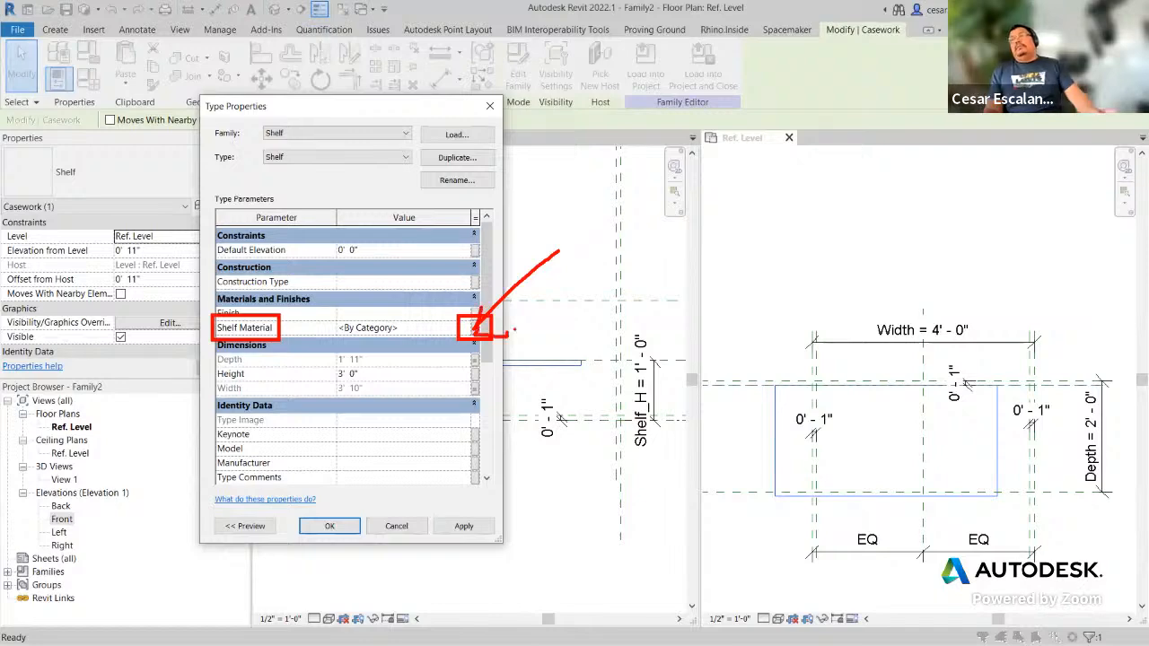
key("Escape")
key("Escape")
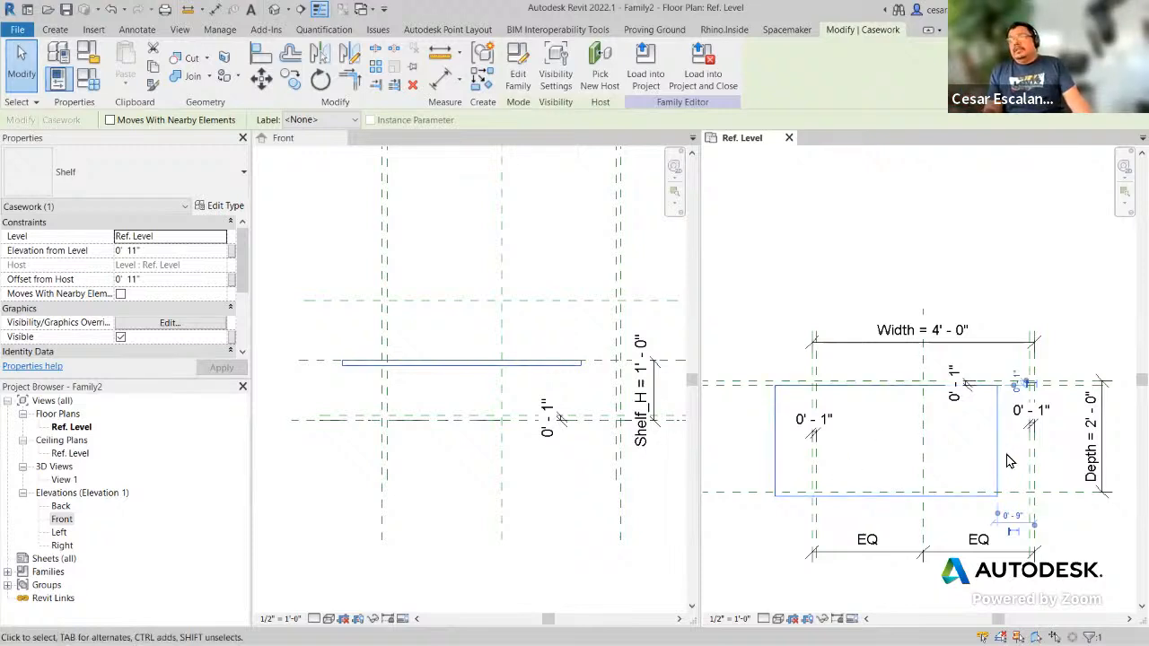
Step: Create a family type parameter named Body_Material, grouped under Materials and Finishes, for the nested shelf's Shelf Material
left_click(217, 206)
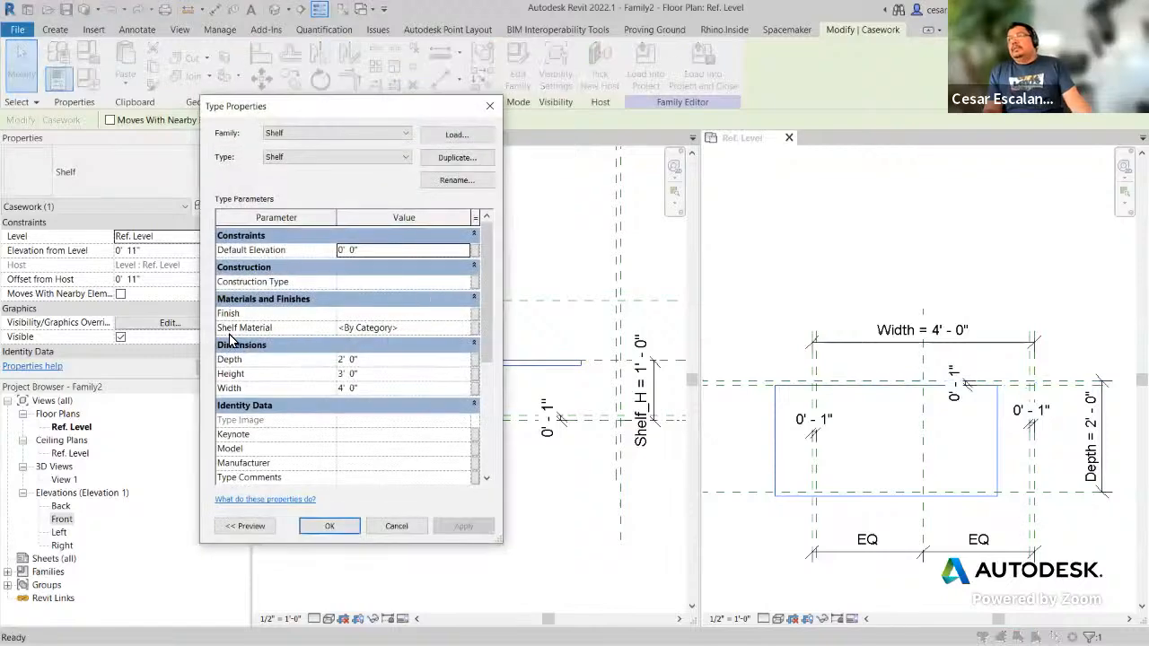
left_click(476, 335)
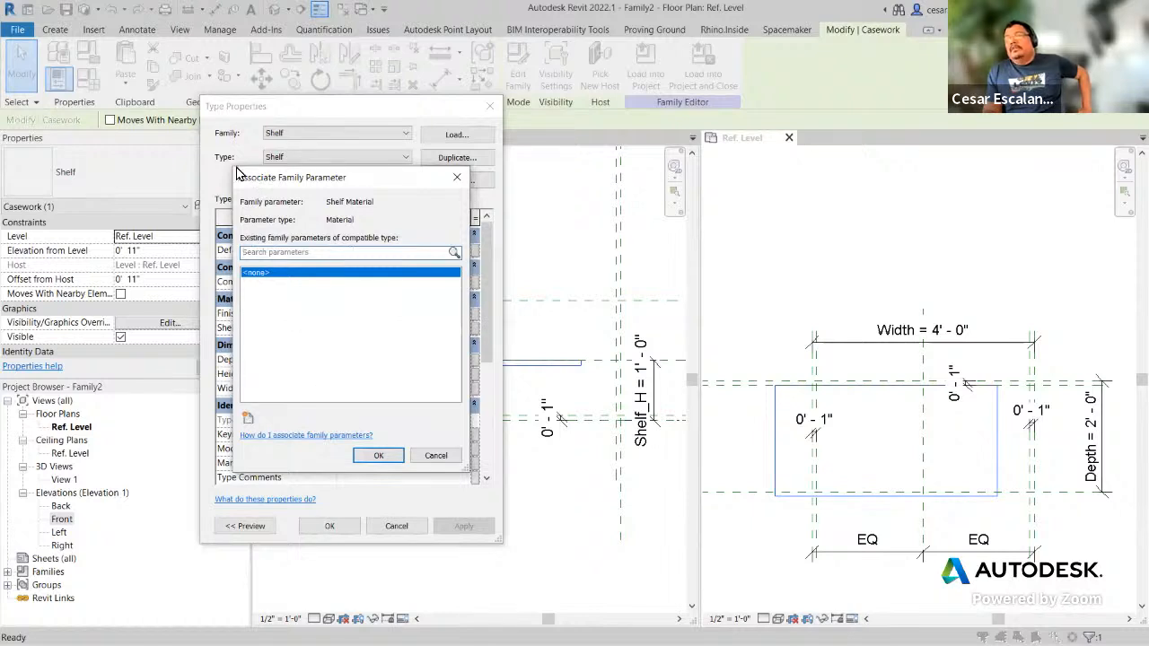
left_click_drag(334, 187, 560, 183)
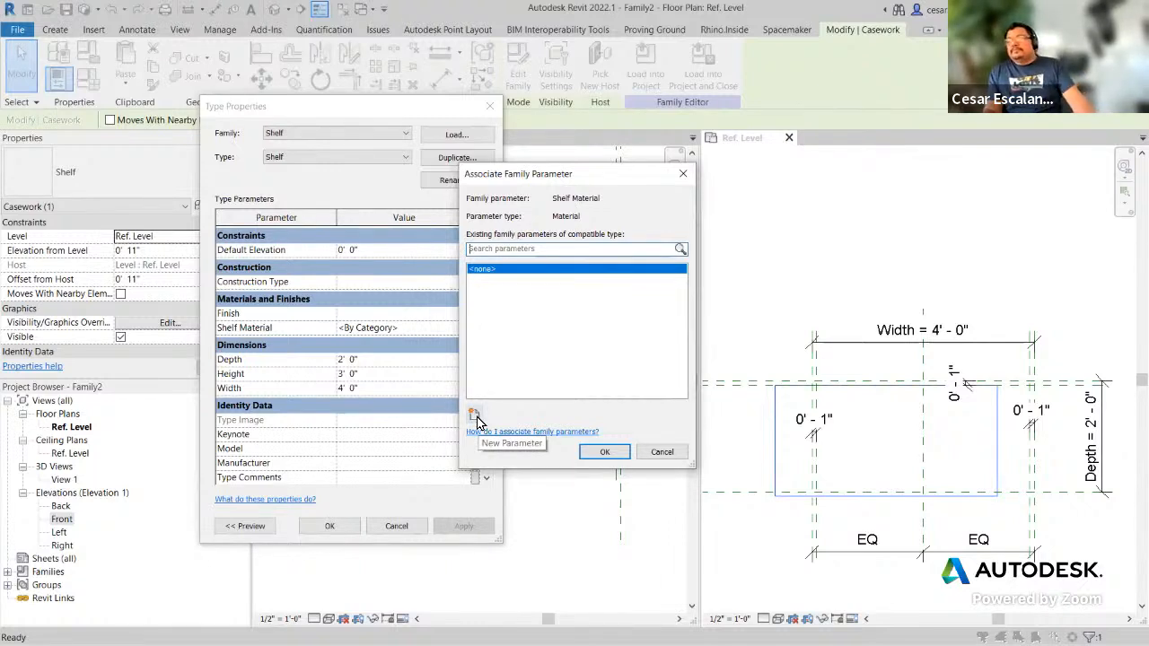
left_click(476, 418)
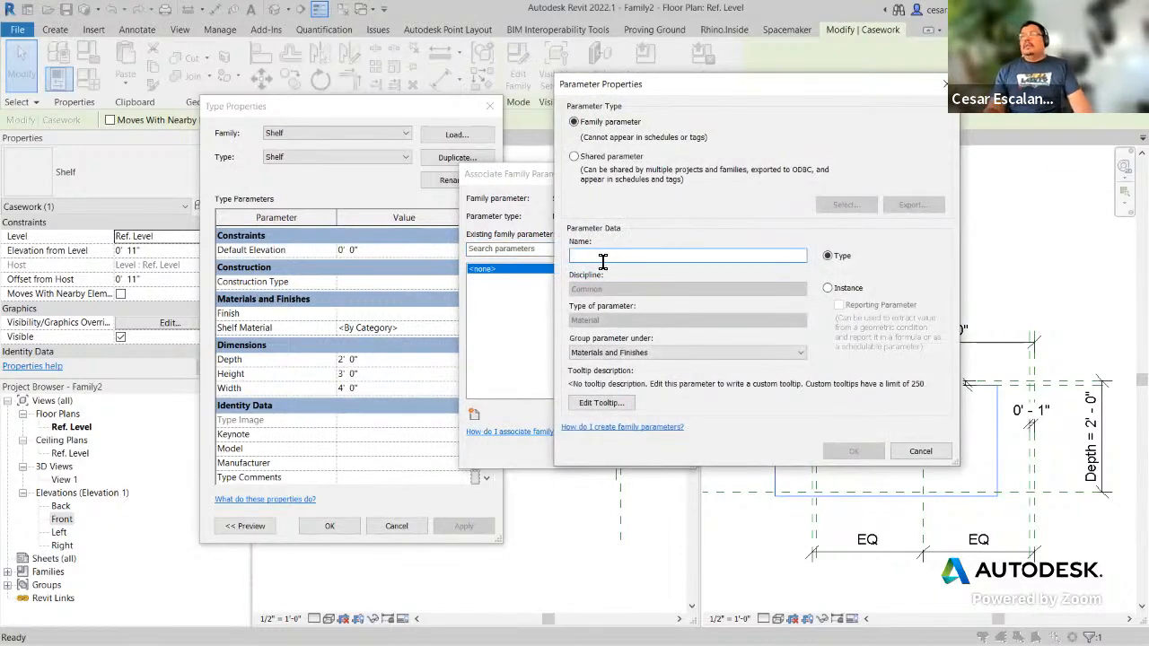
type("Body_Material")
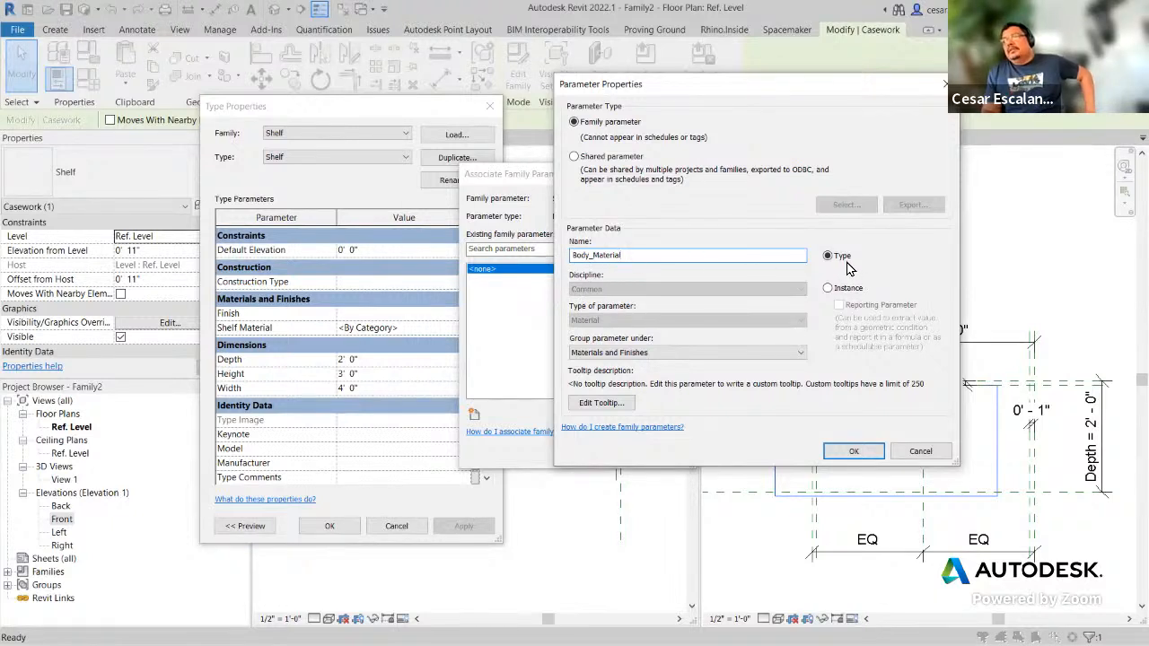
left_click(853, 451)
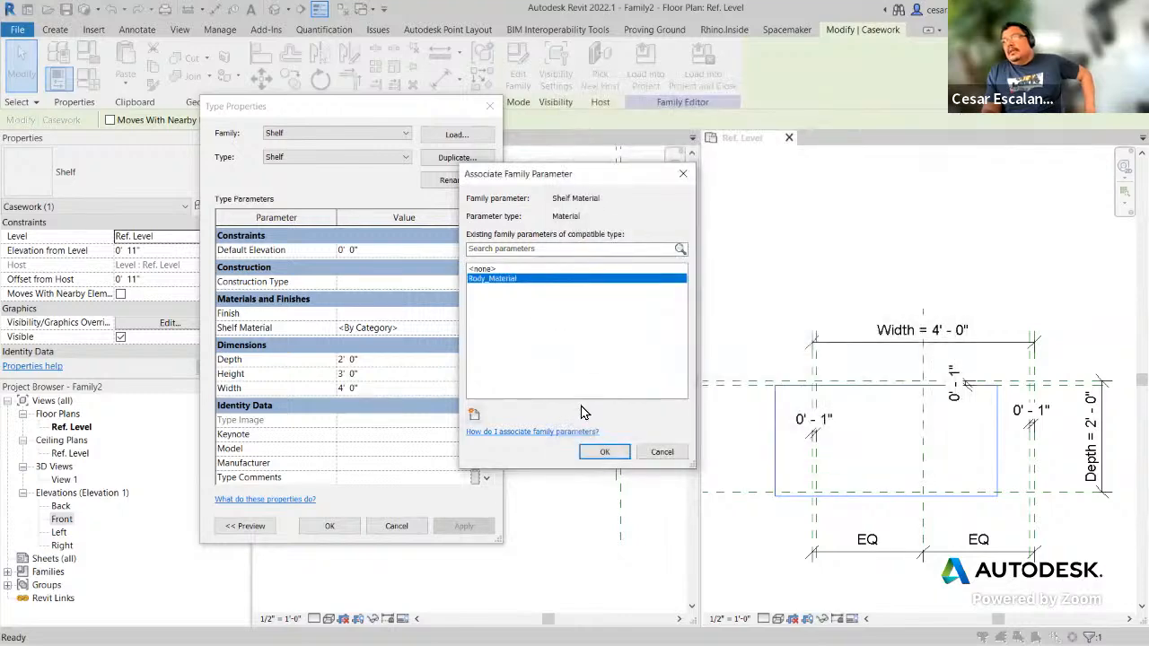
Step: Associate the nested shelf's Shelf Material with Body_Material and apply the type properties
left_click(604, 451)
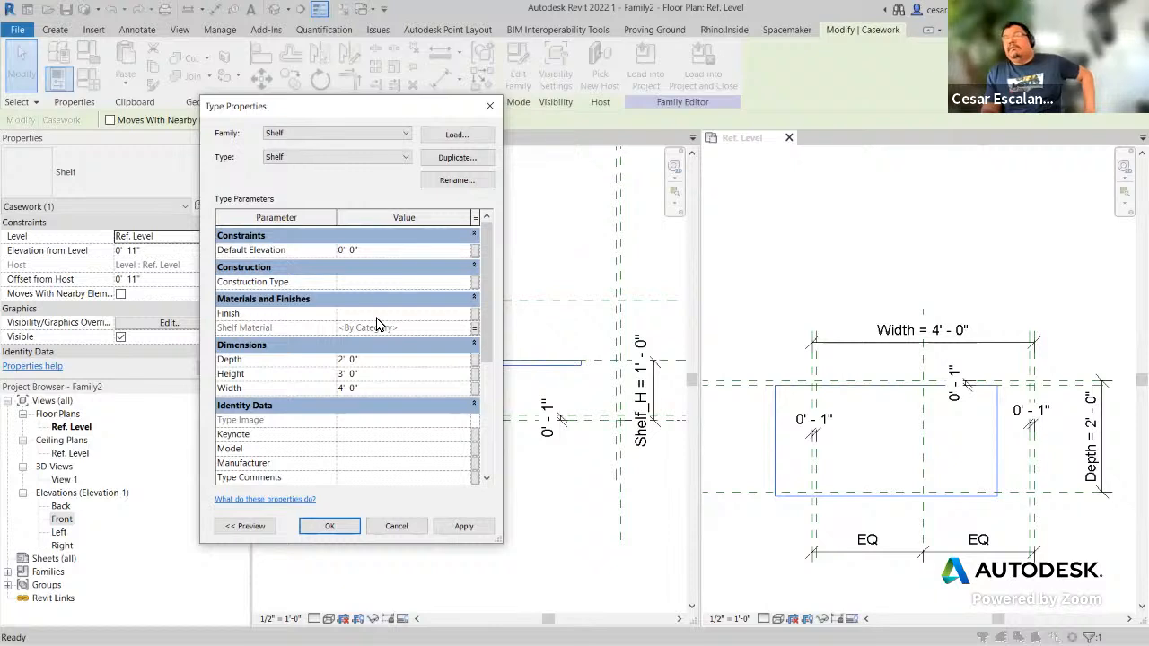
left_click(475, 333)
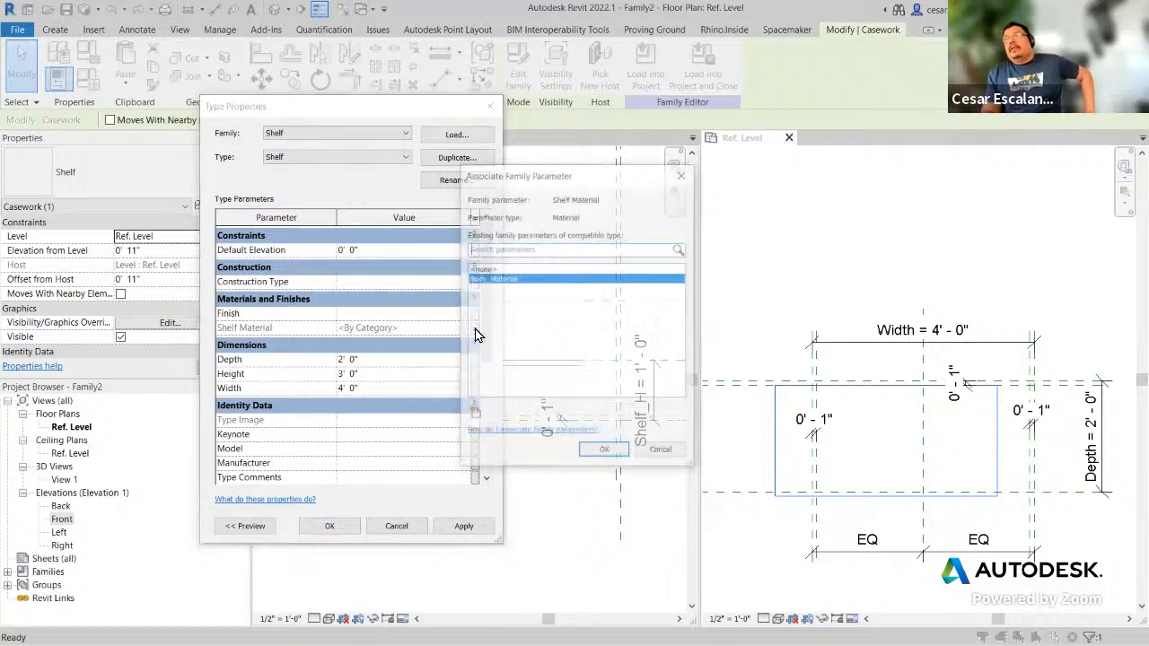
left_click(596, 451)
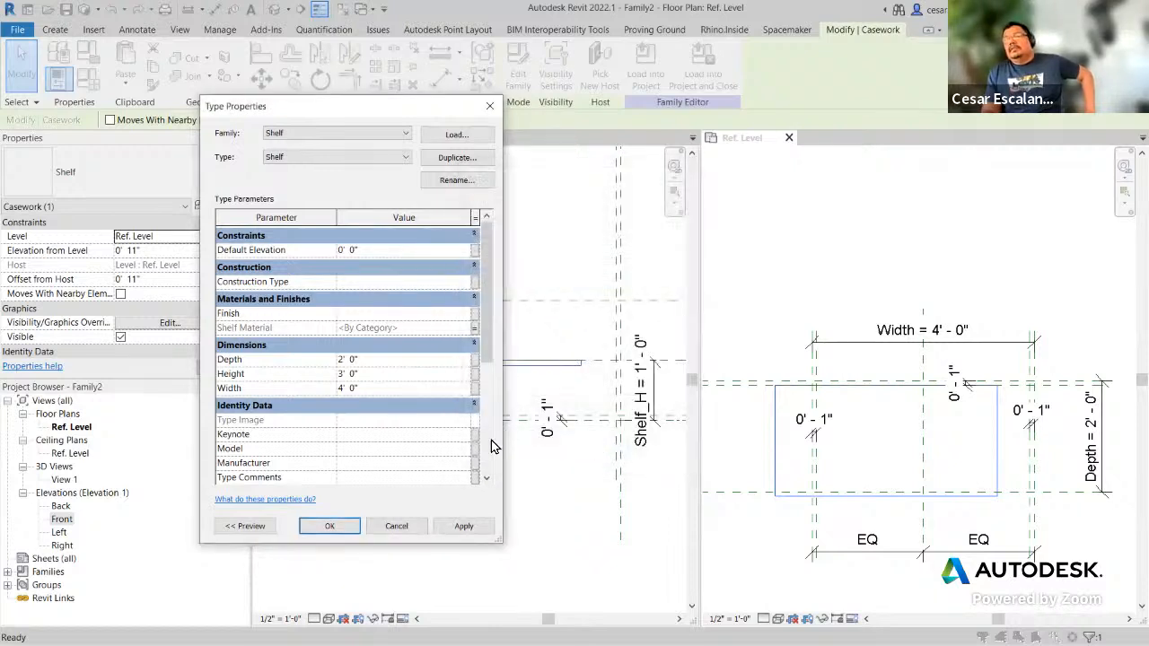
left_click(464, 526)
left_click(343, 527)
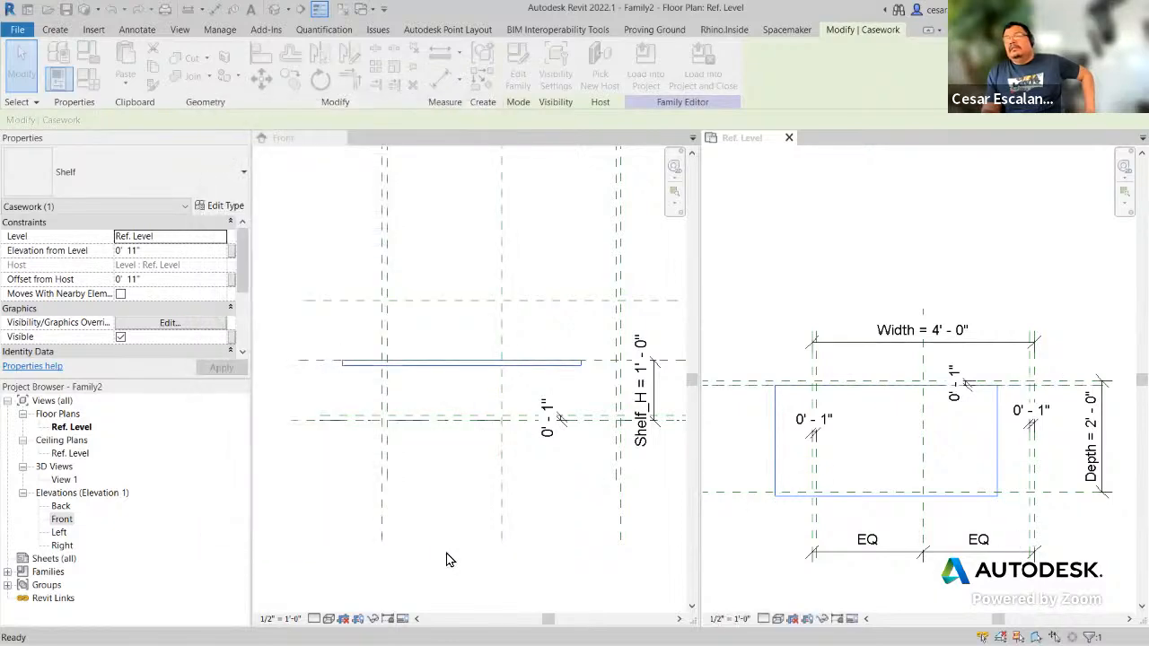
left_click(446, 554)
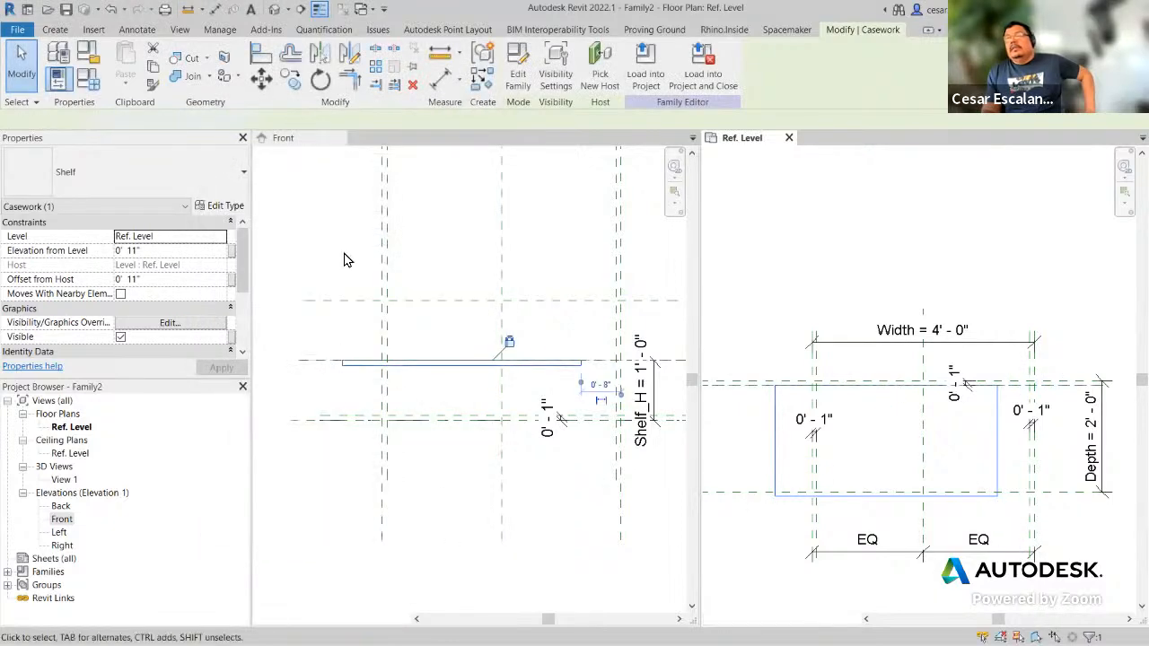
Step: Review the host family's parameters and formulas in Family Types, apply them and close the dialog
left_click(92, 81)
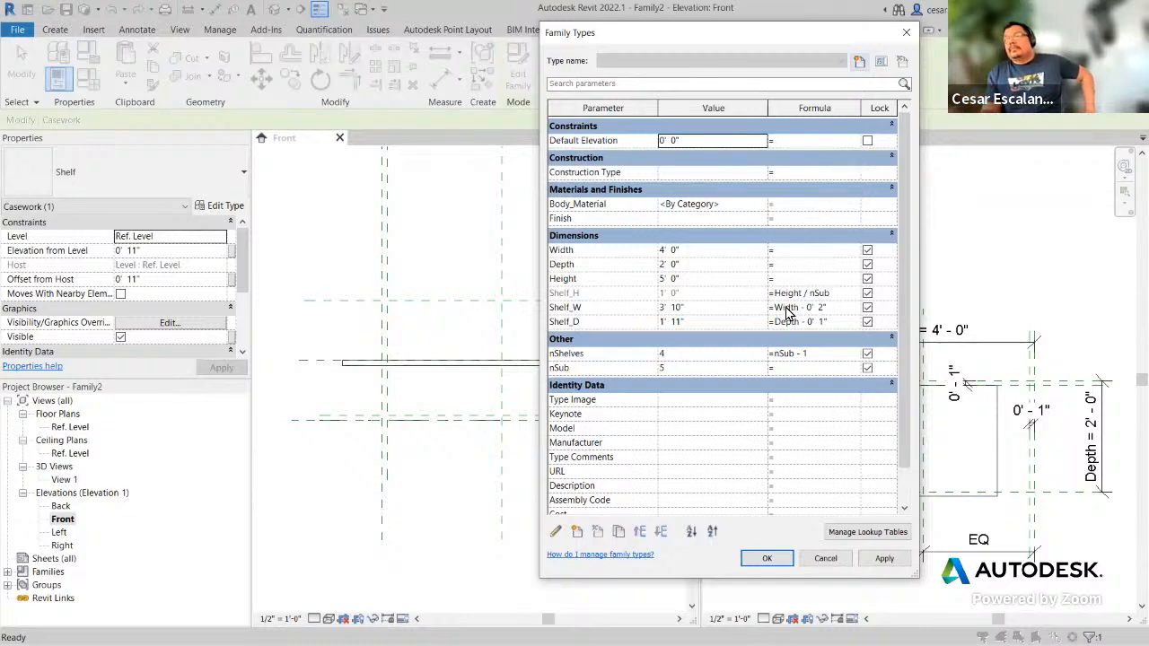
left_click(897, 562)
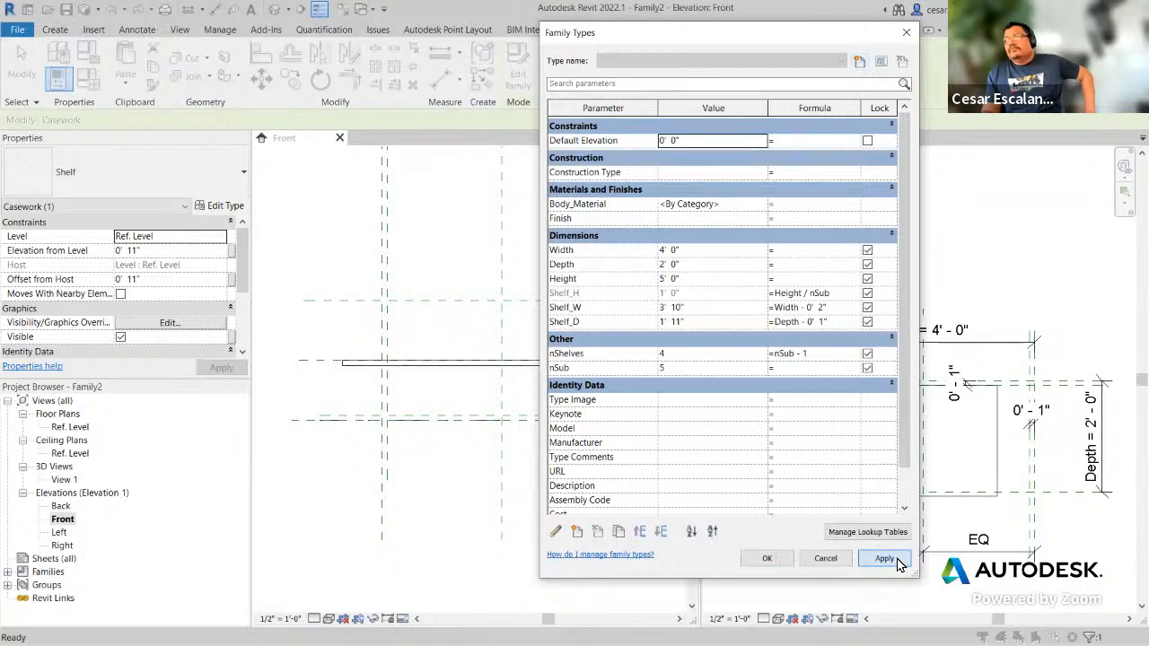
left_click(768, 560)
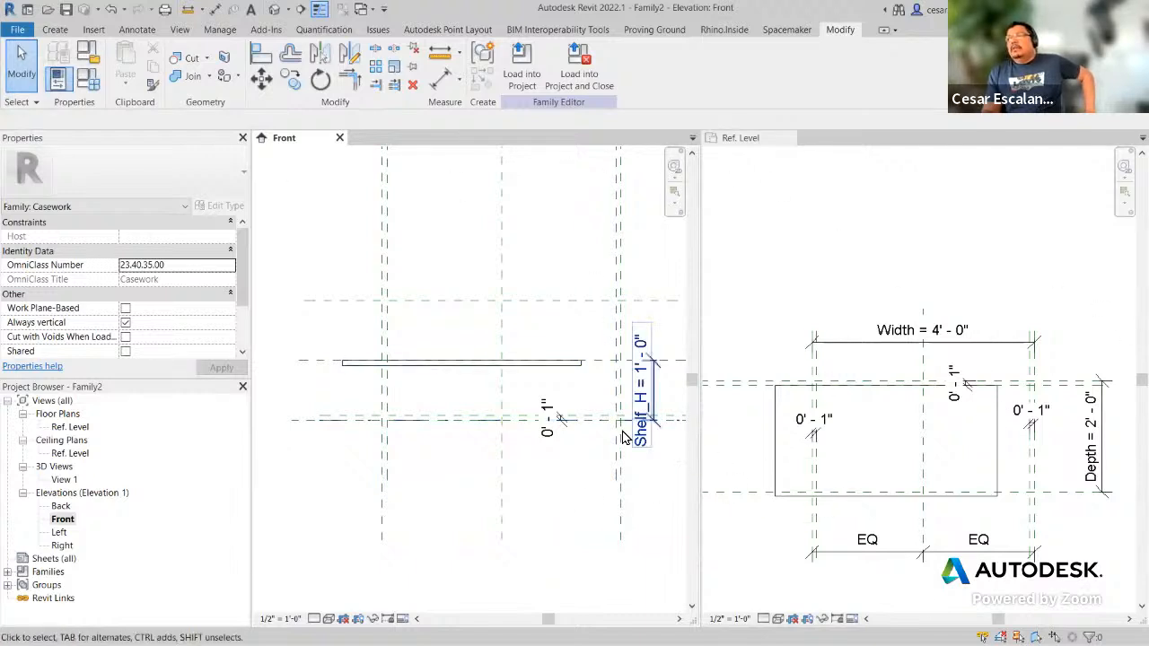
Step: Examine the nested shelf's alignment lock and position relative to the reference planes in the Front elevation and Ref. Level plan
left_click(579, 368)
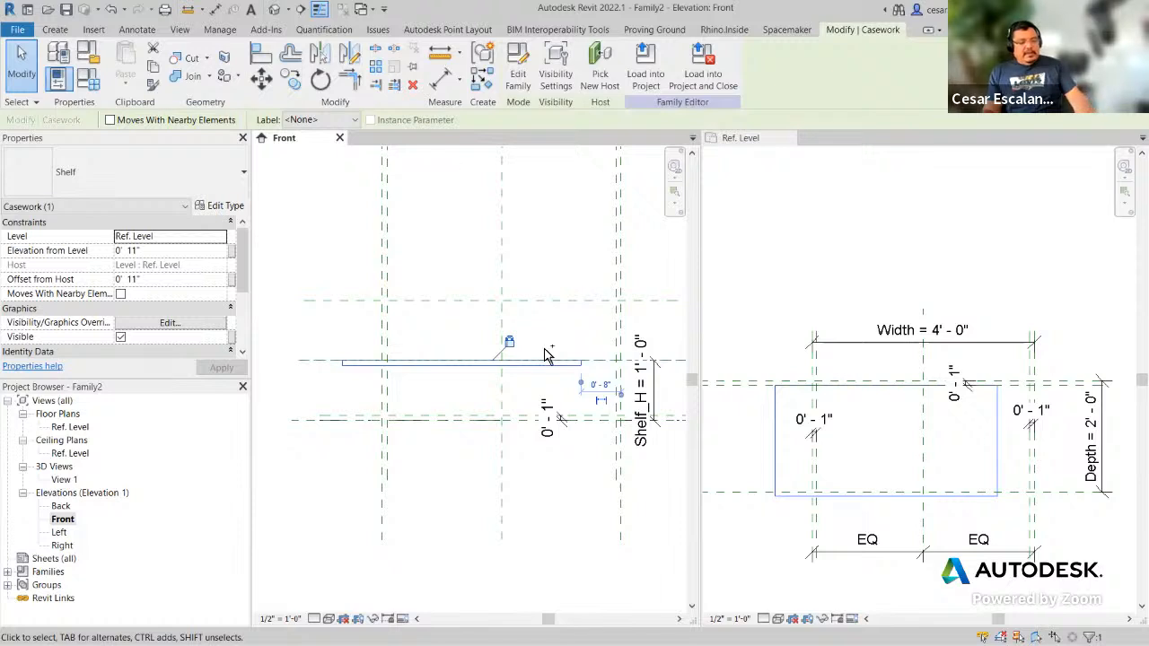
mouse_move(528, 319)
left_mouse_down()
mouse_move(474, 337)
mouse_move(544, 316)
left_mouse_up()
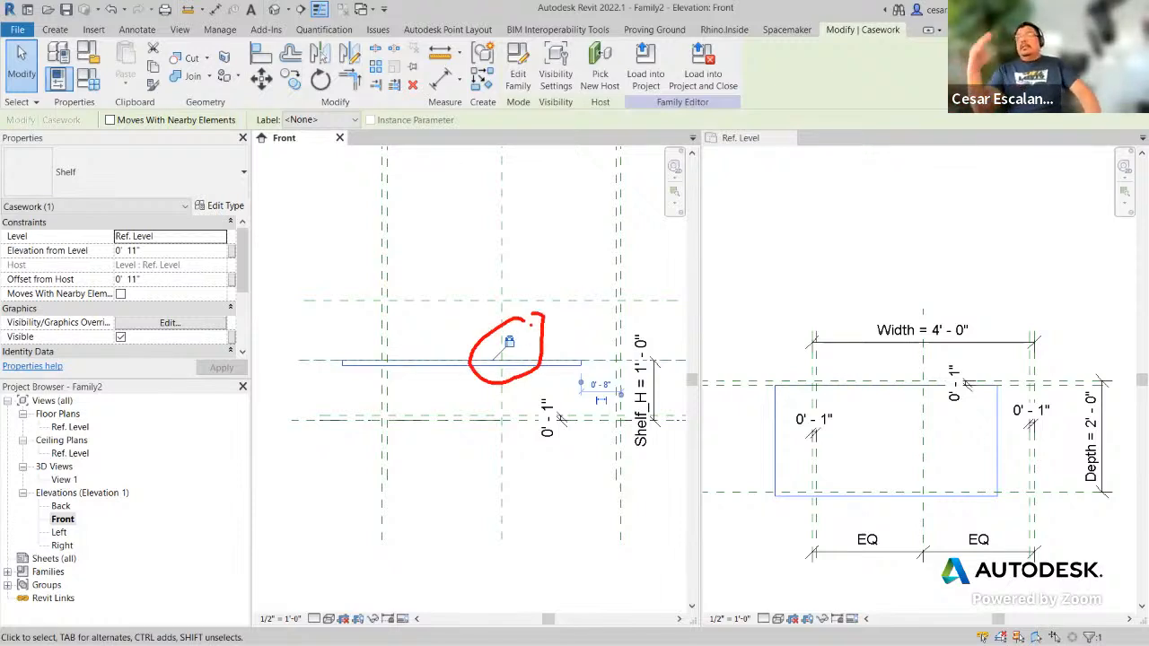
key("Escape")
key("Escape")
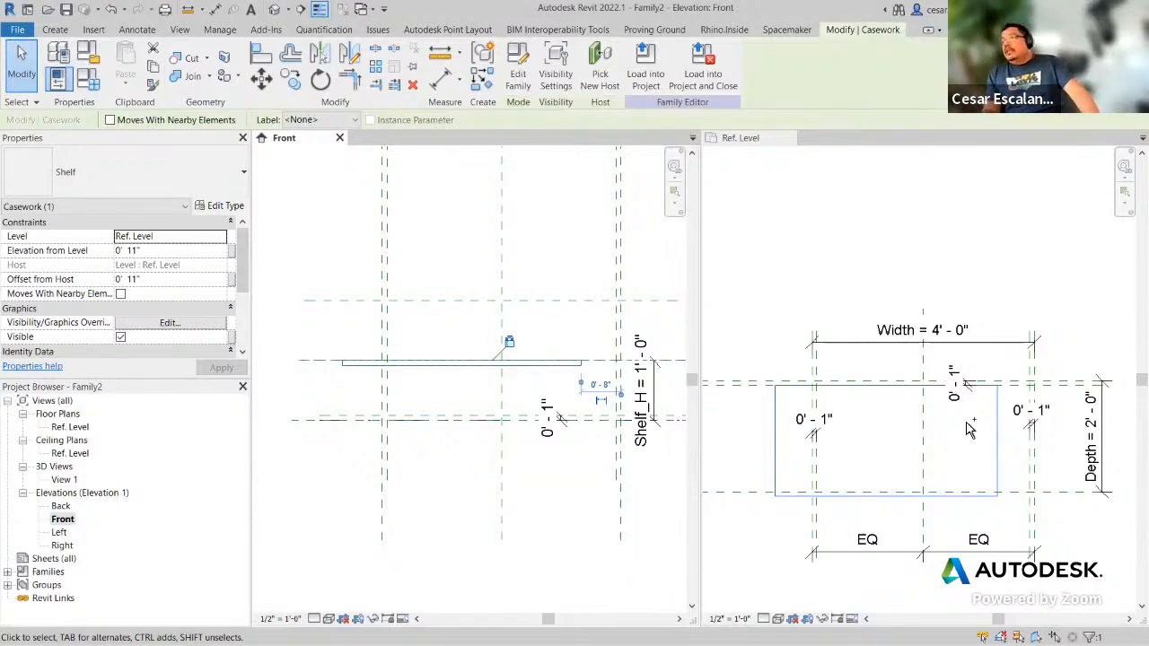
left_click(1001, 443)
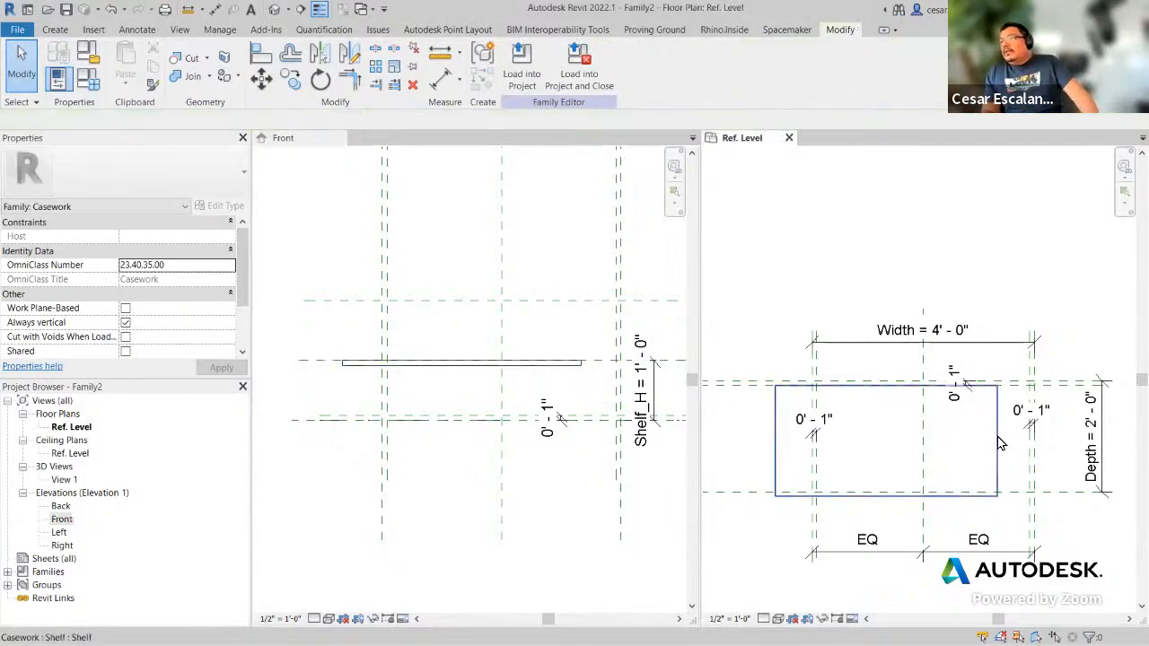
left_click(1000, 449)
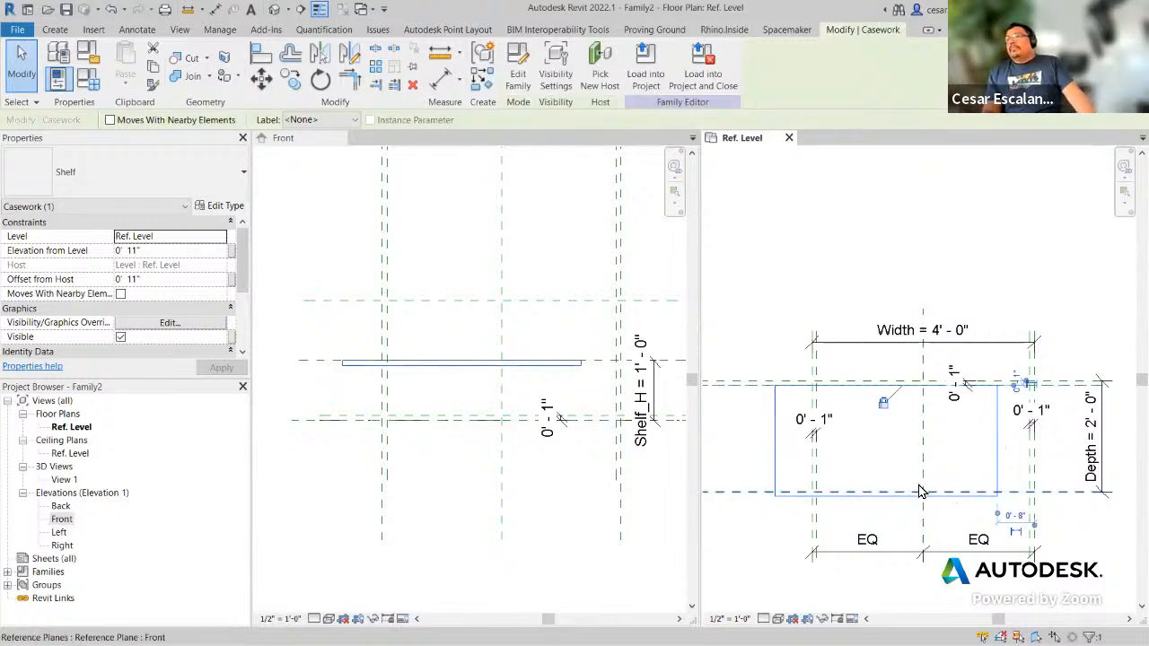
scroll(860, 488, "up", 1)
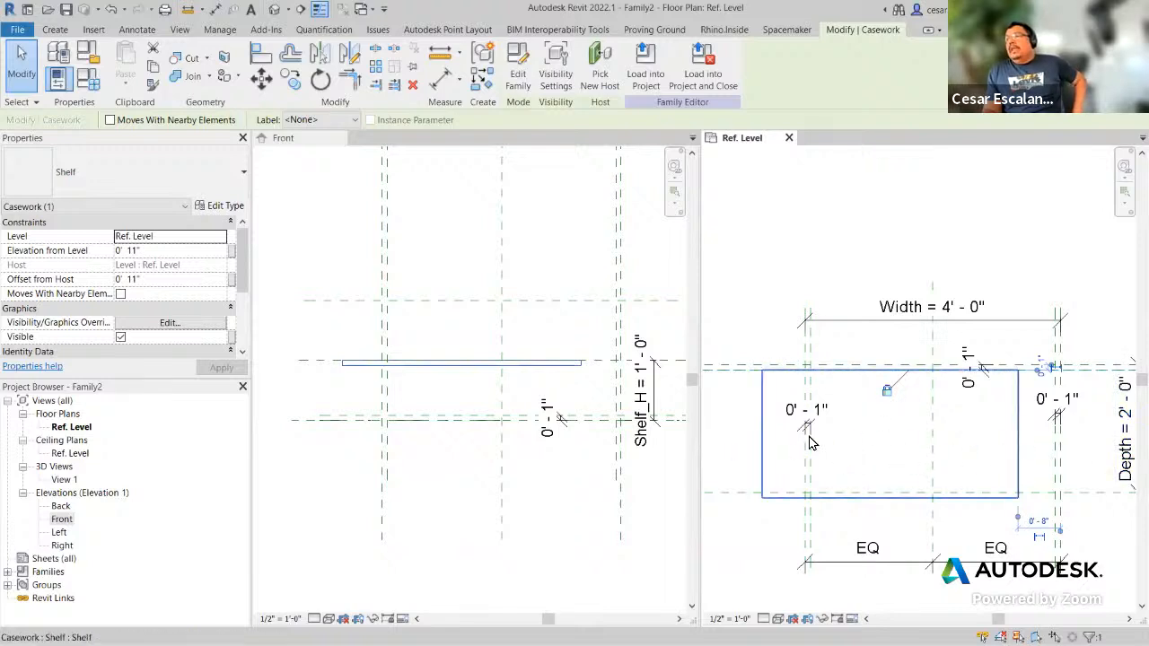
left_click(763, 548)
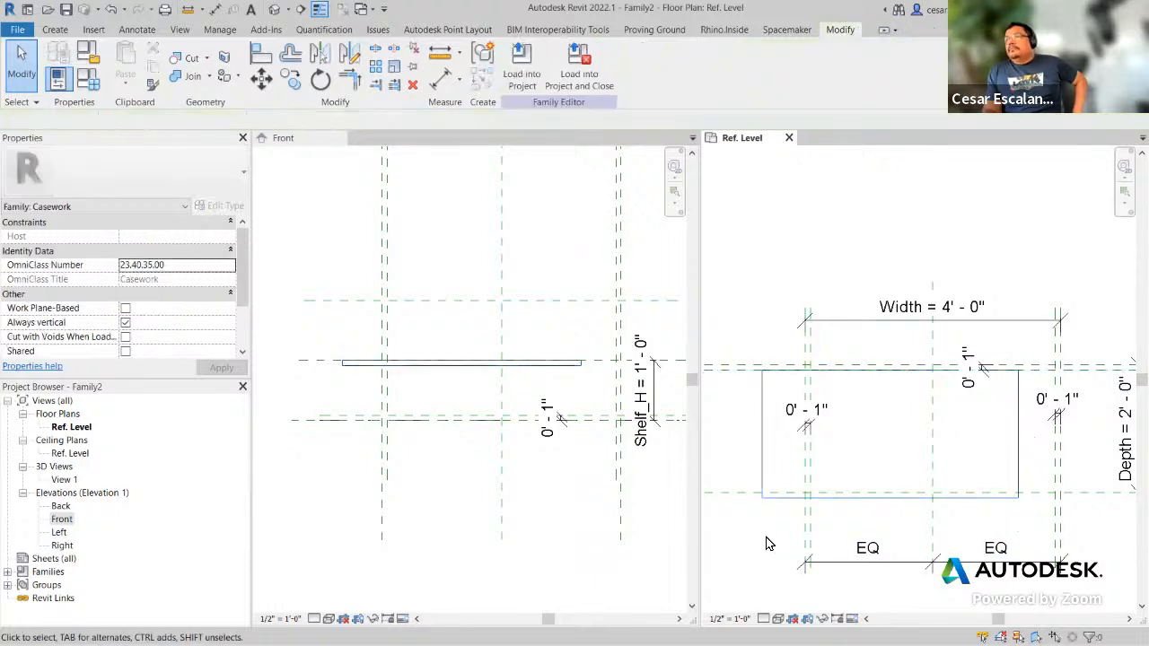
Step: Examine how the nested shelf's outline sits against the width and depth reference planes in the Ref. Level plan
middle_click_drag(1017, 531, 997, 547)
scroll(1012, 534, "up", 2)
scroll(1012, 534, "down", 1)
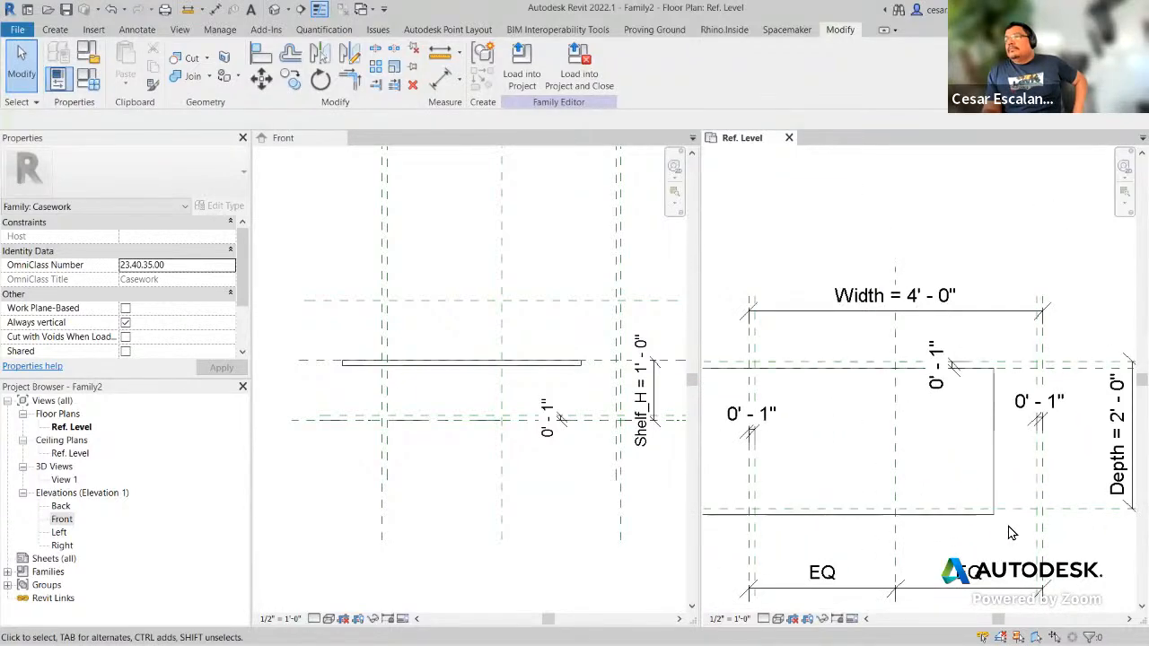
scroll(1012, 534, "down", 1)
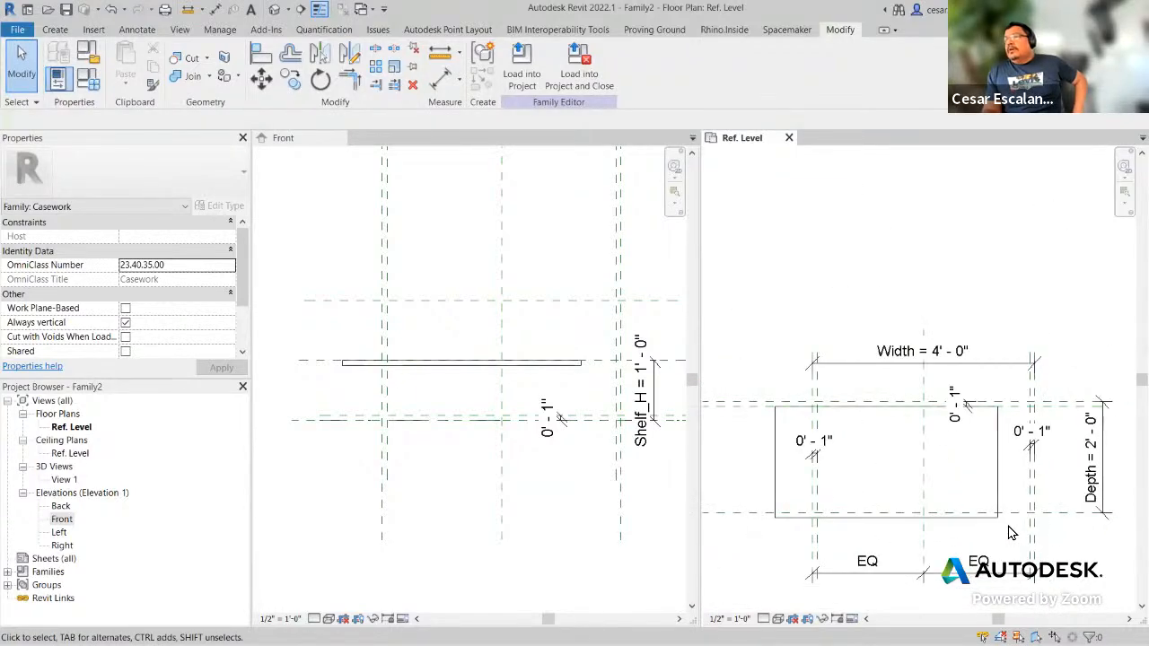
scroll(1012, 533, "up", 2)
mouse_move(1011, 530)
middle_mouse_down()
mouse_move(912, 539)
mouse_move(1010, 539)
middle_mouse_up()
scroll(1009, 538, "down", 1)
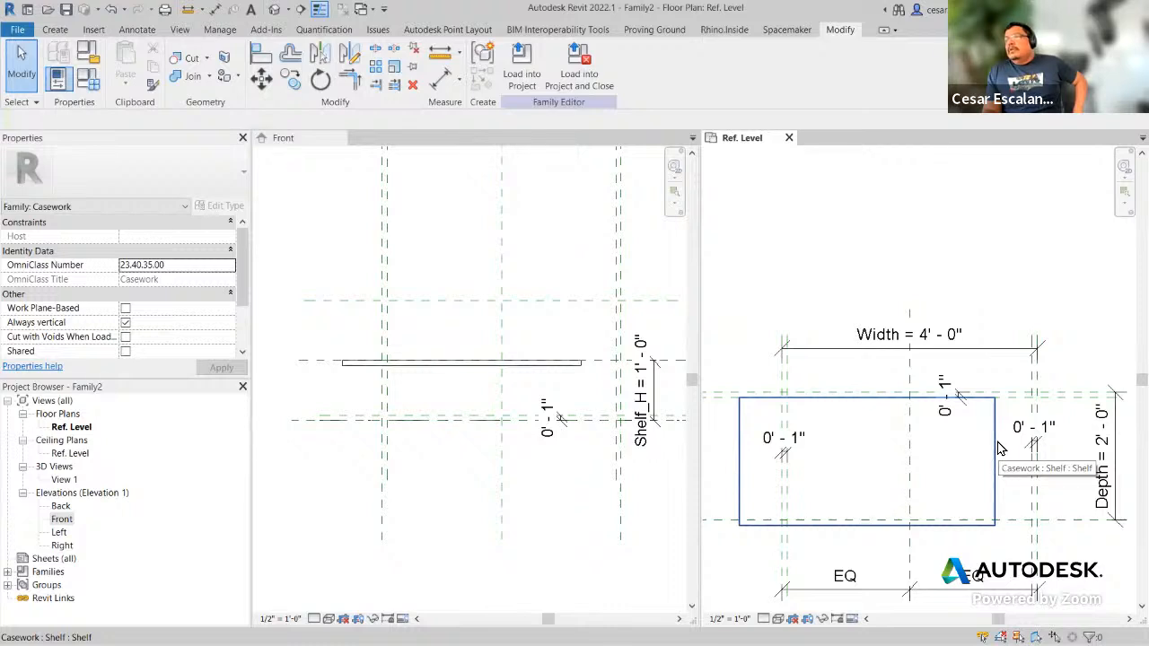
scroll(984, 528, "up", 3)
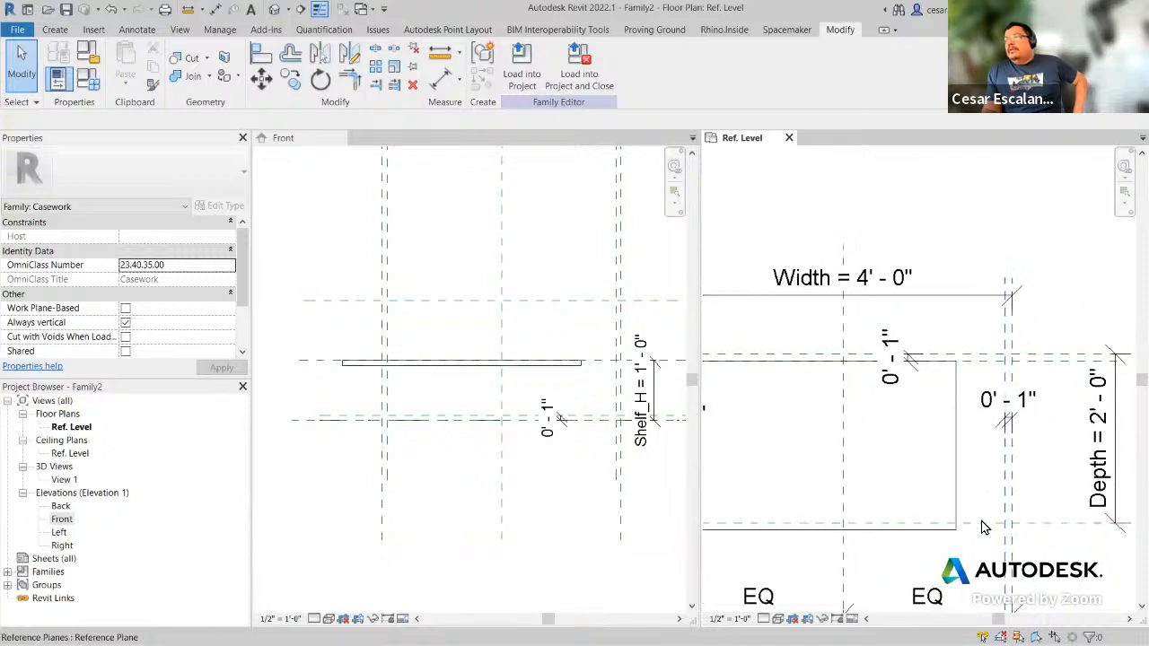
scroll(977, 485, "down", 2)
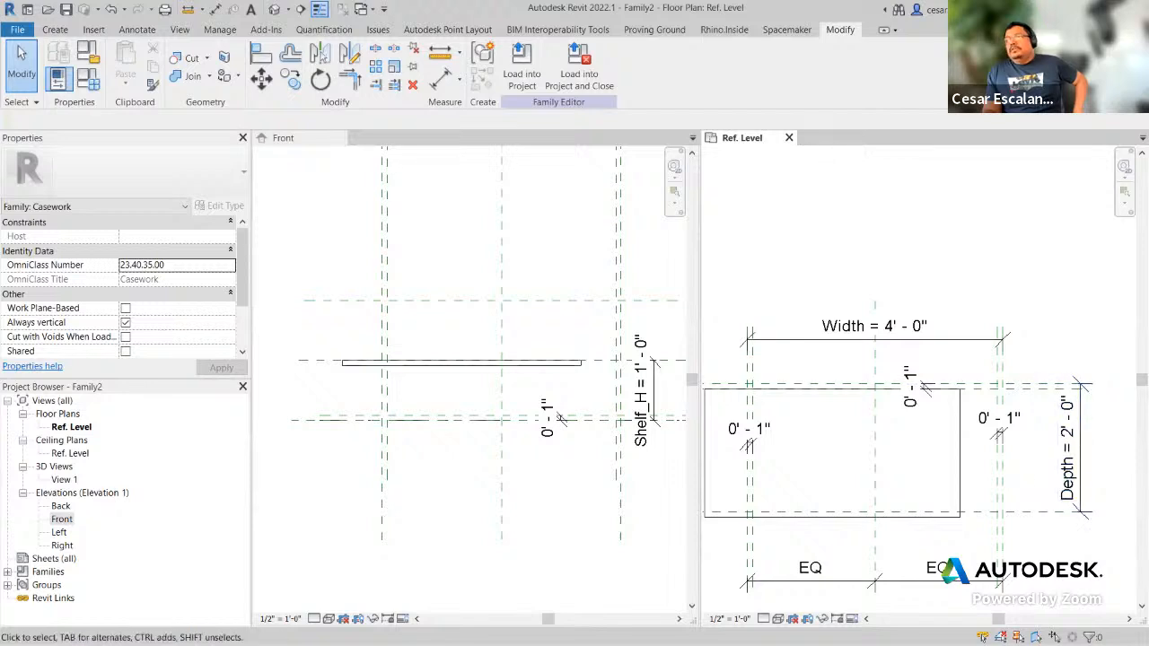
Step: Associate the nested shelf's Width type parameter with the Shelf_W family parameter
left_click(960, 476)
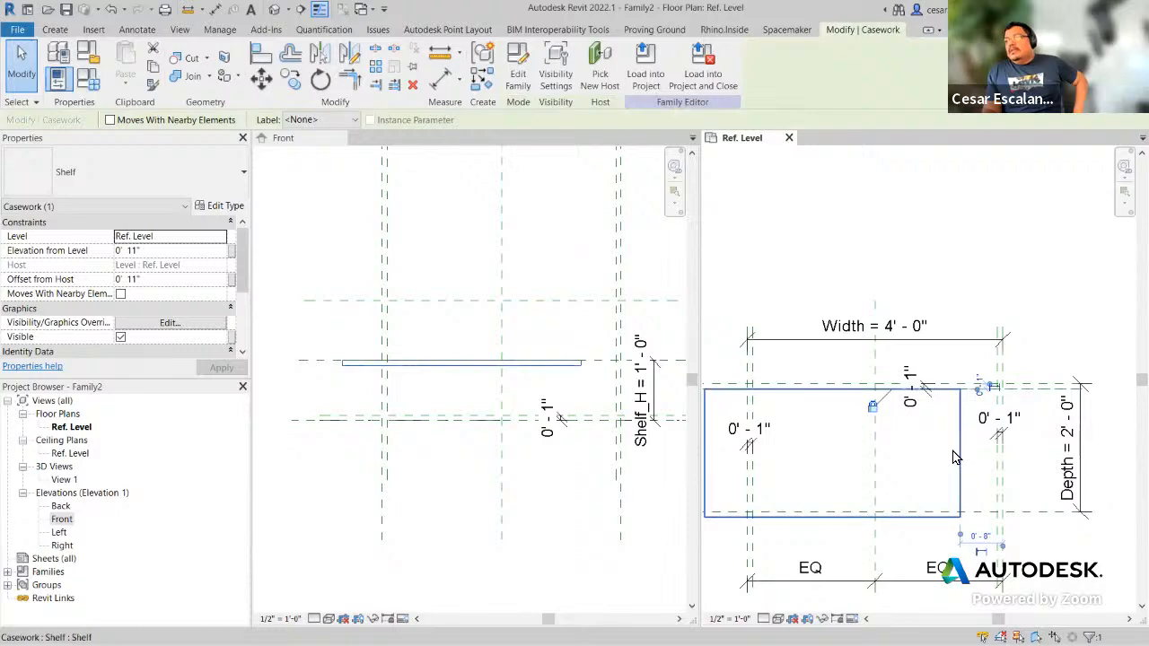
left_click(216, 206)
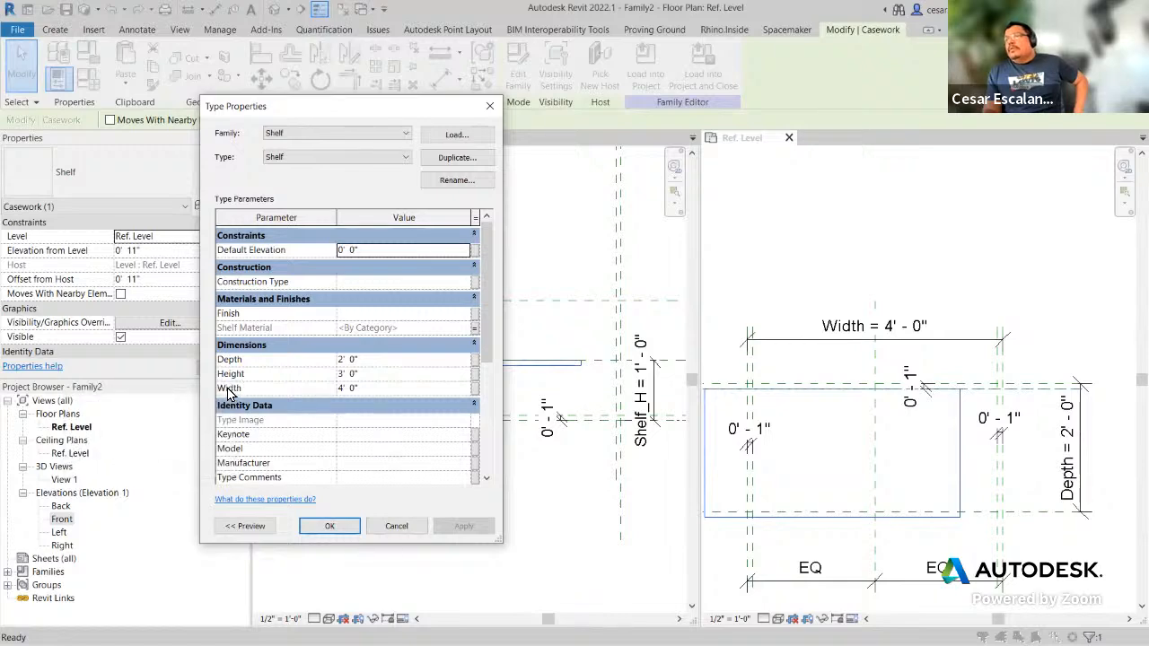
left_click(475, 390)
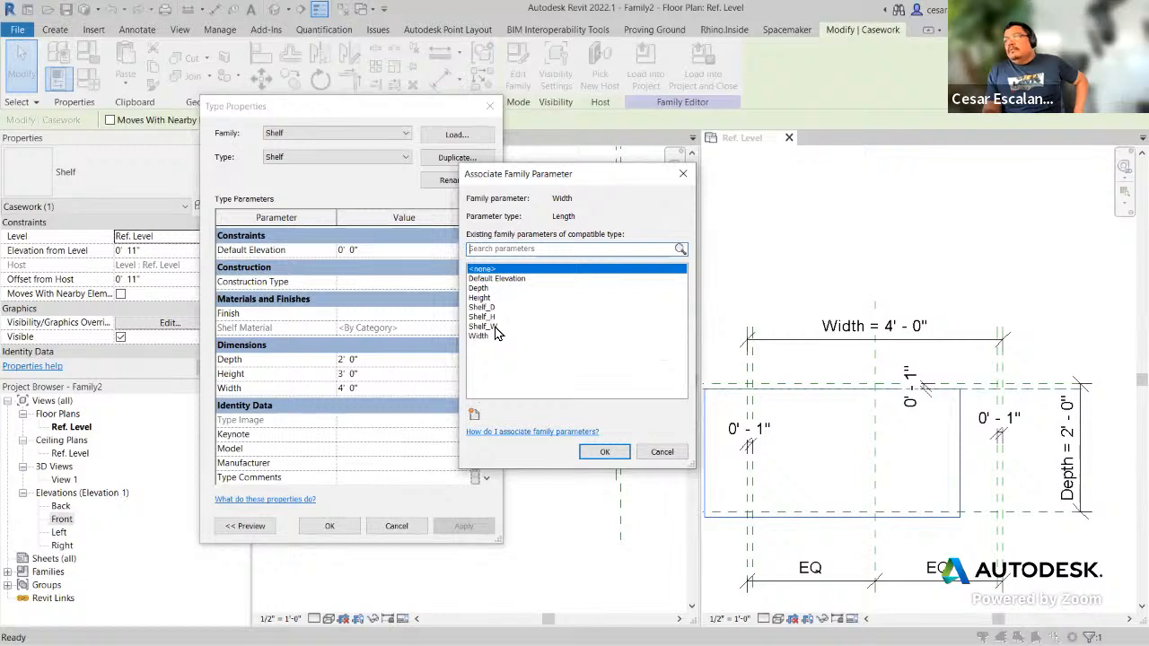
left_click(484, 326)
left_click(604, 452)
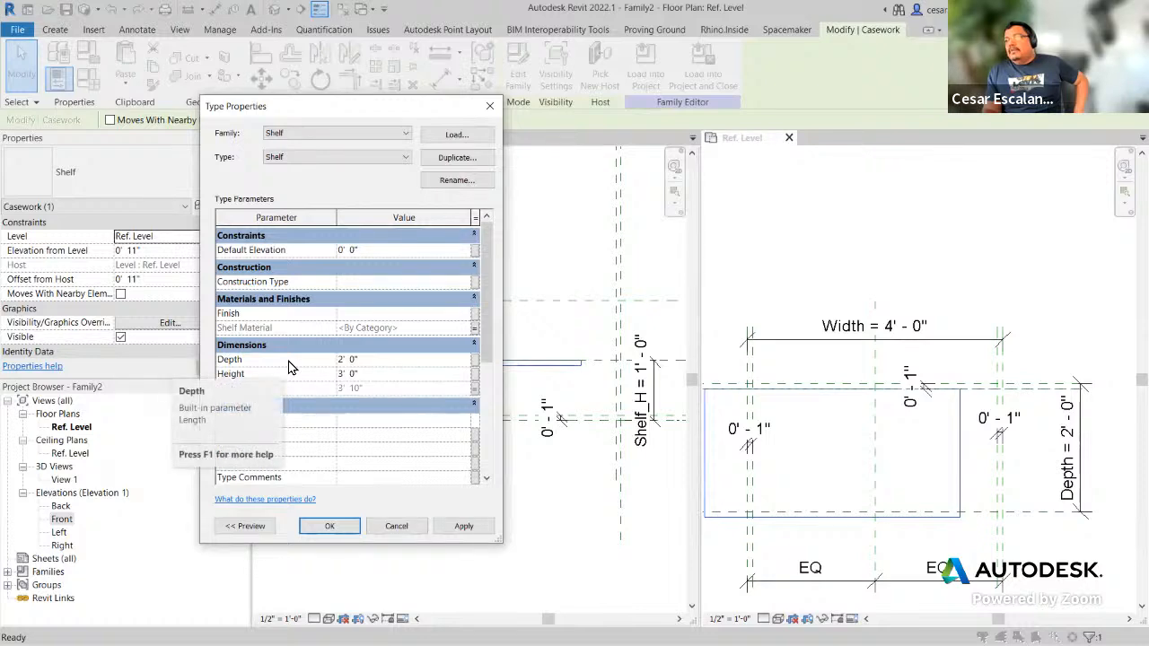
Step: Associate the nested shelf's Depth with the Shelf_D family parameter and apply the type properties
left_click(476, 361)
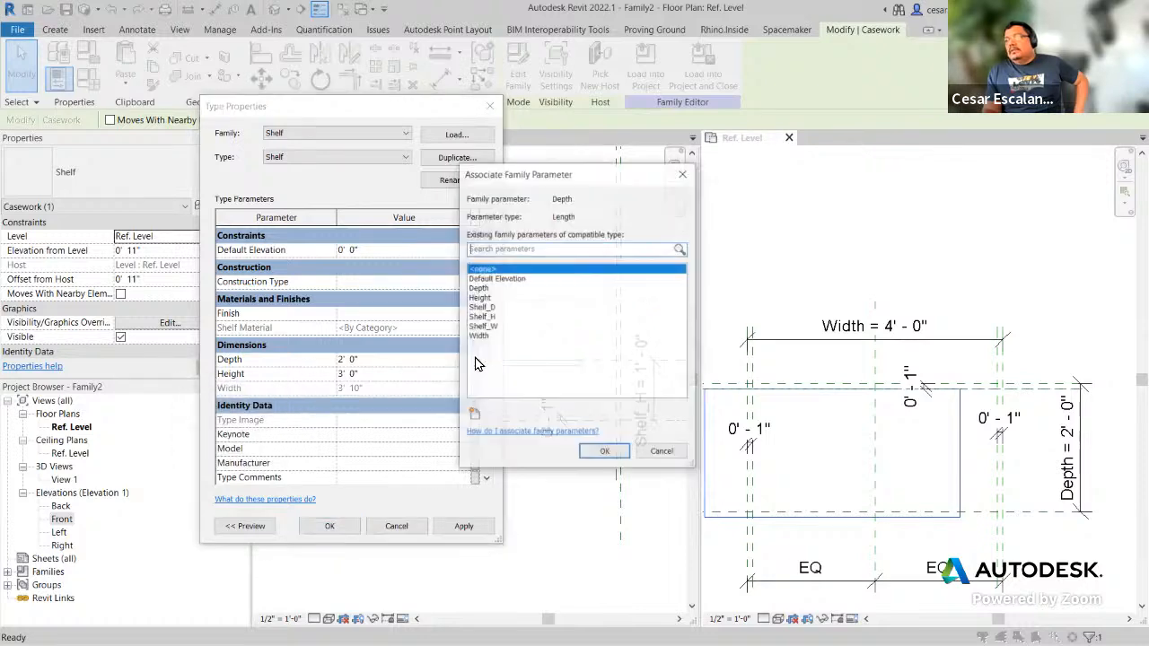
left_click(494, 308)
left_click(606, 452)
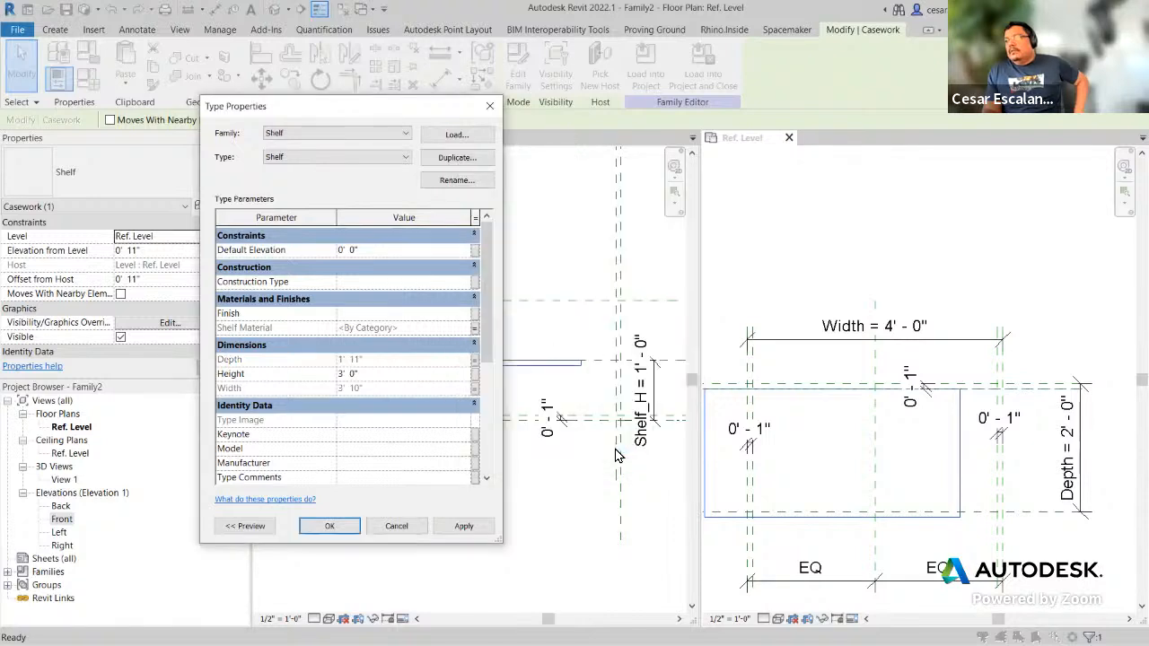
left_click(463, 526)
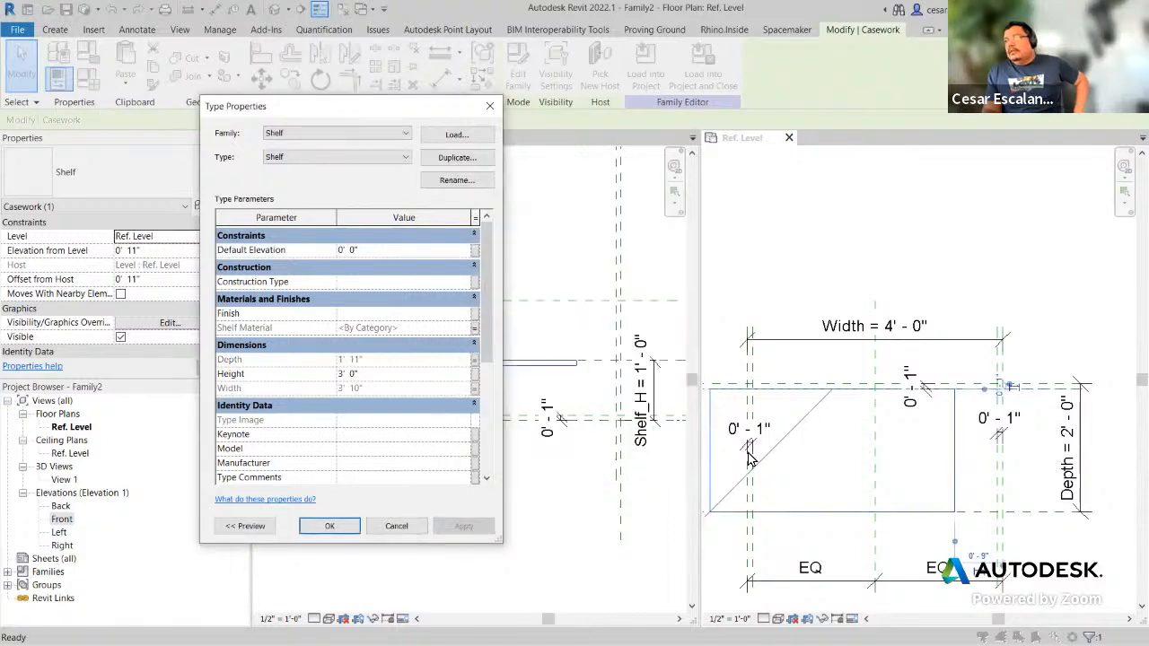
left_click(327, 526)
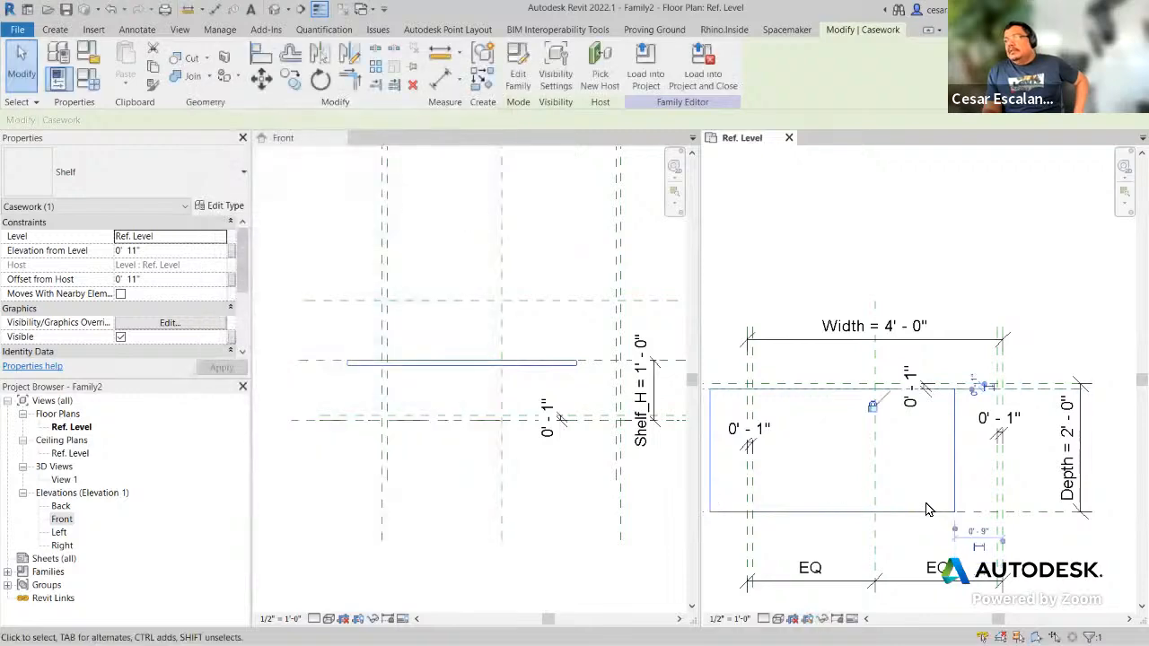
Step: Review the nested shelf's associated Shelf Material, Depth and Width in its type properties, close them and deselect the shelf
middle_click_drag(948, 533, 1016, 470)
left_click(1022, 459)
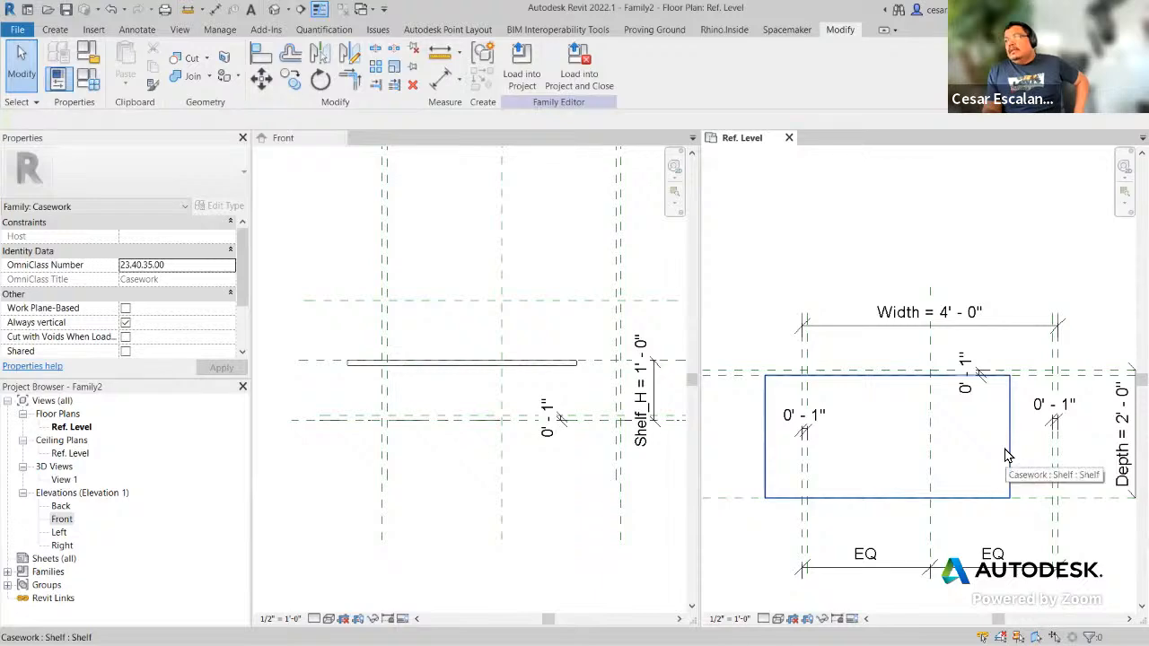
left_click(1012, 458)
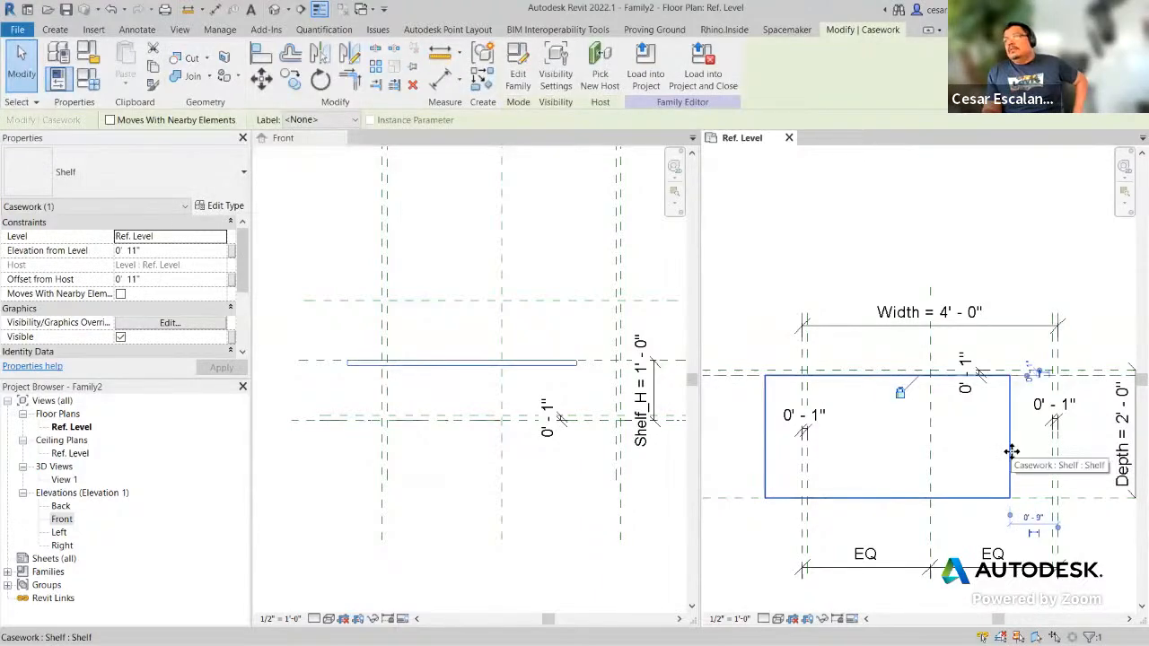
left_click(225, 210)
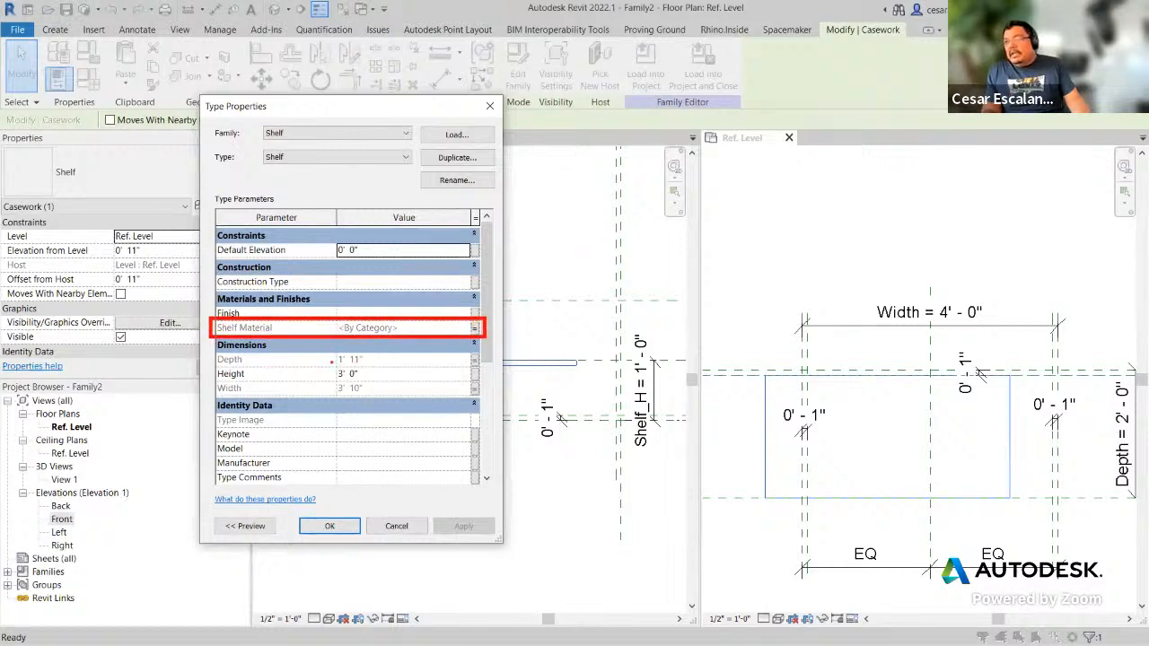
left_click_drag(203, 353, 487, 368, "ctrl")
mouse_move(205, 382)
left_mouse_down()
mouse_move(359, 411)
mouse_move(487, 411)
left_mouse_up()
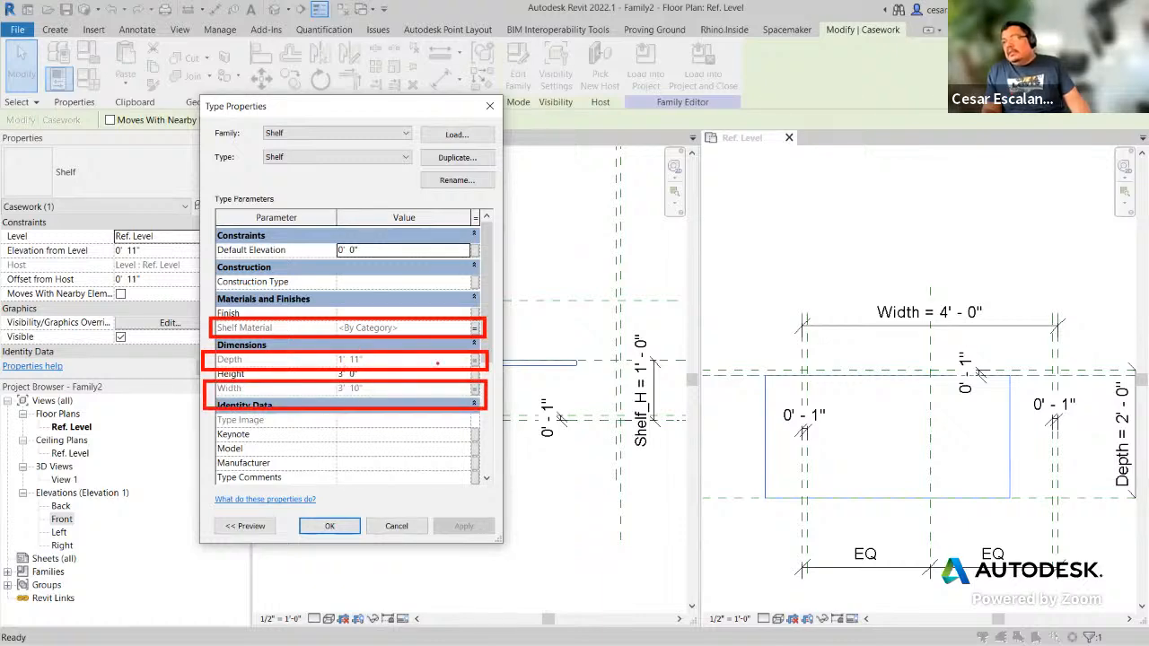
mouse_move(487, 360)
left_mouse_down()
mouse_move(567, 346)
mouse_move(579, 362)
mouse_move(606, 359)
left_mouse_up()
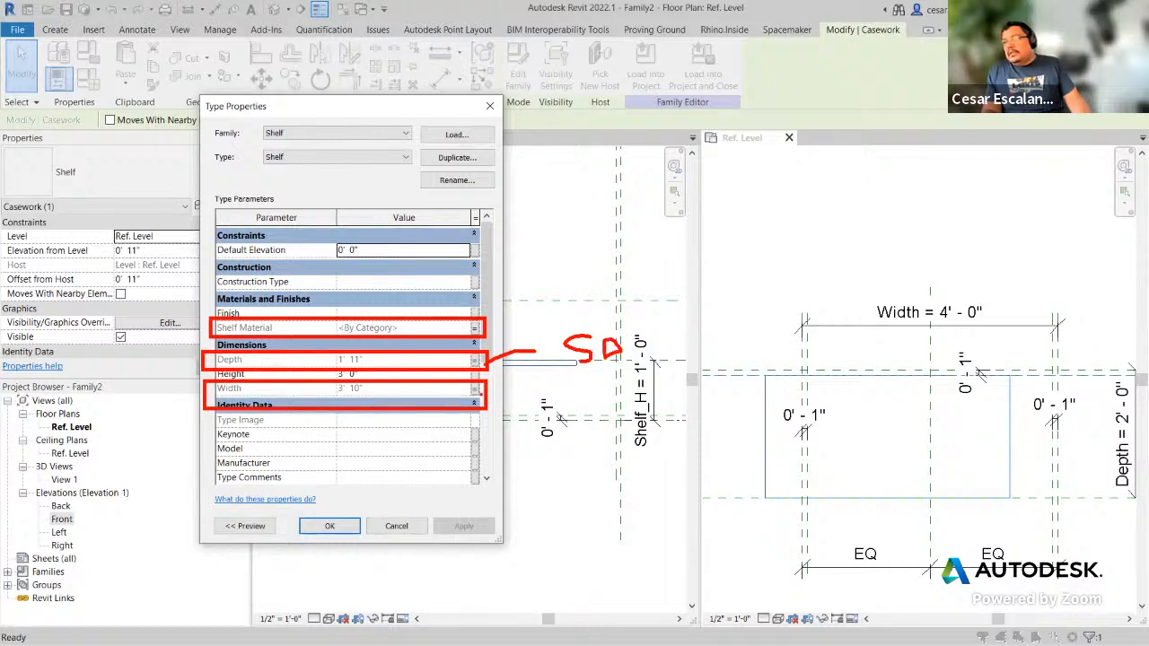
mouse_move(488, 394)
left_mouse_down()
mouse_move(561, 401)
mouse_move(557, 416)
mouse_move(622, 387)
left_mouse_up()
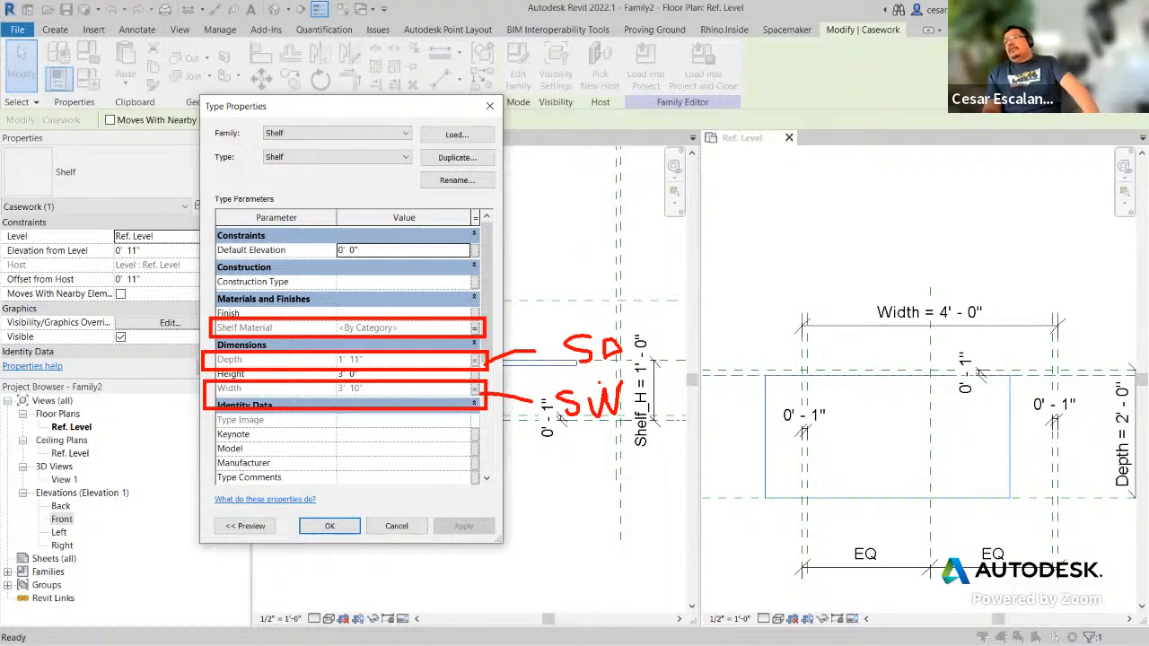
key("Escape")
left_click(349, 525)
key("Escape")
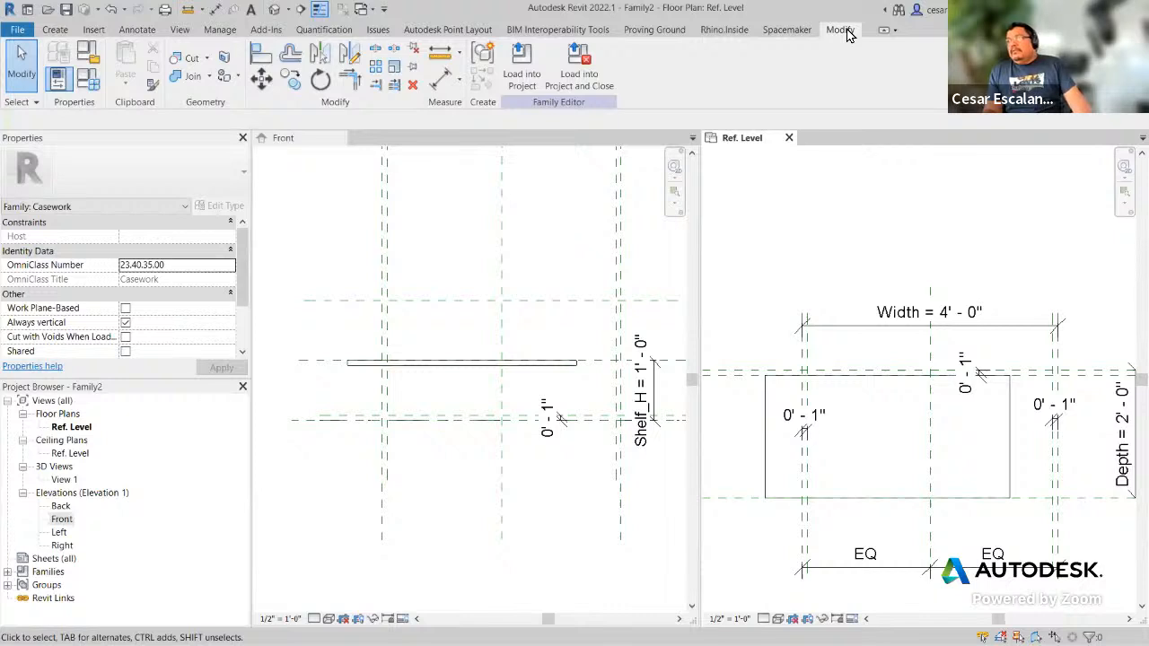
Step: Align the nested shelf's right edge to the inner right reference plane in the Ref. Level plan and lock the alignment
left_click(262, 56)
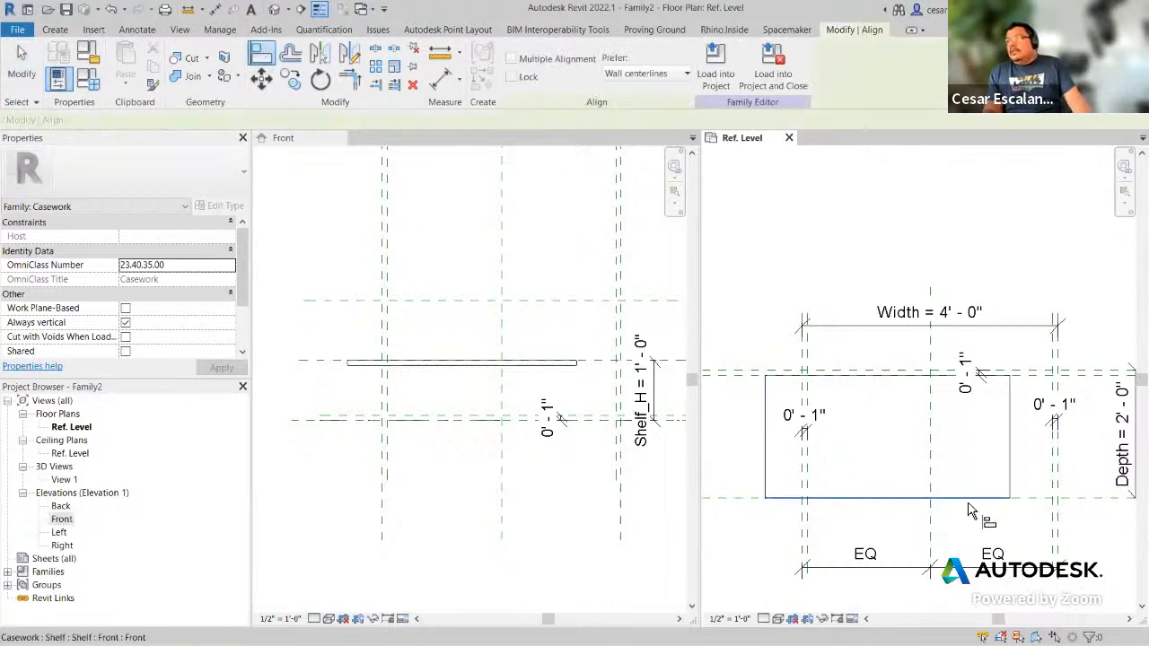
left_click(1053, 529)
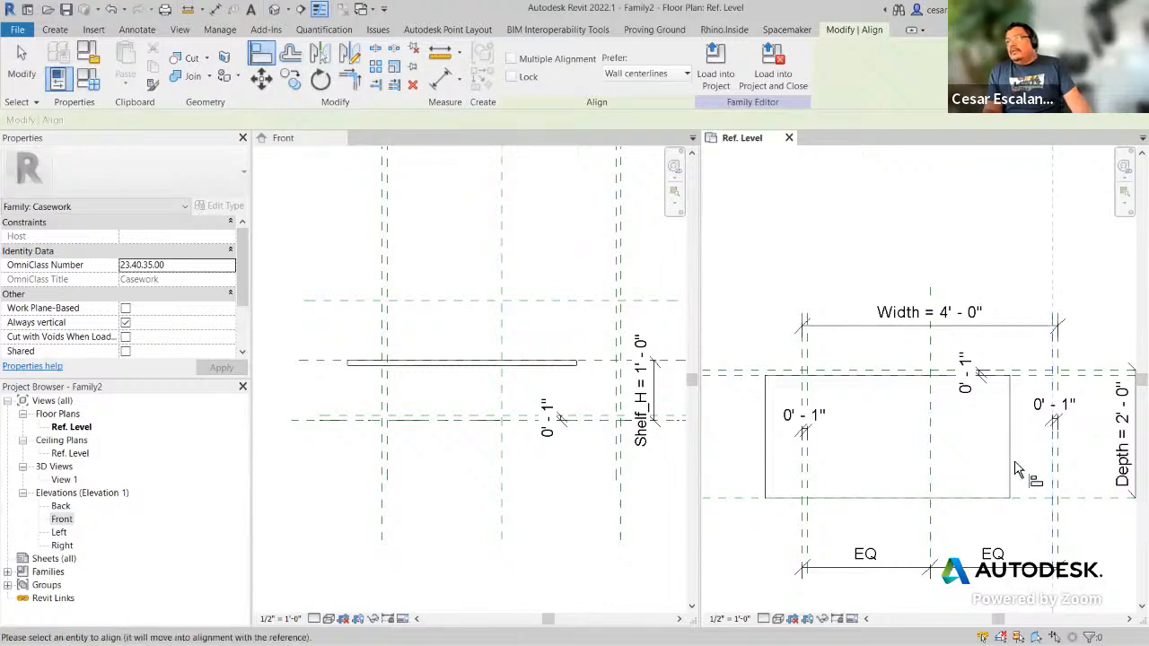
left_click(1012, 469)
left_click(1034, 426)
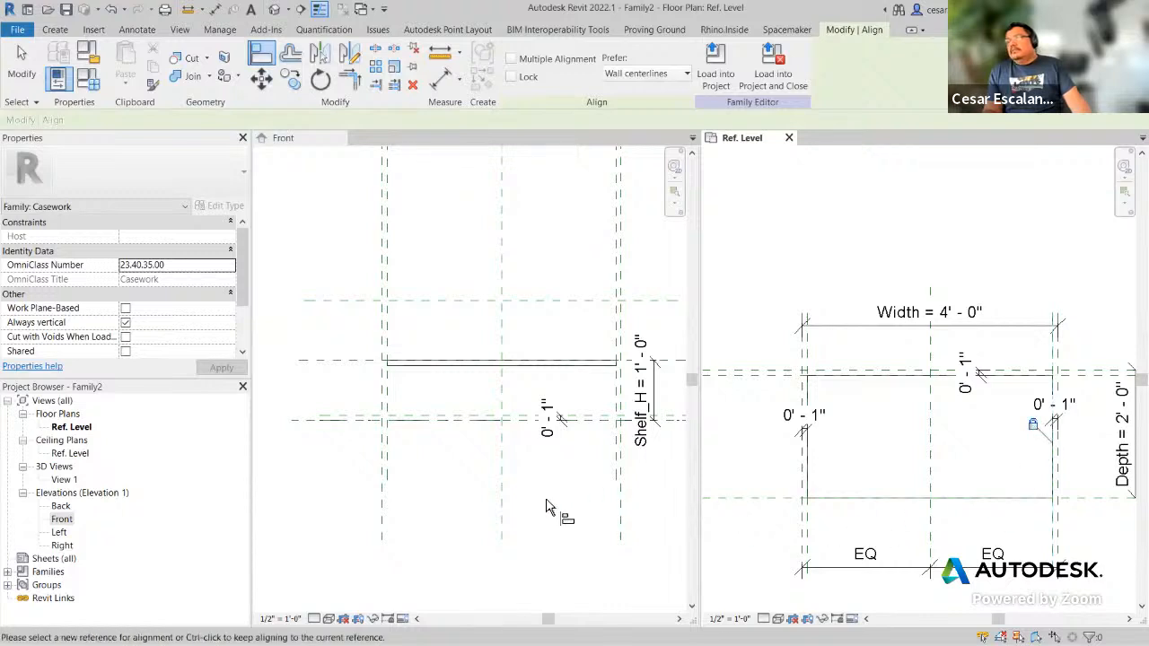
key("Escape")
Step: With the Front elevation active, set the family's Width to 3' 0" in Family Types and apply it
scroll(538, 476, "down", 2)
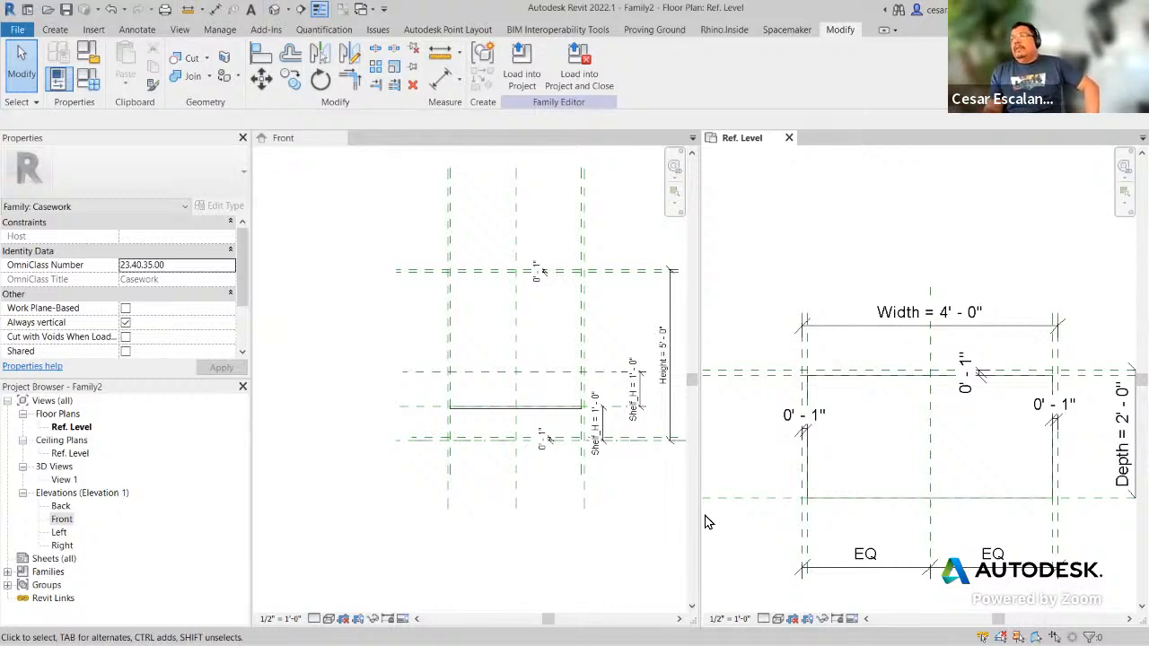
left_click(611, 526)
scroll(532, 526, "down", 1)
middle_click_drag(626, 508, 555, 530)
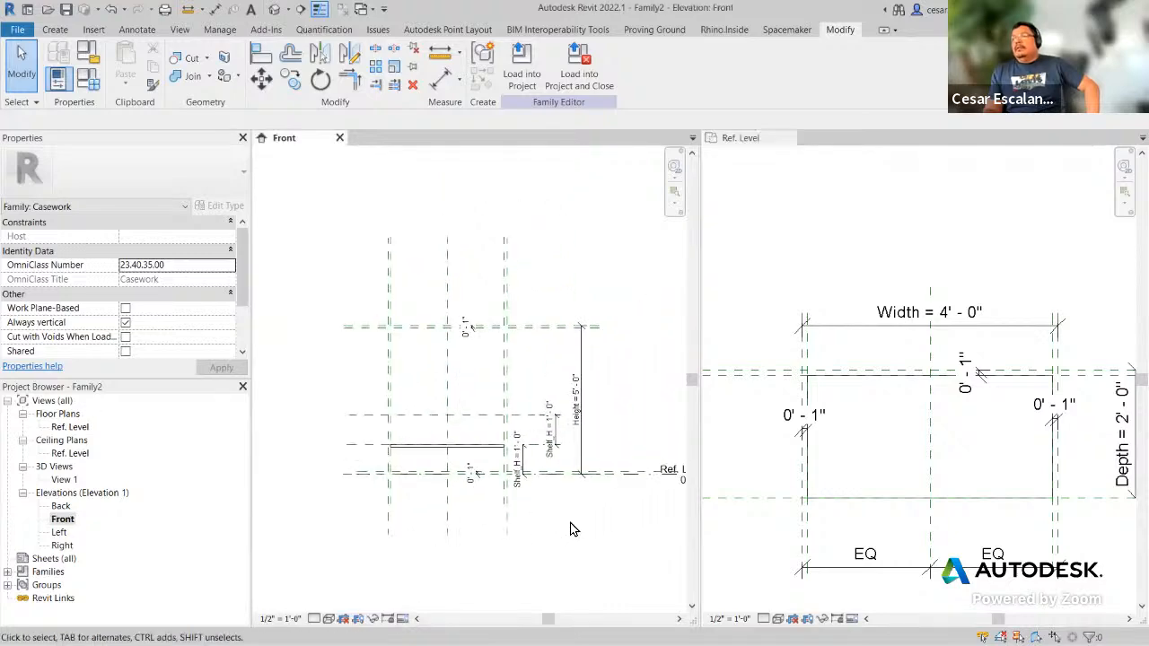
scroll(573, 530, "up", 1)
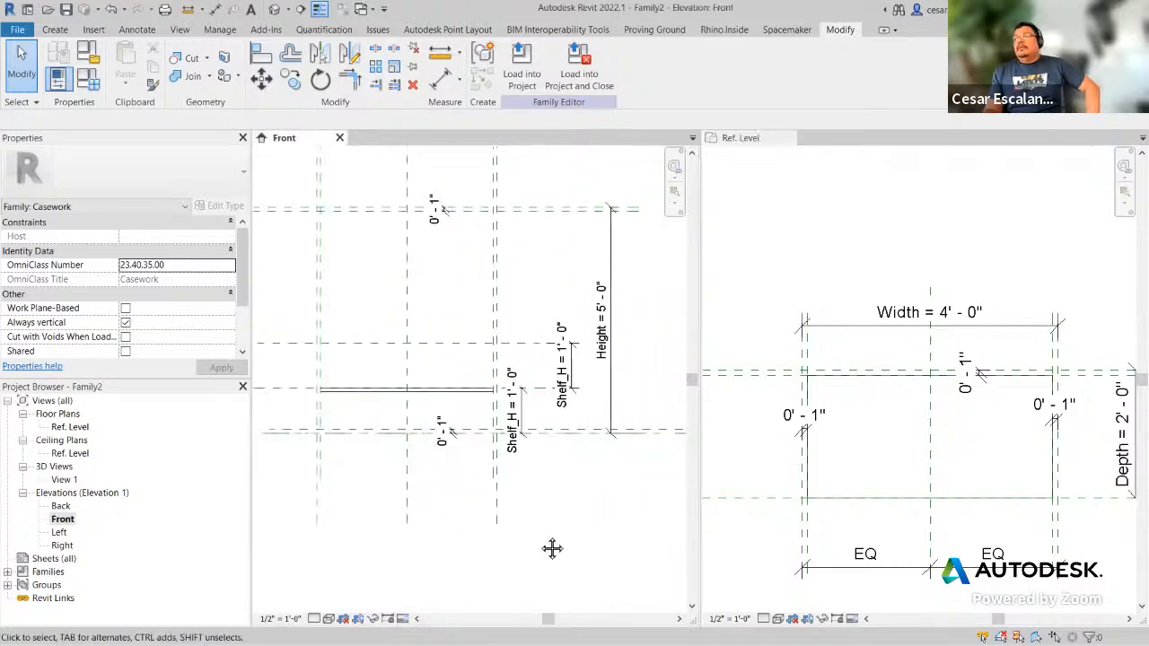
left_click(87, 83)
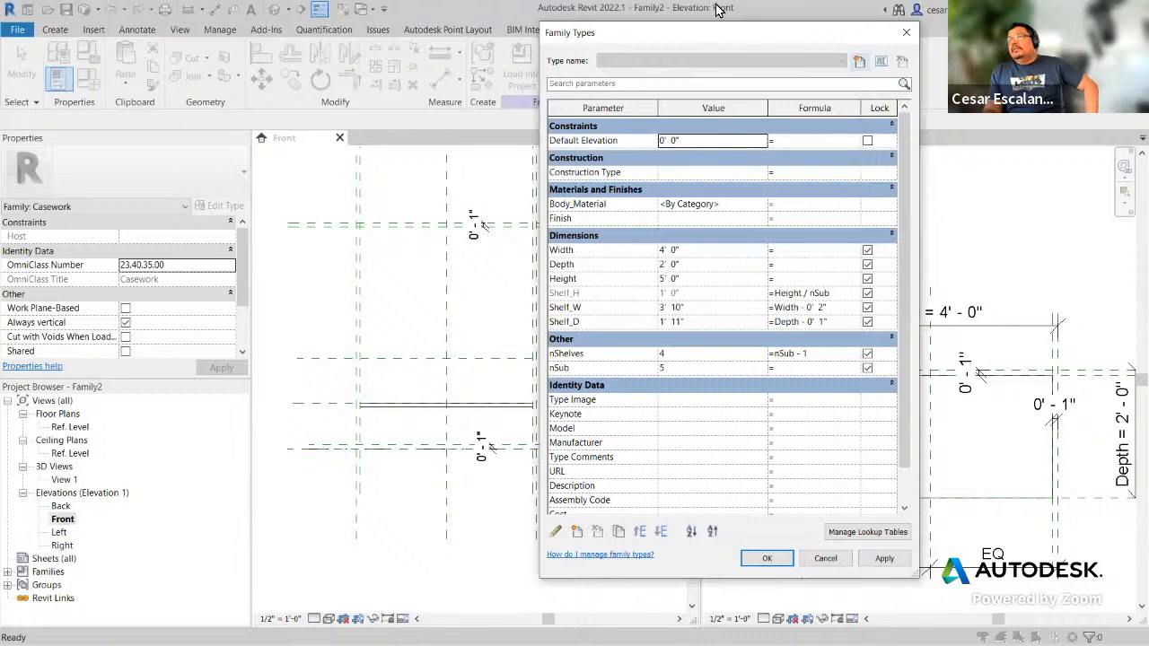
left_click_drag(700, 37, 214, 46)
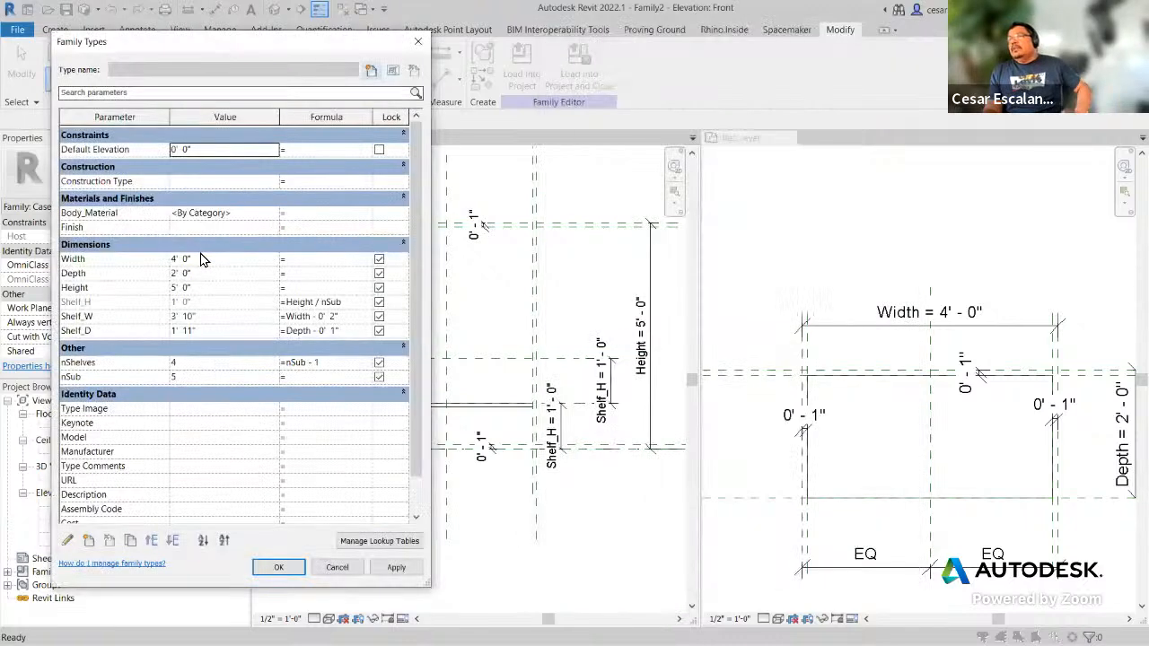
left_click(212, 262)
type("3")
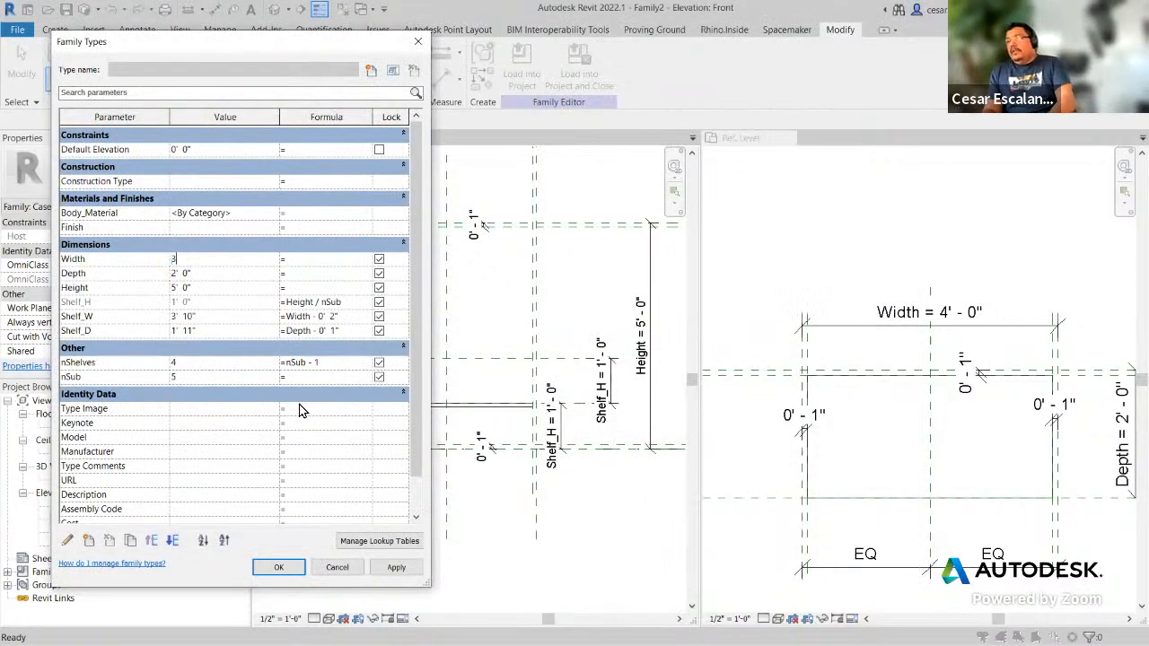
left_click(396, 567)
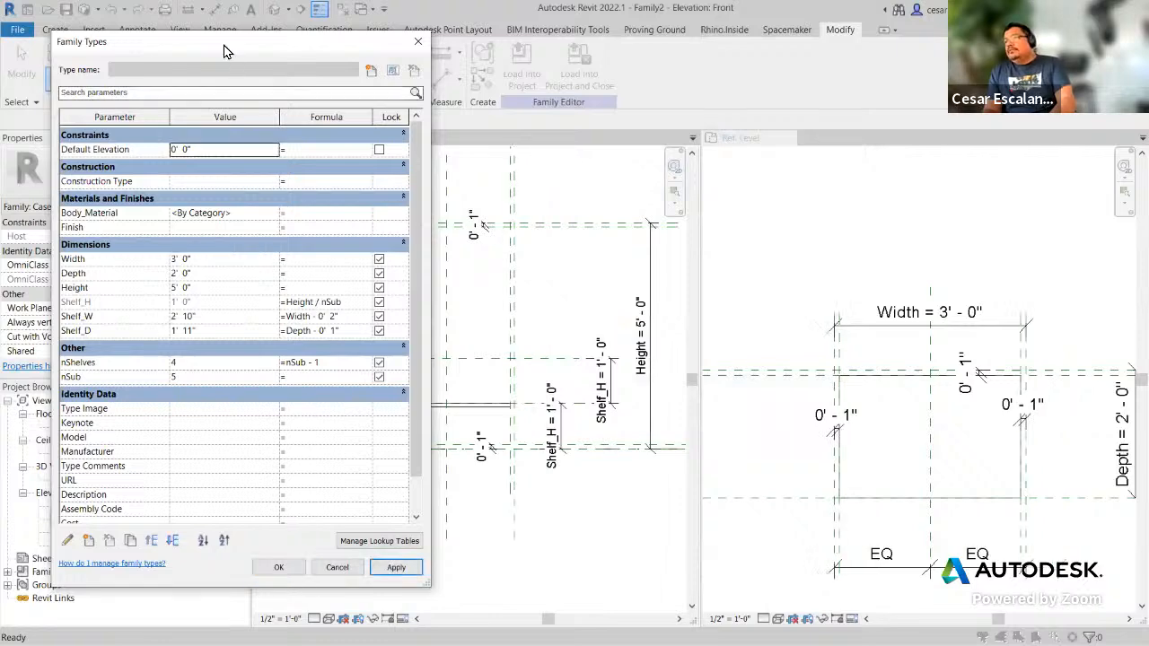
Step: Set the family's Height to 6' 0" and apply it to flex the shelf spacing in the Front elevation
left_click_drag(224, 51, 176, 20)
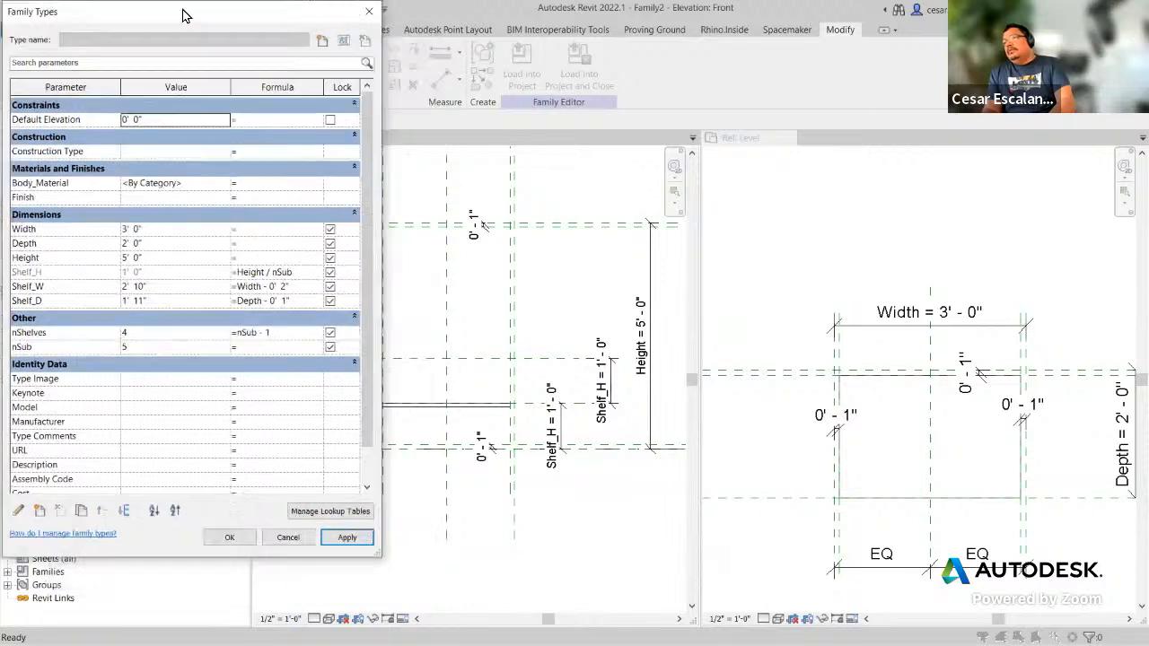
left_click(170, 260)
double_click(169, 260)
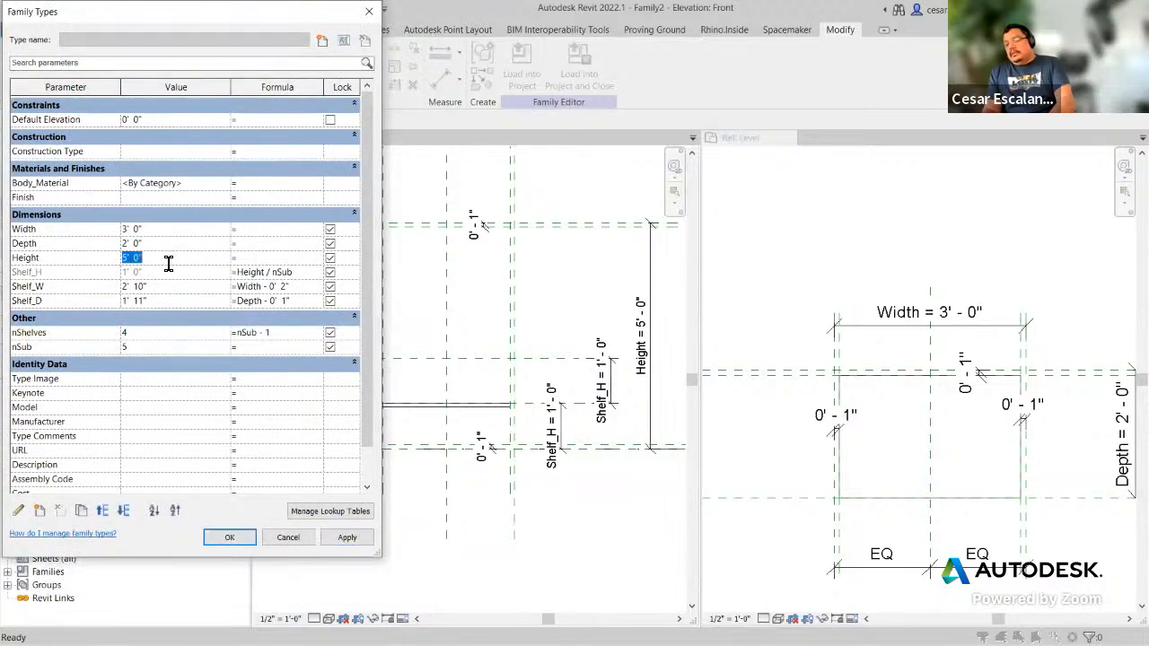
type("6")
left_click(344, 537)
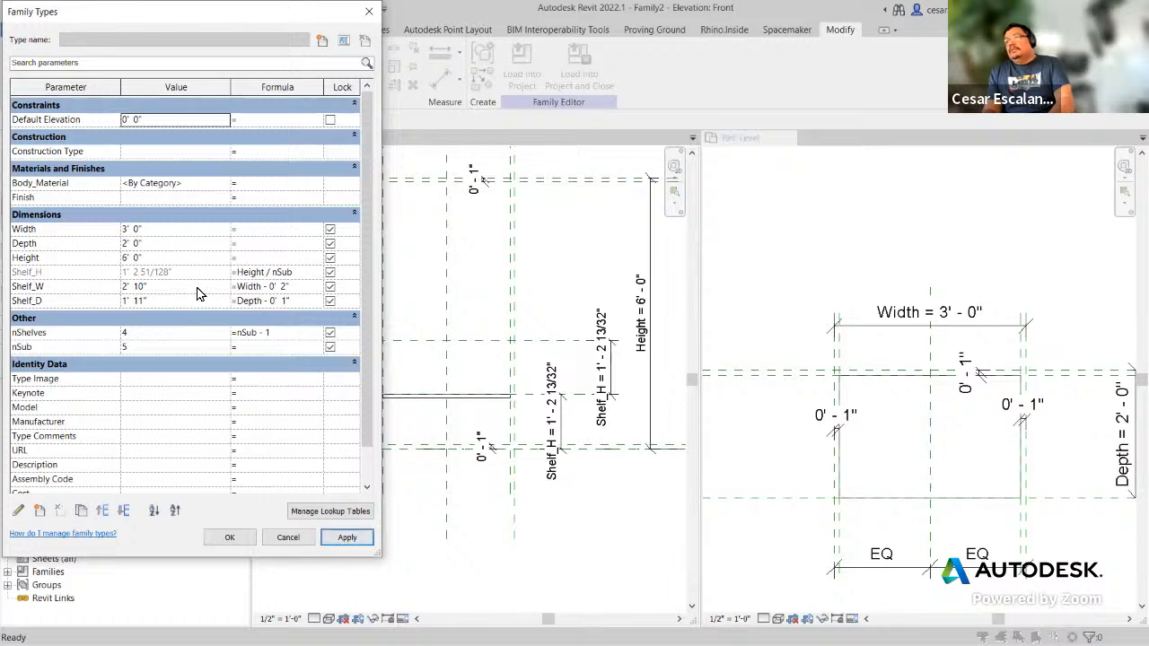
Step: Return the family's Height to 5' 0" and apply it
left_click(162, 261)
double_click(163, 260)
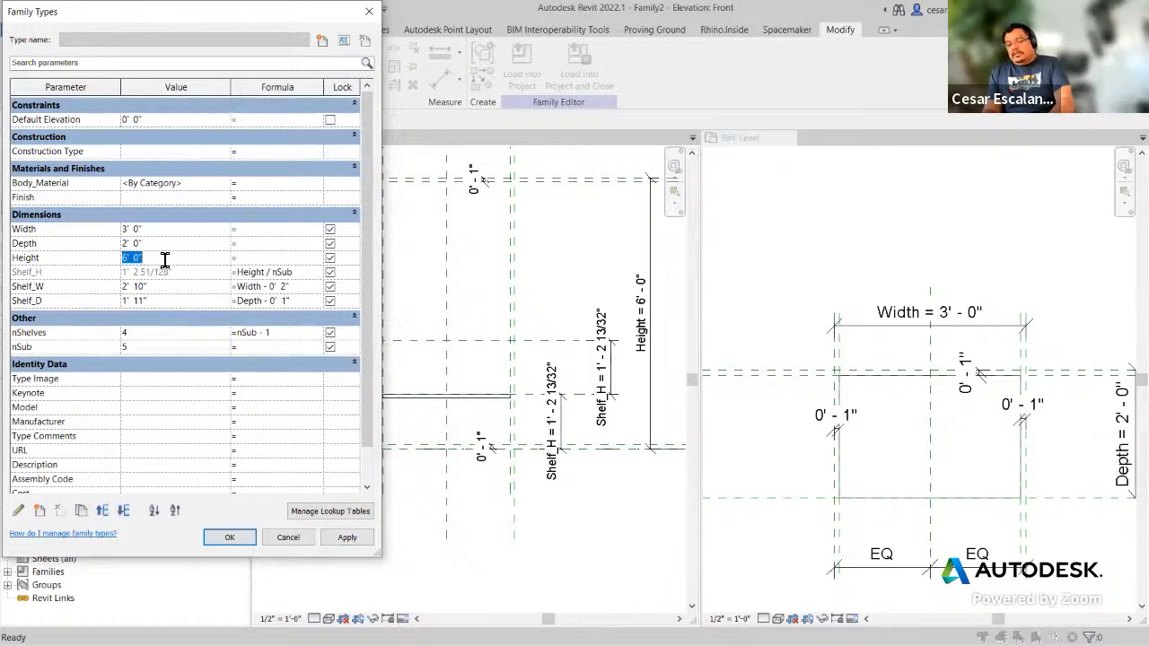
type("5")
left_click(345, 537)
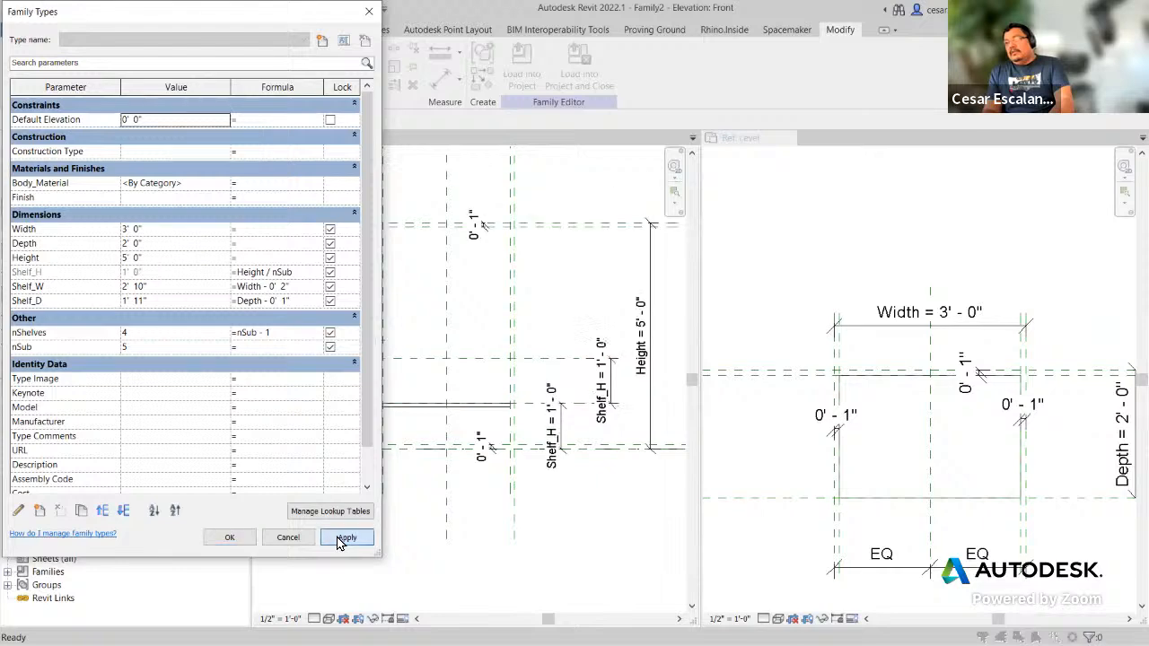
Step: Set the nSub parameter to 4 and apply it to flex the shelf spacing
double_click(146, 348)
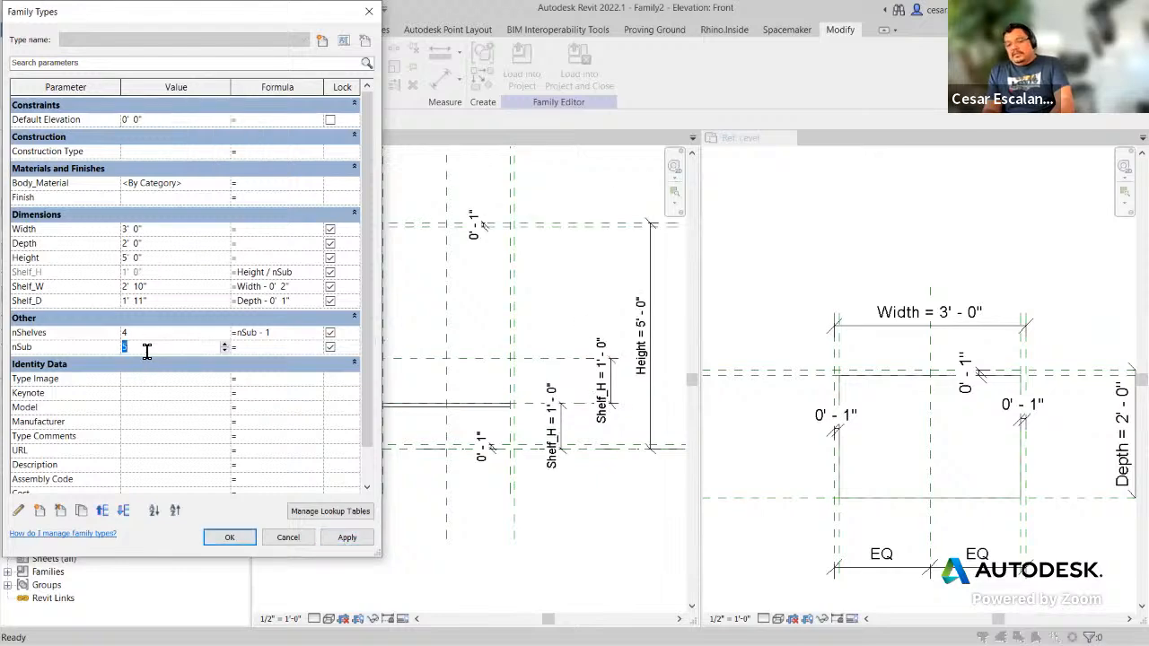
type("4")
left_click(343, 538)
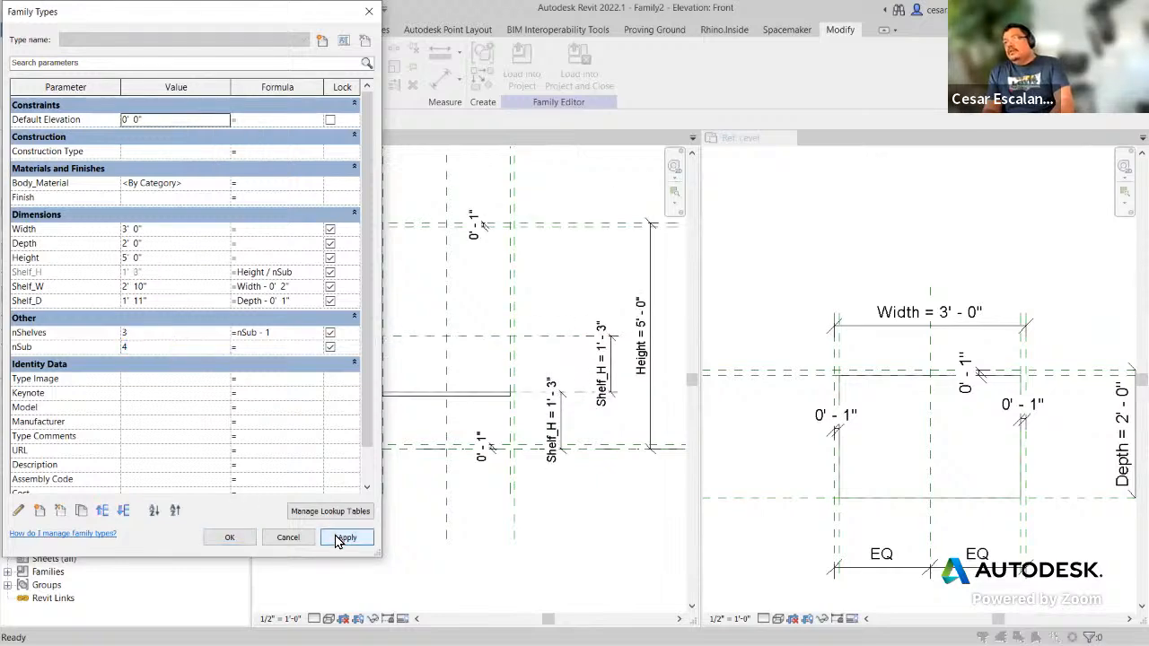
Step: Set the family's Depth to 1' 0", apply it, and close the family types dialog
double_click(150, 243)
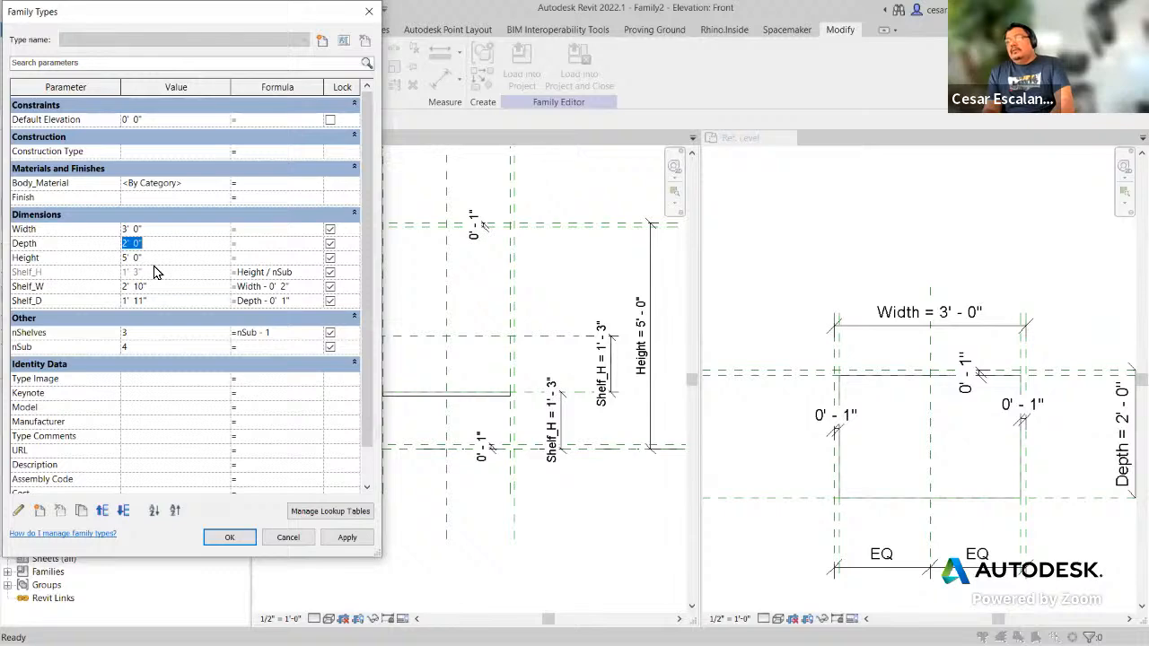
type("4")
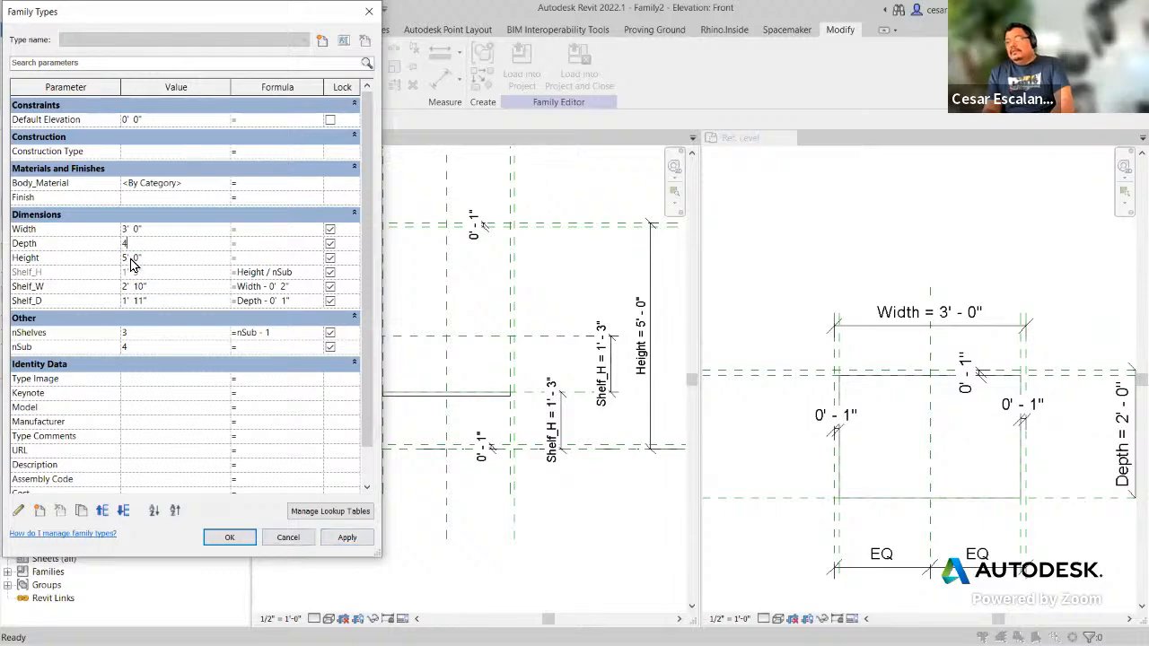
left_click(351, 540)
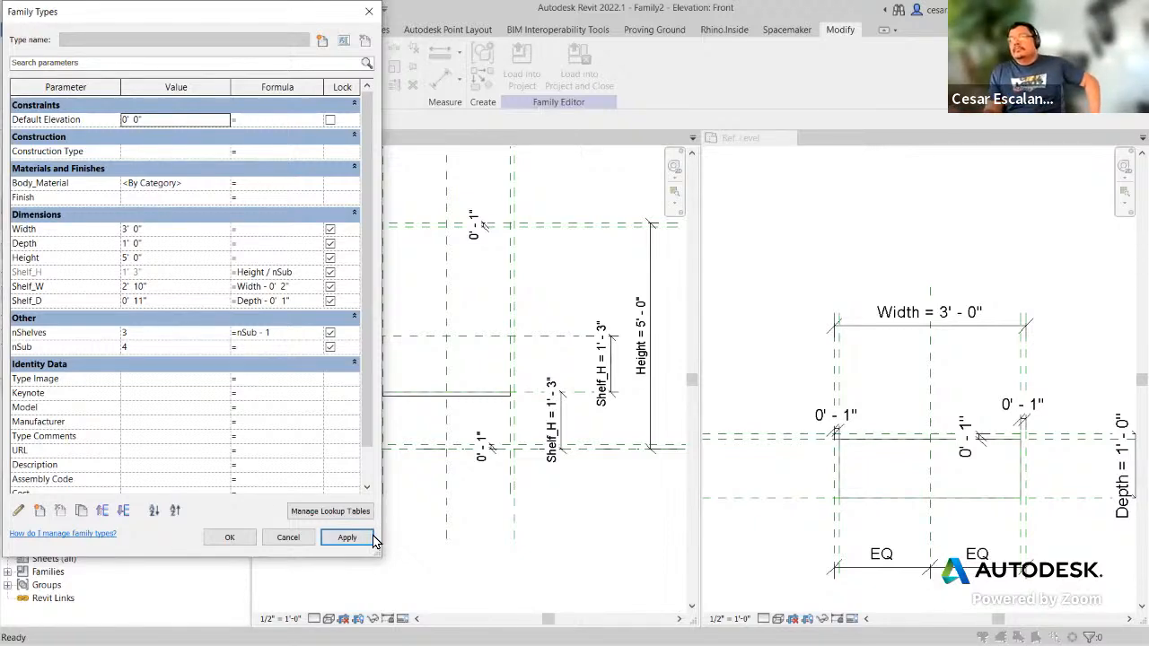
left_click(230, 538)
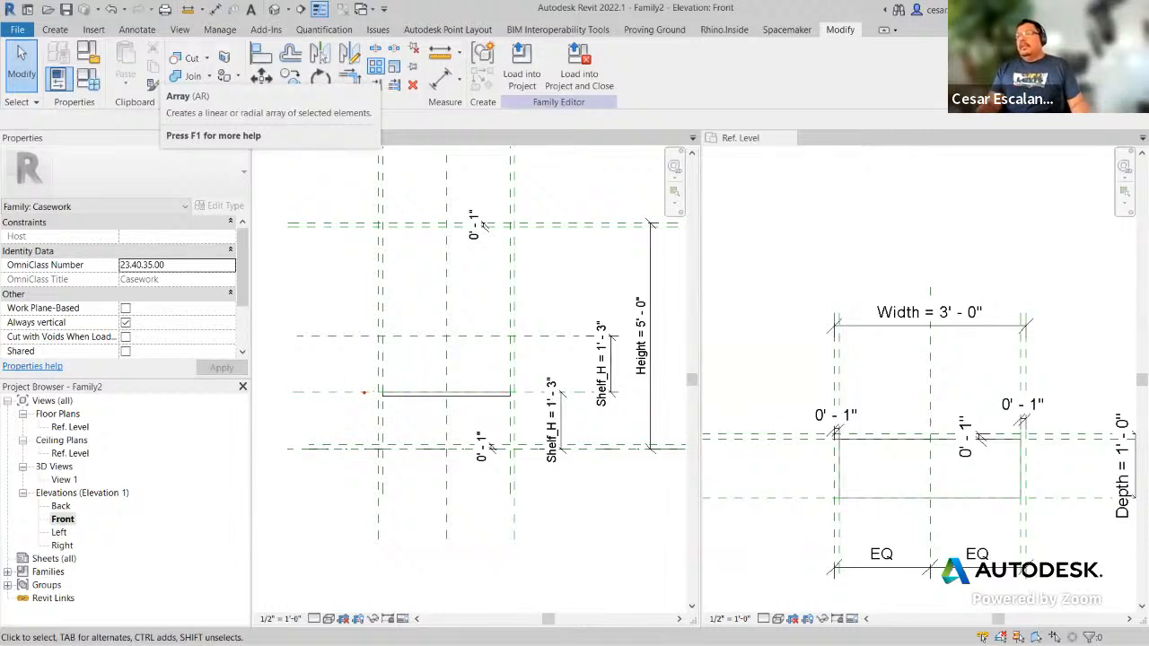
mouse_move(364, 392)
left_mouse_down()
mouse_move(367, 382)
mouse_move(370, 406)
left_mouse_up()
left_click_drag(363, 407, 377, 407)
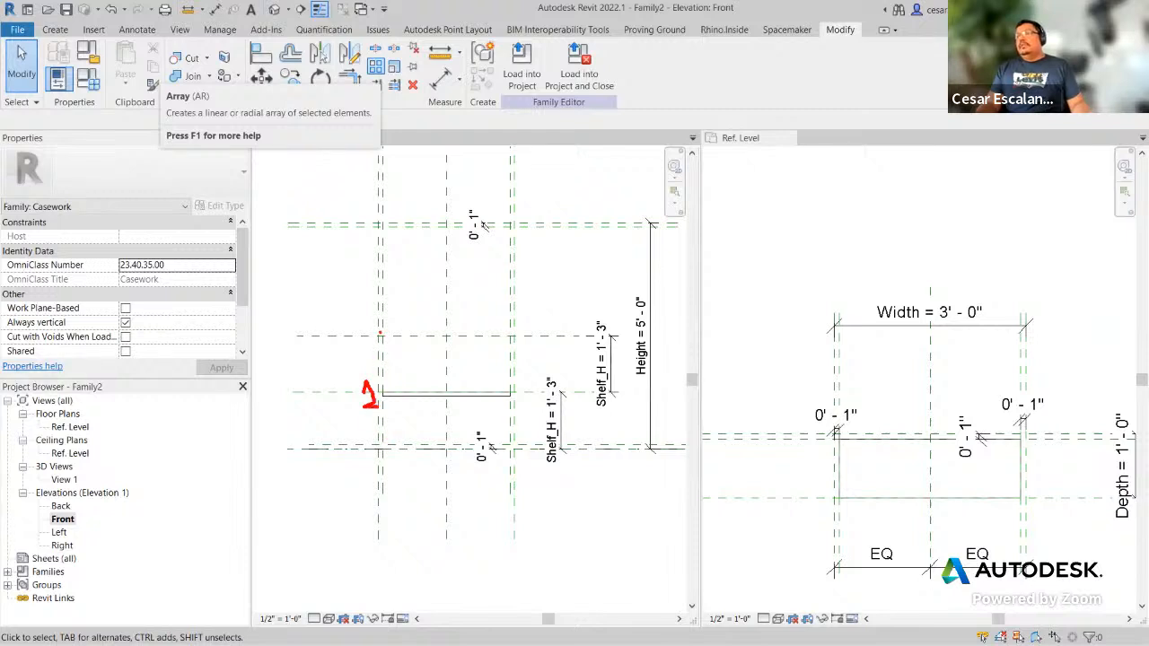
mouse_move(352, 328)
left_mouse_down()
mouse_move(369, 354)
mouse_move(519, 337)
mouse_move(377, 335)
left_mouse_up()
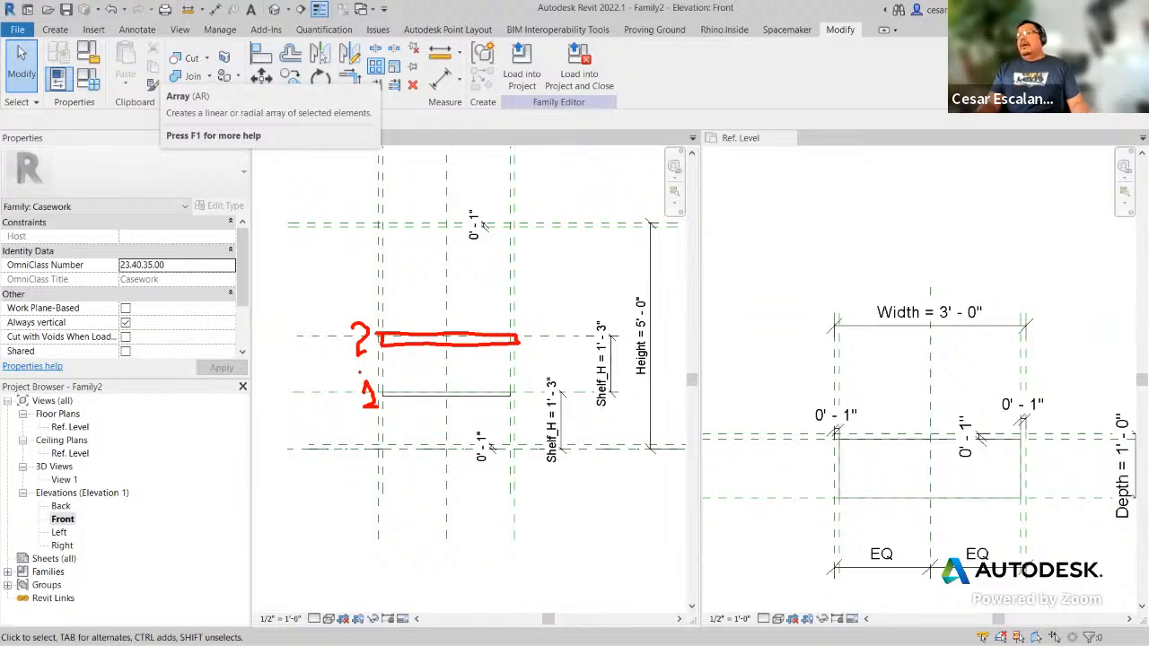
mouse_move(363, 372)
left_mouse_down()
mouse_move(319, 343)
mouse_move(359, 301)
mouse_move(334, 282)
mouse_move(364, 240)
left_mouse_up()
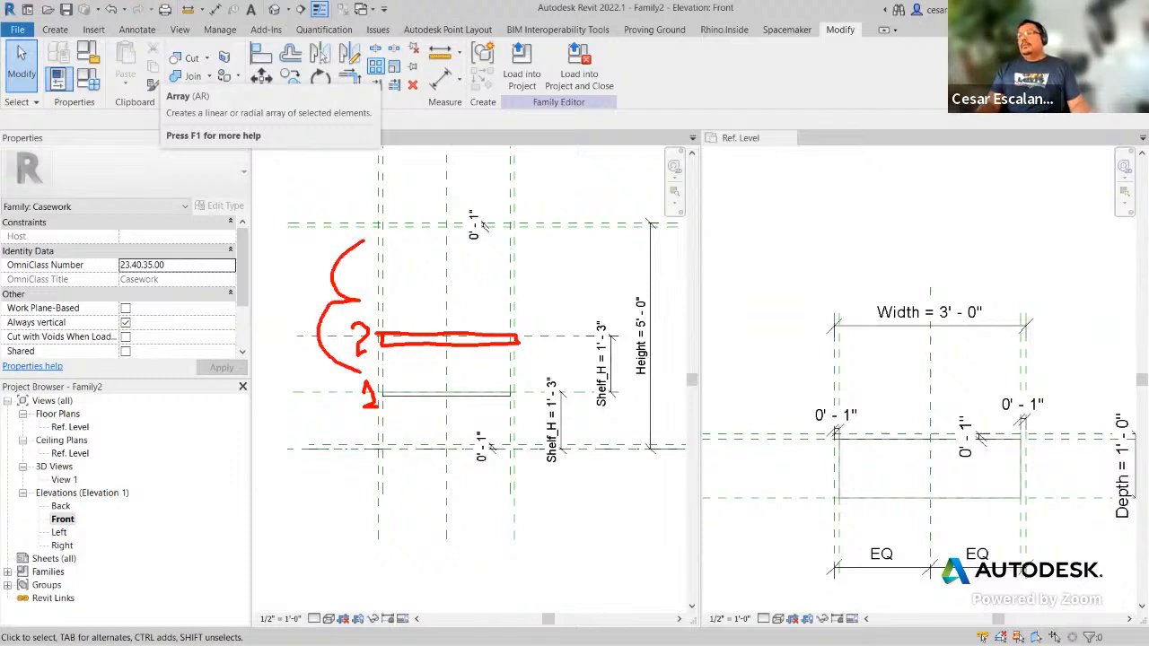
left_click_drag(289, 263, 308, 288)
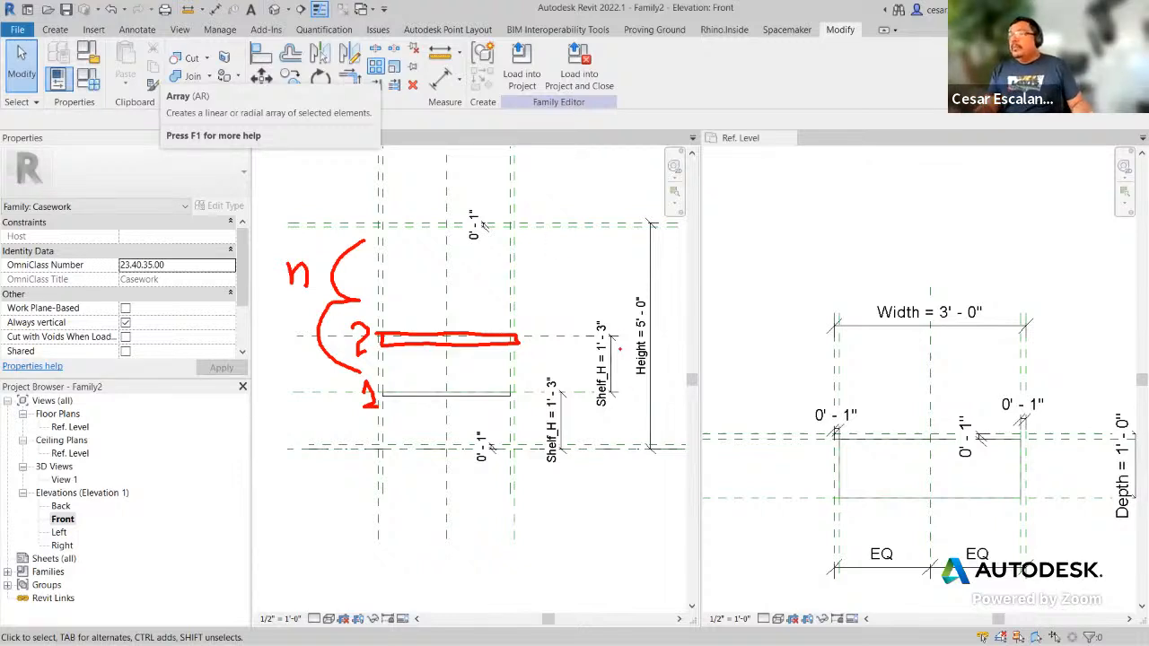
mouse_move(617, 308)
left_mouse_down()
mouse_move(598, 316)
mouse_move(617, 424)
mouse_move(625, 310)
left_mouse_up()
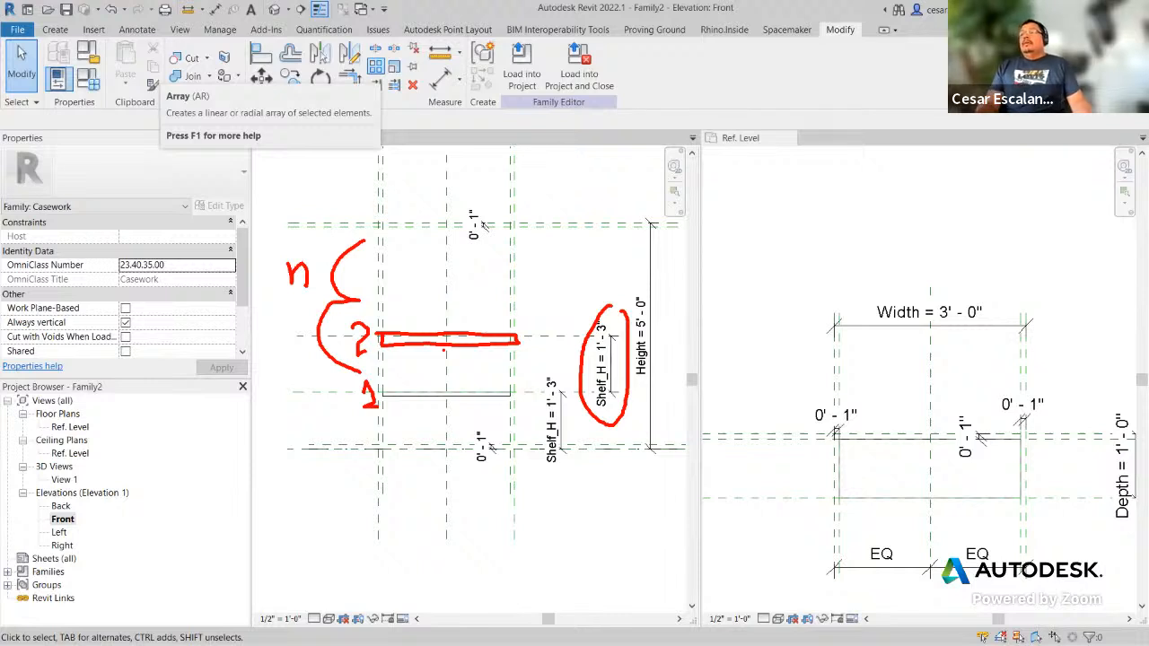
Step: Array the nested shelf upward as 3 grouped, associated, constrained copies, spacing the second from the First_Shelf plane to the reference plane above
scroll(508, 418, "up", 2)
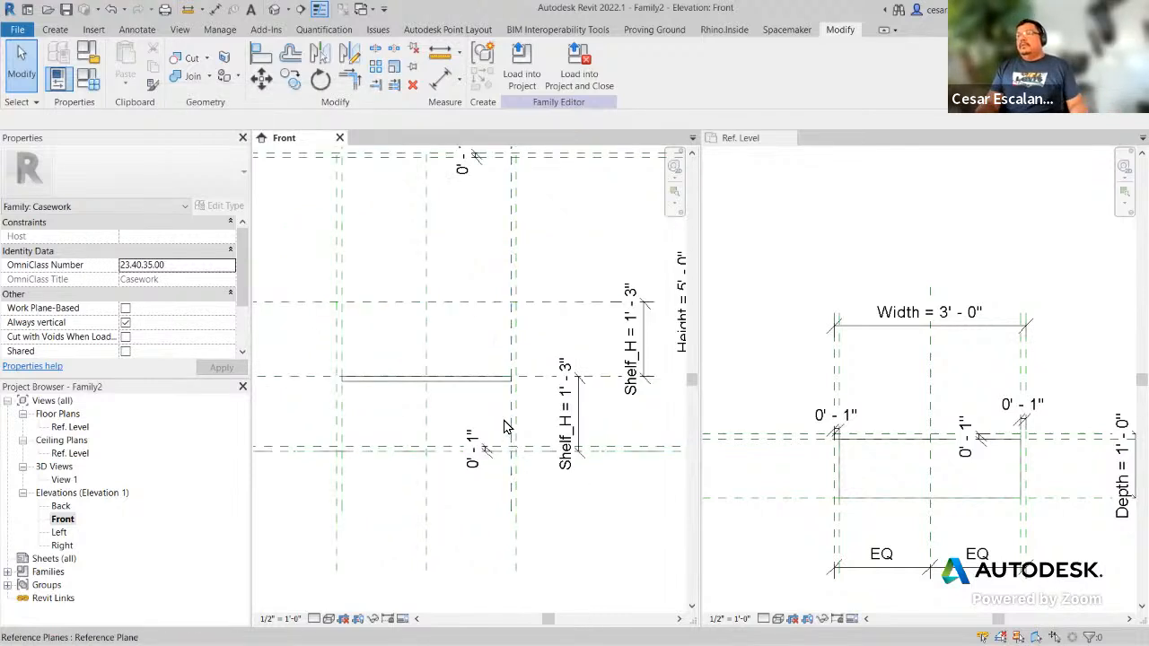
middle_click_drag(505, 422, 530, 458)
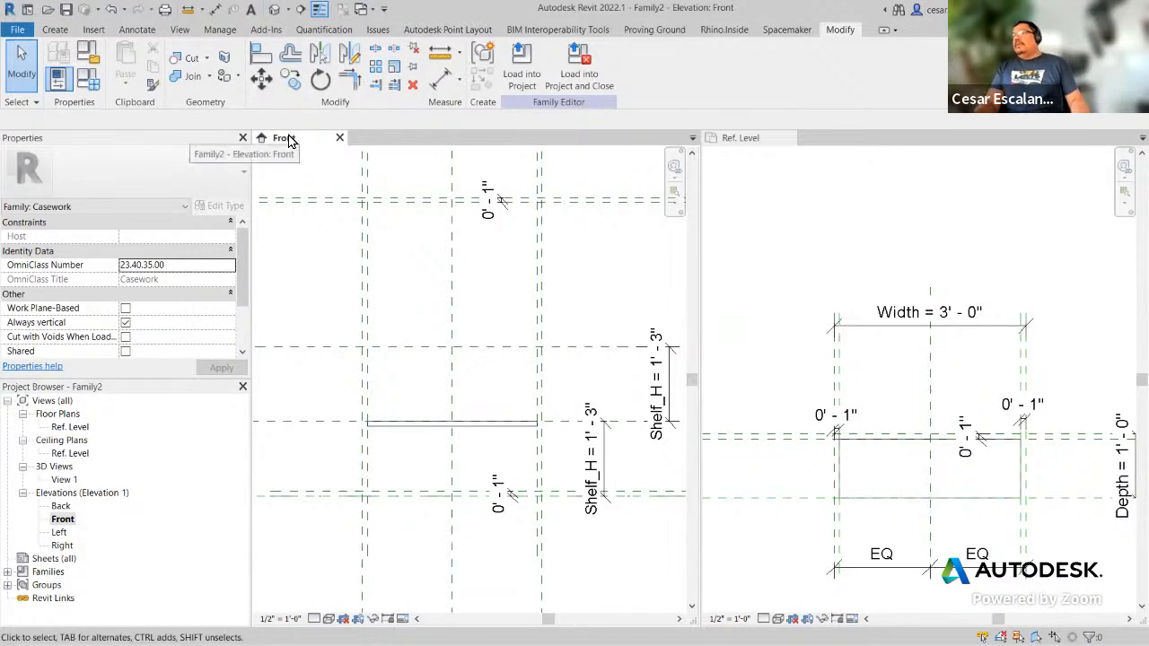
left_click(485, 430)
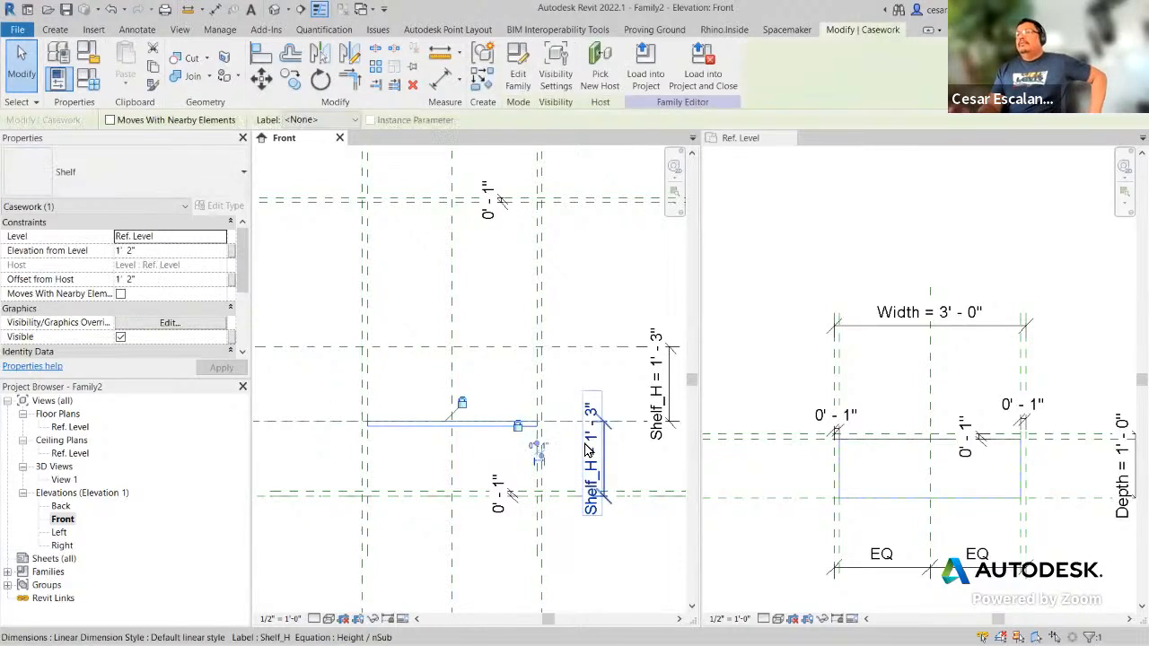
left_click(374, 69)
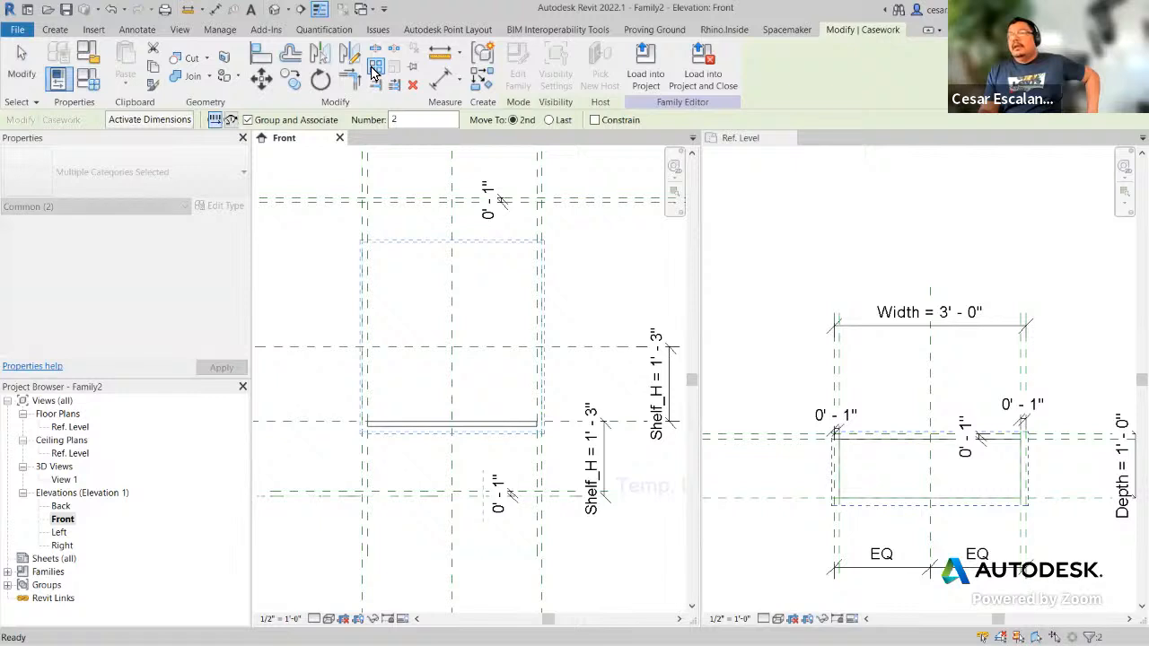
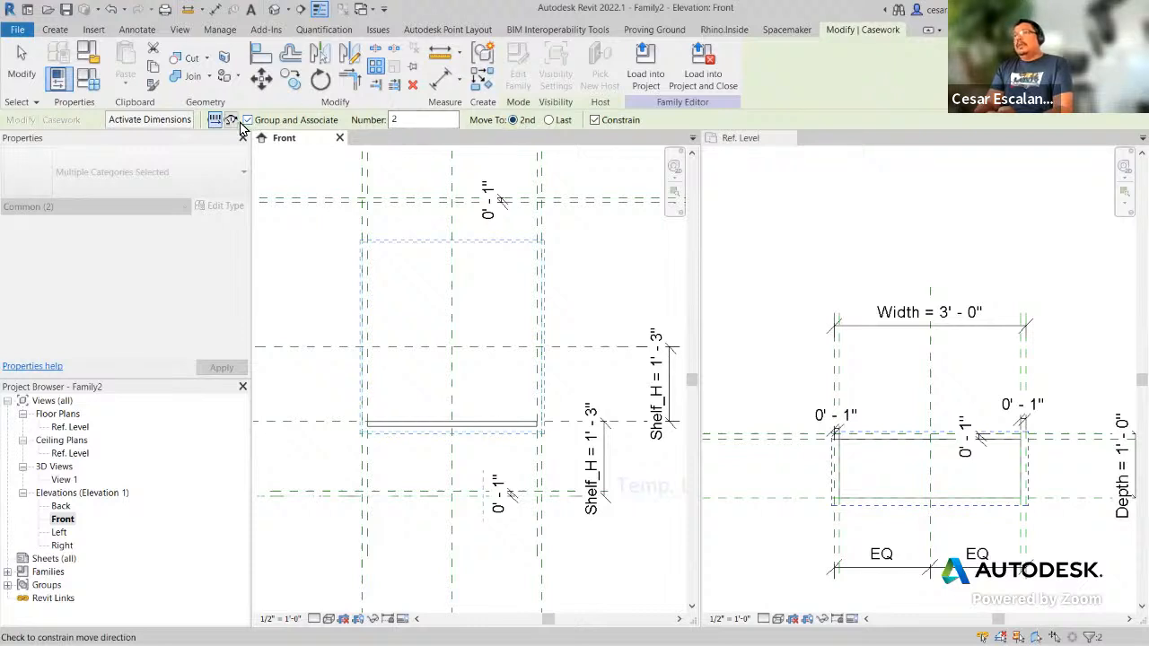
double_click(412, 122)
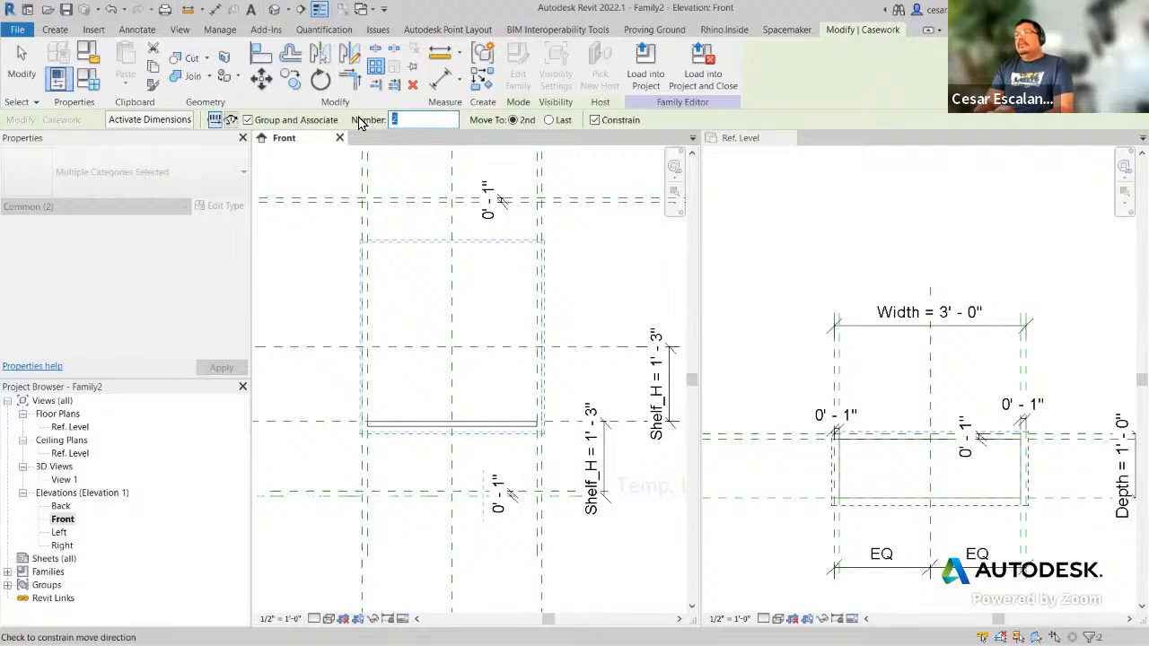
type("3")
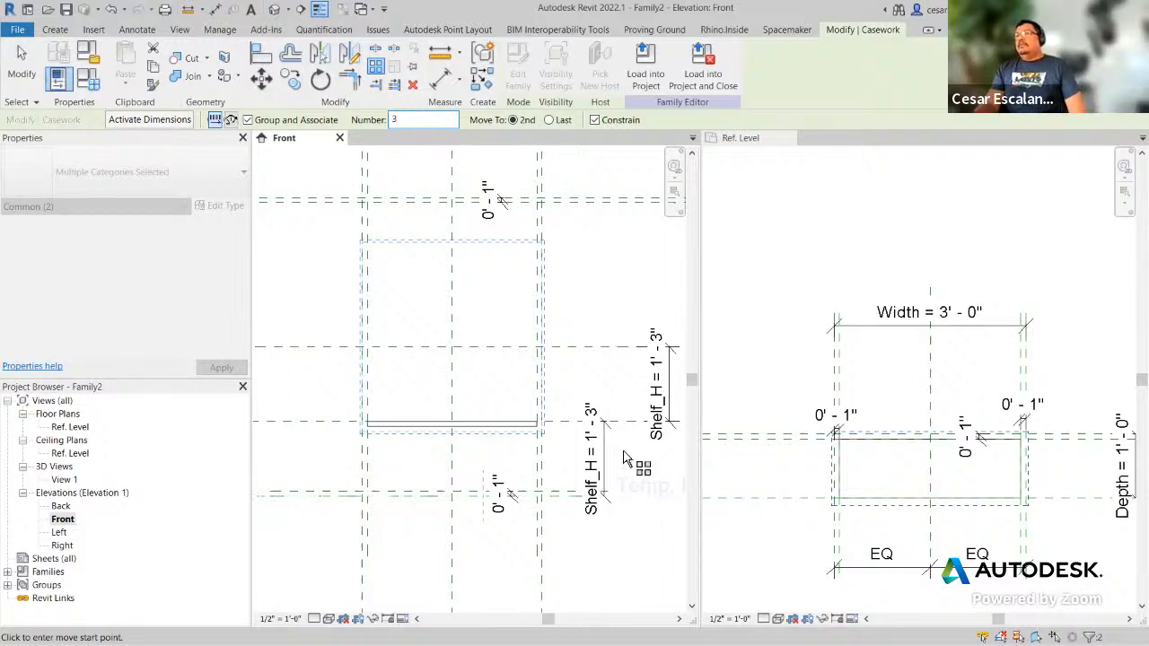
left_click(559, 422)
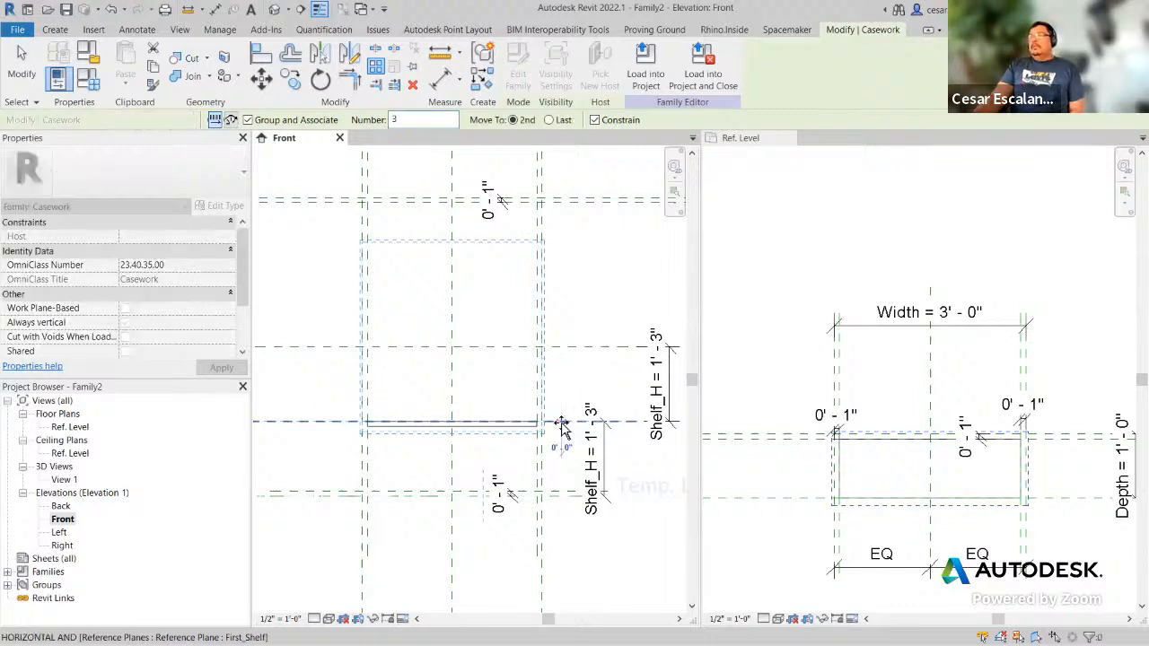
left_click(568, 350)
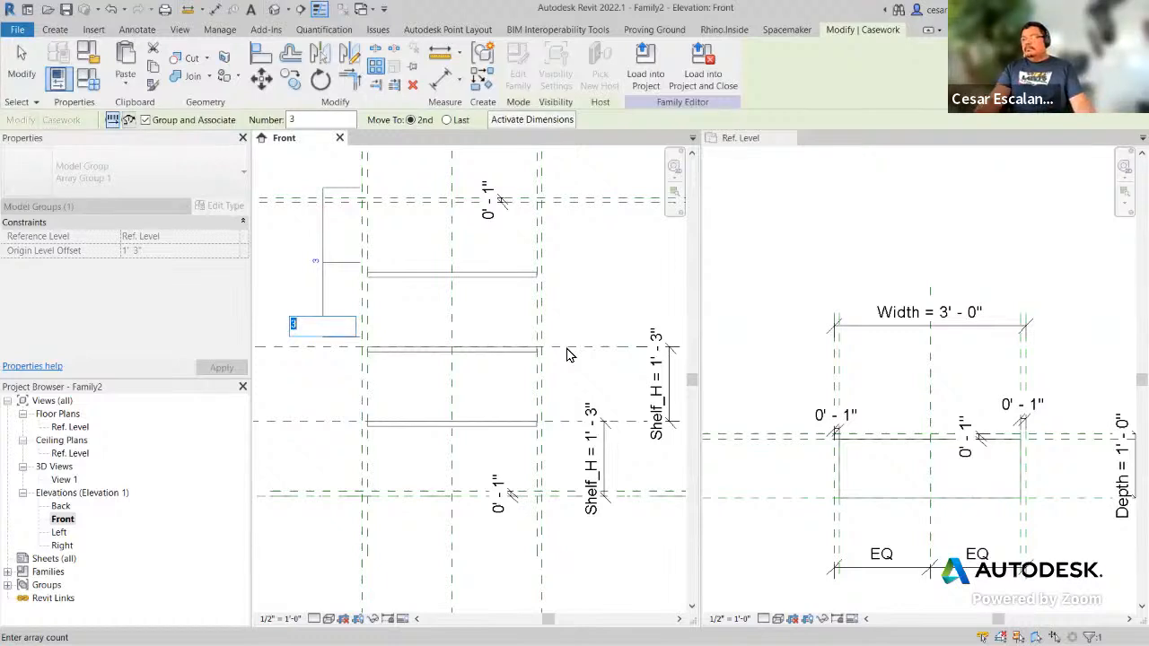
key("Return")
key("Escape")
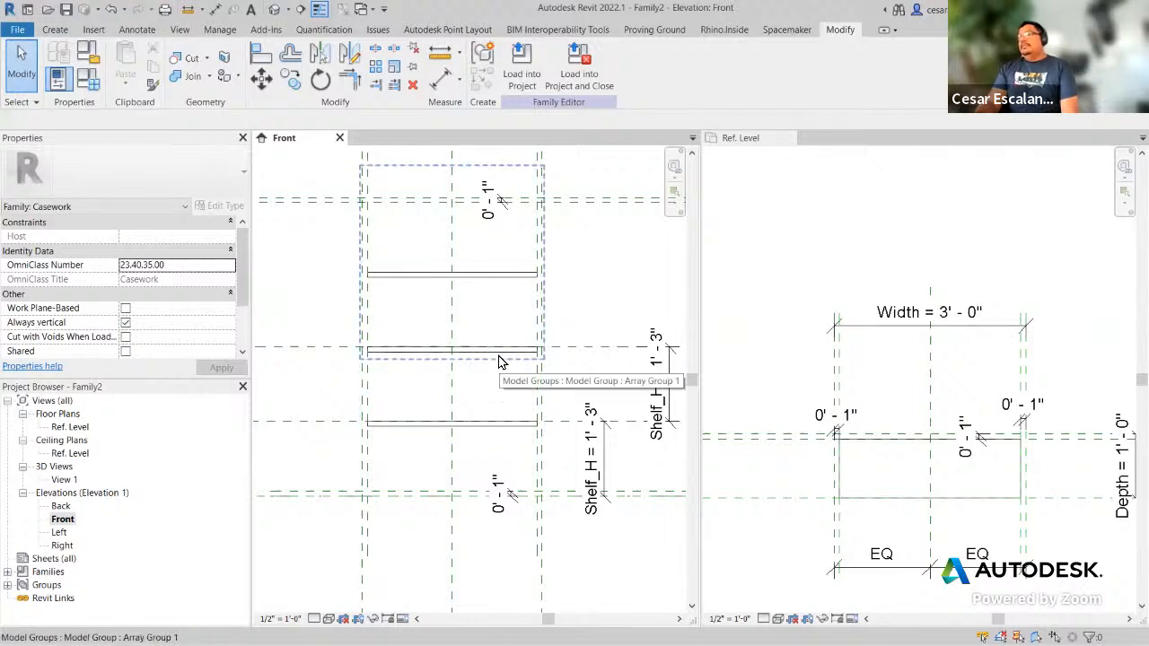
left_click(492, 434)
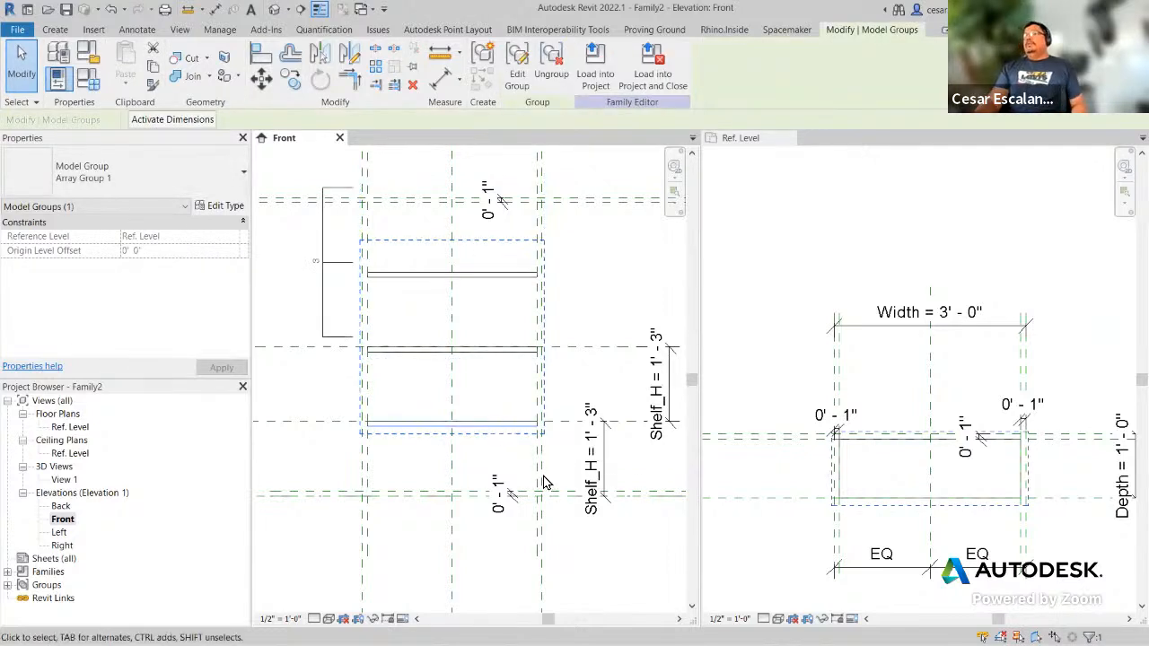
middle_click_drag(604, 560, 625, 580)
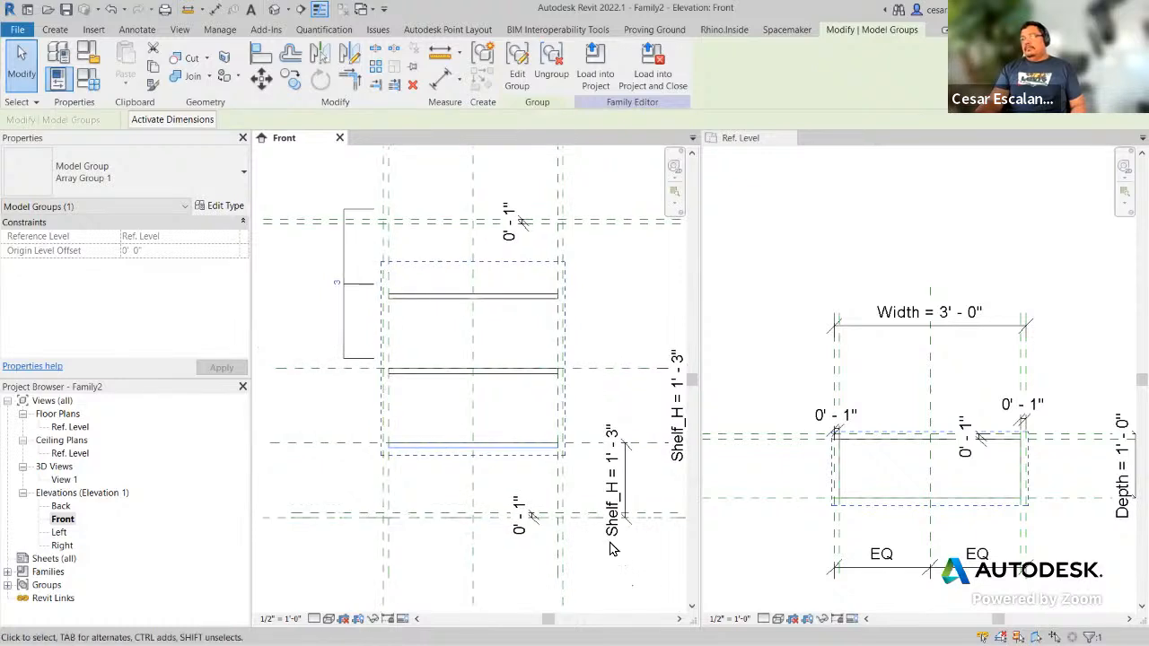
left_click(590, 338)
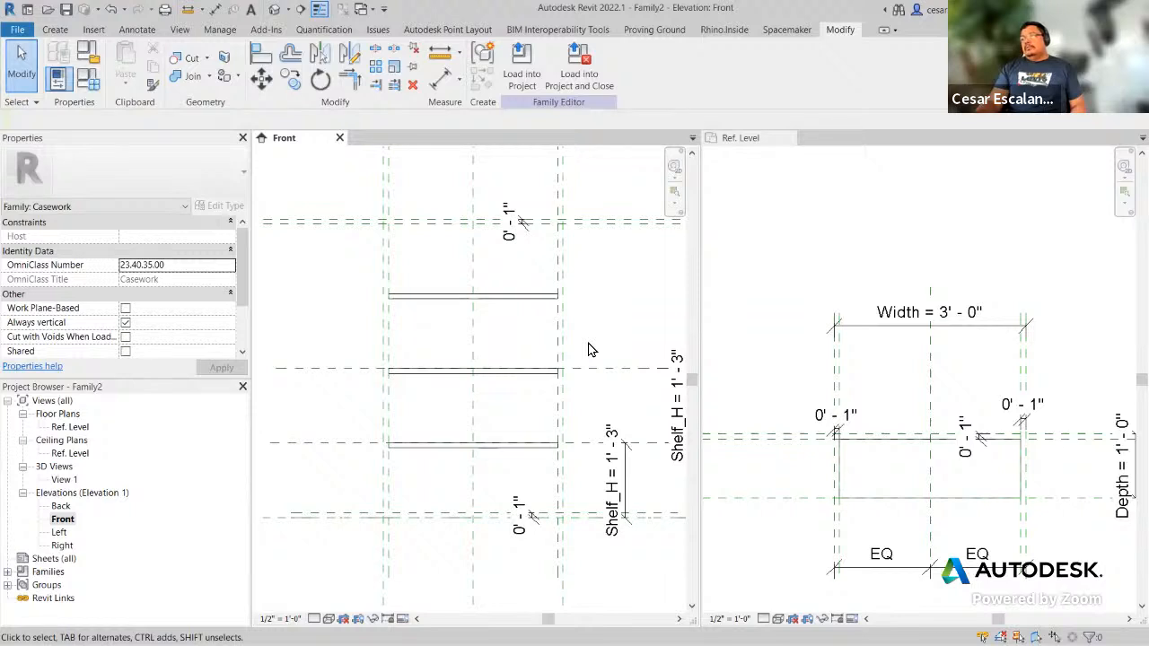
Step: Label the shelf array's count with the nShelves parameter
left_click(528, 452)
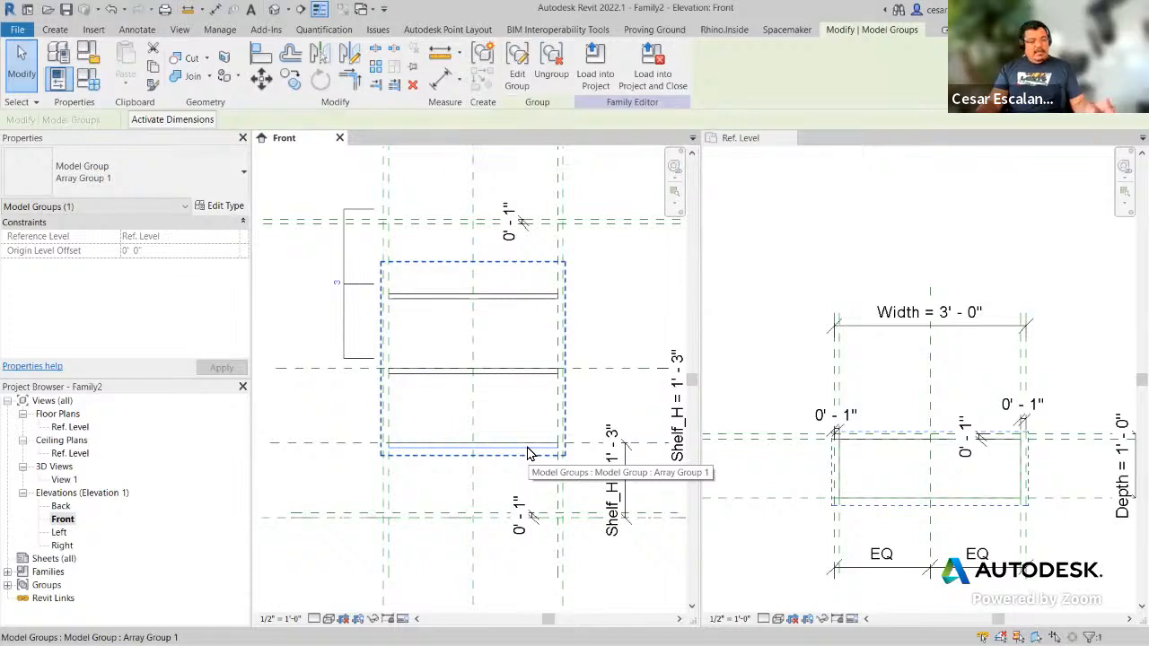
mouse_move(357, 184)
left_mouse_down()
mouse_move(335, 384)
mouse_move(386, 260)
mouse_move(357, 185)
left_mouse_up()
mouse_move(266, 185)
left_mouse_down()
mouse_move(264, 202)
mouse_move(273, 176)
mouse_move(281, 205)
left_mouse_up()
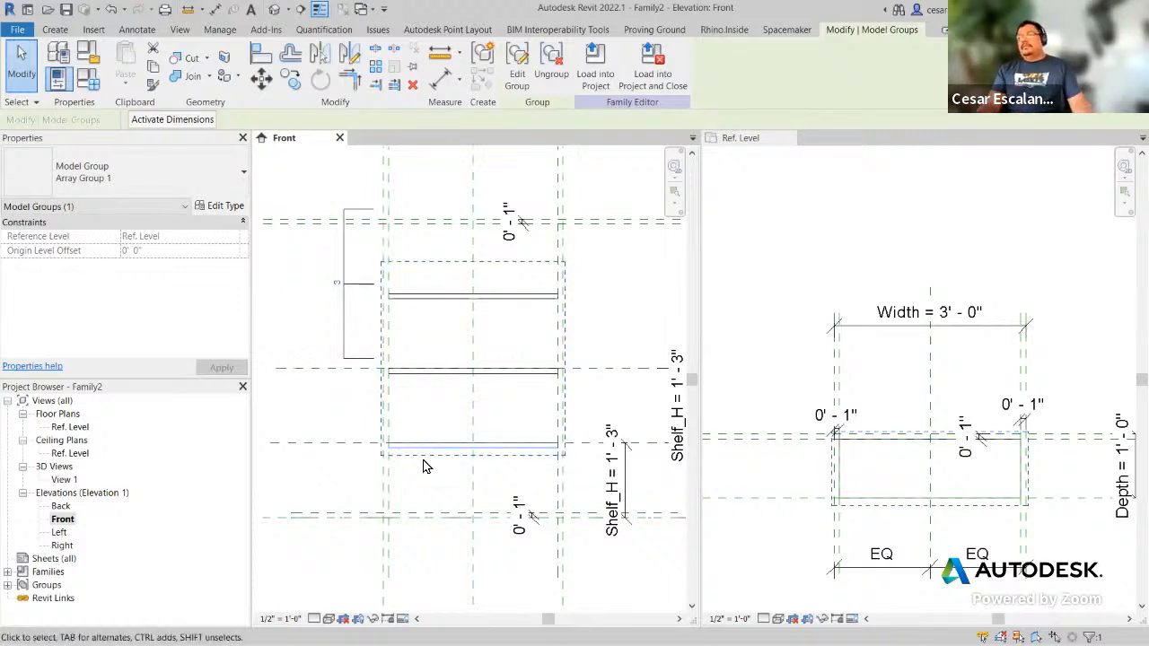
left_click(346, 331)
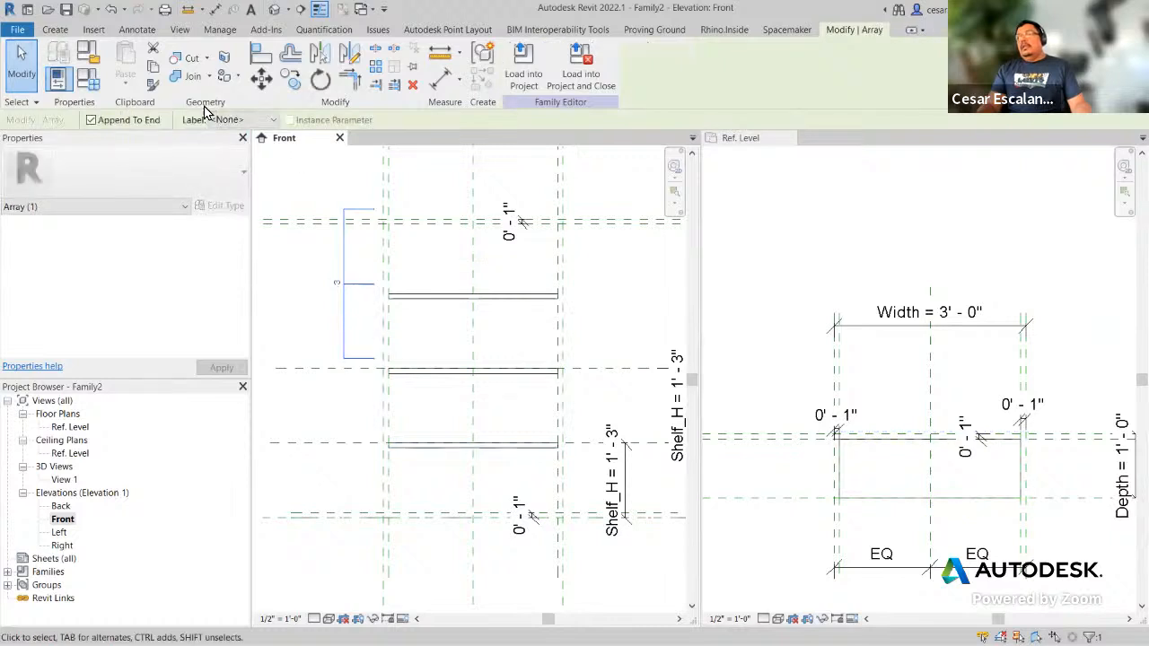
left_click(272, 120)
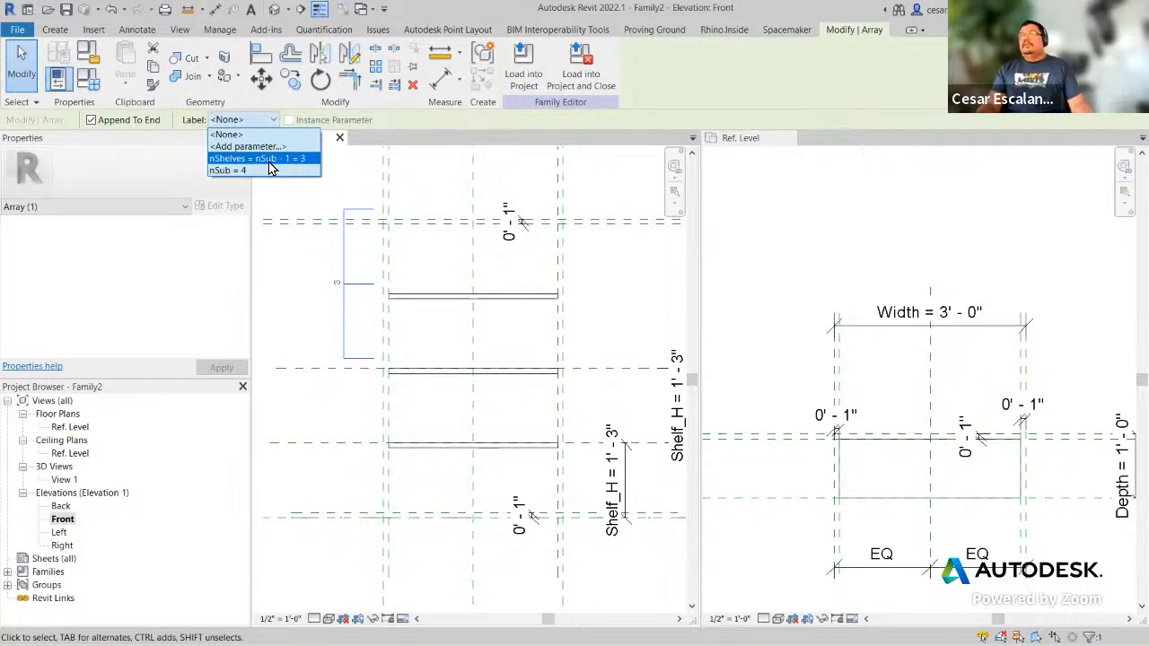
left_click(269, 159)
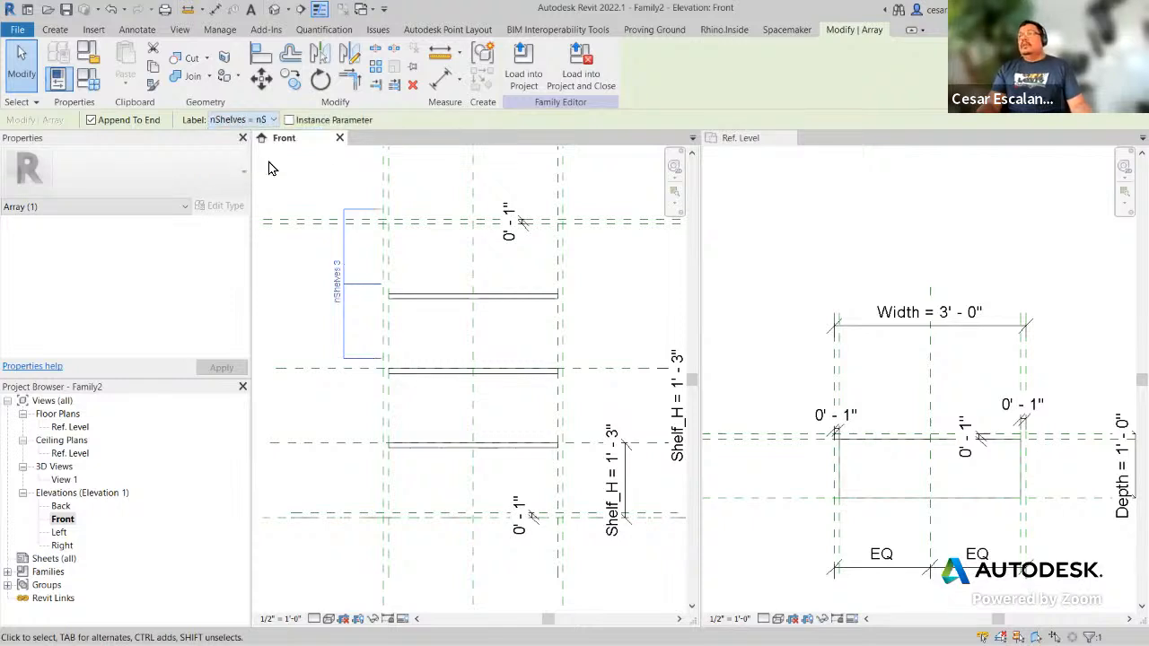
left_click(453, 481)
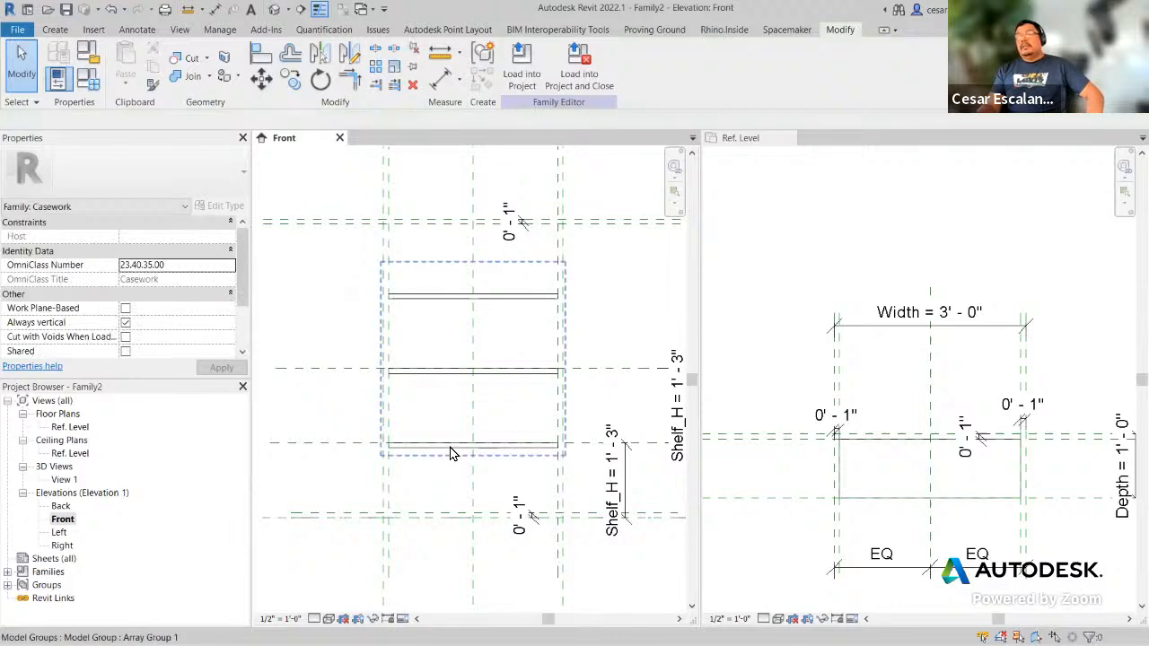
Step: Select the lower shelf groups in the Front elevation, then undo the nShelves label on the array
left_click(452, 453)
left_click_drag(421, 449, 421, 377)
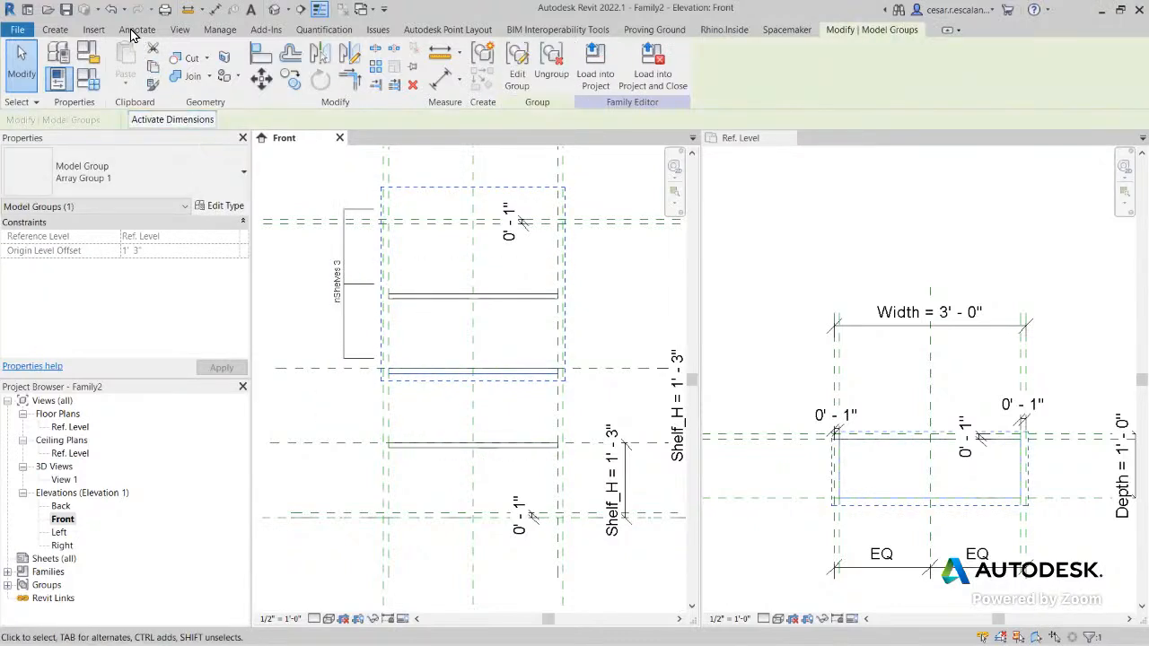
left_click(111, 9)
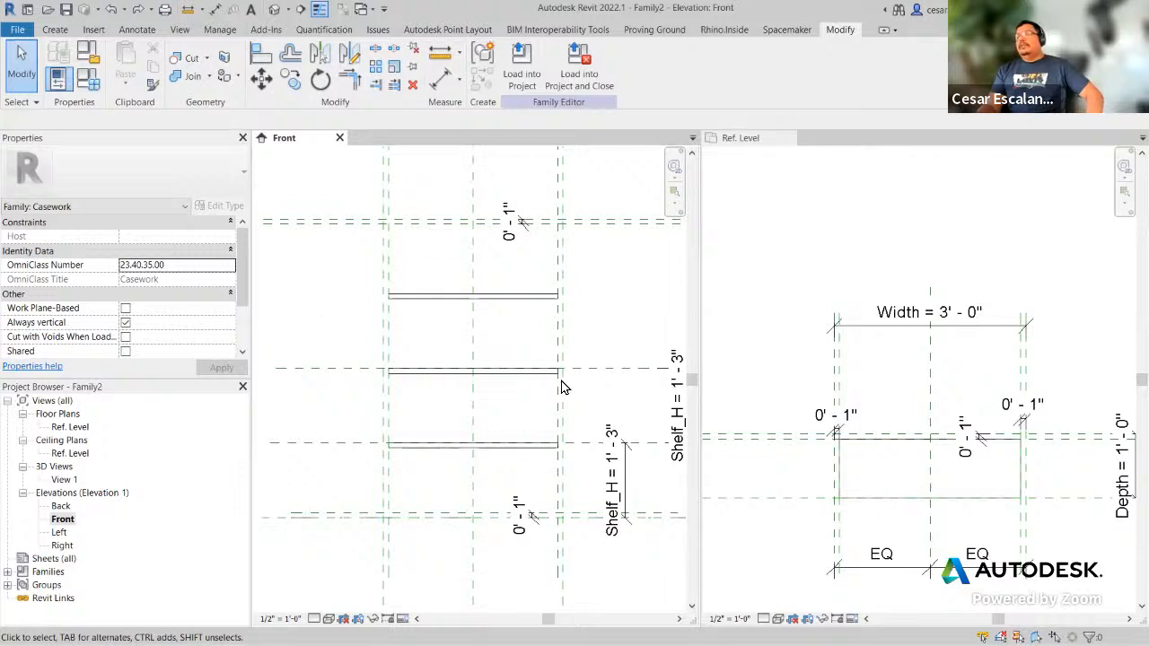
Step: Select the lowest shelf group and set the array count to 4
left_click(517, 454)
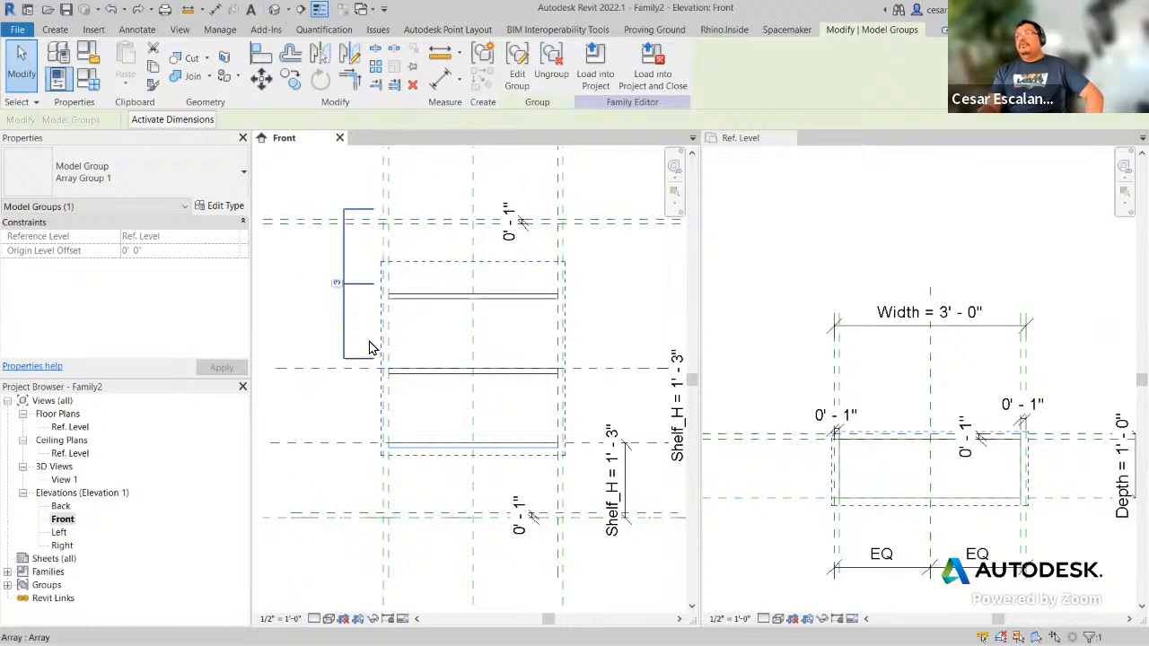
left_click(340, 287)
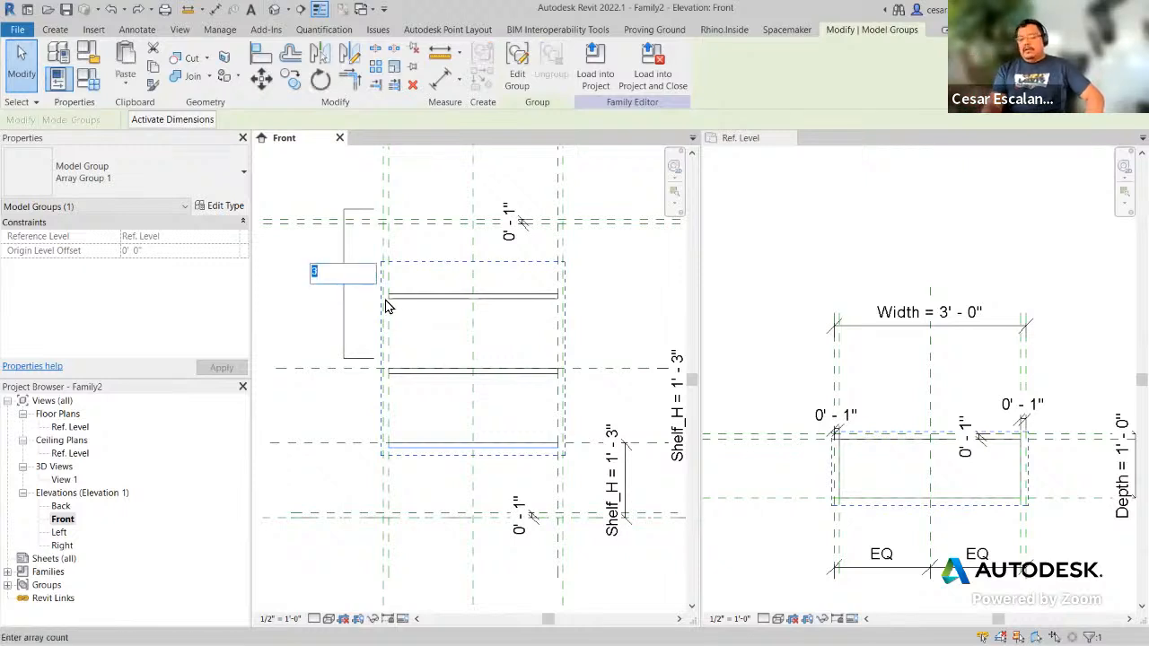
key("Return")
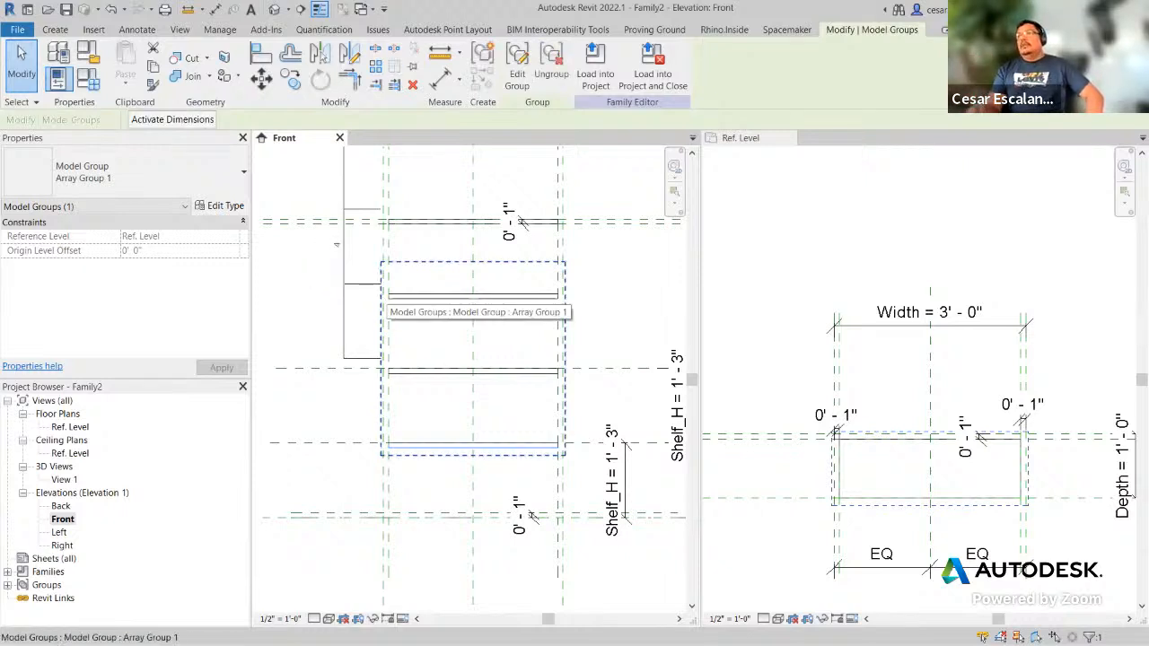
Step: Set the shelf array's count to 5
middle_click_drag(482, 368, 482, 470)
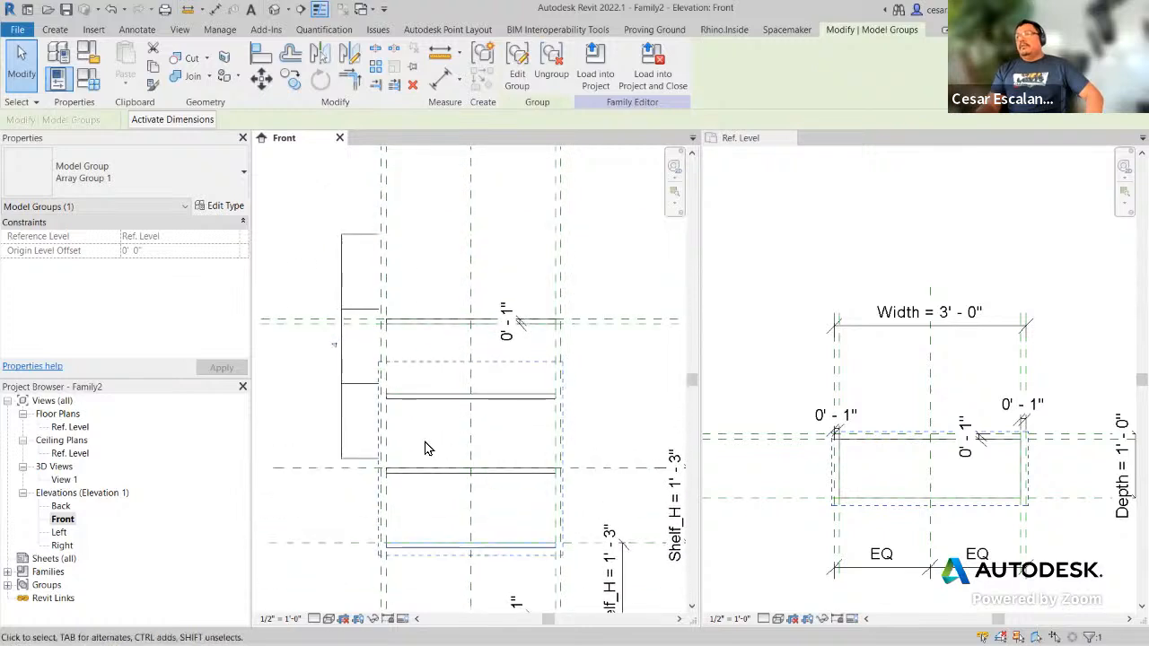
left_click(333, 350)
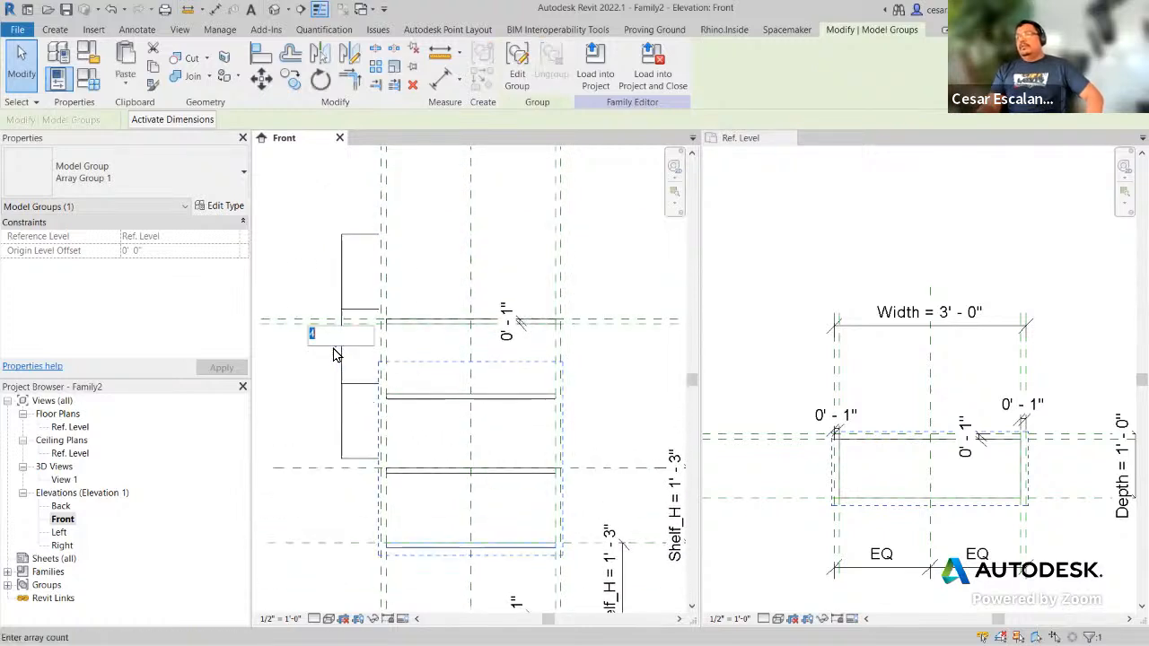
type("5")
key("Return")
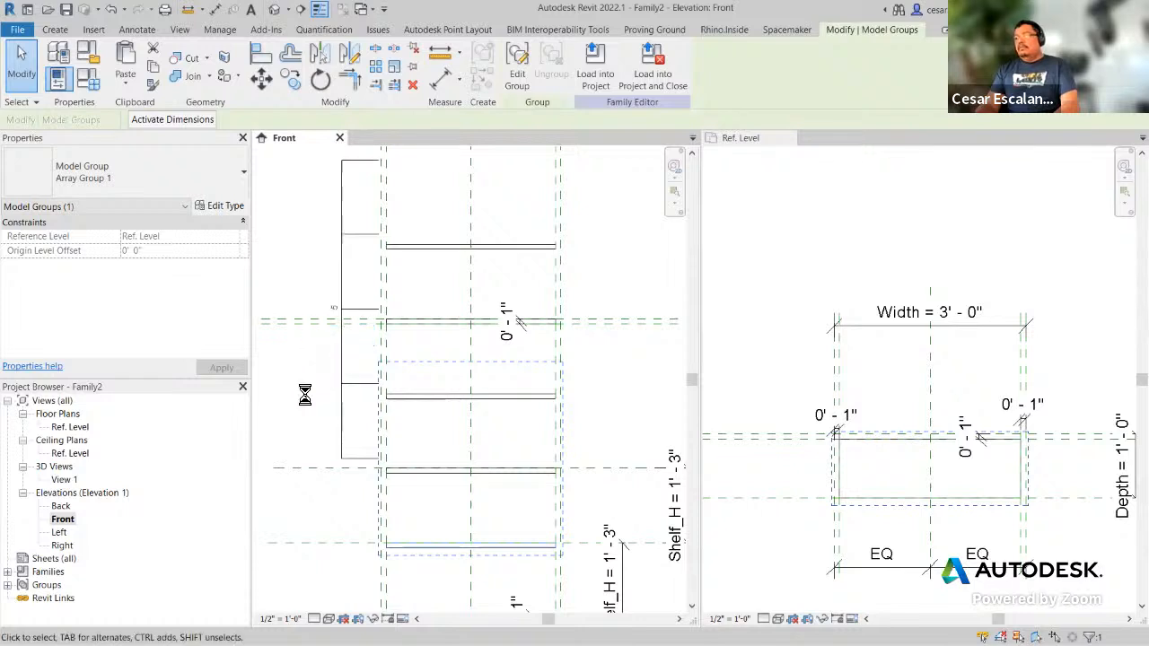
left_click(302, 393)
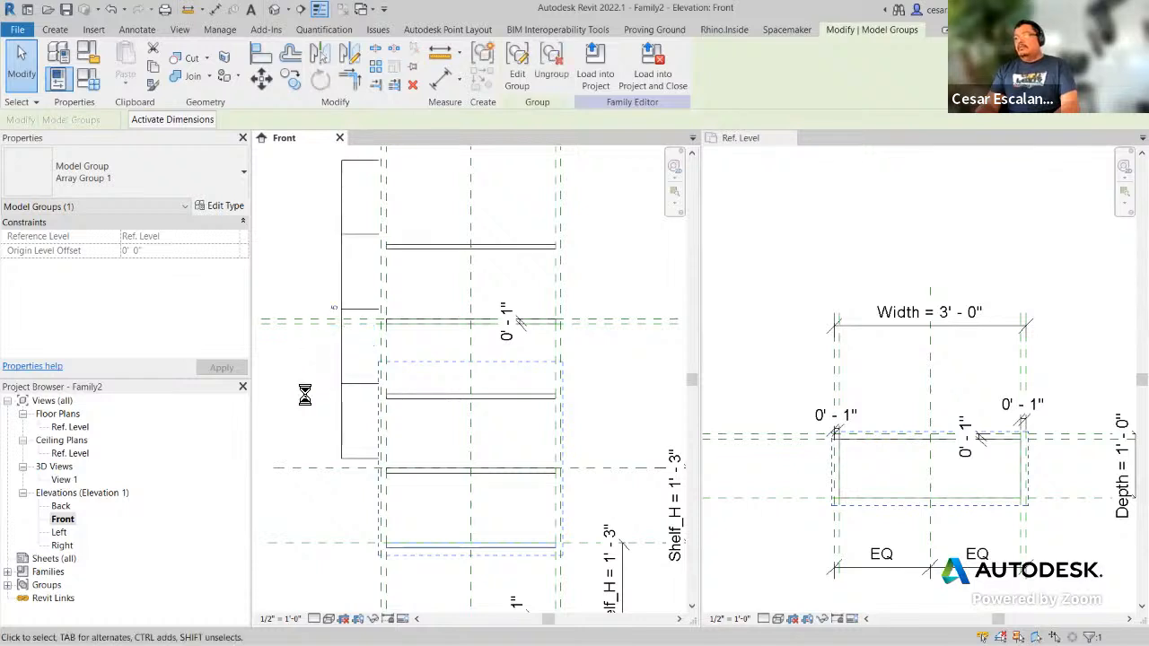
Step: Select the third shelf group from the bottom and set the array count to 3
left_click(418, 403)
left_click(348, 318)
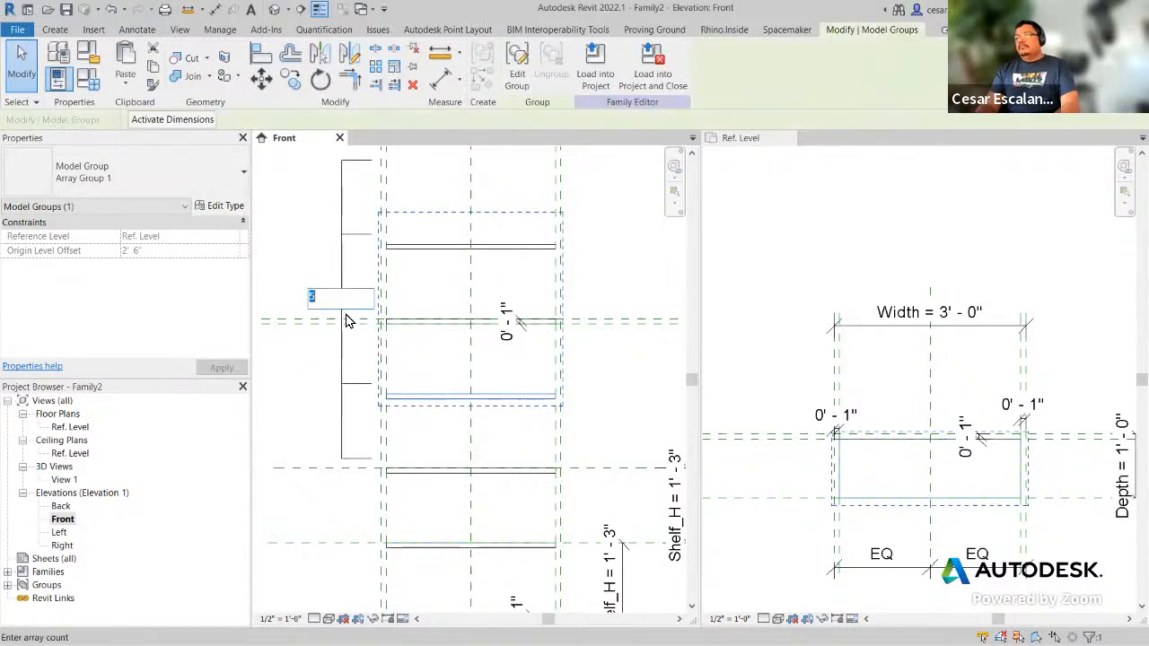
type("3")
key("Return")
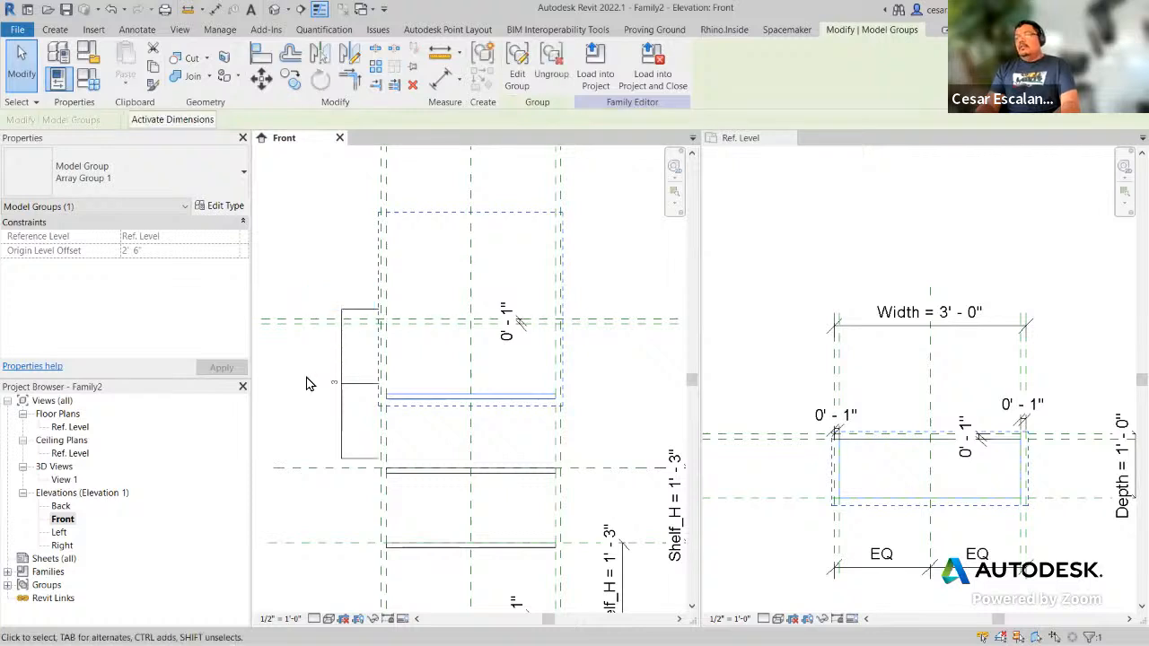
left_click(308, 436)
Step: Select the shelf array and label its count with the nShelves parameter
left_click(436, 474)
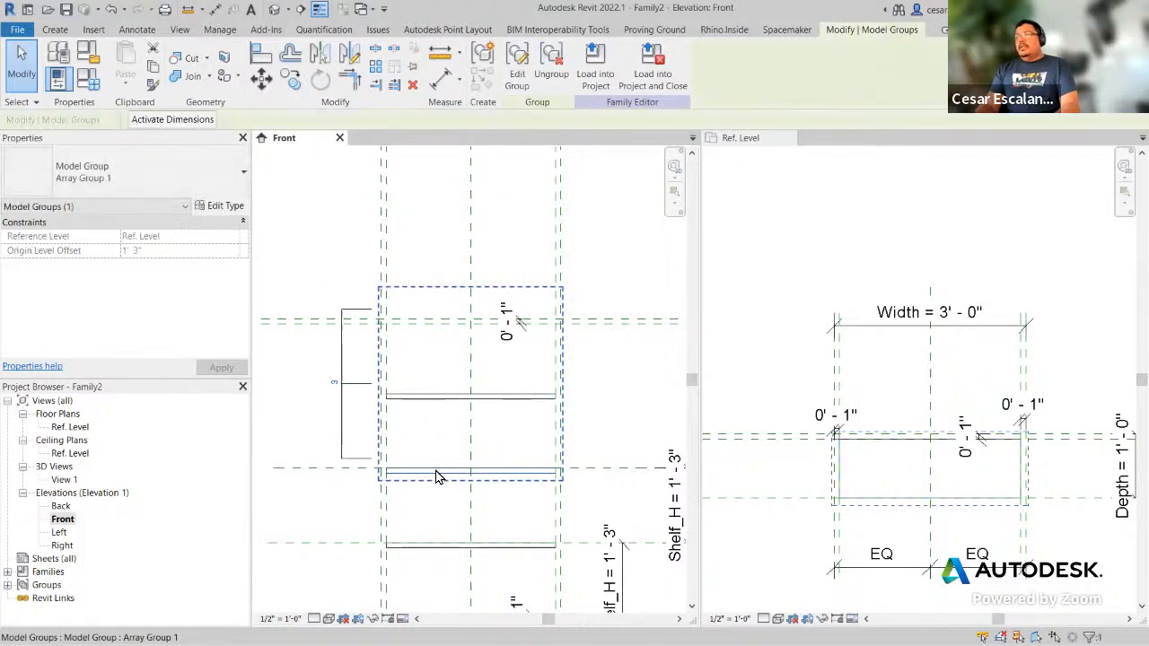
left_click(342, 416)
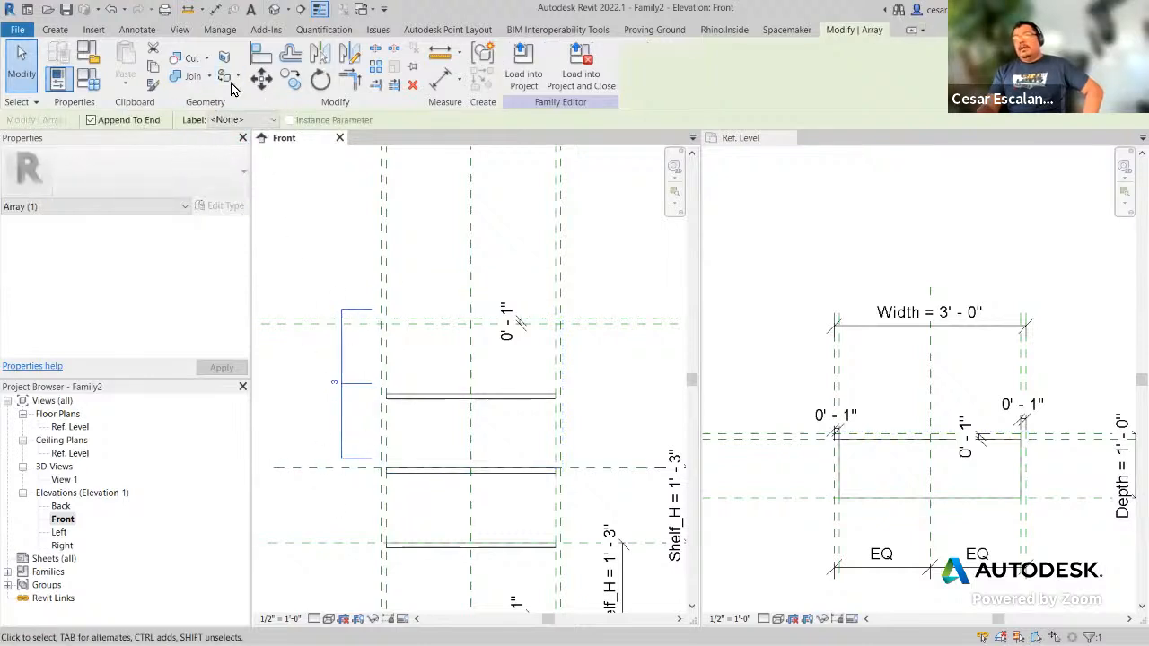
left_click(248, 125)
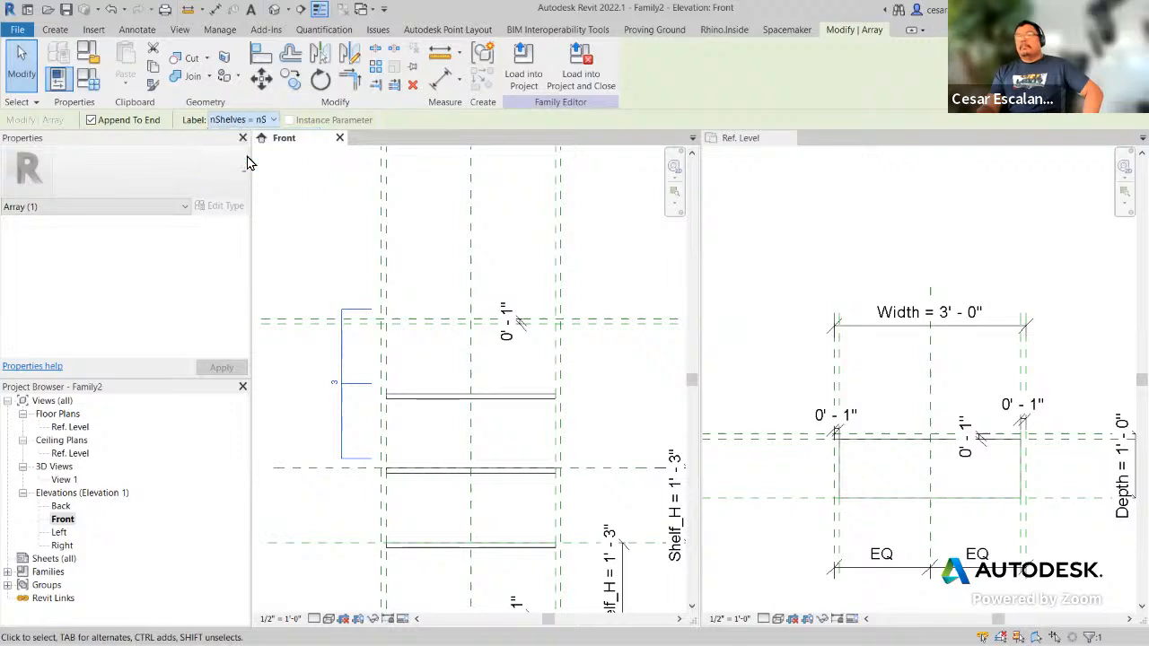
left_click(250, 160)
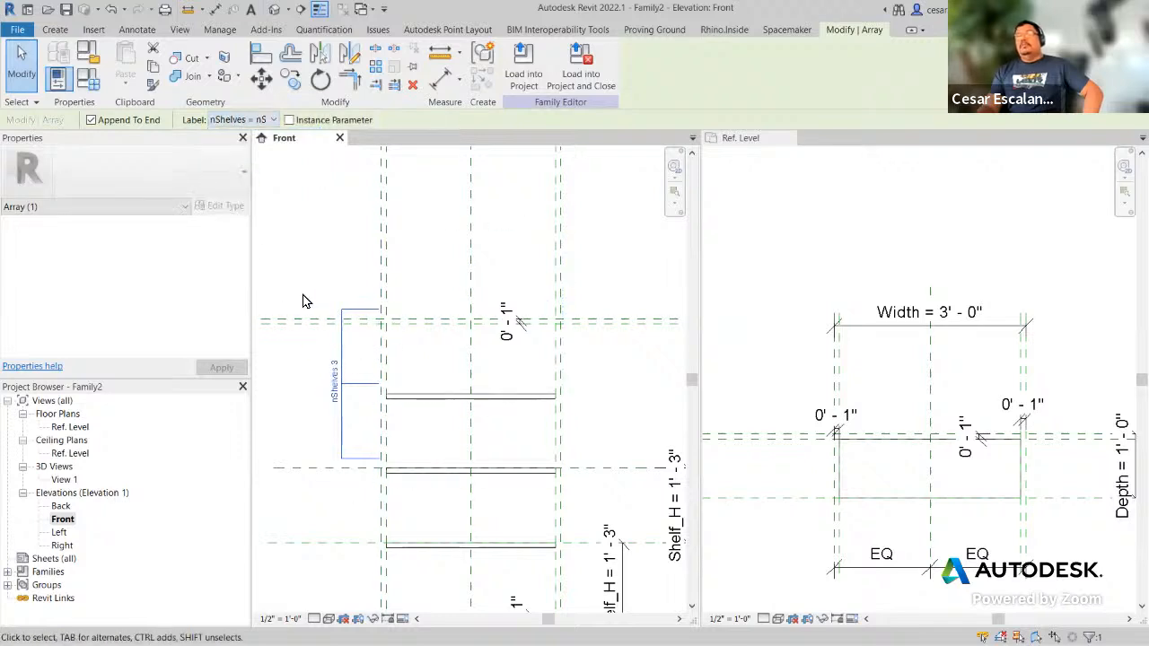
key("Escape")
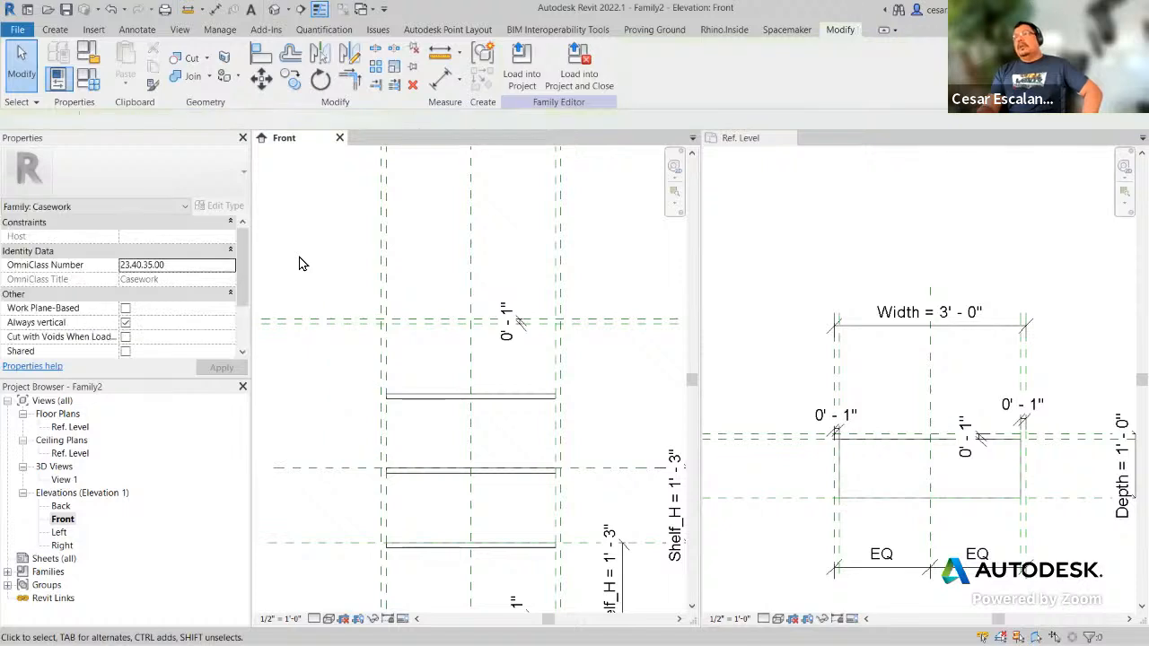
Step: Set nSub to 5 in the family types and apply it to test the shelf array
scroll(300, 257, "down", 1)
middle_click_drag(302, 259, 313, 215)
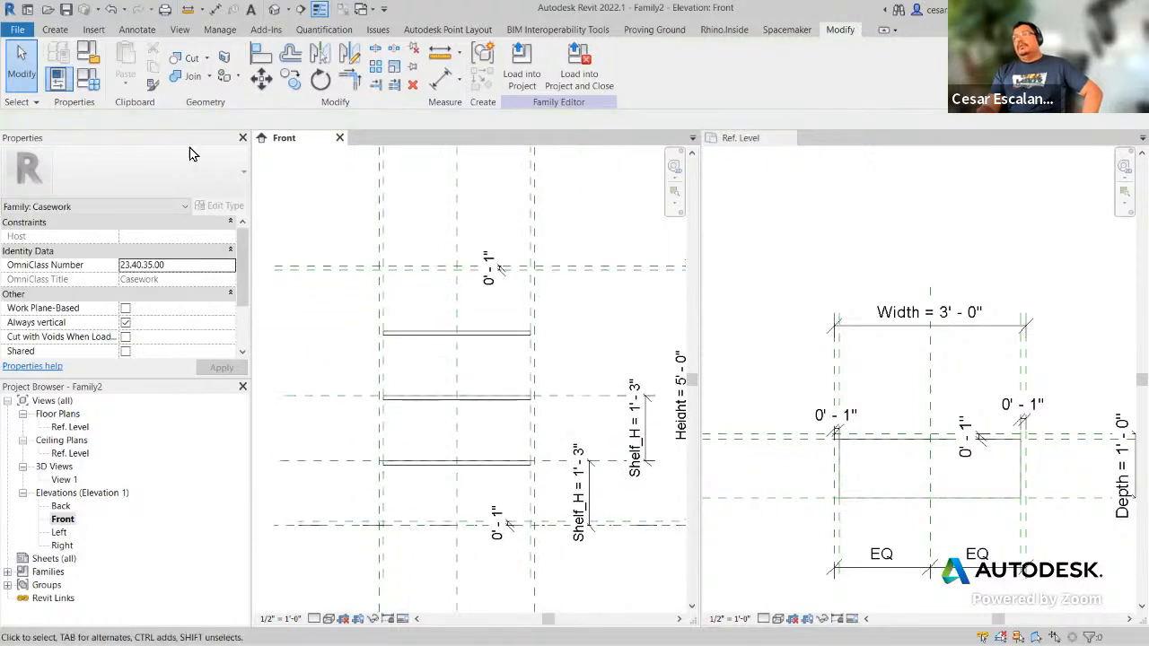
left_click(96, 83)
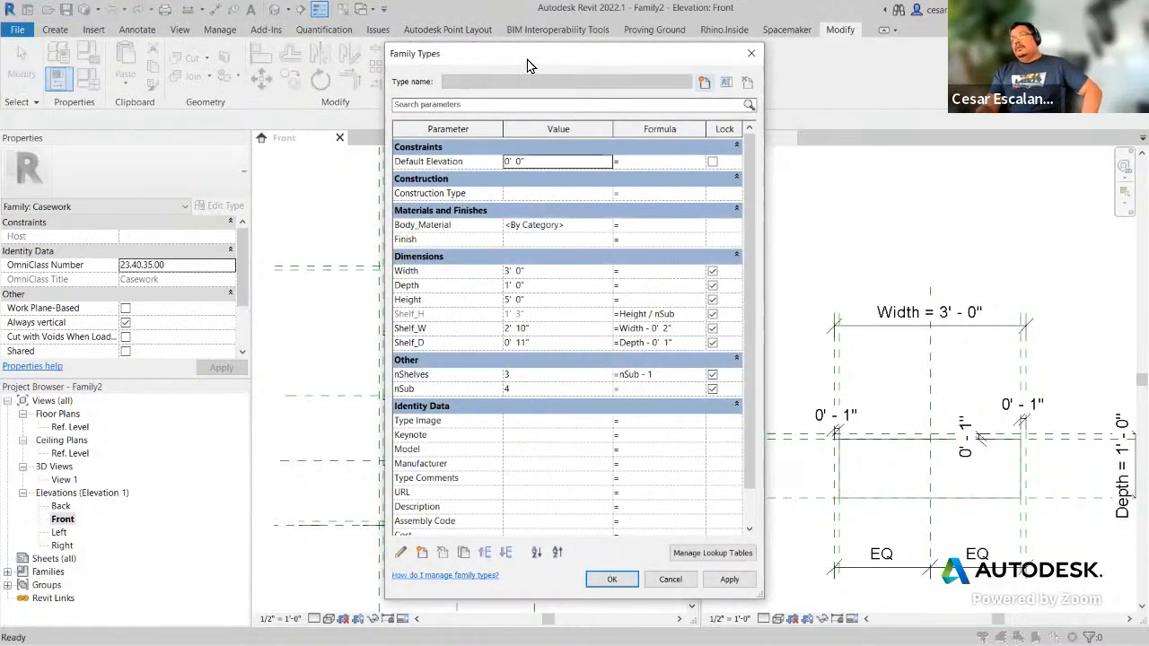
left_click_drag(528, 65, 77, 69)
left_click(74, 395)
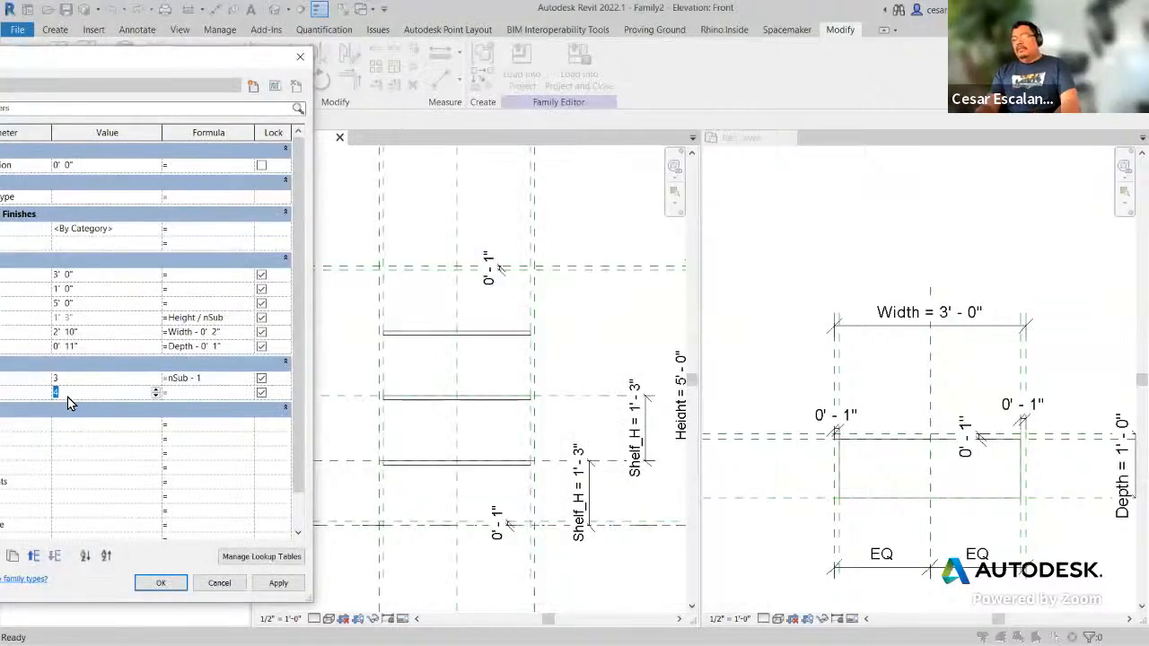
type("5")
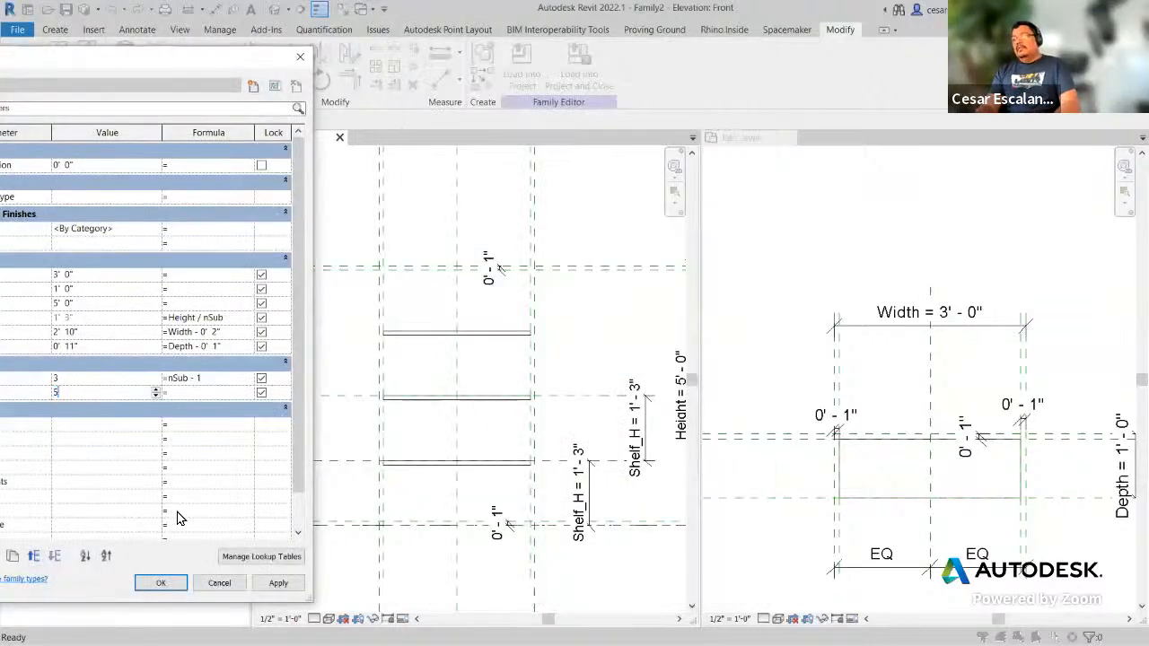
left_click(278, 584)
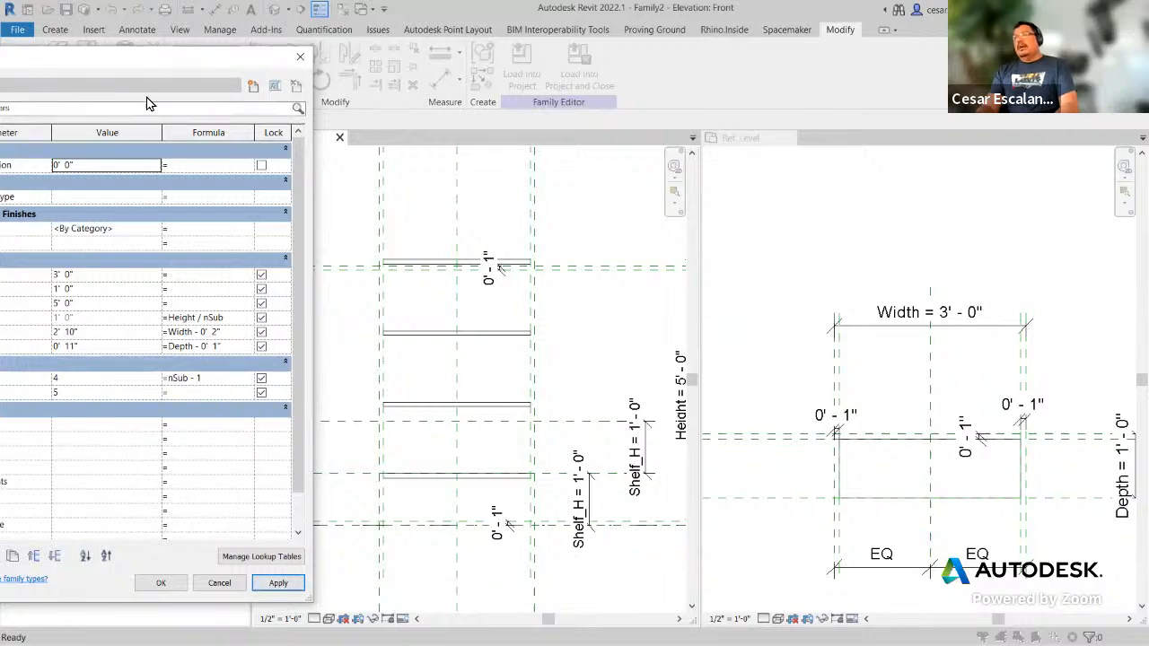
Step: Set nSub to 4 in the family types, apply it and accept the parameters
left_click_drag(152, 63, 98, 63)
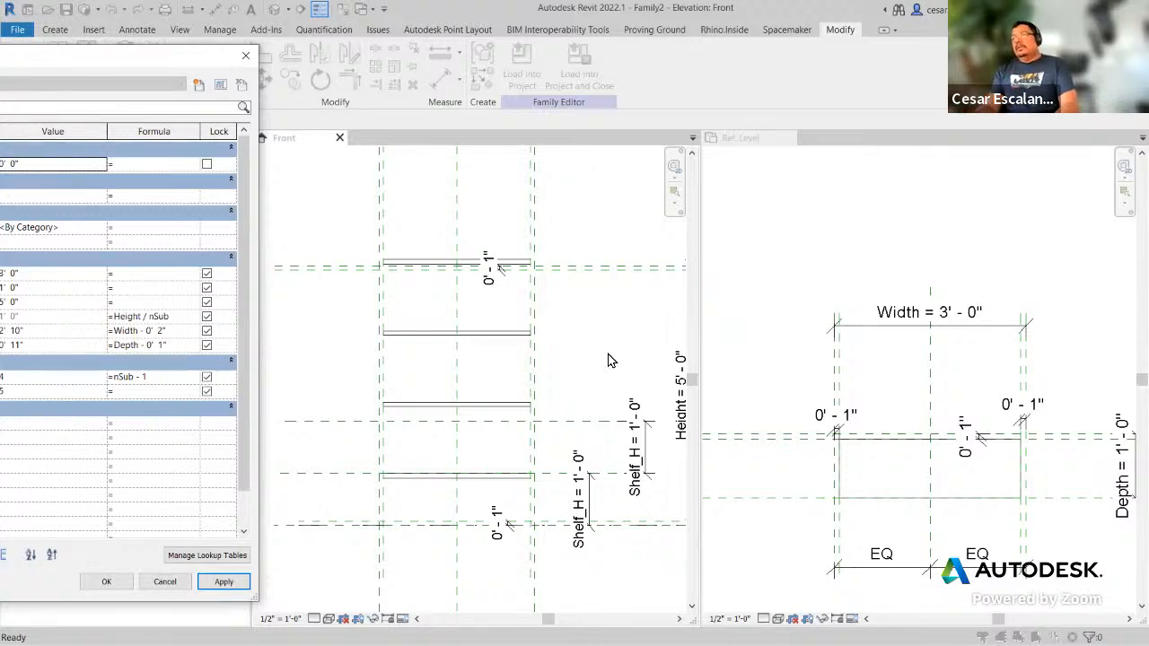
left_click_drag(222, 70, 350, 44)
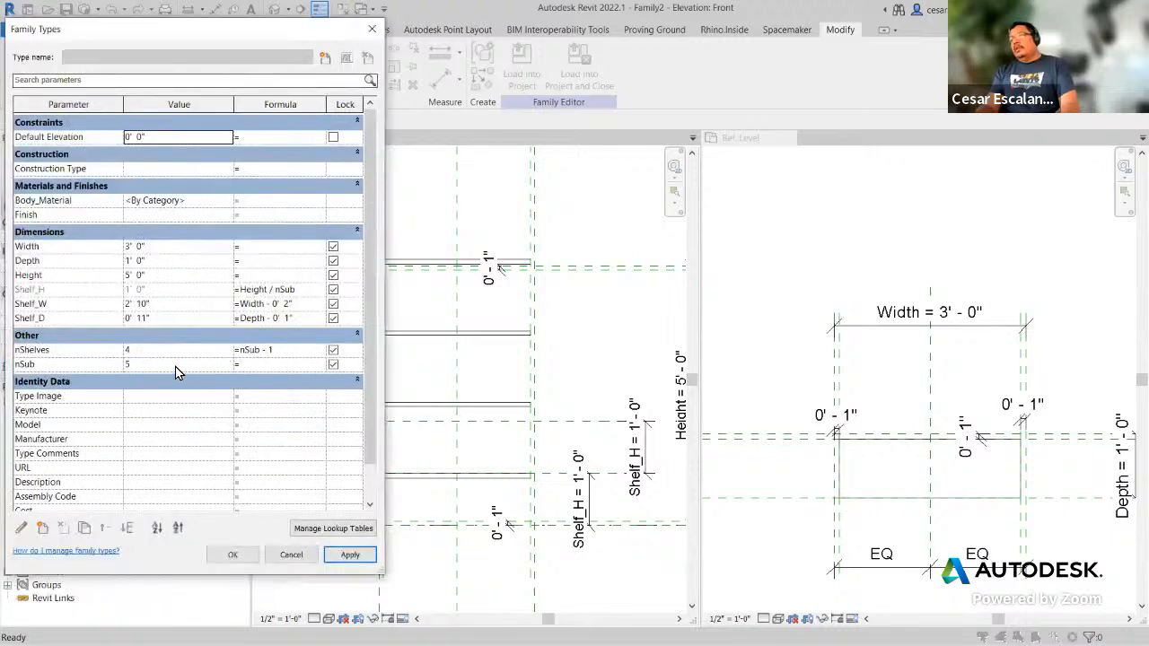
left_click(149, 365)
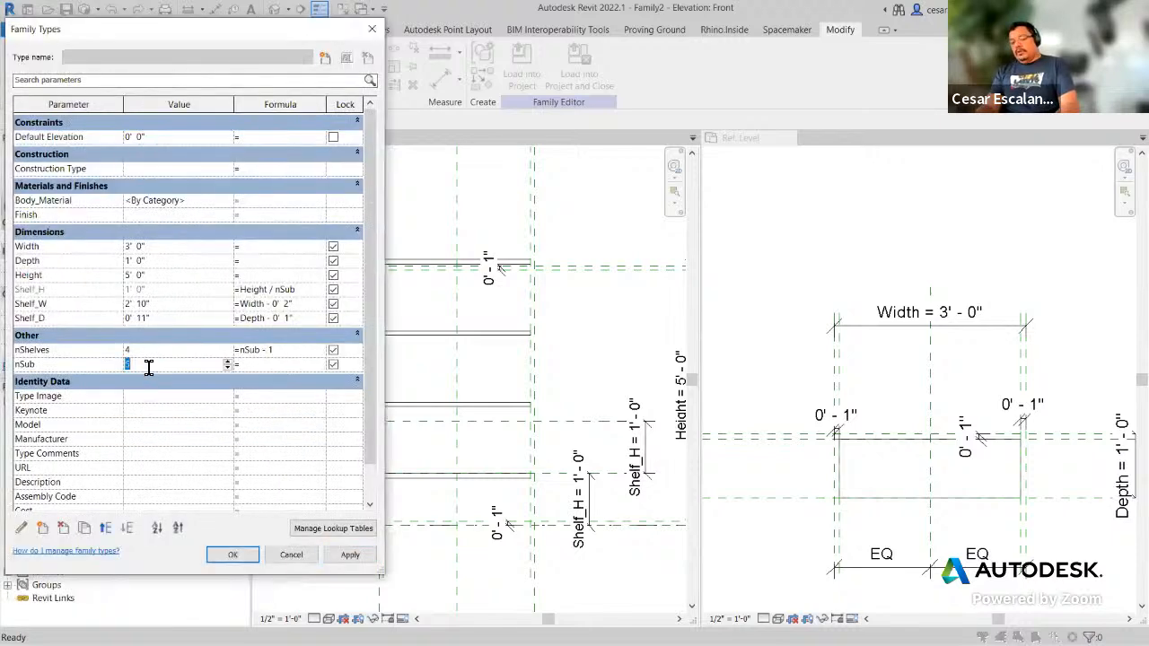
type("4")
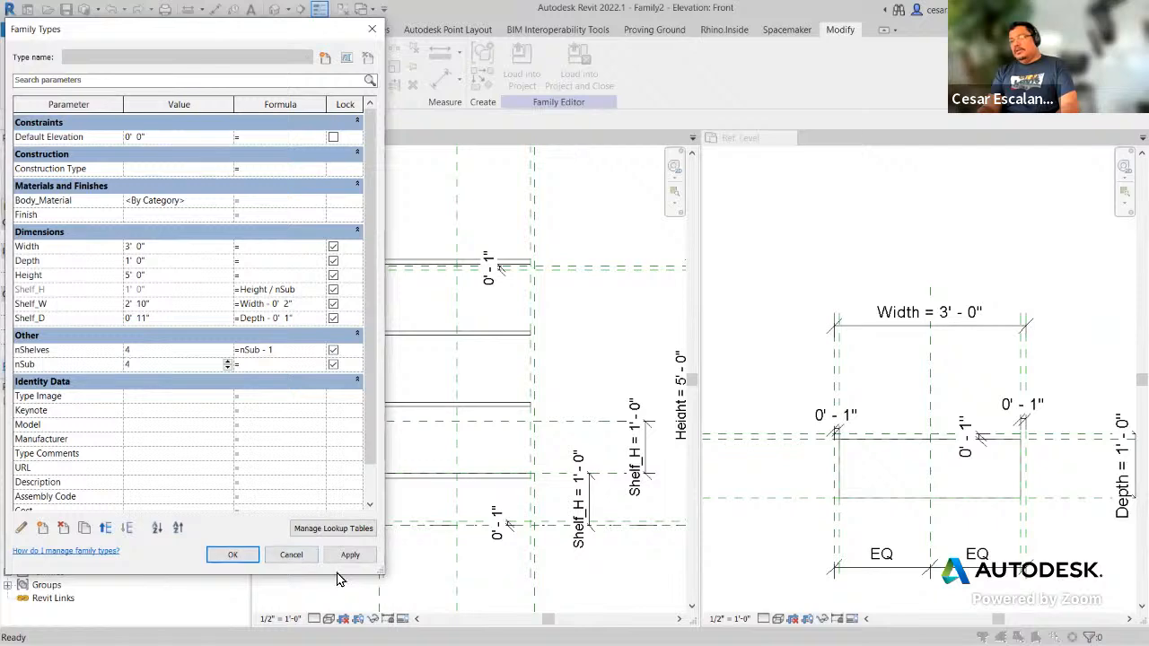
left_click(348, 557)
left_click(232, 555)
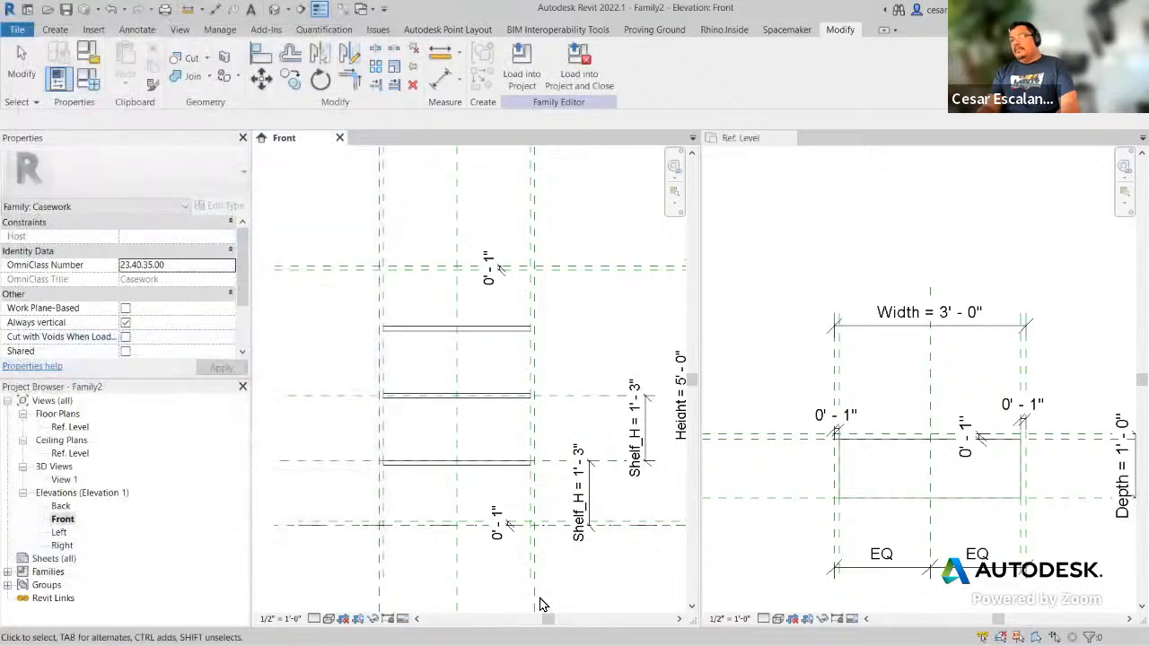
Step: Align the middle shelf's top reference with the Second_Shelf reference plane in the Front elevation
scroll(522, 556, "up", 2)
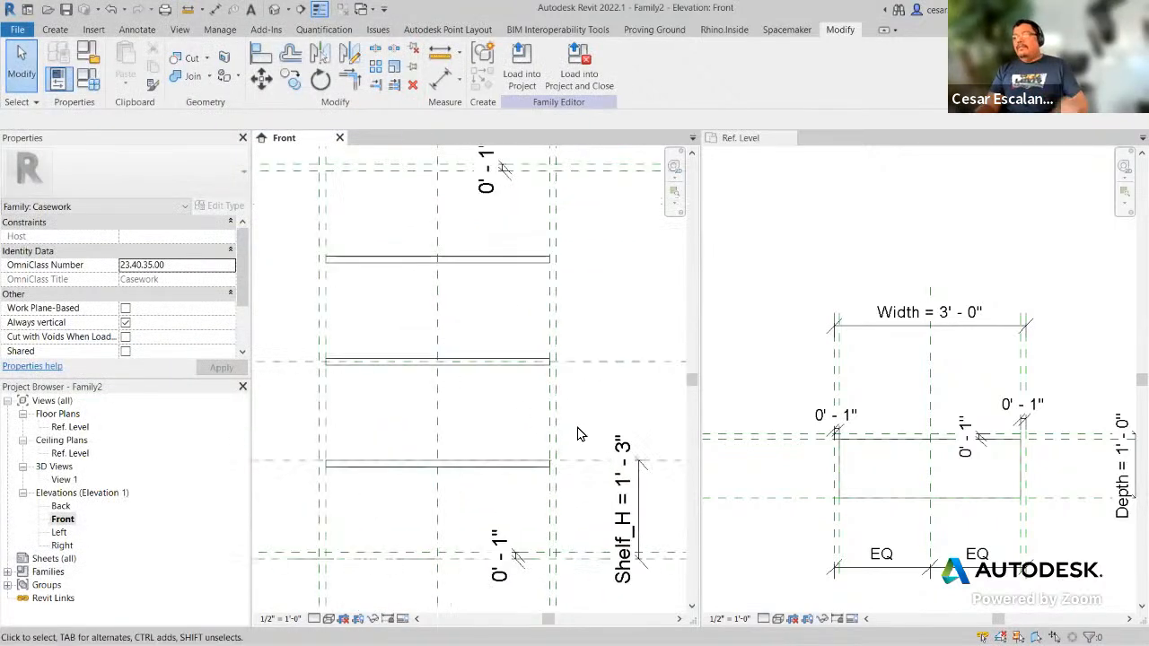
scroll(529, 355, "up", 2)
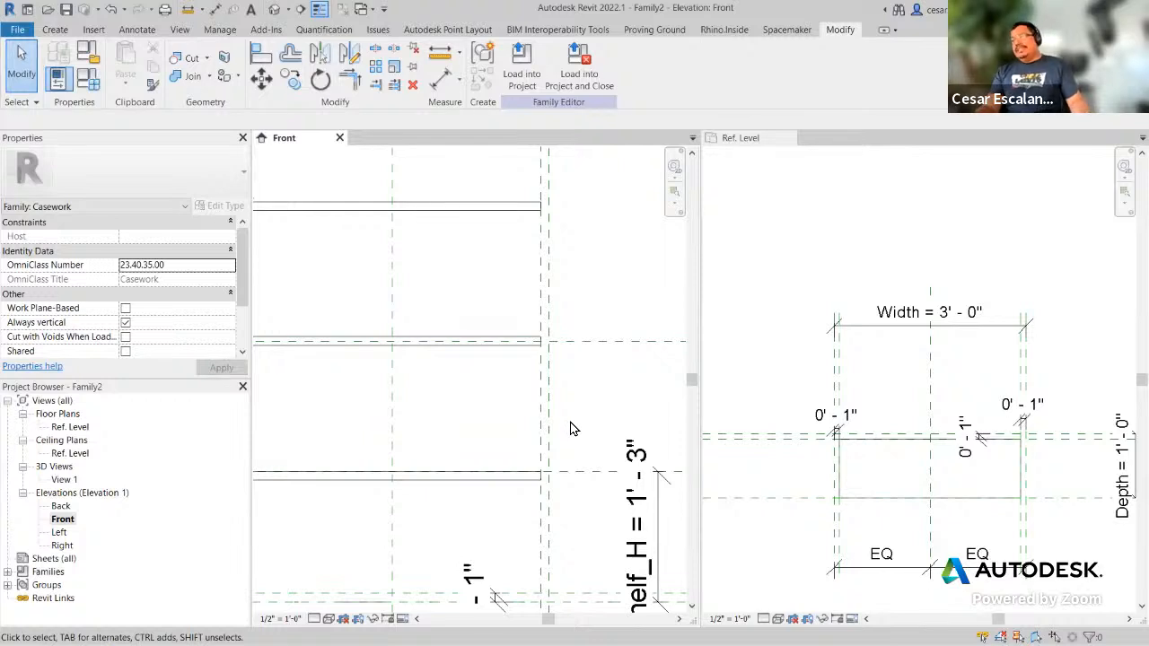
middle_click_drag(578, 421, 406, 451)
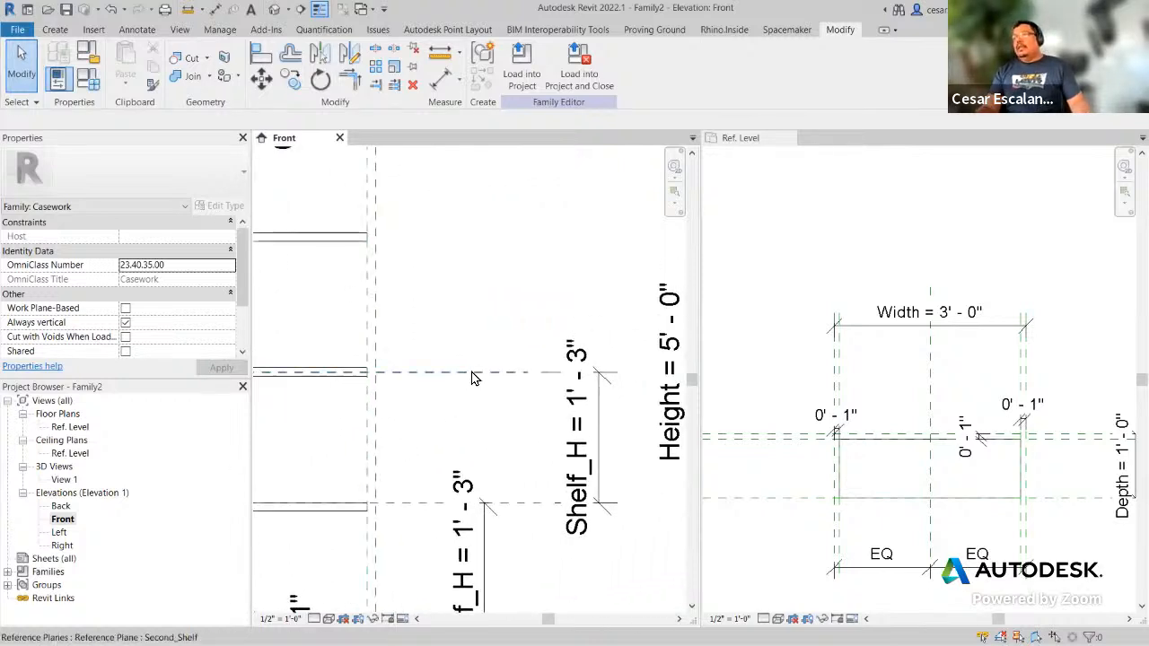
middle_click_drag(457, 423, 600, 423)
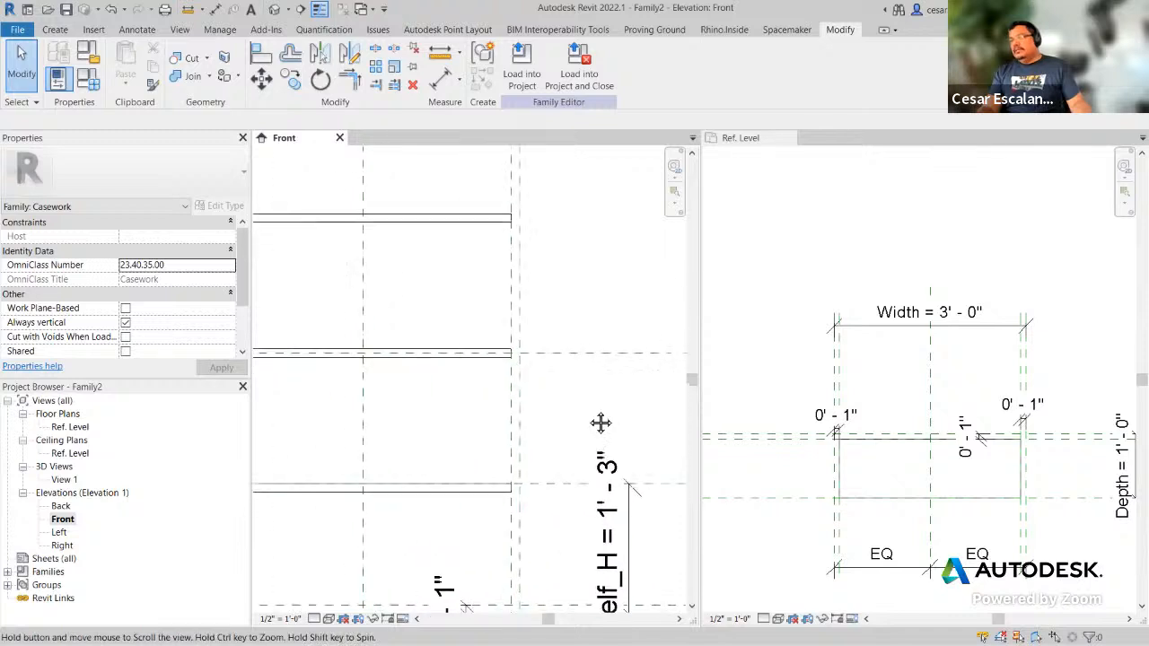
scroll(593, 424, "down", 2)
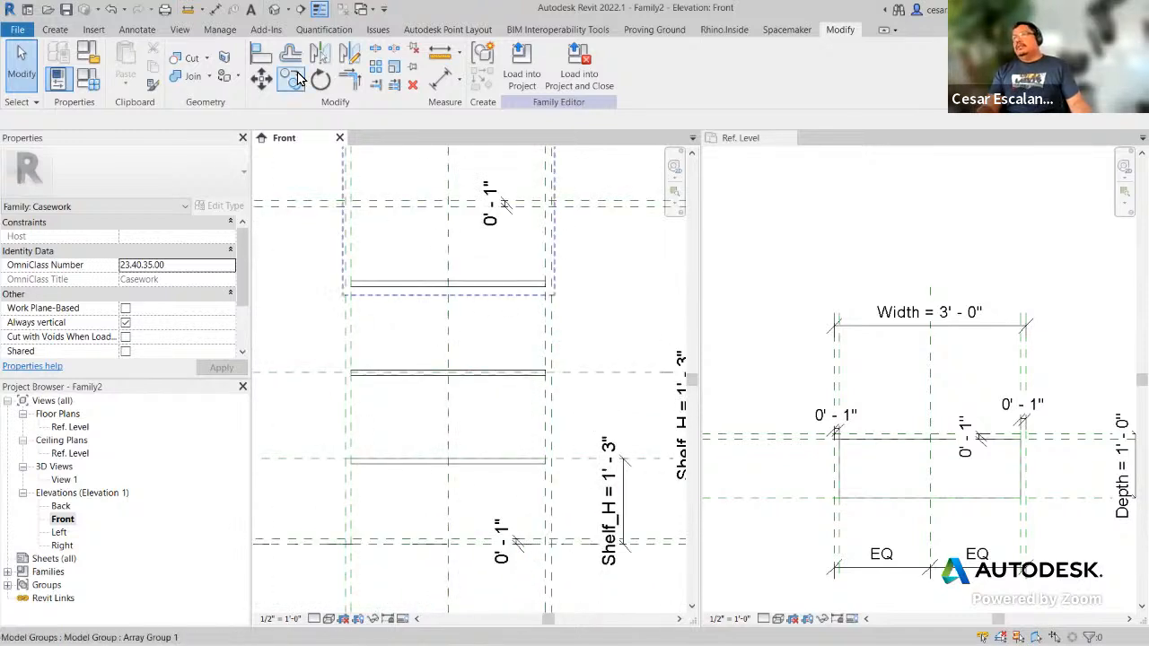
left_click(262, 55)
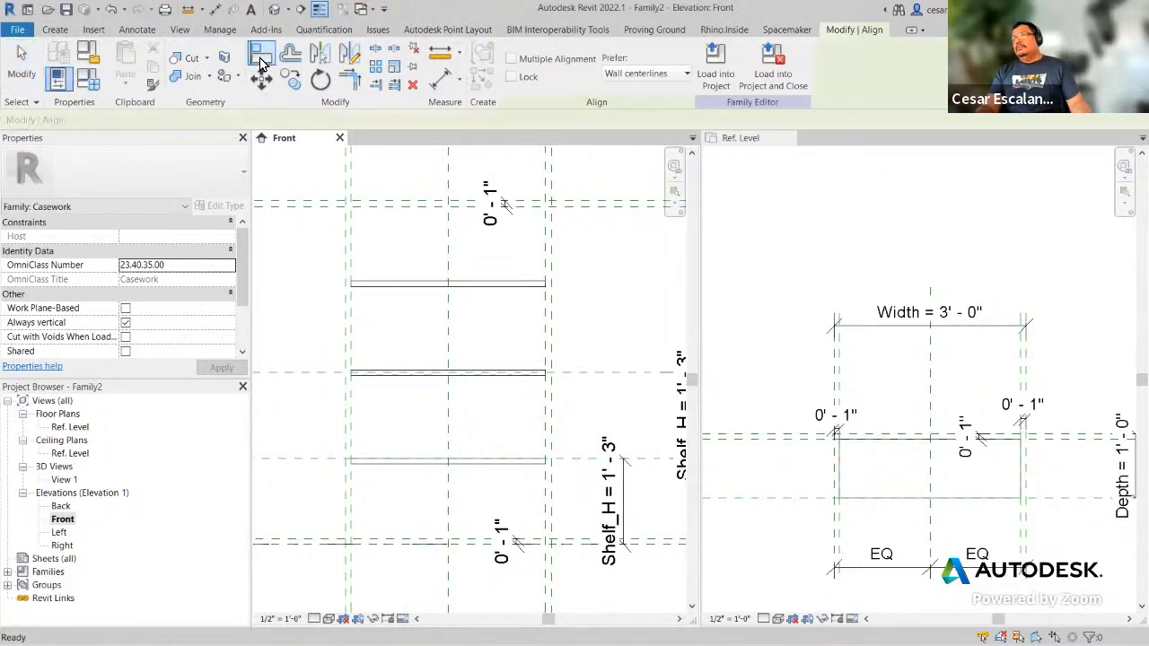
left_click(572, 373)
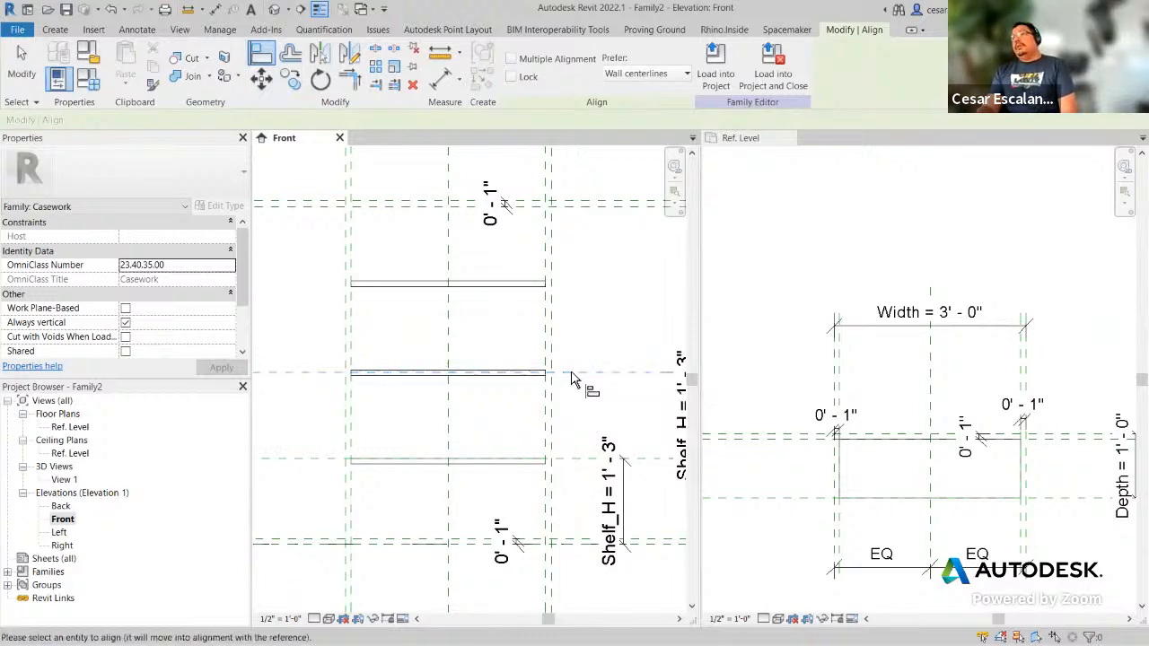
scroll(544, 411, "up", 3)
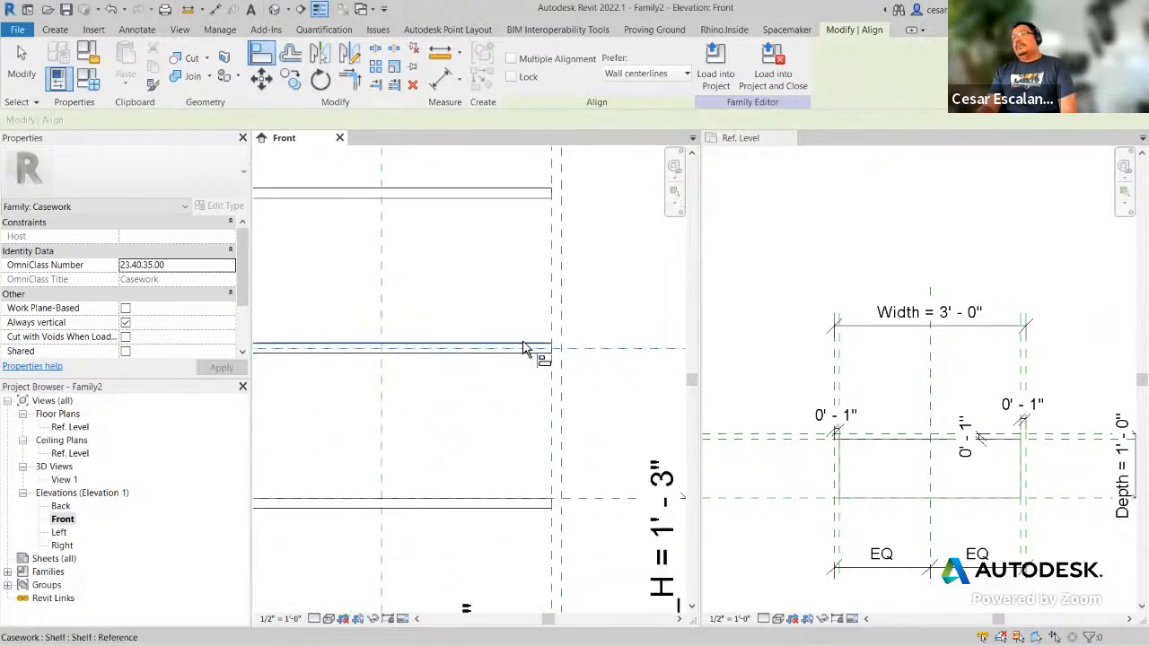
left_click(524, 350)
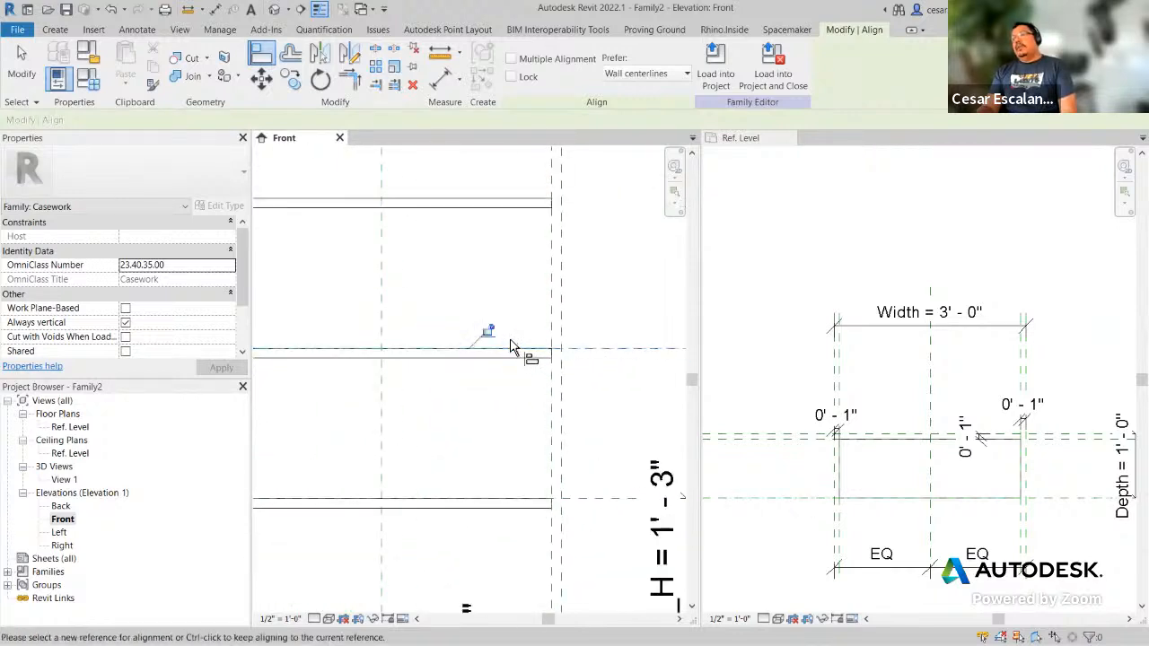
scroll(550, 435, "down", 4)
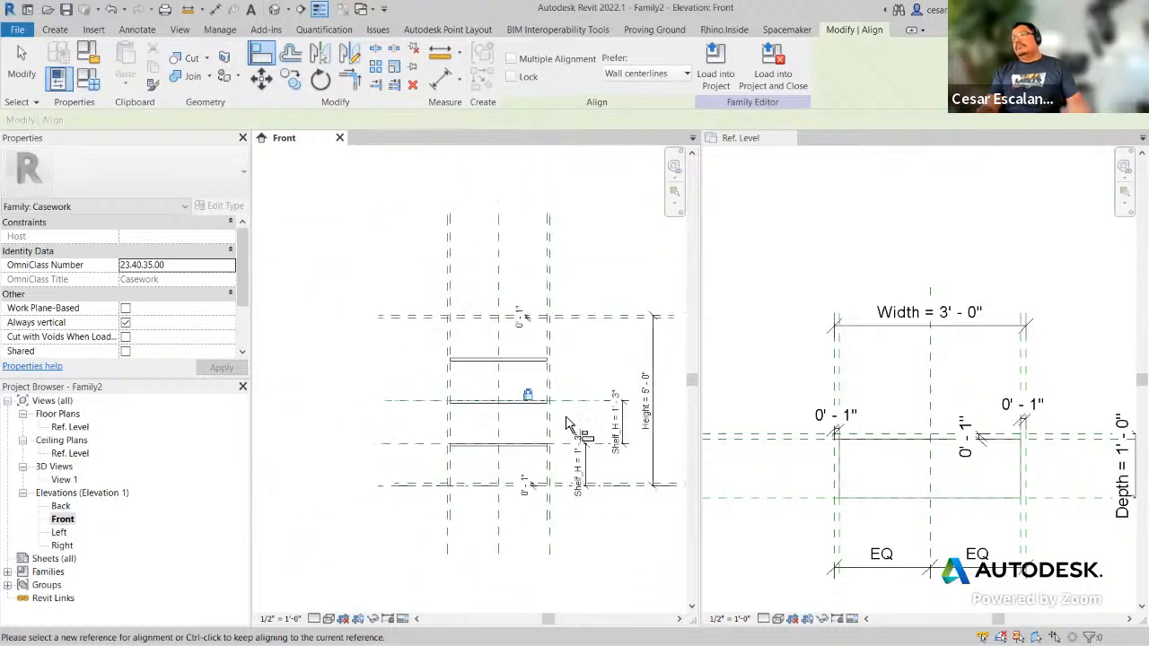
key("Escape")
key("Escape")
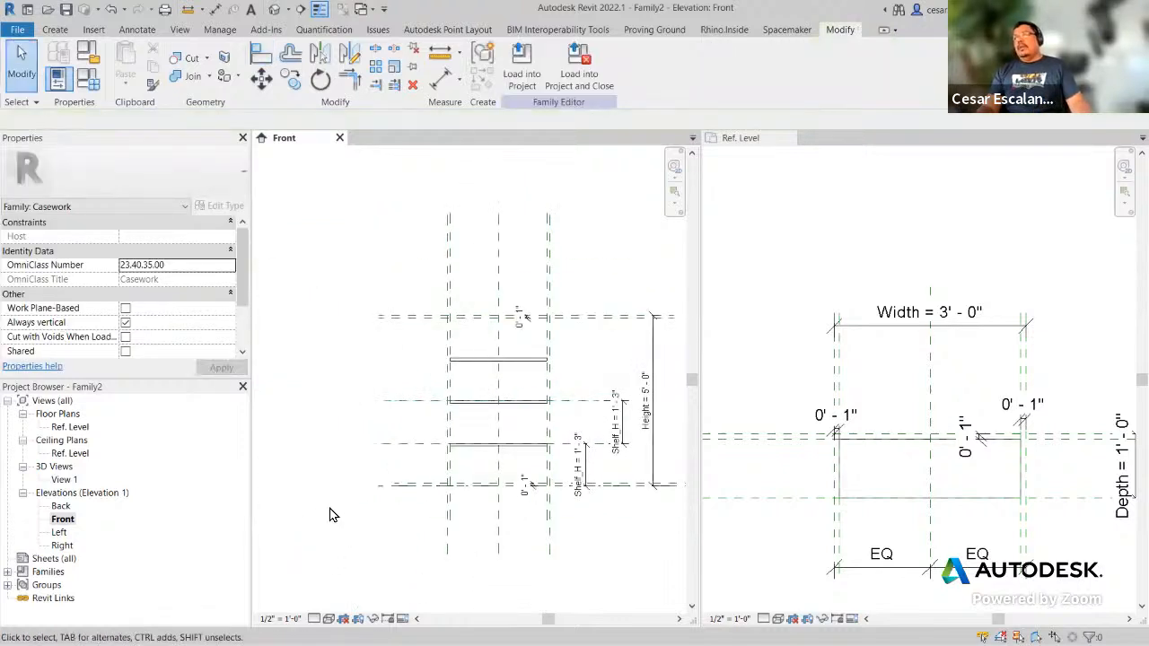
Step: Align the middle shelf's top reference with the Second_Shelf reference plane again and lock the alignment
scroll(522, 429, "up", 4)
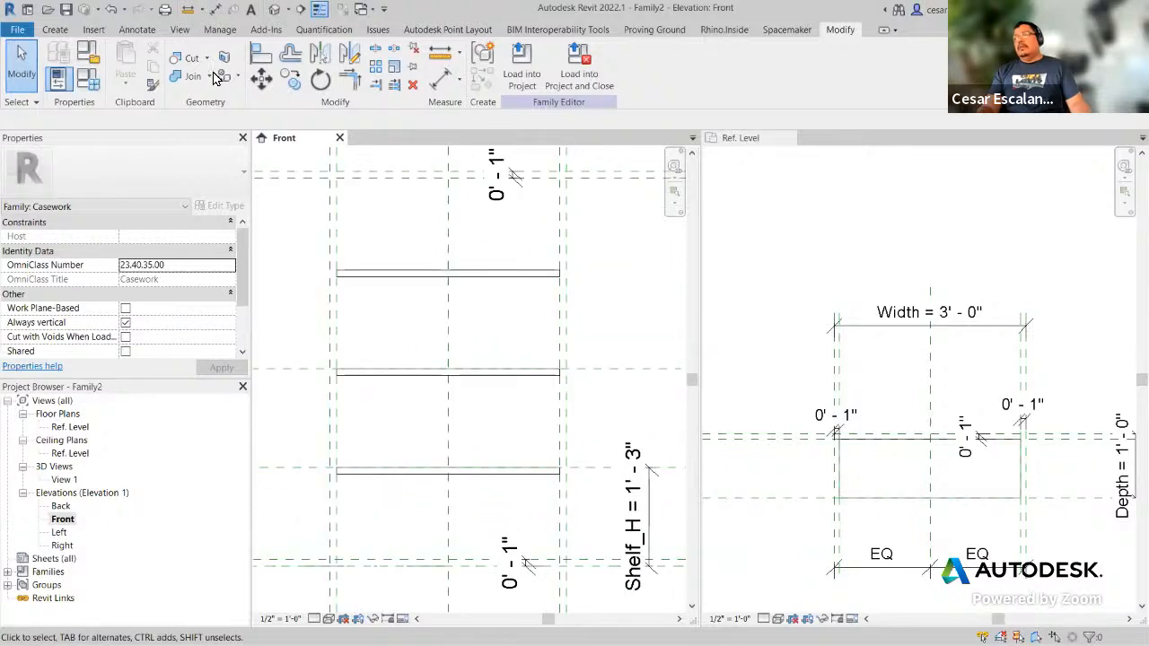
left_click(260, 56)
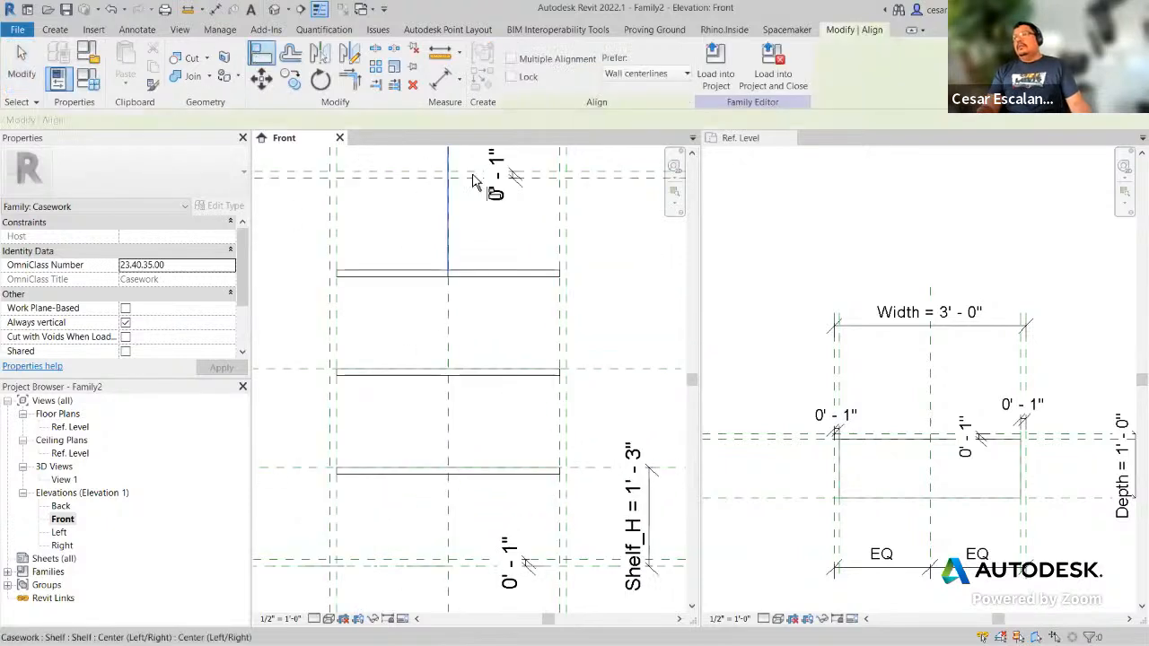
left_click(610, 376)
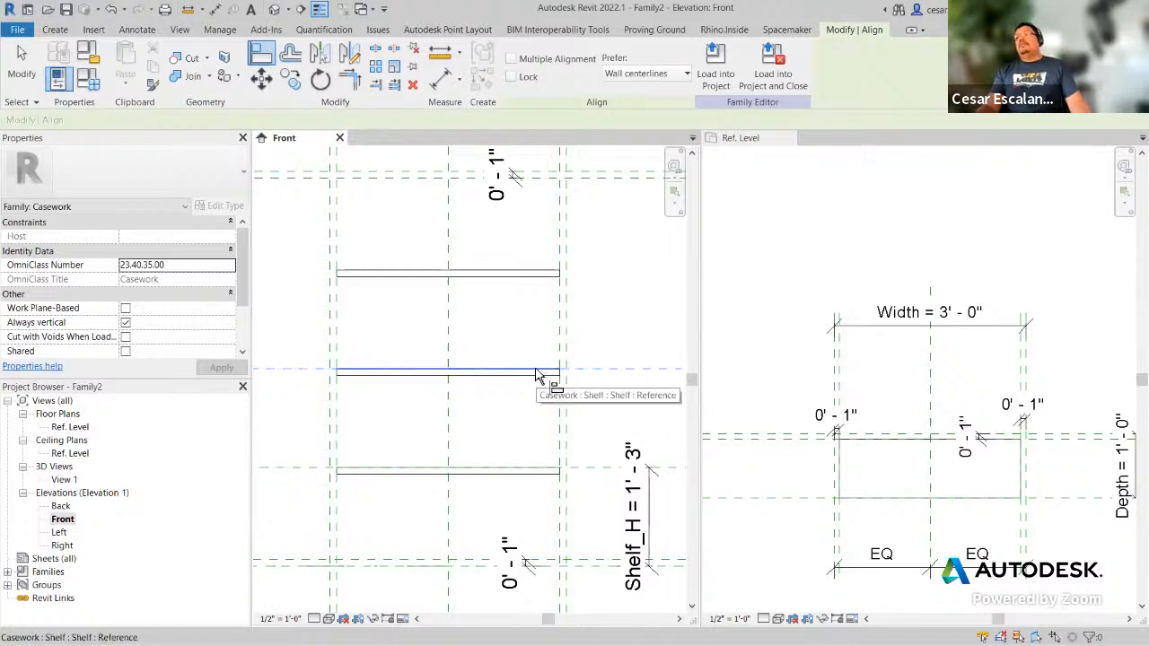
left_click(449, 384)
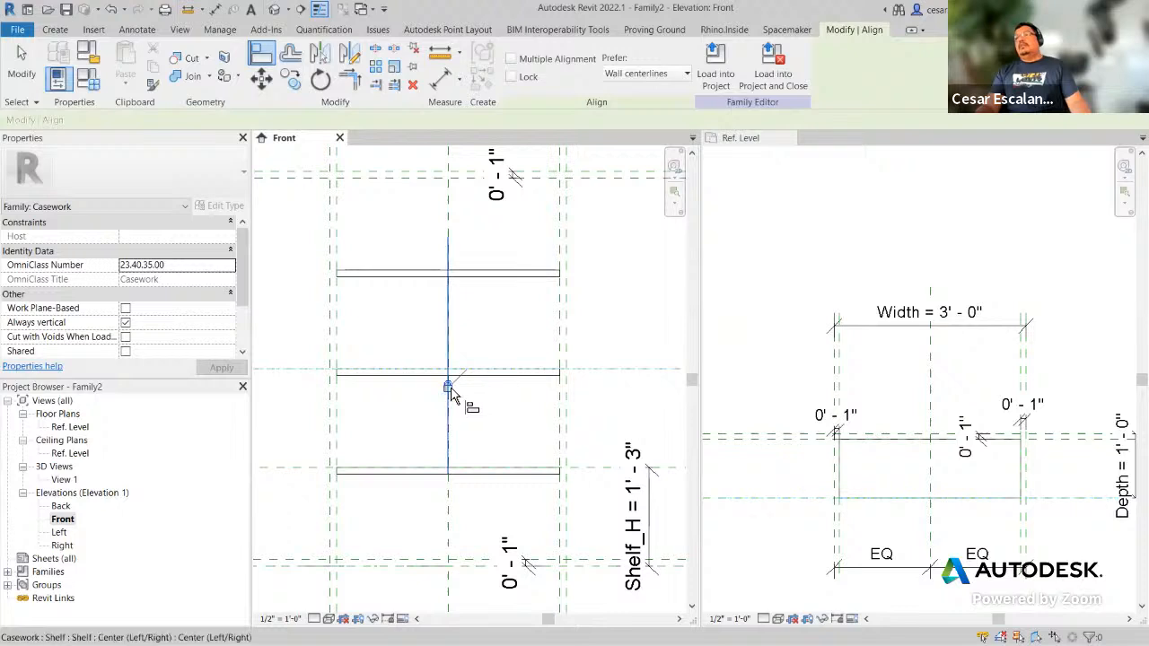
key("Escape")
key("Escape")
scroll(525, 429, "down", 3)
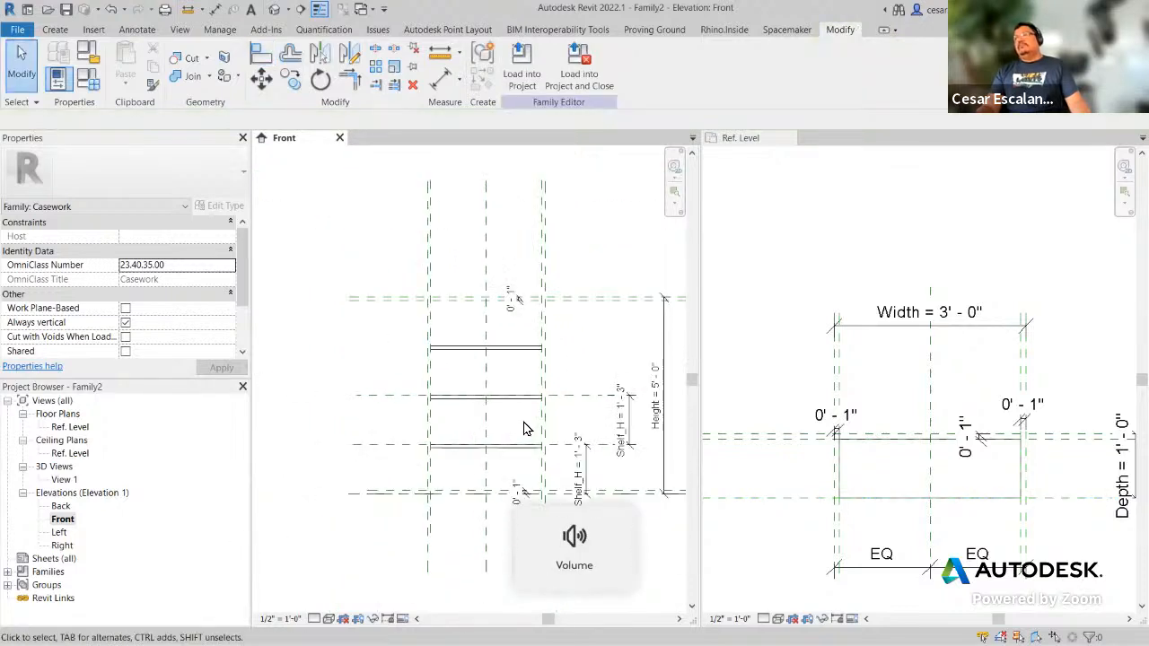
Step: Test the shelf array in the family types by applying nSub values of 5, 6 and 7 in turn
left_click(86, 83)
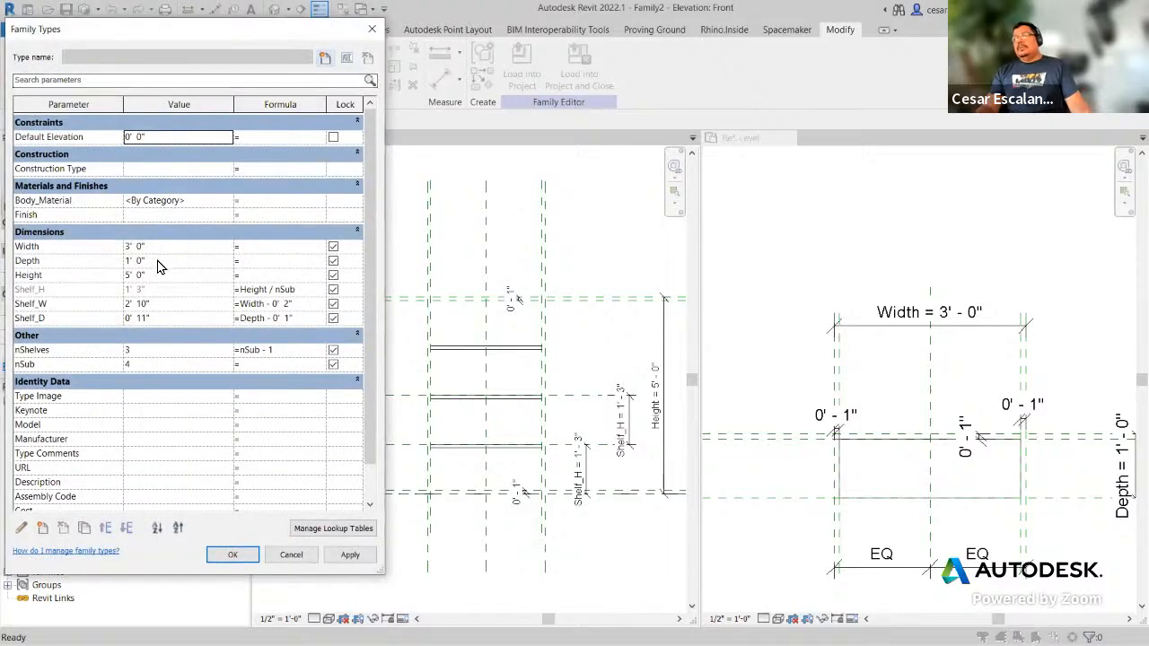
left_click(159, 368)
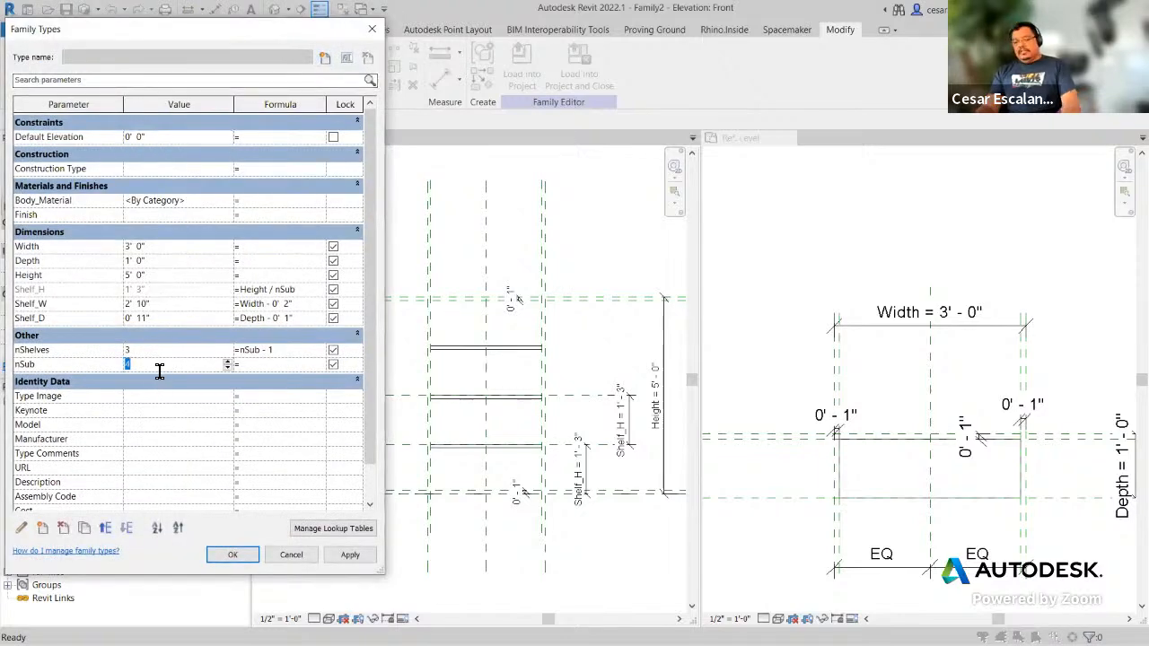
type("5")
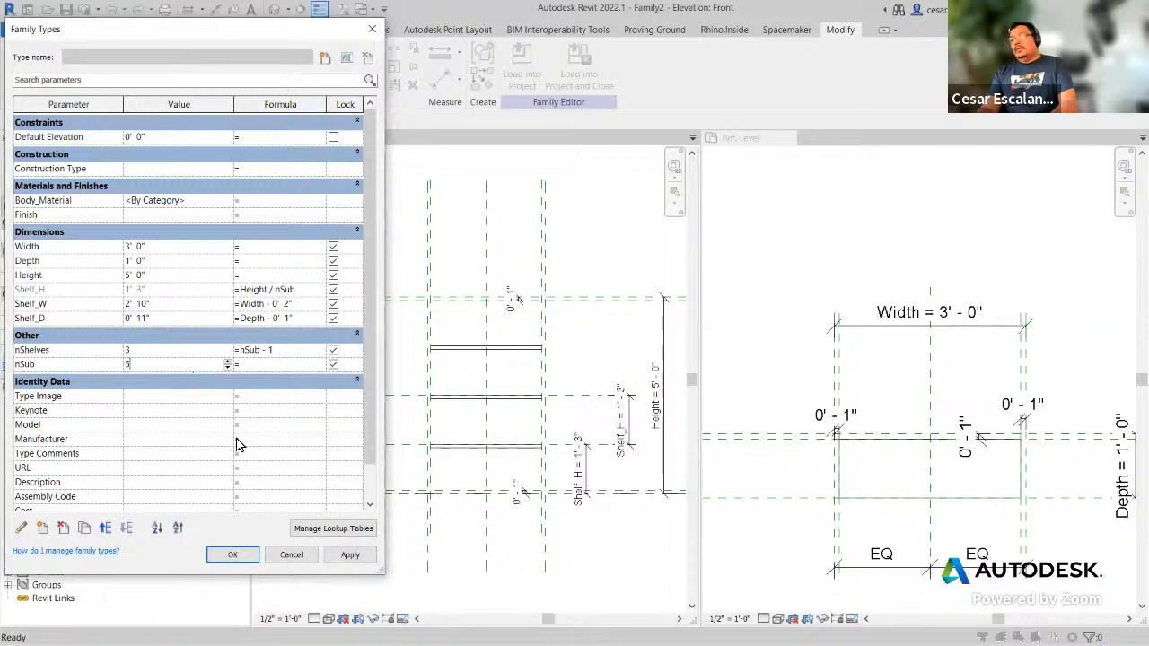
left_click(351, 555)
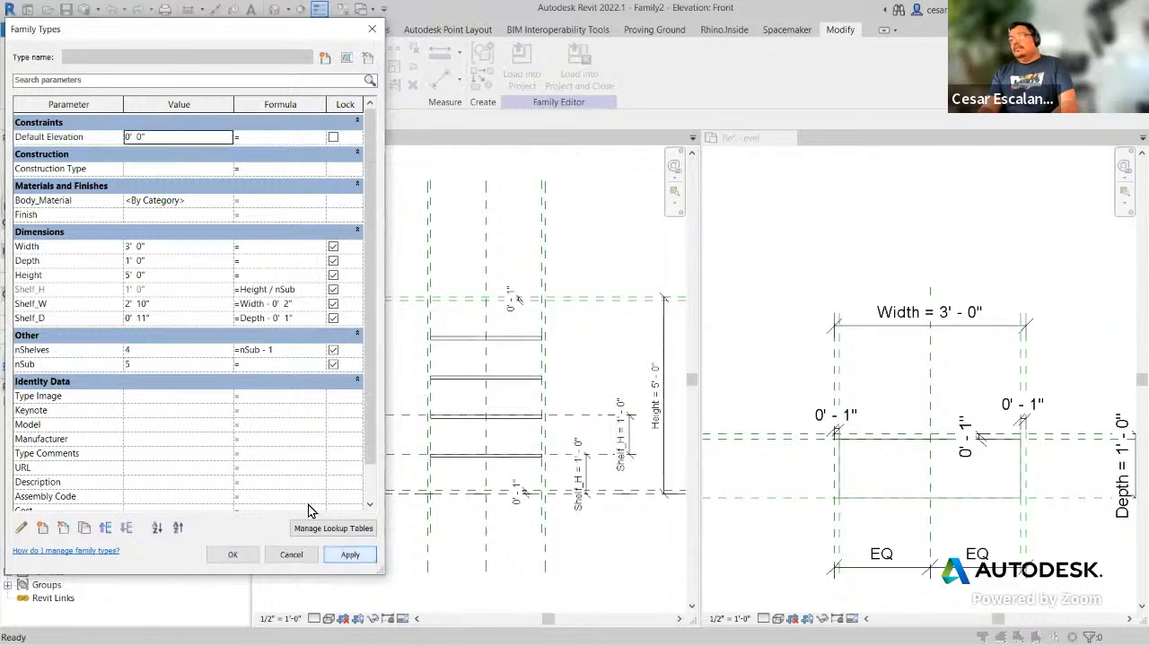
left_click(170, 366)
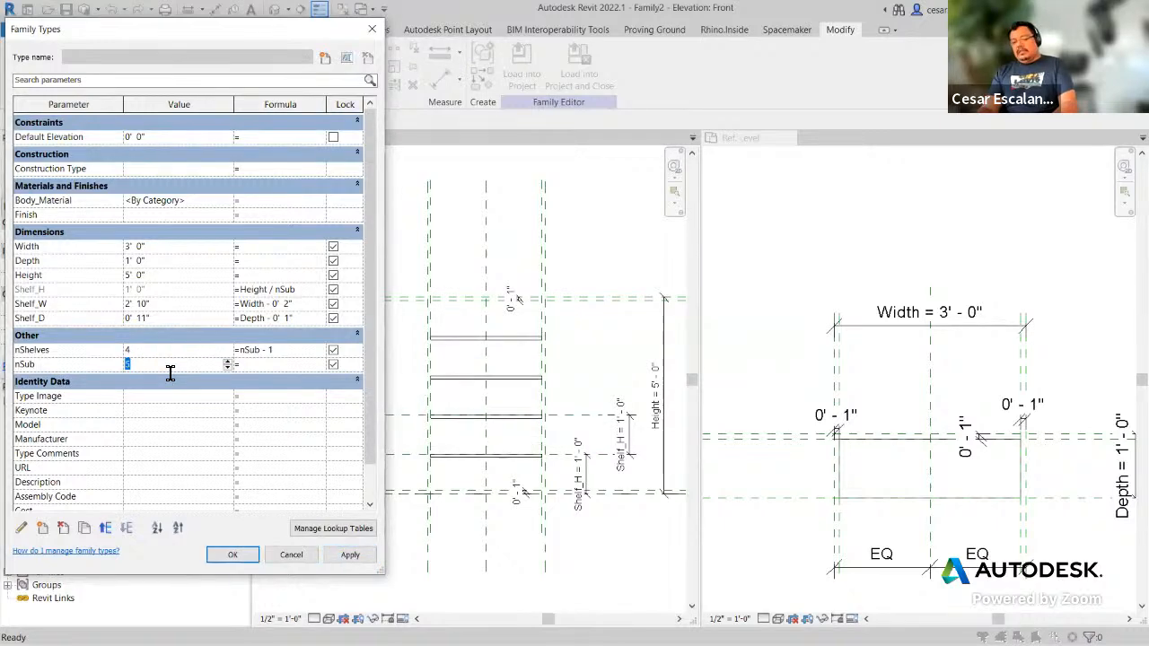
type("6")
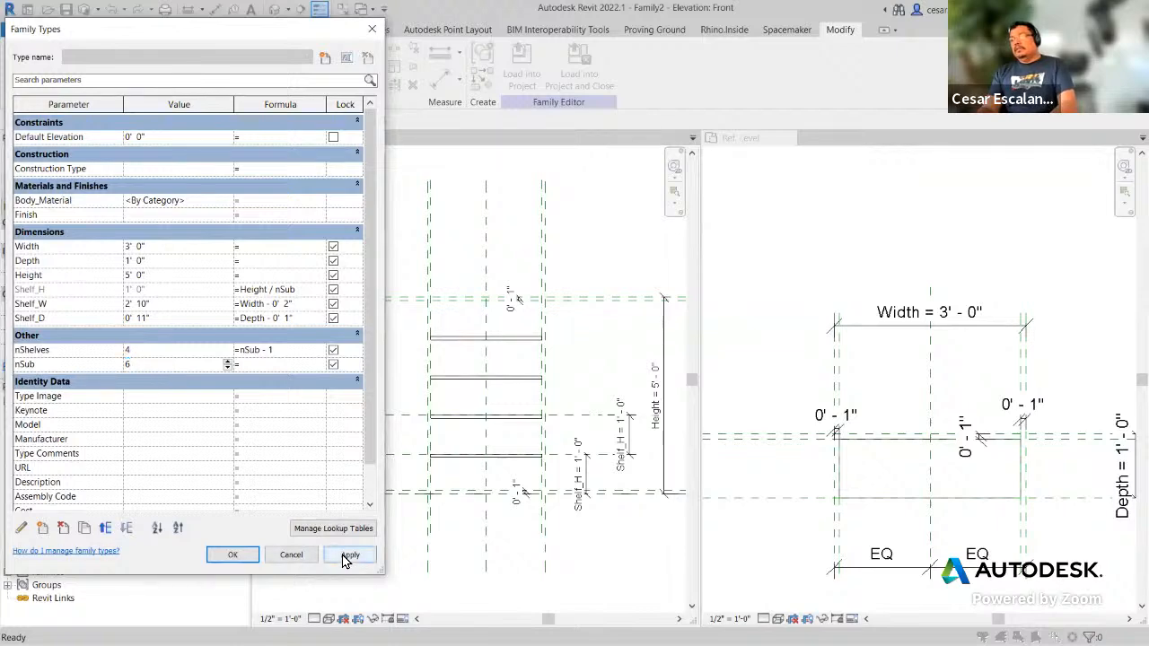
left_click(348, 555)
left_click(165, 368)
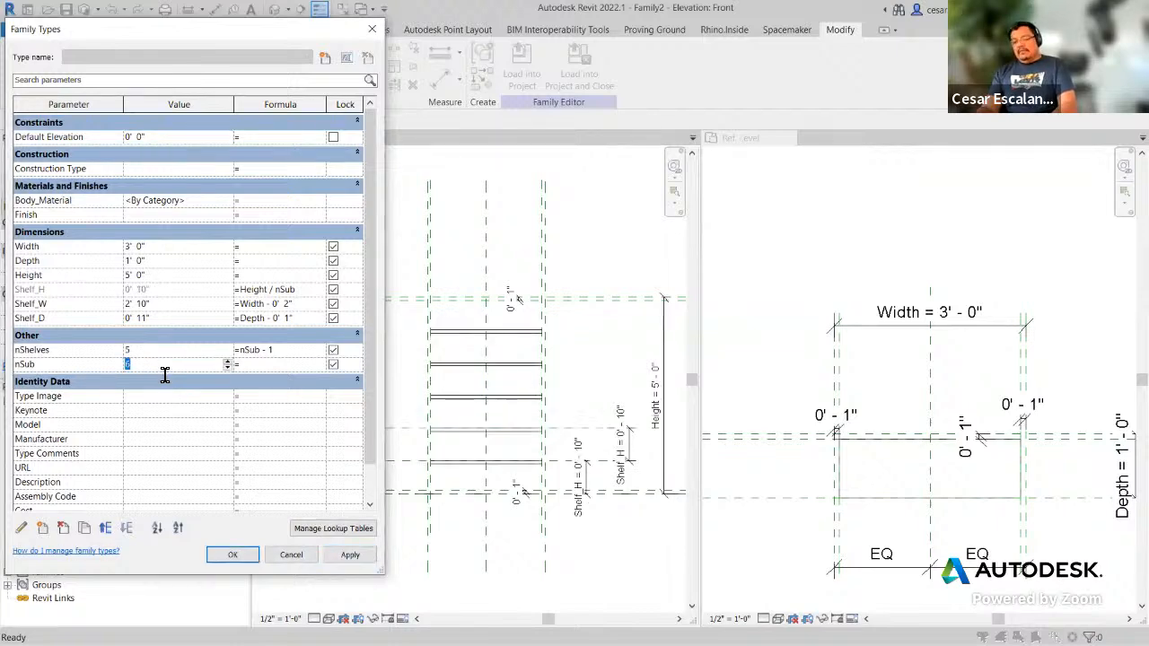
type("7")
left_click(348, 555)
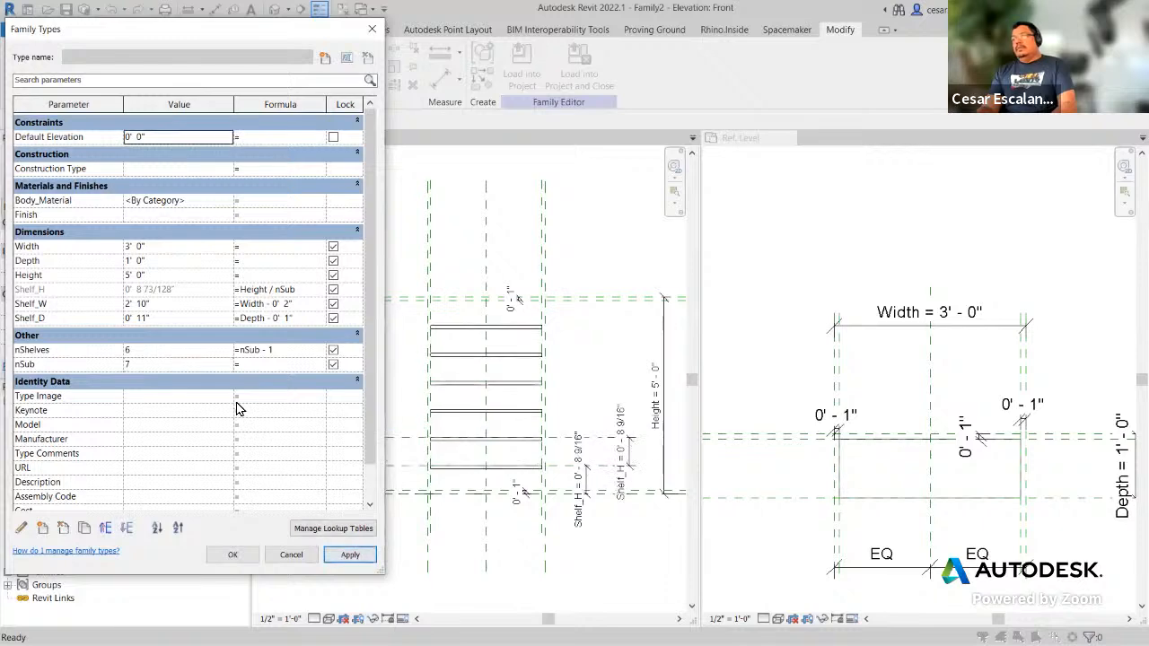
Step: Set nSub back to 4 in the family types and apply it
left_click(171, 365)
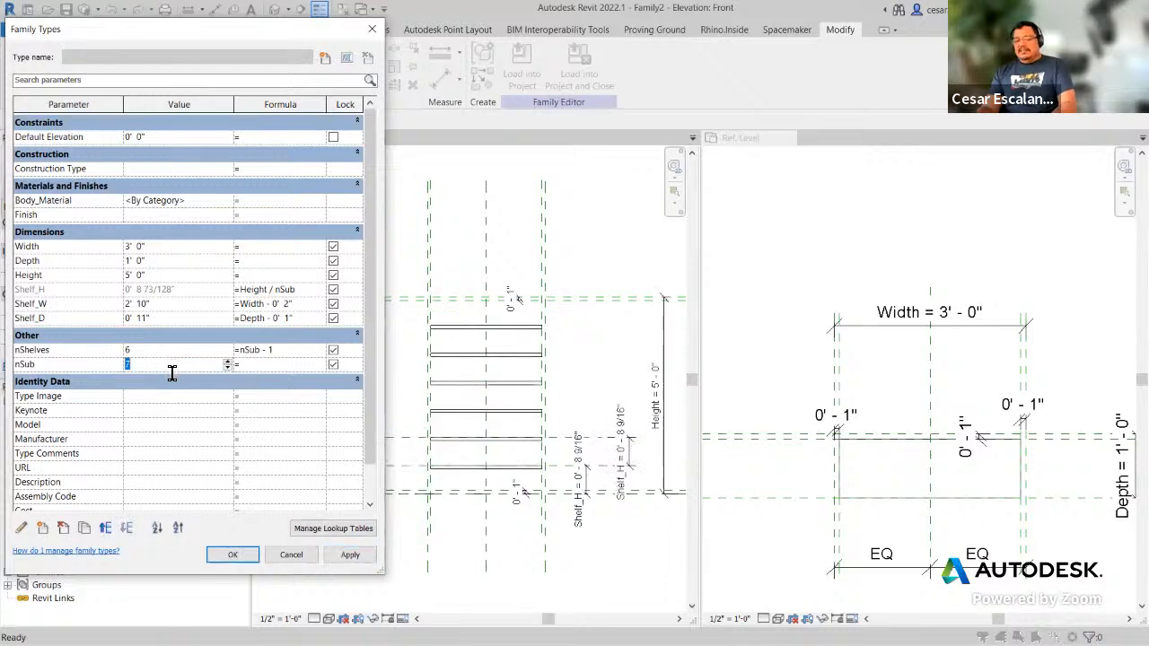
type("4")
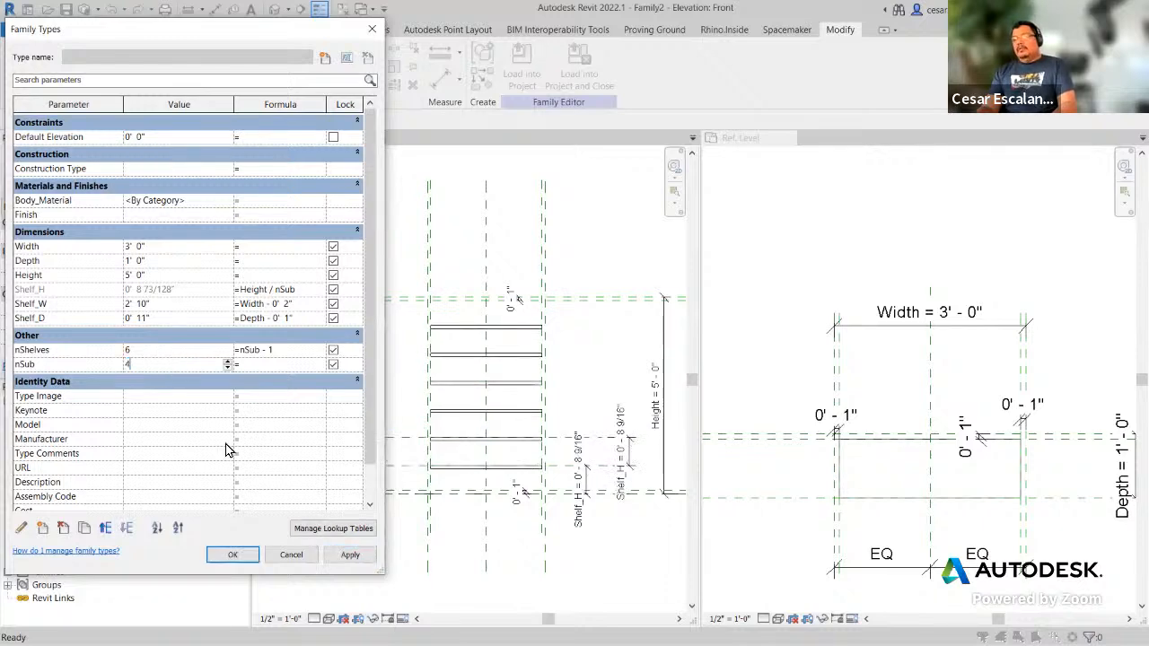
left_click(350, 556)
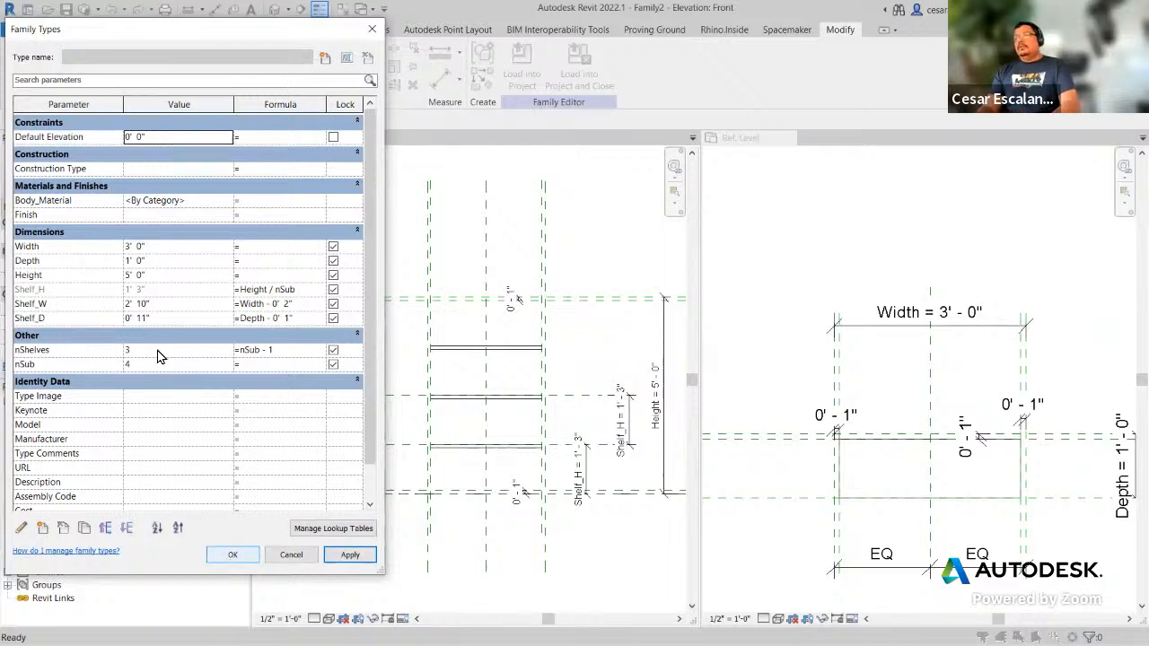
Step: Set the Depth parameter to 2' 0", apply it and accept the family types
left_click(170, 262)
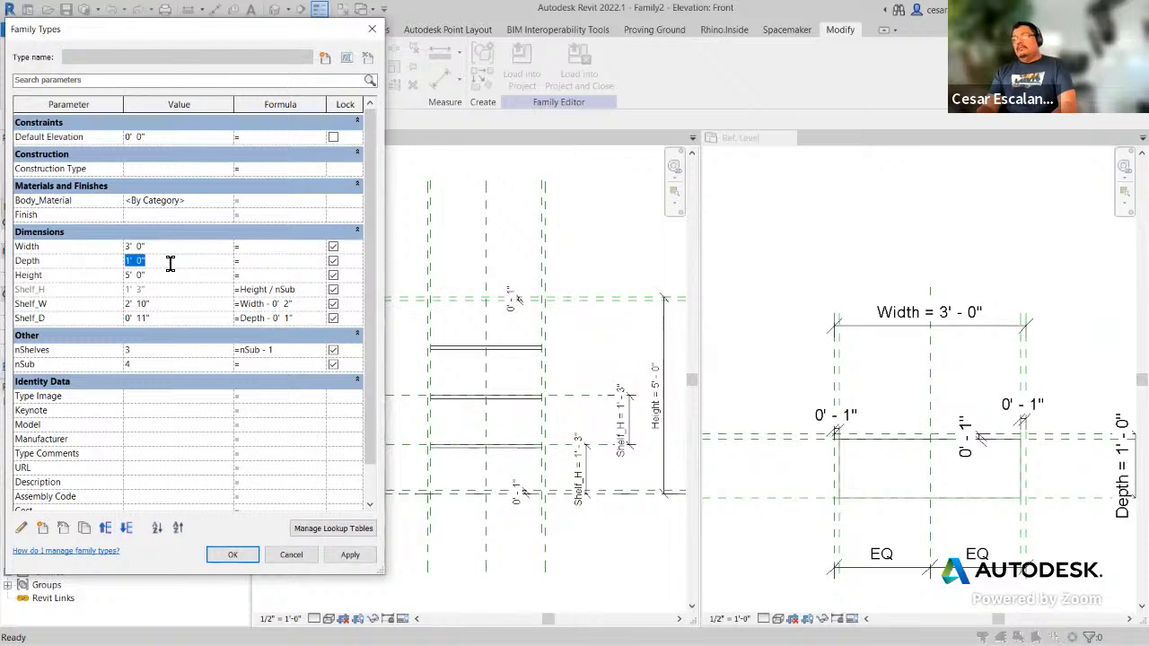
type("2")
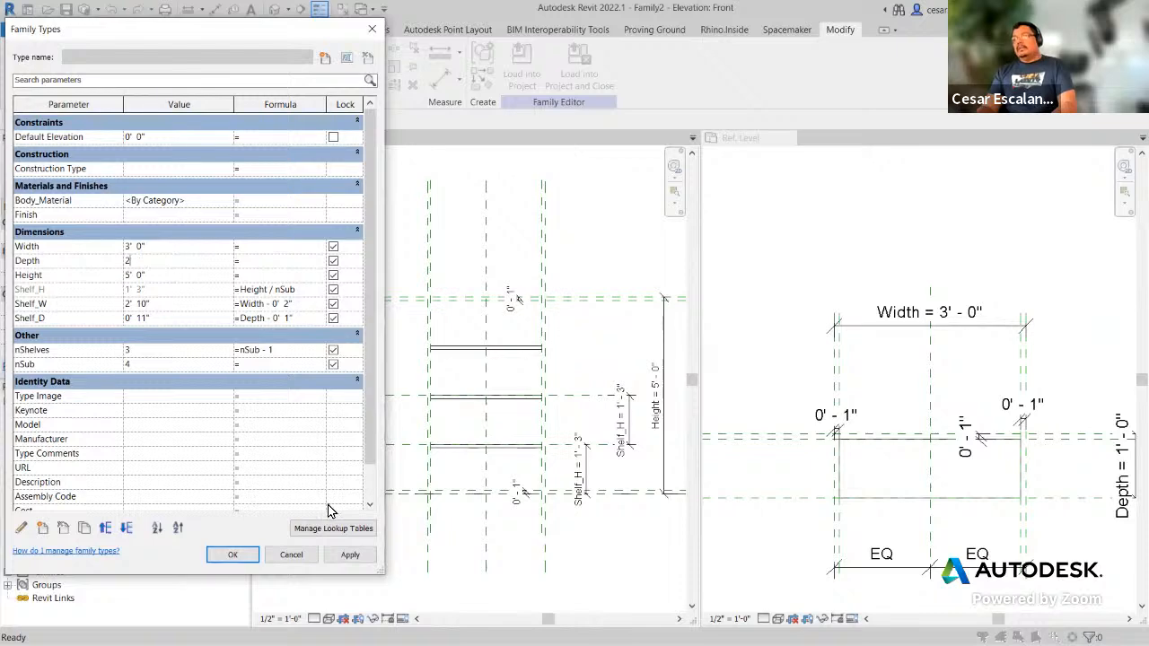
left_click(350, 556)
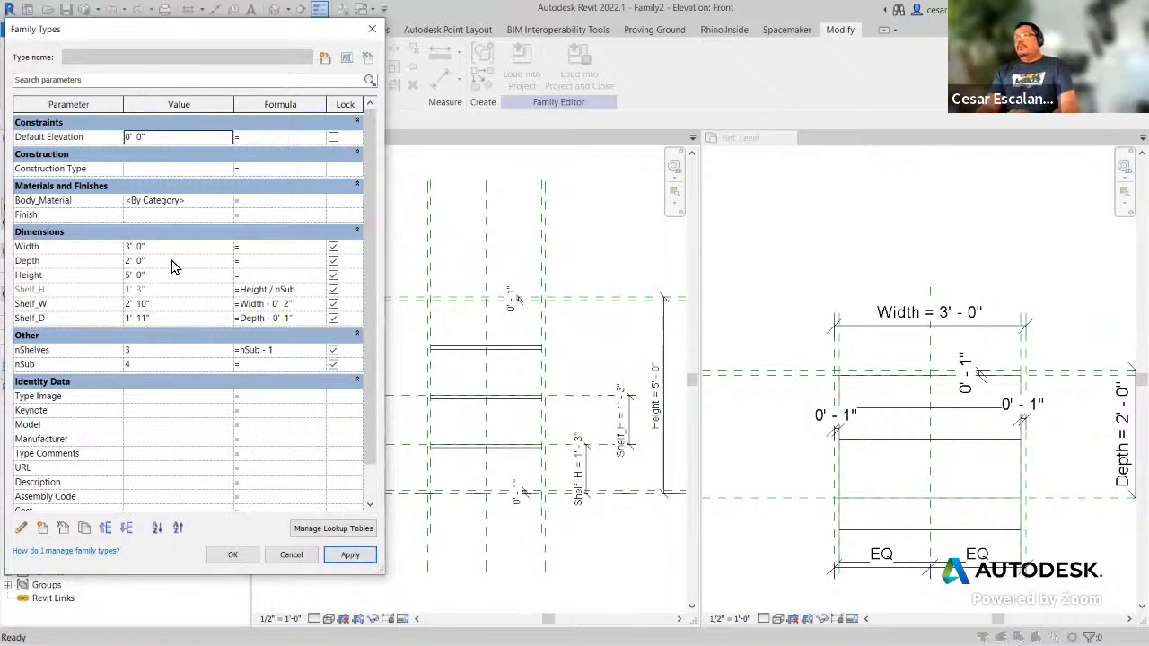
left_click(235, 557)
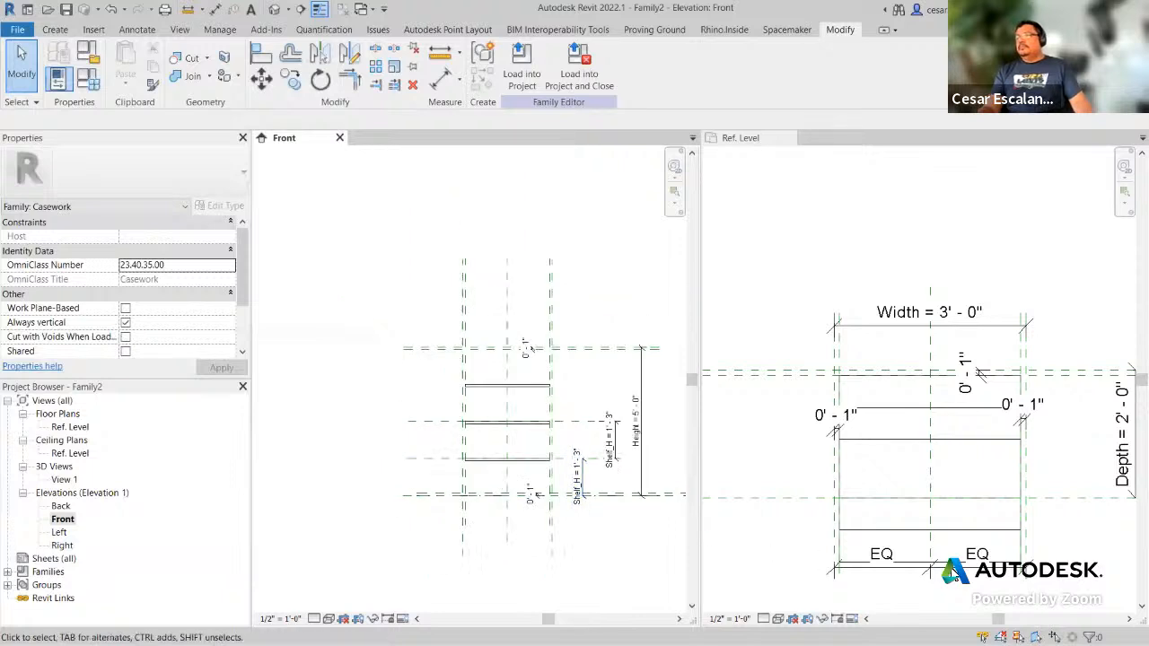
Step: Open the Right elevation and examine how the arrayed shelves line up with the front and back reference planes
scroll(974, 569, "up", 2)
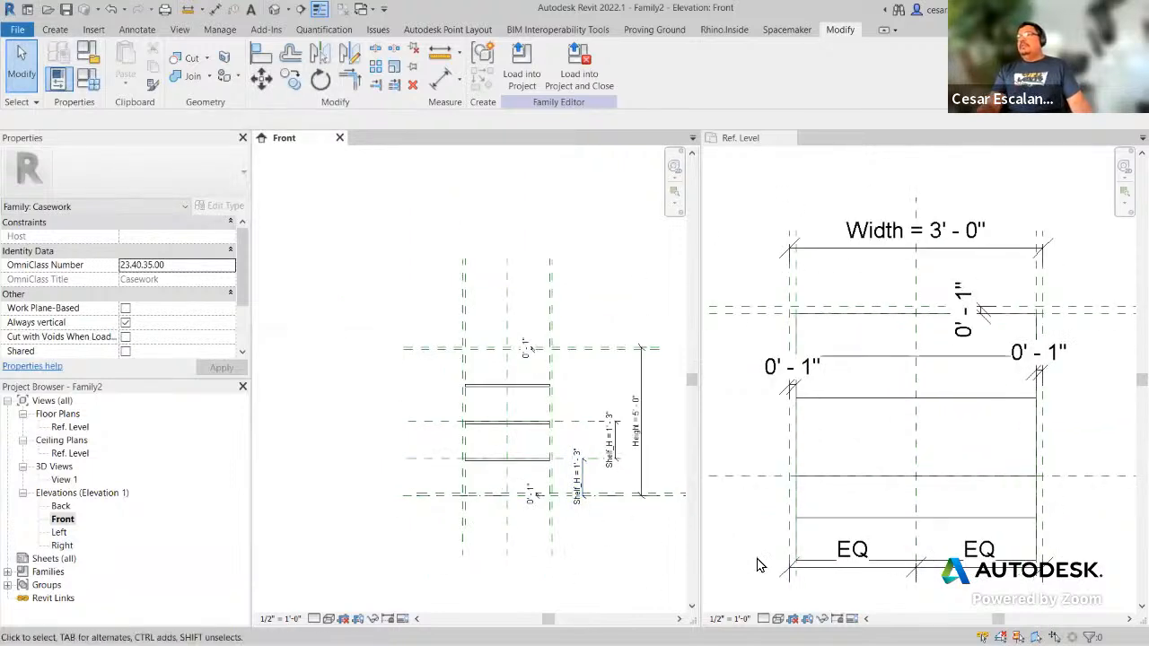
double_click(65, 546)
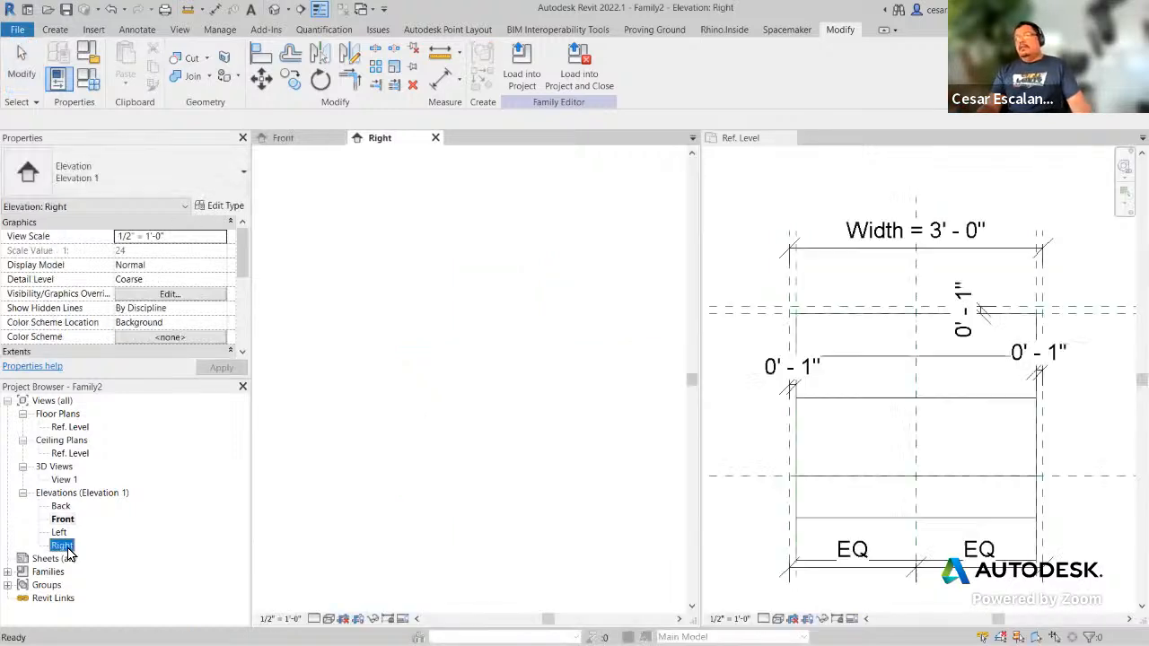
scroll(469, 529, "up", 3)
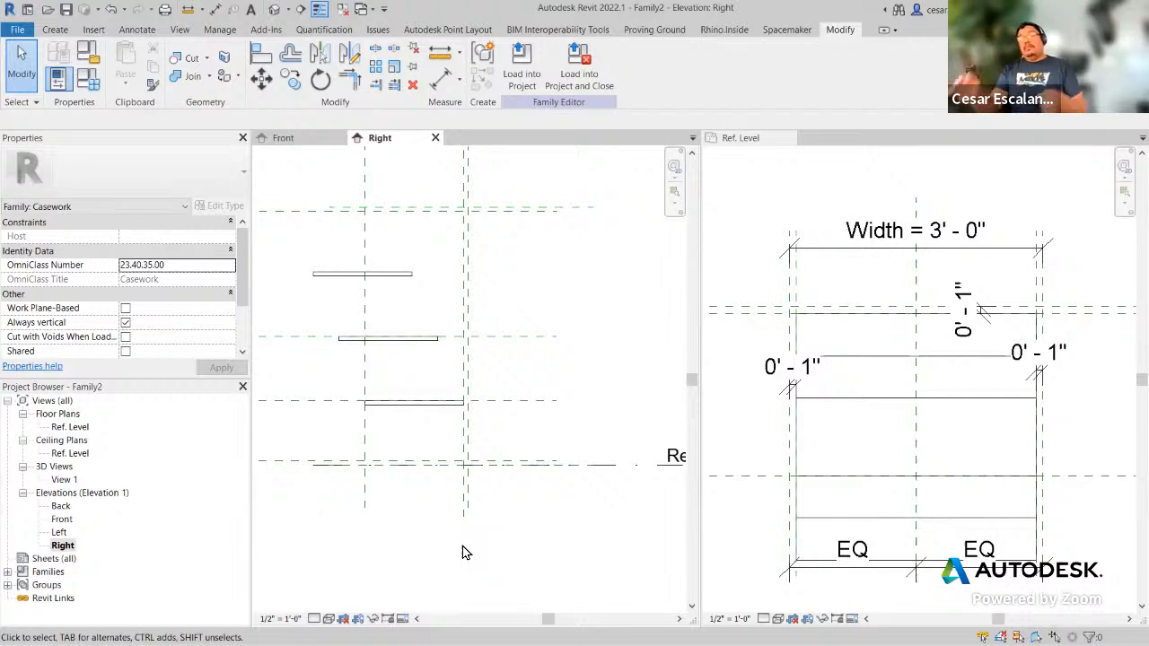
middle_click_drag(585, 313, 622, 376)
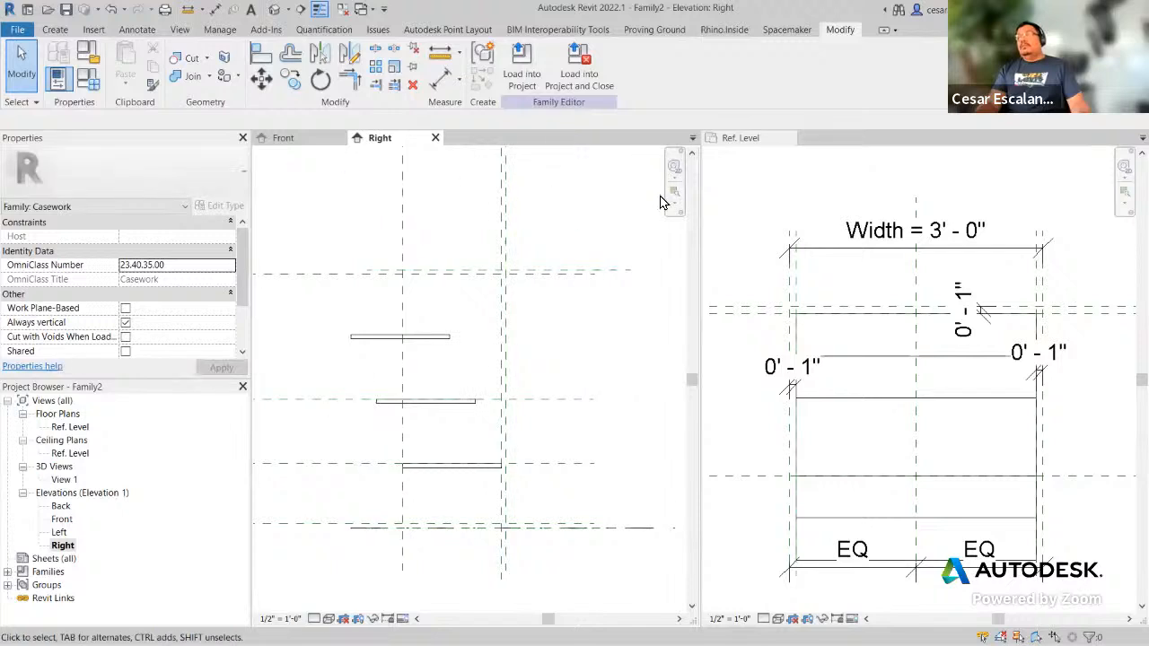
scroll(507, 545, "up", 2)
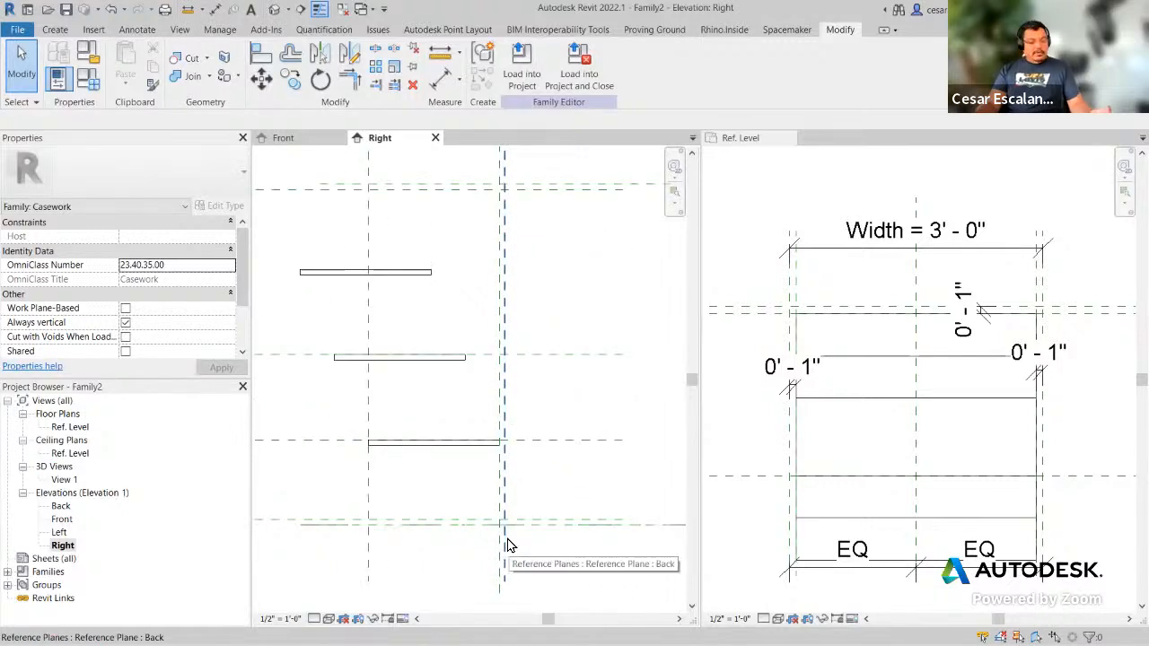
key("ctrl+2")
mouse_move(465, 345)
left_mouse_down()
mouse_move(460, 305)
mouse_move(498, 298)
left_mouse_up()
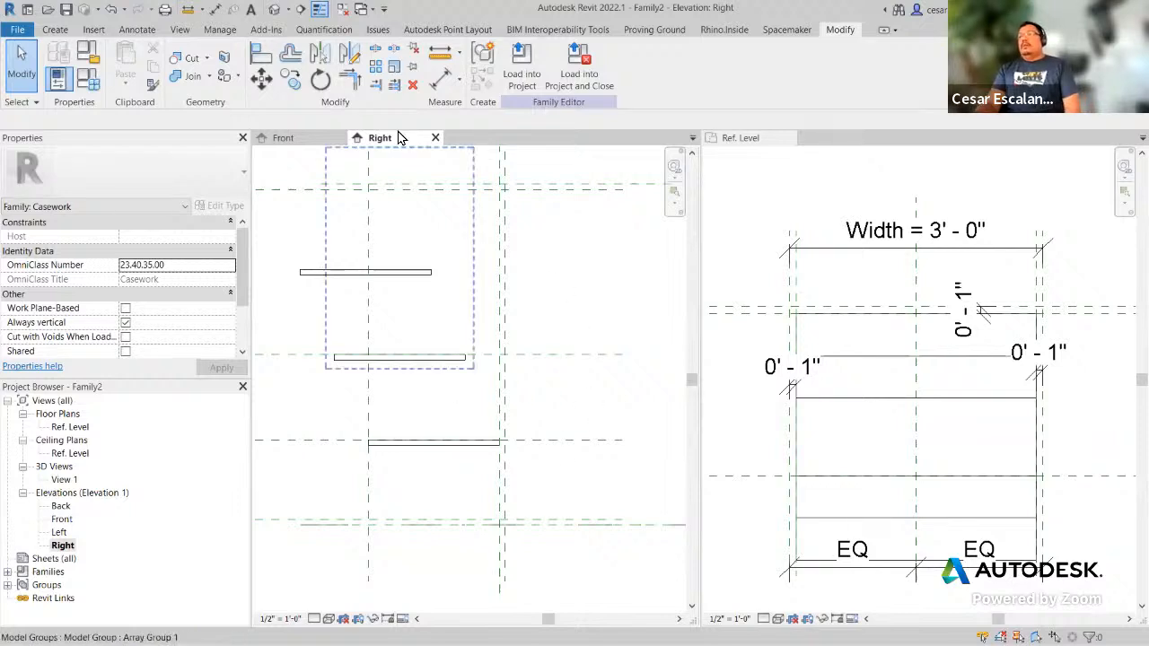
Step: Try aligning and locking the middle shelf's back to the inner back reference plane, and undo the alignment
left_click(261, 54)
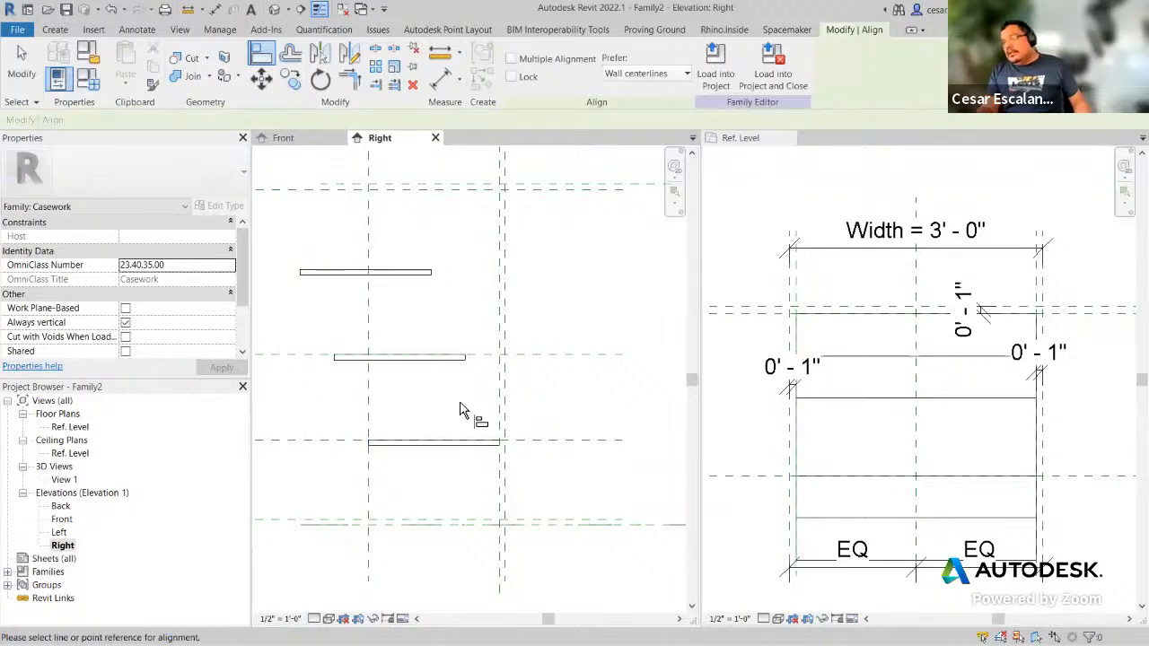
left_click(501, 504)
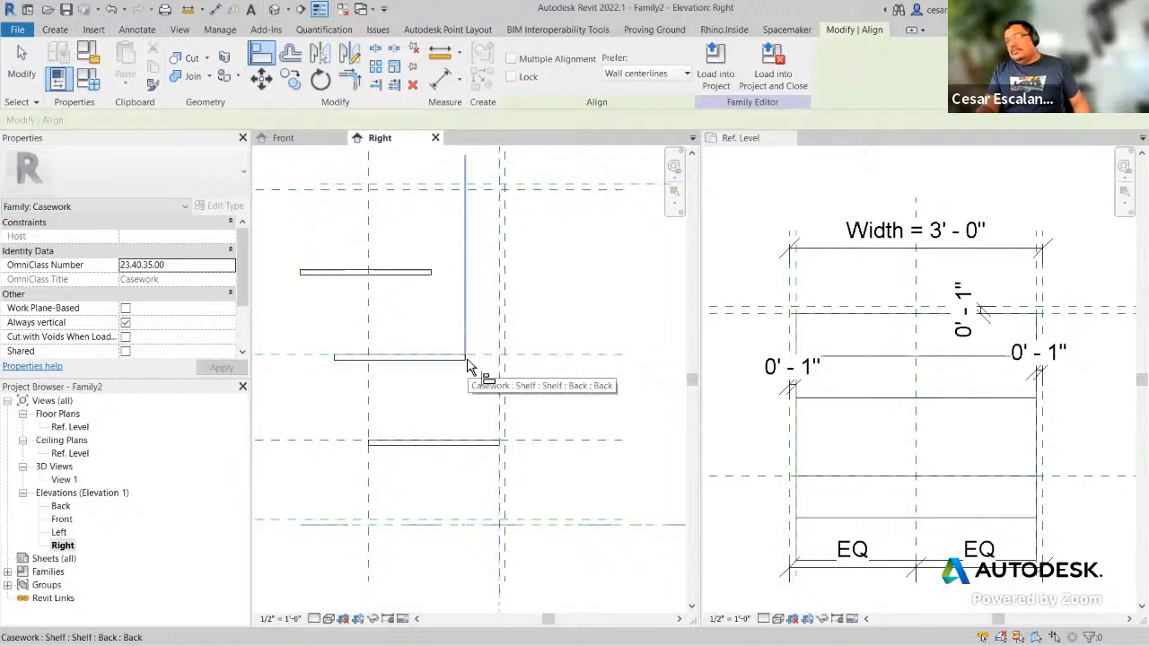
left_click(467, 363)
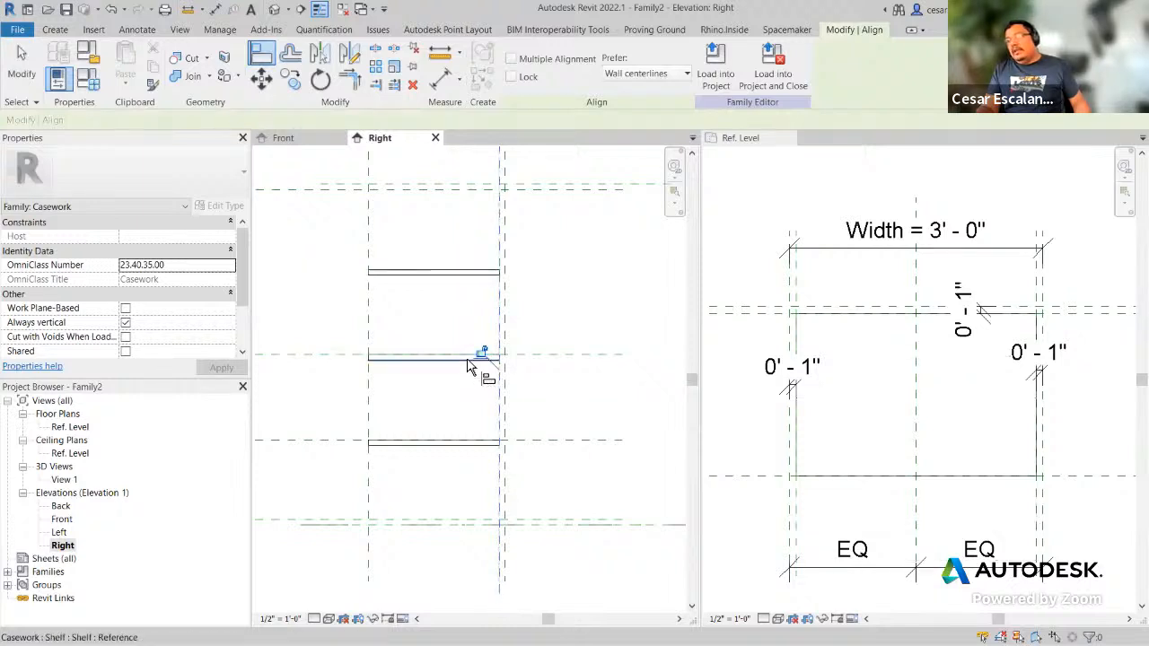
left_click(594, 440)
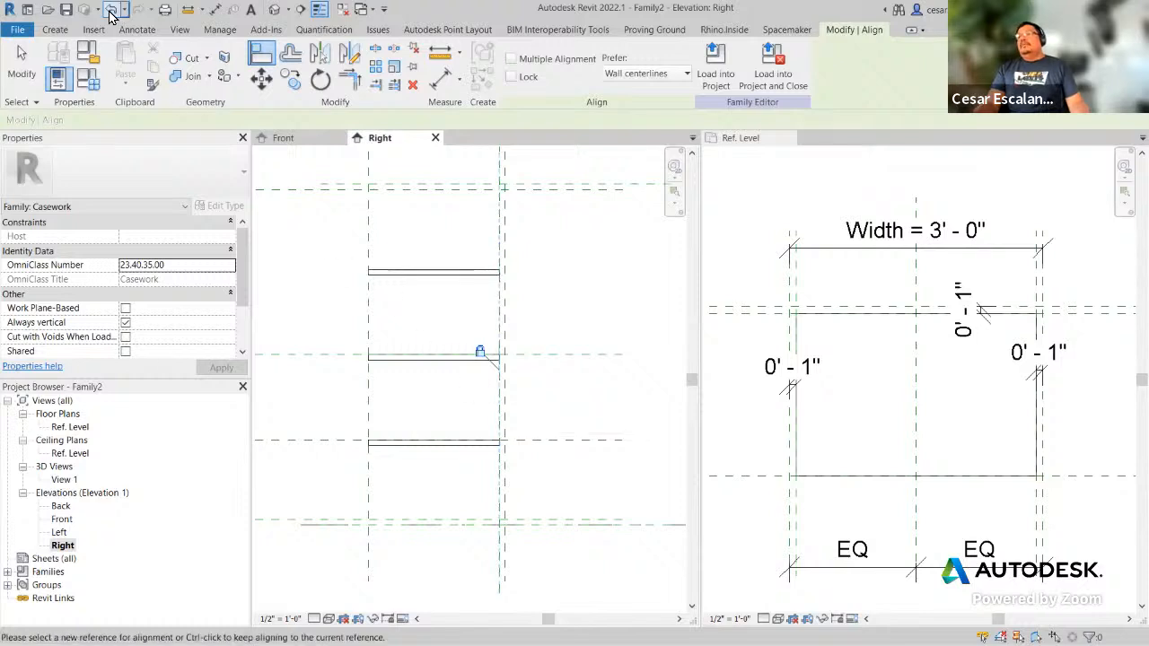
left_click(112, 10)
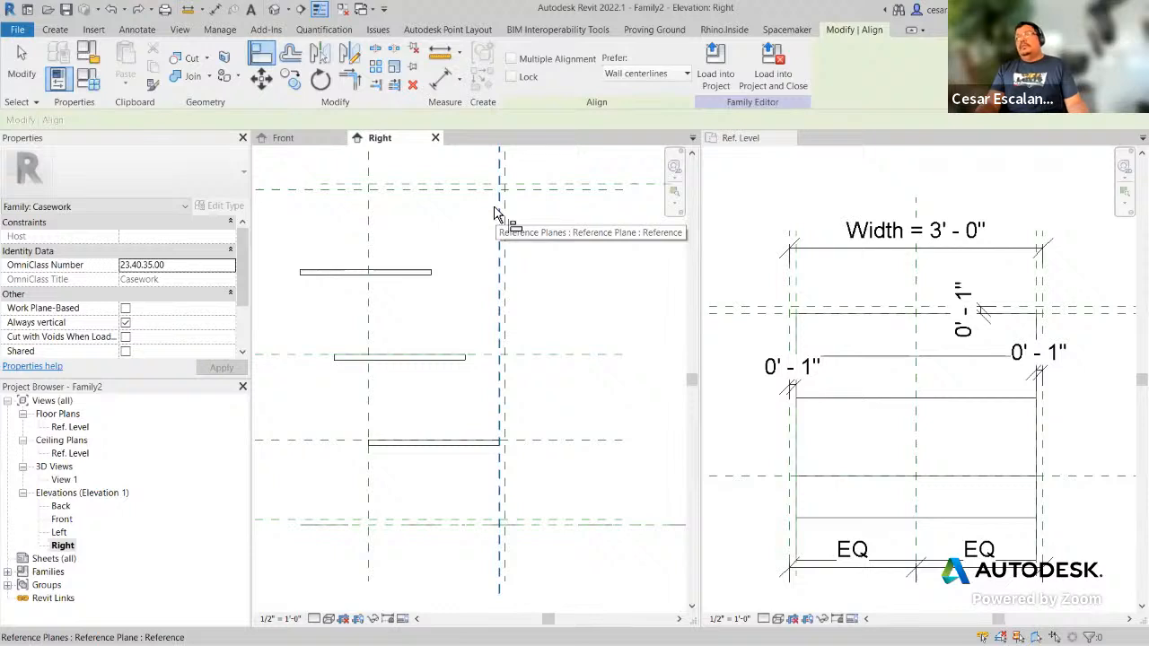
Step: Align the middle shelf's Back reference with the inner back reference plane in the Right elevation and lock it
left_click(494, 213)
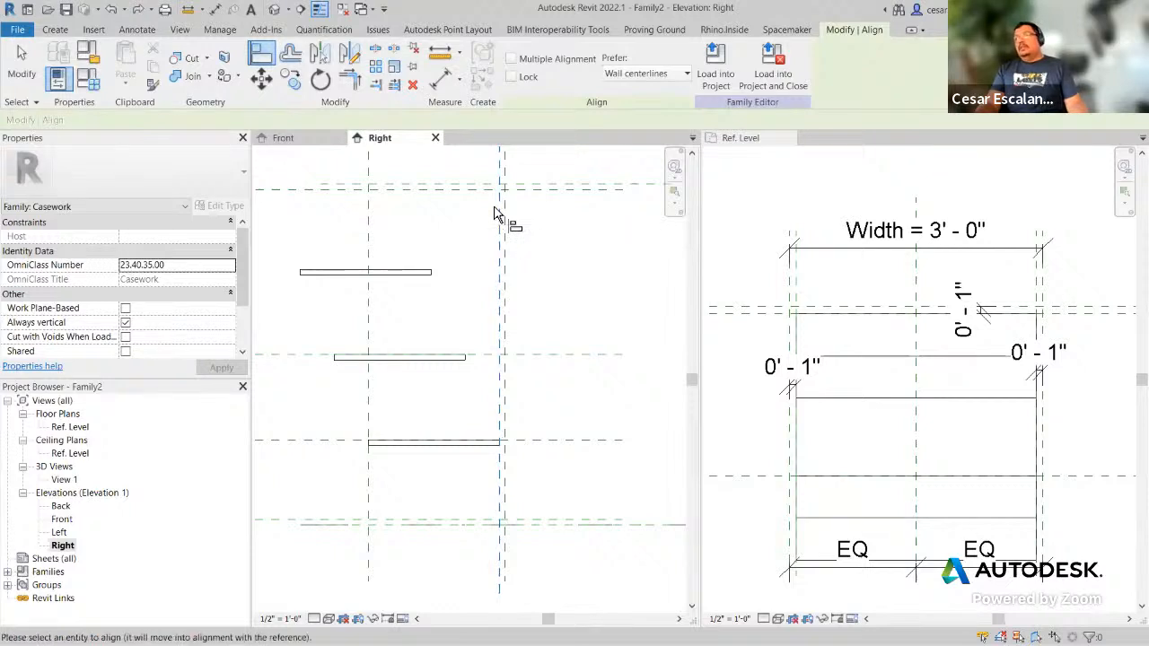
scroll(486, 386, "up", 2)
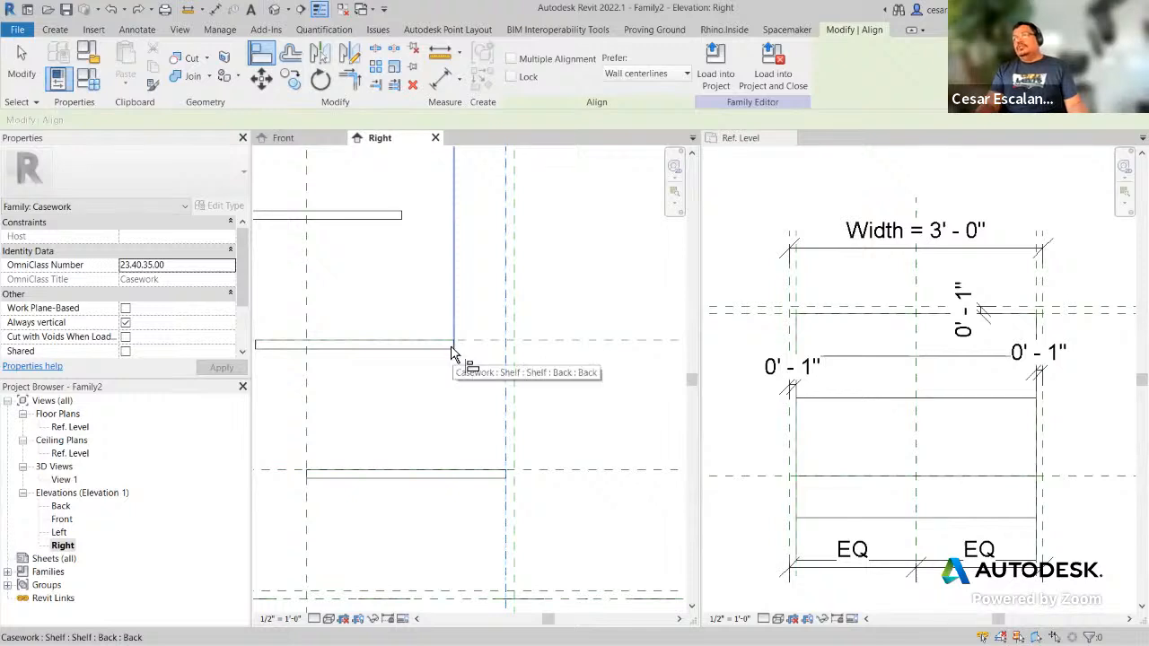
left_click(451, 351)
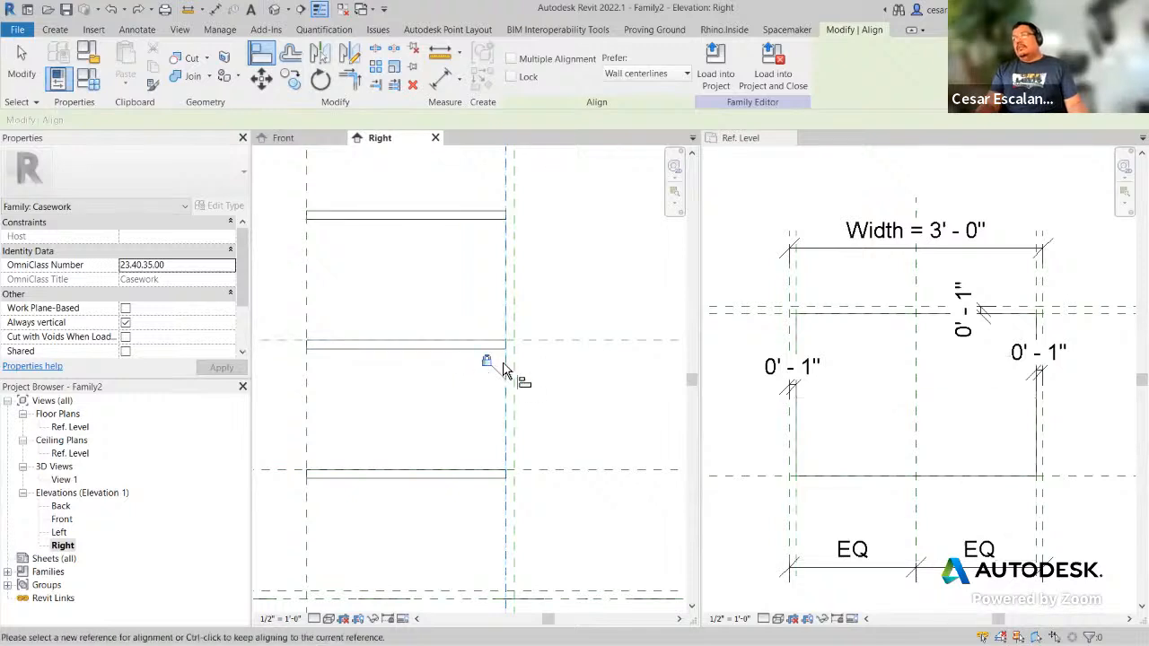
key("Escape")
key("Escape")
scroll(566, 386, "down", 4)
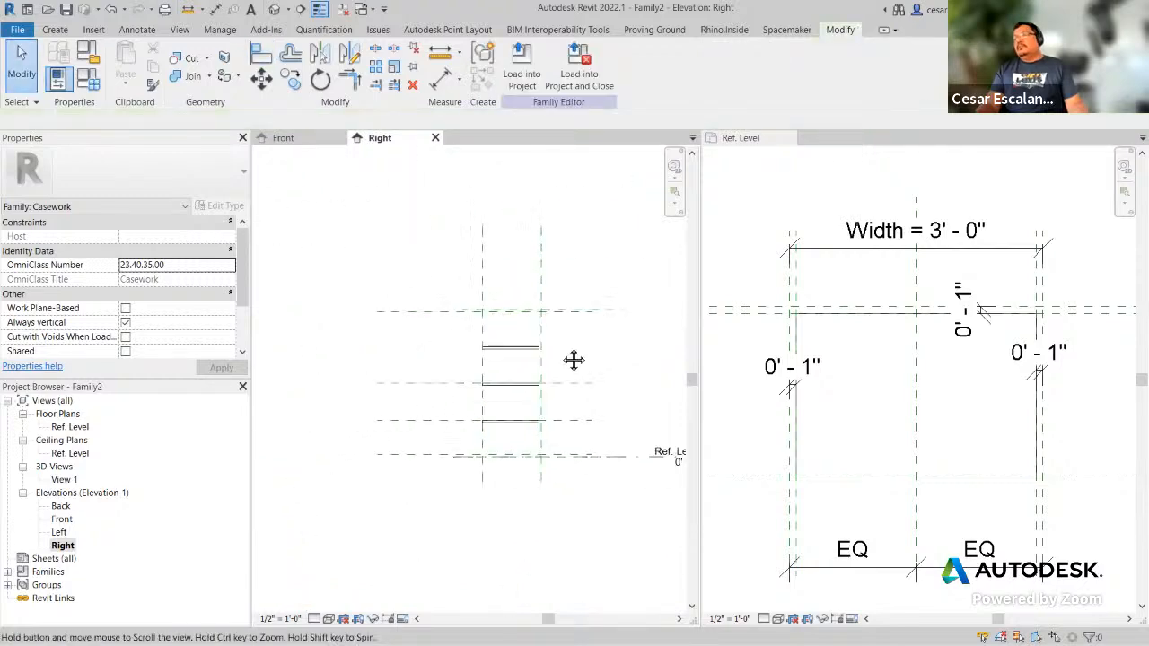
Step: Flex the family by applying a Depth of 1' 0", then return Depth to 2' 0" and accept the family types
middle_click_drag(574, 360, 542, 351)
left_click(93, 88)
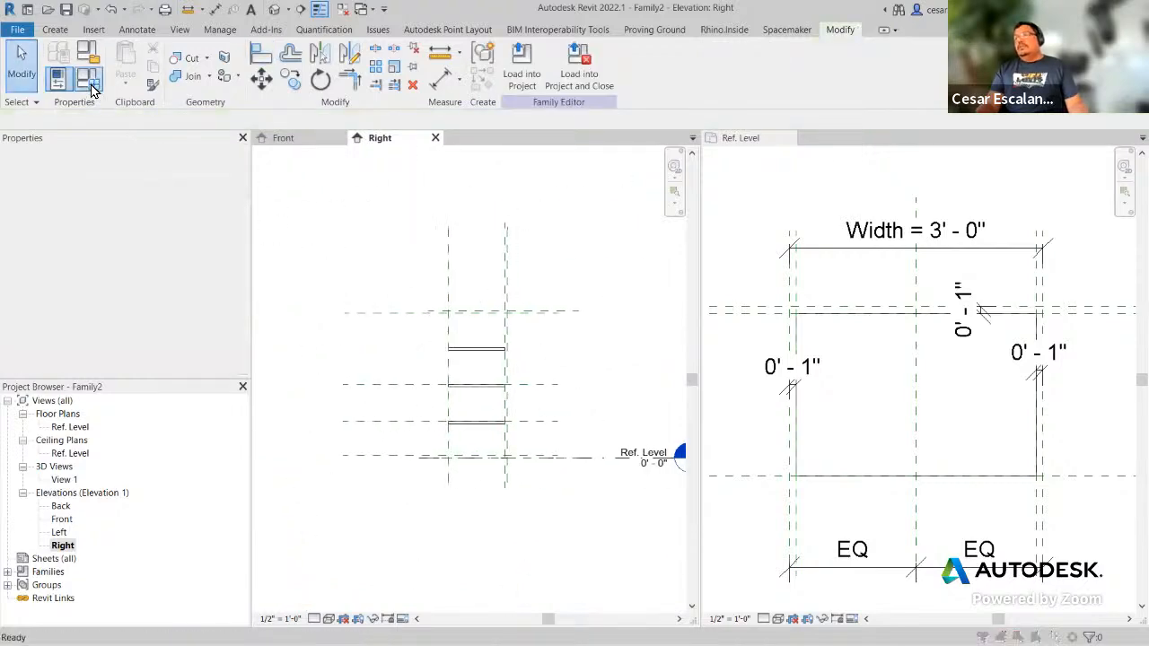
left_click(168, 265)
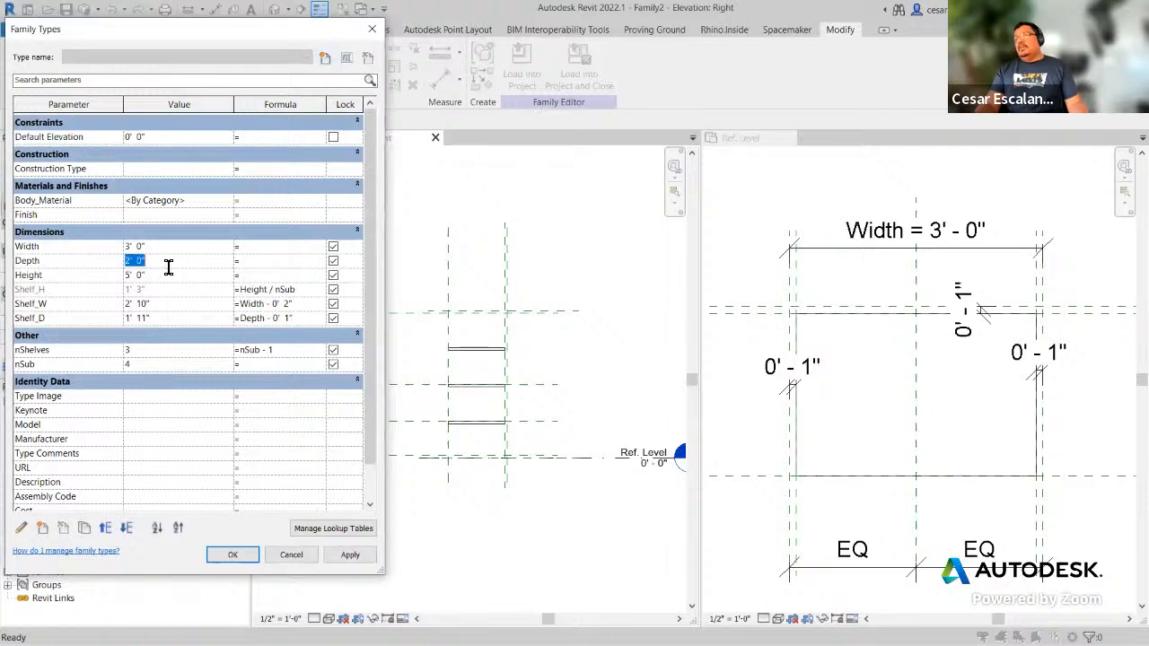
type("1")
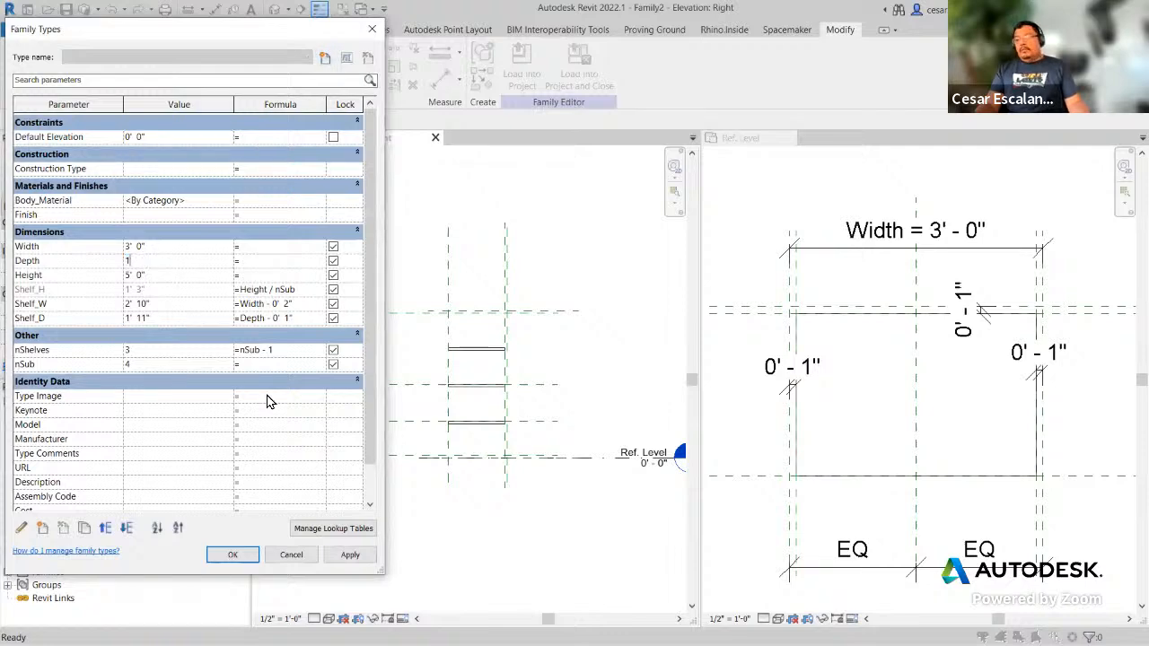
left_click(350, 555)
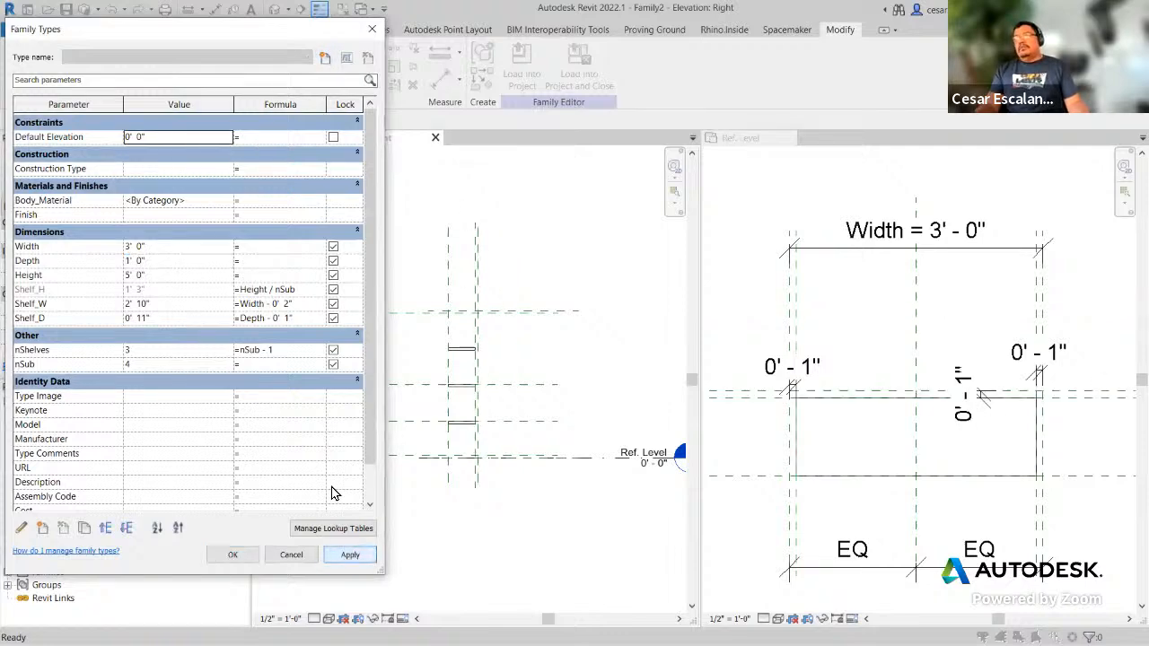
left_click(155, 261)
type("2")
left_click(349, 555)
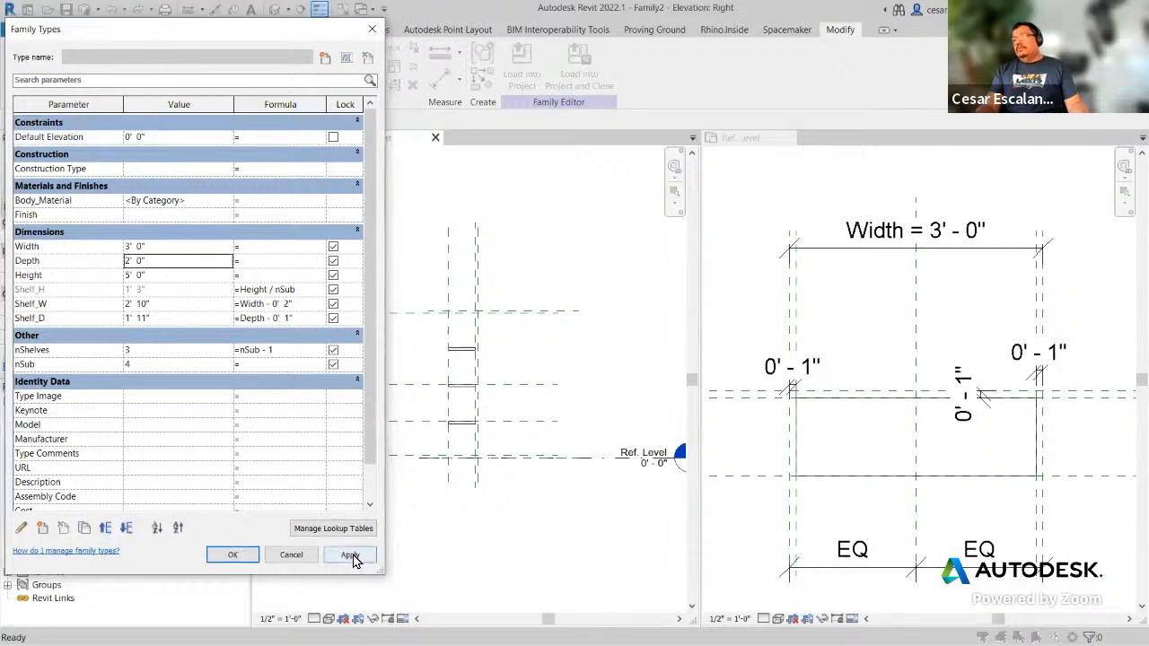
left_click(232, 555)
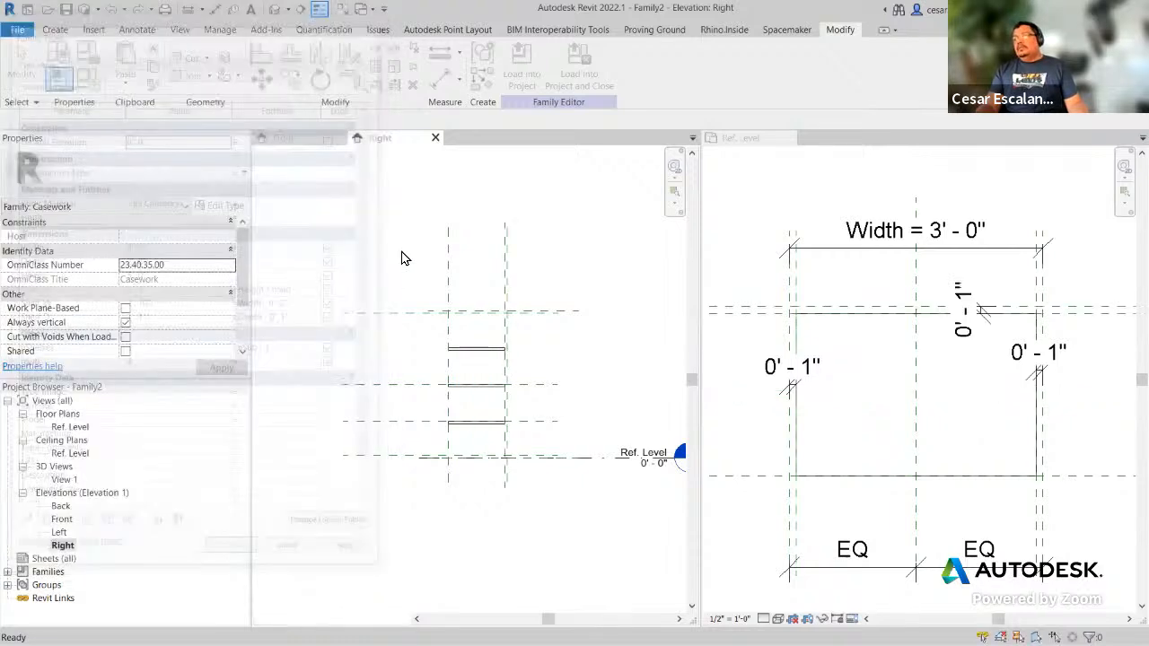
Step: Close the Right elevation, then set the nSub parameter to 5 in the family types and apply it
left_click(435, 137)
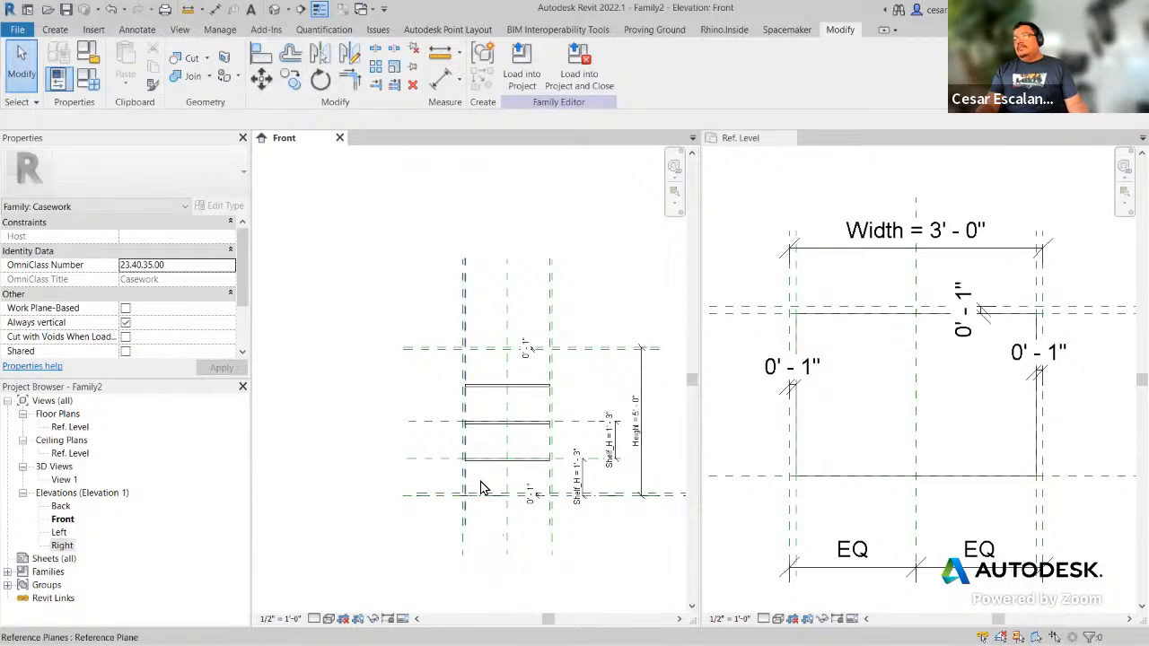
left_click(88, 79)
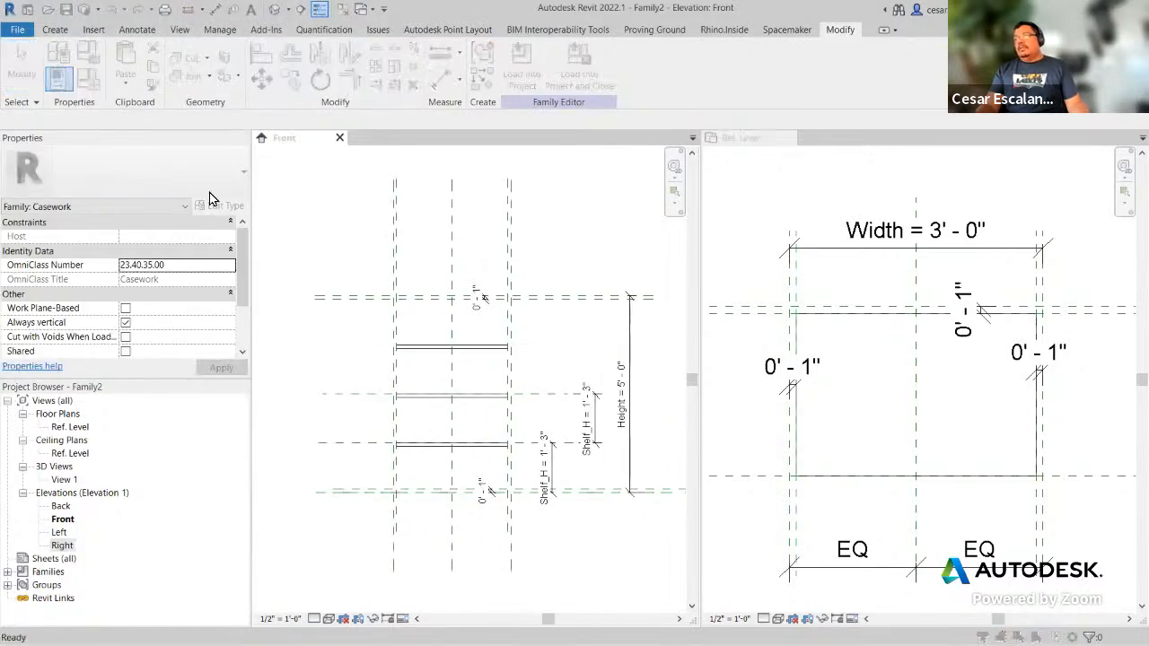
left_click(152, 369)
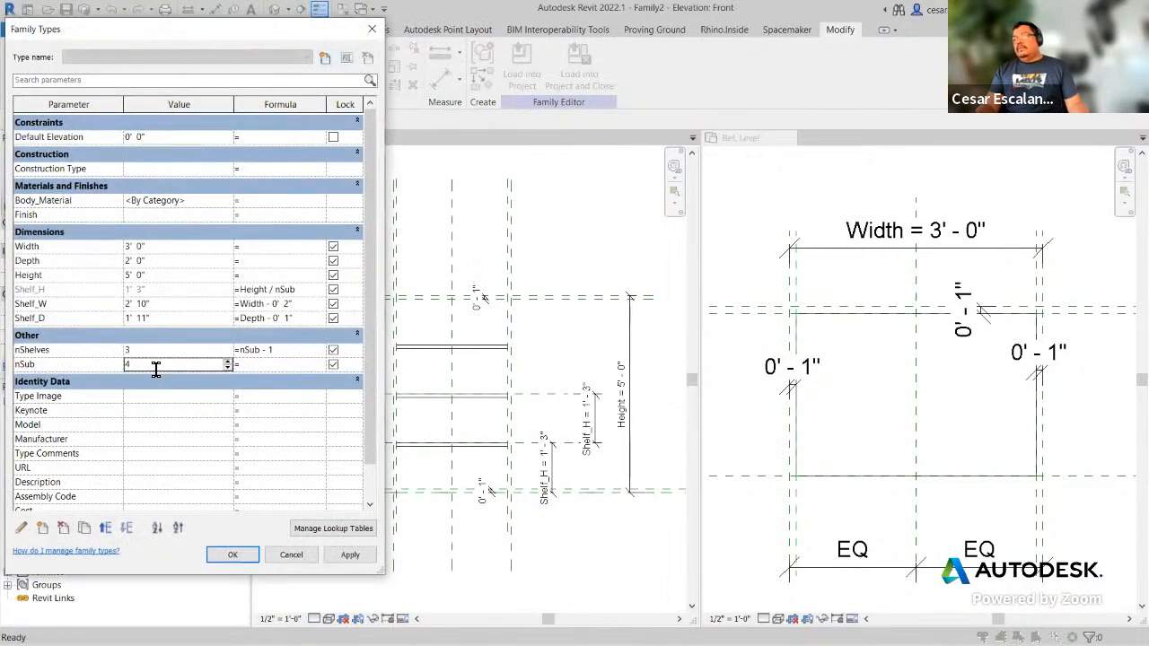
type("5")
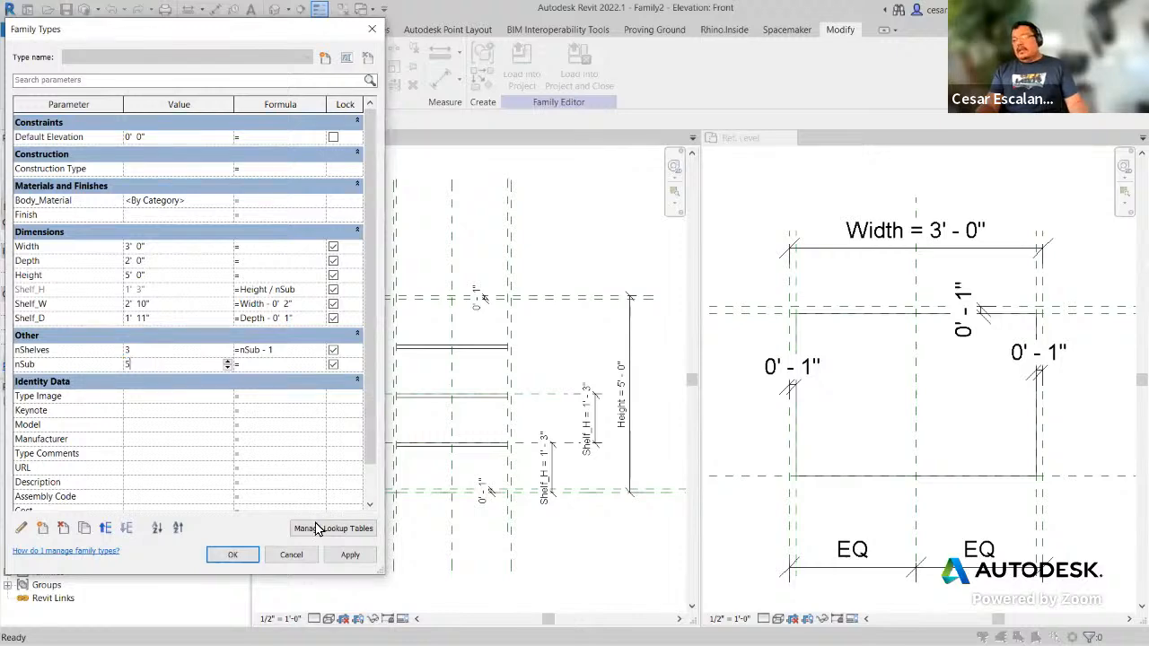
left_click(347, 555)
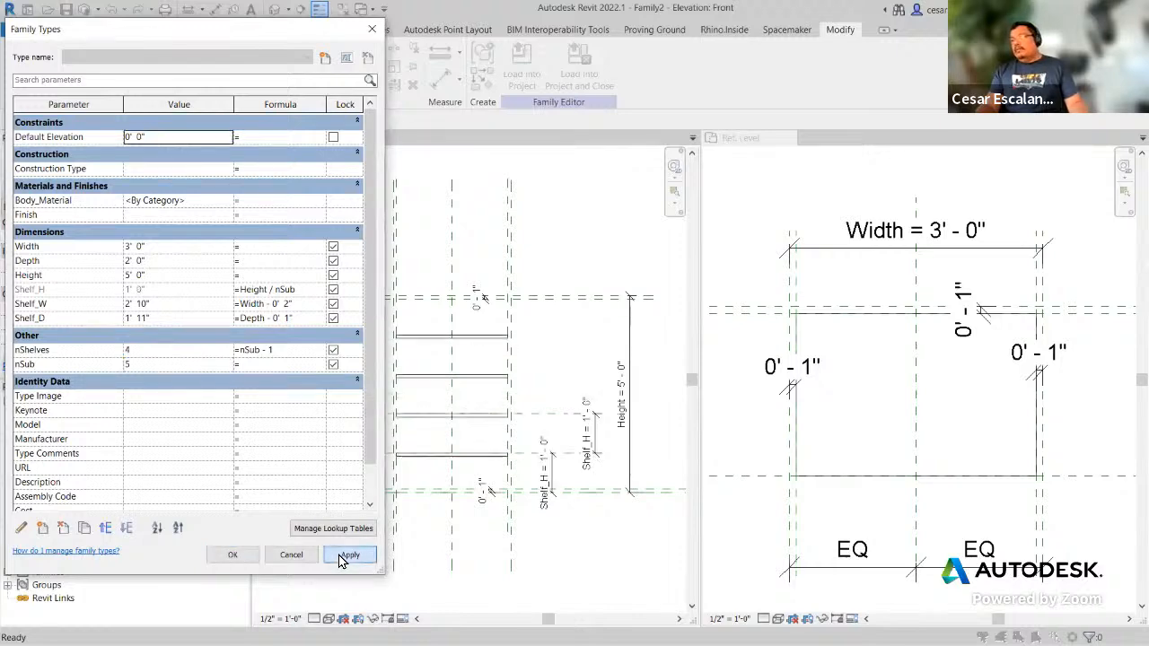
Step: Change the nSub parameter to 3 and apply it to the shelf array
left_click(157, 367)
type("3")
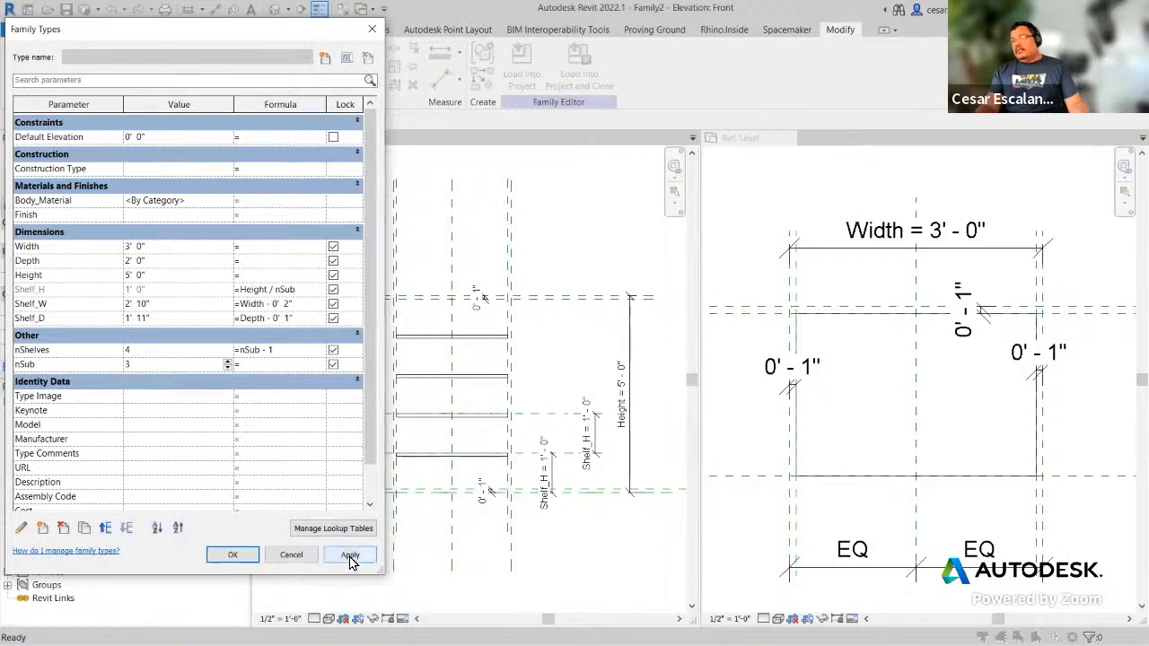
left_click(350, 555)
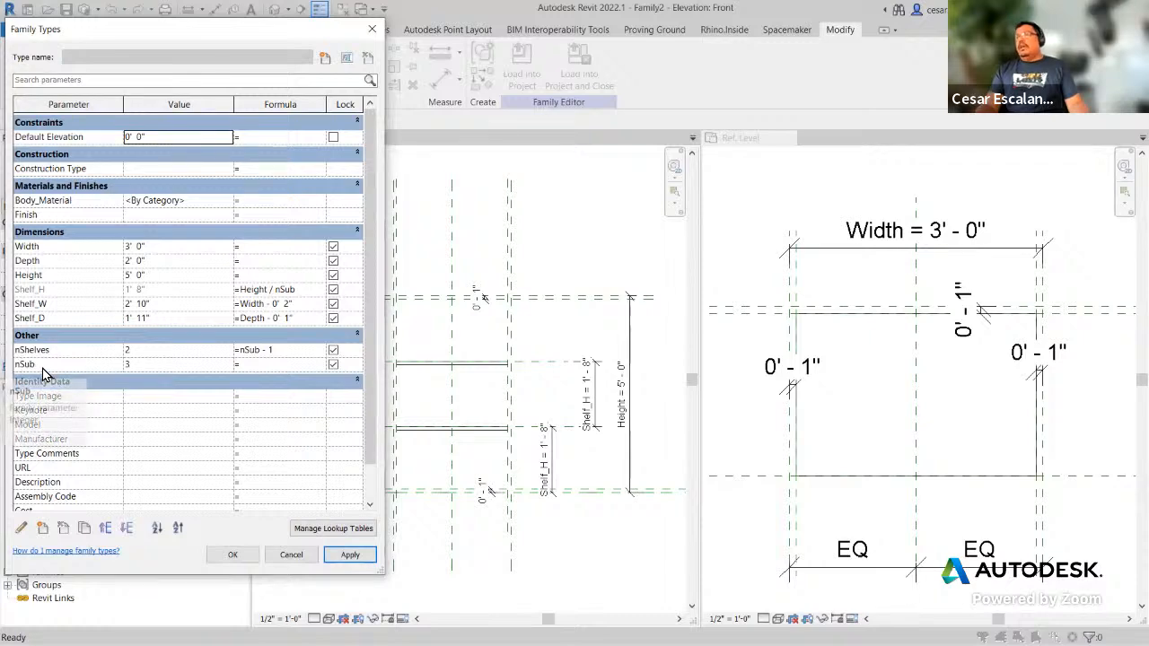
Step: Try to set the nSub parameter to 2 in the family types
left_click(146, 365)
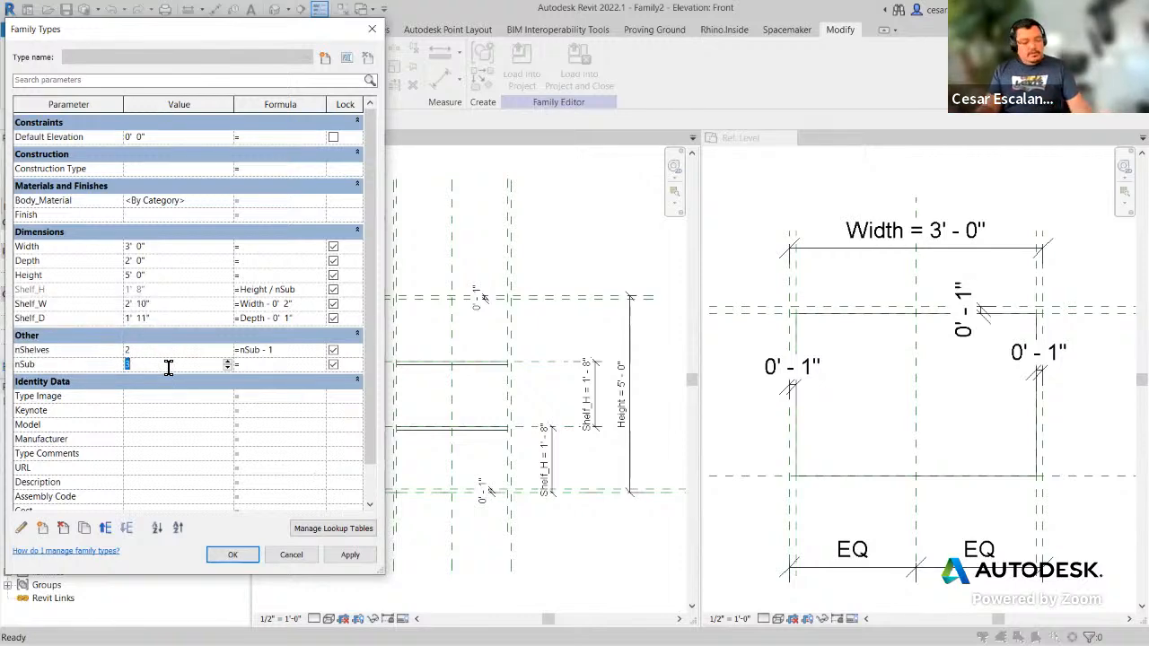
type("2")
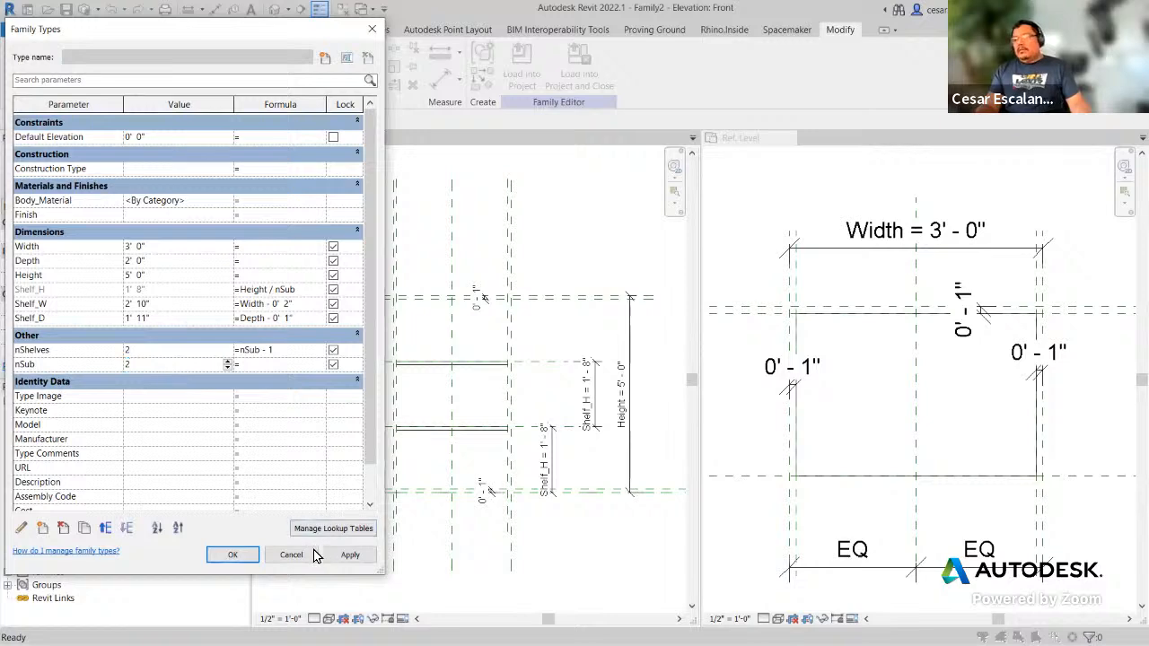
left_click(231, 555)
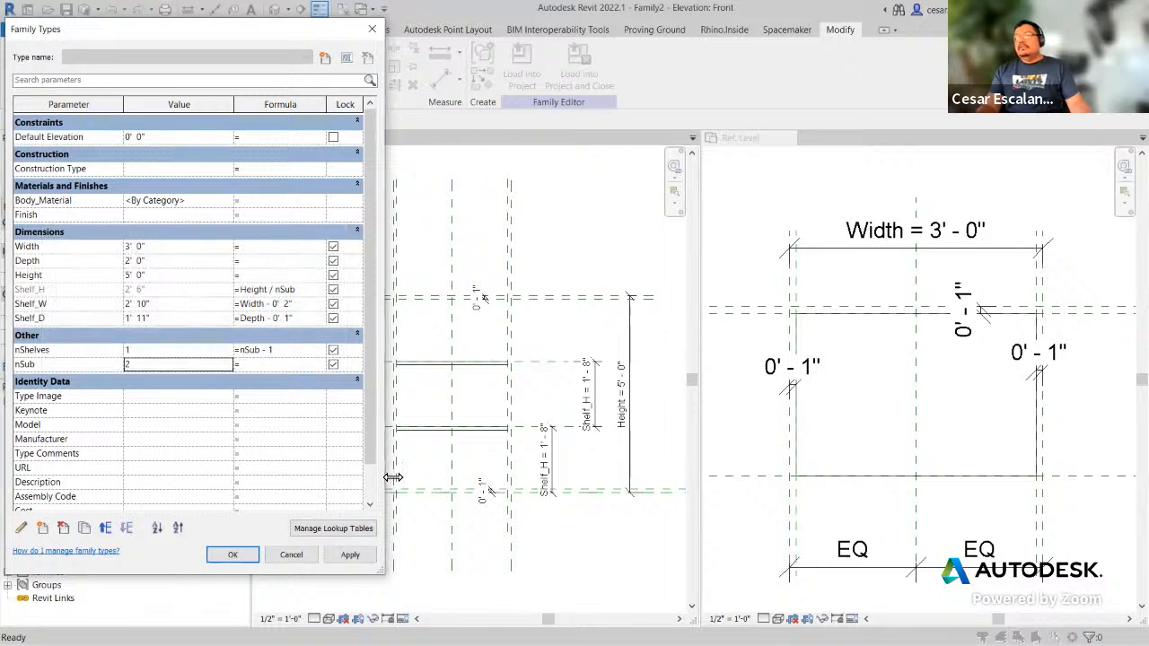
Step: Restore nSub to 3, apply it and accept the family types
left_click(151, 368)
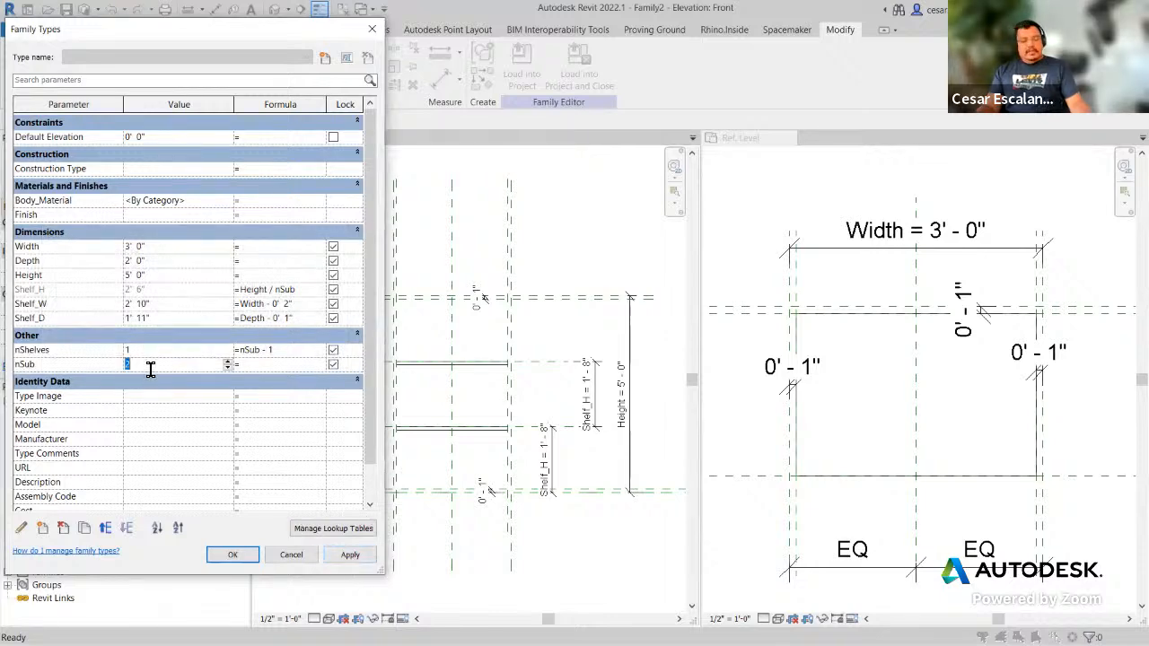
type("3")
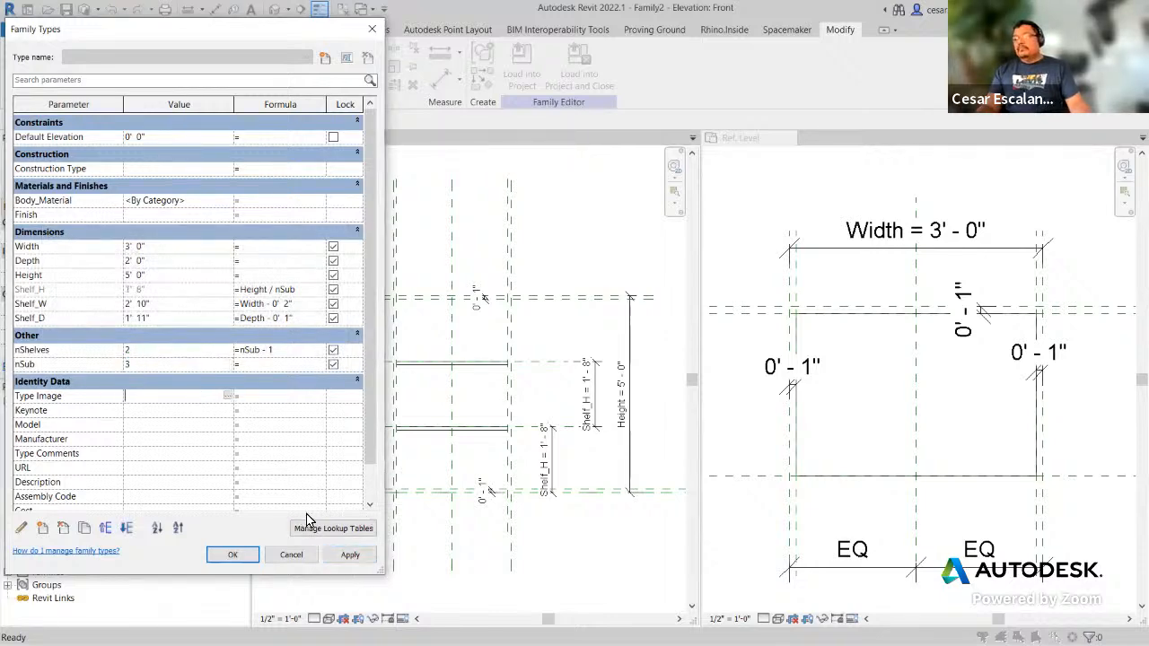
left_click(350, 555)
key("Return")
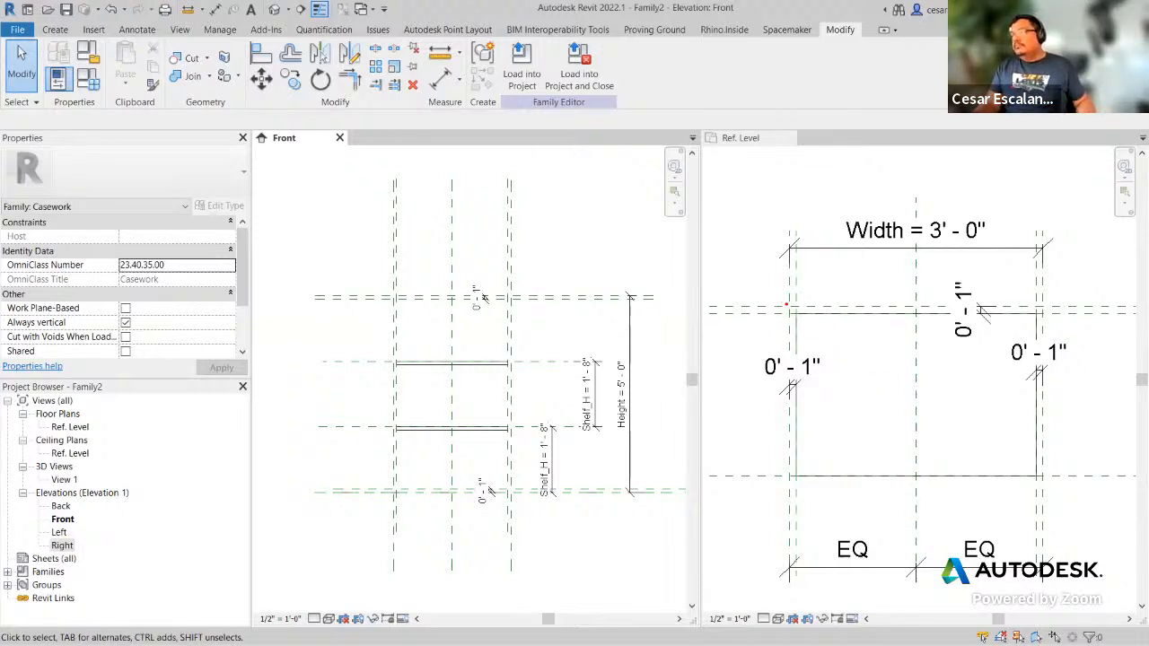
mouse_move(787, 306)
left_mouse_down()
mouse_move(792, 480)
mouse_move(1054, 473)
mouse_move(1041, 395)
mouse_move(1047, 304)
mouse_move(776, 307)
left_mouse_up()
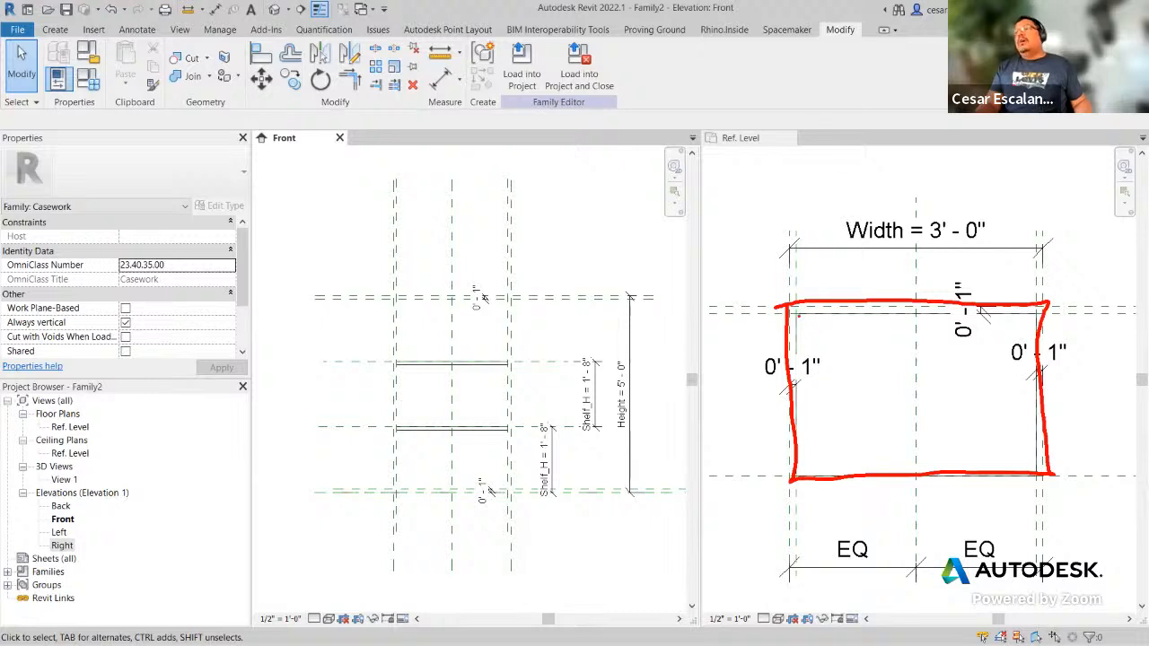
mouse_move(798, 315)
left_mouse_down()
mouse_move(799, 431)
mouse_move(815, 488)
mouse_move(1035, 476)
left_mouse_up()
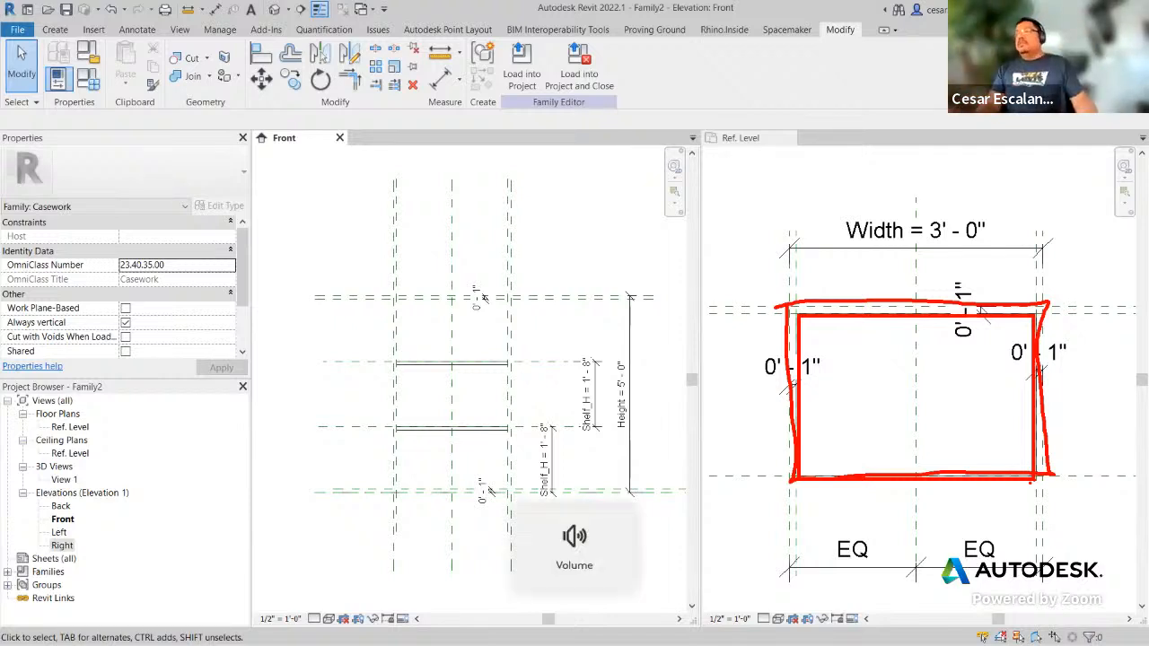
left_click(55, 30)
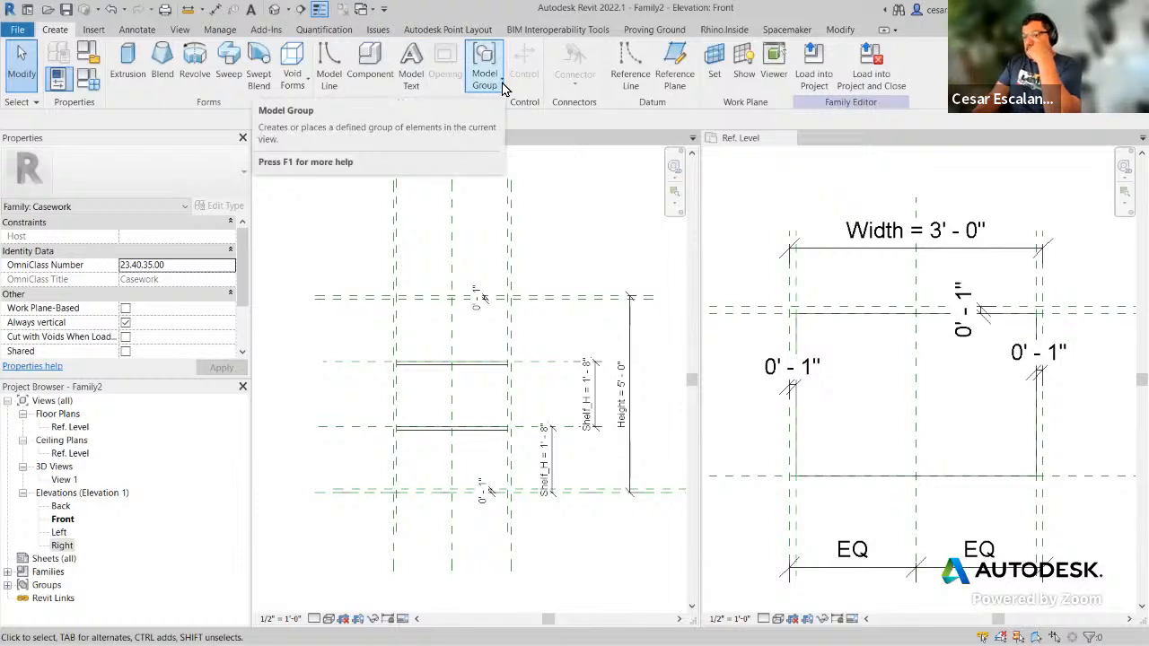
left_click(715, 79)
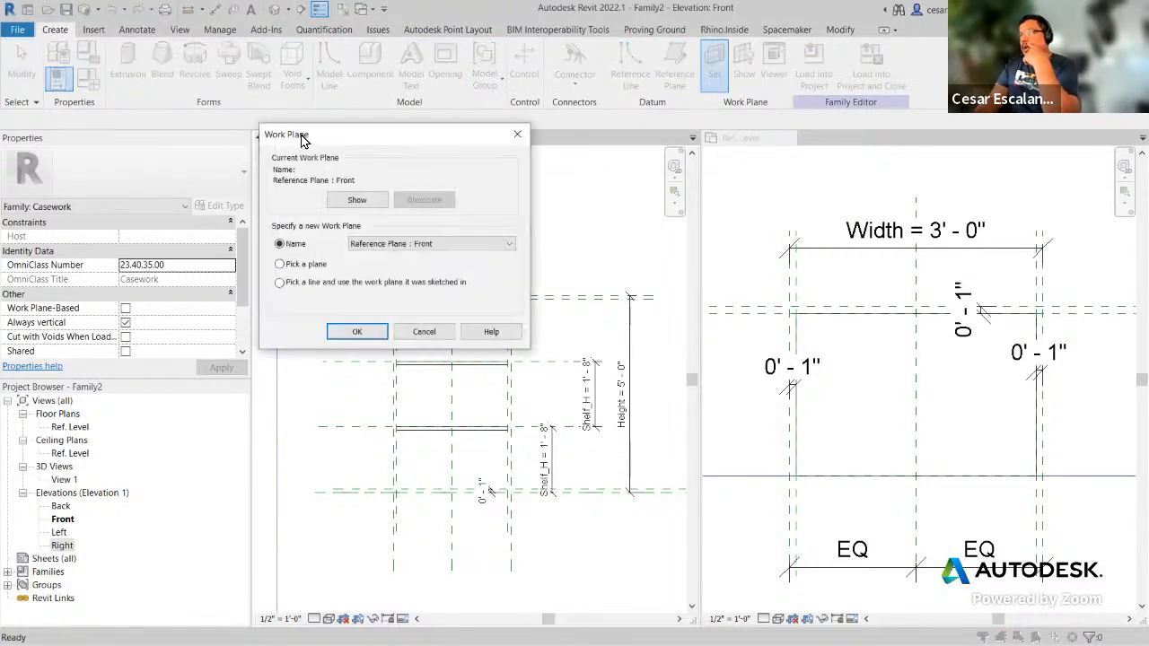
left_click(433, 244)
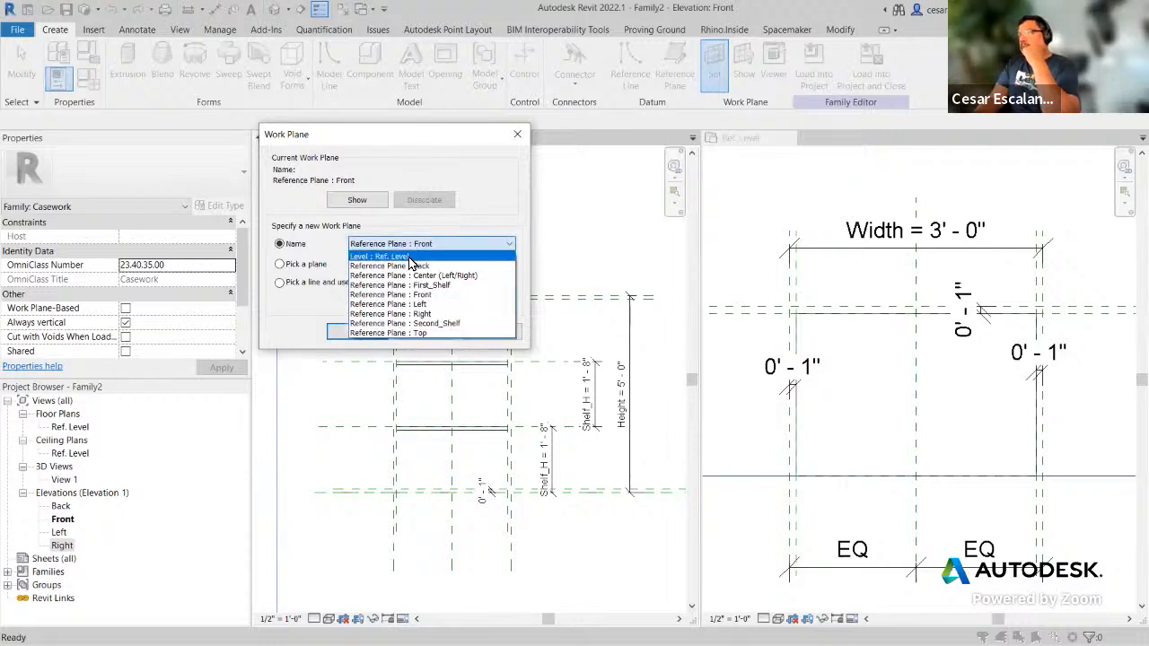
left_click(410, 260)
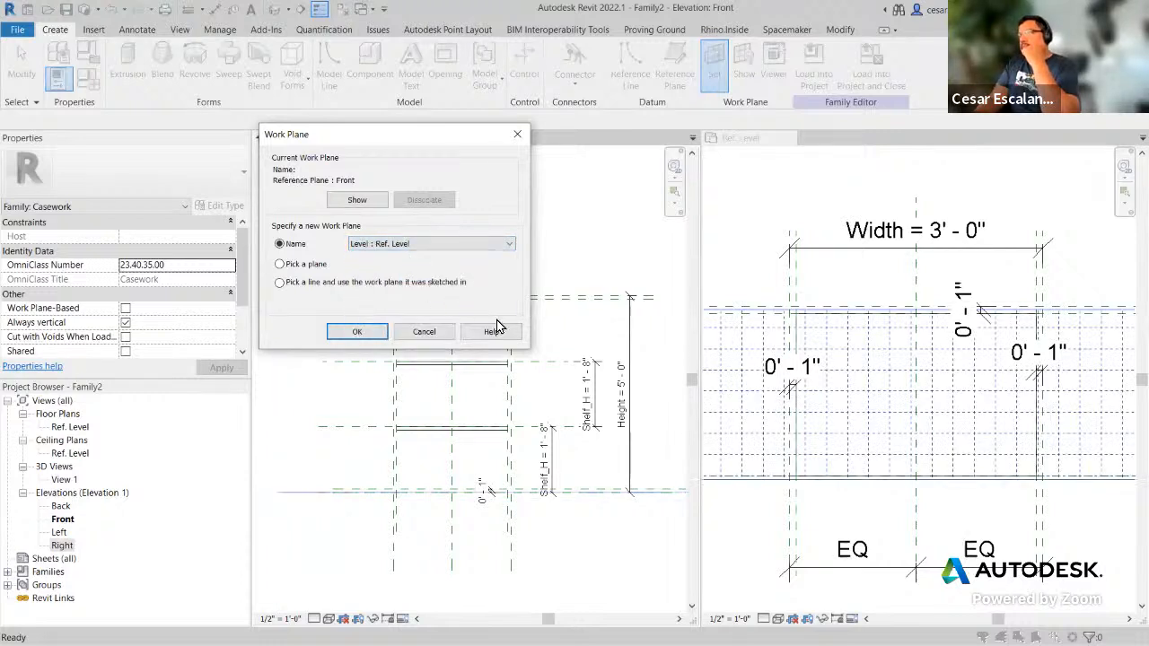
left_click(363, 329)
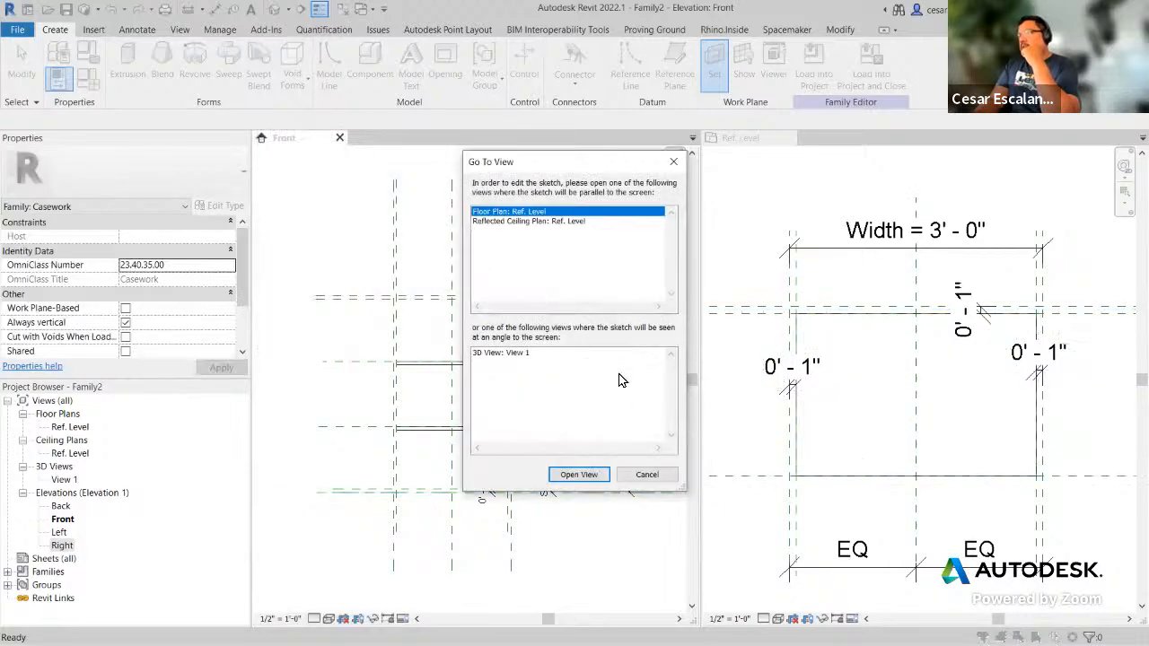
left_click(646, 474)
Step: Make the Ref. Level plan view active and set its work plane to Level : Ref. Level
left_click(776, 209)
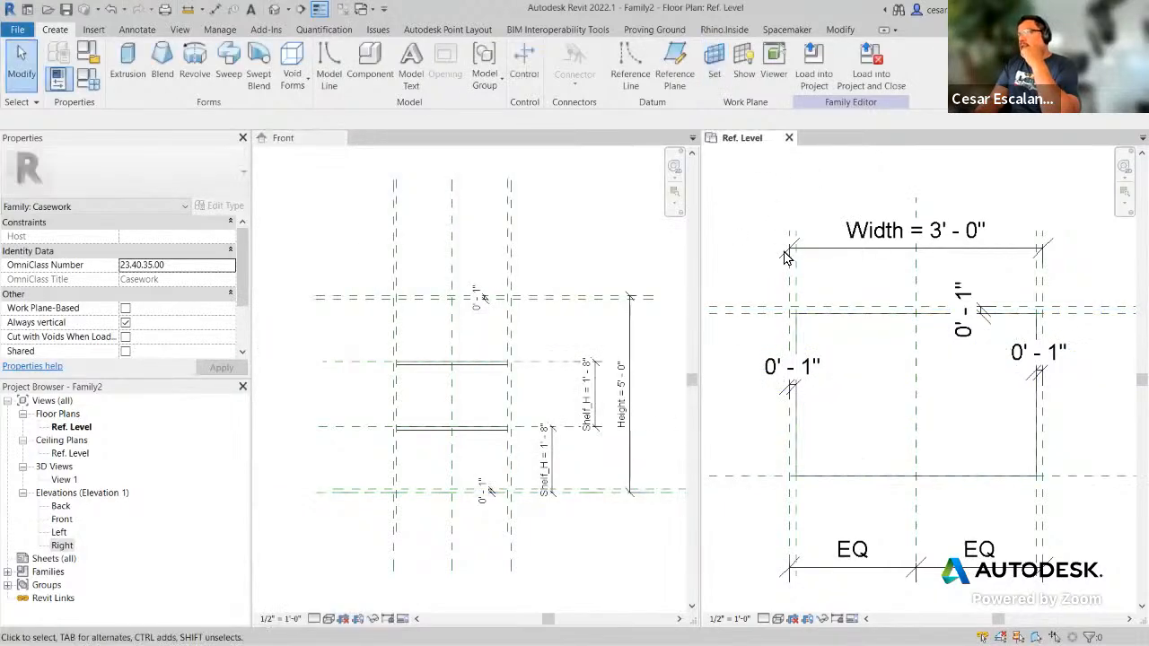
left_click(717, 79)
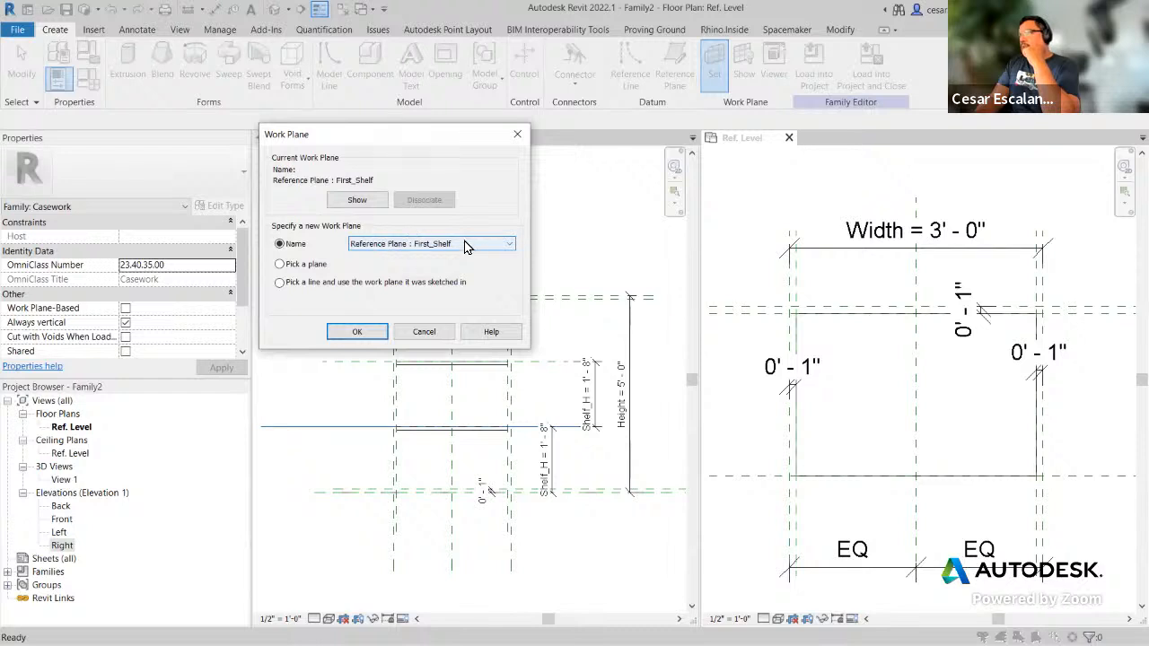
left_click(432, 246)
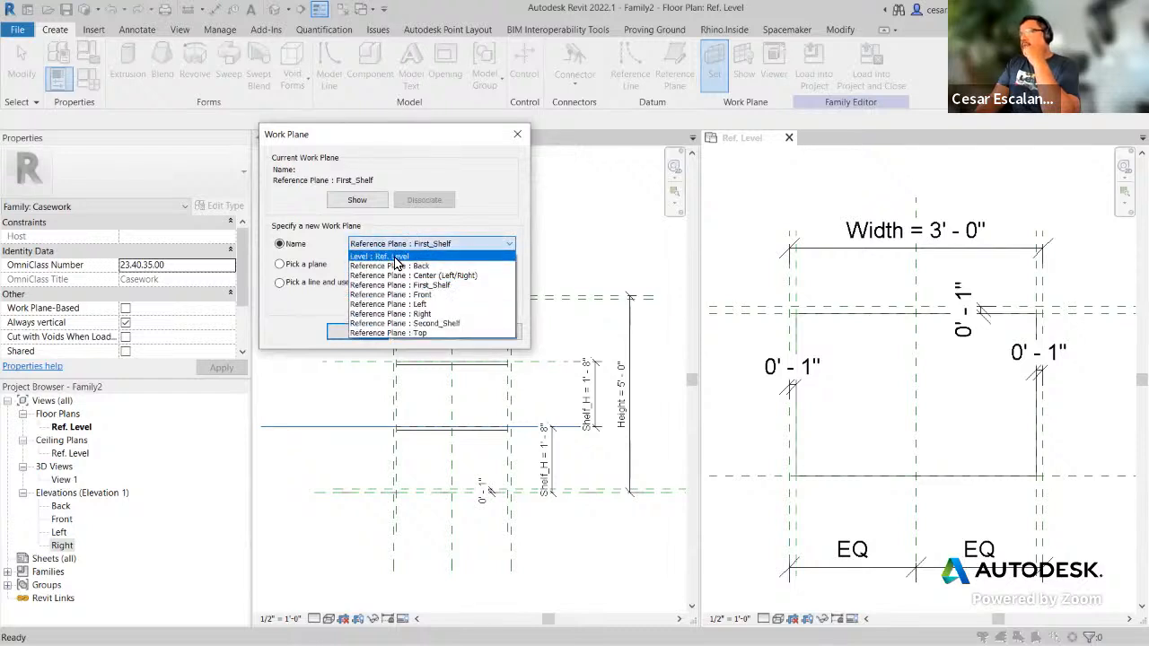
left_click(396, 257)
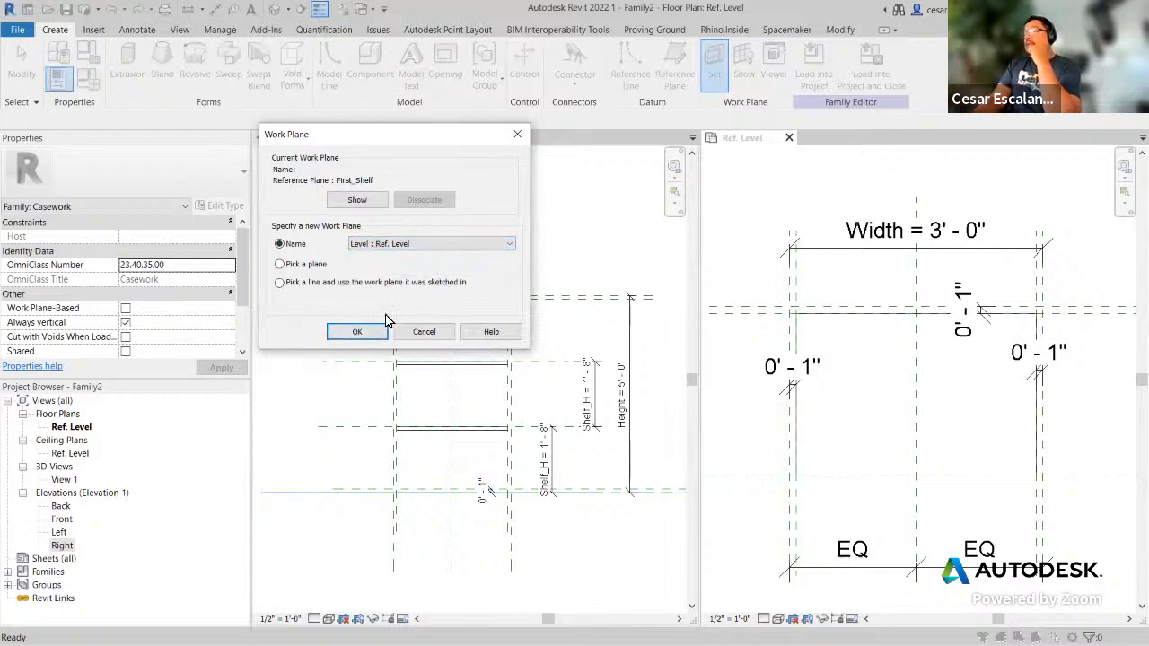
left_click(359, 331)
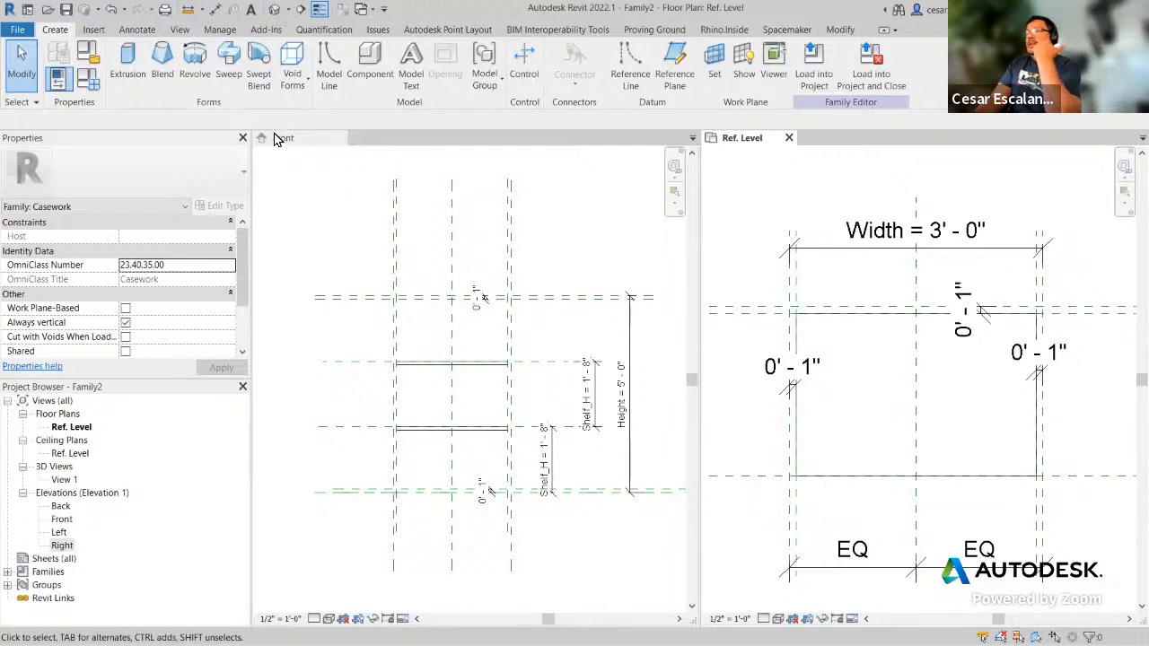
Step: Start an extrusion and sketch a 3' 0" by 2' 0" rectangle between the outermost left, right, front and back reference planes in the Ref. Level plan
left_click(126, 59)
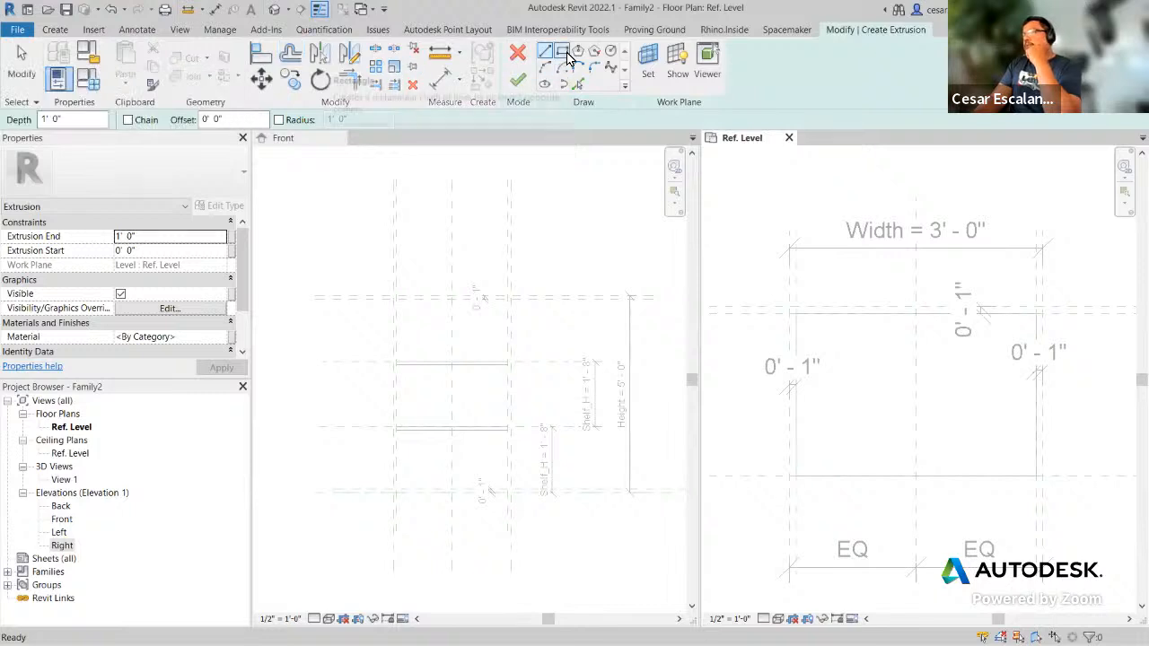
left_click(562, 52)
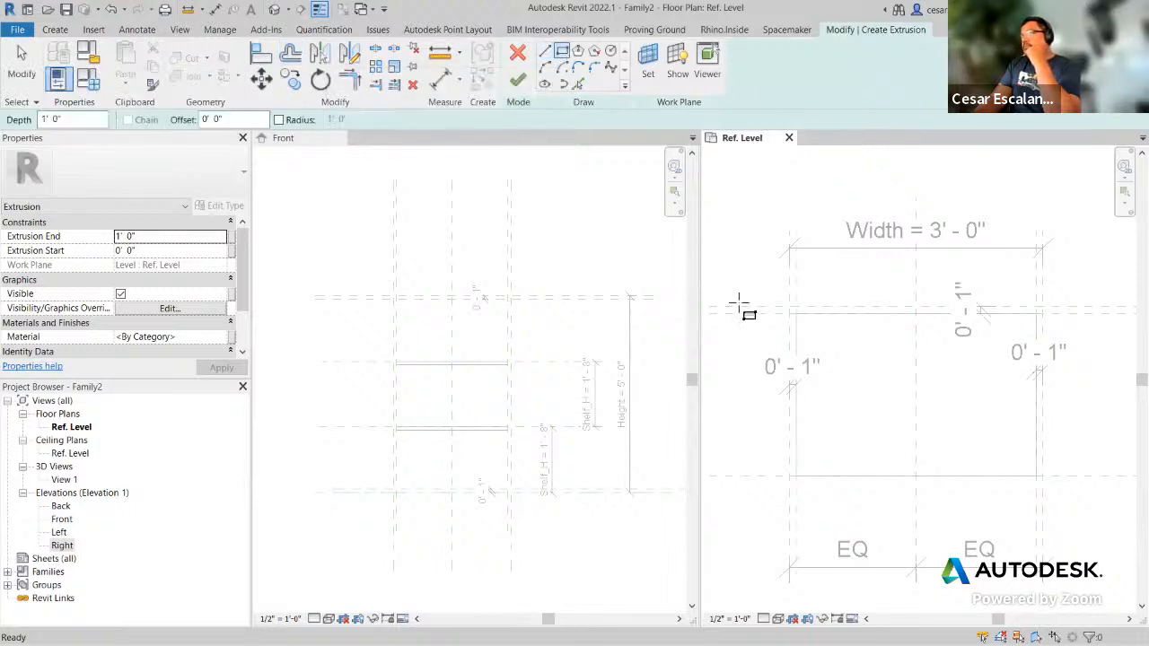
left_click(789, 307)
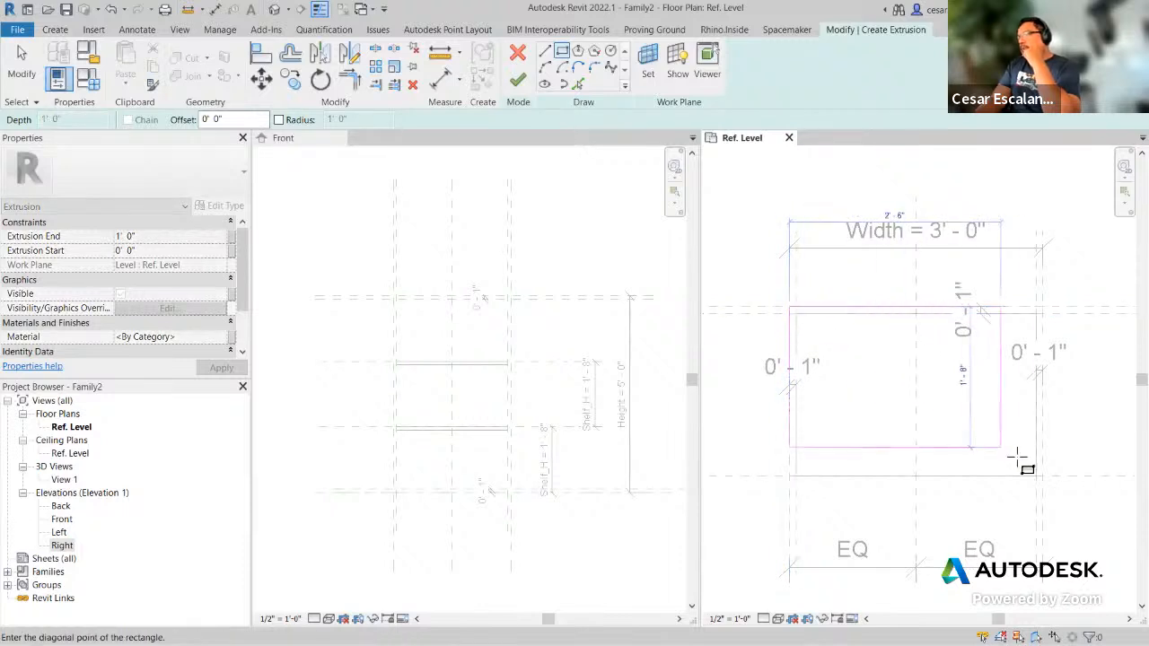
left_click(1042, 476)
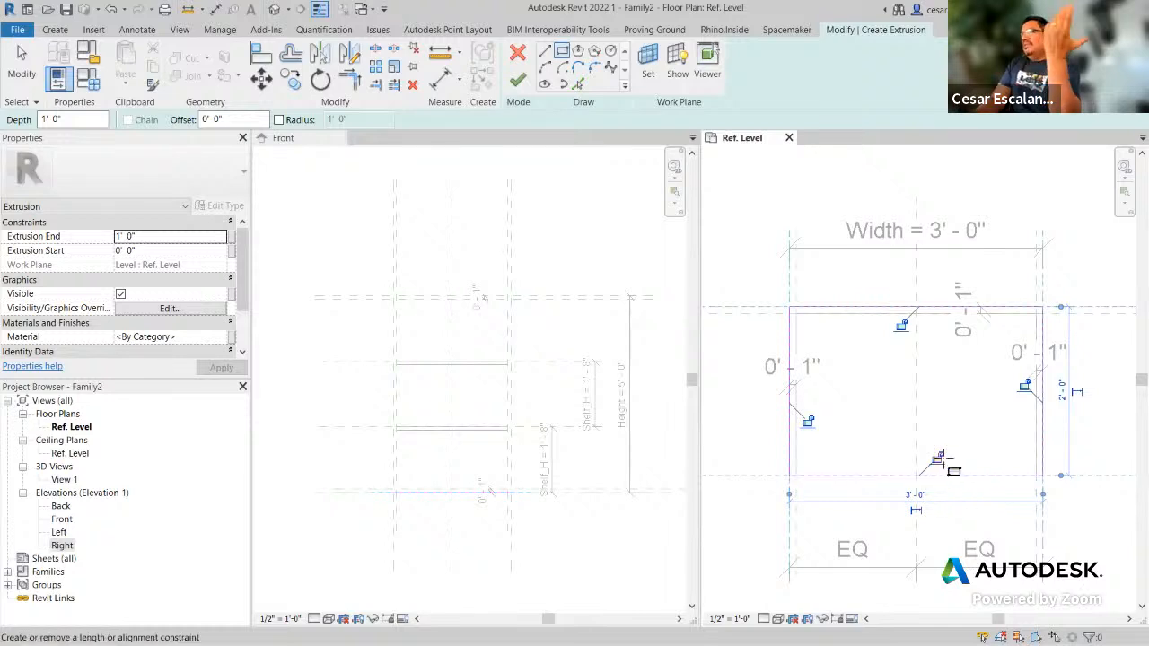
Step: Lock all four sides of the extrusion rectangle to their reference planes, finish the extrusion and dismiss the save reminder
left_click(939, 457)
left_click(1024, 386)
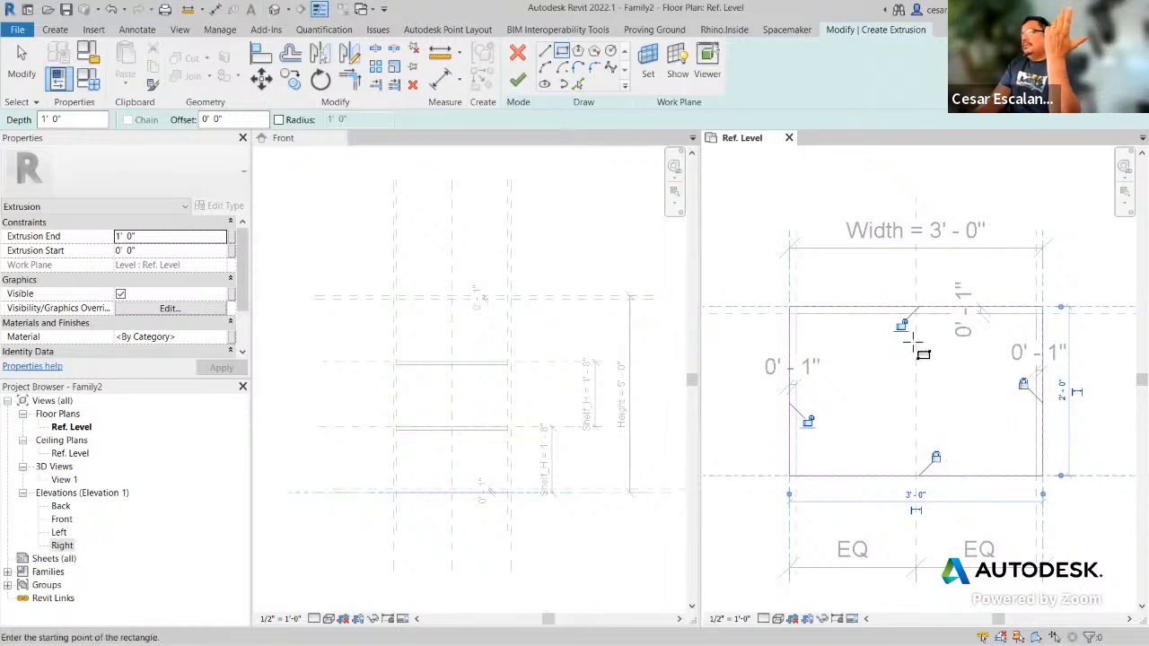
left_click(903, 325)
left_click(807, 420)
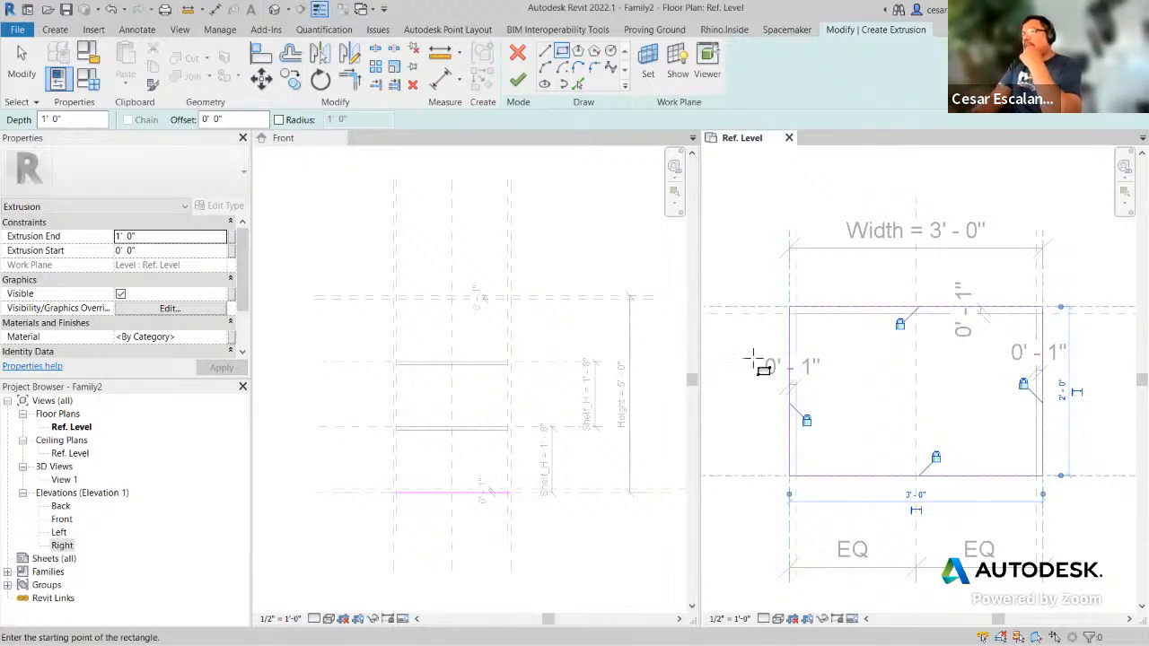
left_click(517, 80)
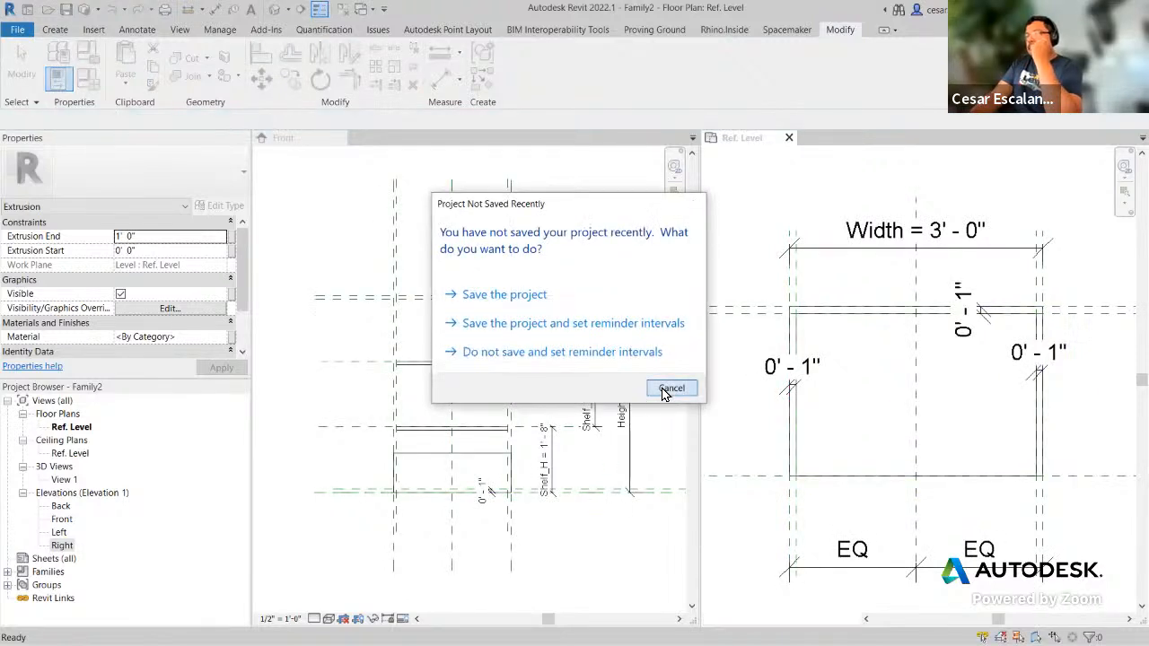
left_click(672, 388)
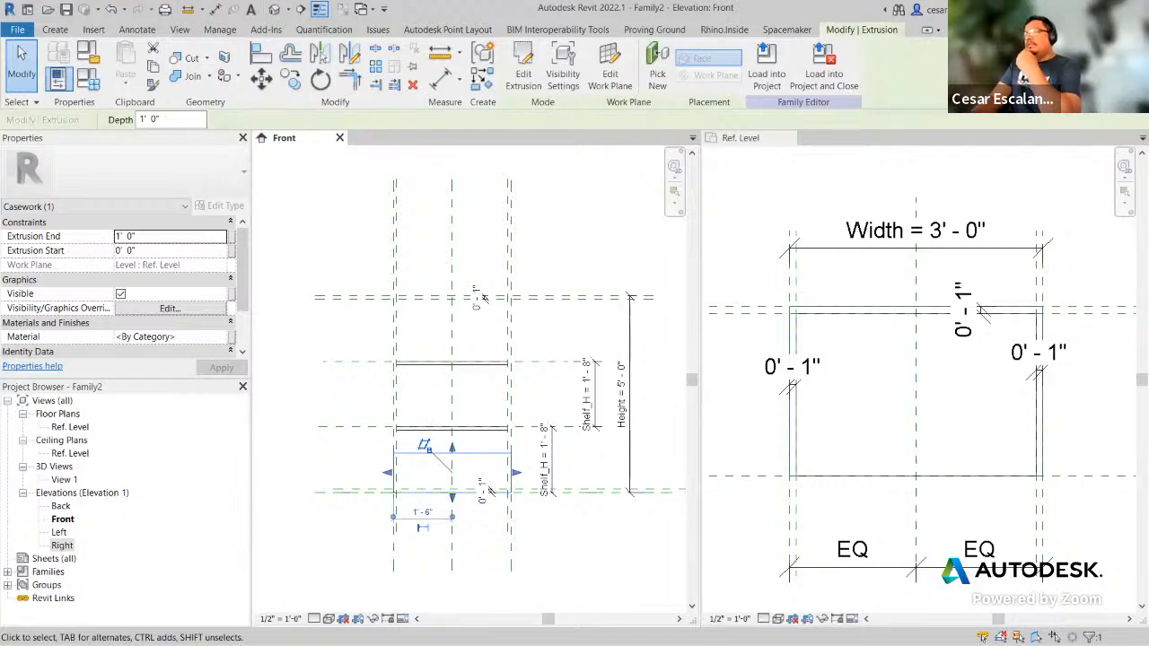
Step: Stretch the top of the body extrusion to the uppermost reference plane in the Front elevation, 5' 0" high, and lock it there
left_click(583, 564)
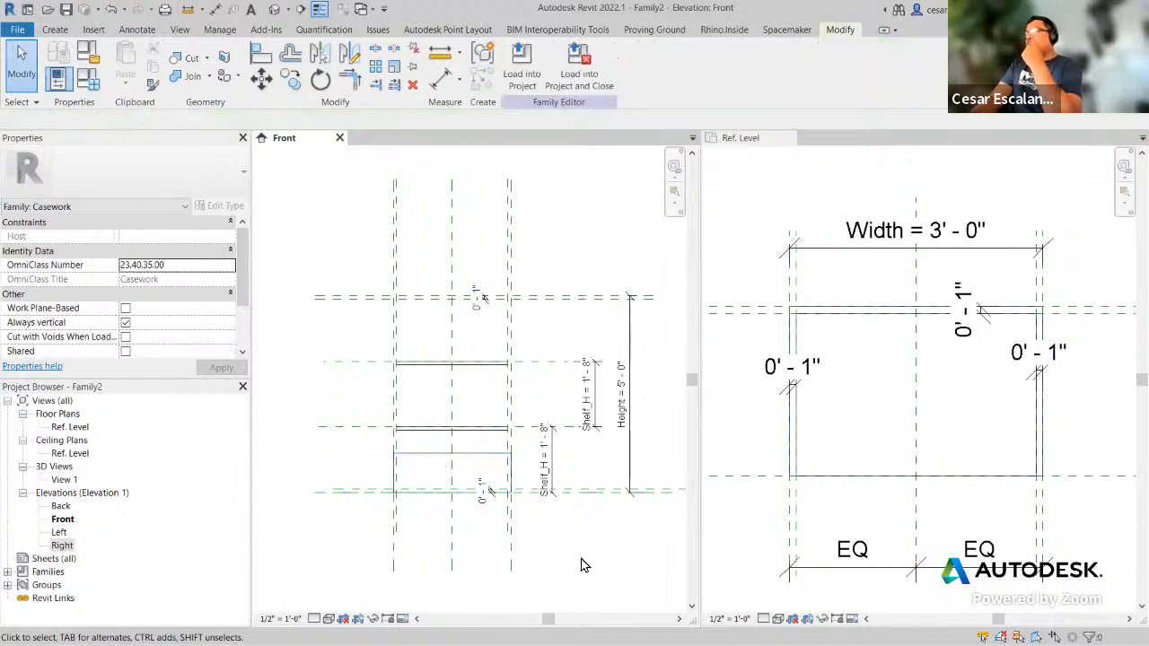
left_click(490, 461)
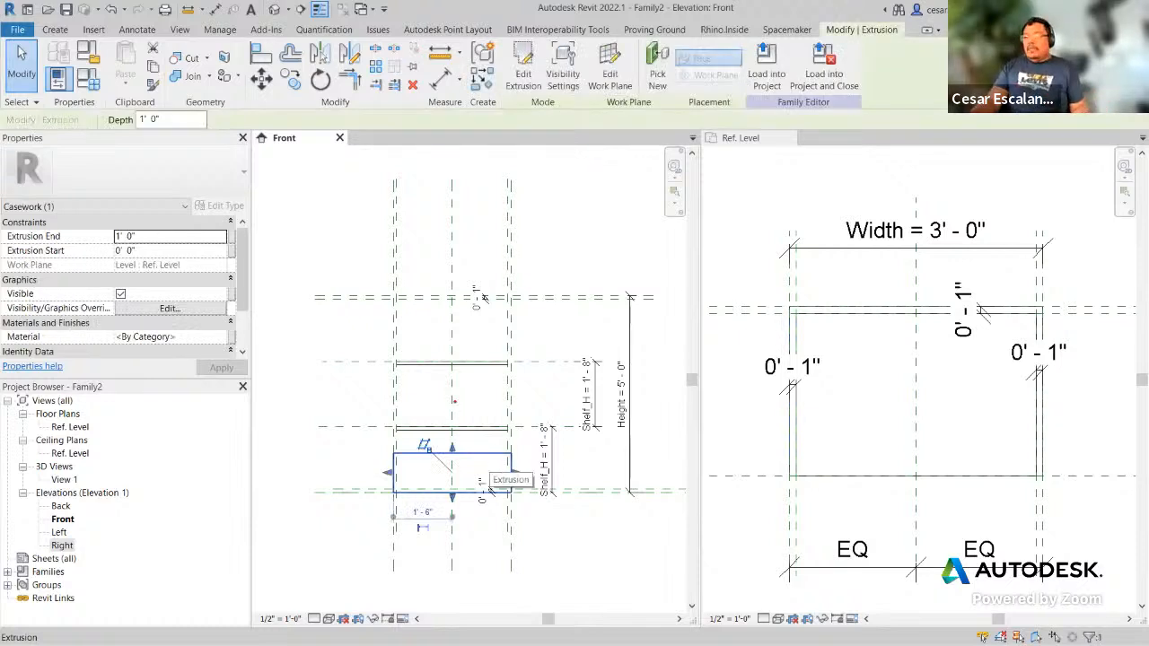
mouse_move(441, 438)
left_mouse_down()
mouse_move(464, 444)
mouse_move(537, 336)
left_mouse_up()
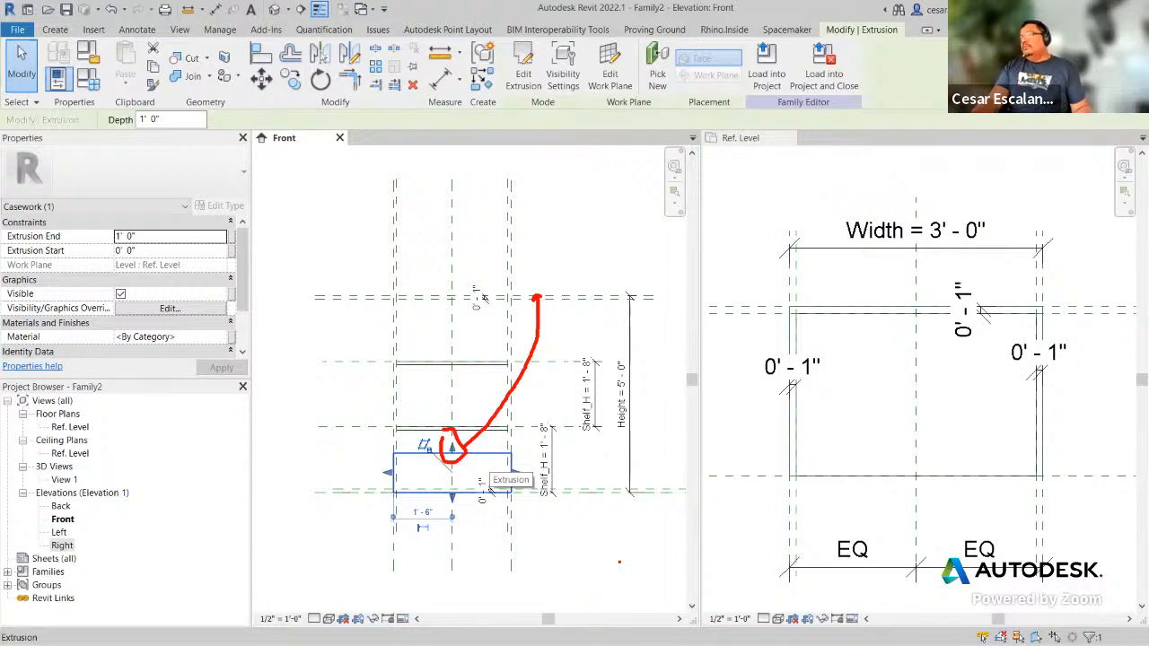
left_click(446, 584)
left_click(484, 456)
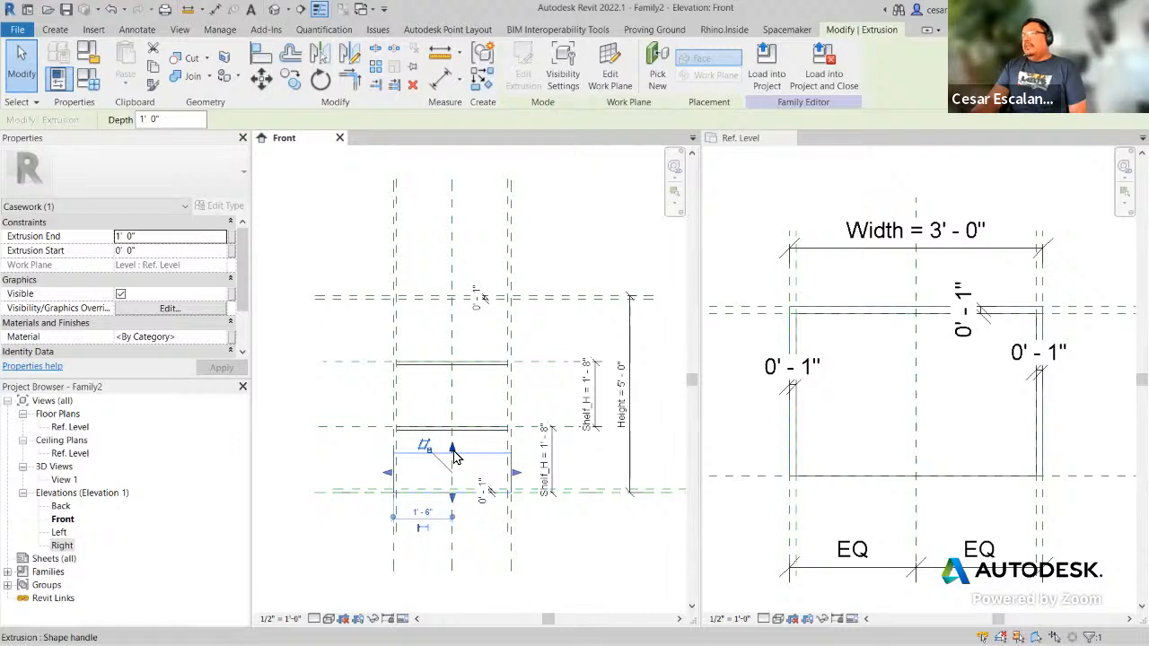
left_click_drag(454, 456, 446, 299)
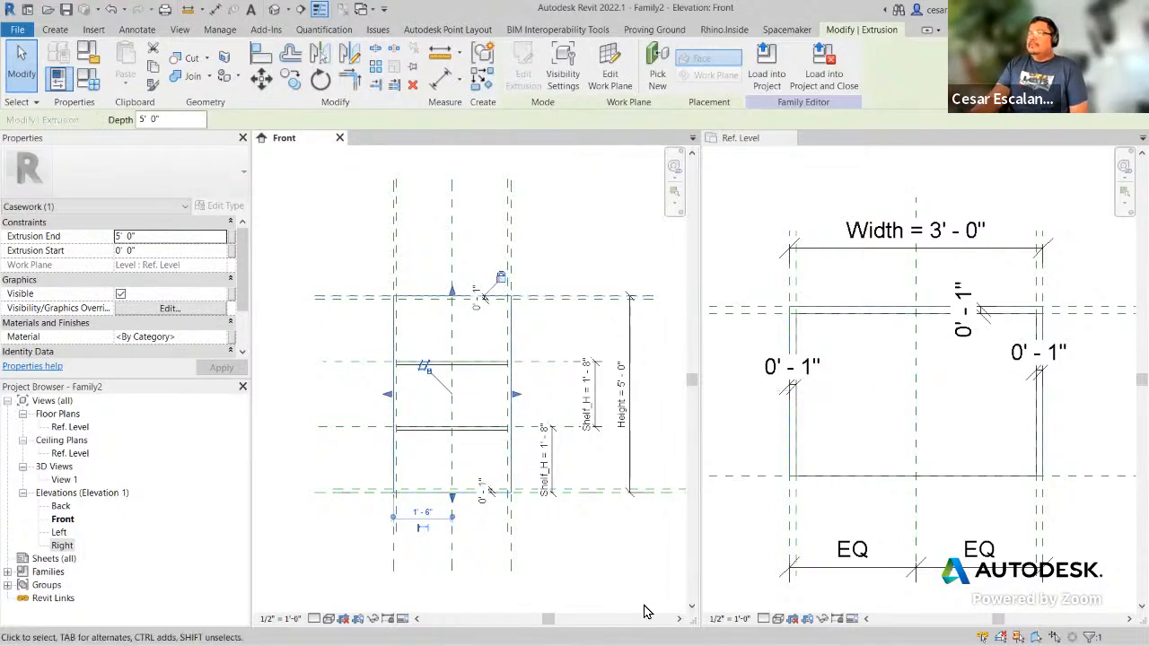
left_click(608, 588)
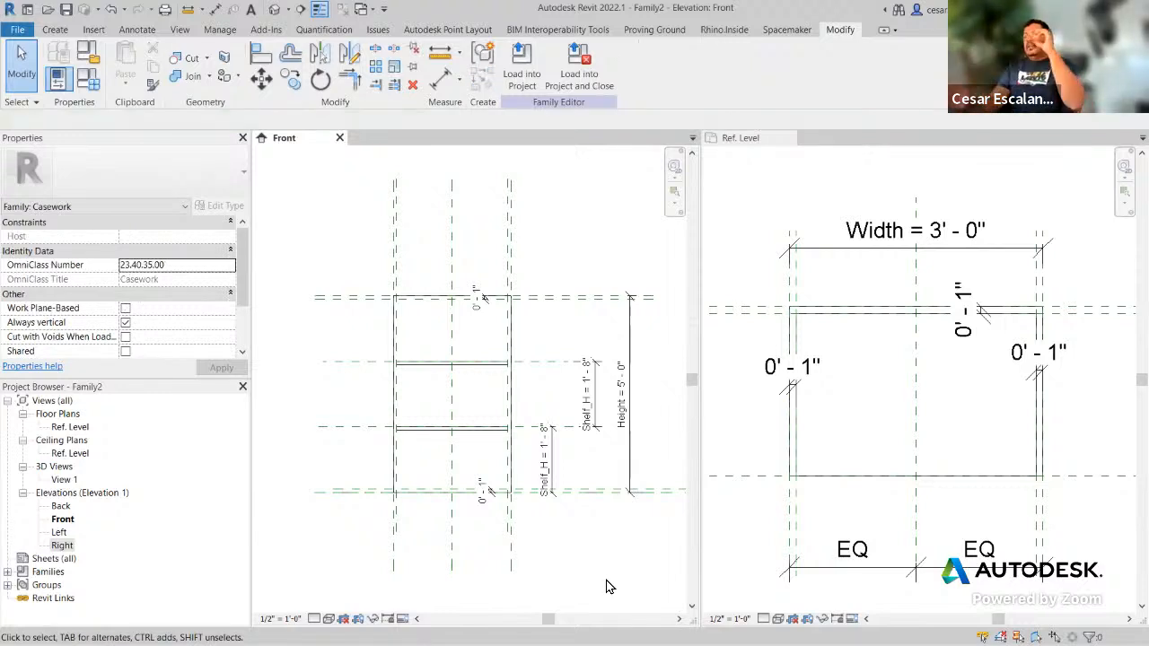
Step: Flex the family by setting Width to 4' 0" and Height to 4' 0", applying each, and accept the family types
left_click(89, 79)
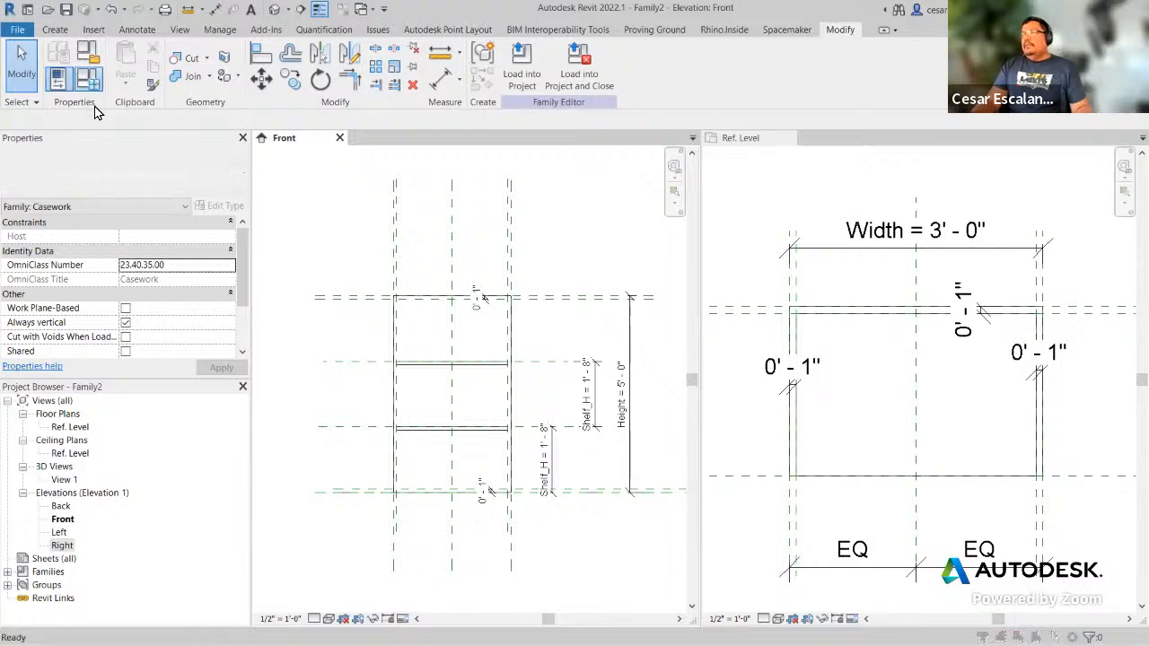
left_click(176, 246)
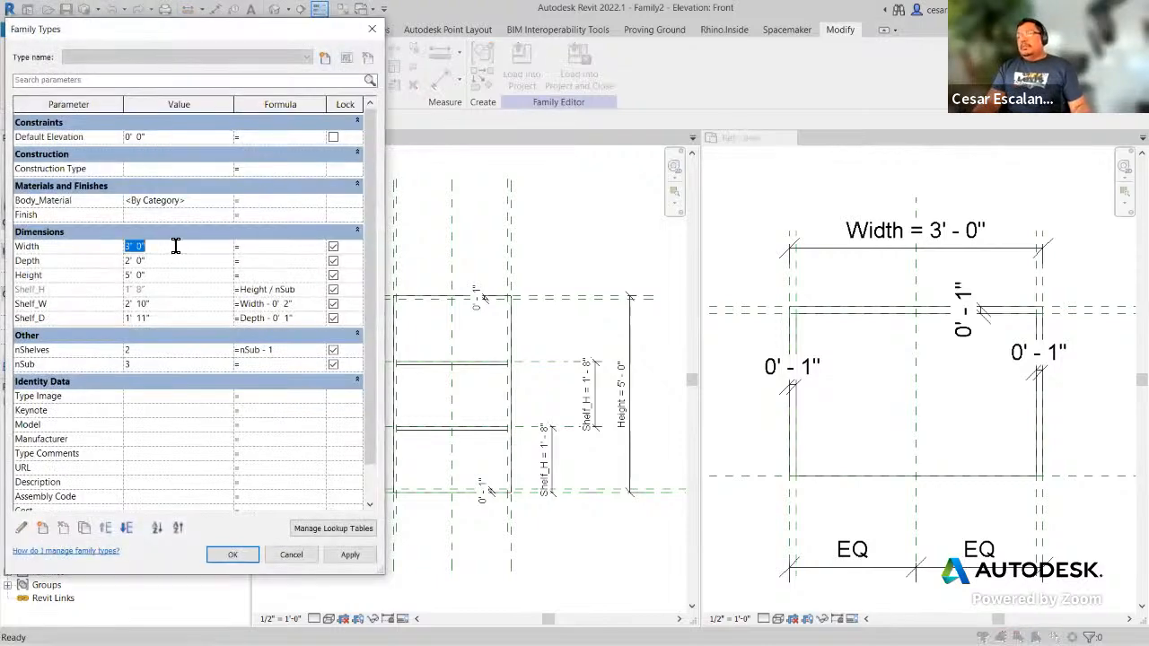
type("4")
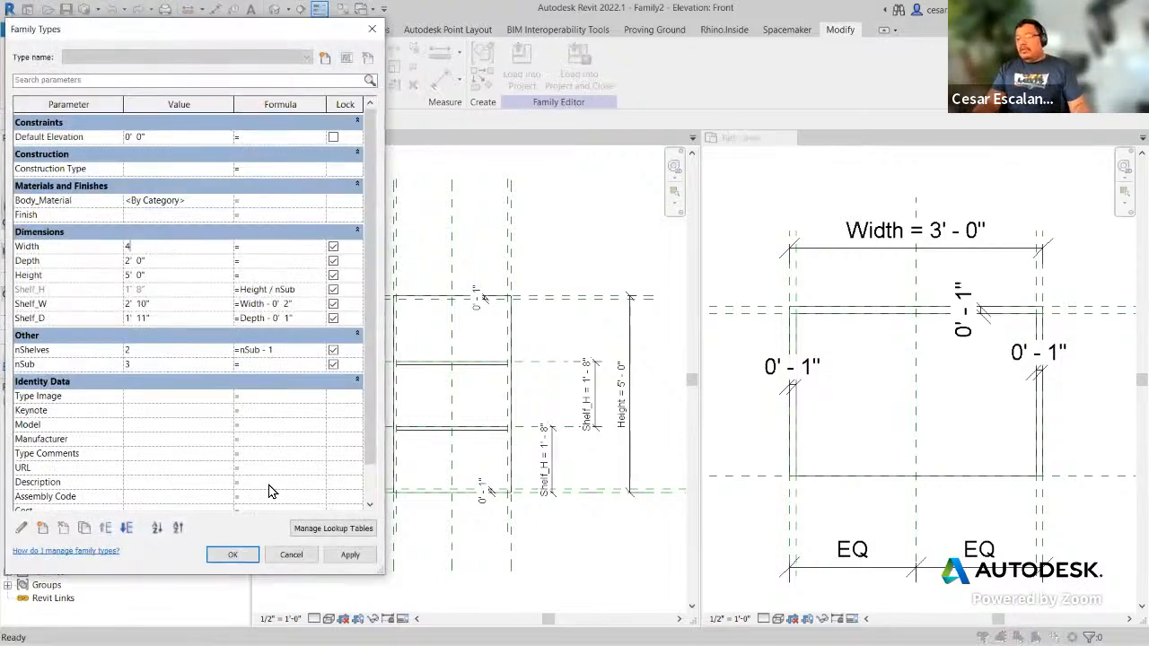
left_click(350, 555)
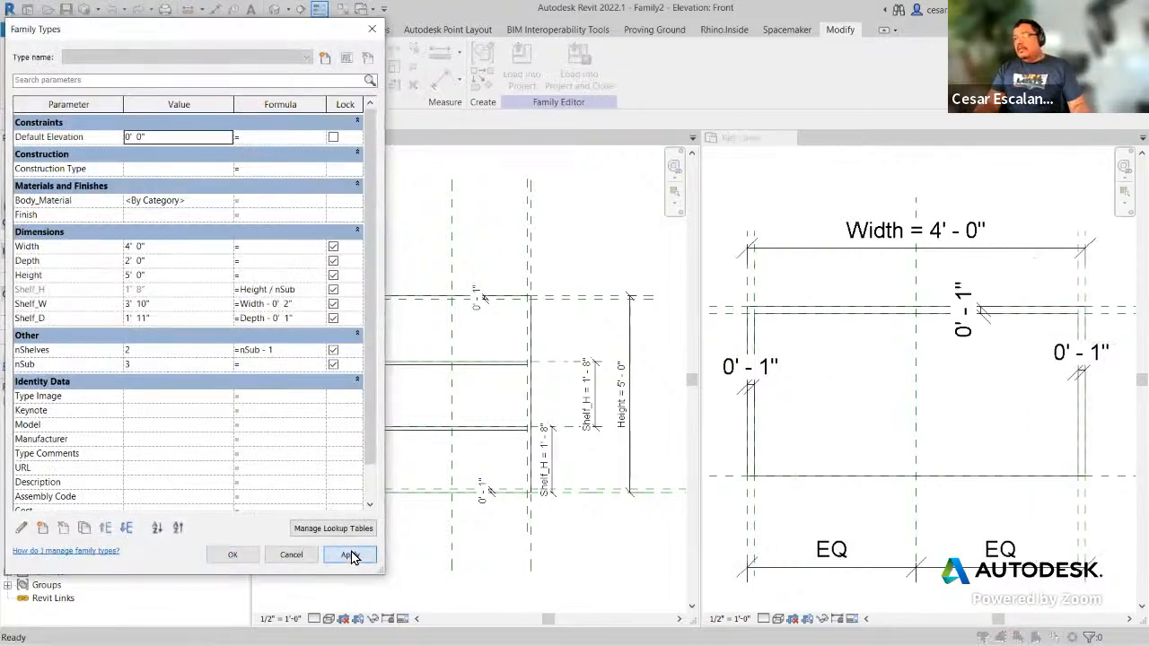
left_click(165, 275)
type("4")
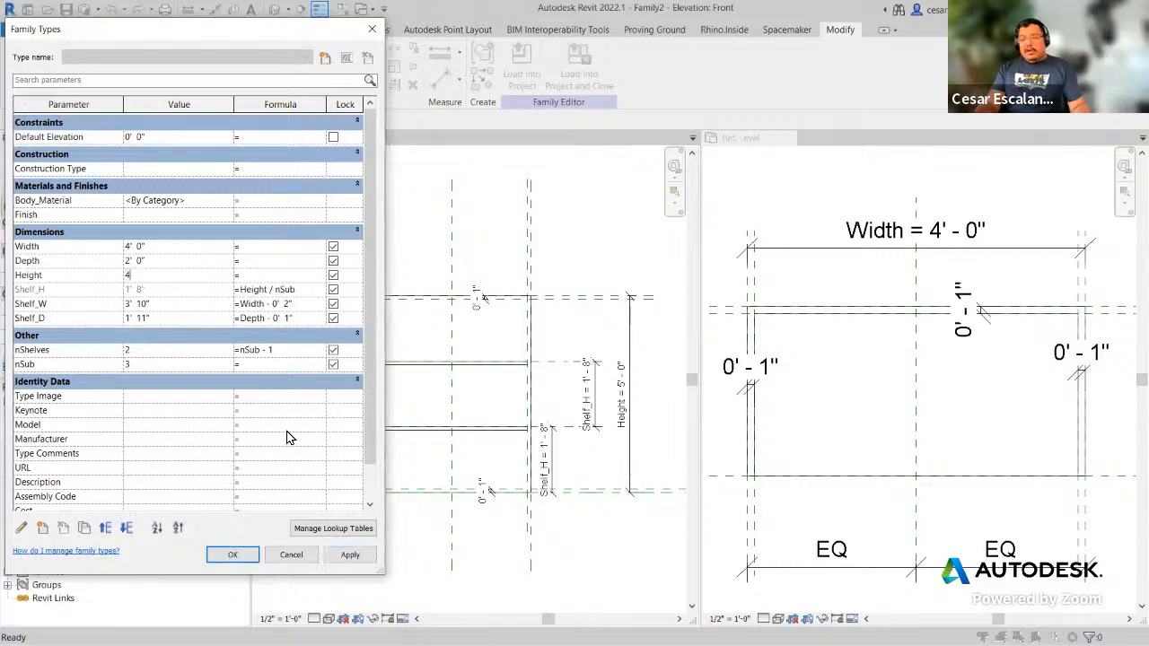
left_click(350, 555)
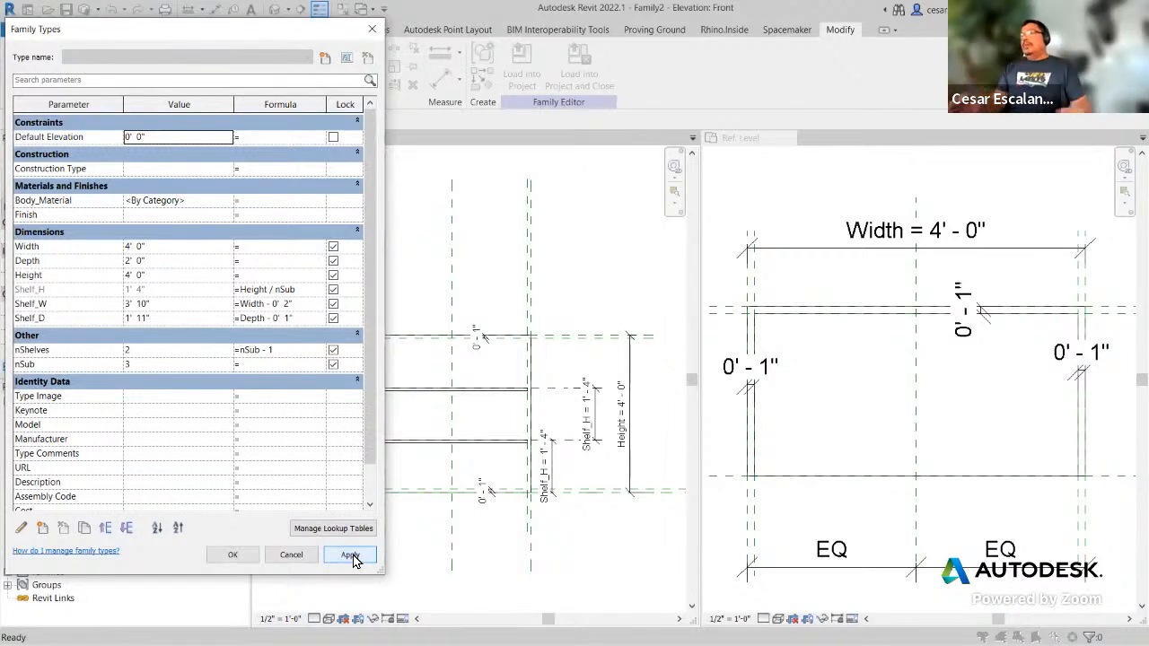
left_click(235, 555)
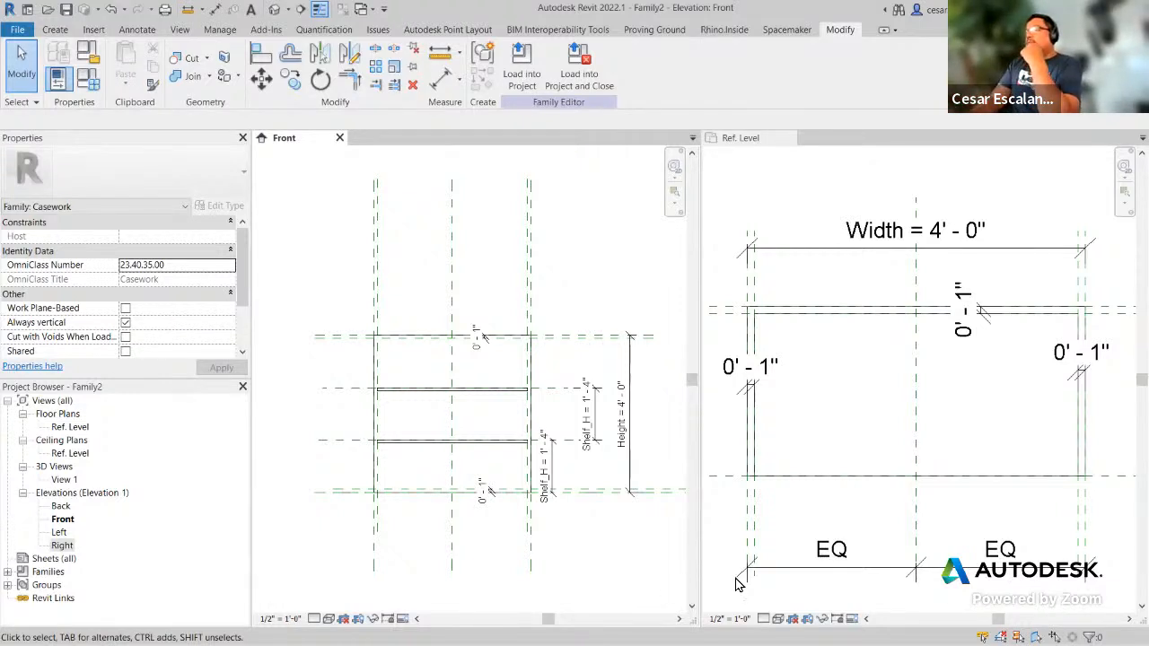
Step: Start a void extrusion in the Ref. Level plan with a rectangular sketch shape
left_click(857, 520)
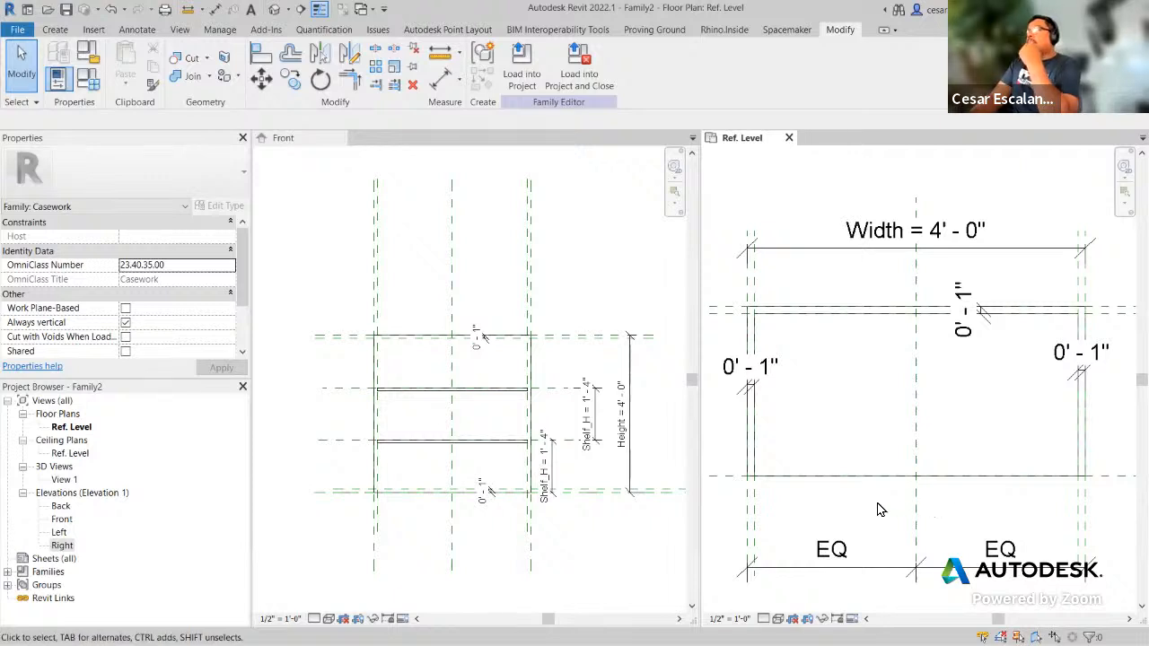
scroll(857, 519, "down", 1)
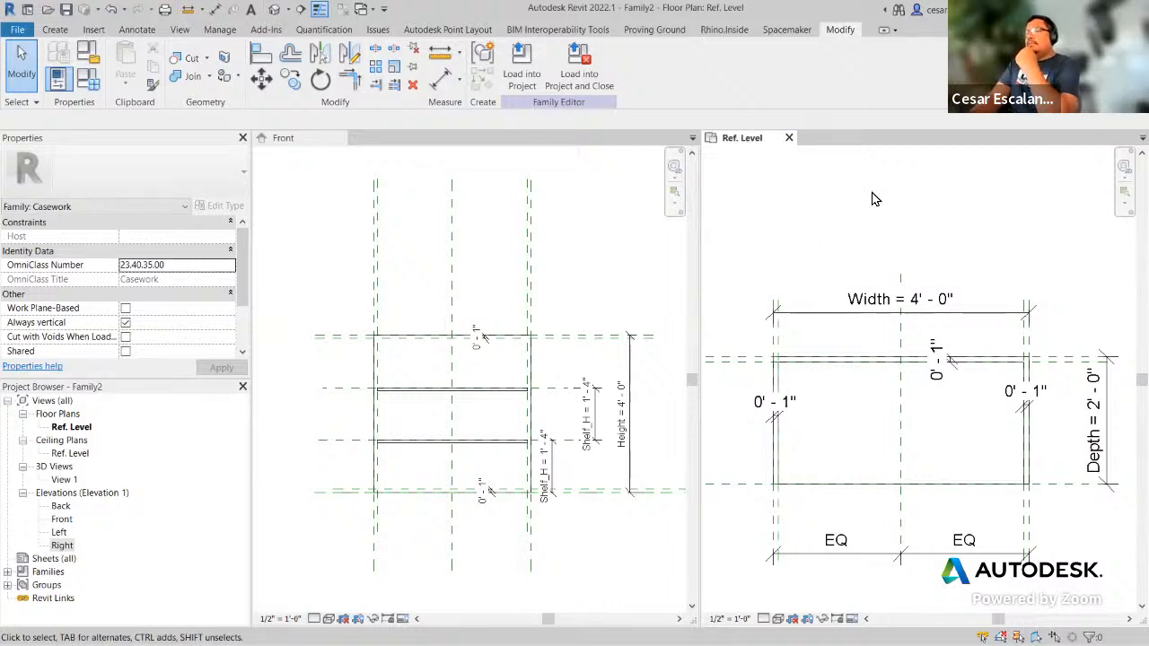
left_click(53, 29)
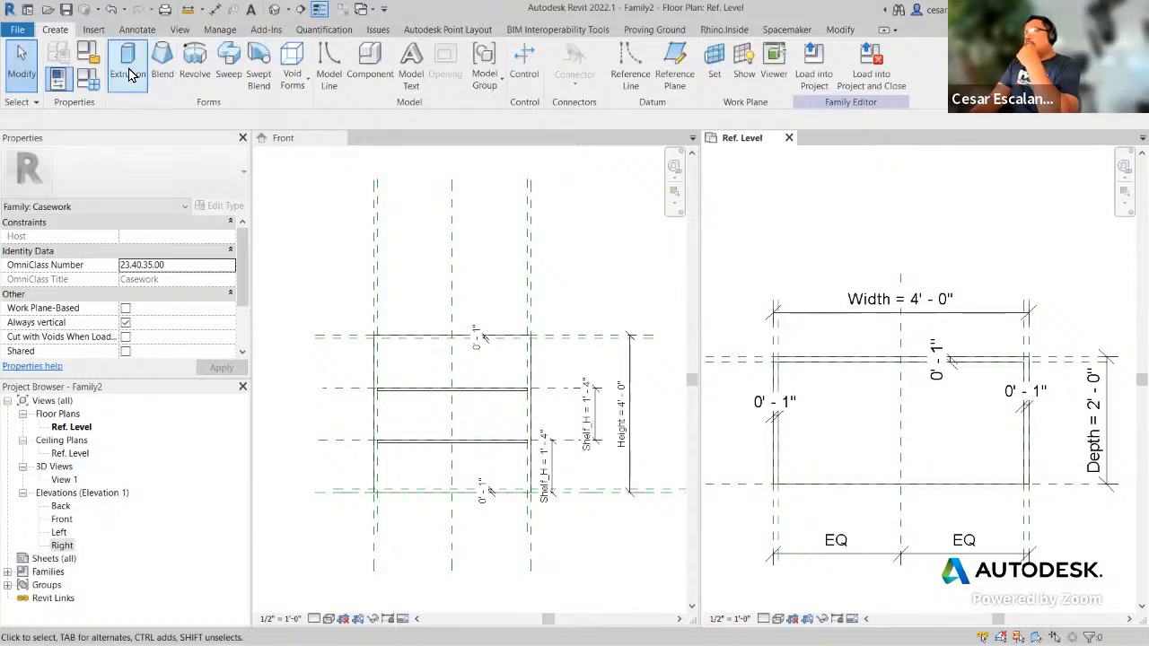
left_click(301, 90)
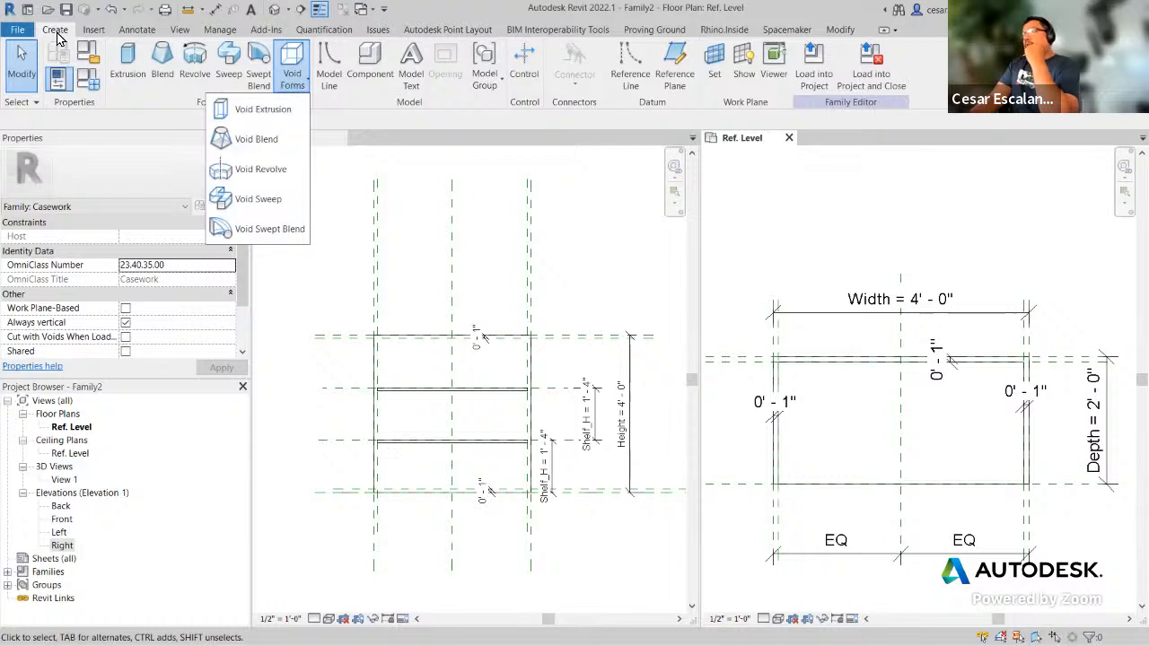
left_click(274, 110)
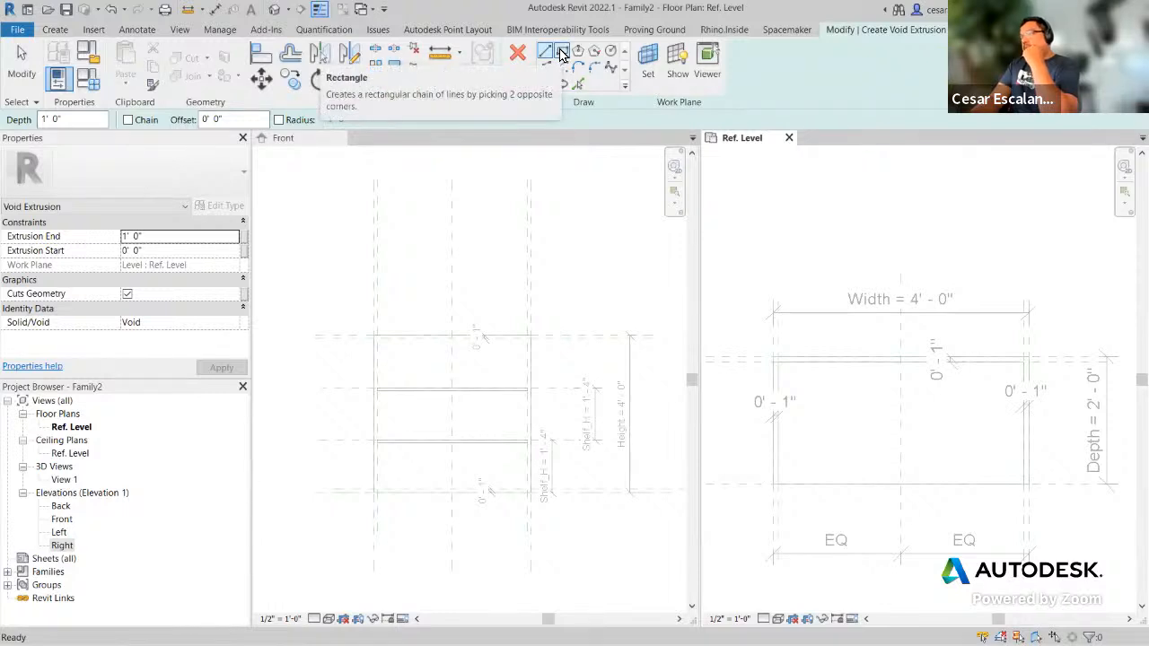
left_click(562, 54)
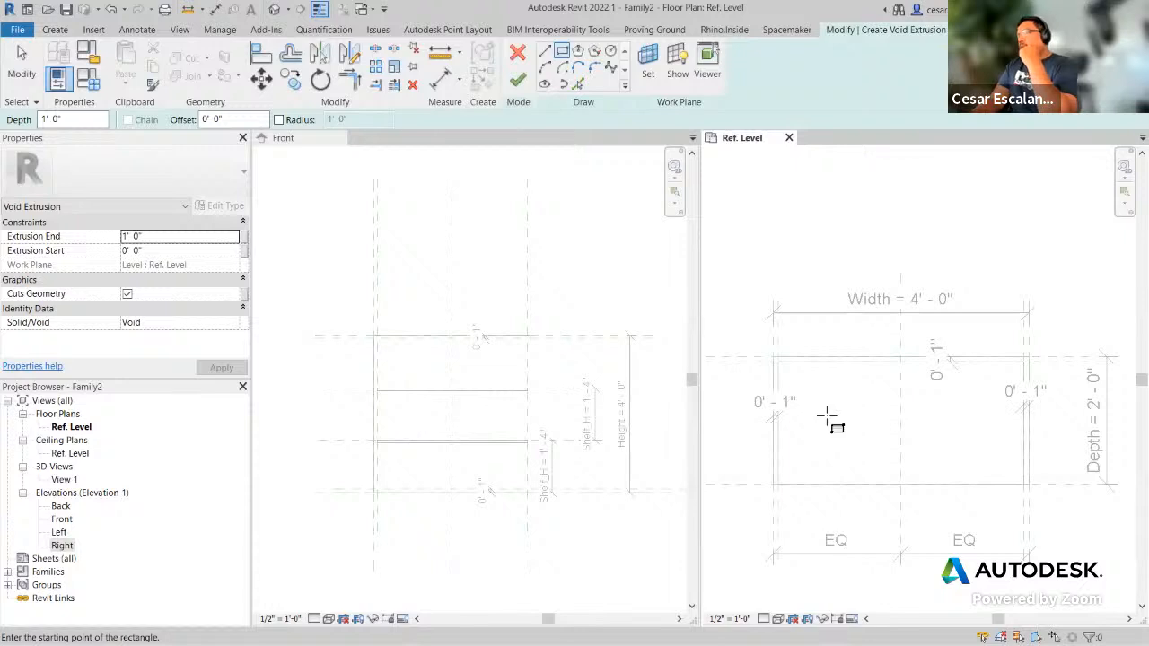
scroll(827, 422, "up", 1)
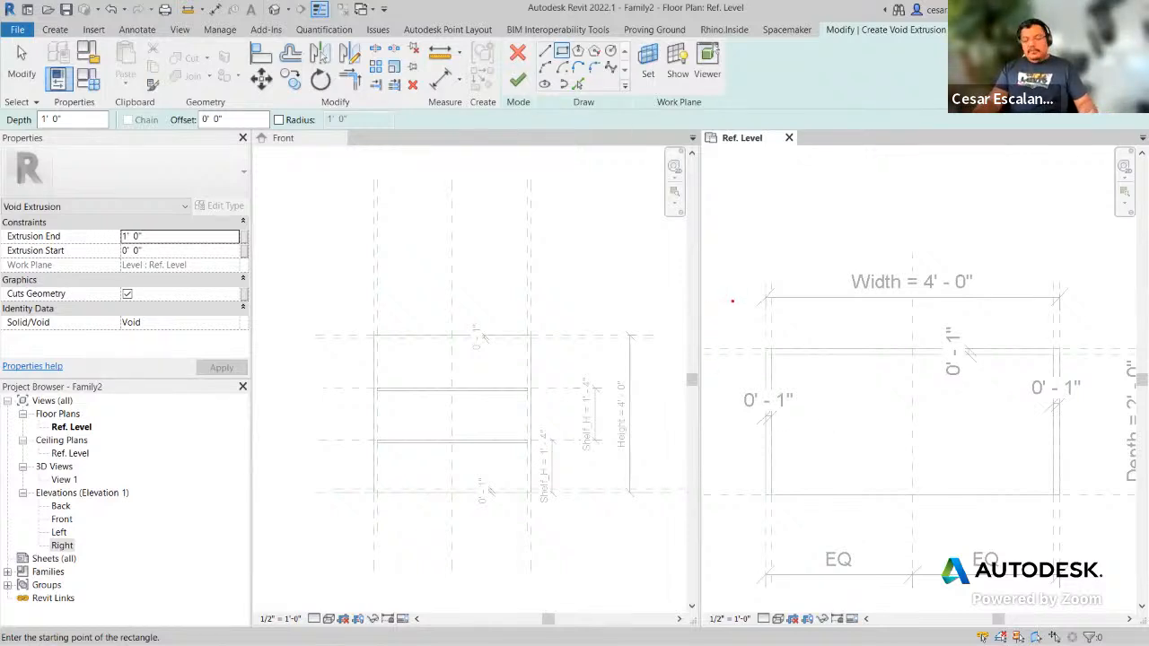
left_click_drag(740, 318, 739, 367)
type("S")
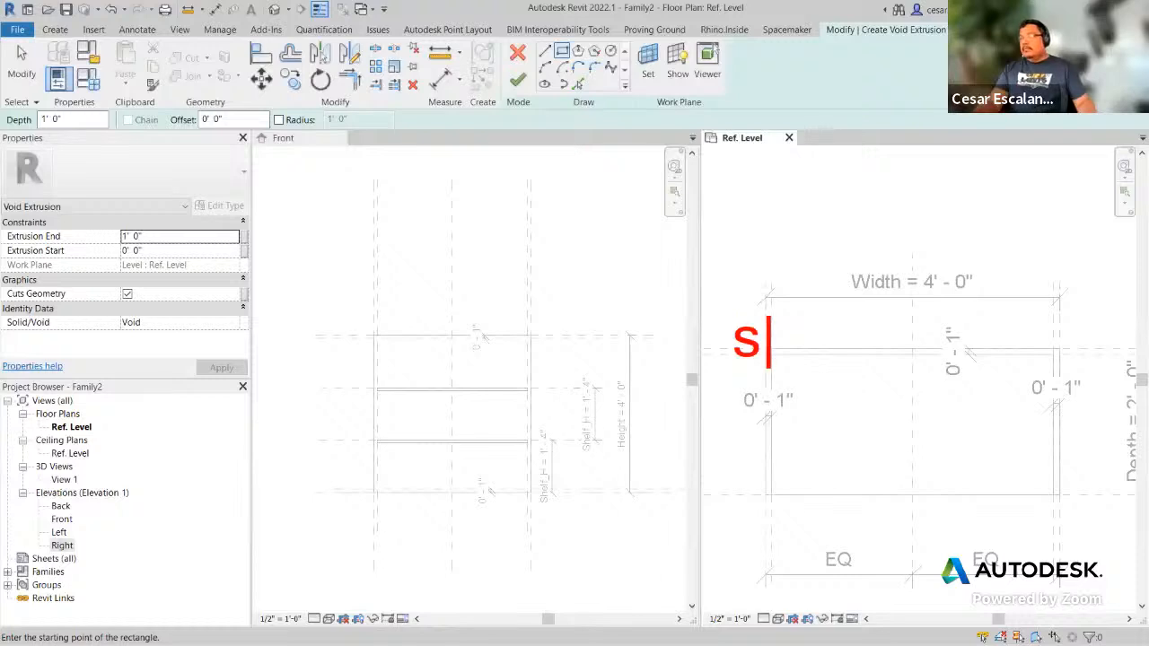
type("i")
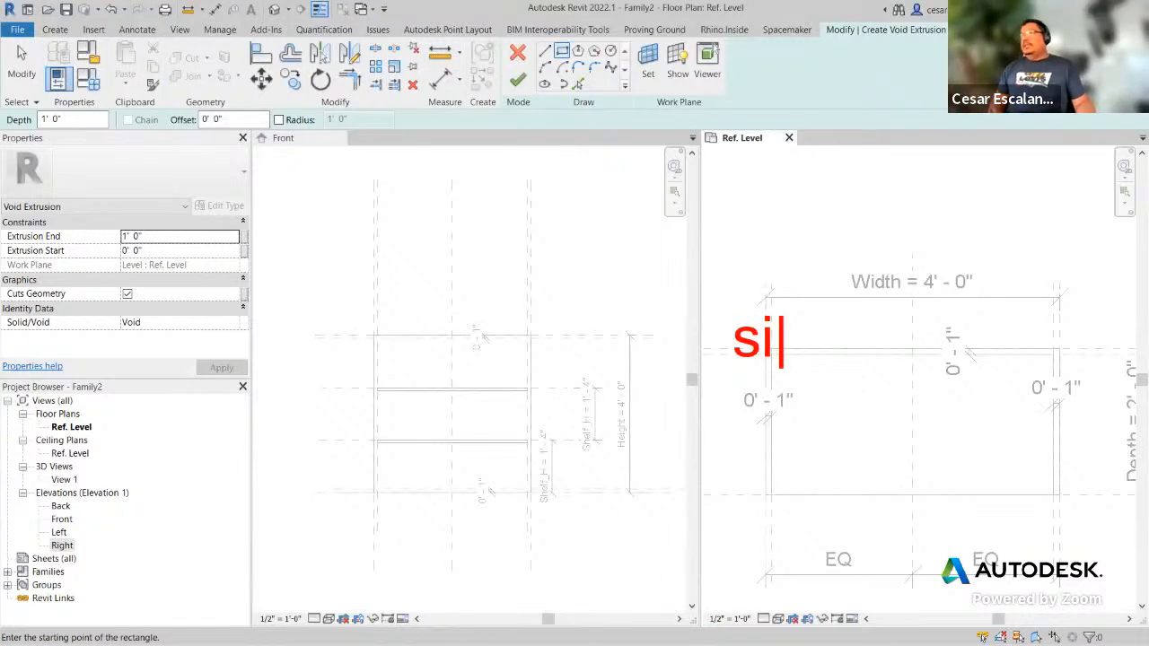
key("Escape")
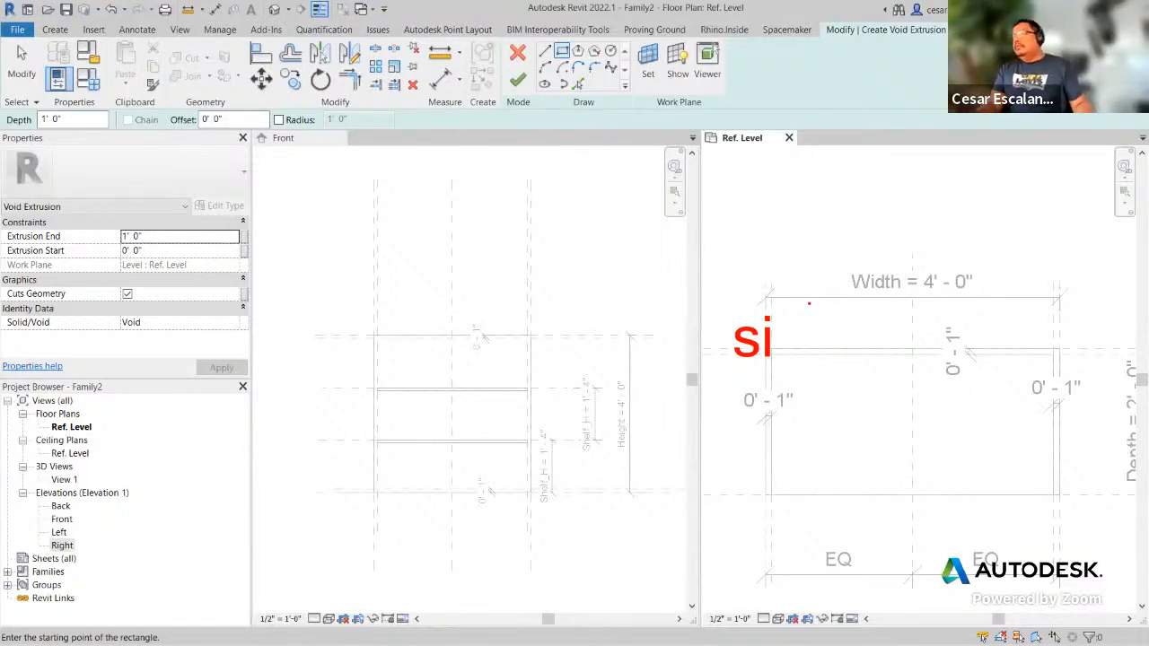
key("Escape")
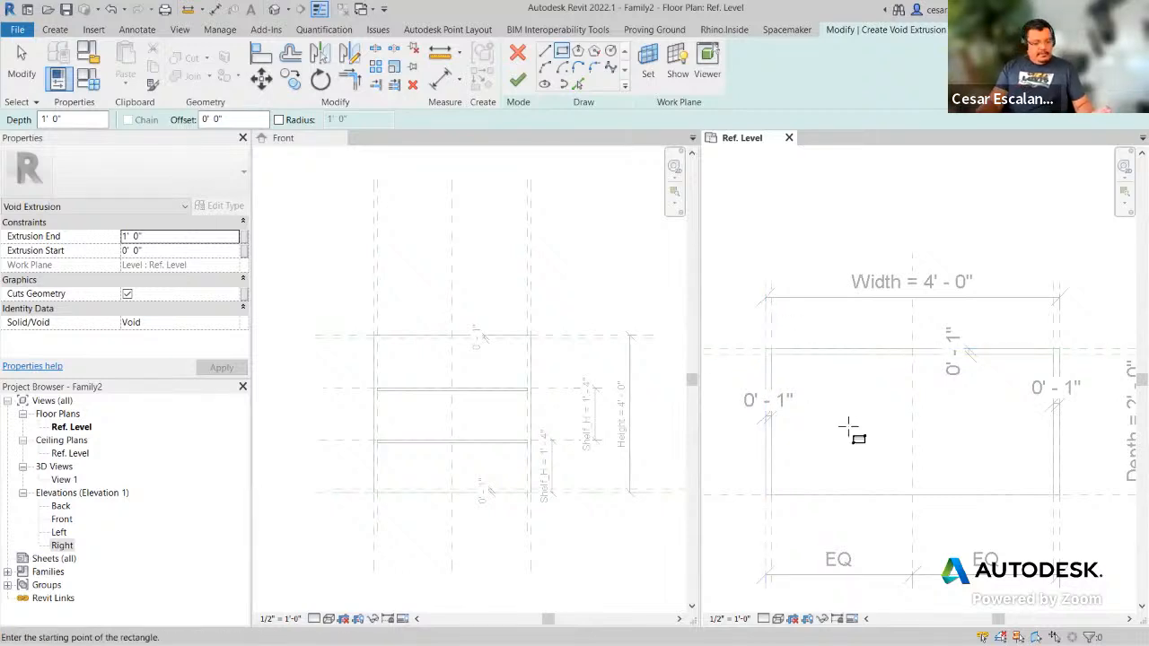
Step: Sketch a 3' 10" by 1' 11" rectangle between the inner side, inner back and front reference planes, lock its sides and finish the void
left_click(772, 354)
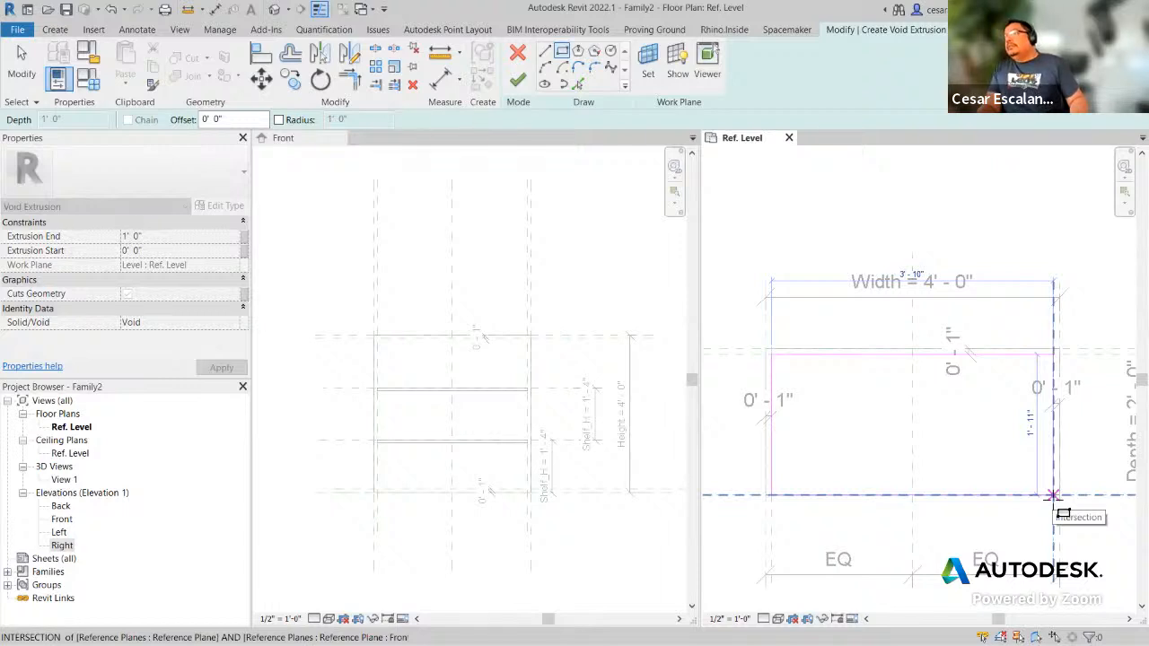
left_click(1052, 495)
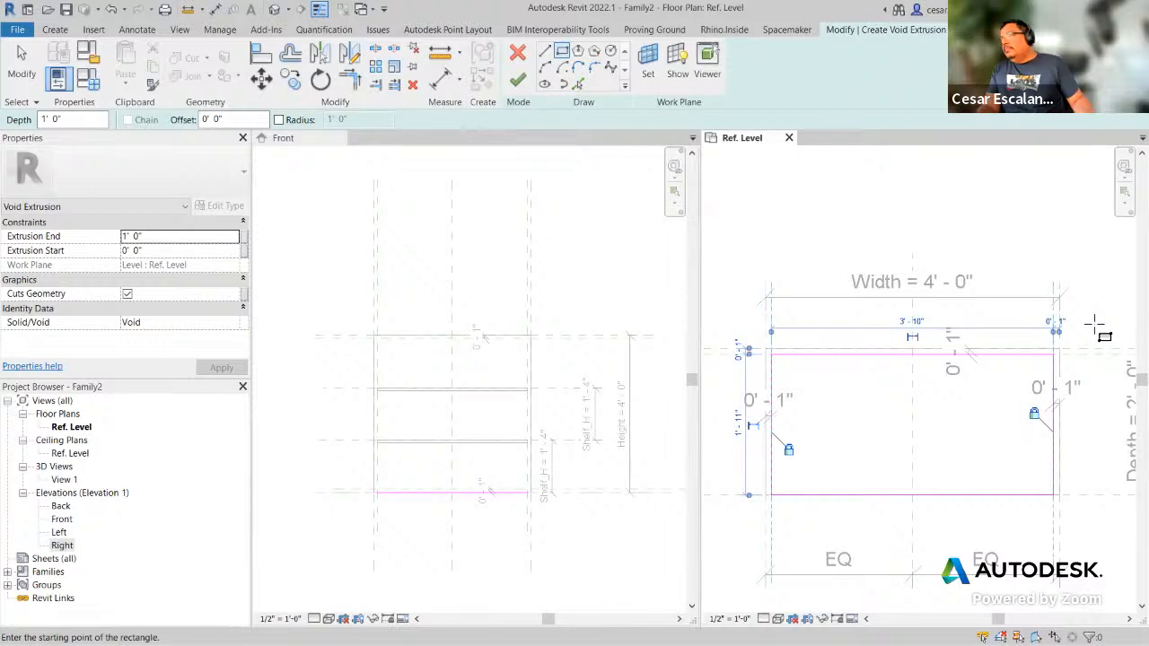
key("Escape")
key("Escape")
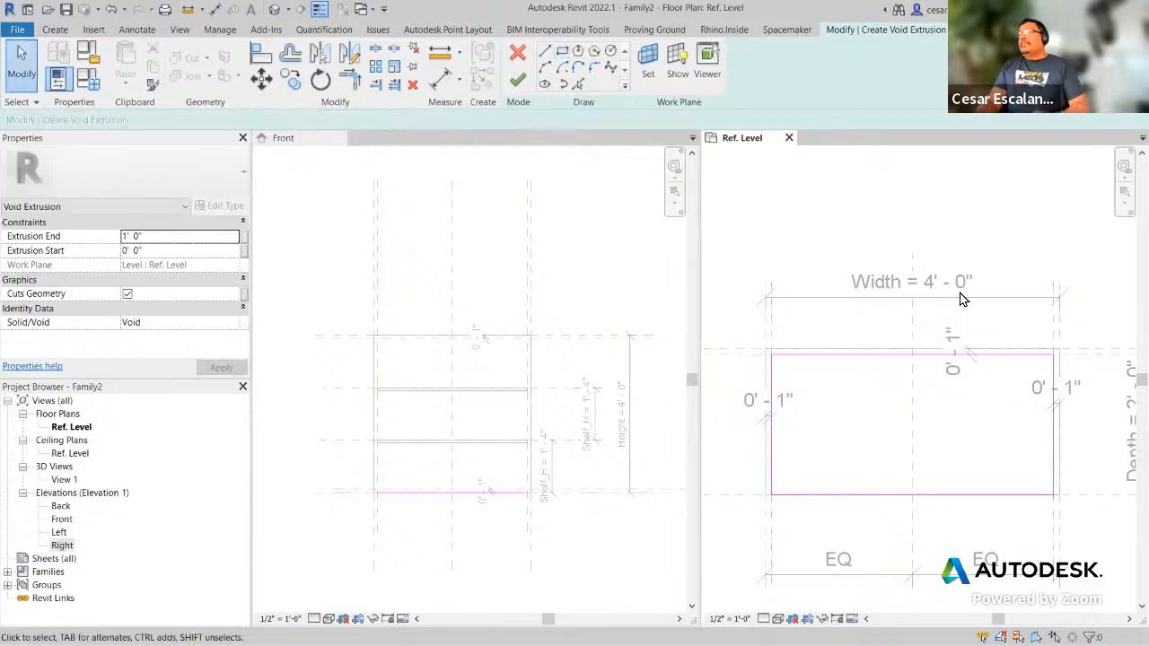
left_click(521, 83)
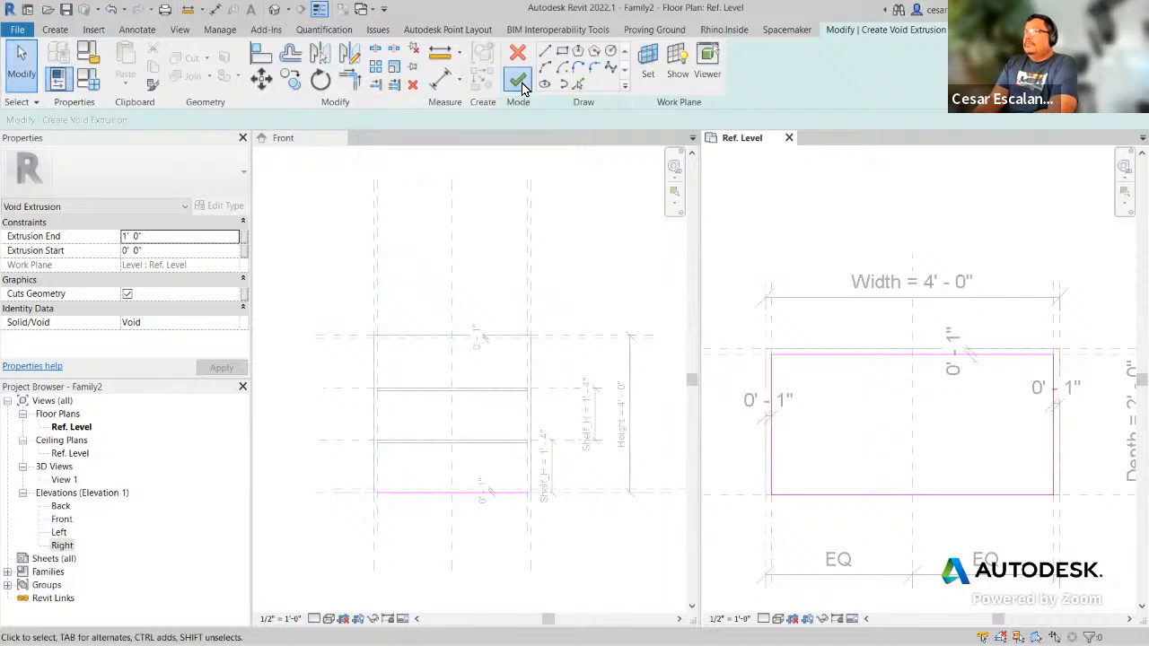
Step: Switch to the Front elevation with the new void extrusion still selected
left_click(583, 571)
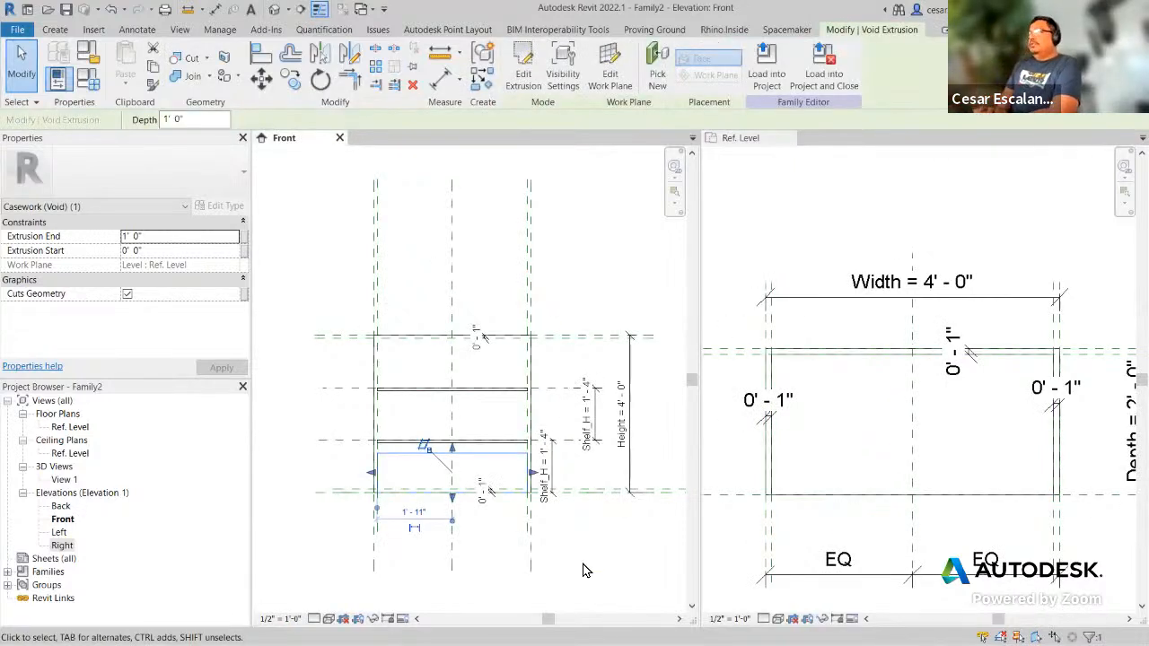
scroll(583, 571, "up", 3)
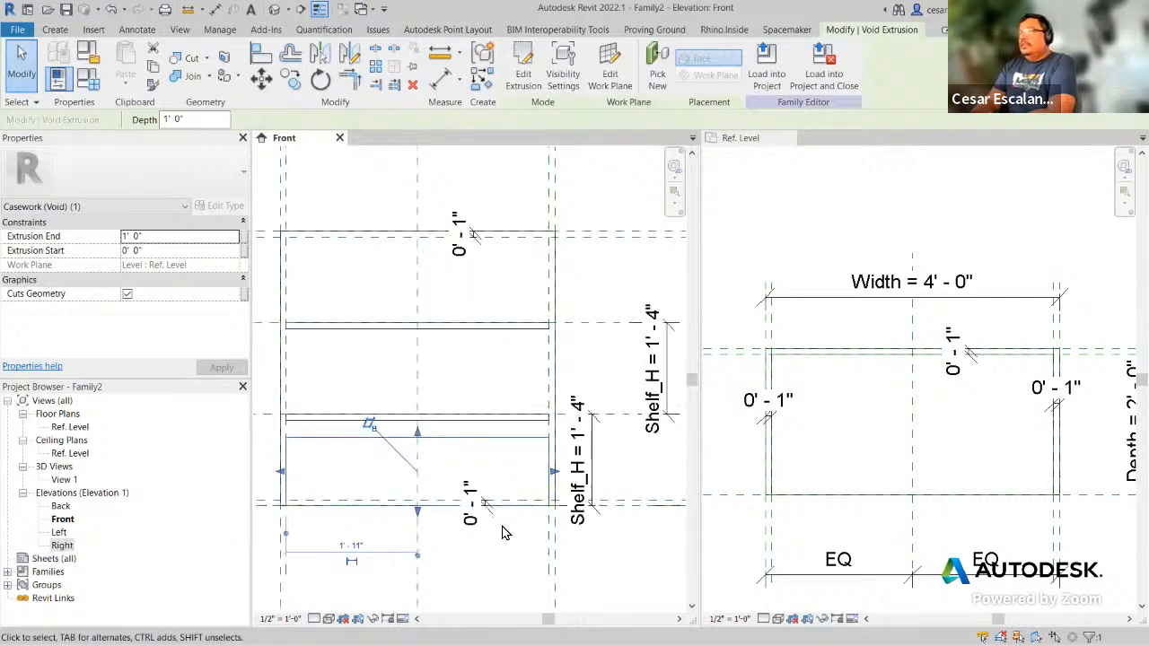
scroll(516, 562, "down", 1)
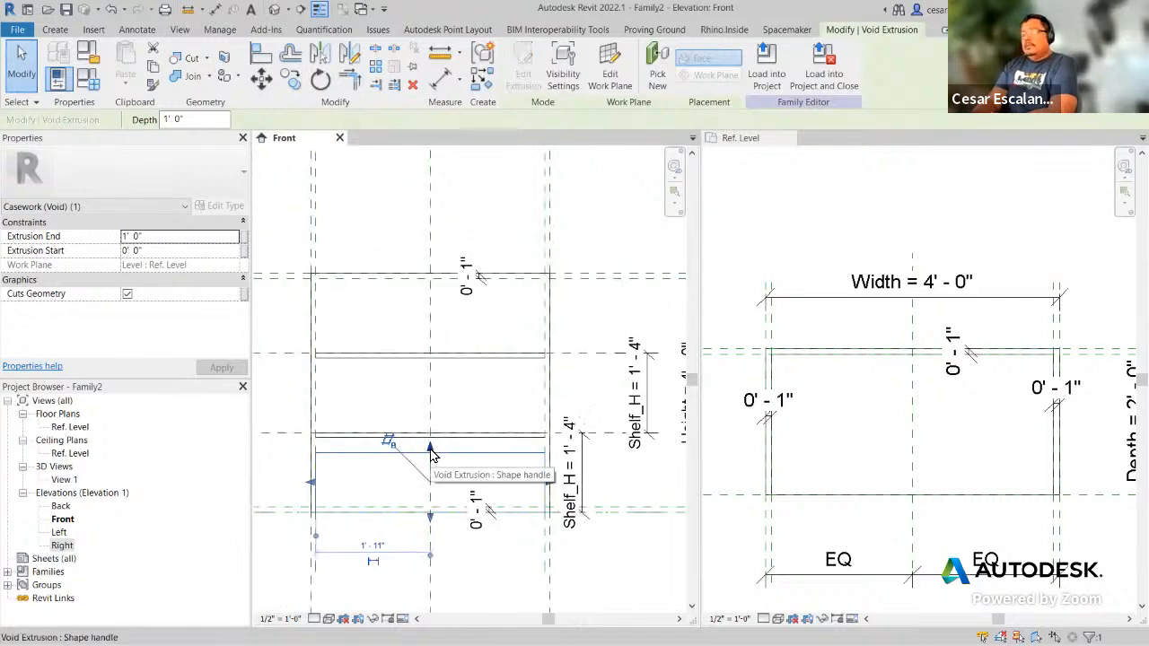
mouse_move(438, 428)
left_mouse_down()
mouse_move(412, 445)
mouse_move(553, 369)
mouse_move(585, 288)
mouse_move(574, 290)
left_mouse_up()
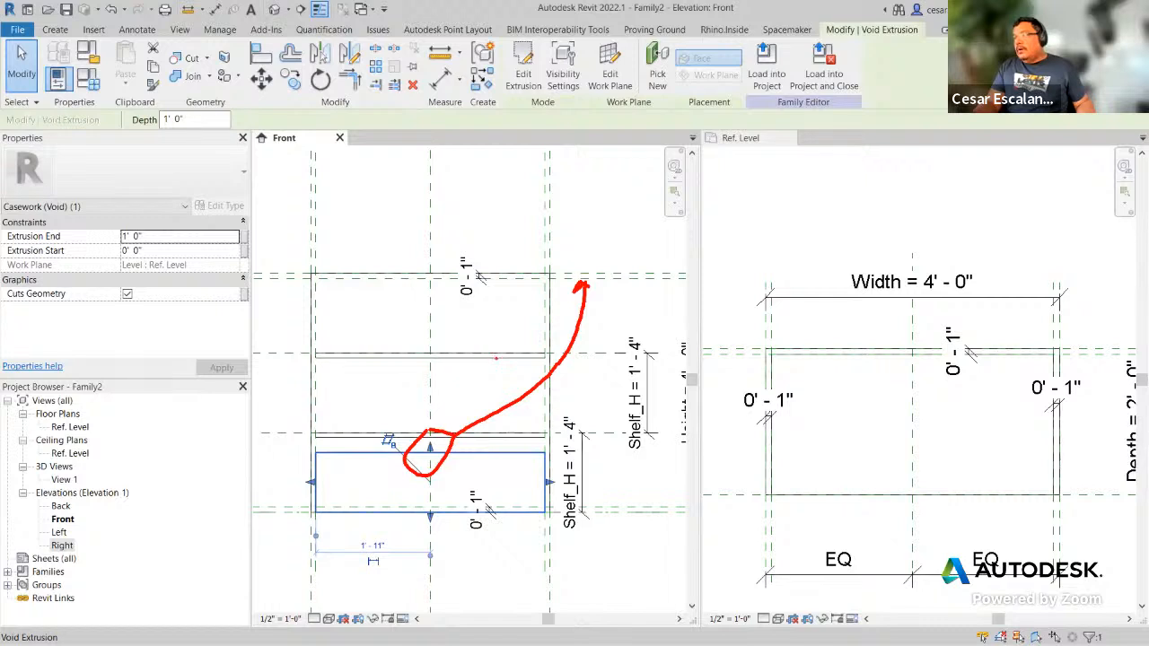
mouse_move(496, 361)
left_mouse_down()
mouse_move(510, 363)
mouse_move(509, 341)
mouse_move(492, 361)
mouse_move(500, 316)
mouse_move(509, 335)
left_mouse_up()
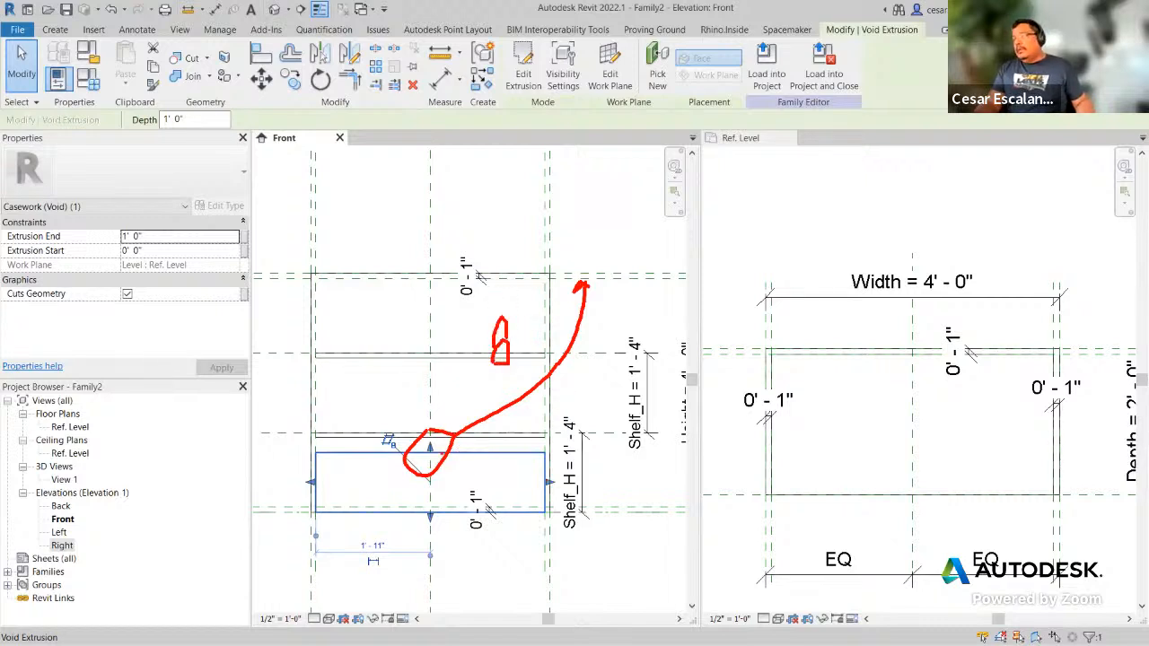
mouse_move(453, 451)
left_mouse_down()
mouse_move(508, 451)
mouse_move(634, 501)
left_mouse_up()
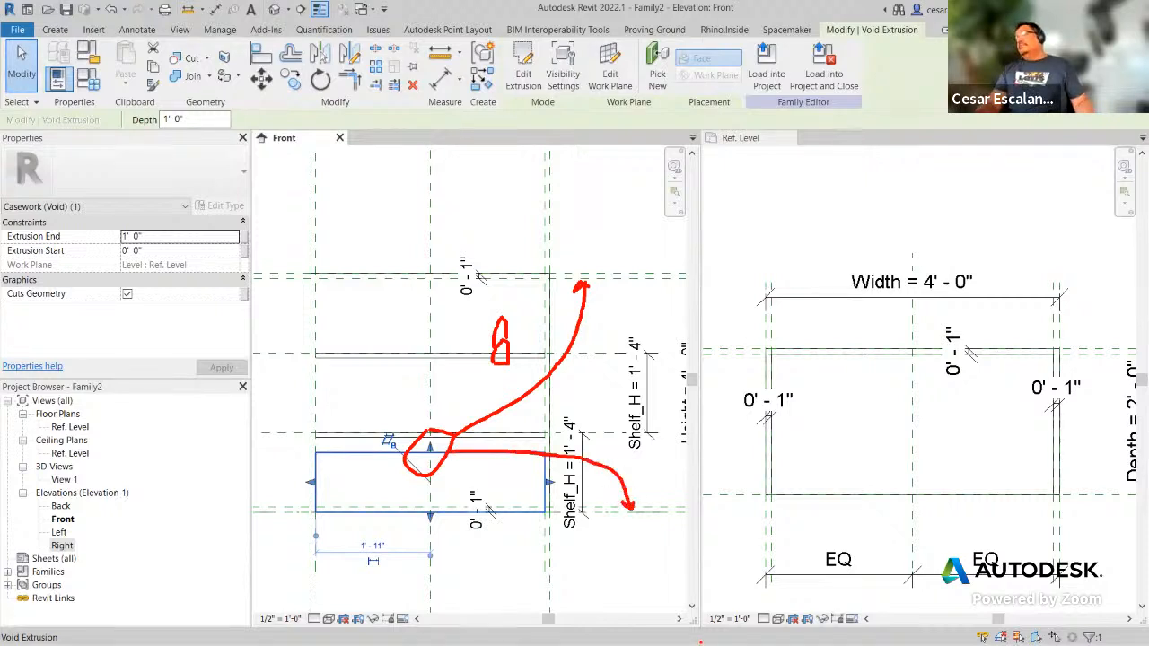
key("Escape")
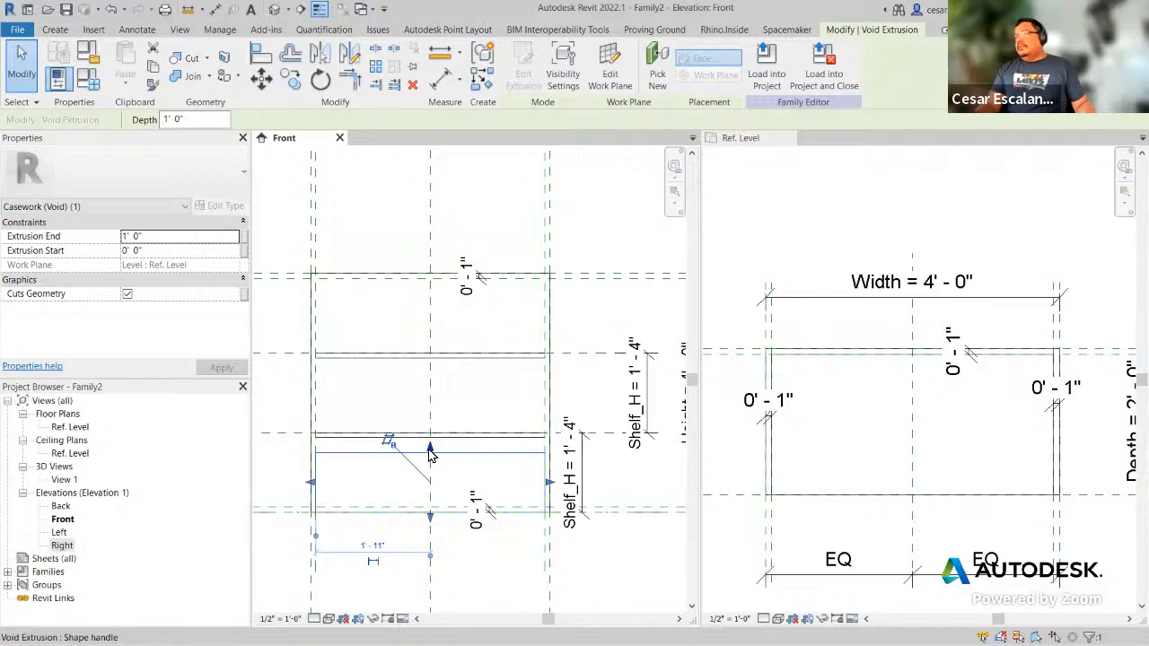
Step: Stretch the void to the inner top plane at 3' 11" and inner bottom plane at 0' 1", lock both ends and open the 3D view
left_click_drag(430, 449, 411, 302)
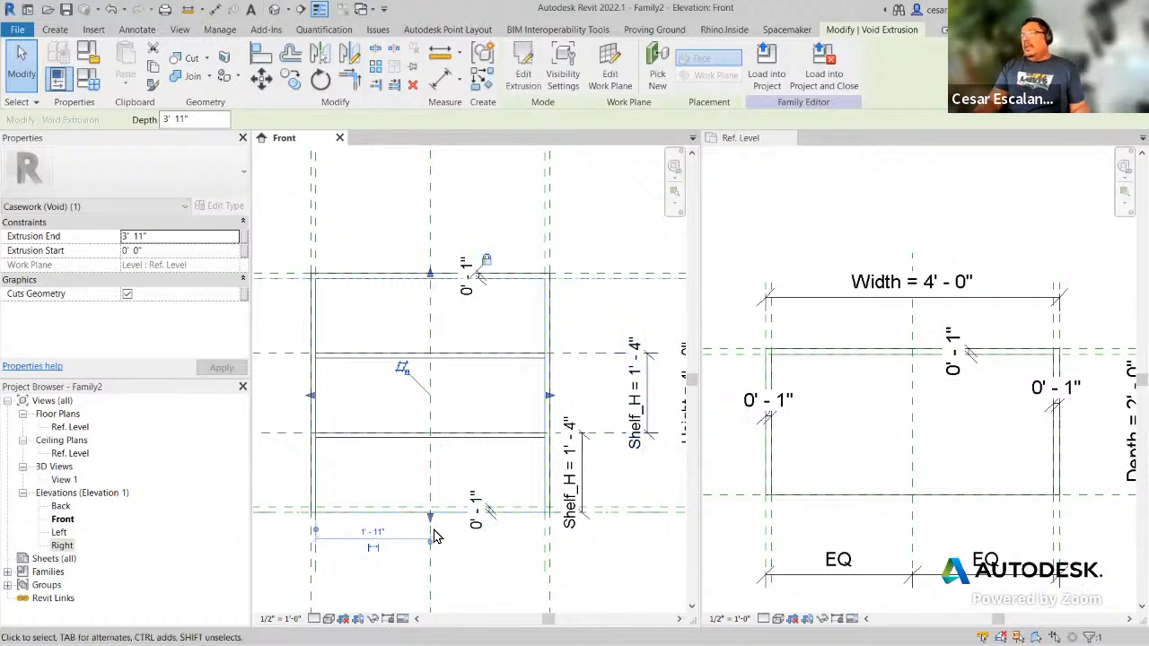
left_click_drag(430, 519, 607, 510)
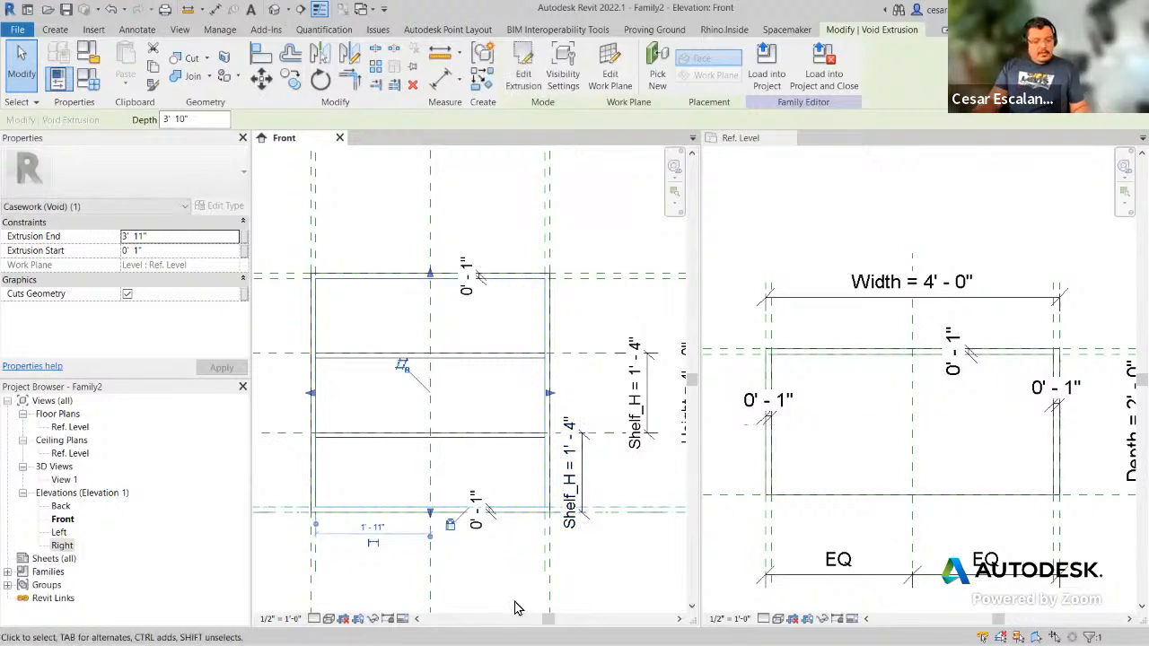
left_click(515, 603)
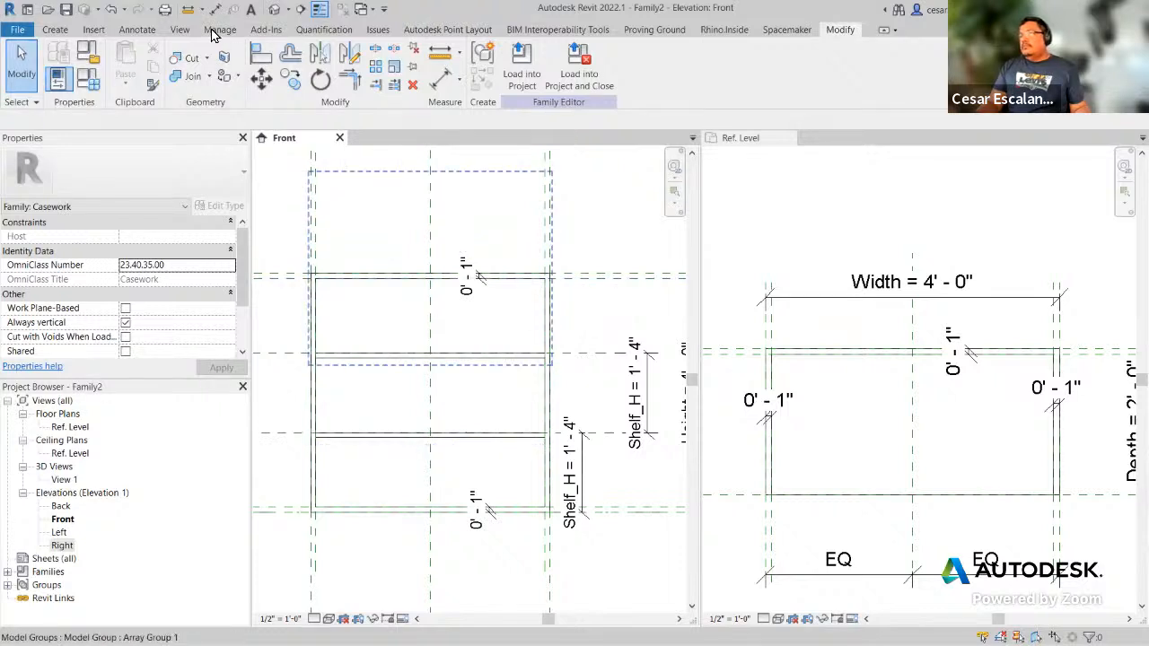
left_click(274, 9)
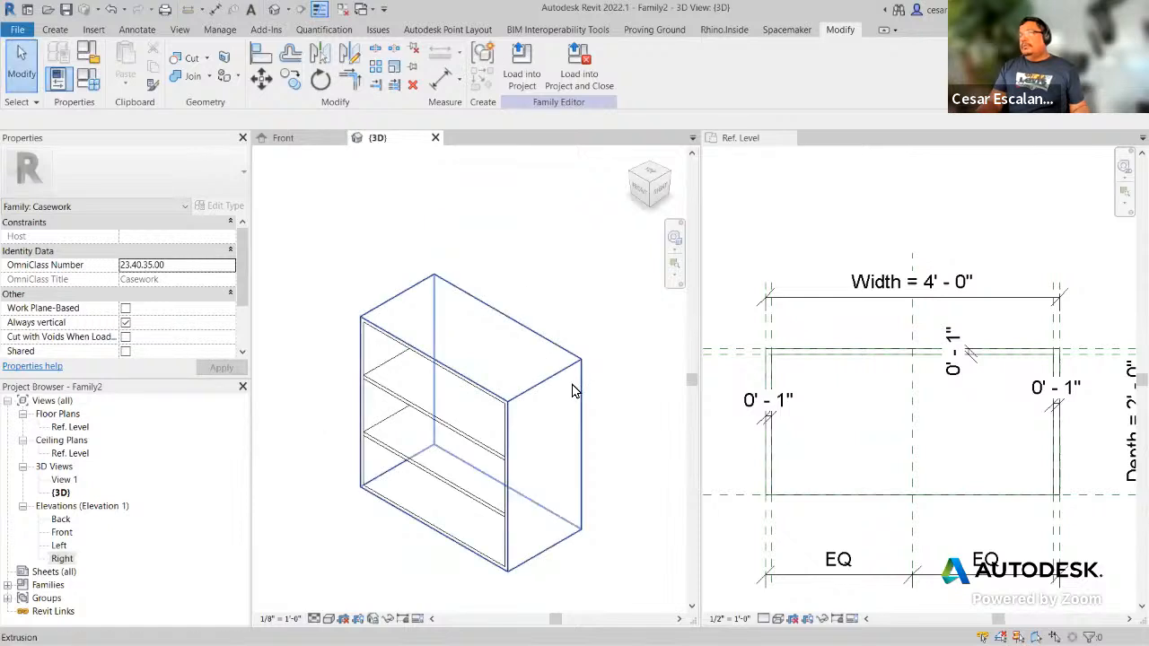
Step: Orbit the 3D view of the bookcase to face its open front and display it in the Shaded visual style
middle_click_drag(431, 452, 526, 539, "shift")
left_click(328, 619)
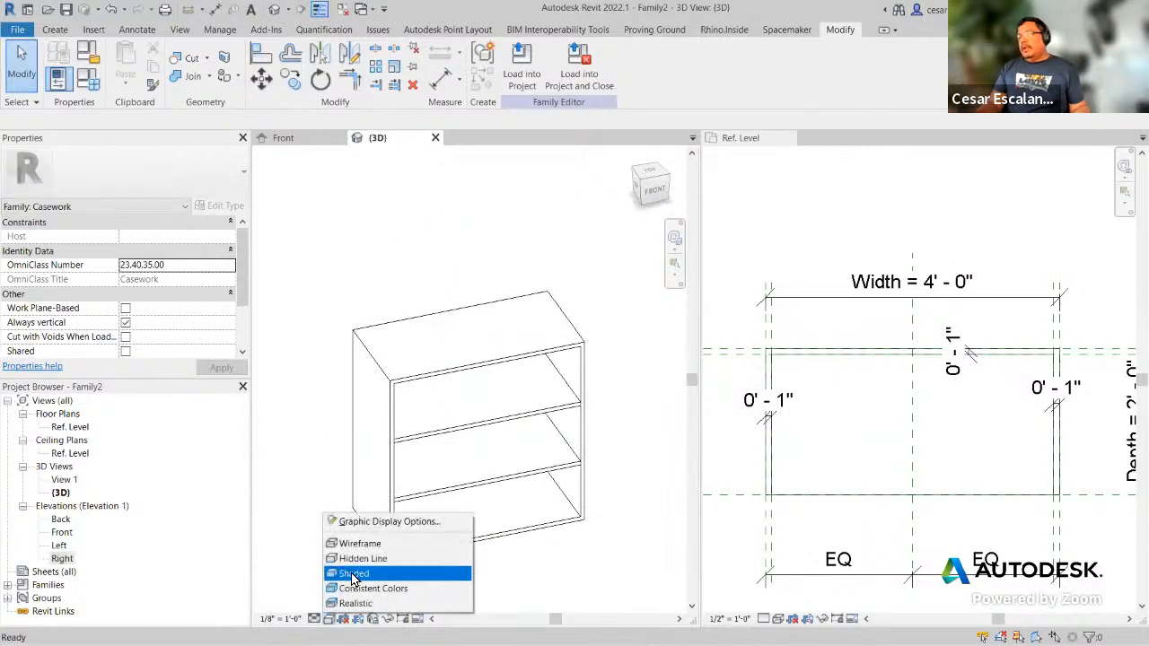
left_click(357, 574)
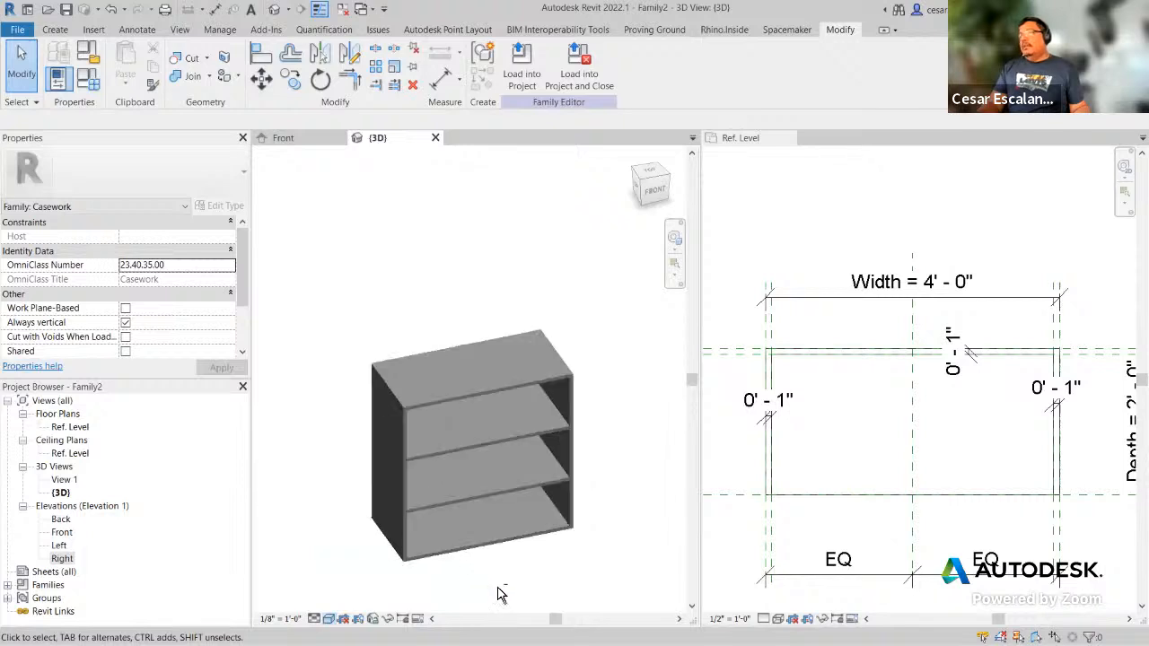
middle_click_drag(500, 597, 533, 564, "shift")
scroll(546, 557, "up", 3)
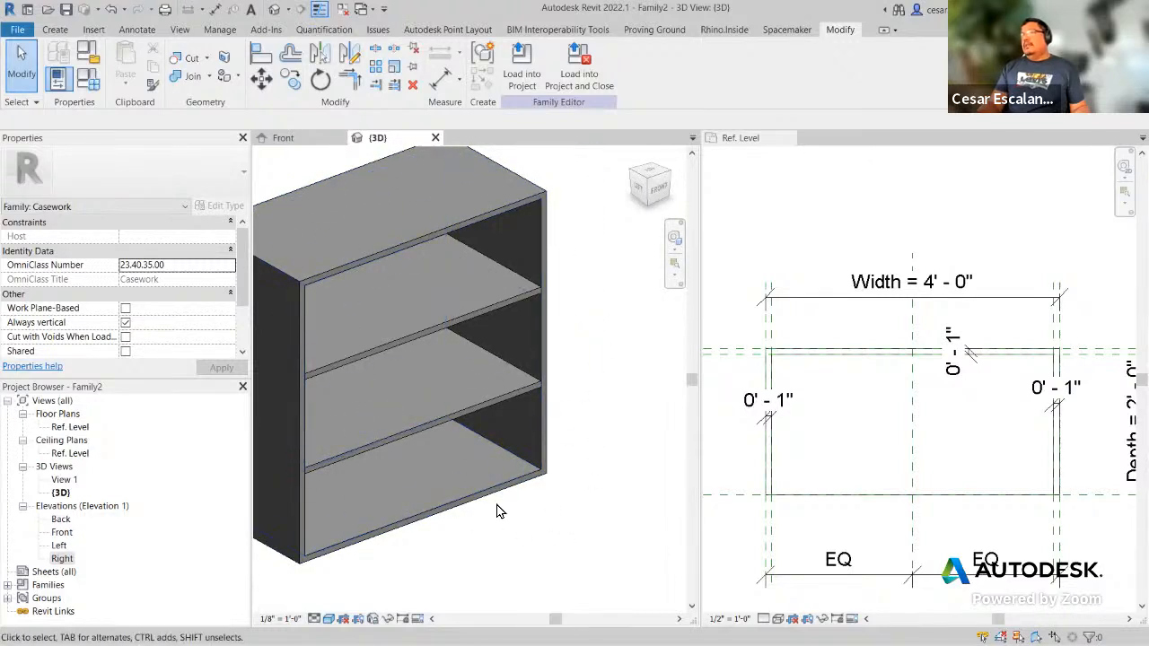
scroll(500, 511, "down", 2)
middle_click_drag(498, 544, 528, 536, "shift")
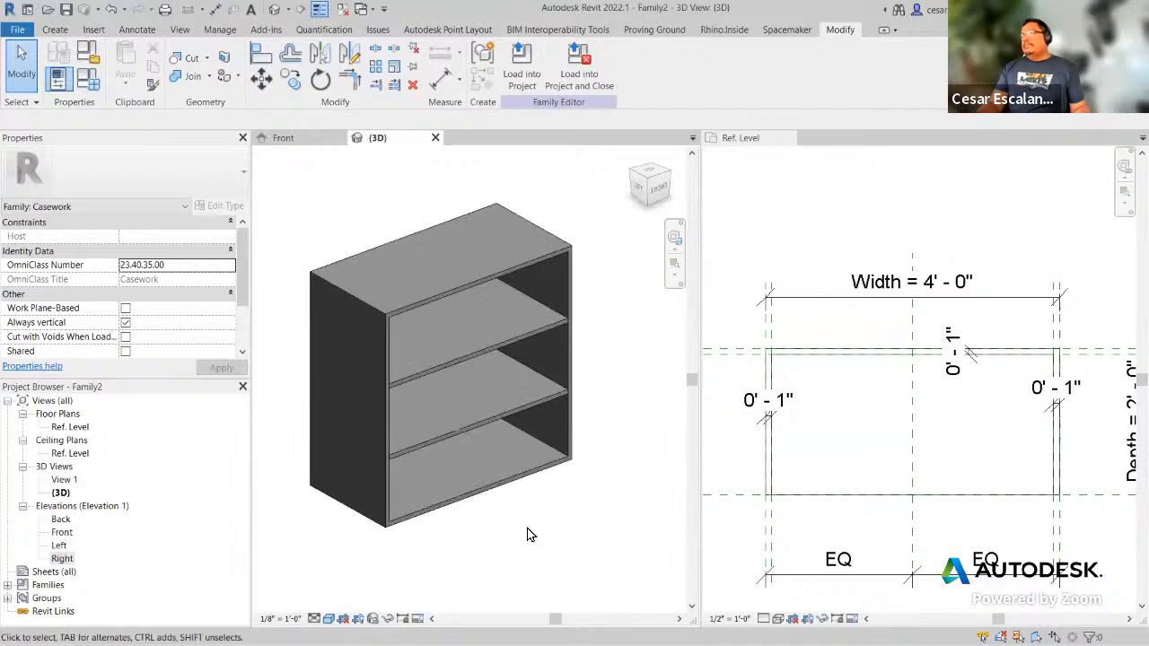
Step: Flex the bookcase's family parameters by applying a Width of 5' and a Depth of 1'
left_click(88, 78)
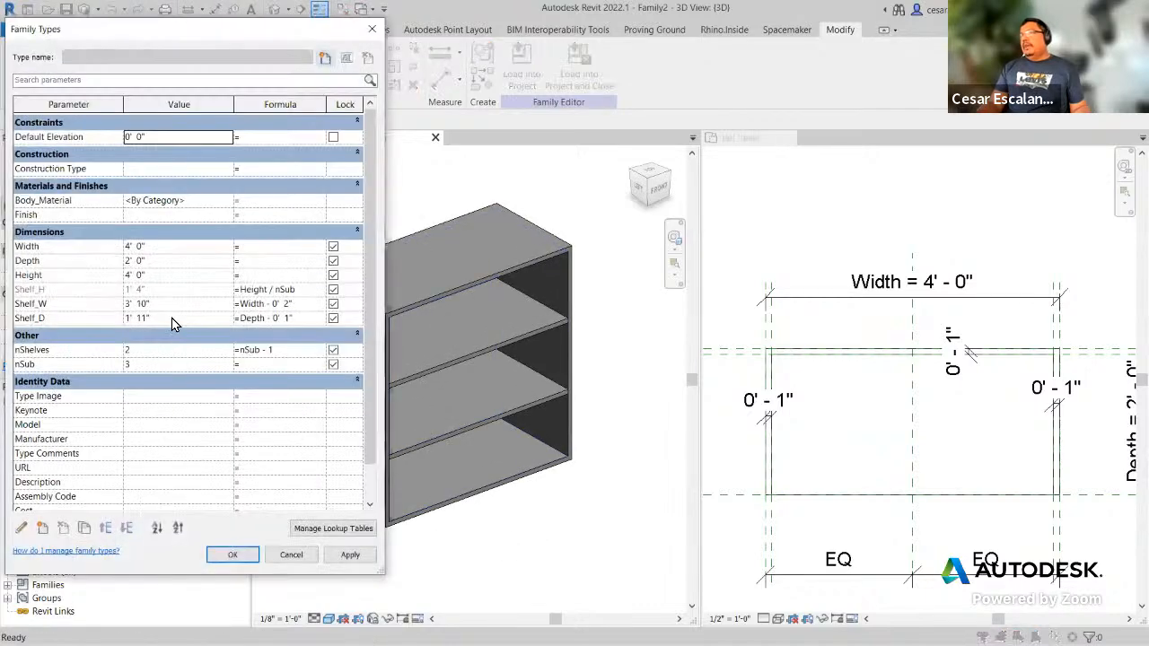
left_click(159, 247)
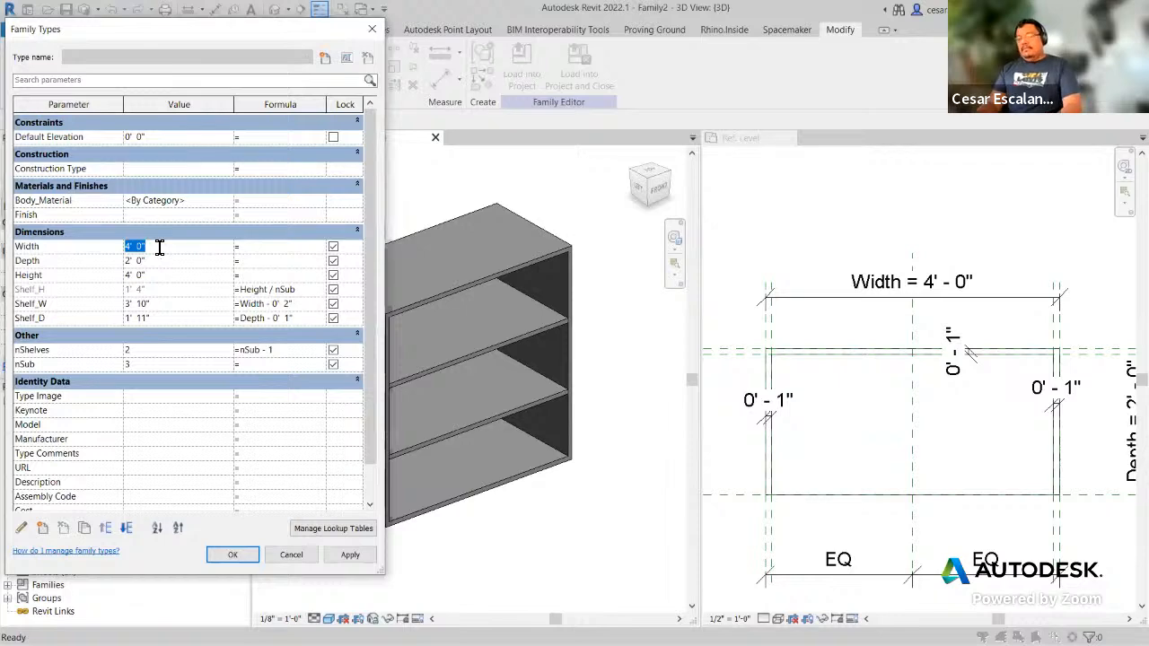
type("5")
left_click(349, 554)
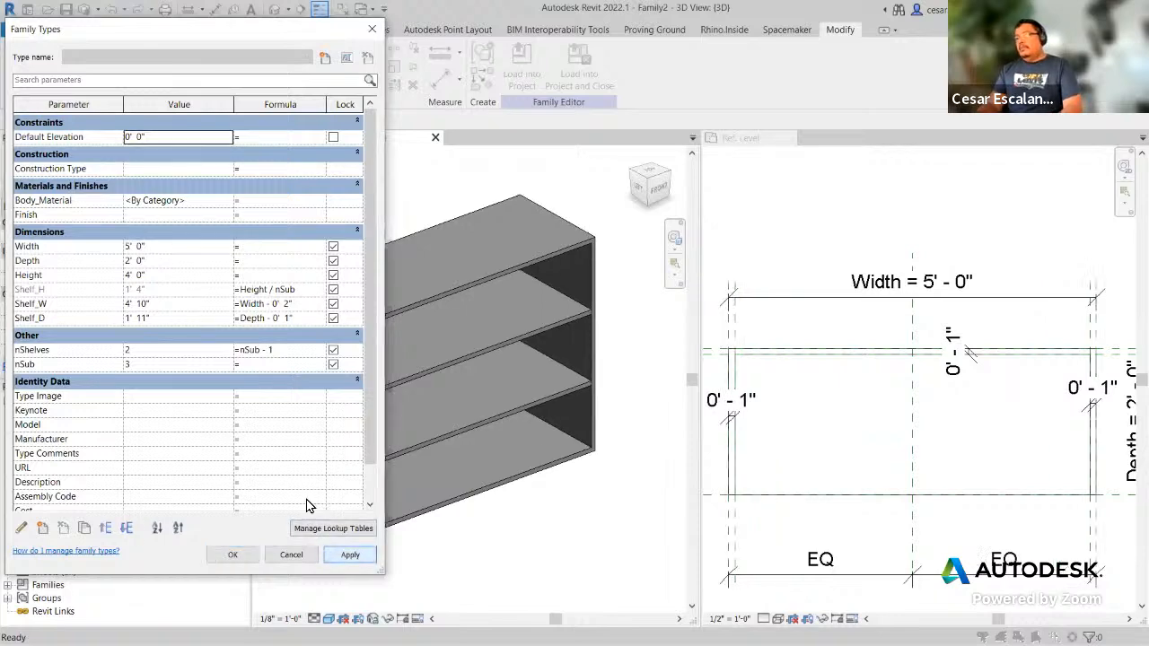
left_click(176, 266)
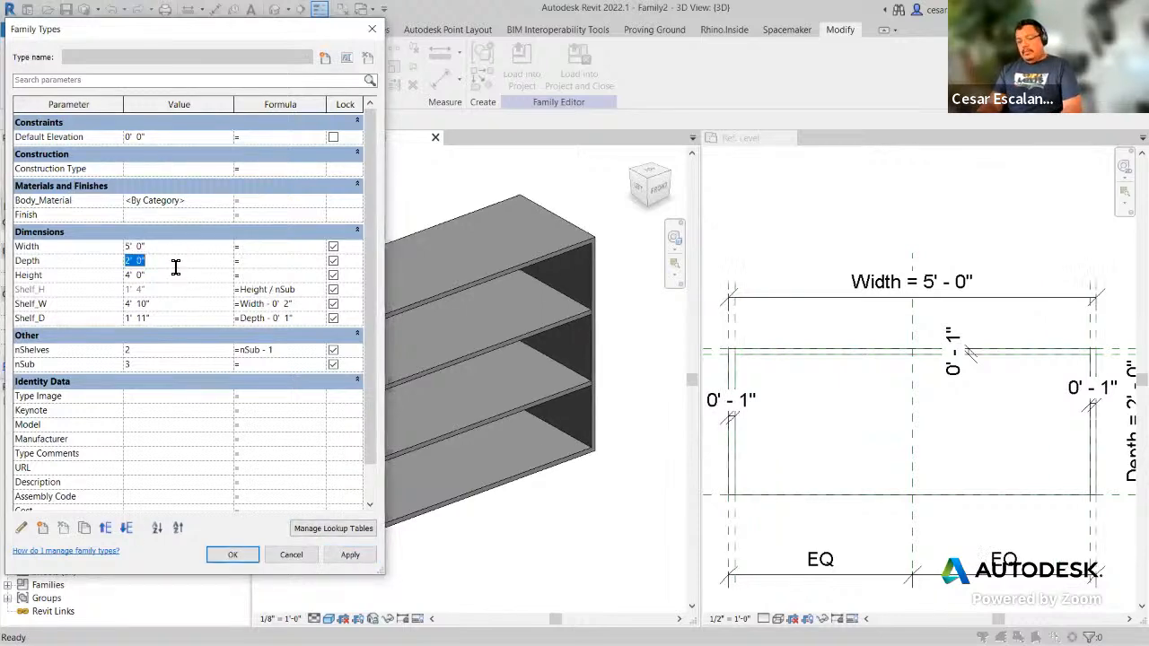
type("1")
left_click(349, 555)
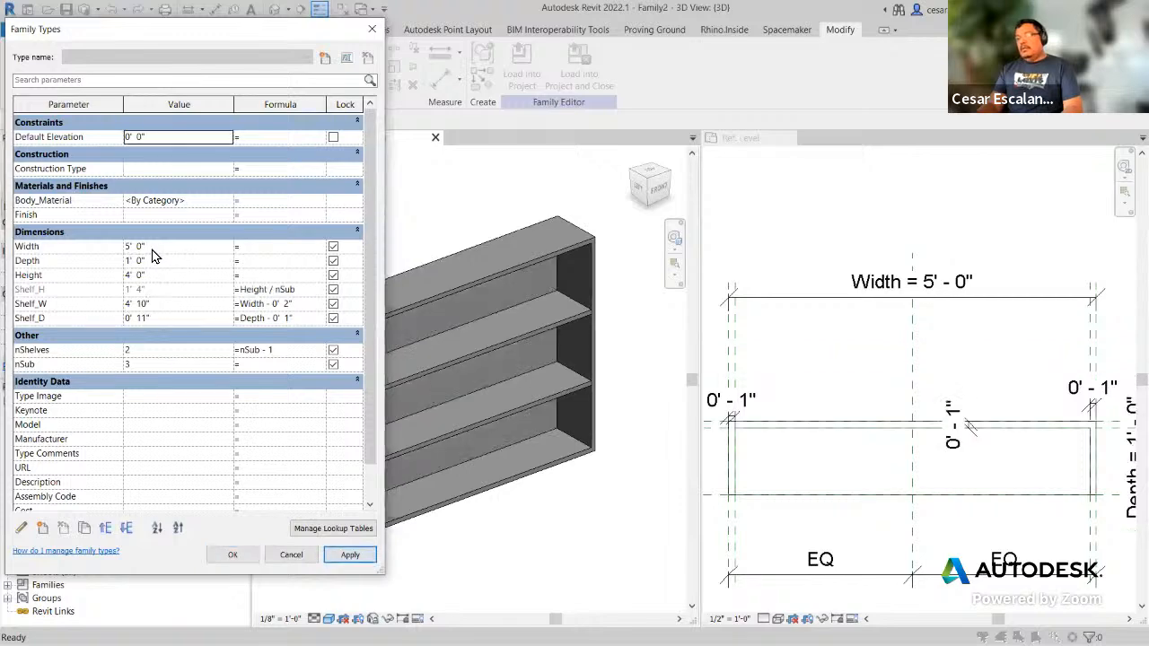
Step: Flex the bookcase's shelf subdivisions by applying nSub values of 4, 5 and finally 3
left_click(150, 366)
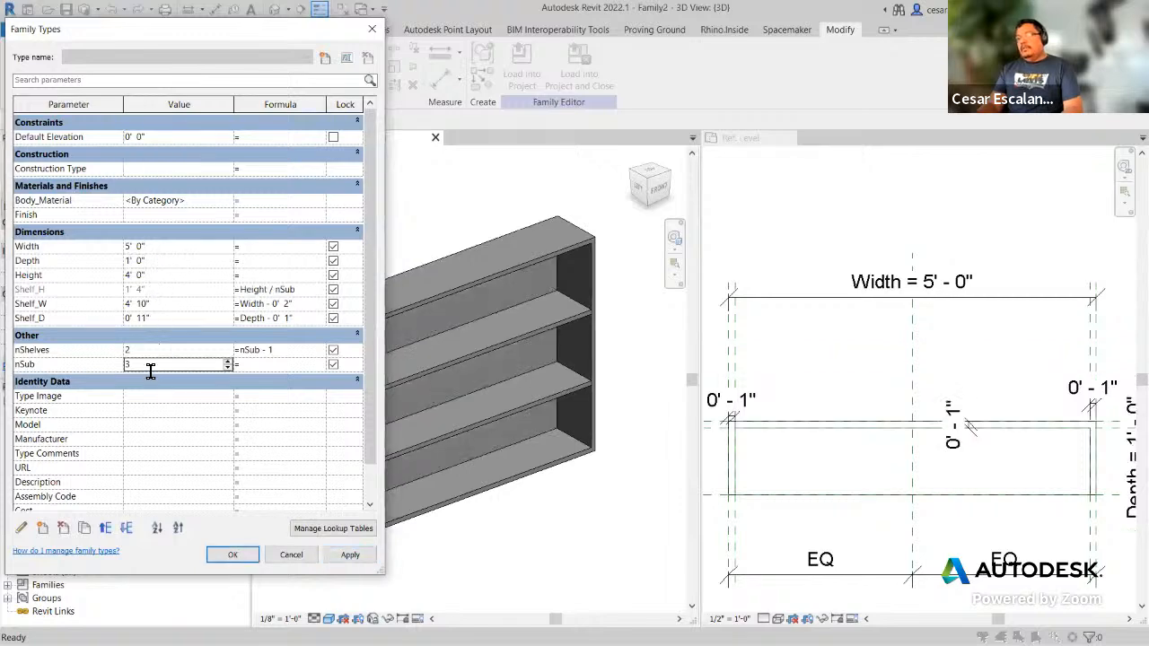
type("4")
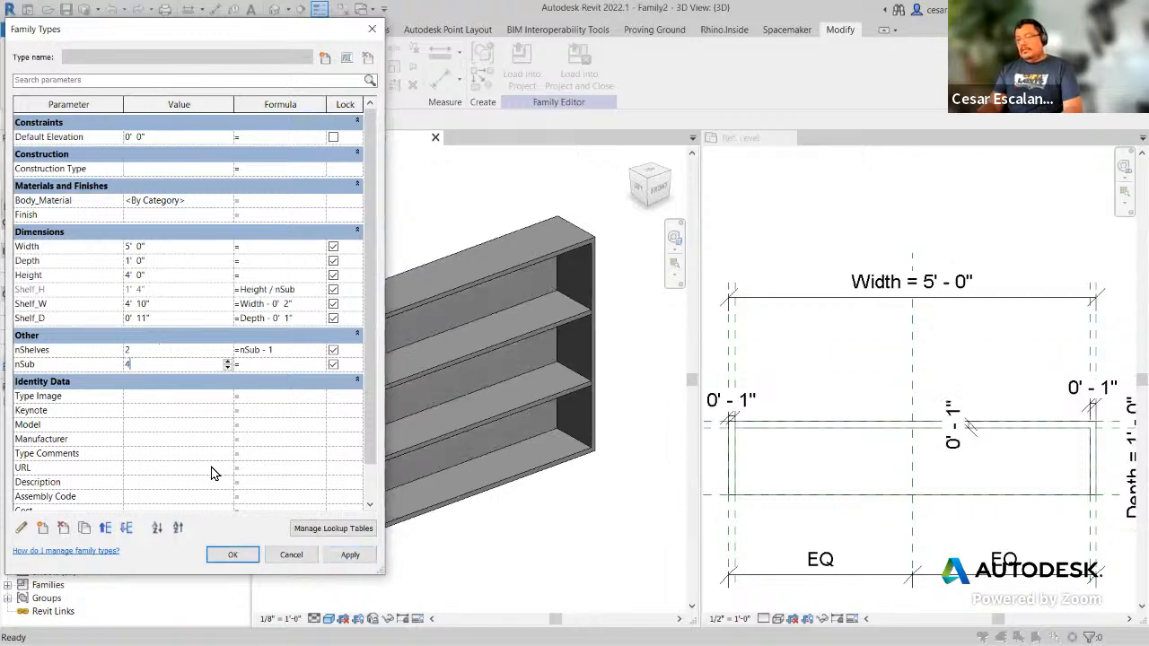
left_click(351, 555)
left_click(150, 366)
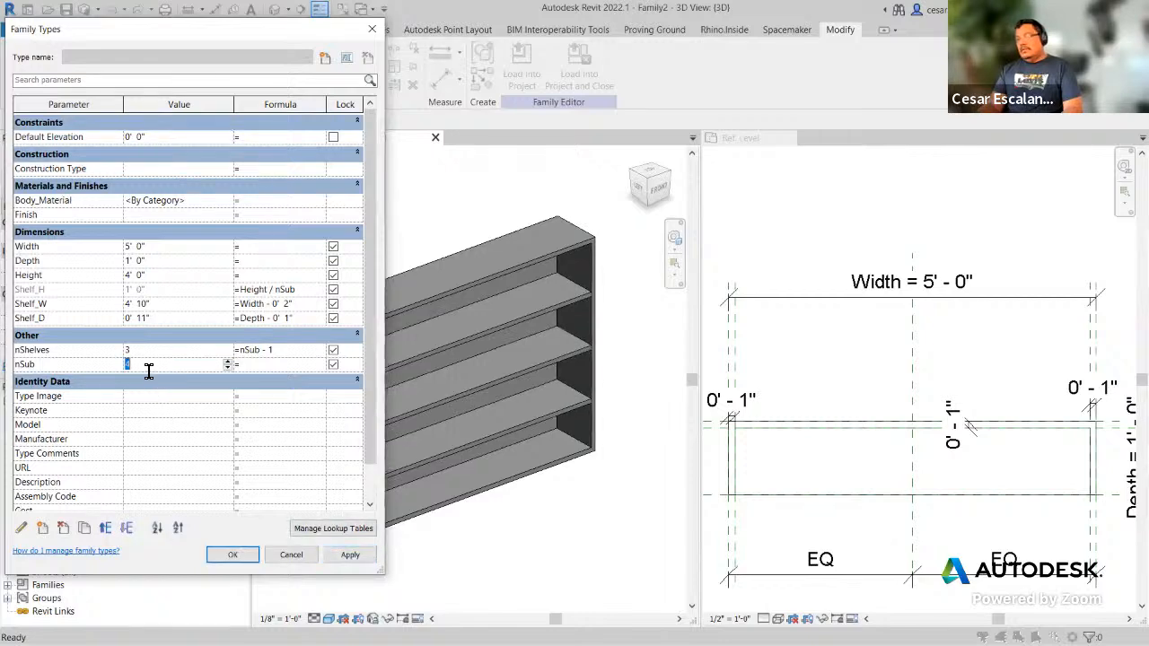
type("5")
left_click(350, 555)
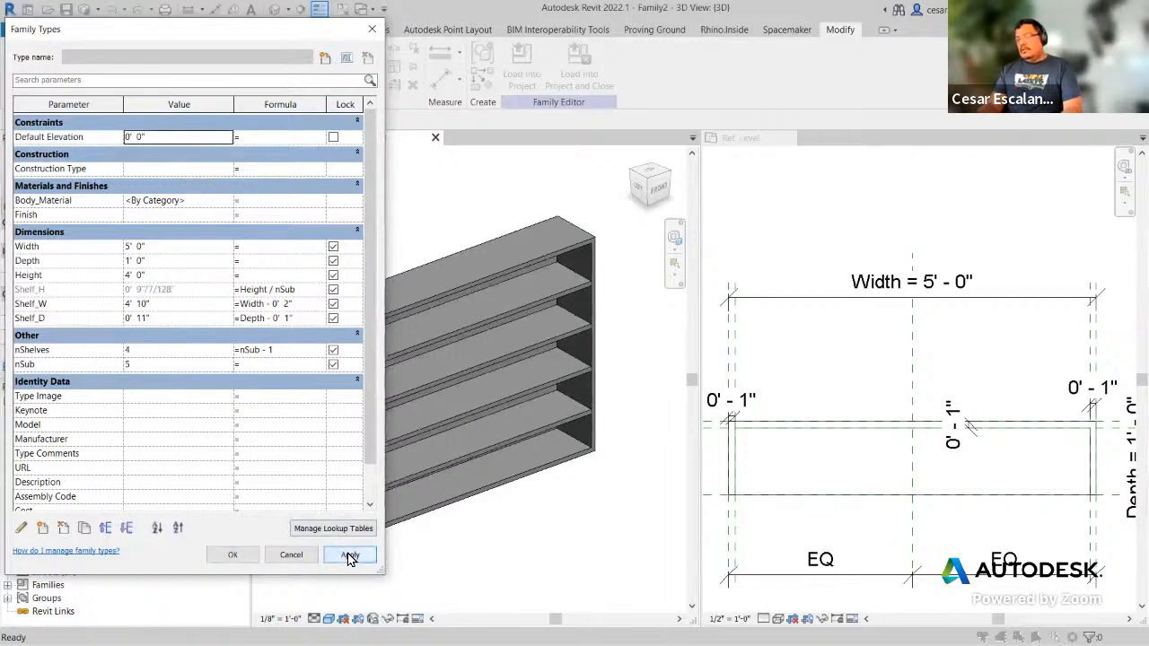
left_click(157, 366)
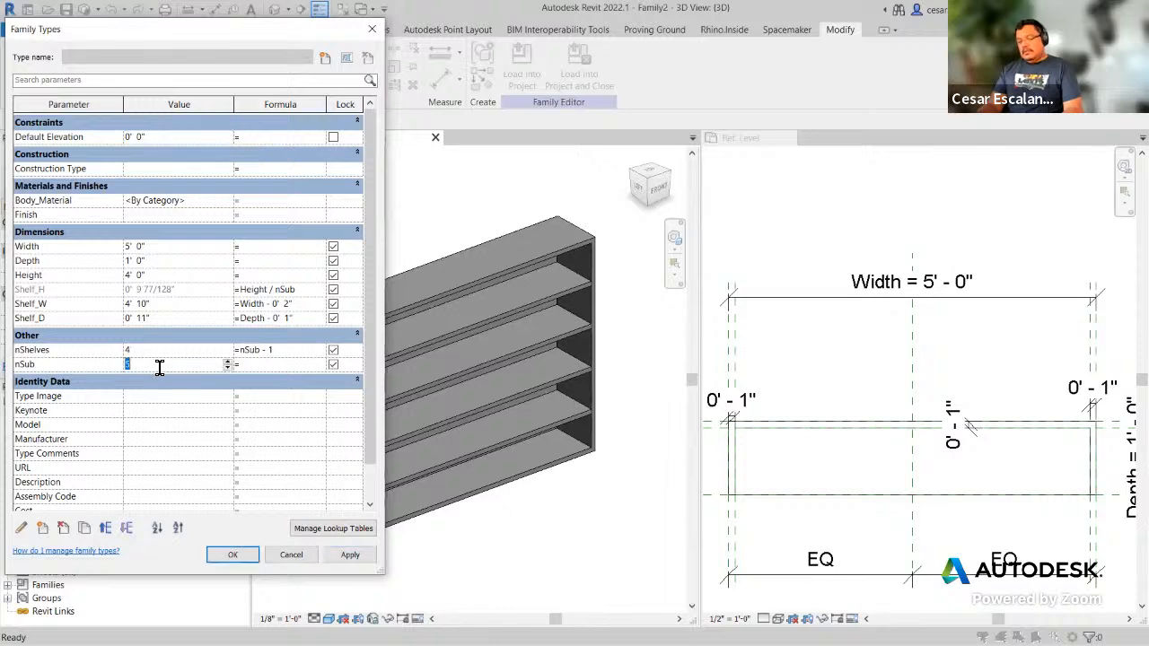
type("3")
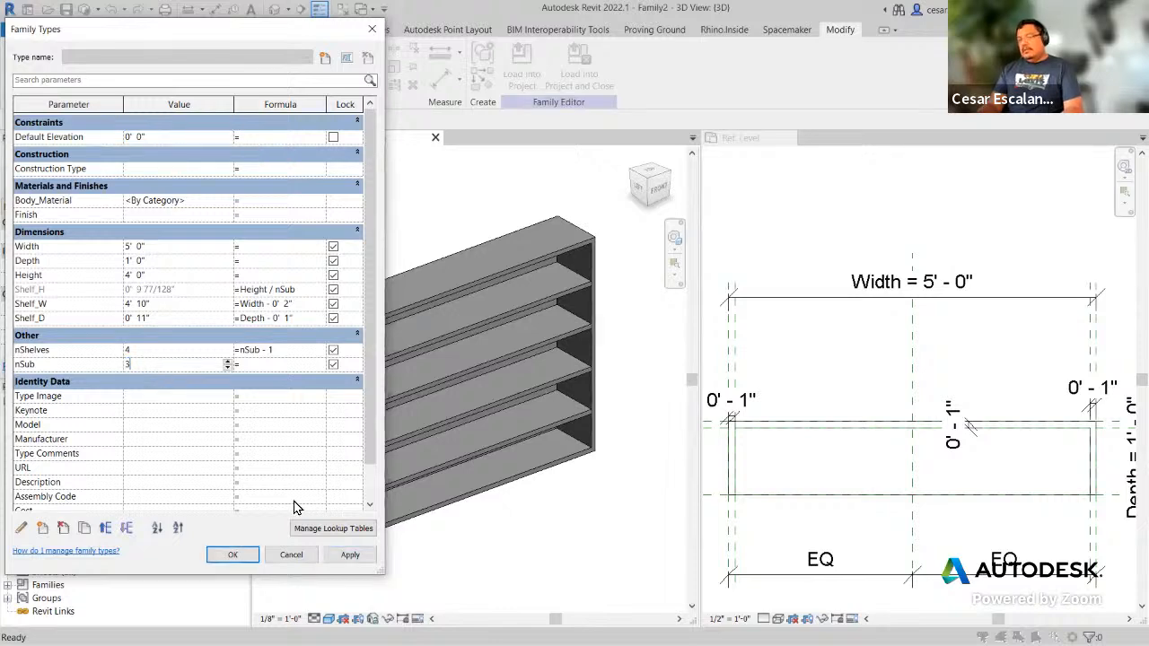
left_click(346, 556)
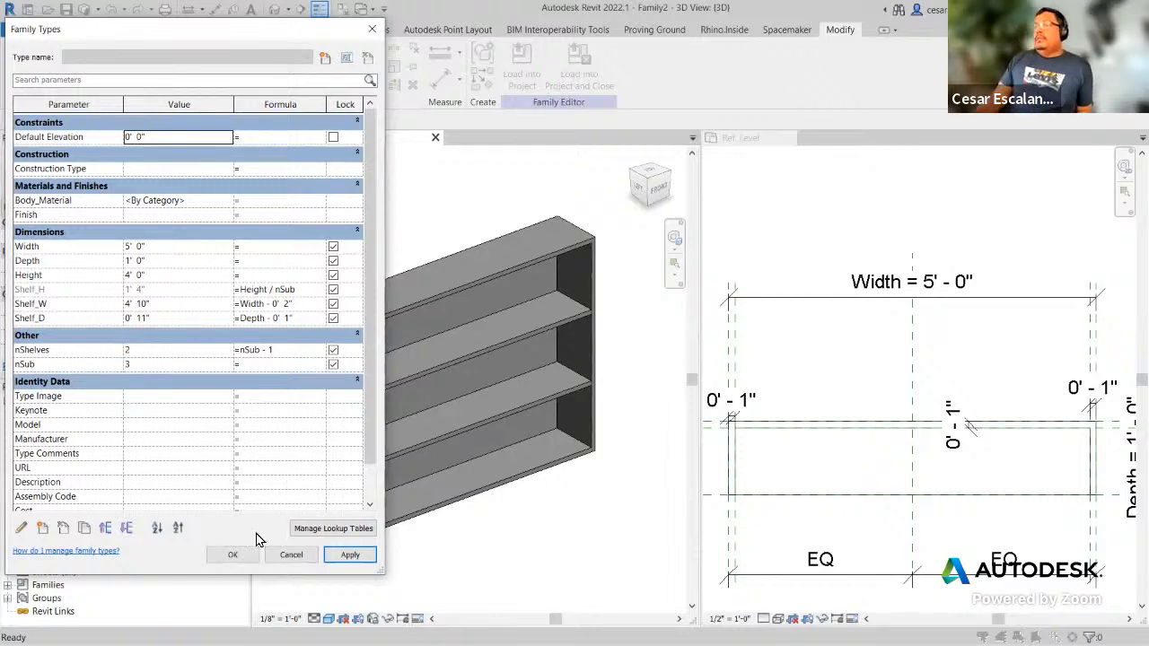
Step: Set the bookcase's Depth to 2' and Width to 4', and apply the family parameters
left_click(162, 248)
left_click(163, 262)
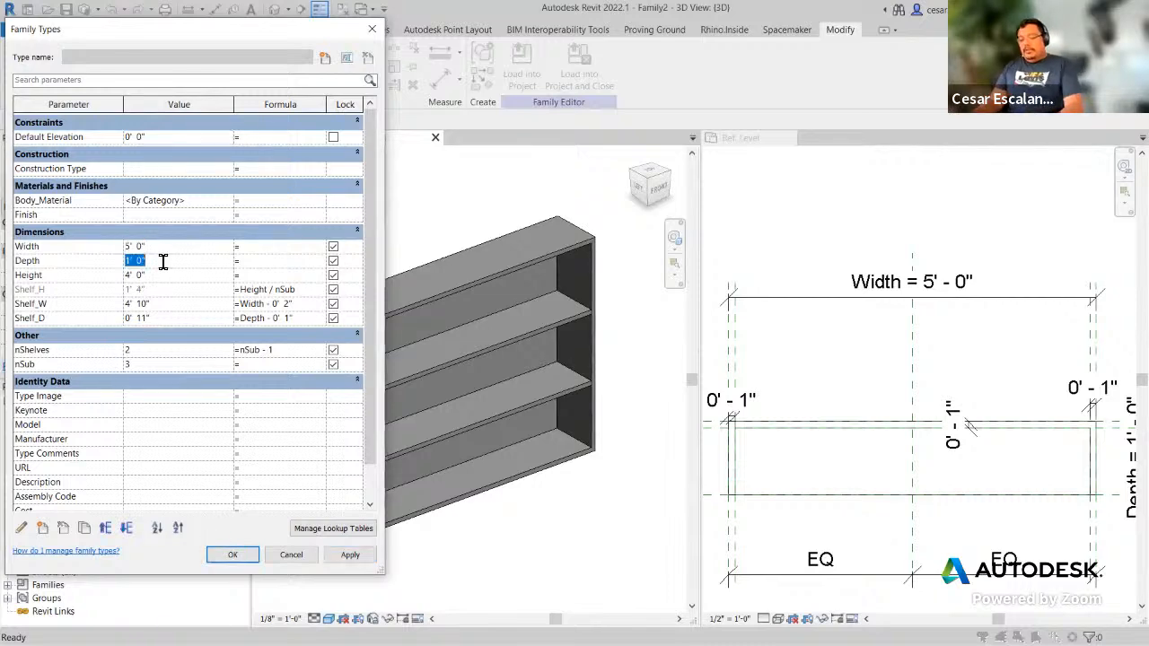
type("2")
left_click(166, 247)
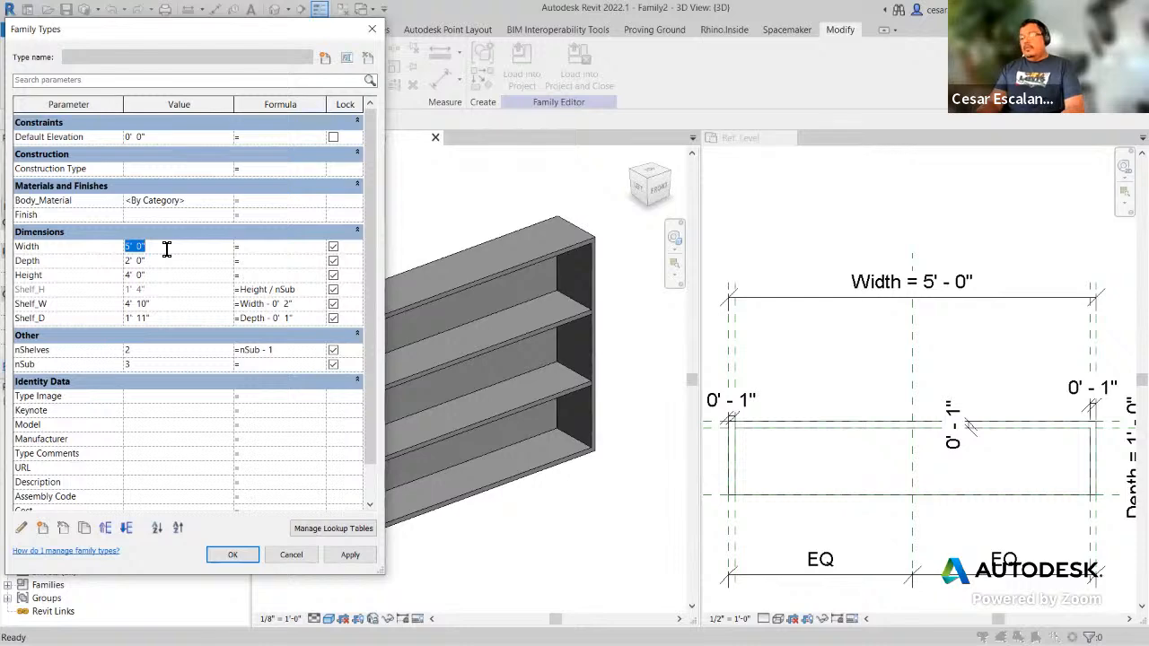
type("4")
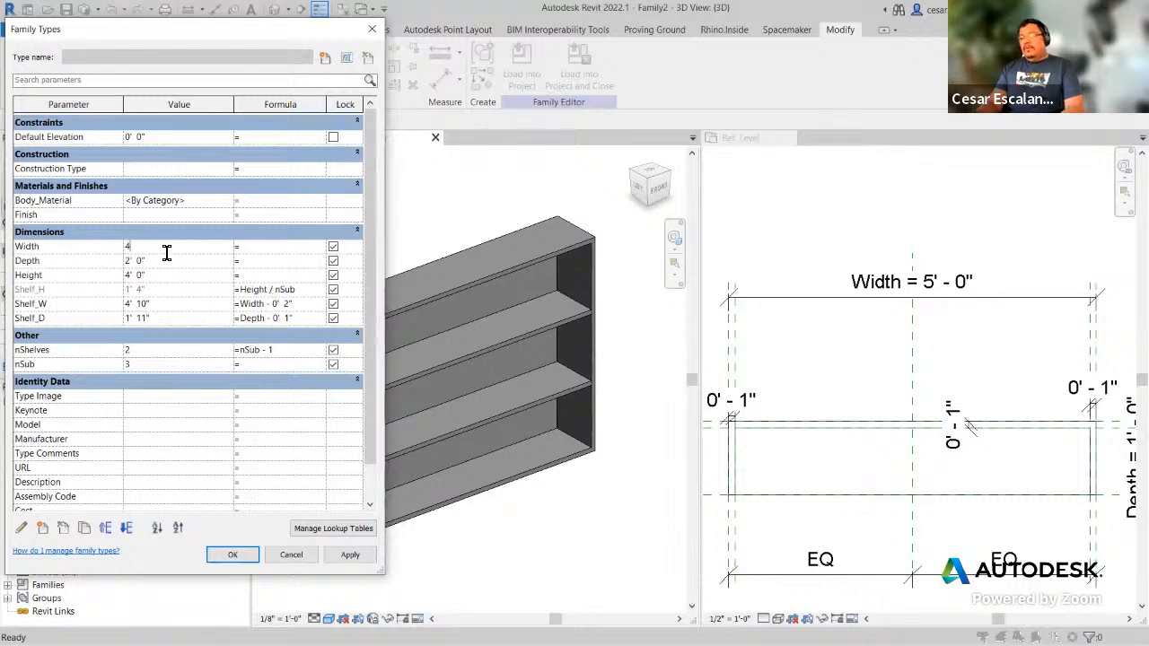
left_click(352, 557)
left_click(233, 555)
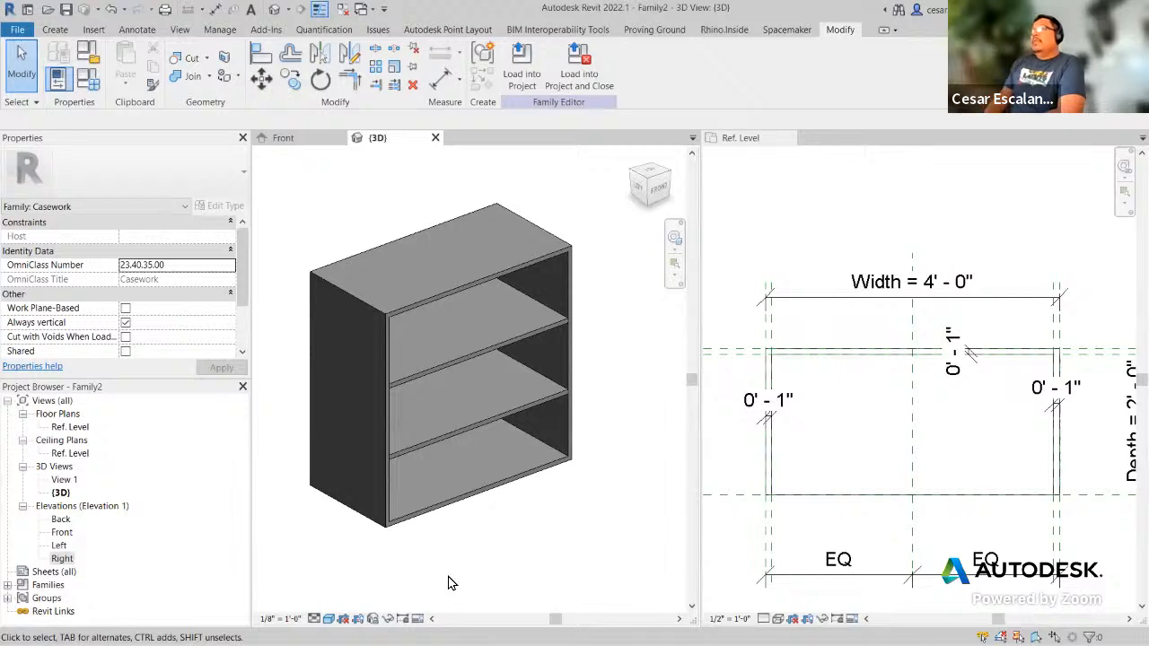
Step: Select the bookcase's front reference plane in the Ref. Level plan and open the Front elevation
scroll(943, 507, "down", 2)
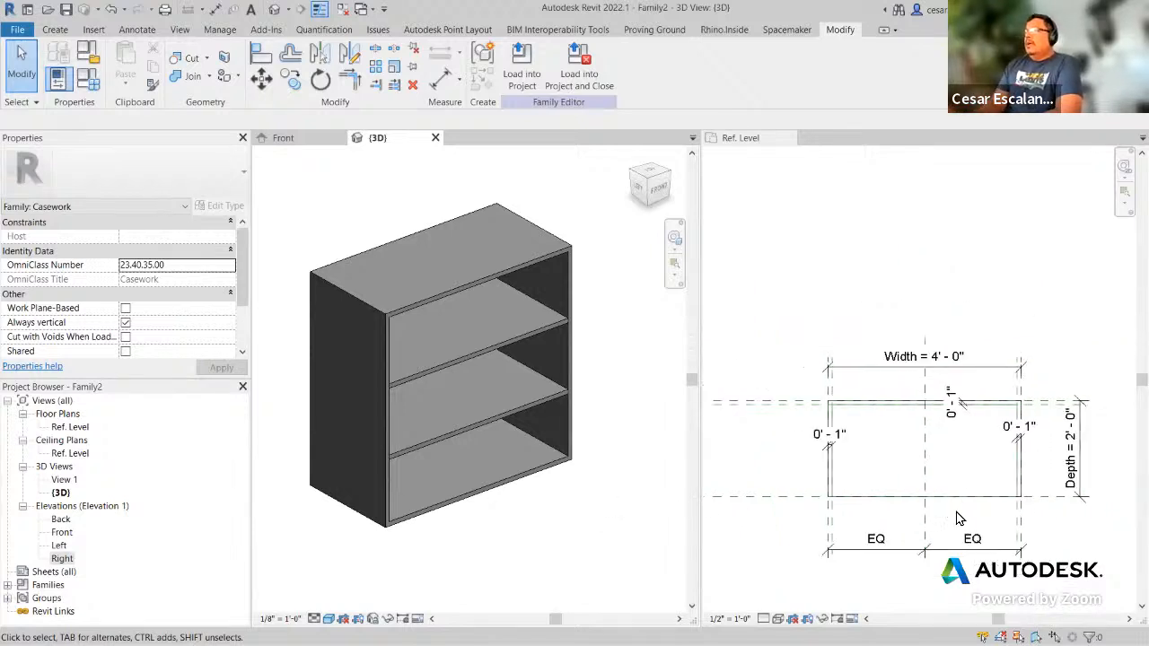
scroll(1040, 537, "up", 1)
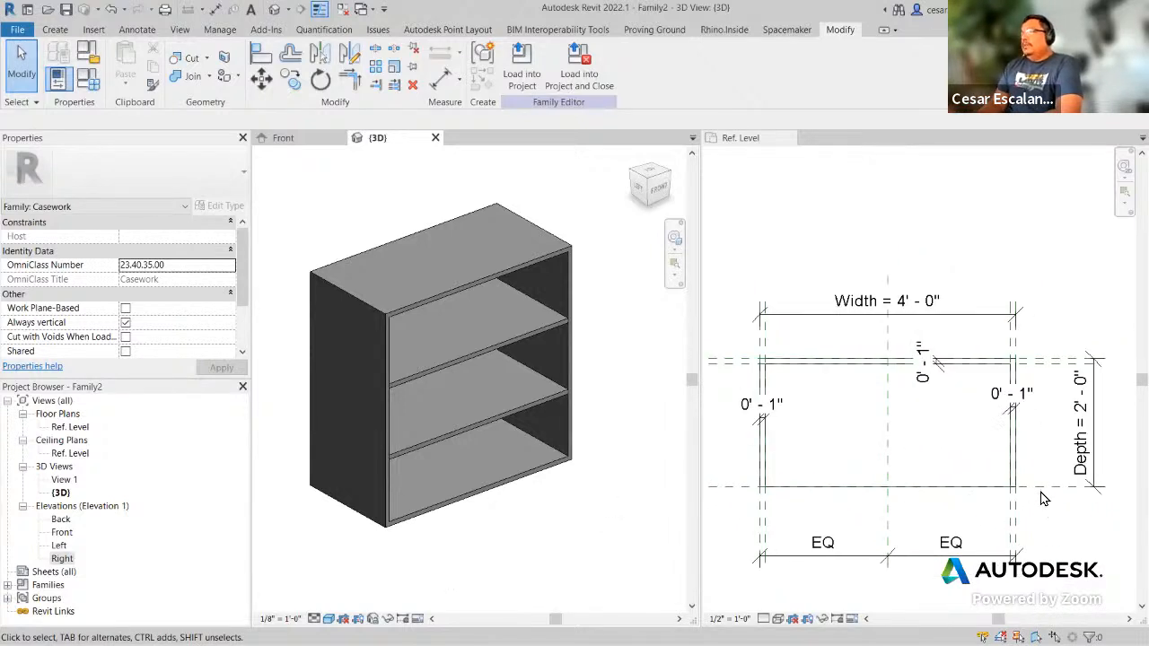
left_click(1042, 499)
left_click(1032, 488)
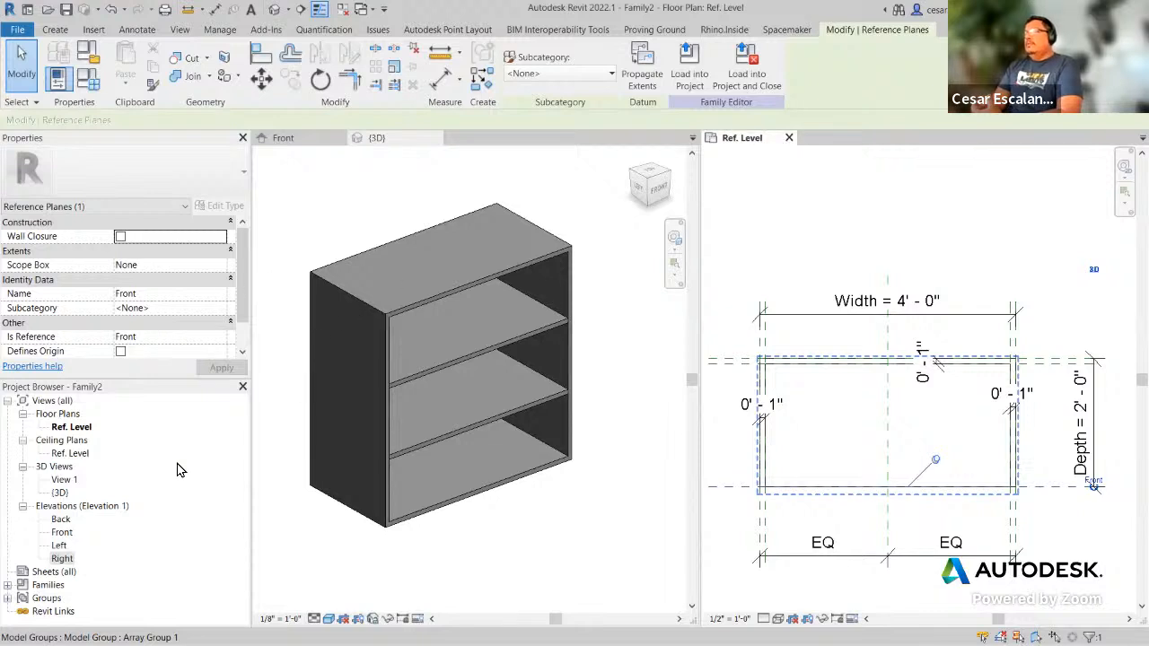
double_click(62, 533)
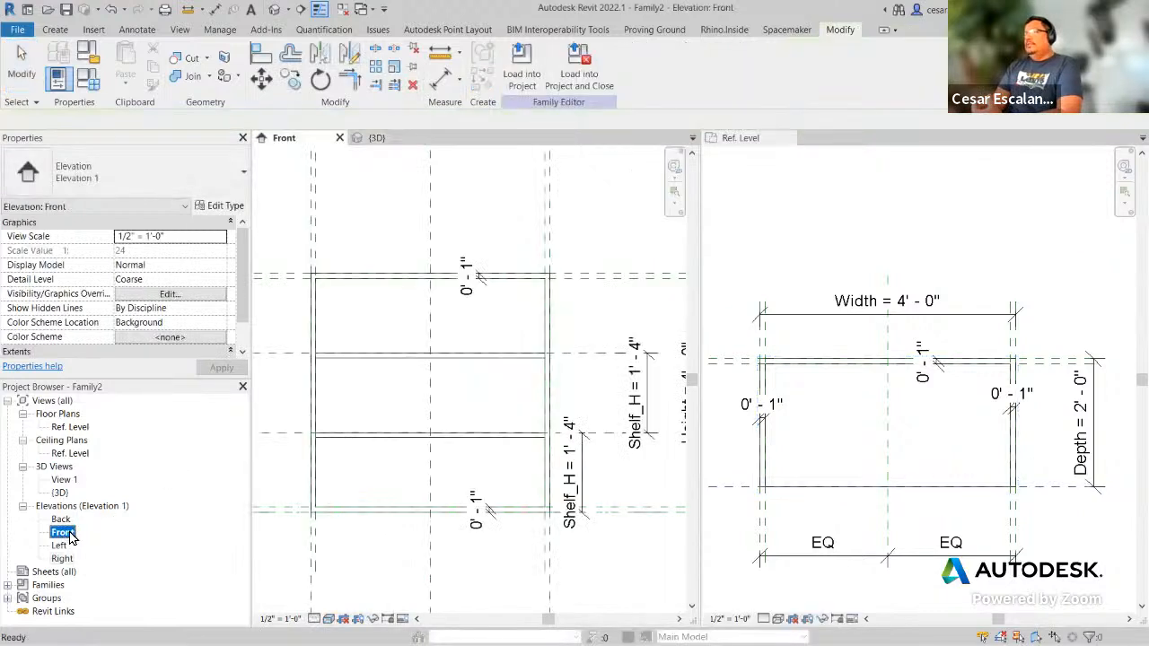
left_click(580, 310)
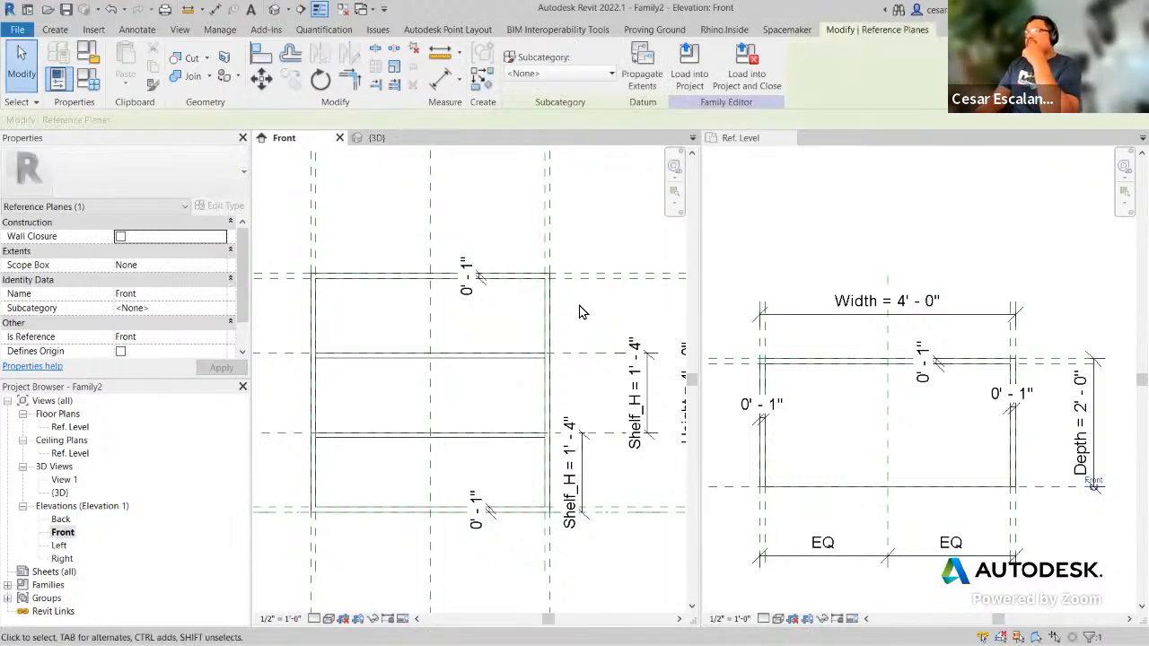
scroll(580, 310, "down", 1)
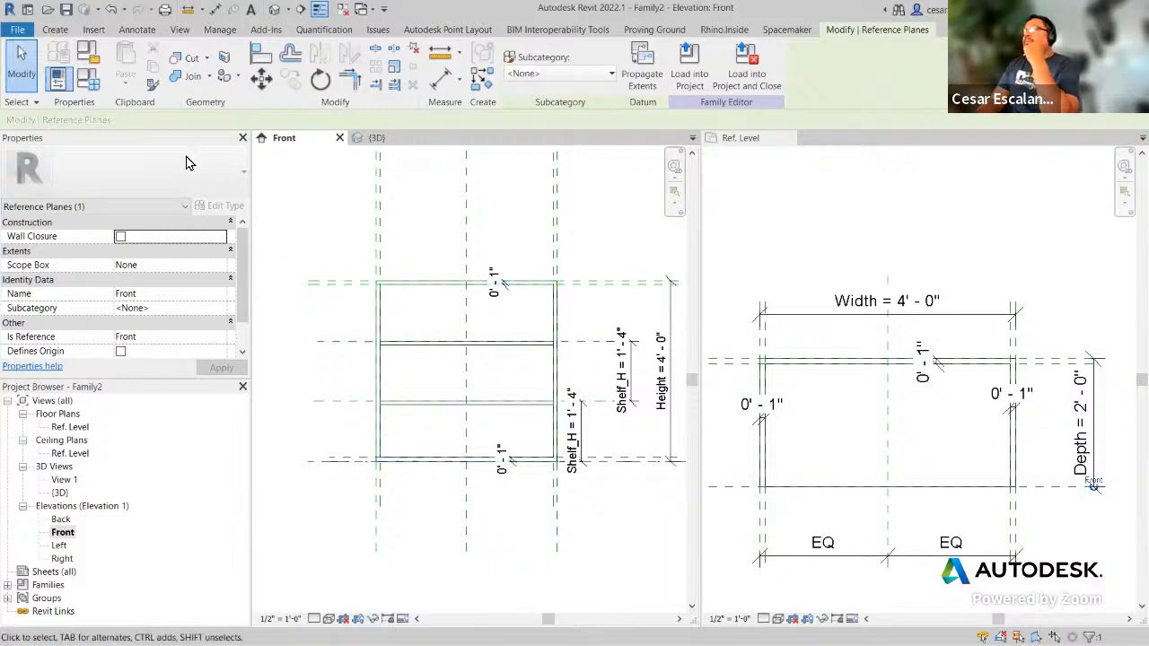
Step: Load the Door.rfa family from the Bookcase folder into the bookcase family
left_click(96, 32)
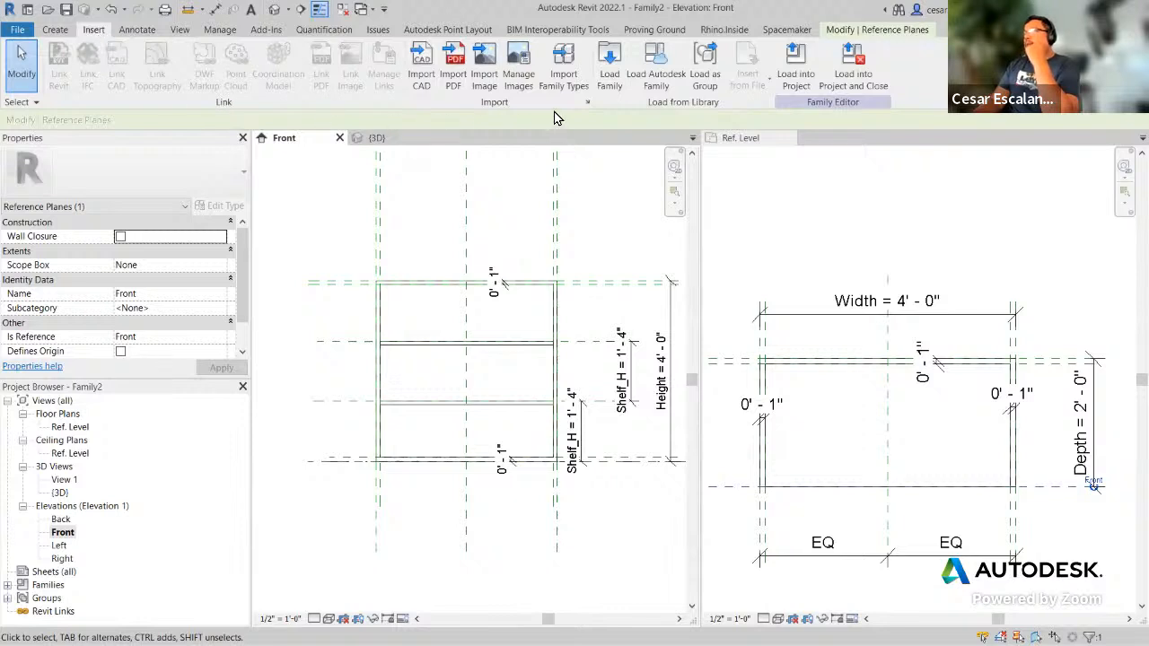
left_click(608, 74)
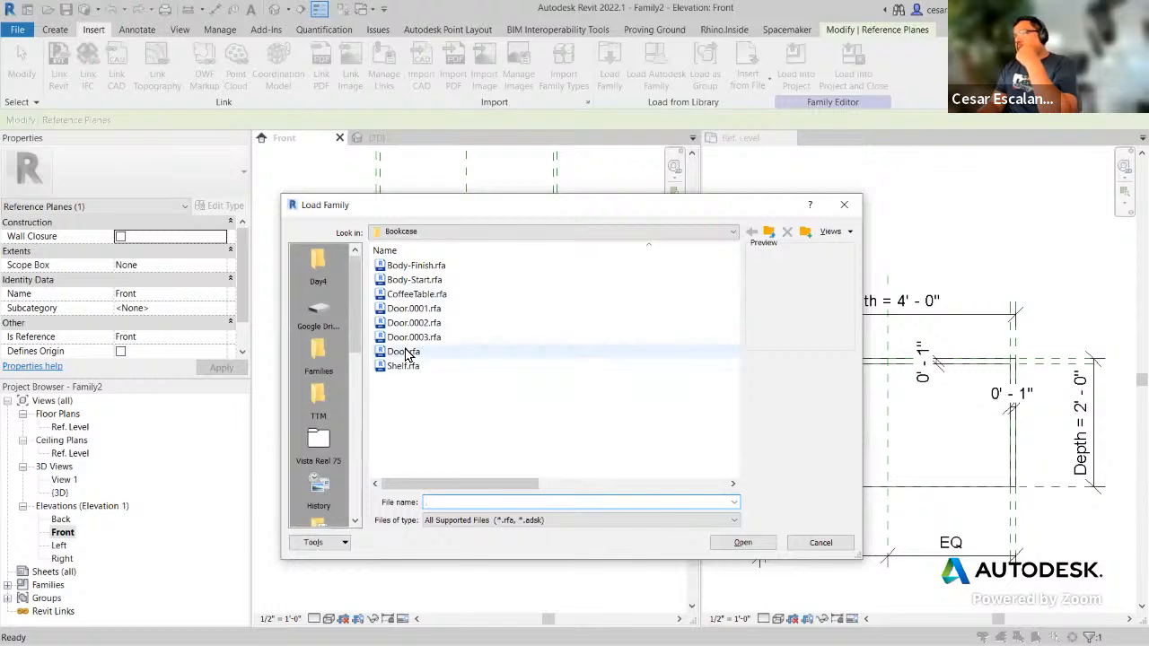
left_click(406, 354)
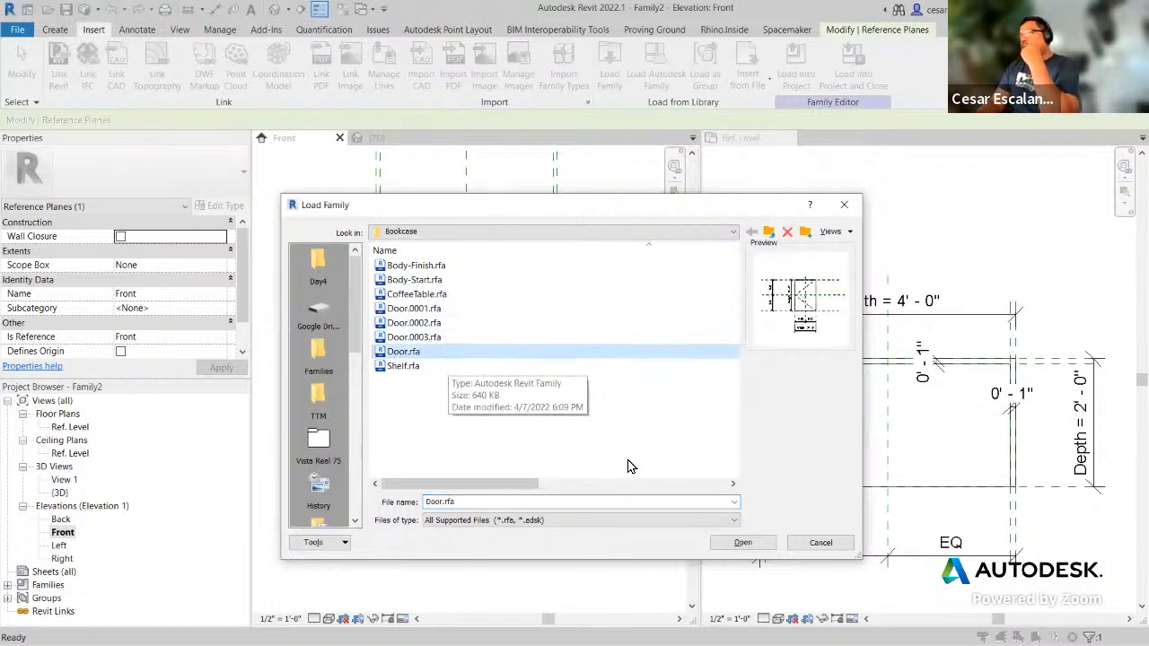
left_click(750, 547)
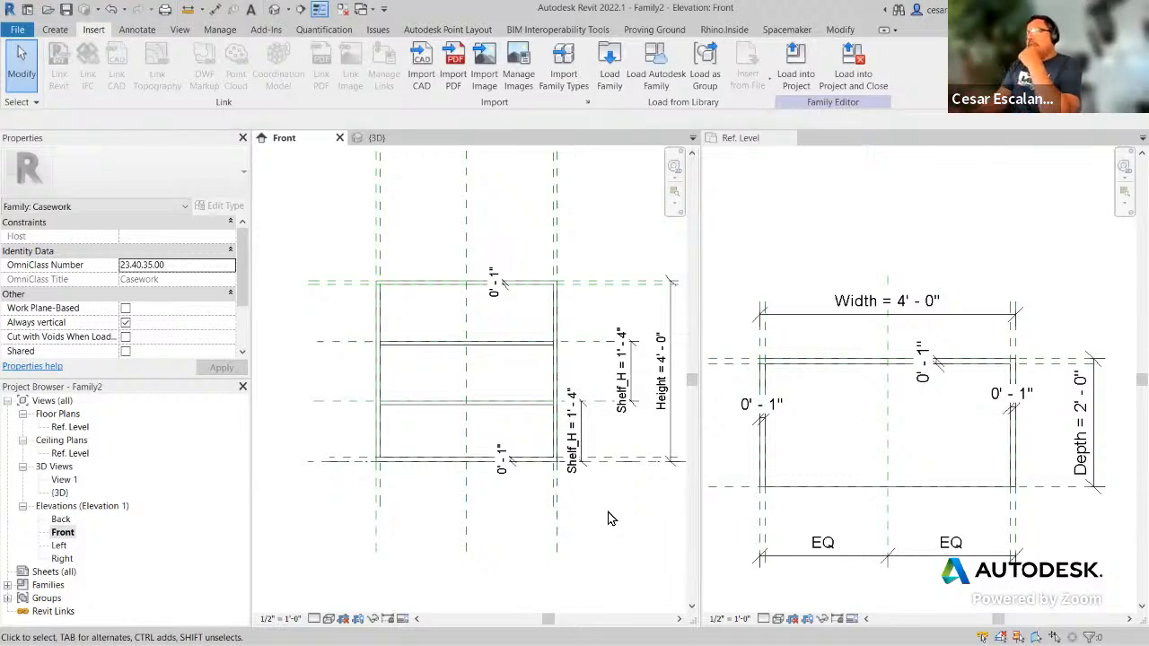
Step: Place one instance of the loaded Door casework family on the bookcase's back panel in the Front elevation, about 6" above Ref. Level
left_click(7, 585)
scroll(36, 592, "down", 1)
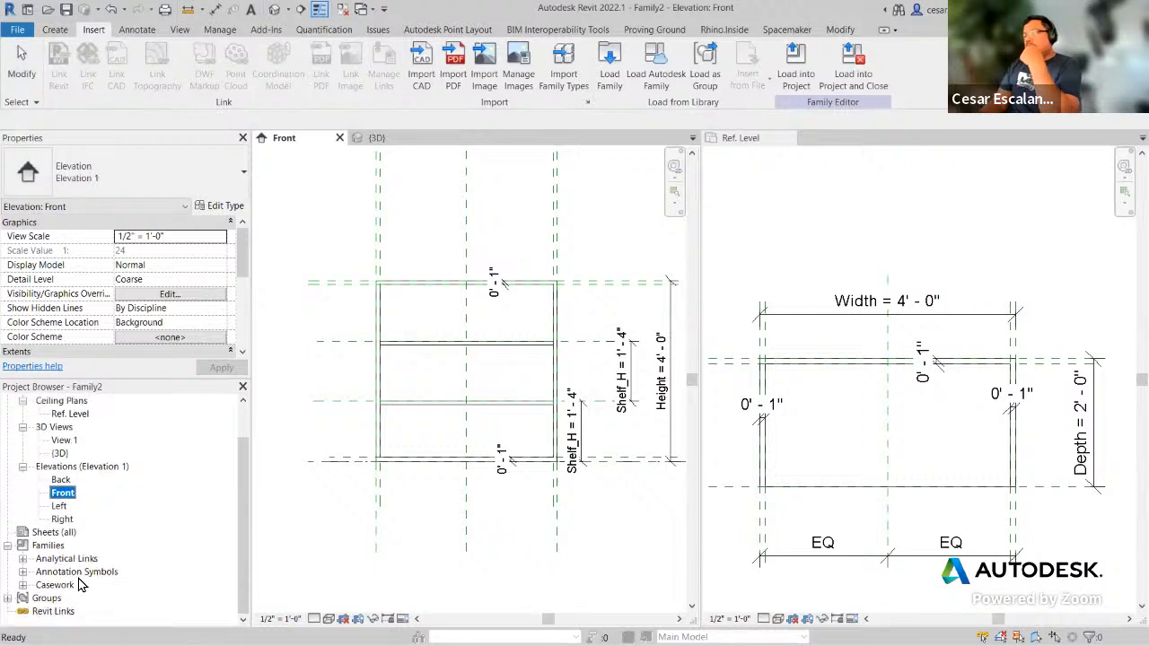
left_click(22, 586)
scroll(76, 584, "down", 1)
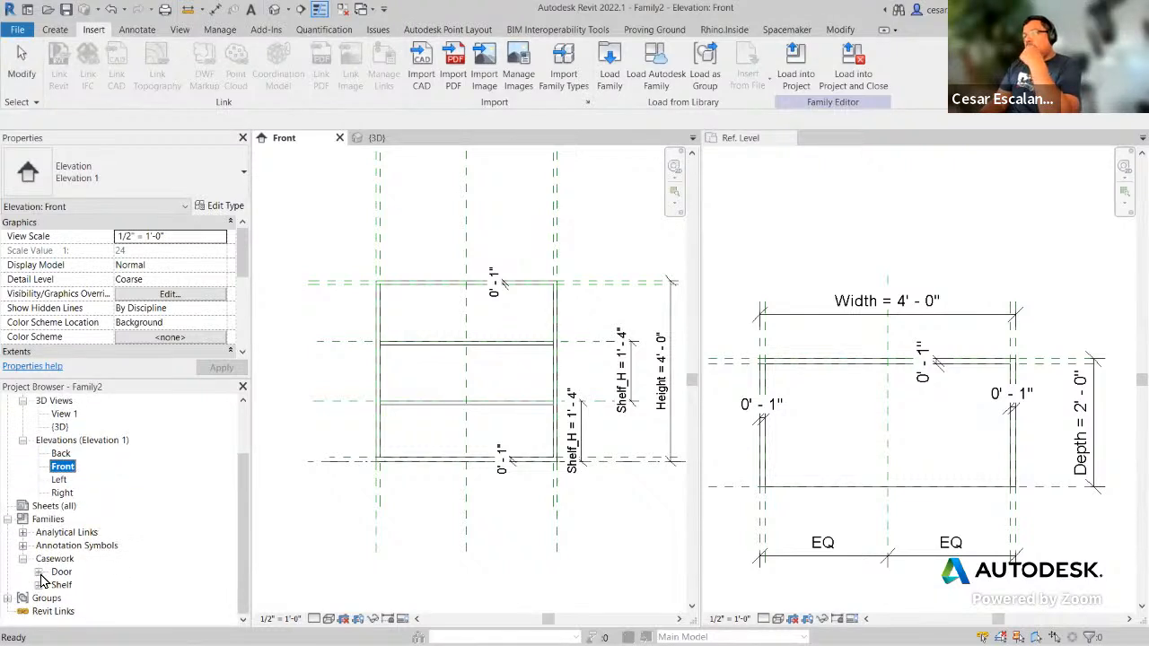
left_click(38, 572)
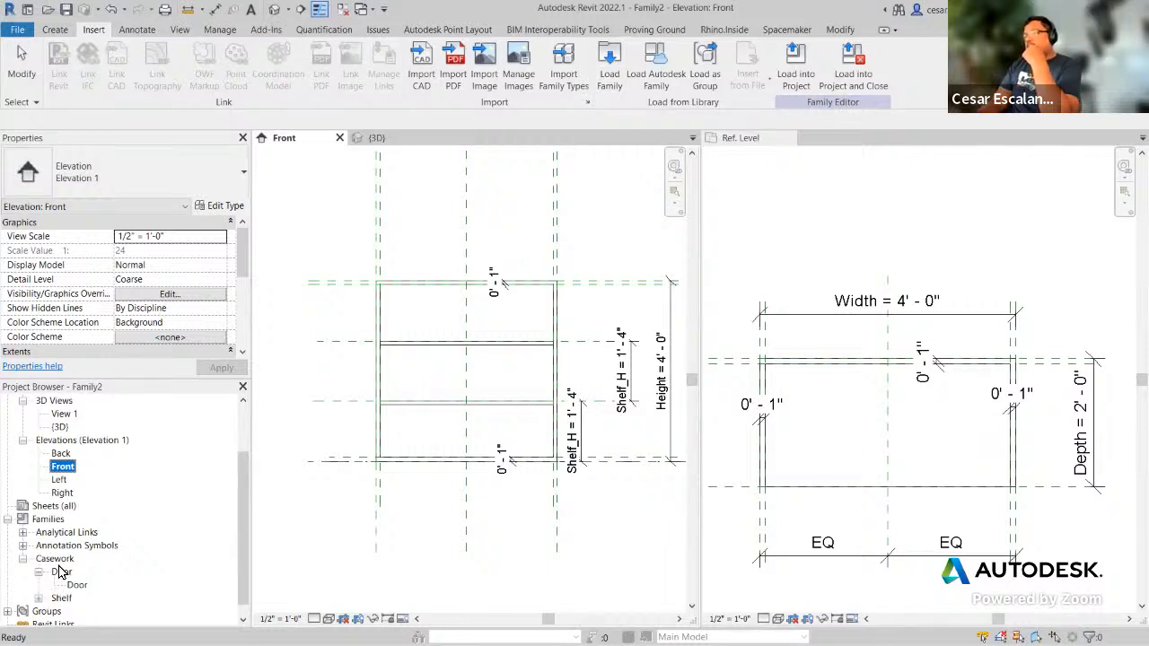
left_click(78, 587)
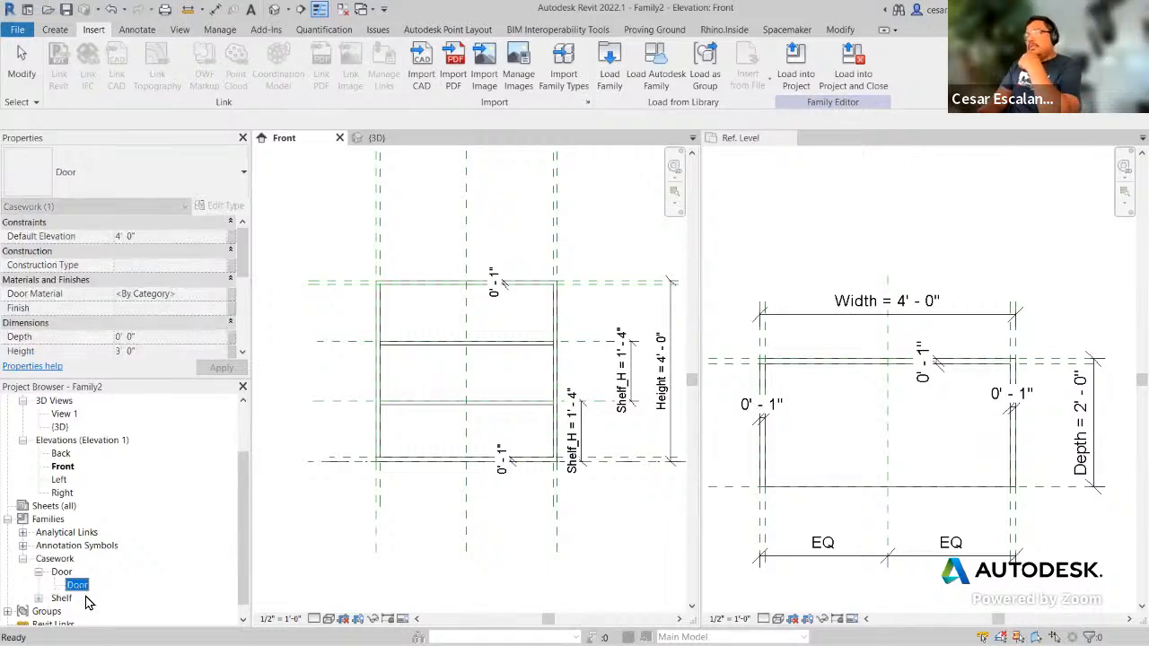
left_click_drag(77, 596, 411, 388)
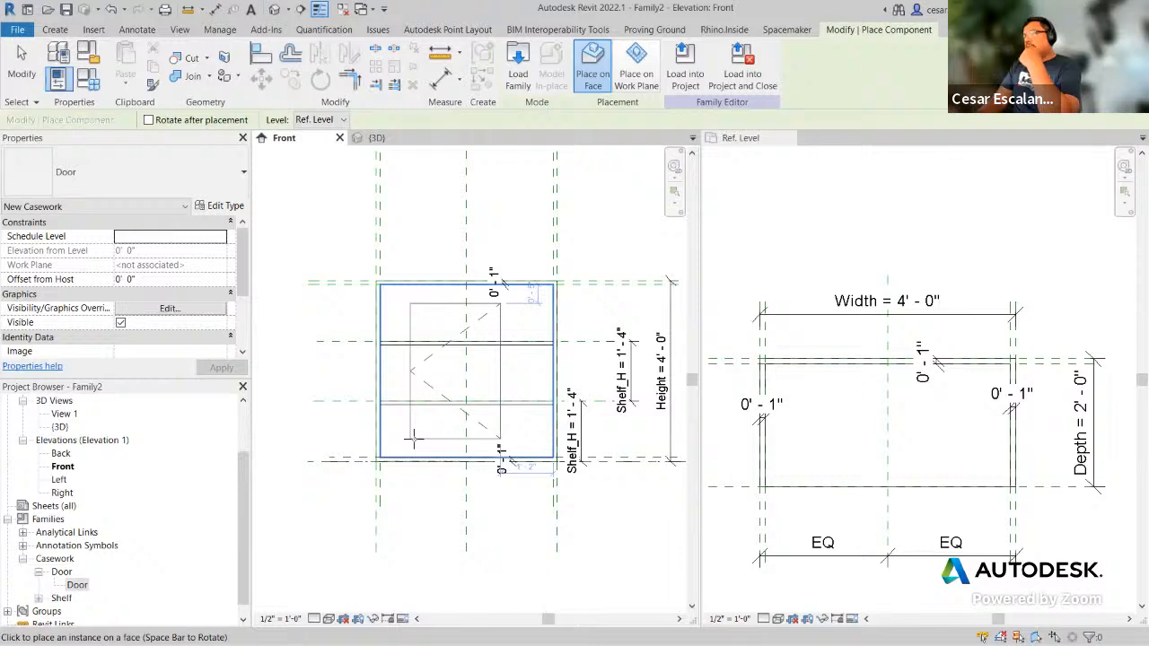
left_click(414, 438)
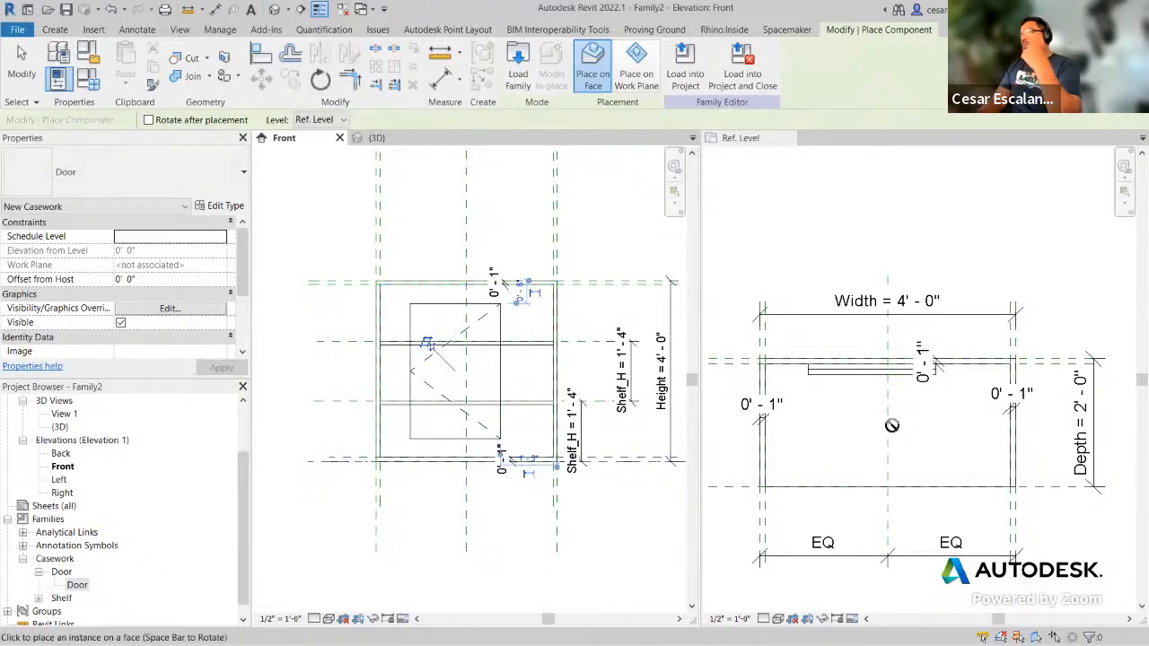
scroll(890, 426, "up", 2)
key("Escape")
key("Escape")
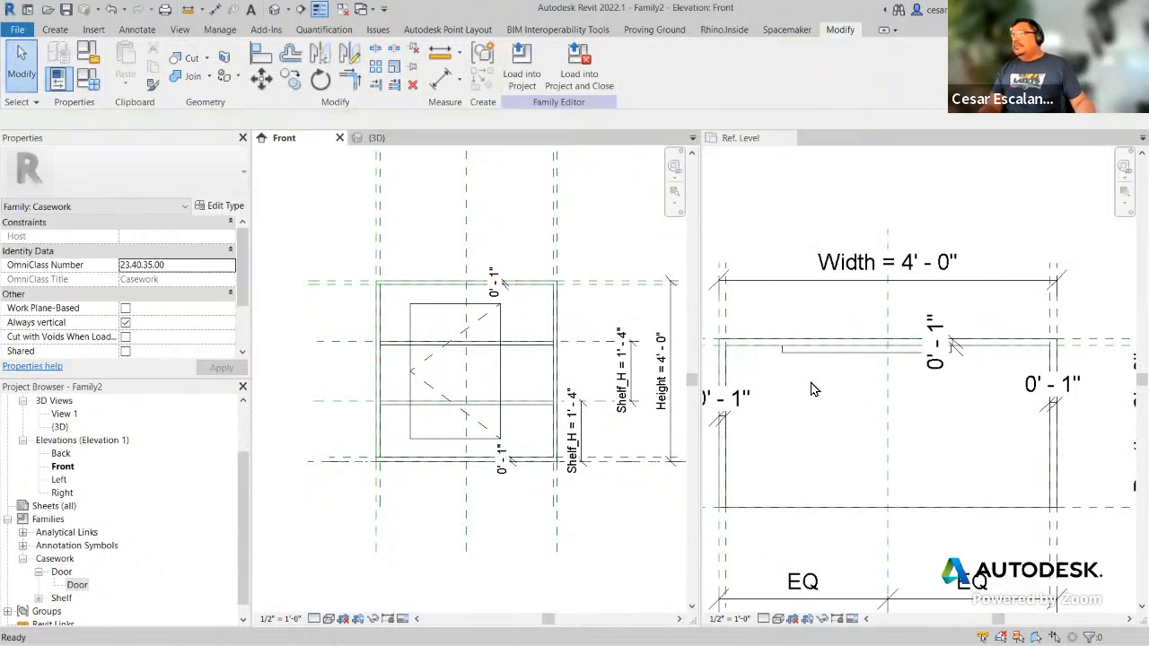
Step: Move the door in the Ref. Level plan about 2'-2" from its host face, just beyond the bookcase's front edge
left_click(831, 362)
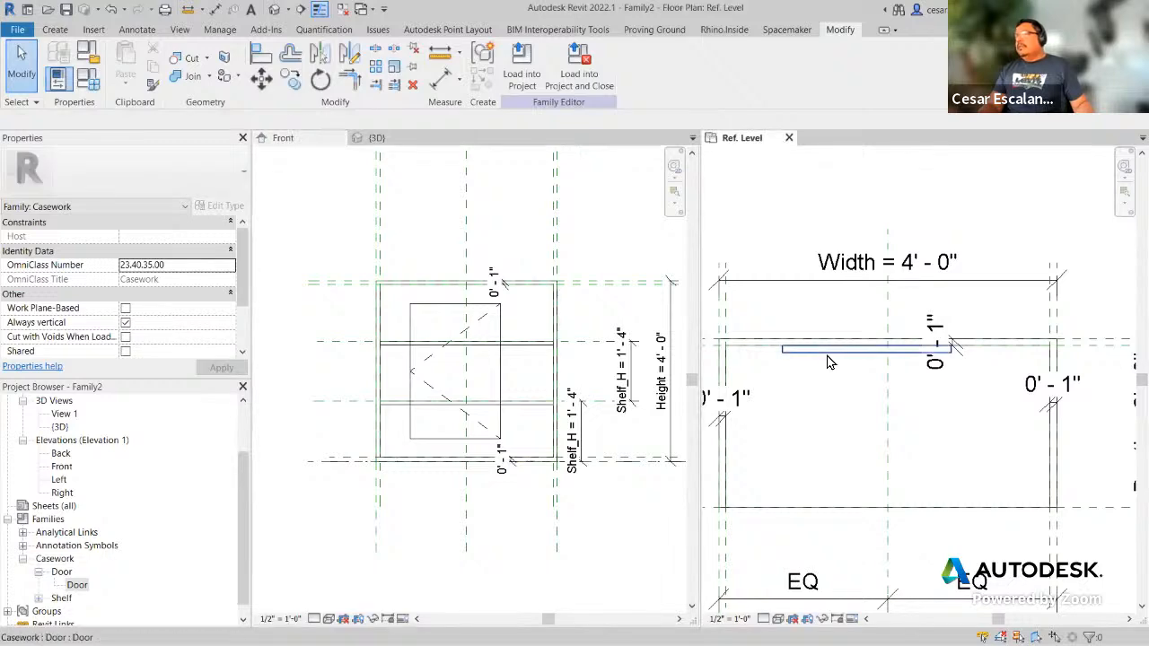
left_click(831, 362)
scroll(872, 390, "down", 2)
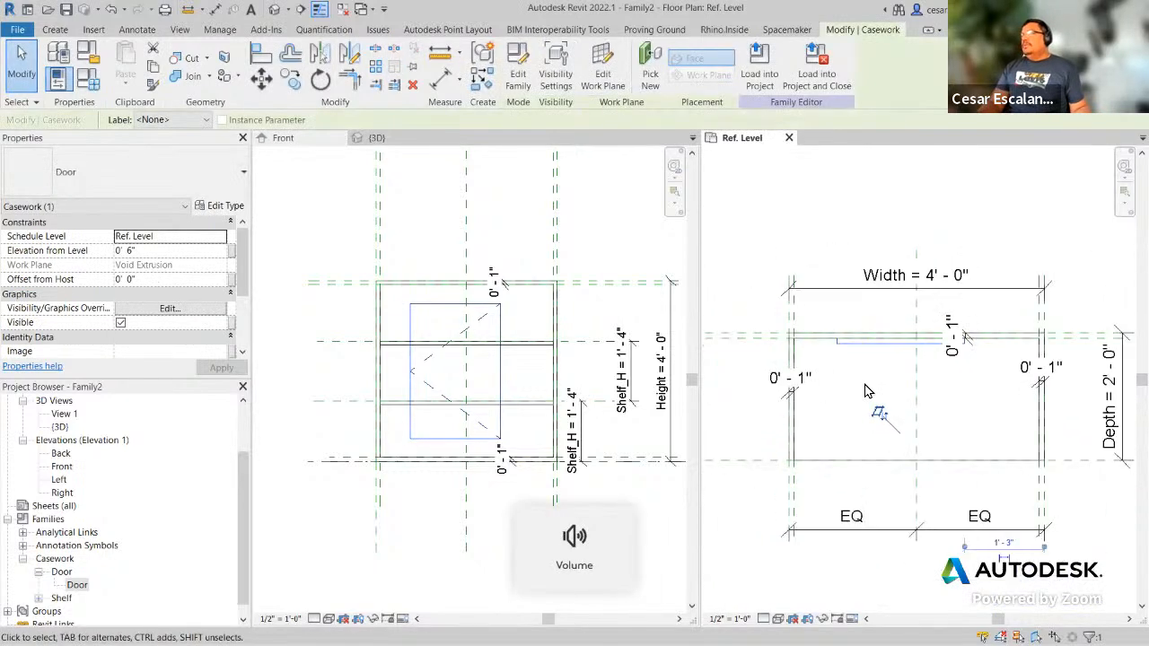
scroll(866, 391, "up", 2)
left_click_drag(872, 316, 862, 547)
scroll(862, 547, "down", 2)
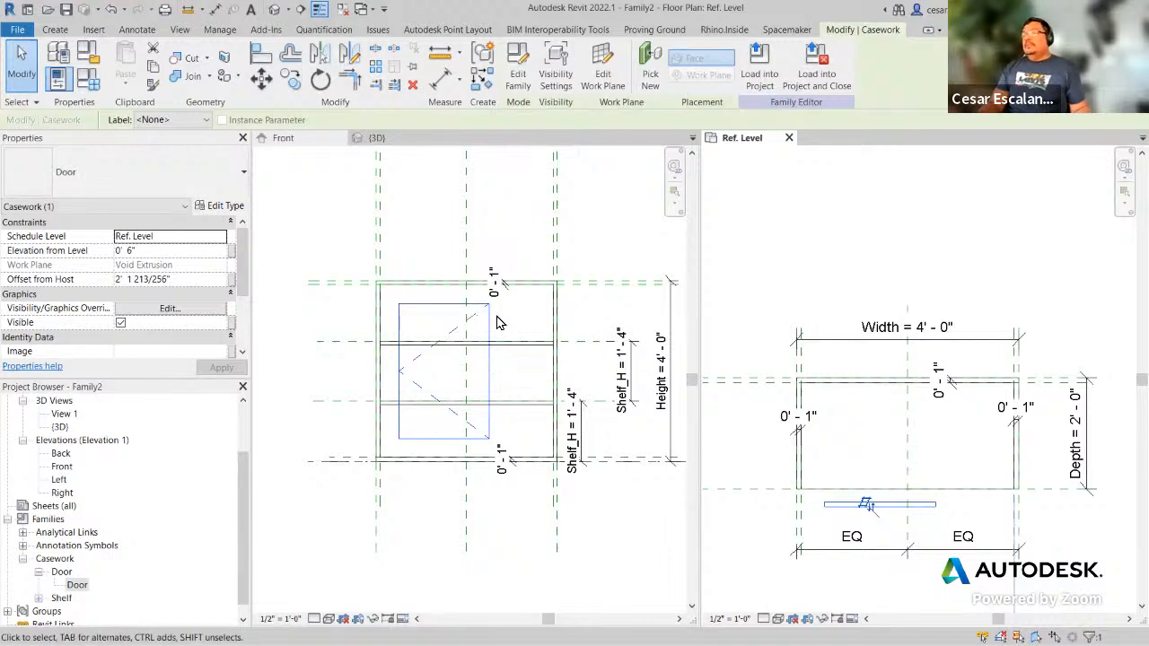
left_click(440, 372)
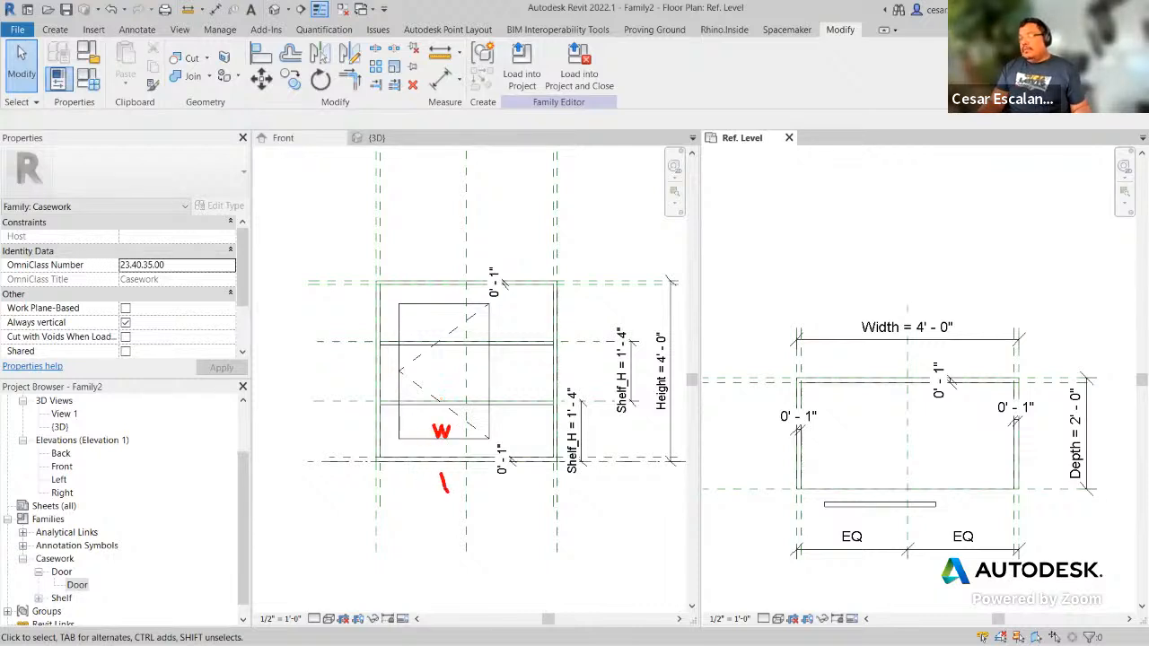
left_click_drag(462, 492, 467, 476)
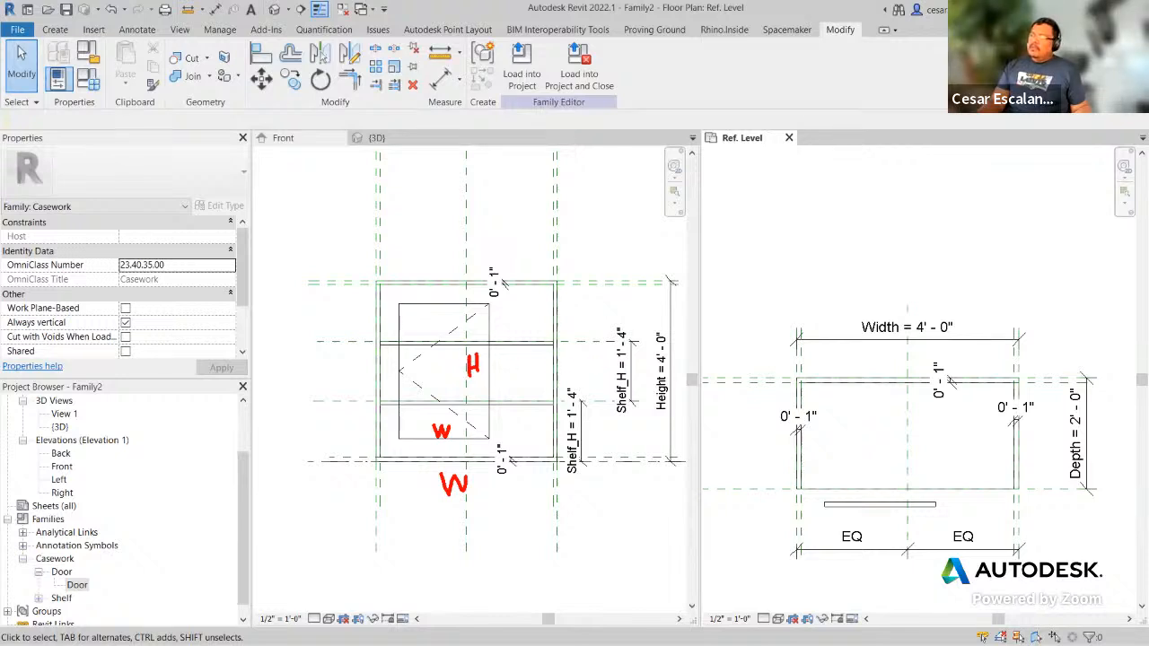
mouse_move(467, 381)
left_mouse_down()
mouse_move(490, 363)
mouse_move(465, 350)
left_mouse_up()
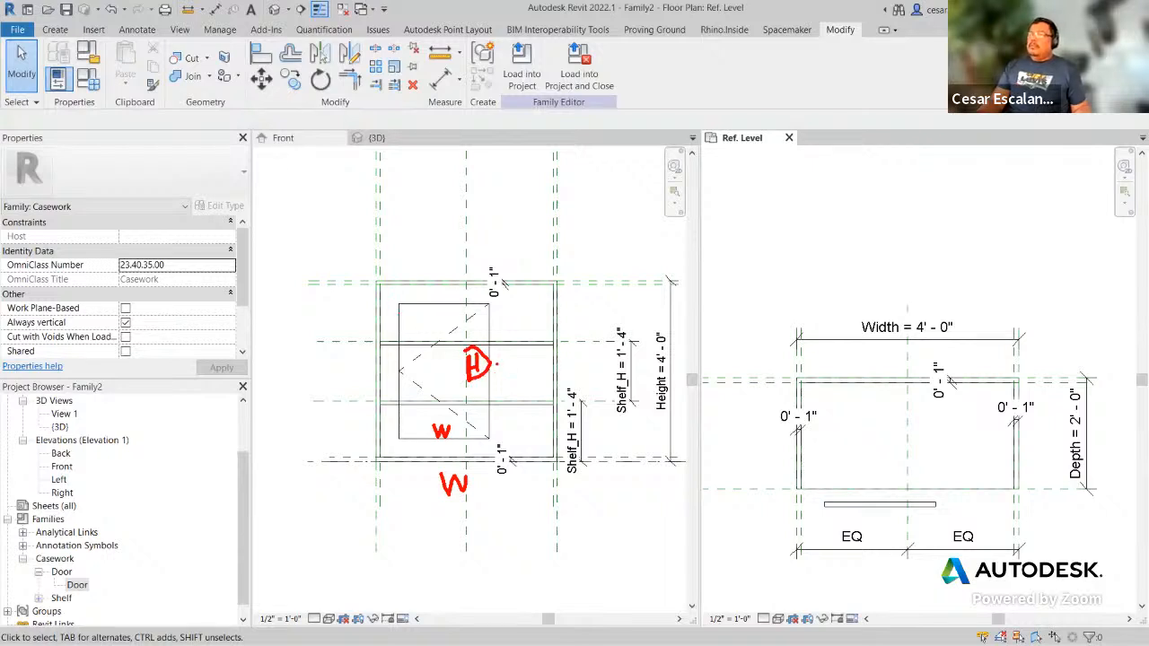
mouse_move(497, 364)
left_mouse_down()
mouse_move(598, 334)
mouse_move(628, 361)
left_mouse_up()
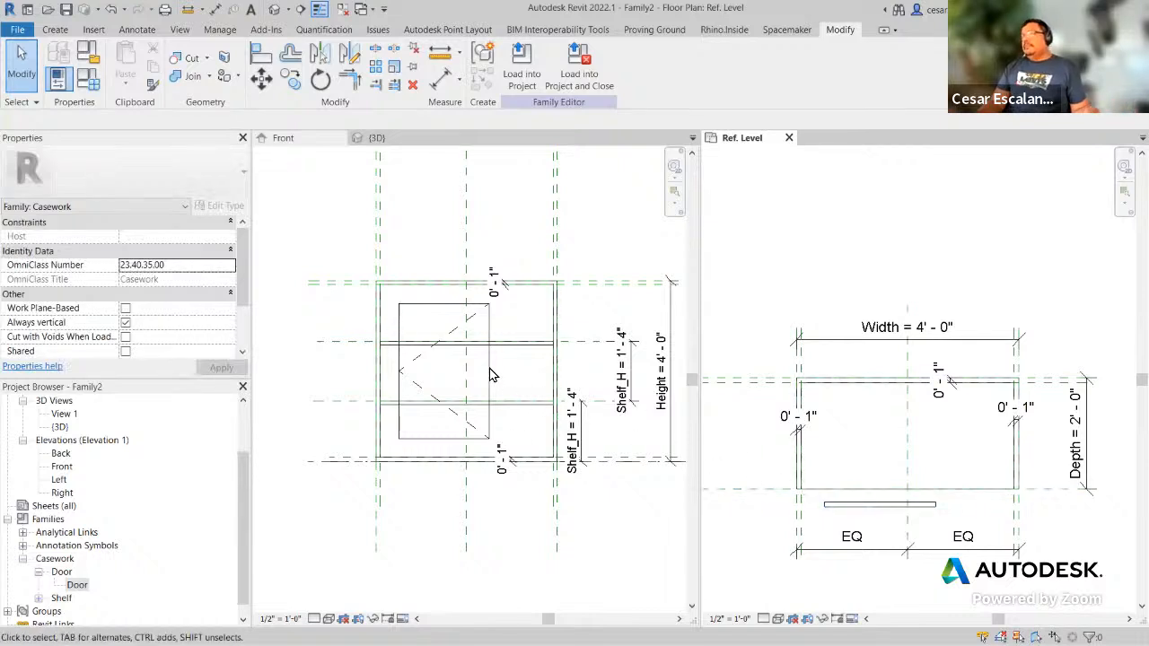
Step: Associate the door's Width type parameter with the bookcase family's Width parameter and apply it
left_click(521, 395)
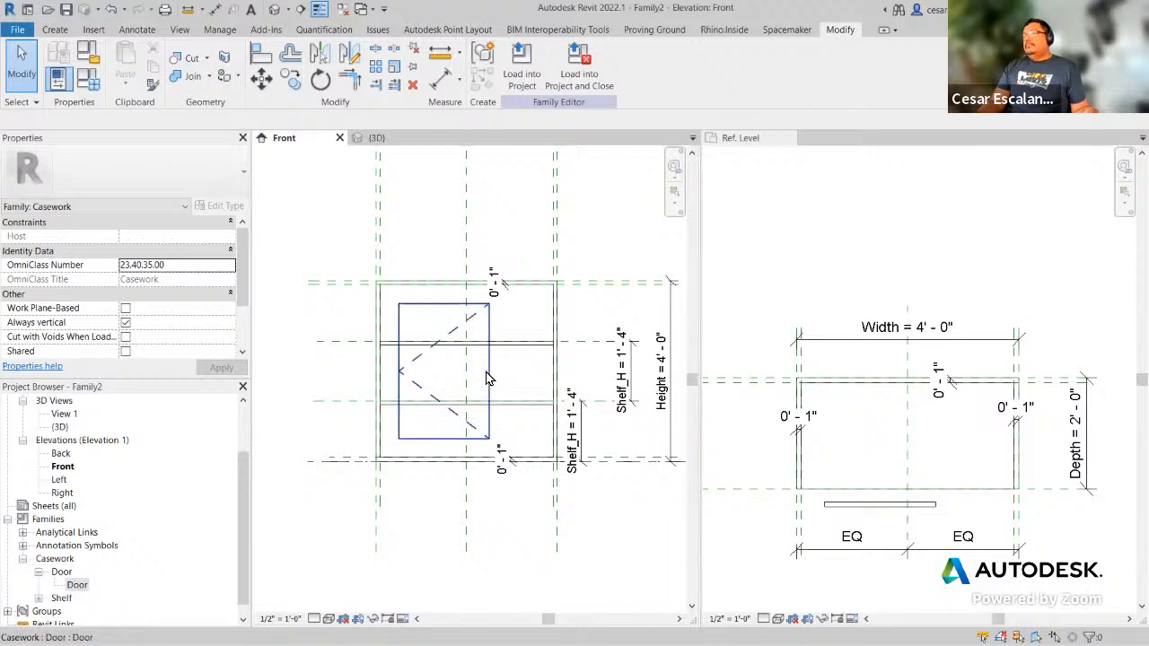
left_click(488, 378)
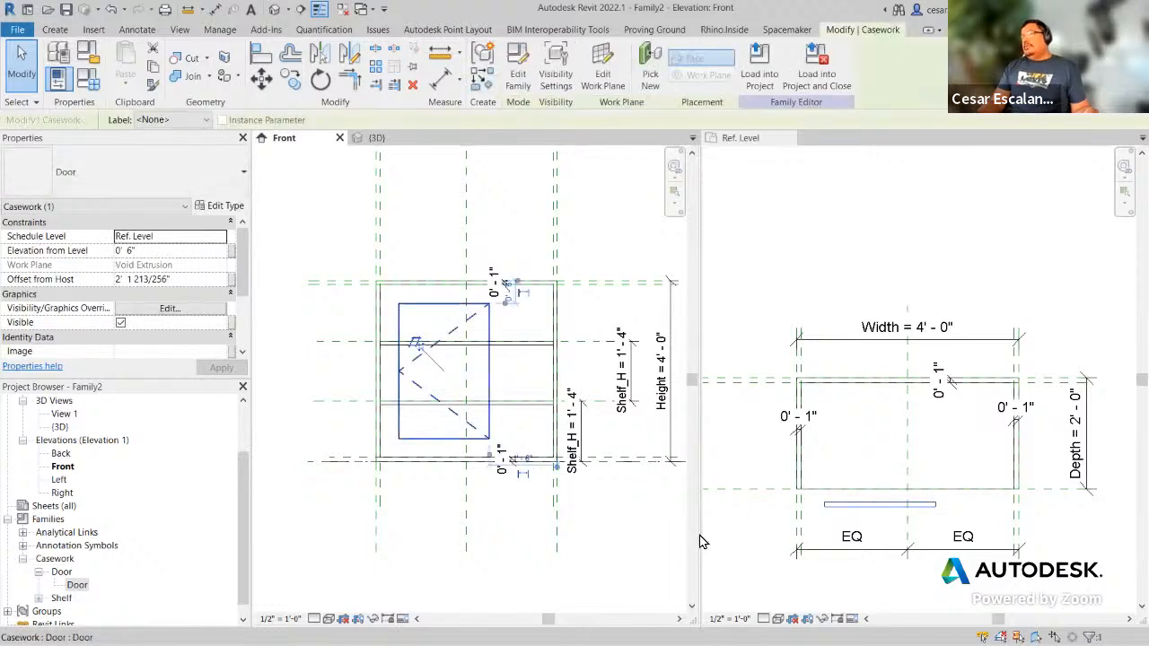
left_click(220, 206)
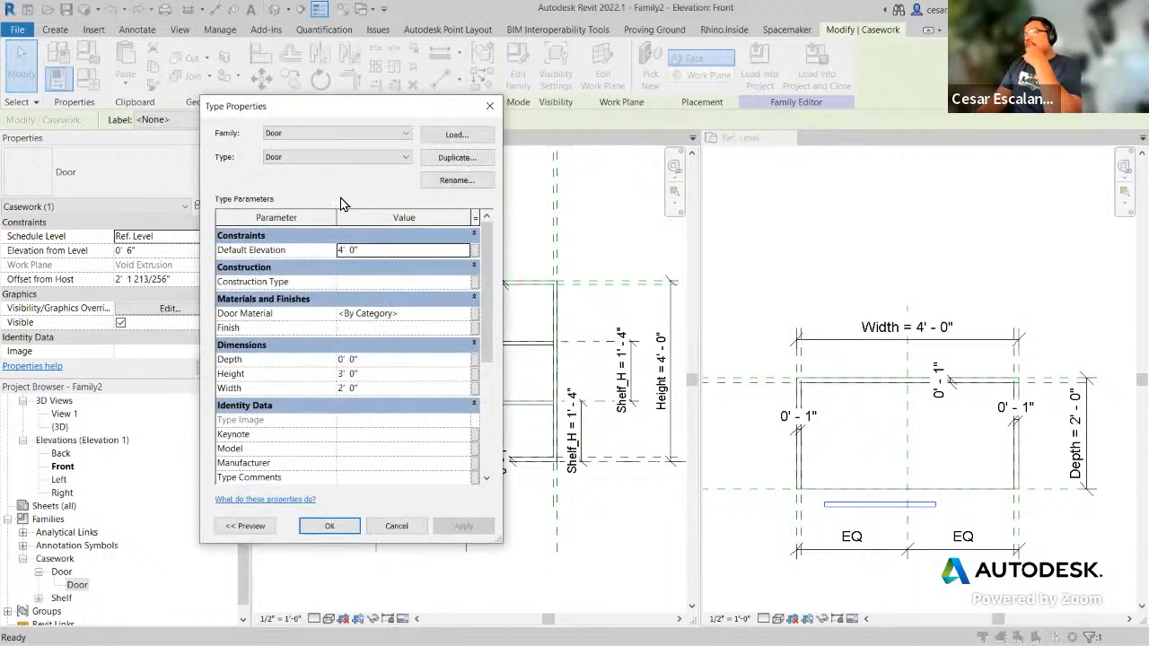
left_click_drag(332, 109, 162, 66)
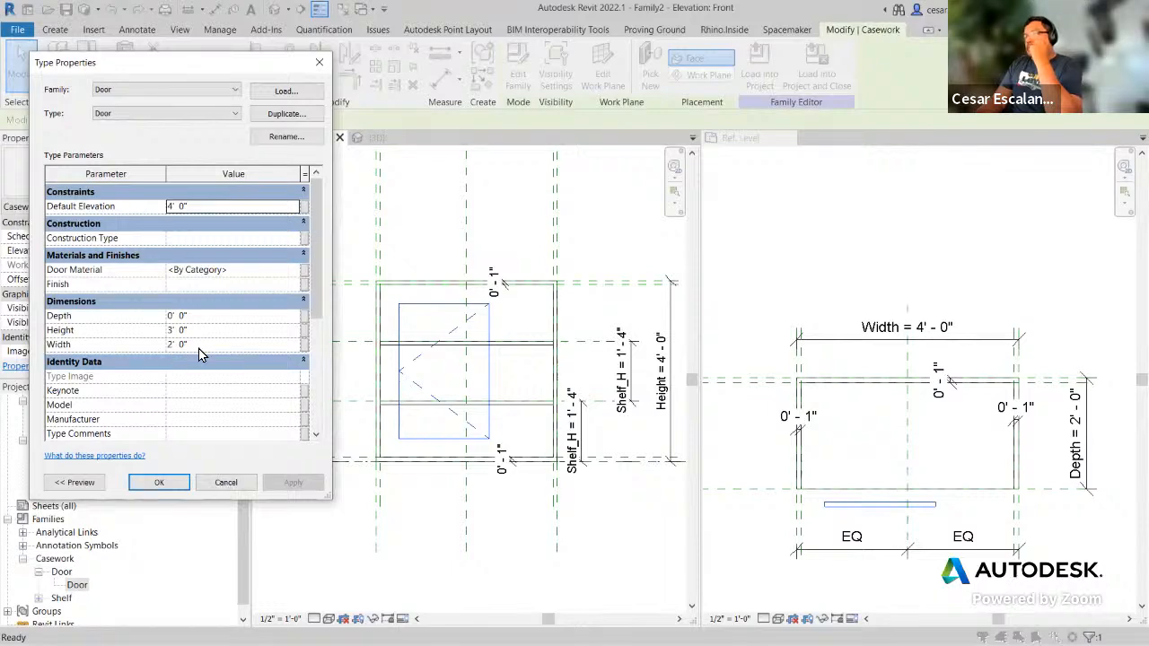
left_click(304, 344)
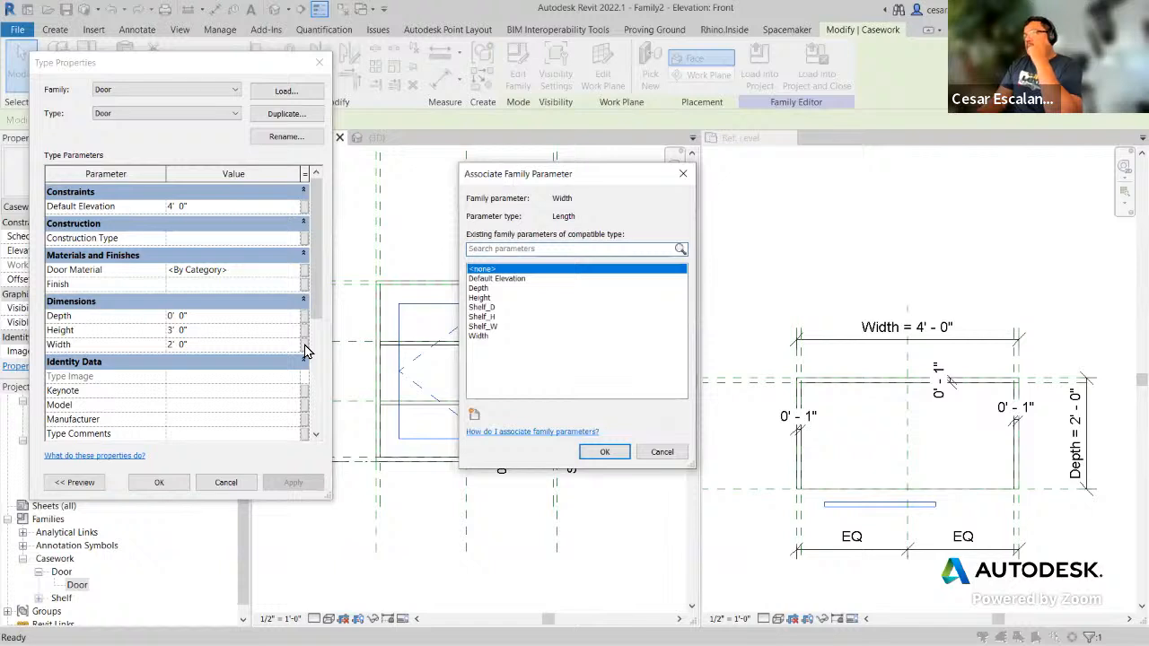
left_click(479, 336)
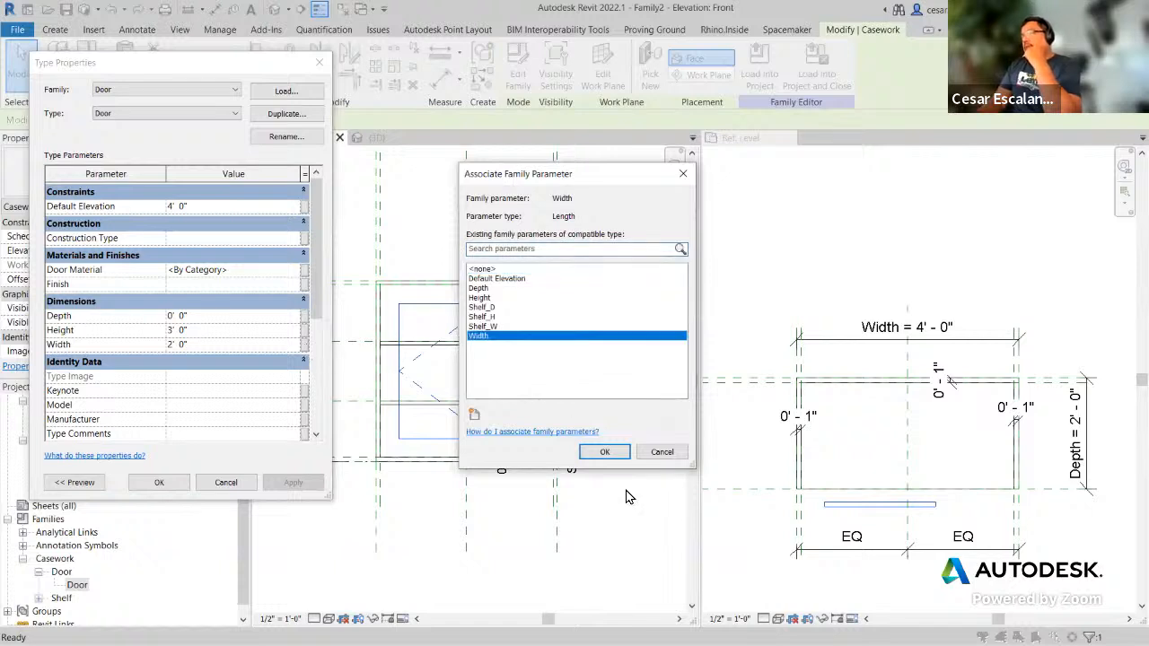
left_click(603, 452)
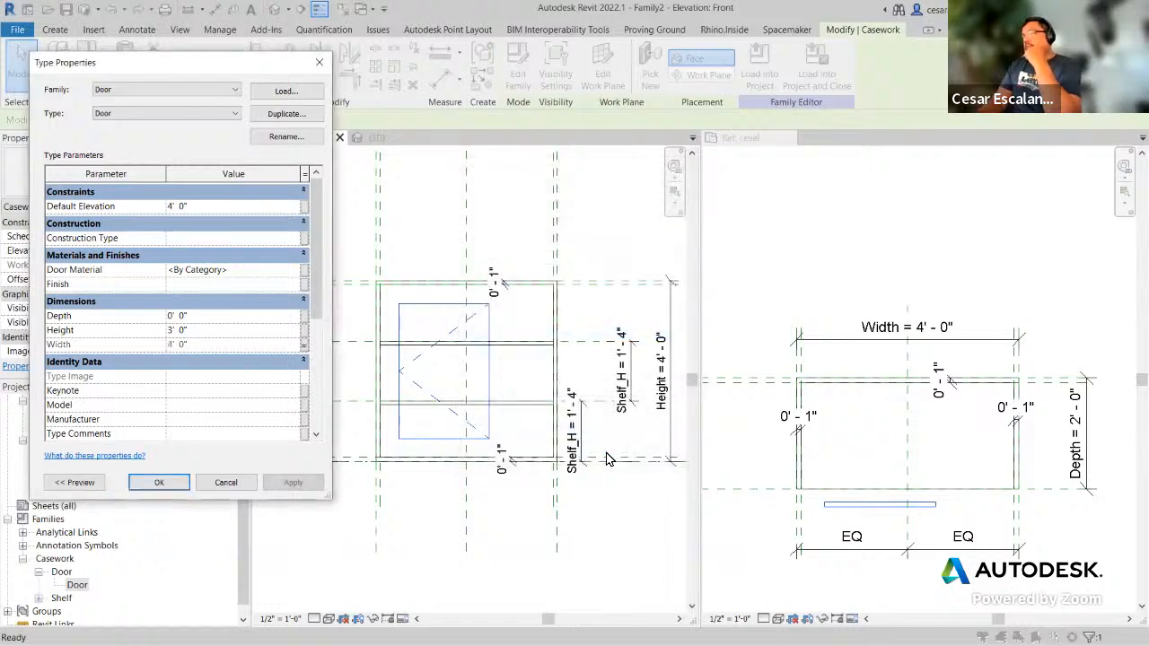
left_click(293, 482)
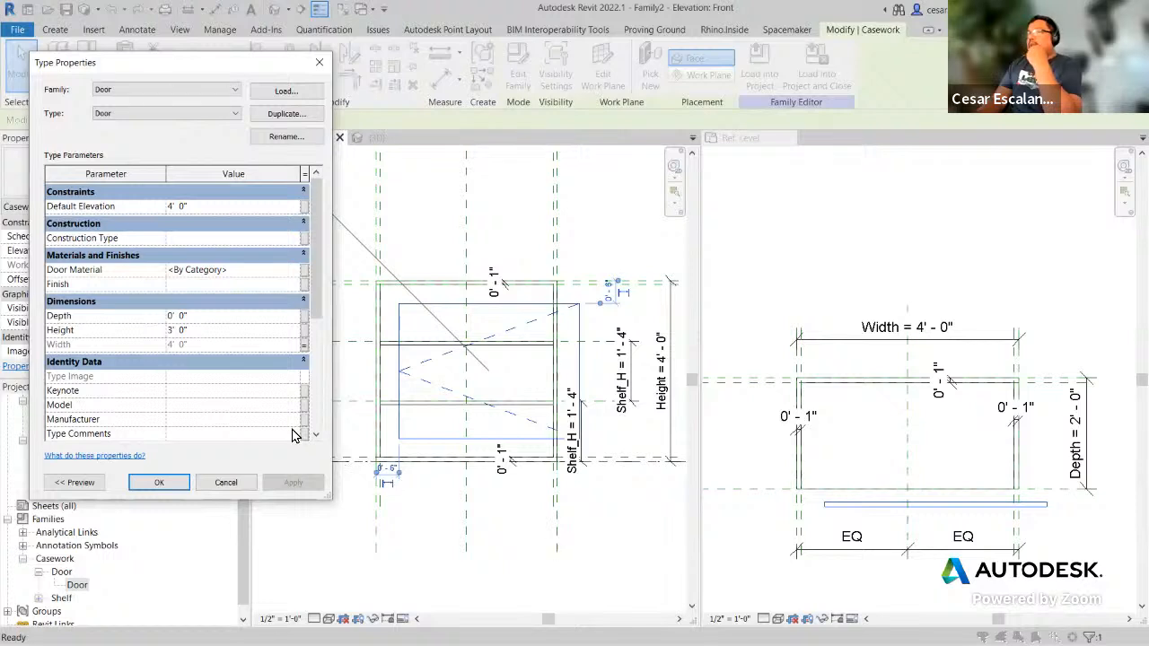
Step: Associate the door's Height type parameter with the bookcase family's Height parameter and apply it
left_click(216, 331)
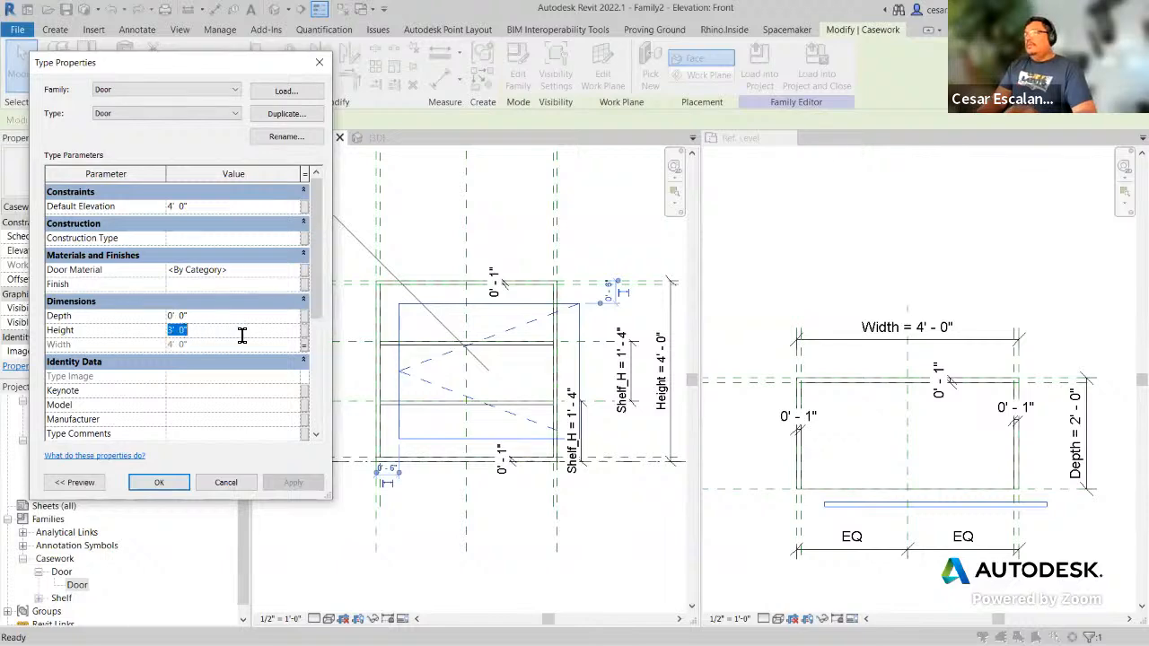
left_click(305, 331)
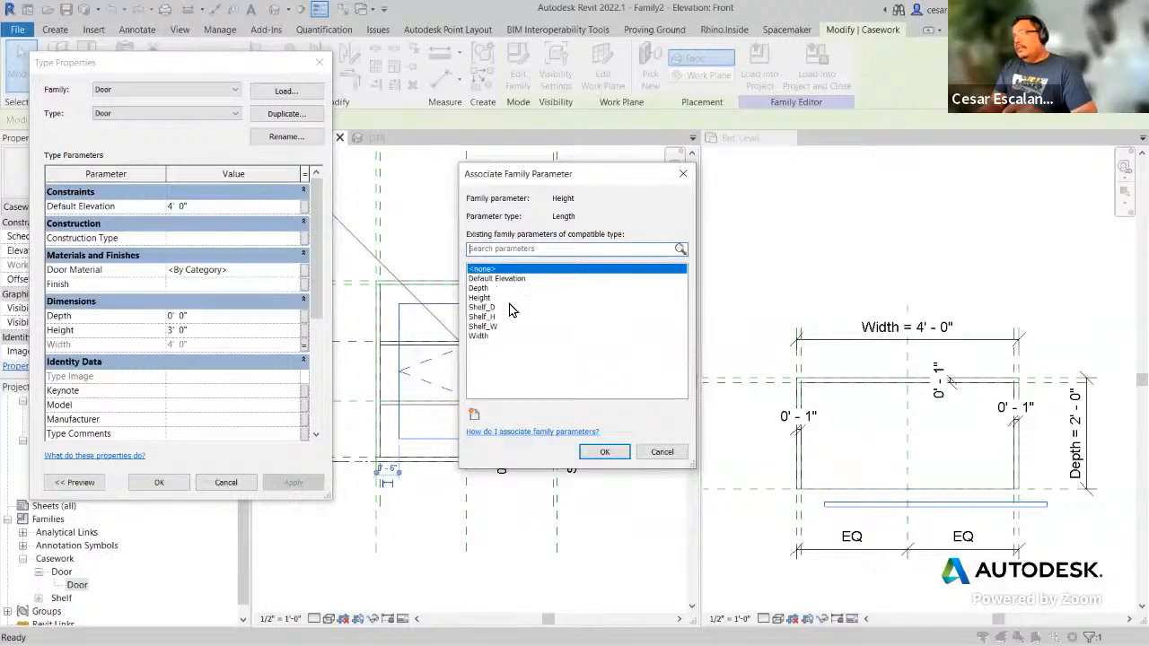
left_click(485, 298)
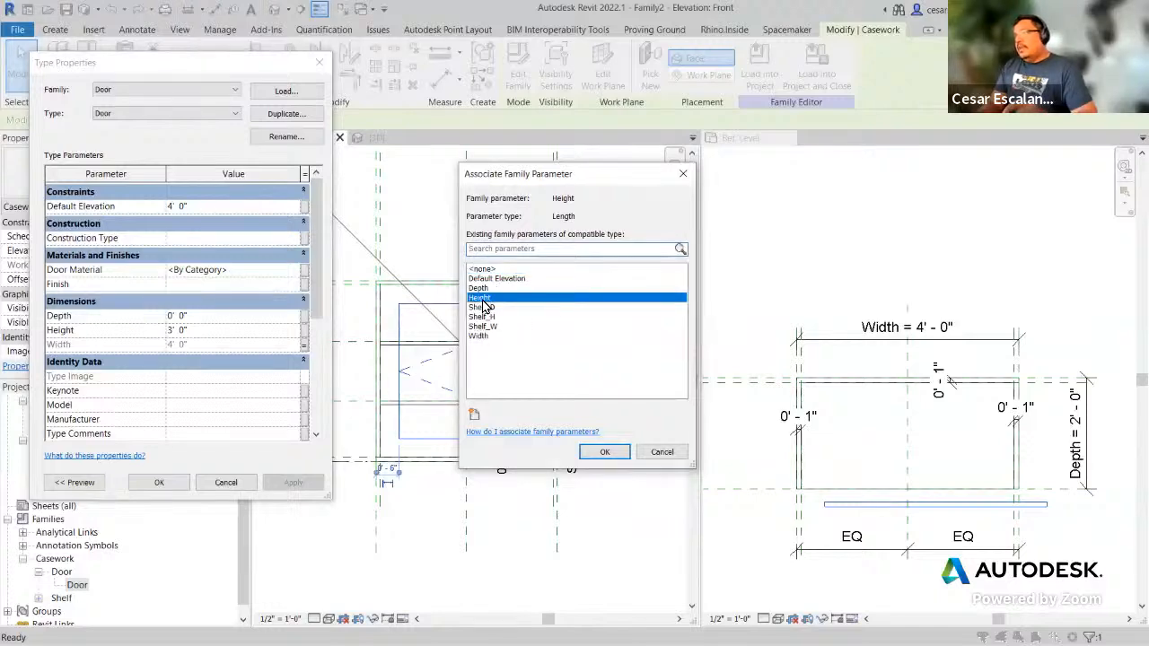
left_click(603, 454)
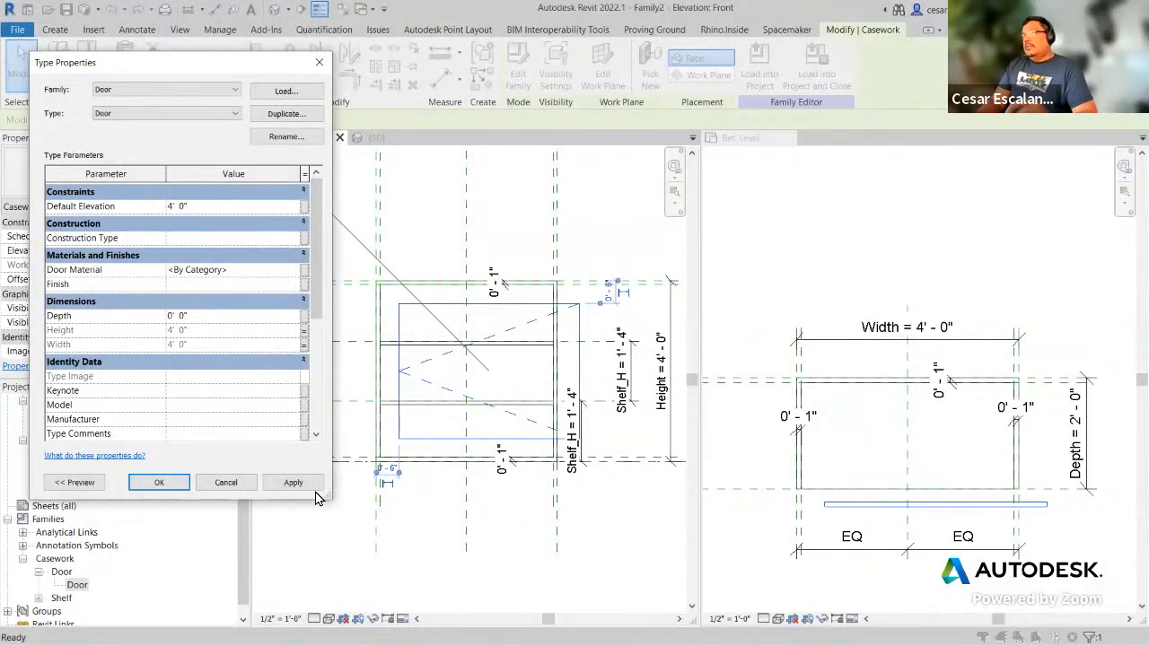
left_click(303, 486)
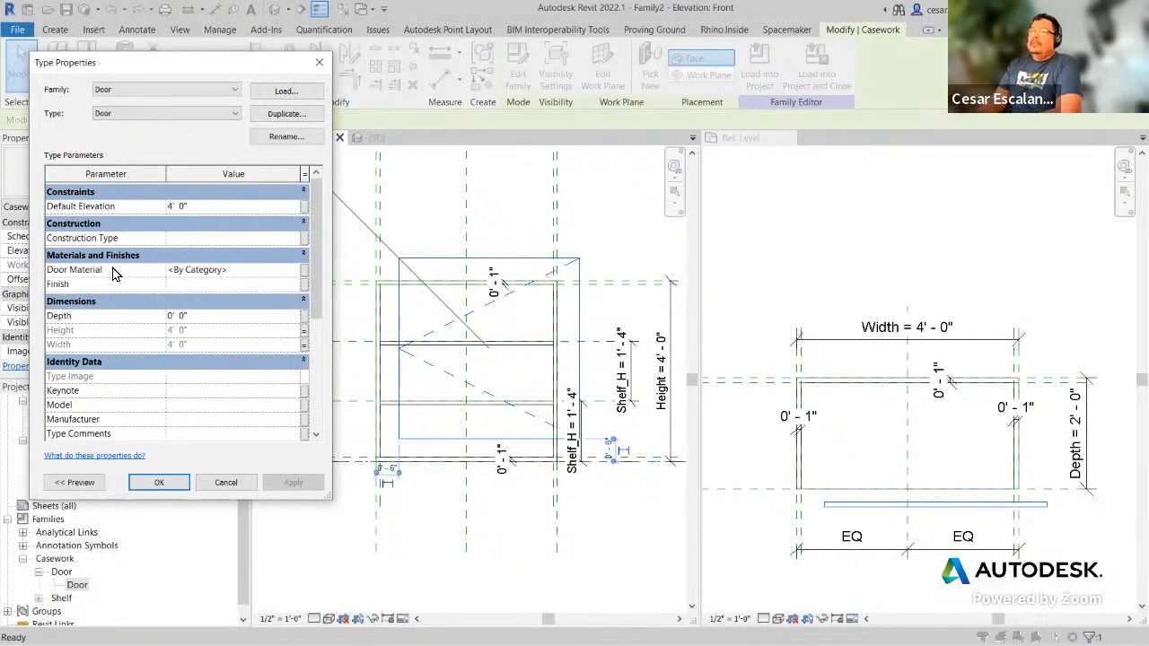
Step: Associate the door's Door Material parameter with the bookcase family's Body_Material parameter
left_click(304, 270)
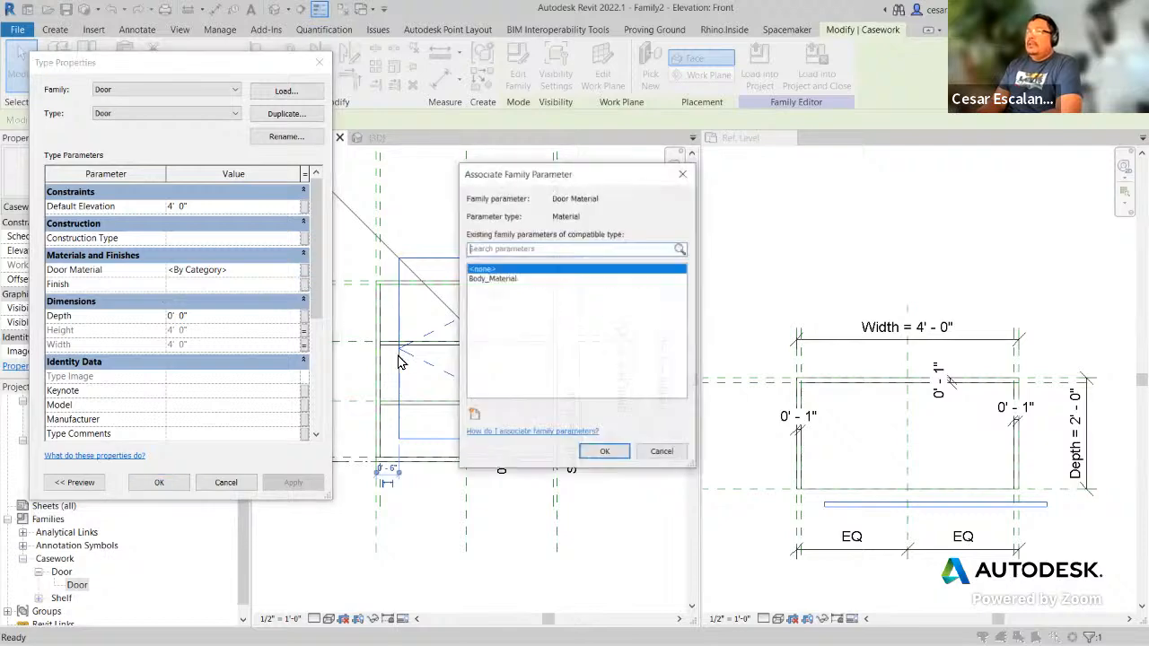
left_click(495, 280)
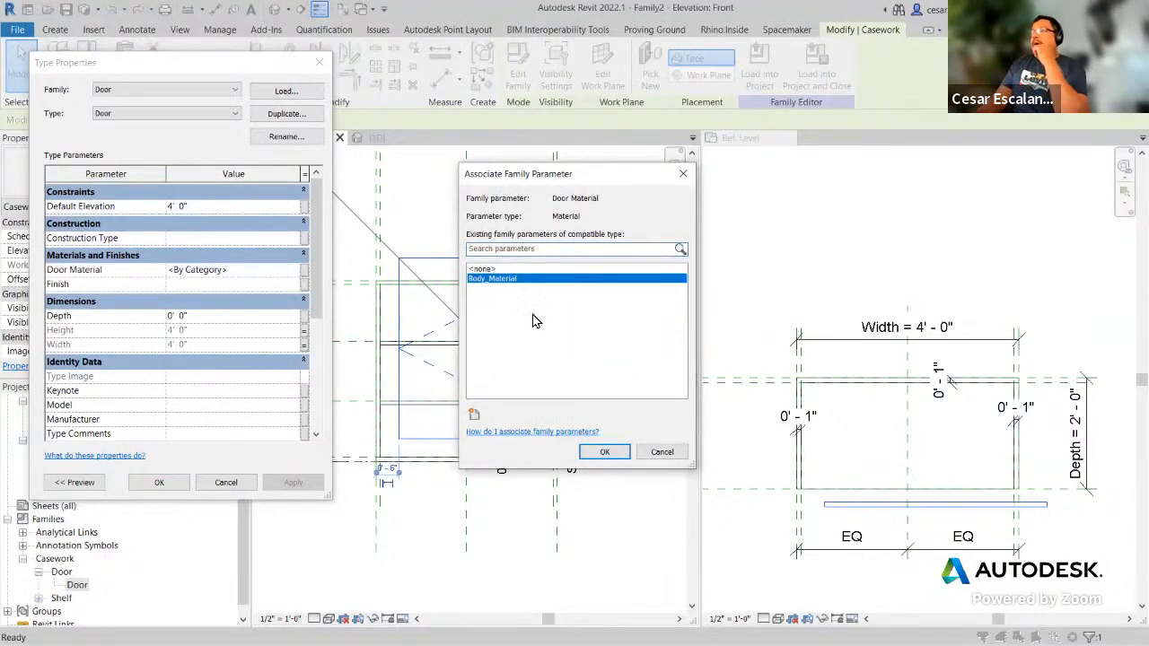
left_click(605, 451)
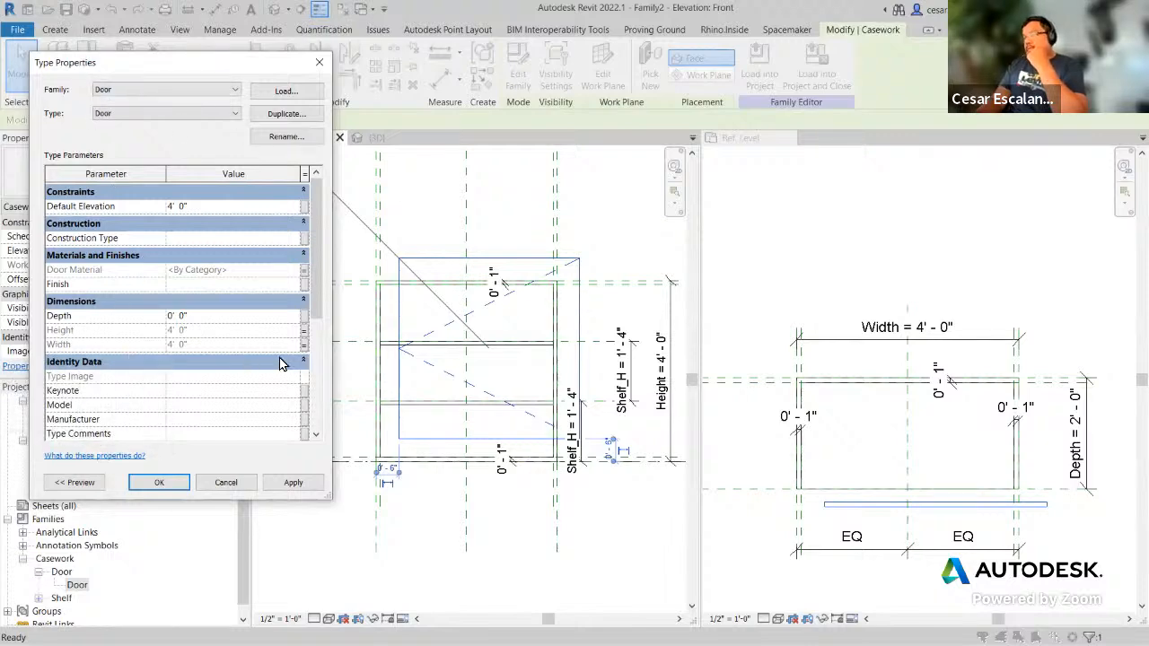
Step: Review which bookcase family parameters the door's Width, Height and Door Material are associated with
left_click(303, 347)
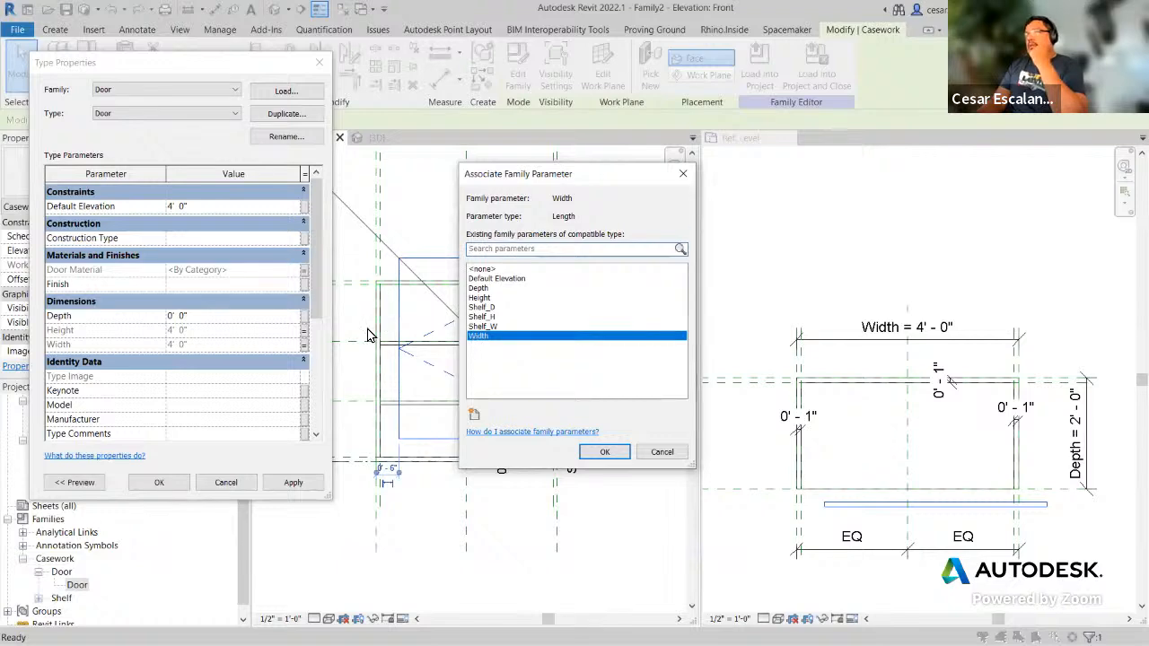
left_click(602, 455)
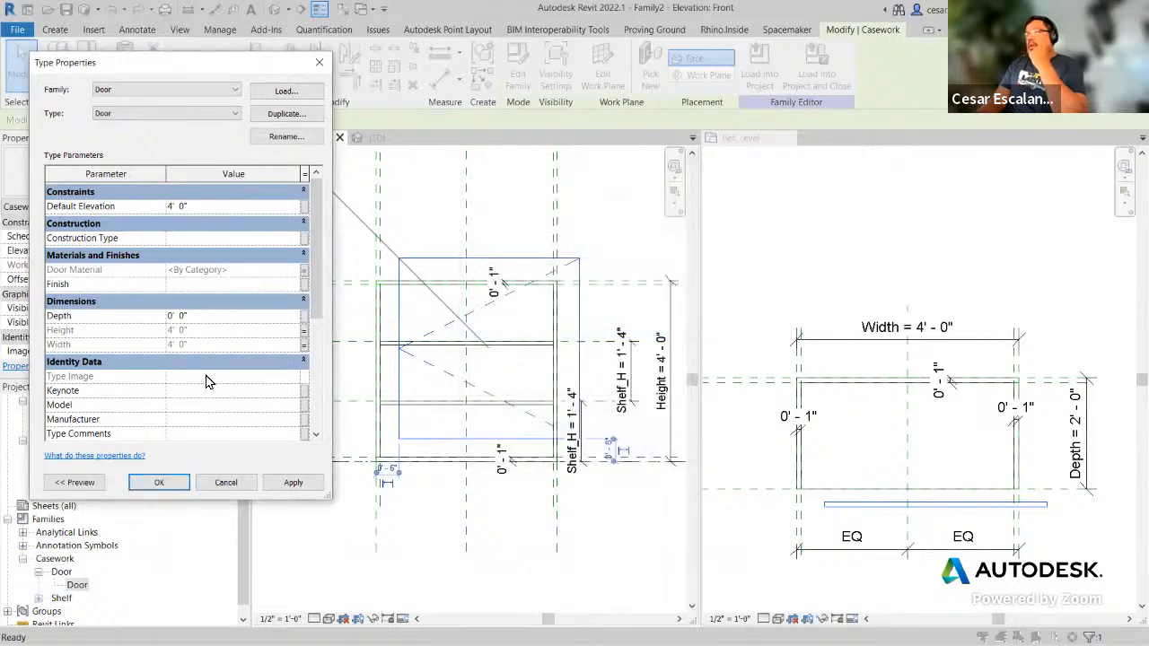
left_click(304, 331)
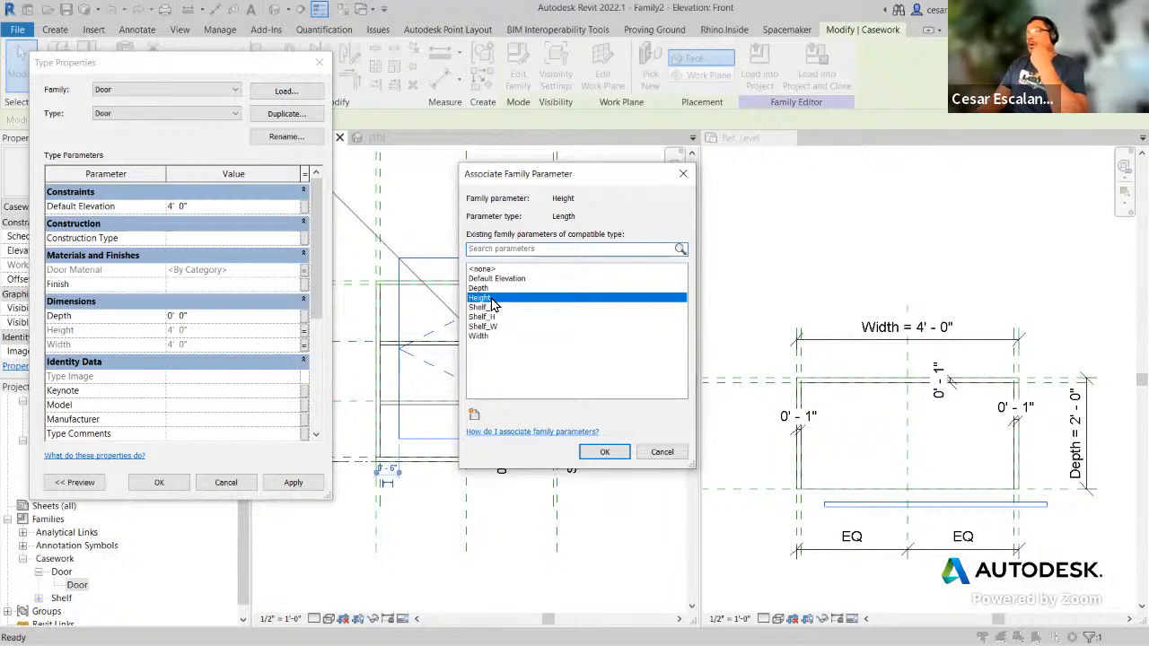
left_click(604, 452)
left_click(304, 270)
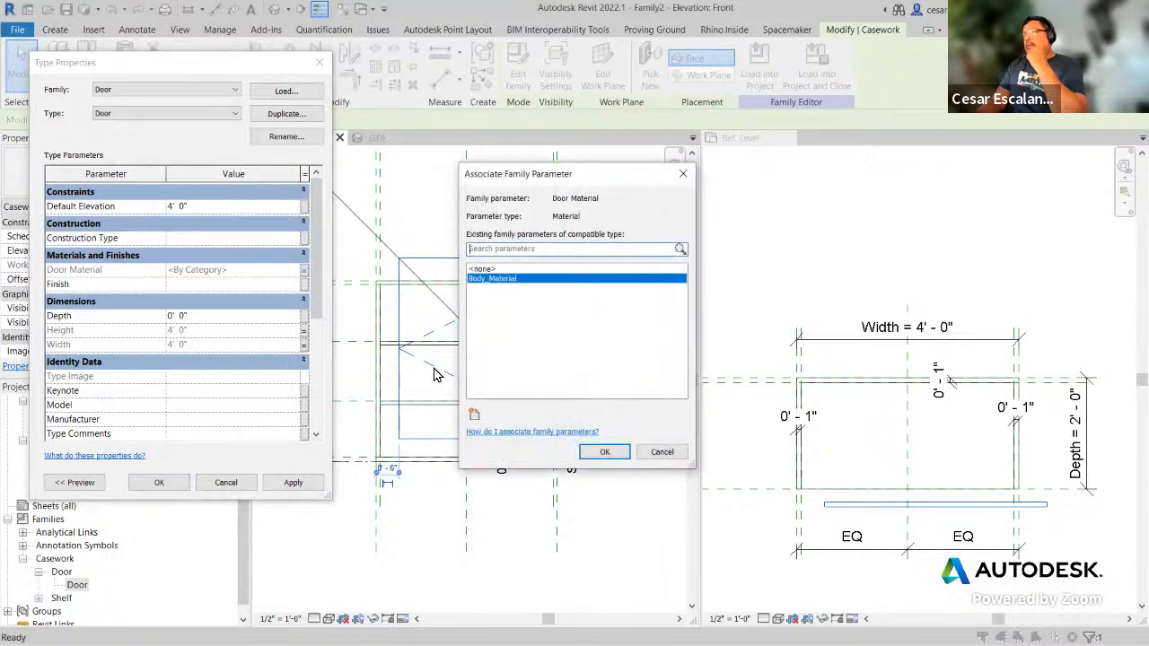
left_click(604, 452)
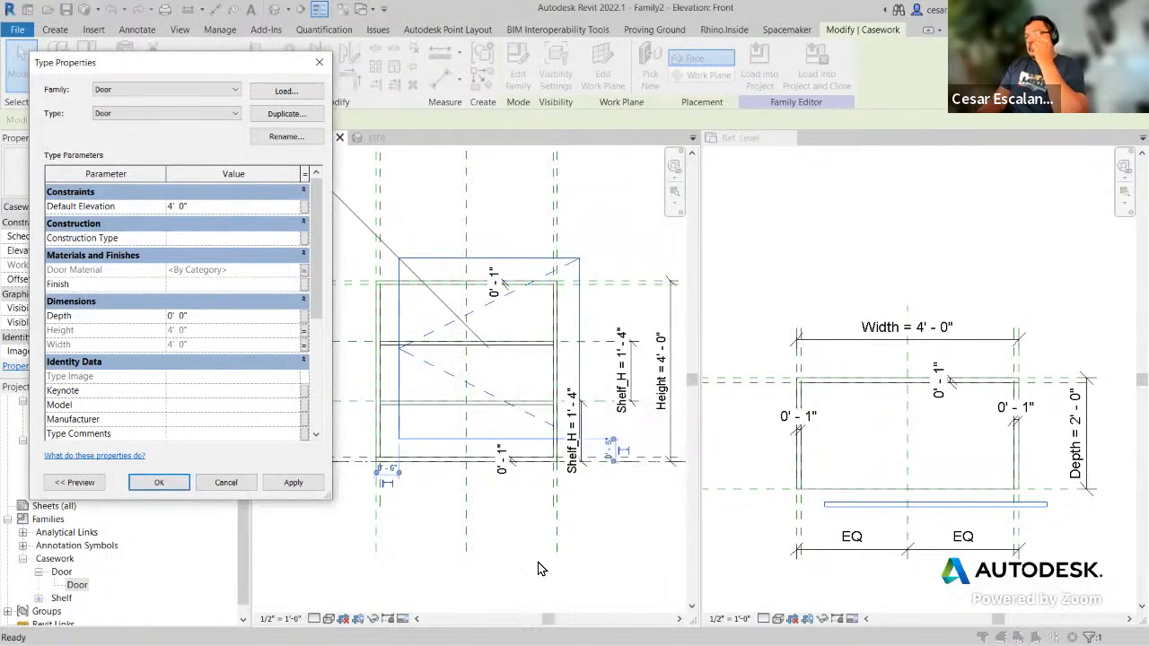
Step: Apply the door's parameter associations, close its type properties and deselect the door
left_click(293, 483)
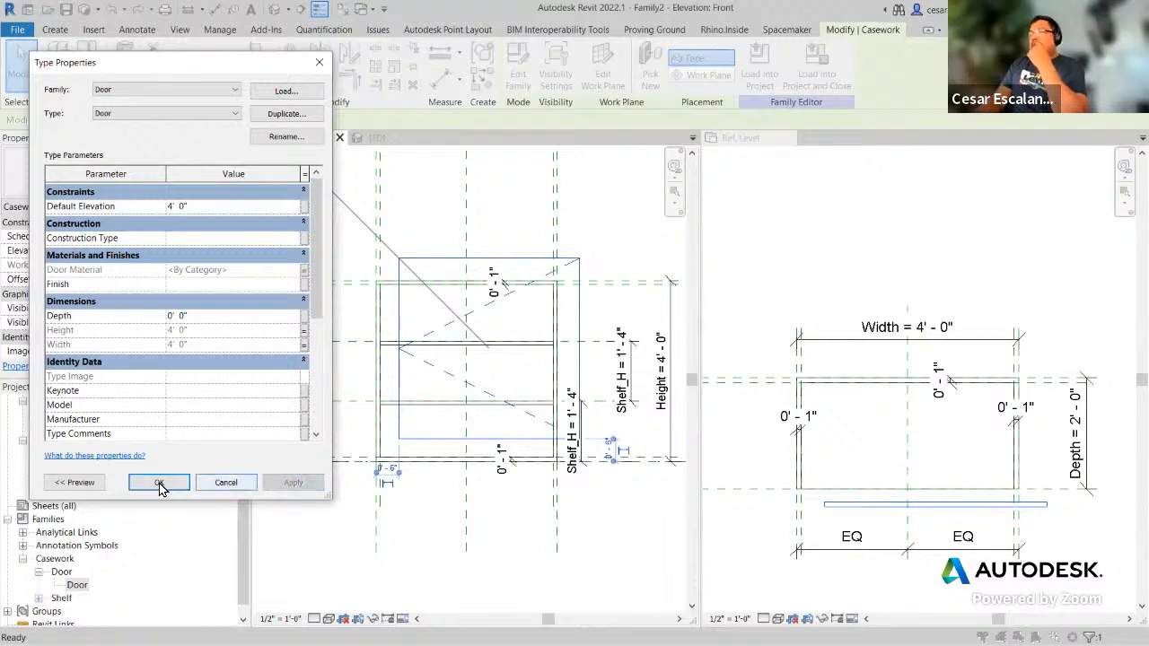
left_click(159, 482)
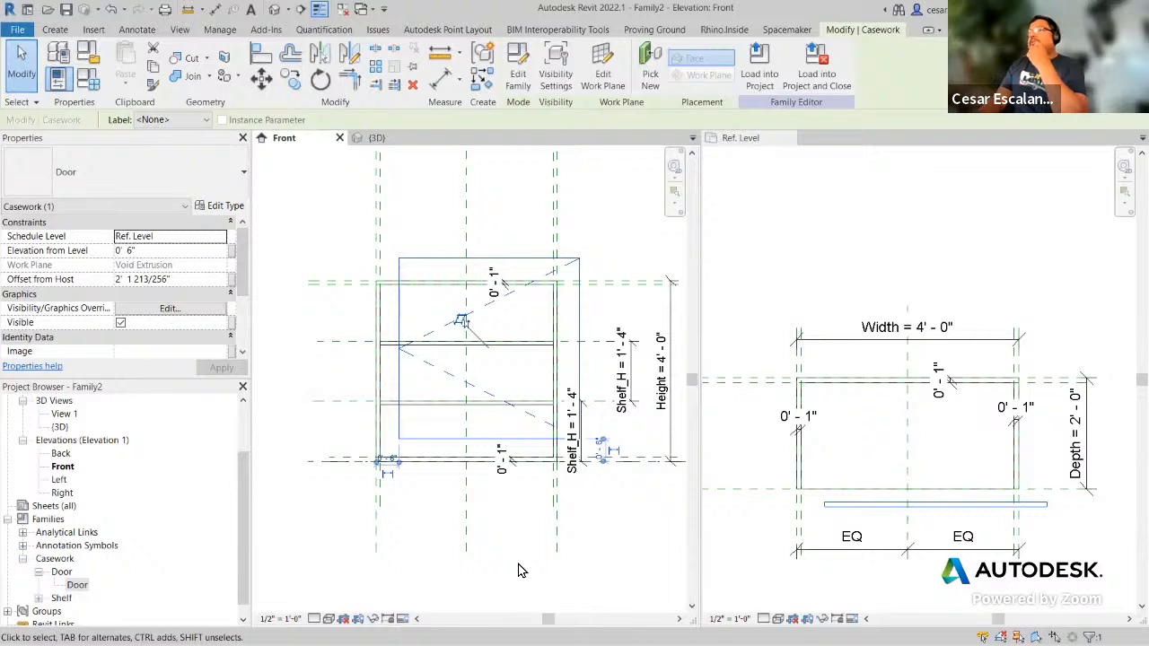
left_click(427, 536)
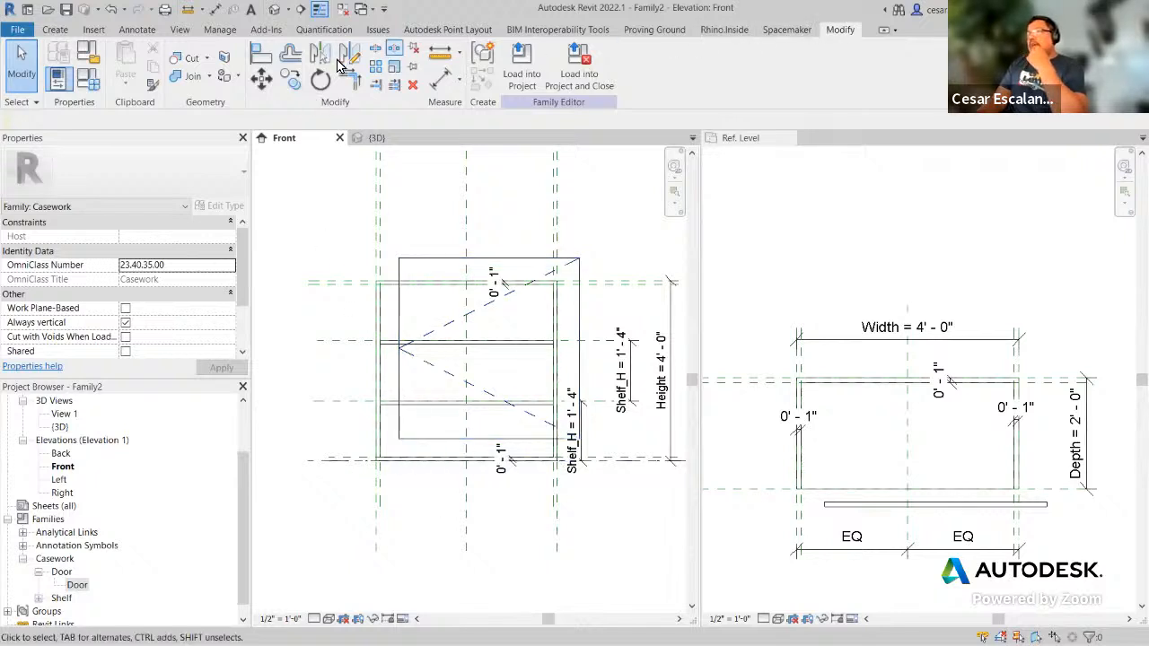
Step: Align the door's bottom edge with the bookcase's base line in the front elevation
left_click(264, 54)
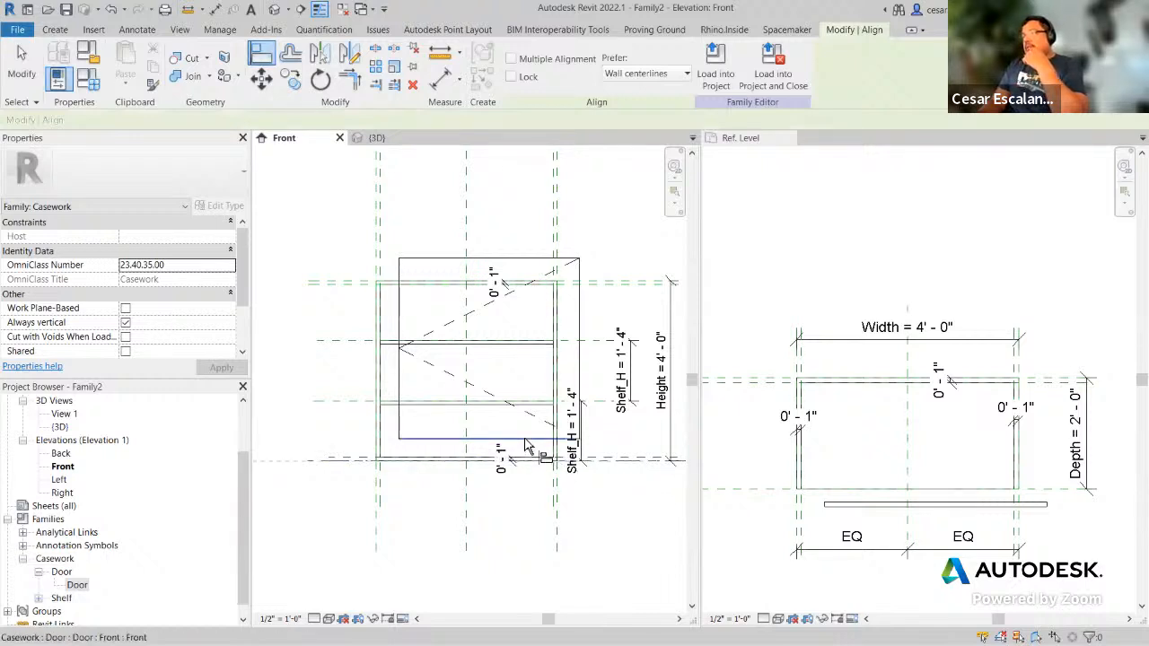
left_click(444, 461)
left_click(449, 440)
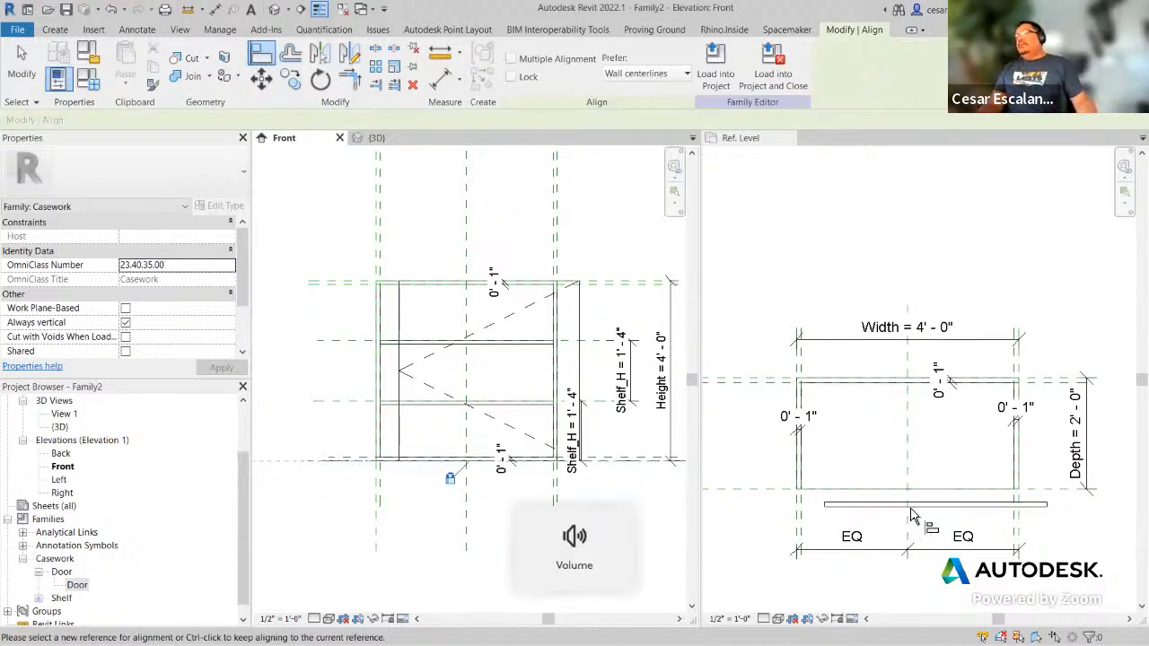
key("Escape")
Step: Align the door's back face with the Front reference plane in the Ref. Level plan view
left_click(1044, 552)
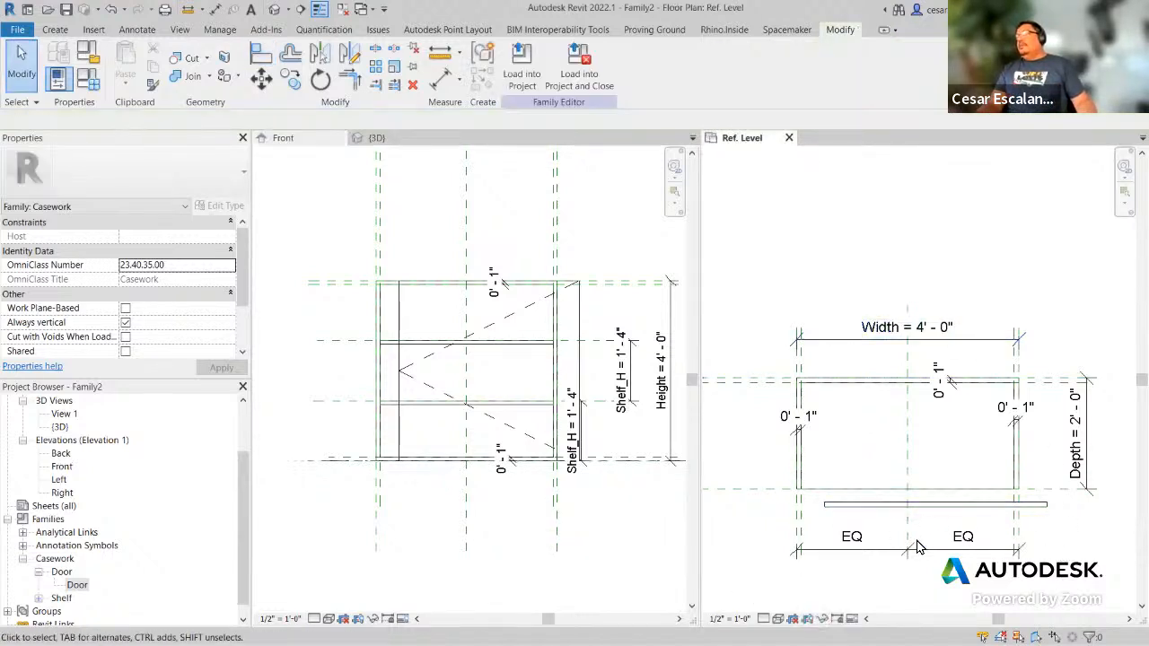
scroll(974, 537, "up", 1)
middle_click_drag(991, 531, 985, 529)
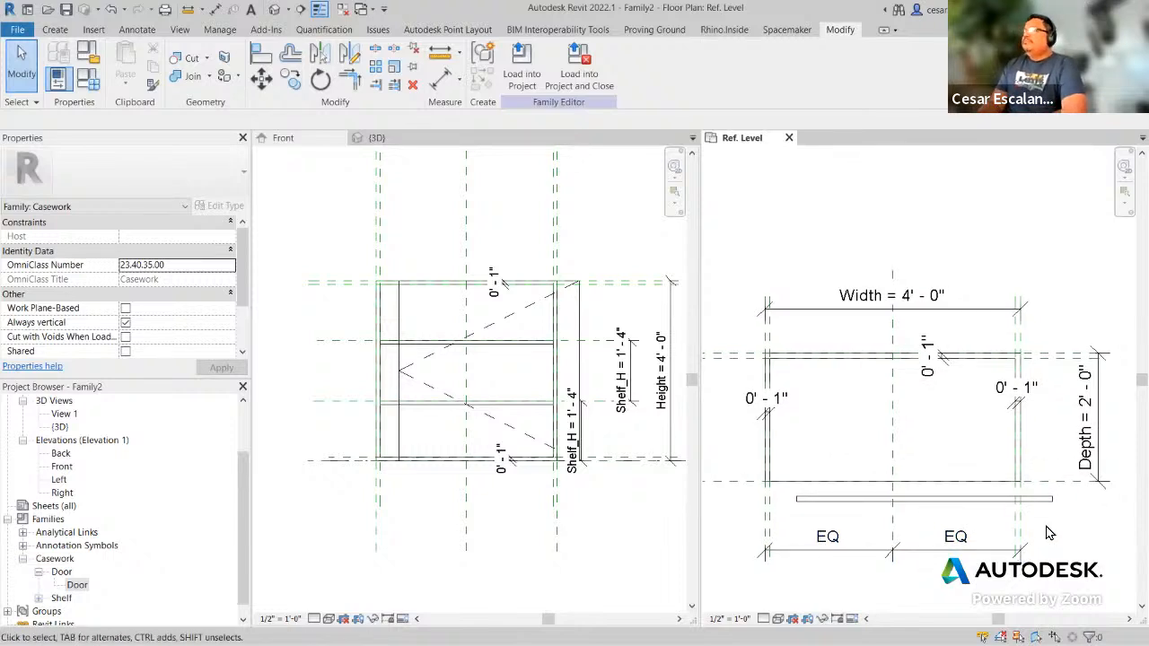
scroll(1048, 533, "down", 1)
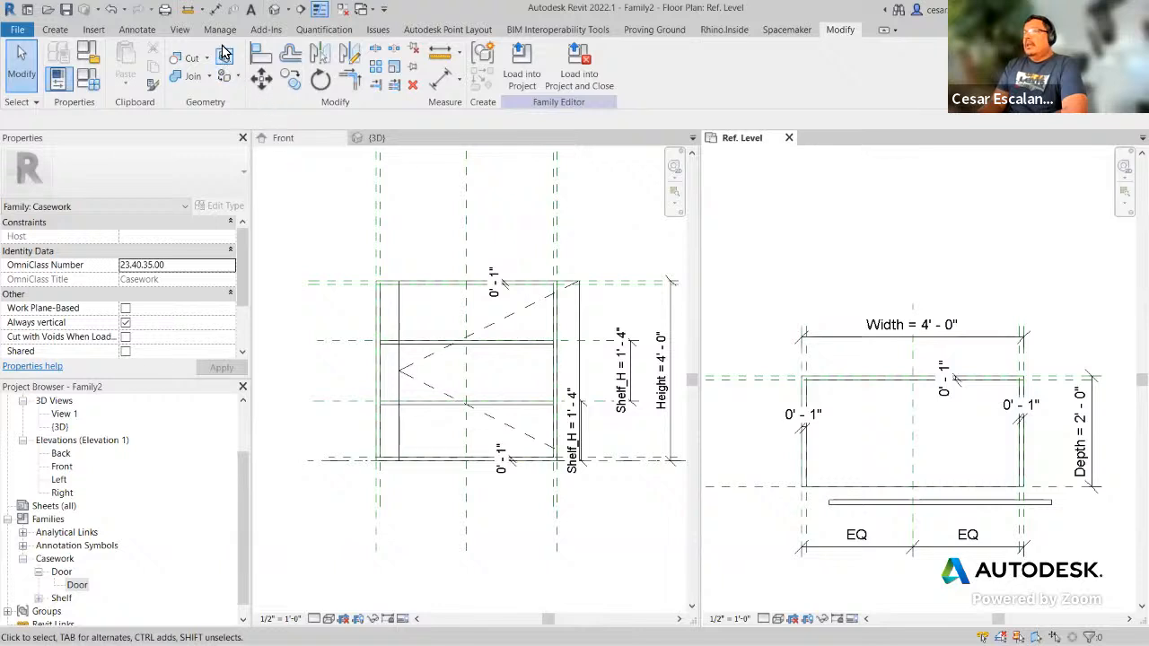
left_click(262, 54)
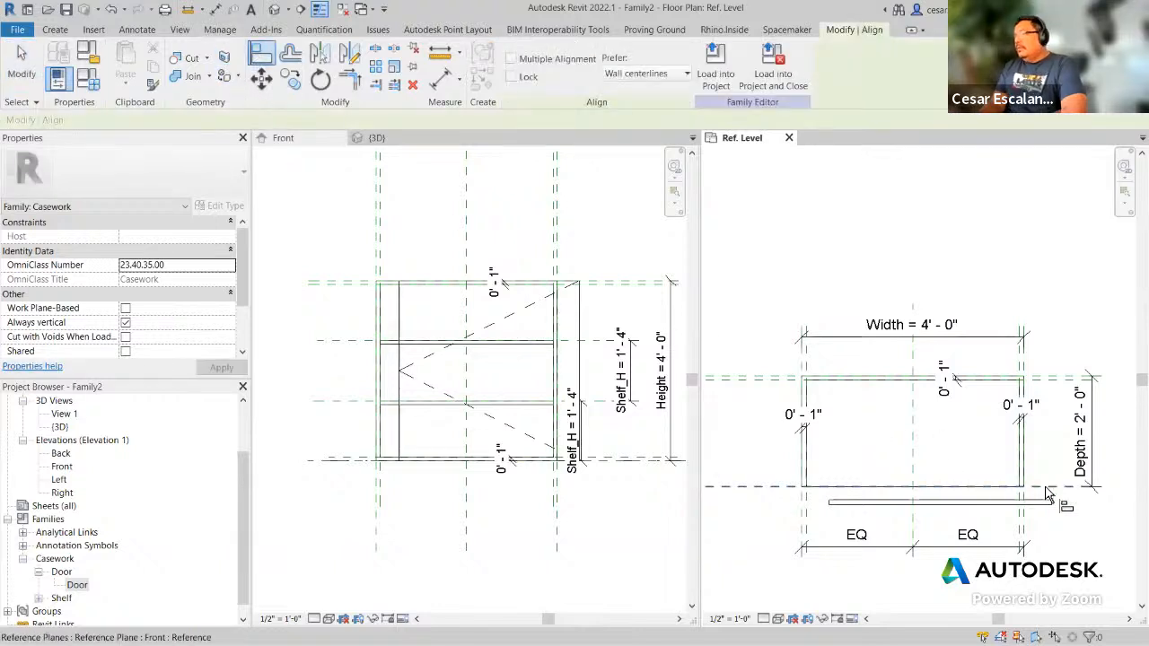
scroll(1046, 494, "up", 2)
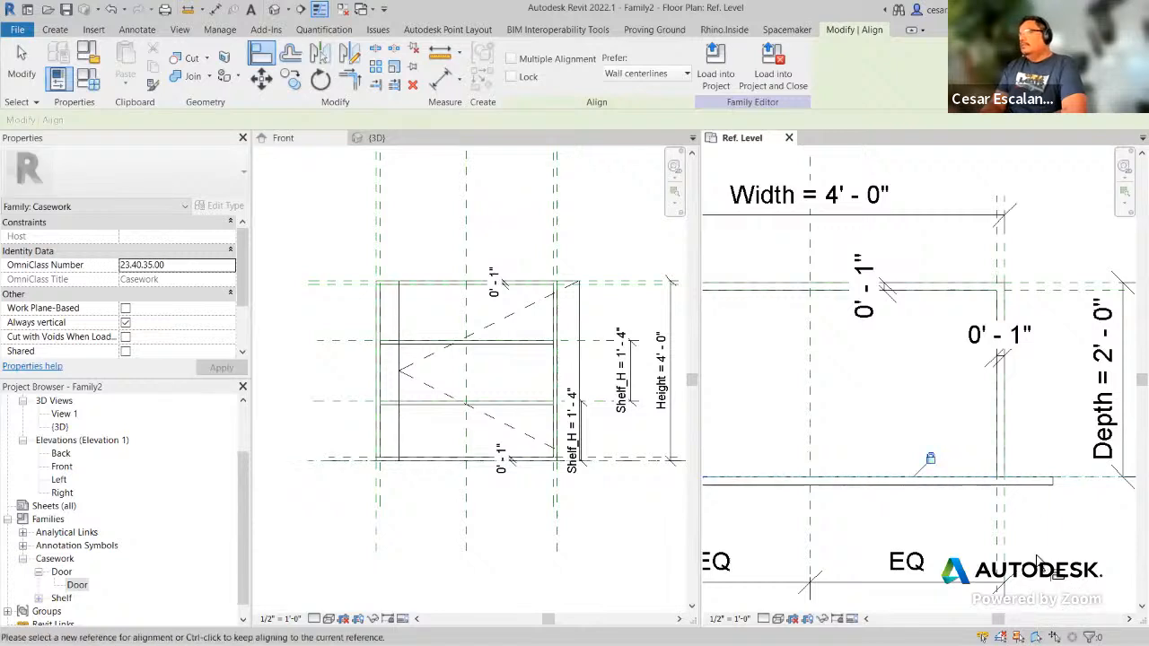
Step: Align the door's side edge with the Right reference plane in the plan view and finish aligning
scroll(1037, 561, "down", 2)
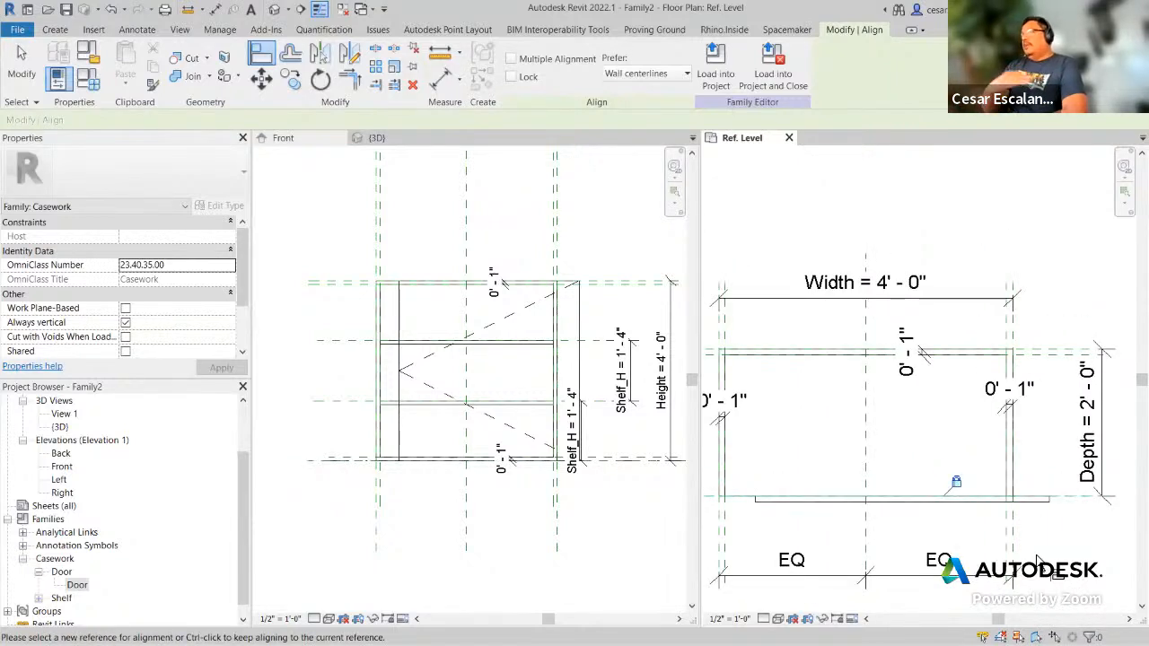
scroll(1037, 557, "up", 1)
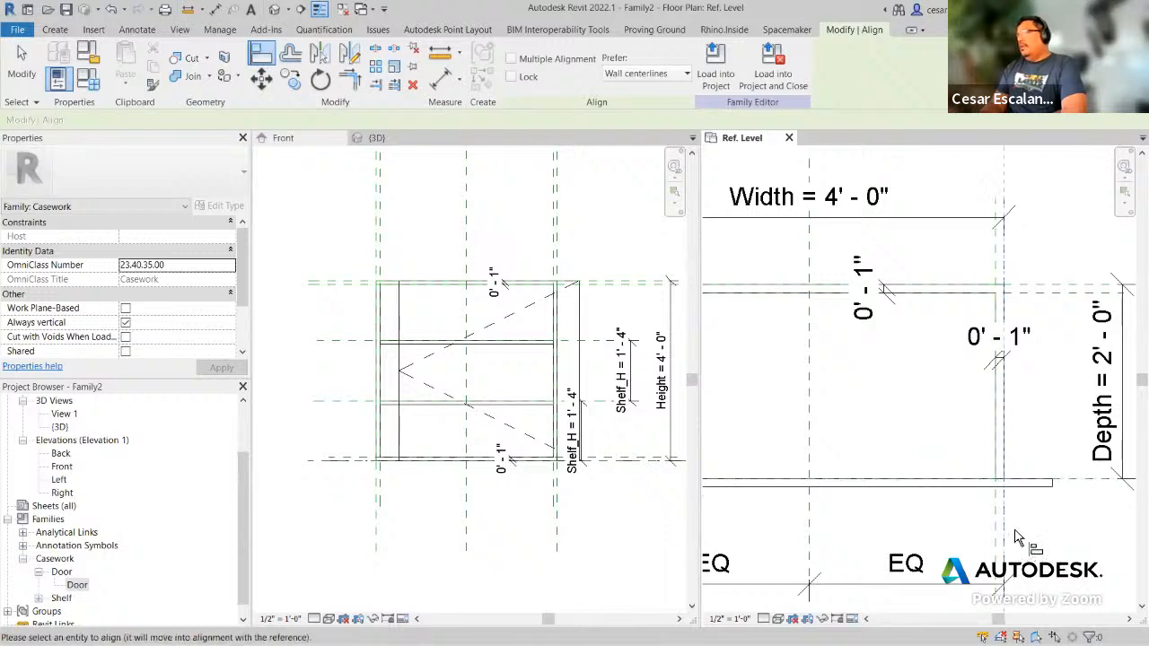
left_click(1055, 492)
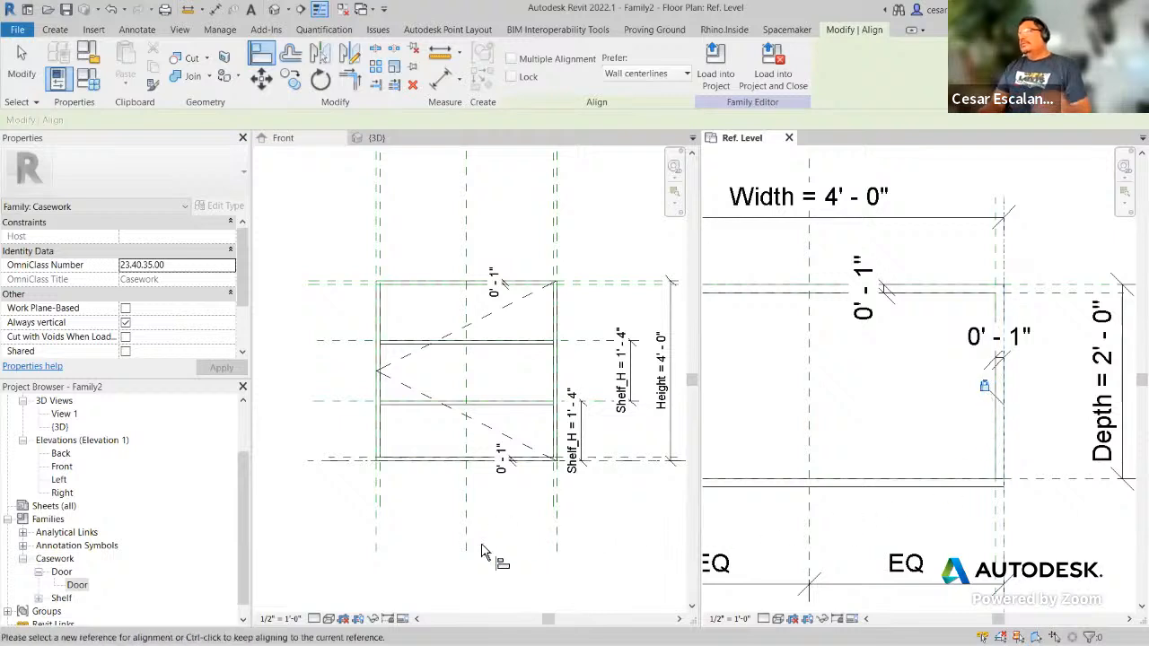
left_click(530, 572)
Step: Set the bookcase family's Width to 3' and apply it to test the door
scroll(530, 572, "down", 3)
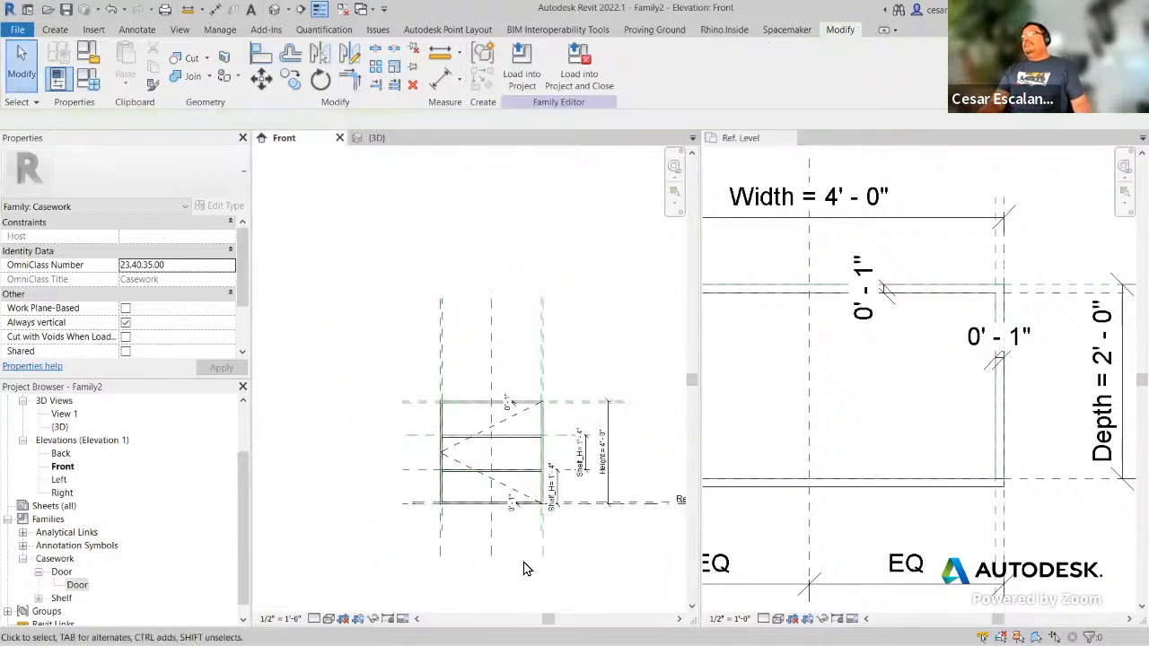
middle_click_drag(543, 552, 569, 575)
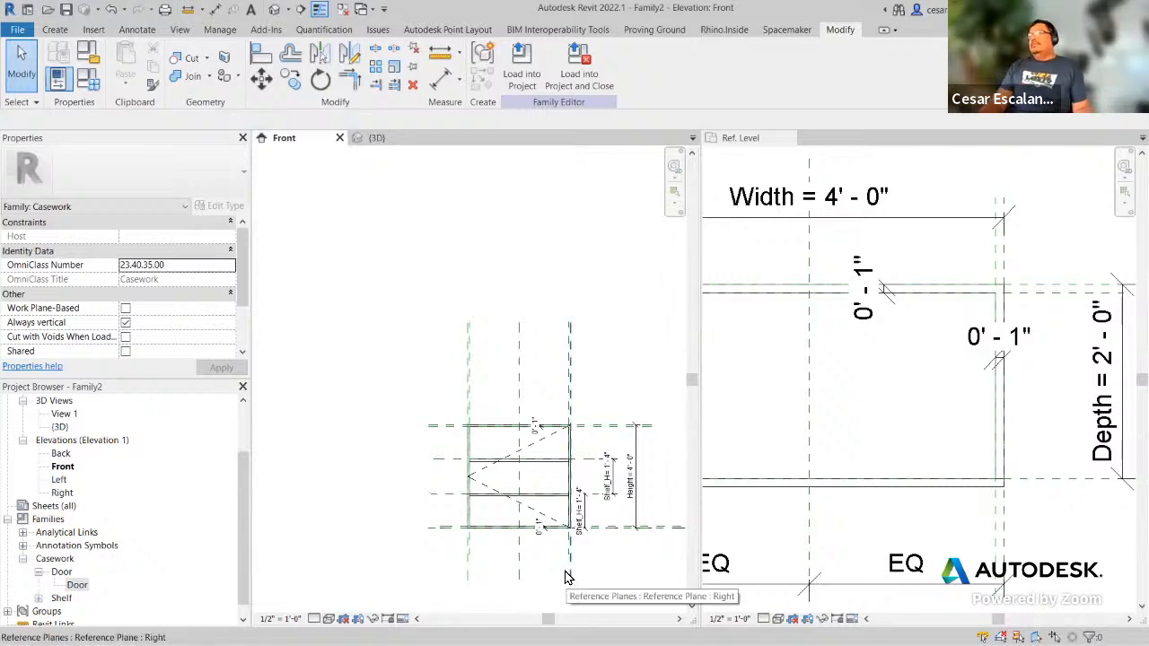
left_click(92, 88)
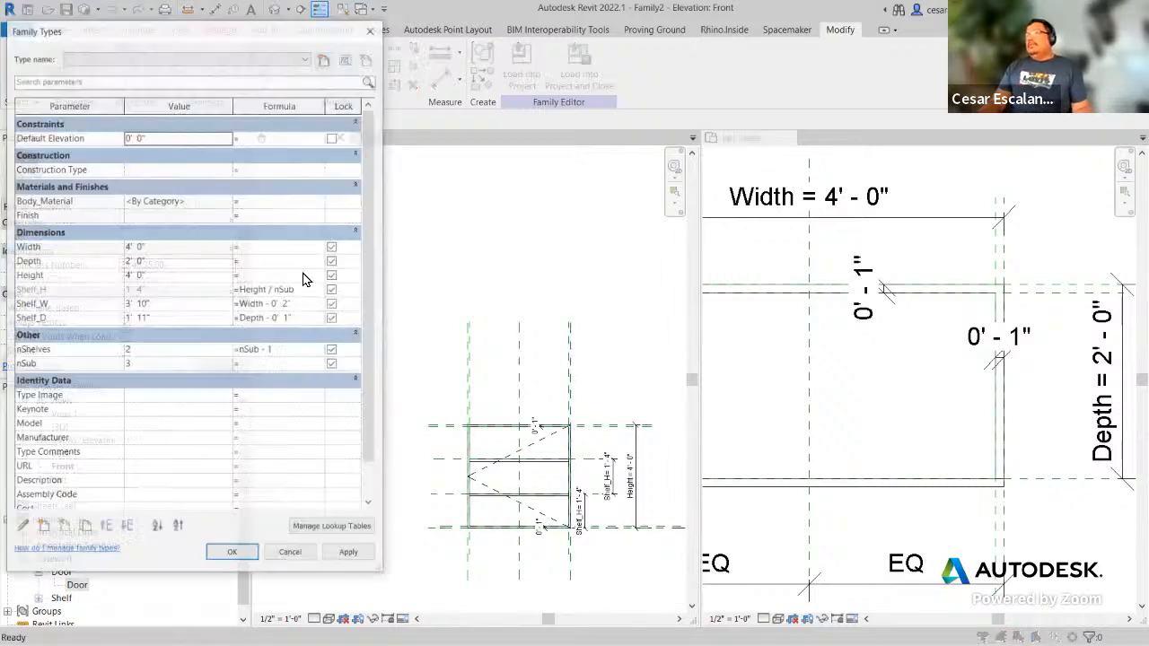
left_click(164, 247)
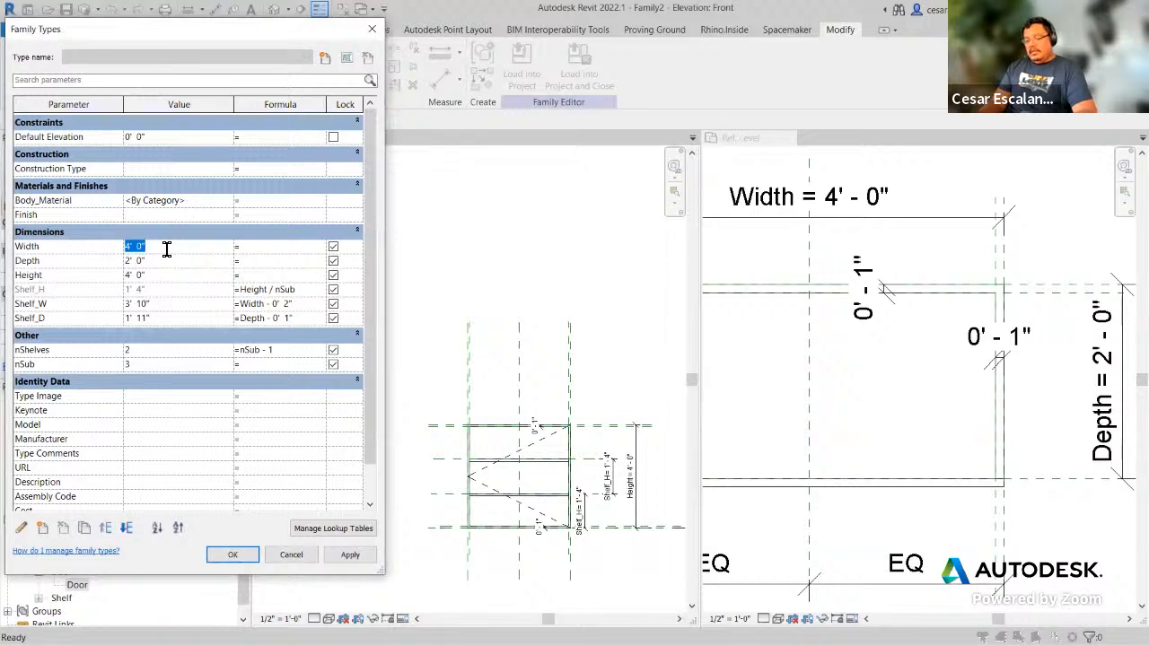
type("3")
left_click(350, 555)
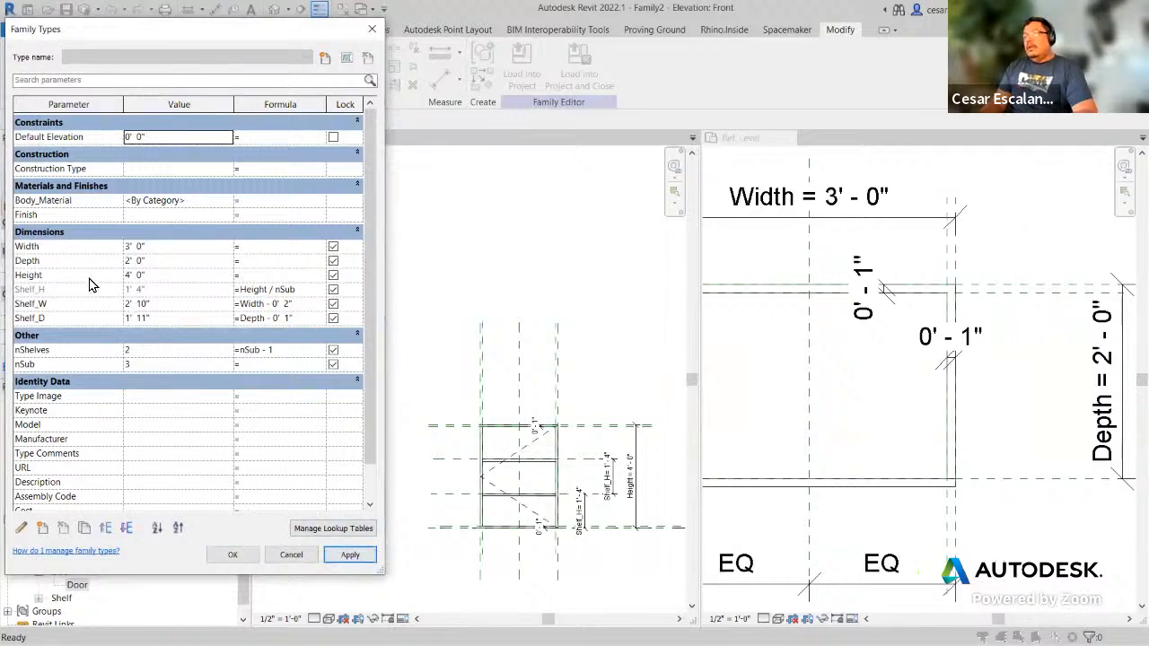
Step: Enter 4' as the bookcase family's Height and apply it
left_click(159, 276)
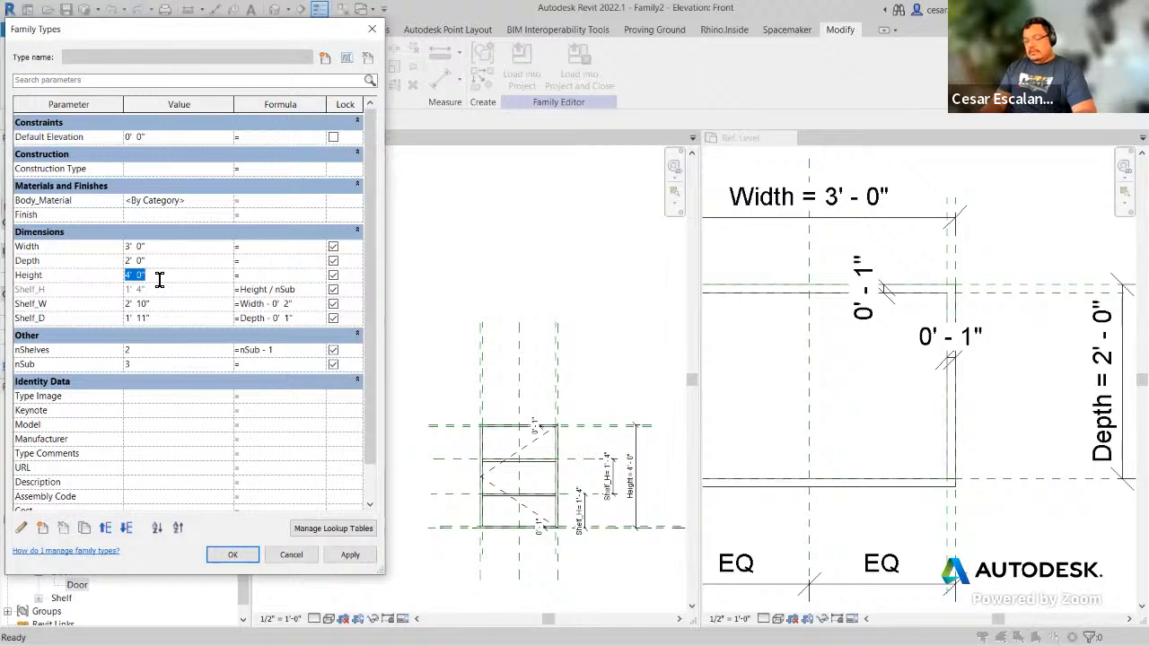
type("4")
left_click(350, 555)
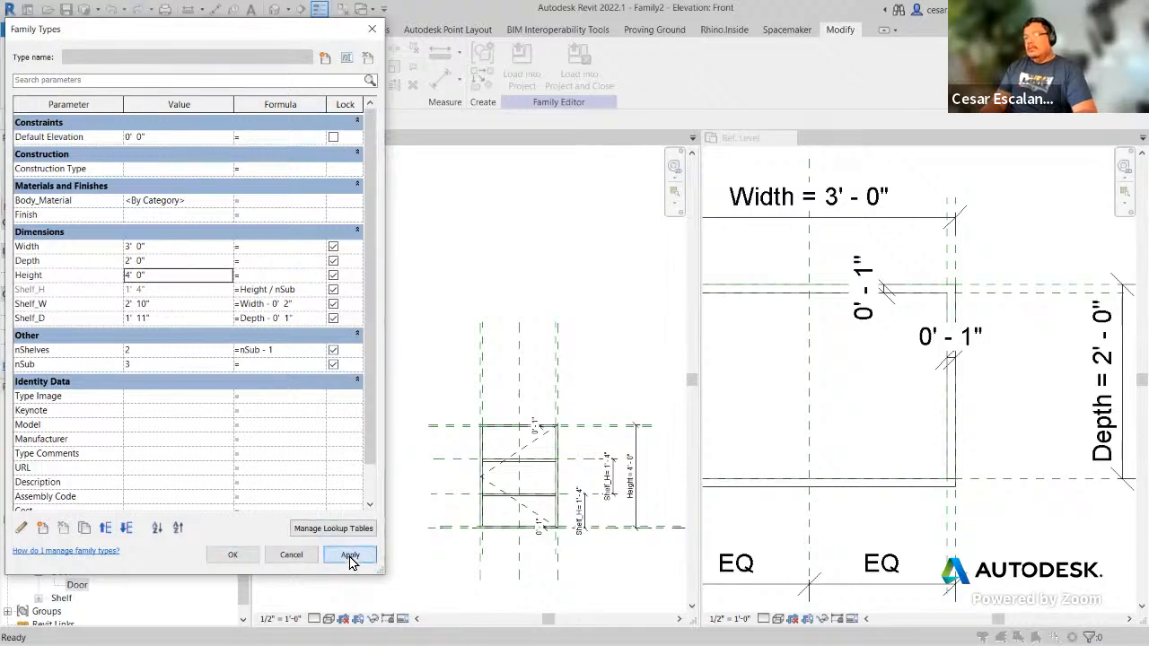
Step: Set the bookcase family's Height to 5' and apply it
left_click(164, 278)
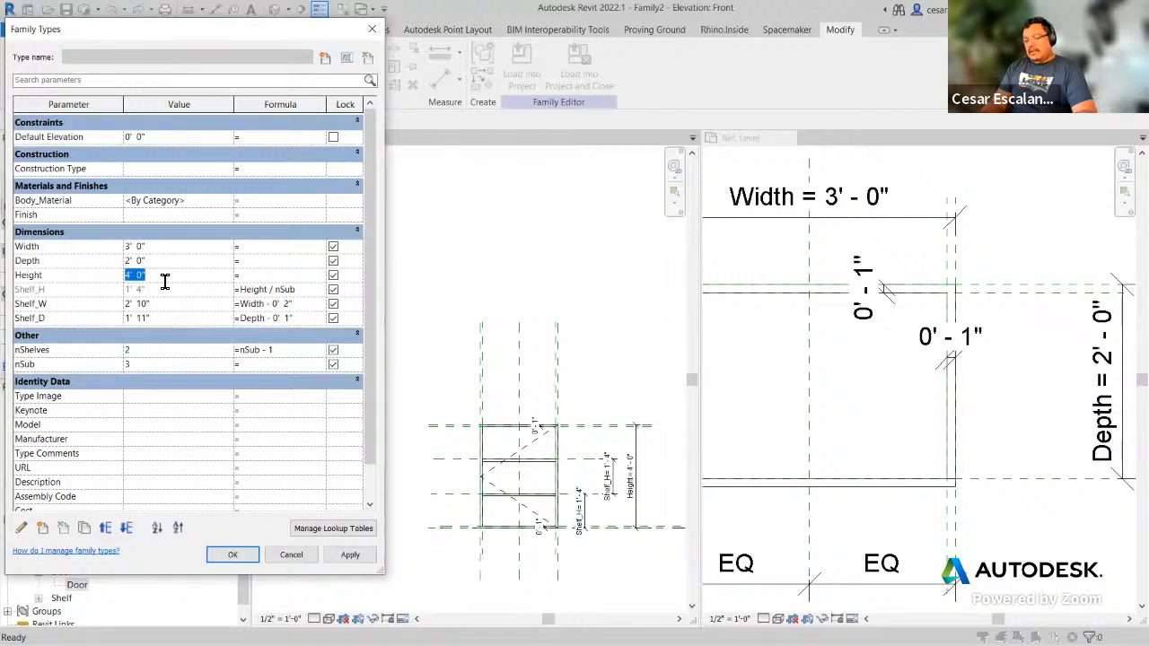
type("5")
left_click(350, 555)
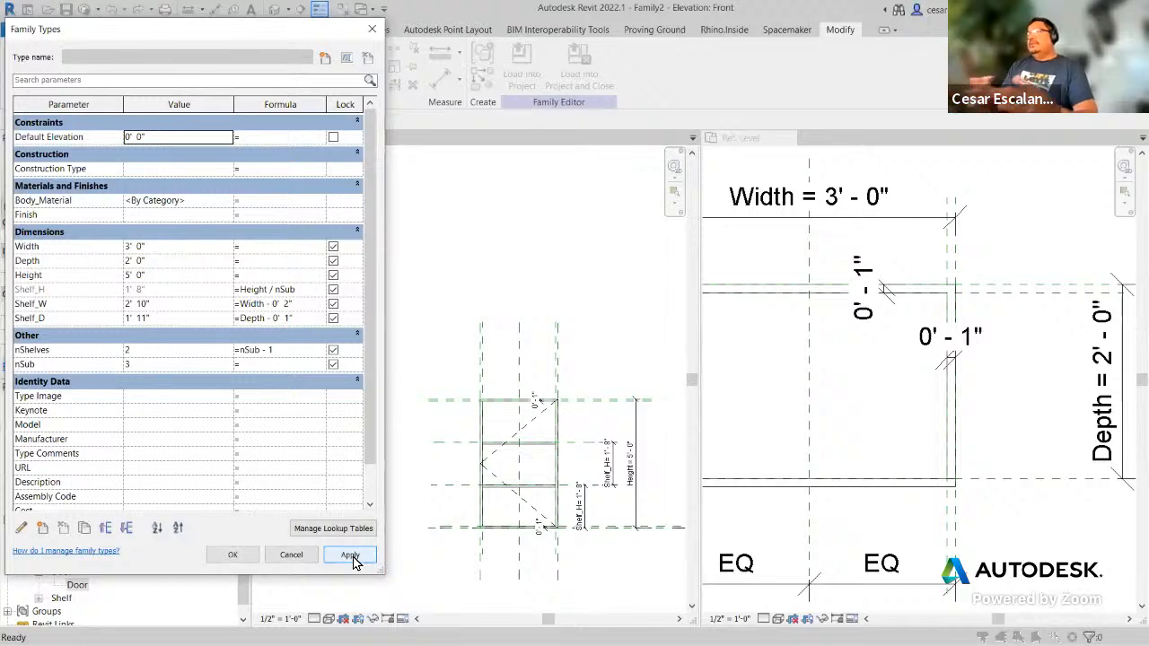
Step: Try to set the bookcase family's nSub parameter to 2
left_click(154, 364)
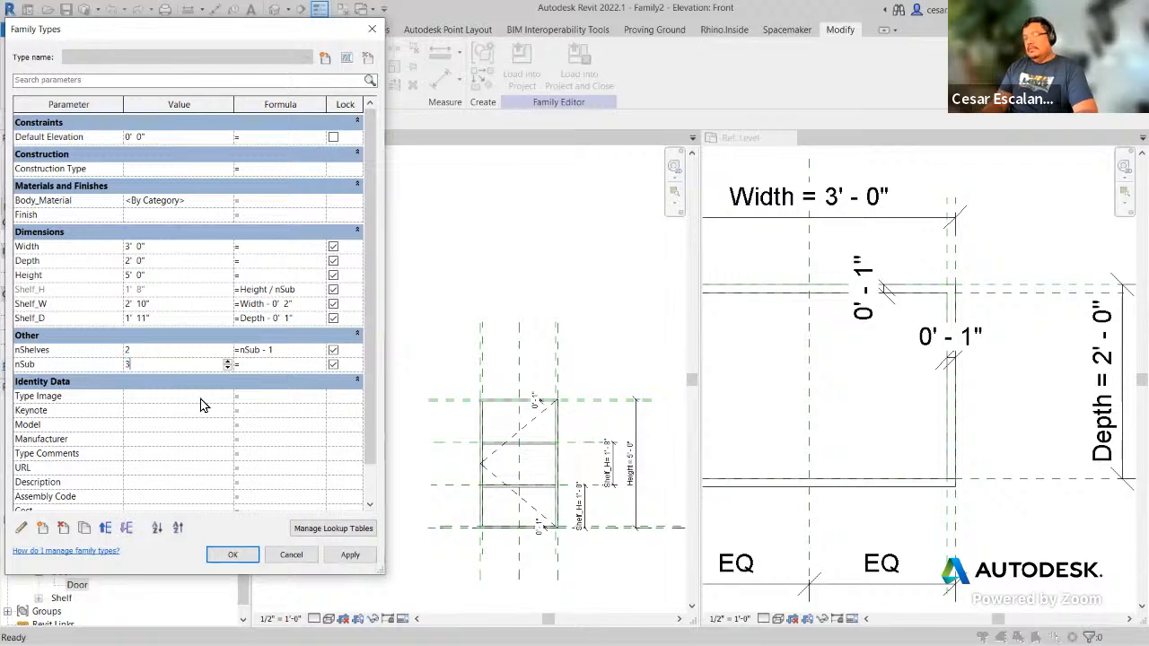
left_click(350, 555)
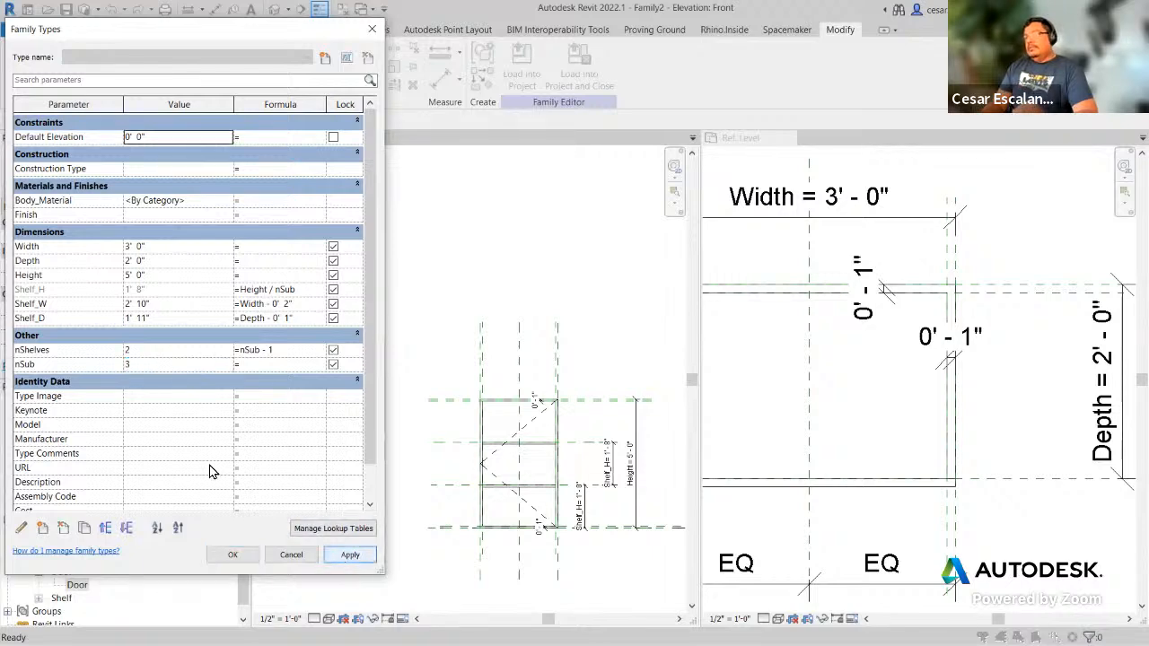
left_click(157, 366)
type("2")
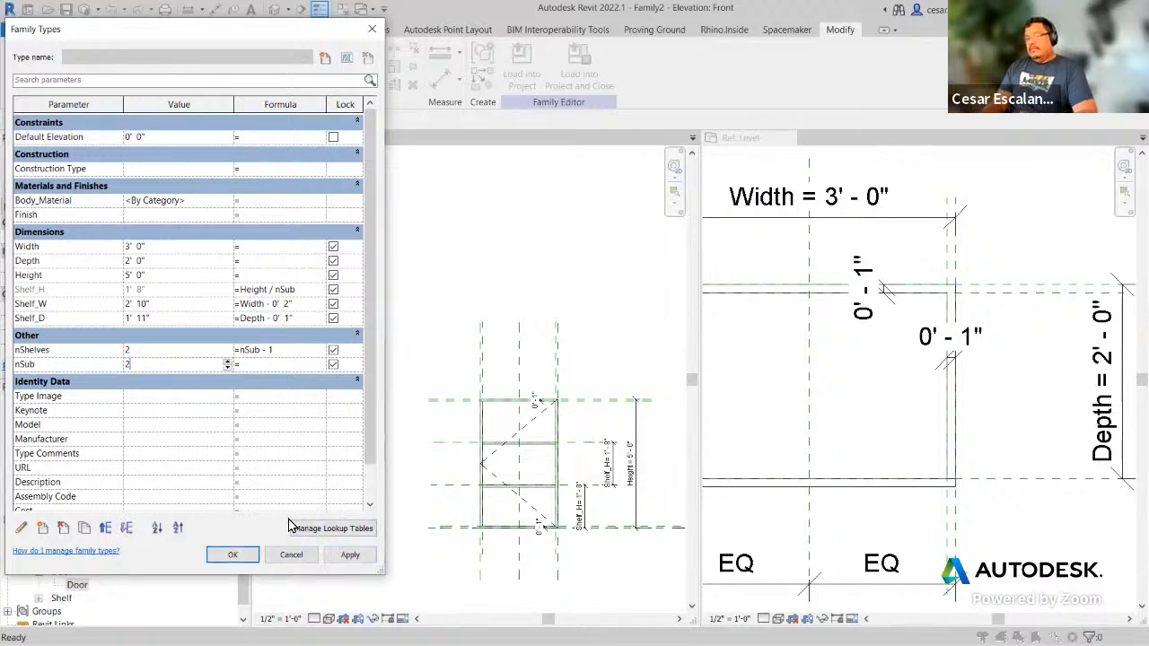
left_click(363, 557)
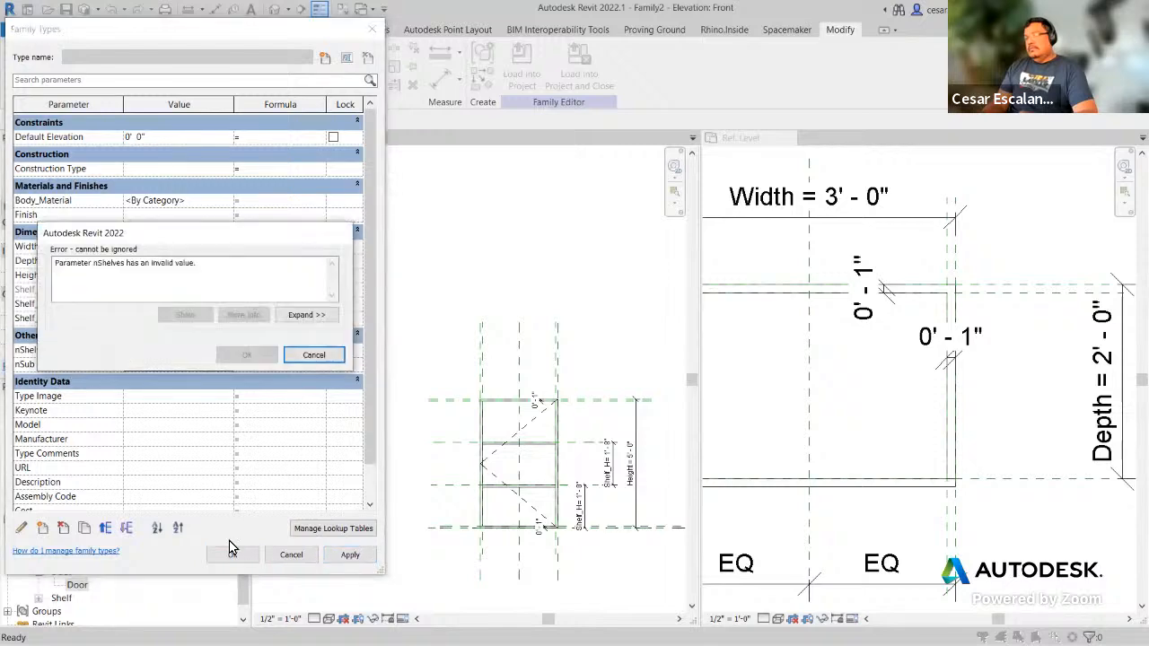
left_click(314, 356)
Step: Set the nSub parameter to 5, apply it and close the family types
left_click(154, 364)
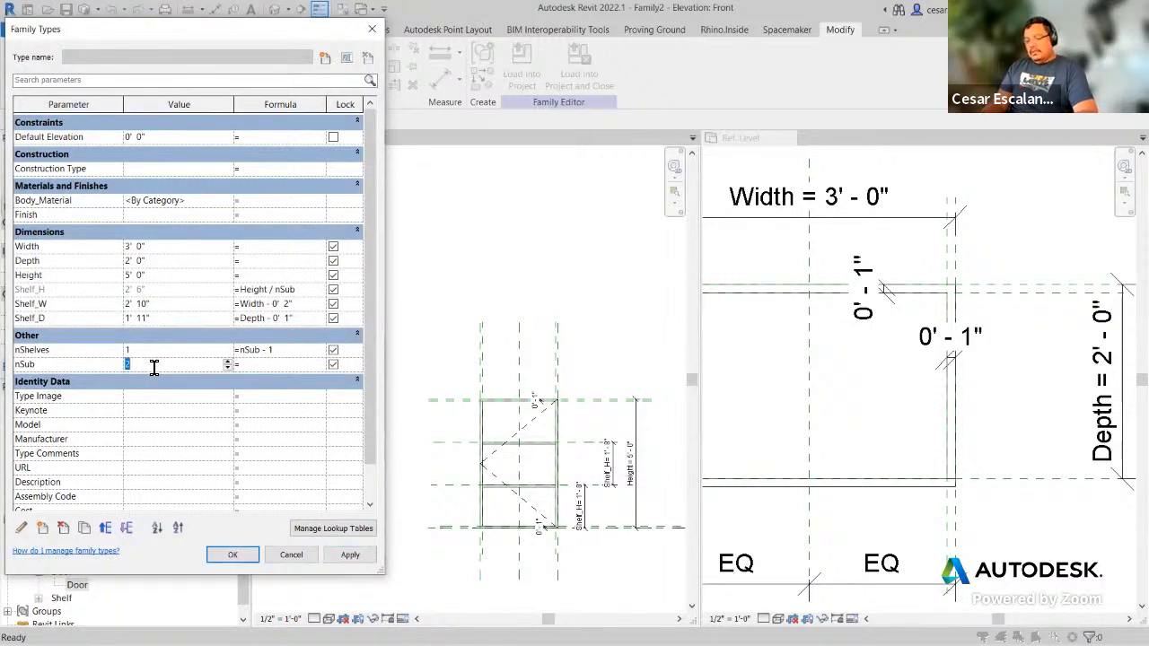
type("5")
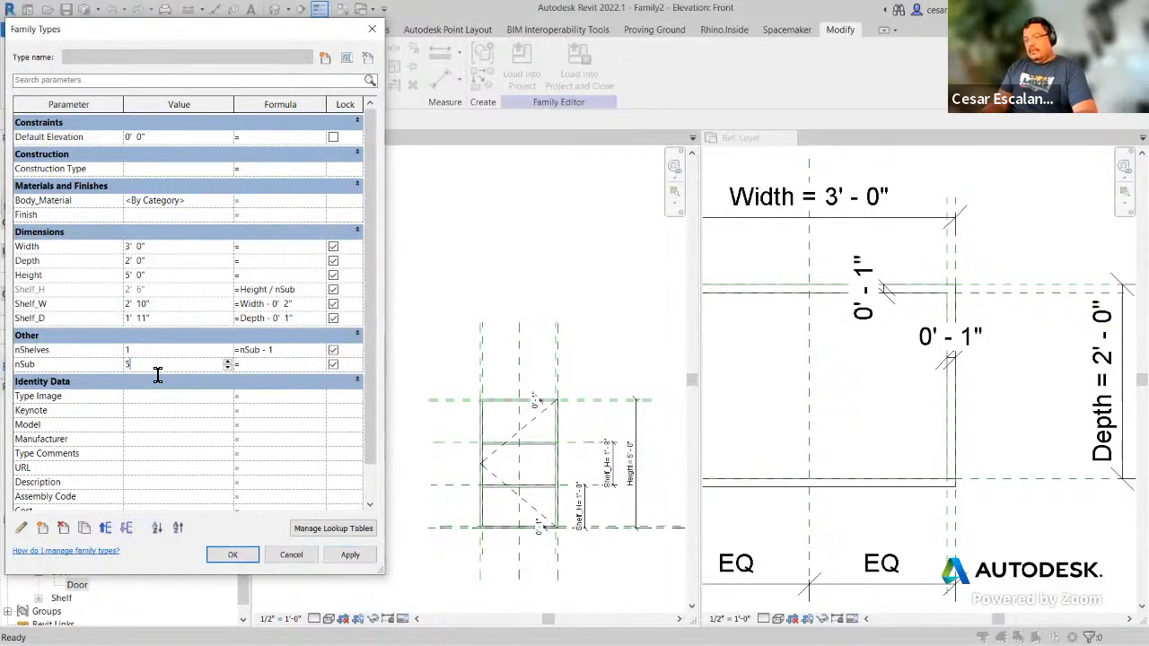
left_click(350, 555)
left_click(232, 556)
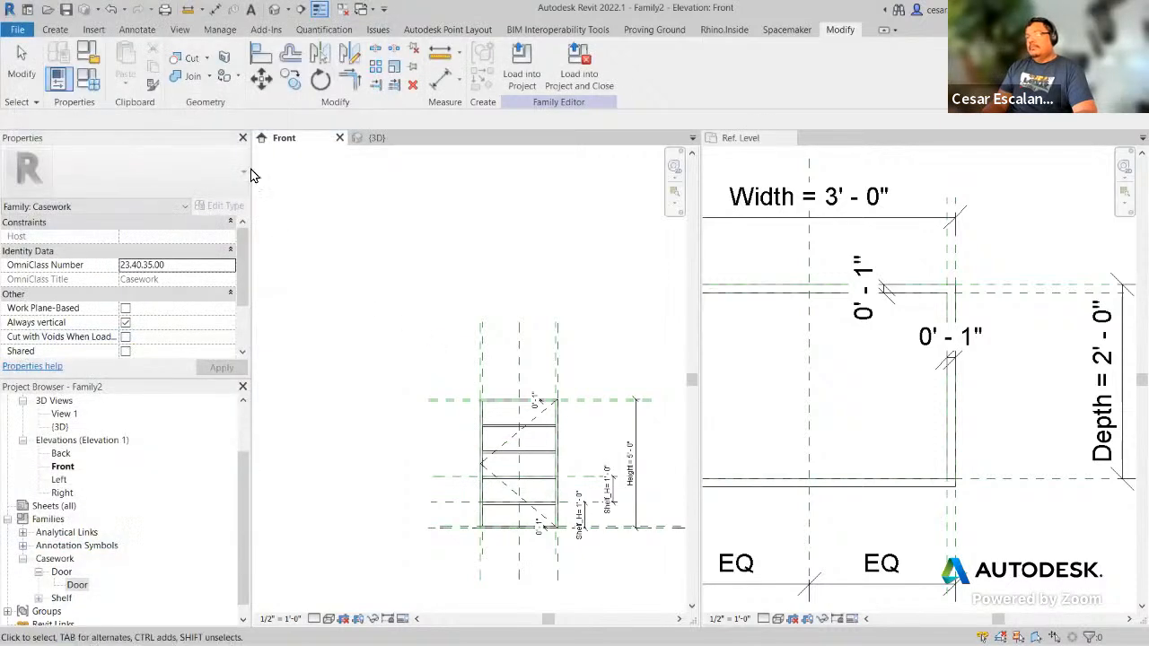
Step: Show the bookcase in 3D and examine how the door covers its front and shelves
left_click(274, 9)
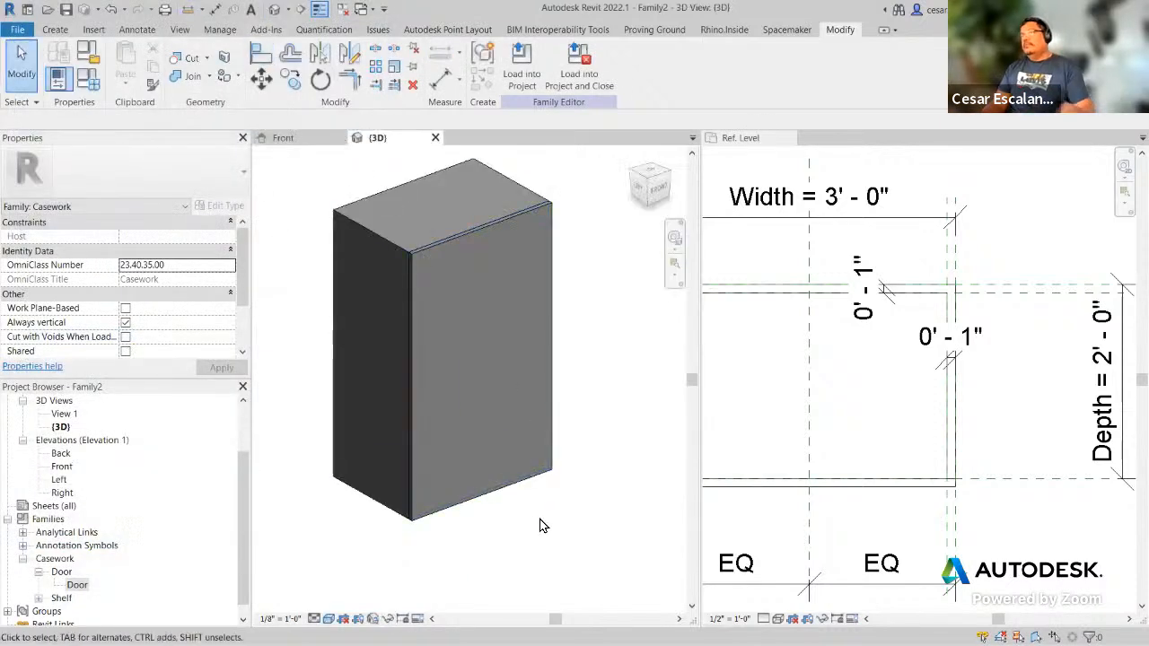
scroll(533, 510, "down", 2)
left_click(537, 466)
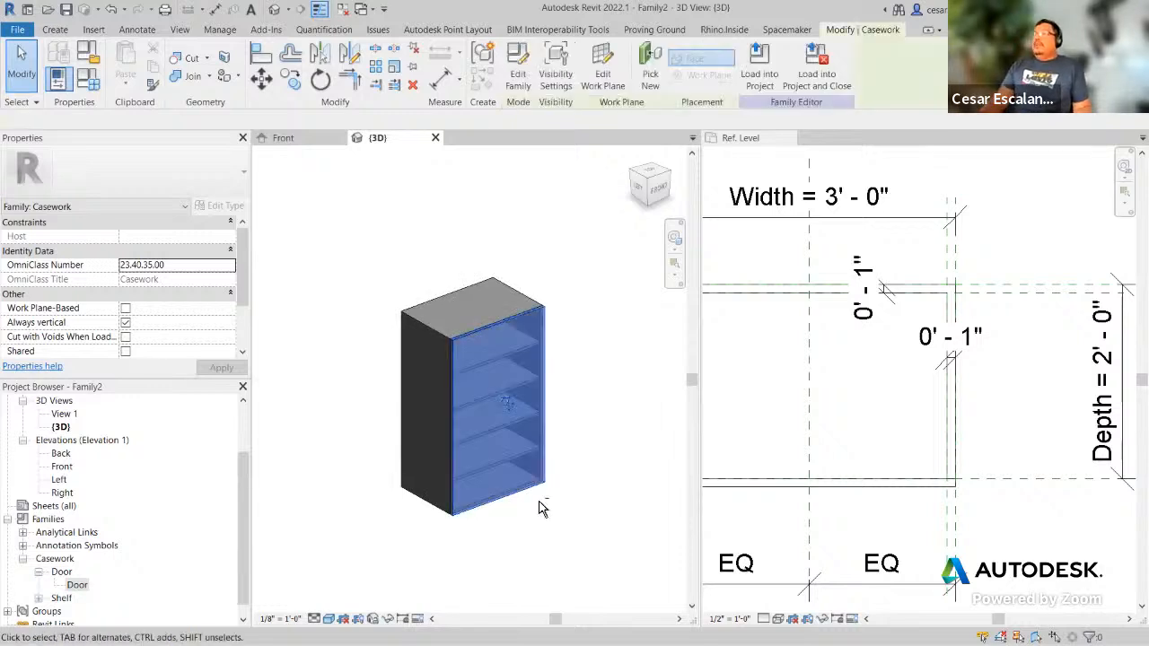
mouse_move(539, 506)
middle_mouse_down("shift")
mouse_move(575, 477)
mouse_move(567, 520)
mouse_move(553, 520)
middle_mouse_up("shift")
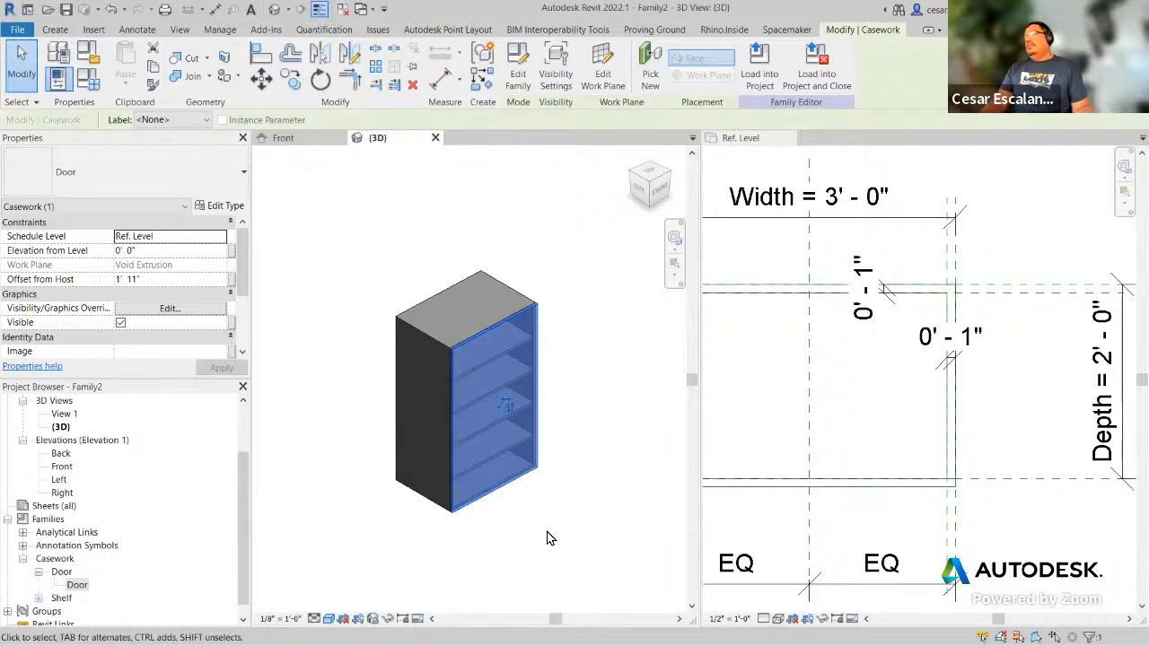
left_click(546, 536)
middle_click_drag(564, 455, 541, 478, "shift")
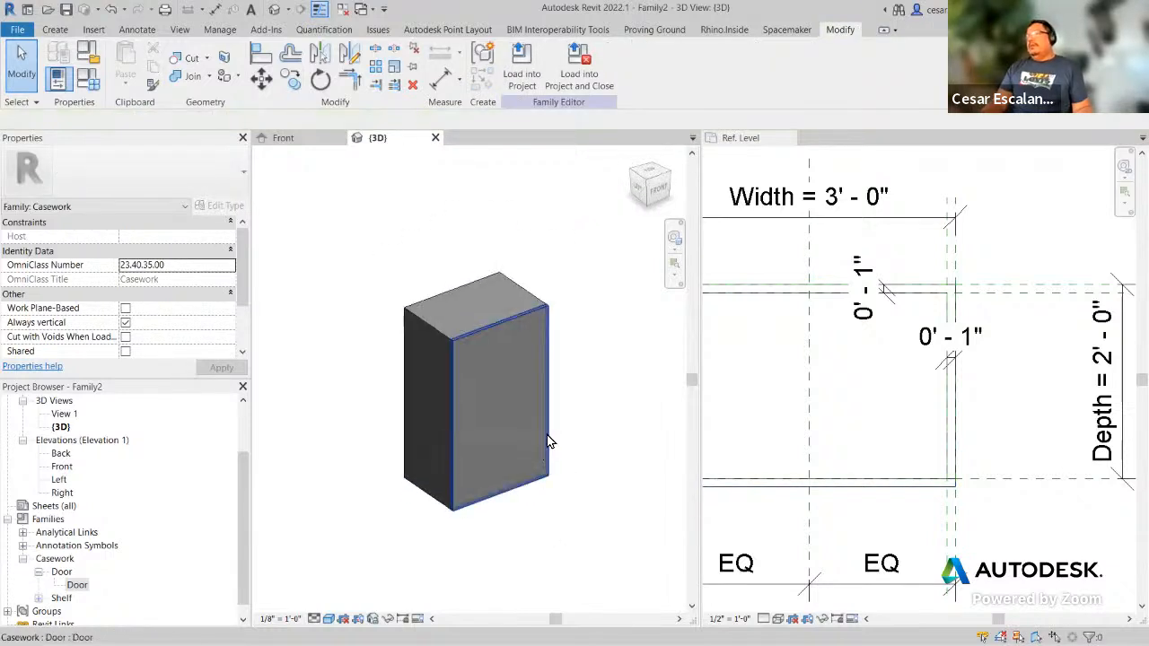
Step: Remove the nested door's Door Material association with the Body_Material family parameter in its type properties
left_click(550, 442)
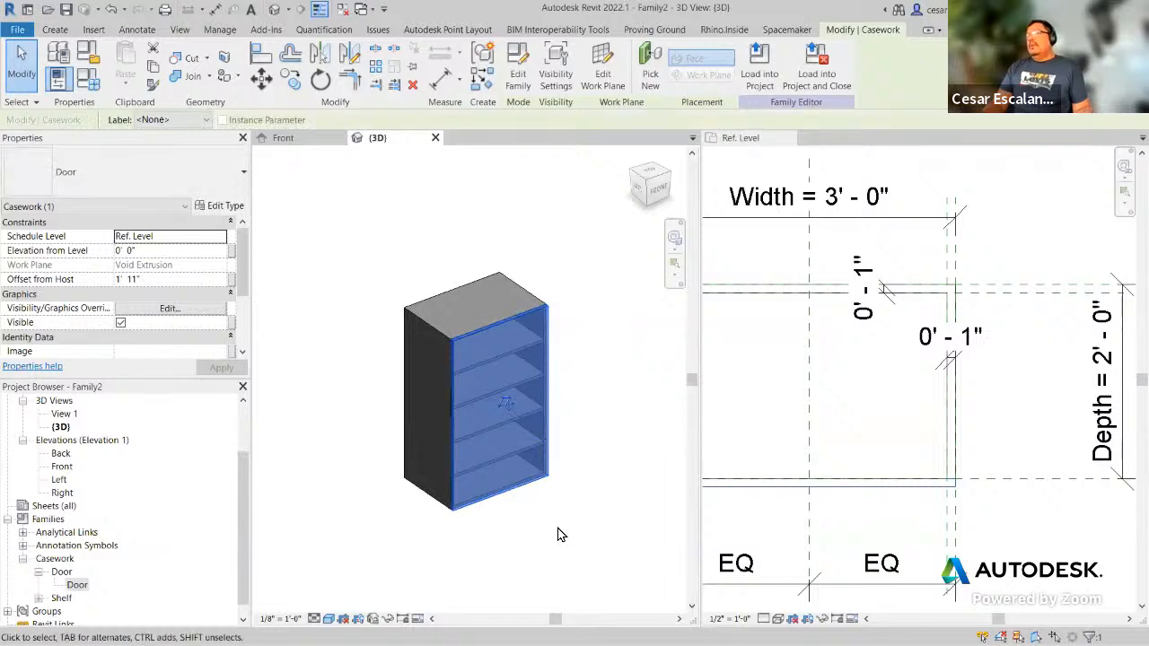
left_click(220, 205)
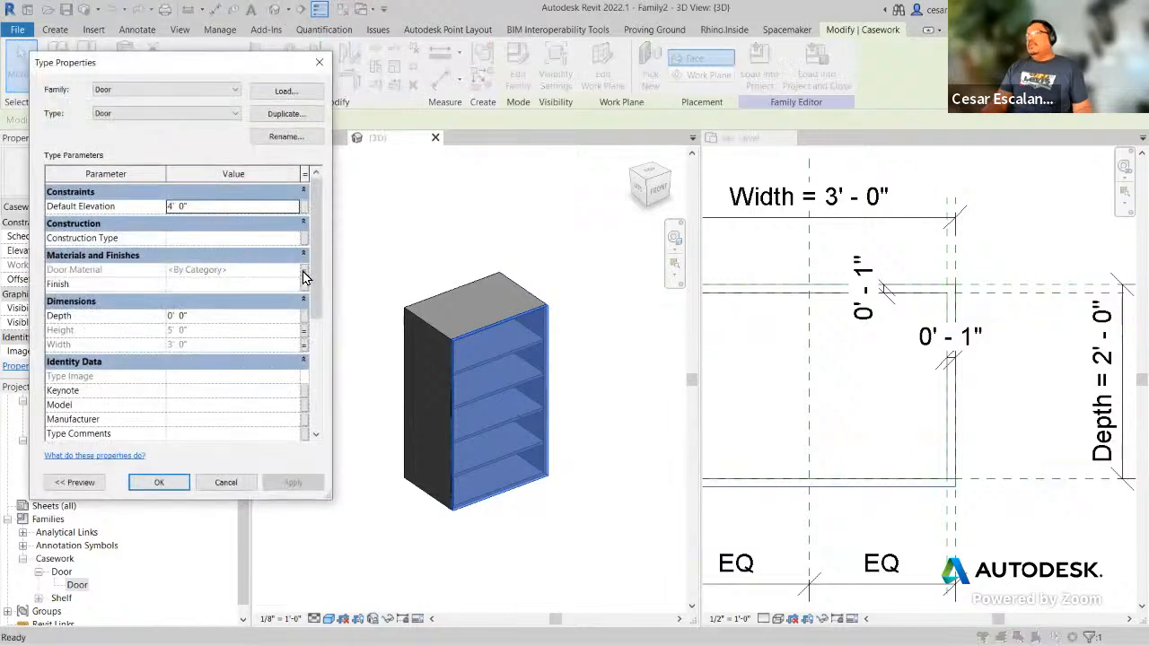
left_click(303, 271)
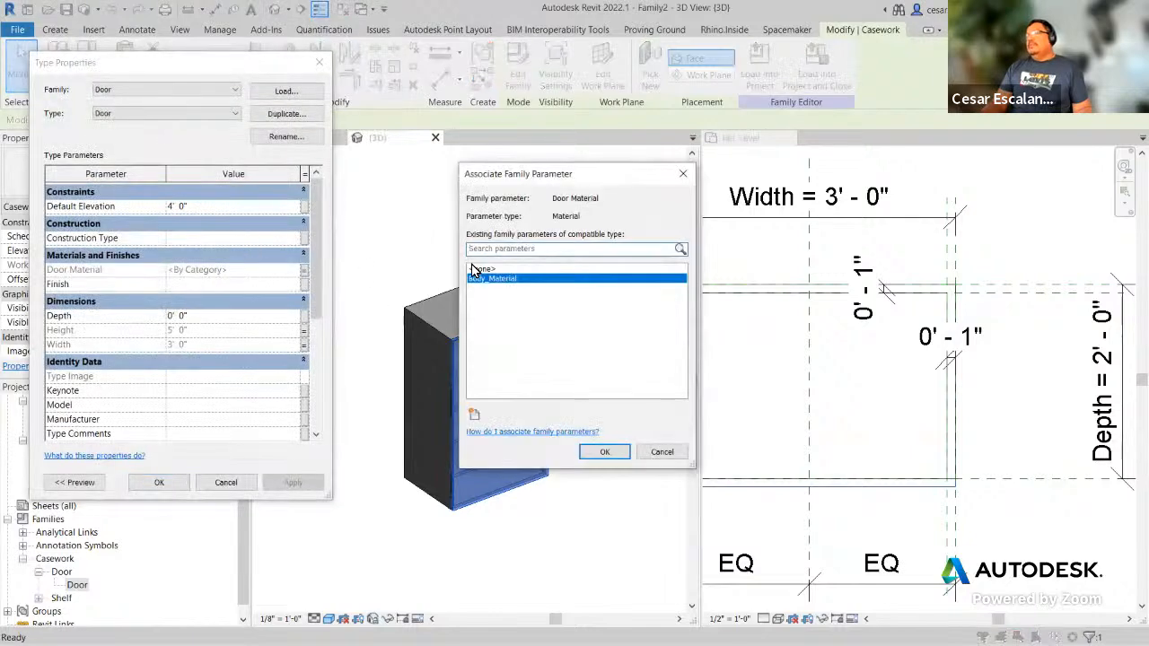
left_click(476, 268)
left_click(604, 451)
Step: Set the nested door's Door Material to Glass, apply it and close the type properties
left_click(262, 273)
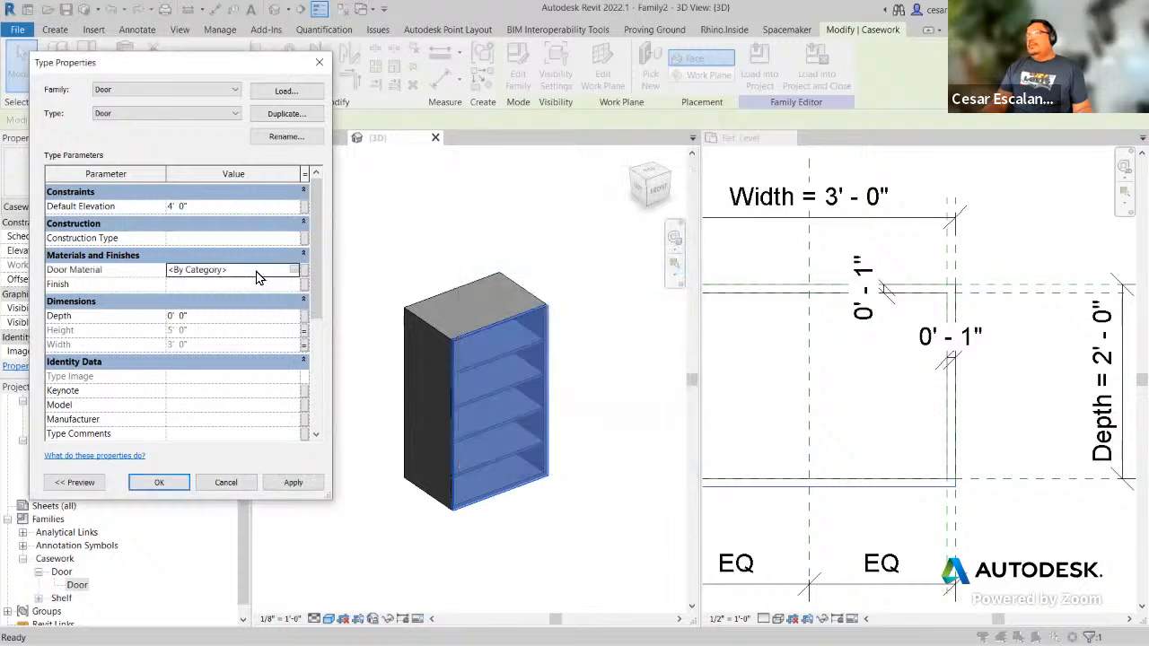
type("Glass")
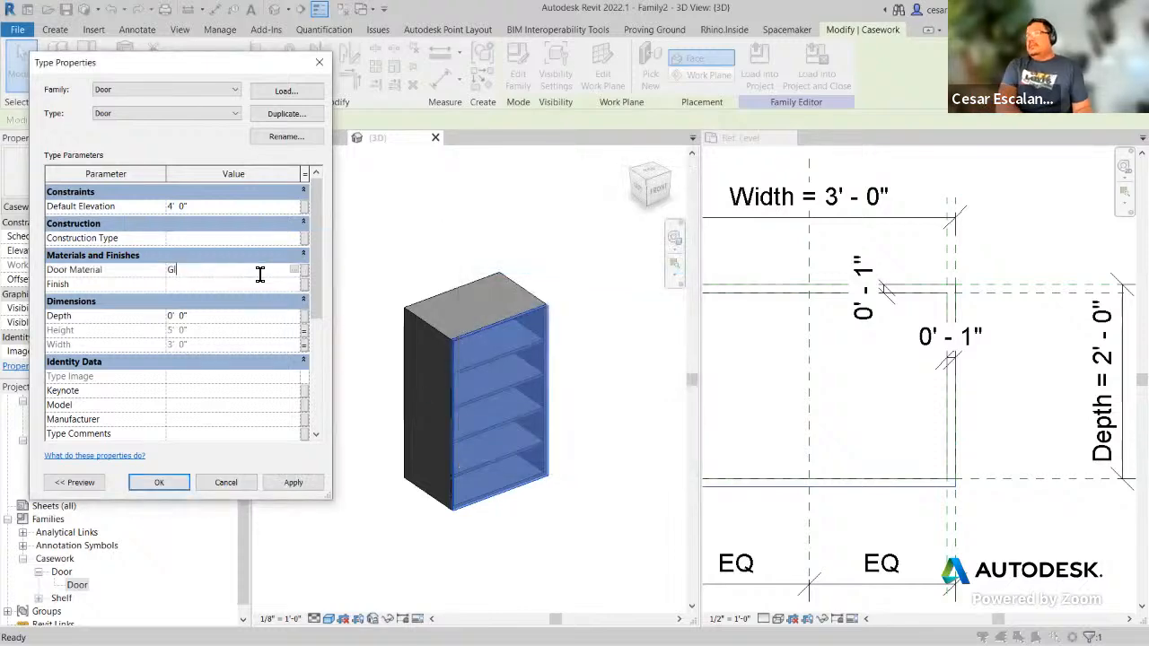
left_click(296, 485)
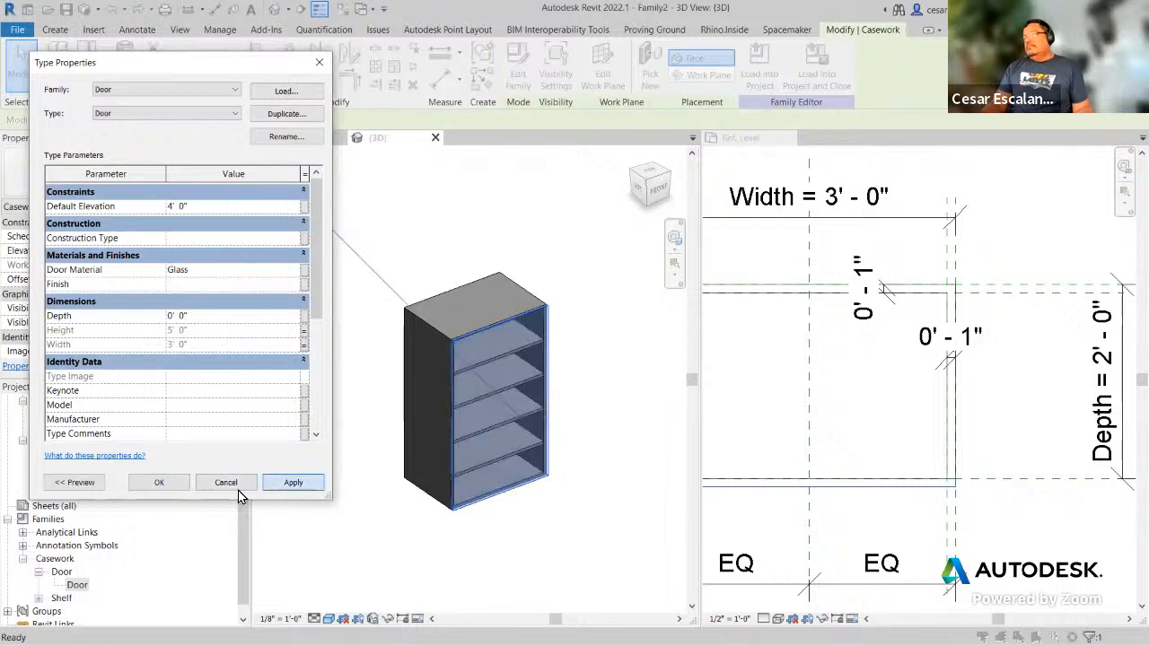
left_click(159, 483)
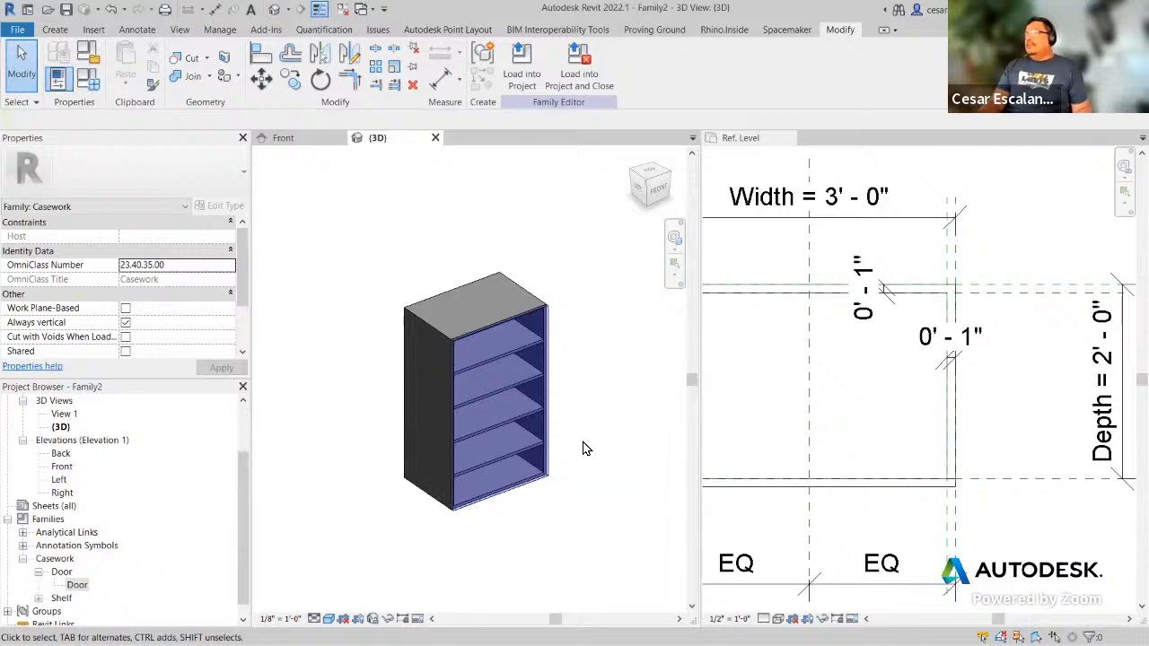
scroll(573, 423, "up", 1)
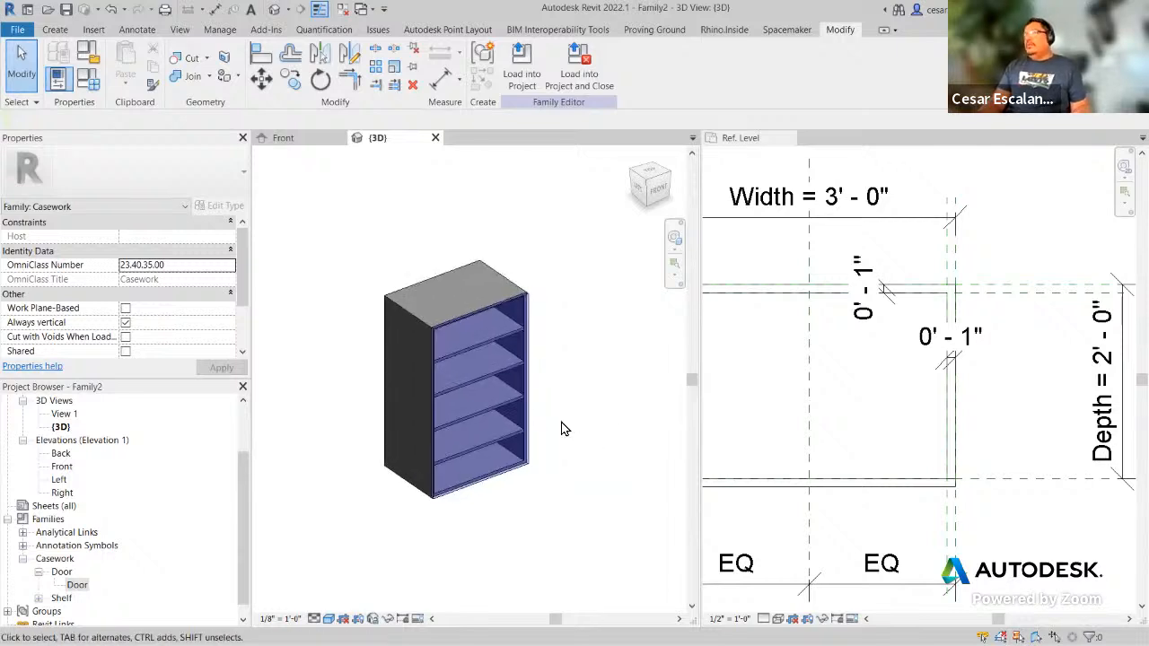
scroll(561, 430, "up", 2)
scroll(561, 429, "down", 2)
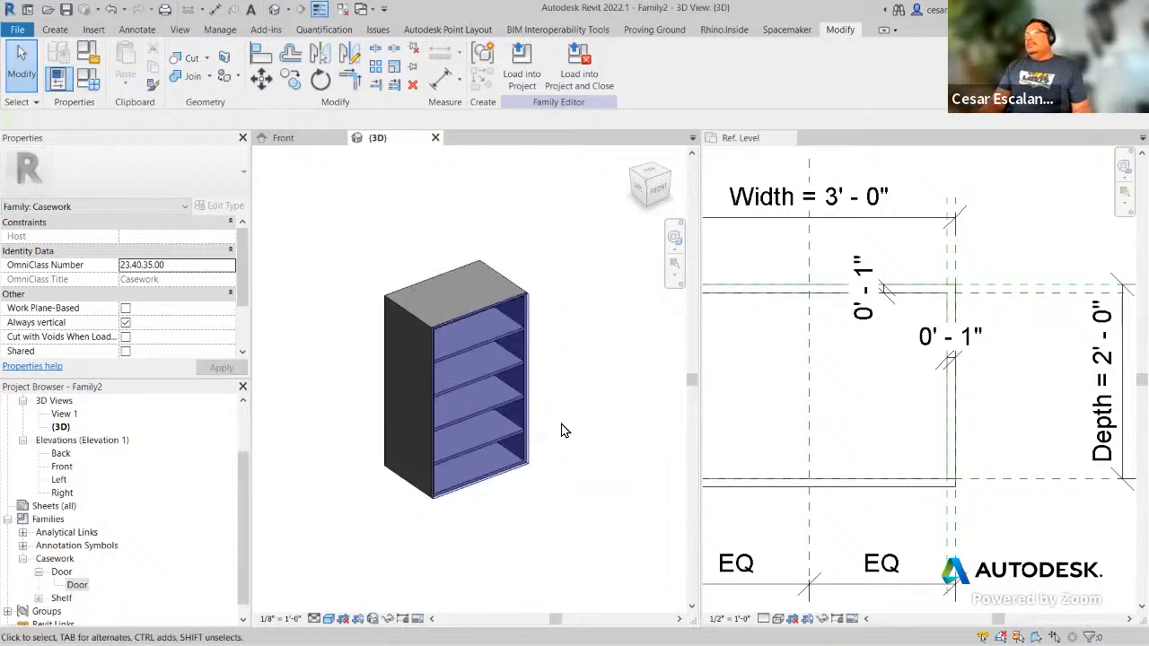
Step: Create a new bookcase family type named 36x18x36-3
left_click(91, 82)
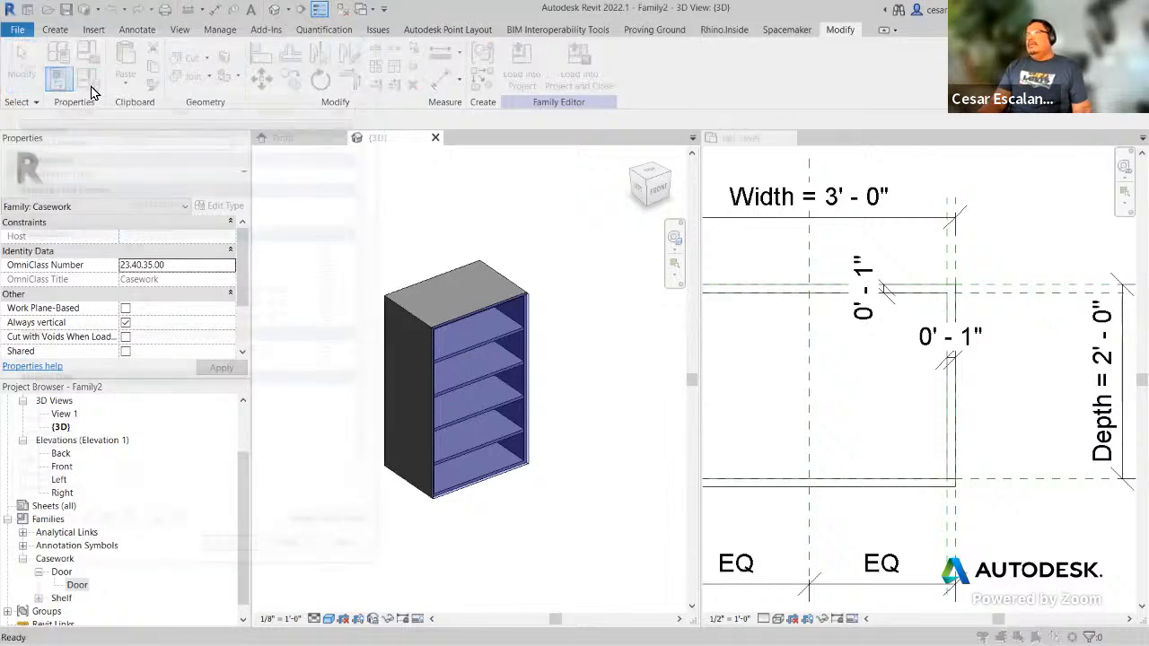
left_click_drag(175, 38, 764, 74)
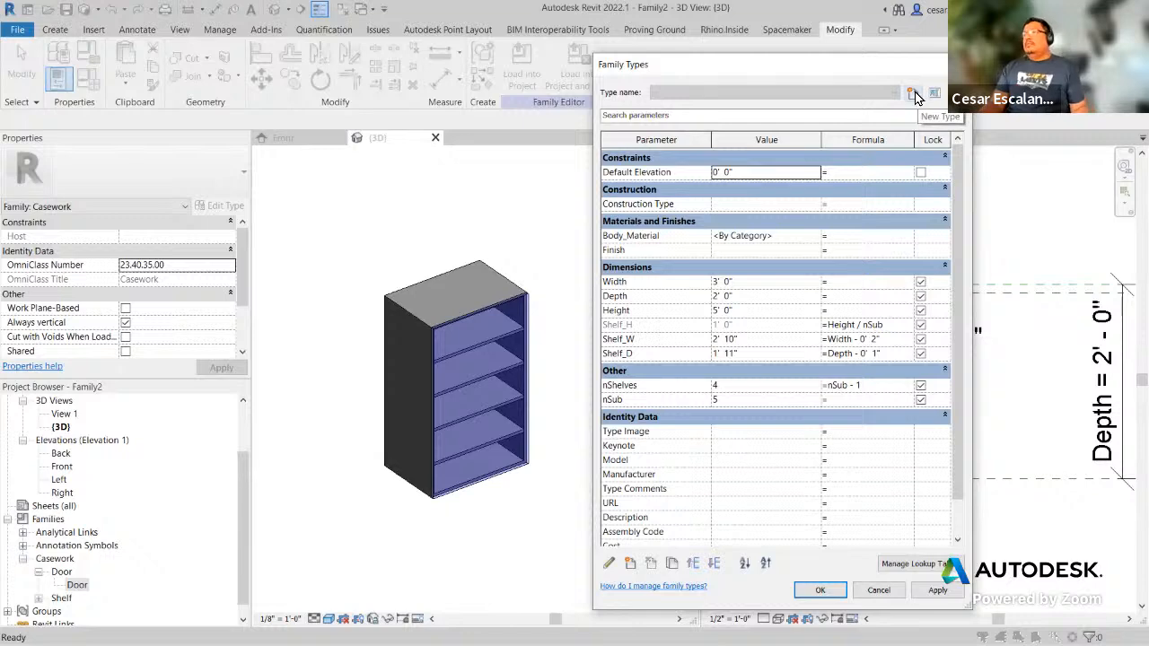
left_click(913, 94)
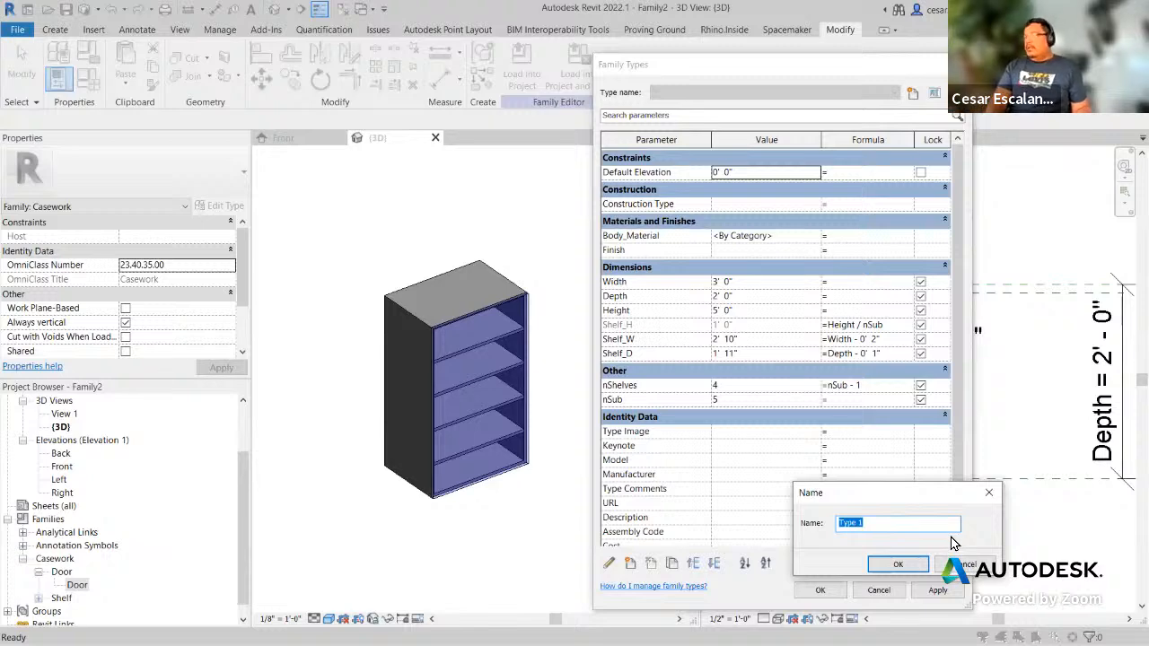
type("36")
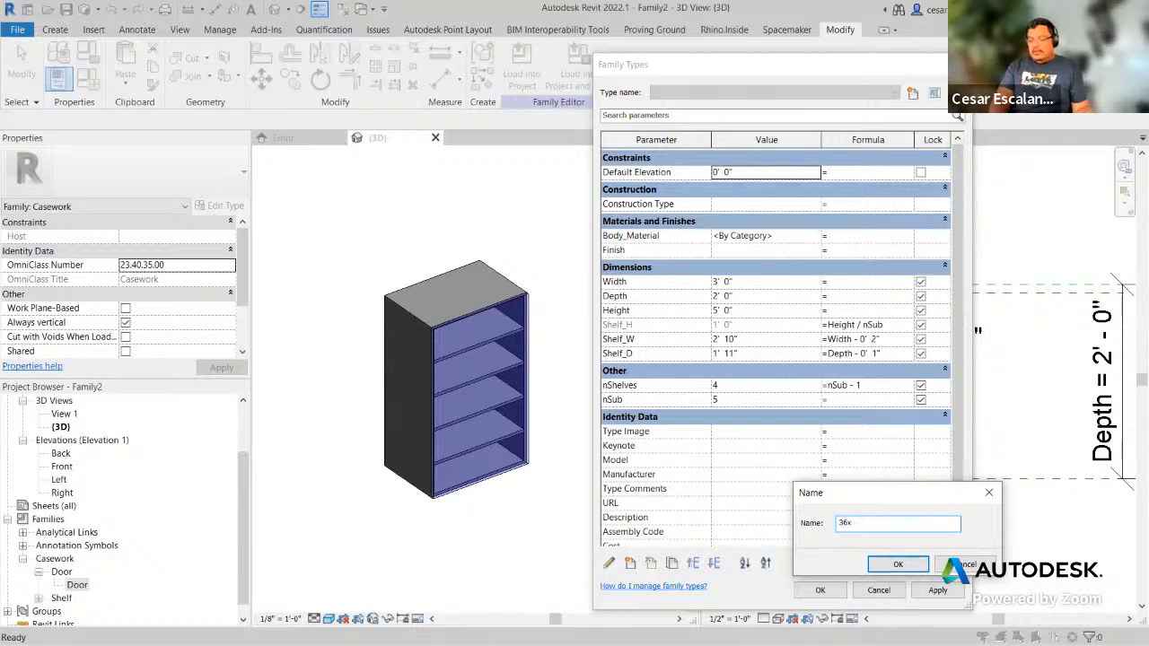
type("x36-3")
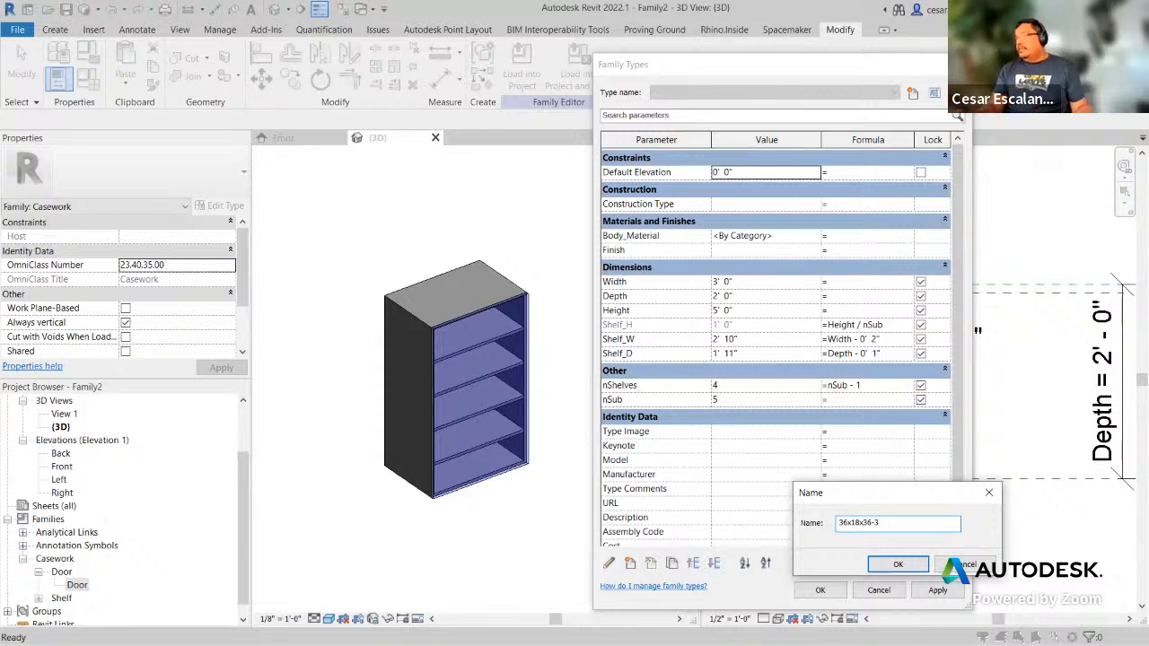
left_click(895, 564)
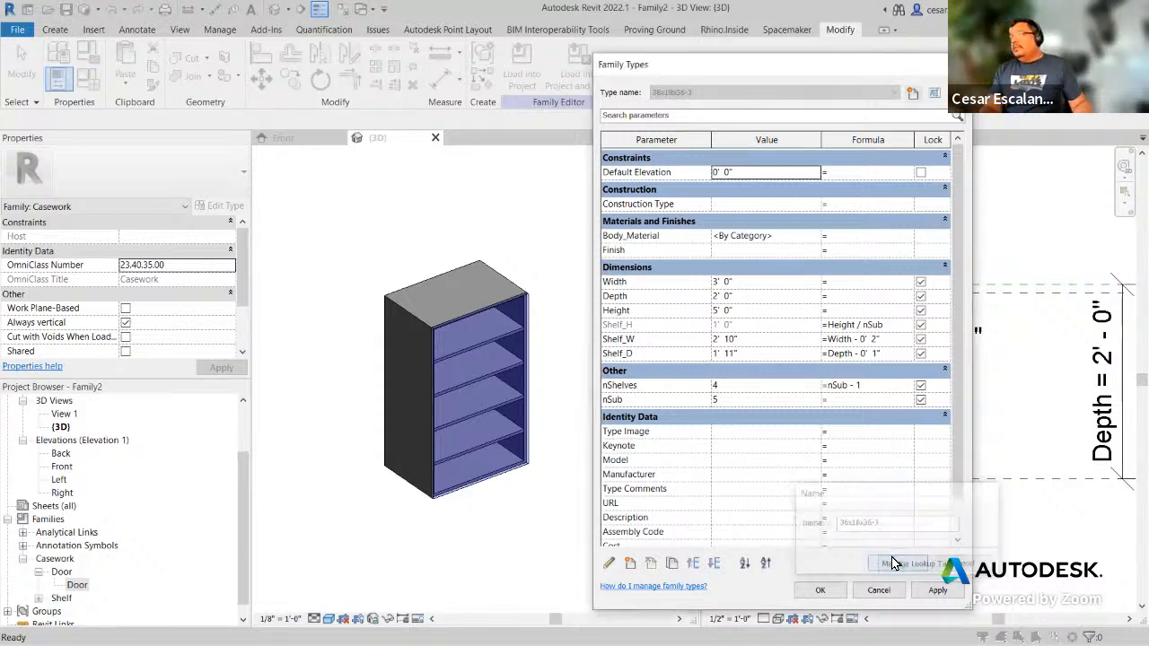
Step: For type 36x18x36-3, set Depth to 1' 6", Height to 3' and nSub to 4, and apply the changes
left_click(745, 297)
type("1 6")
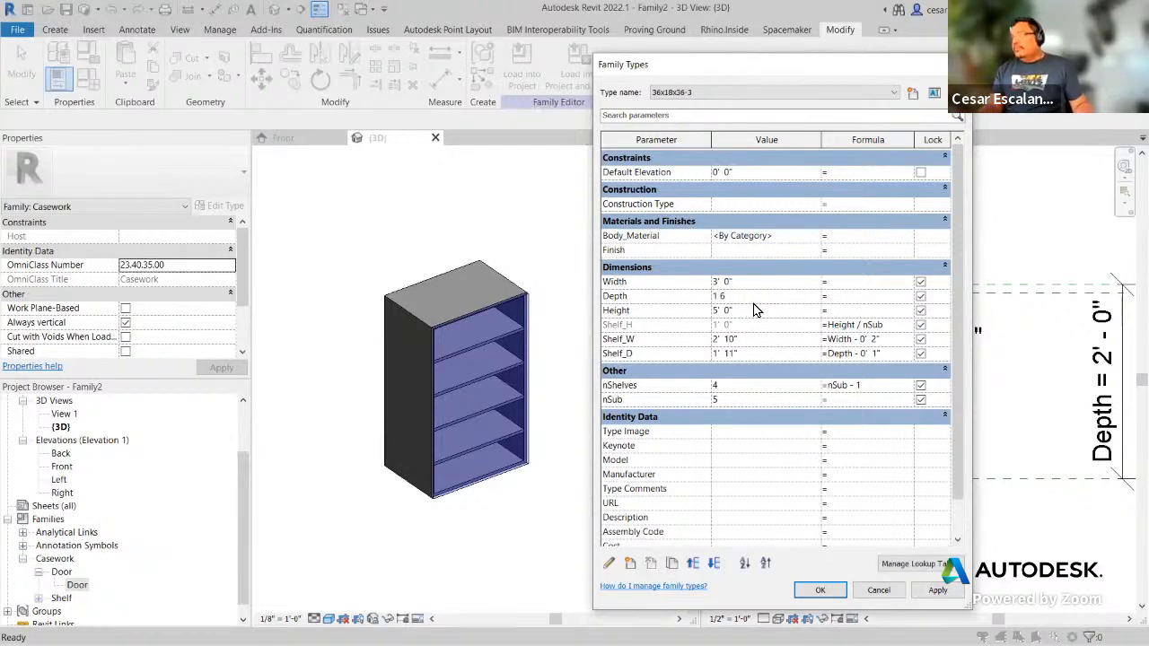
left_click(756, 311)
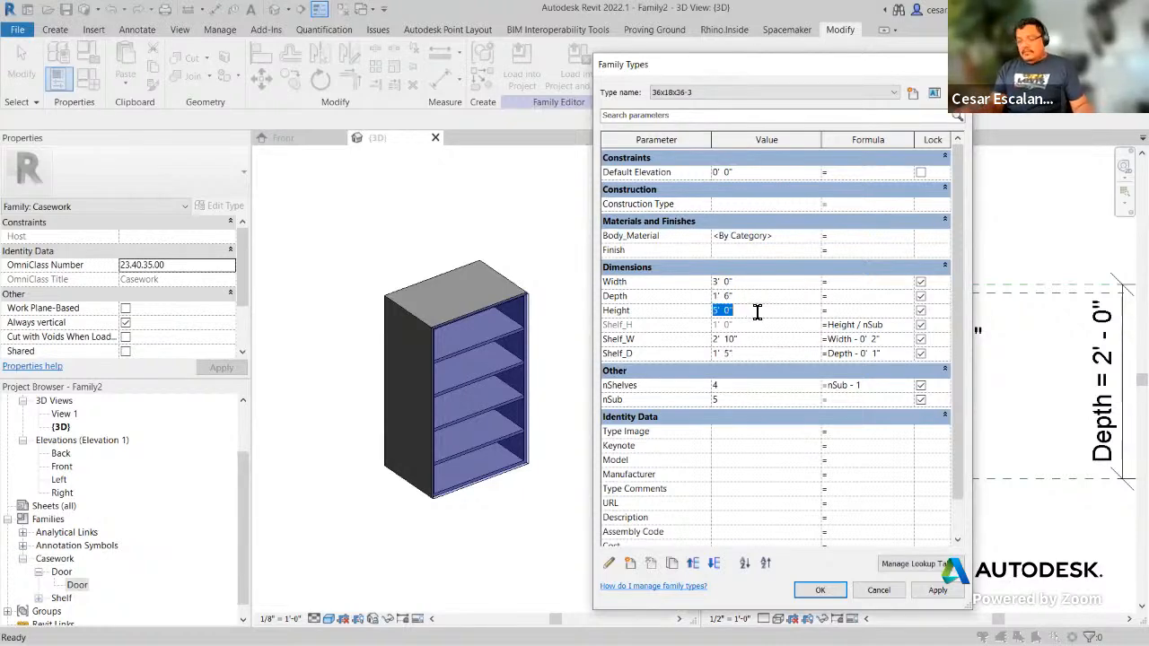
type("3")
left_click(742, 400)
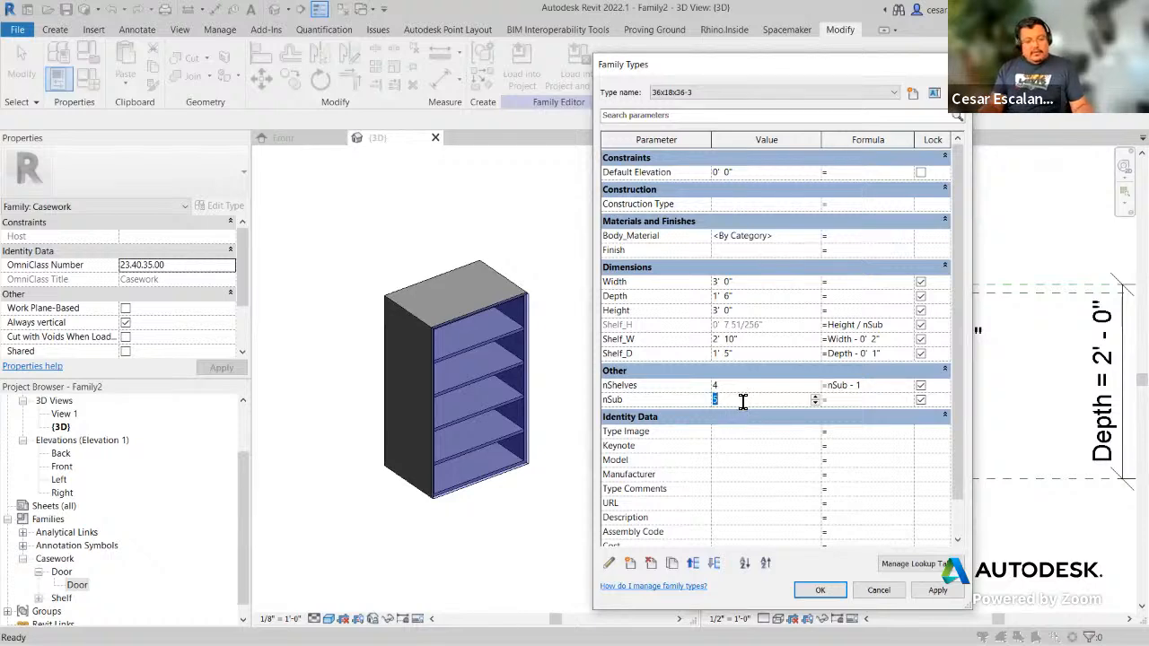
type("4")
left_click(766, 432)
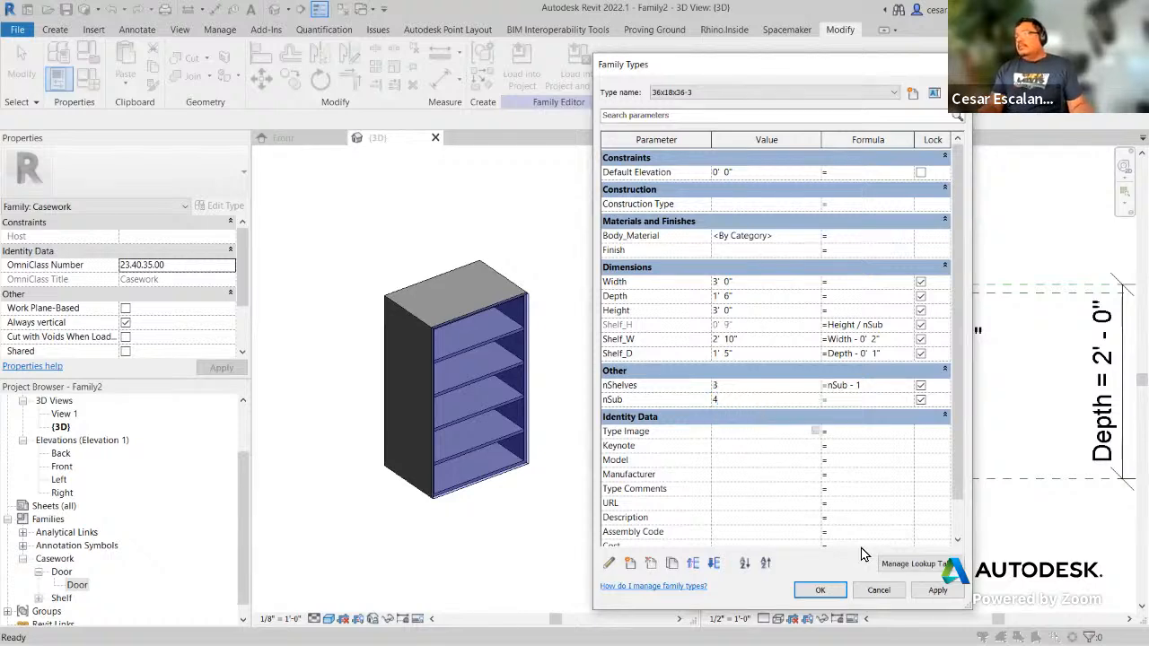
left_click(937, 591)
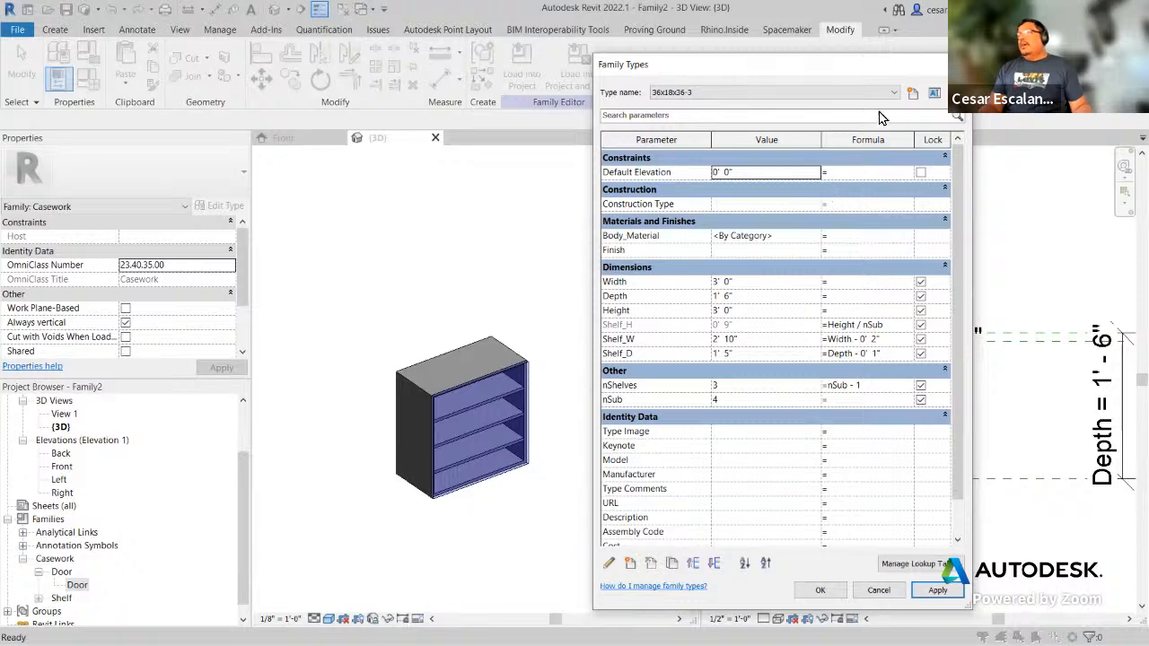
Step: Create a second bookcase family type named 48x24x36-3
left_click(912, 94)
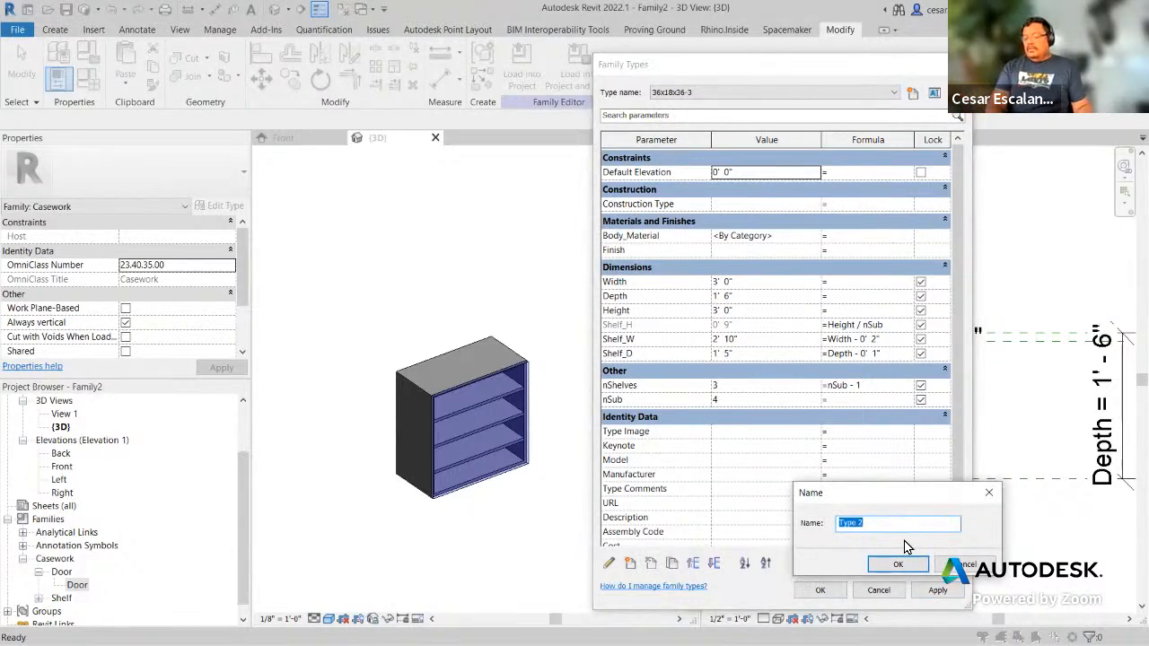
type("48x24x36-3")
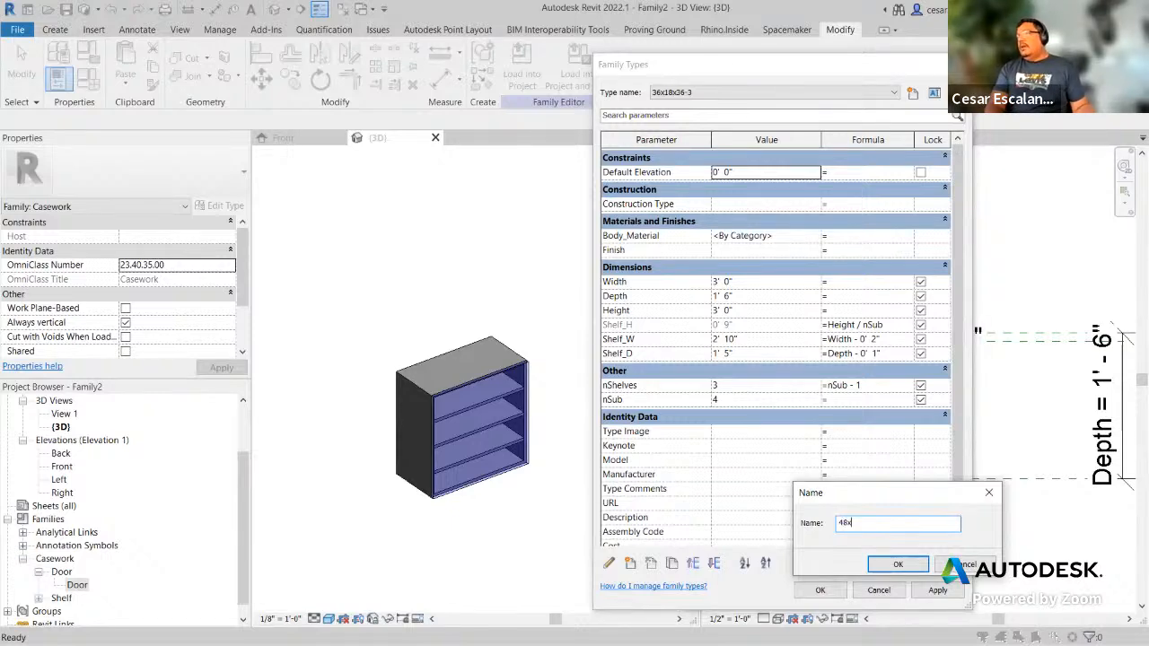
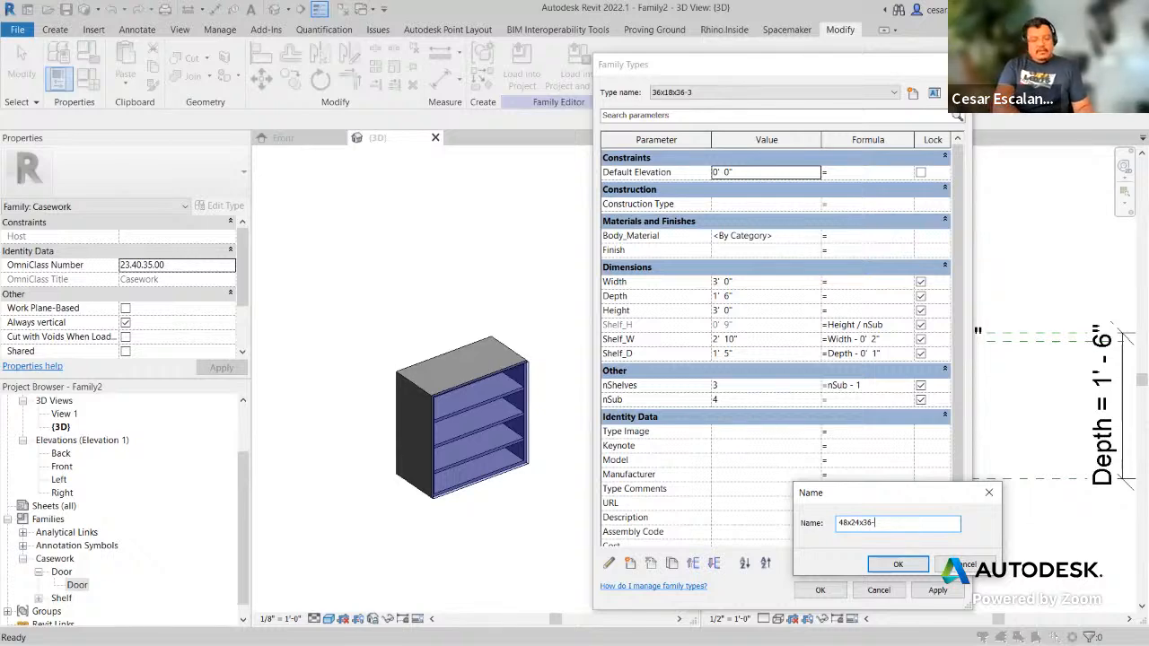
left_click(900, 564)
Step: For type 48x24x36-3, set Width to 4', Depth to 2' and nSub to 3, then apply and close the family types
left_click(752, 283)
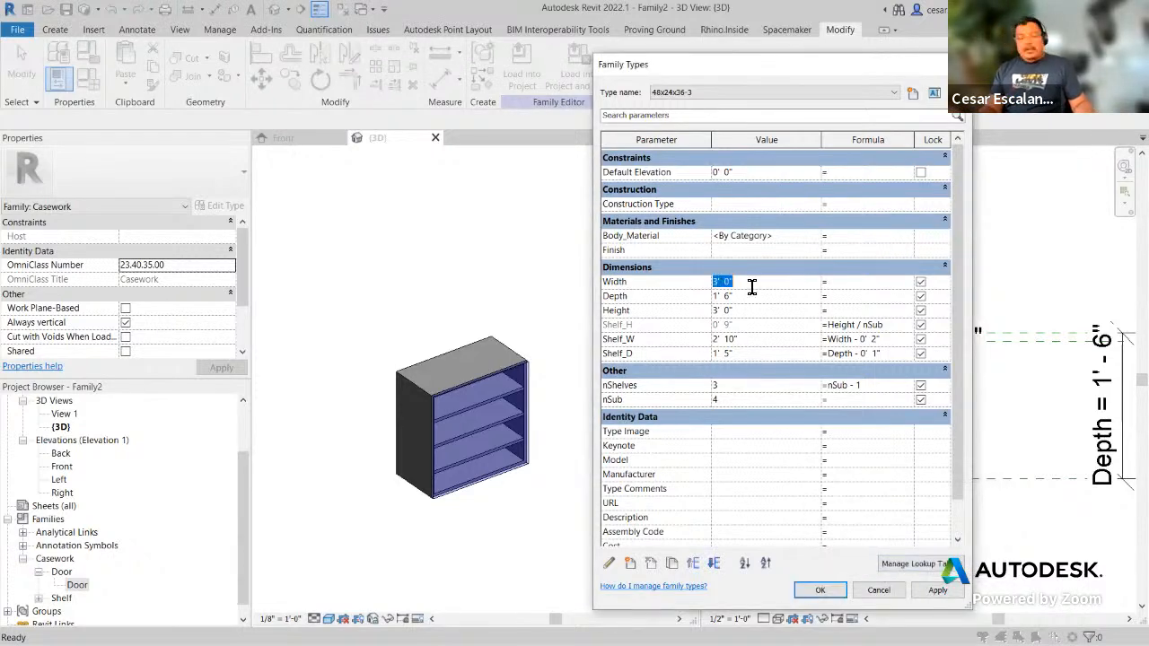
type("4")
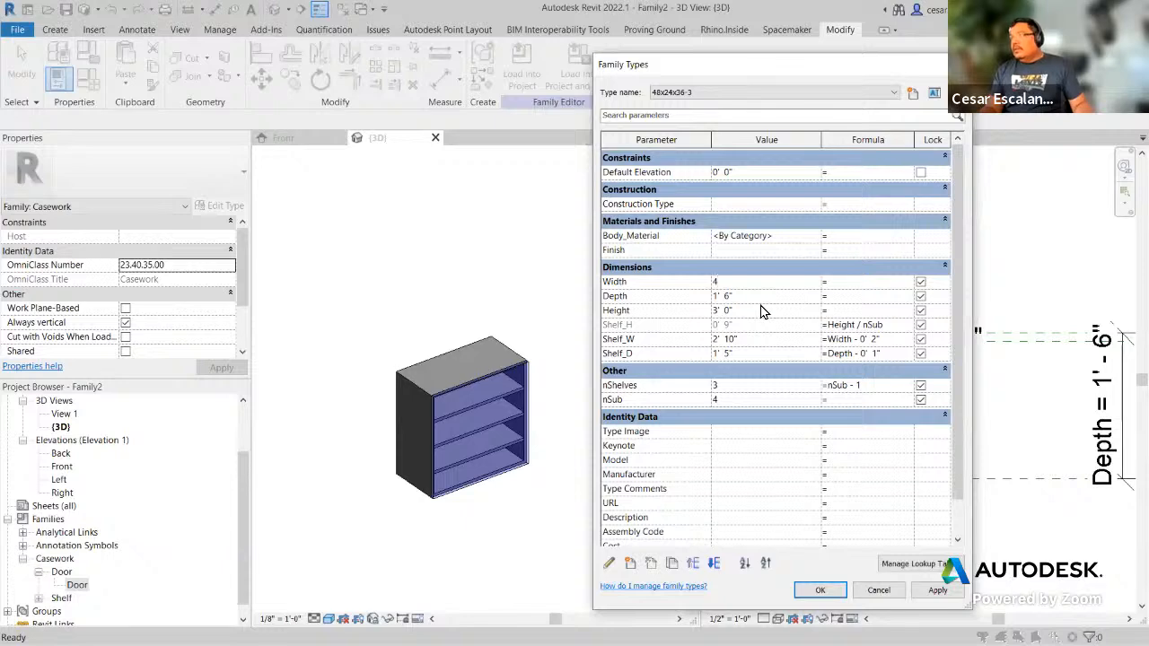
left_click(759, 299)
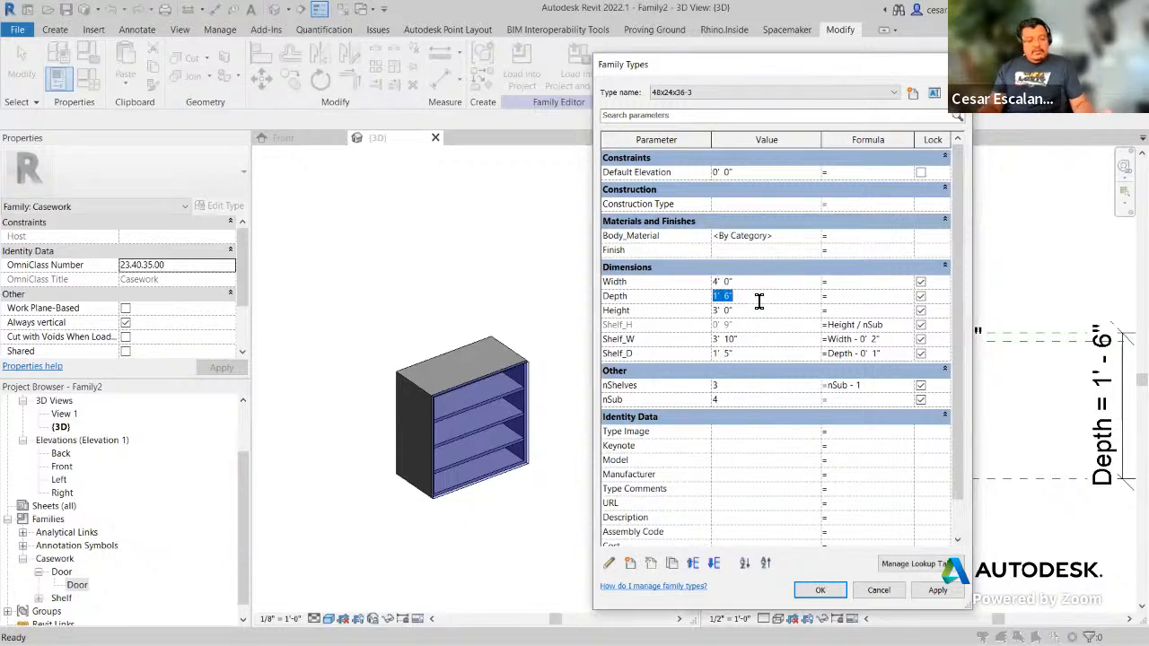
type("2")
left_click(760, 312)
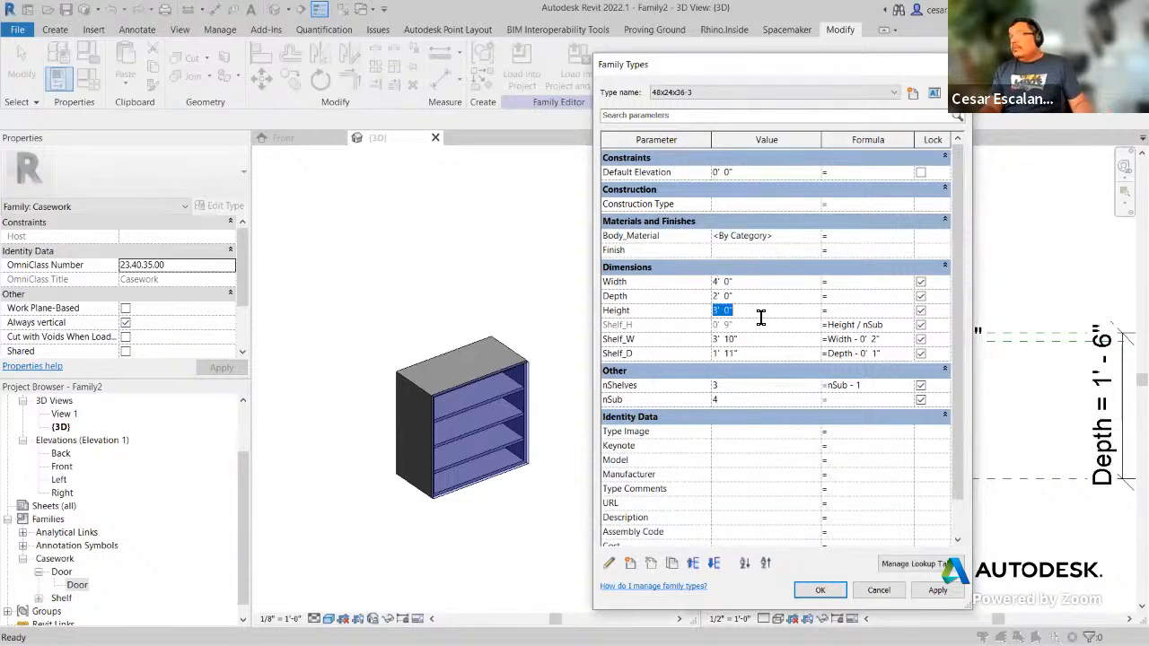
left_click(750, 400)
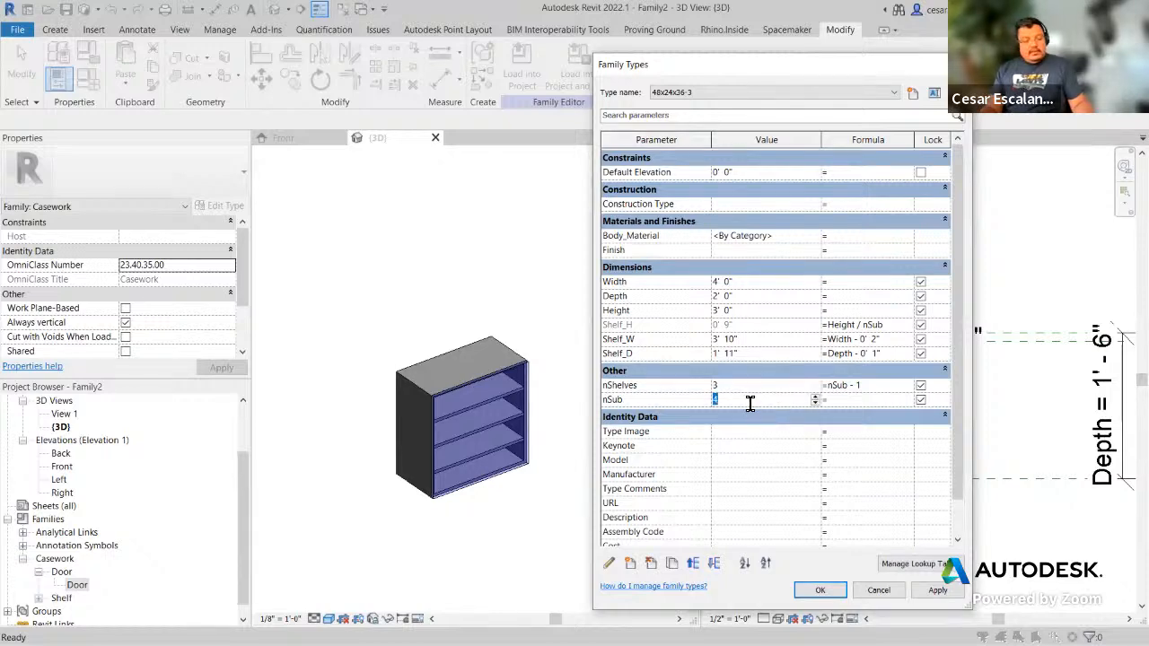
type("3")
left_click(936, 590)
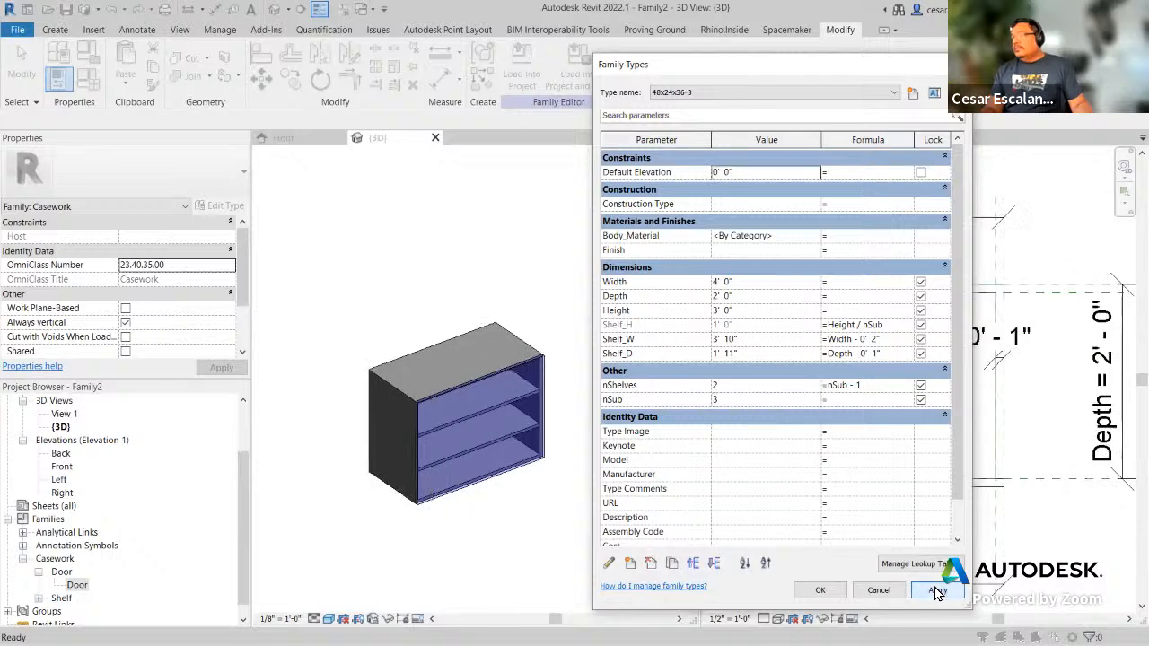
left_click(819, 591)
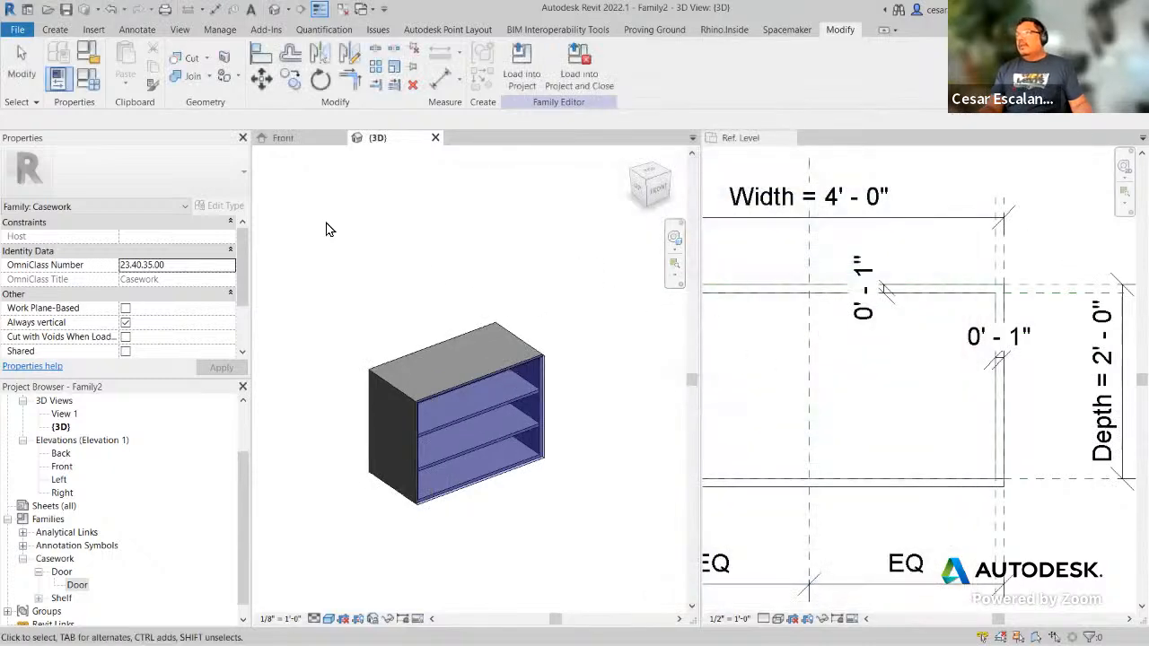
Step: Check the list of types defined in the bookcase family and close the family types
left_click(88, 78)
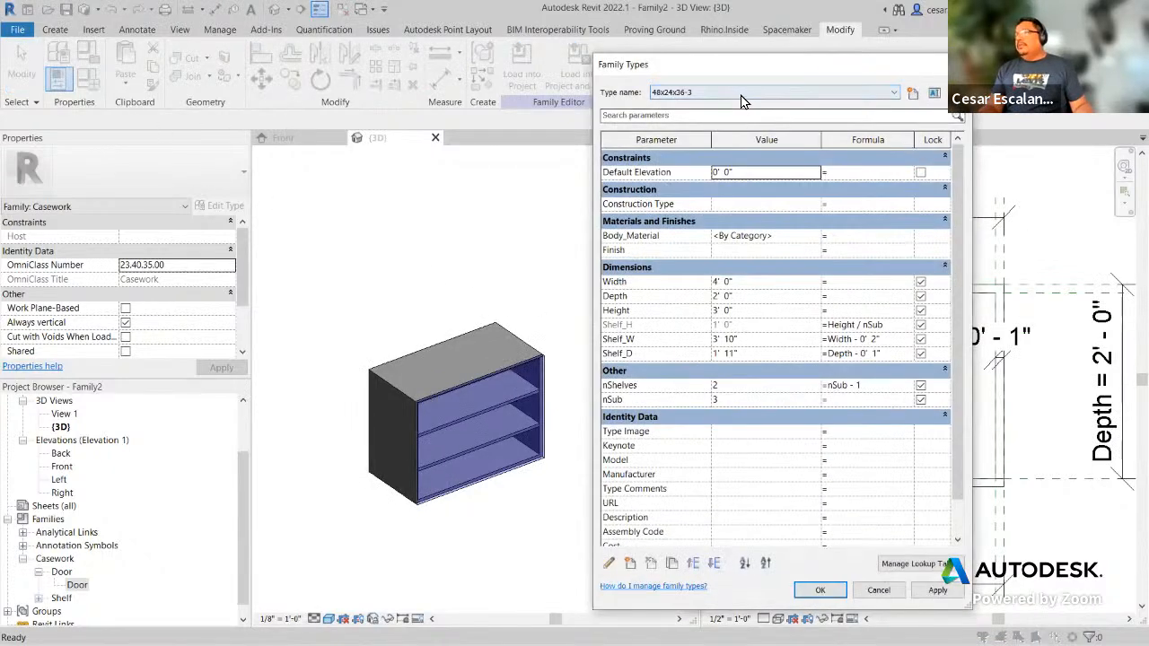
left_click(742, 97)
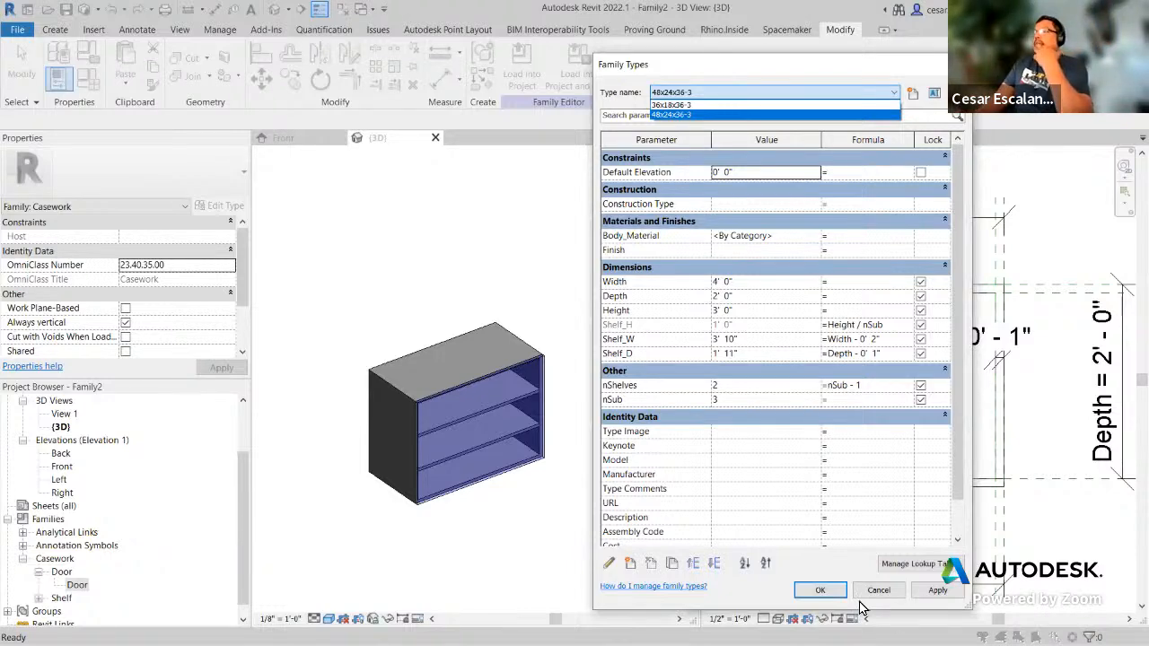
left_click(821, 594)
left_click(821, 593)
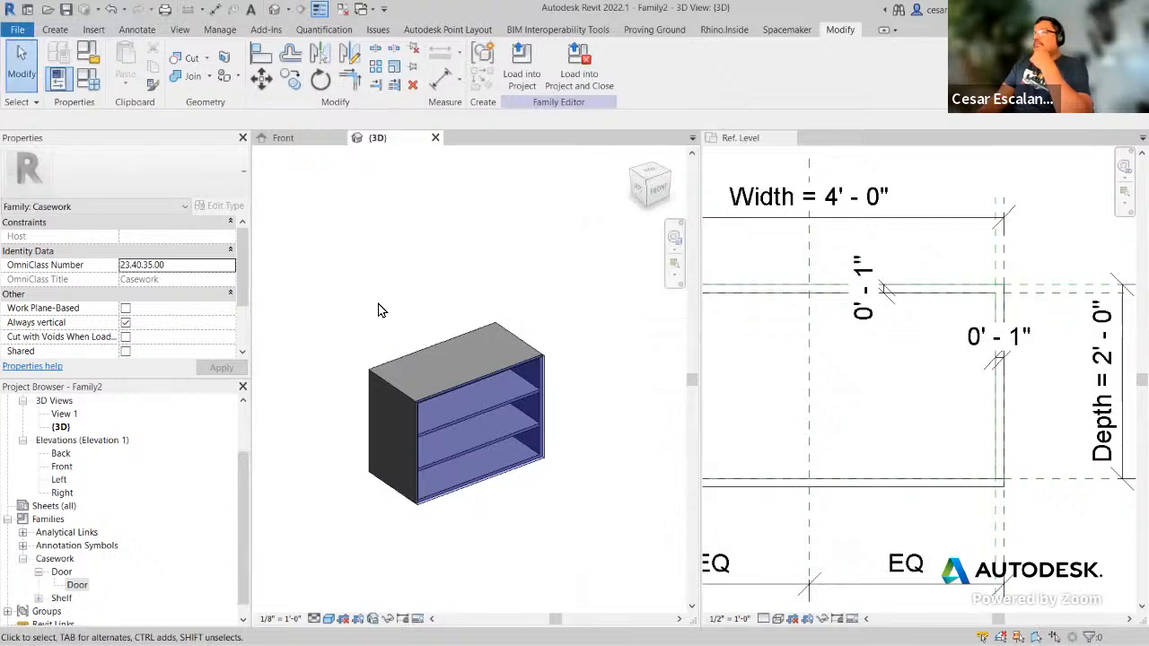
Step: Save the family under the file name Bookcase.rfa
left_click(17, 29)
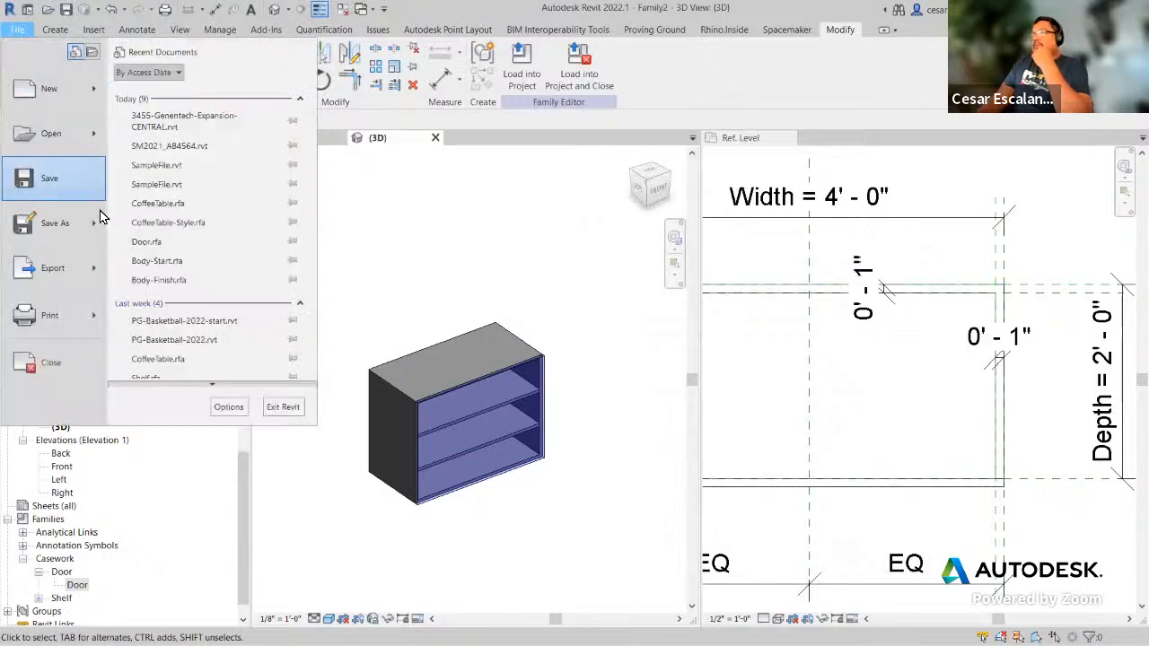
mouse_move(48, 231)
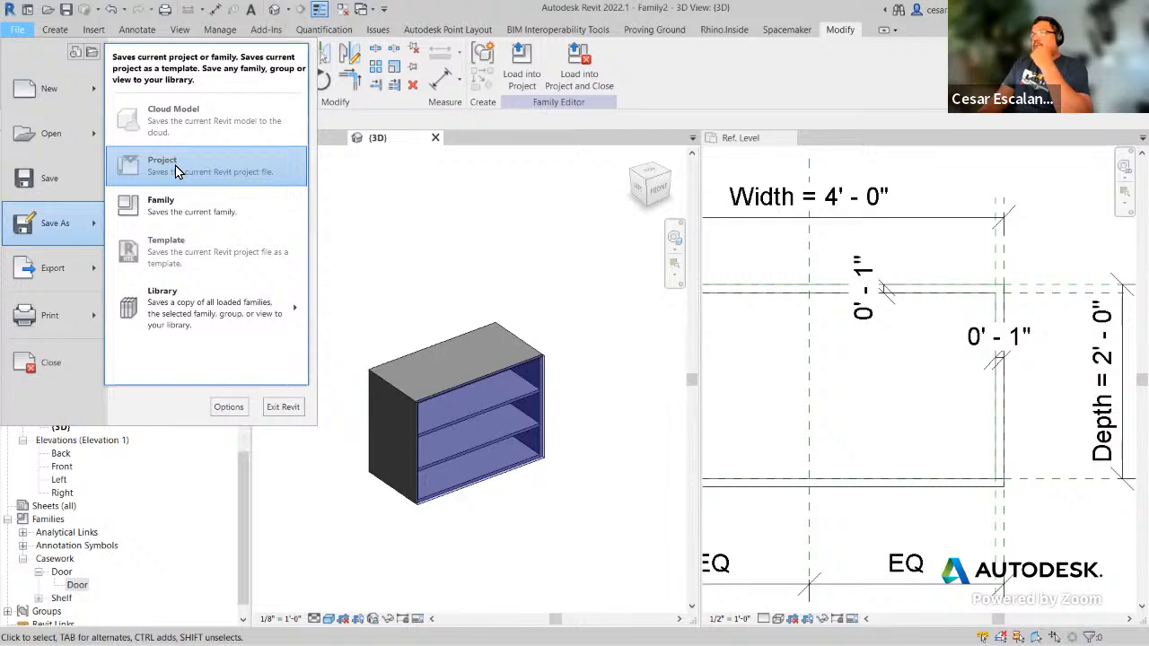
left_click(198, 215)
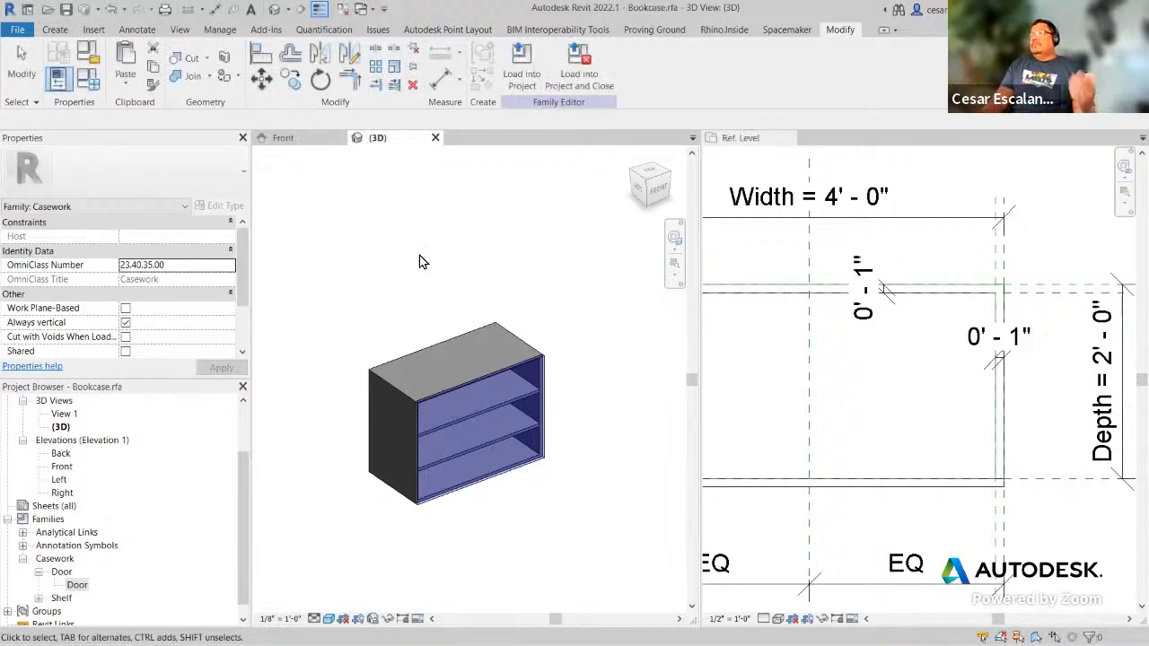
Step: Create a new project from the Imperial-Architectural Template
left_click(18, 29)
mouse_move(100, 84)
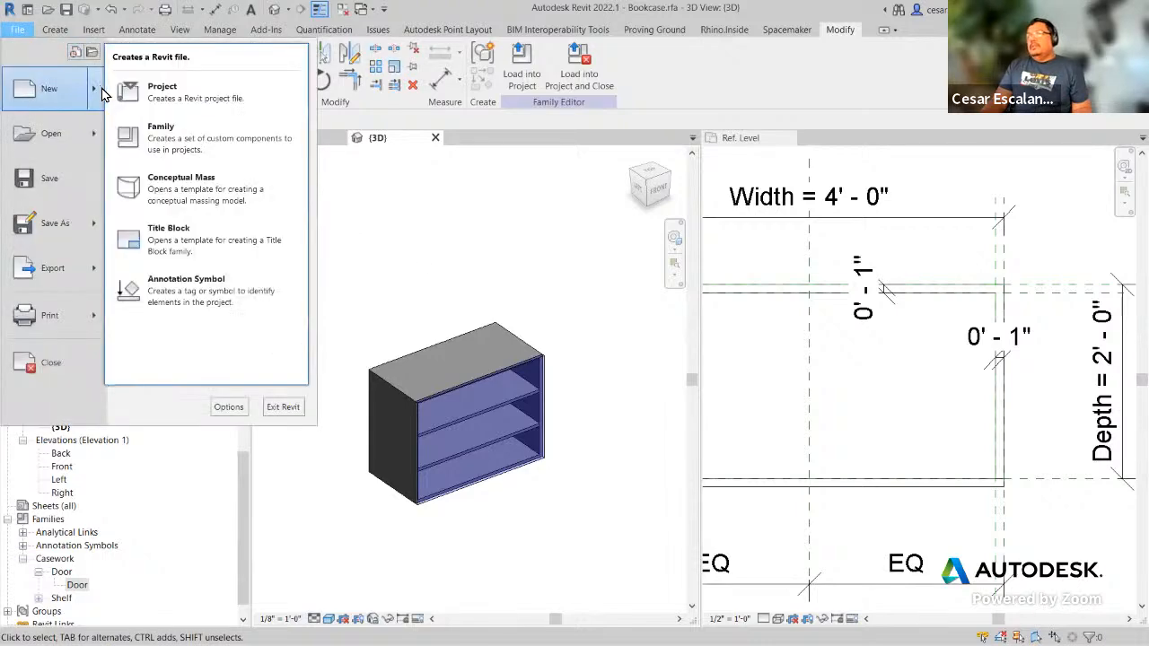
left_click(193, 103)
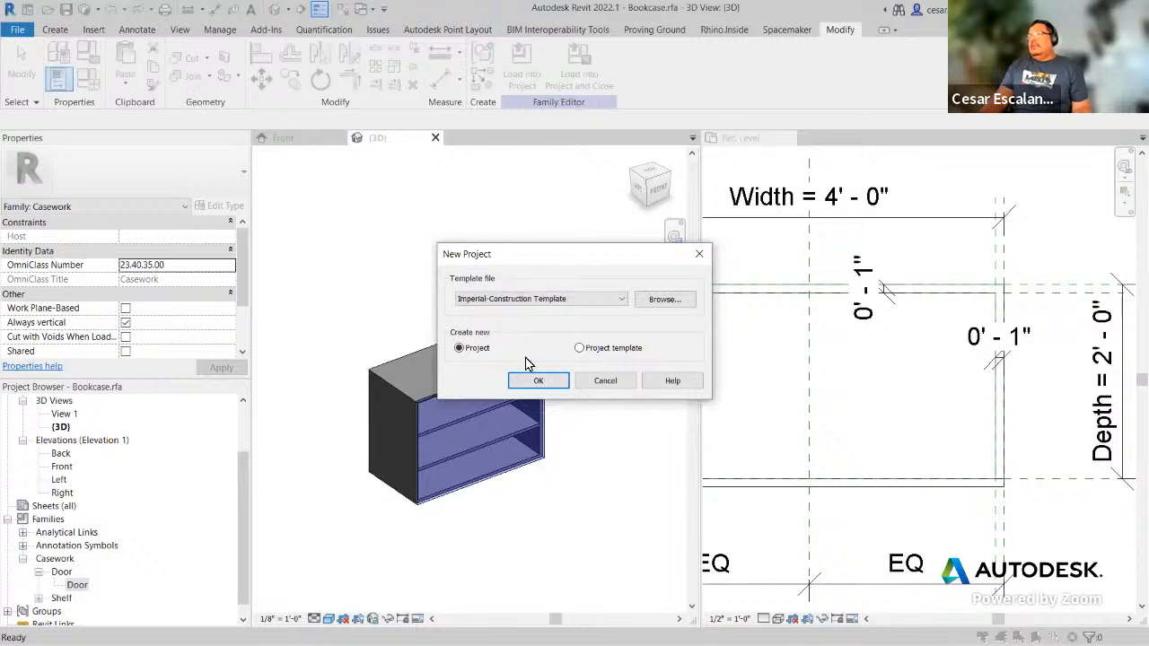
left_click(564, 302)
left_click(547, 332)
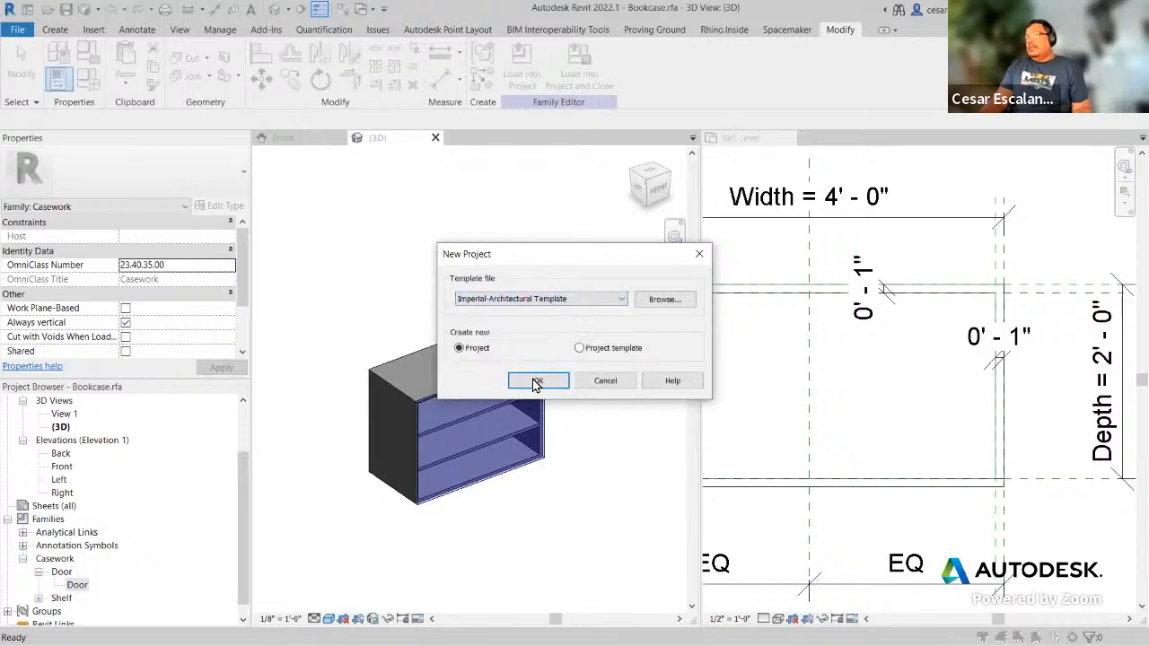
left_click(536, 379)
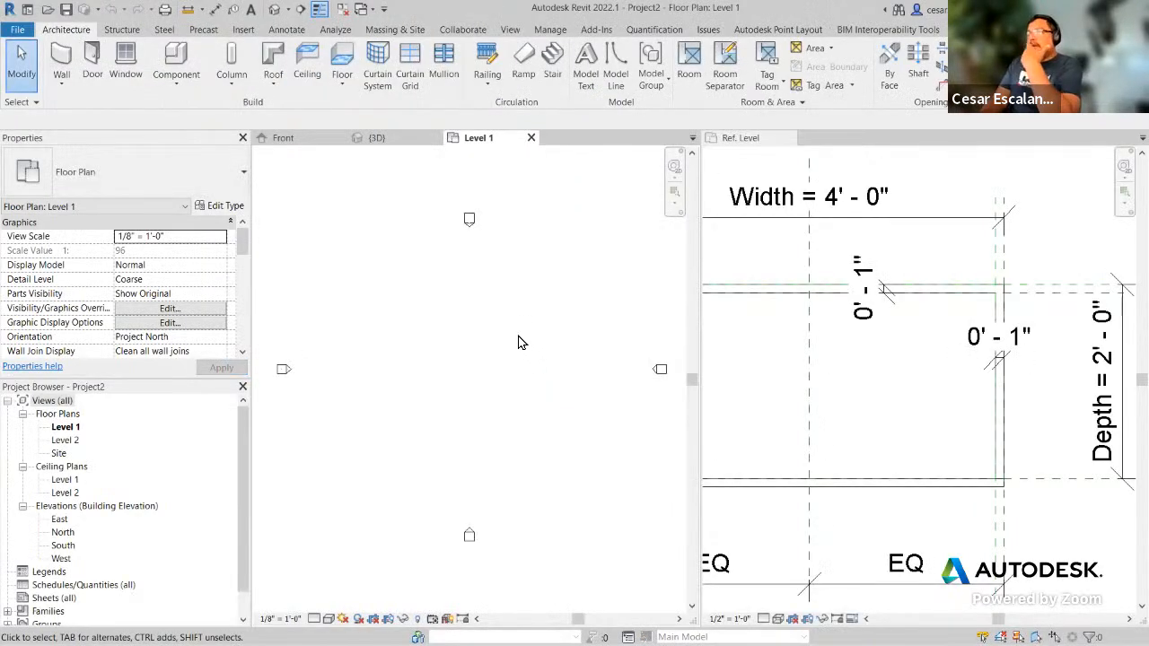
Step: Return to the bookcase family and load it into Project2 only
left_click(384, 142)
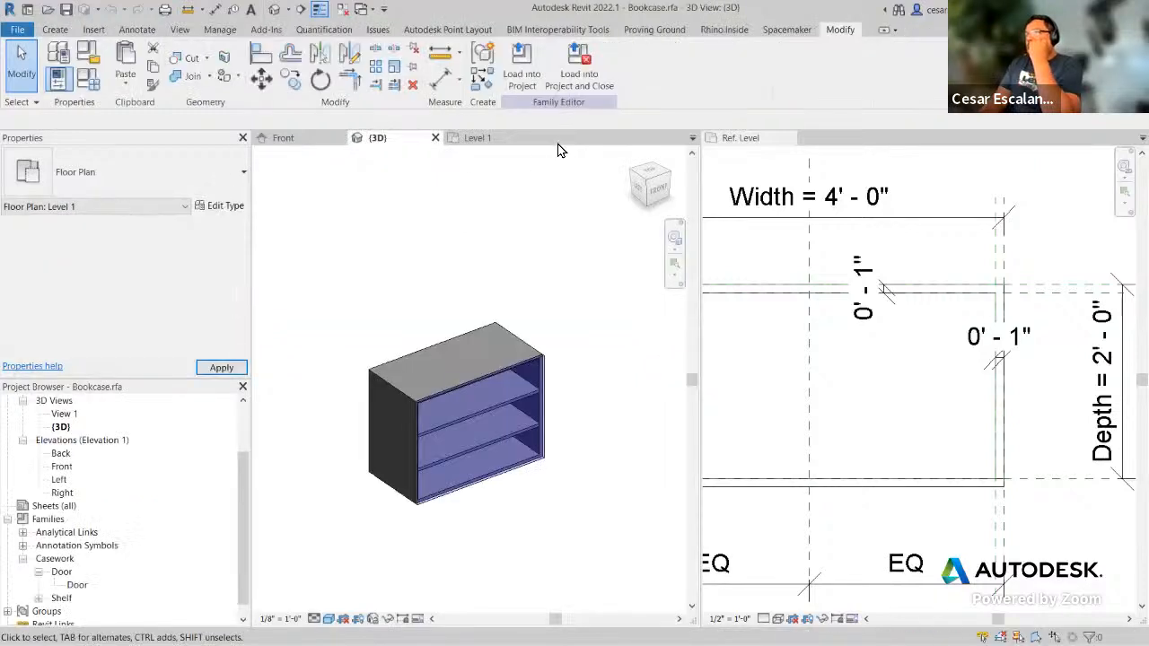
left_click(516, 81)
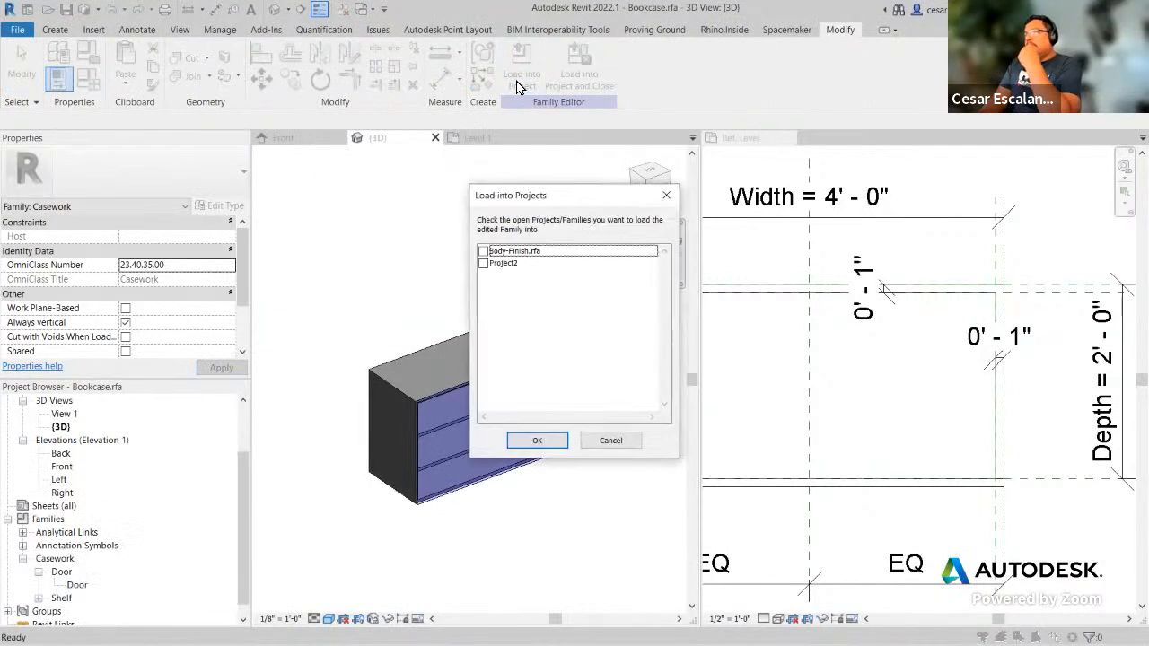
left_click(484, 263)
left_click(535, 442)
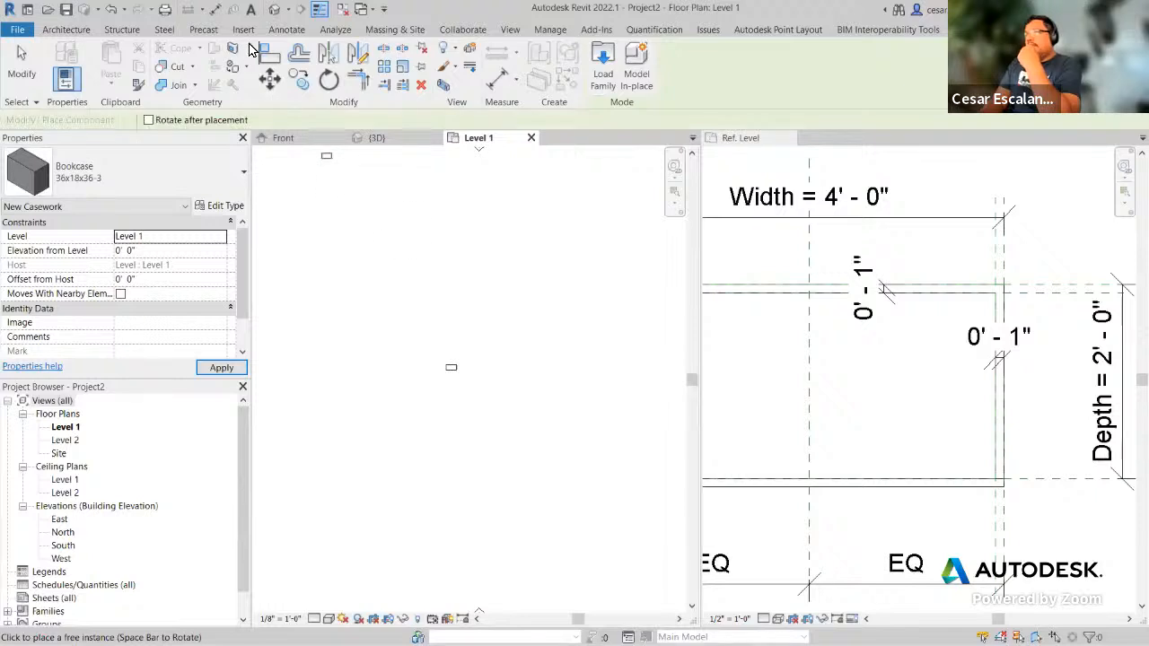
Step: Show the project in the default 3D view and place two more 36x18x36-3 bookcases near the first one
left_click(277, 10)
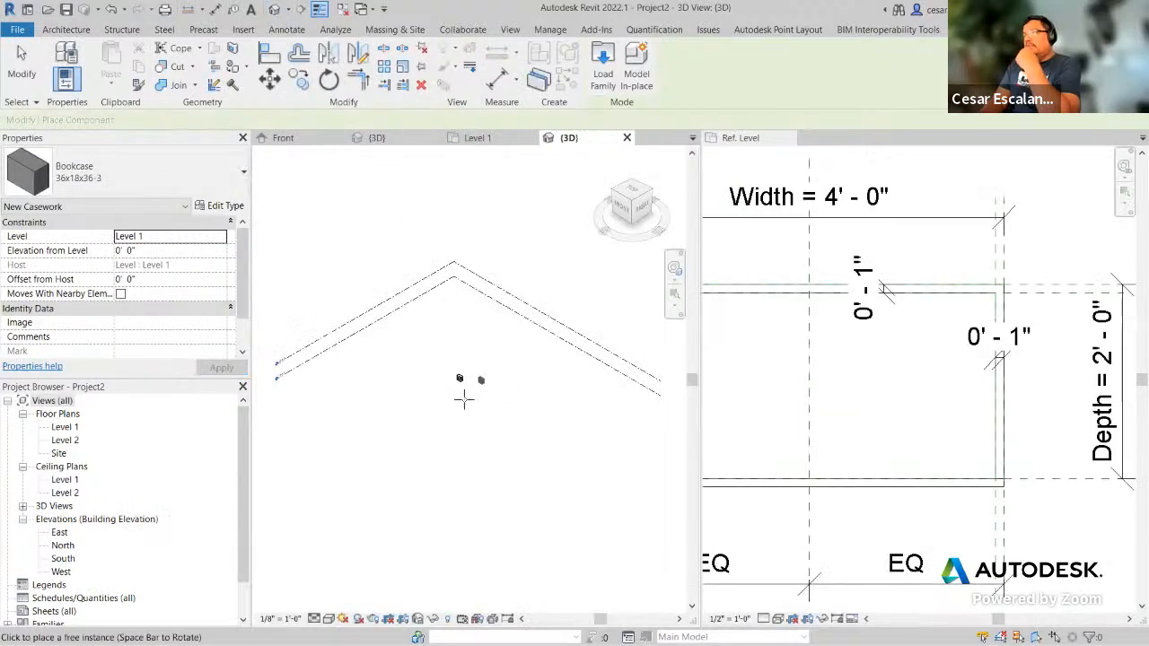
scroll(467, 386, "down", 5)
scroll(494, 363, "up", 2)
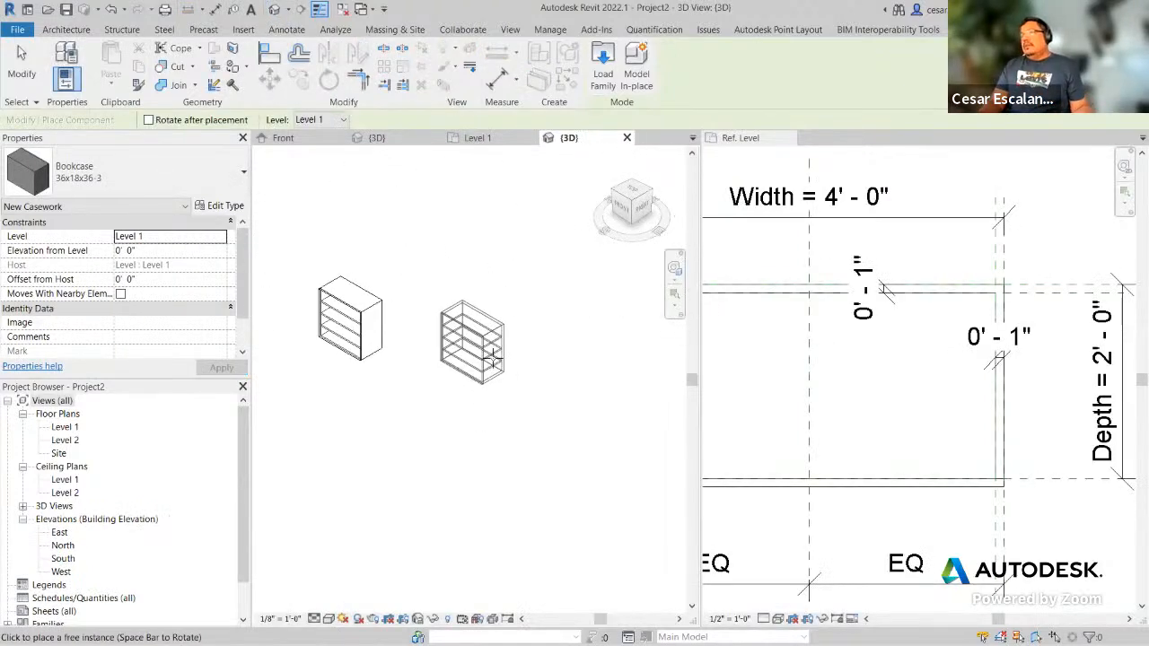
left_click(493, 360)
left_click(488, 462)
key("Escape")
key("Escape")
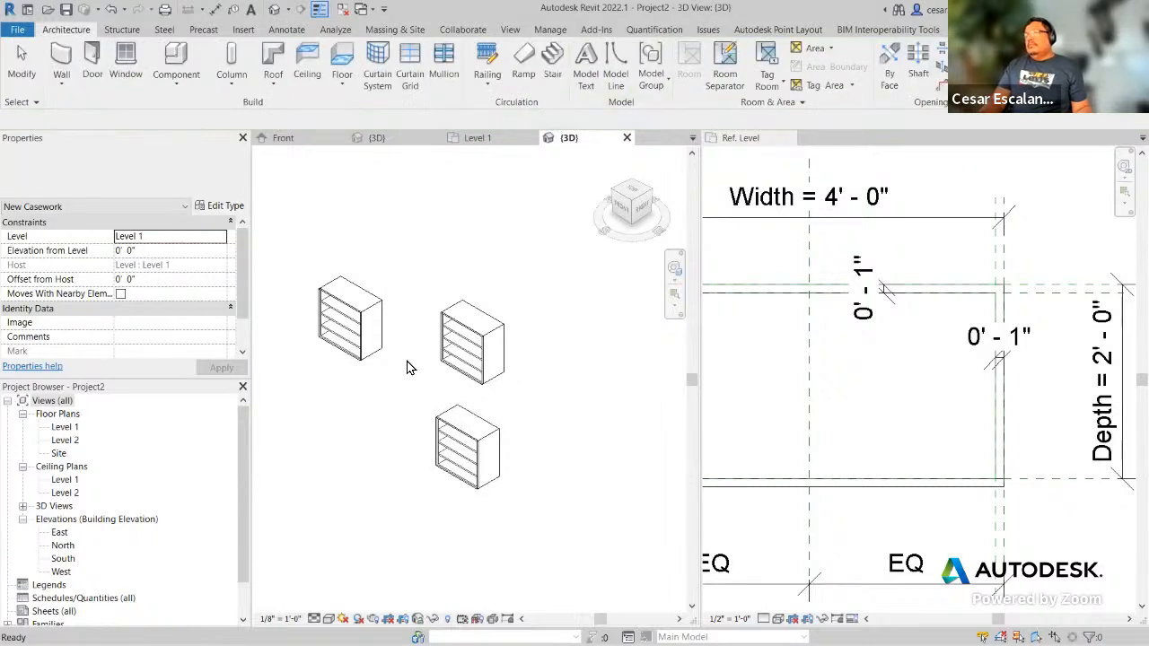
Step: Set the project 3D view's visual style to Shaded
scroll(405, 366, "up", 2)
left_click(330, 619)
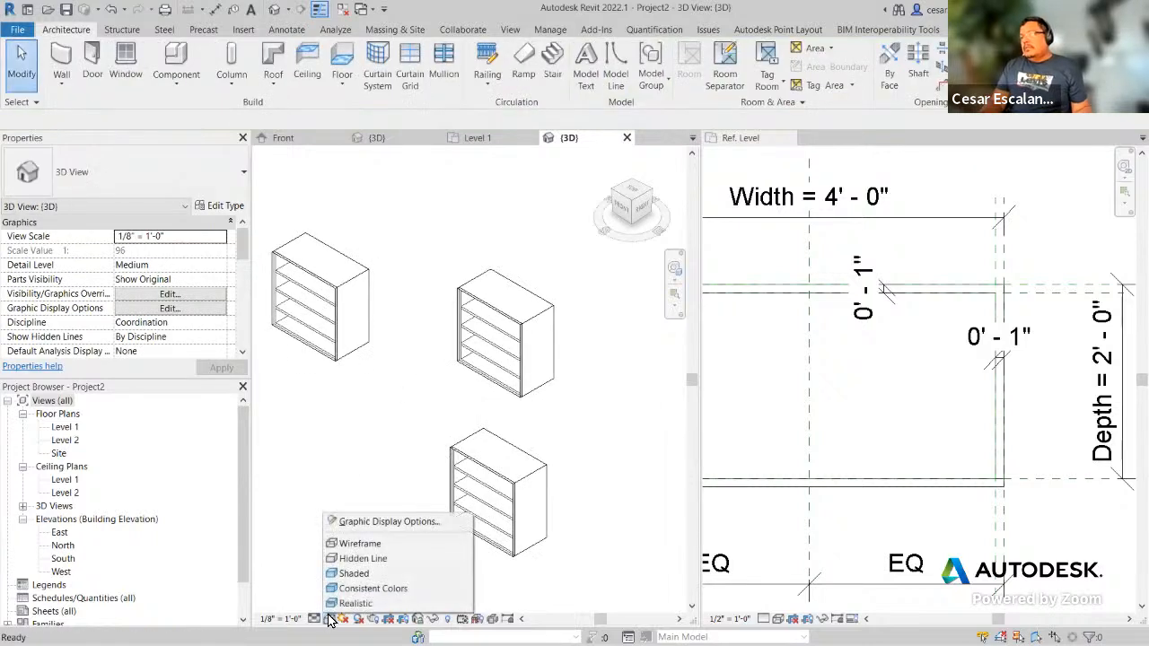
left_click(354, 573)
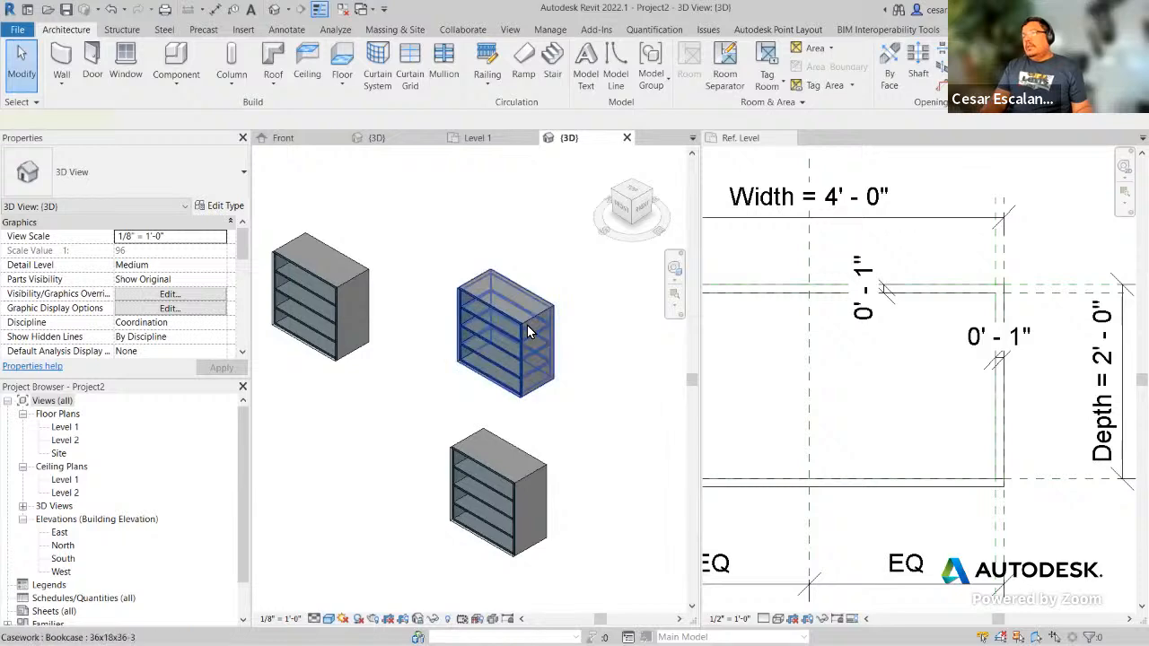
Step: Change the second bookcase, the one beside the first, to type 48x24x36-3
left_click(539, 364)
left_click(135, 179)
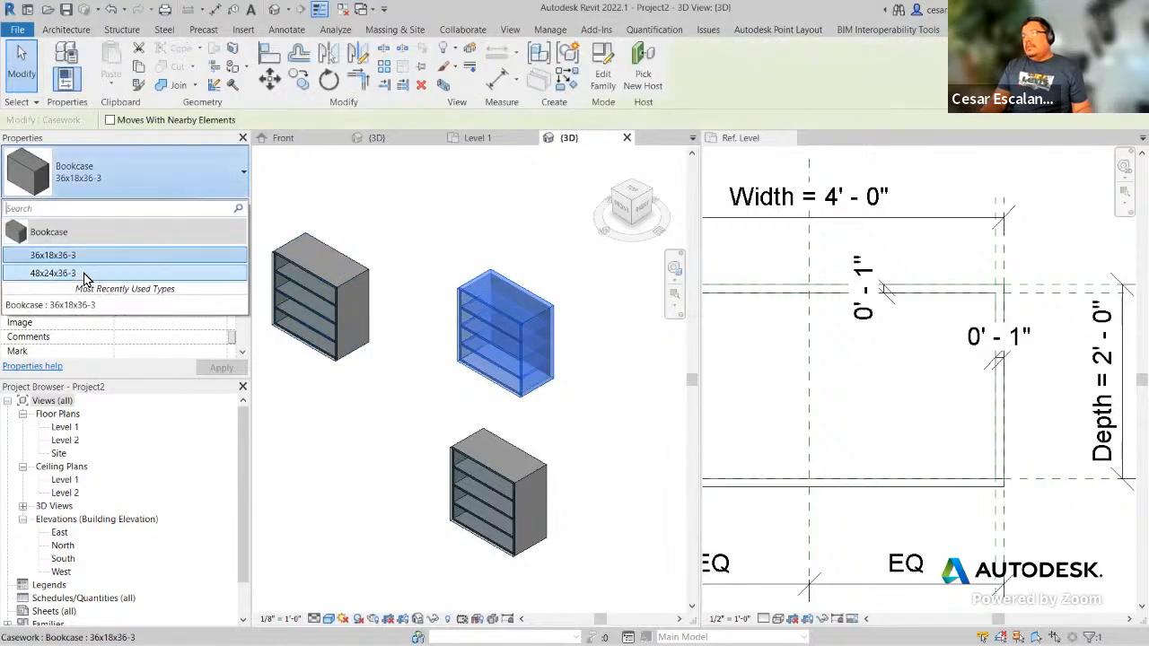
left_click(85, 273)
left_click(311, 418)
Step: Duplicate the type of the frontmost bookcase under the name 60x18x72-3 2
left_click(525, 485)
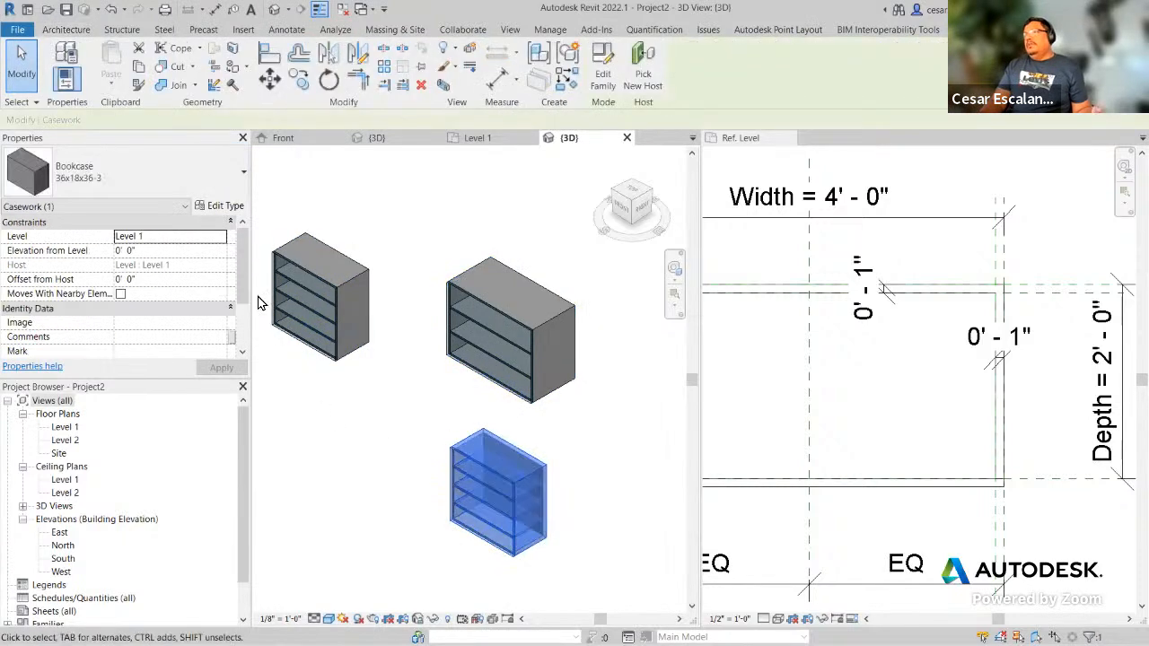
left_click(225, 206)
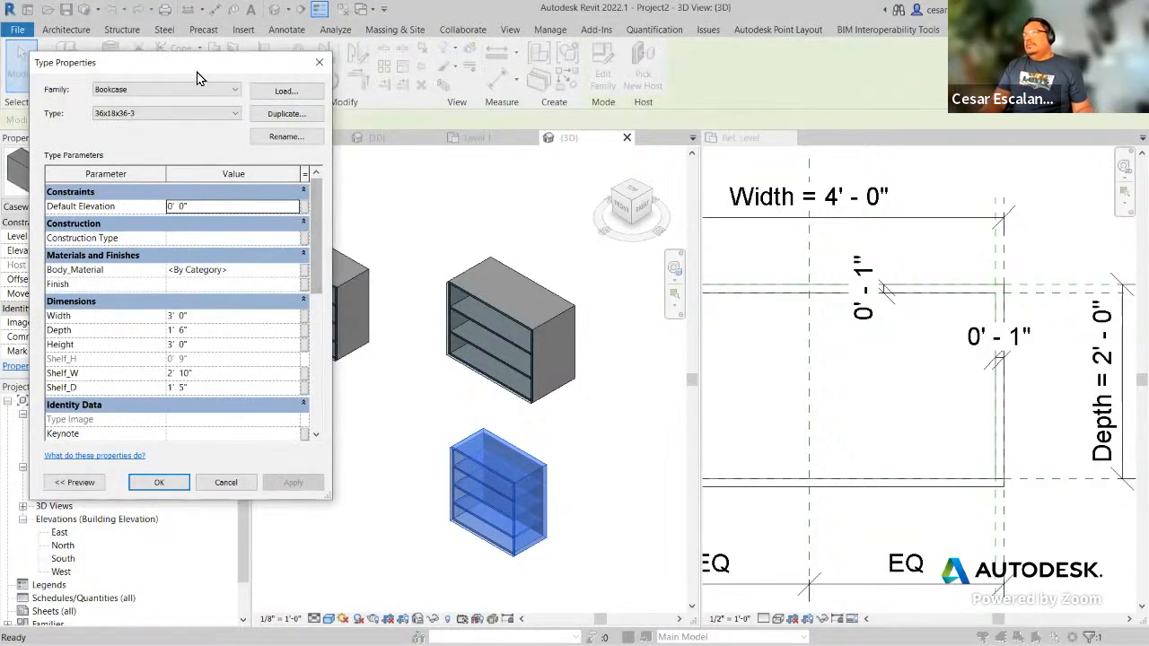
left_click_drag(197, 67, 849, 84)
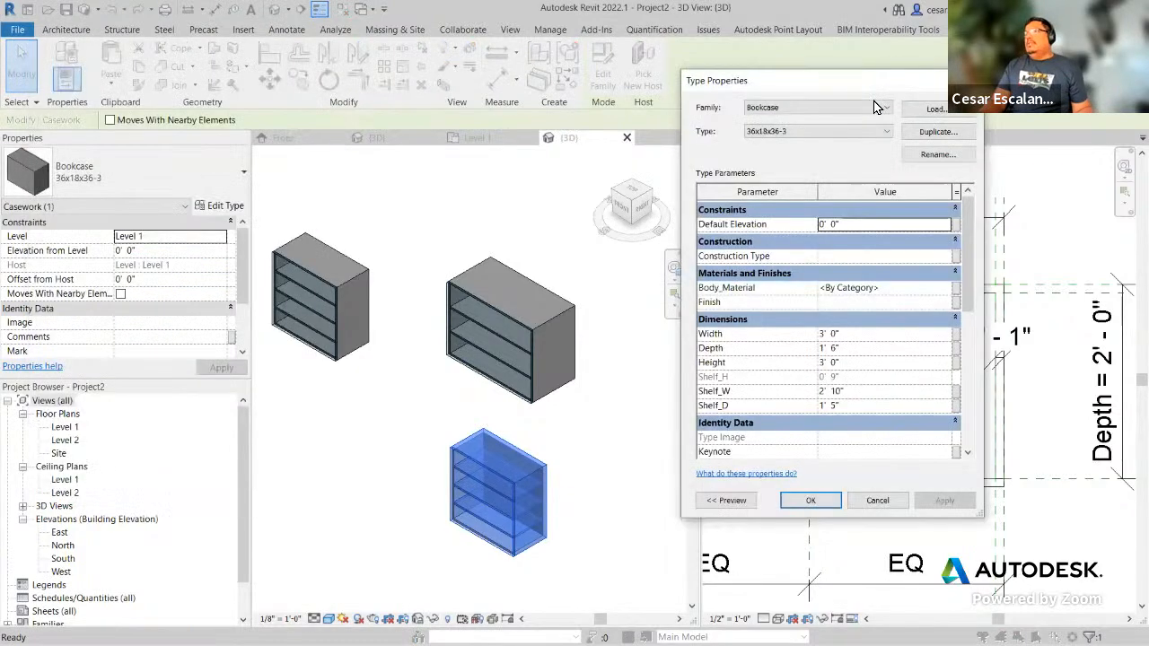
left_click(938, 132)
left_click_drag(882, 504, 838, 290)
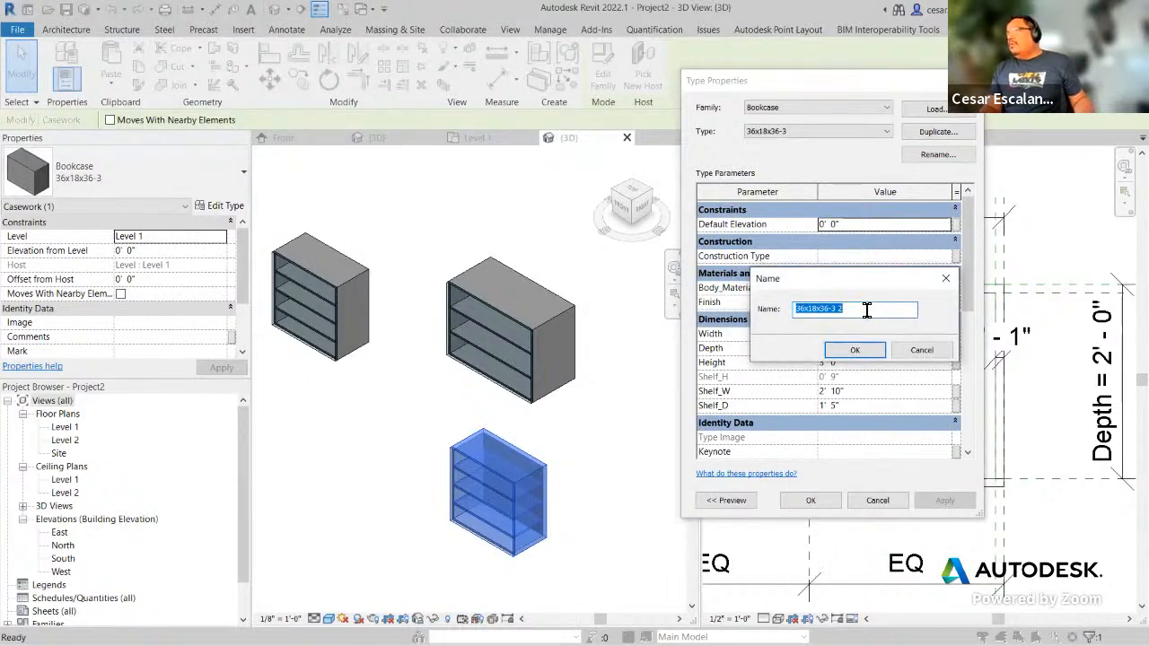
left_click_drag(814, 309, 769, 316)
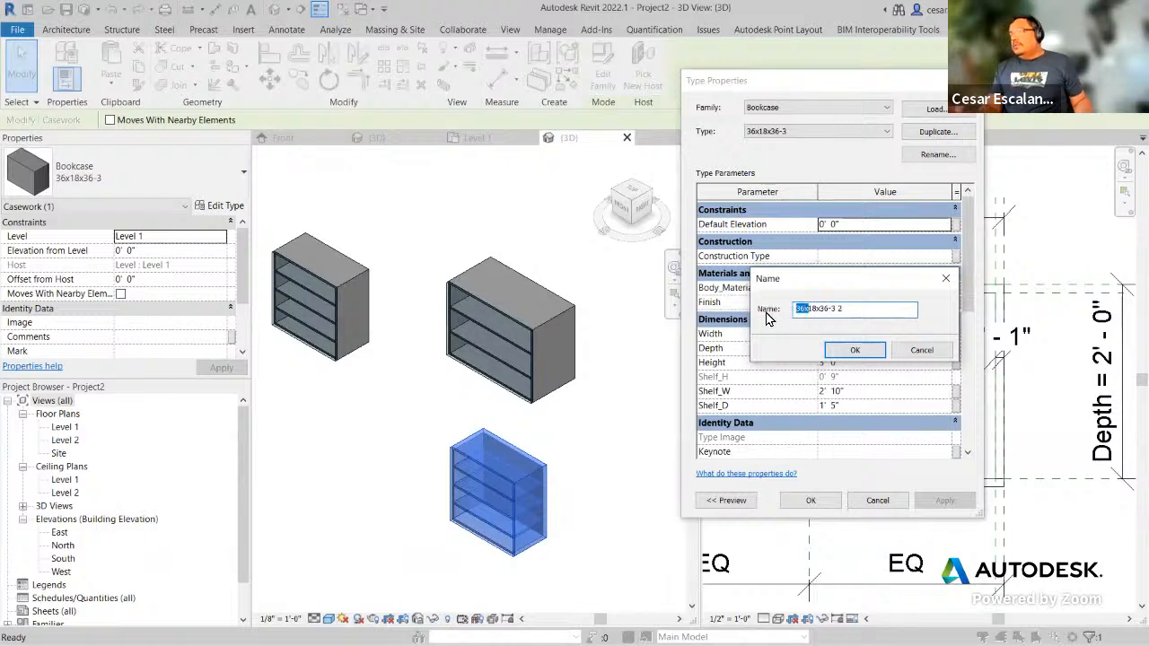
type("60x")
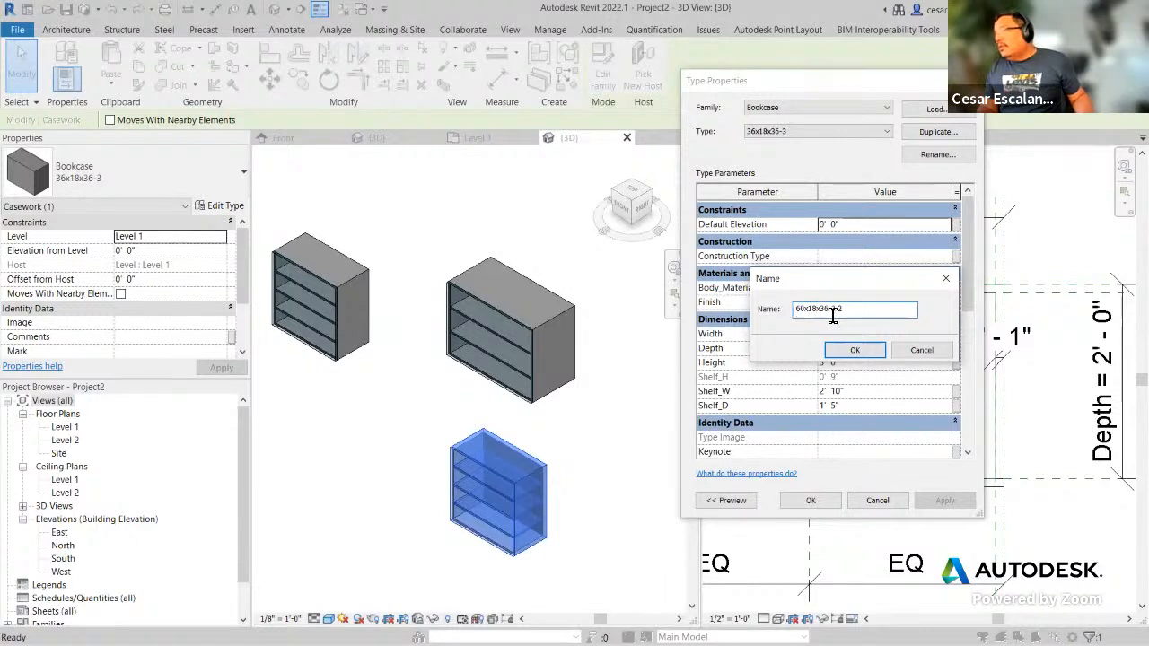
left_click_drag(831, 313, 822, 315)
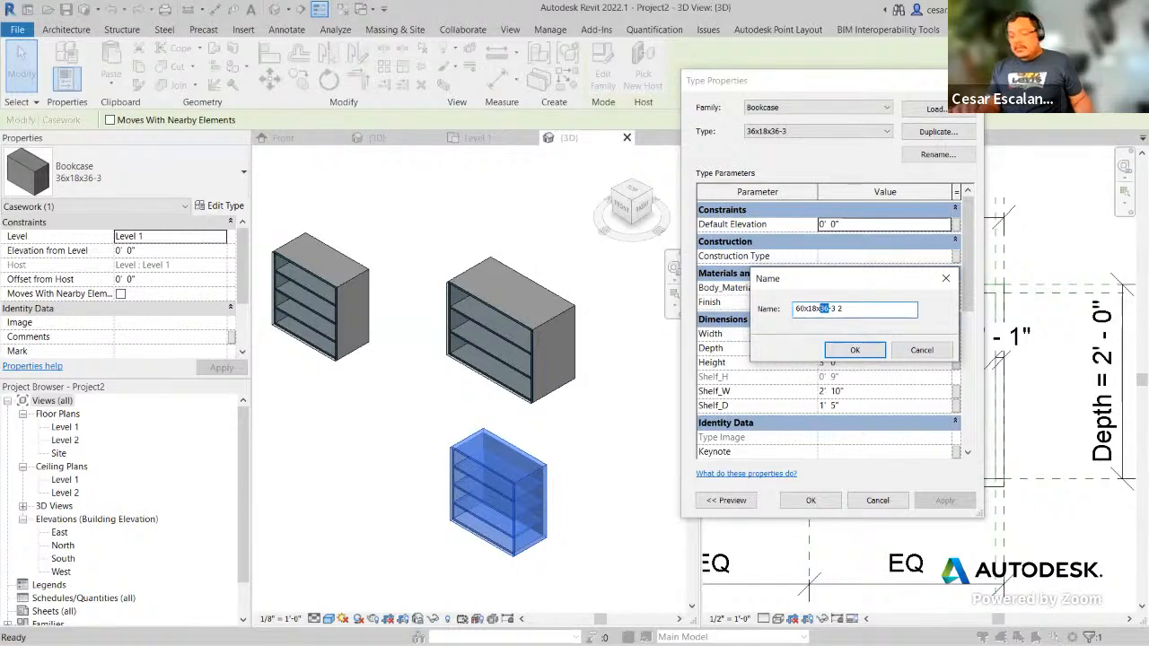
type("72")
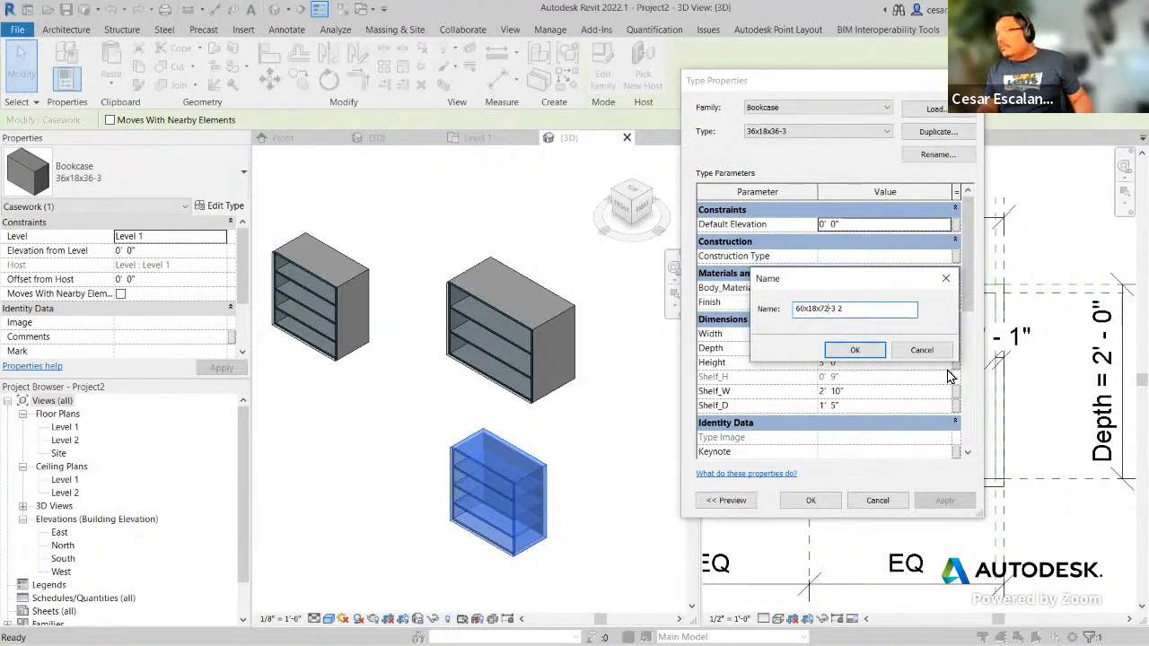
left_click(853, 350)
Step: For type 60x18x72-3 2, set Width to 5' and Height to 6', then apply and close the type properties
left_click(862, 334)
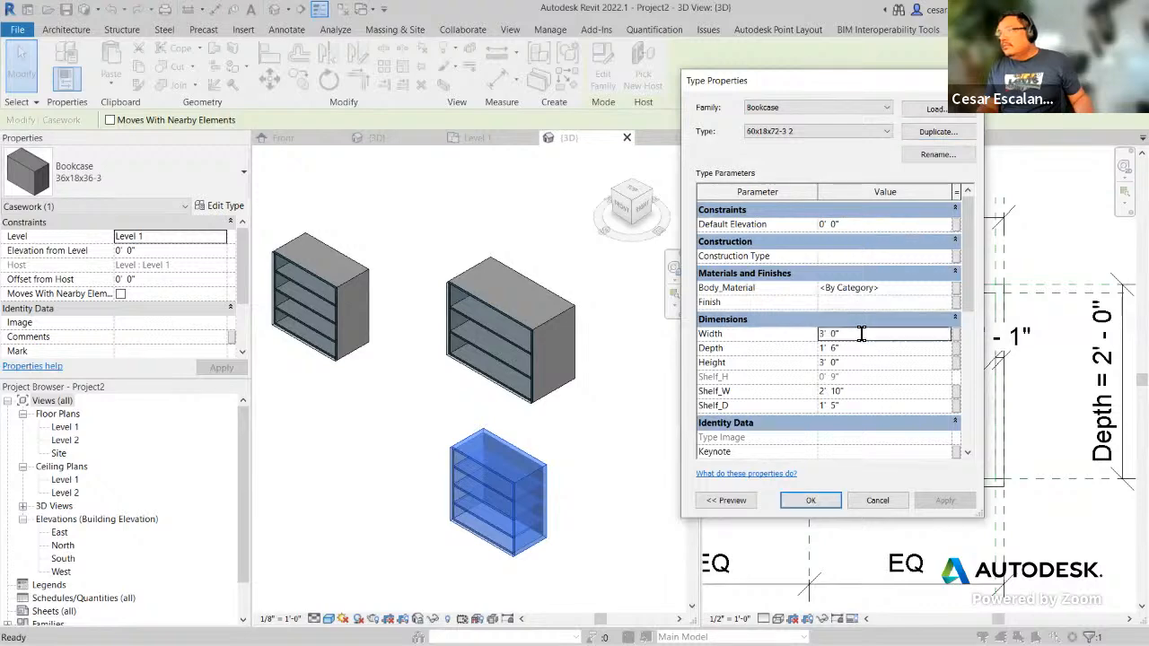
double_click(862, 334)
type("5")
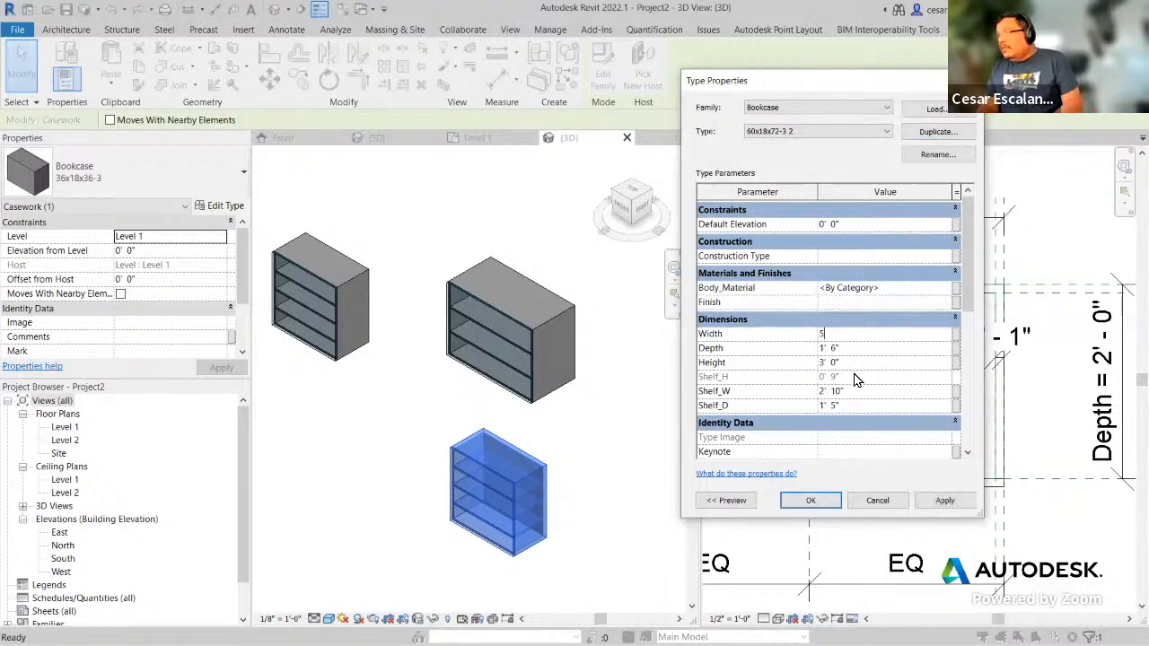
double_click(853, 363)
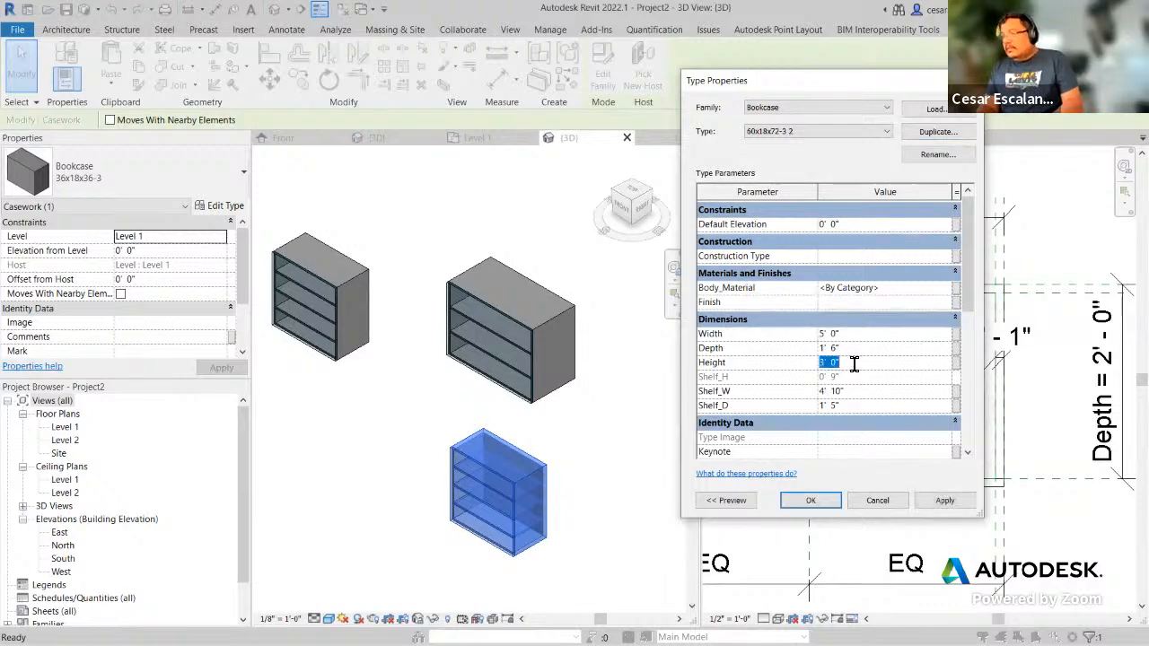
type("6")
double_click(862, 349)
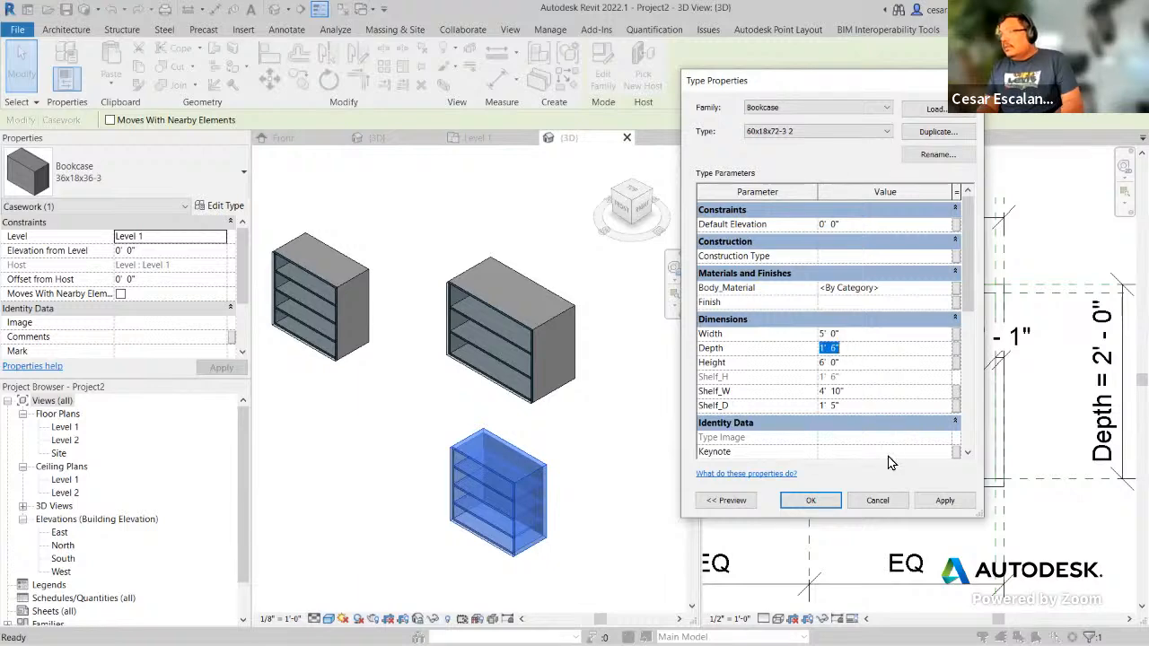
left_click(946, 501)
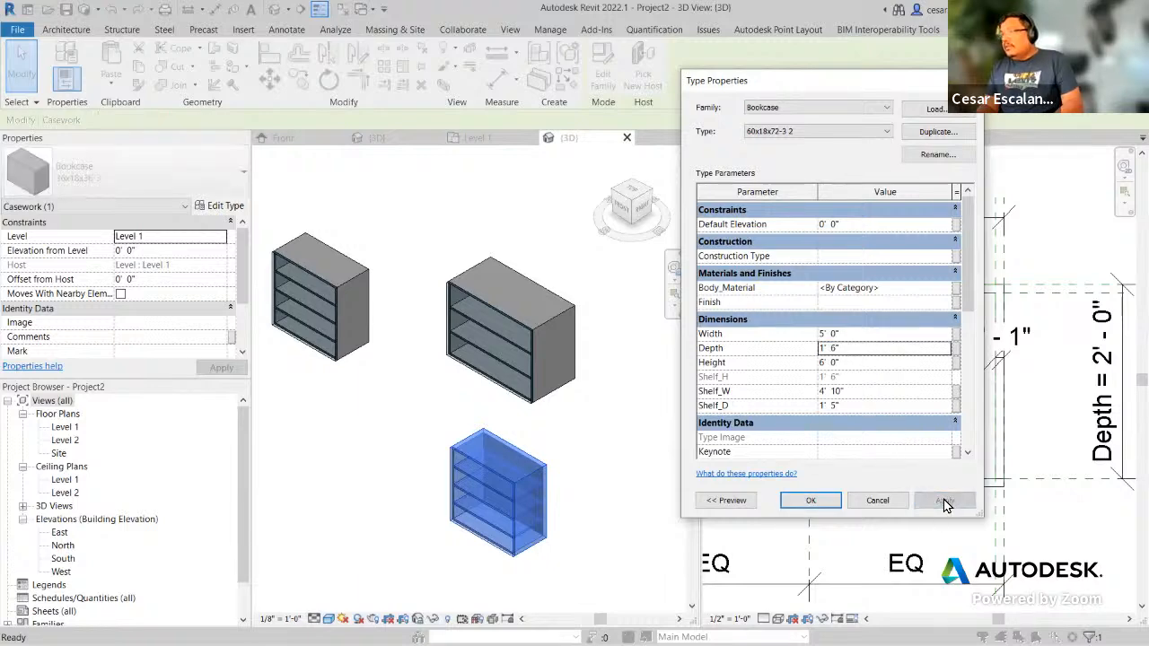
left_click(811, 500)
left_click(610, 485)
scroll(611, 485, "down", 1)
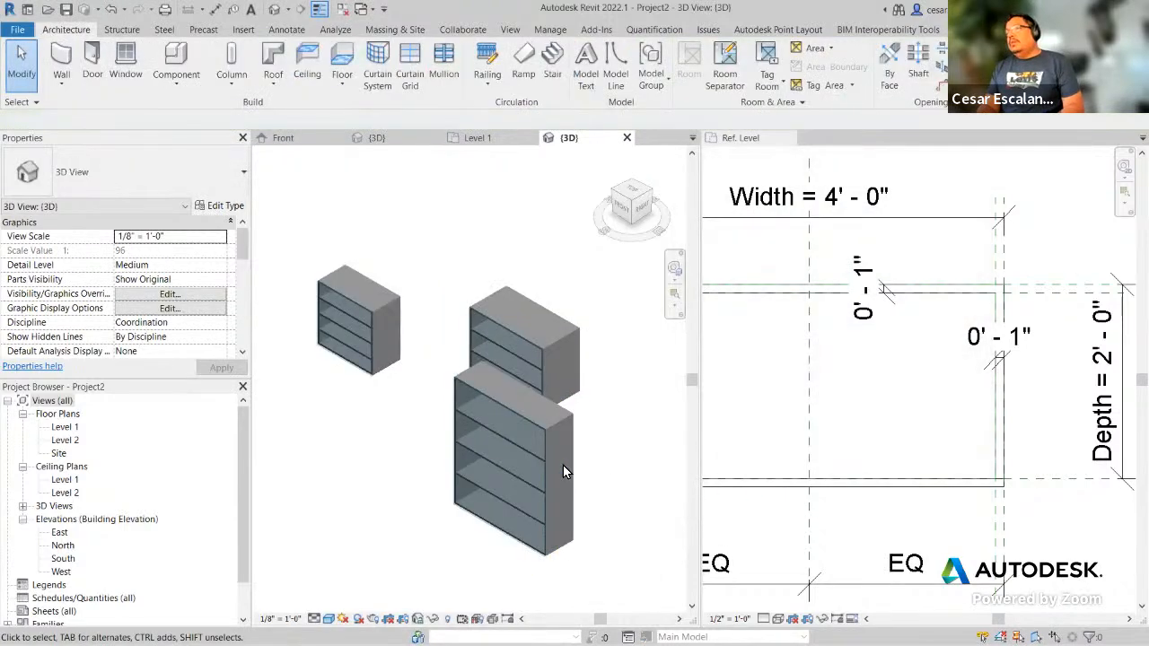
Step: Move the tall 60x18x72-3 2 bookcase clear of the 48x24x36-3 bookcase behind it
left_click(561, 453)
left_click_drag(558, 447, 440, 469)
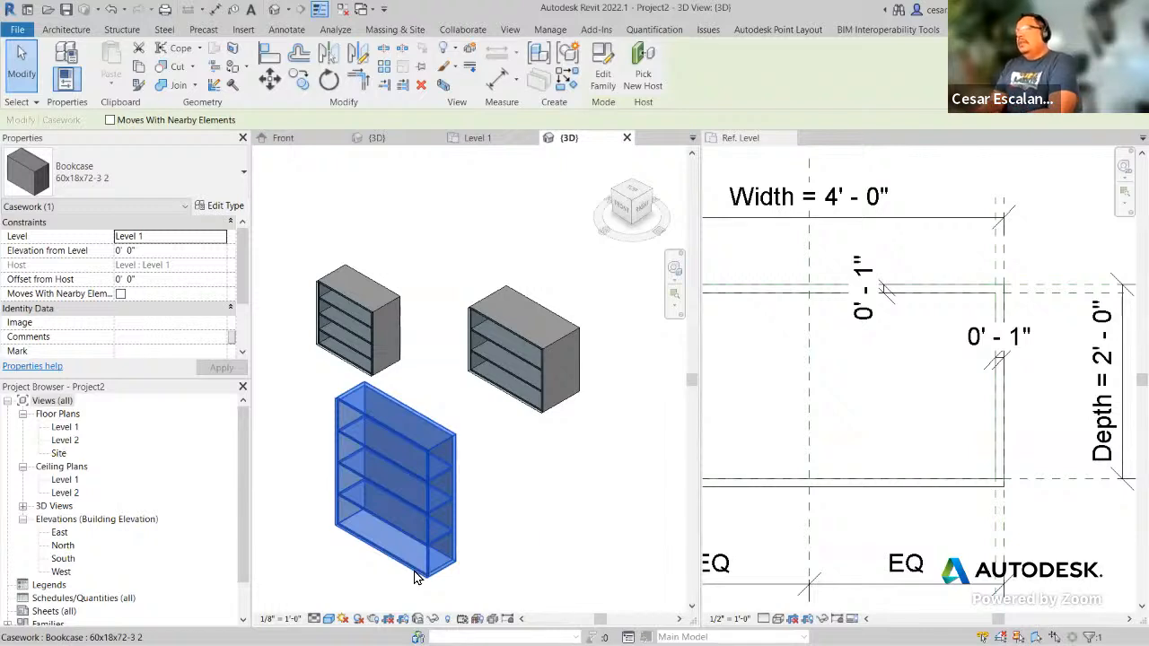
left_click(552, 470)
scroll(552, 476, "up", 2)
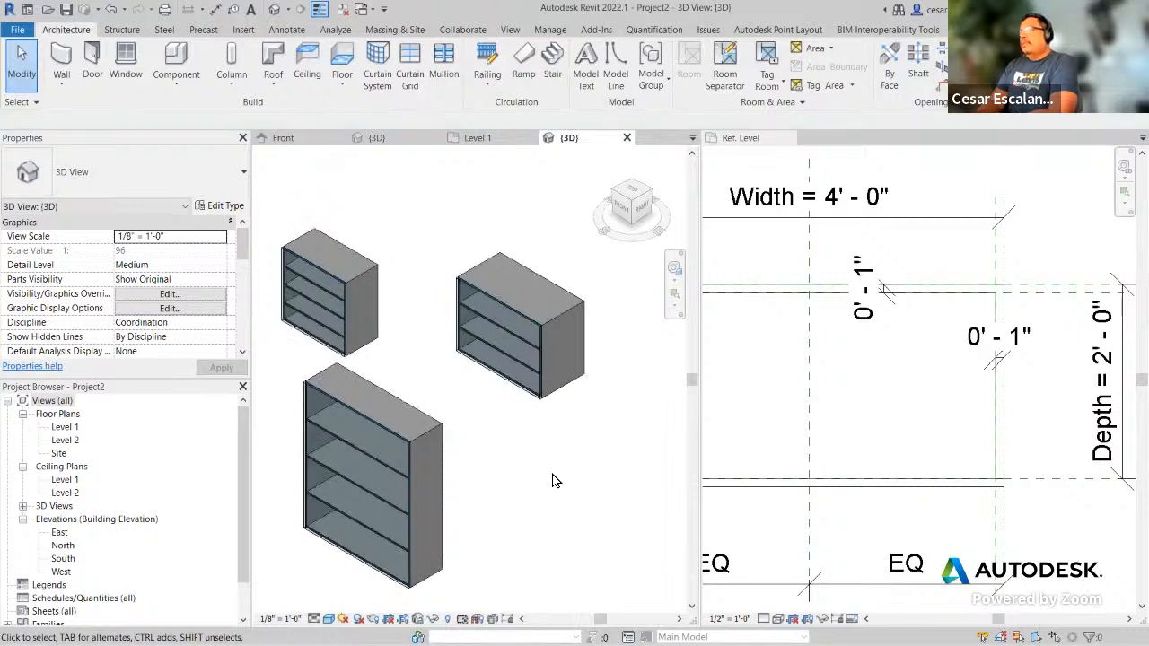
Step: Set Body_Material of bookcase type 48x24x36-3 to Sash, then apply and close the type properties
left_click(549, 305)
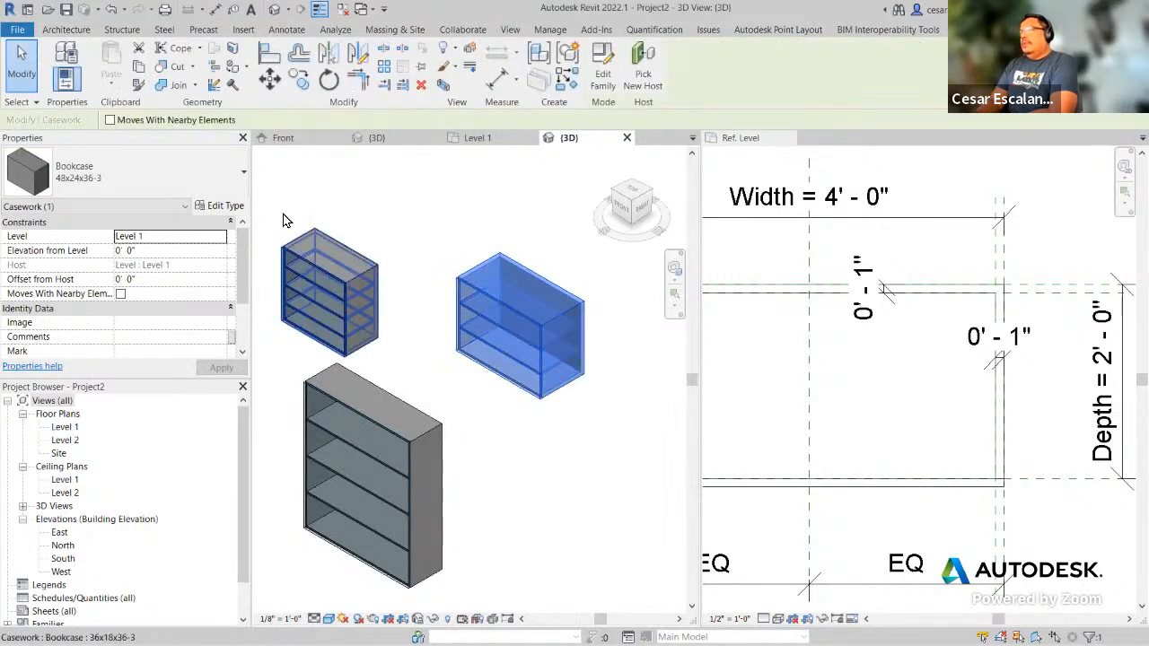
left_click(219, 209)
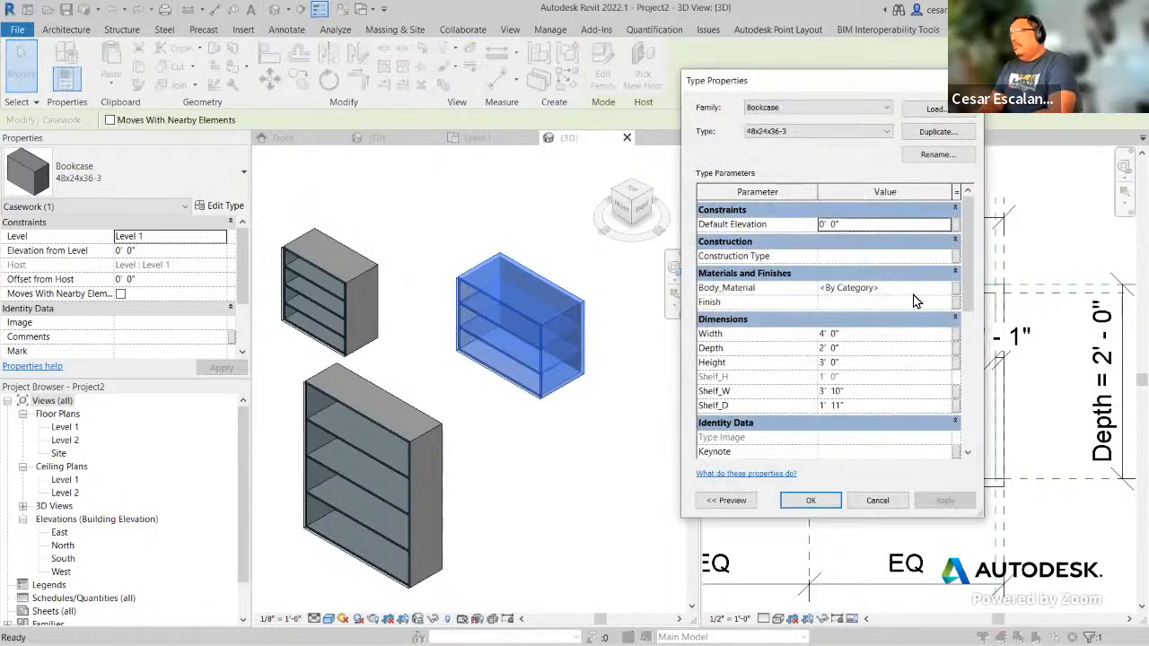
left_click(921, 289)
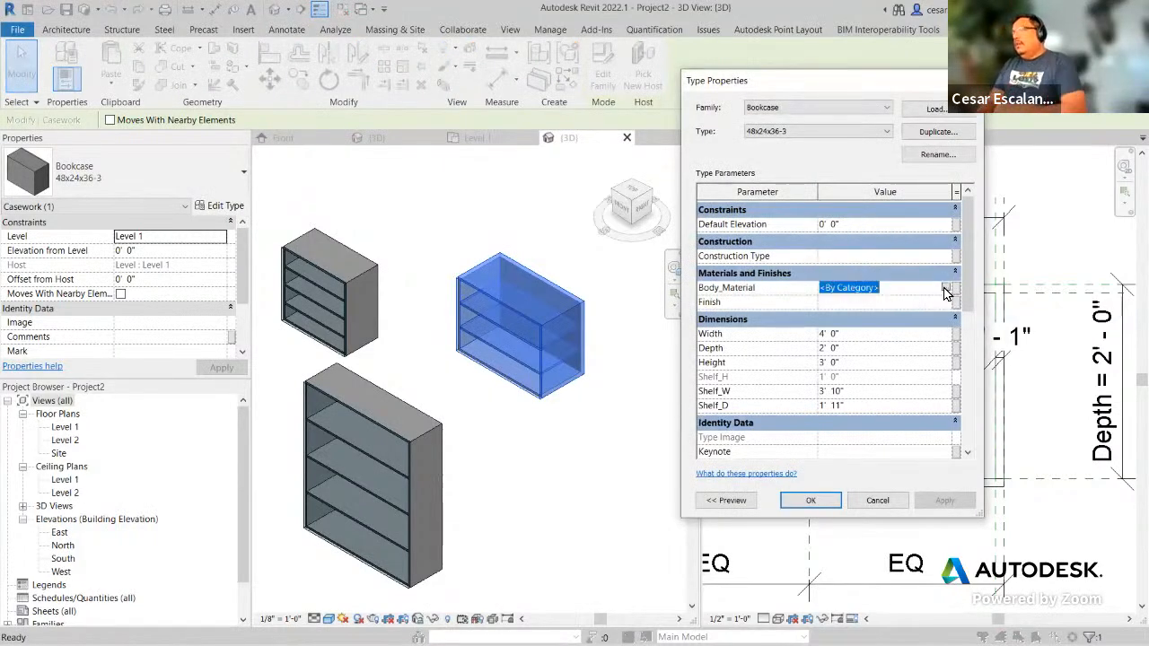
left_click(946, 290)
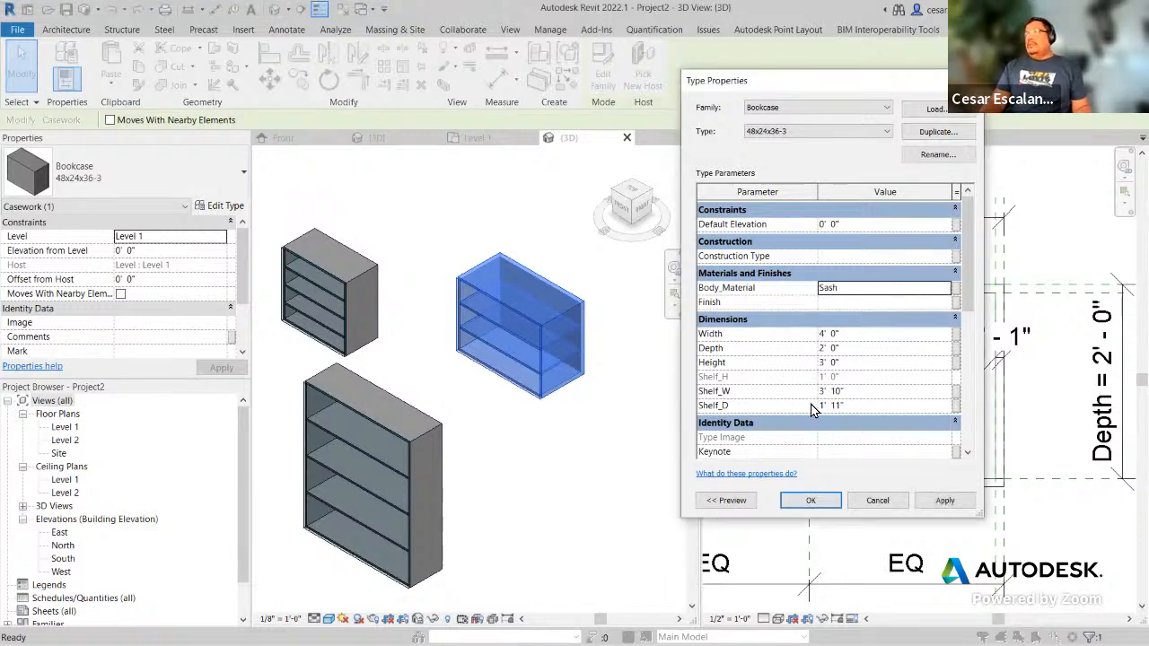
left_click(945, 500)
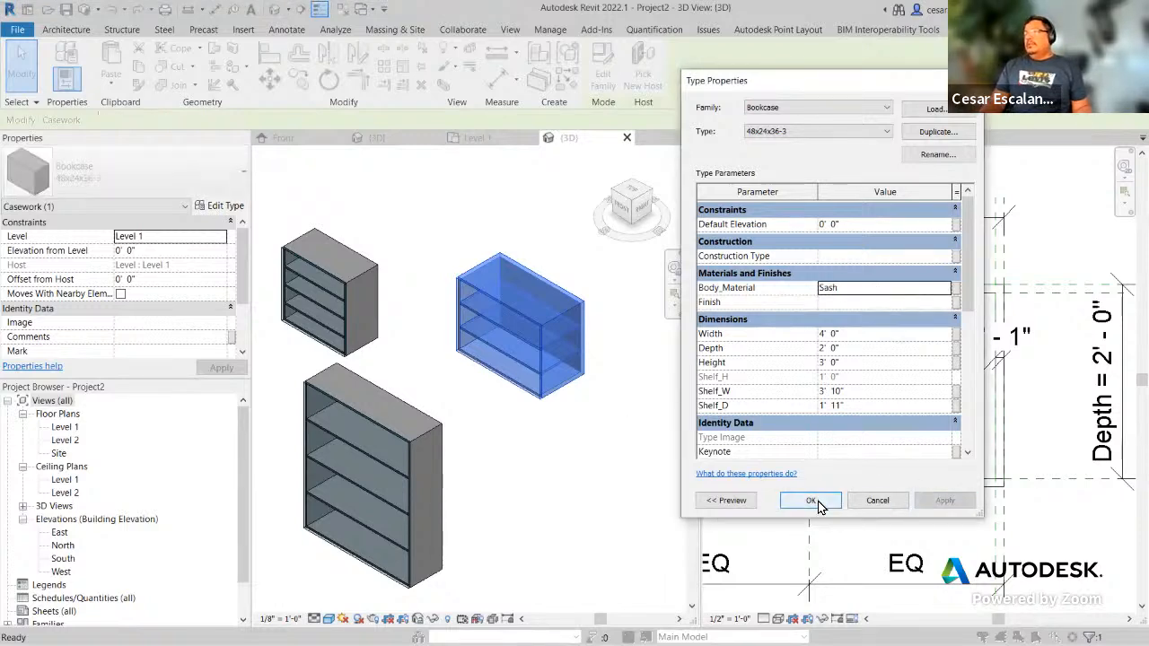
left_click(811, 501)
left_click(580, 479)
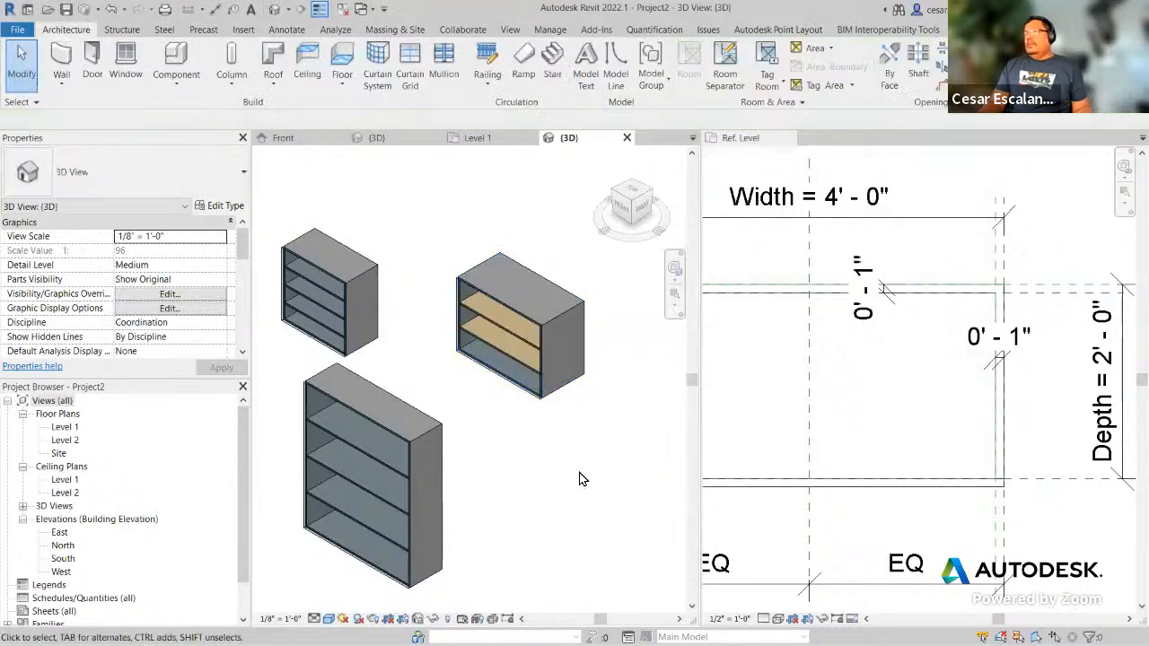
Step: Examine the 48x24x36-3 bookcase up close from several angles to check which of its parts take the Sash material
scroll(547, 417, "up", 3)
middle_click_drag(530, 390, 474, 353, "shift")
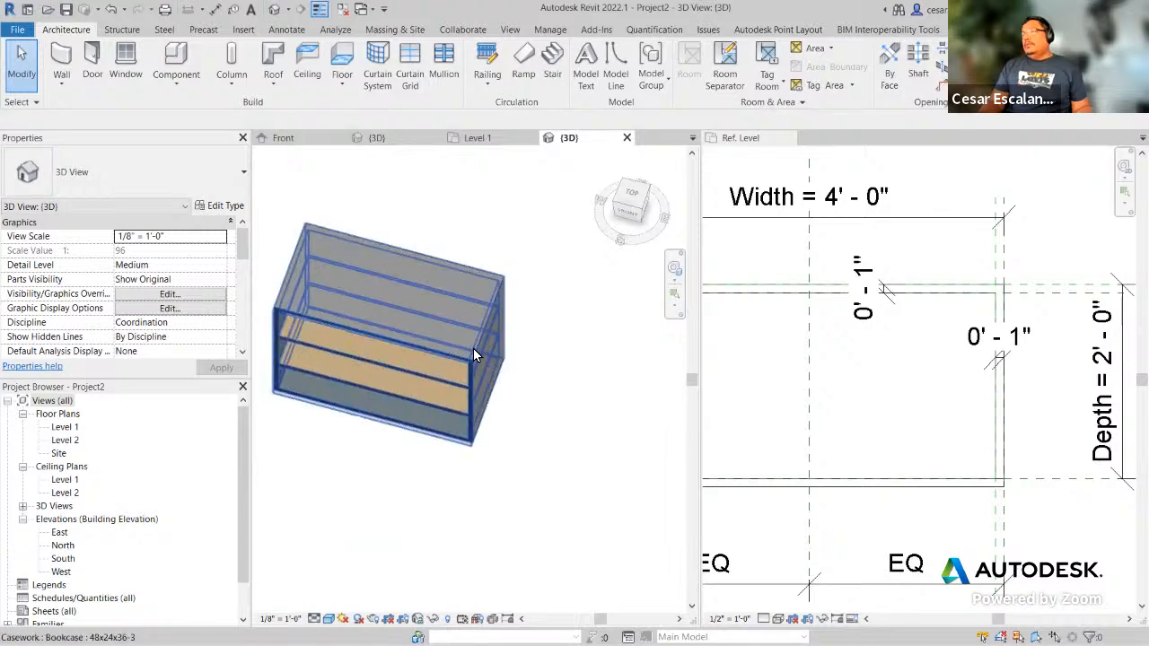
scroll(494, 330, "up", 5)
scroll(547, 358, "down", 4)
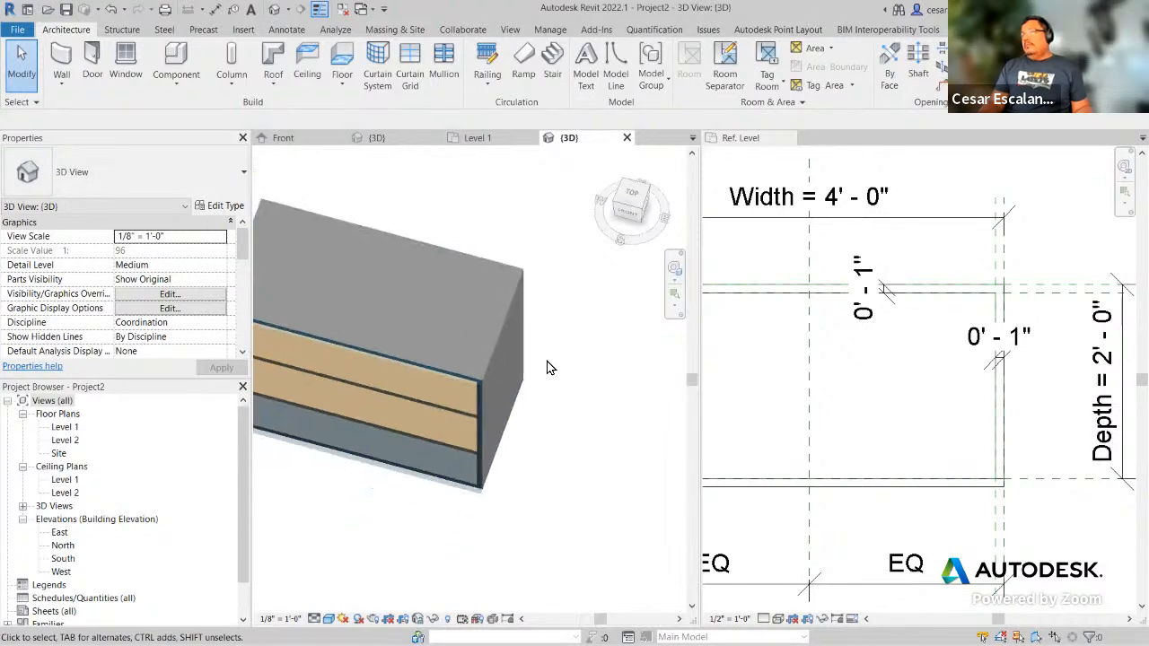
left_click(490, 364)
middle_click_drag(512, 449, 598, 513, "shift")
left_click(558, 515)
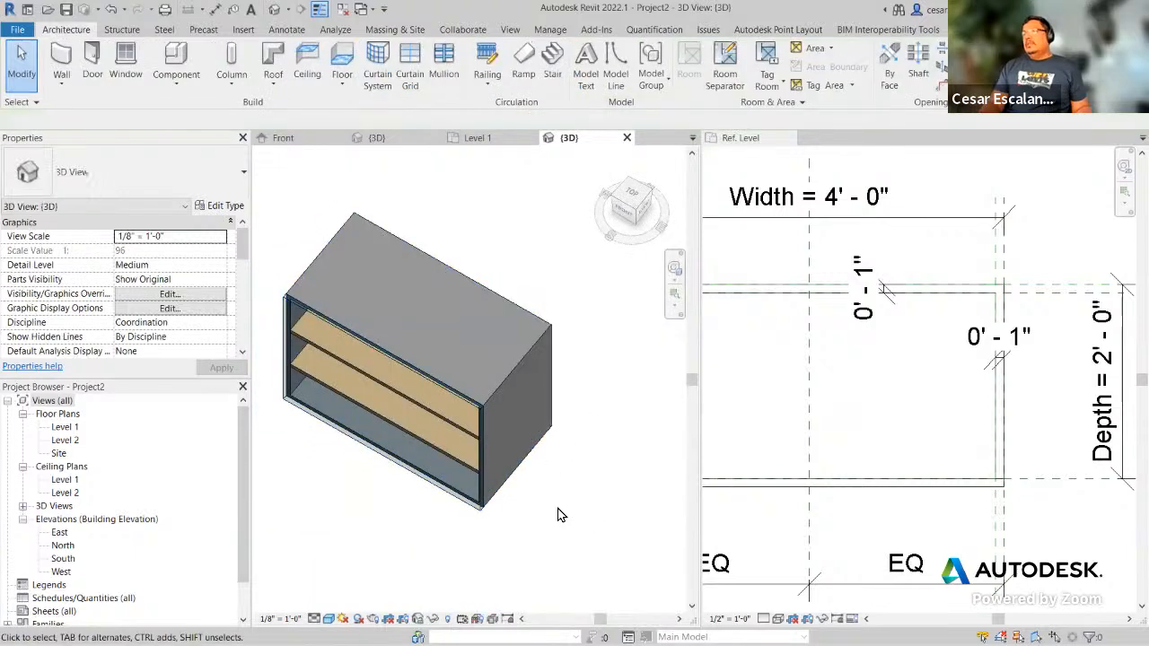
scroll(527, 518, "down", 3)
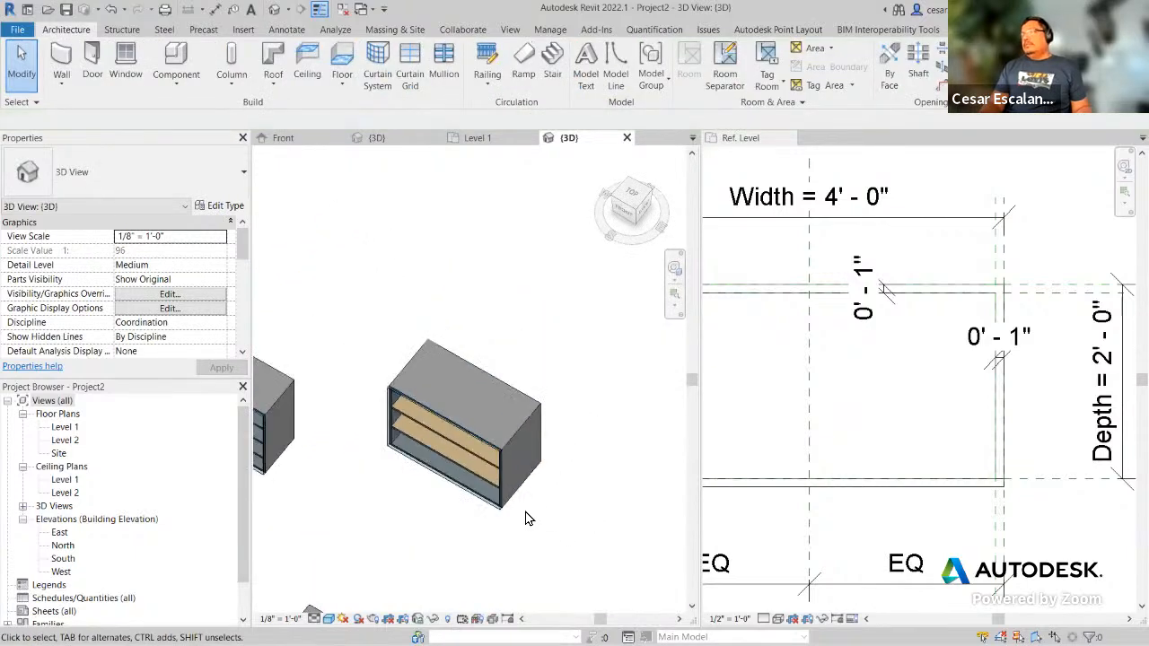
middle_click_drag(527, 518, 488, 534, "shift")
scroll(488, 541, "up", 5)
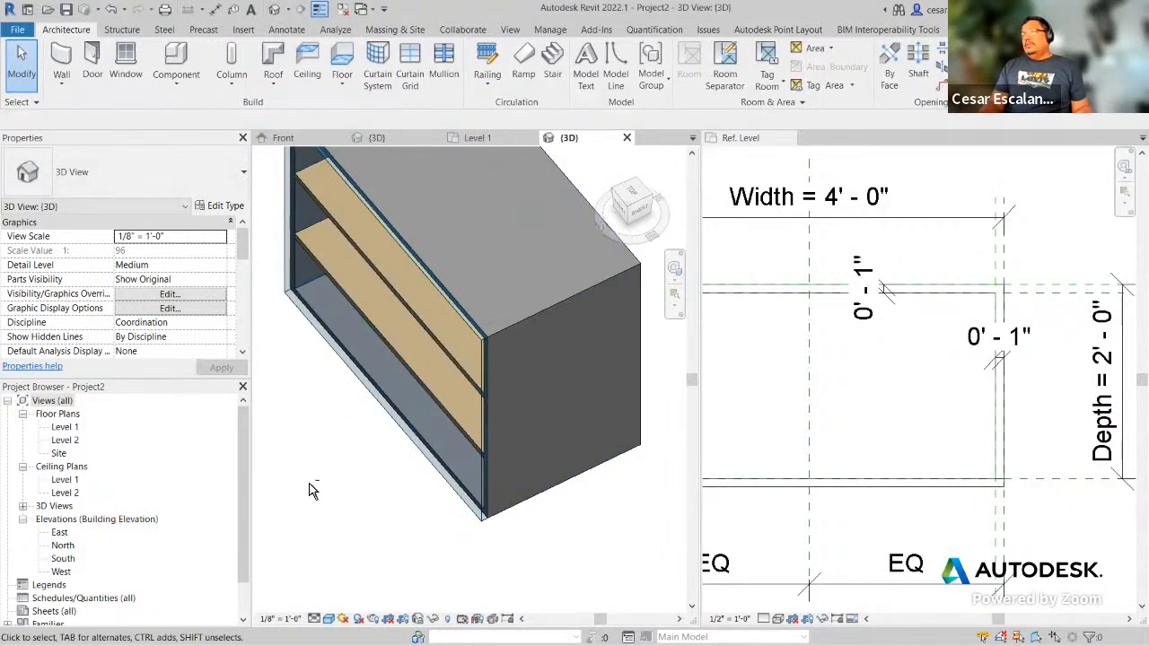
middle_click_drag(313, 487, 367, 467, "shift")
scroll(367, 465, "down", 2)
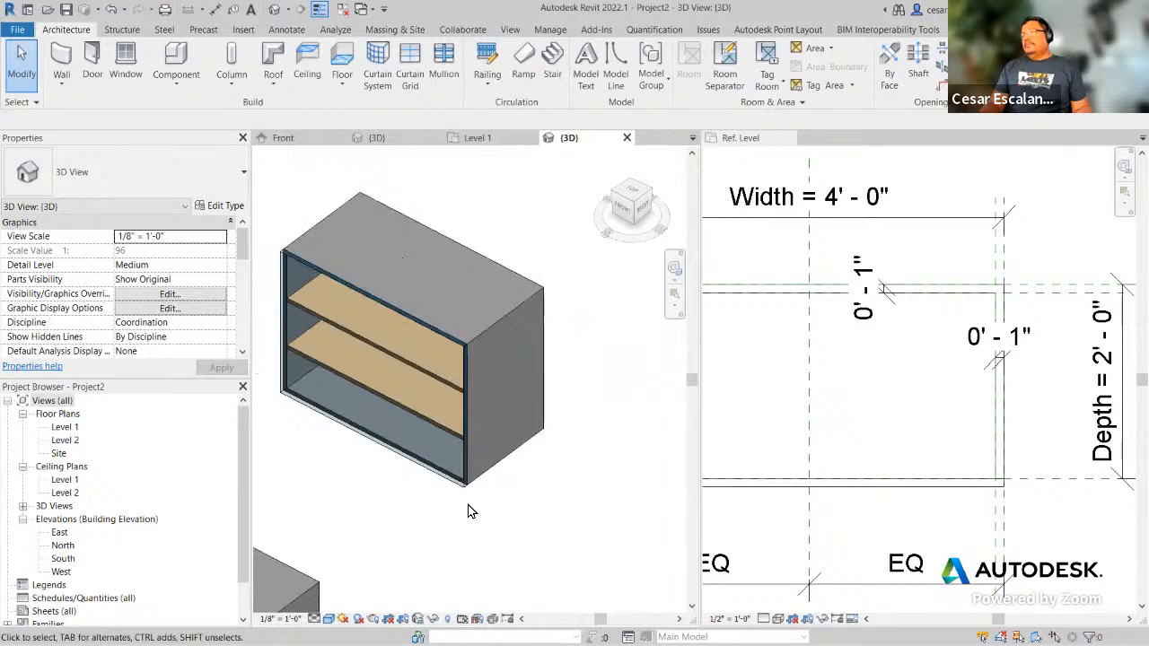
scroll(796, 404, "down", 3)
Step: Switch to the Bookcase.rfa family and bring up its 3D view
left_click(794, 432)
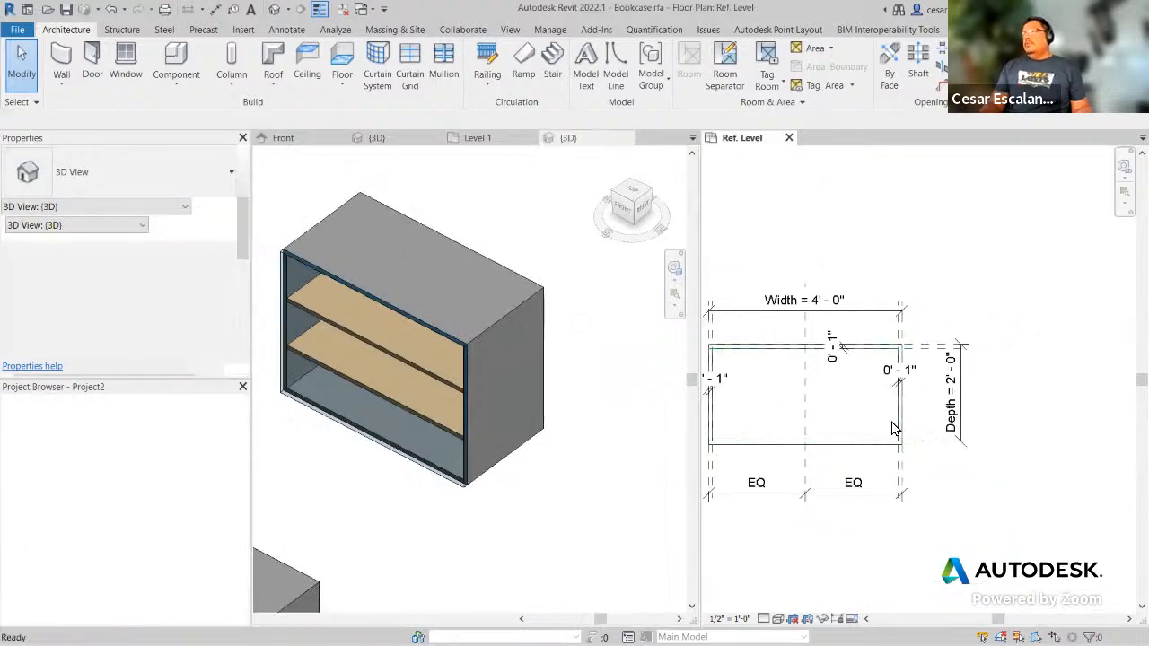
scroll(868, 460, "down", 2)
left_click(738, 536)
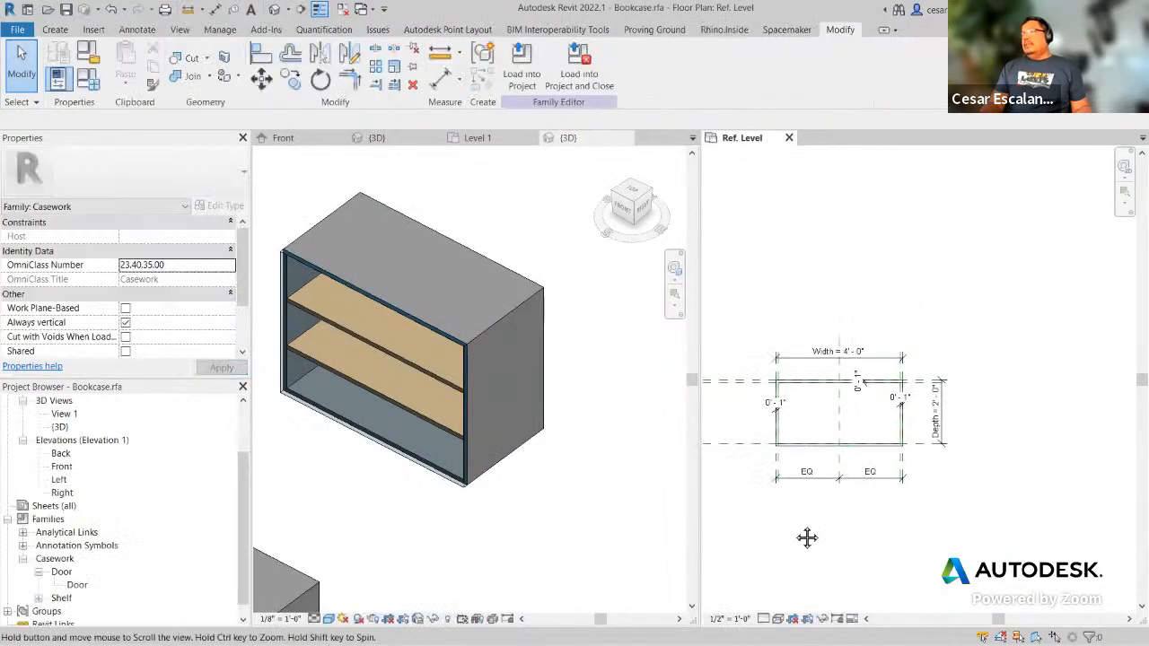
scroll(829, 508, "up", 4)
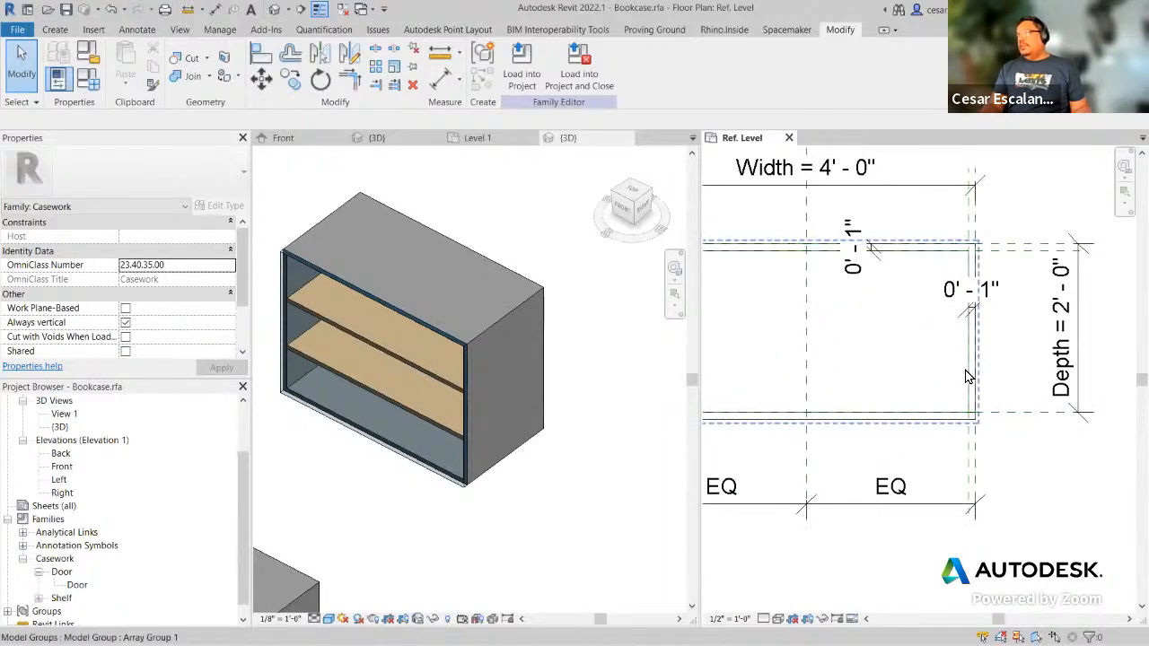
scroll(984, 376, "down", 2)
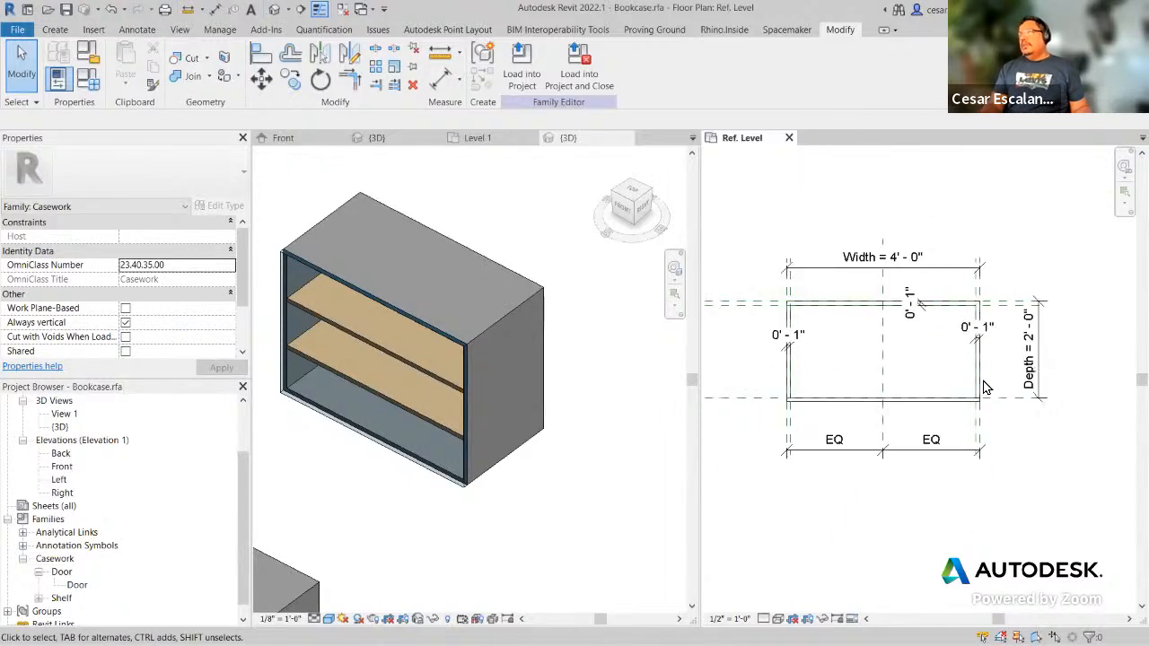
left_click(419, 140)
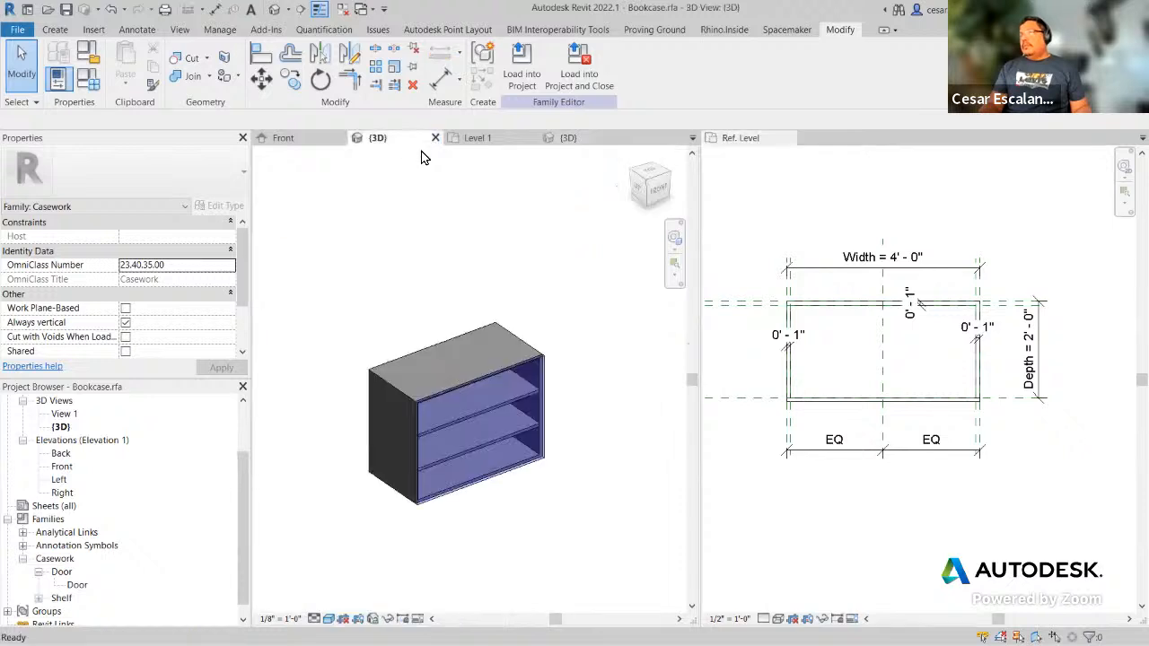
Step: Associate the Material property of the bookcase's body extrusion with the Body_Material family parameter
left_click(517, 347)
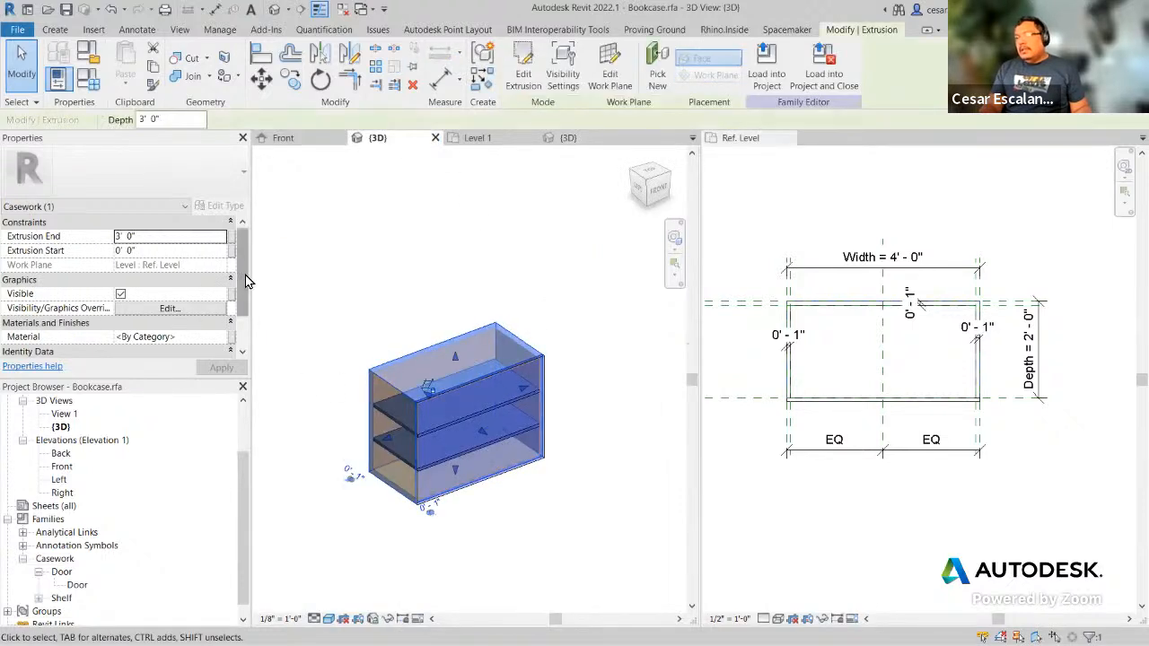
scroll(245, 298, "down", 1)
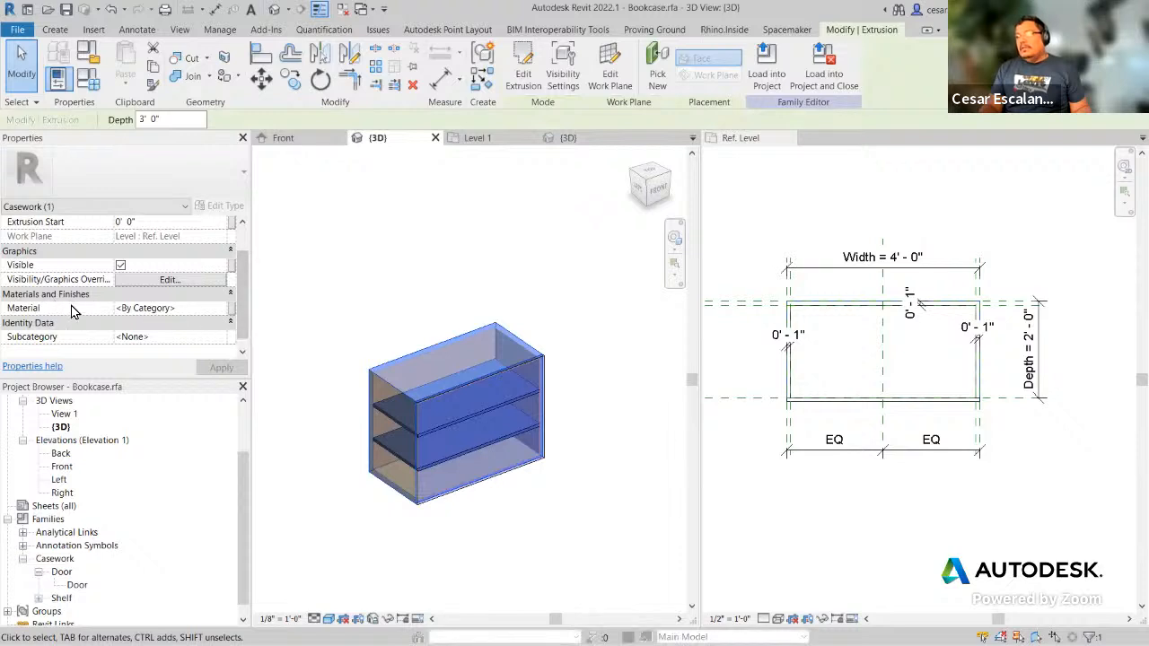
left_click(580, 407)
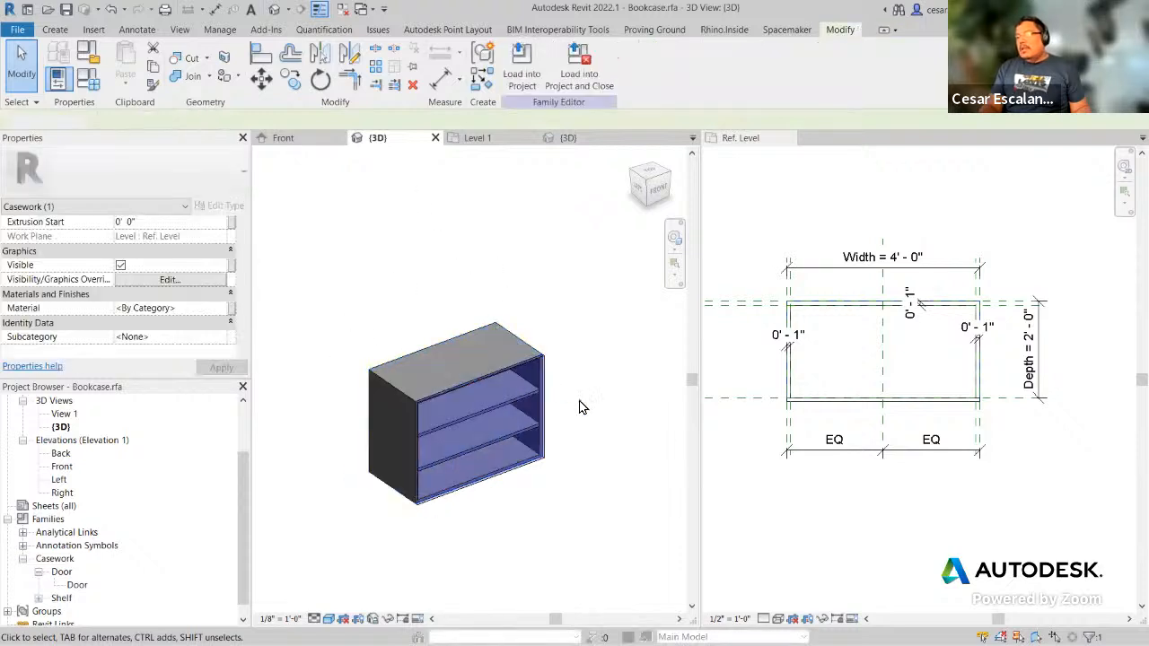
left_click(500, 340)
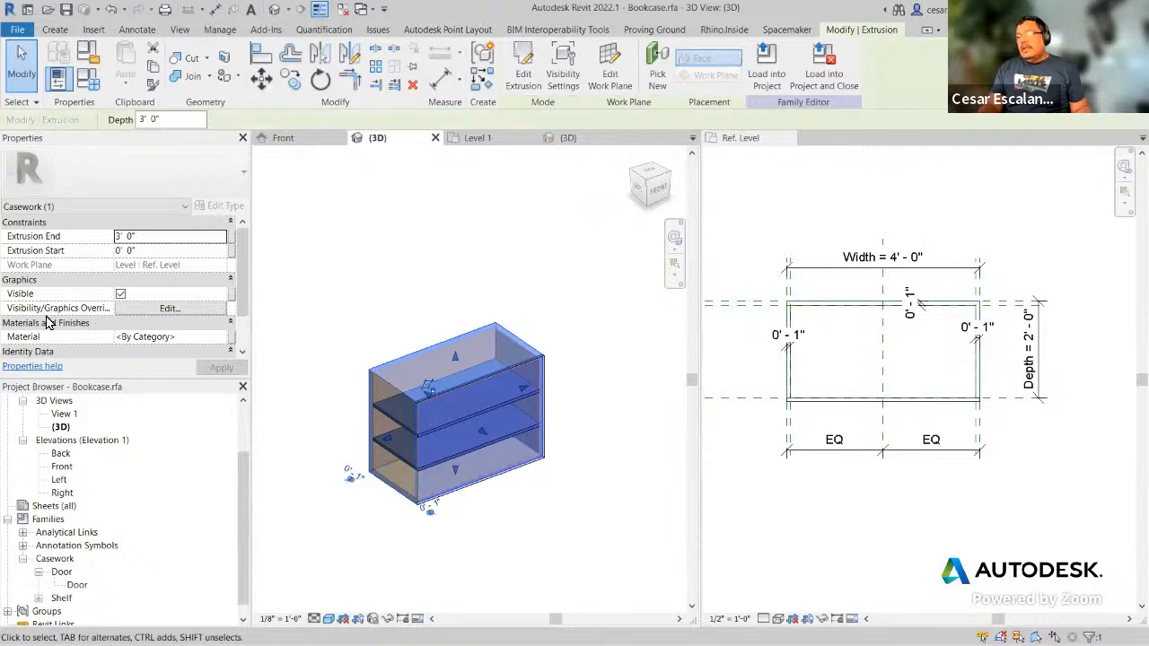
left_click(231, 344)
left_click(489, 279)
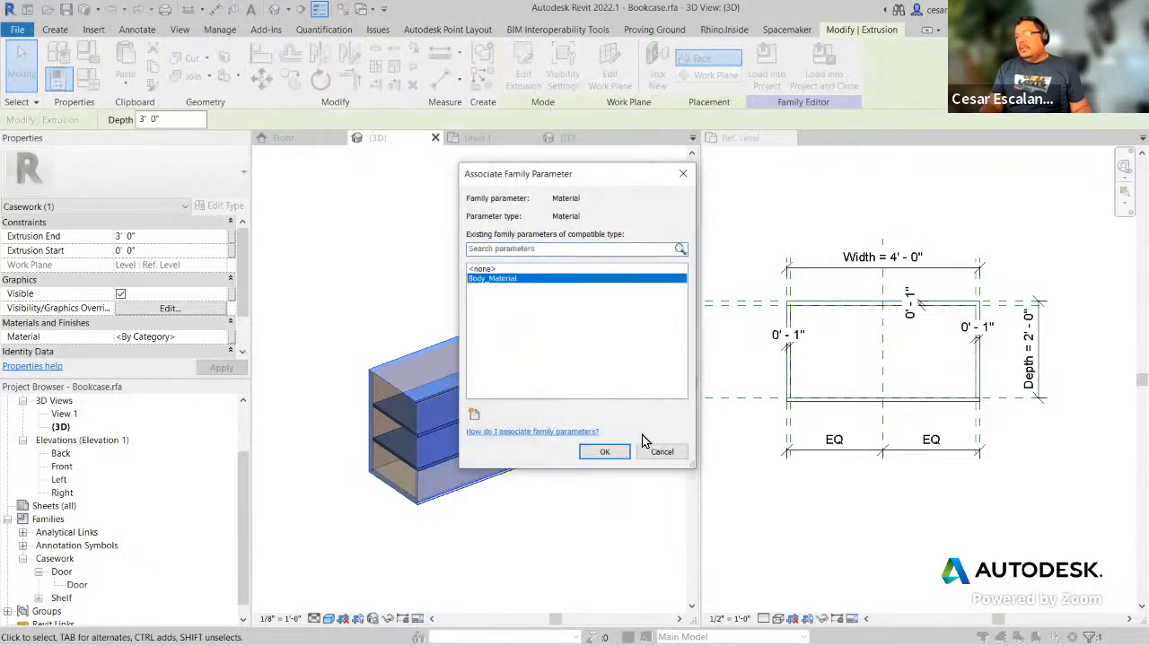
left_click(604, 452)
left_click(551, 524)
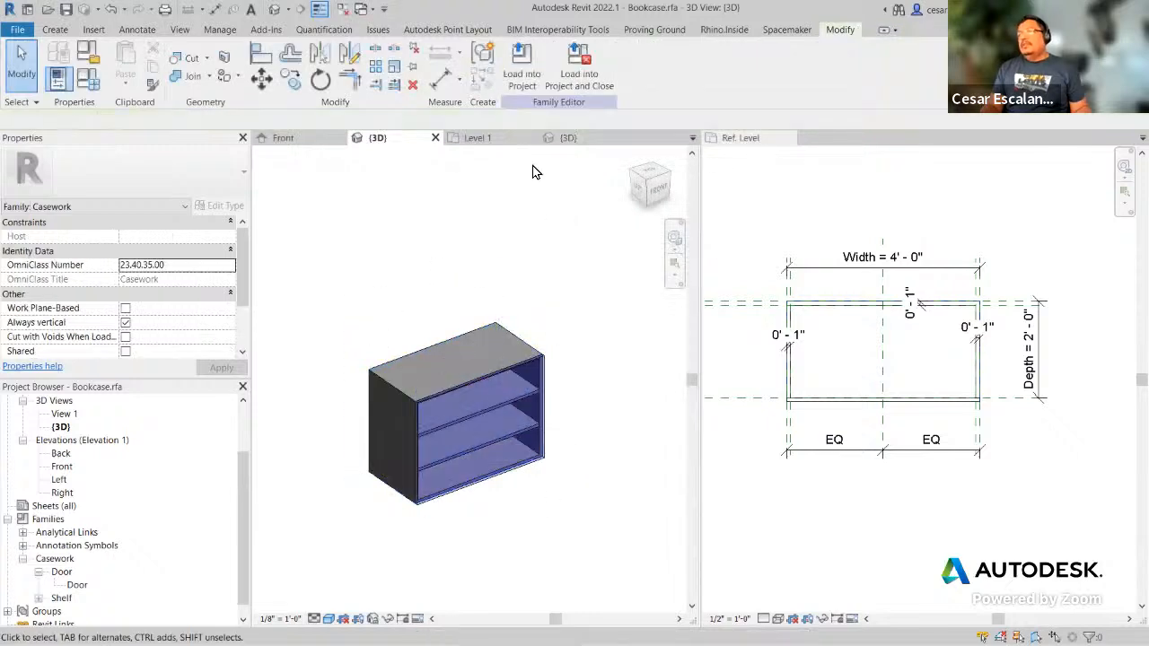
Step: Load the revised bookcase family into Project2, overwriting the existing version and its parameter values, and return to the project's 3D view
left_click(521, 67)
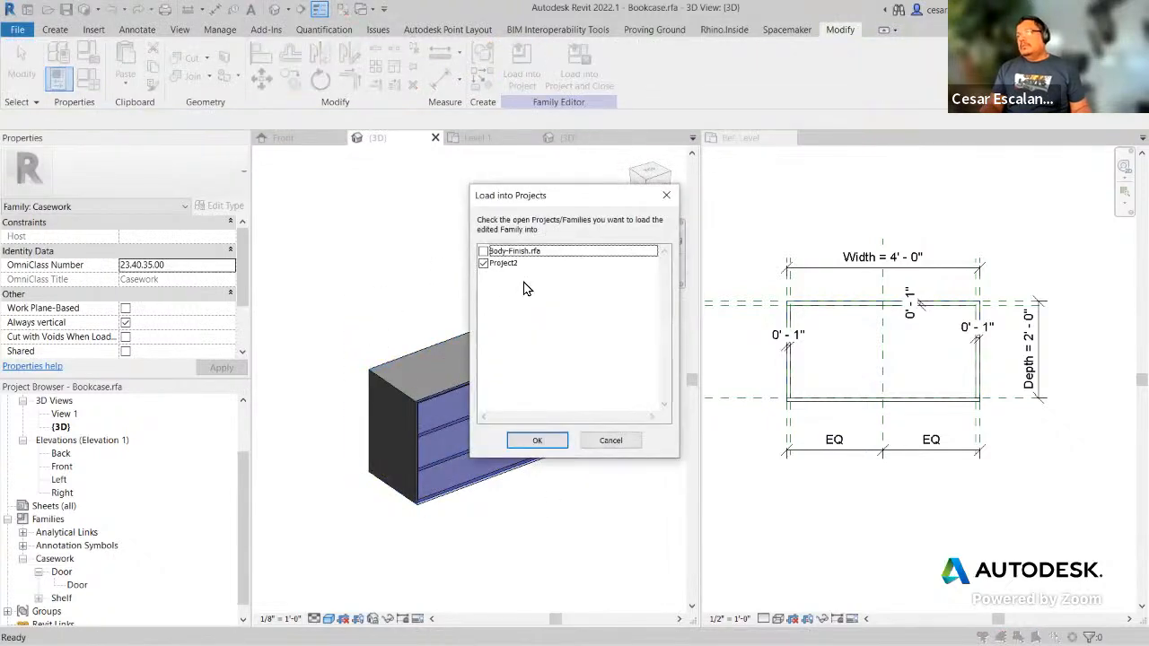
left_click(541, 441)
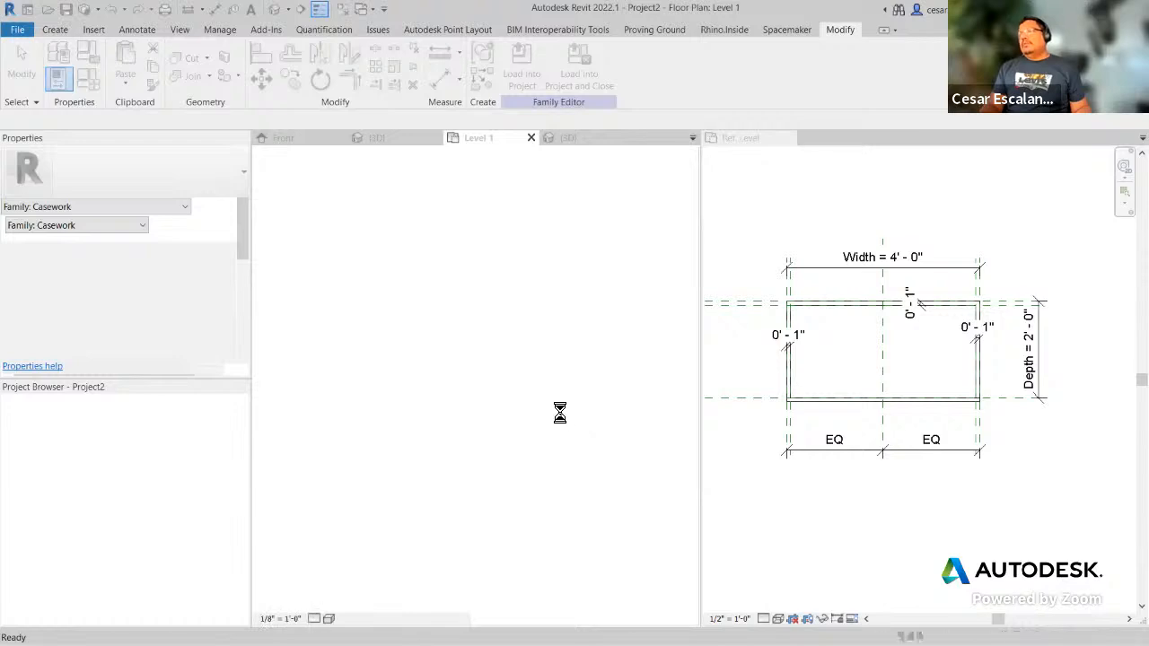
left_click(515, 338)
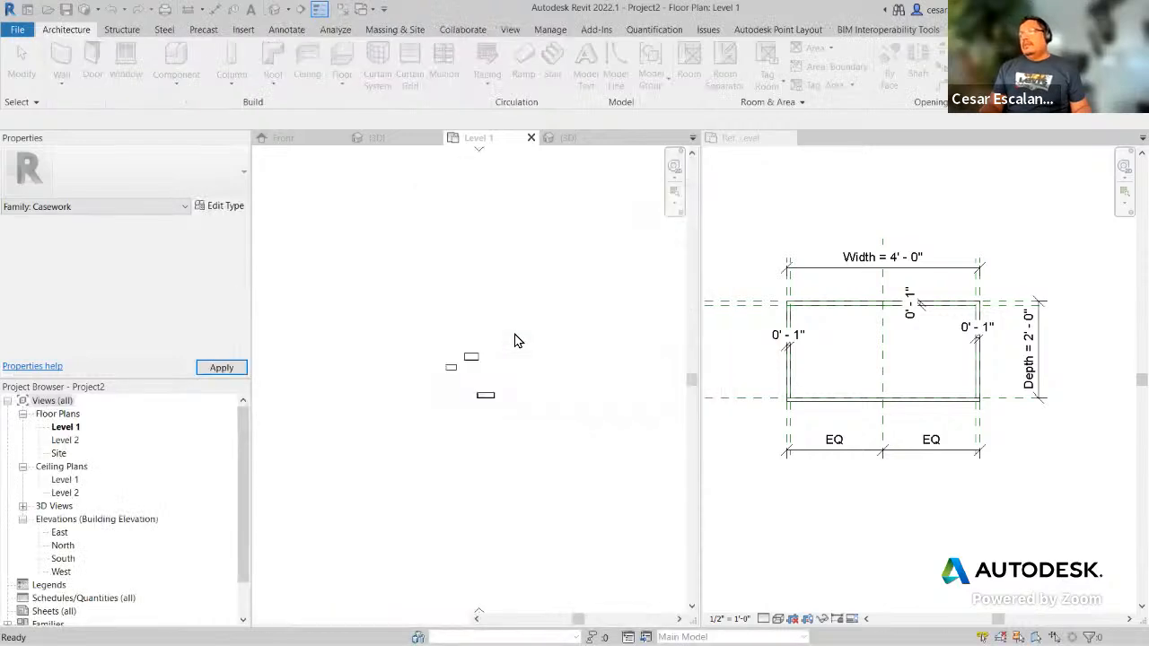
left_click(562, 138)
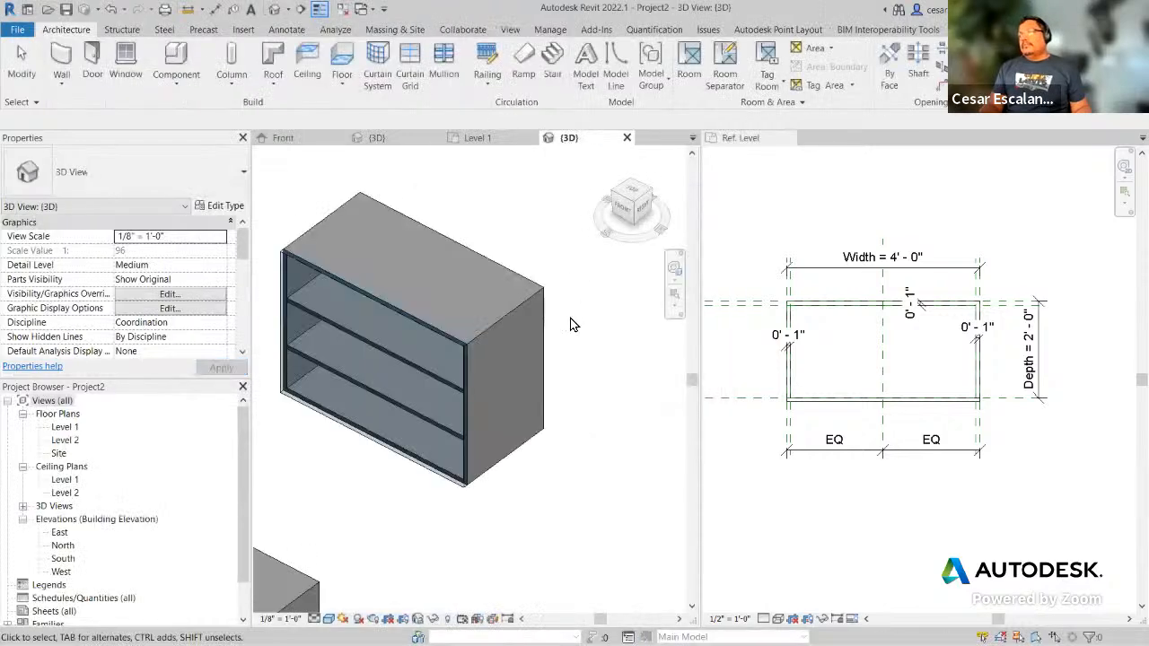
scroll(543, 395, "down", 3)
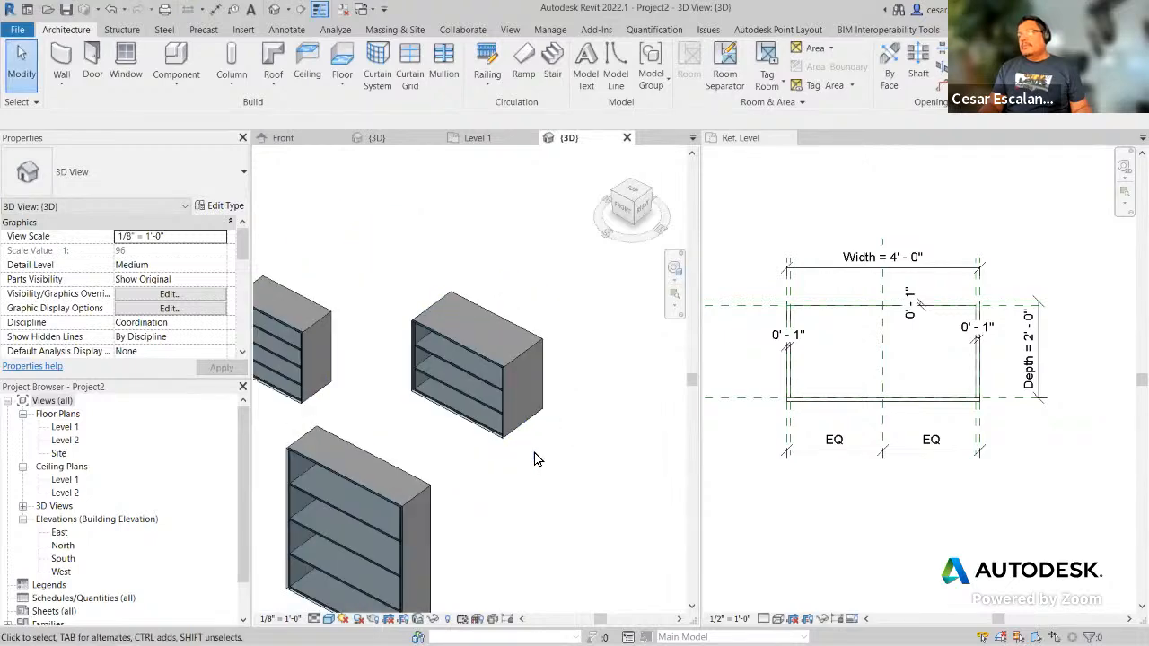
Step: Reassign the Sash material to Body_Material of type 48x24x36-3 in the reloaded family, then apply and close the type properties
left_click(532, 372)
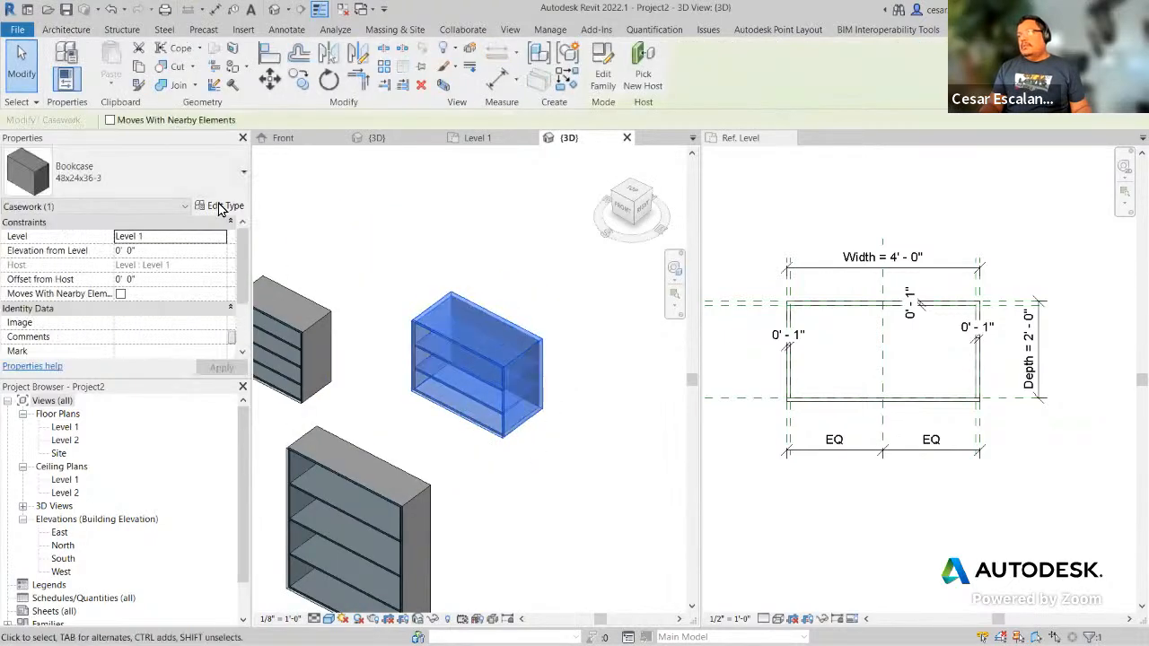
left_click(222, 207)
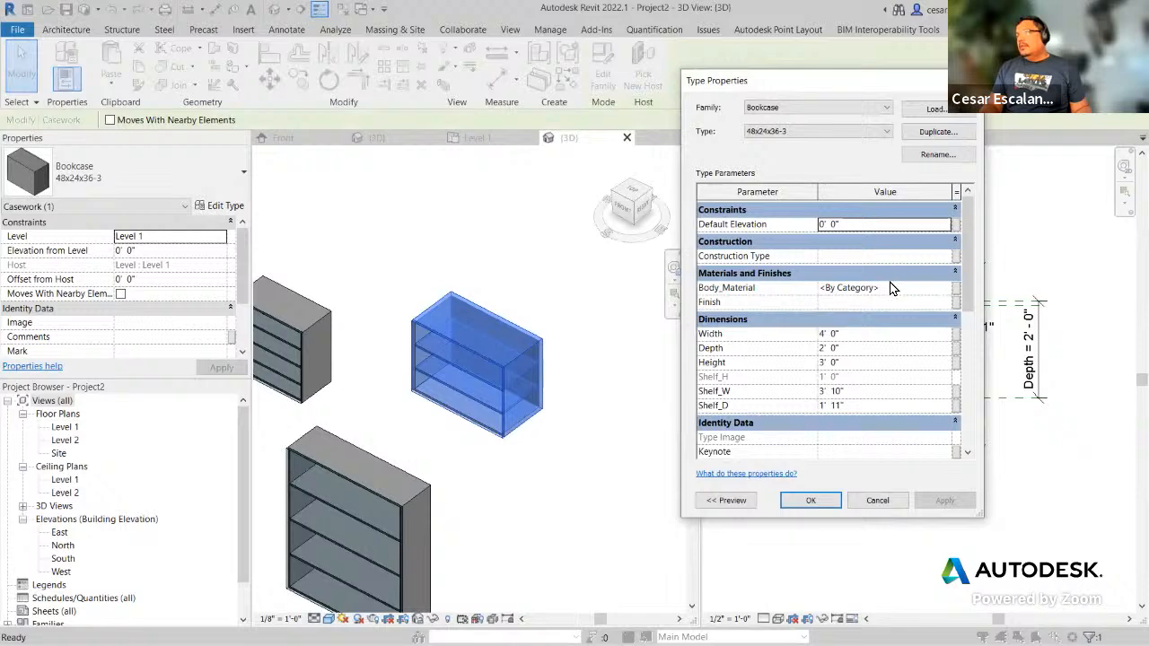
left_click(892, 288)
left_click(947, 288)
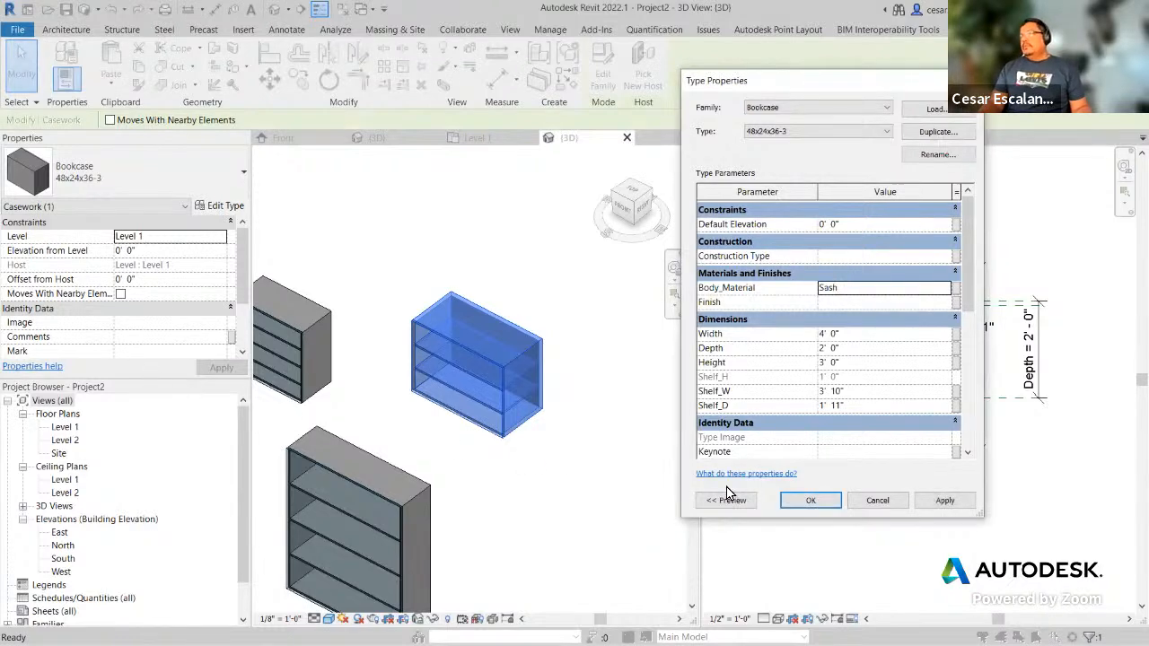
left_click(950, 501)
left_click(810, 501)
left_click(599, 477)
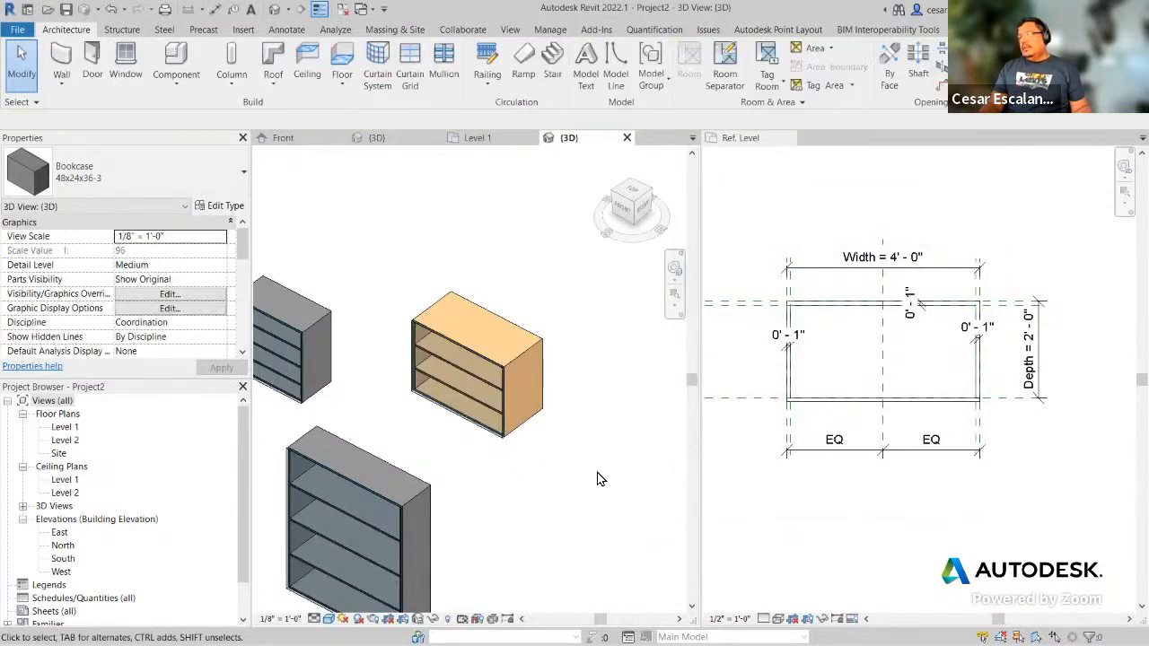
Step: Open the South elevation and examine how the three bookcases are drawn there
middle_click_drag(572, 500, 649, 461)
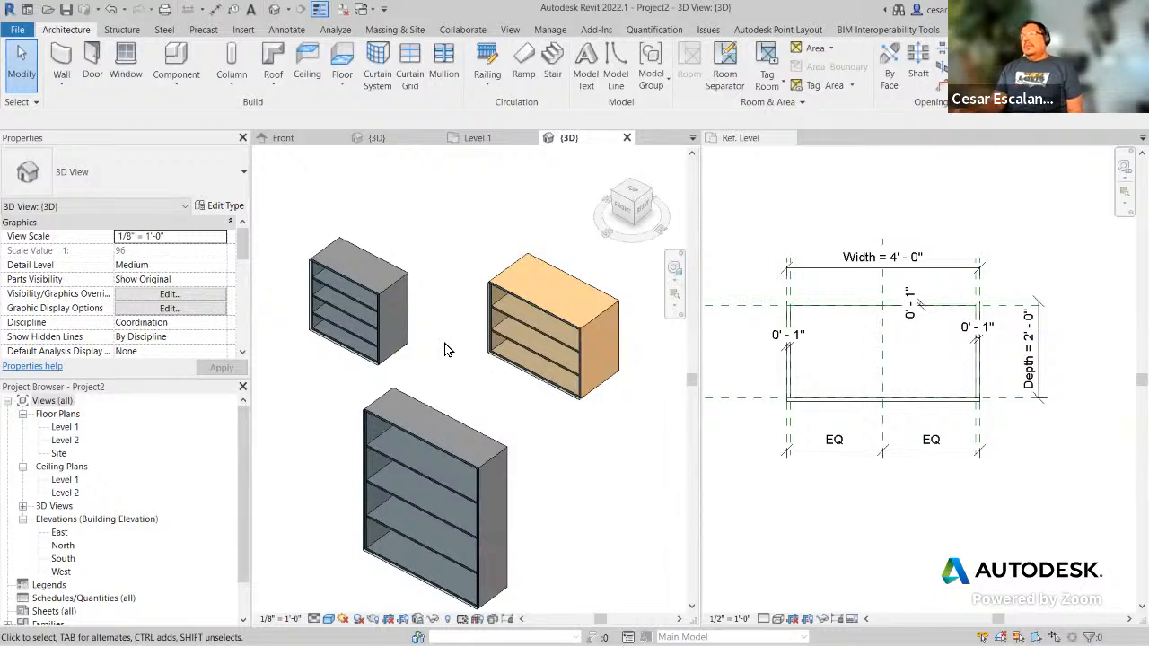
double_click(63, 559)
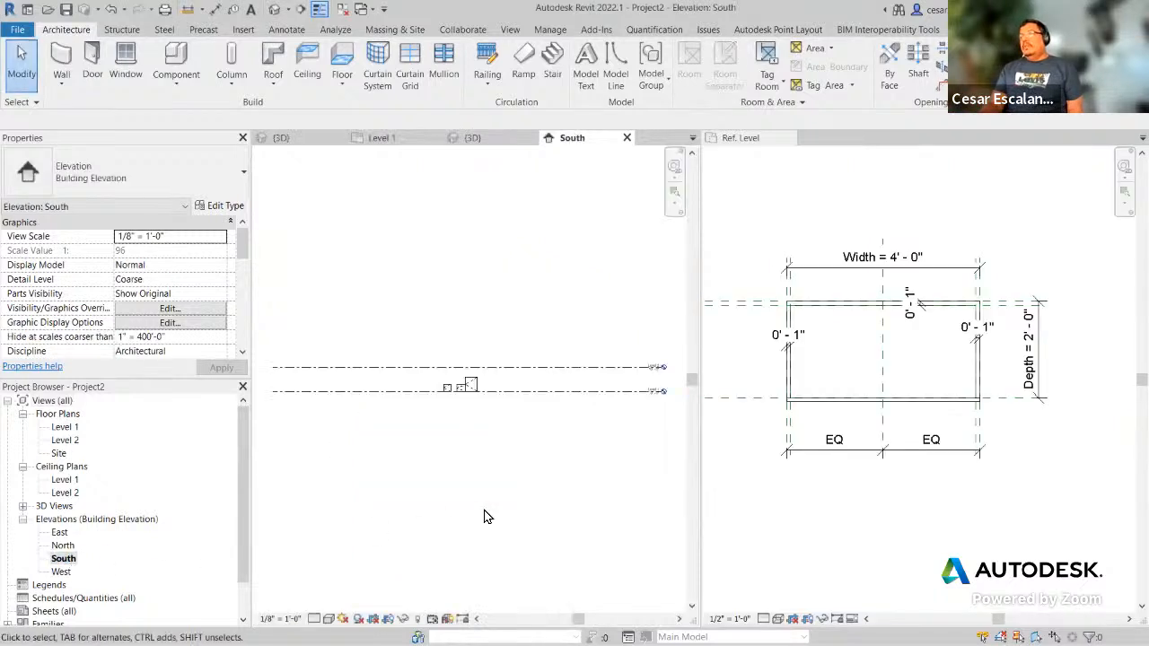
scroll(469, 387, "up", 6)
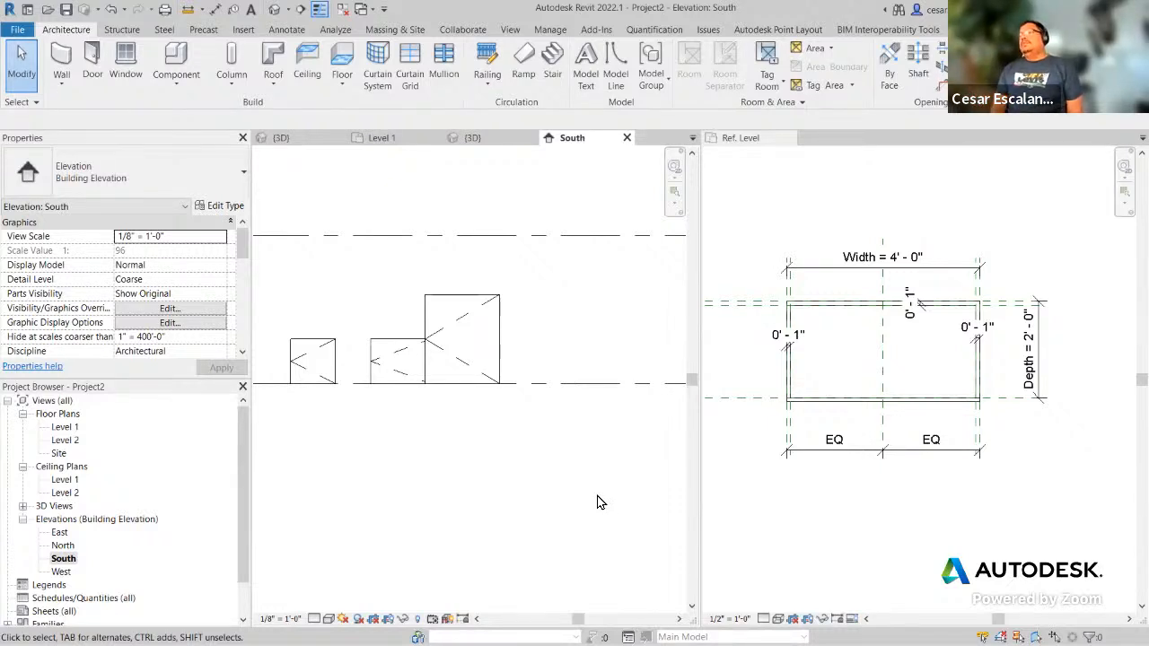
Step: Move the tall 60x18x72-3 2 bookcase in the South elevation clear of the middle bookcase, and check the project's 3D view
left_click(499, 331)
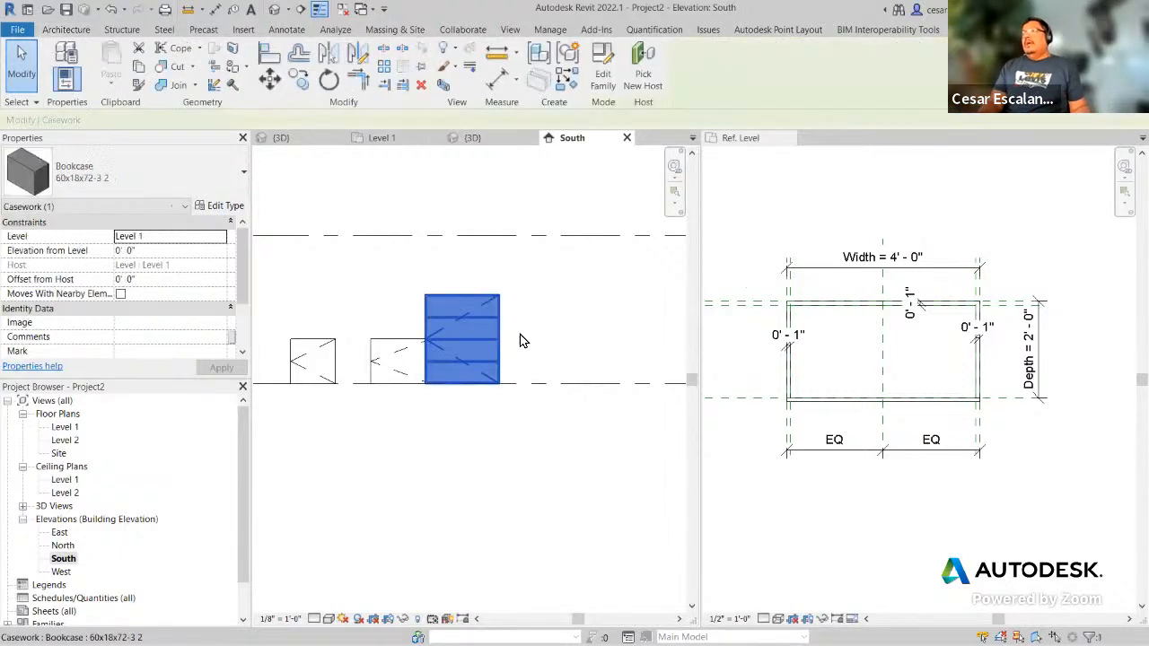
left_click_drag(500, 330, 543, 328)
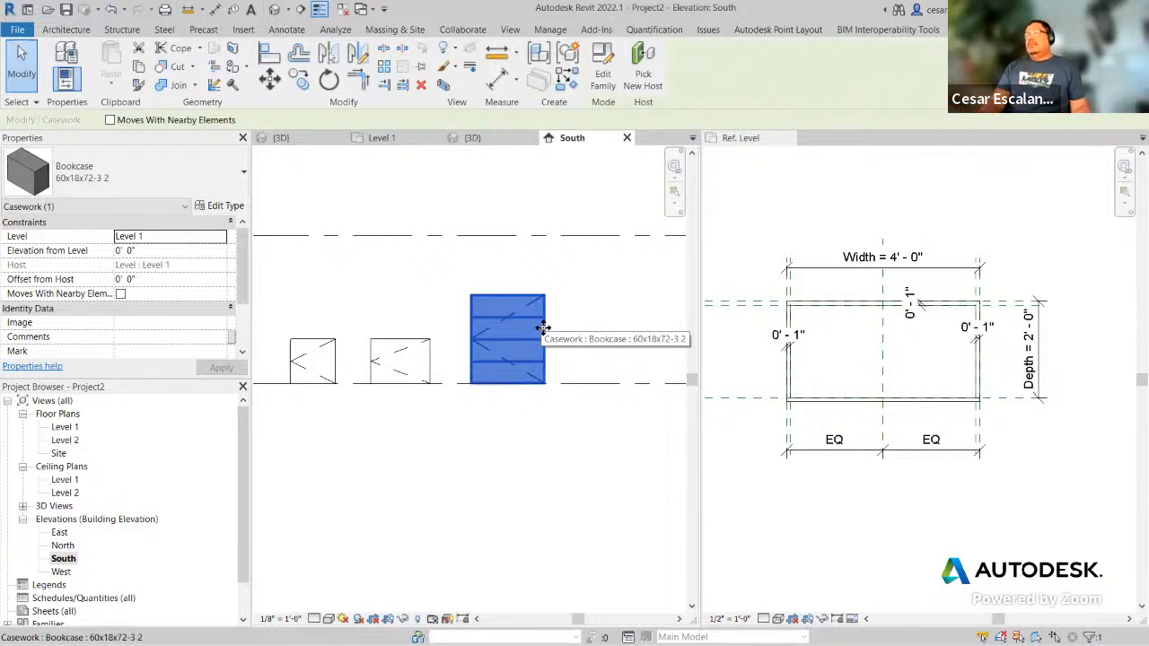
left_click(472, 140)
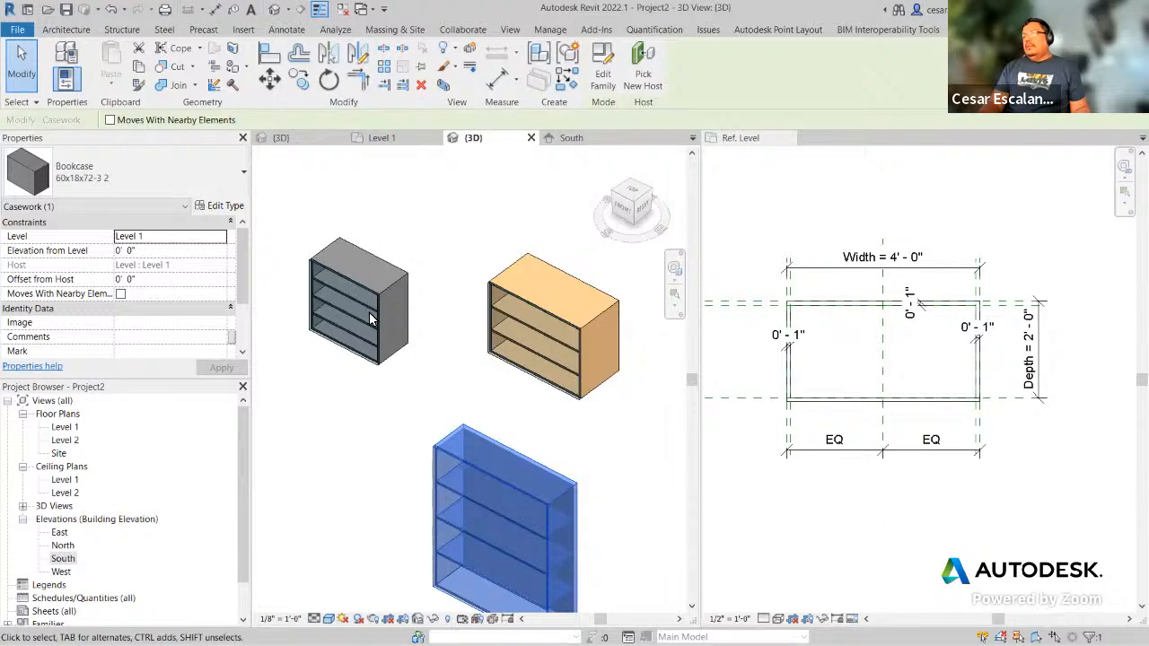
Step: Place two double horizontal flip controls in the bookcase family's Ref. Level plan, one inside the body and one in front of it
left_click(297, 141)
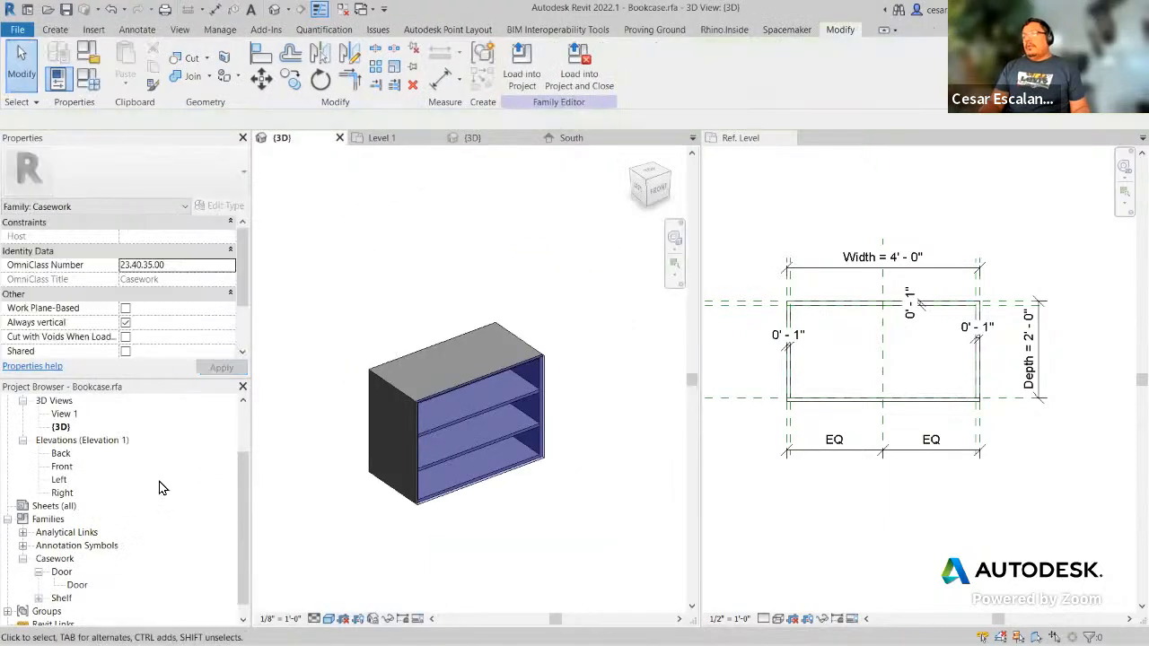
double_click(63, 467)
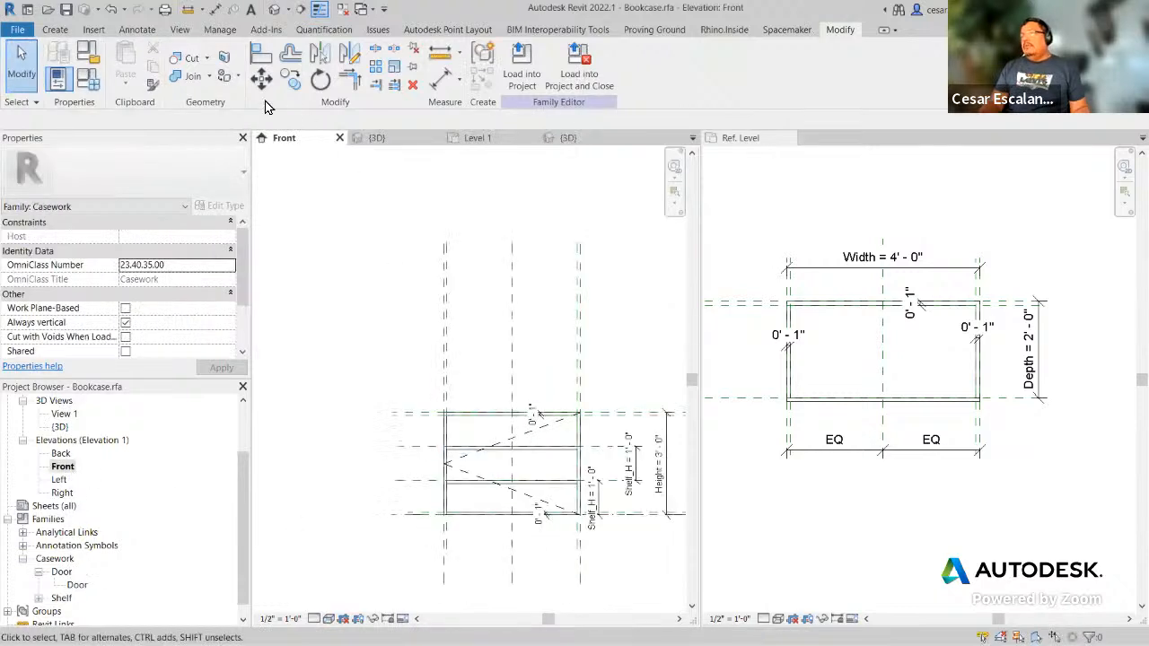
left_click(55, 30)
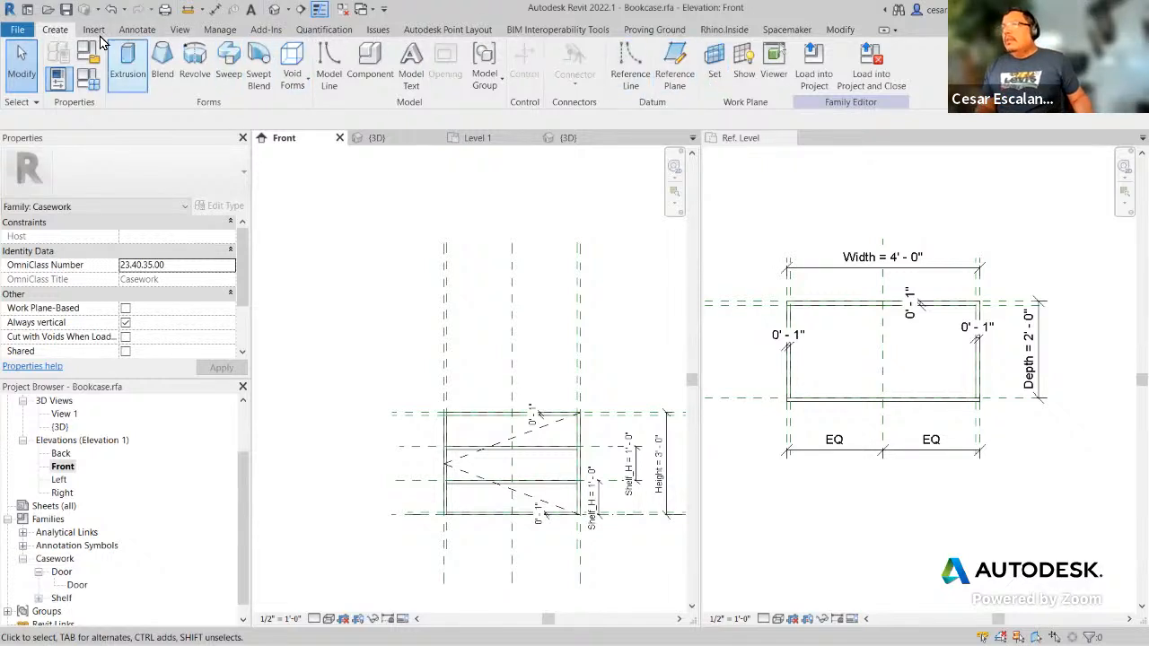
left_click(153, 32)
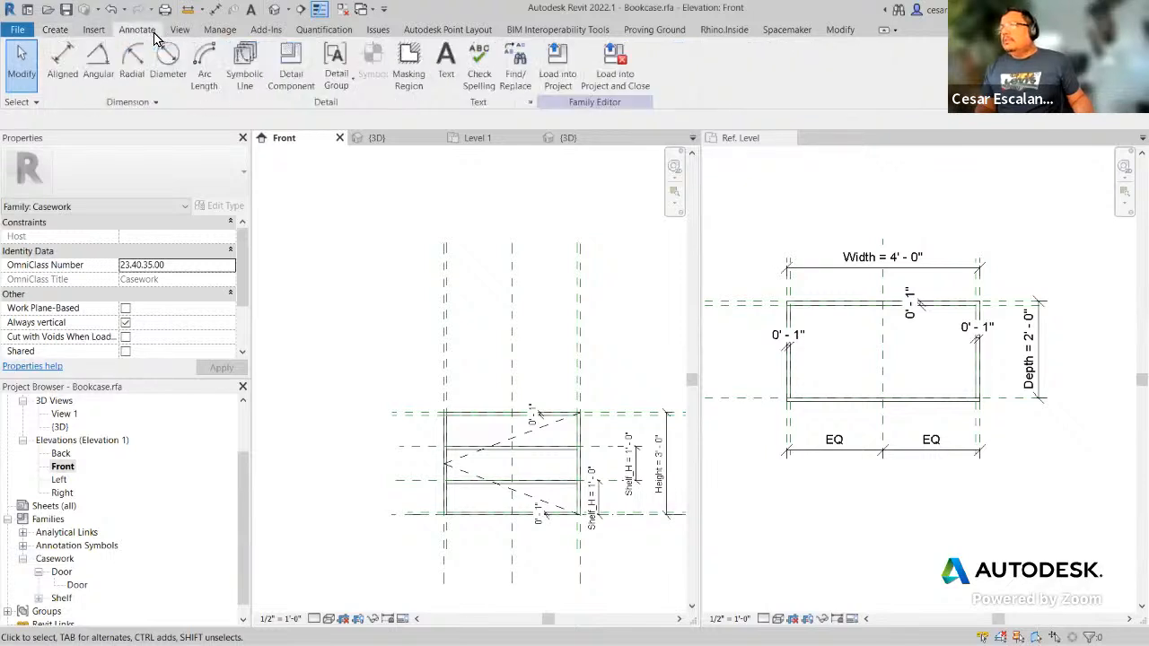
left_click(54, 32)
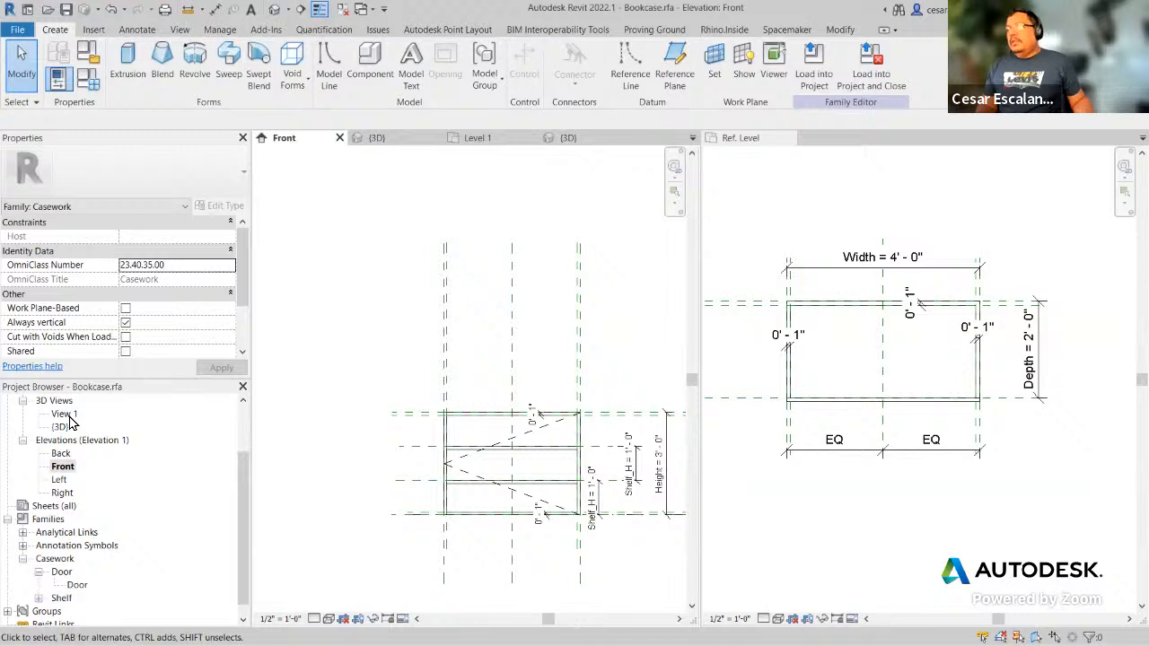
left_click(853, 515)
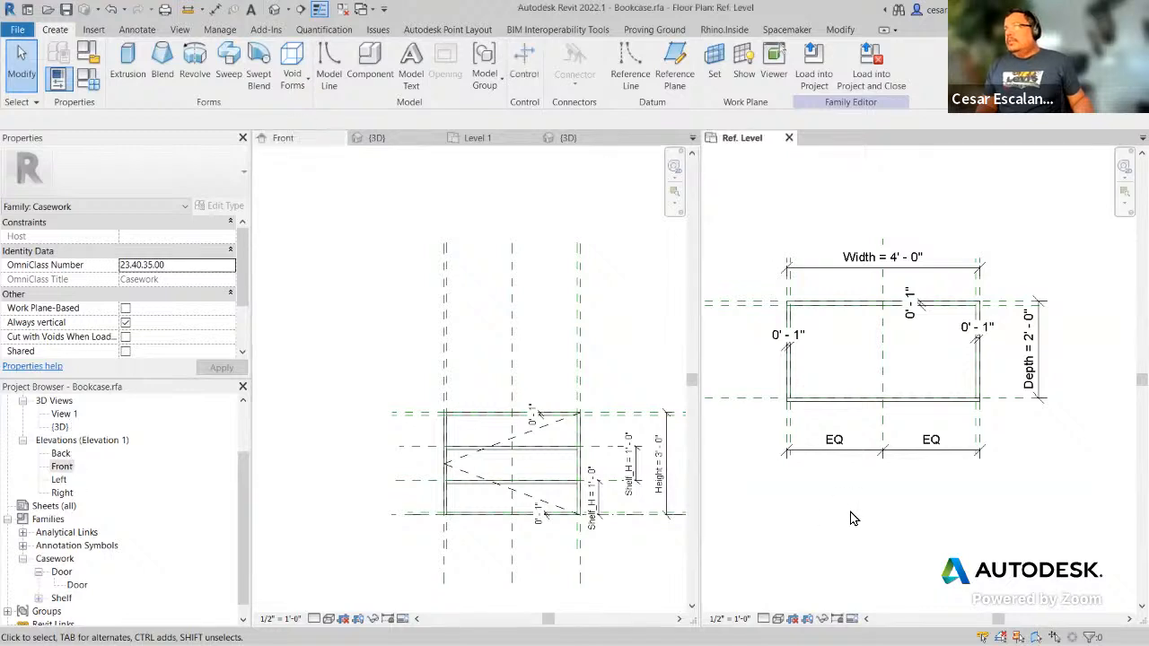
left_click(526, 72)
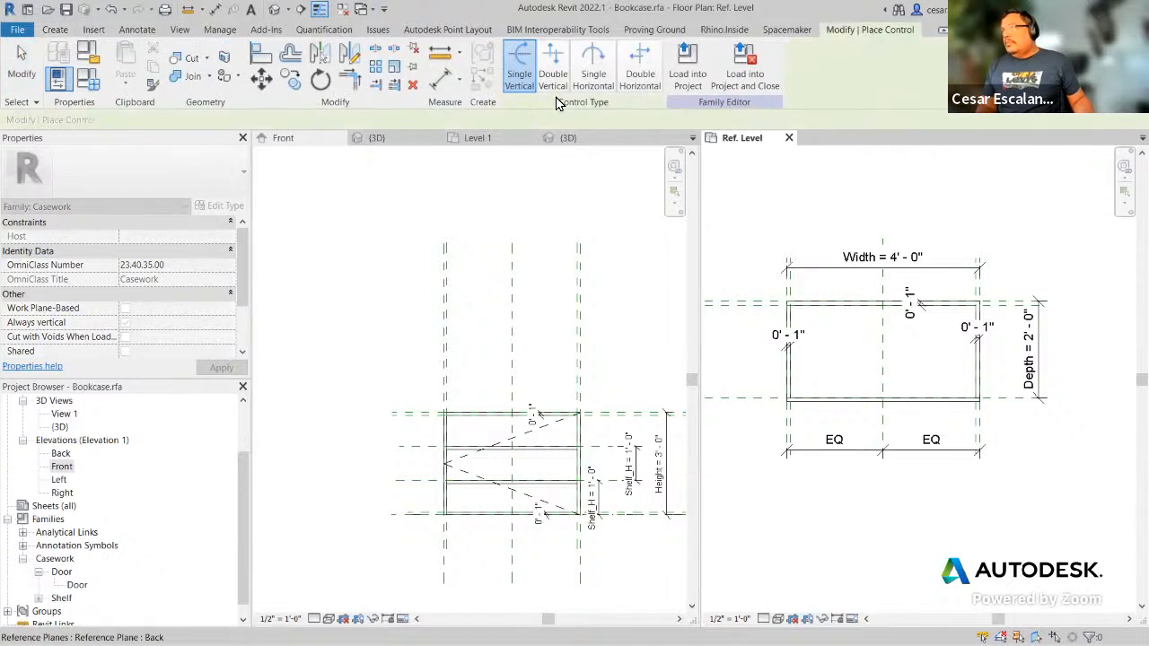
left_click(631, 77)
left_click(907, 376)
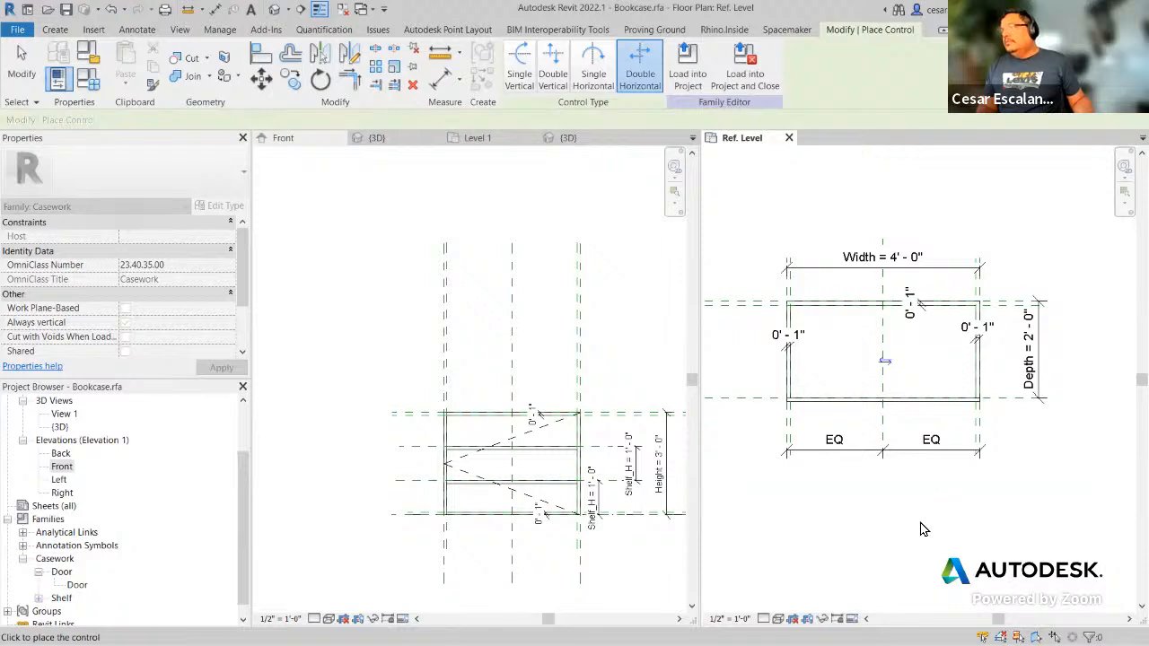
left_click(917, 533)
key("Escape")
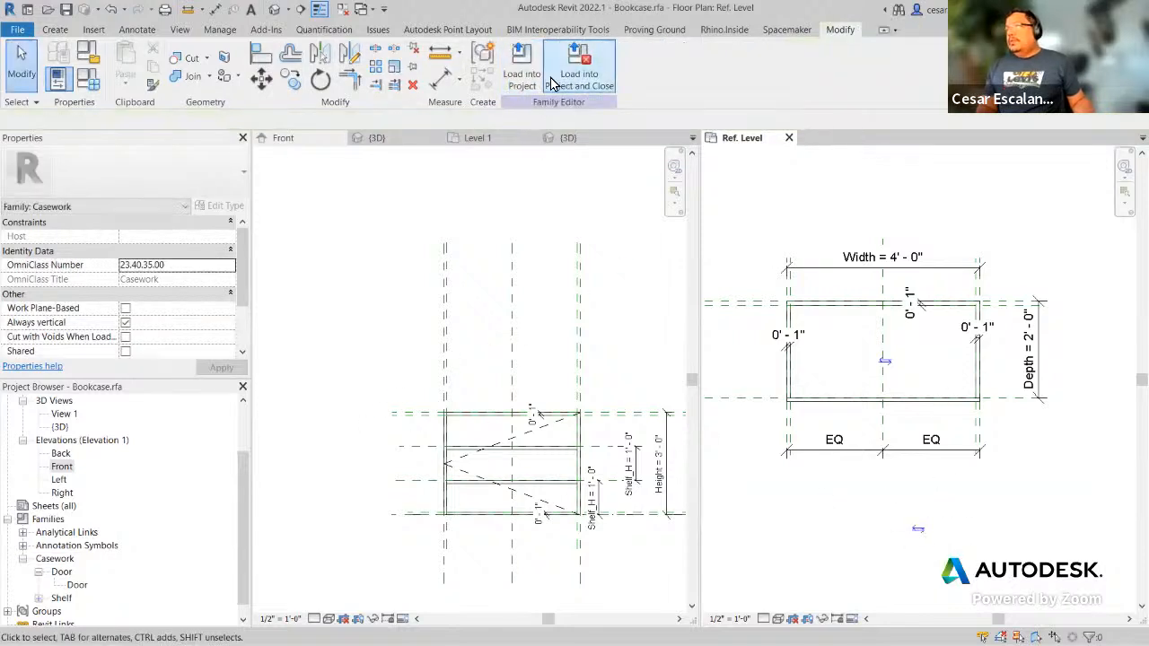
Step: Load the bookcase family with its flip controls into Project2
left_click(524, 79)
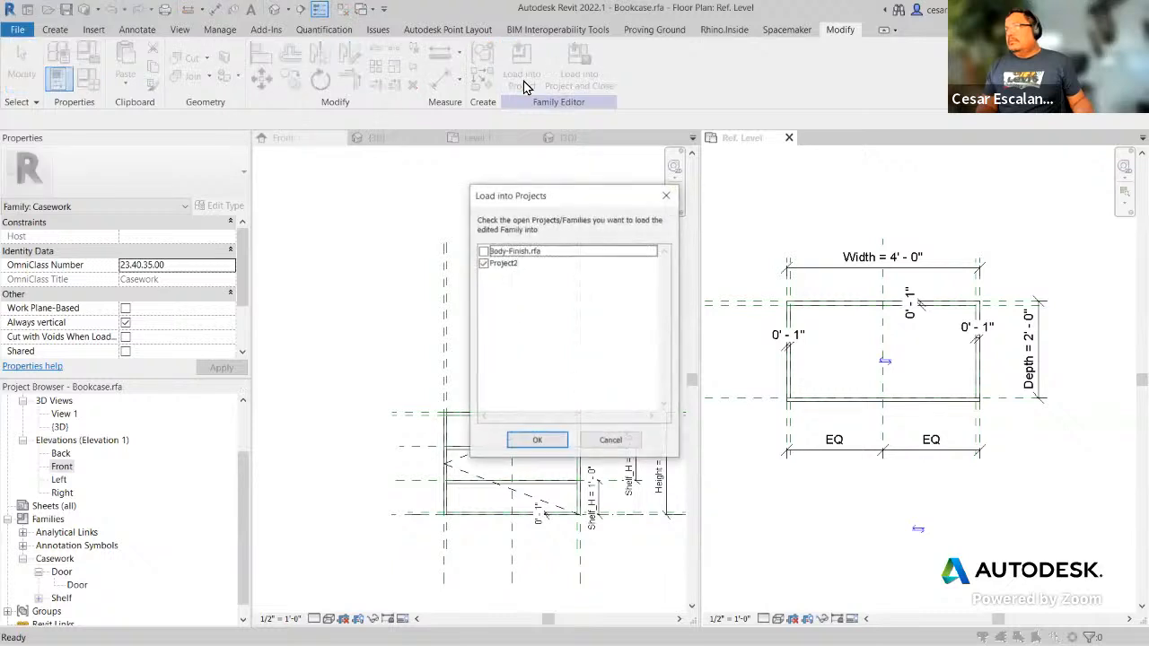
left_click(537, 440)
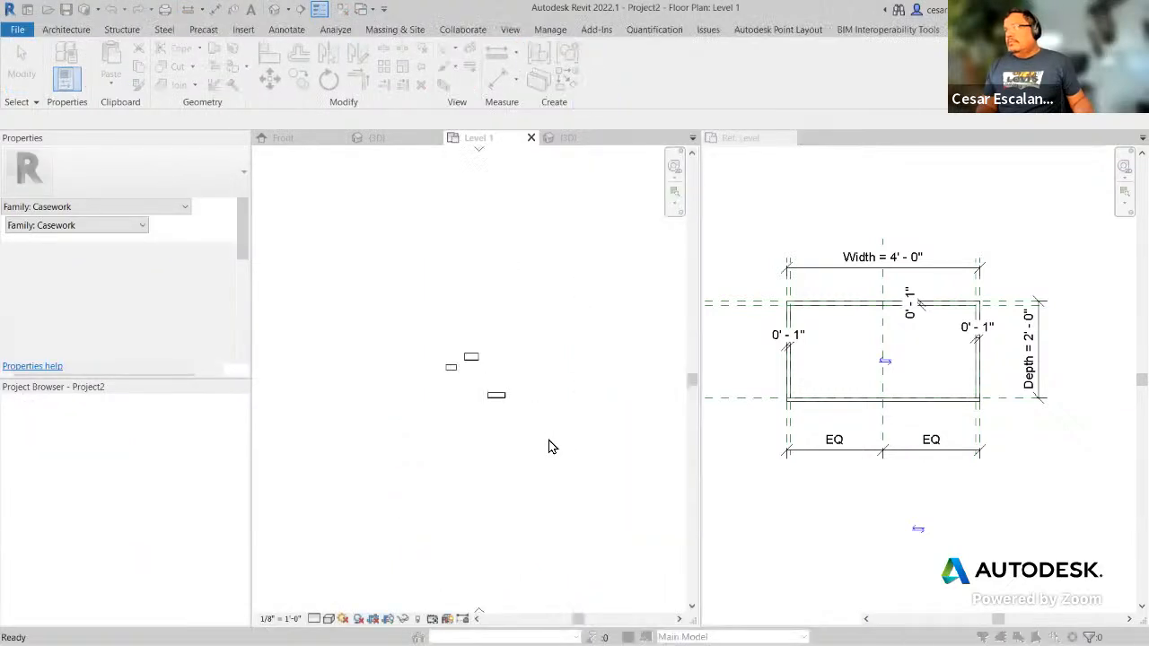
left_click(503, 331)
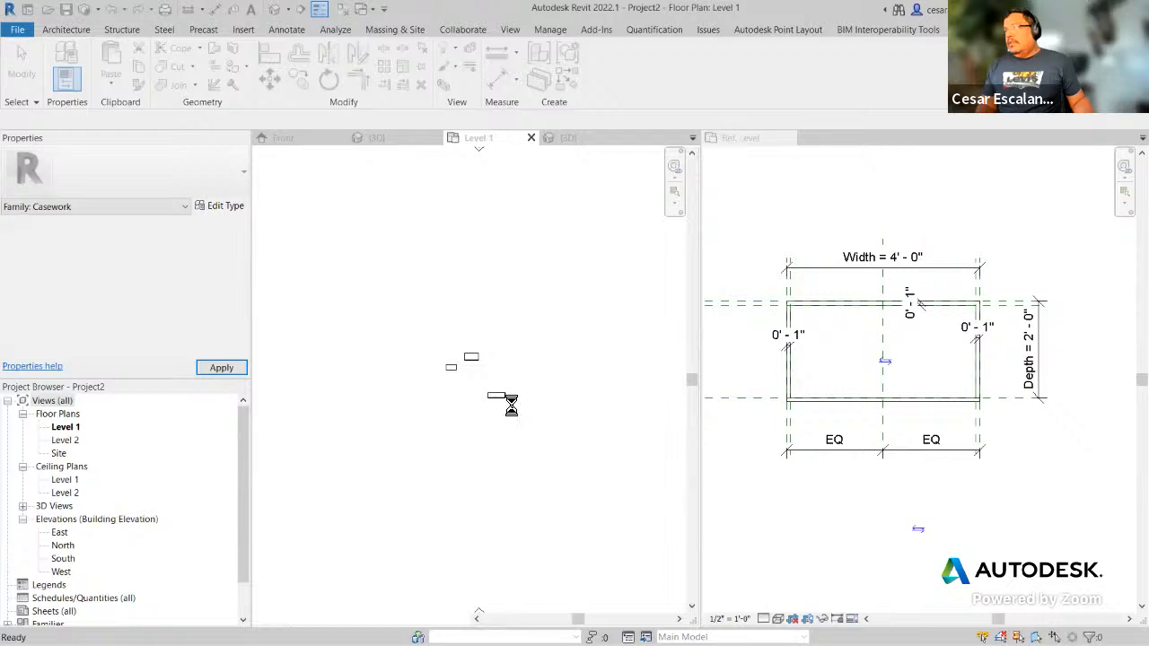
Step: Flip the tall 60x18x72-3 2 bookcase horizontally in the Level 1 plan and check its door swing in the South elevation
scroll(508, 403, "up", 5)
left_click(495, 396)
scroll(492, 405, "up", 2)
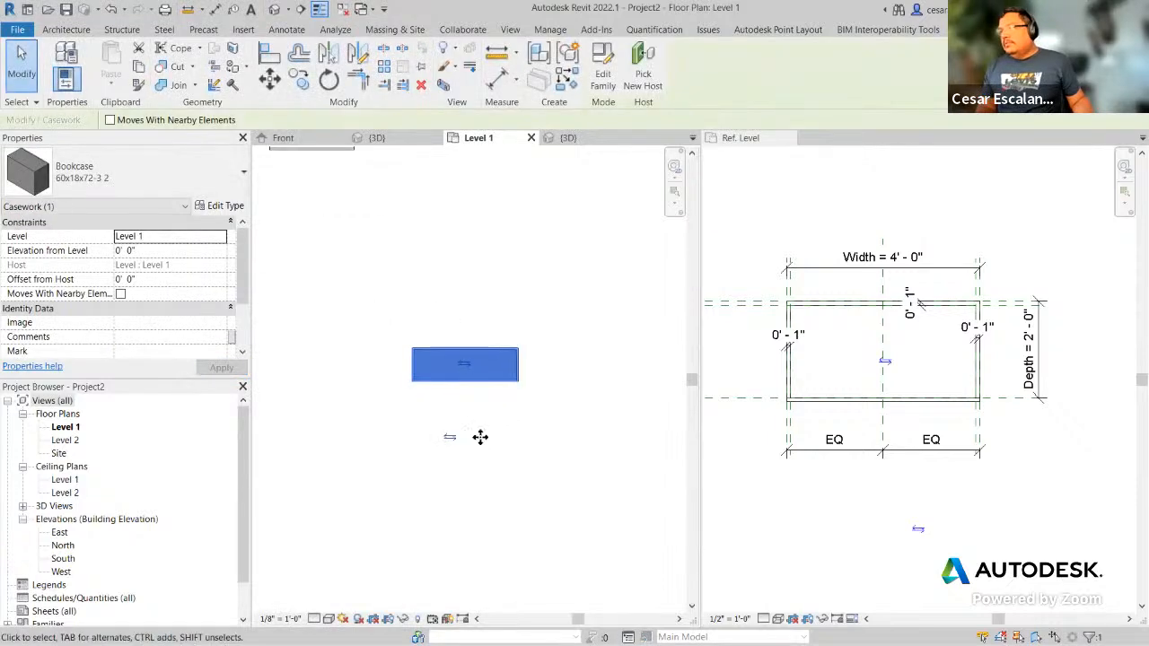
left_click(547, 428)
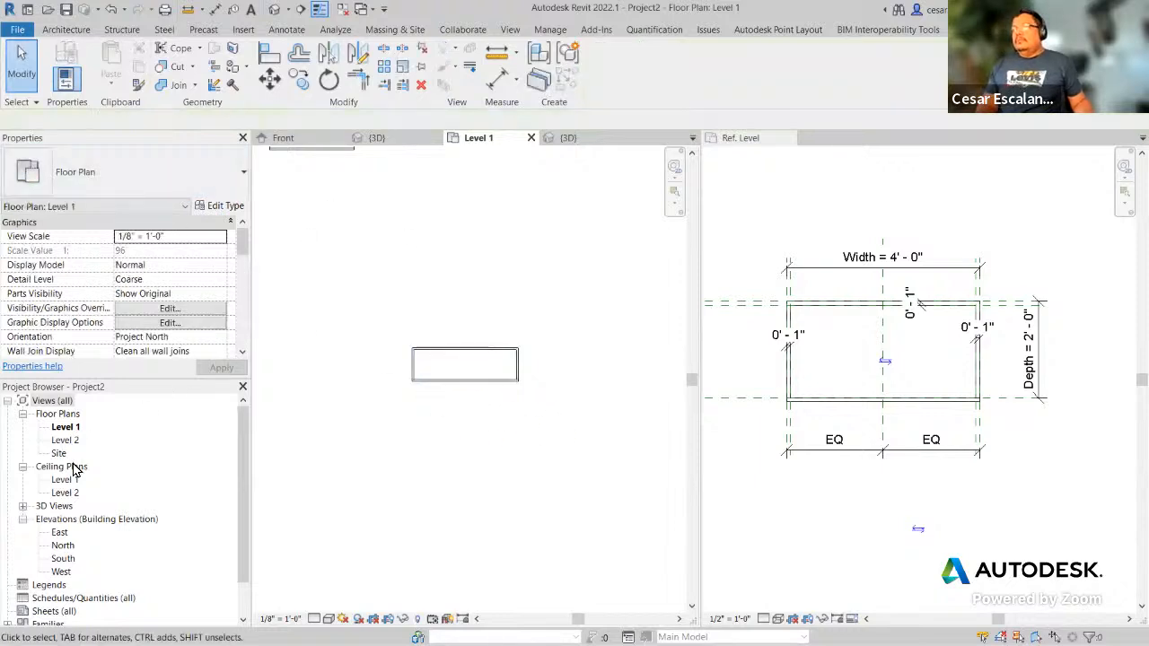
double_click(63, 558)
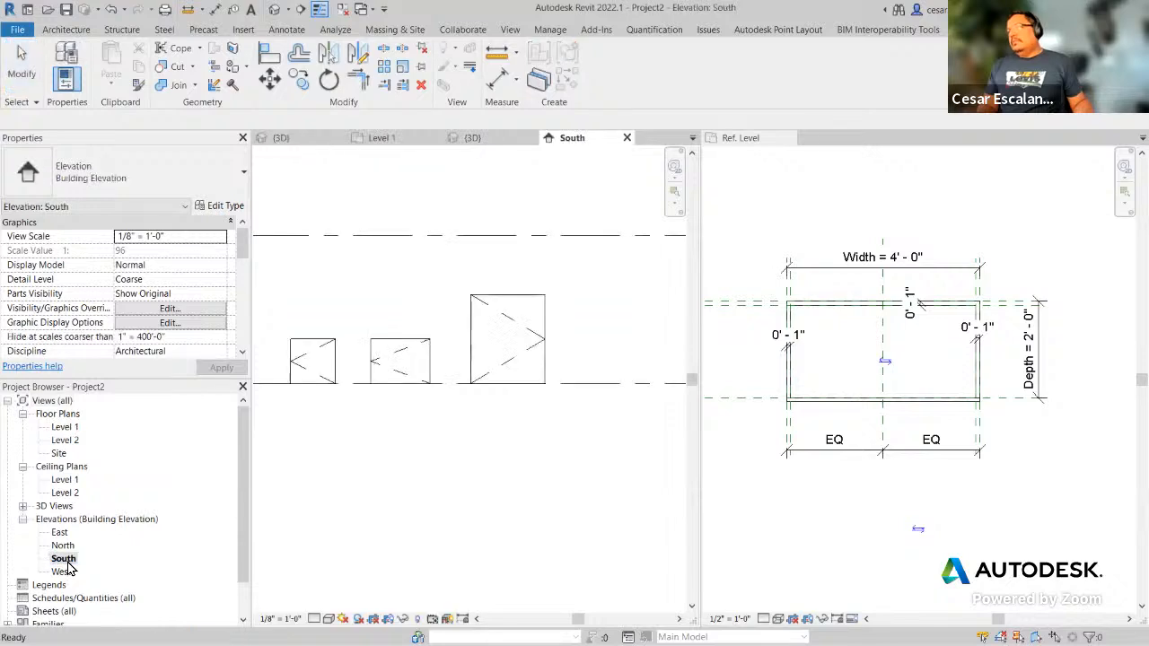
left_click(535, 370)
left_click(557, 494)
scroll(516, 463, "down", 2)
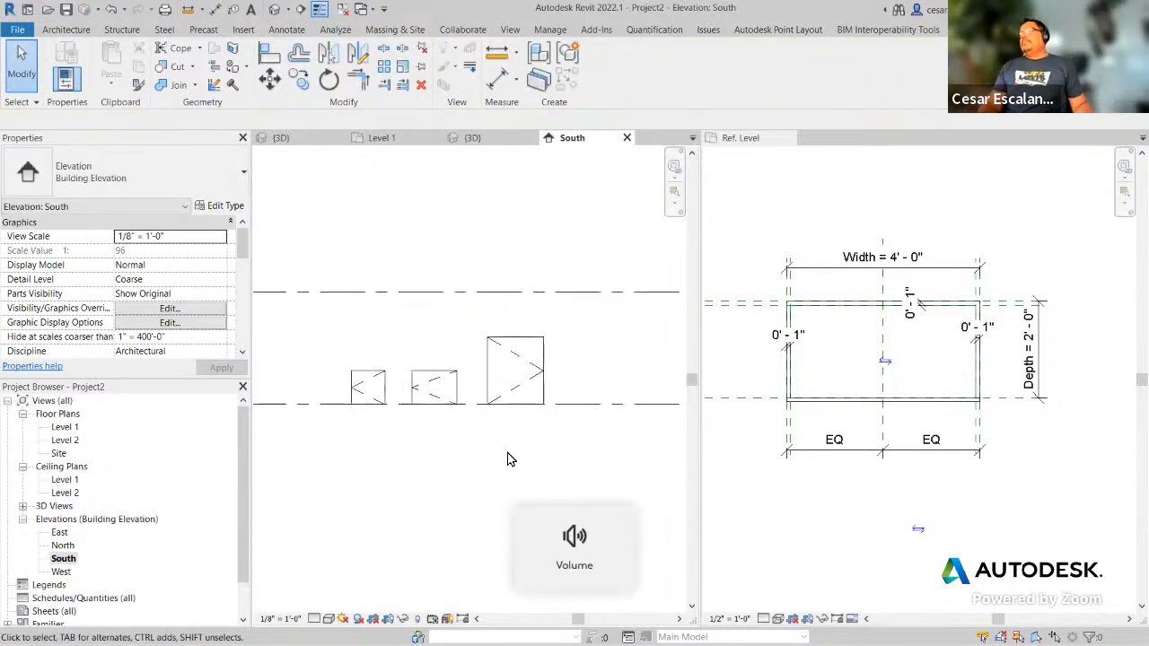
scroll(377, 514, "down", 1)
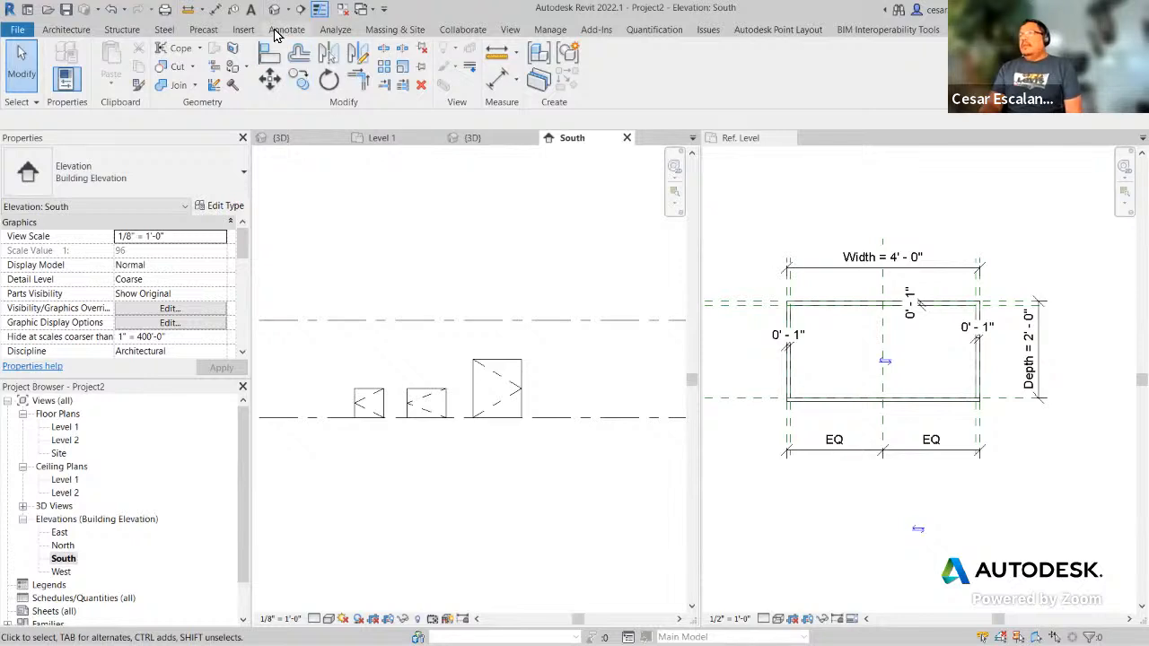
Step: Review the dimension, Body_Material and nSub parameters of type 48x24x36-3 in the bookcase family's types, then apply and close them
left_click(804, 229)
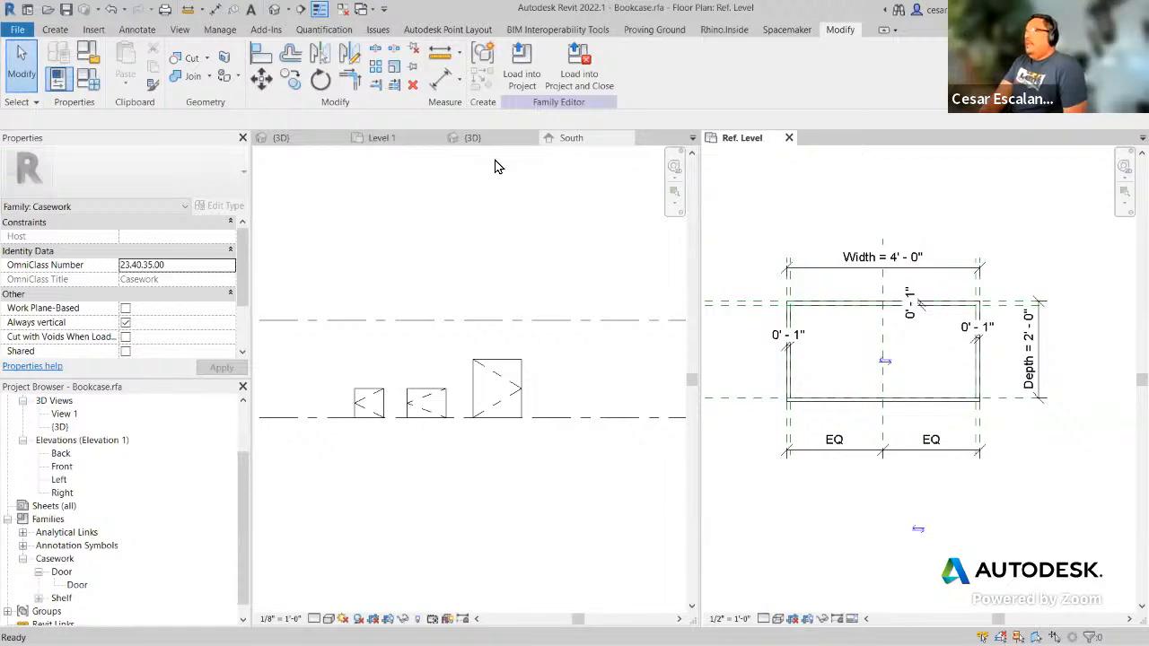
left_click(87, 79)
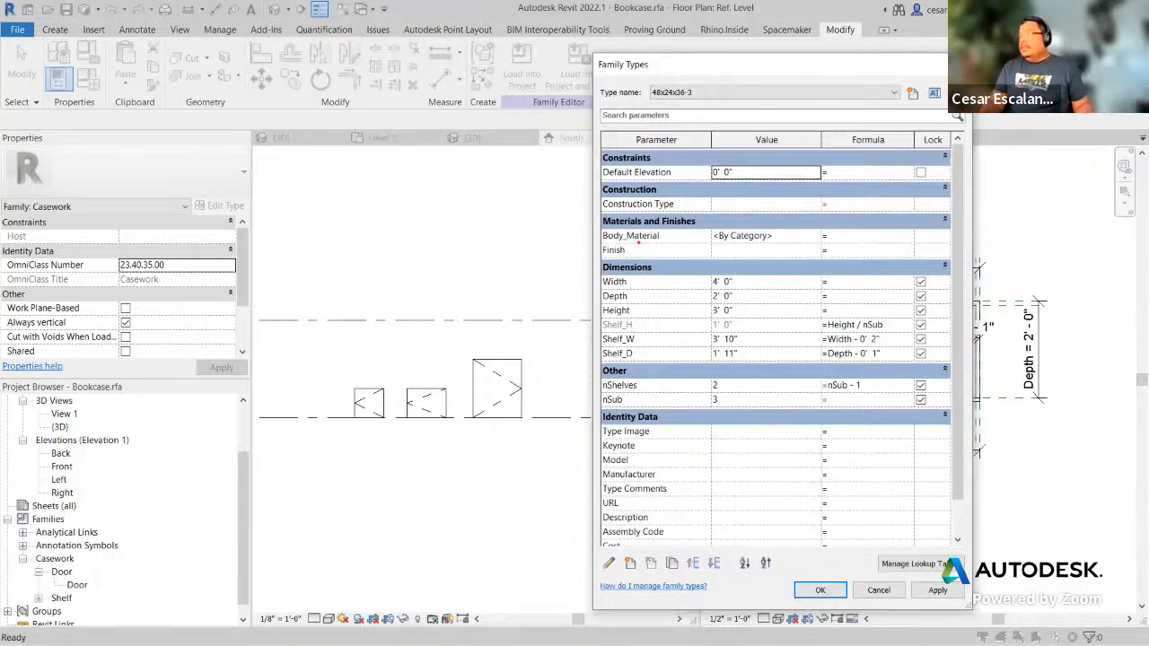
left_click_drag(599, 273, 749, 316, "ctrl")
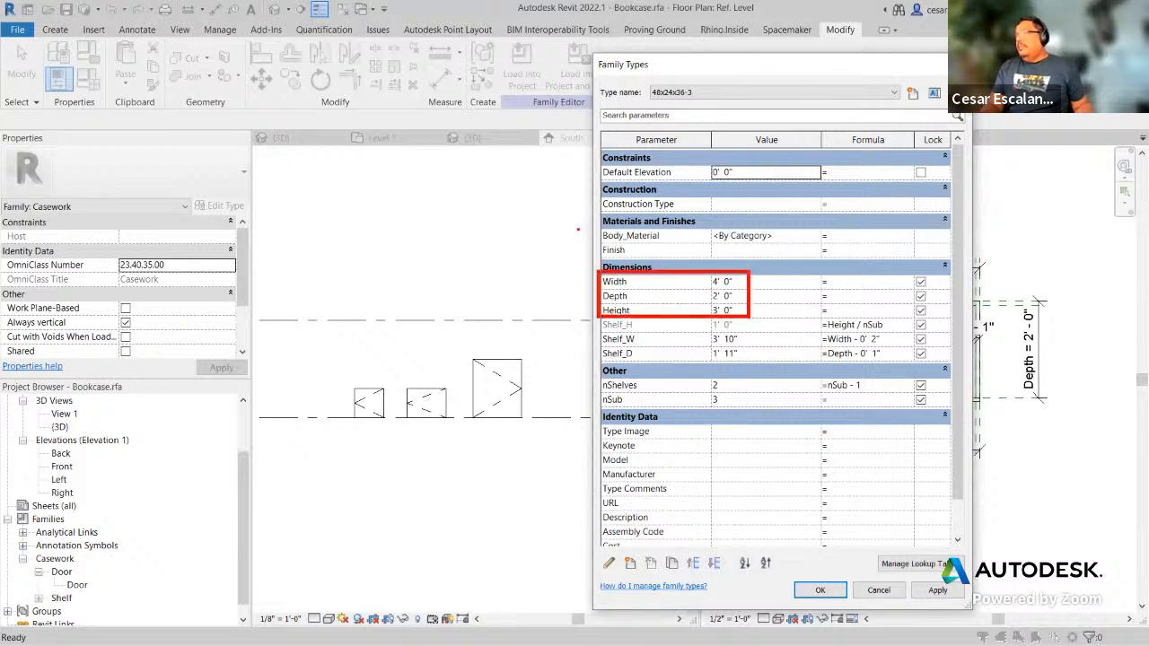
left_click_drag(591, 225, 774, 245, "ctrl")
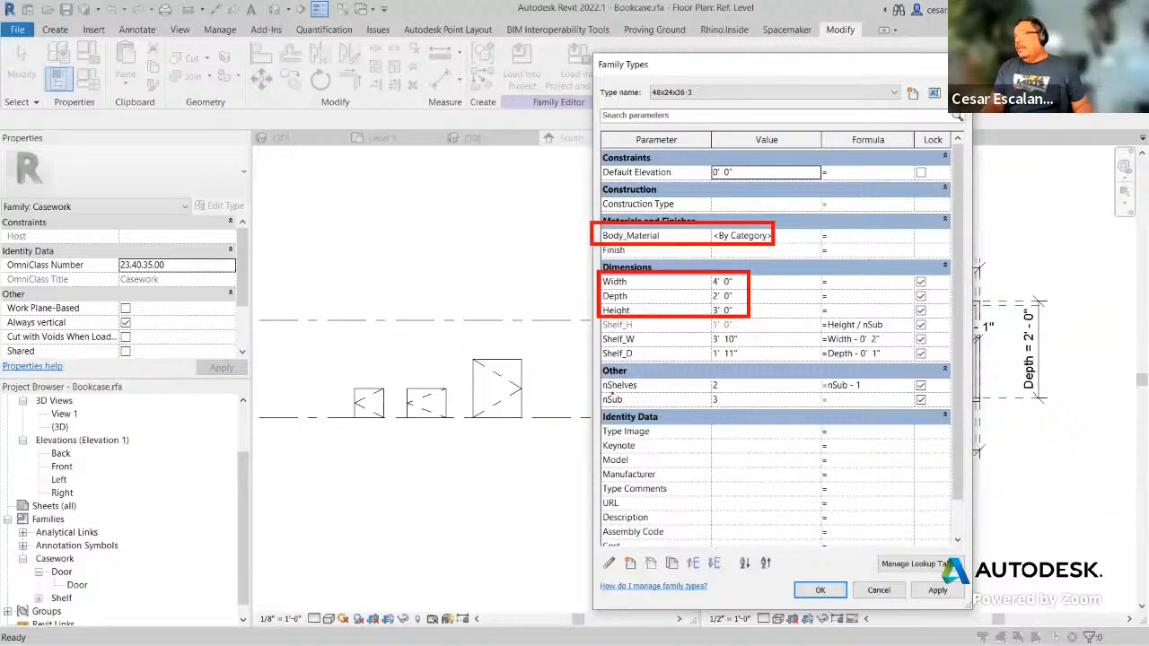
left_click_drag(604, 392, 743, 415, "ctrl")
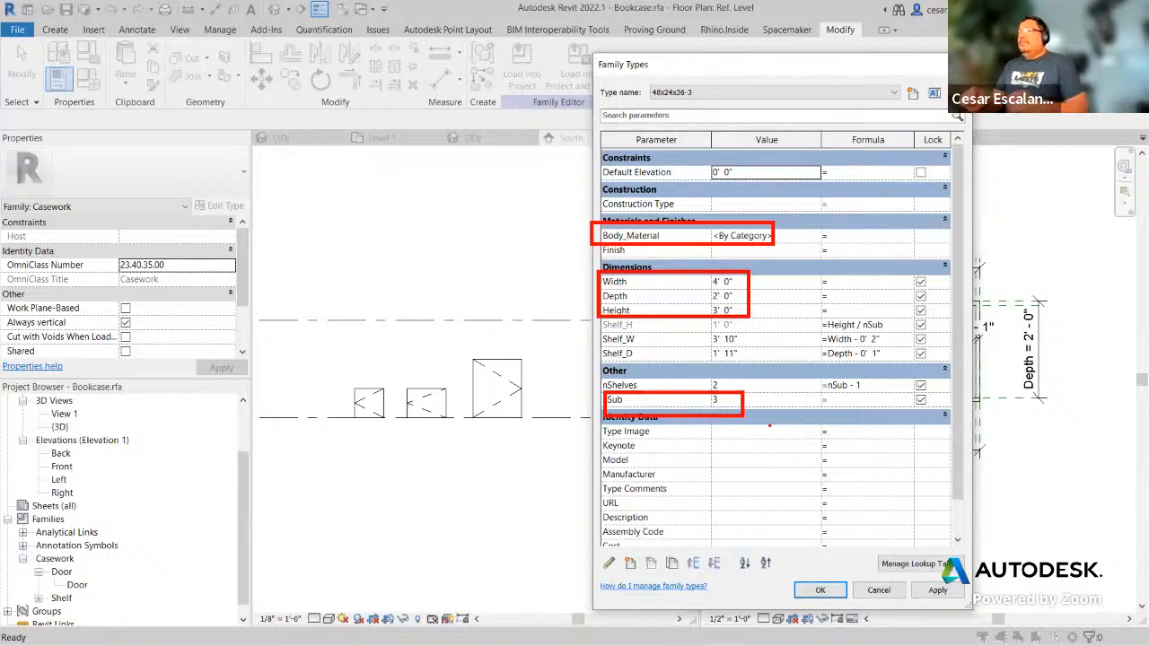
key("Escape")
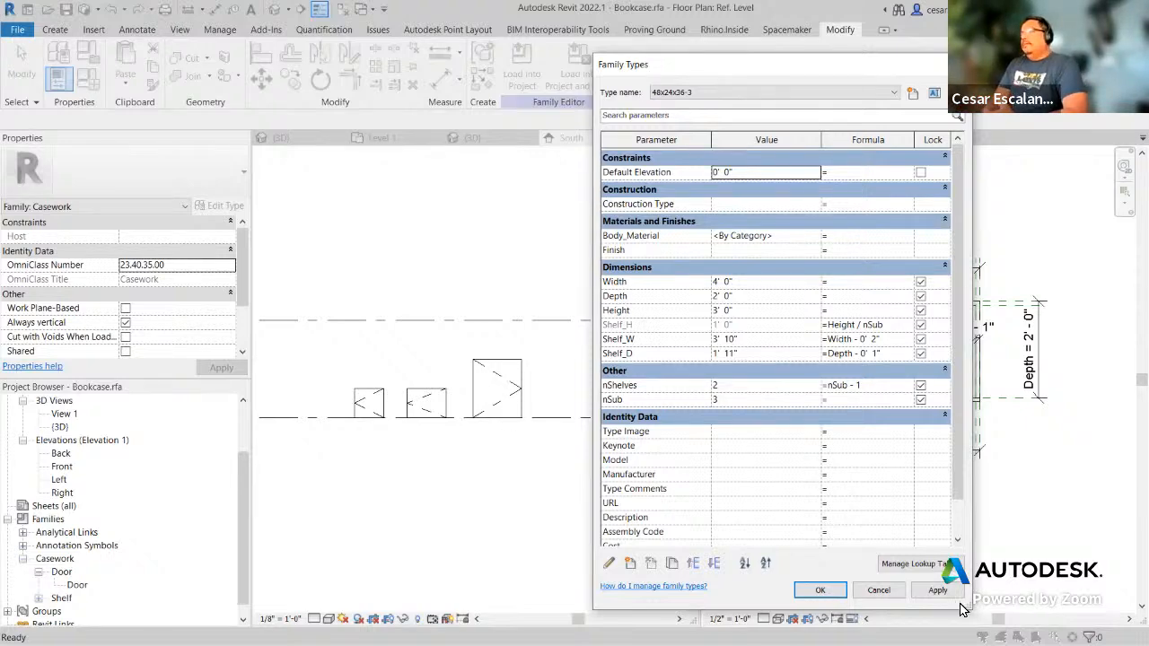
left_click(938, 591)
left_click(820, 590)
Step: Inspect the tall bookcase in the project's South elevation, then view all three bookcases in 3D
left_click(508, 530)
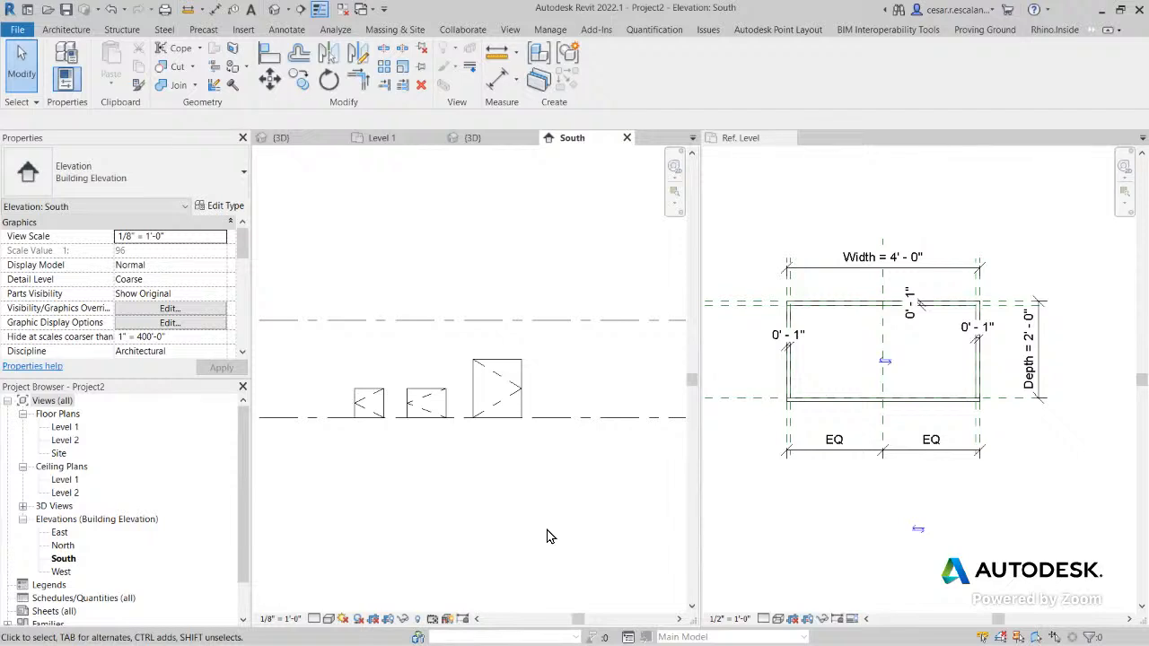
scroll(551, 536, "up", 2)
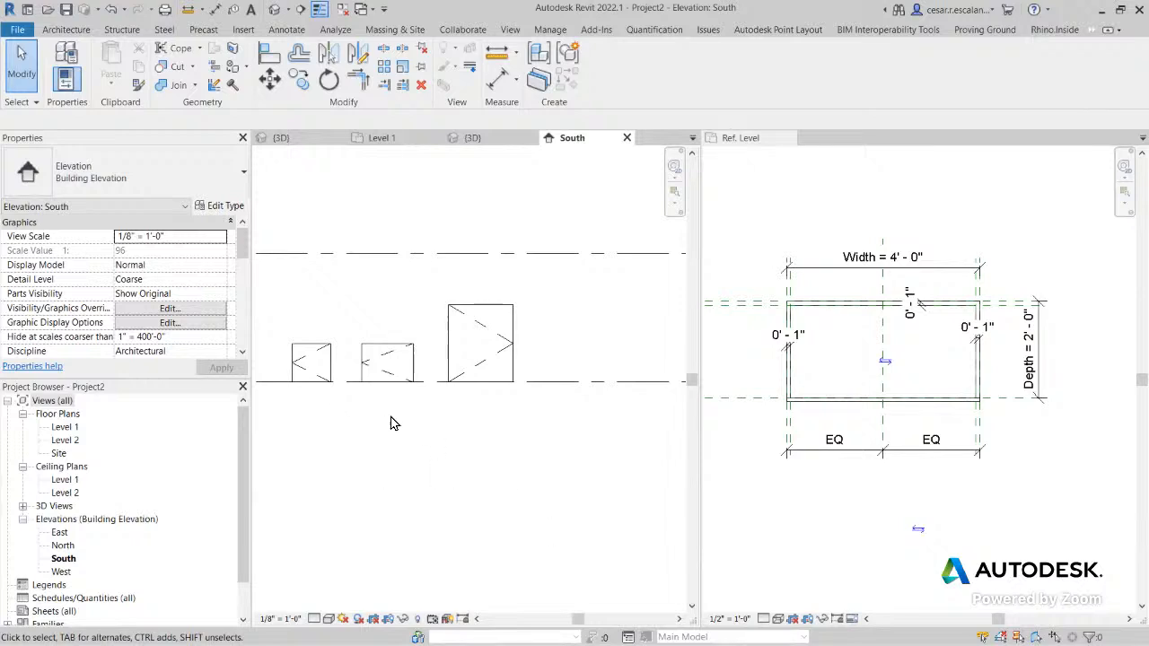
left_click(510, 373)
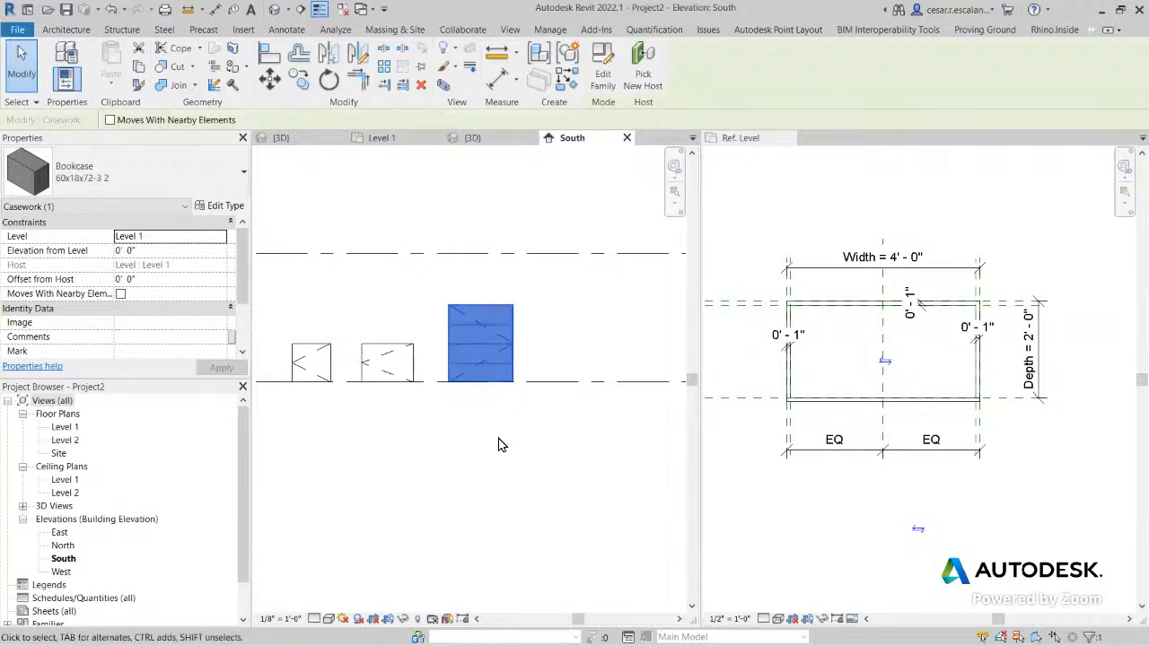
left_click(482, 140)
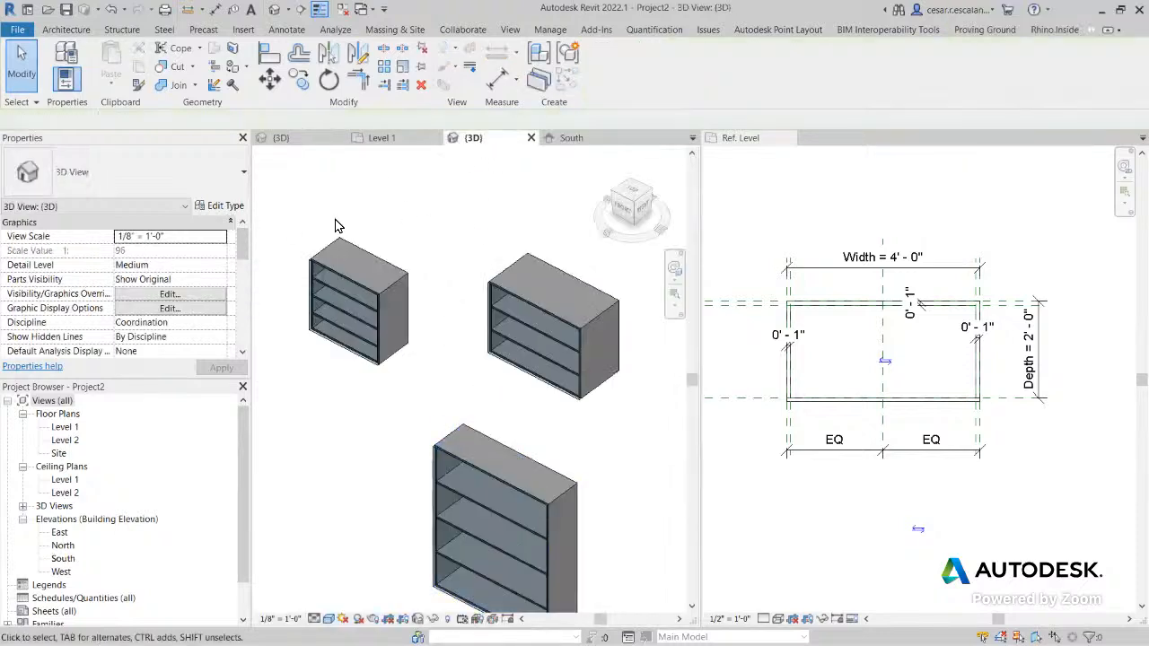
Step: Create a new family type named 36x18x60-4 in the bookcase family
left_click(263, 141)
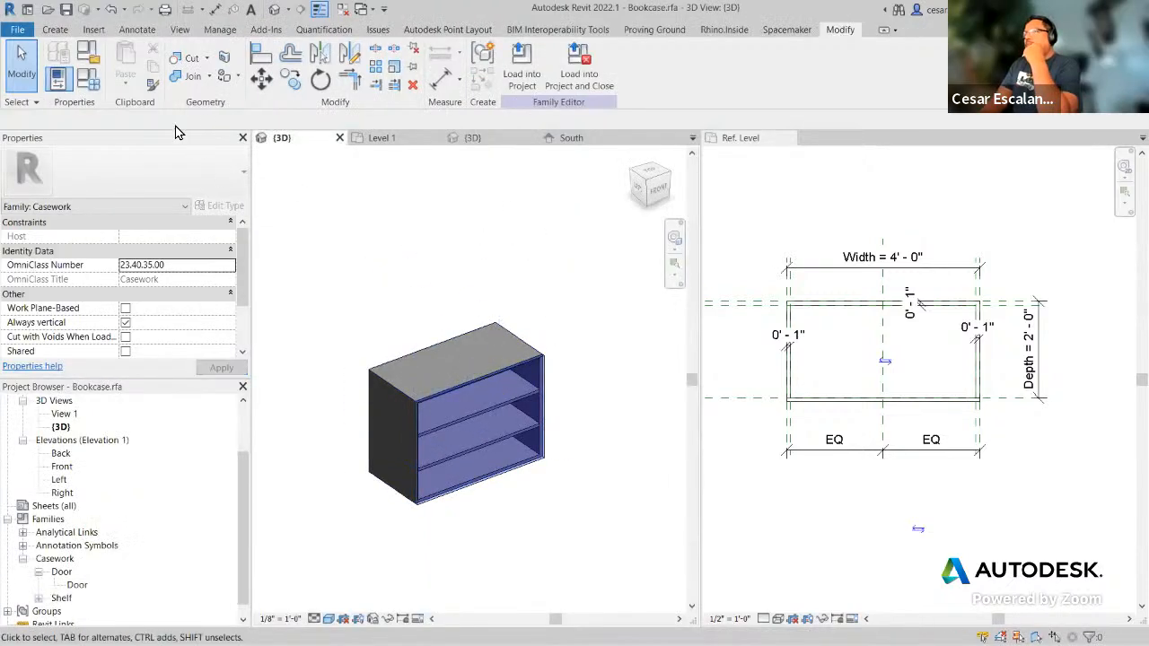
left_click(88, 79)
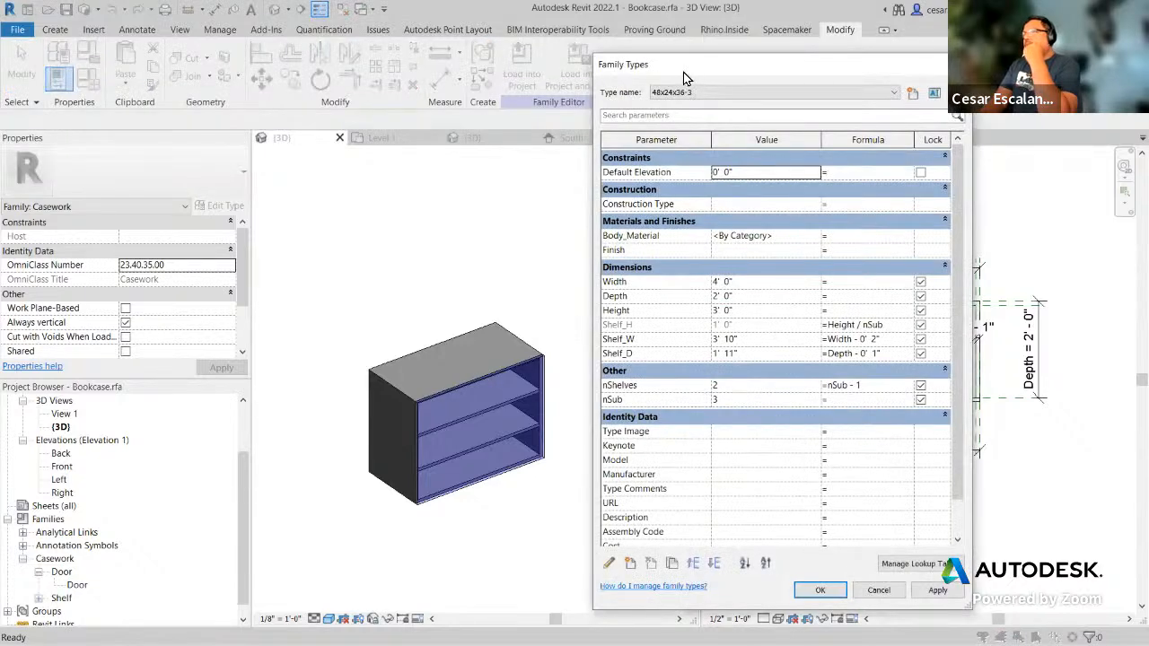
left_click_drag(685, 79, 225, 77)
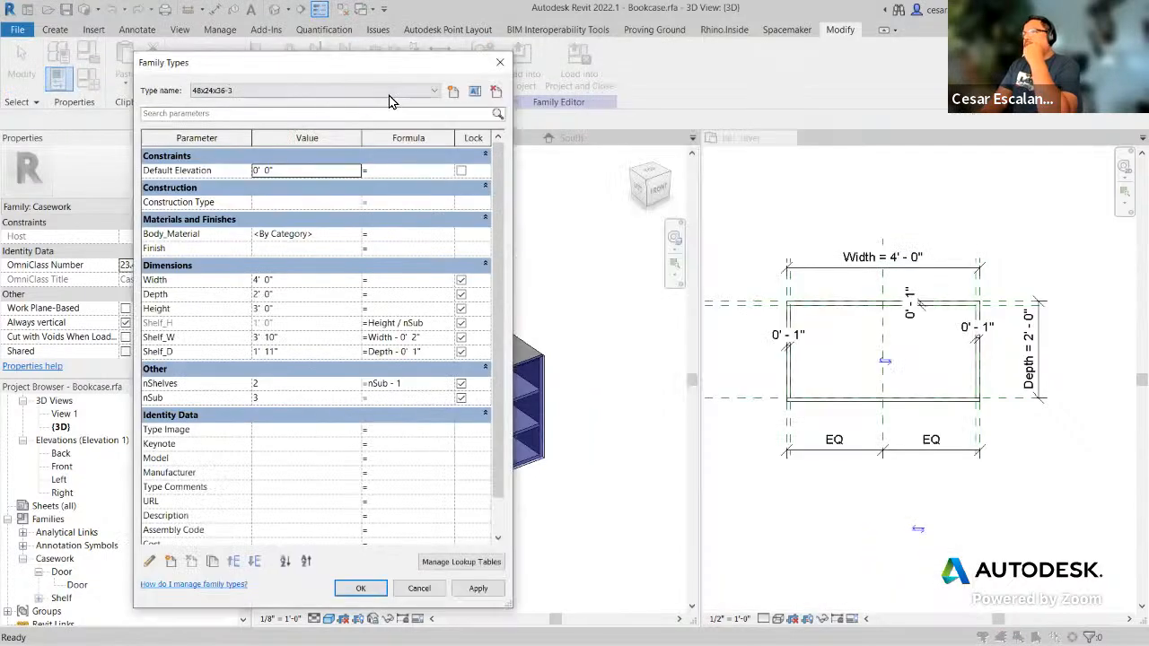
left_click(456, 93)
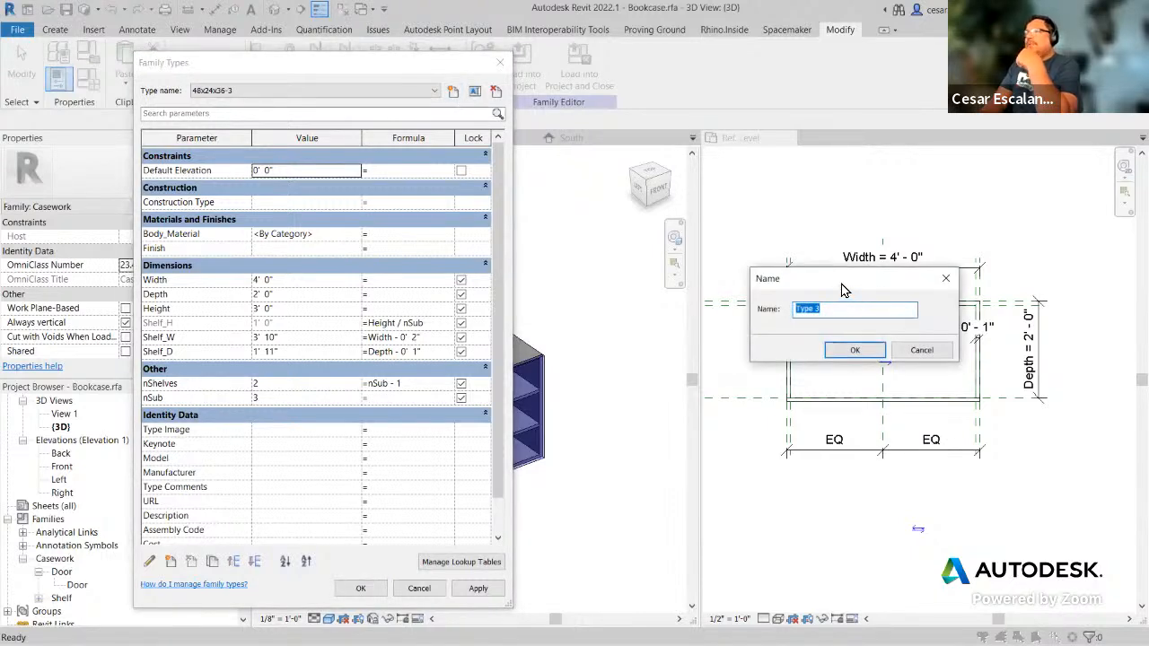
left_click_drag(842, 290, 553, 218)
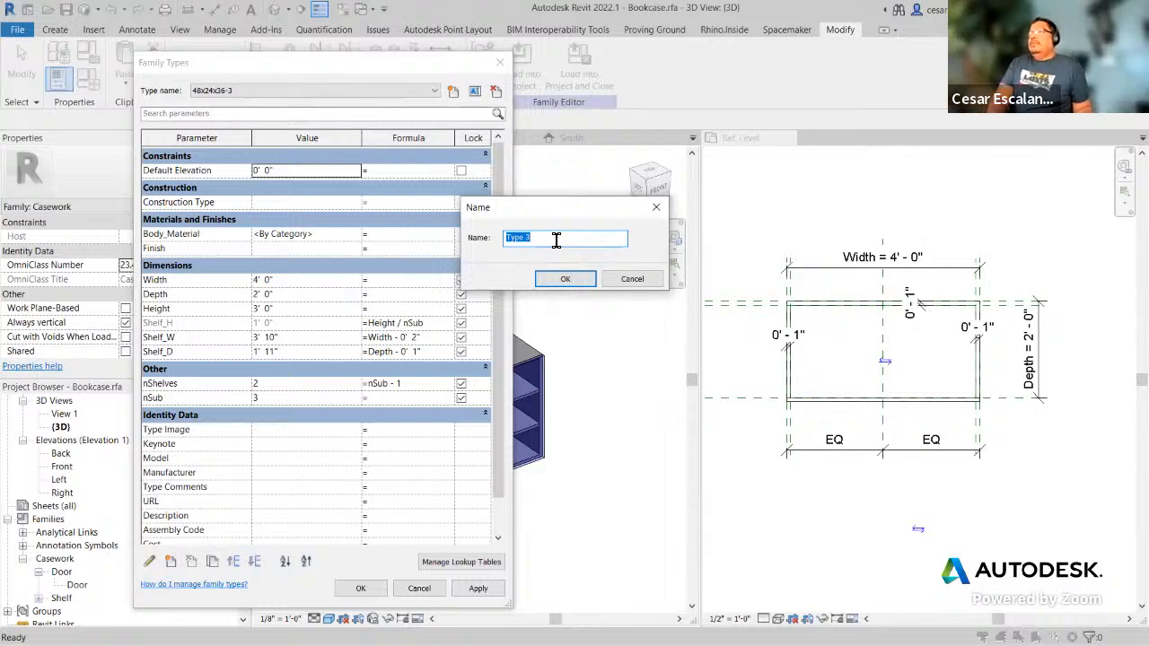
type("36")
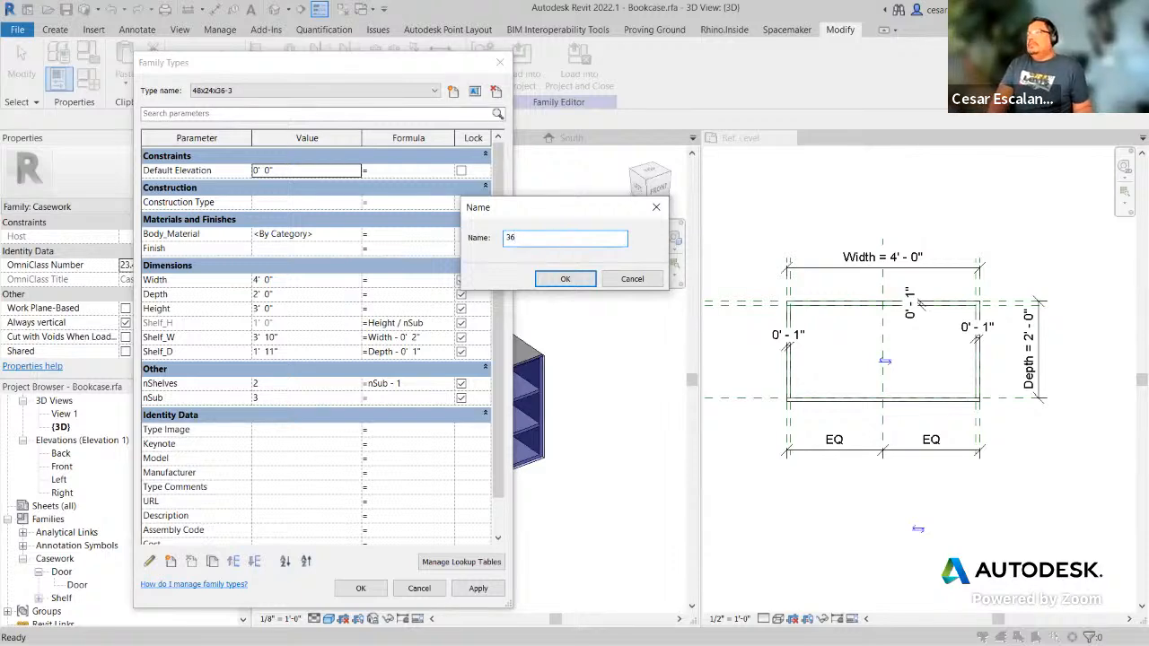
type("x48")
key("BackSpace")
key("BackSpace")
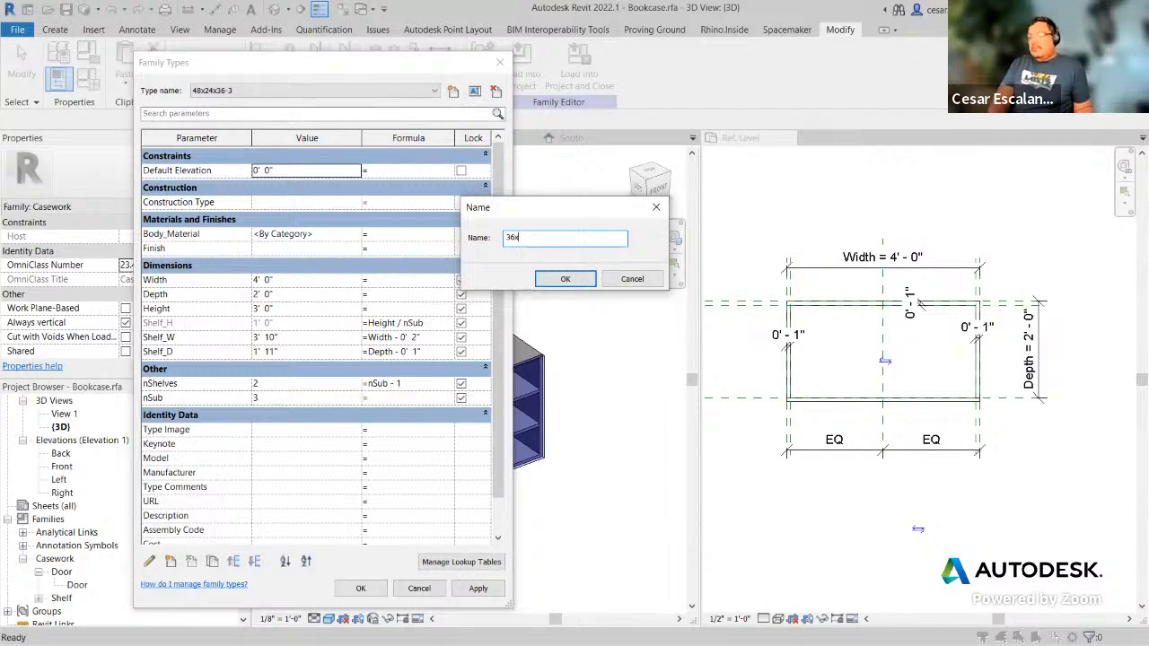
type("18x")
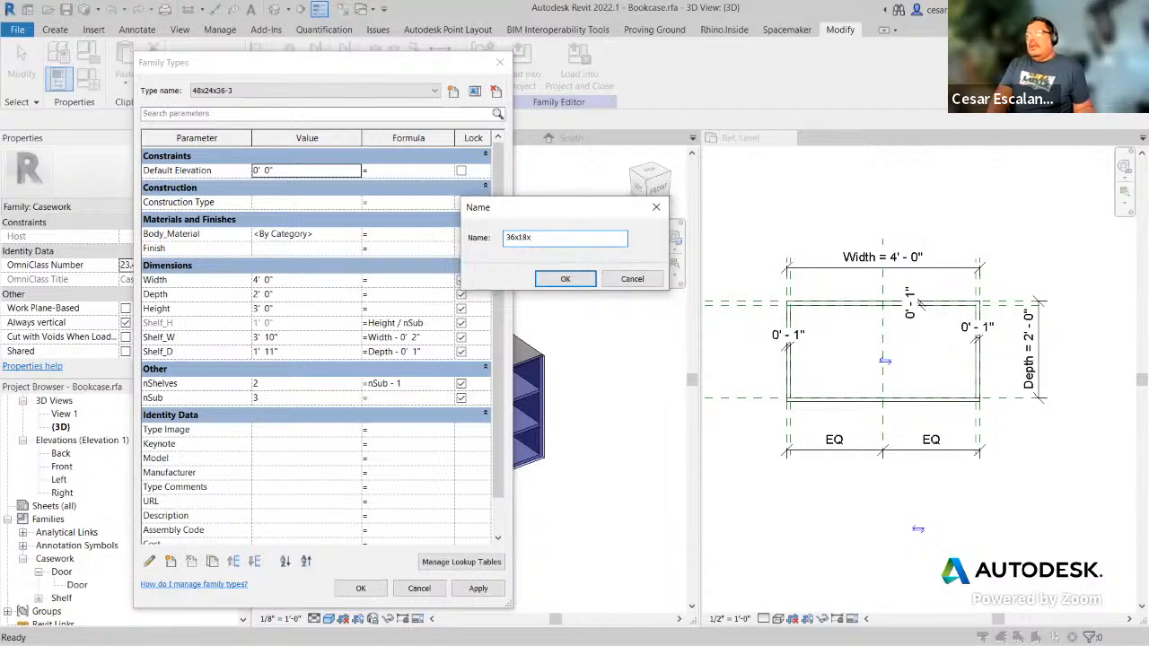
type("60-")
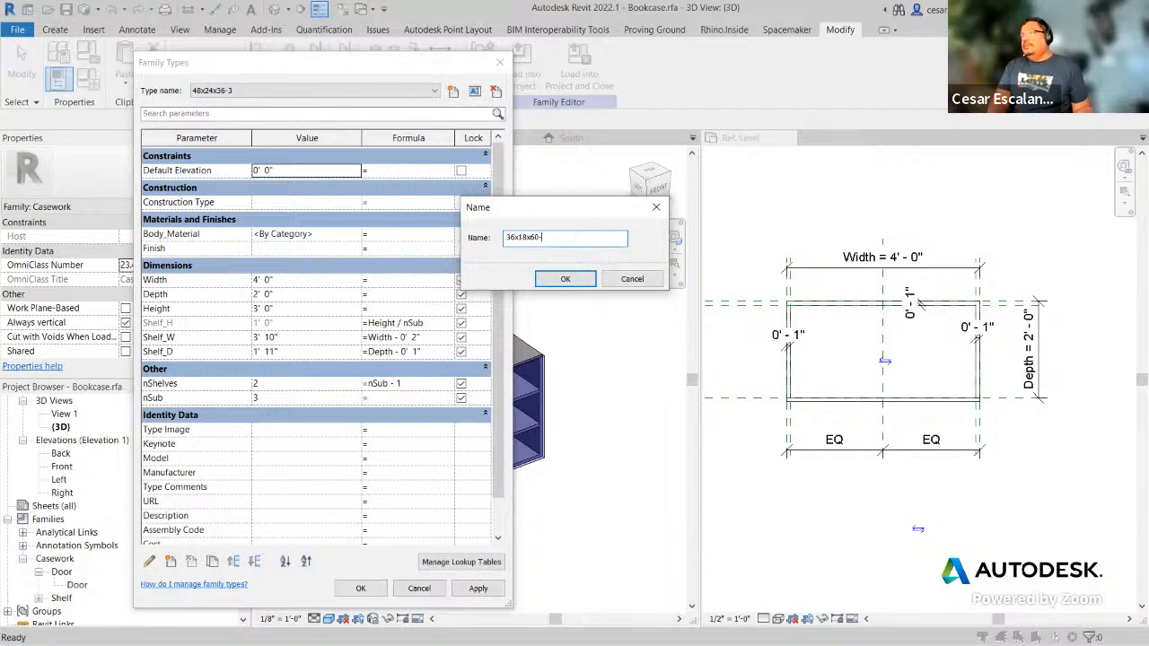
type("4")
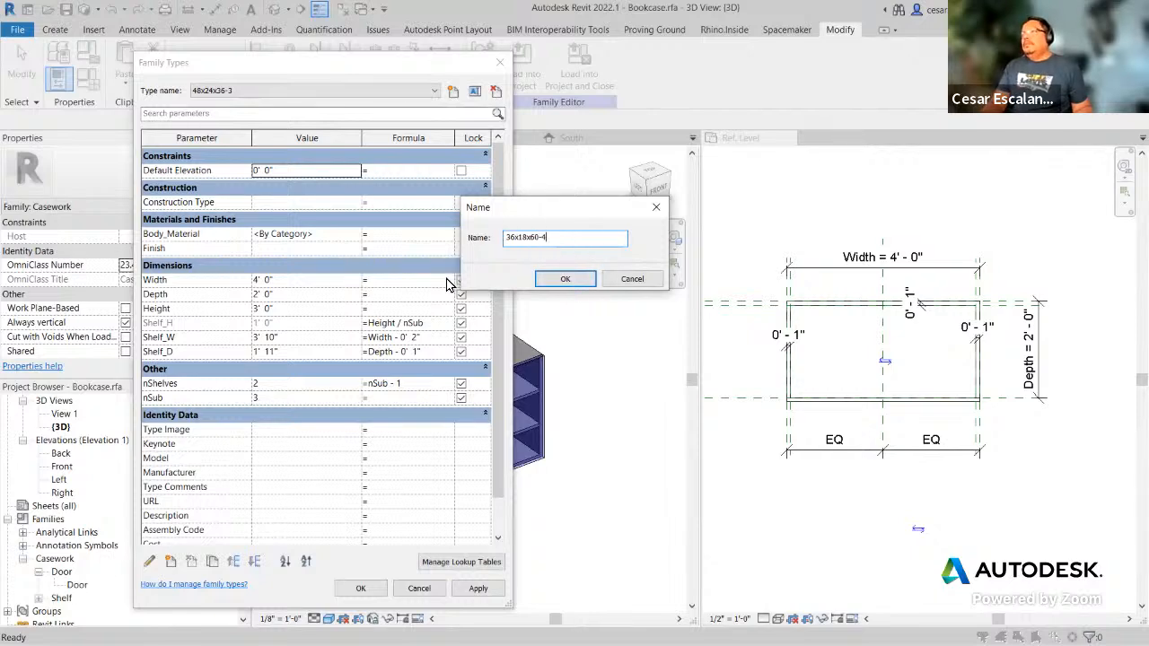
left_click(565, 280)
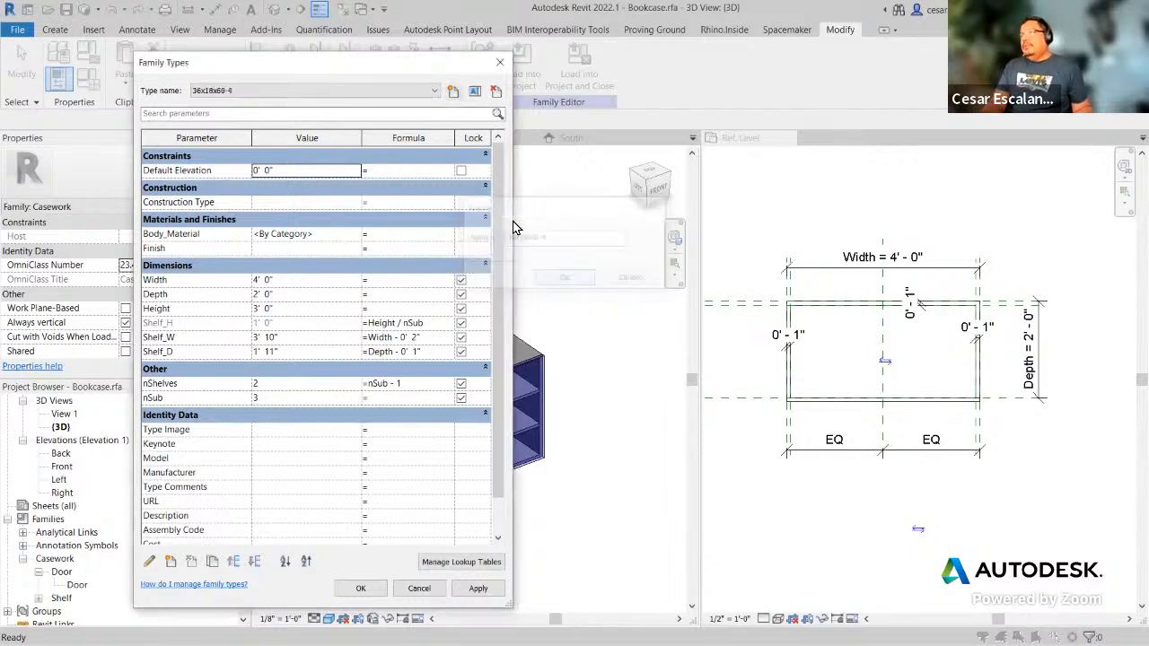
Step: Set the 36x18x60-4 type's Width to 3', Depth to 1' 6" and Height to 60"
left_click(284, 281)
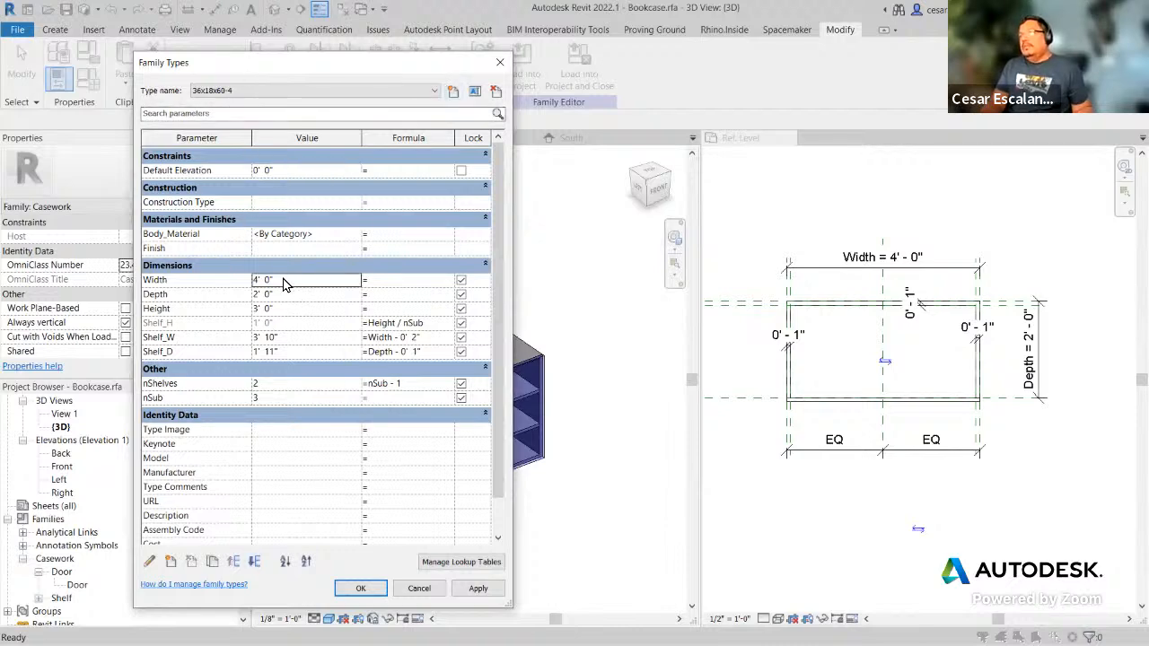
type("3")
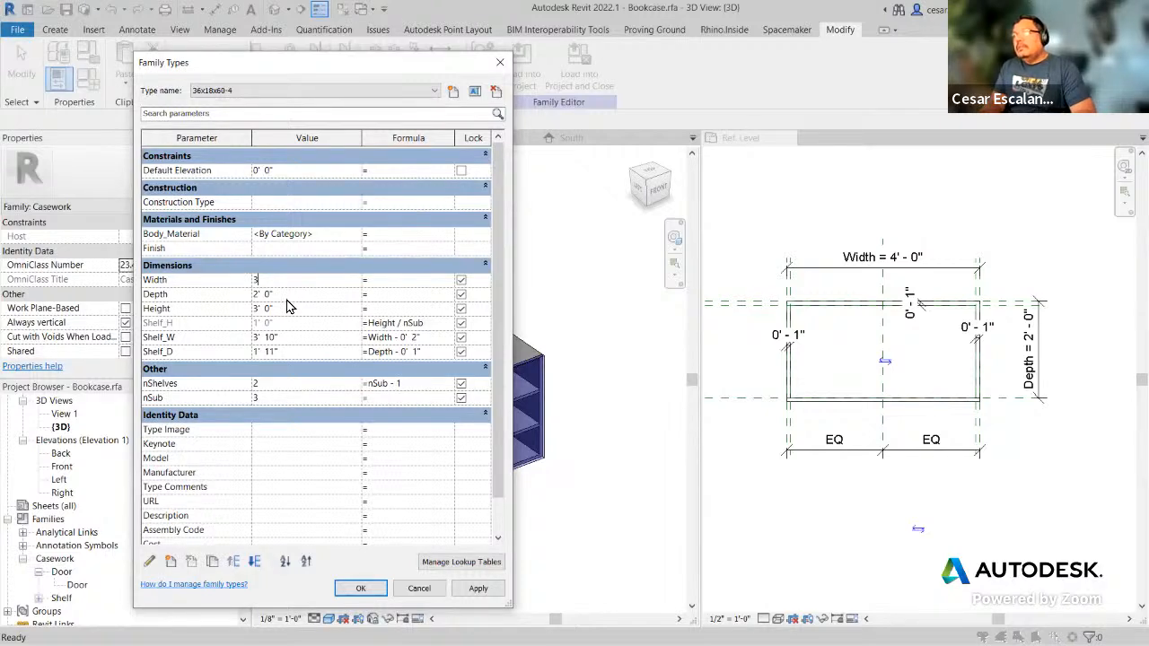
left_click(284, 295)
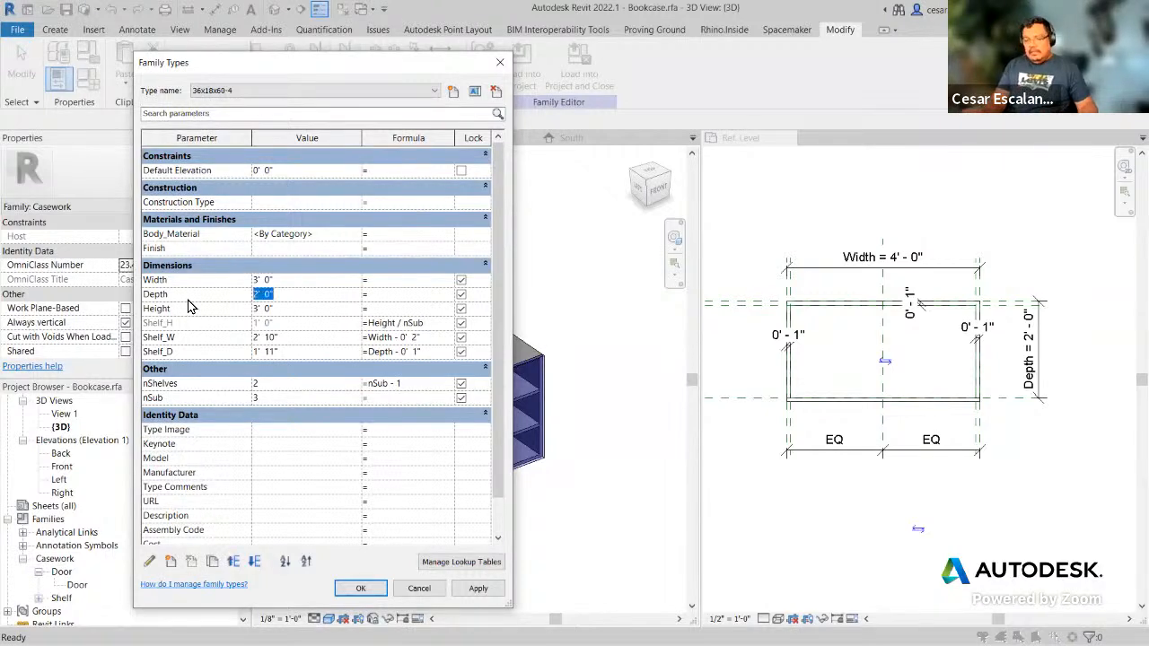
type("6")
key("BackSpace")
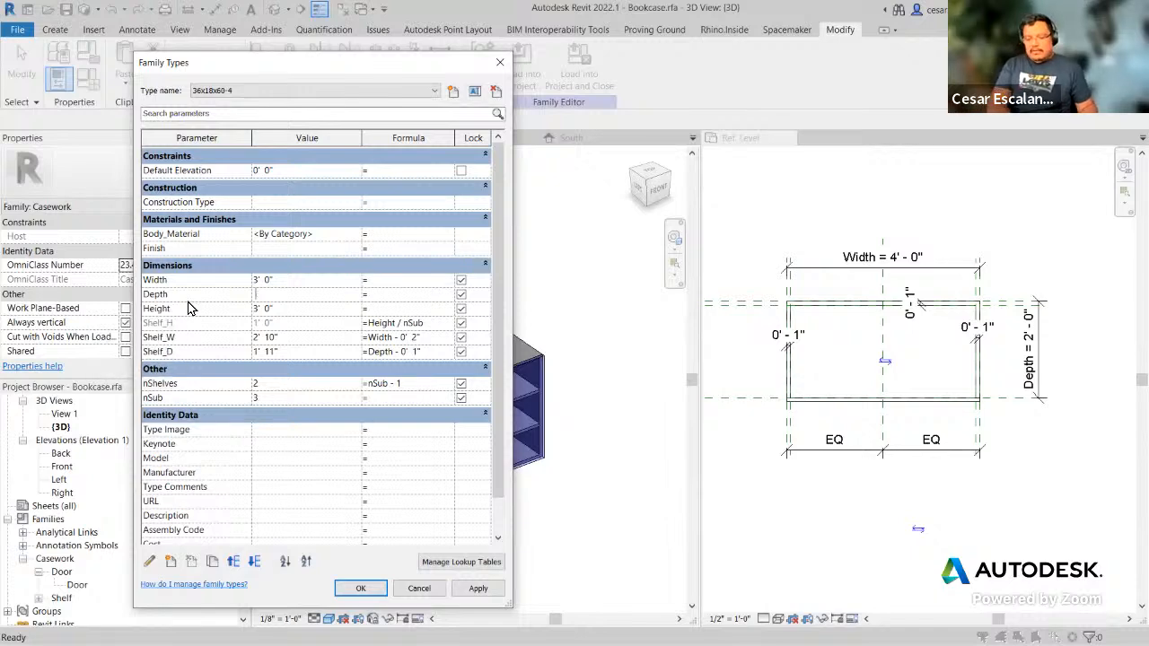
type("1 6")
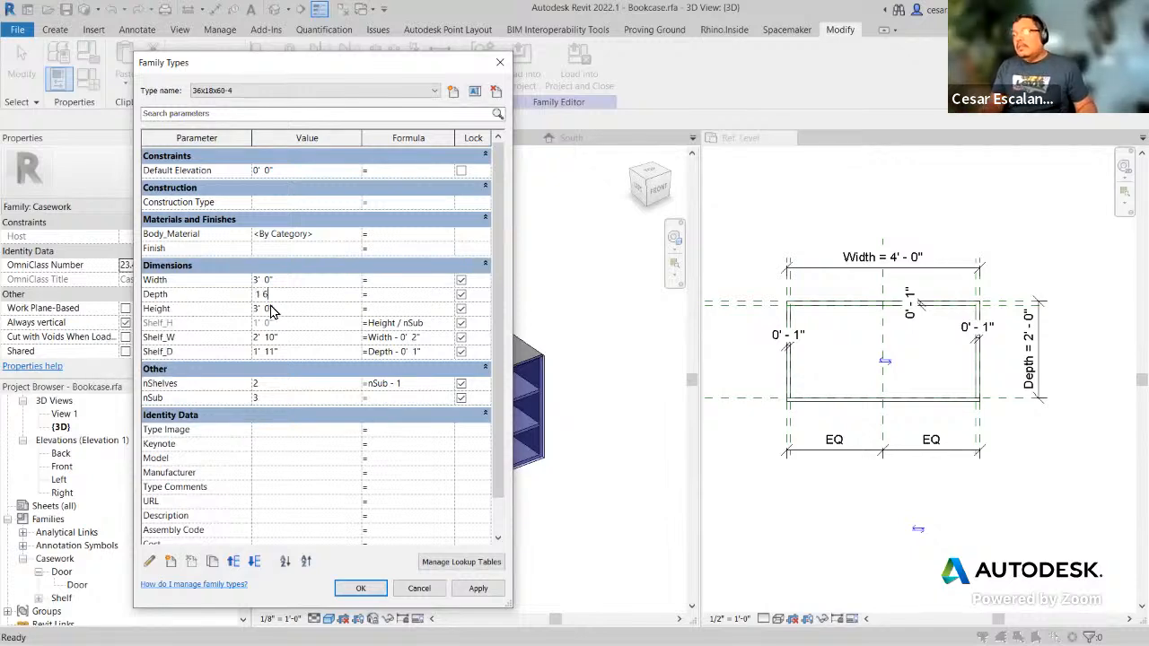
left_click(295, 314)
type("60")
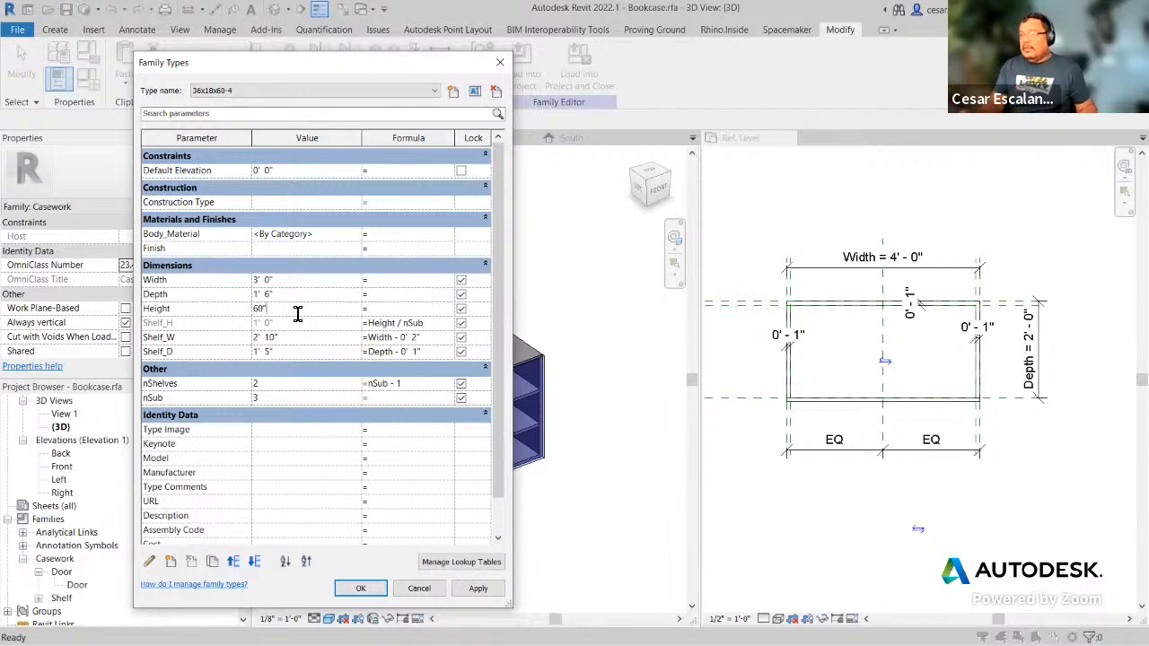
left_click(306, 294)
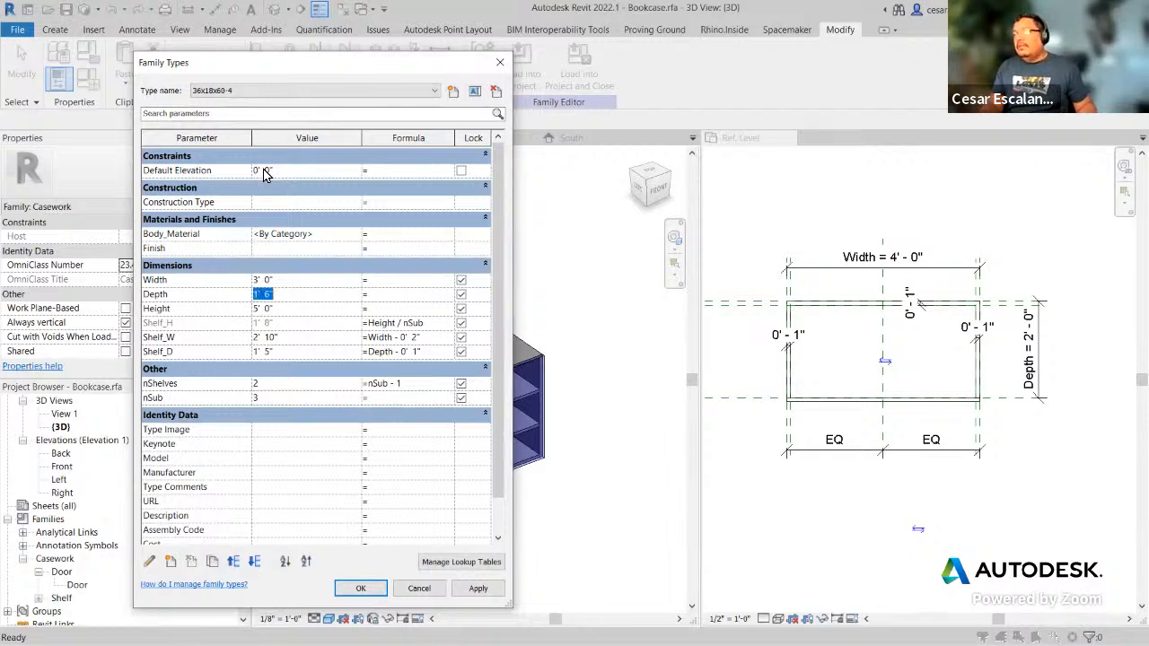
Step: Set nShelves to 4 for the 36x18x60-4 type, apply it to the model and close the family types
left_click(270, 385)
type("4")
left_click(293, 403)
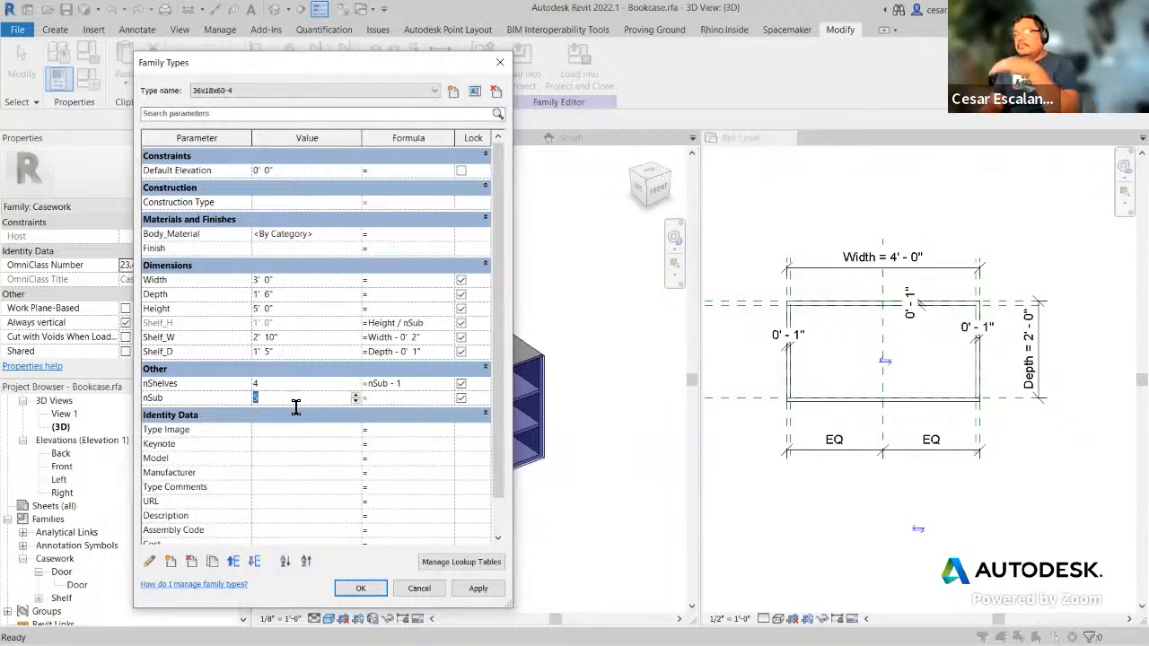
left_click(477, 589)
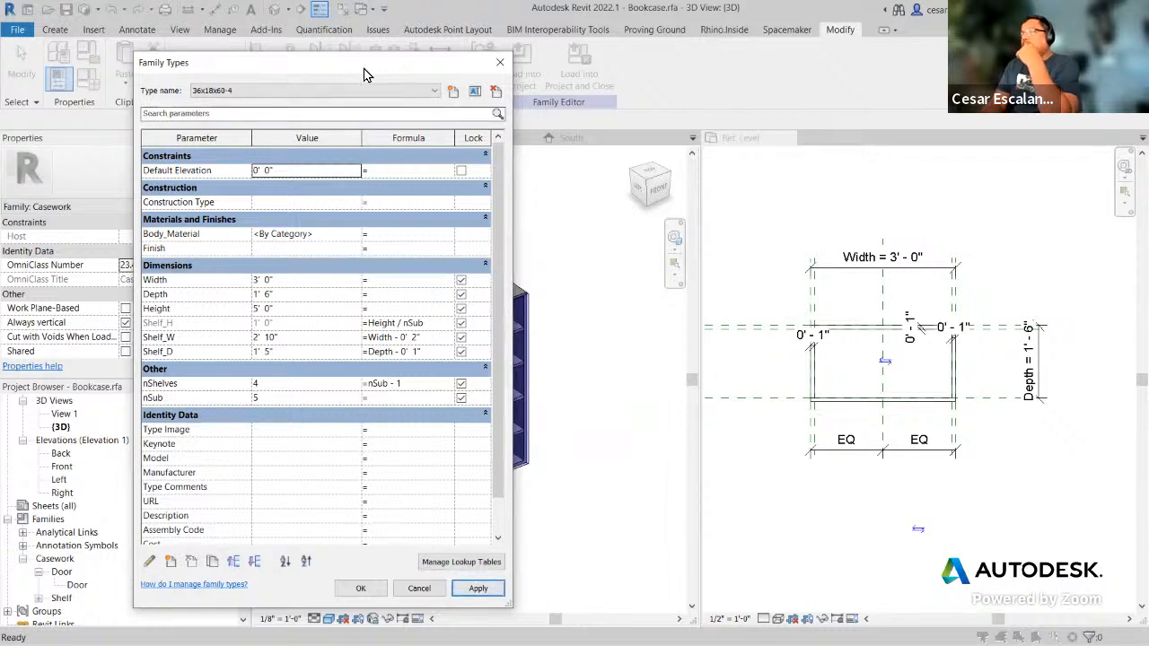
left_click_drag(365, 74, 898, 123)
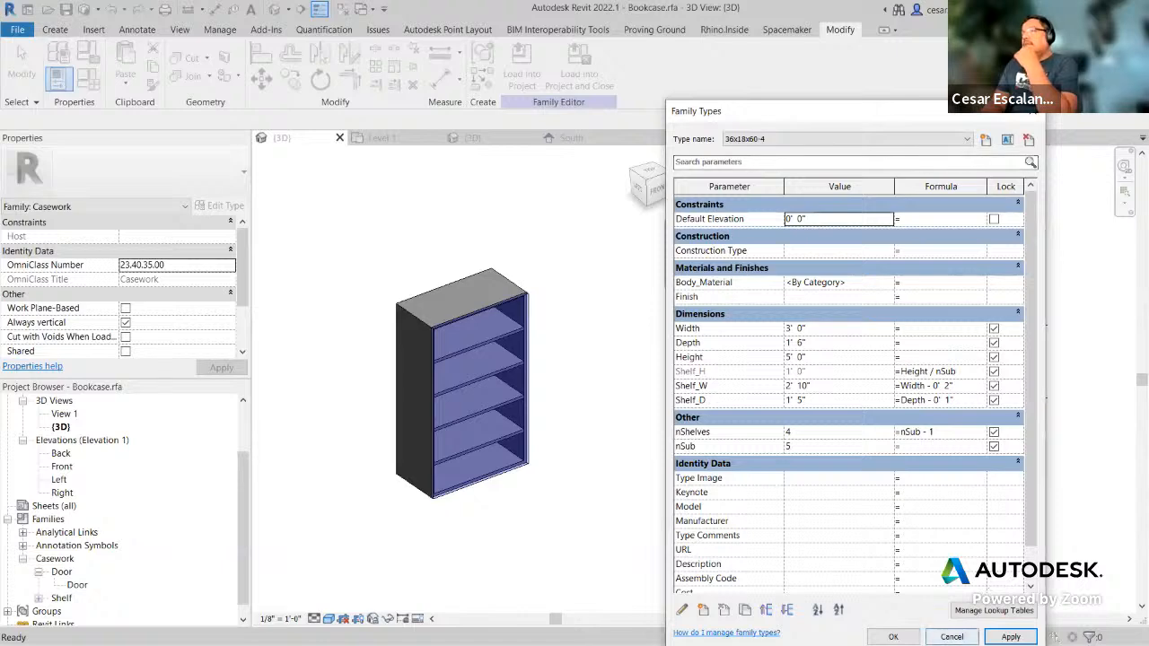
left_click(893, 637)
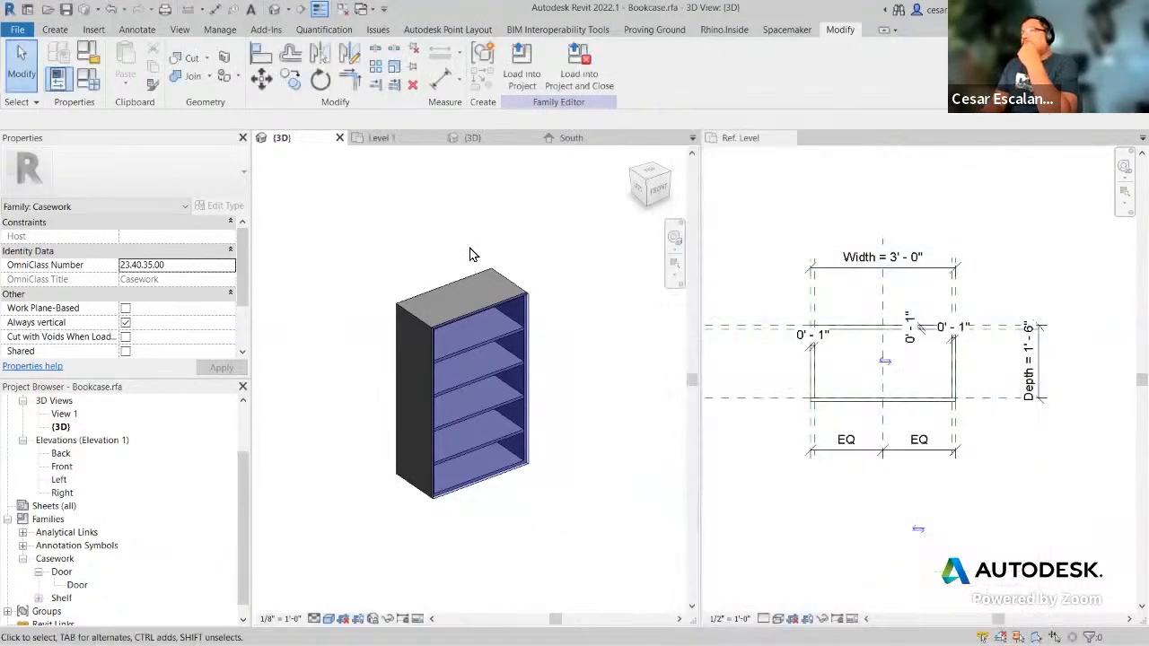
Step: Load the updated bookcase family into Project2
left_click(521, 67)
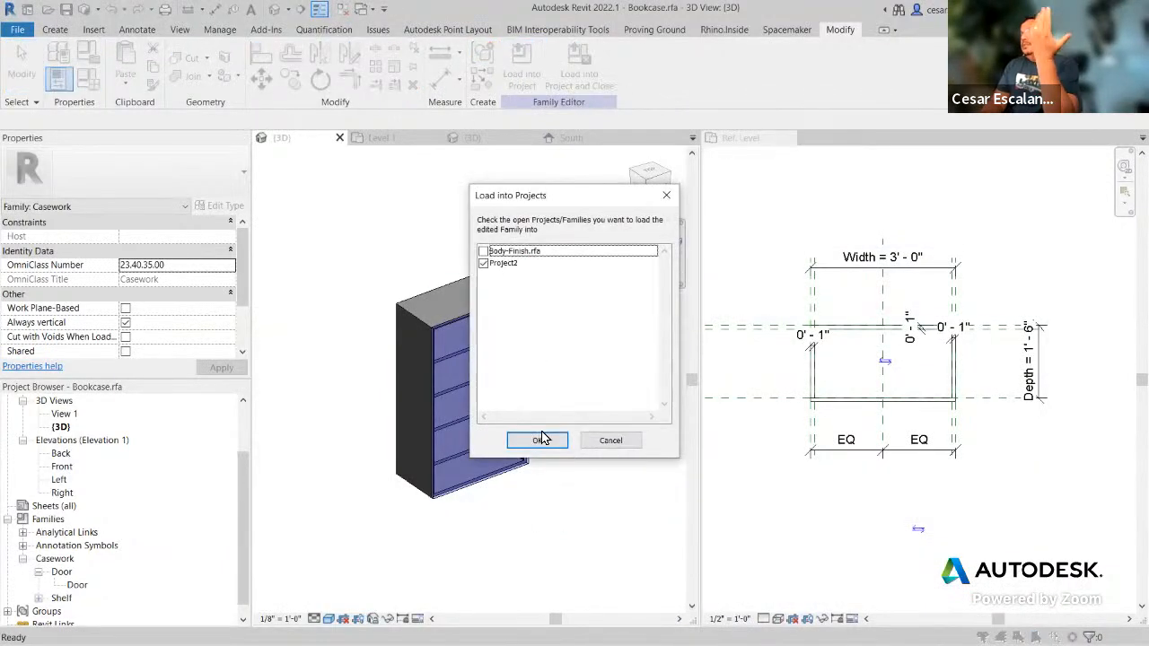
left_click(541, 438)
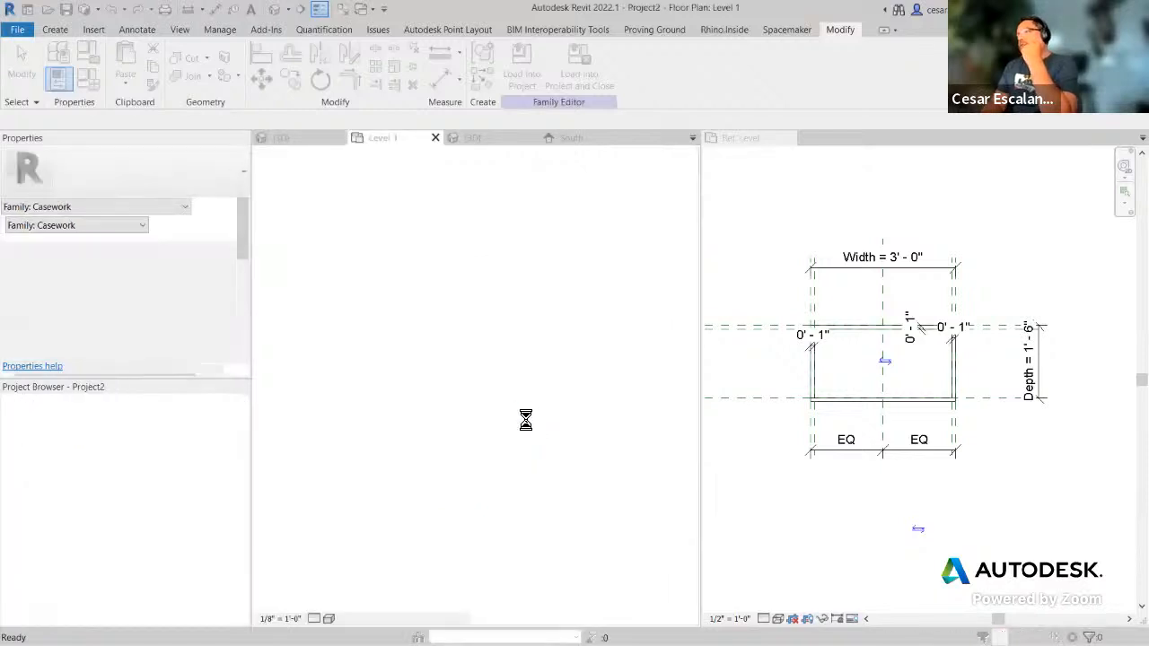
left_click(563, 323)
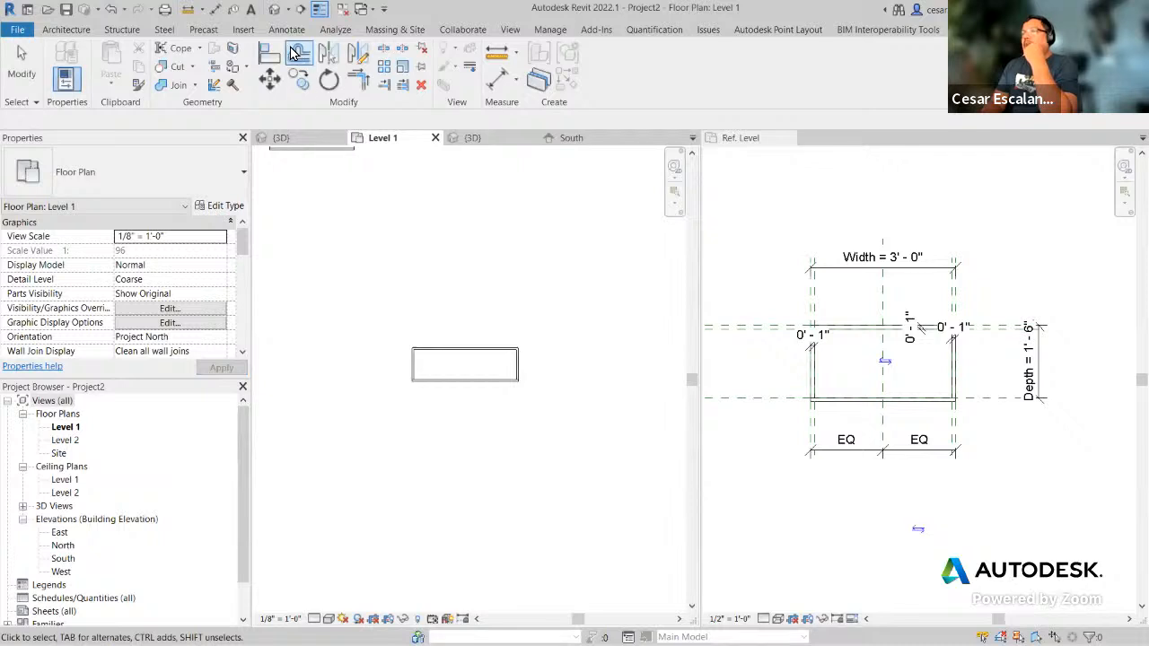
Step: Review the type properties of the 48x24x36-3 bookcase in the project's 3D view, then close them and deselect it
left_click(275, 9)
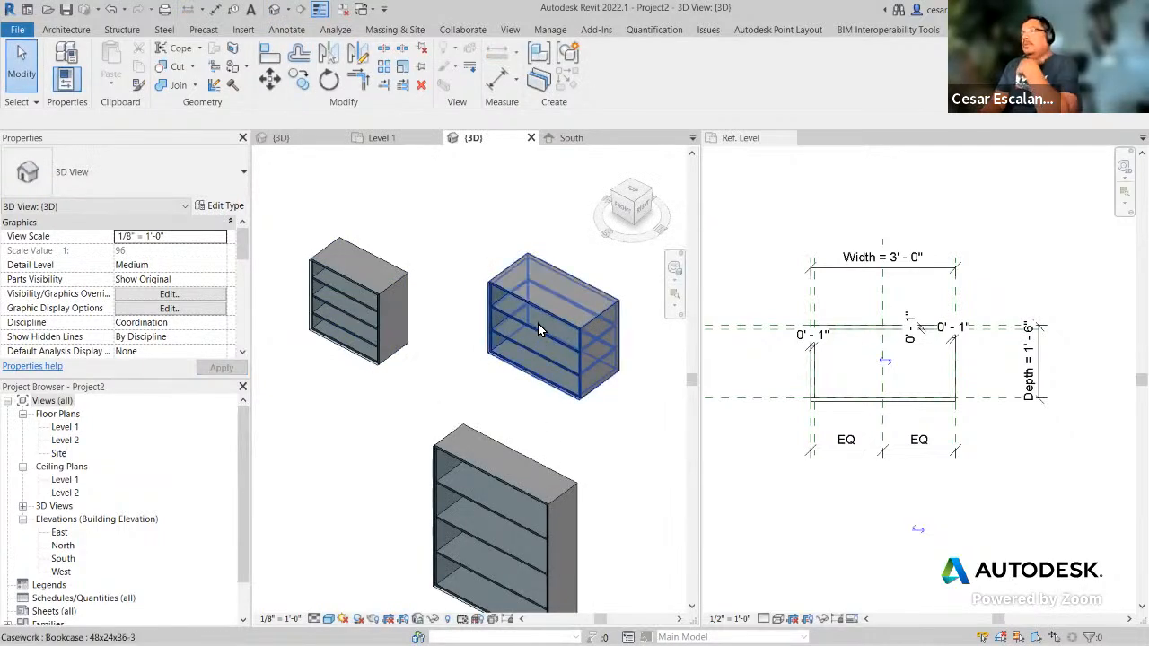
left_click(539, 306)
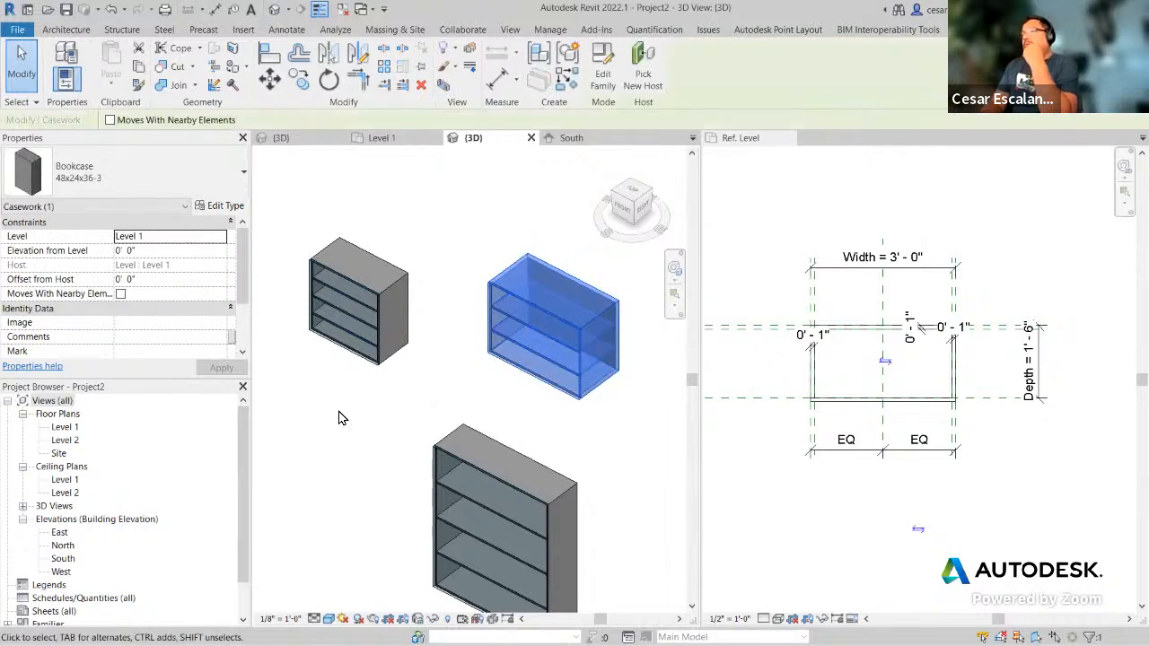
left_click(226, 206)
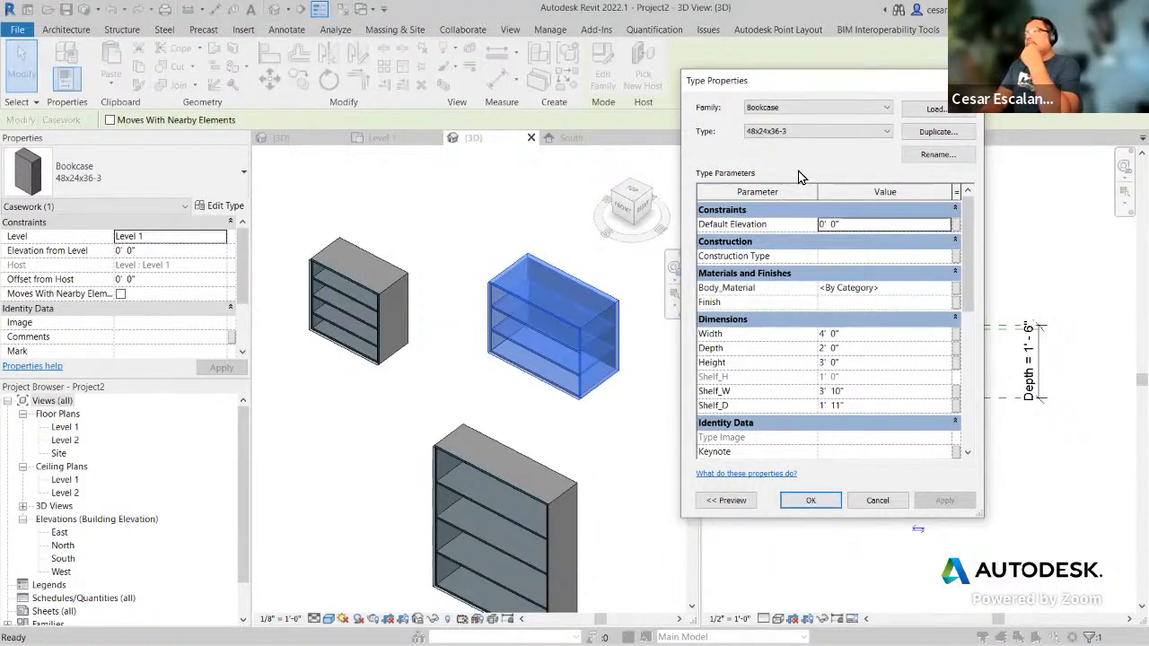
left_click(805, 501)
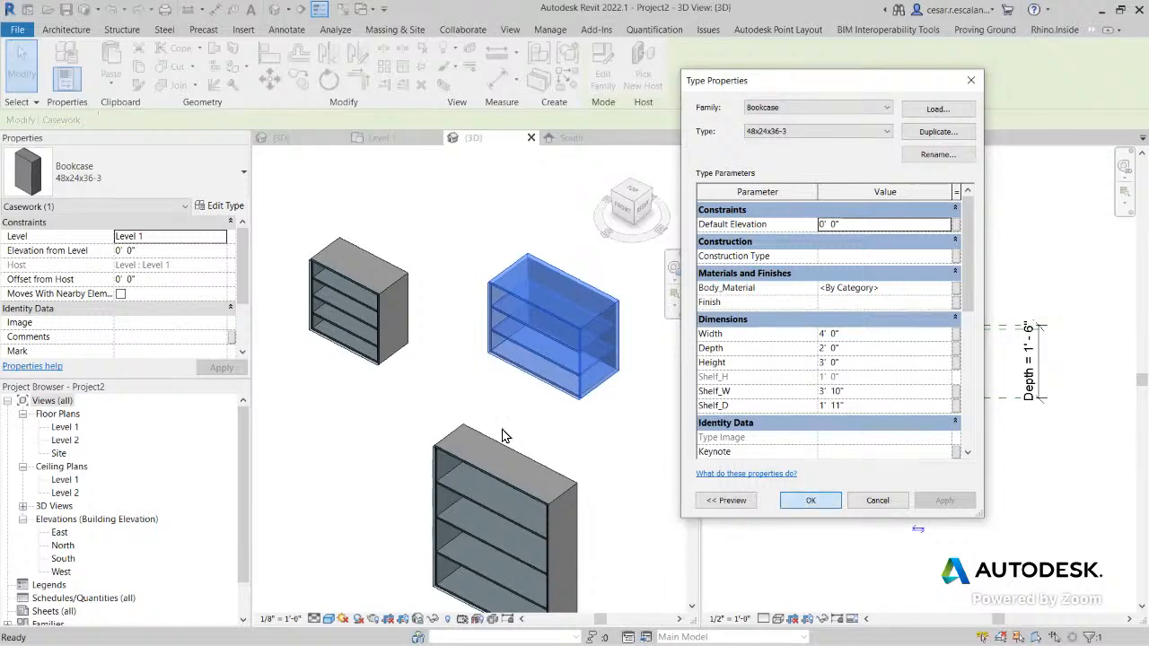
left_click(512, 422)
middle_click_drag(512, 416, 526, 395)
scroll(410, 377, "down", 3)
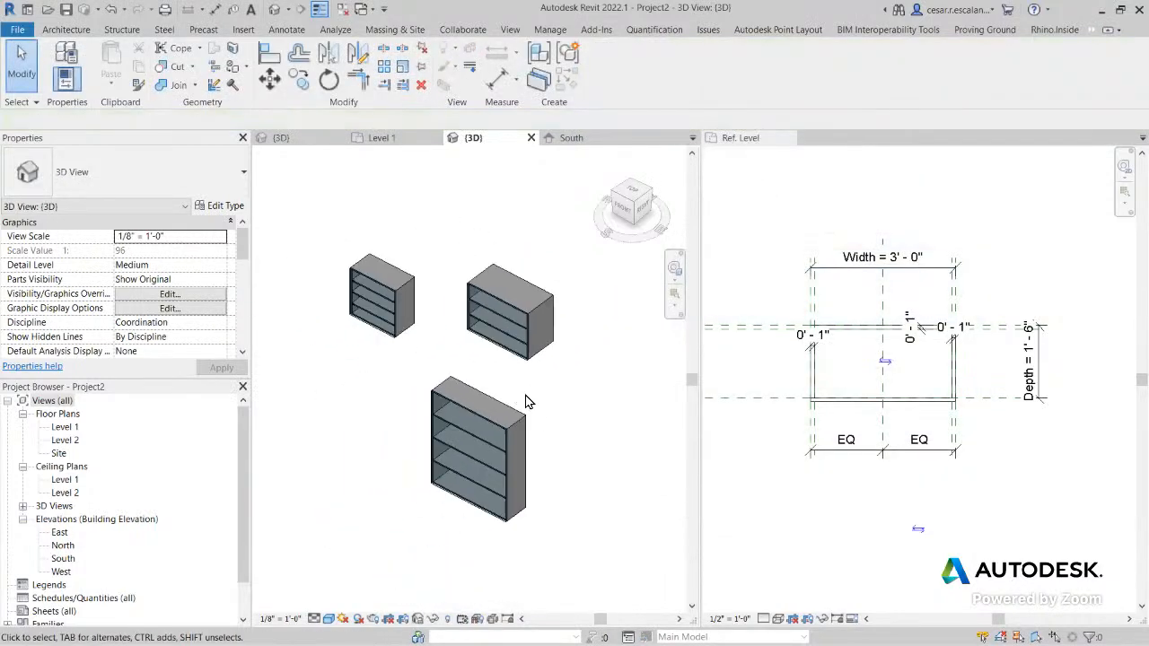
scroll(528, 403, "up", 3)
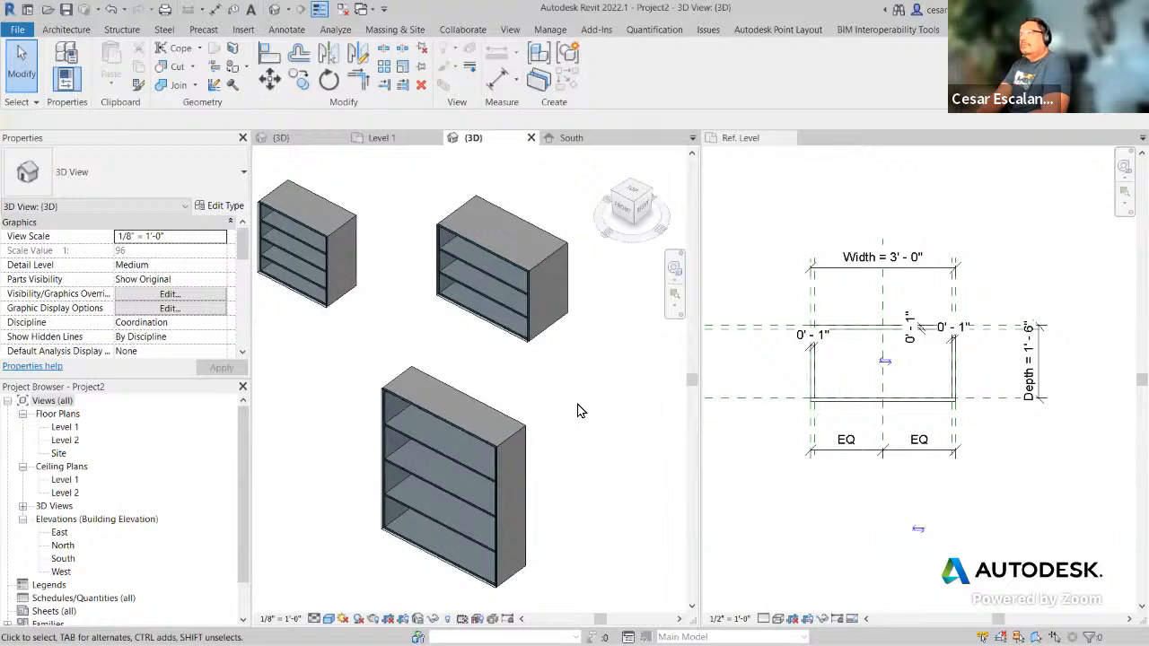
scroll(579, 411, "up", 2)
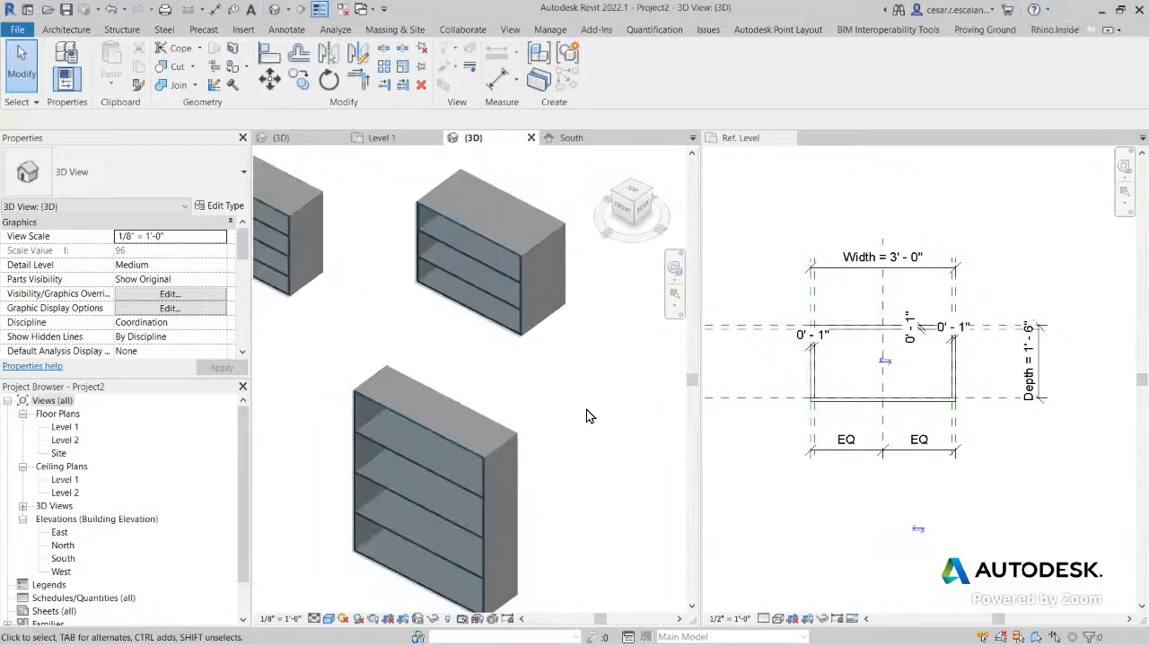
scroll(588, 416, "down", 2)
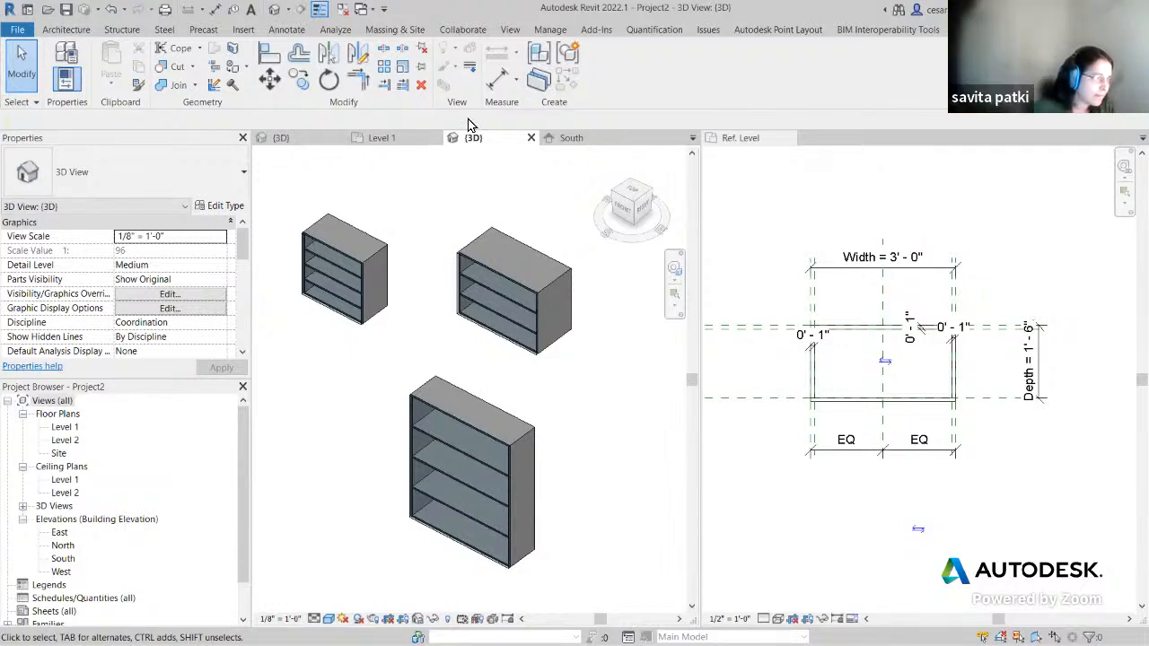
Step: Create a new project based on the Imperial-Architectural Template
left_click(569, 138)
left_click(287, 141)
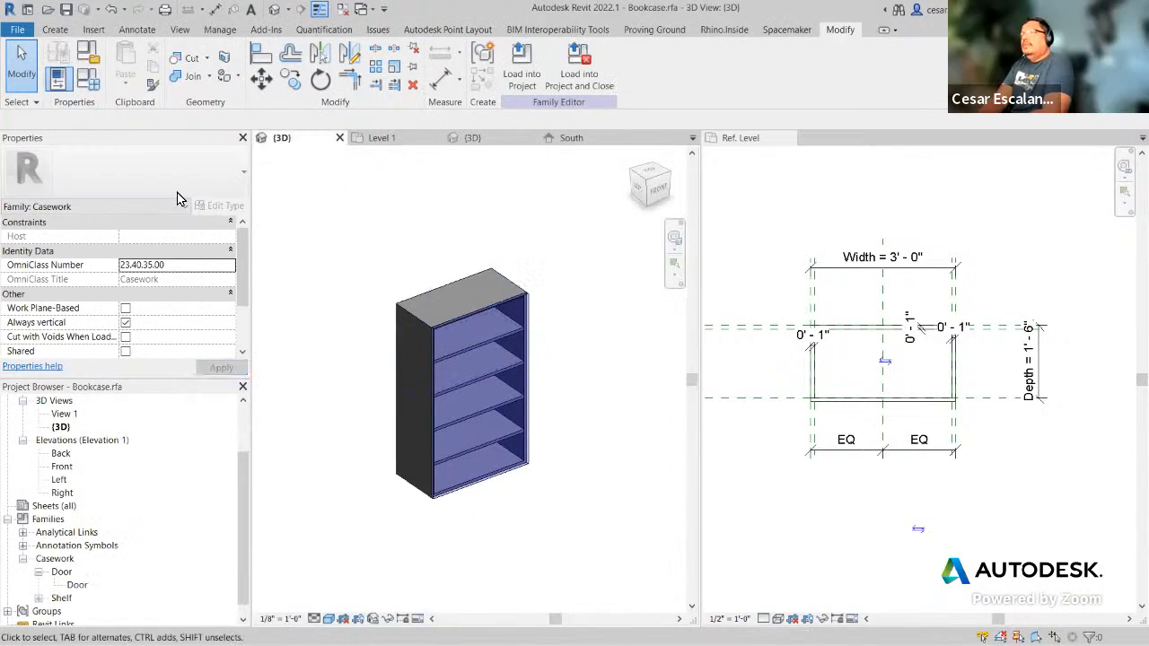
left_click(17, 29)
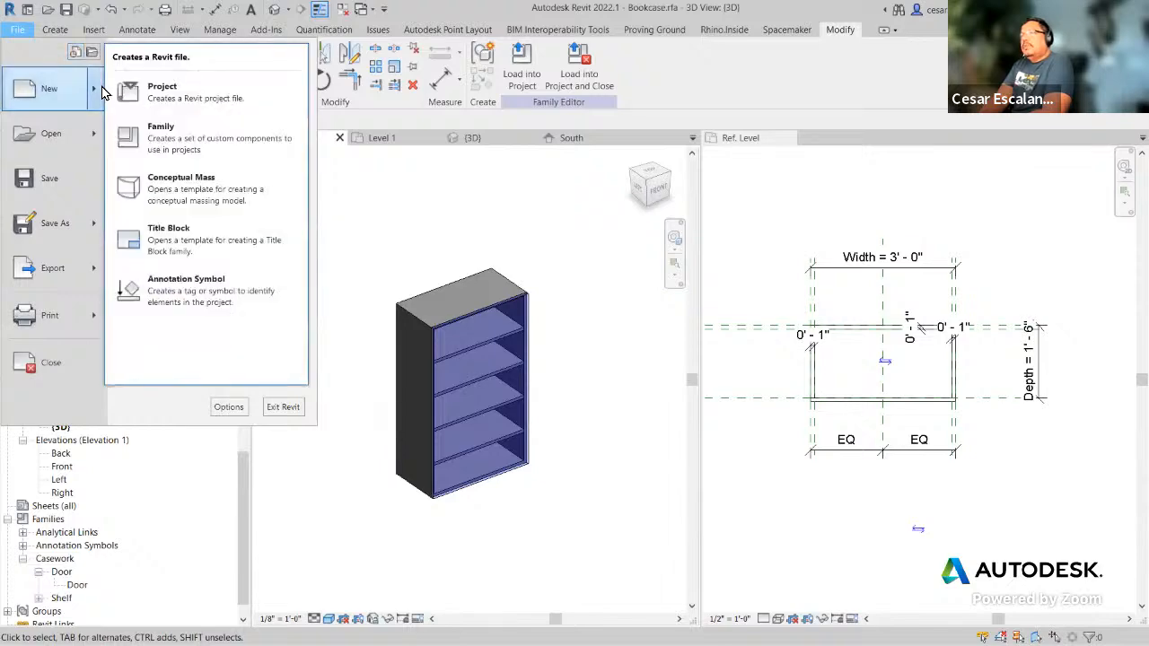
left_click(54, 92)
left_click(484, 304)
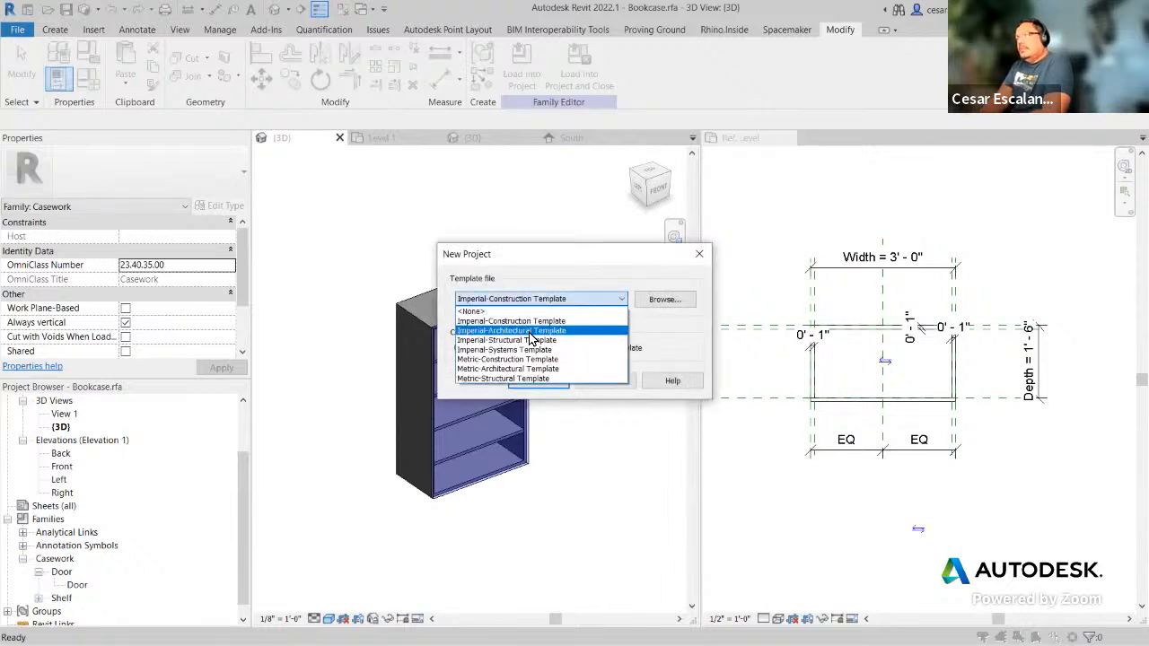
left_click(526, 338)
left_click(539, 380)
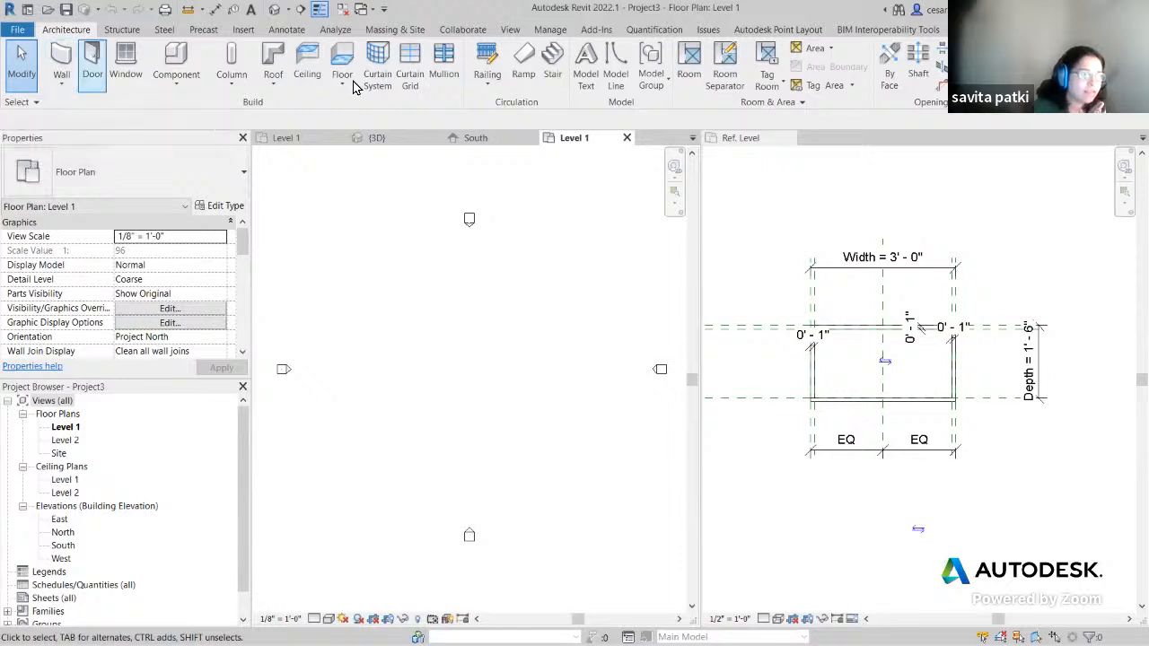
Step: Create a straight horizontal stair run in the Level 1 floor plan and finish the stair
left_click(552, 72)
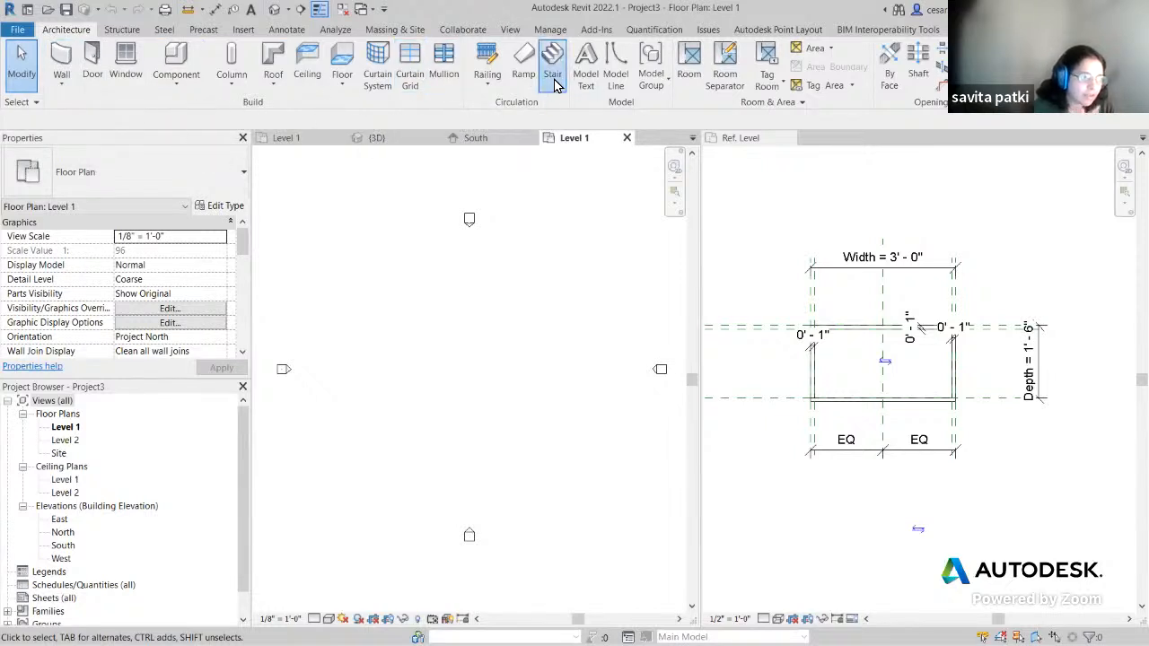
left_click(373, 295)
left_click(476, 300)
left_click(601, 81)
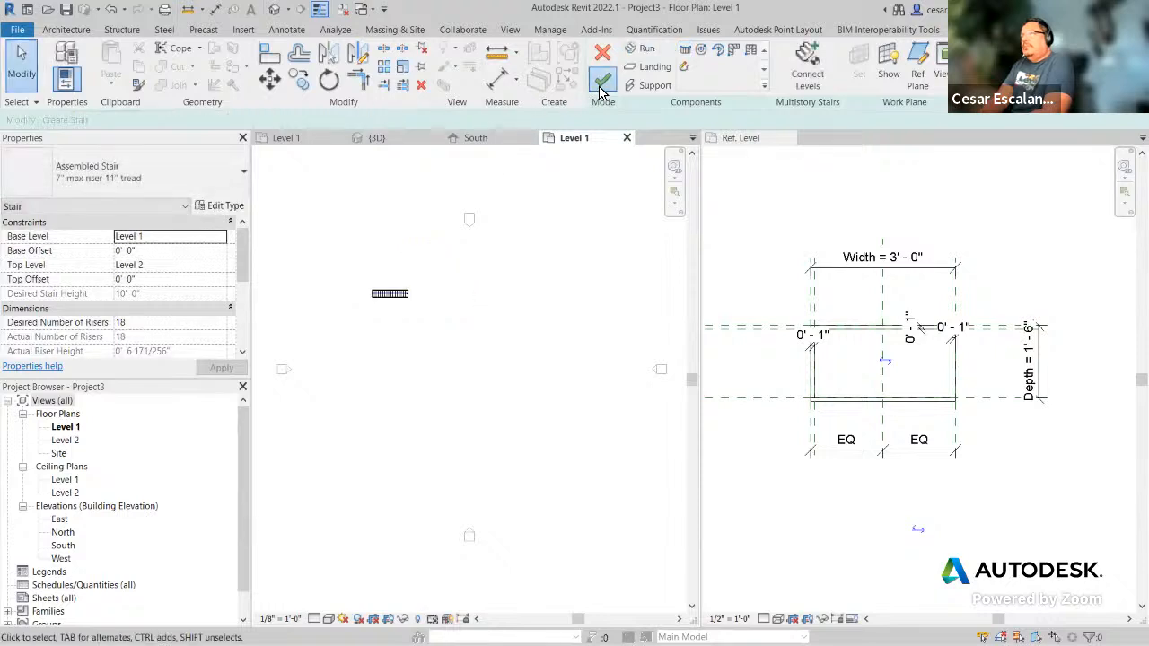
Step: Examine how the stair's solid and dashed lines are drawn on both sides of the cut mark in plan
scroll(413, 301, "up", 5)
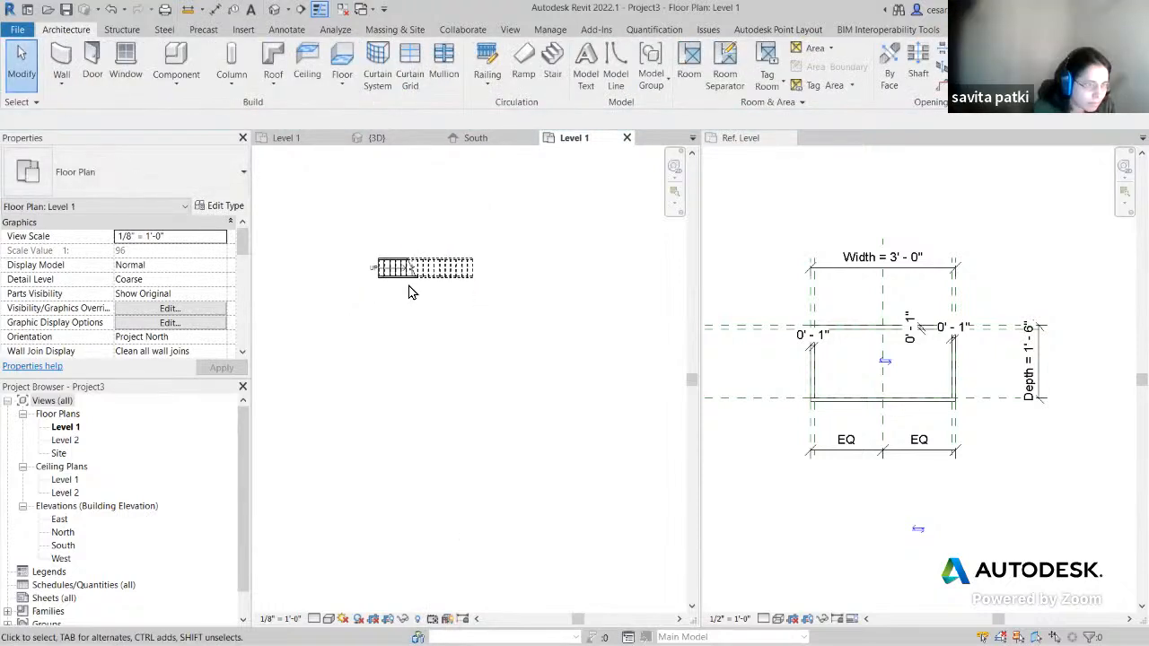
middle_click_drag(413, 303, 448, 409)
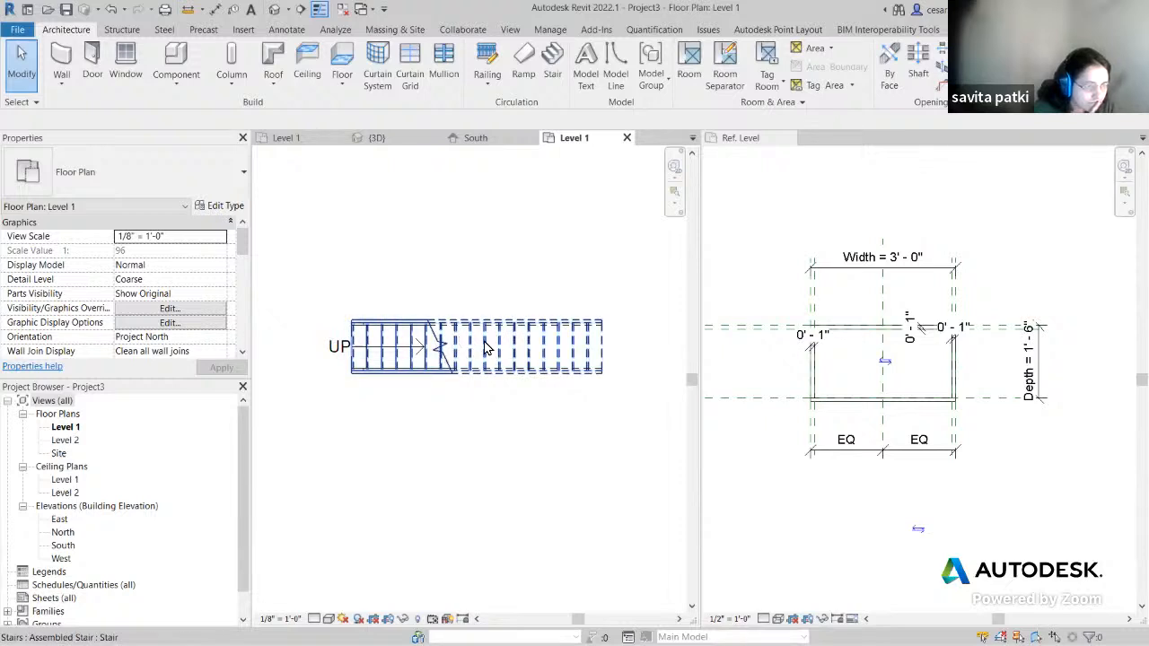
scroll(553, 423, "up", 2)
middle_click_drag(553, 424, 579, 430)
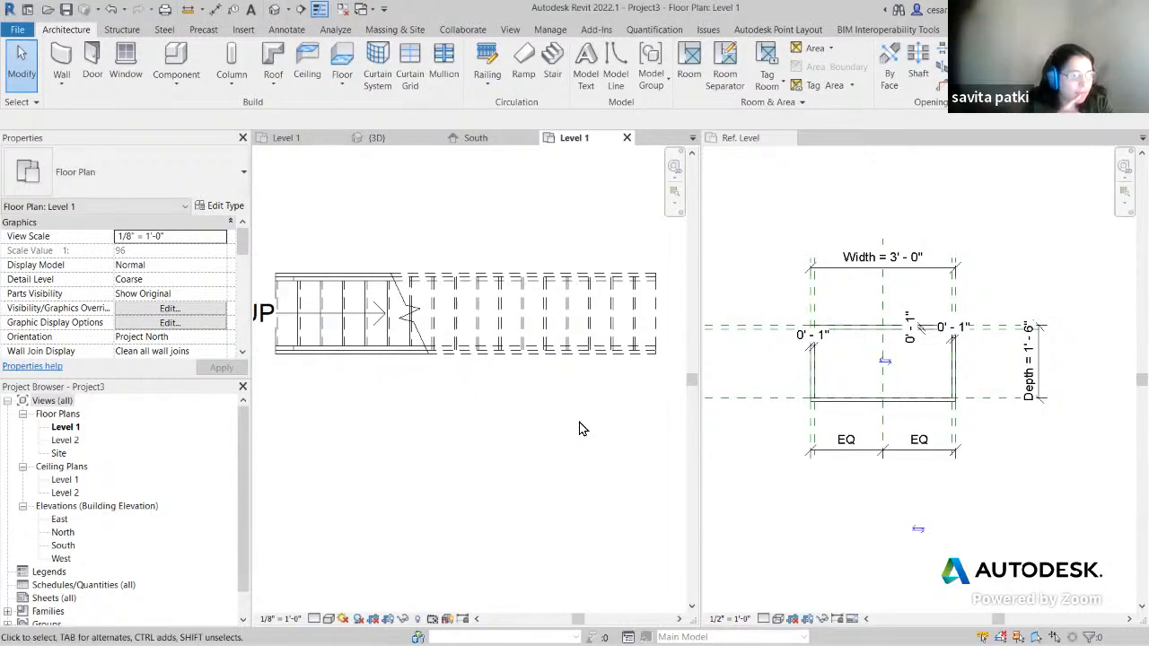
scroll(579, 429, "down", 1)
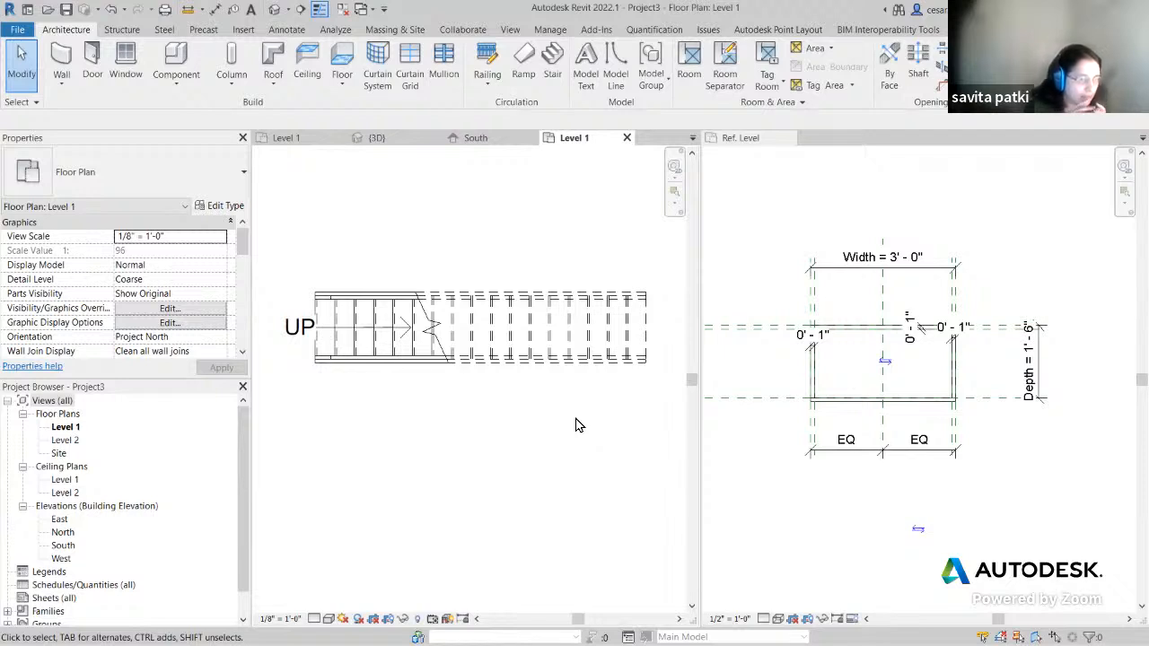
scroll(380, 393, "up", 2)
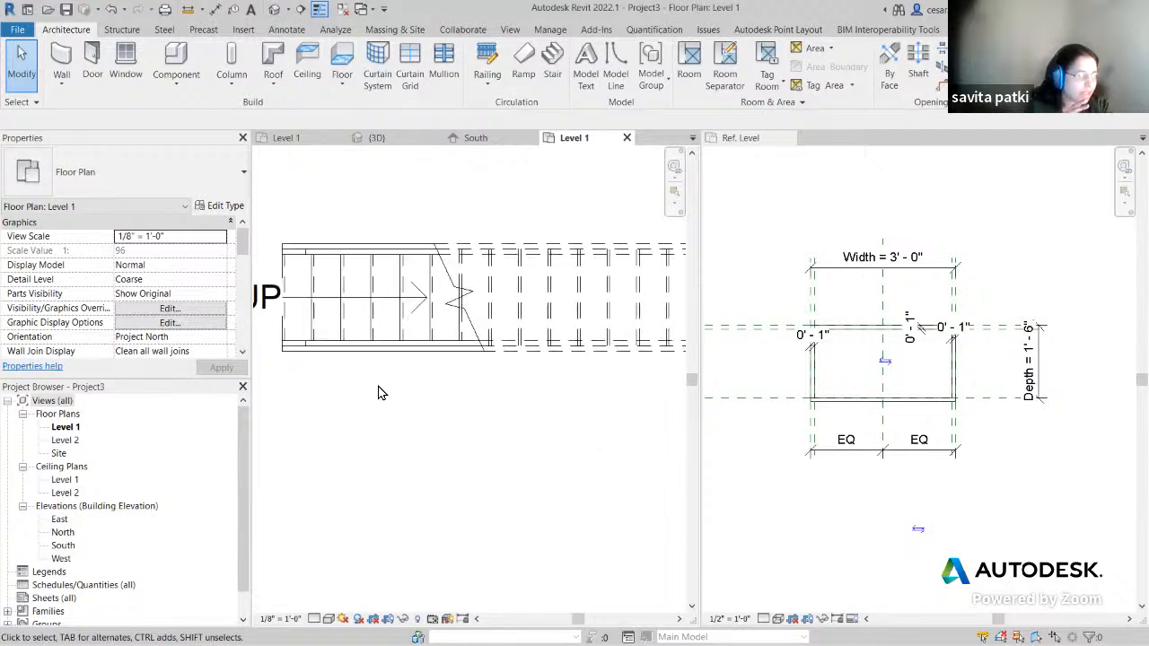
scroll(378, 392, "down", 2)
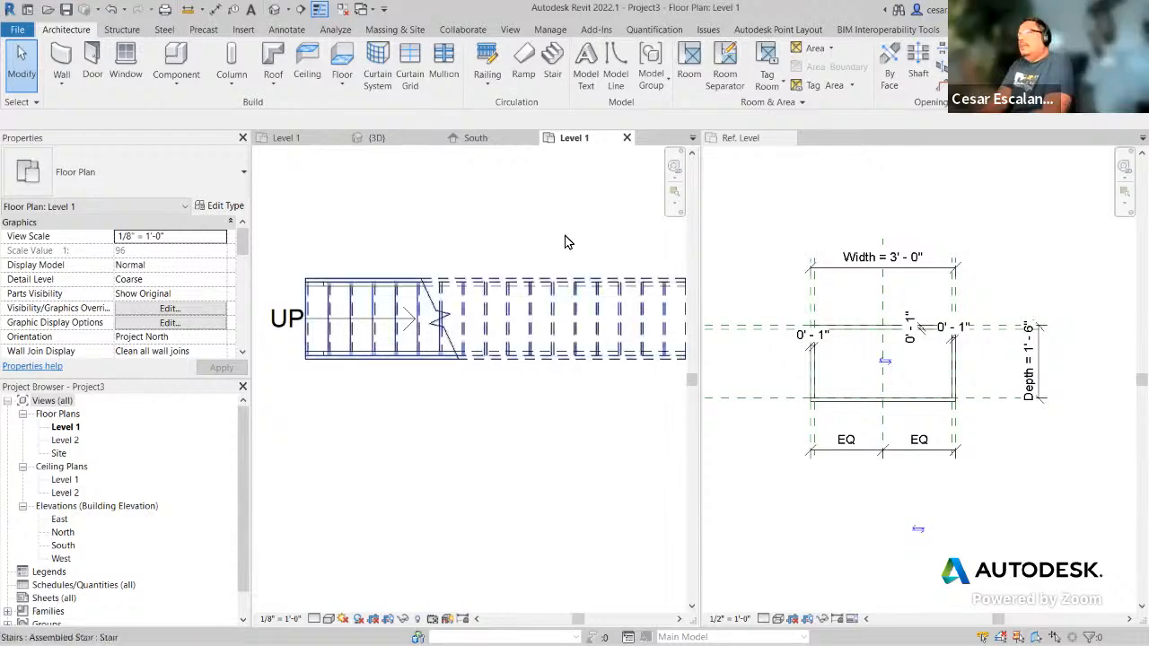
middle_click_drag(595, 429, 563, 431)
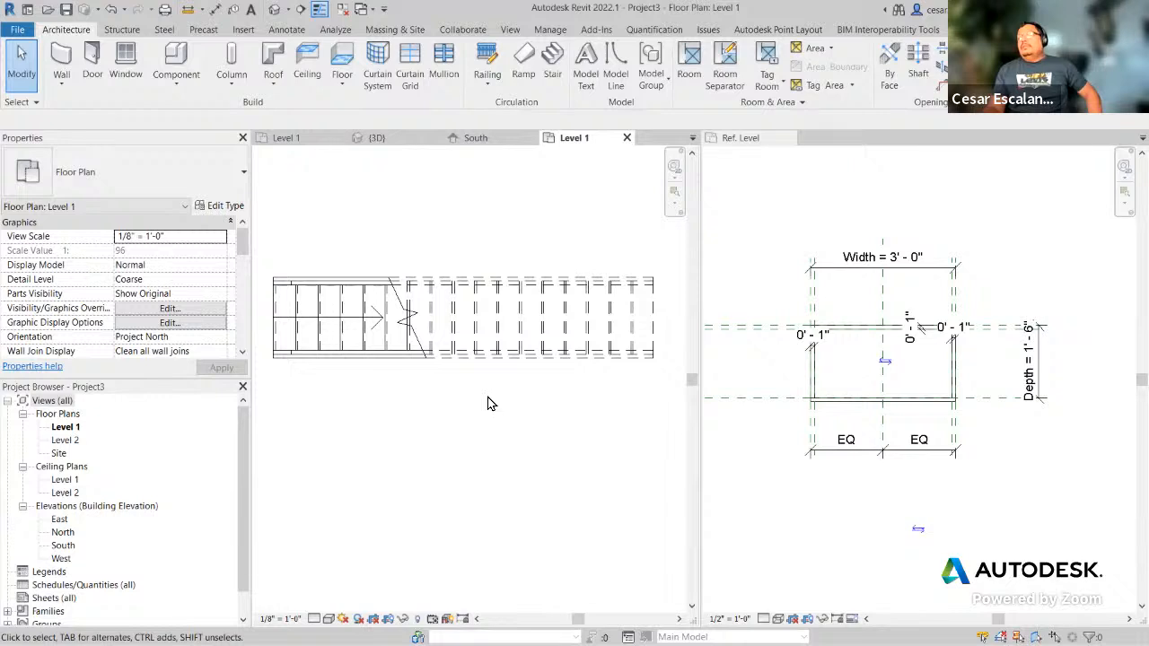
scroll(569, 383, "up", 1)
scroll(583, 386, "down", 2)
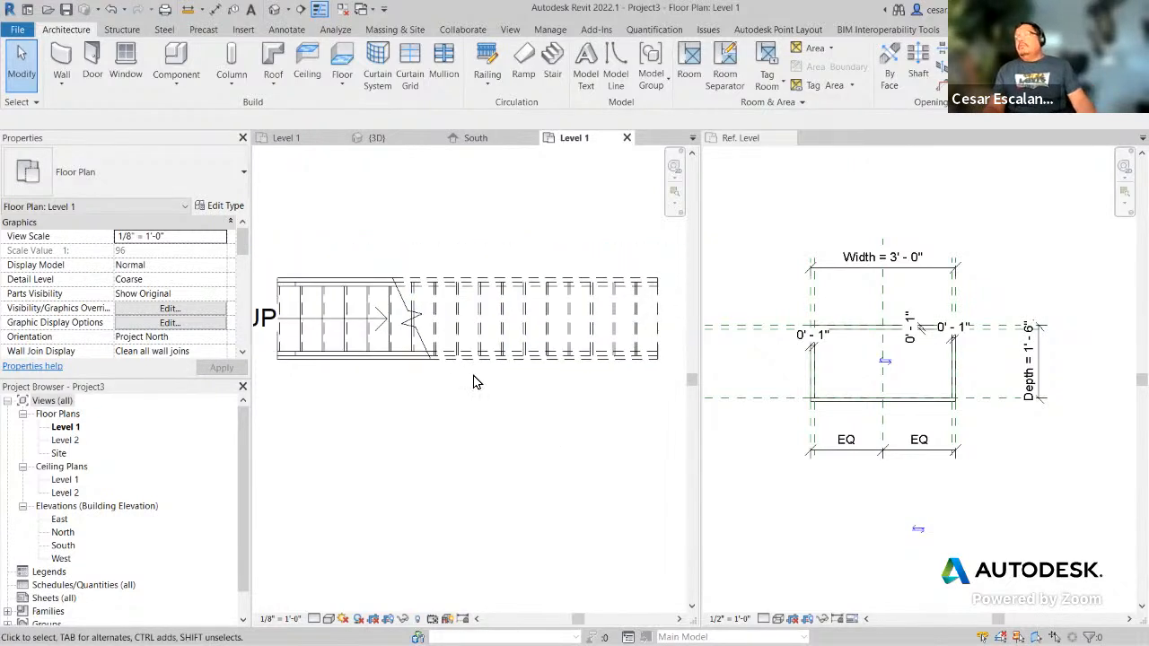
Step: Open the Level 1 visibility/graphic overrides, expand the Stairs subcategories, and make their full names and the stair visible
key("v")
key("v")
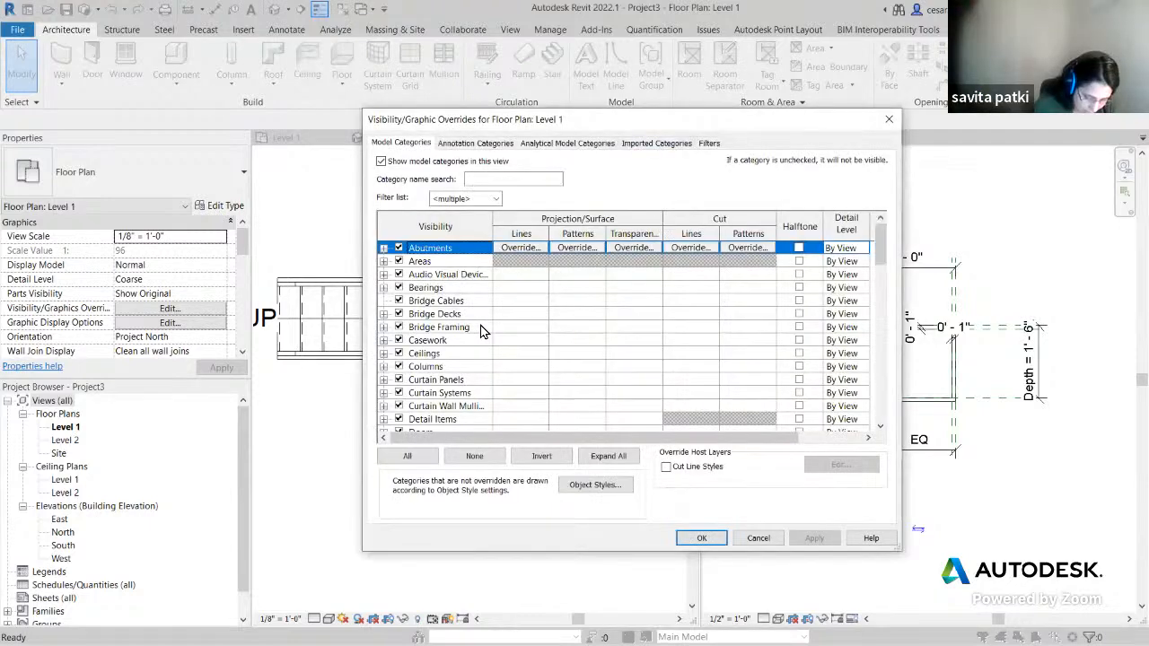
left_click(482, 331)
key("s")
scroll(481, 326, "down", 1)
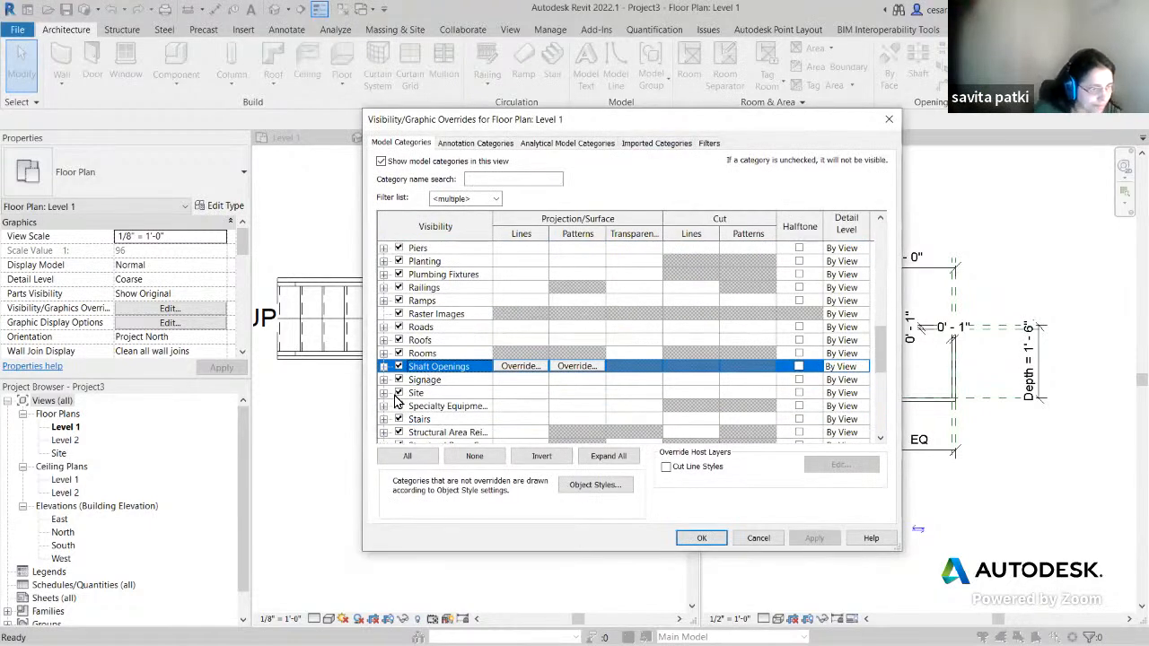
scroll(395, 393, "down", 1)
scroll(398, 398, "down", 1)
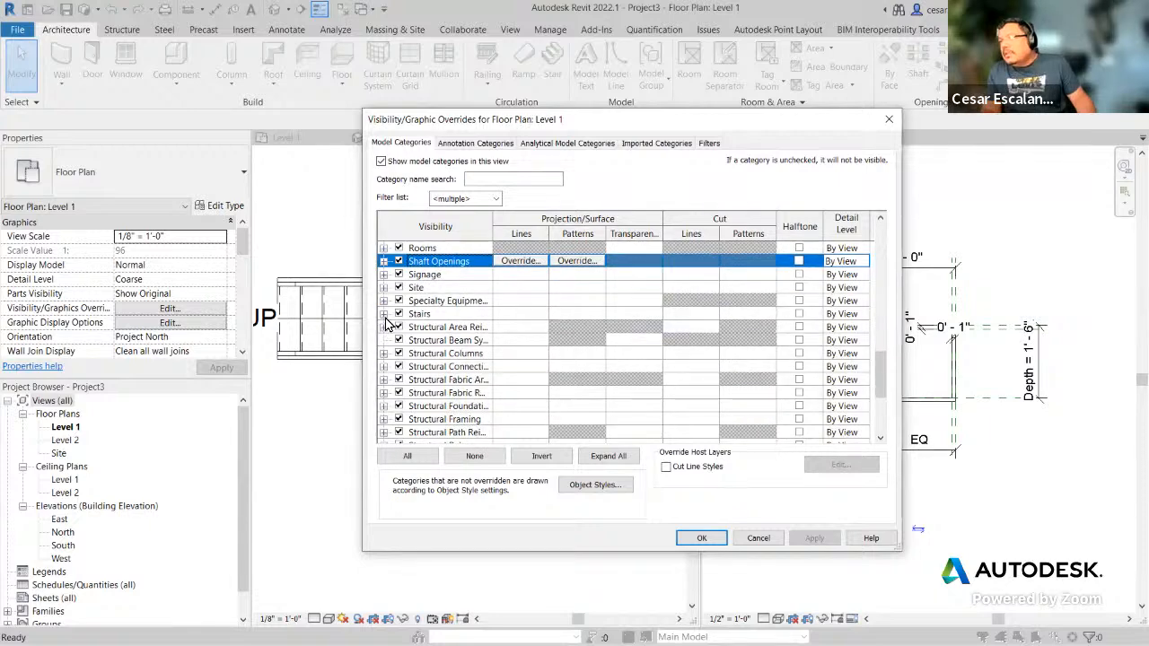
left_click(384, 315)
left_click_drag(495, 228, 564, 248)
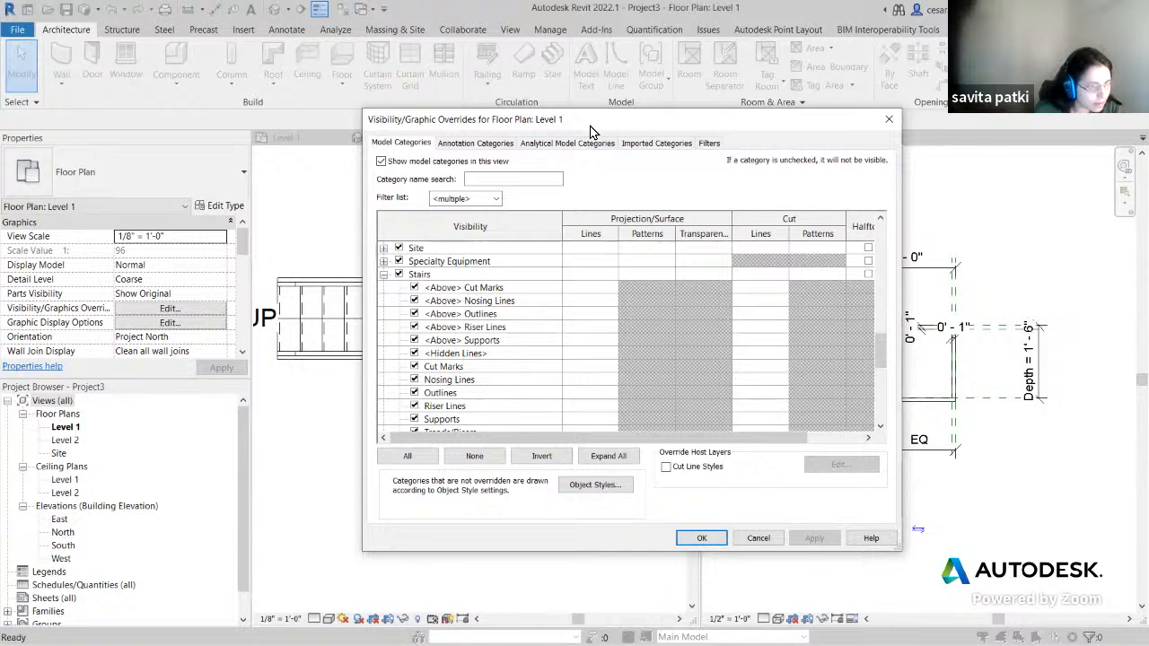
left_click_drag(590, 132, 888, 120)
Step: Compare the <Above> nosing lines, outlines, supports, riser lines and cut marks subcategories with the matching lines of the stair
left_click(790, 289)
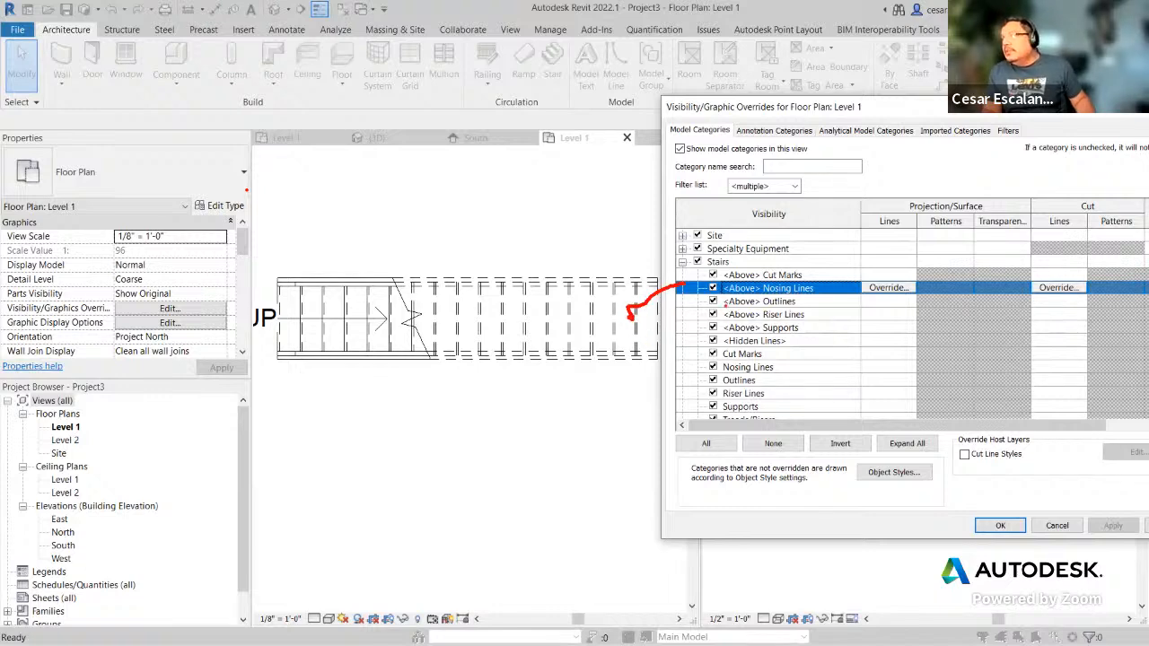
mouse_move(705, 304)
left_mouse_down()
mouse_move(629, 441)
mouse_move(597, 357)
left_mouse_up()
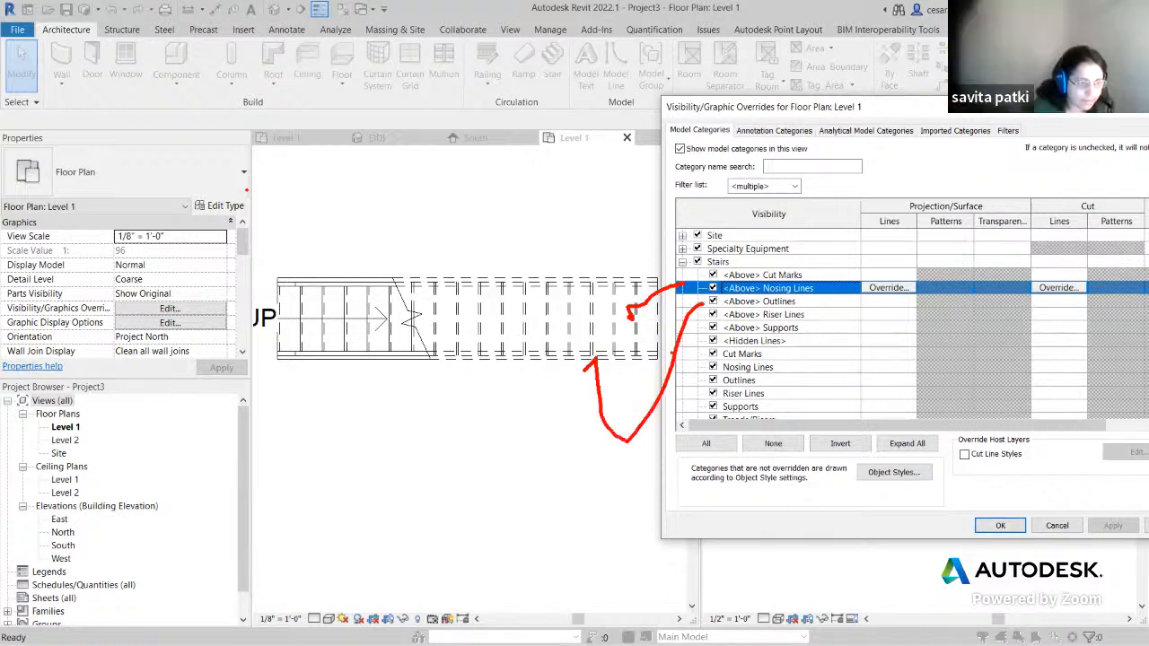
left_click_drag(707, 329, 624, 333)
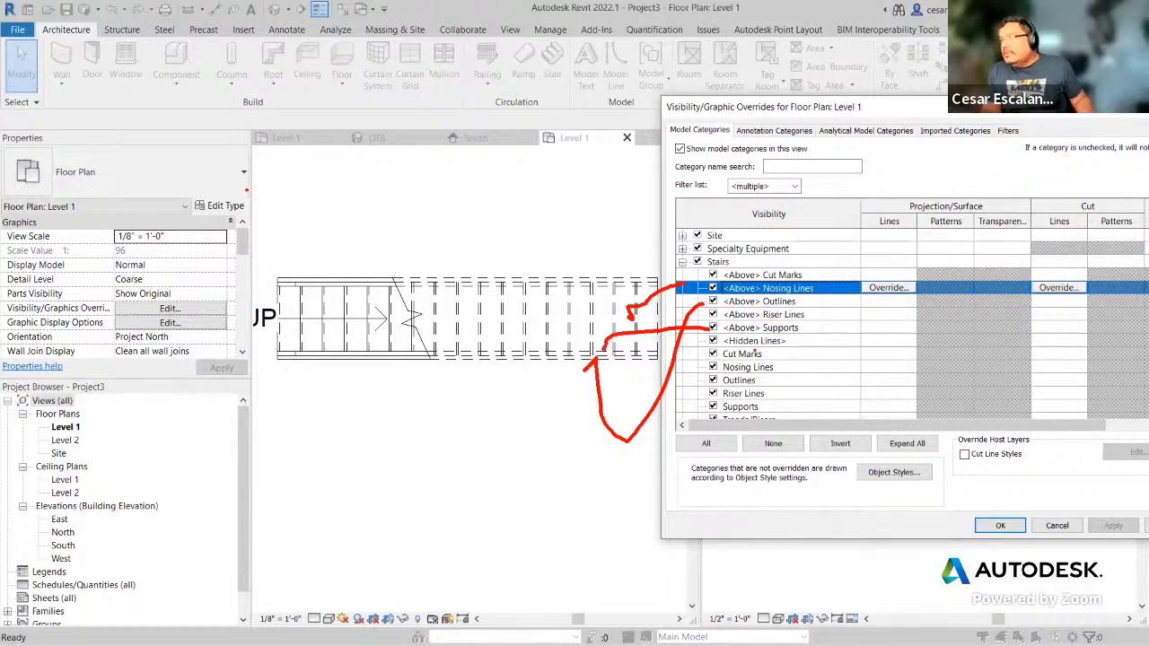
left_click_drag(696, 313, 651, 319)
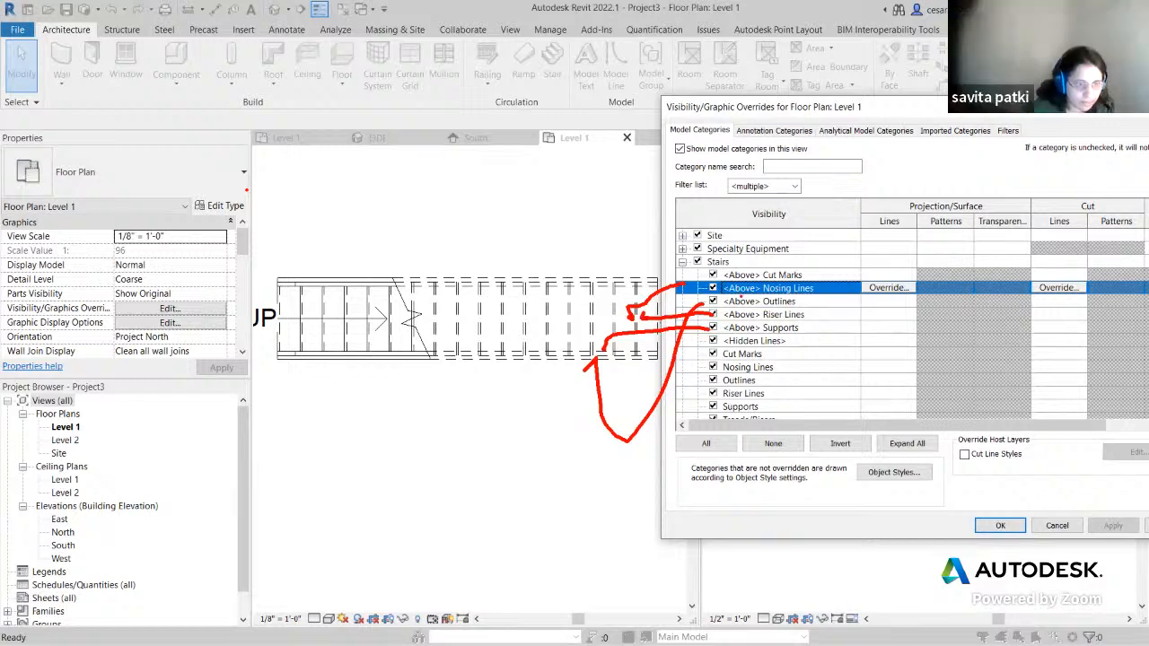
left_click(744, 276)
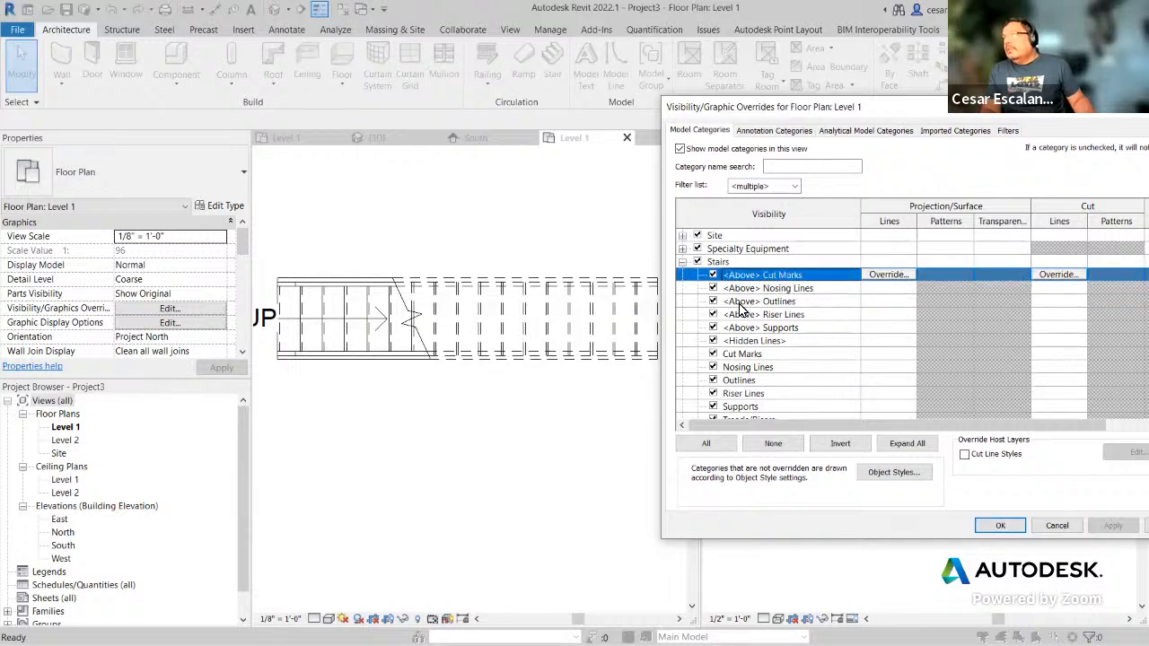
left_click(831, 330)
left_click(843, 276)
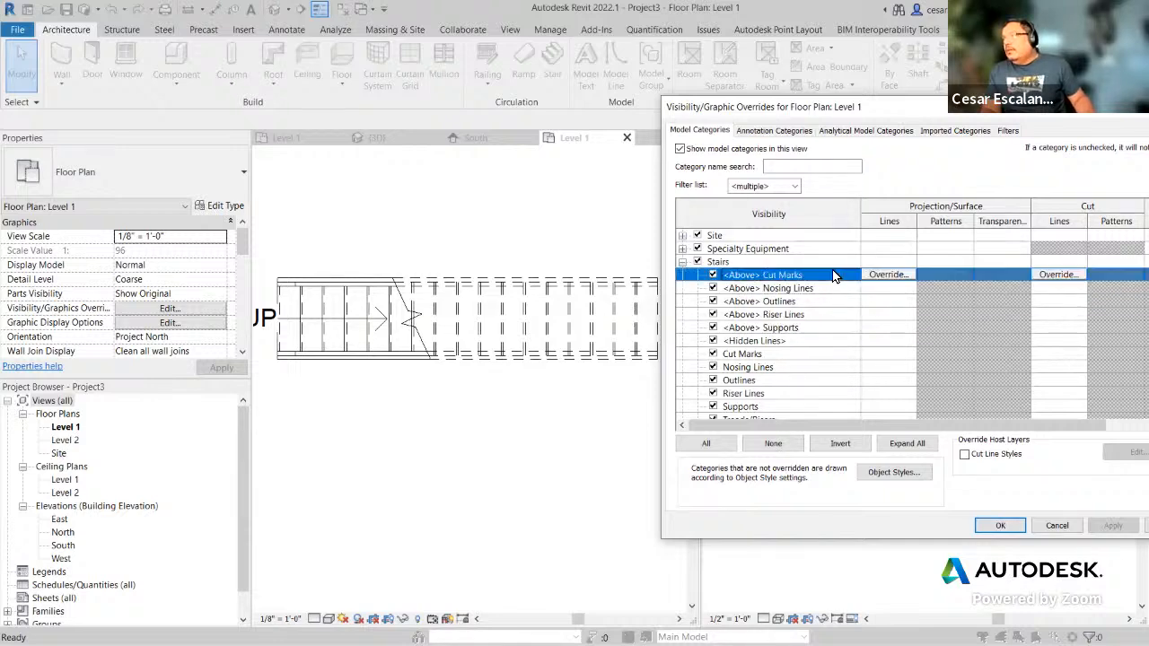
left_click(876, 329)
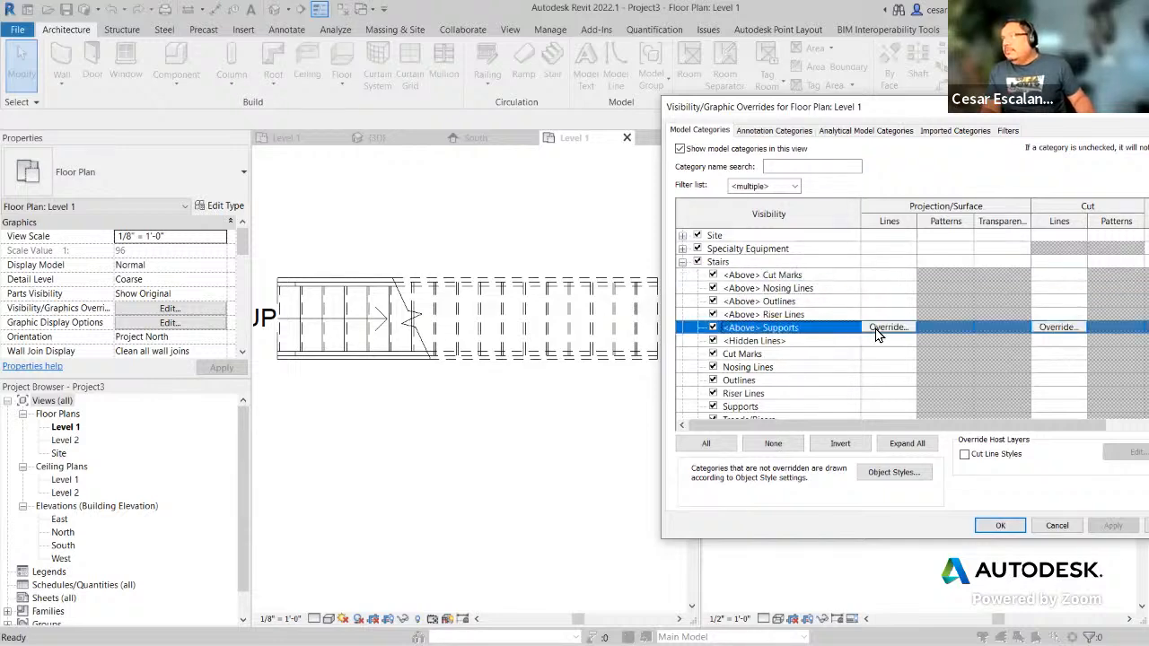
Step: Override the projection line pattern of the stairs' <Above> Riser Lines with Solid and apply it to the plan
left_click(832, 315)
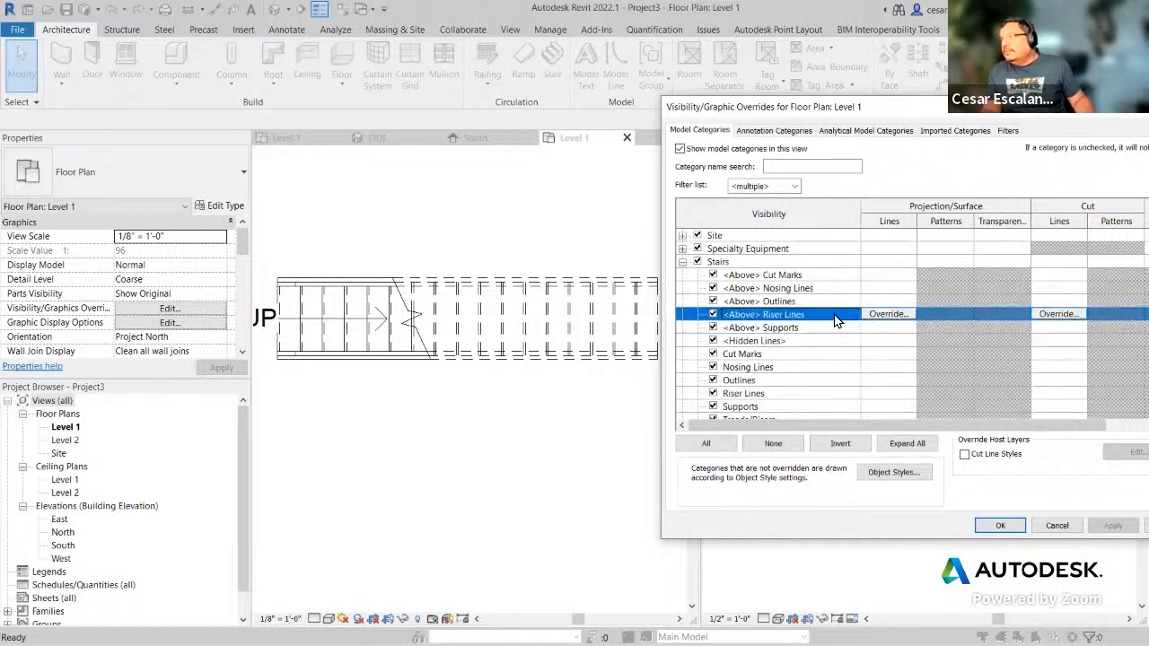
left_click(886, 315)
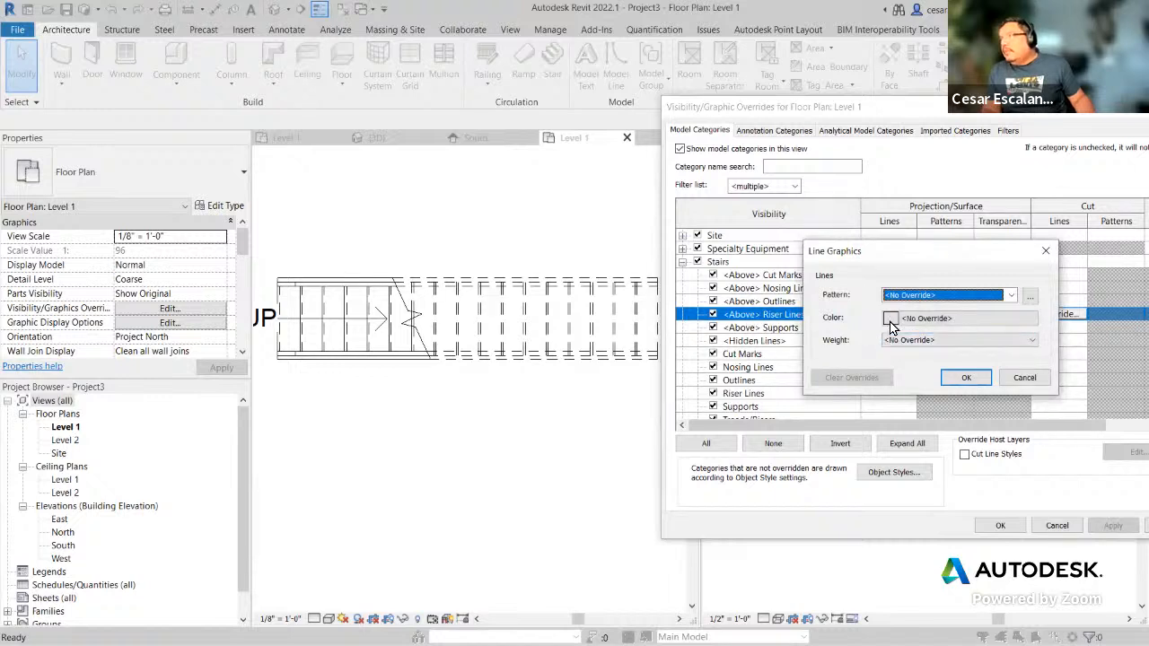
left_click(909, 342)
left_click(910, 352)
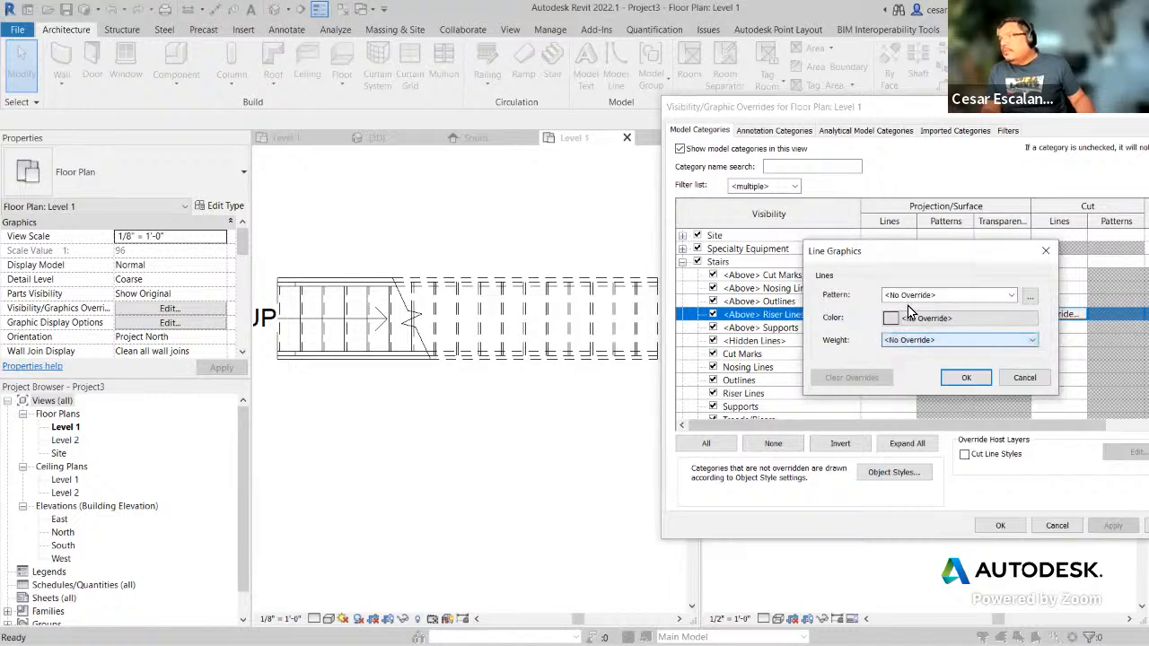
left_click(1012, 295)
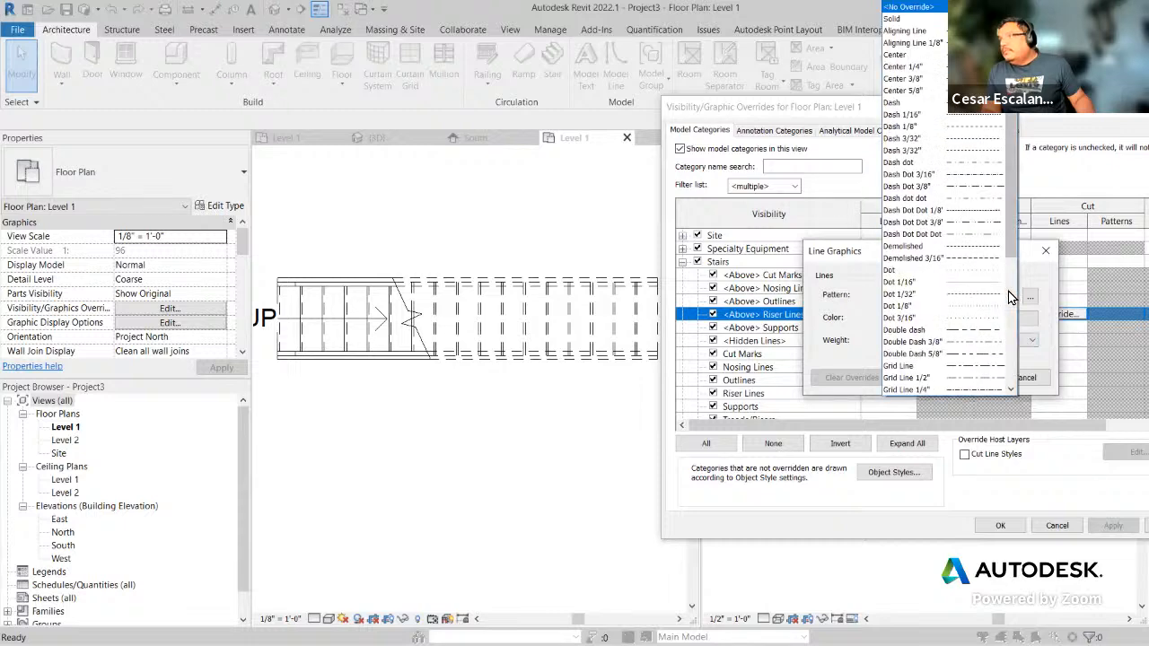
left_click_drag(1010, 184, 1013, 108)
left_click(939, 31)
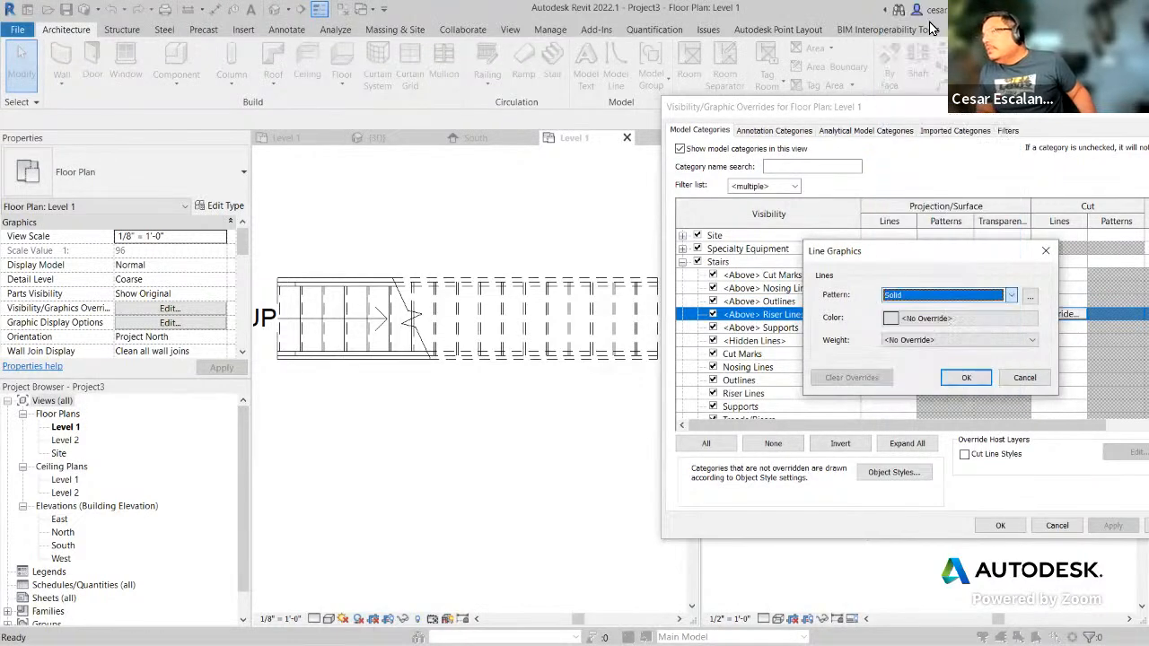
left_click(963, 378)
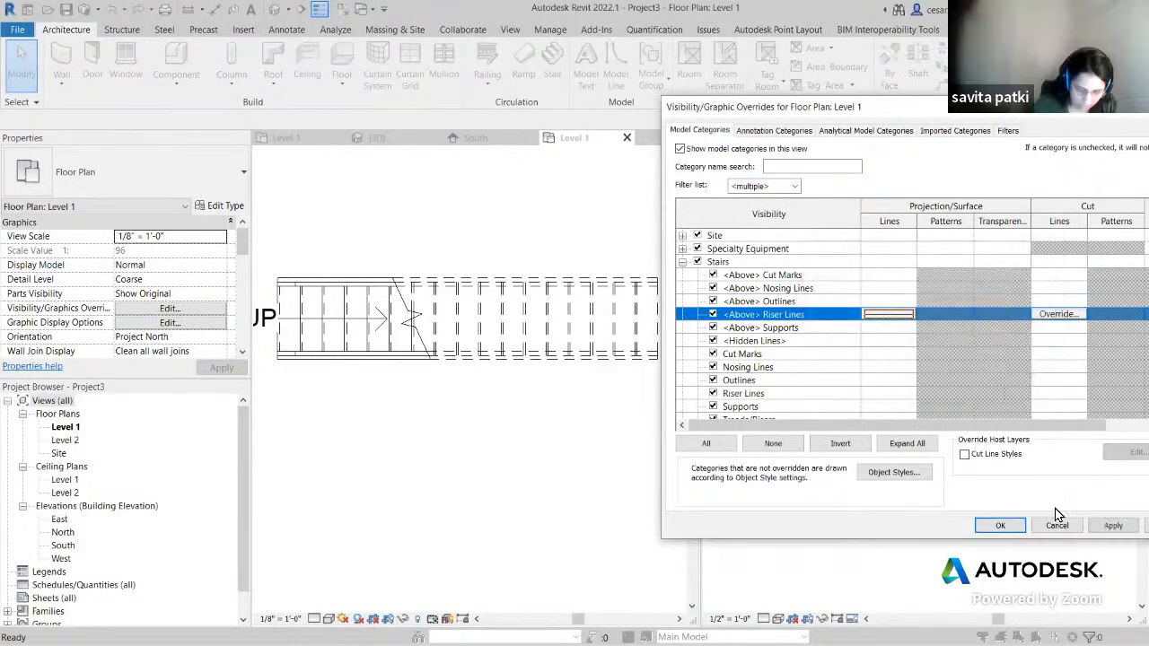
left_click(1112, 526)
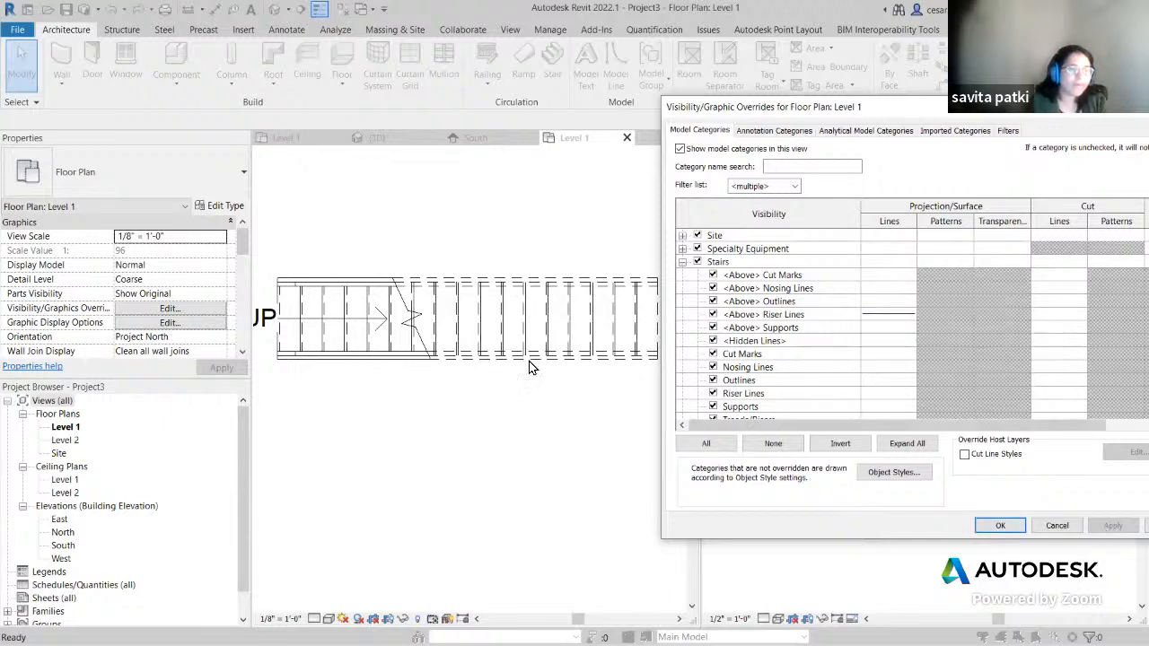
Step: Check the line graphics override of the <Above> Riser Lines, then cancel out of the visibility/graphic overrides
left_click(875, 313)
left_click(884, 318)
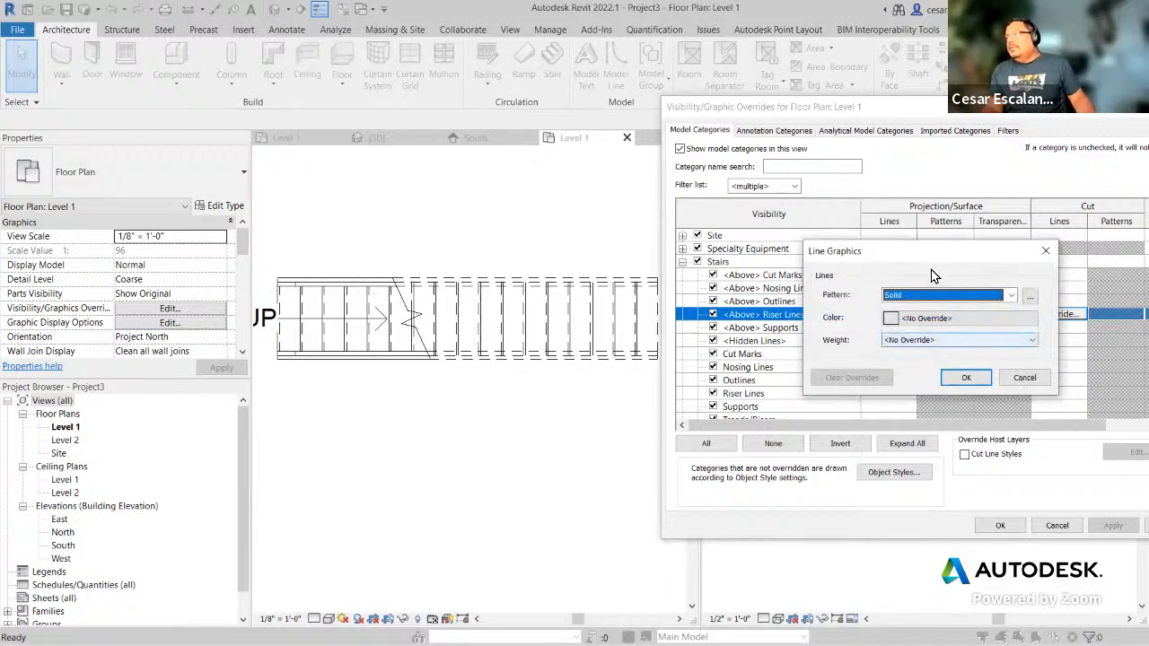
left_click_drag(916, 255, 940, 426)
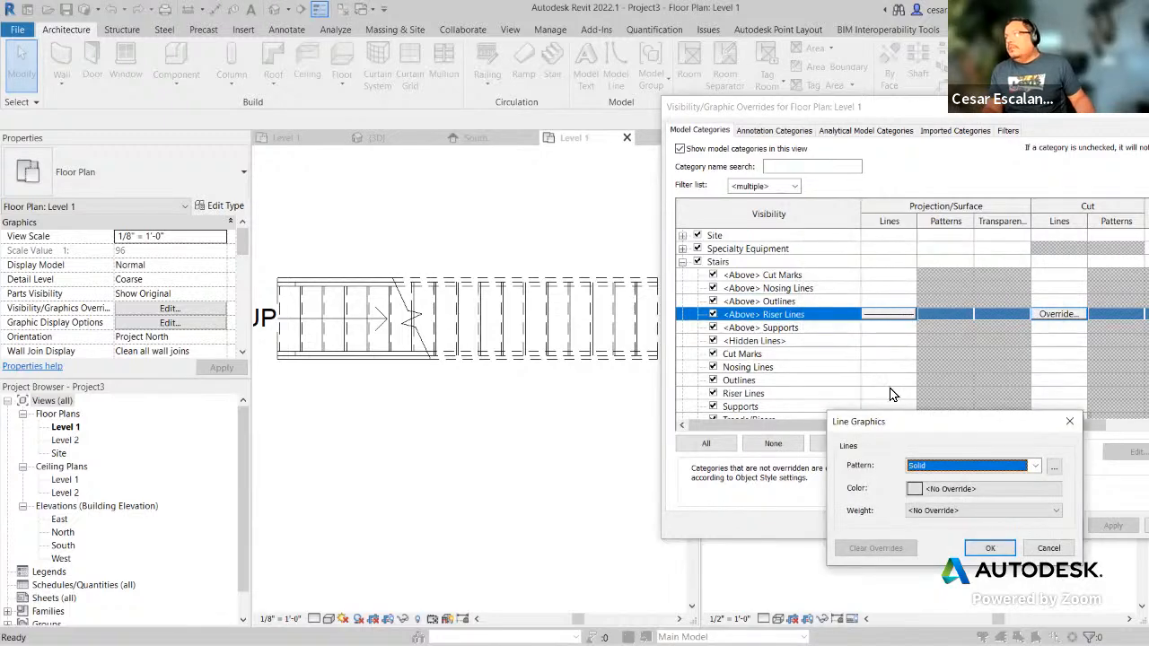
left_click(1068, 427)
left_click(1057, 527)
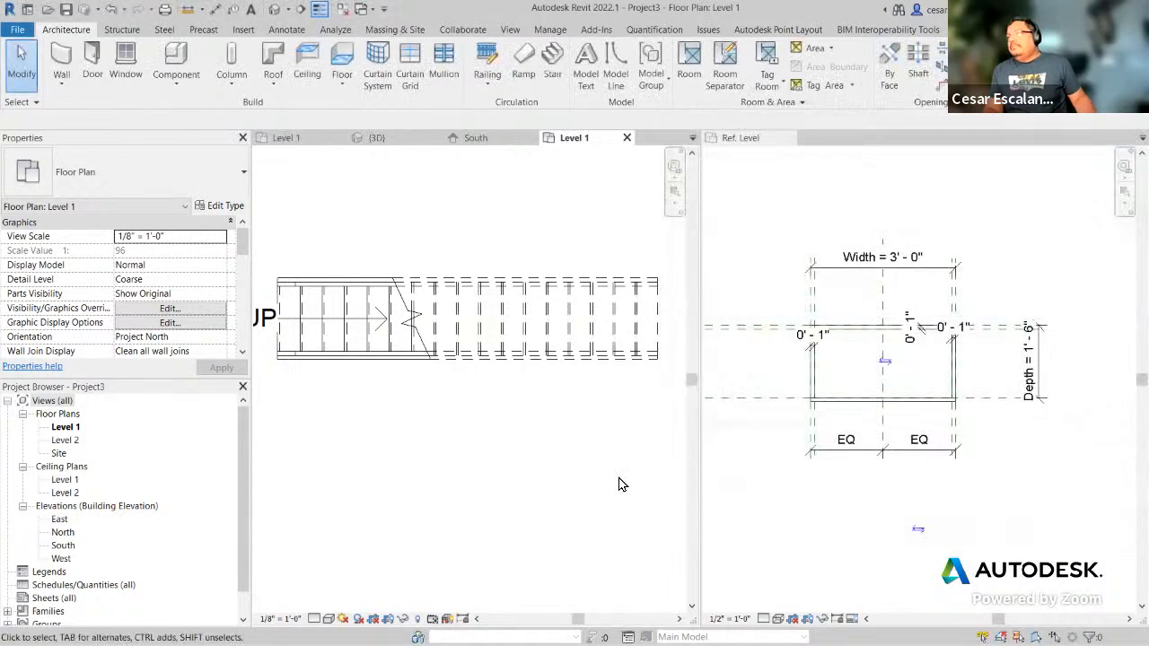
Step: Review the project's line styles with all Lines subcategories expanded and their full names readable, then cancel without changes
left_click(550, 32)
left_click(516, 84)
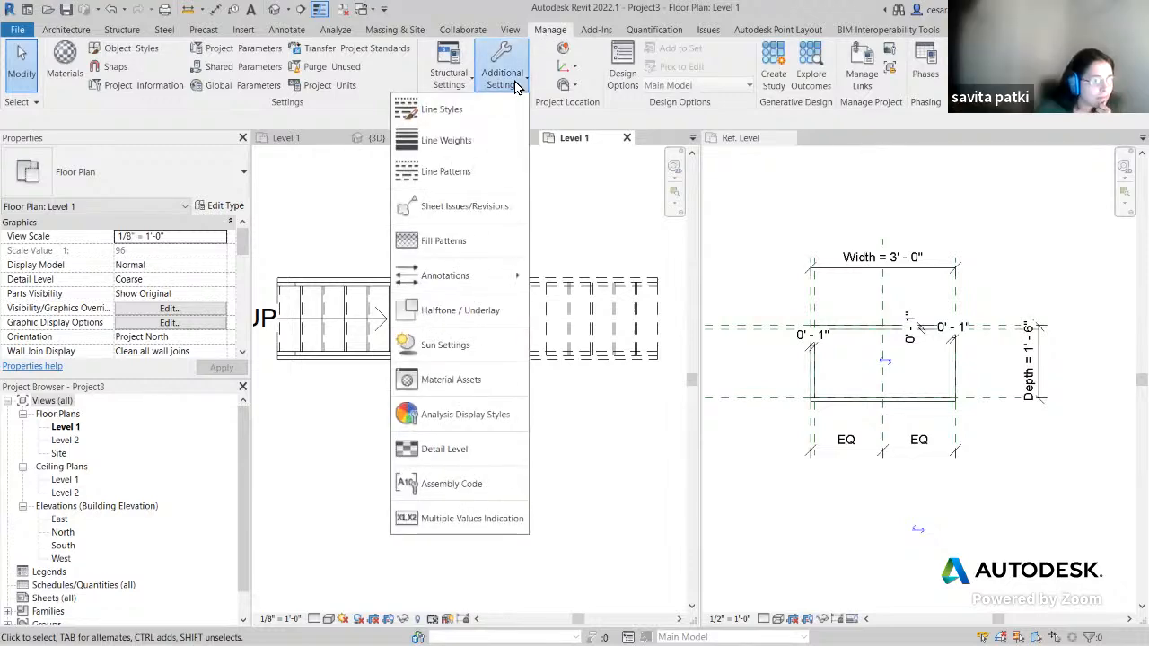
left_click(458, 111)
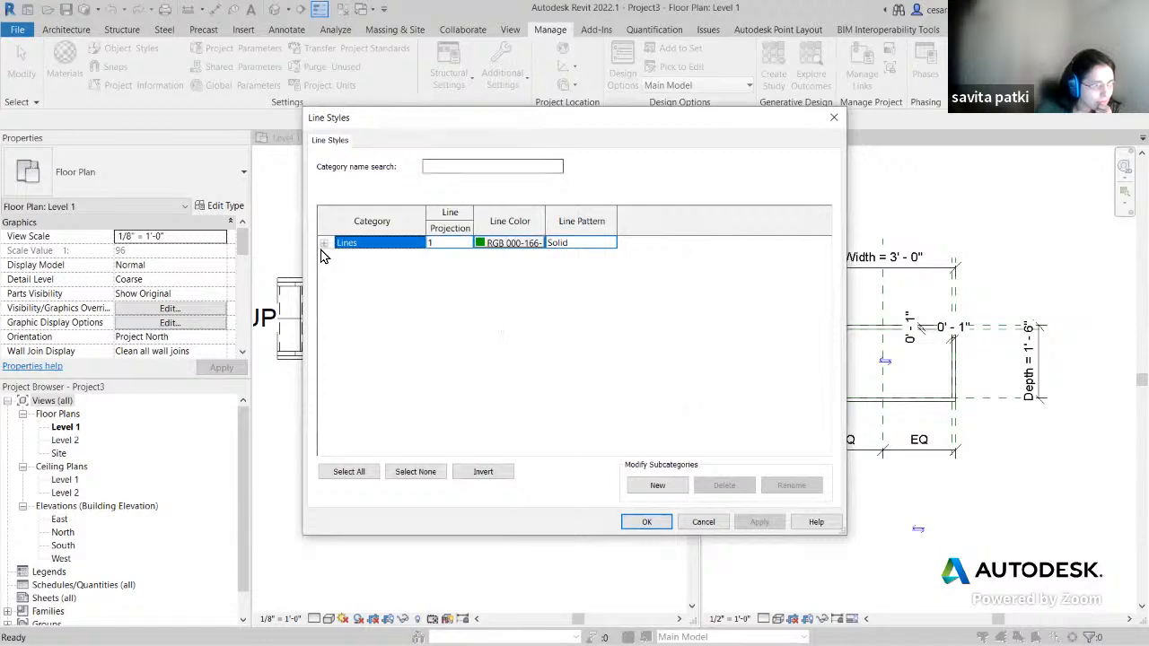
left_click(324, 243)
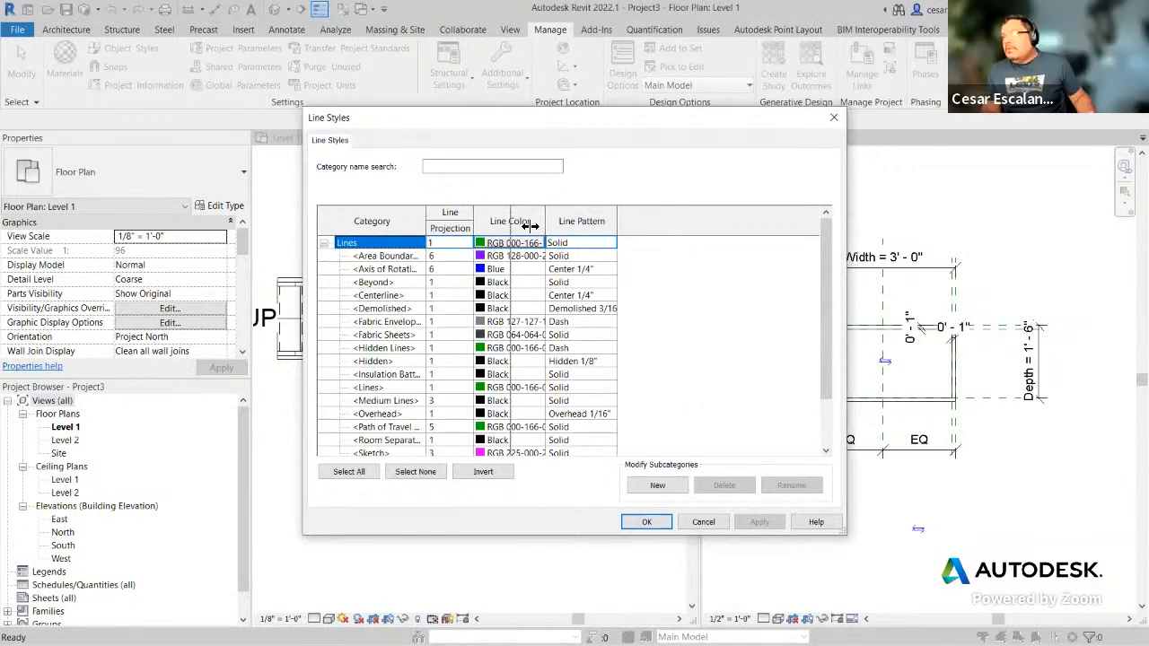
left_click_drag(530, 226, 530, 227)
scroll(561, 286, "down", 2)
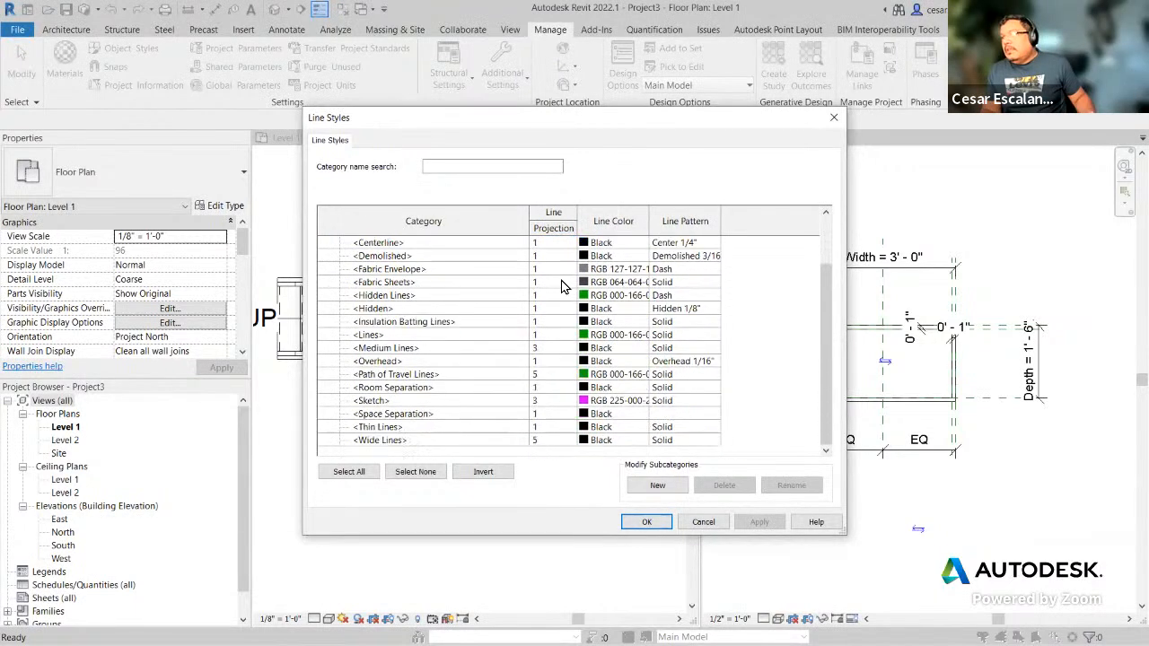
scroll(561, 286, "up", 2)
scroll(562, 285, "down", 1)
scroll(561, 286, "up", 1)
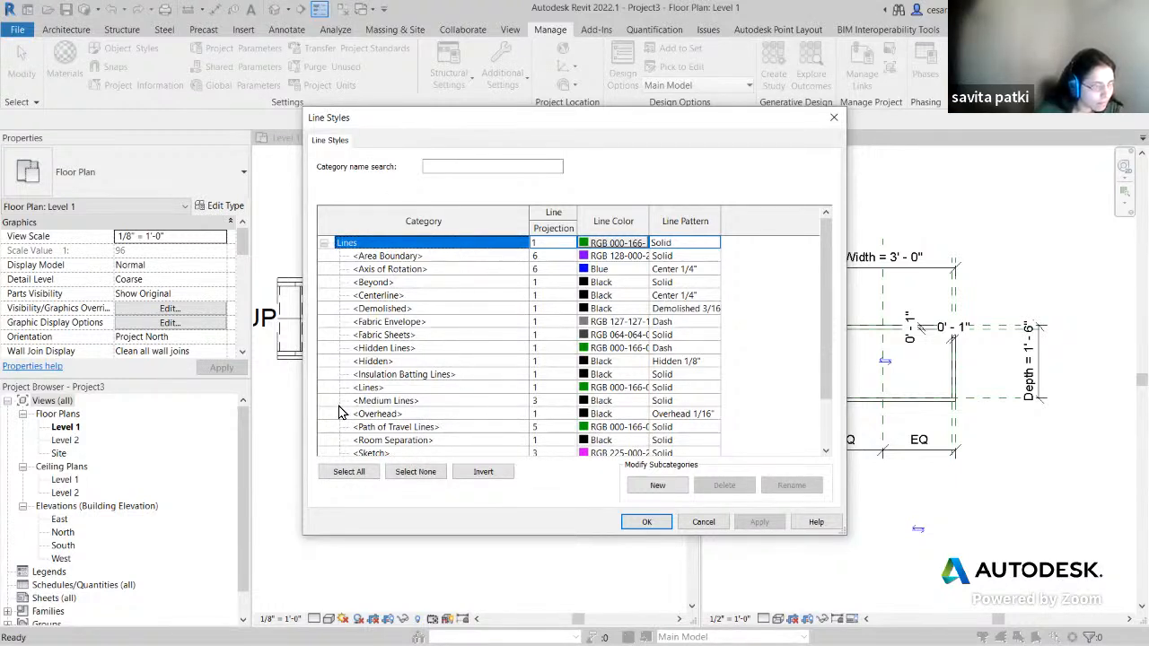
left_click(700, 524)
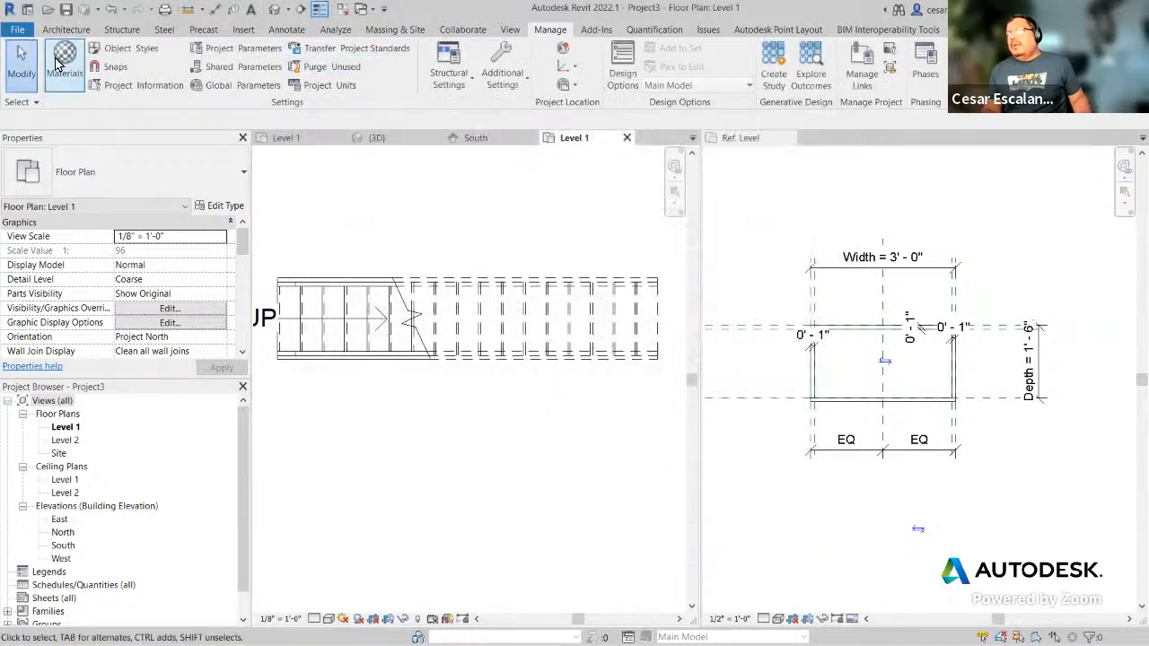
Step: Examine the Stairs subcategories in the model object styles with full names readable, box the <Above> rows in red, and close the dialog
left_click(115, 48)
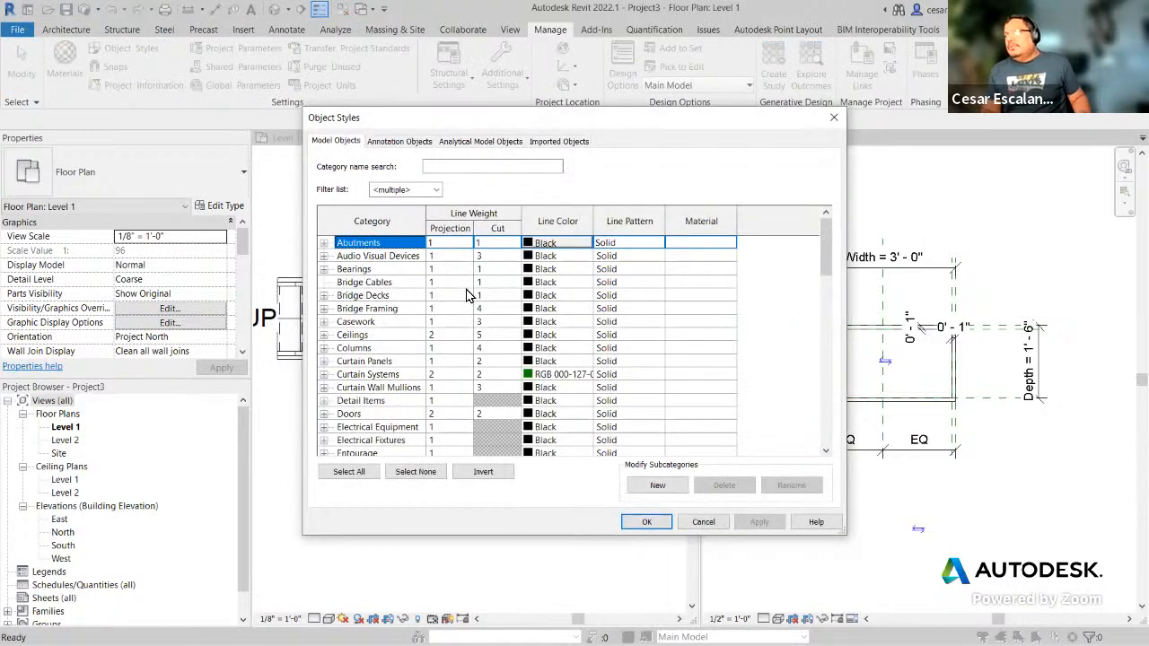
scroll(518, 352, "down", 9)
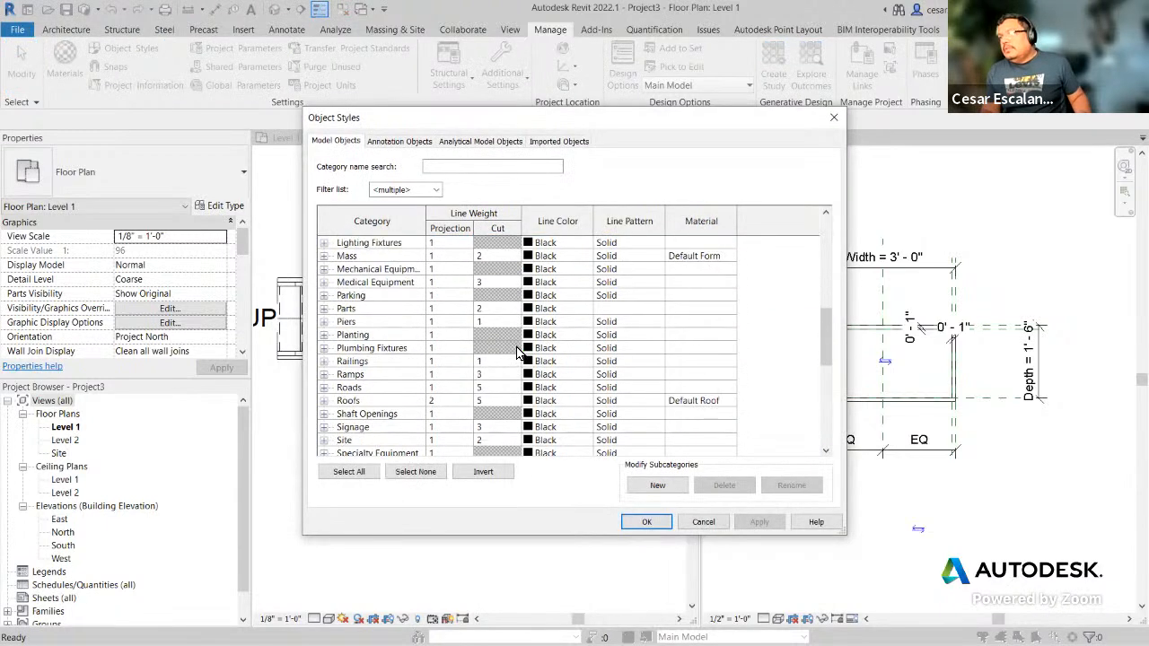
scroll(519, 352, "down", 2)
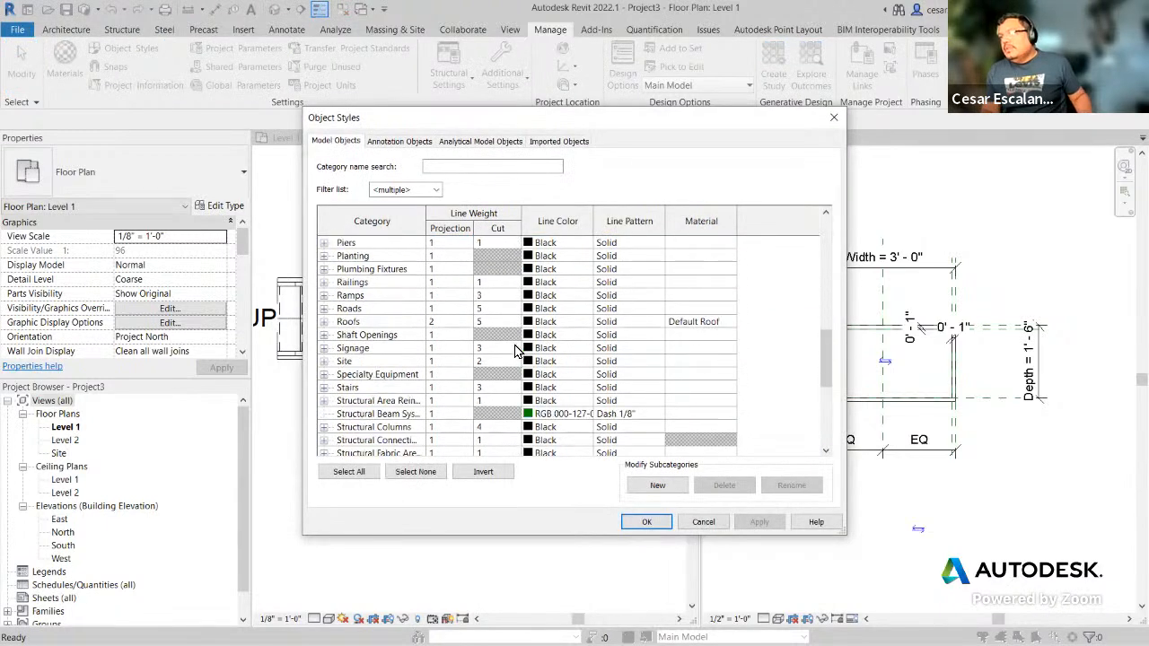
left_click(343, 362)
left_click(324, 387)
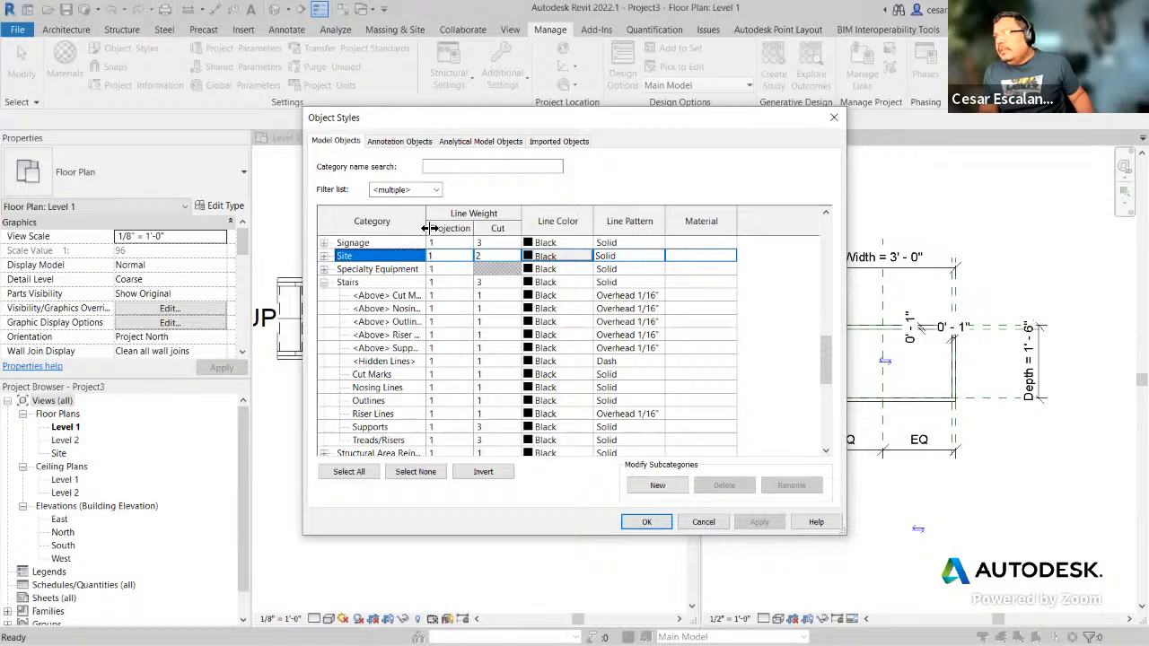
left_click_drag(429, 228, 476, 236)
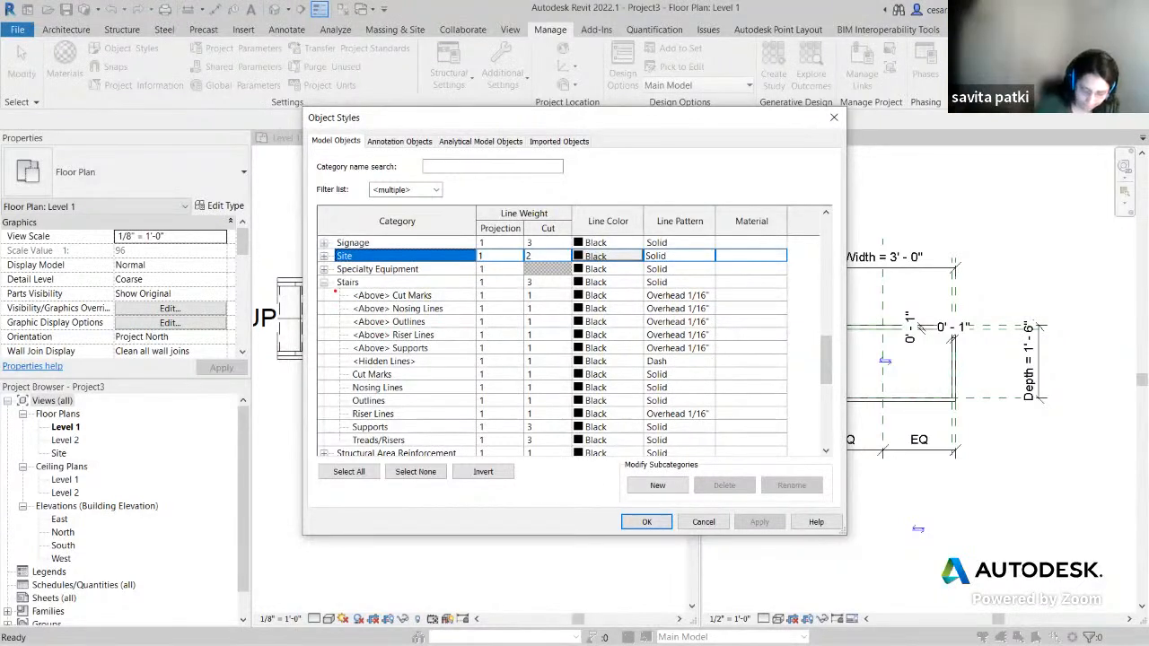
mouse_move(330, 276)
left_mouse_down()
mouse_move(697, 369)
mouse_move(724, 358)
left_mouse_up()
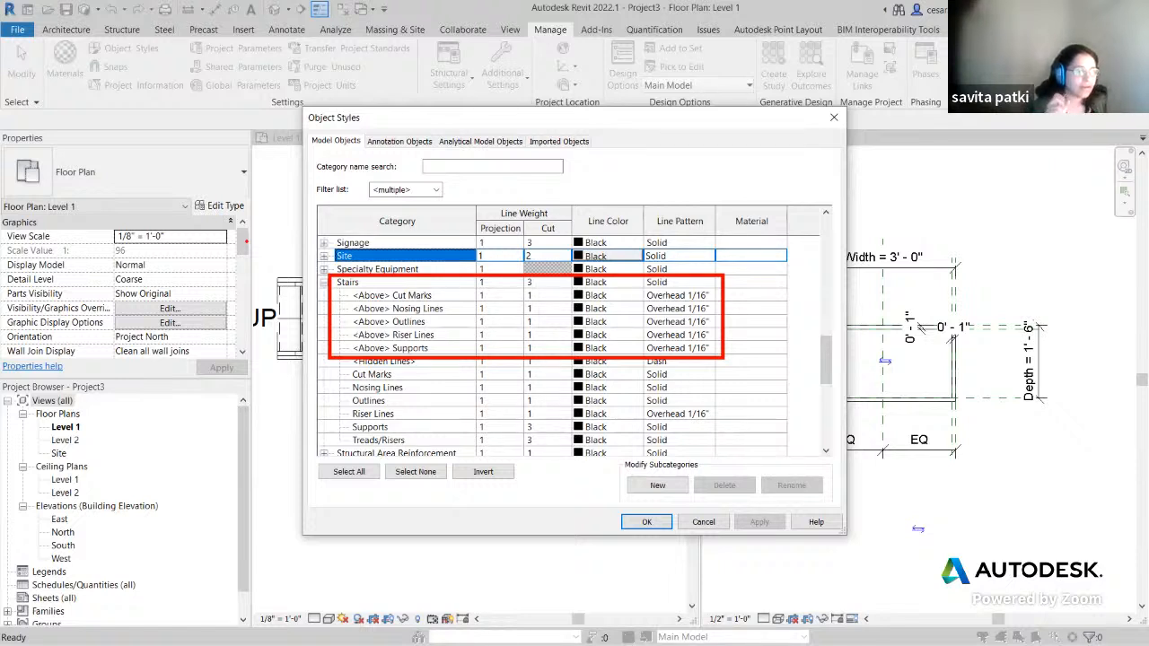
left_click(645, 522)
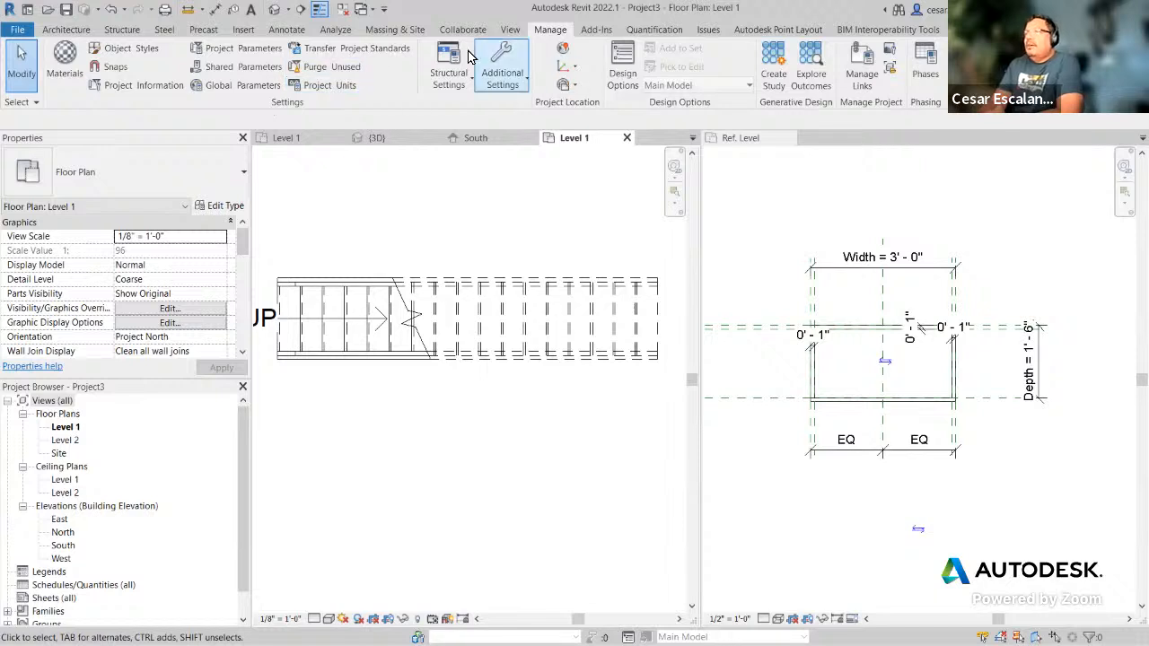
Step: Draw a horizontal model line about 7' 6" long below the stair on Level 1 with the <Lines> style
left_click(90, 30)
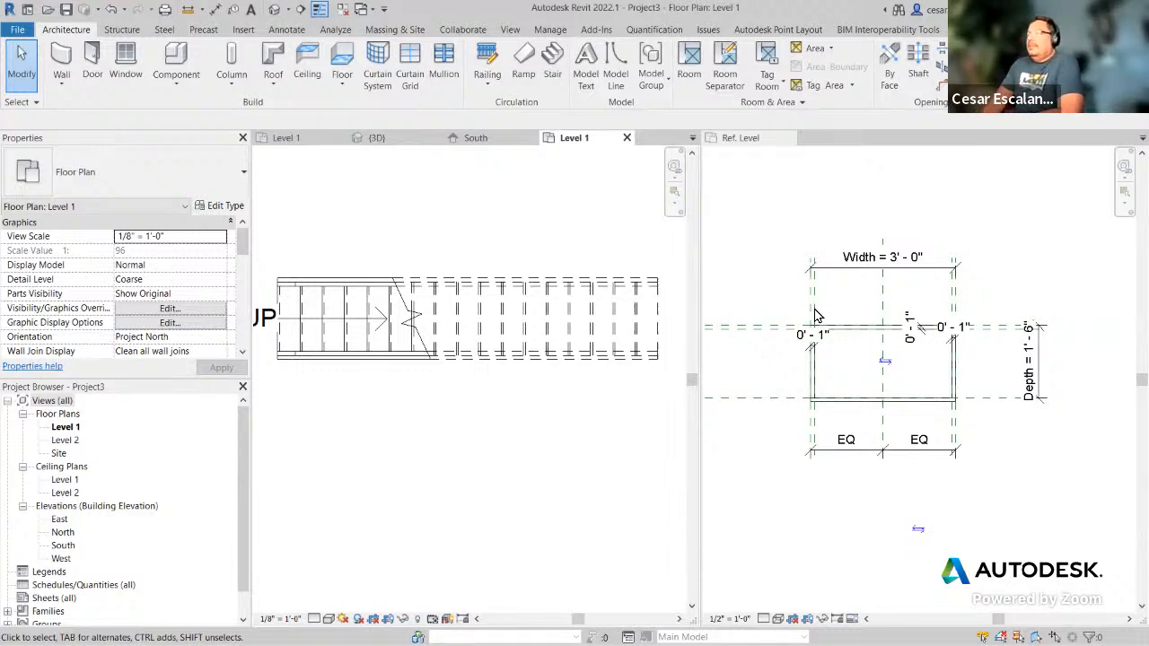
left_click(618, 61)
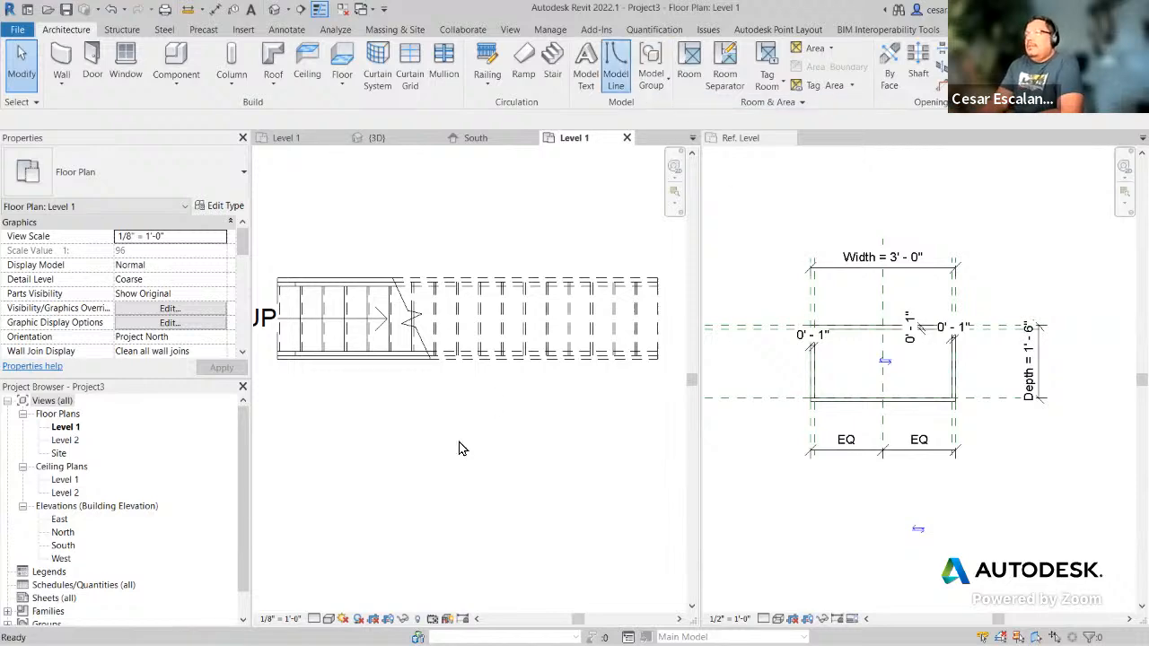
left_click(354, 476)
left_click(537, 477)
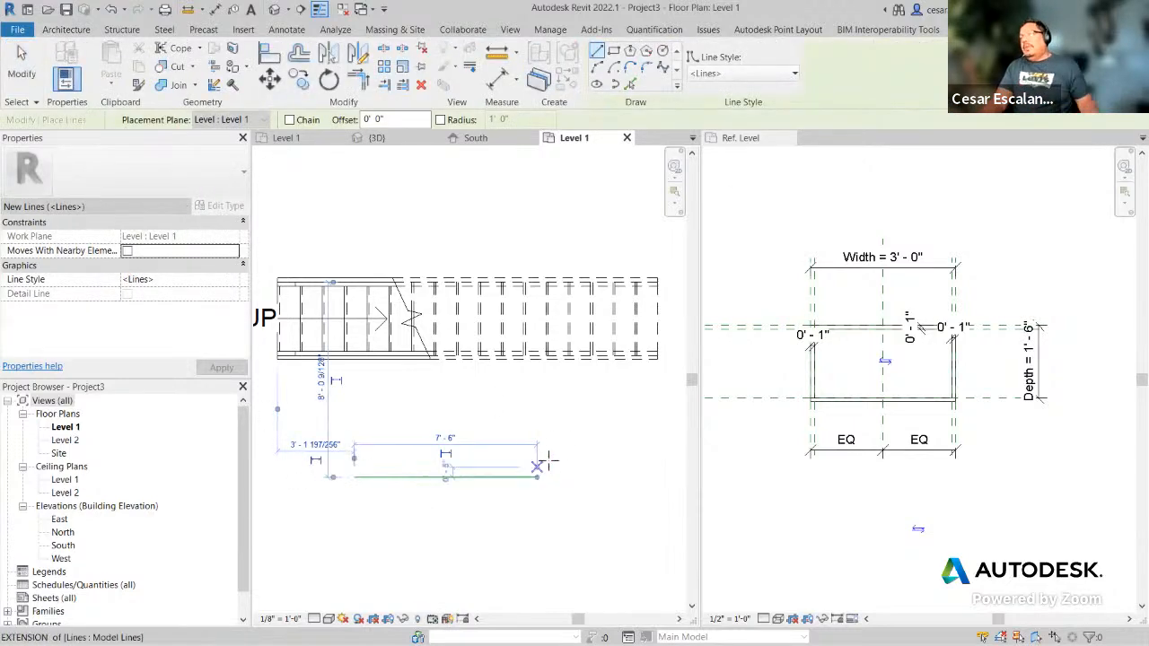
key("Escape")
Step: Inspect the line style and properties of the model line below the stair, then clear the selection
left_click(467, 477)
scroll(487, 516, "up", 2)
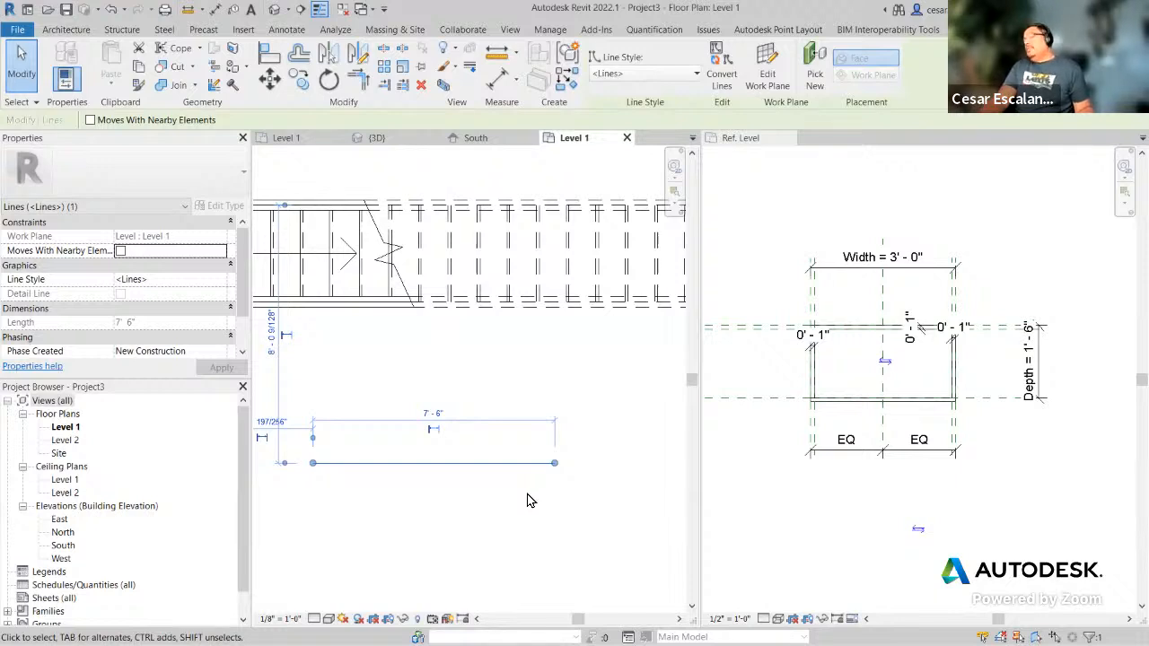
left_click(526, 503)
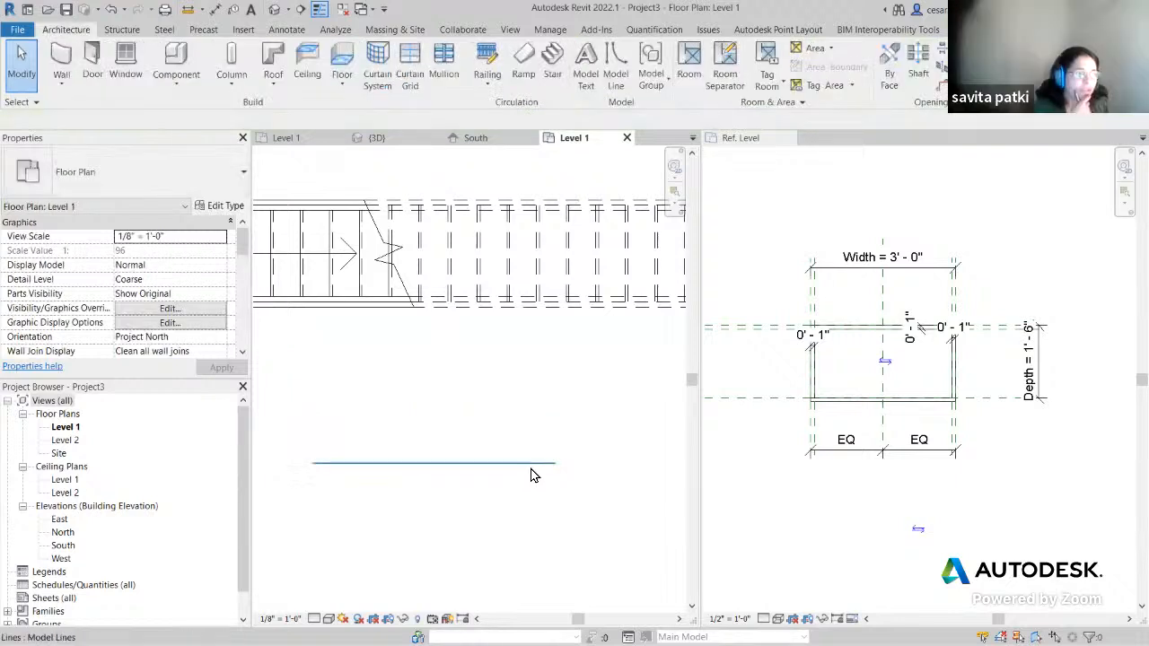
left_click(531, 466)
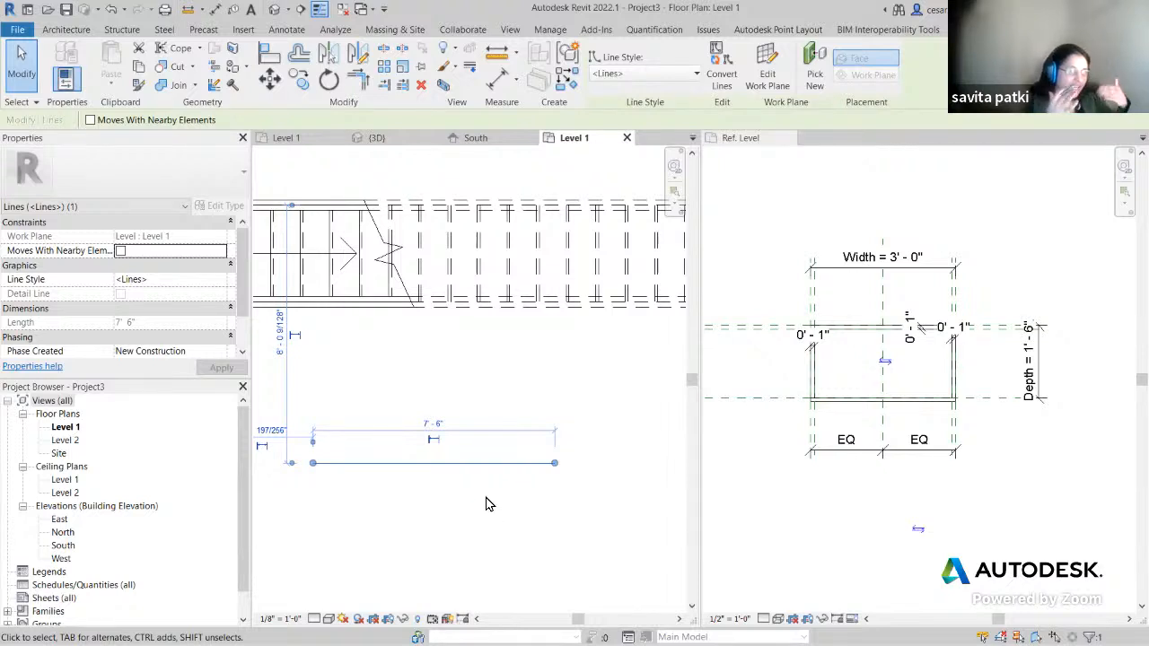
key("Escape")
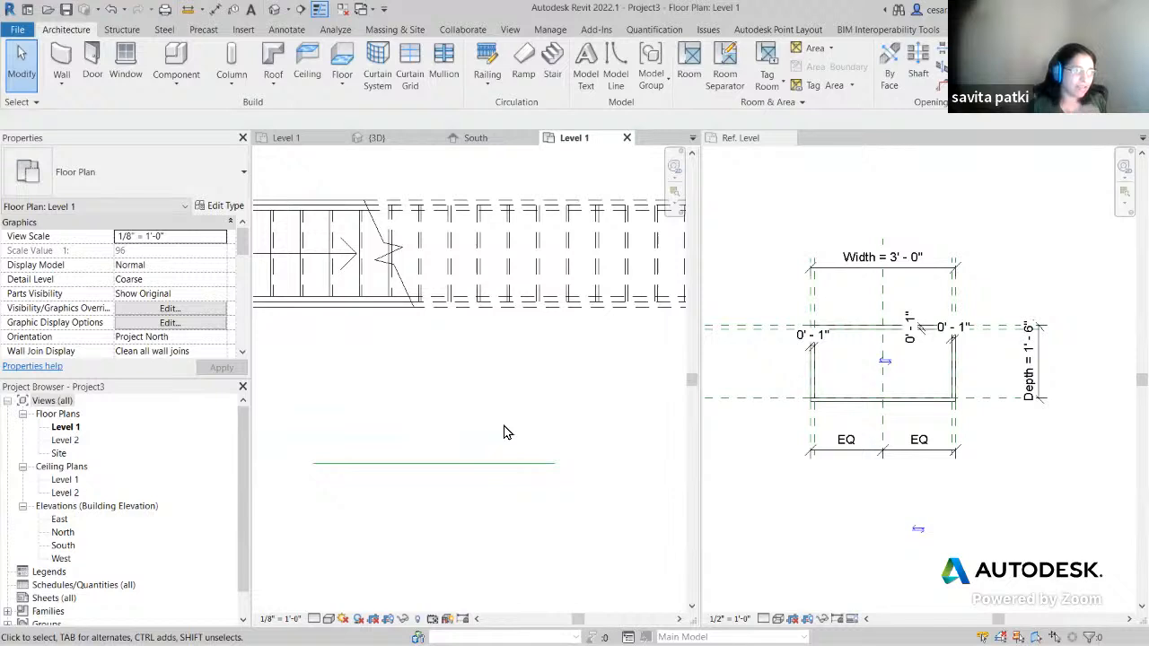